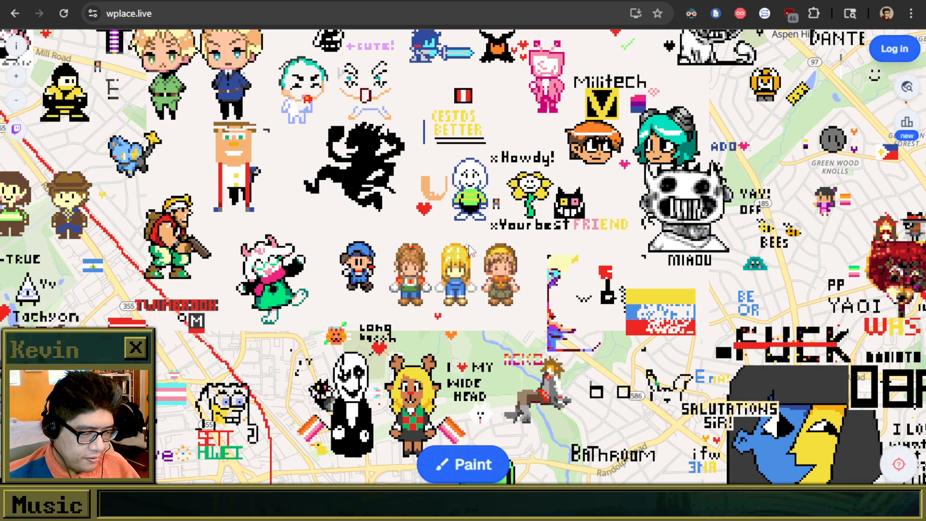
# Browse the community pixel art on the map northeast toward the green-clad BROOKE character beside Brooke Road.
pyautogui.moveTo(470, 251); pyautogui.dragTo(476, 248)
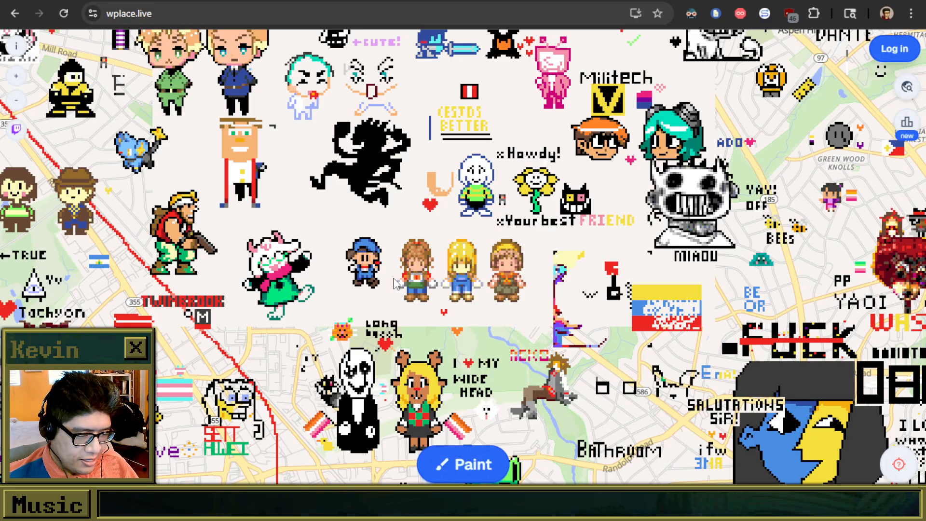
pyautogui.moveTo(358, 234); pyautogui.dragTo(382, 257)
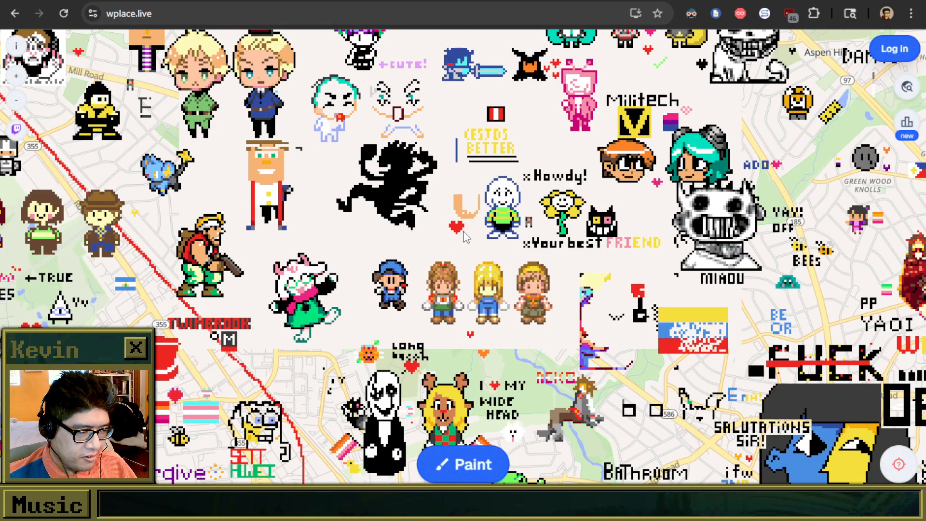
pyautogui.moveTo(371, 201); pyautogui.dragTo(356, 262)
pyautogui.moveTo(365, 116); pyautogui.dragTo(331, 358)
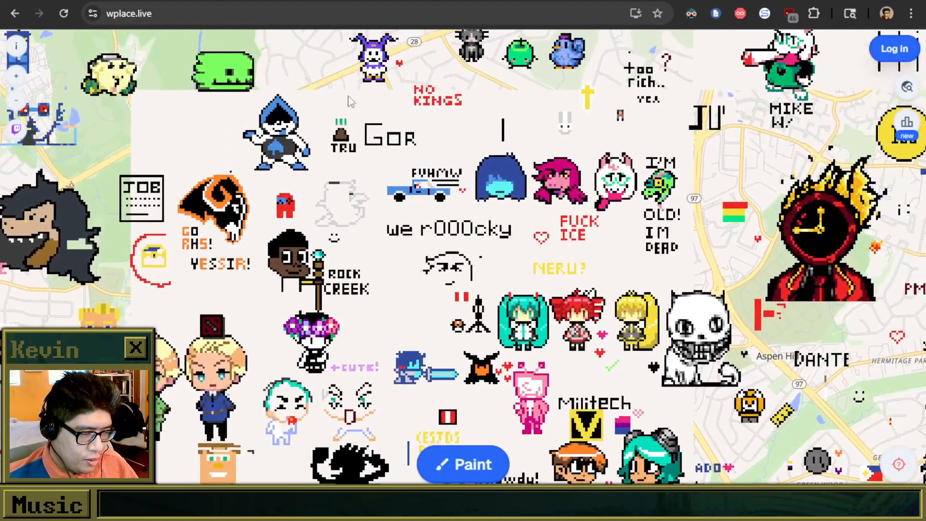
pyautogui.moveTo(444, 105); pyautogui.dragTo(293, 320)
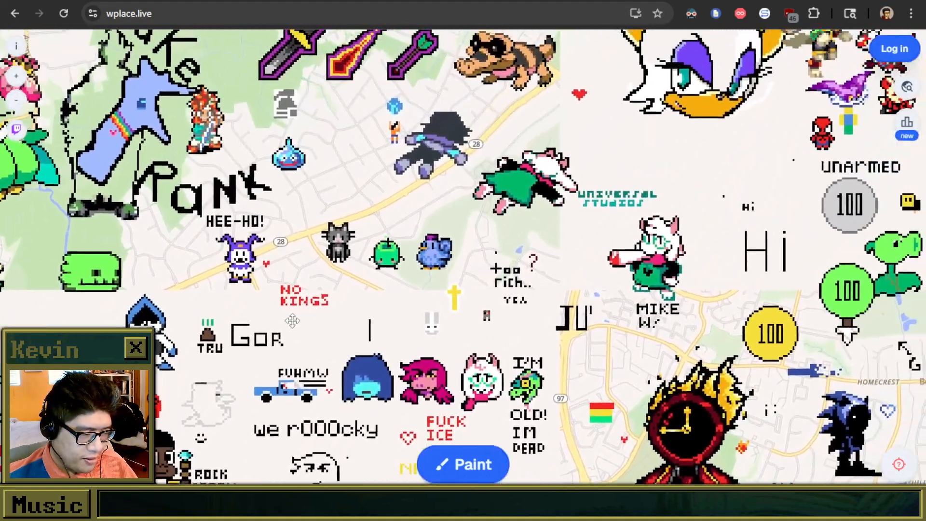
pyautogui.moveTo(583, 76); pyautogui.dragTo(544, 307)
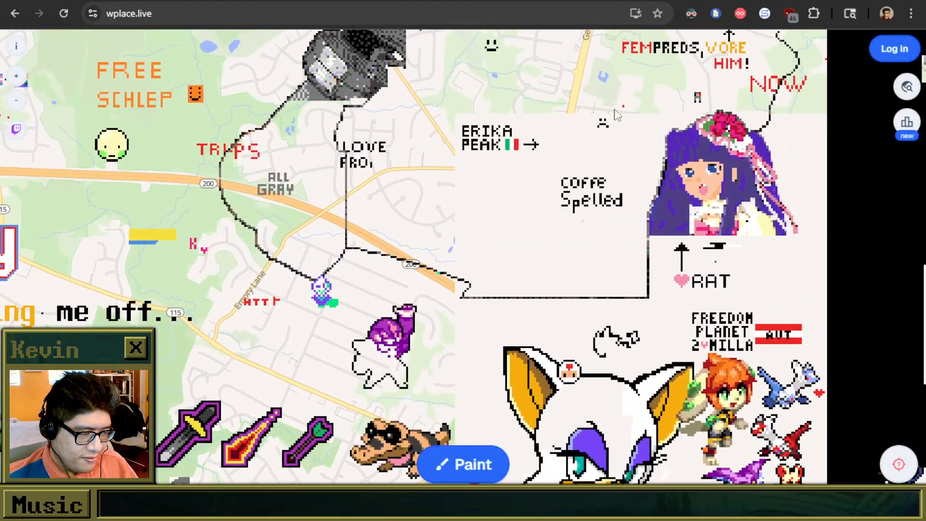
pyautogui.moveTo(606, 140); pyautogui.dragTo(512, 367)
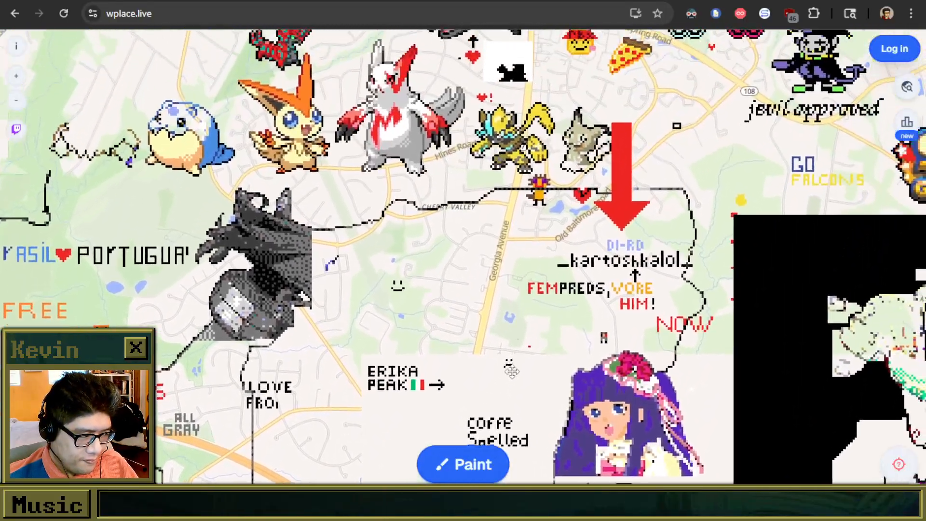
pyautogui.moveTo(586, 156); pyautogui.dragTo(504, 270)
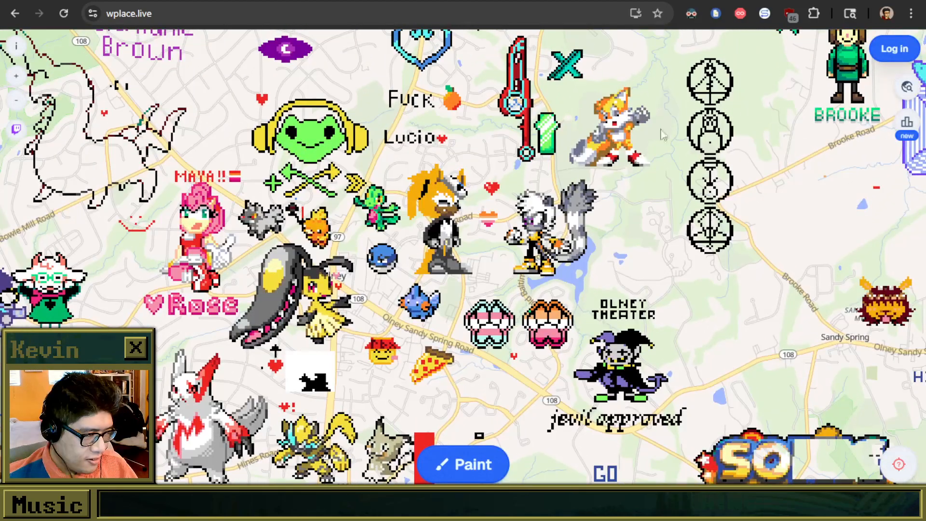
pyautogui.moveTo(704, 110); pyautogui.dragTo(504, 248)
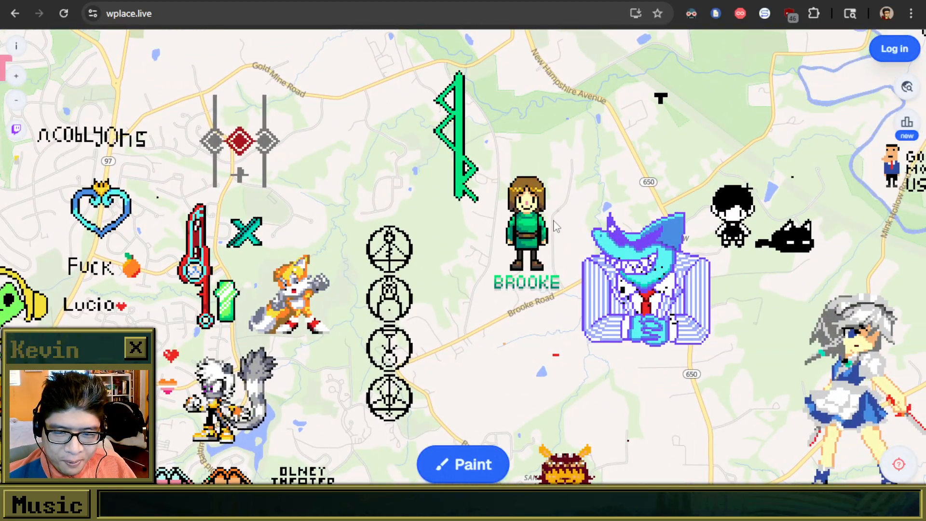
pyautogui.scroll(1, 555, 226)
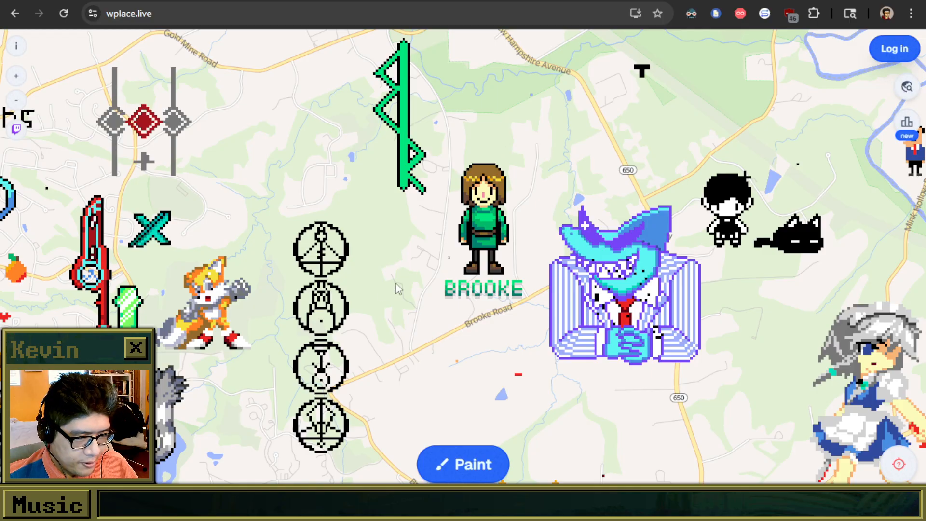
pyautogui.moveTo(544, 181); pyautogui.dragTo(537, 248)
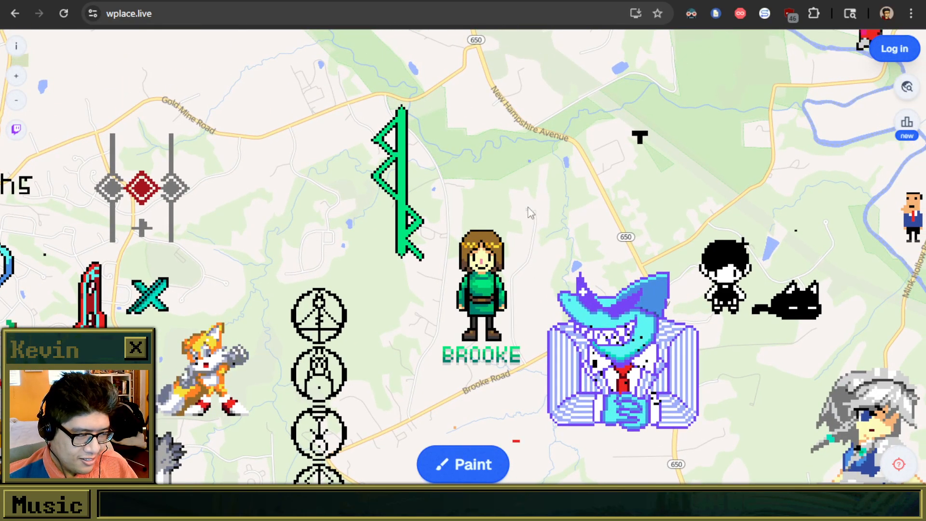
# Inspect the community pixel art around Naples, Italy, including the suited anime figure on the city's waterfront.
pyautogui.scroll(-5, 504, 229)
pyautogui.scroll(-15, 504, 223)
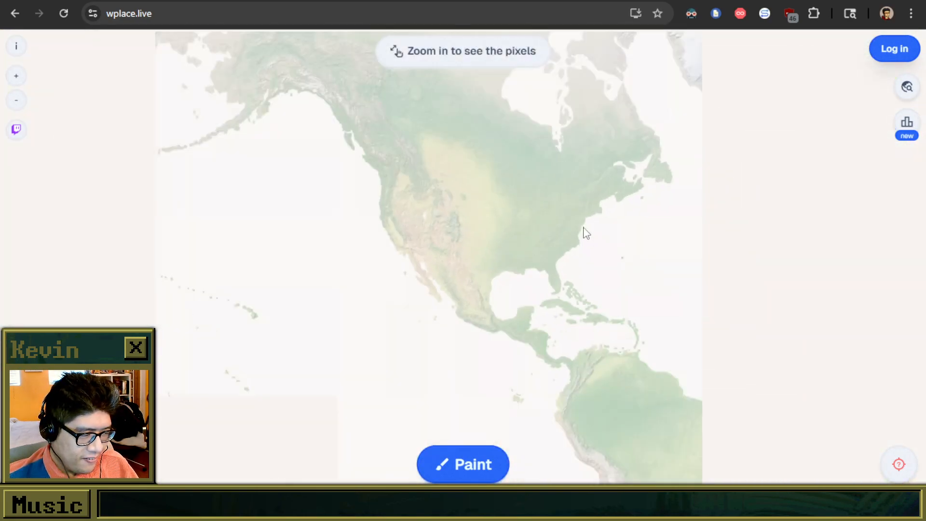
pyautogui.moveTo(586, 230); pyautogui.dragTo(522, 261)
pyautogui.scroll(10, 500, 237)
pyautogui.scroll(4, 385, 315)
pyautogui.scroll(8, 563, 187)
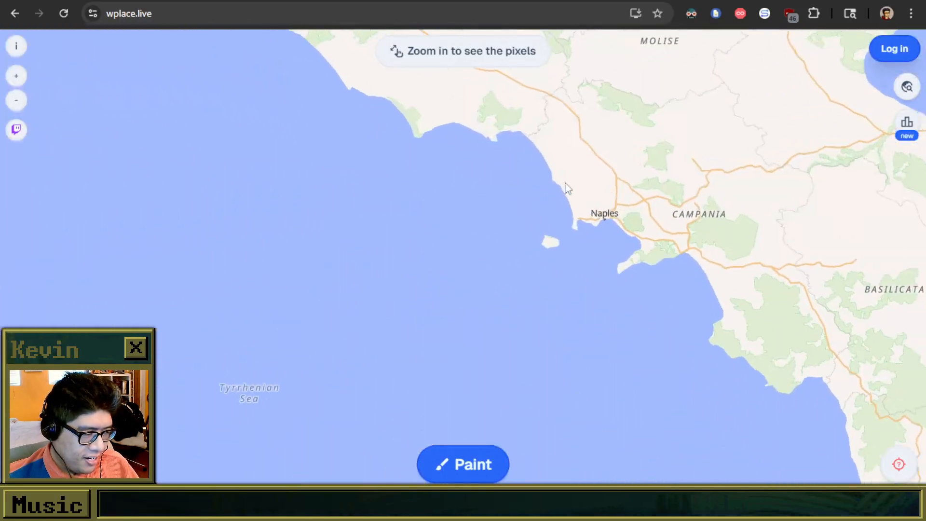
pyautogui.scroll(10, 604, 222)
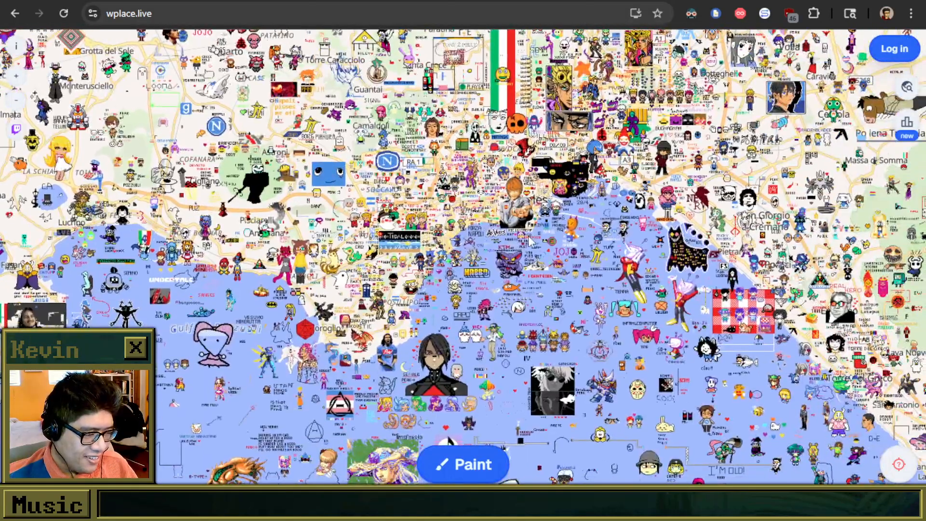
pyautogui.scroll(-5, 494, 230)
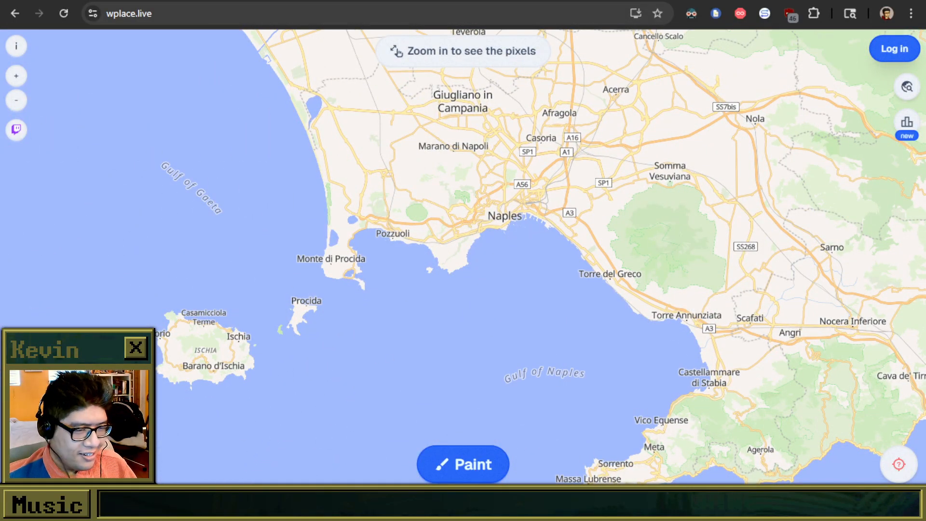
pyautogui.moveTo(492, 1); pyautogui.dragTo(0, 340)
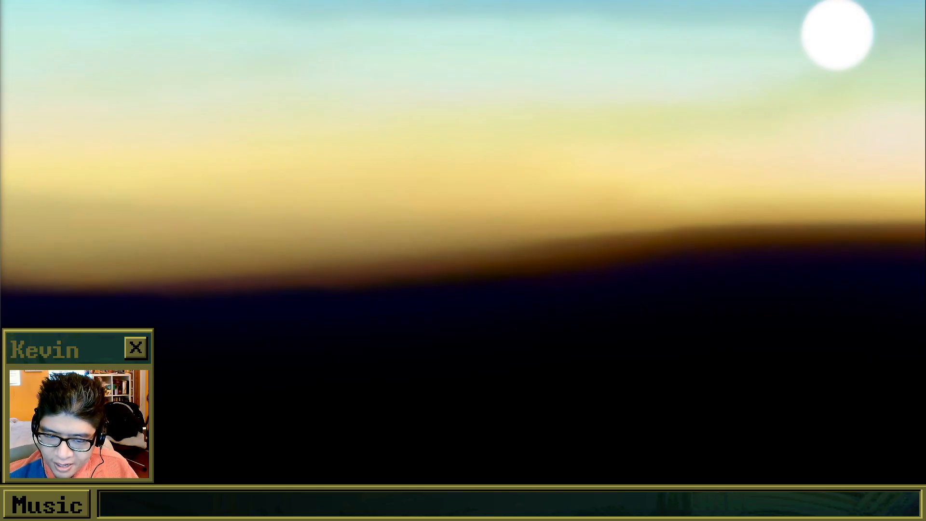
pyautogui.moveTo(3, 463); pyautogui.dragTo(463, 2)
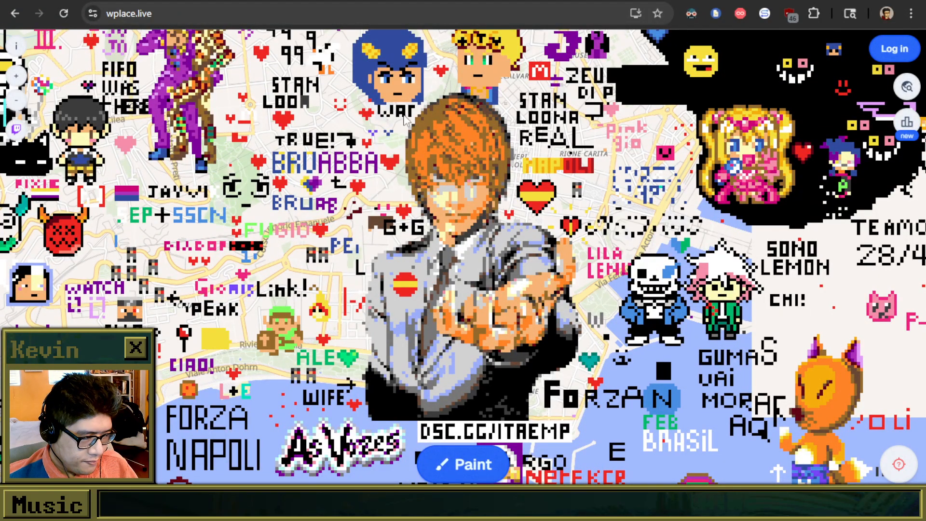
pyautogui.moveTo(437, 351); pyautogui.dragTo(435, 296)
pyautogui.moveTo(455, 170); pyautogui.dragTo(458, 229)
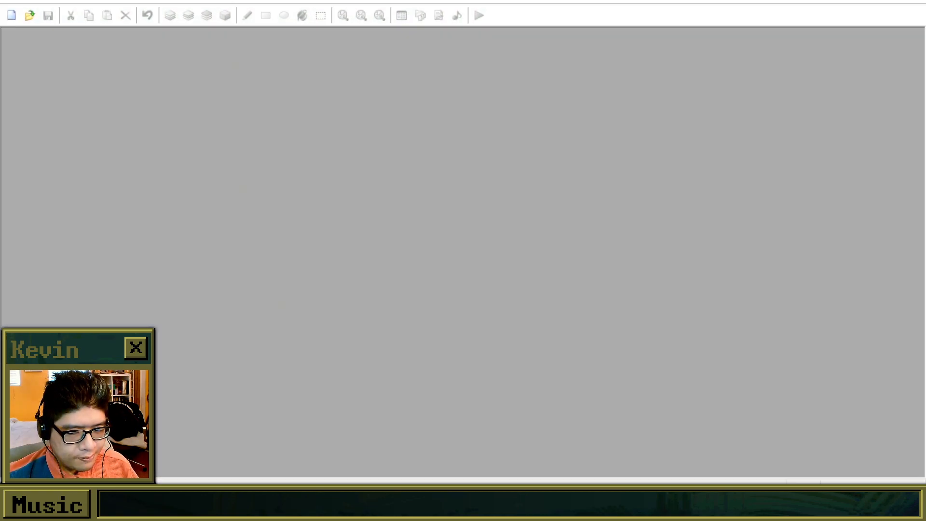
# Switch to RPG Maker XP and open the Brooke and the Collective Dream game project.
pyautogui.click(30, 14)
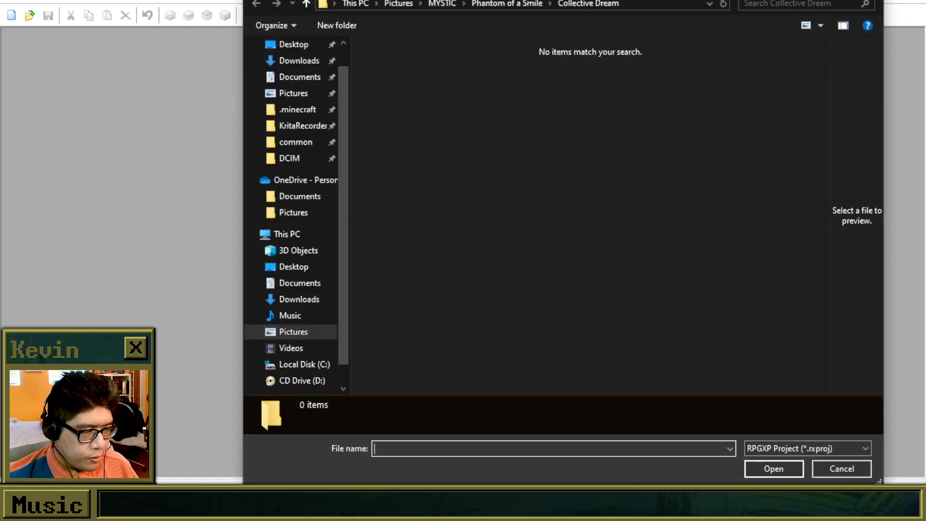
pyautogui.moveTo(531, 0); pyautogui.dragTo(0, 193)
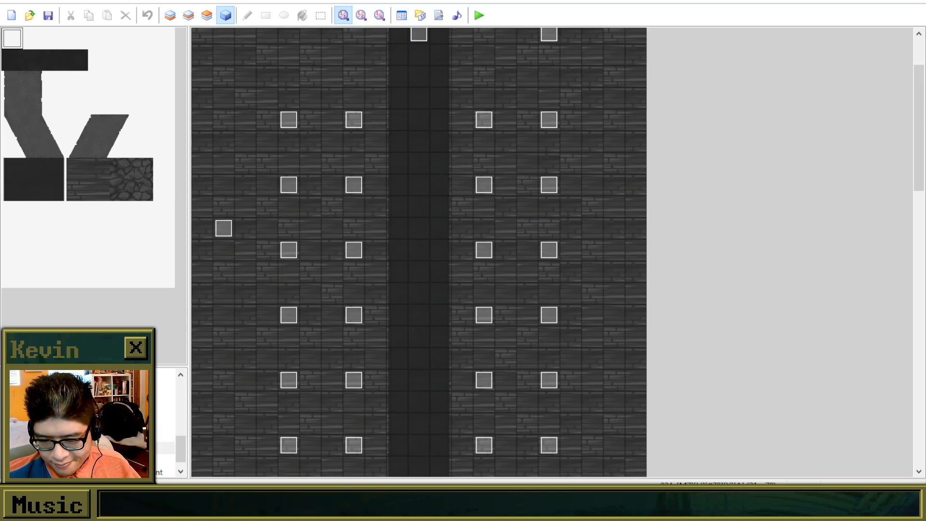
# Playtest the project in an enlarged game view and start a new game from the title screen.
pyautogui.click(478, 16)
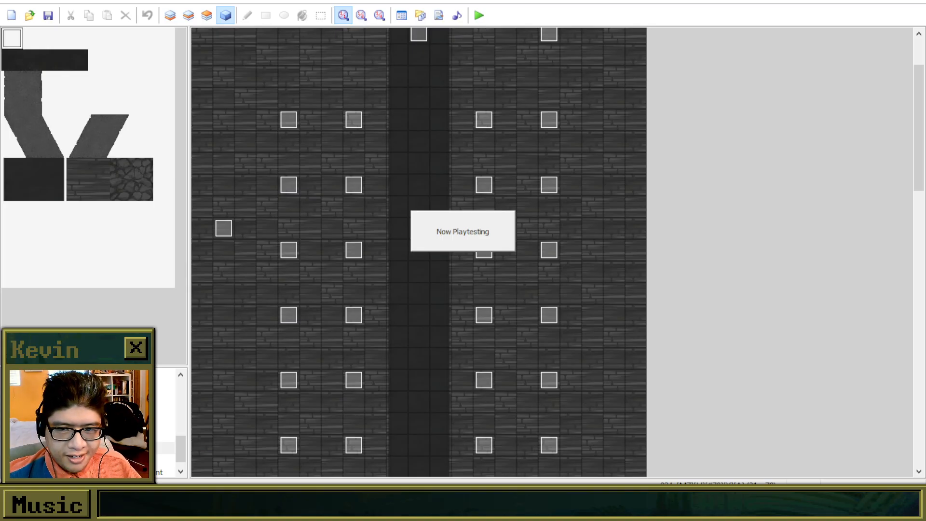
pyautogui.moveTo(135, 216); pyautogui.dragTo(374, 85)
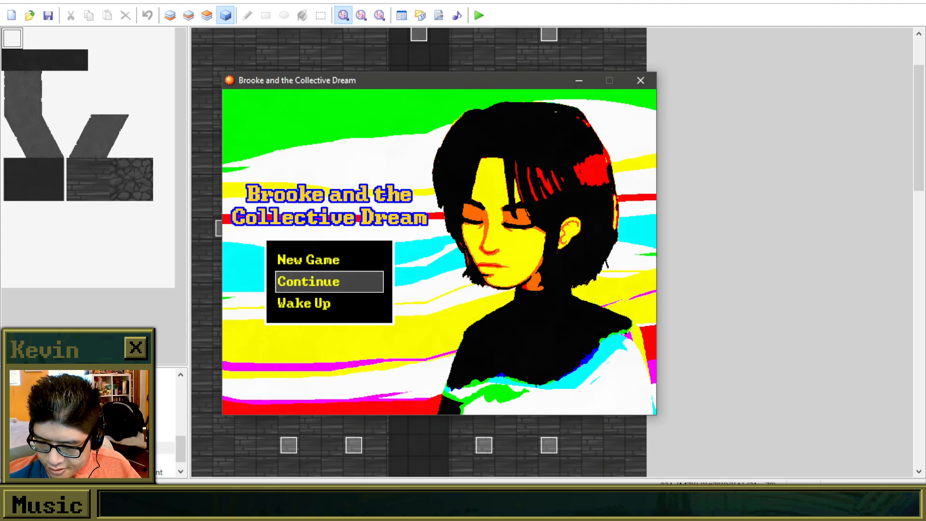
pyautogui.hotkey('alt', 'Tab')
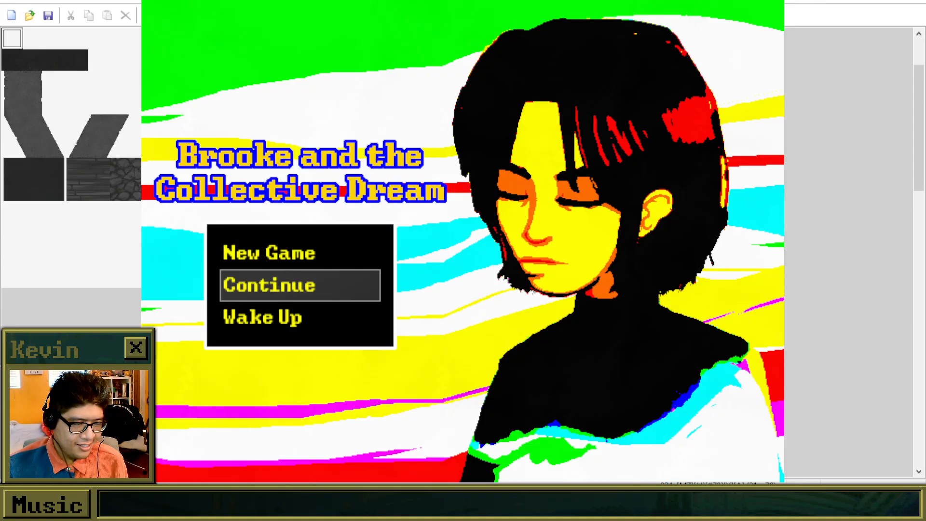
pyautogui.press('Up')
pyautogui.press('Return')
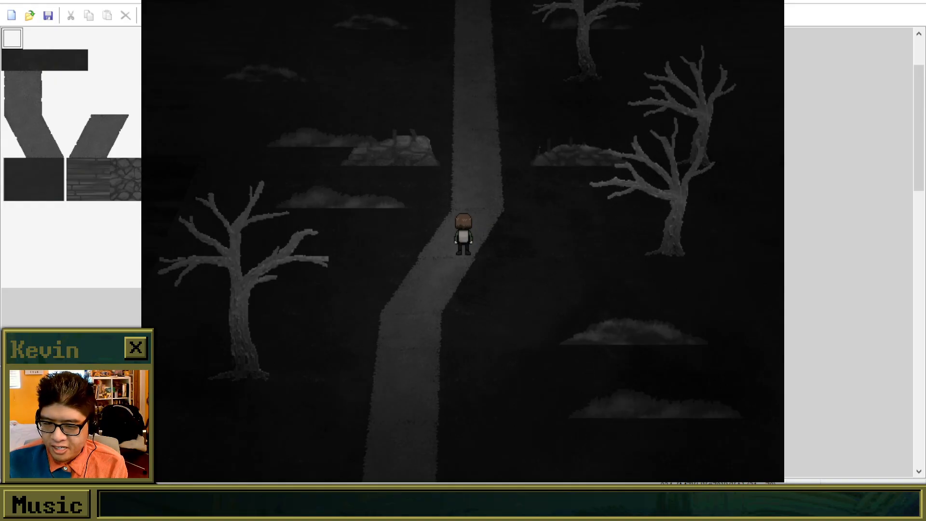
# Walk the character north along the tree-lined path to the church and advance through the narration to the interior.
pyautogui.press('Up')
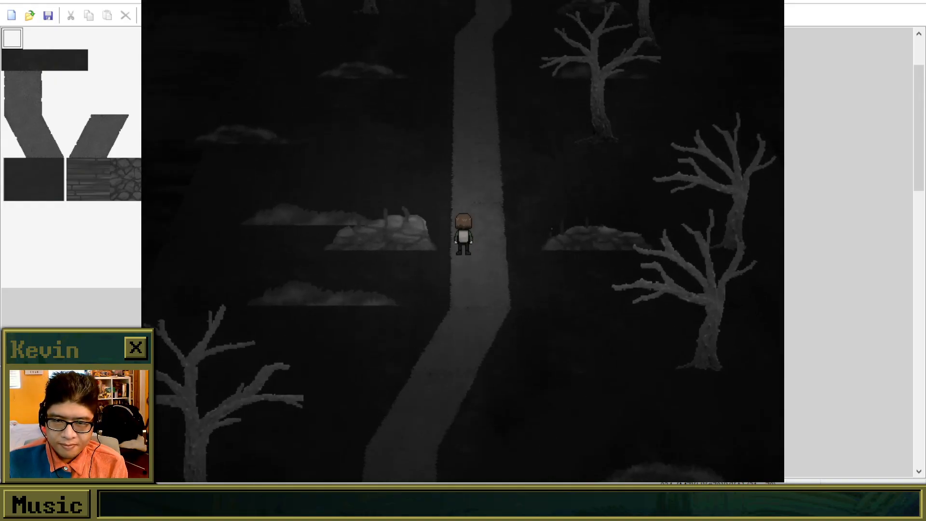
pyautogui.press('Up')
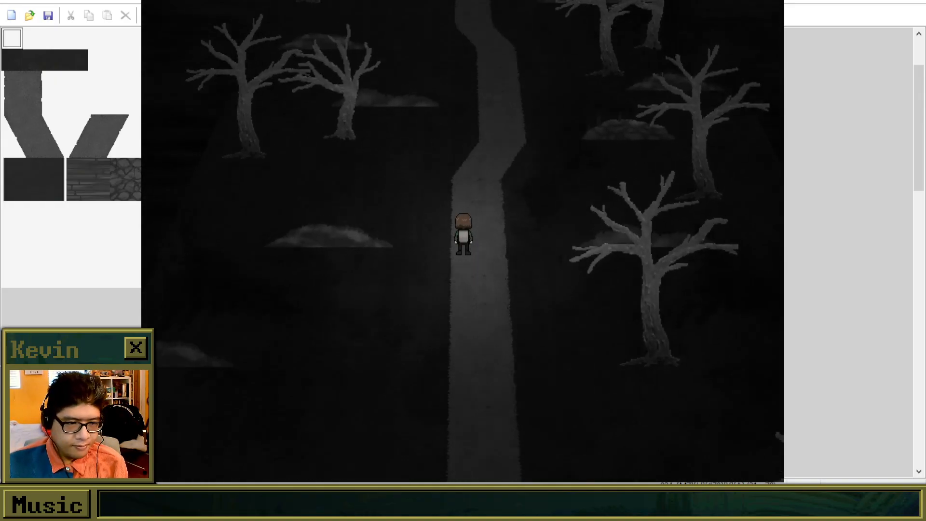
pyautogui.press('Up')
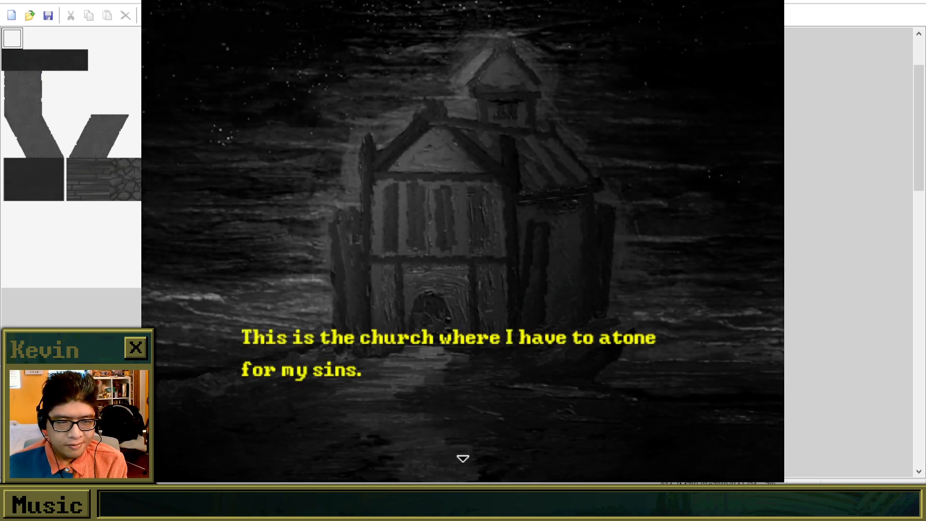
pyautogui.press('Return')
pyautogui.press('Return')
pyautogui.press('Return')
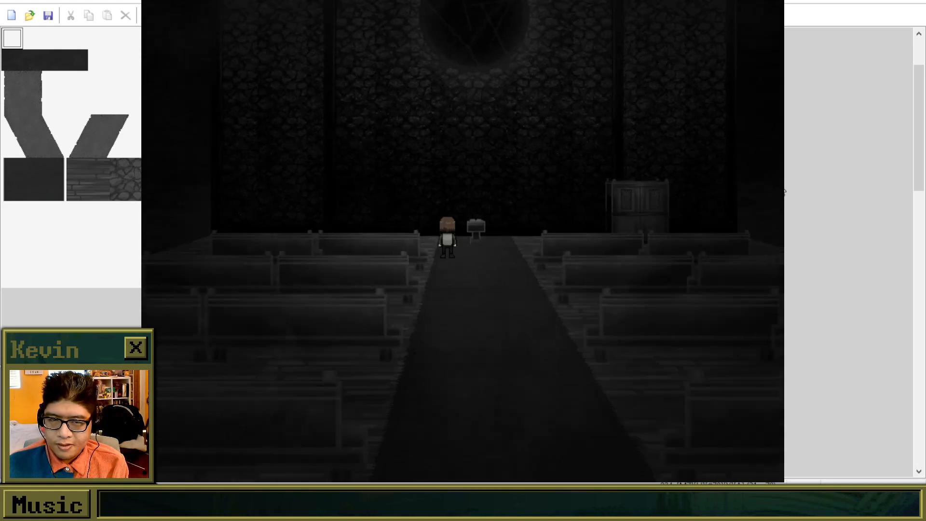
# Walk the character up the church aisle past the lectern and over to the confessional.
pyautogui.press('Right')
pyautogui.press('Left')
pyautogui.press('Up')
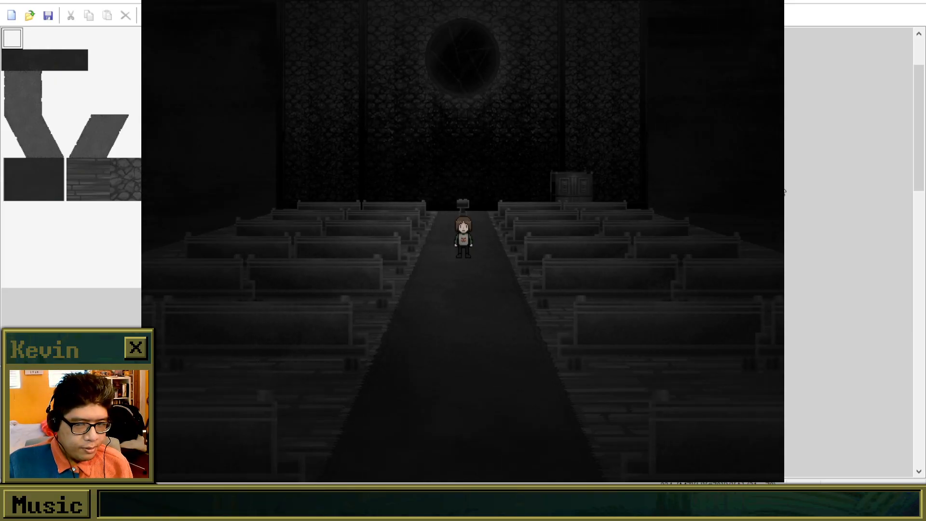
pyautogui.press('Up')
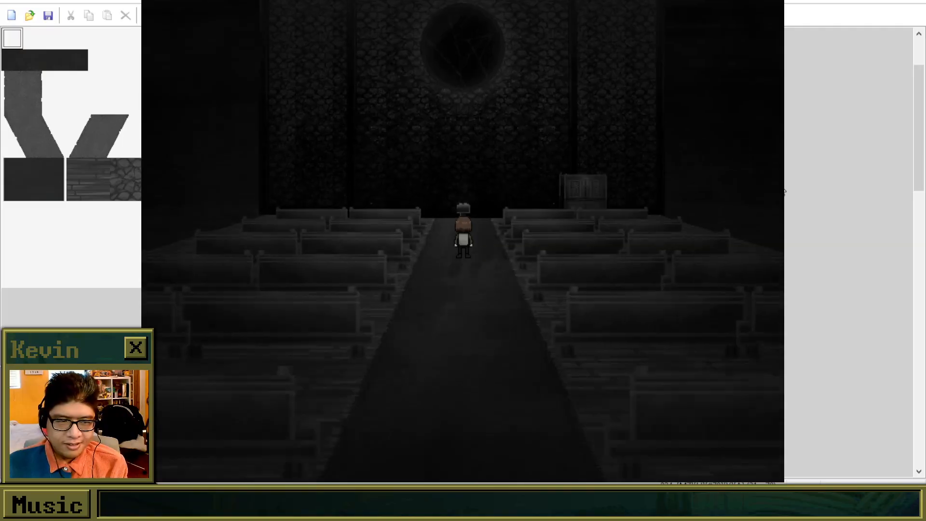
pyautogui.press('Right')
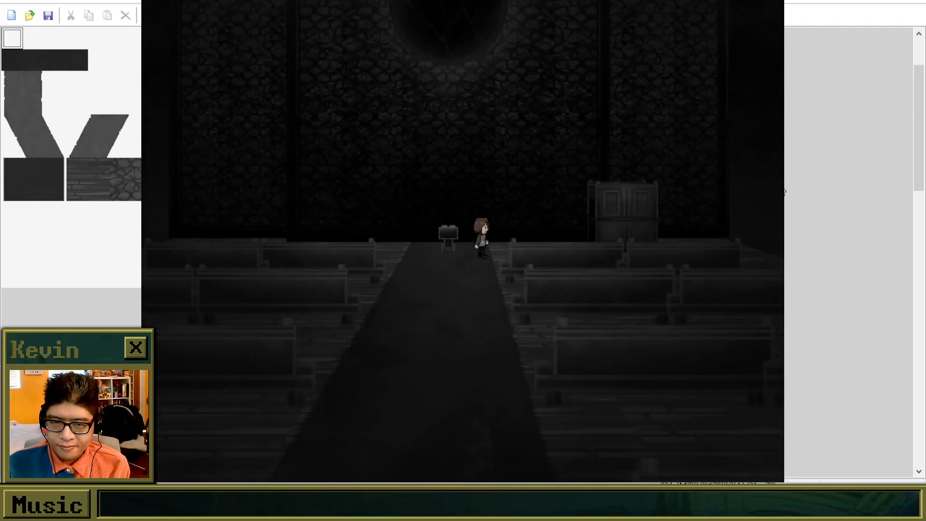
pyautogui.press('Left')
pyautogui.press('Right')
pyautogui.press('Up')
pyautogui.press('Left')
pyautogui.press('Right')
pyautogui.press('Up')
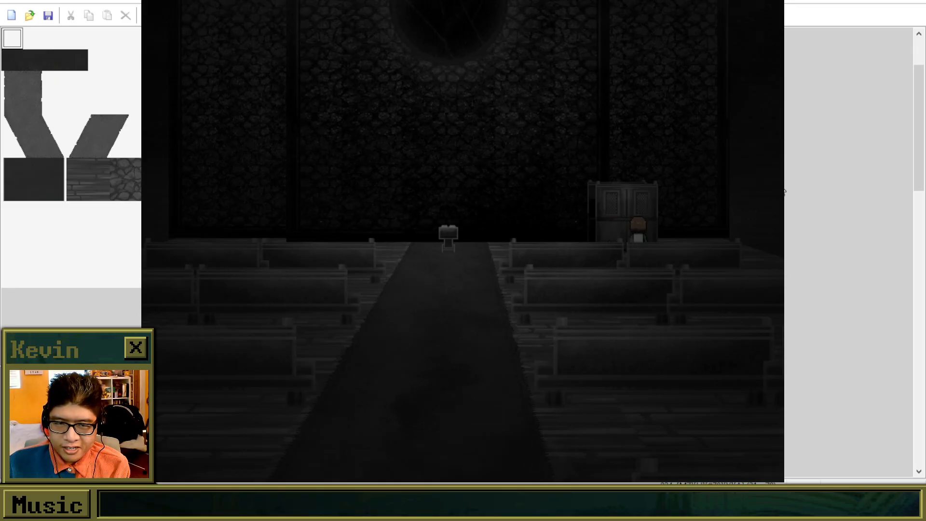
# Interact with the confessional and advance its dialogue to the choice about going inside.
pyautogui.press('z')
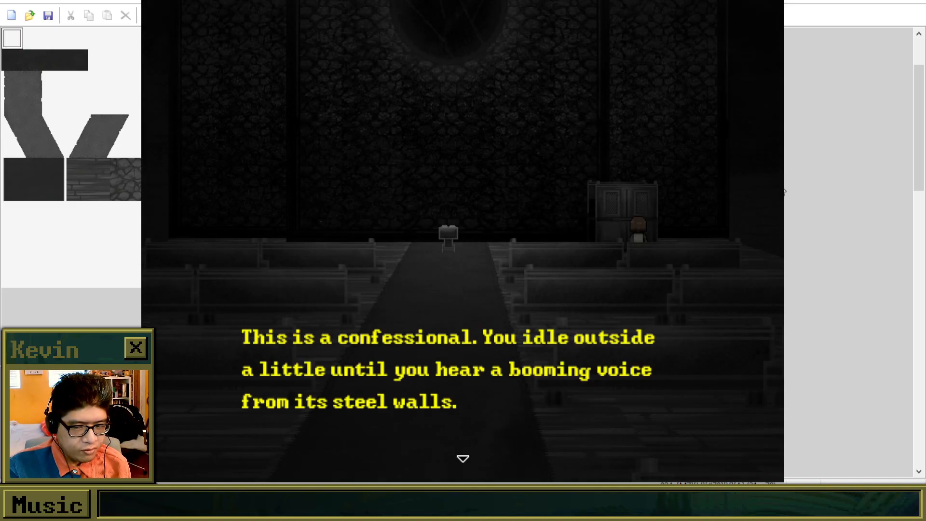
pyautogui.press('z')
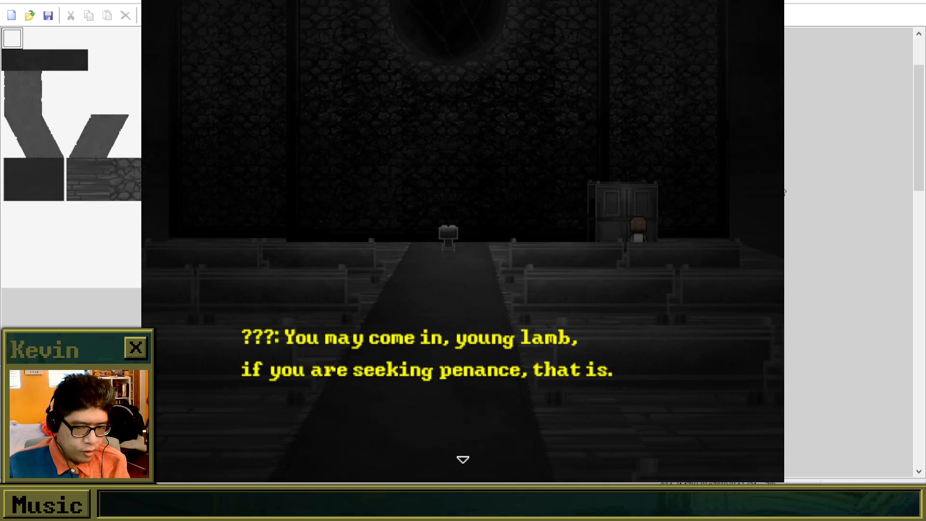
pyautogui.press('Return')
pyautogui.press('Return')
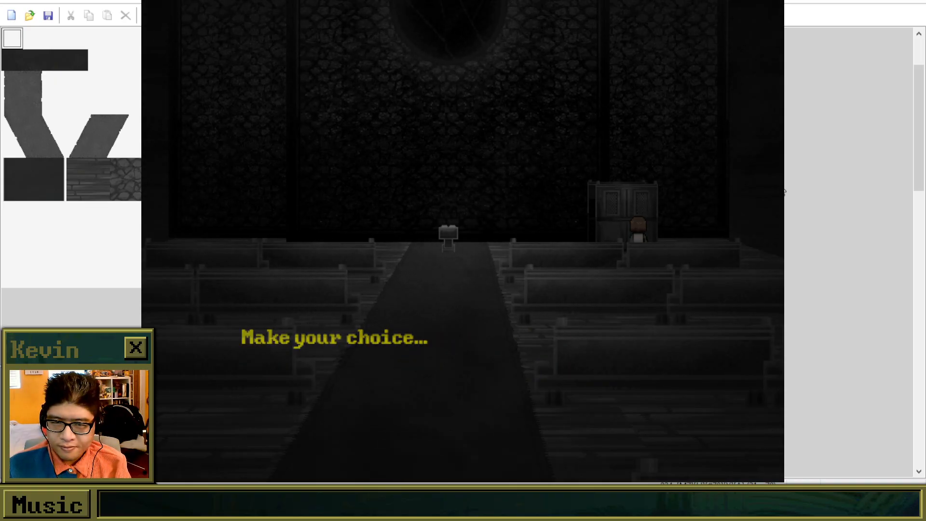
# Choose Yes to go inside the confessional and advance the narration to the close-up scene of Brooke.
pyautogui.press('Down')
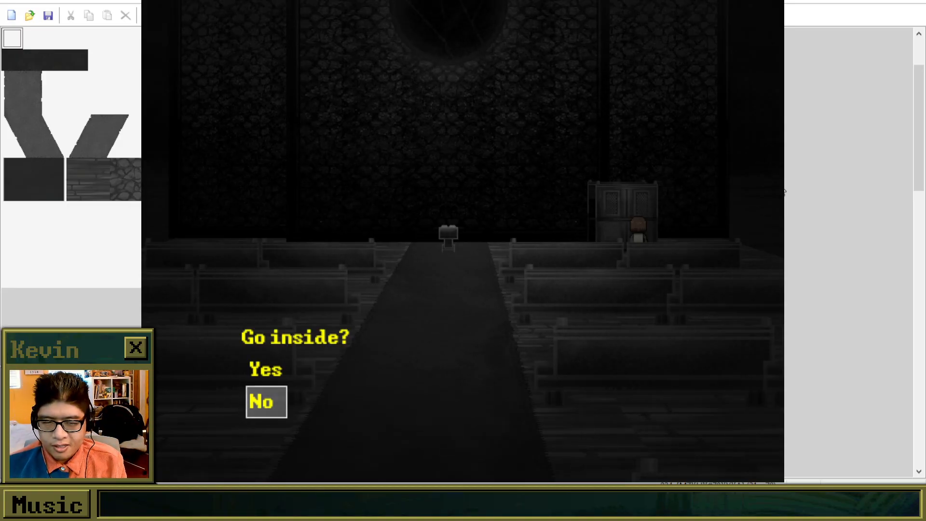
pyautogui.press('Up')
pyautogui.press('Down')
pyautogui.press('Up')
pyautogui.press('Down')
pyautogui.press('Up')
pyautogui.press('Down')
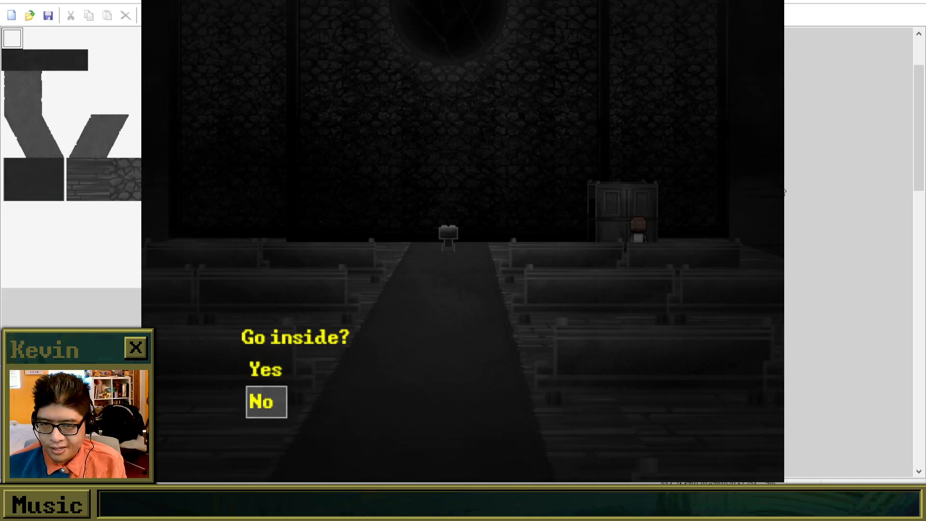
pyautogui.press('Up')
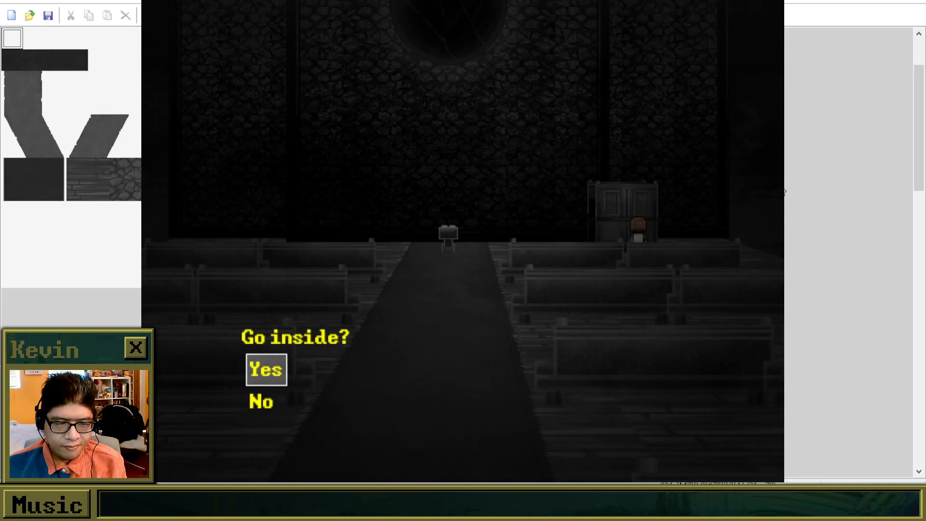
pyautogui.press('Return')
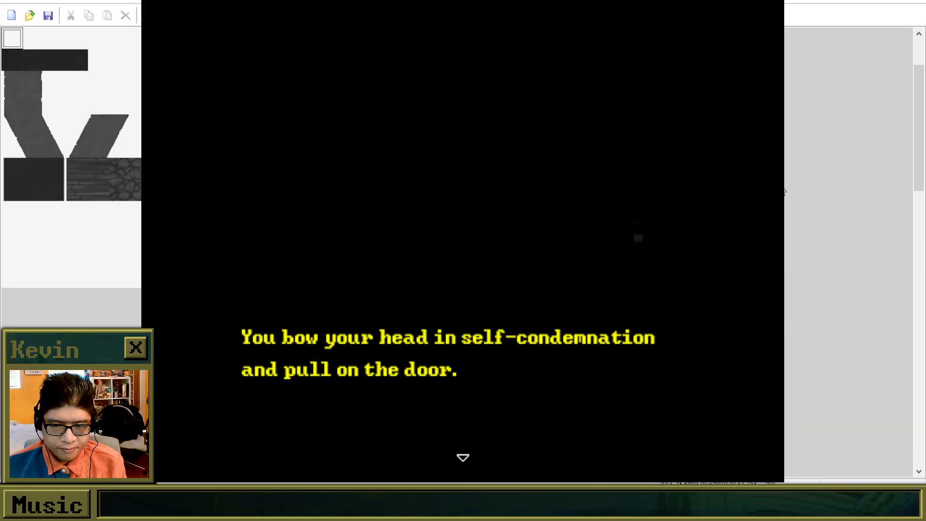
pyautogui.press('Return')
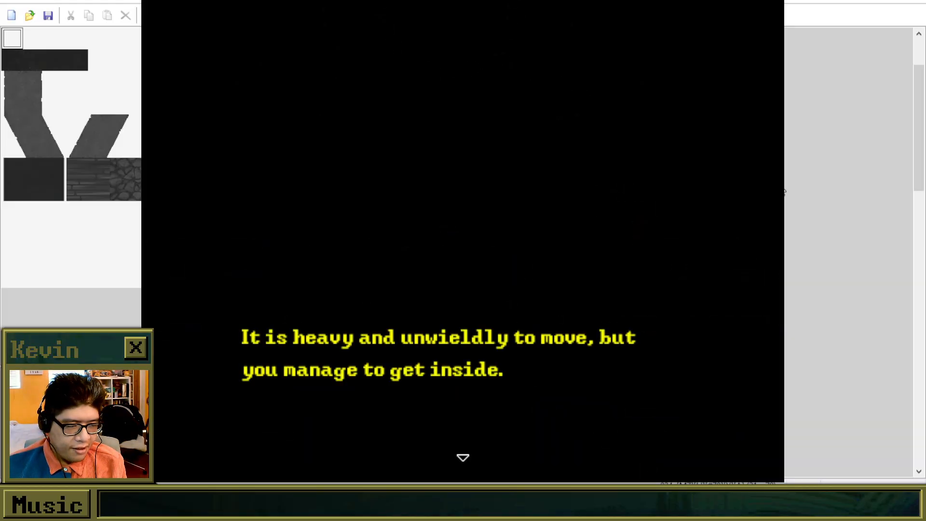
pyautogui.press('Return')
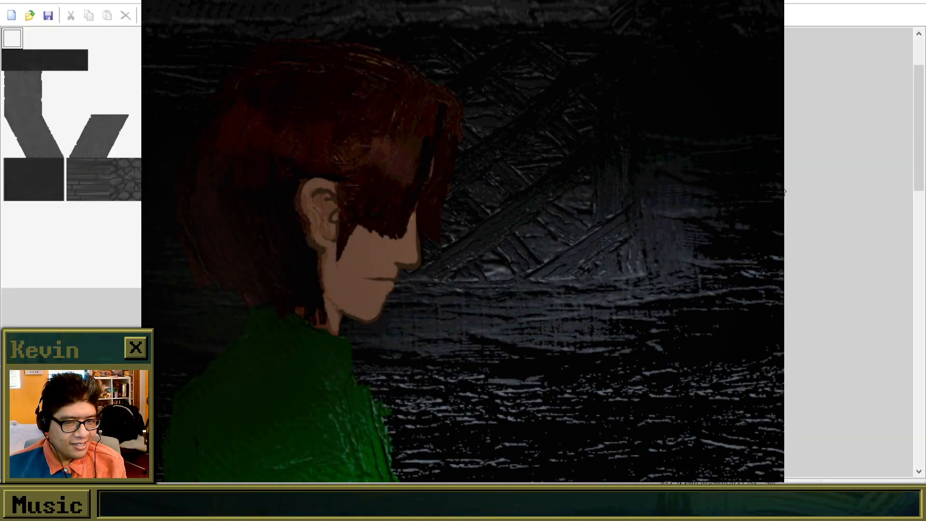
# Advance Brooke's confession dialogue with the unseen voice up to the choice after the question about lying.
pyautogui.press('Return')
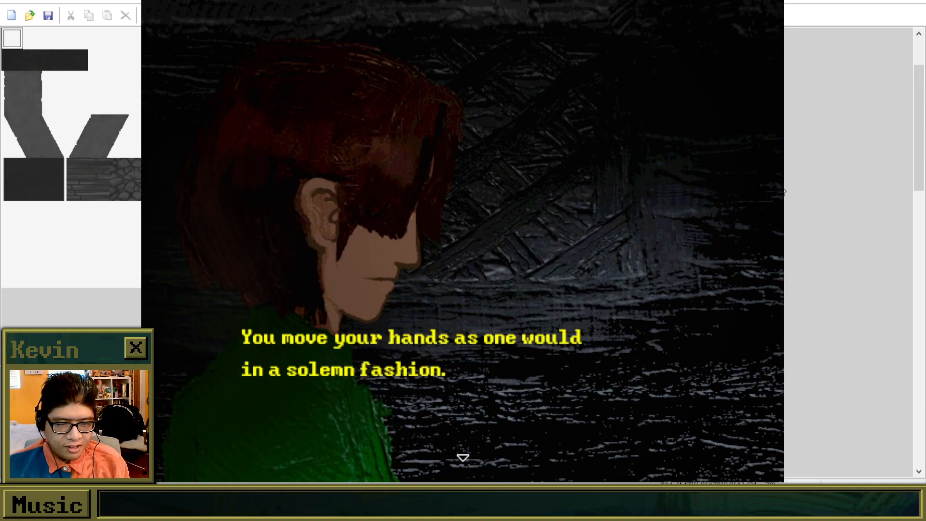
pyautogui.press('Return')
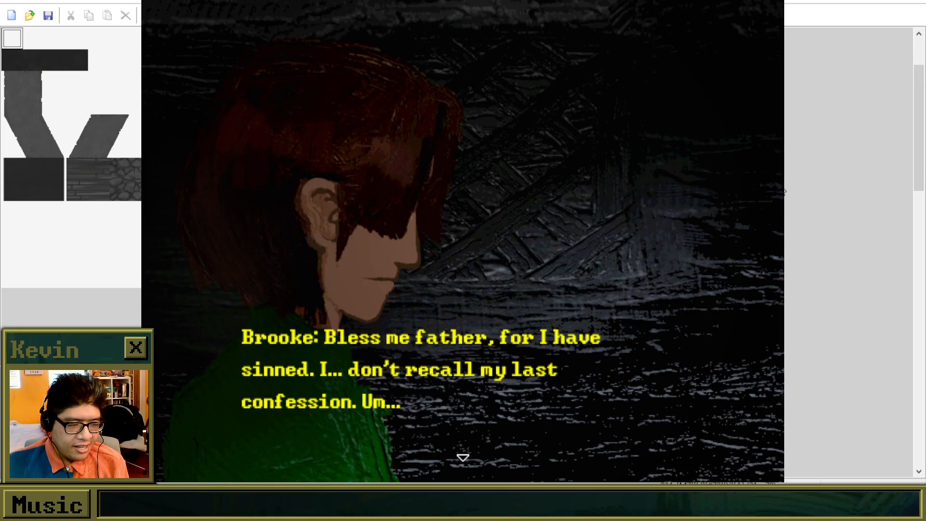
pyautogui.press('Return')
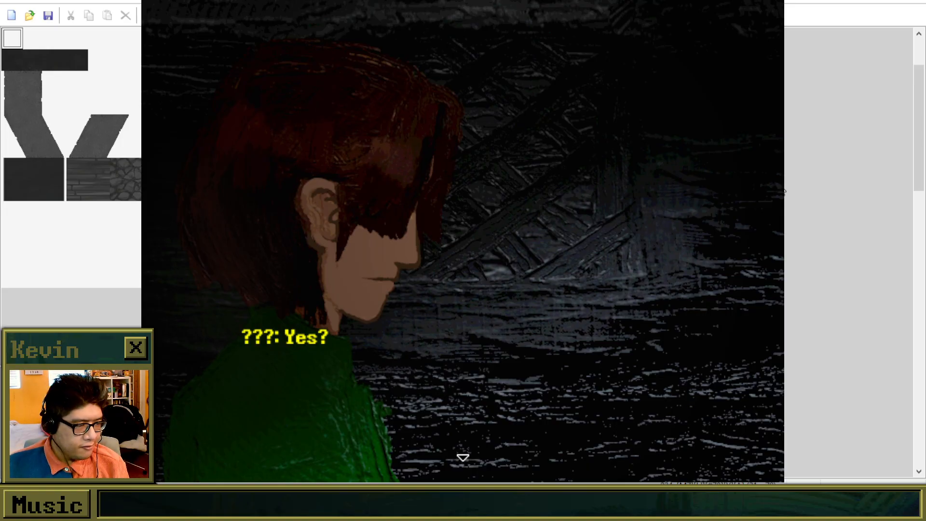
pyautogui.press('Return')
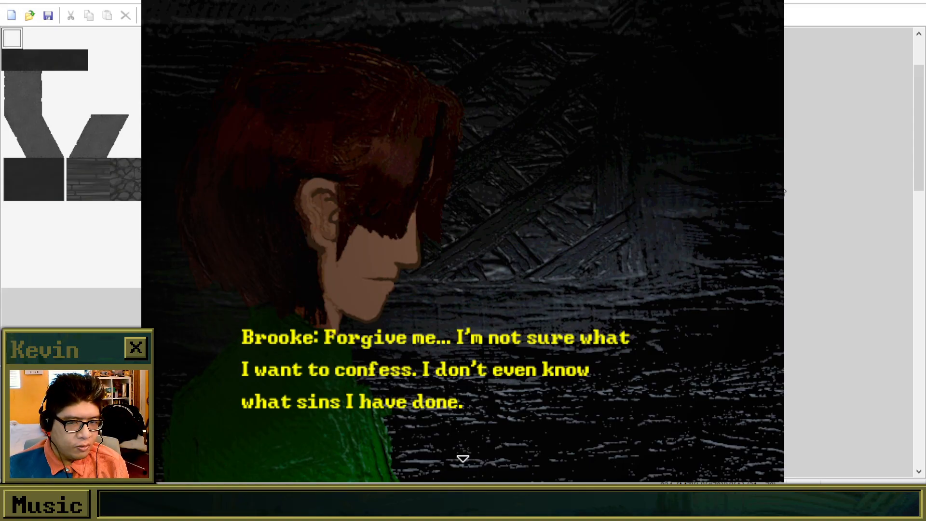
pyautogui.press('Return')
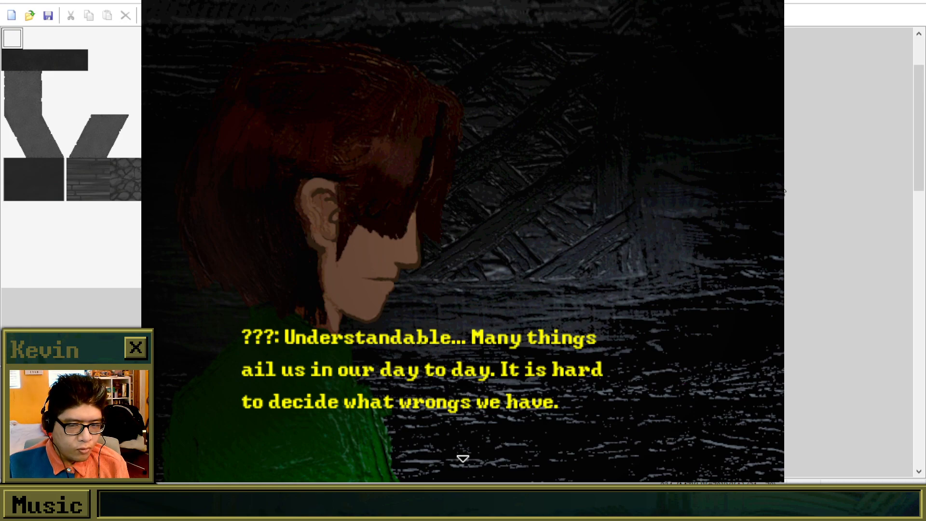
pyautogui.press('Return')
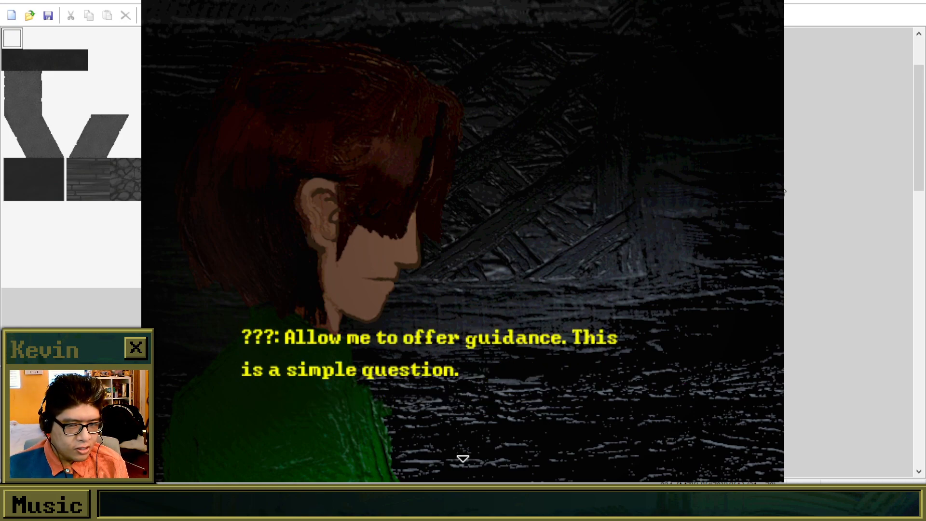
pyautogui.press('Return')
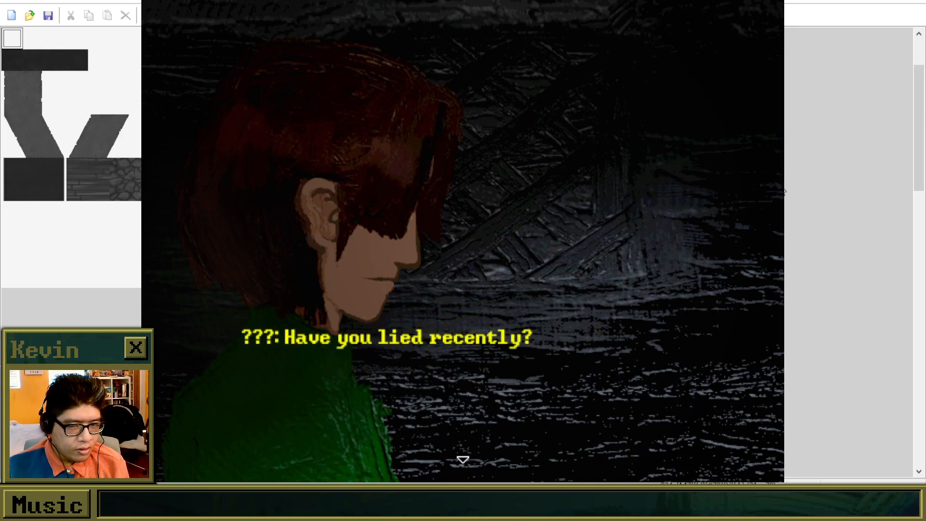
pyautogui.press('Return')
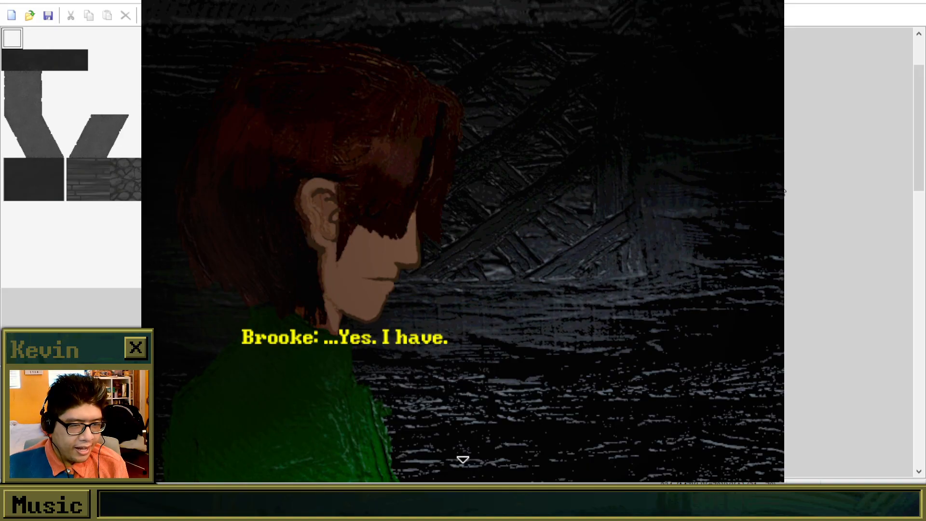
pyautogui.press('Return')
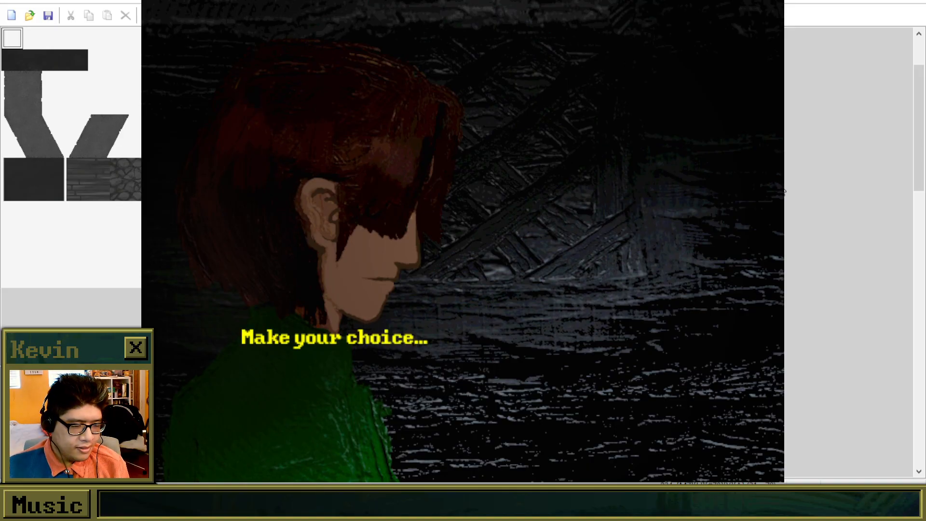
# Cycle through the answers to "What did you lie about?" and choose "I made a promise.".
pyautogui.press('Return')
pyautogui.press('Down')
pyautogui.press('Down')
pyautogui.press('Down')
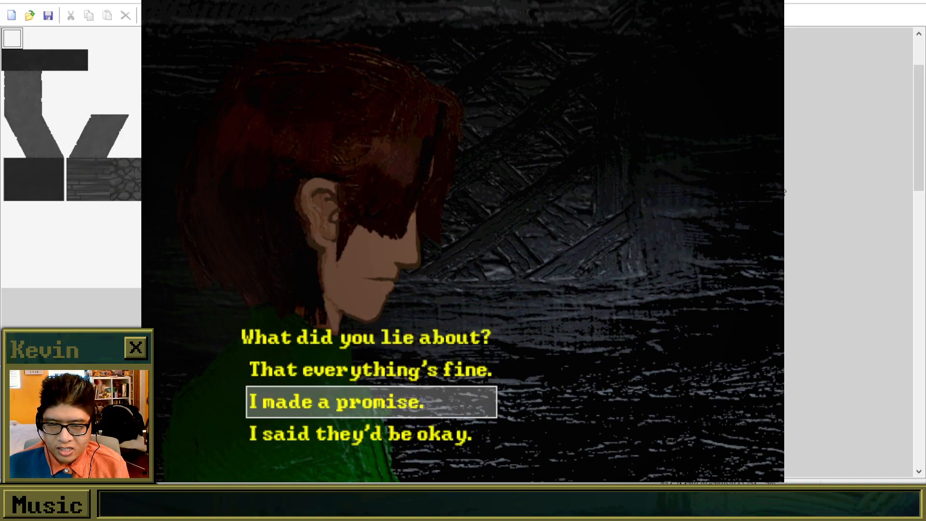
pyautogui.press('Down')
pyautogui.press('Down')
pyautogui.press('Down')
pyautogui.press('Down')
pyautogui.press('Down')
pyautogui.press('Down')
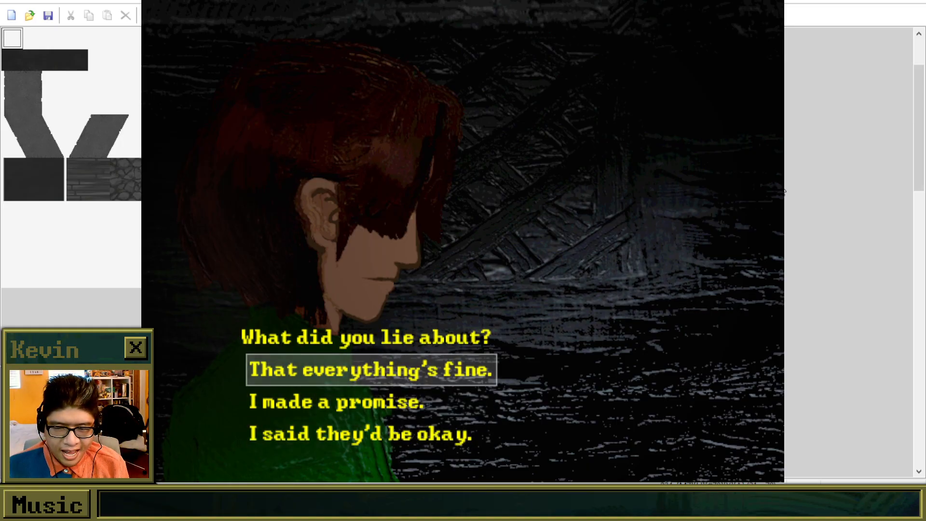
pyautogui.press('Up')
pyautogui.press('Up')
pyautogui.press('Up')
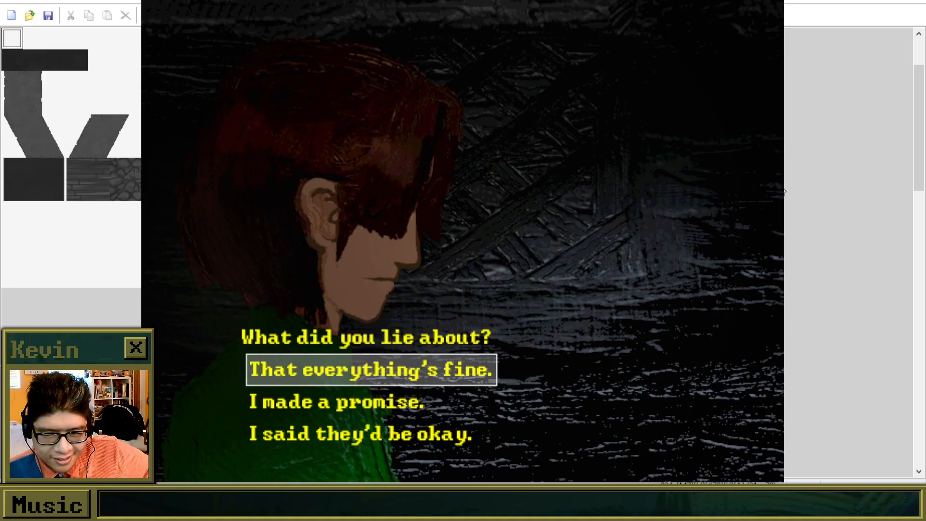
pyautogui.press('Down')
pyautogui.press('Down')
pyautogui.press('Down')
pyautogui.press('Down')
pyautogui.press('Down')
pyautogui.press('Down')
pyautogui.press('Down')
pyautogui.press('Down')
pyautogui.press('Down')
pyautogui.press('Down')
pyautogui.press('Down')
pyautogui.press('Down')
pyautogui.press('Down')
pyautogui.press('Down')
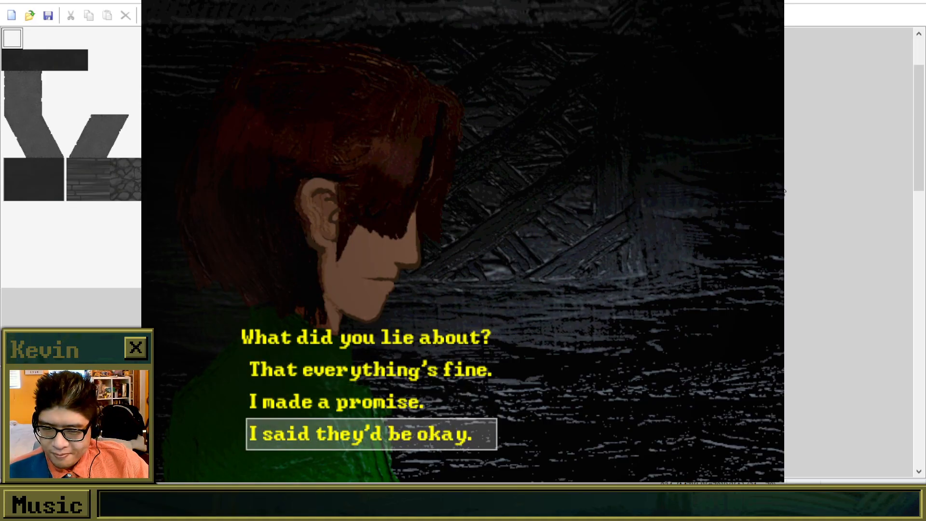
pyautogui.press('Down')
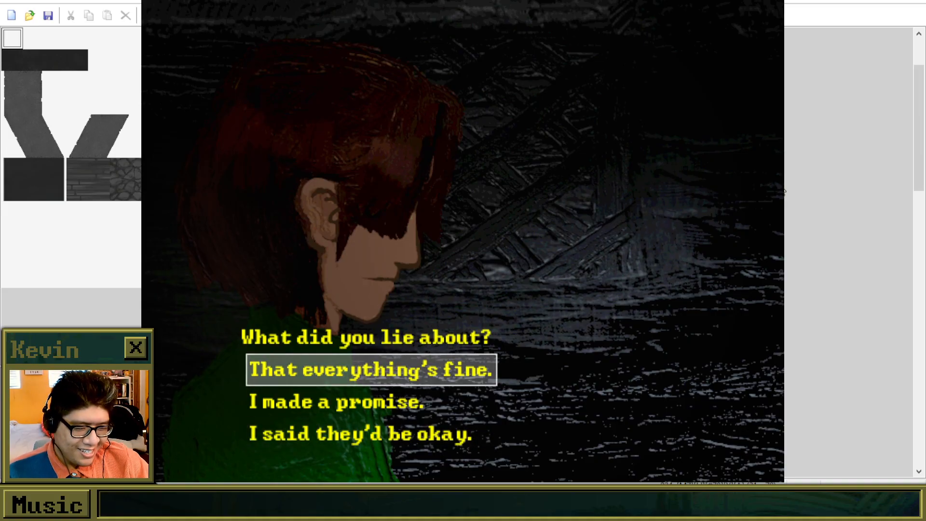
pyautogui.press('Down')
pyautogui.press('Down')
pyautogui.press('Down')
pyautogui.press('Down')
pyautogui.press('Down')
pyautogui.press('Down')
pyautogui.press('Down')
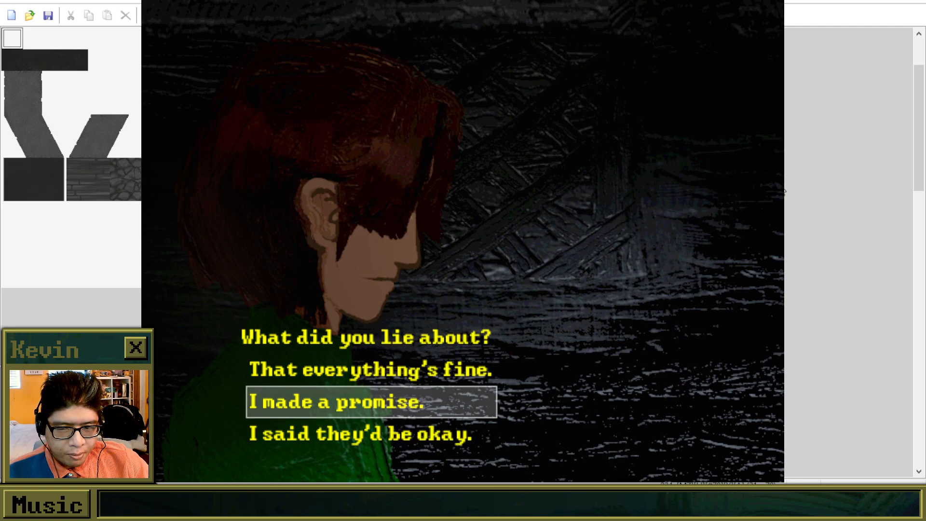
pyautogui.press('Return')
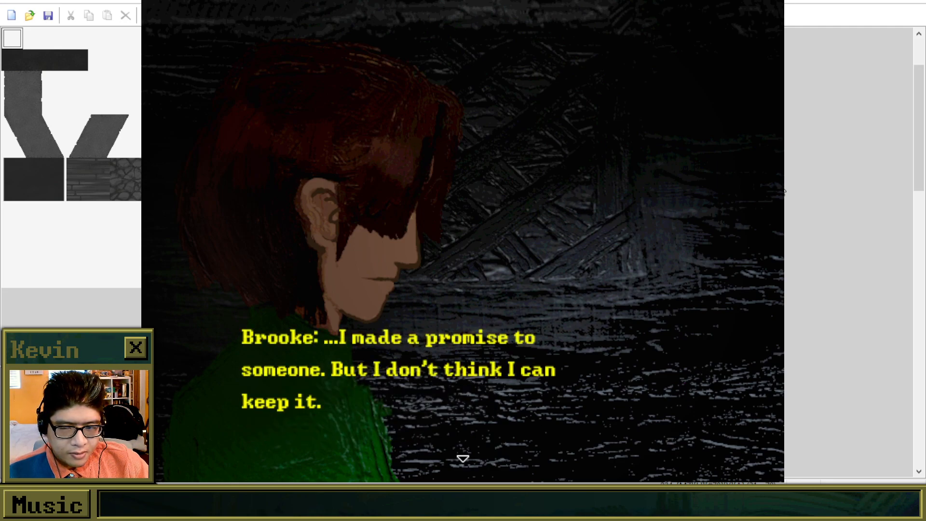
# Advance past the promise answer and choose Yes at the repeated prompt to go inside the confessional.
pyautogui.press('Return')
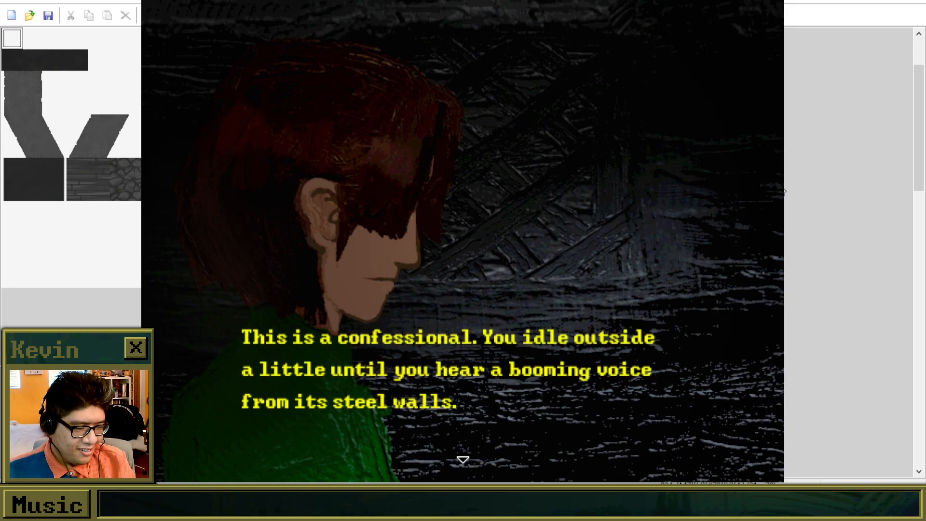
pyautogui.press('Return')
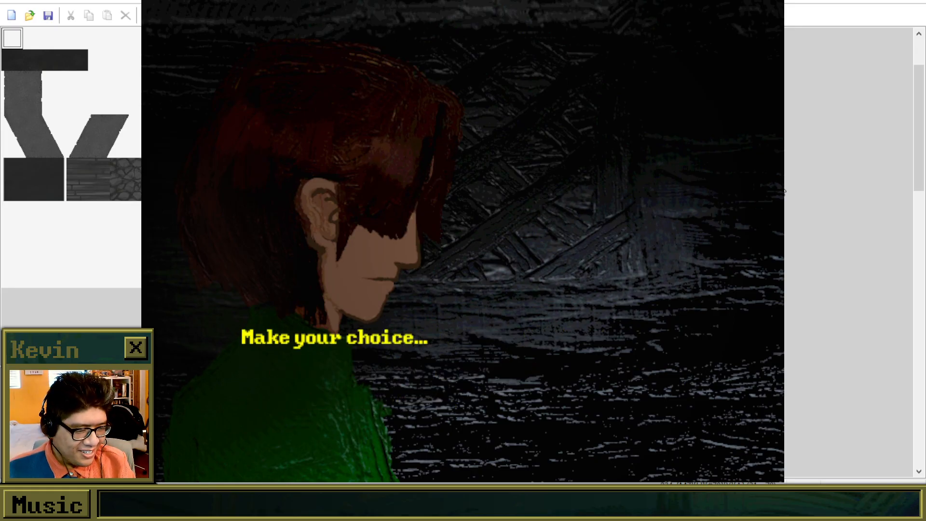
pyautogui.press('Return')
pyautogui.press('Return')
pyautogui.press('Return')
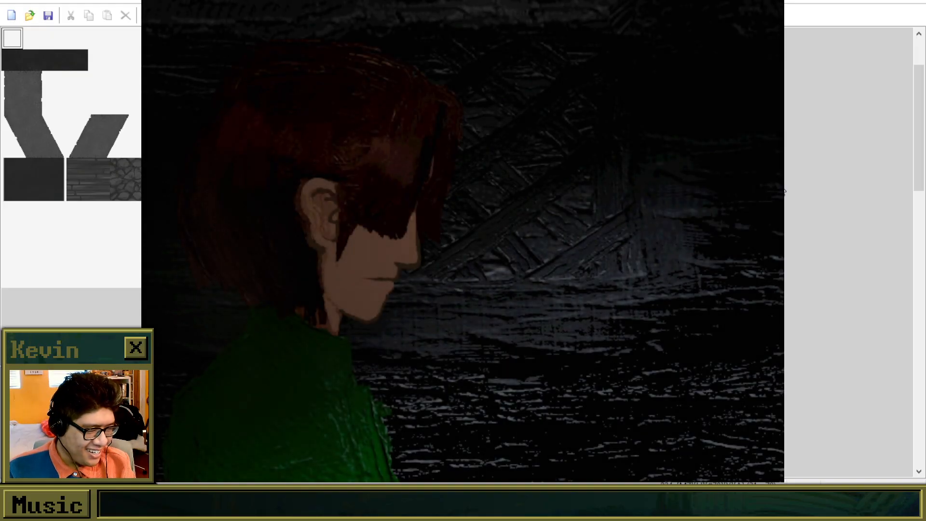
# Advance the repeated confession dialogue back to the "What did you lie about?" choice.
pyautogui.press('Return')
pyautogui.press('Return')
pyautogui.press('Return')
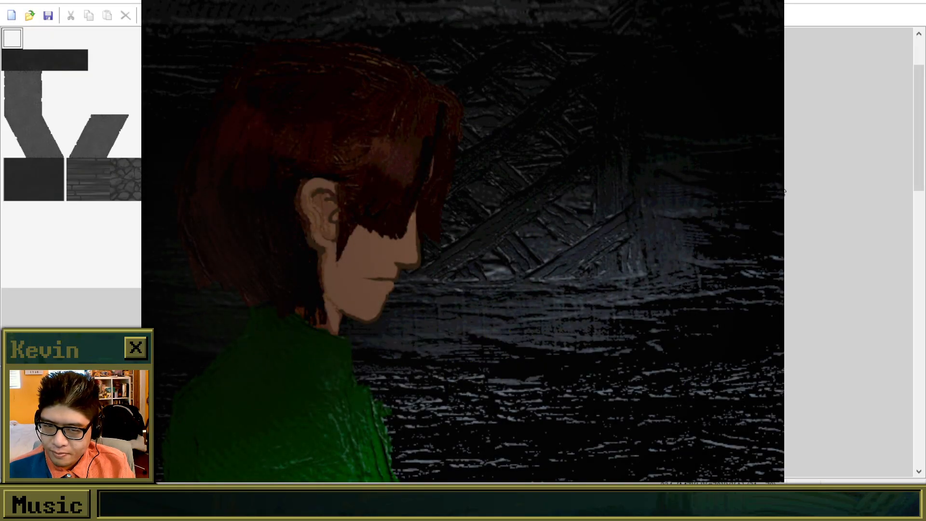
pyautogui.press('Return')
pyautogui.press('Return')
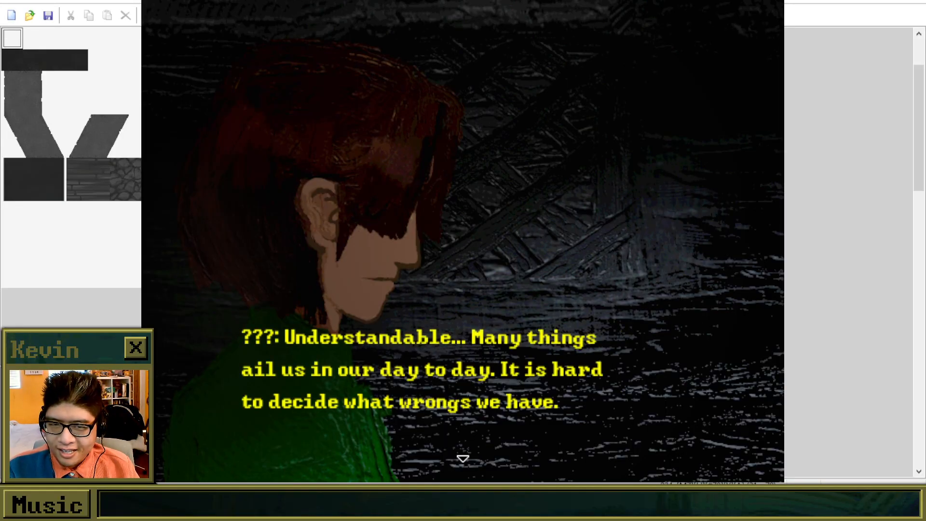
pyautogui.press('Return')
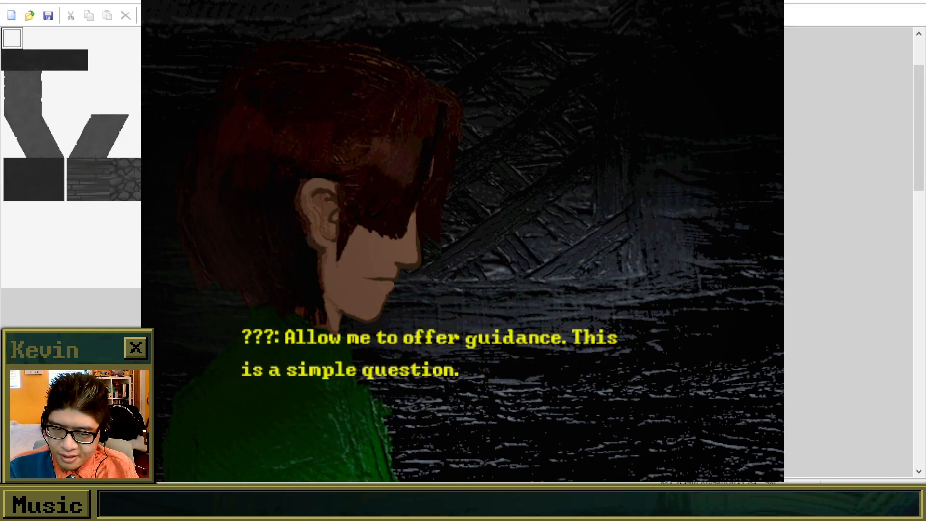
pyautogui.press('Return')
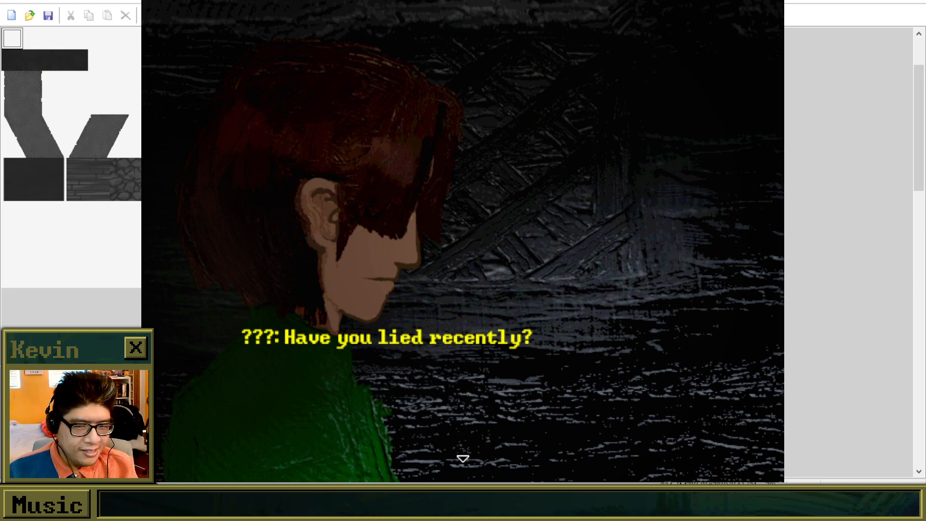
pyautogui.press('Return')
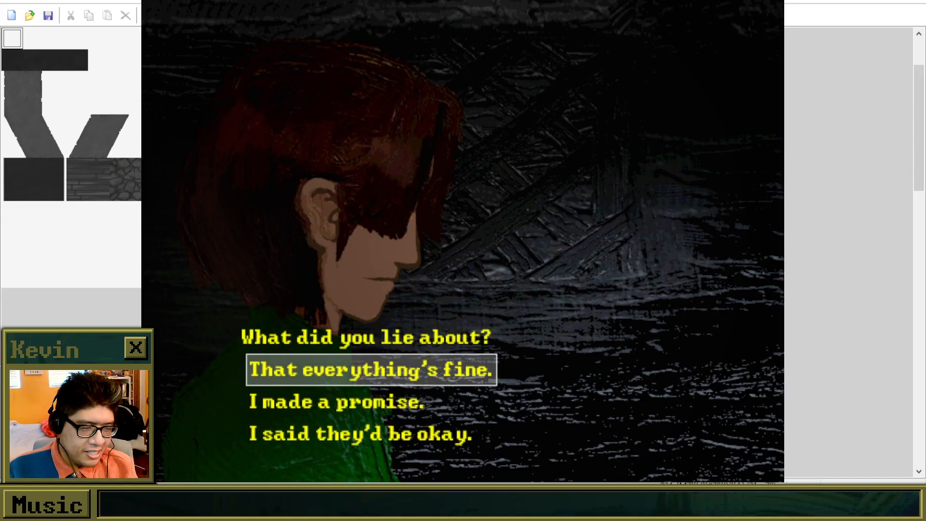
# Cycle through the answers to "What did you lie about?" and choose "I said they'd be okay.".
pyautogui.press('Down')
pyautogui.press('Down')
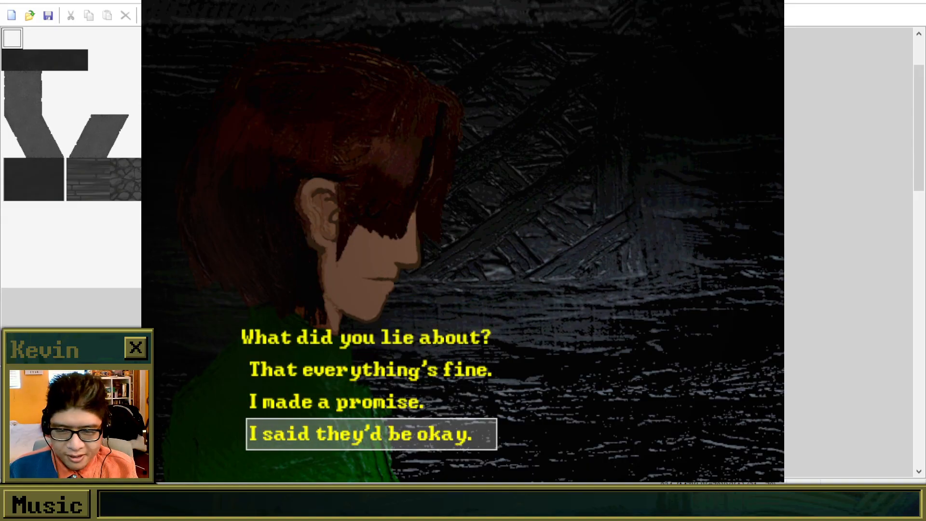
pyautogui.press('Down')
pyautogui.press('Up')
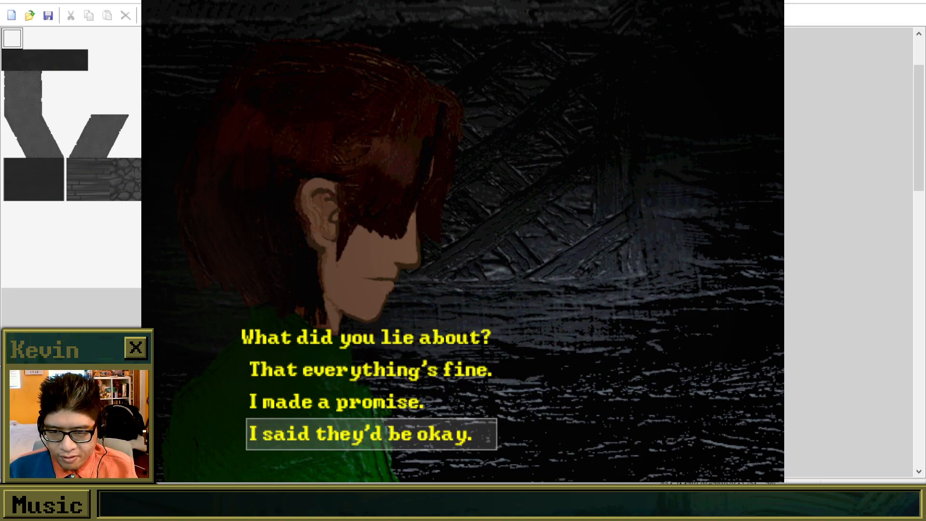
pyautogui.press('Return')
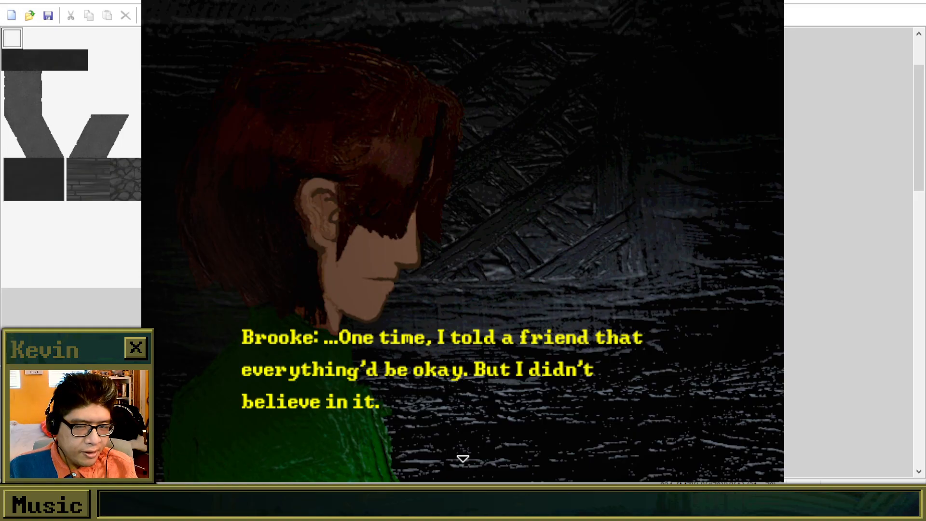
# Advance through Brooke's full confession about doubting that her friend would survive the operation.
pyautogui.press('Return')
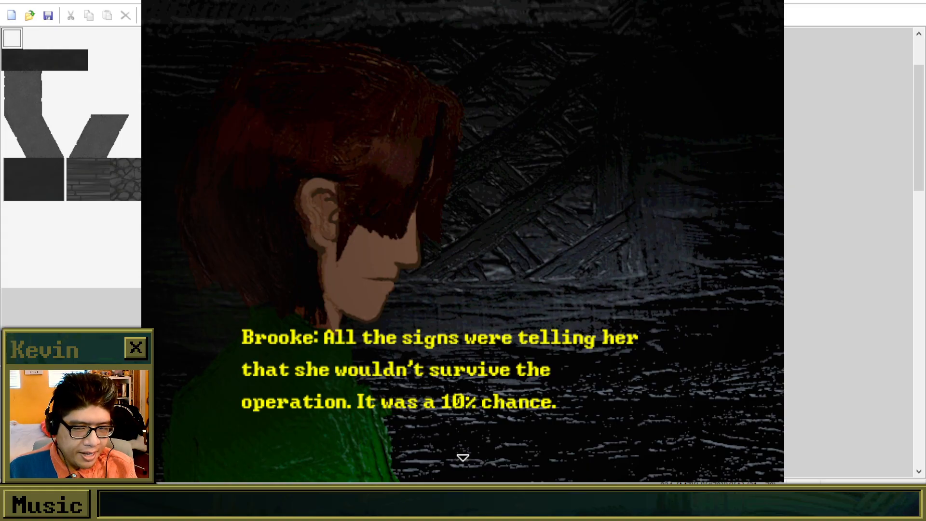
pyautogui.press('Return')
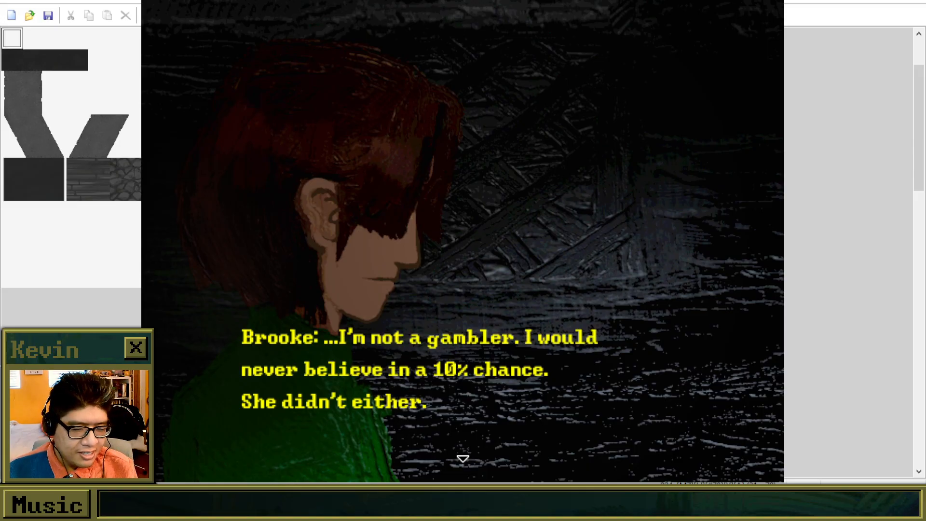
pyautogui.press('Return')
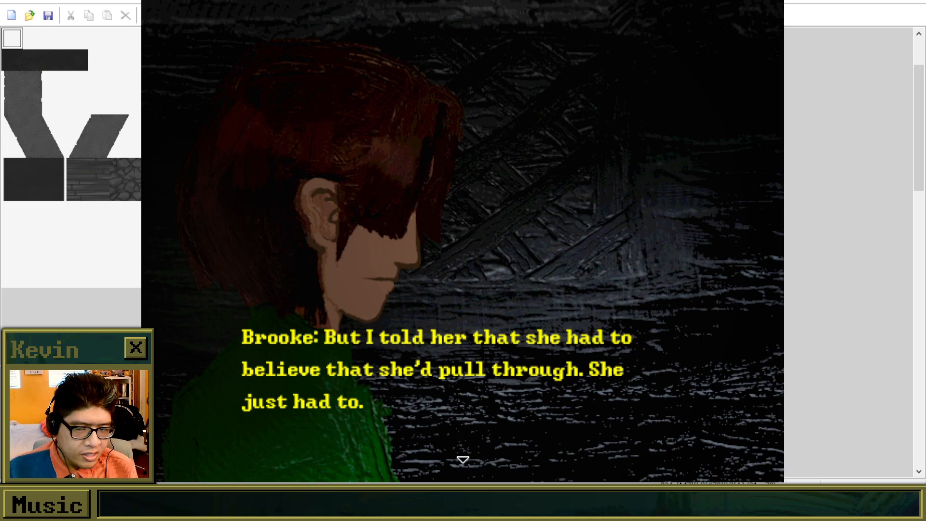
pyautogui.press('Return')
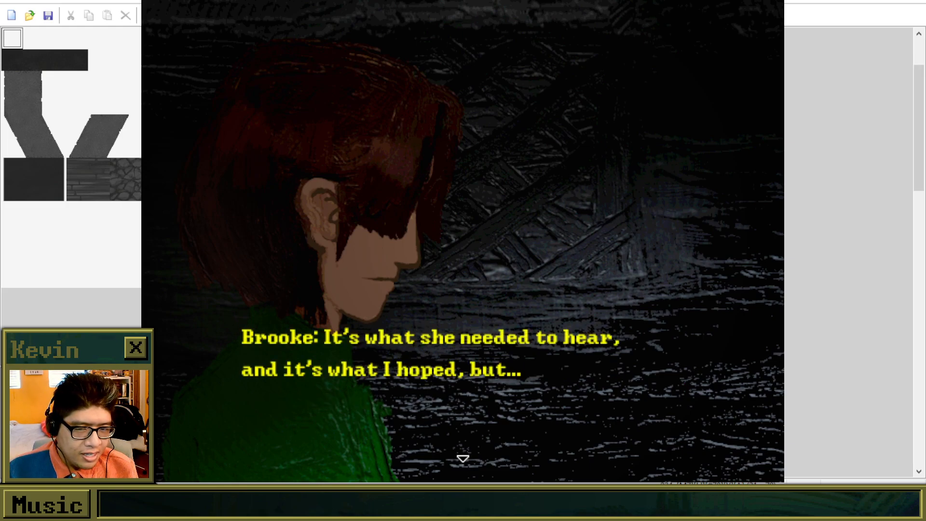
pyautogui.press('Return')
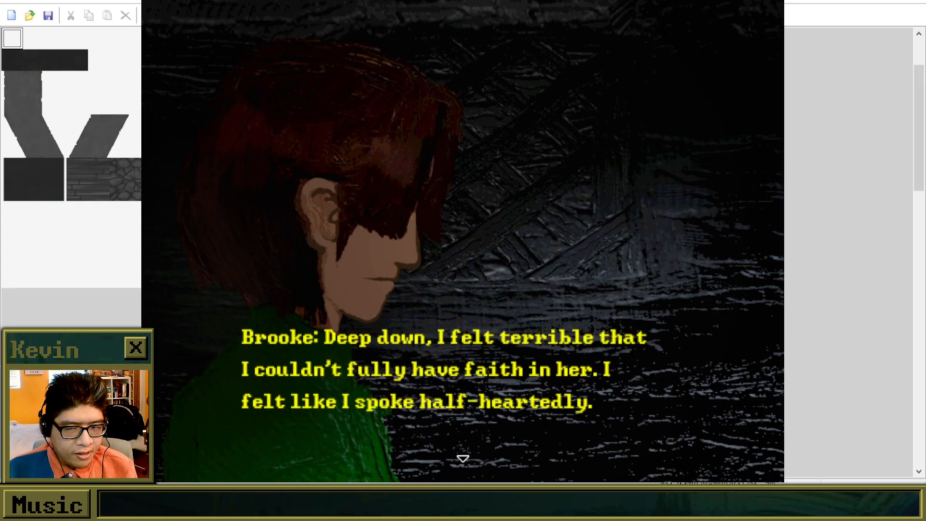
pyautogui.press('Return')
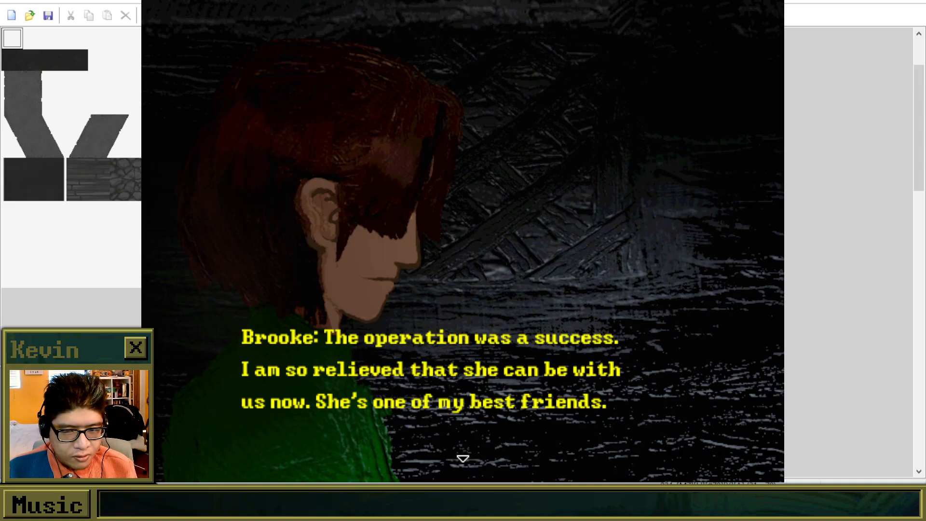
pyautogui.press('Return')
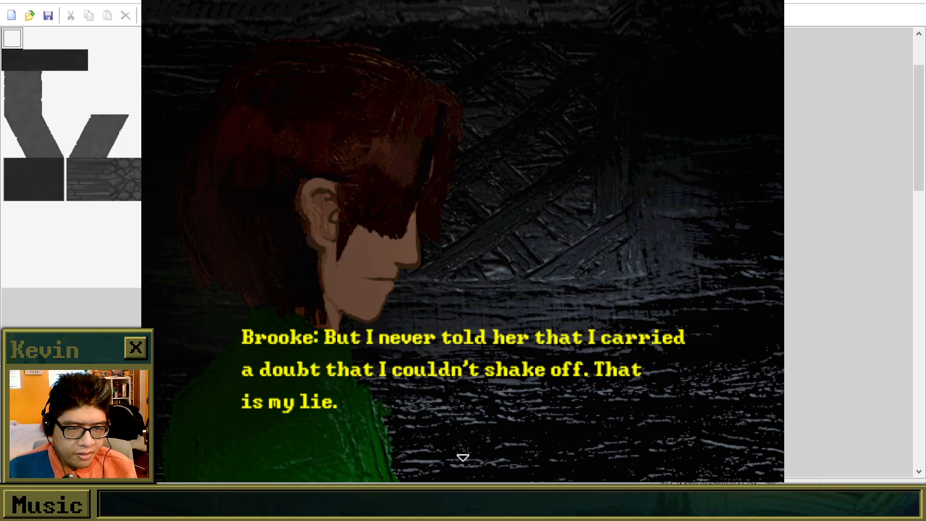
pyautogui.press('Return')
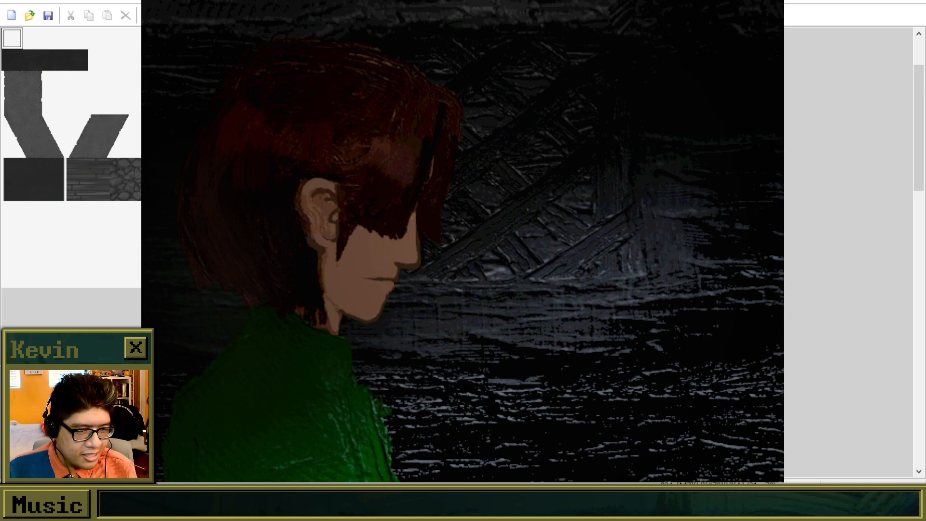
# Continue past "Make your choice..." to the repeated "Go inside?" prompt and try both answers, ending on No.
pyautogui.press('space')
pyautogui.press('space')
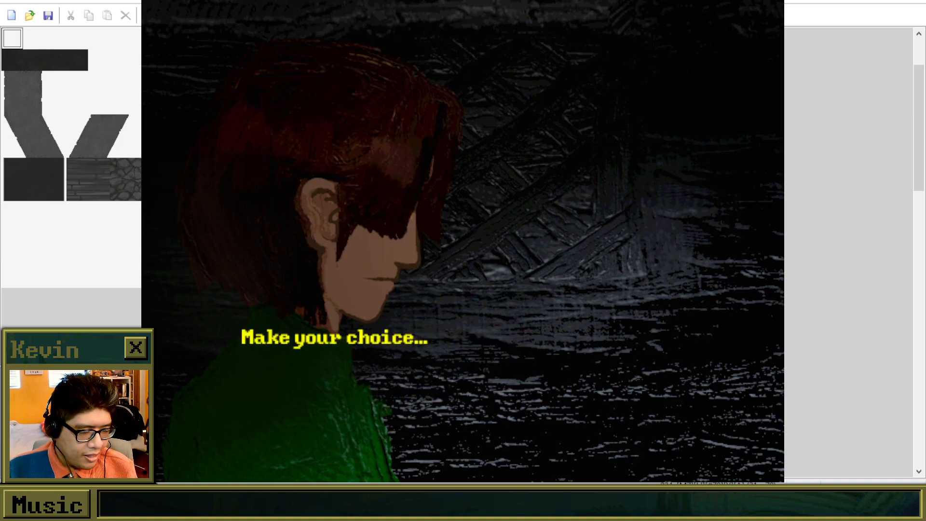
pyautogui.press('space')
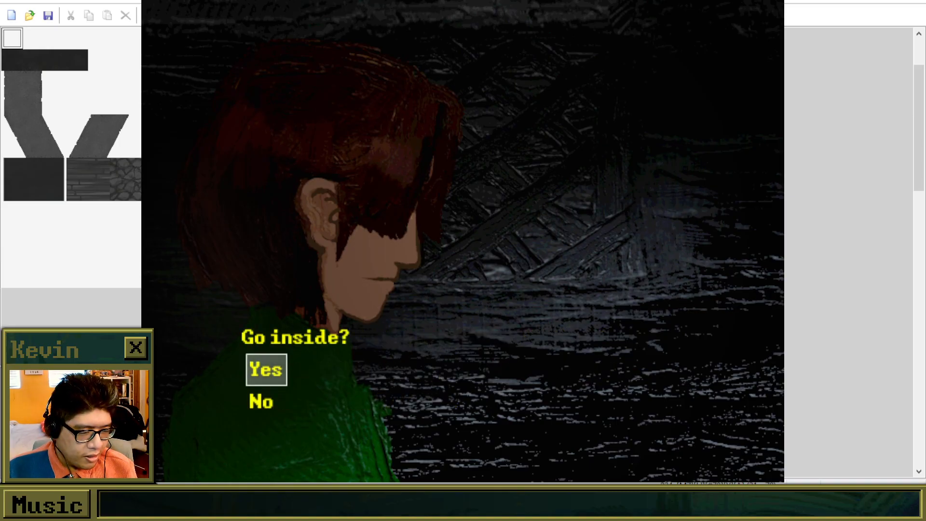
pyautogui.press('Down')
pyautogui.press('Up')
pyautogui.press('Down')
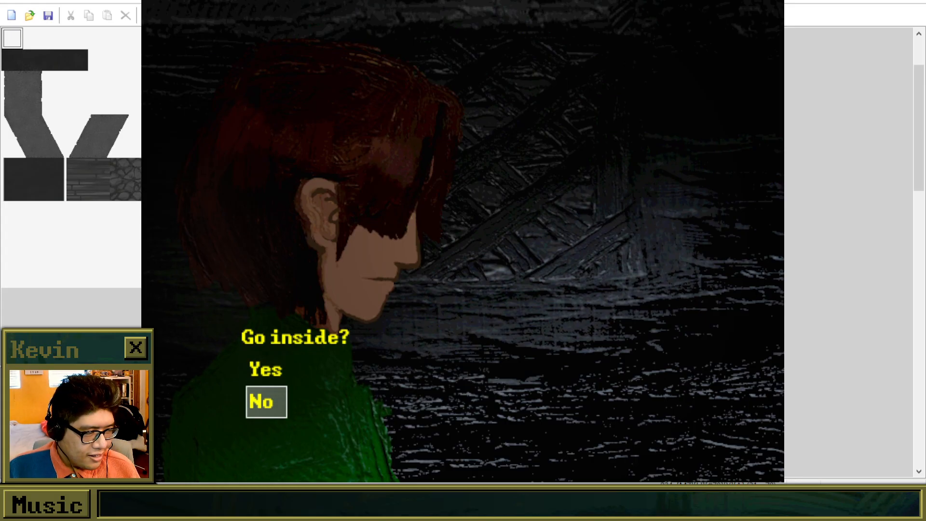
# Close the playtest and select the lower of the two stacked events beside the church map's upper-right pews.
pyautogui.click(762, 1)
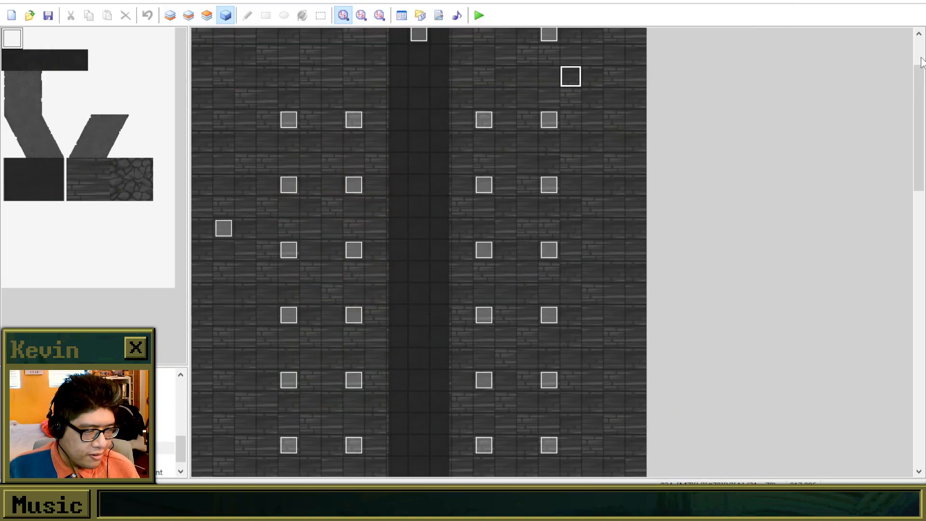
pyautogui.moveTo(921, 72); pyautogui.dragTo(921, 23)
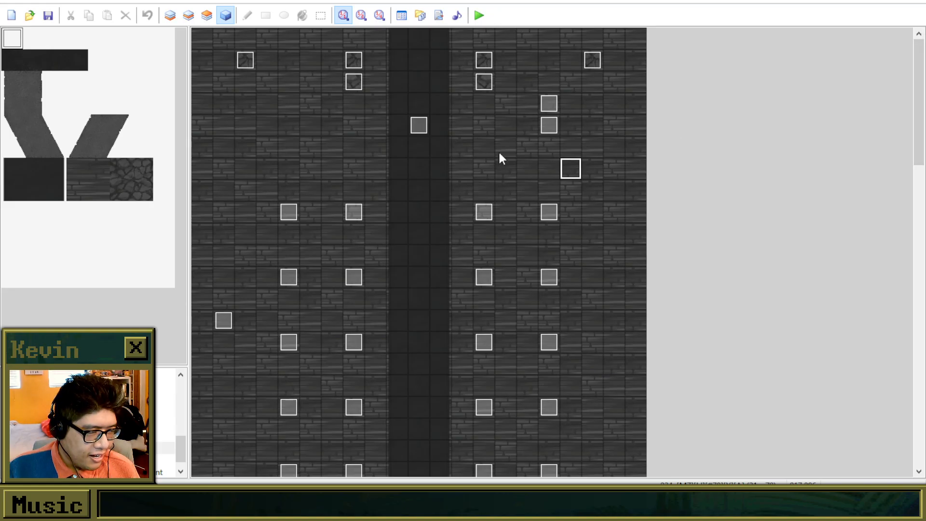
pyautogui.click(548, 124)
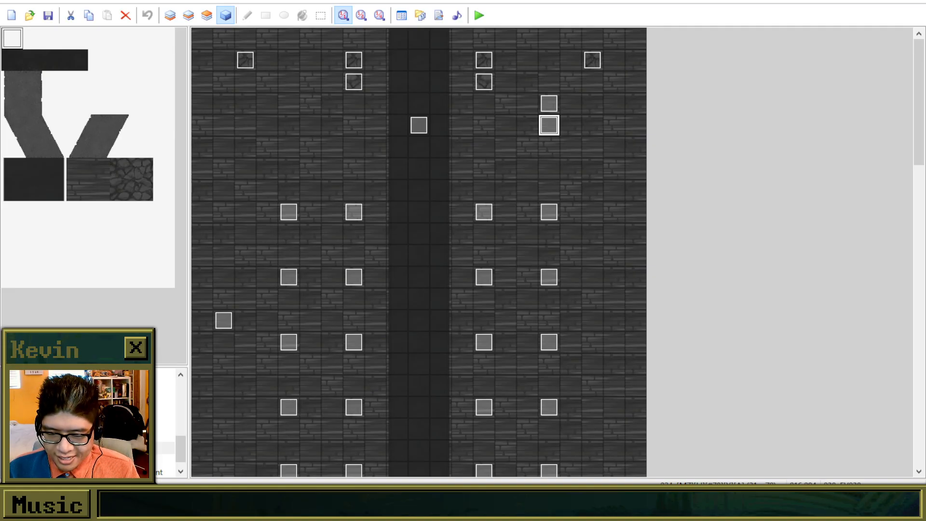
# Switch to the song project in Mixcraft 9 and stop playback, returning the playhead to the start.
pyautogui.moveTo(0, 203); pyautogui.dragTo(463, 1)
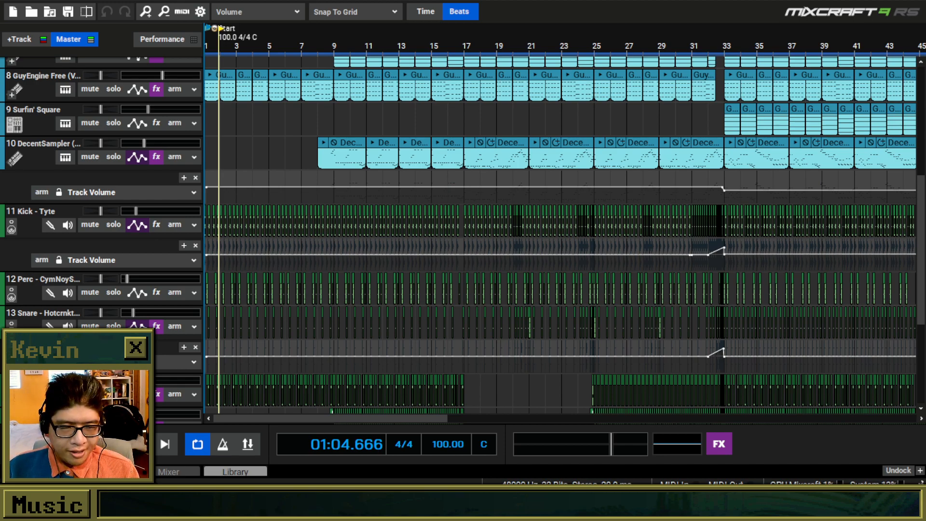
pyautogui.press('space')
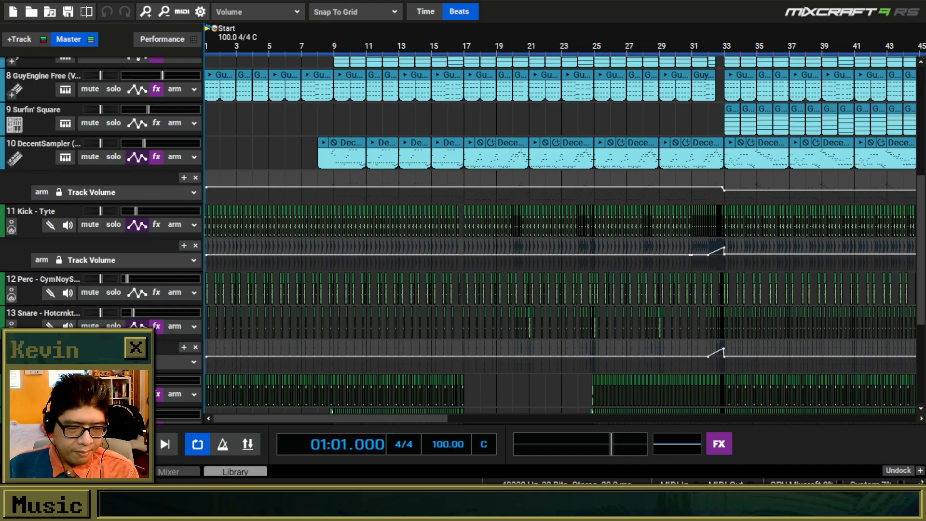
pyautogui.scroll(1, 346, 146)
pyautogui.scroll(1, 346, 146)
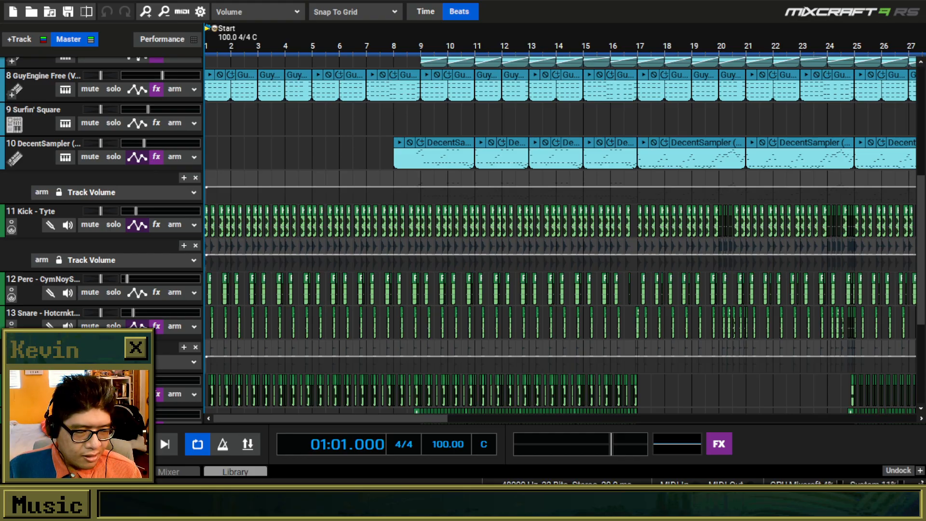
pyautogui.moveTo(921, 180); pyautogui.dragTo(922, 77)
pyautogui.scroll(1, 560, 237)
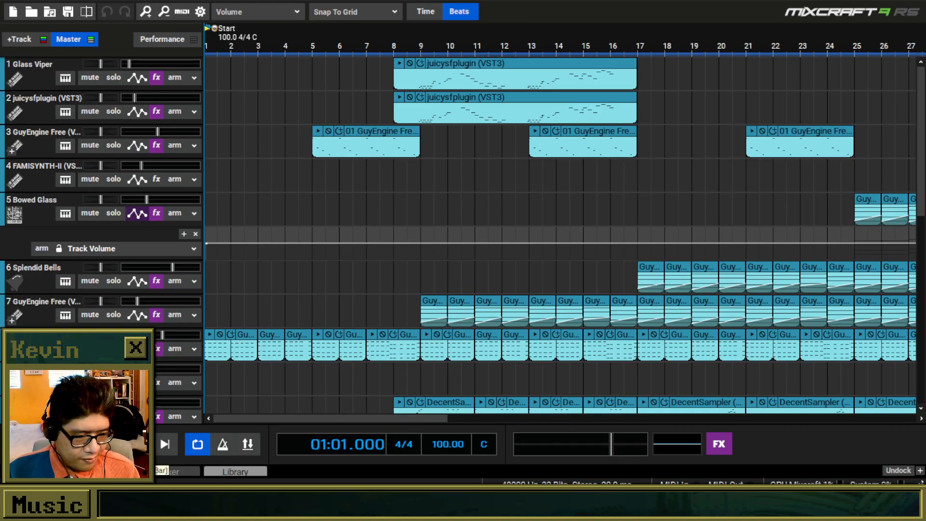
# Play the song from bar 1 and review its instrument tracks down to the drum tracks.
pyautogui.press('space')
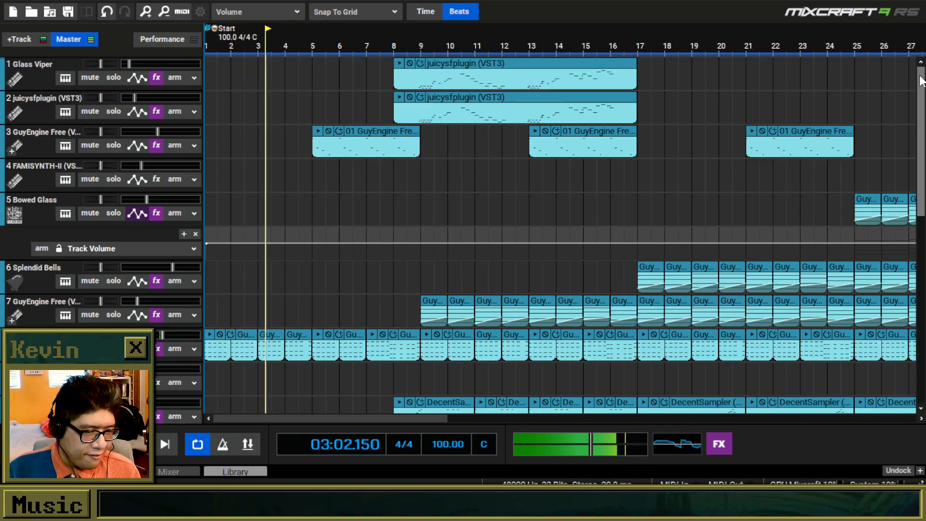
pyautogui.moveTo(921, 81); pyautogui.dragTo(921, 107)
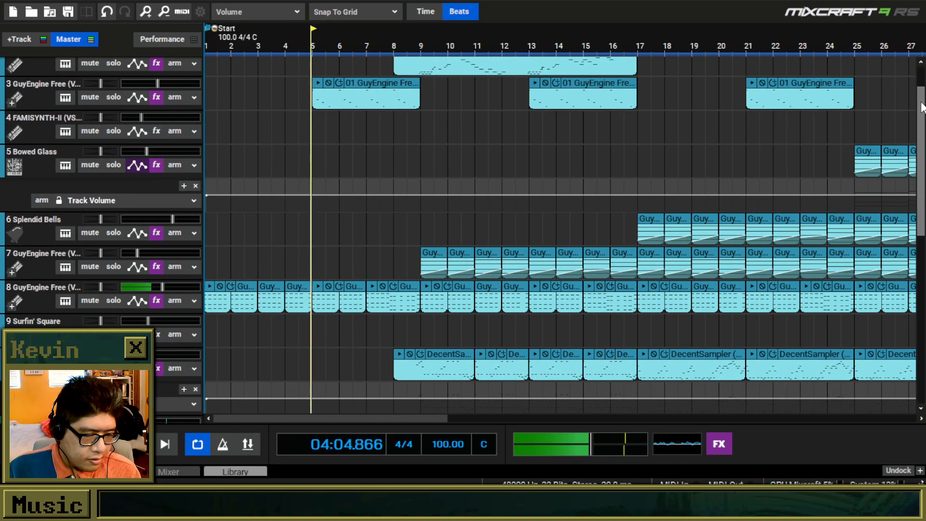
pyautogui.moveTo(921, 102); pyautogui.dragTo(921, 80)
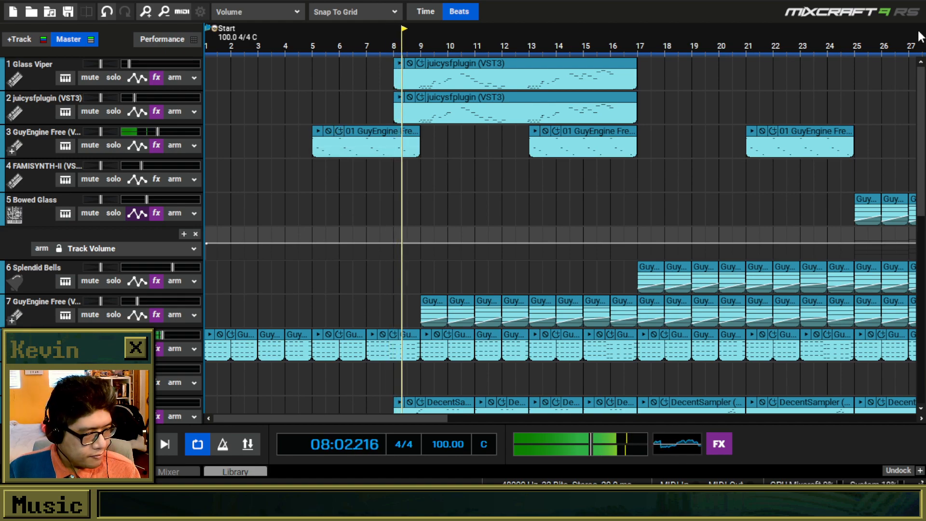
pyautogui.moveTo(924, 84); pyautogui.dragTo(915, 244)
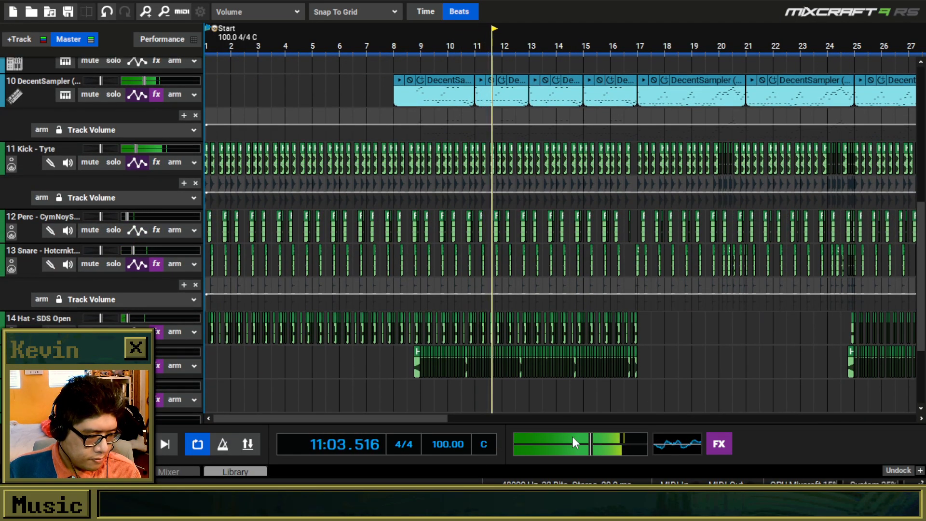
# Raise the master output volume and review the arrangement through bar 37 while the song plays.
pyautogui.moveTo(591, 442); pyautogui.dragTo(608, 434)
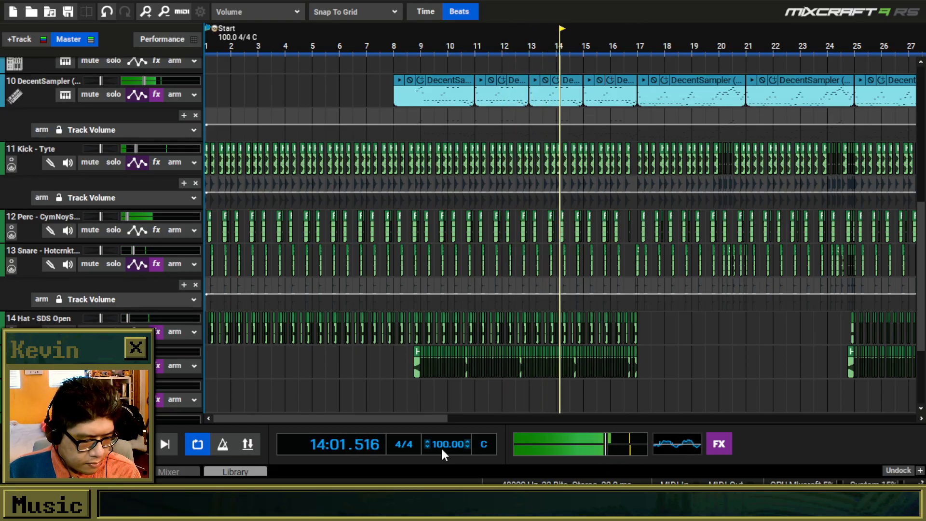
pyautogui.moveTo(426, 421); pyautogui.dragTo(520, 433)
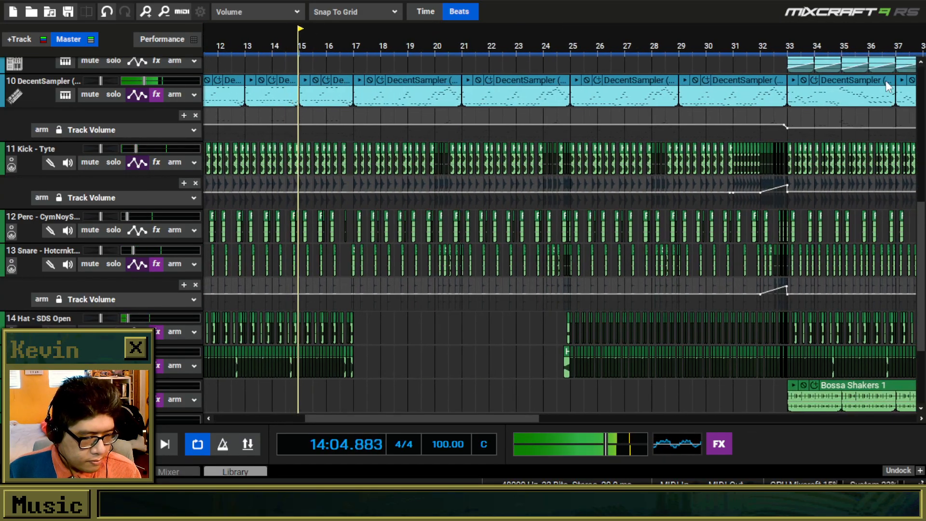
pyautogui.scroll(2, 917, 198)
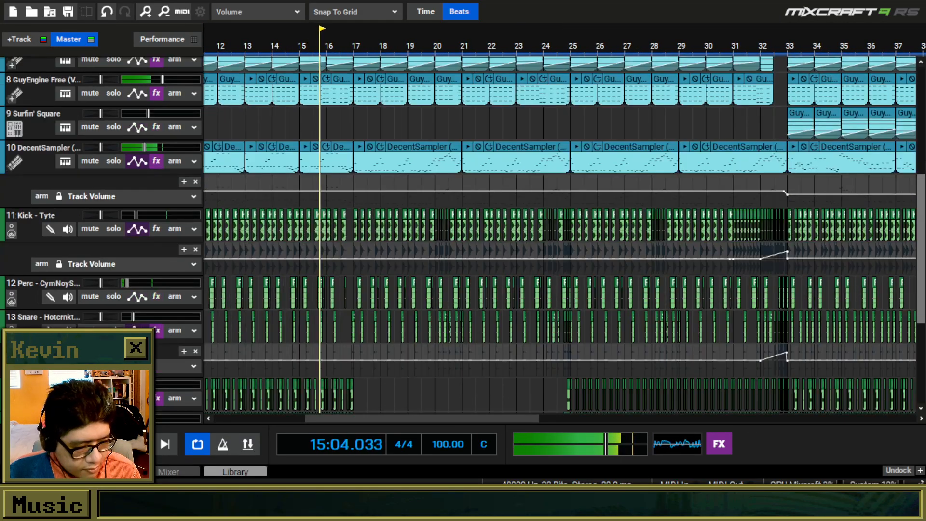
pyautogui.scroll(5, 924, 115)
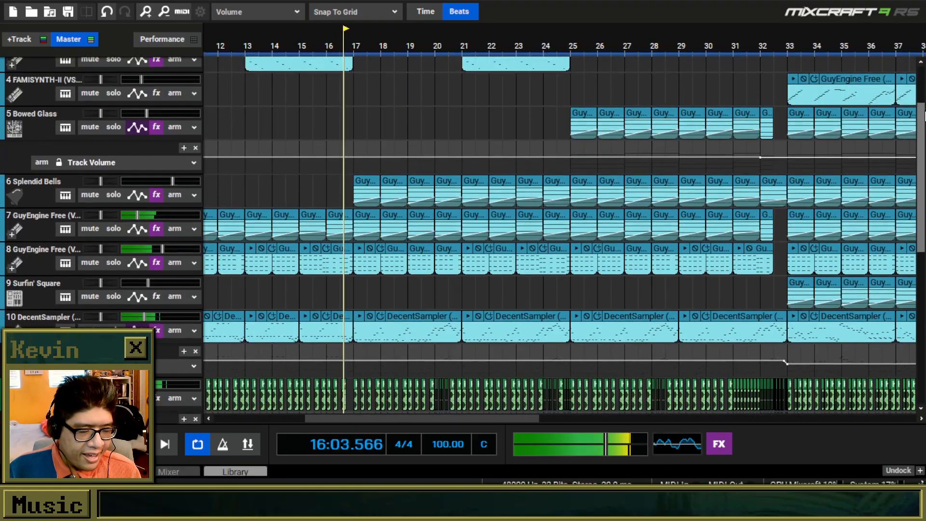
pyautogui.scroll(3, 925, 116)
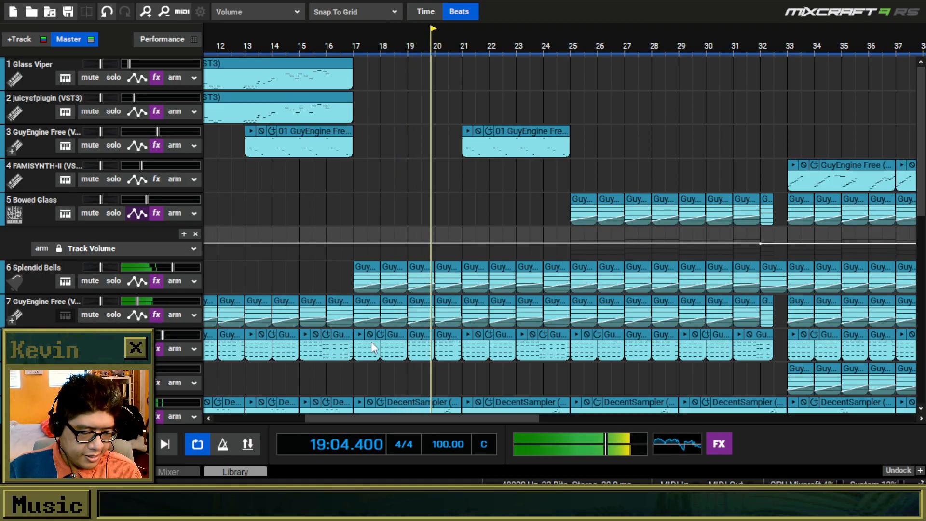
# Stop playback and open track 7's GuyEngine Free instrument to examine its disc and patch.
pyautogui.moveTo(424, 261); pyautogui.dragTo(404, 159)
pyautogui.press('space')
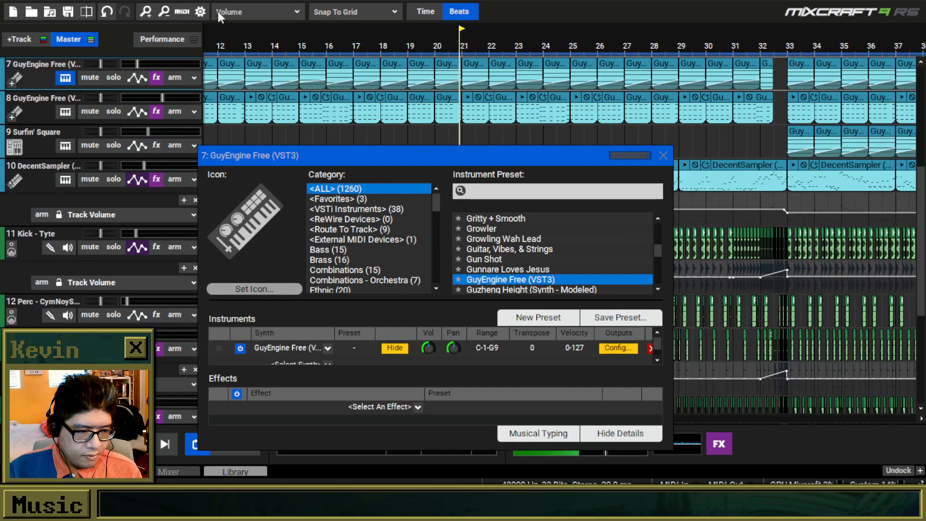
pyautogui.moveTo(0, 175); pyautogui.dragTo(684, 32)
pyautogui.moveTo(617, 423)
pyautogui.mouseDown()
pyautogui.moveTo(689, 418)
pyautogui.moveTo(619, 420)
pyautogui.mouseUp()
pyautogui.moveTo(863, 24); pyautogui.dragTo(656, 3)
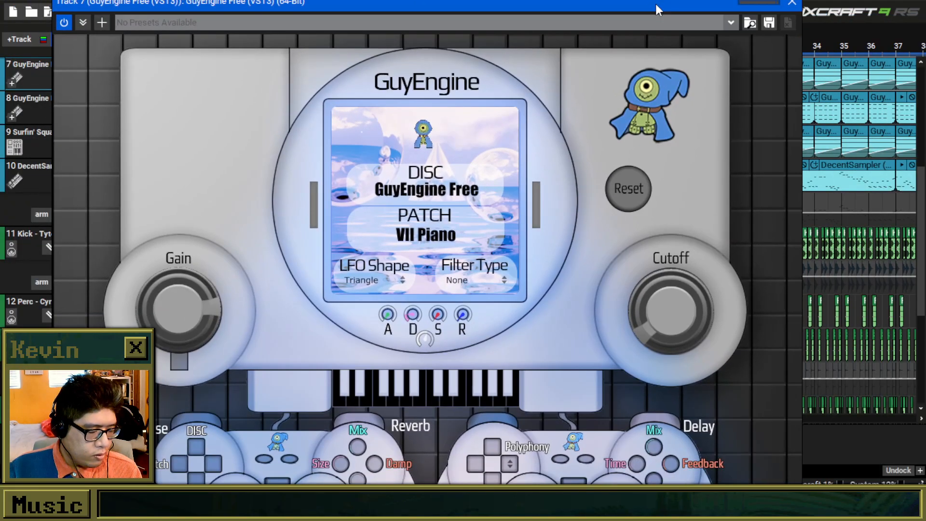
# Close the GuyEngine plugin and track 7's instrument settings, and resume playback of the song.
pyautogui.click(792, 4)
pyautogui.moveTo(478, 156); pyautogui.dragTo(606, 100)
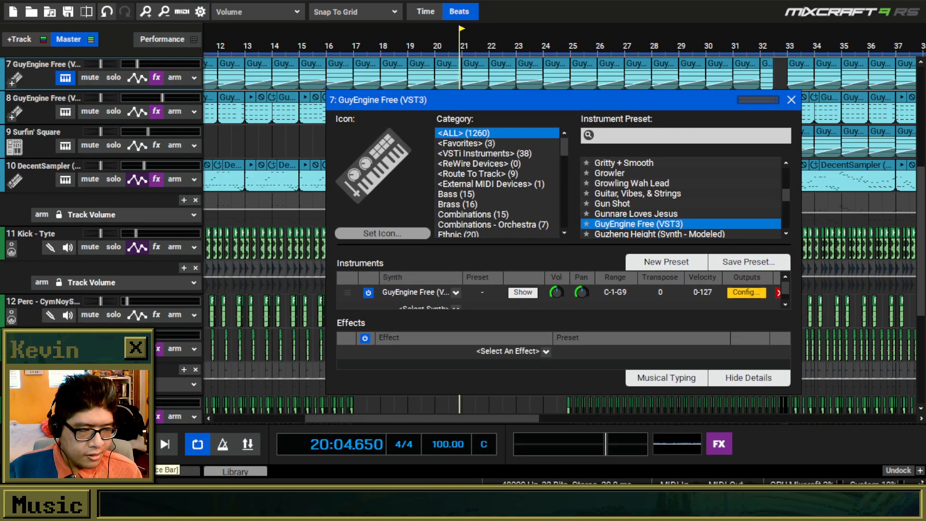
pyautogui.moveTo(679, 99); pyautogui.dragTo(594, 240)
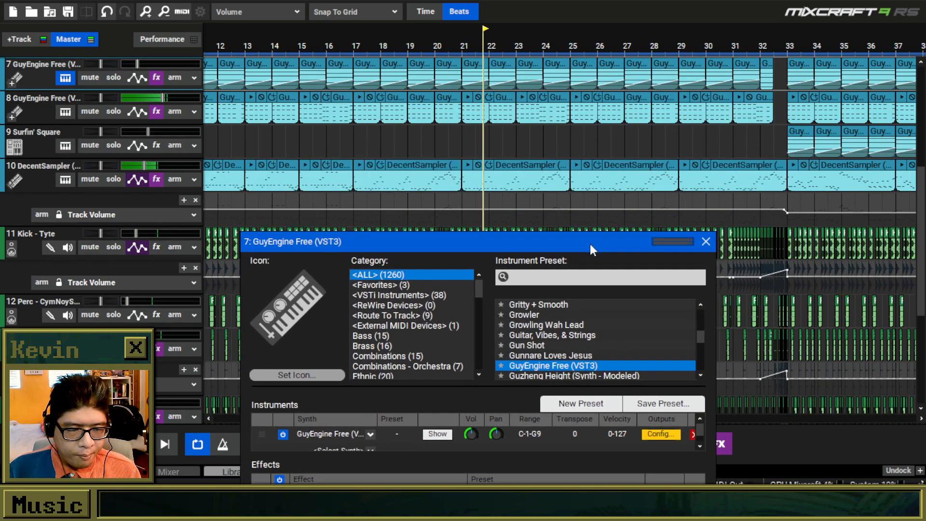
pyautogui.click(705, 242)
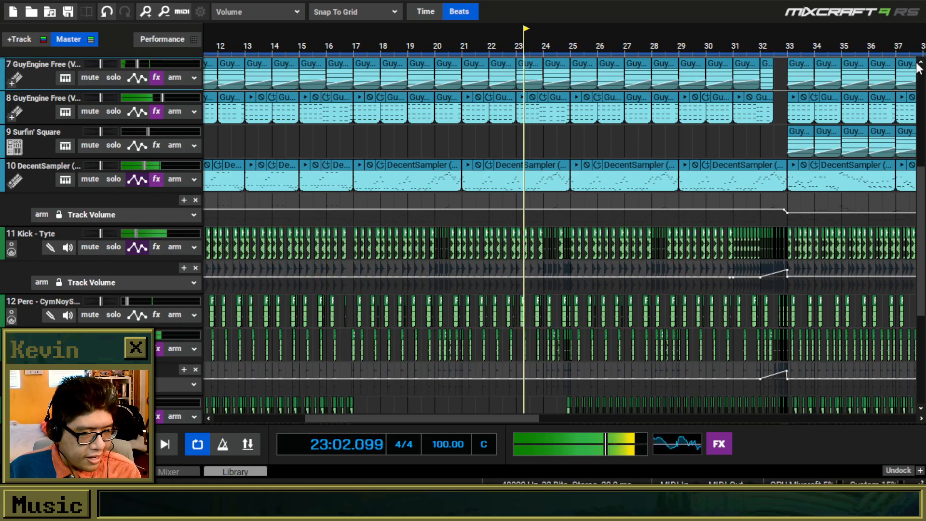
# Review the tracks and the arrangement through bar 61, stop playback and place the playhead at bar 26.
pyautogui.moveTo(922, 184); pyautogui.dragTo(922, 140)
pyautogui.scroll(-2, 563, 216)
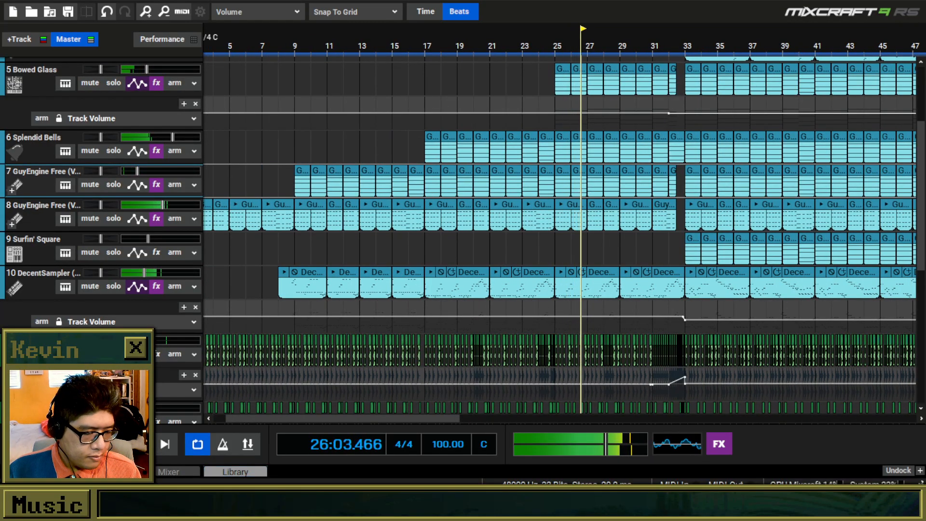
pyautogui.moveTo(924, 114); pyautogui.dragTo(923, 99)
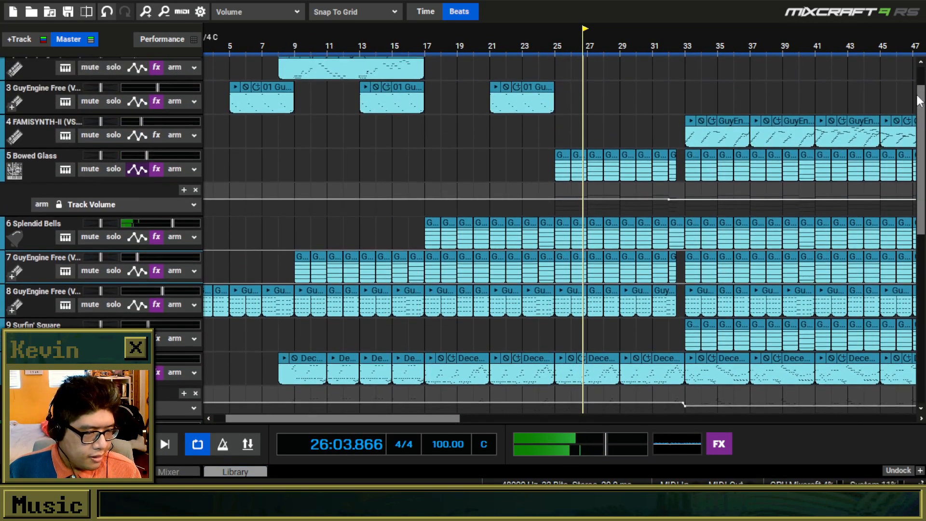
pyautogui.hscroll(5, 591, 158)
pyautogui.scroll(3, 590, 157)
pyautogui.scroll(-5, 589, 158)
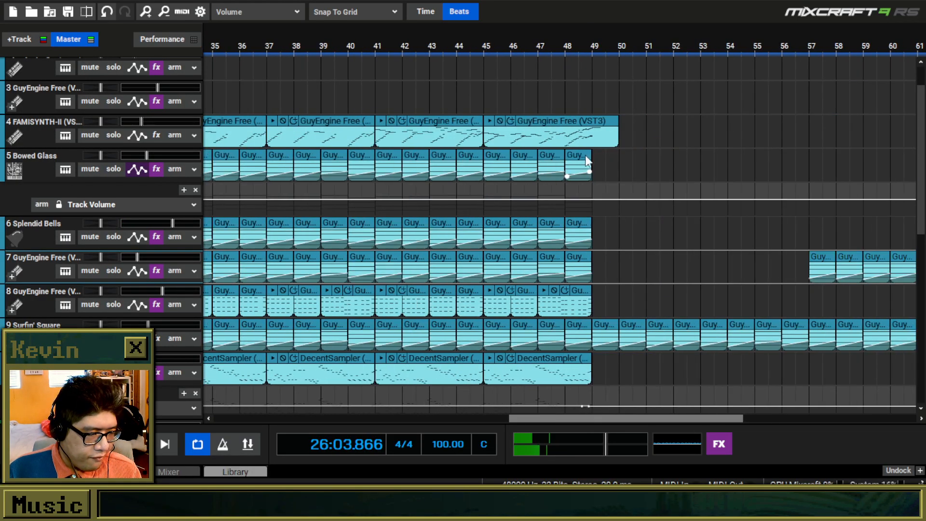
pyautogui.click(326, 129)
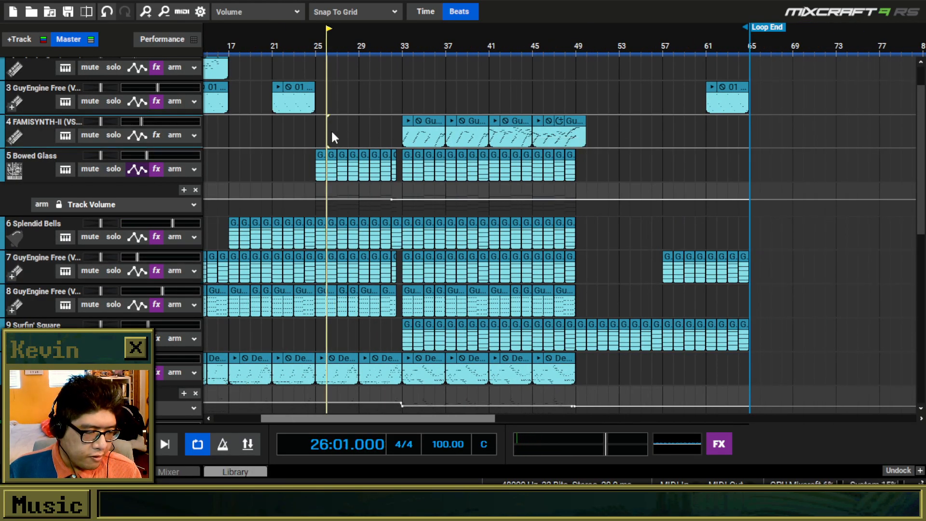
# Audition the Bowed Glass clip at bar 26 and examine track 5's effect list.
pyautogui.scroll(4, 375, 132)
pyautogui.scroll(1, 645, 168)
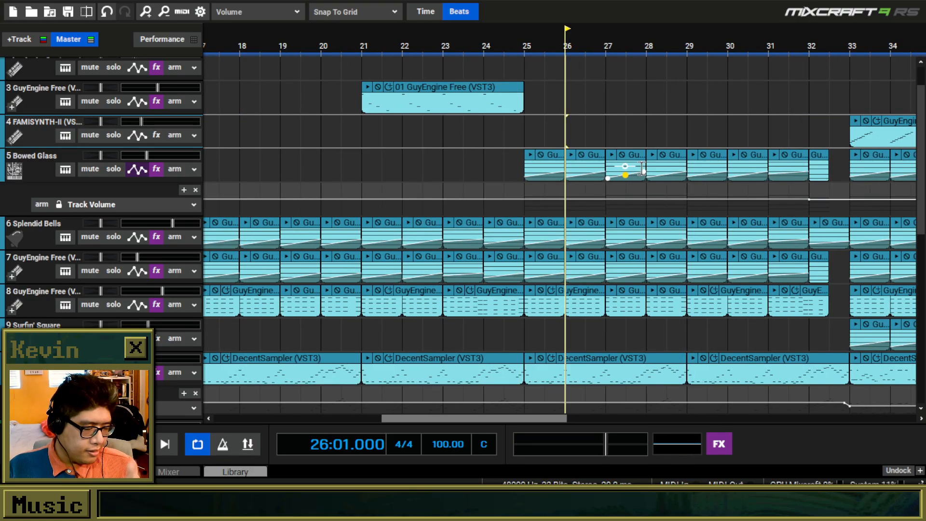
pyautogui.click(571, 155)
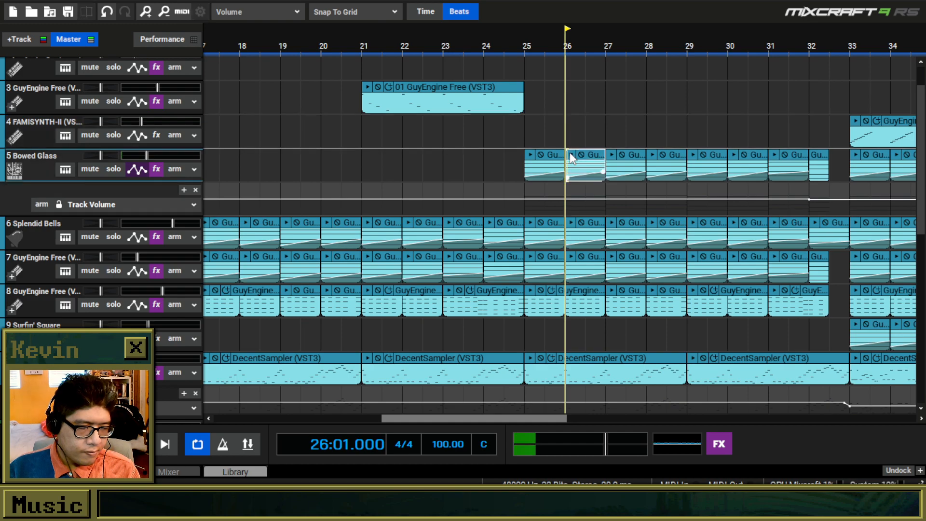
pyautogui.click(159, 170)
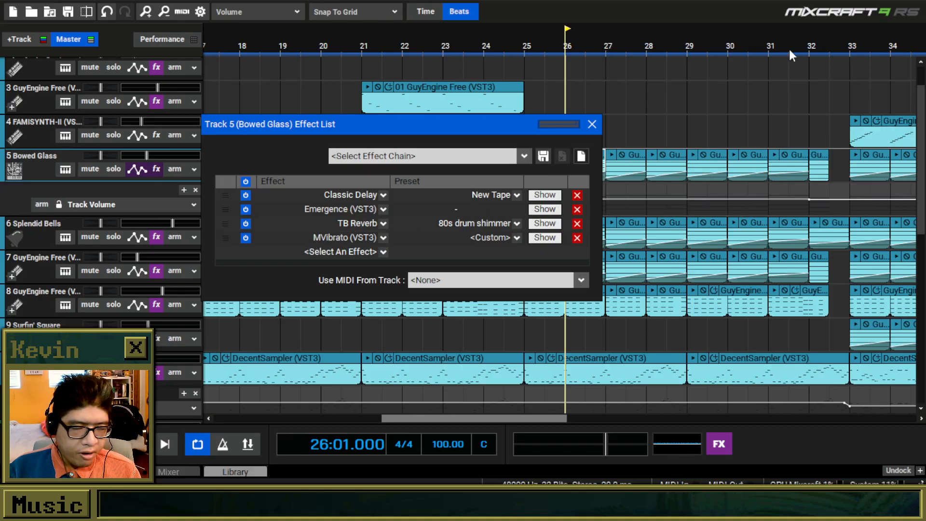
pyautogui.click(597, 124)
# Audition the Splendid Bells clip at bar 26 and examine track 6's effect list.
pyautogui.click(571, 223)
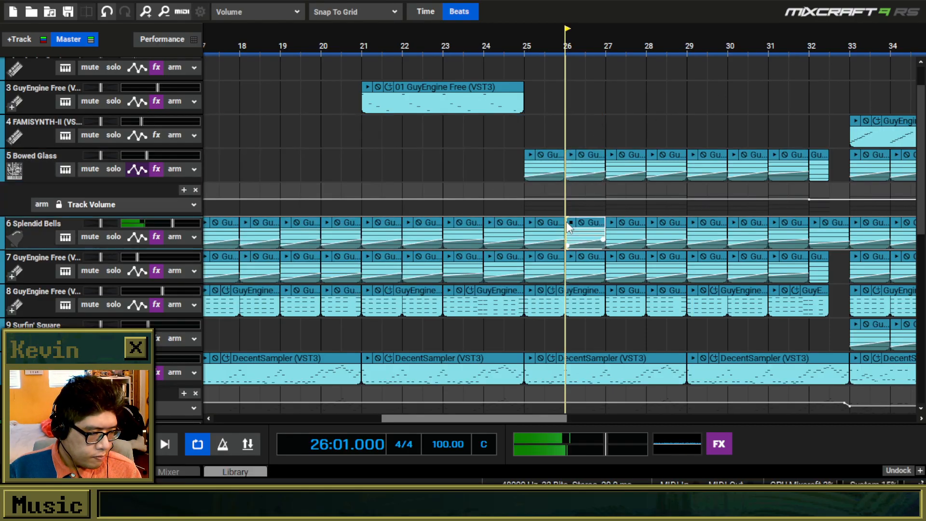
pyautogui.click(155, 237)
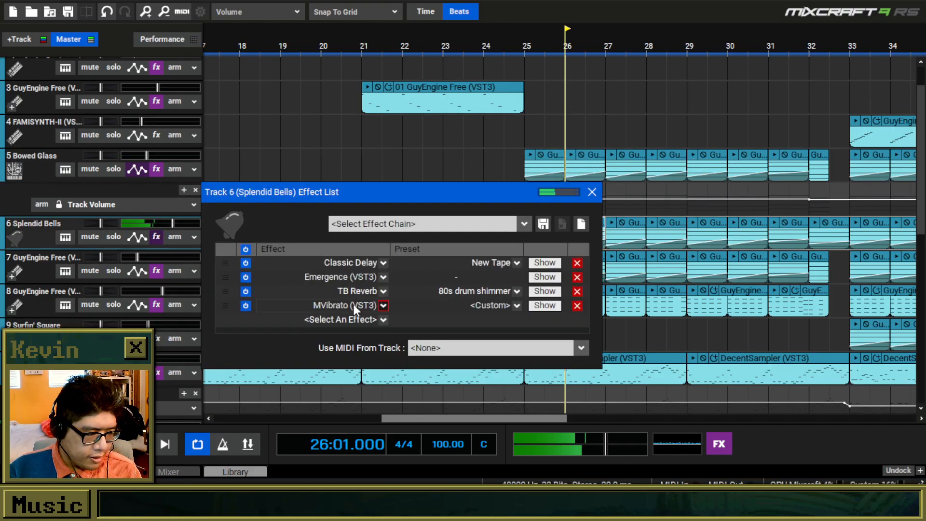
pyautogui.click(592, 193)
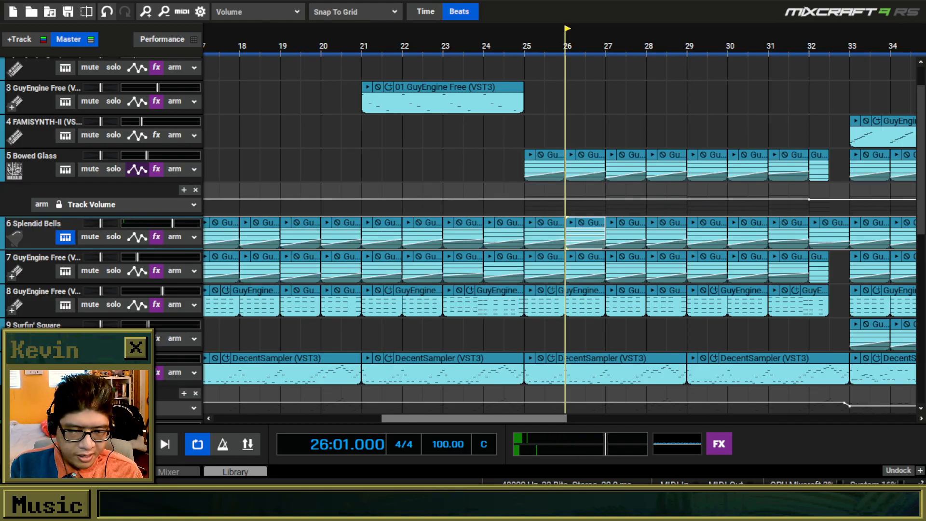
# Play a few notes on the Splendid Bells track with Musical Typing, and close the virtual keyboard.
pyautogui.hotkey('ctrl', 'alt', 'k')
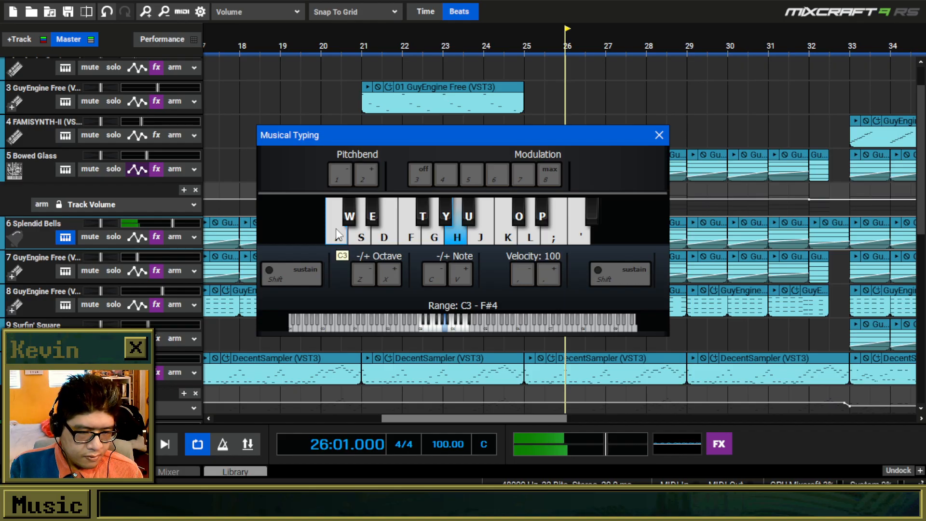
pyautogui.press('f')
pyautogui.press('j')
pyautogui.press('l')
pyautogui.press('g')
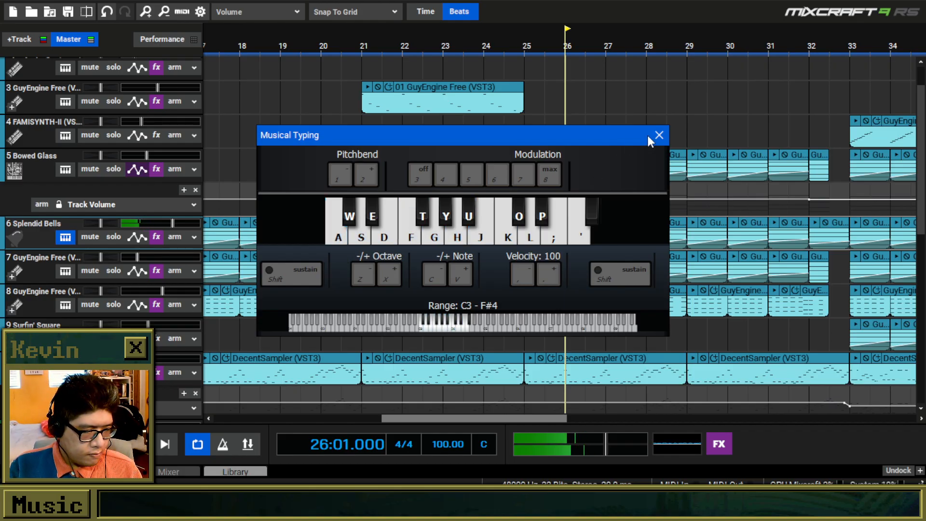
pyautogui.click(659, 136)
# Play the song from bar 26 and review the drum tracks and the upper instrument tracks through bar 50.
pyautogui.press('space')
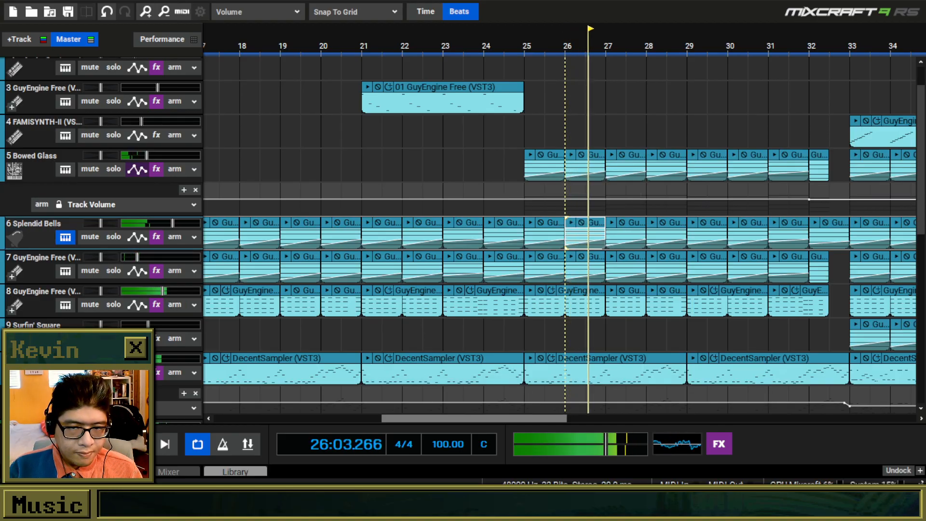
pyautogui.scroll(-2, 475, 98)
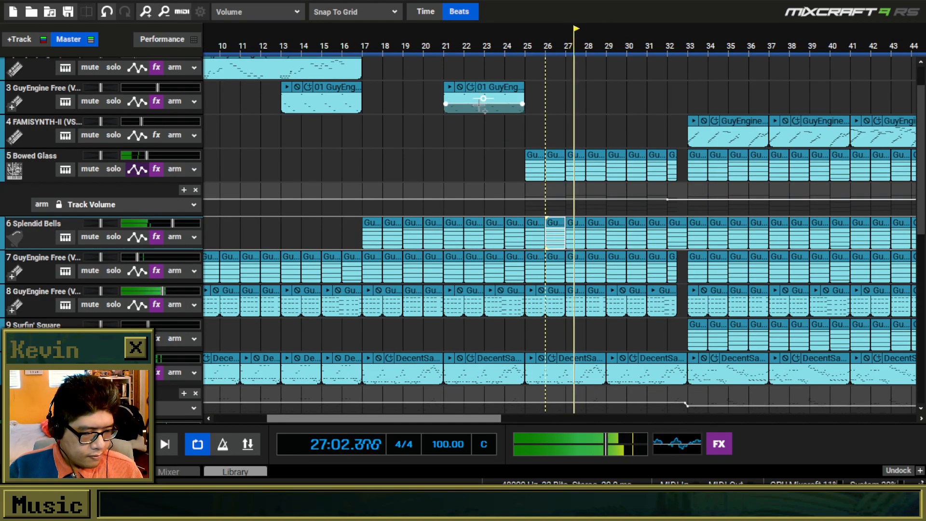
pyautogui.moveTo(467, 419); pyautogui.dragTo(548, 423)
pyautogui.moveTo(924, 99); pyautogui.dragTo(922, 206)
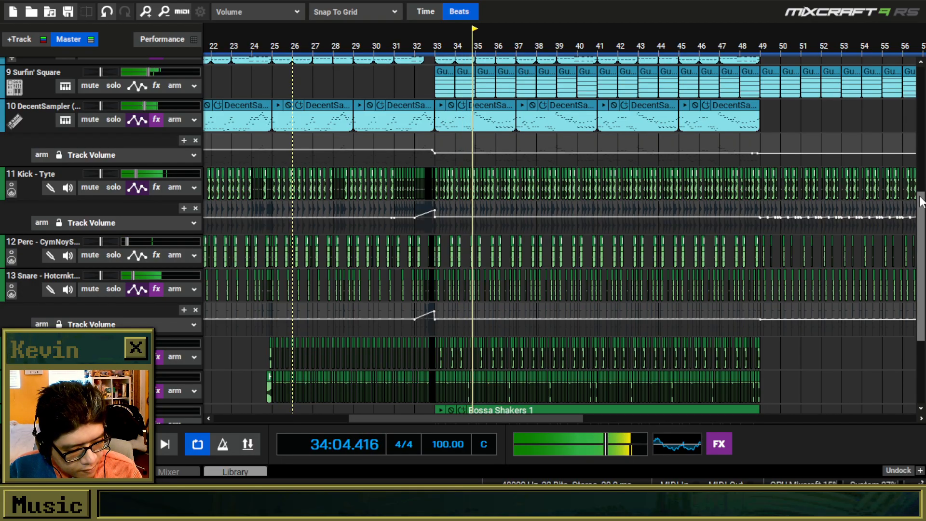
pyautogui.scroll(6, 919, 202)
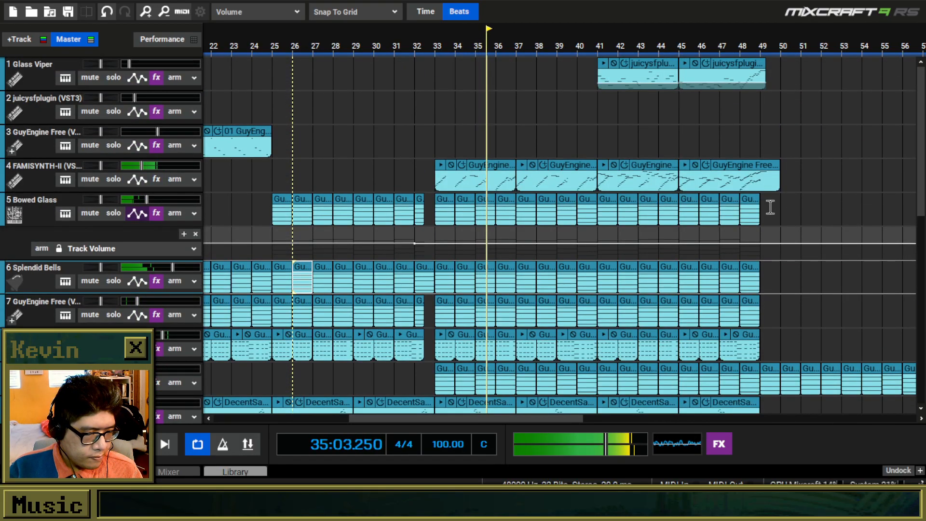
pyautogui.scroll(2, 770, 207)
pyautogui.moveTo(562, 418); pyautogui.dragTo(629, 424)
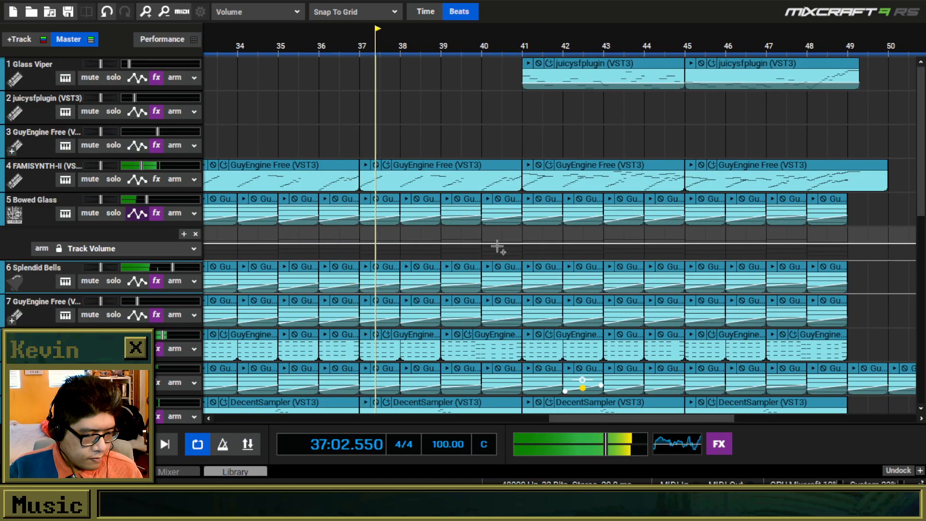
# Open the FAMISYNTH-II track's clip at bar 37 in the piano roll, examine its notes and close the editor.
pyautogui.doubleClick(456, 165)
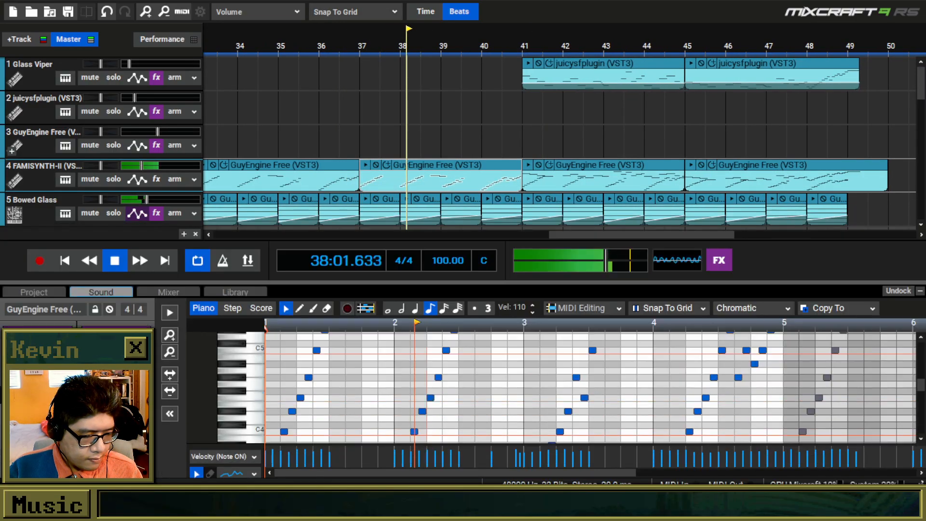
pyautogui.scroll(-2, 438, 392)
pyautogui.moveTo(486, 284); pyautogui.dragTo(521, 290)
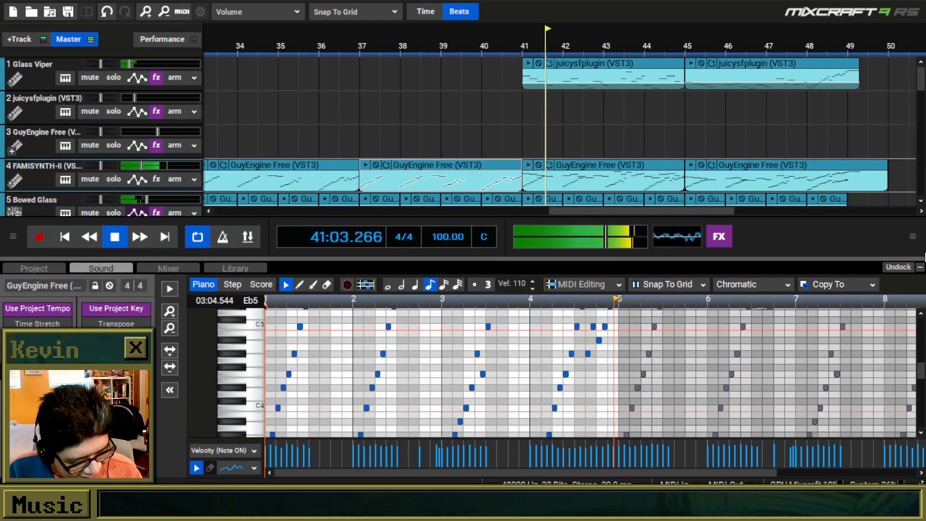
pyautogui.click(920, 267)
# Review the arrangement from bar 41 to the loop end, down to the 808 Percussion track.
pyautogui.scroll(-1, 552, 310)
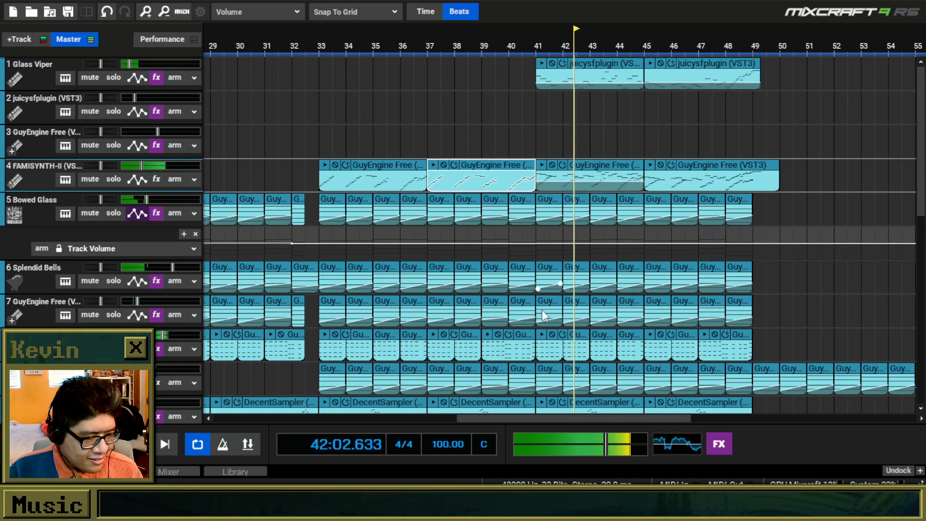
pyautogui.moveTo(519, 418); pyautogui.dragTo(618, 429)
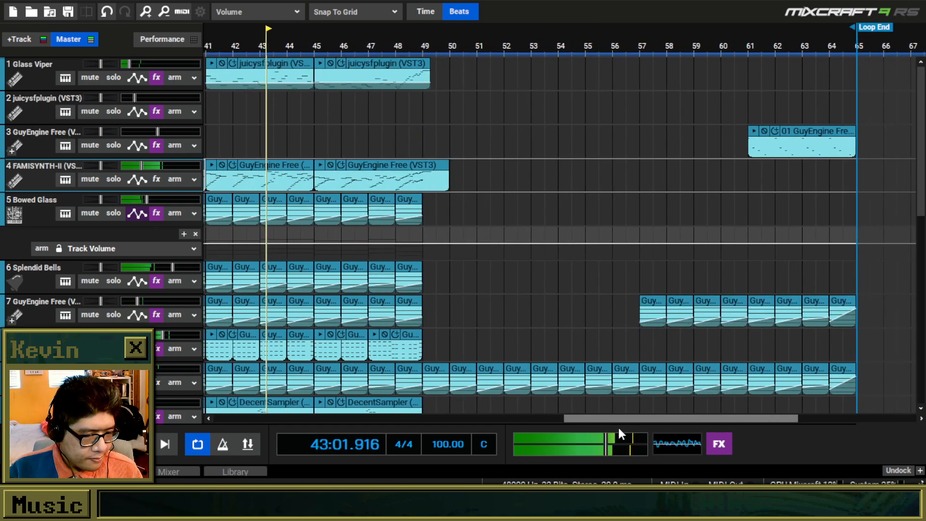
pyautogui.moveTo(922, 75); pyautogui.dragTo(860, 256)
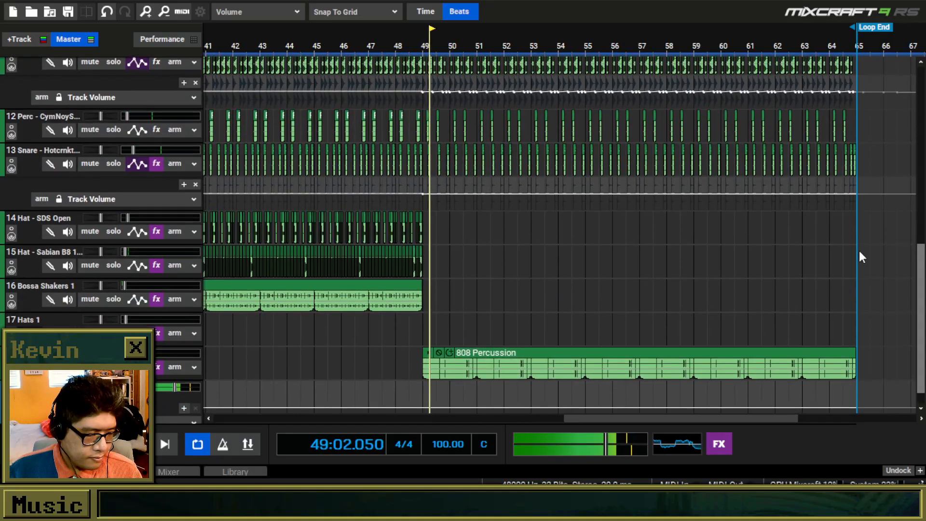
# Open the 808 Percussion track's effect list and add the adc Transient (VST3) effect.
pyautogui.click(158, 367)
pyautogui.moveTo(406, 328); pyautogui.dragTo(462, 127)
pyautogui.click(438, 221)
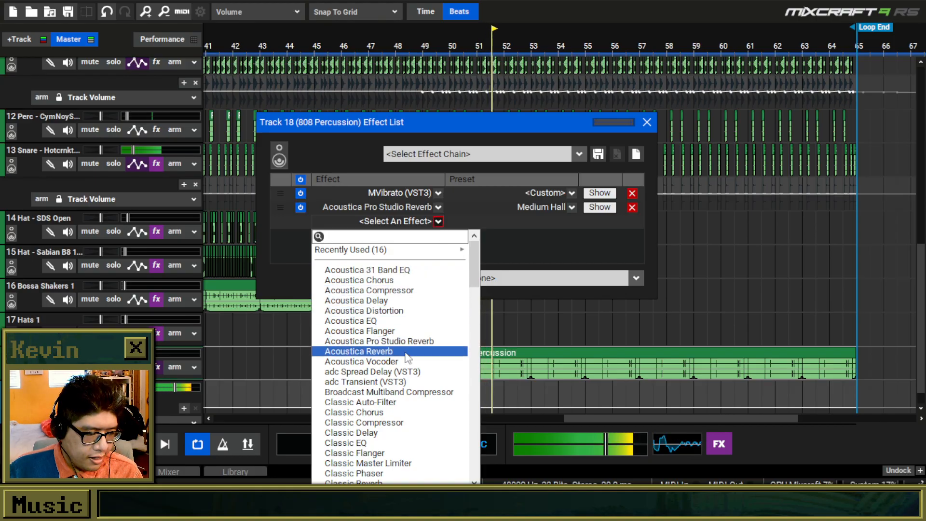
pyautogui.click(404, 382)
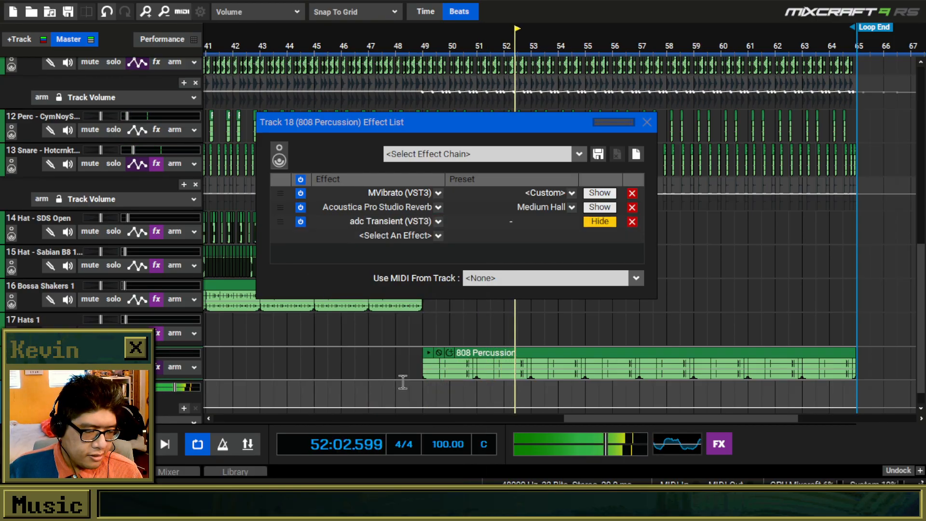
# Shape the 808 Percussion transients with A Time 0.34, A Gain -0.58, R Gain 0.56 and R Time 0.37.
pyautogui.moveTo(586, 132); pyautogui.dragTo(579, 45)
pyautogui.moveTo(483, 250); pyautogui.dragTo(482, 215)
pyautogui.moveTo(567, 253); pyautogui.dragTo(569, 223)
pyautogui.moveTo(518, 232); pyautogui.dragTo(516, 266)
pyautogui.moveTo(605, 246); pyautogui.dragTo(606, 238)
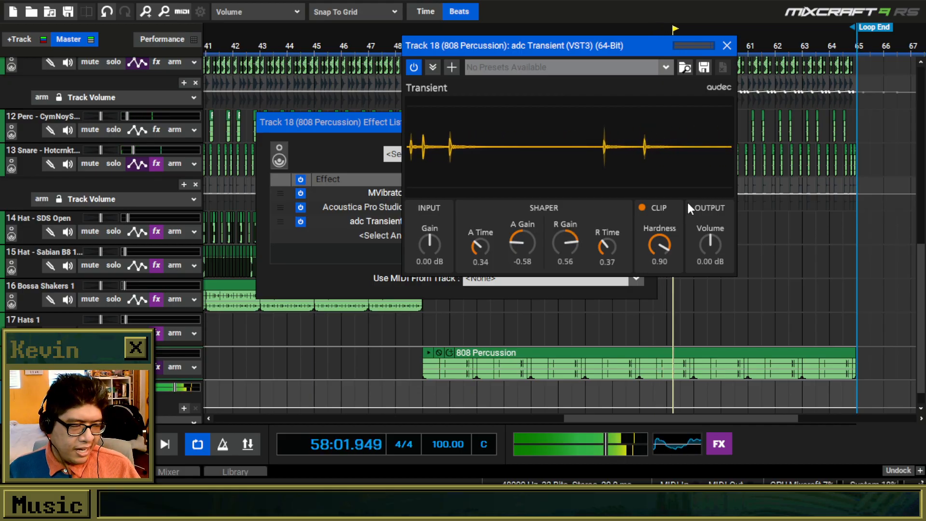
# Remove the adc Transient effect from the 808 Percussion track and close its effect list.
pyautogui.click(727, 45)
pyautogui.click(633, 222)
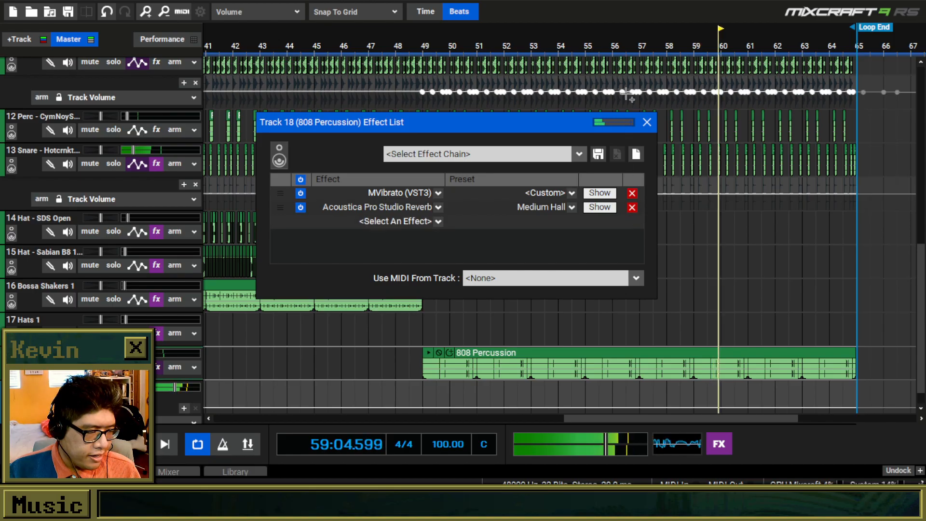
pyautogui.click(648, 121)
# Review the song's final section up to the loop end at bar 65, and return the playhead to the start.
pyautogui.scroll(-2, 620, 155)
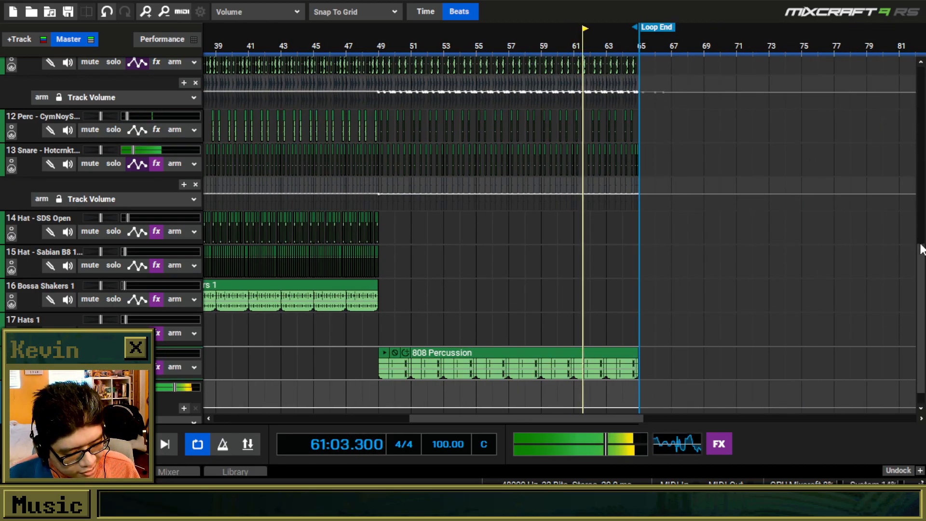
pyautogui.scroll(3, 920, 207)
pyautogui.scroll(3, 920, 207)
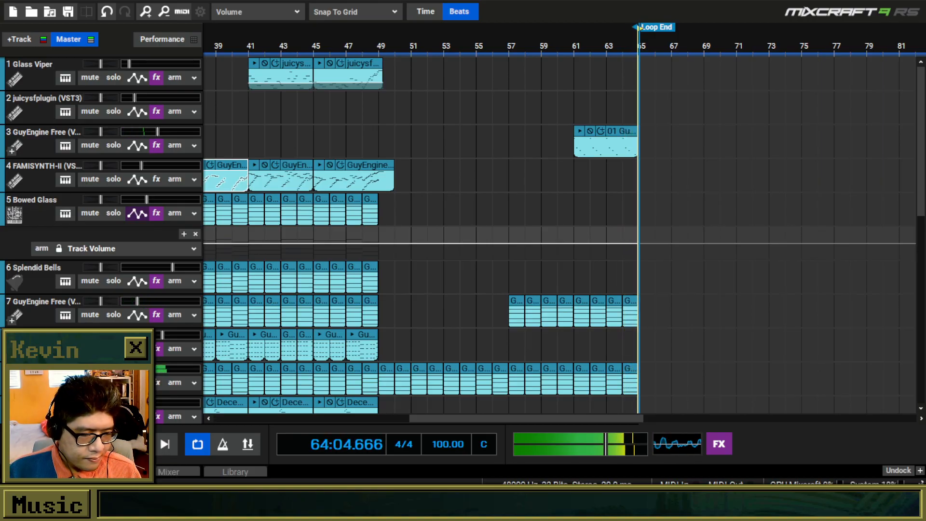
pyautogui.scroll(-3, 266, 169)
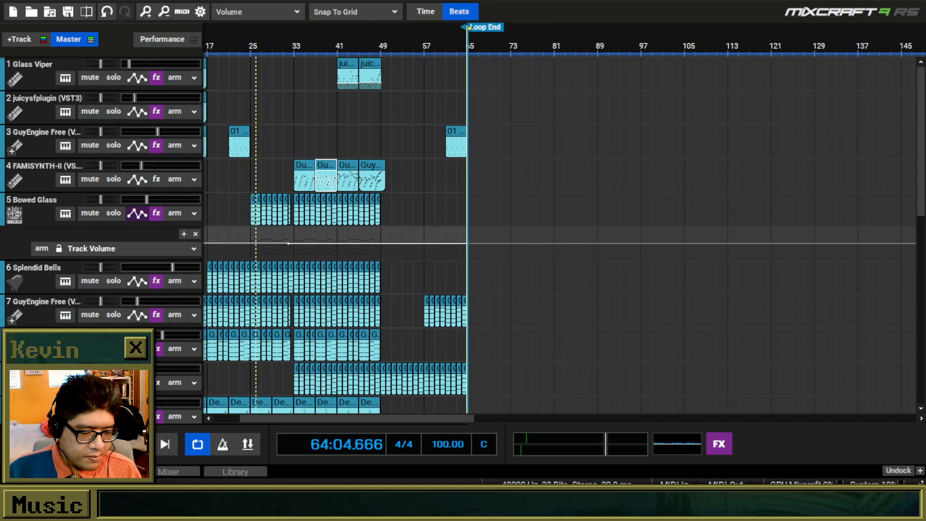
pyautogui.press('Home')
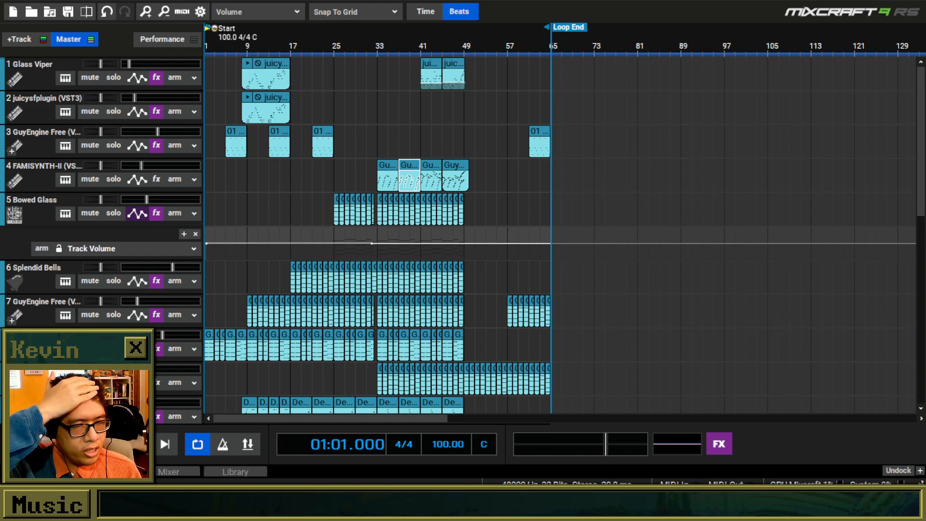
# Start loading another project and browse to the project folders in New New Music.
pyautogui.click(31, 12)
pyautogui.click(473, 254)
pyautogui.click(389, 120)
pyautogui.scroll(-3, 407, 299)
# Look through the recent project folders and try to load the project in the Meteor Walk folder.
pyautogui.click(256, 285)
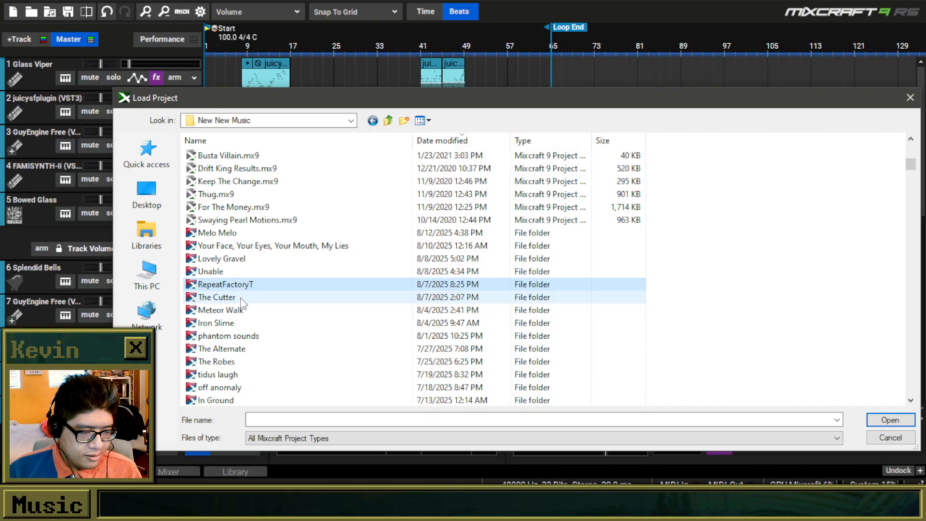
pyautogui.click(242, 298)
pyautogui.click(267, 260)
pyautogui.click(264, 287)
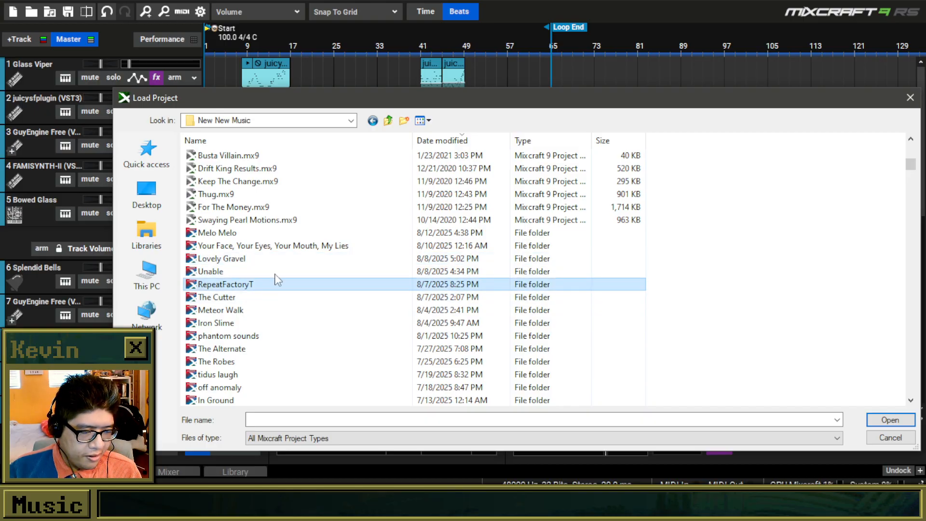
pyautogui.click(265, 260)
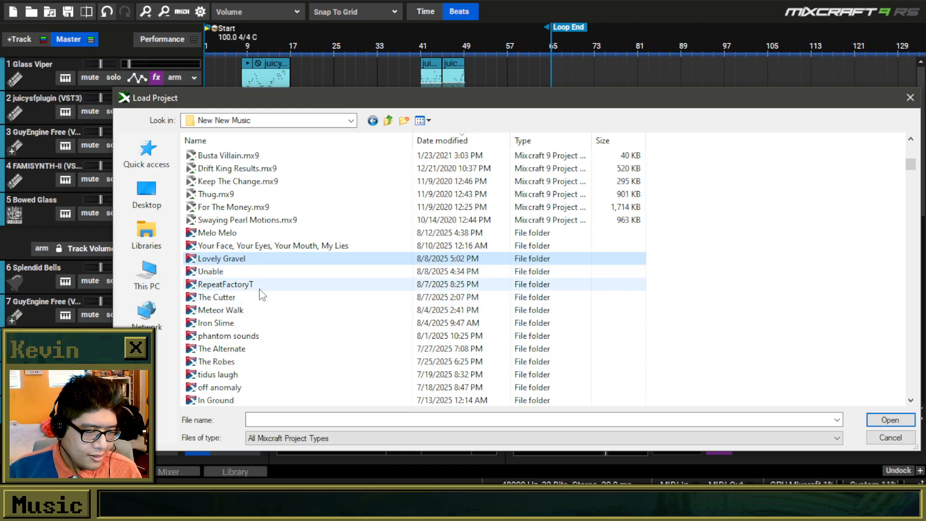
pyautogui.click(248, 247)
pyautogui.click(240, 260)
pyautogui.click(250, 287)
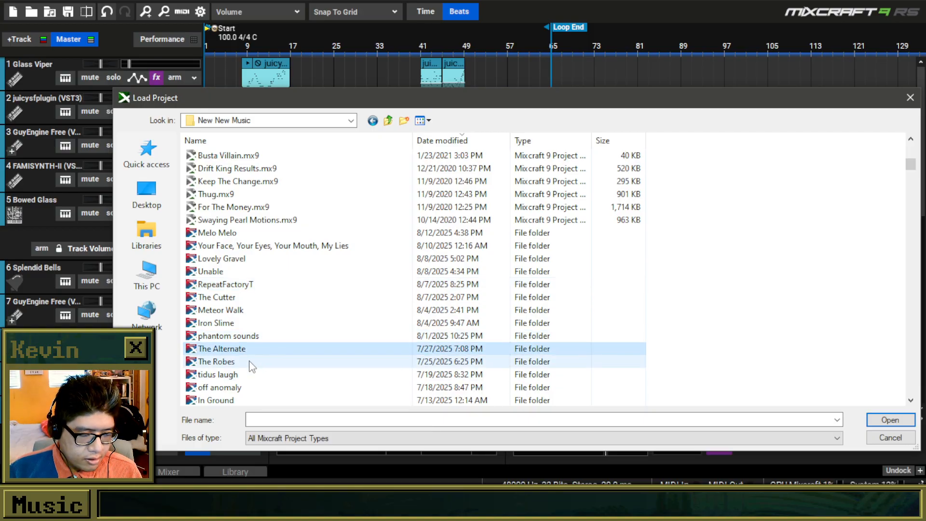
pyautogui.doubleClick(249, 310)
pyautogui.doubleClick(264, 169)
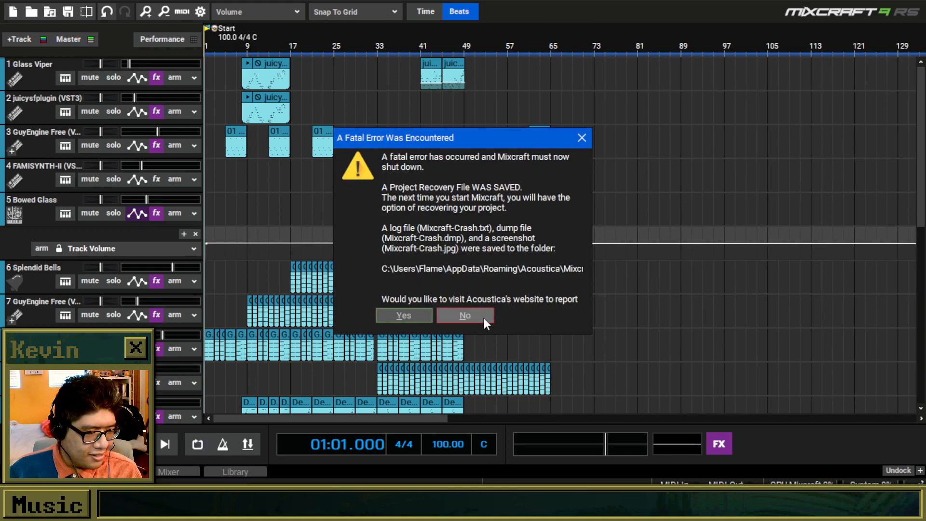
# Decline to report the fatal error on Acoustica's website and return to the restarted Mixcraft.
pyautogui.click(482, 316)
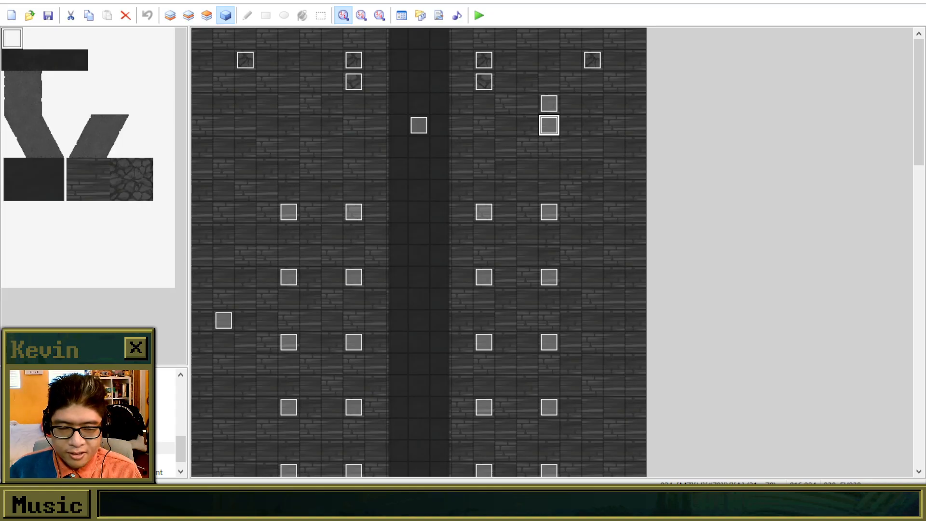
pyautogui.moveTo(140, 519); pyautogui.dragTo(140, 1)
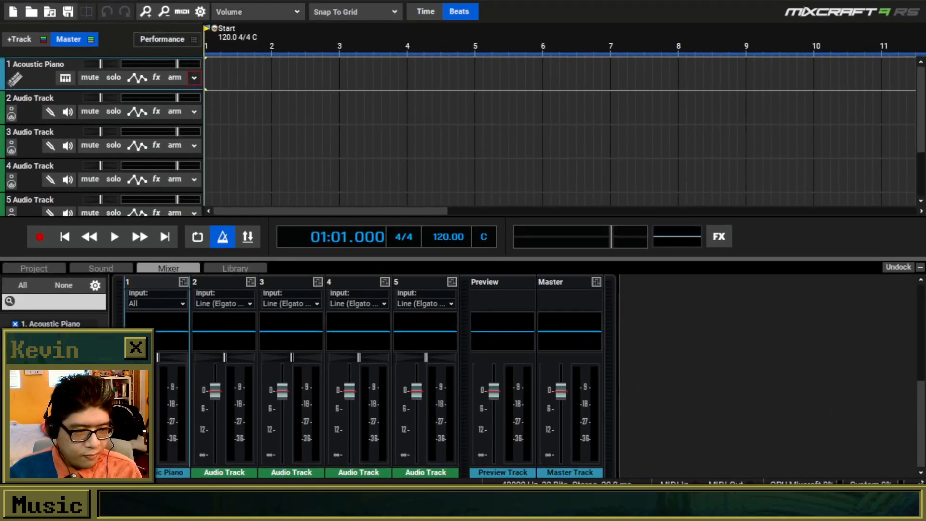
# Load the Meteor Walk.mx9 project from its Meteor Walk folder in New New Music.
pyautogui.click(32, 12)
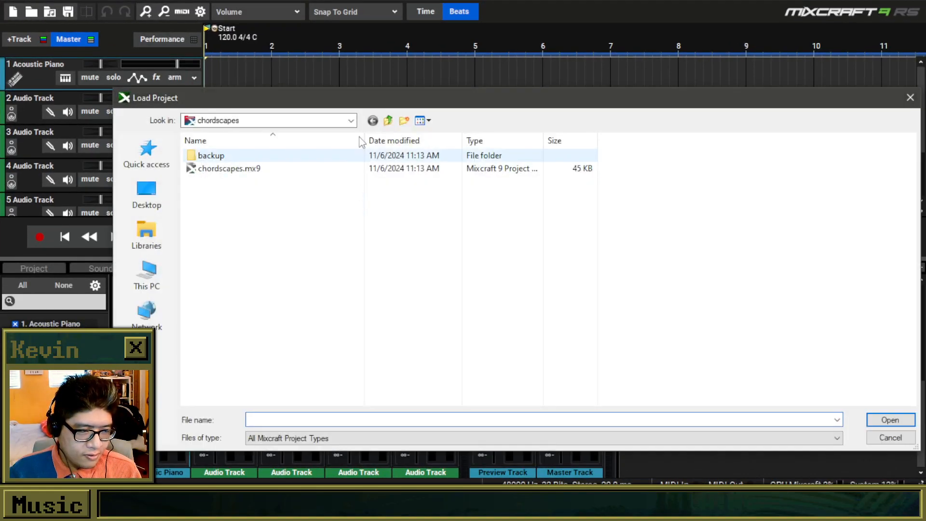
pyautogui.click(388, 121)
pyautogui.scroll(20, 338, 316)
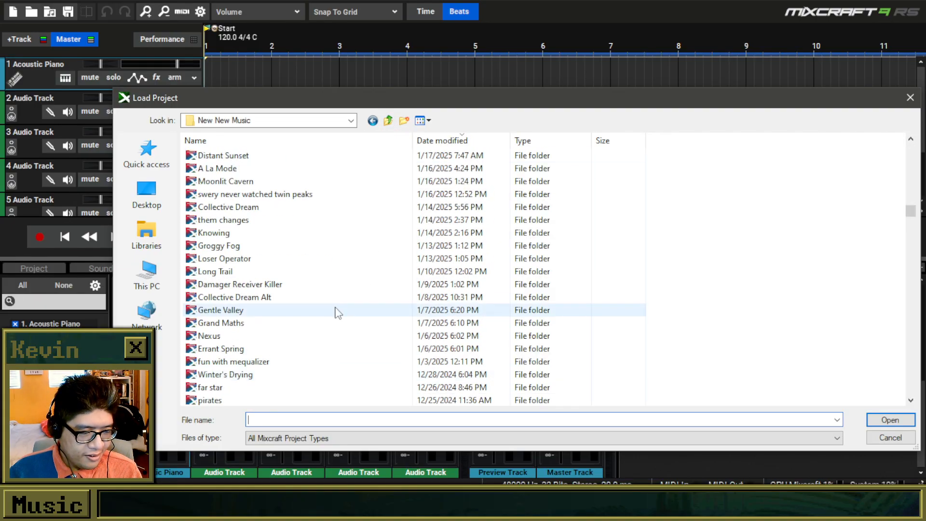
pyautogui.scroll(20, 323, 311)
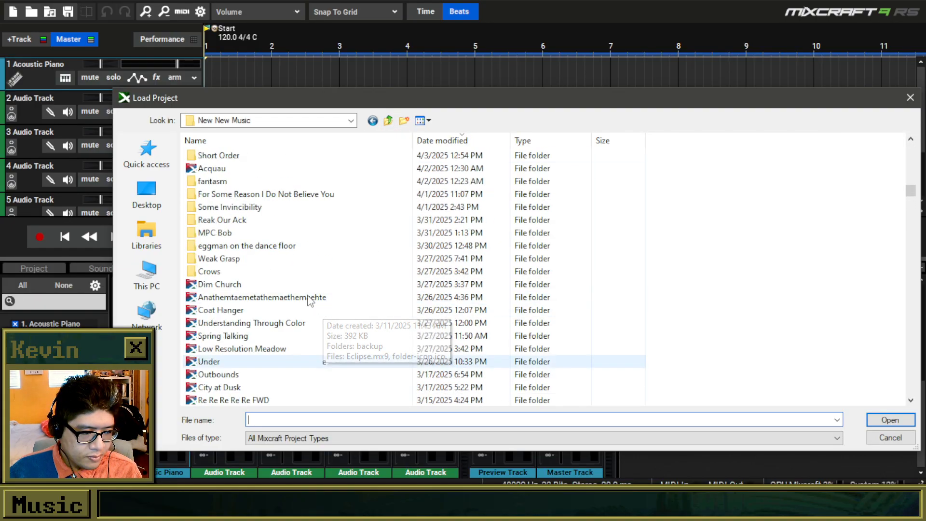
pyautogui.scroll(-15, 305, 288)
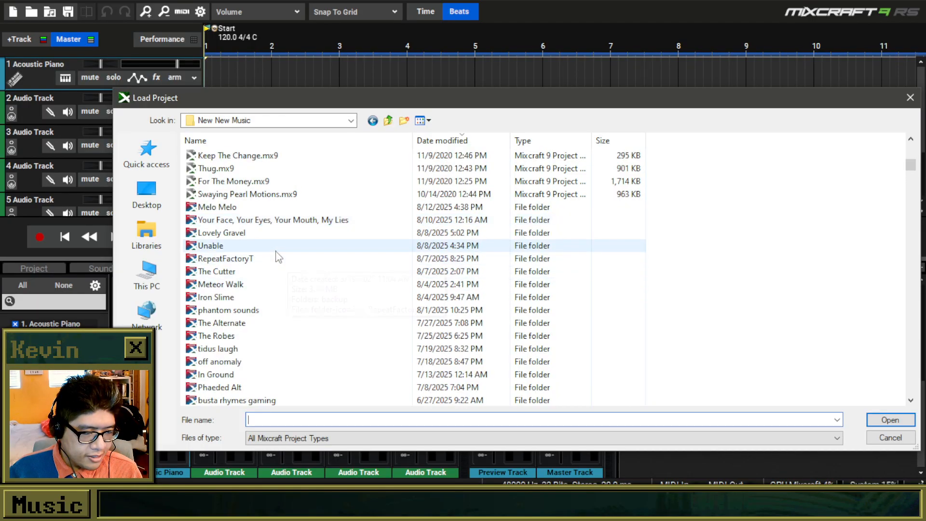
pyautogui.click(266, 273)
pyautogui.doubleClick(254, 284)
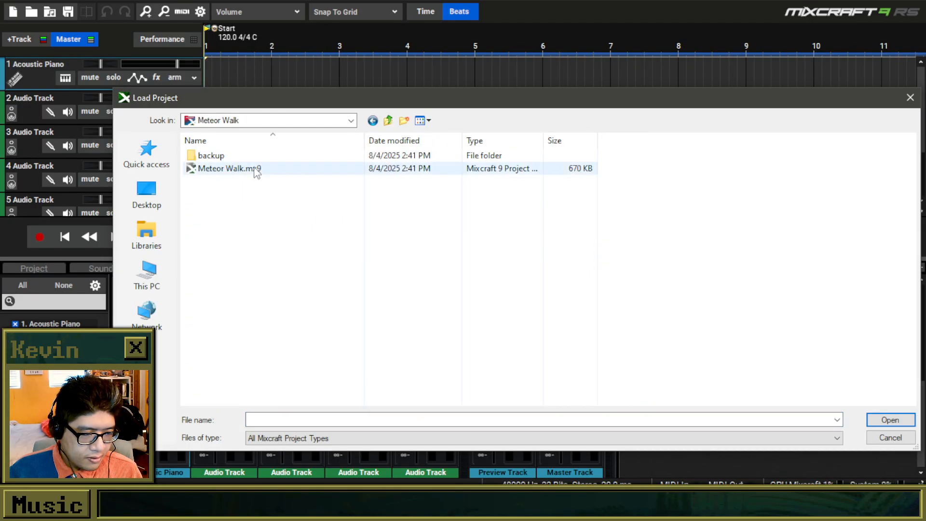
pyautogui.doubleClick(252, 170)
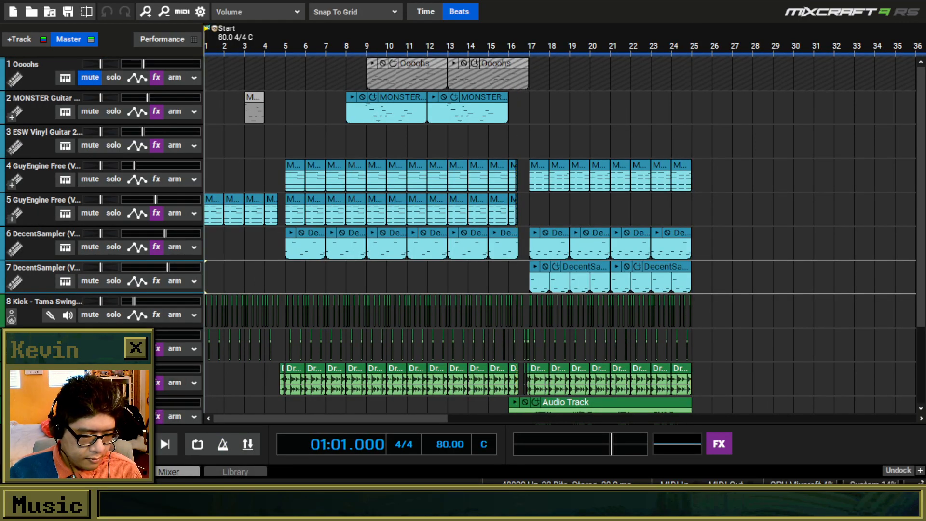
# Play the Meteor Walk song from the start and mute the two audio tracks below Drums Hat & Snare.
pyautogui.press('space')
pyautogui.scroll(-1, 208, 364)
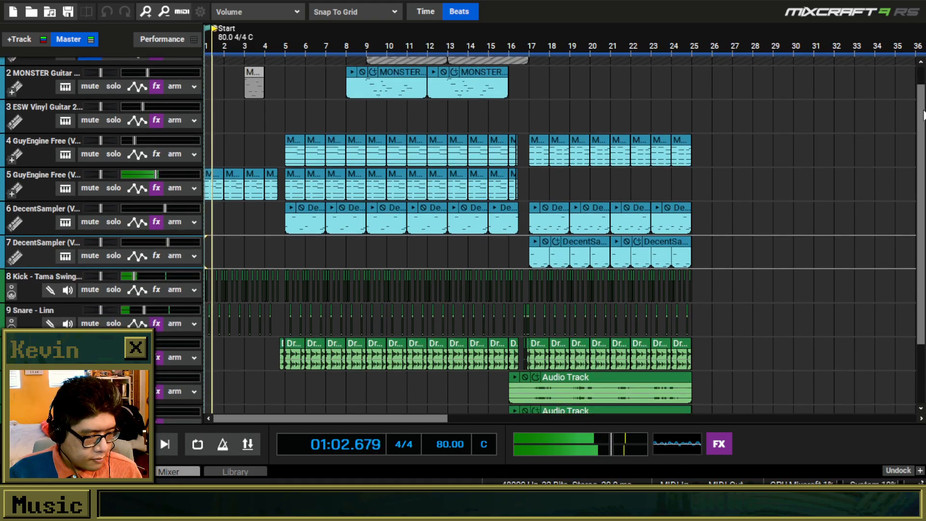
pyautogui.click(90, 366)
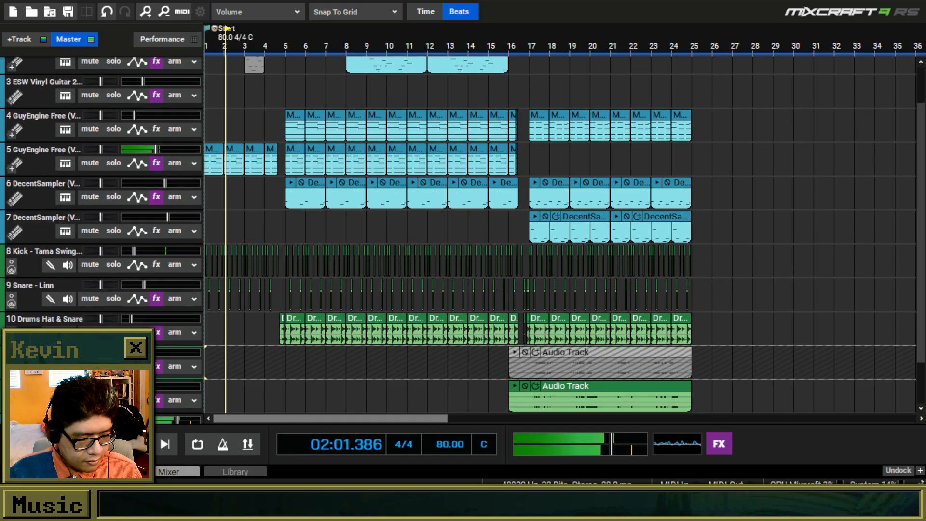
pyautogui.click(90, 400)
pyautogui.scroll(-1, 911, 145)
pyautogui.scroll(3, 911, 145)
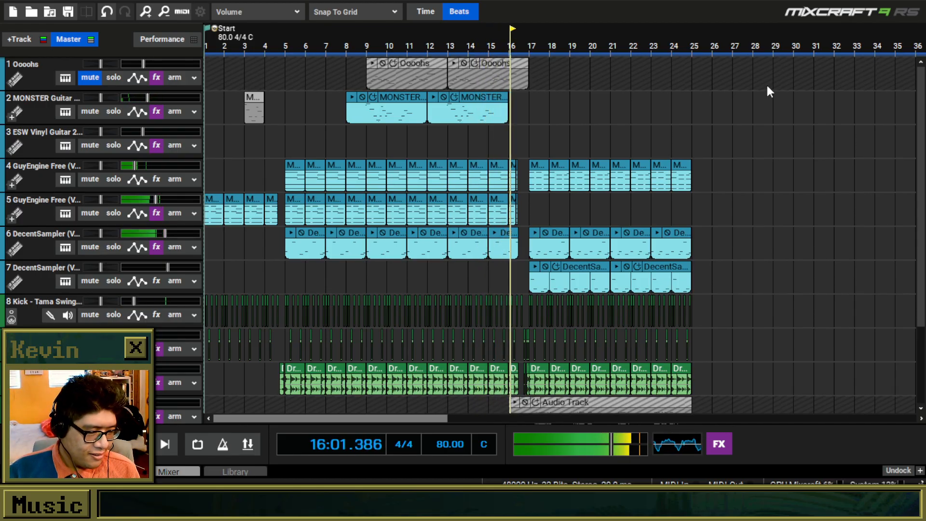
# Load the project in the Melo Melo folder without saving the Meteor Walk changes, and play the song.
pyautogui.click(30, 13)
pyautogui.click(482, 260)
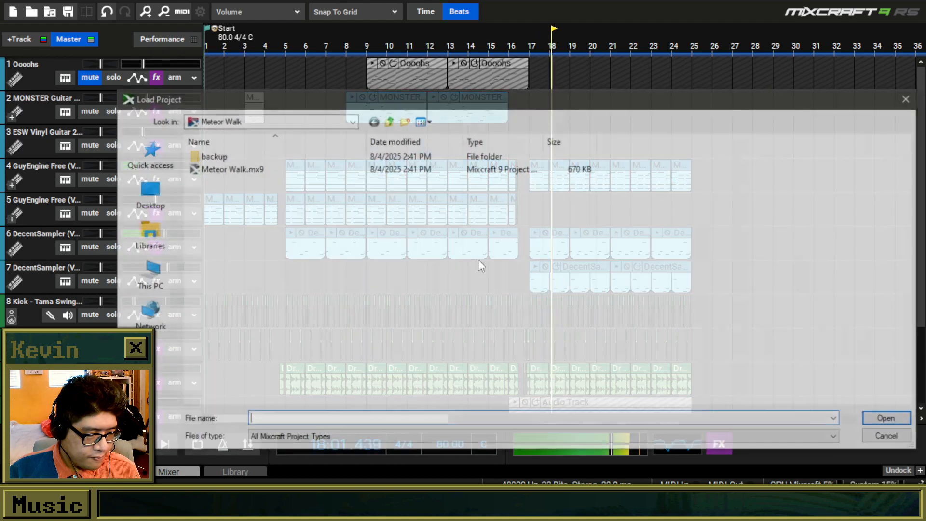
pyautogui.click(389, 124)
pyautogui.scroll(-2, 378, 265)
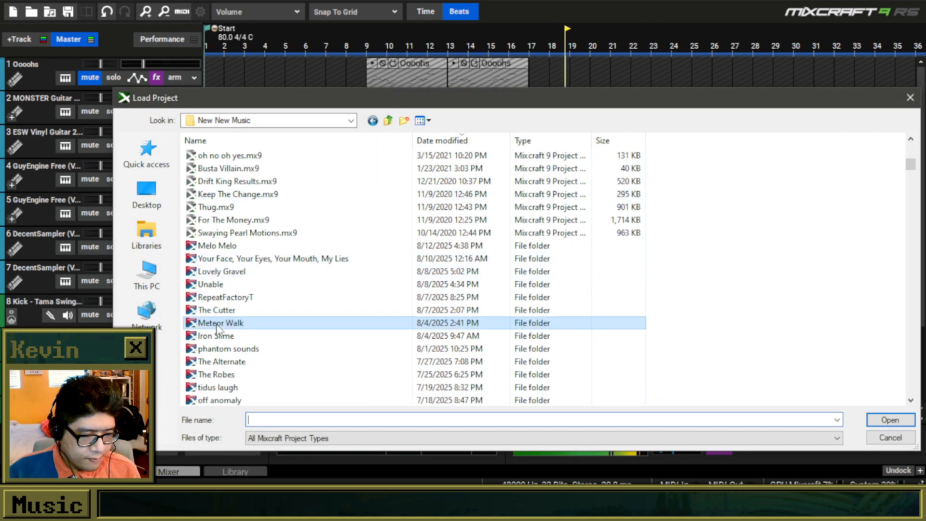
pyautogui.click(234, 337)
pyautogui.click(233, 311)
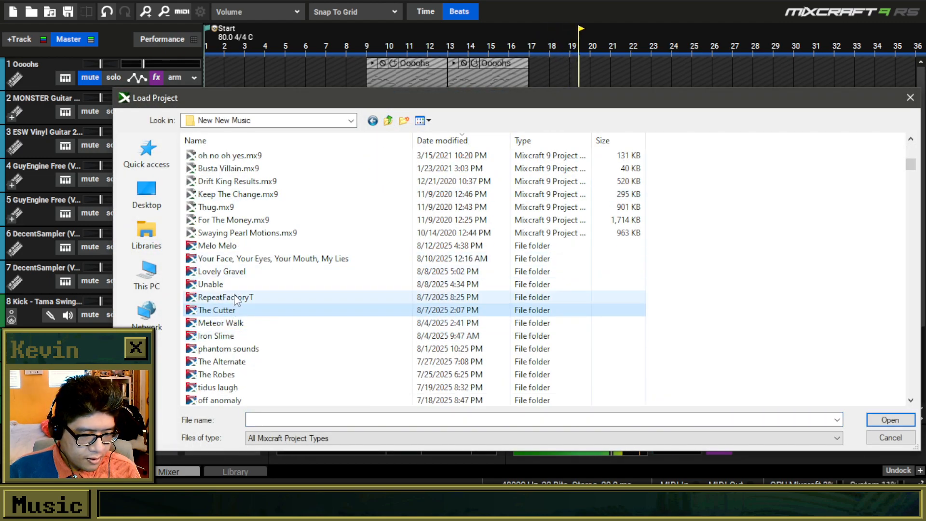
pyautogui.click(238, 298)
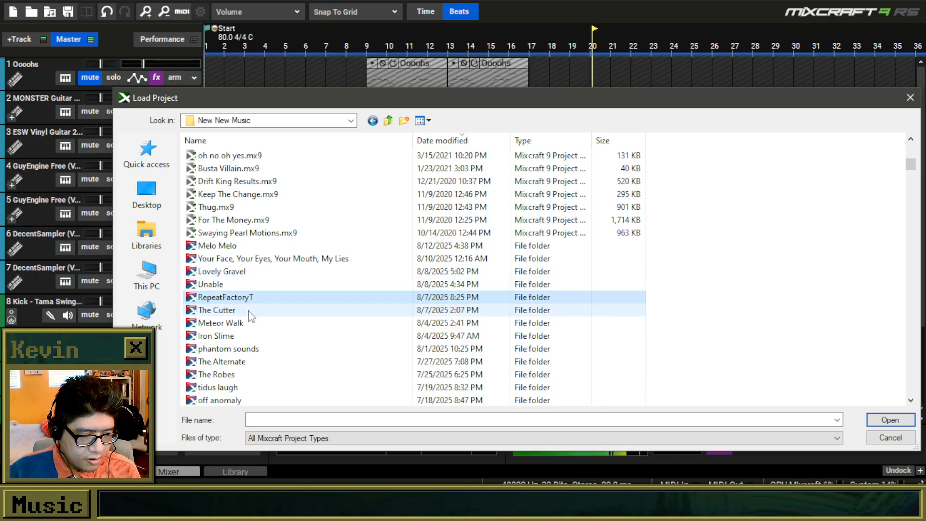
pyautogui.click(229, 249)
pyautogui.doubleClick(228, 249)
pyautogui.doubleClick(229, 168)
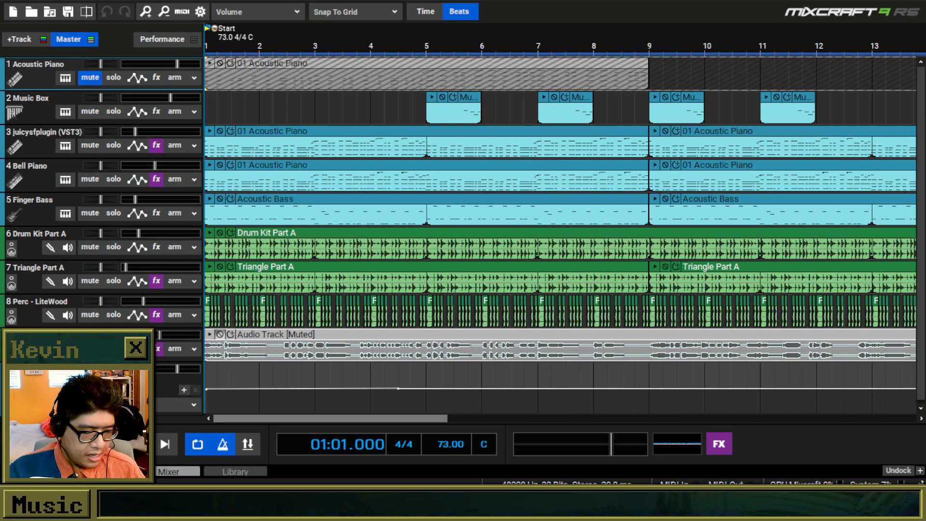
pyautogui.press('space')
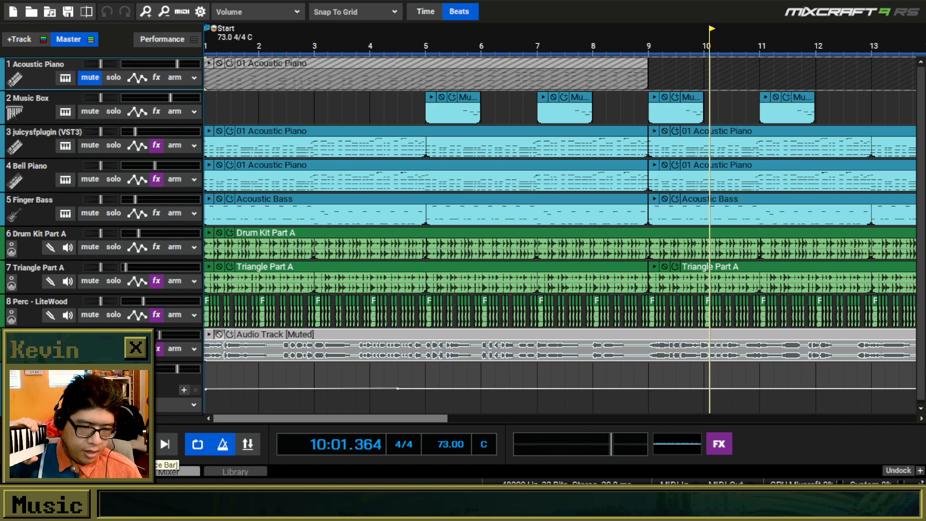
# Unmute the Acoustic Piano track and switch its instrument to the Reed Organ preset from the Reed category.
pyautogui.click(85, 80)
pyautogui.click(64, 76)
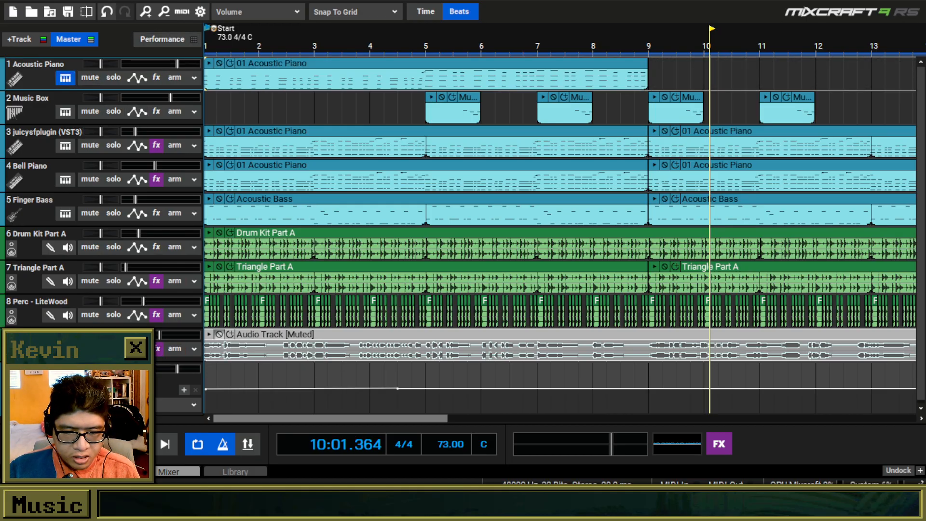
pyautogui.scroll(-5, 436, 142)
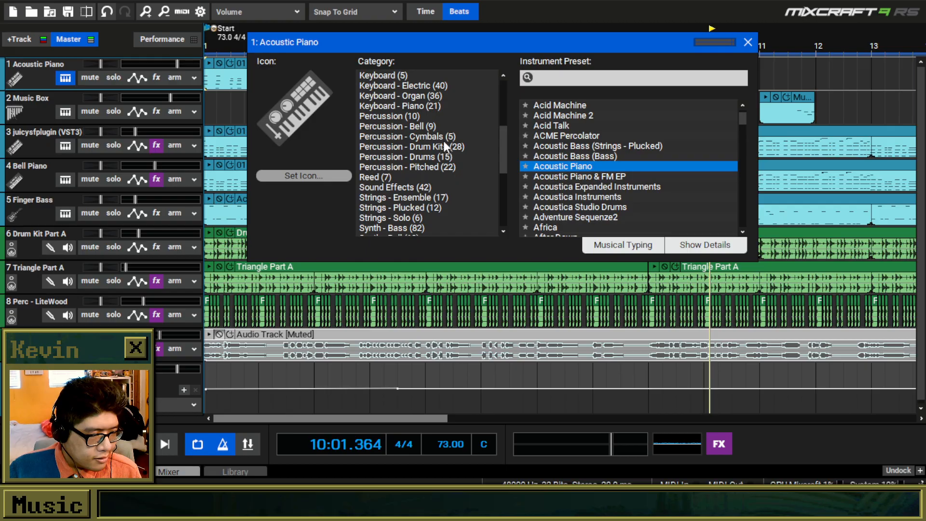
pyautogui.click(406, 179)
pyautogui.scroll(-1, 403, 179)
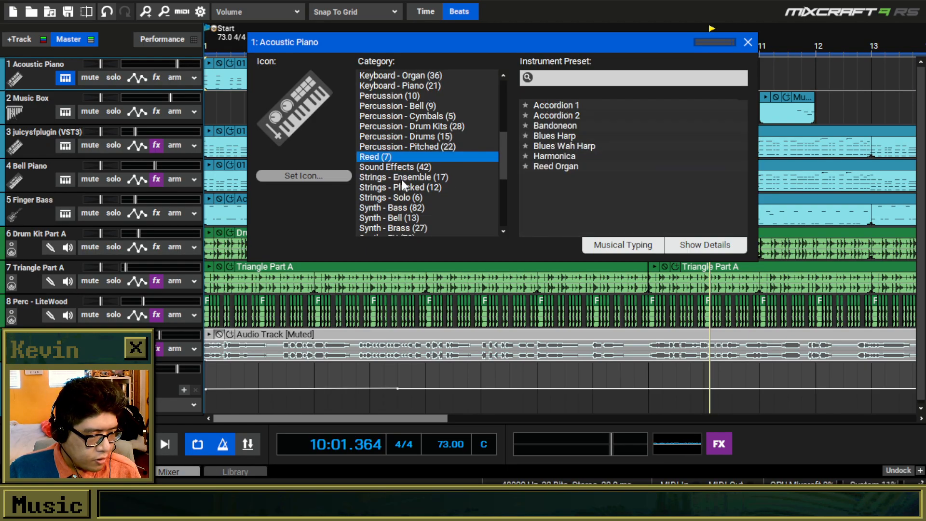
pyautogui.click(555, 164)
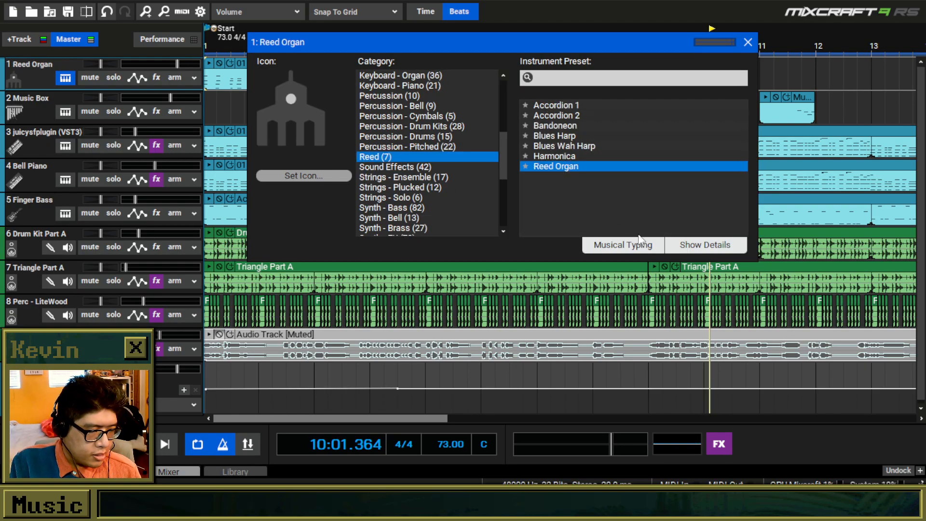
# Audition the Reed Organ preset by playing a few notes with Musical Typing.
pyautogui.click(627, 244)
pyautogui.press('d')
pyautogui.press('g')
pyautogui.press('h')
pyautogui.press('j')
pyautogui.click(553, 65)
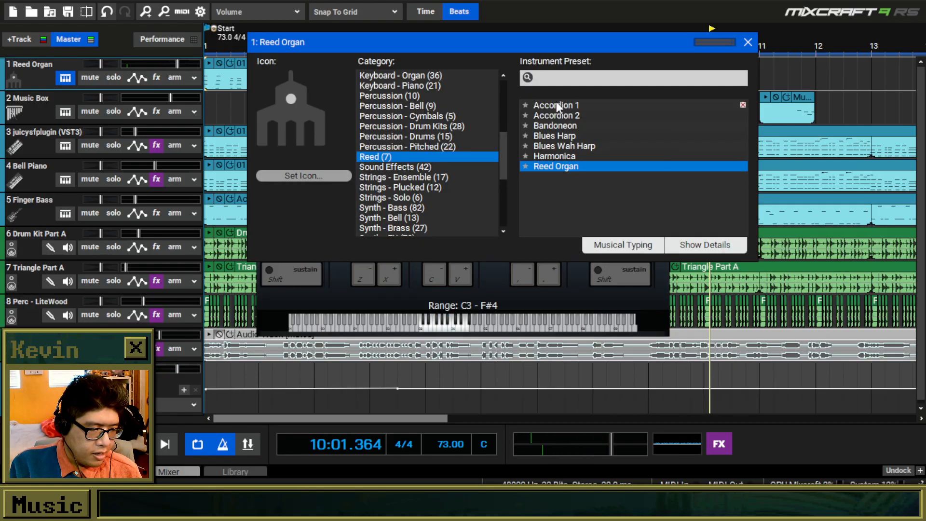
# Switch track 1's instrument to Accordion 1 and audition it with Musical Typing notes.
pyautogui.click(557, 105)
pyautogui.click(629, 244)
pyautogui.press('f')
pyautogui.press('h')
pyautogui.press('j')
pyautogui.press('k')
pyautogui.click(604, 73)
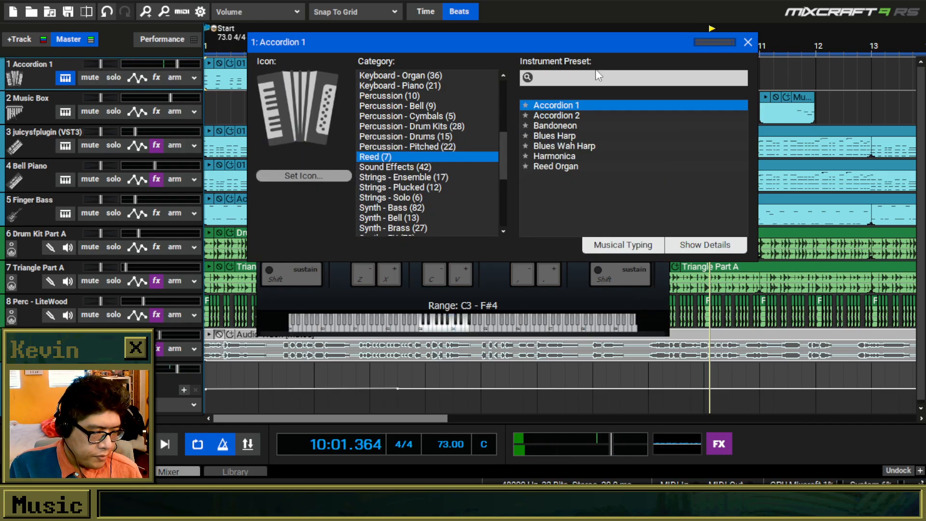
# Switch track 1's instrument to Harmonica and play a short melody on it with Musical Typing.
pyautogui.click(569, 155)
pyautogui.click(610, 274)
pyautogui.press('f')
pyautogui.press('h')
pyautogui.press('k')
pyautogui.press('l')
pyautogui.press('k')
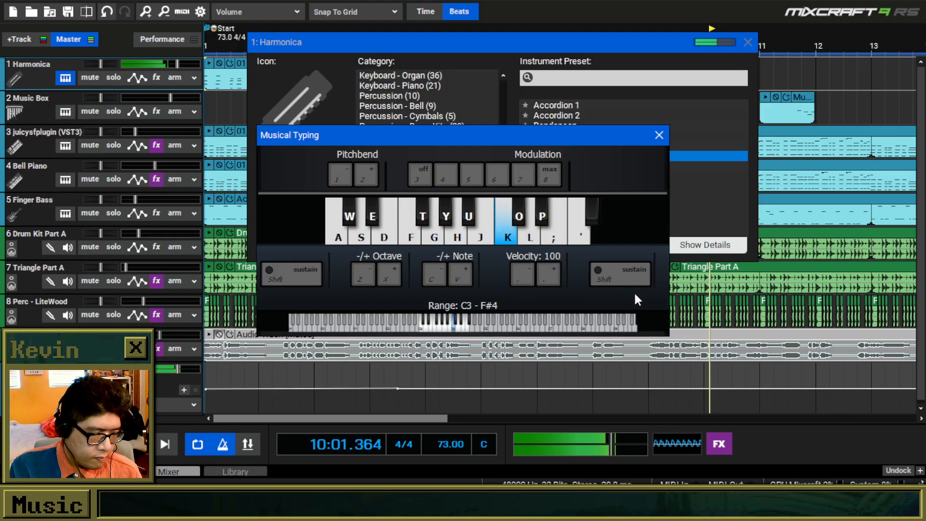
pyautogui.press('l')
pyautogui.press(';')
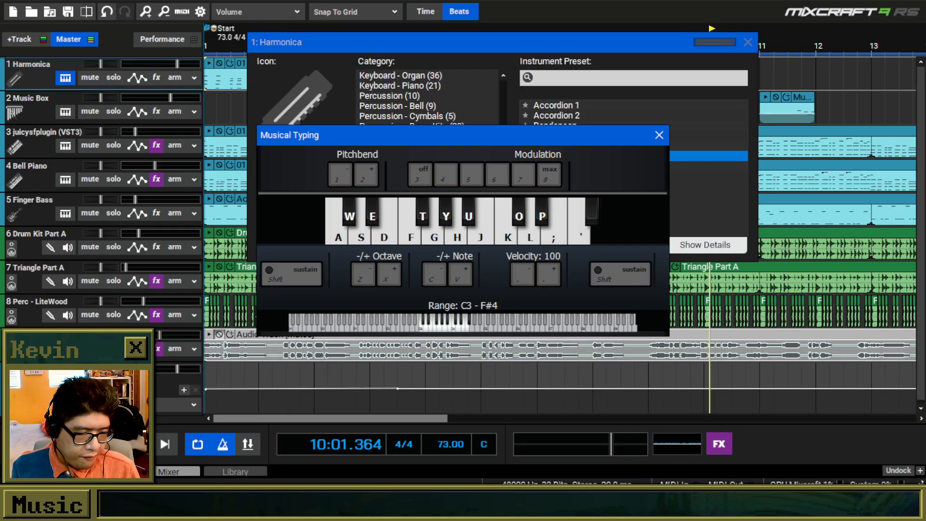
# Start a new project without saving the current changes, dismissing the New Project Settings to keep the default tracks.
pyautogui.click(14, 11)
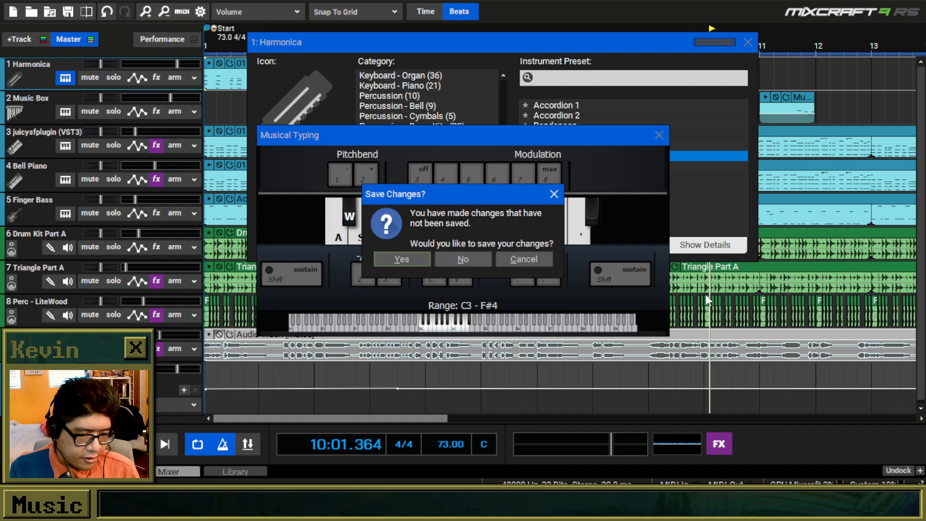
pyautogui.click(485, 260)
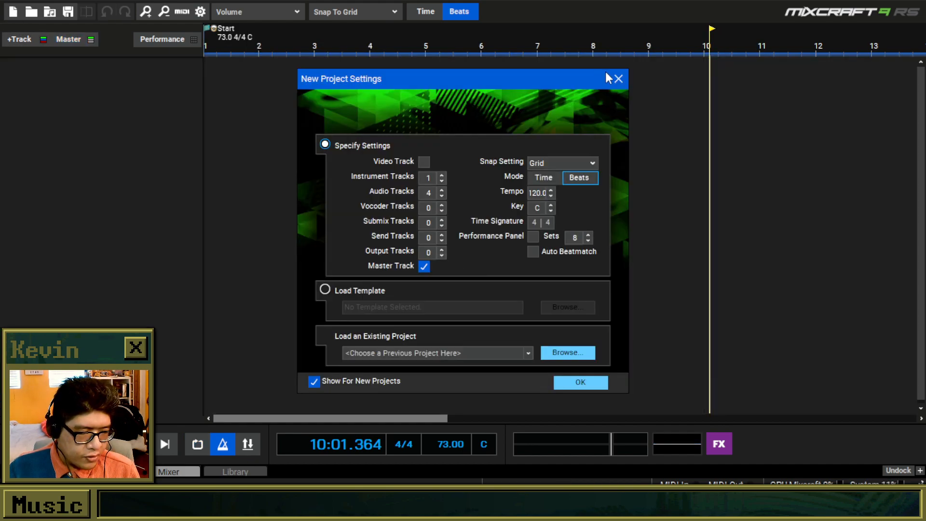
pyautogui.click(617, 78)
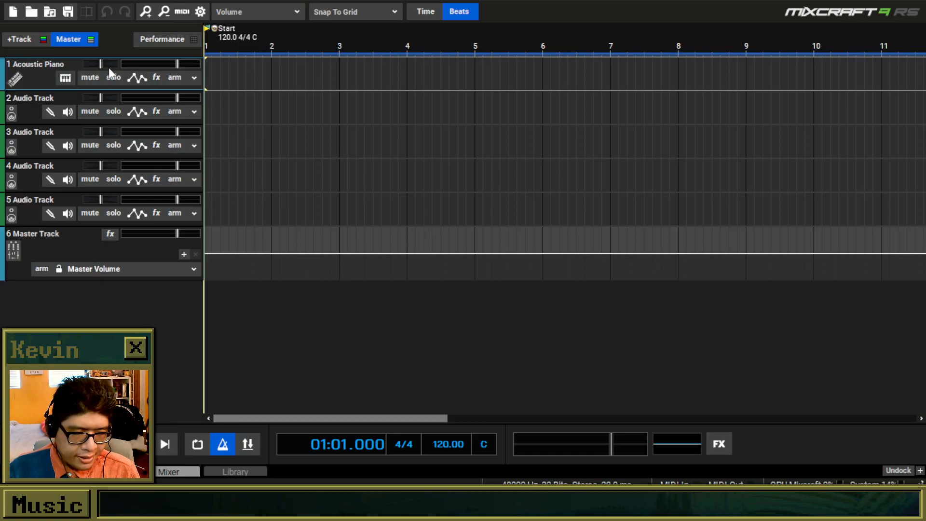
# Arm audio track 2 with the Microphone (Yeti Classic) input and turn on monitoring of its incoming audio.
pyautogui.click(183, 112)
pyautogui.click(195, 112)
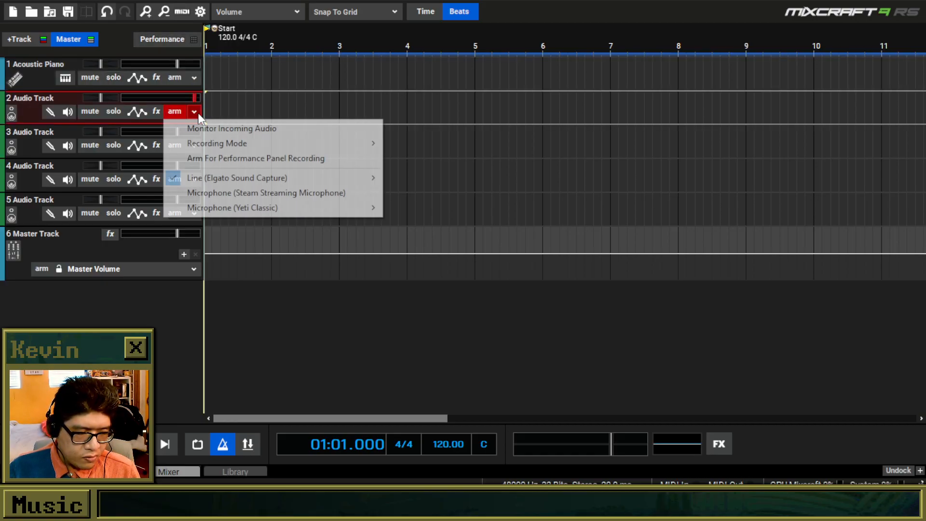
pyautogui.moveTo(255, 209)
pyautogui.click(407, 207)
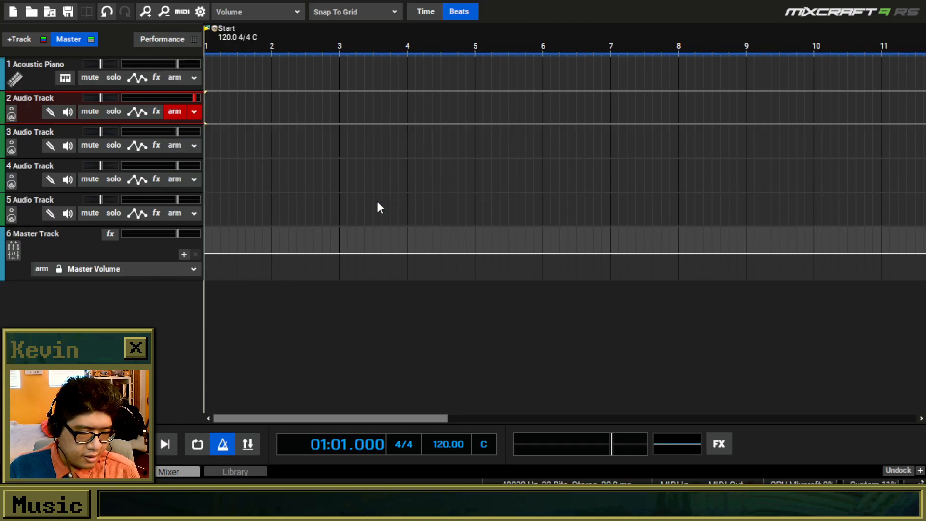
pyautogui.click(67, 112)
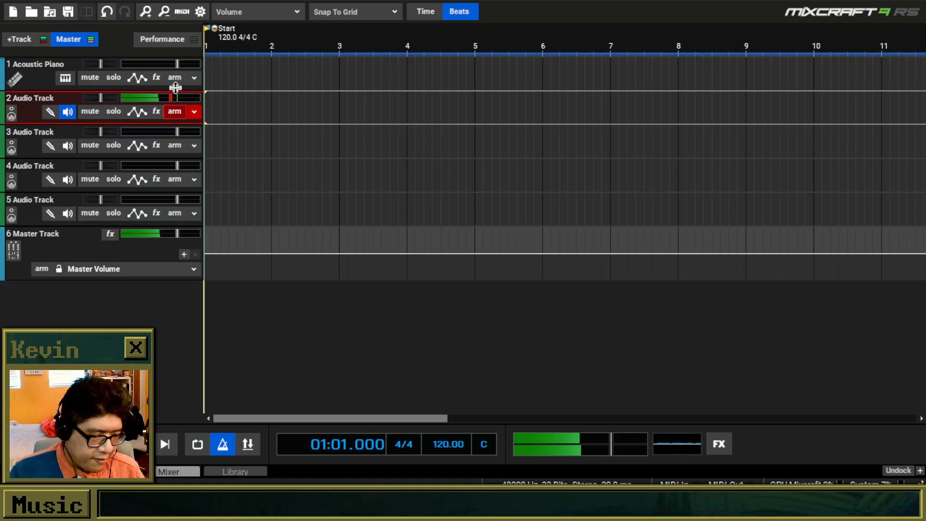
# Add the ValhallaSupermassive (VST3) effect to audio track 2.
pyautogui.click(157, 112)
pyautogui.scroll(-8, 386, 335)
pyautogui.scroll(-20, 386, 340)
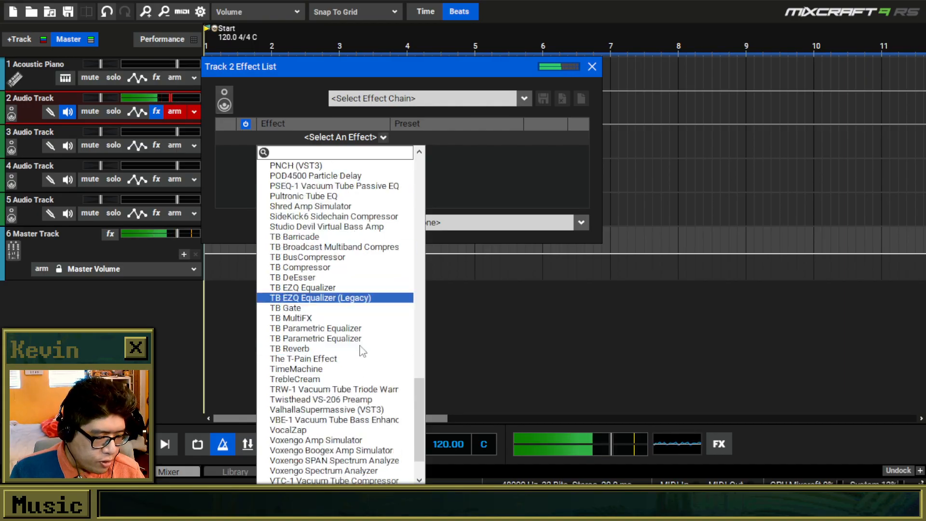
pyautogui.click(359, 359)
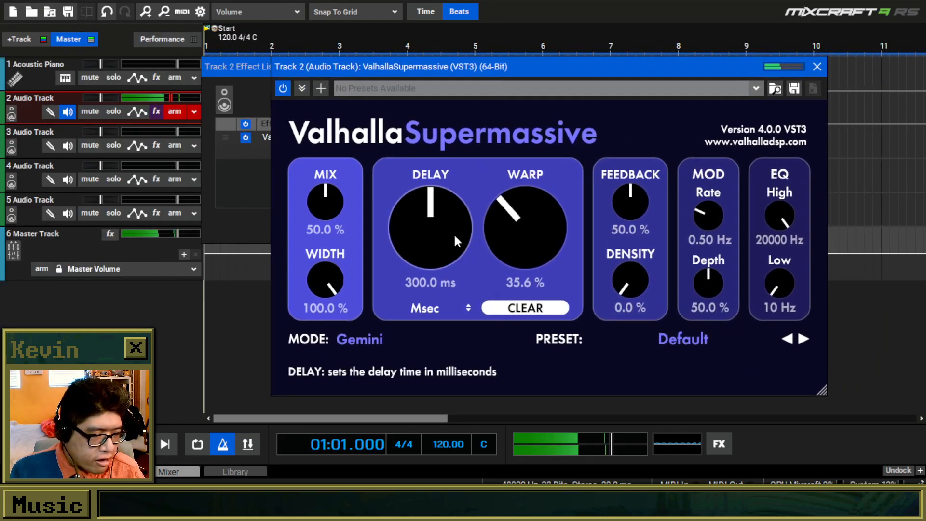
# Adjust ValhallaSupermassive's delay, mix and density on track 2, and move the track's effect list clear of the track headers.
pyautogui.moveTo(425, 221); pyautogui.dragTo(395, 221)
pyautogui.moveTo(314, 203); pyautogui.dragTo(313, 232)
pyautogui.moveTo(635, 282); pyautogui.dragTo(654, 196)
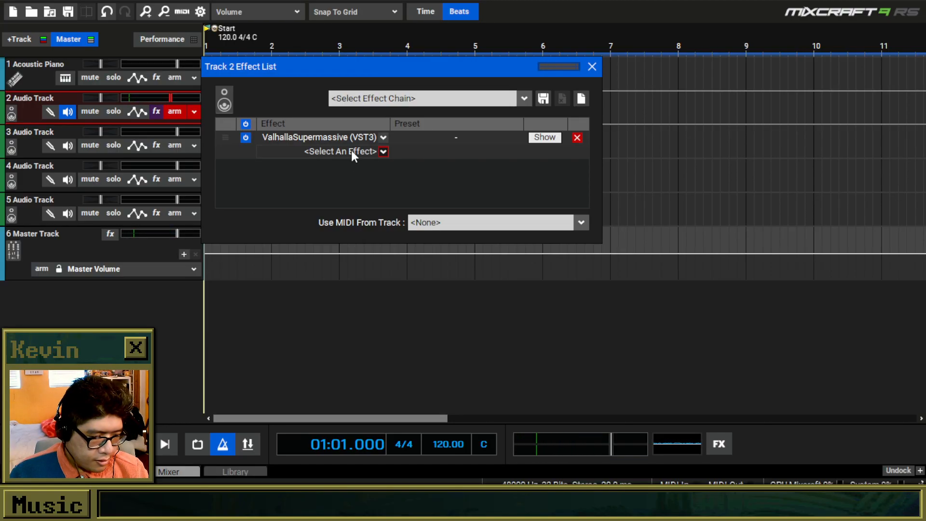
pyautogui.moveTo(353, 70); pyautogui.dragTo(633, 74)
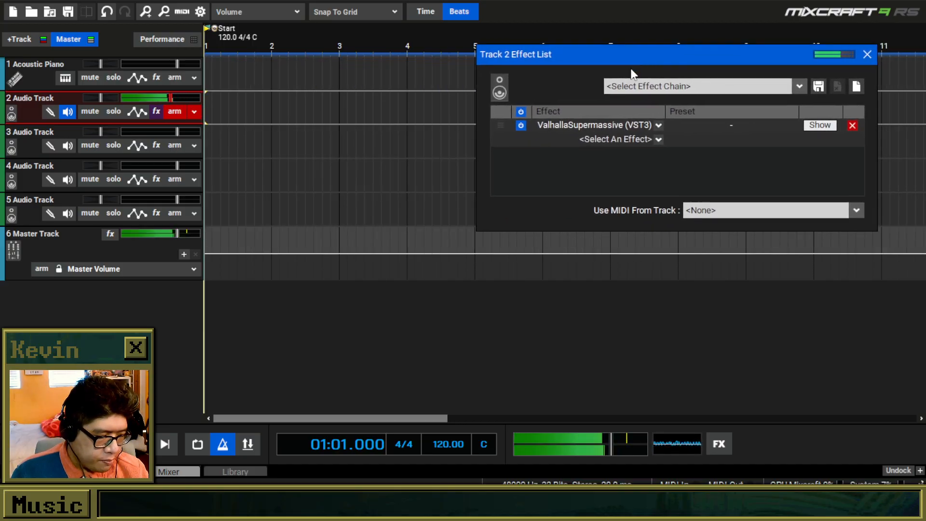
# Add the Emergence (VST3) effect to audio track 2 after ValhallaSupermassive.
pyautogui.click(622, 140)
pyautogui.scroll(-6, 612, 374)
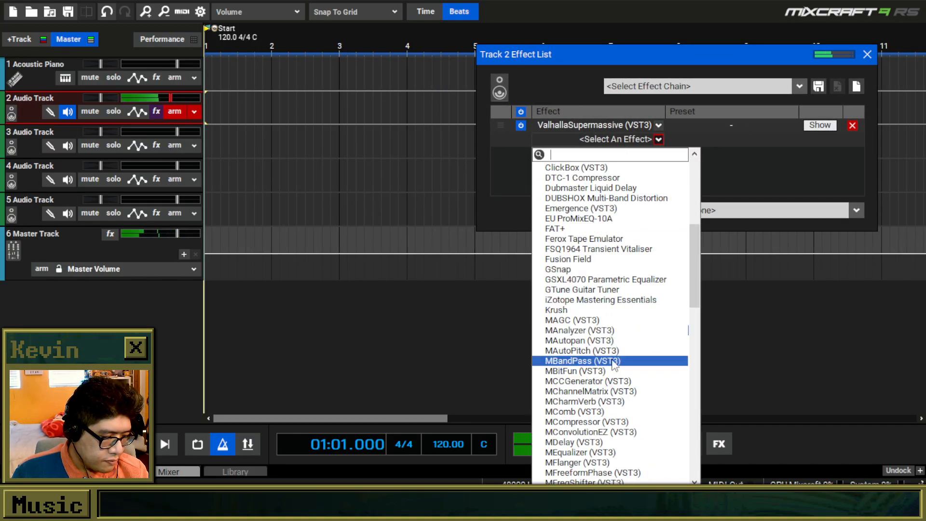
pyautogui.scroll(5, 614, 364)
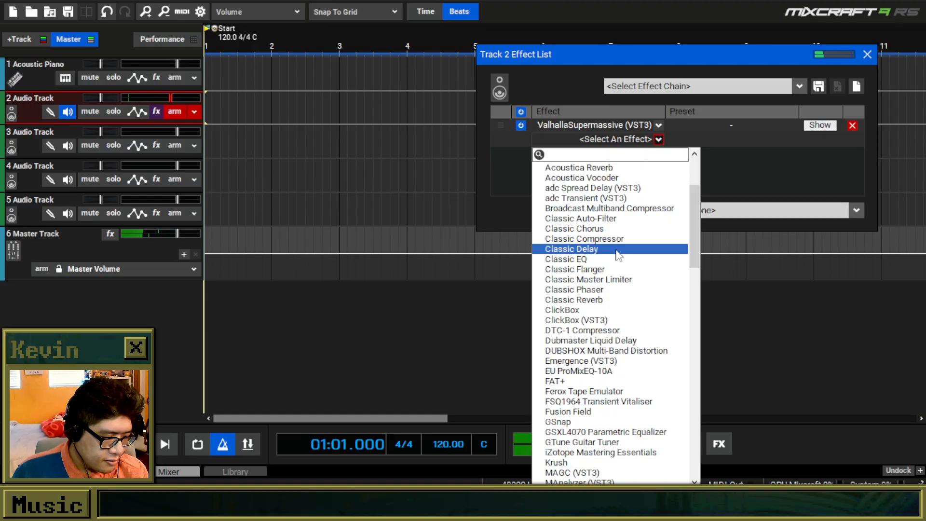
pyautogui.click(586, 365)
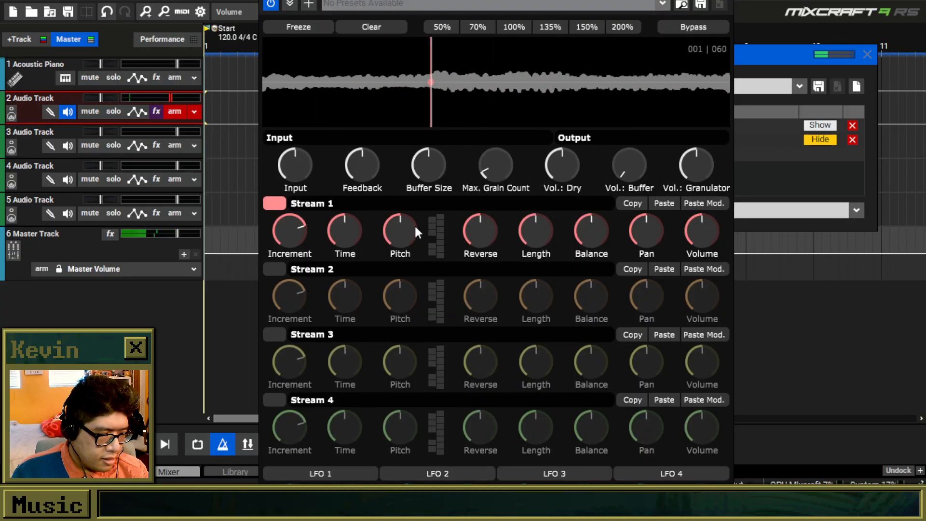
# Switch ValhallaSupermassive off on track 2 to hear Emergence on its own, and switch it back on.
pyautogui.click(770, 152)
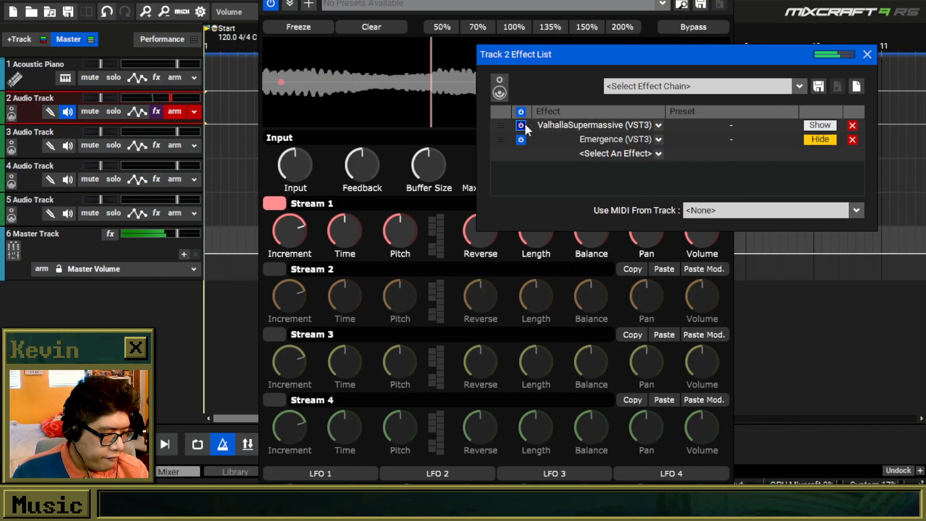
pyautogui.click(358, 202)
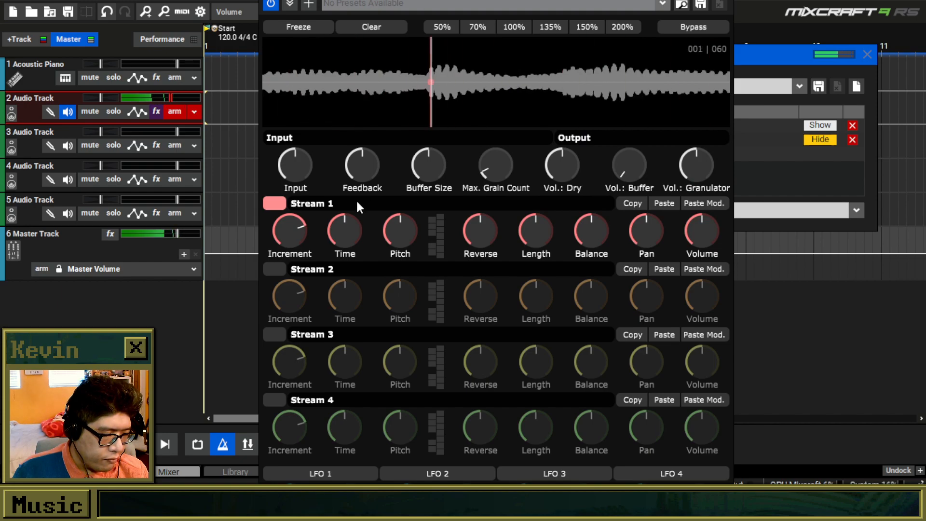
pyautogui.click(833, 175)
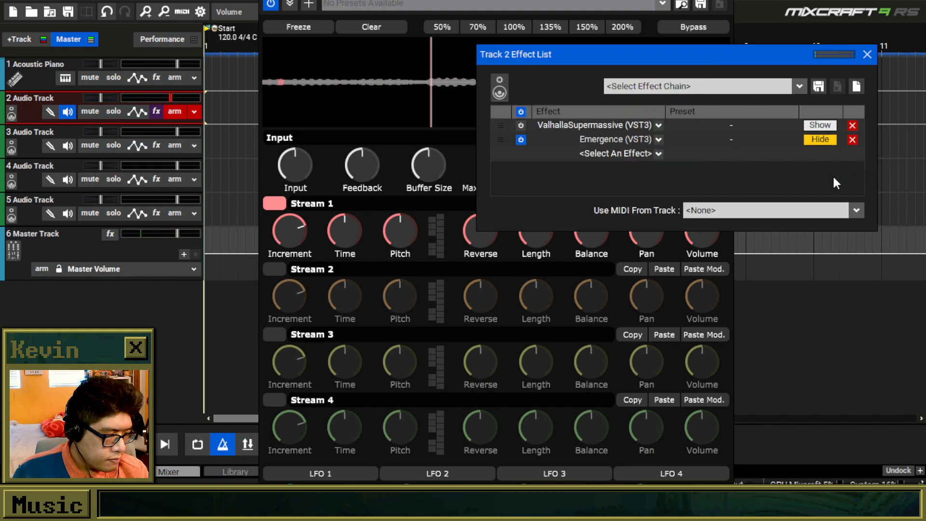
pyautogui.click(463, 45)
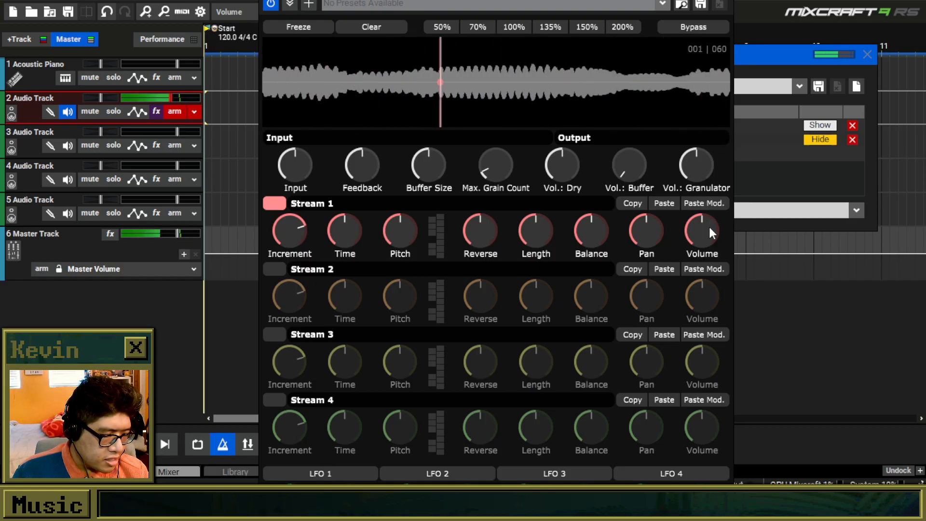
pyautogui.click(748, 123)
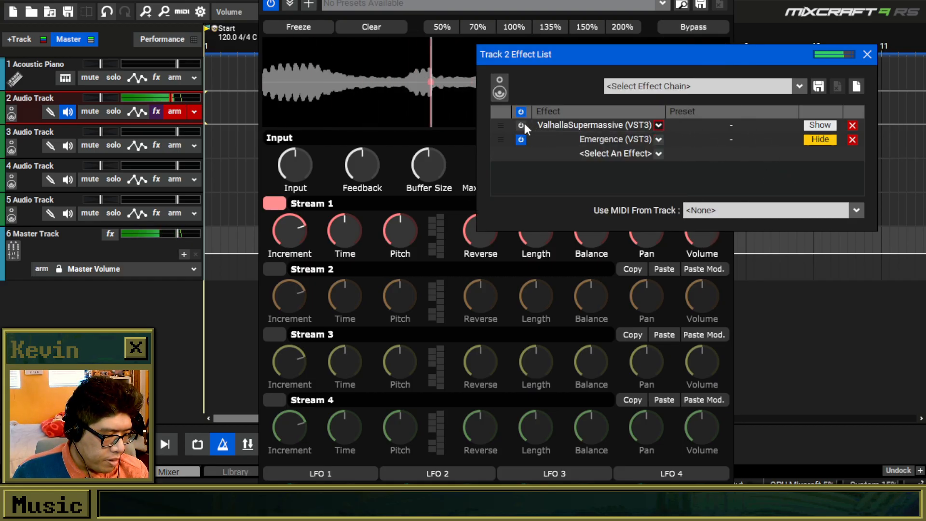
# Add the Classic Delay effect to audio track 2 and clear the effect windows away from the track headers.
pyautogui.click(624, 152)
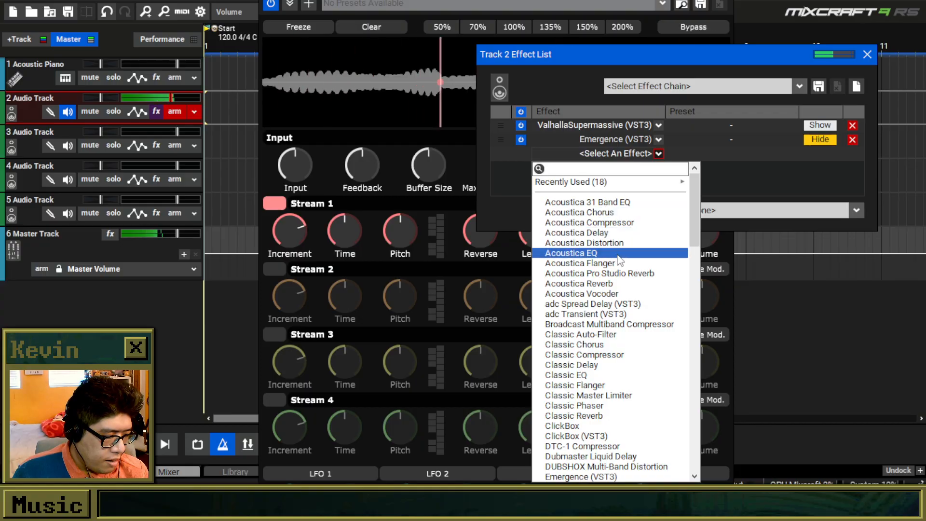
pyautogui.click(598, 364)
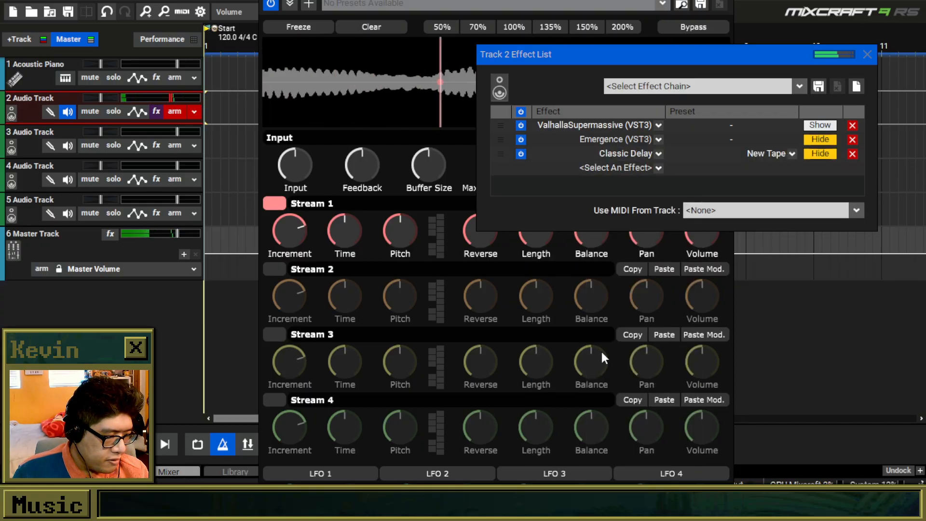
pyautogui.click(867, 56)
pyautogui.moveTo(561, 0); pyautogui.dragTo(735, 14)
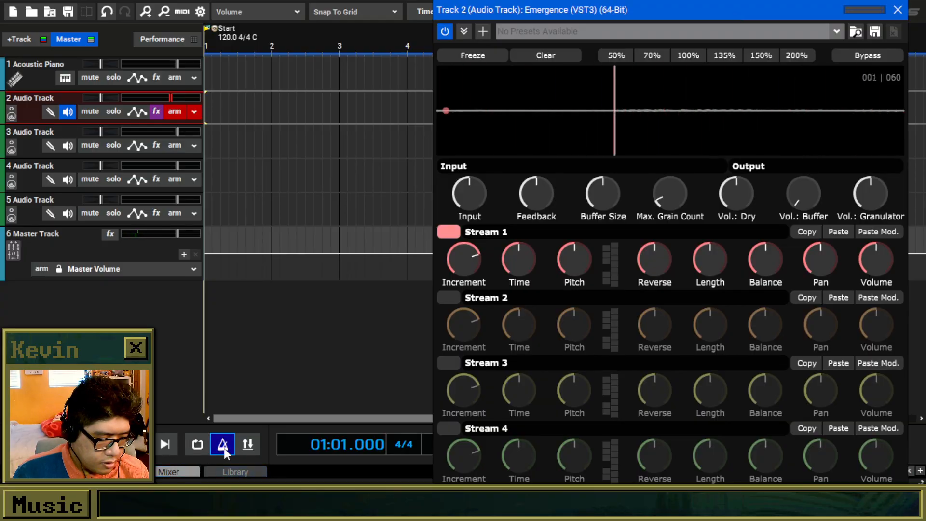
# Adjust the metronome options and close the metronome settings.
pyautogui.rightClick(224, 445)
pyautogui.click(422, 235)
pyautogui.click(415, 220)
pyautogui.click(558, 173)
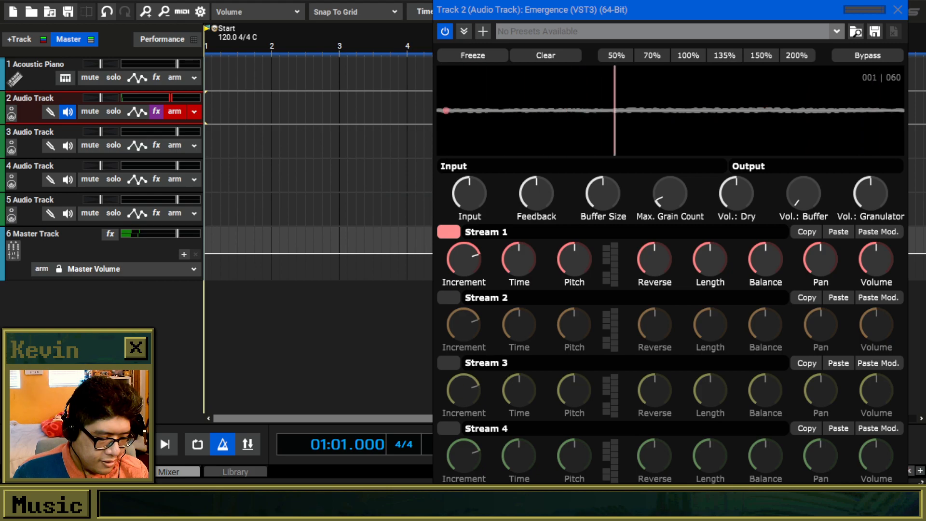
# Move the Emergence window out of the timeline's way and set the project tempo to 80 BPM.
pyautogui.moveTo(596, 4); pyautogui.dragTo(0, 44)
pyautogui.doubleClick(449, 444)
pyautogui.write('100')
pyautogui.press('Return')
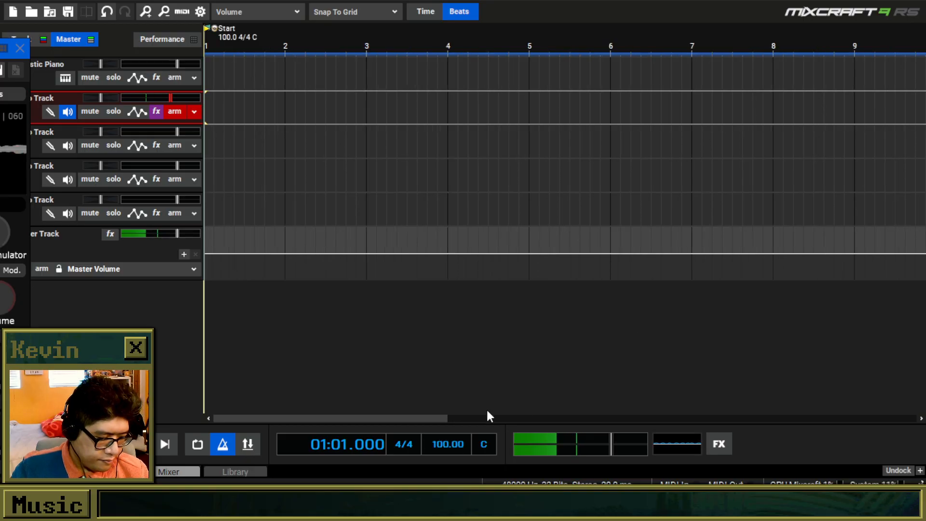
pyautogui.write('8')
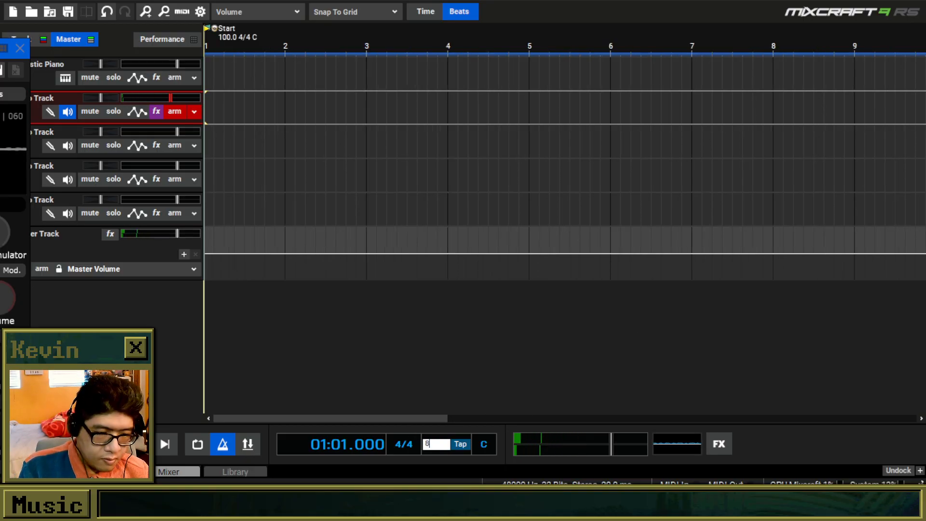
pyautogui.write('0')
pyautogui.press('Return')
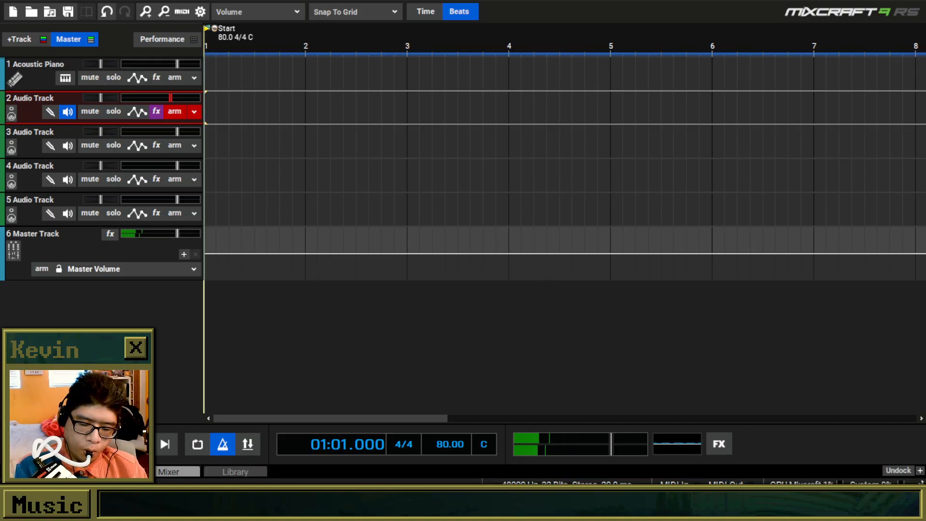
# Record the microphone performance on armed audio track 2 from the start of the project.
pyautogui.press('r')
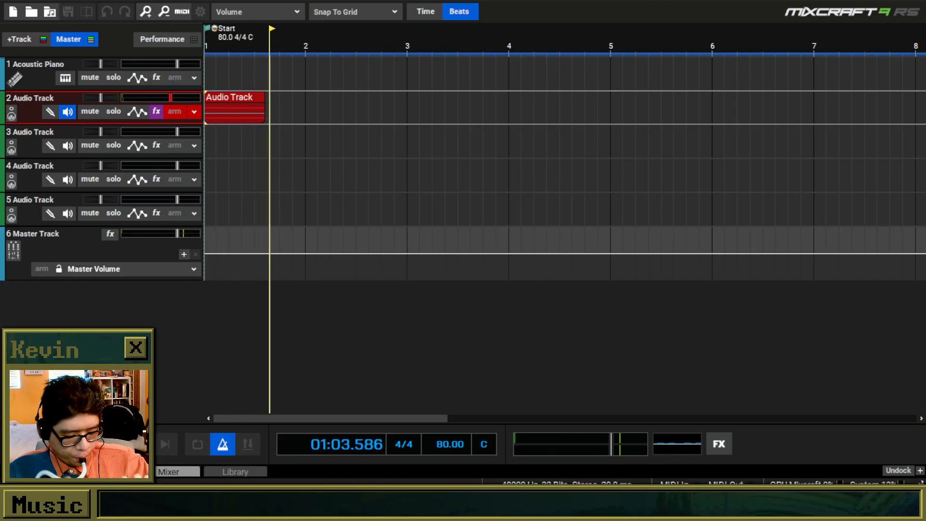
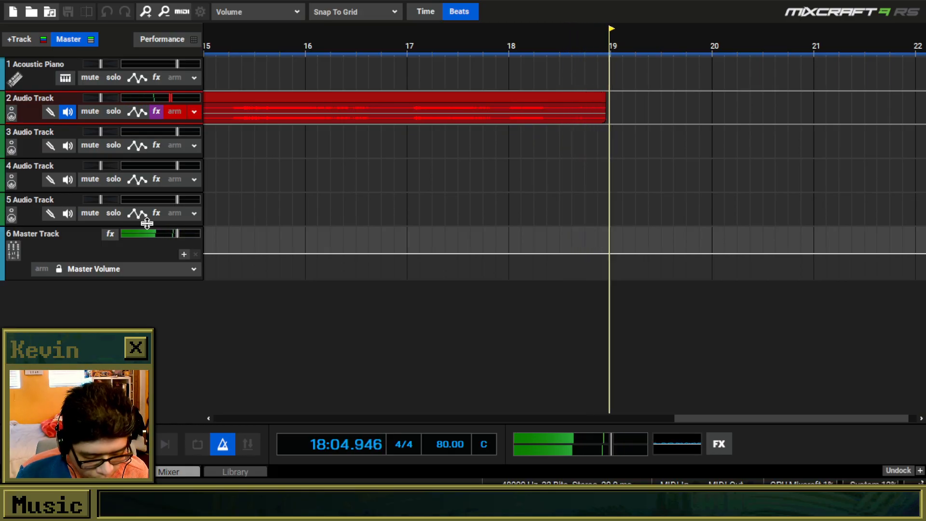
# Stop recording, then cut the first two bars off the track 2 clip and shift the rest to the project start.
pyautogui.press('space')
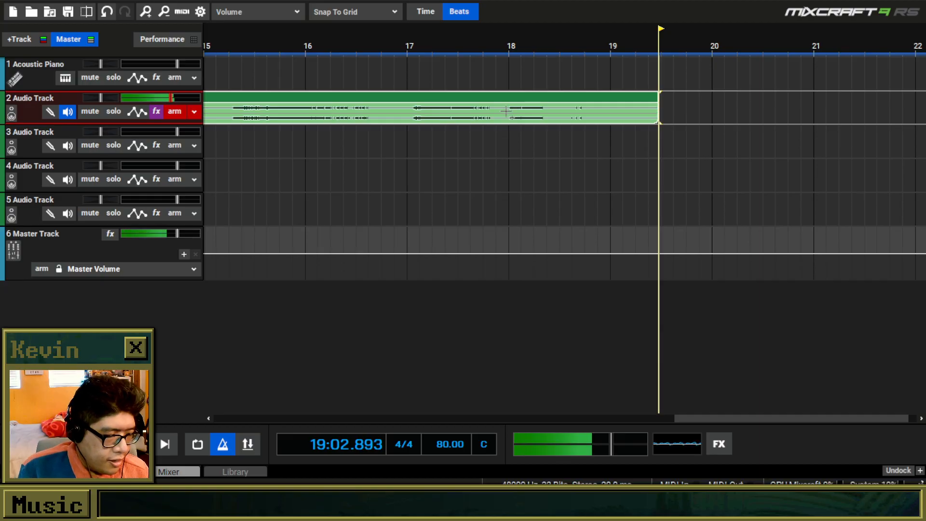
pyautogui.scroll(-4, 486, 129)
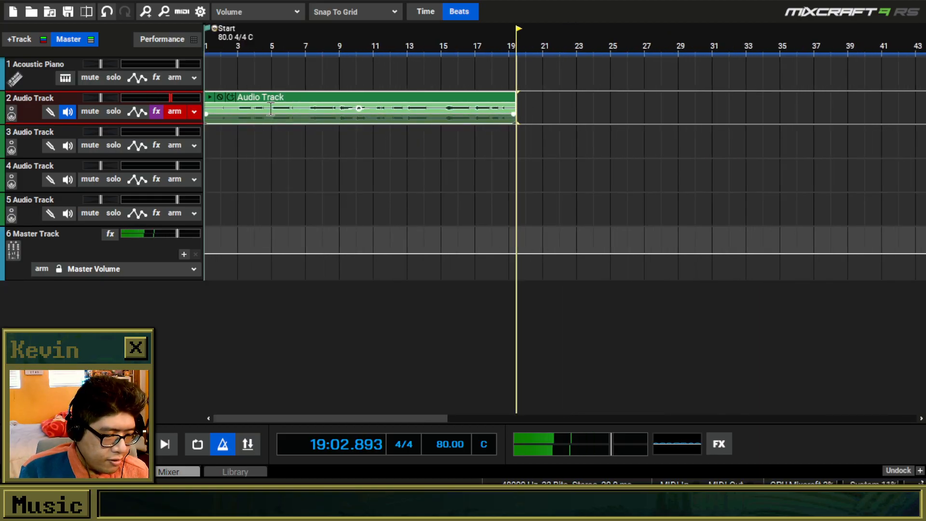
pyautogui.moveTo(238, 118); pyautogui.dragTo(206, 118)
pyautogui.scroll(1, 388, 158)
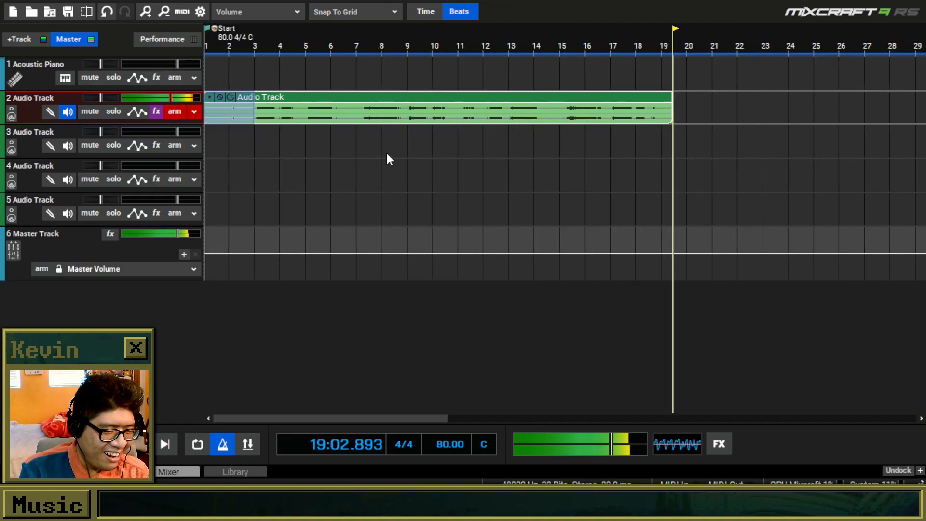
pyautogui.press('Delete')
pyautogui.moveTo(330, 97); pyautogui.dragTo(250, 100)
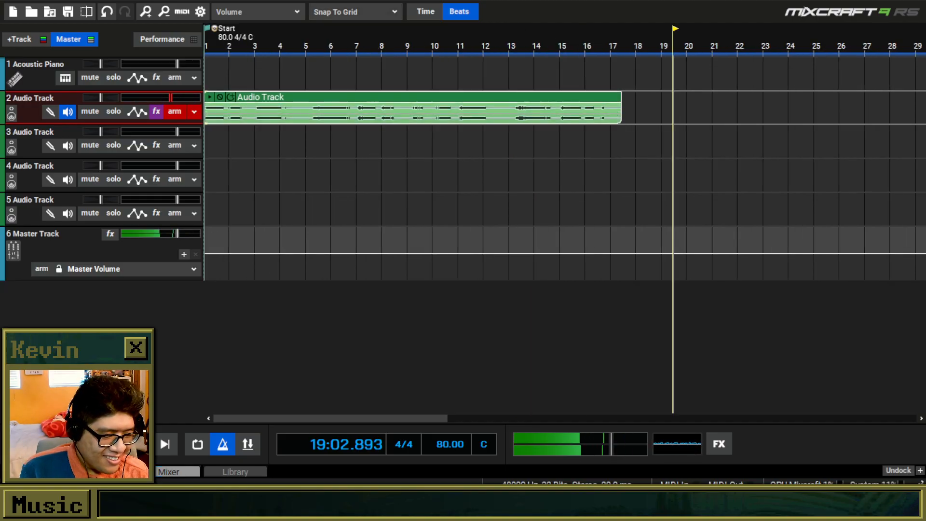
# Play the clip from the start with track 2 disarmed and raise the track's volume to about +4.3 dB.
pyautogui.press('Home')
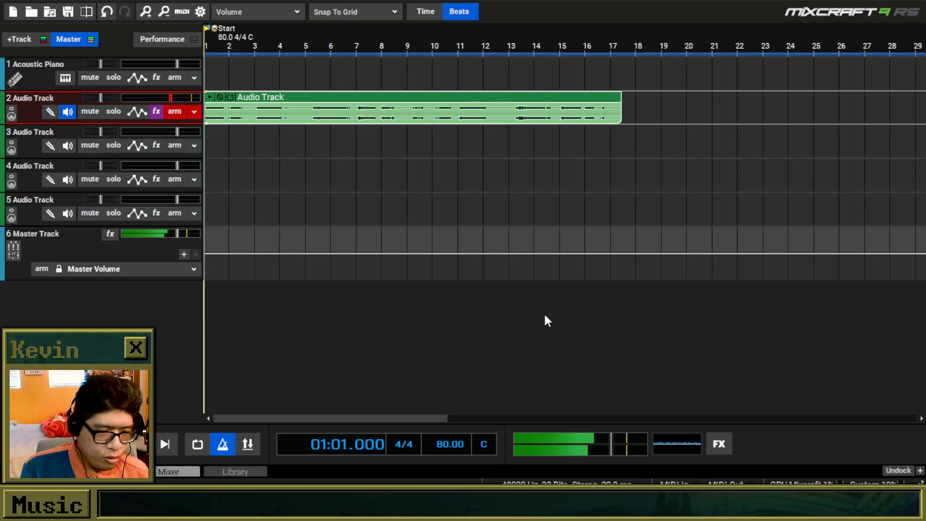
pyautogui.press('space')
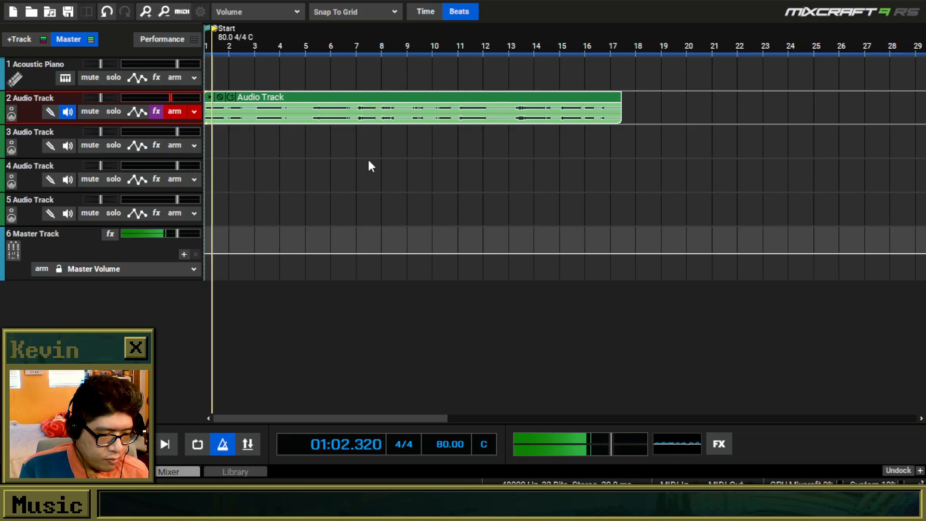
pyautogui.click(193, 113)
pyautogui.click(191, 114)
pyautogui.click(172, 111)
pyautogui.click(178, 112)
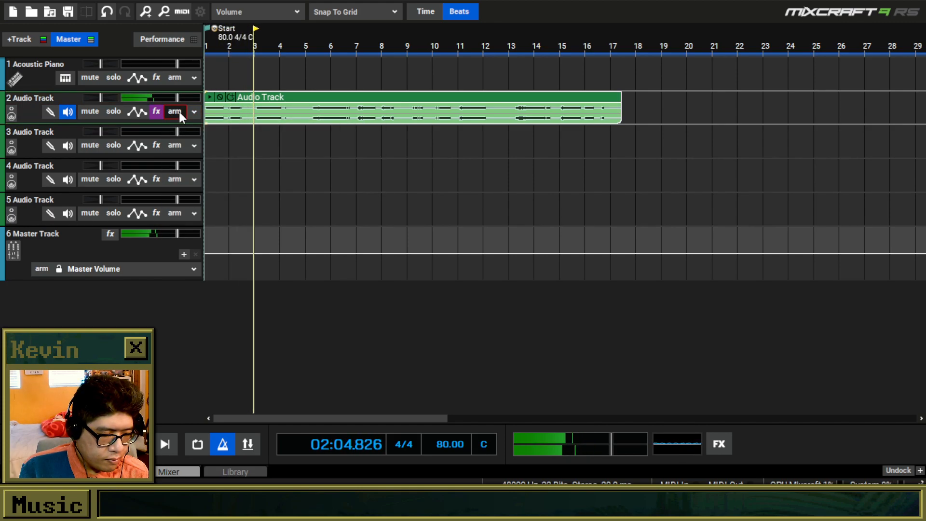
pyautogui.moveTo(178, 98); pyautogui.dragTo(189, 99)
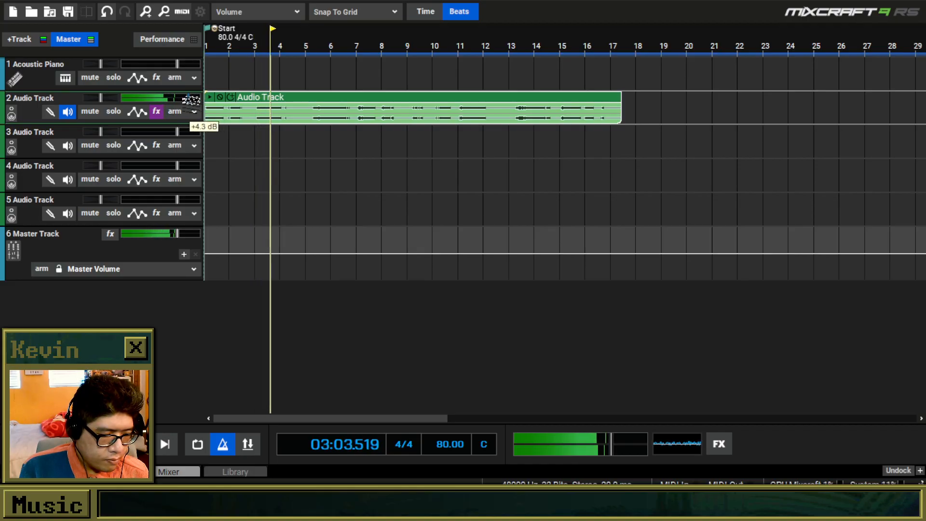
# Add Classic Reverb to track 2, place it first in the effect chain, and close the effect list.
pyautogui.click(157, 111)
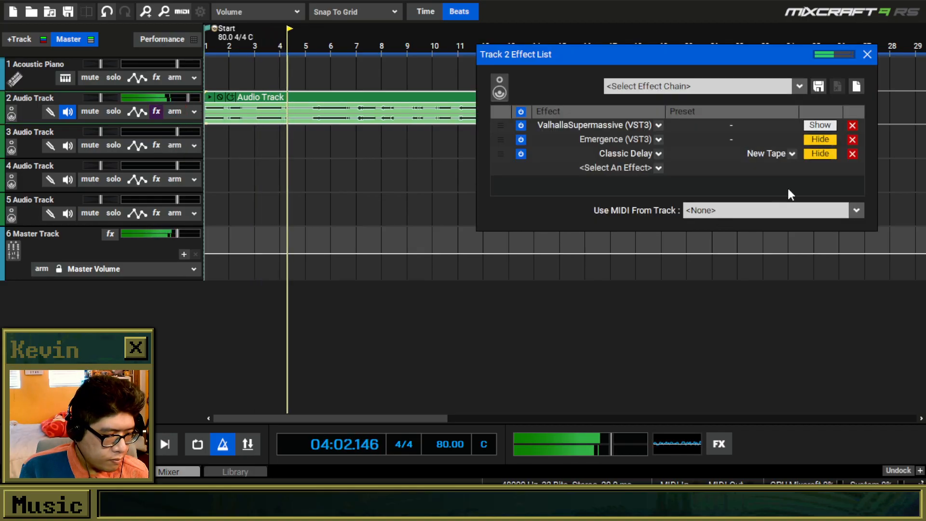
pyautogui.click(658, 168)
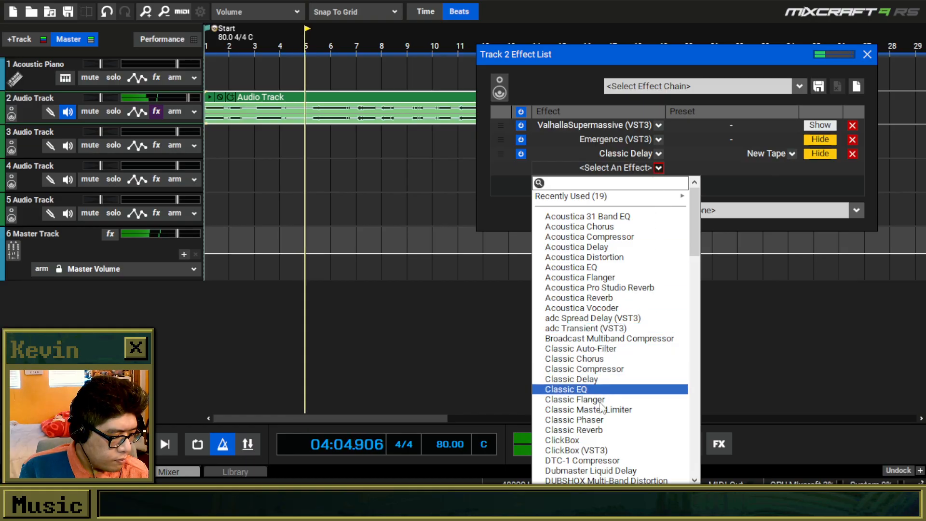
pyautogui.click(593, 430)
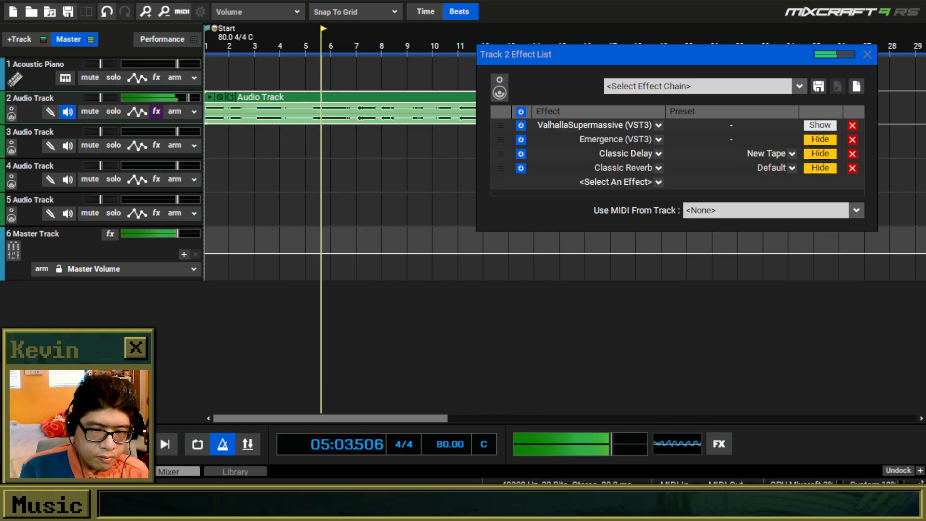
pyautogui.moveTo(501, 168); pyautogui.dragTo(507, 125)
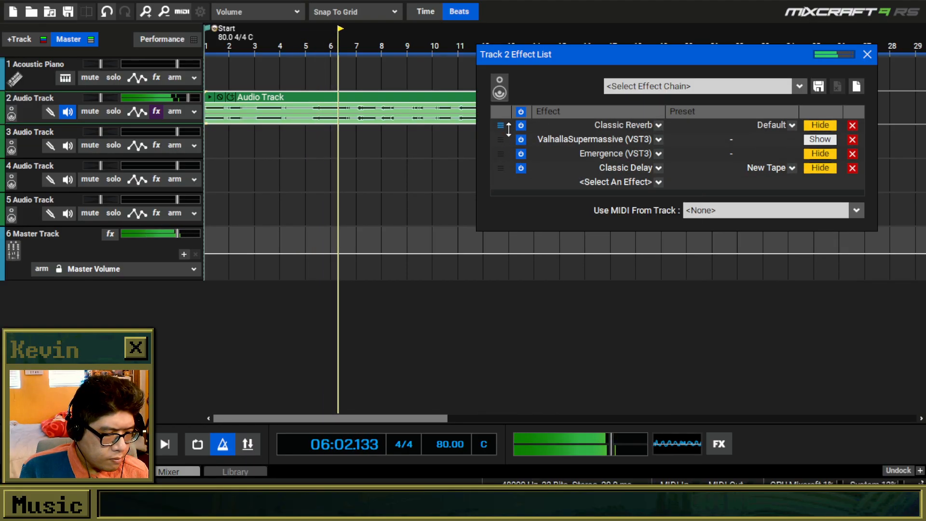
pyautogui.click(868, 54)
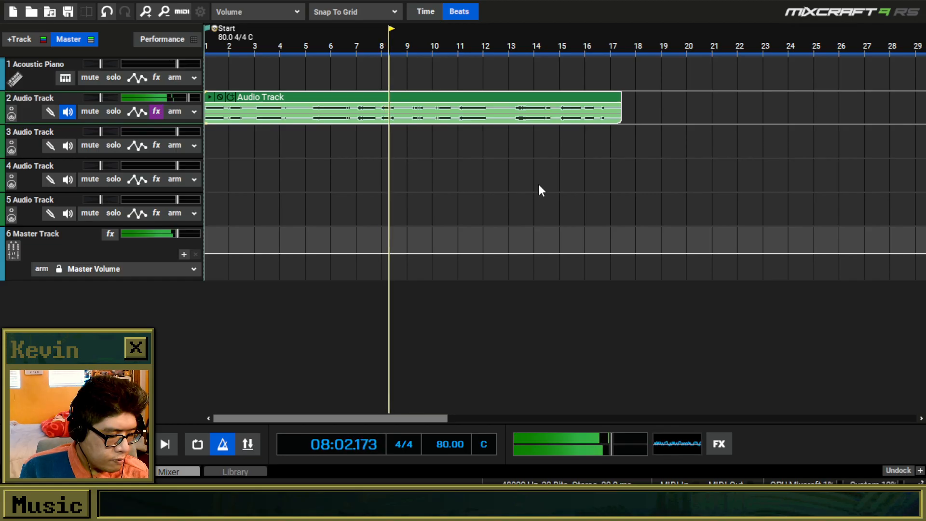
# Add unnamed timeline markers at bars 3, 5, 7 and 9.
pyautogui.scroll(1, 536, 182)
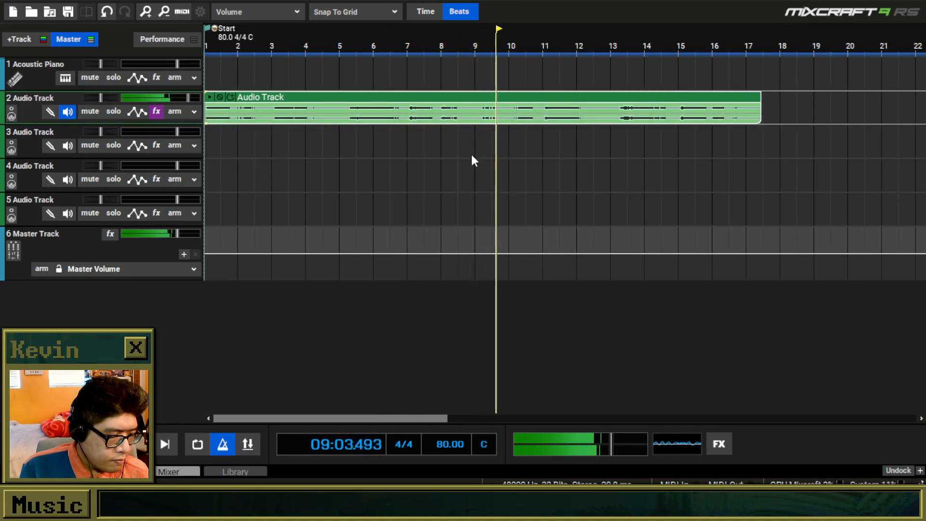
pyautogui.rightClick(272, 40)
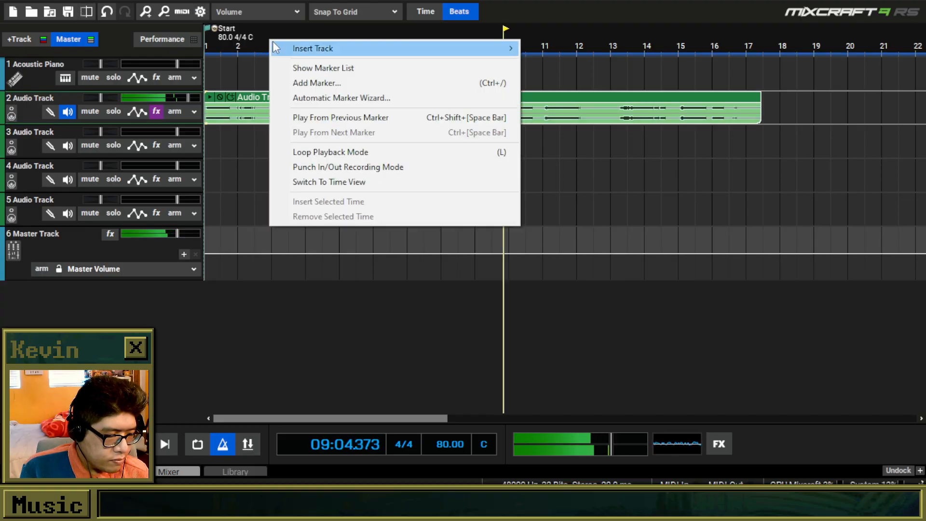
pyautogui.click(309, 83)
pyautogui.click(492, 363)
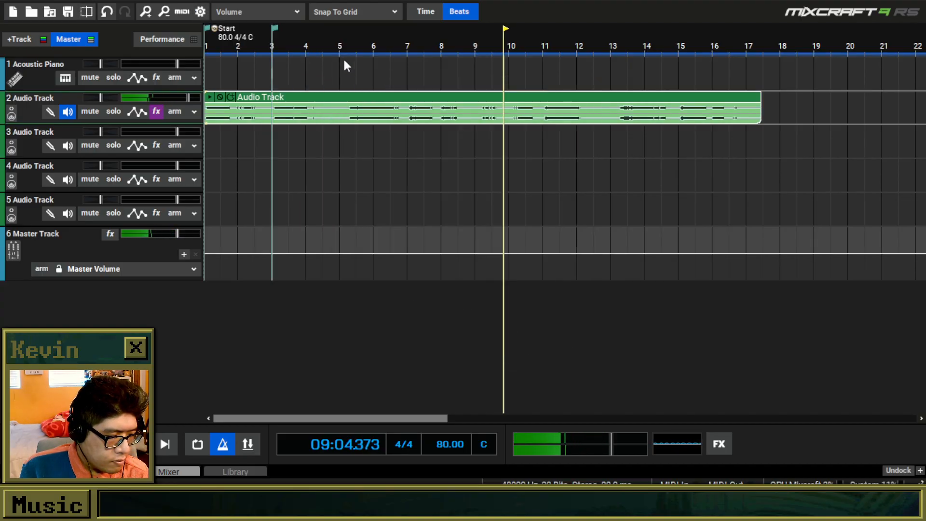
pyautogui.rightClick(341, 42)
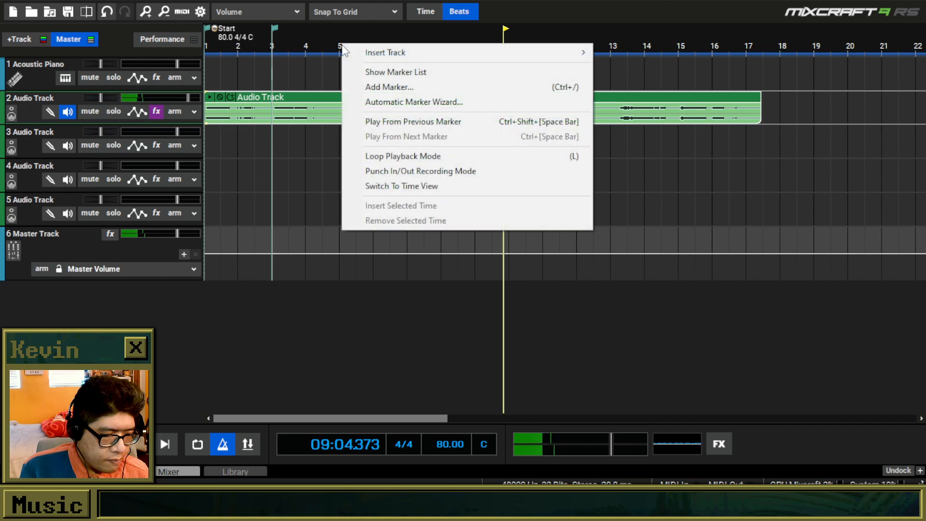
pyautogui.click(384, 89)
pyautogui.click(489, 363)
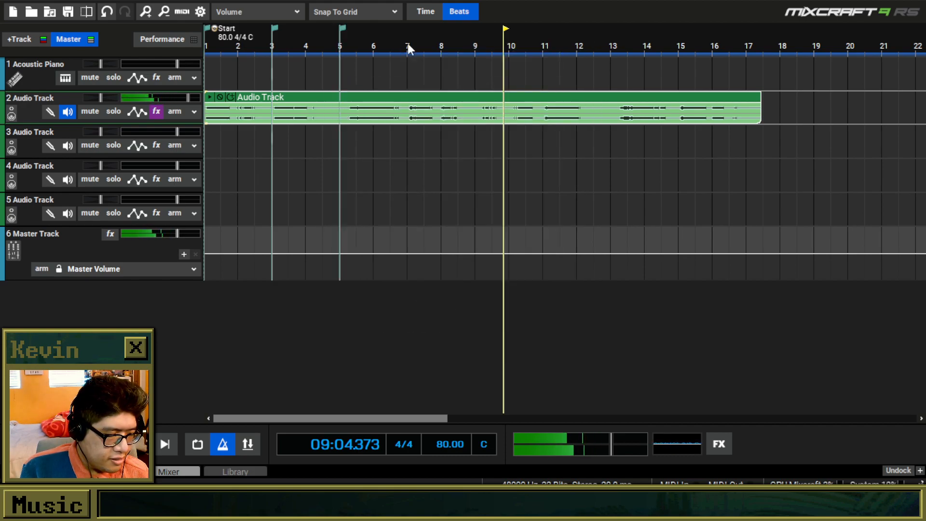
pyautogui.rightClick(407, 47)
pyautogui.click(451, 83)
pyautogui.click(489, 363)
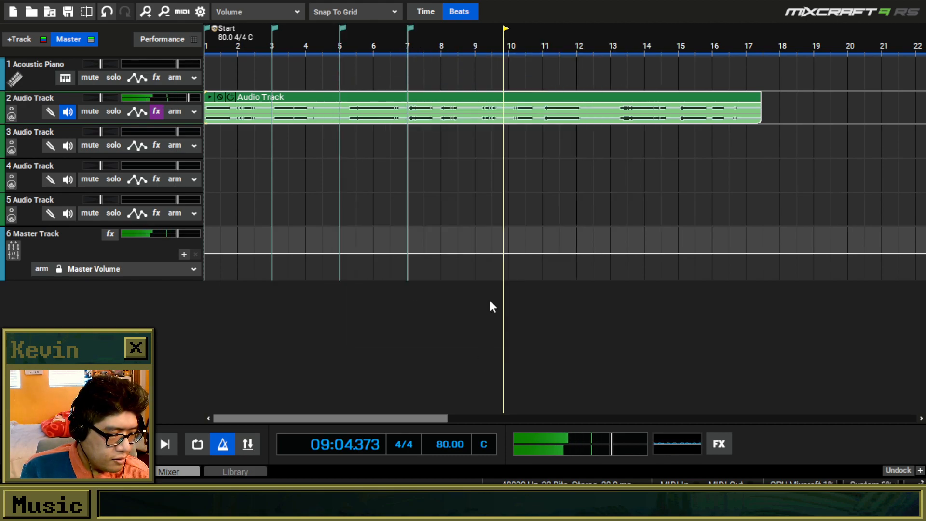
pyautogui.rightClick(478, 41)
pyautogui.click(520, 83)
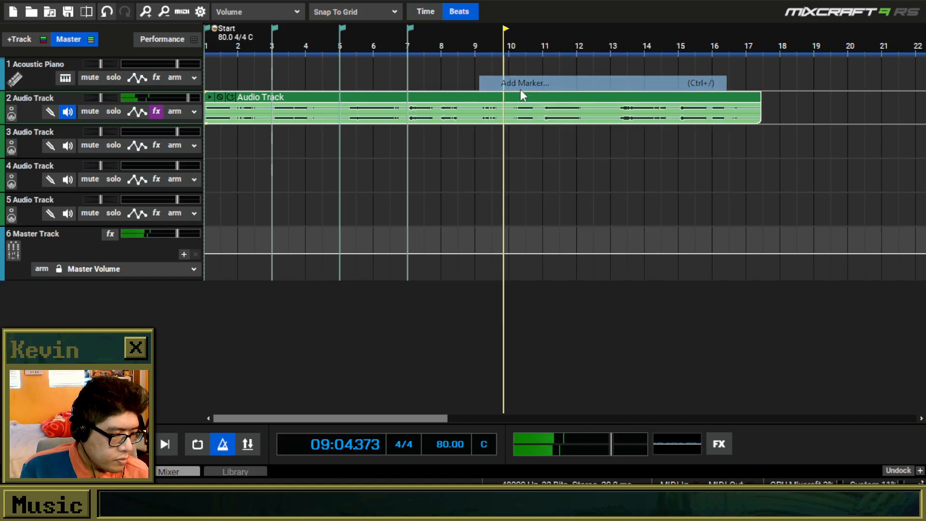
pyautogui.click(482, 363)
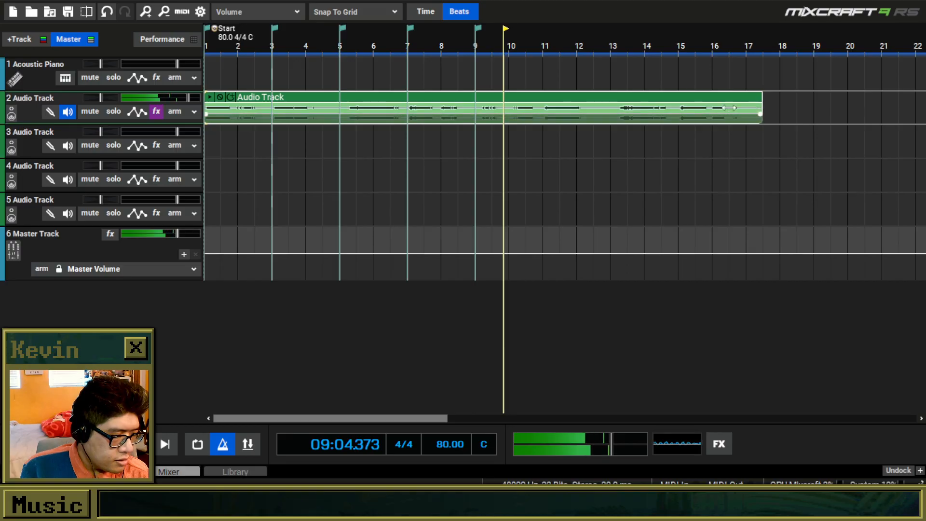
# Shorten the track 2 clip to end at bar 9 and park it muted on track 3.
pyautogui.moveTo(761, 109); pyautogui.dragTo(493, 108)
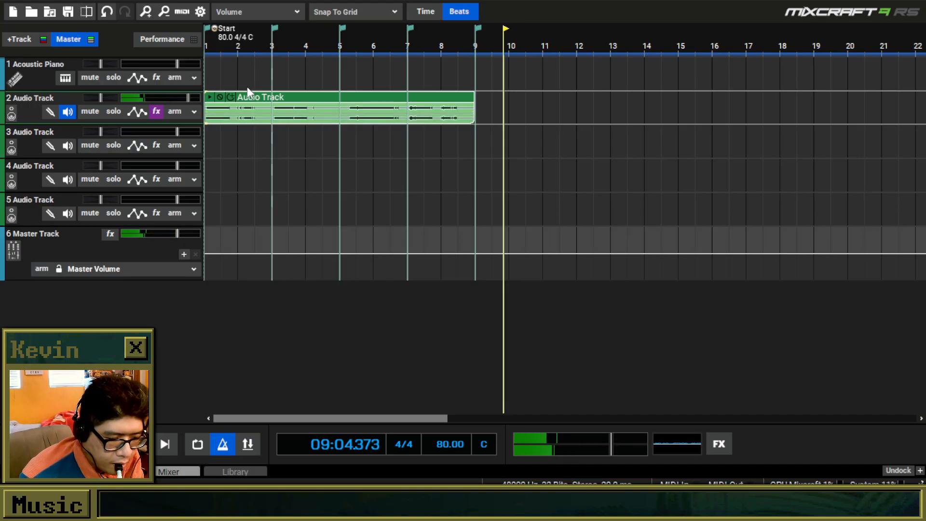
pyautogui.click(219, 99)
pyautogui.moveTo(269, 118); pyautogui.dragTo(268, 152)
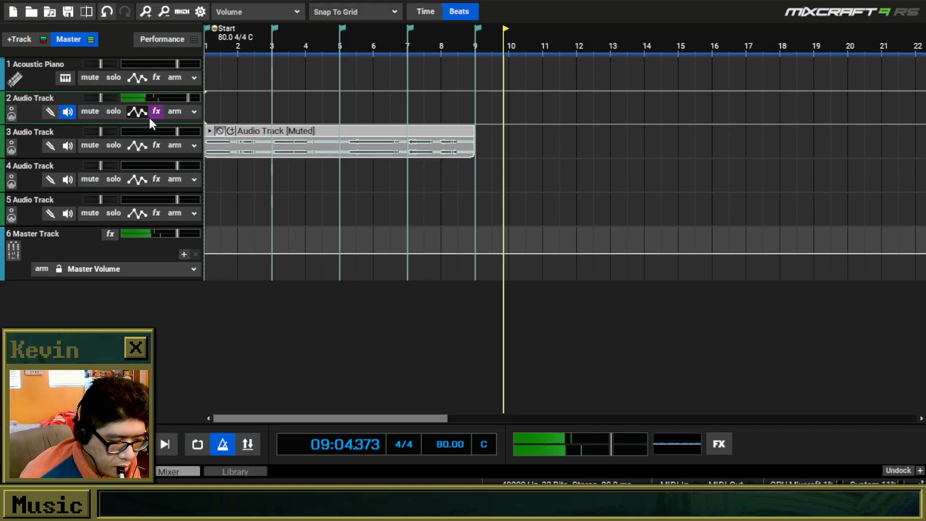
# Arm track 2 and record a new microphone take from the project start to just past bar 11.
pyautogui.click(174, 112)
pyautogui.press('Home')
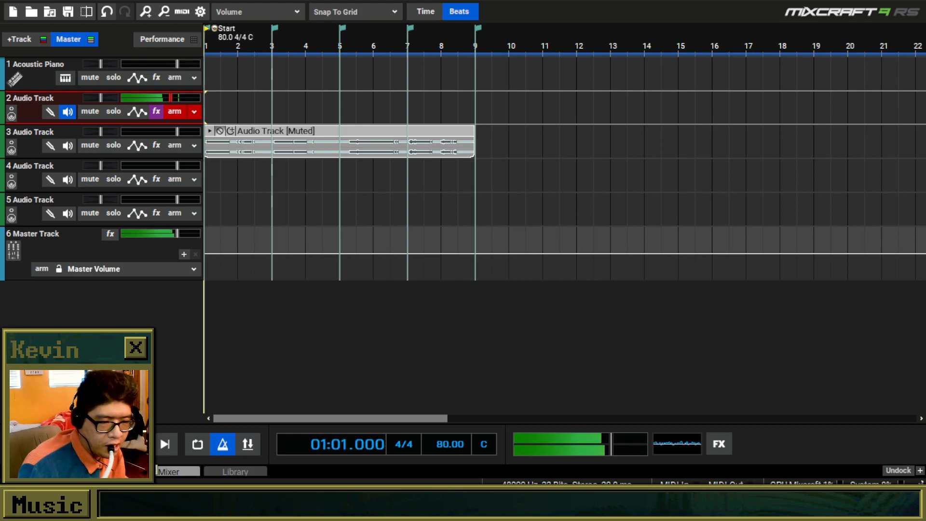
pyautogui.press('r')
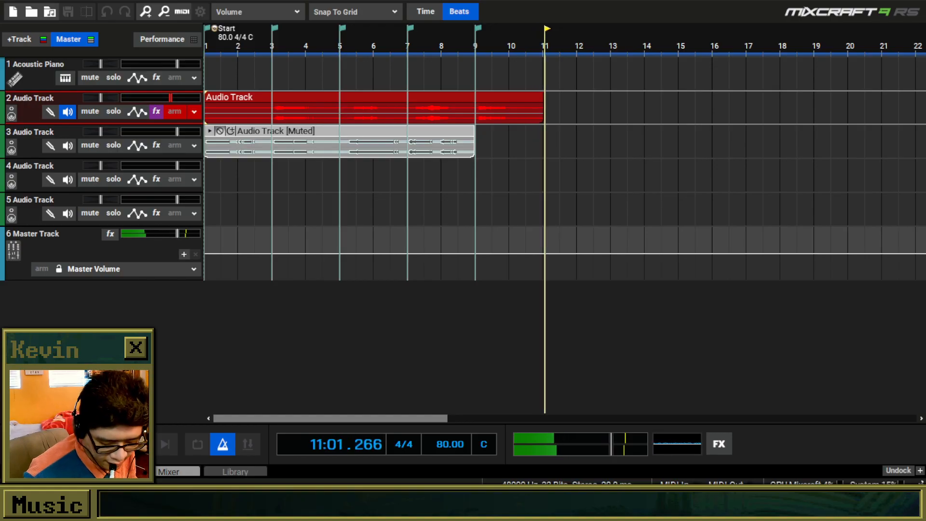
pyautogui.press('space')
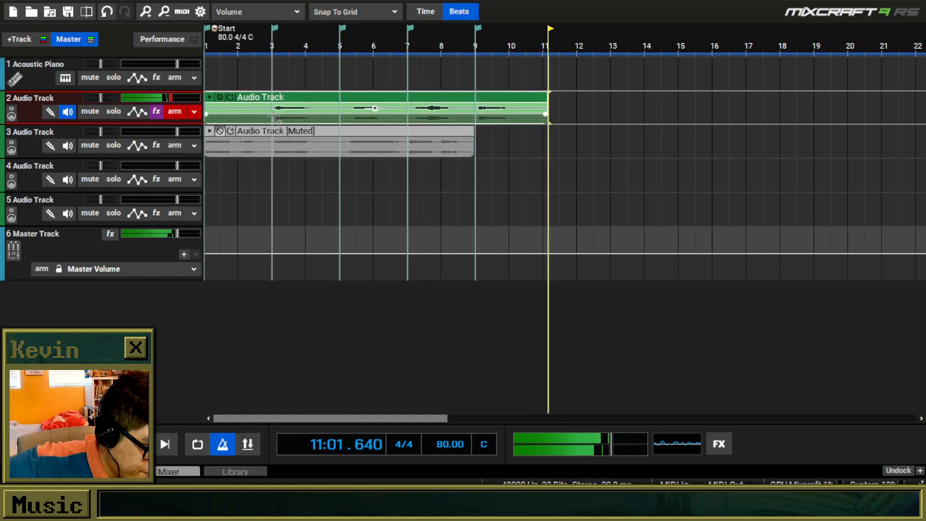
# Delete the first two bars of the new track 2 take and move the remaining clip to the project start.
pyautogui.moveTo(269, 106); pyautogui.dragTo(183, 97)
pyautogui.press('Delete')
pyautogui.moveTo(332, 97); pyautogui.dragTo(257, 99)
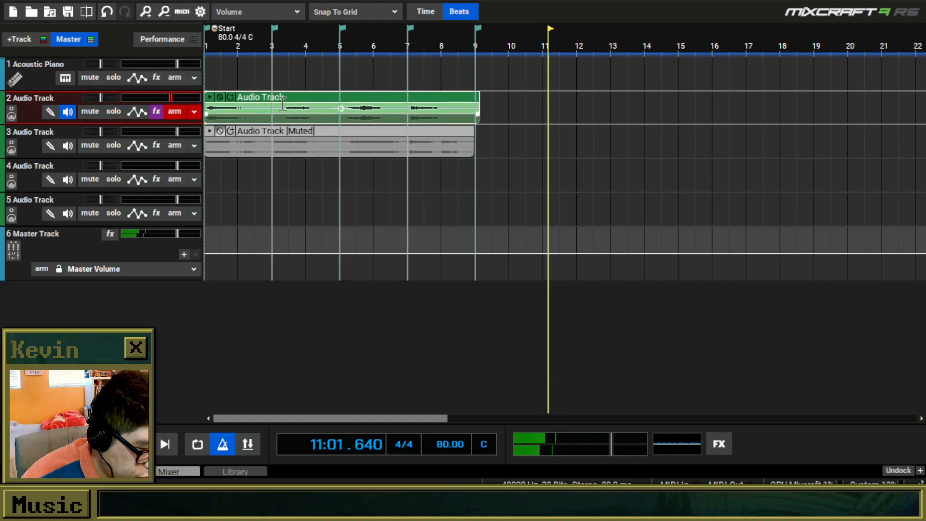
# With snapping off, split the track 2 clip just before bar 3 and nudge the second part slightly earlier.
pyautogui.click(328, 12)
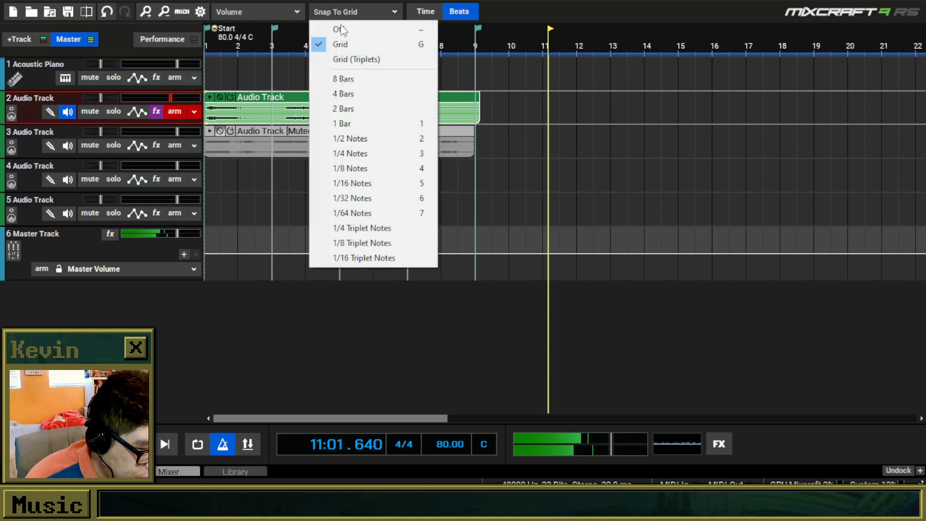
pyautogui.click(340, 29)
pyautogui.scroll(1, 327, 101)
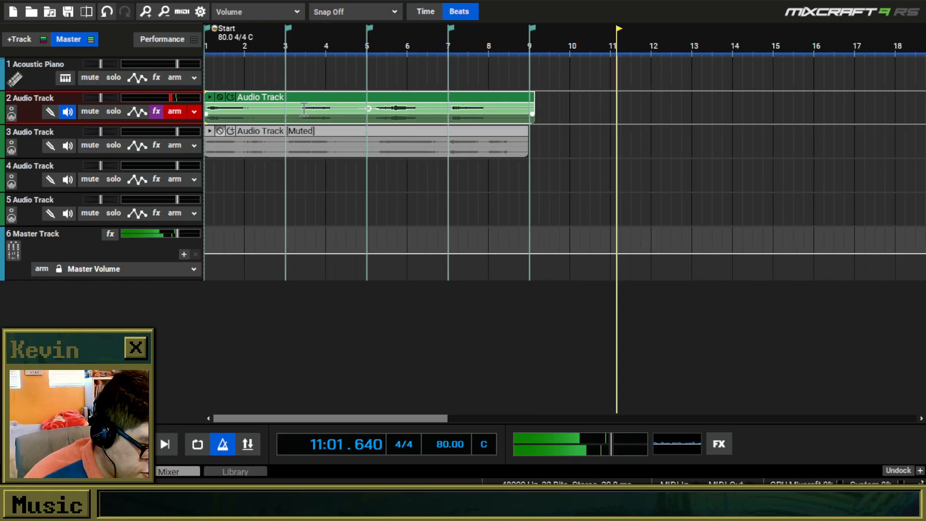
pyautogui.click(282, 106)
pyautogui.moveTo(349, 97); pyautogui.dragTo(340, 97)
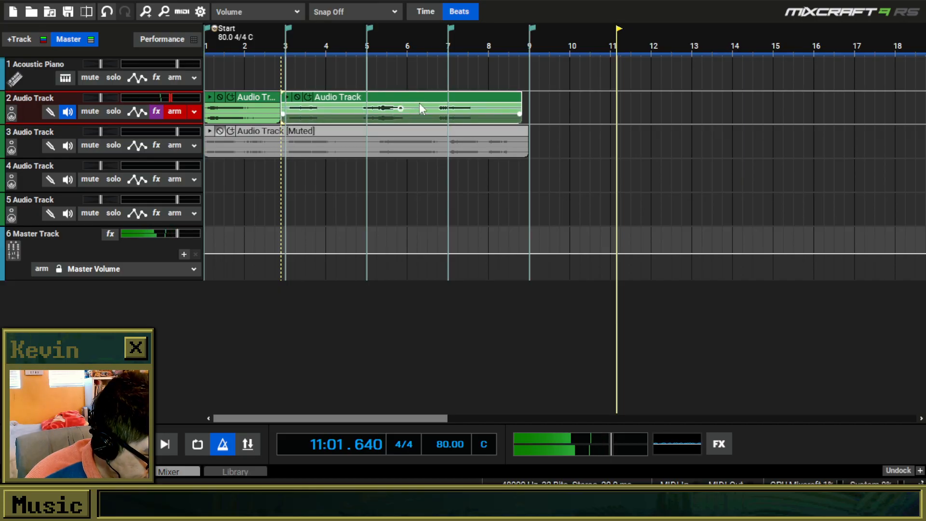
# Split the second part between bars 6 and 7, align the last piece to bar 7, and extend the middle clip's edges into crossfades.
pyautogui.rightClick(419, 107)
pyautogui.click(455, 282)
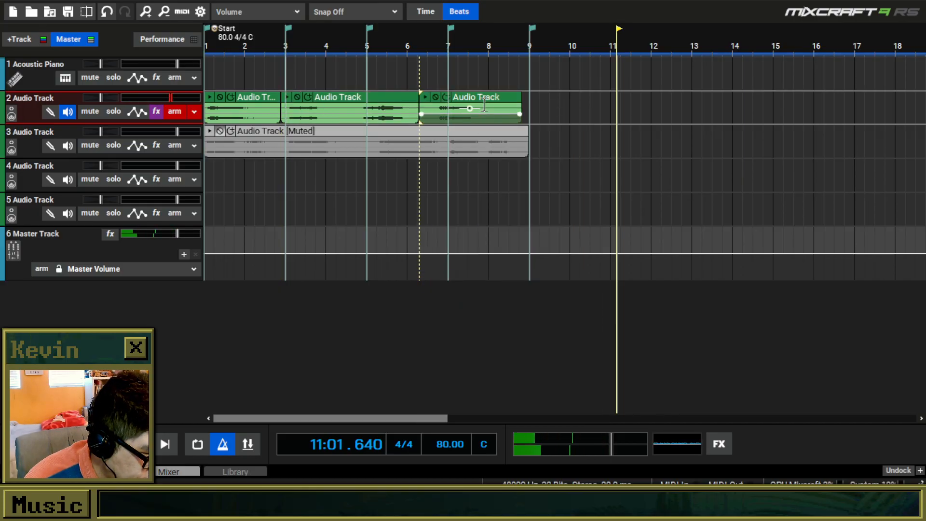
pyautogui.moveTo(489, 103); pyautogui.dragTo(498, 102)
pyautogui.moveTo(418, 100); pyautogui.dragTo(431, 103)
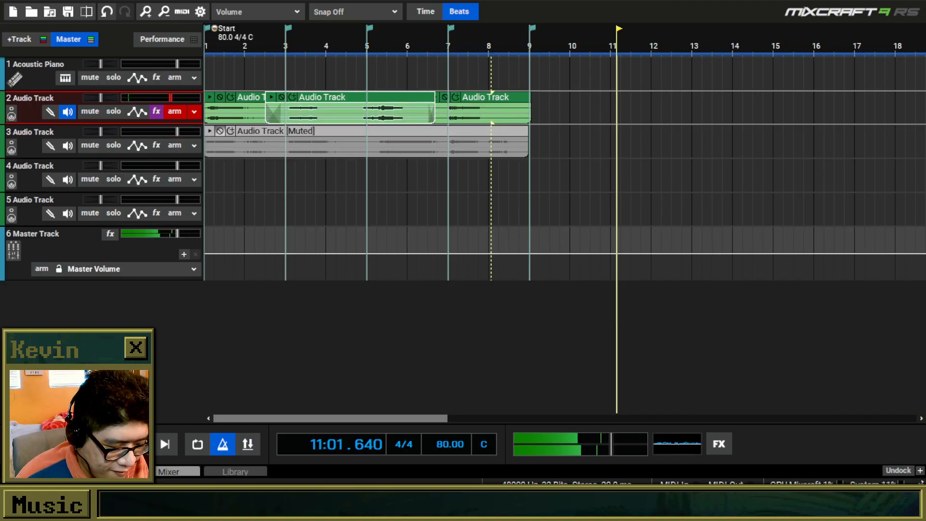
# Play the edited take on track 2 from the start, then duplicate the track with its clips and effects.
pyautogui.press('space')
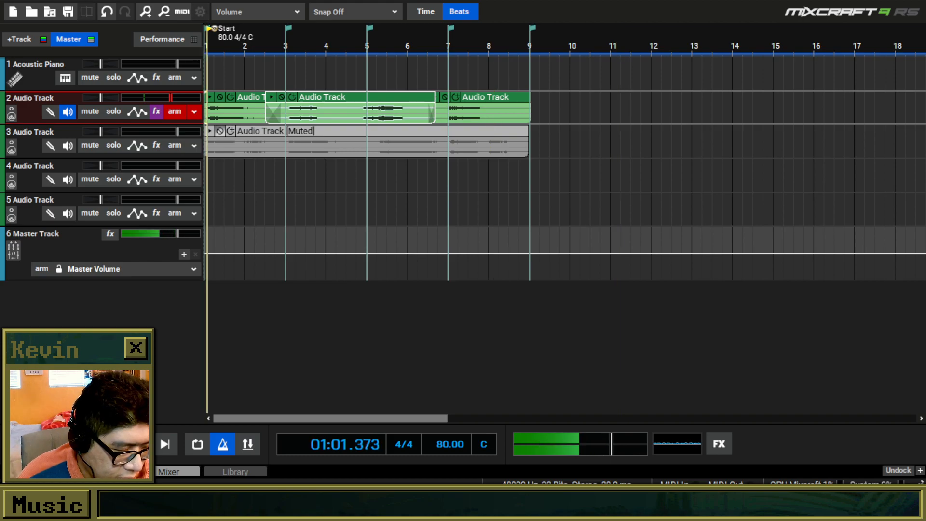
pyautogui.click(174, 112)
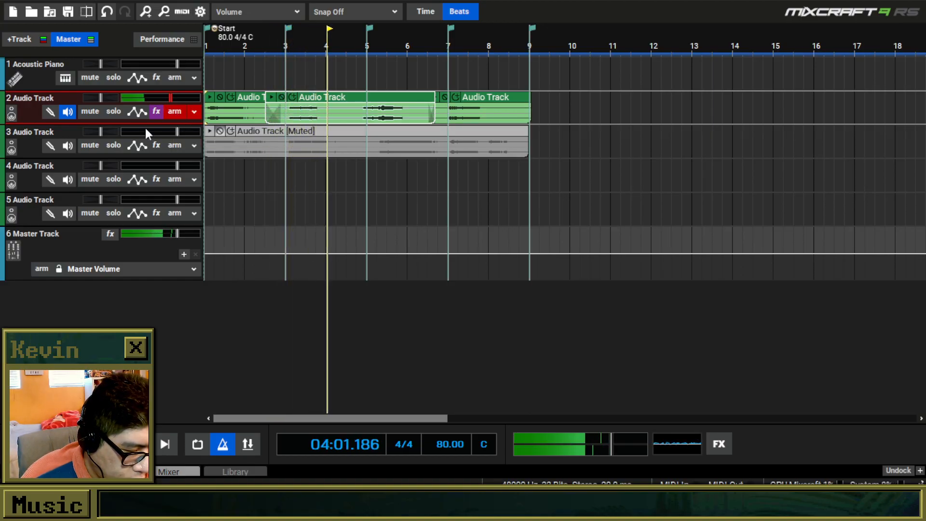
pyautogui.rightClick(26, 113)
pyautogui.click(203, 374)
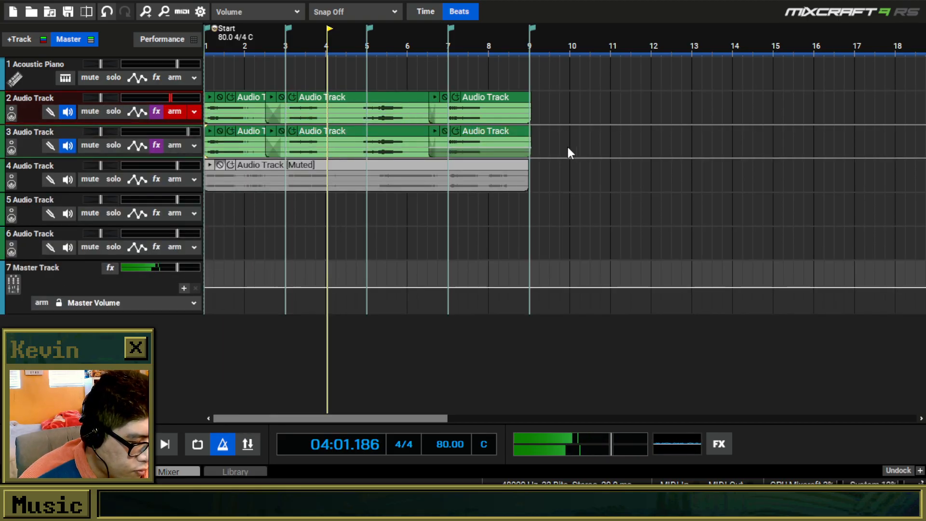
# Delete the duplicated clips on track 3, turn off its input monitoring, and move the muted clip from track 4 onto it.
pyautogui.moveTo(566, 153); pyautogui.dragTo(476, 127)
pyautogui.press('Delete')
pyautogui.click(73, 144)
pyautogui.moveTo(289, 164); pyautogui.dragTo(291, 131)
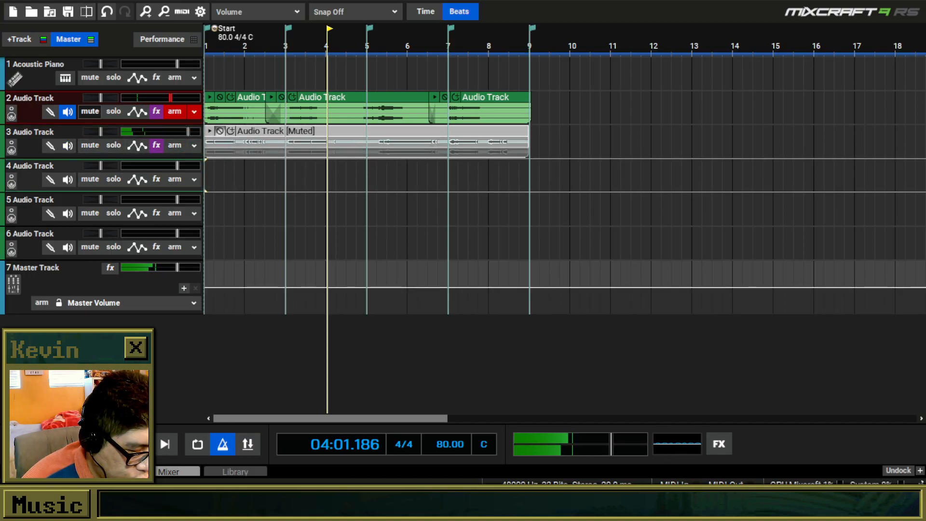
# Duplicate track 3 and replace the upper copy's muted clip with the edited clips from track 2.
pyautogui.rightClick(35, 147)
pyautogui.click(231, 416)
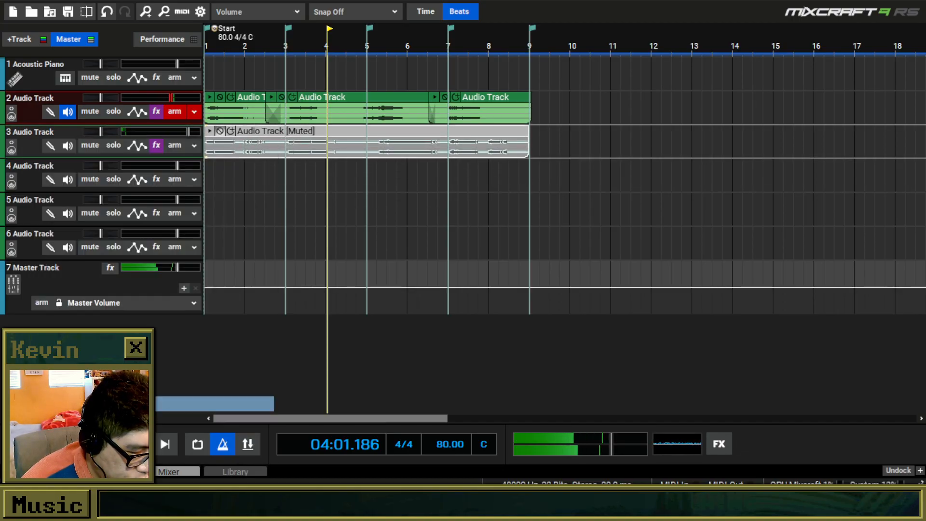
pyautogui.click(518, 136)
pyautogui.press('Delete')
pyautogui.moveTo(556, 106); pyautogui.dragTo(242, 97)
pyautogui.moveTo(299, 97); pyautogui.dragTo(301, 127)
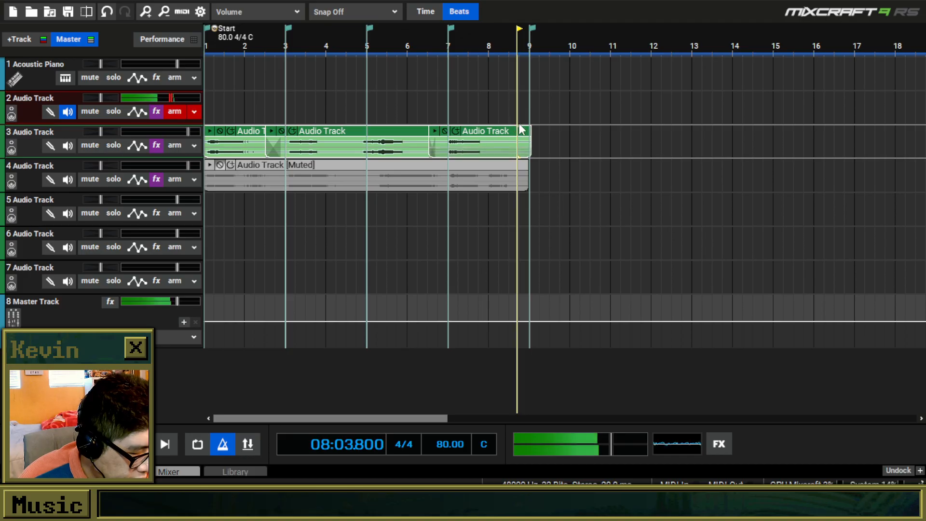
# Set snapping to Snap To Grid and turn on looping from the project start to bar 9.
pyautogui.click(322, 10)
pyautogui.click(331, 44)
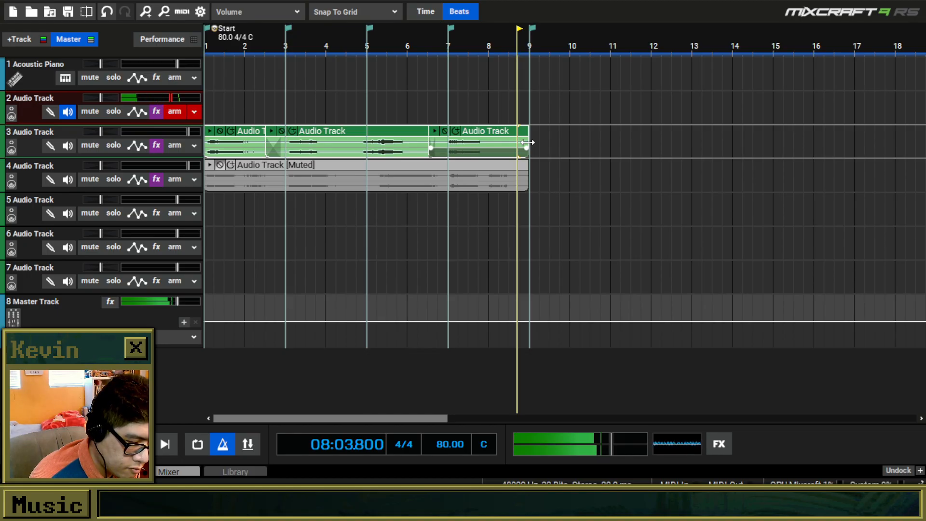
pyautogui.click(246, 135)
pyautogui.click(198, 444)
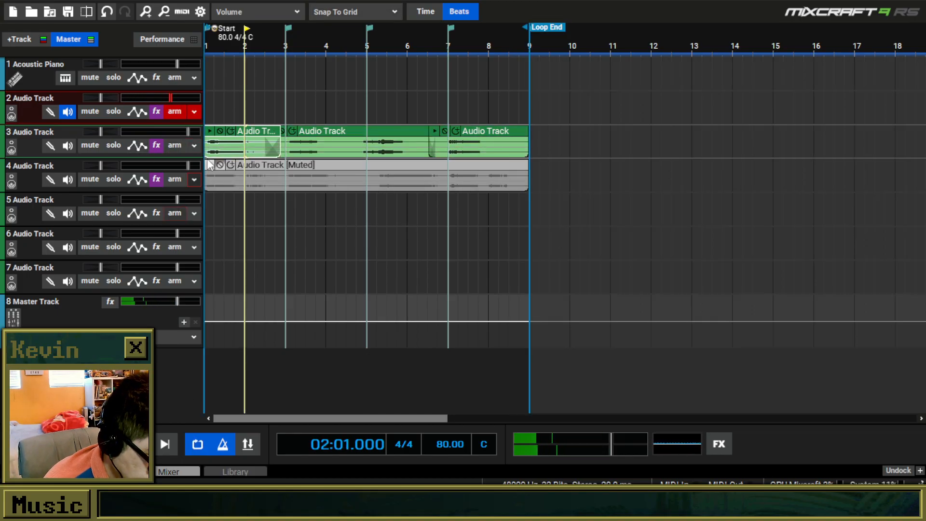
pyautogui.click(267, 133)
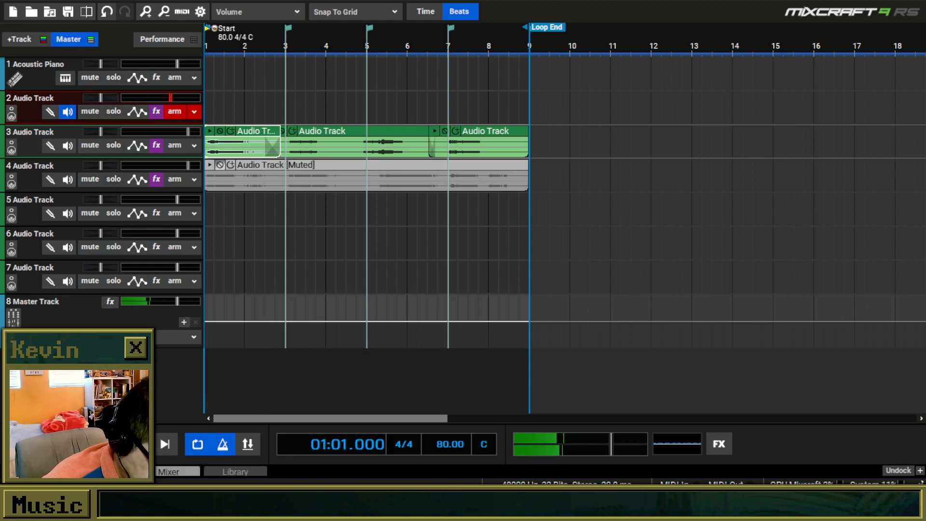
# Record two short takes on track 2 from the start and delete both.
pyautogui.press('r')
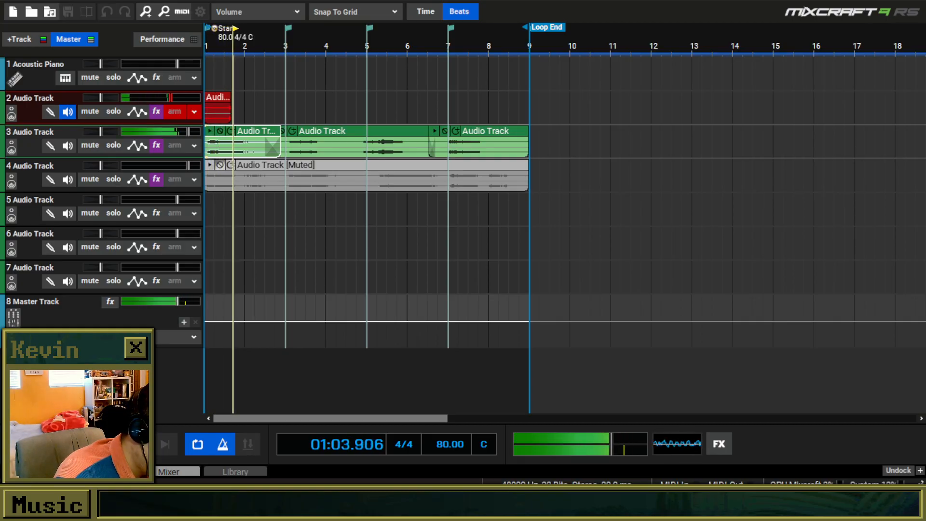
pyautogui.press('space')
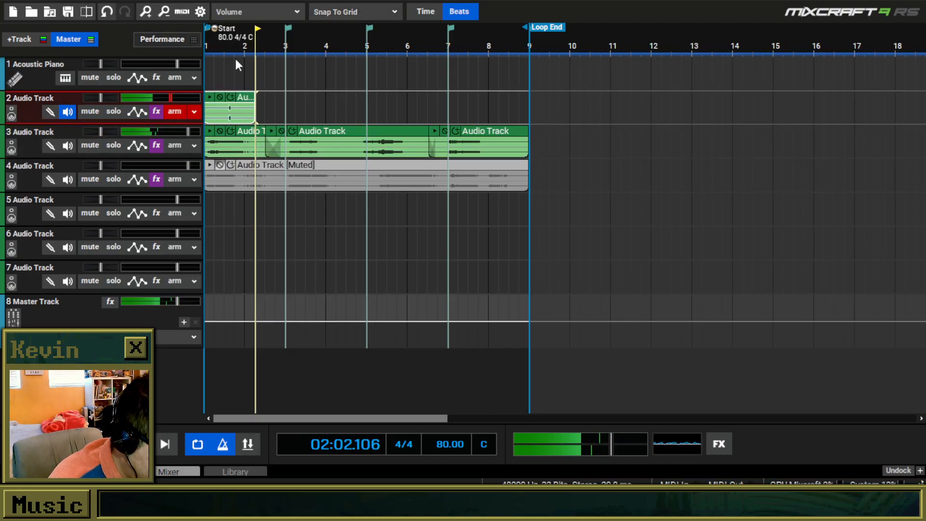
pyautogui.click(250, 107)
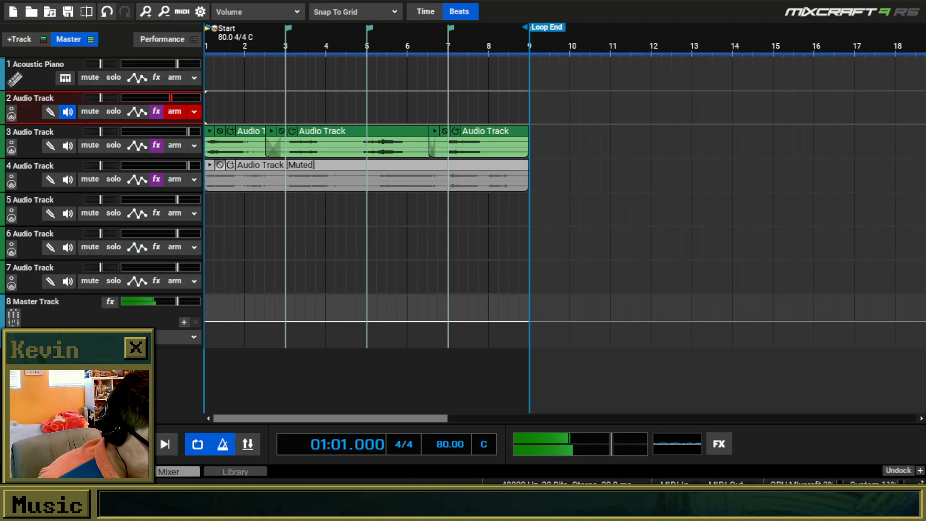
pyautogui.press('r')
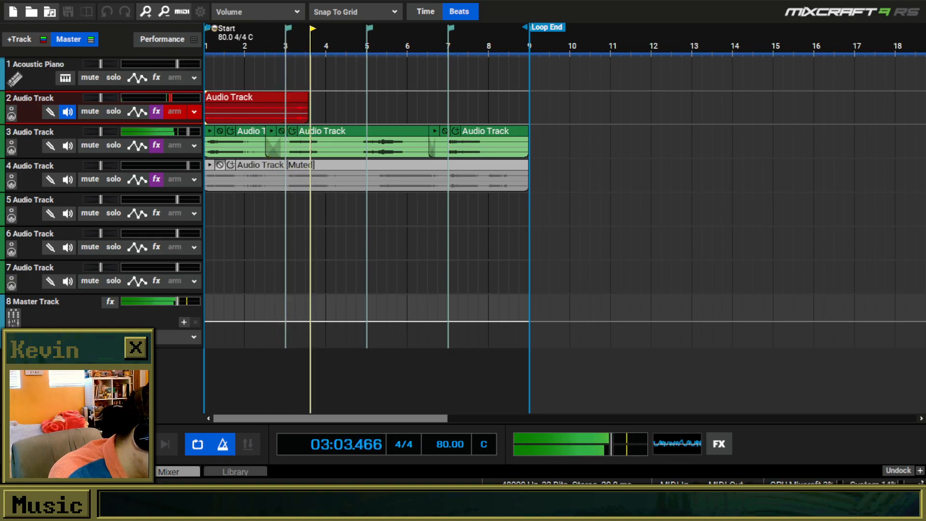
pyautogui.press('space')
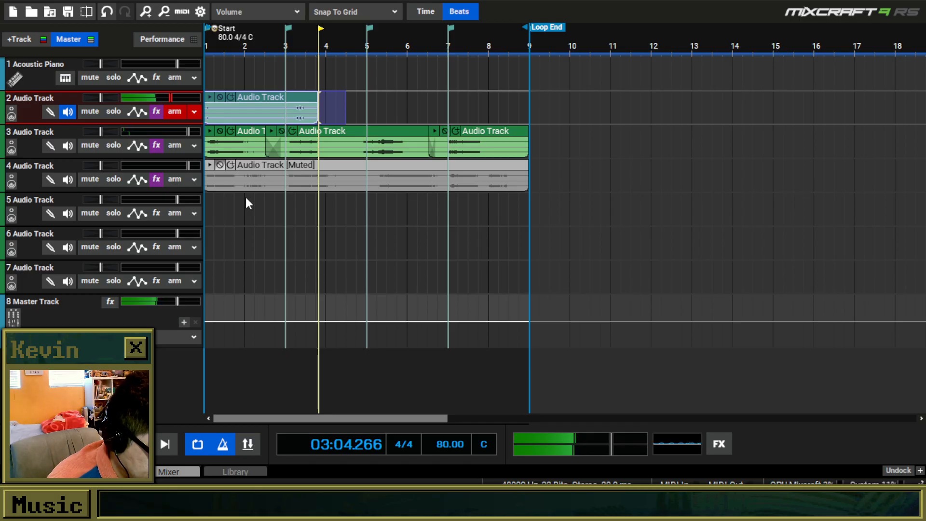
pyautogui.press('Delete')
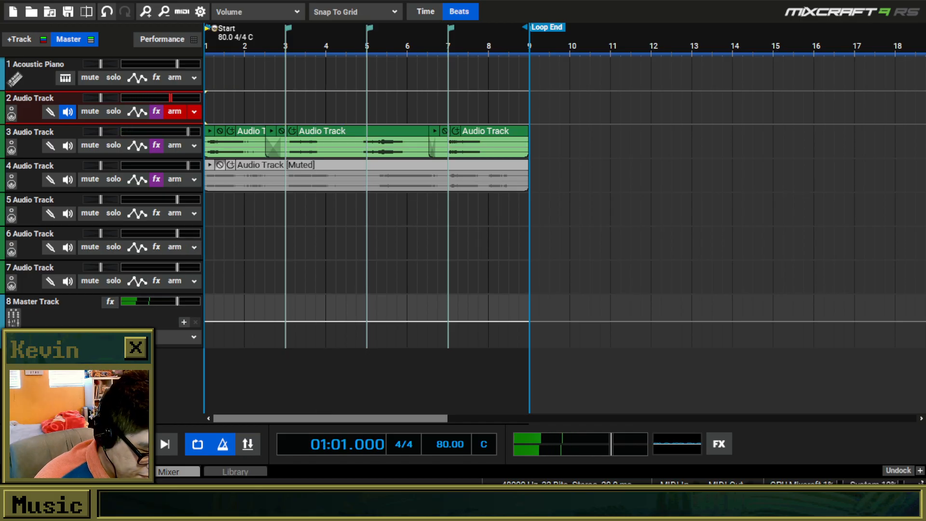
# Record a take on track 2 across the looped bars and keep only the full eight-bar clip, unmuted.
pyautogui.press('space')
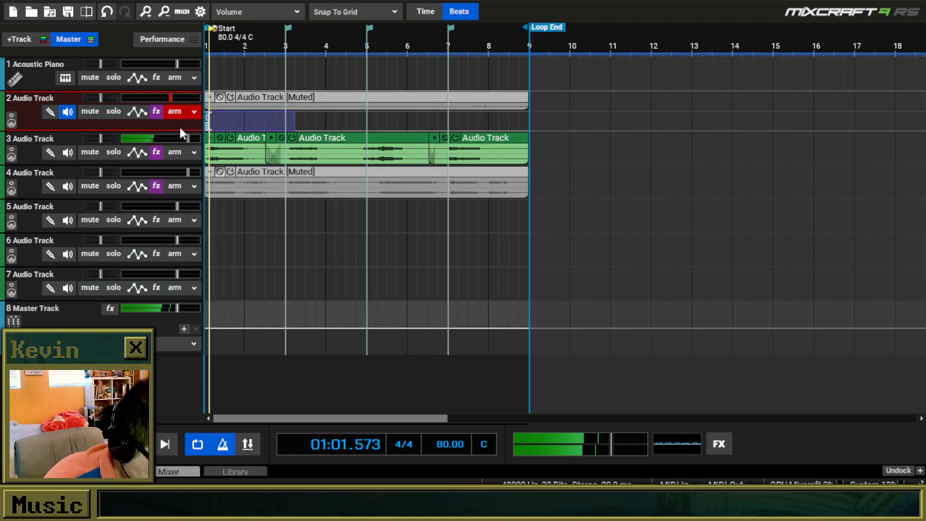
pyautogui.click(266, 101)
pyautogui.press('Delete')
pyautogui.hotkey('ctrl', 'z')
pyautogui.hotkey('ctrl', 'z')
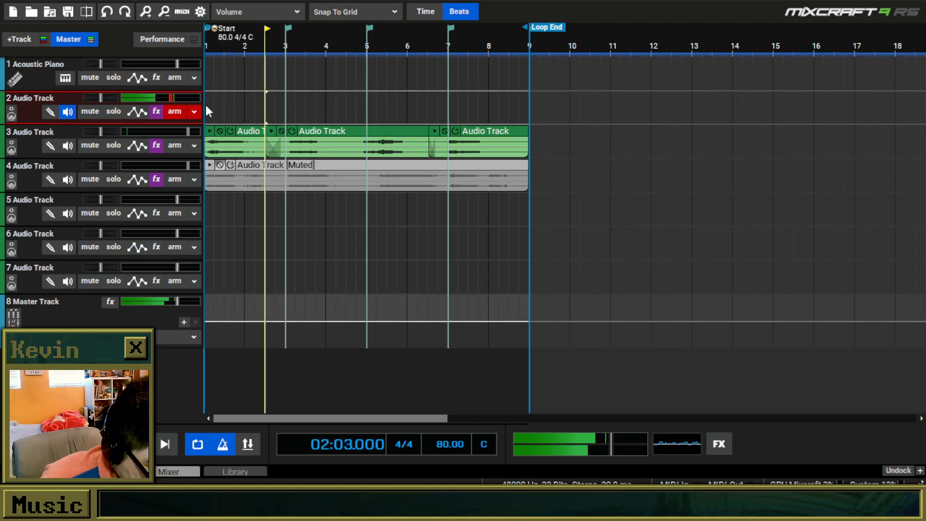
pyautogui.hotkey('ctrl', 'v')
pyautogui.click(220, 99)
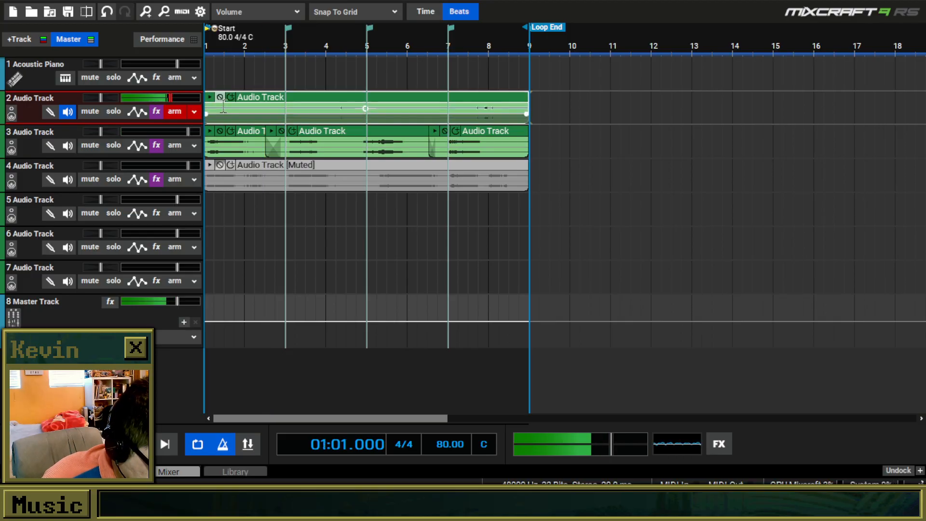
# Trim the beginning of track 3's first clip and move the clip back to the project start.
pyautogui.scroll(1, 239, 165)
pyautogui.scroll(1, 239, 164)
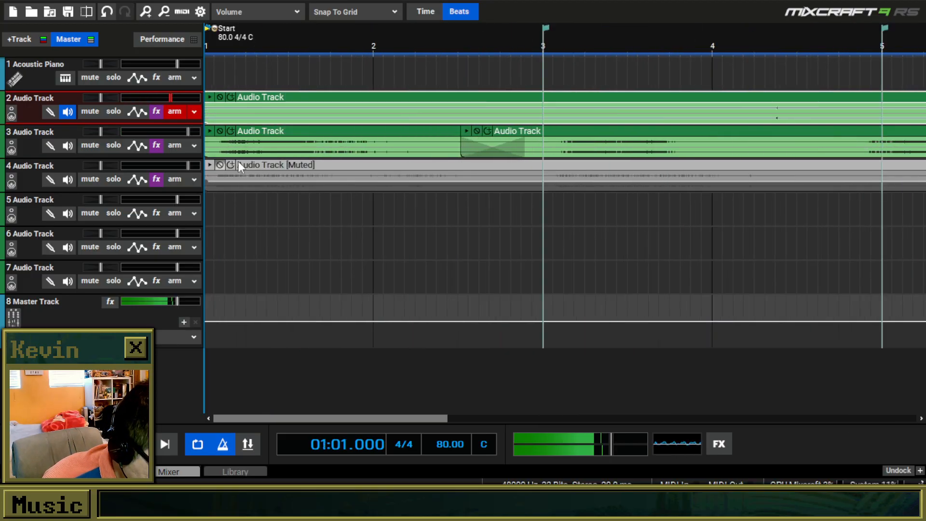
pyautogui.click(222, 138)
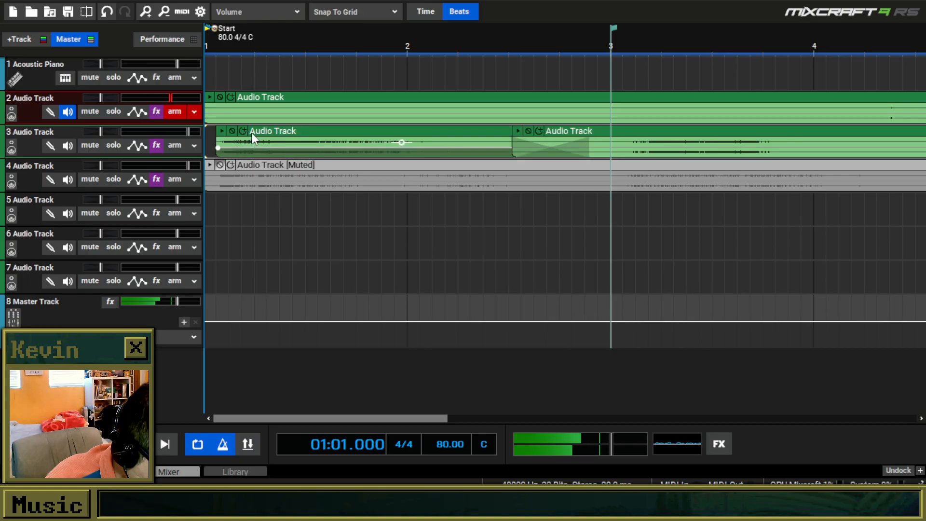
pyautogui.scroll(1, 241, 147)
pyautogui.scroll(1, 218, 144)
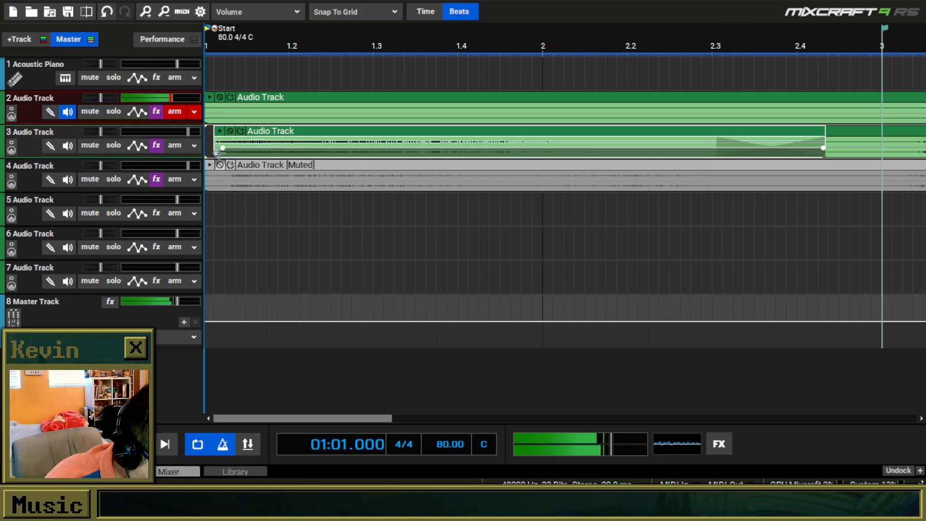
pyautogui.moveTo(252, 140); pyautogui.dragTo(243, 141)
pyautogui.scroll(-2, 284, 160)
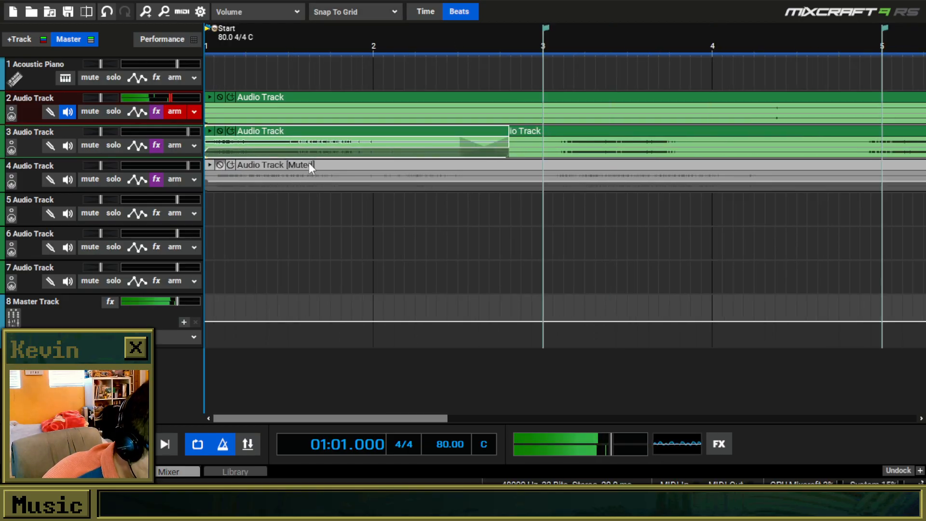
# Play the layered takes from the start and check the effect list of track 3.
pyautogui.press('space')
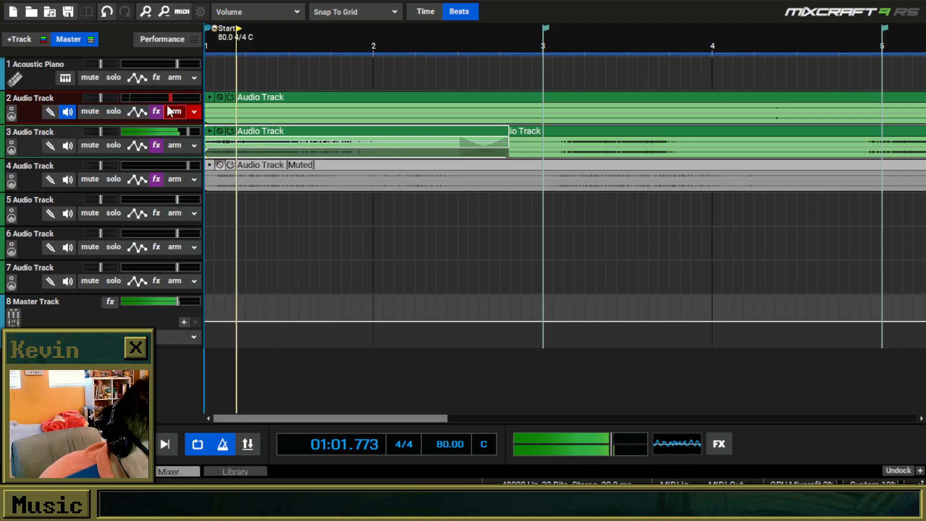
pyautogui.click(154, 145)
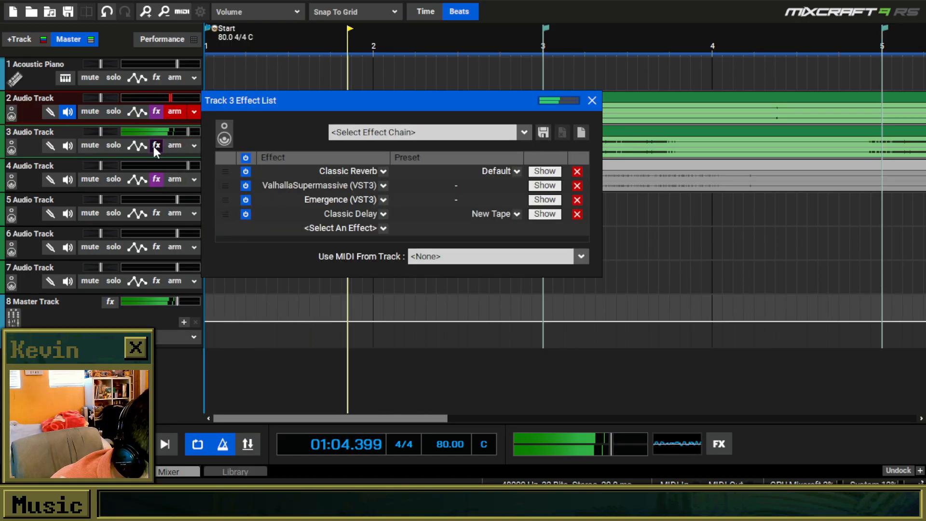
pyautogui.click(592, 100)
pyautogui.scroll(-3, 331, 102)
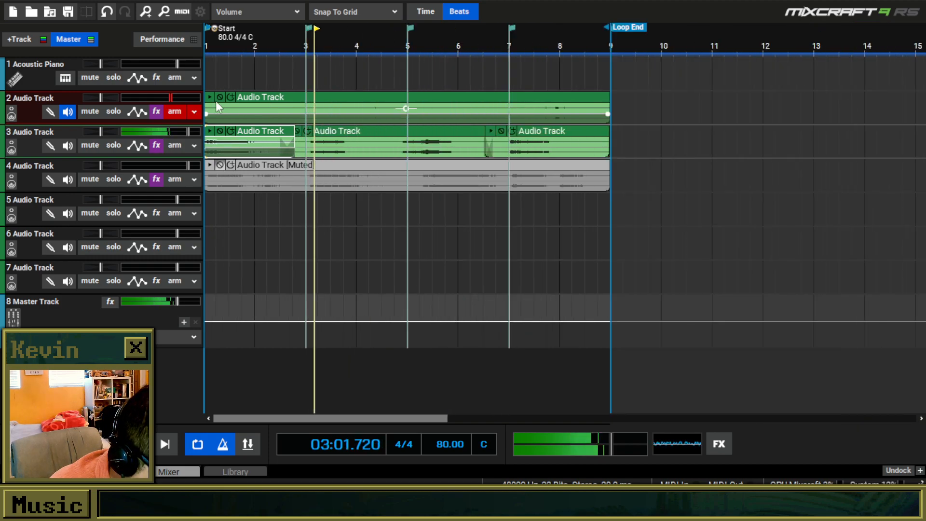
# Disarm track 2 and remove Classic Reverb from its effect list.
pyautogui.click(168, 113)
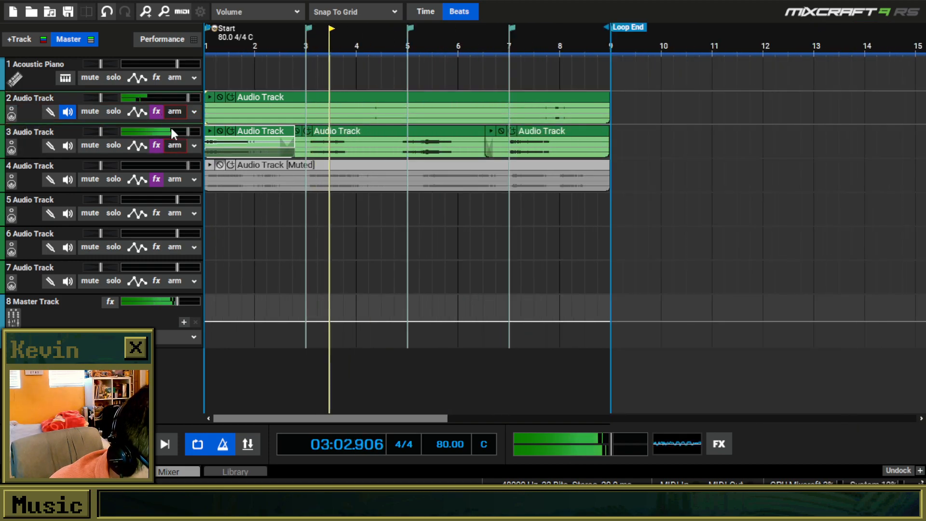
pyautogui.click(157, 112)
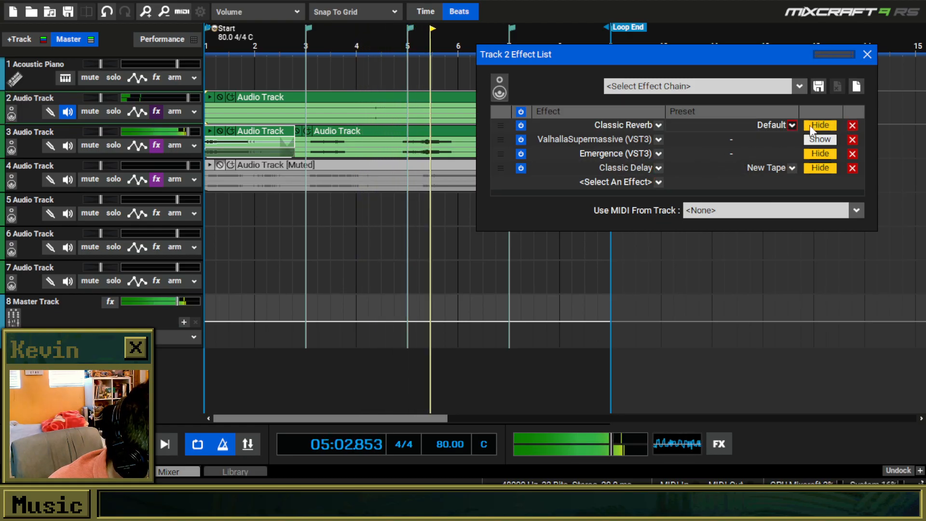
pyautogui.click(853, 125)
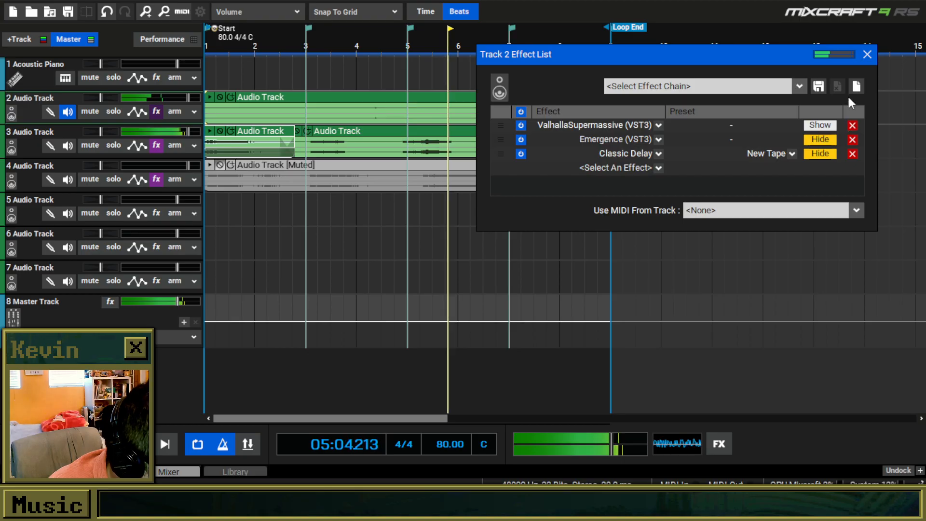
pyautogui.click(869, 55)
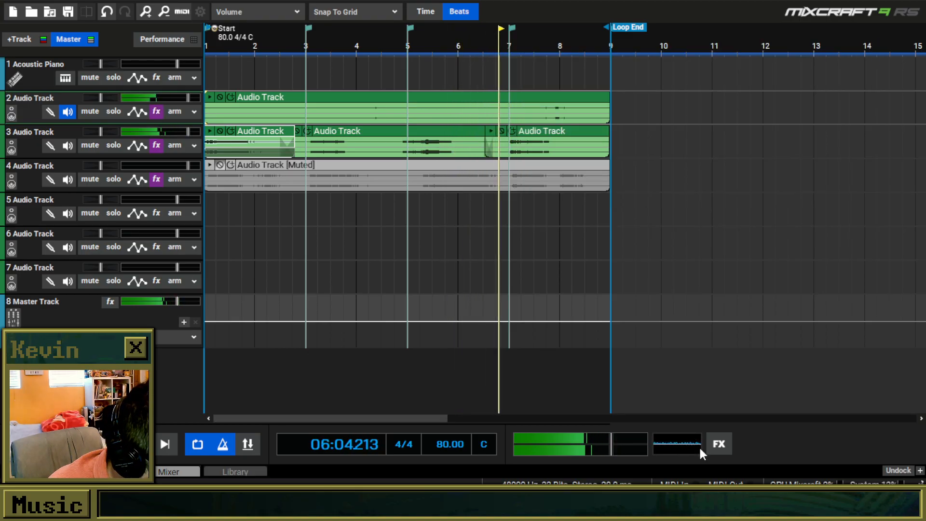
# Browse the effects available for the master track without adding one.
pyautogui.click(713, 445)
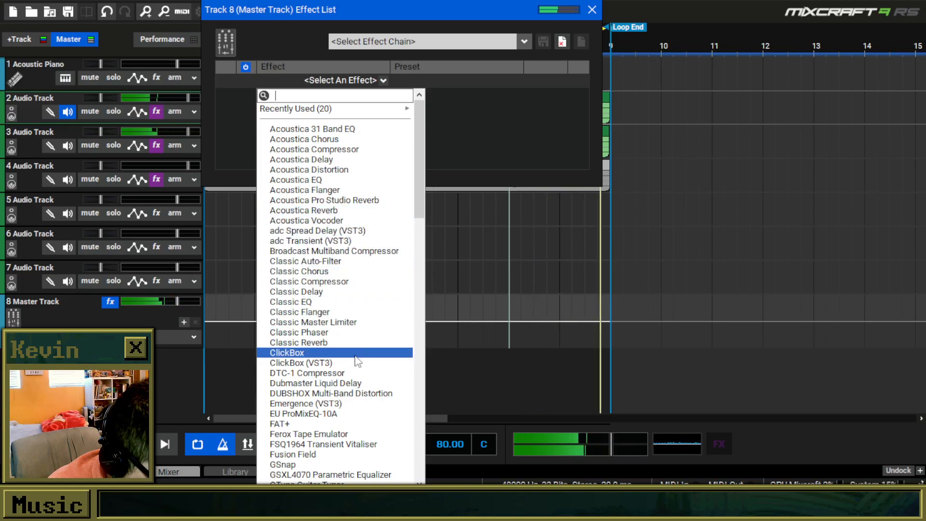
pyautogui.scroll(-3, 357, 349)
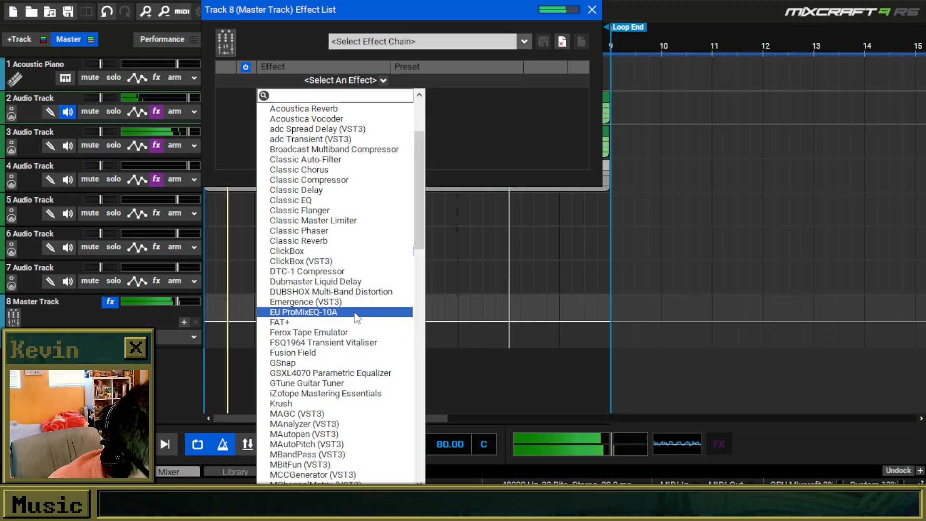
pyautogui.click(593, 13)
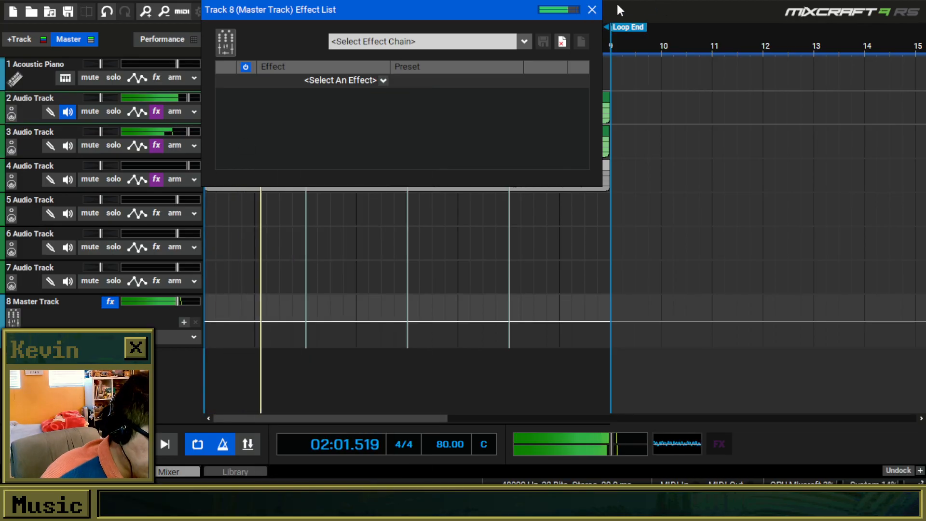
pyautogui.click(593, 9)
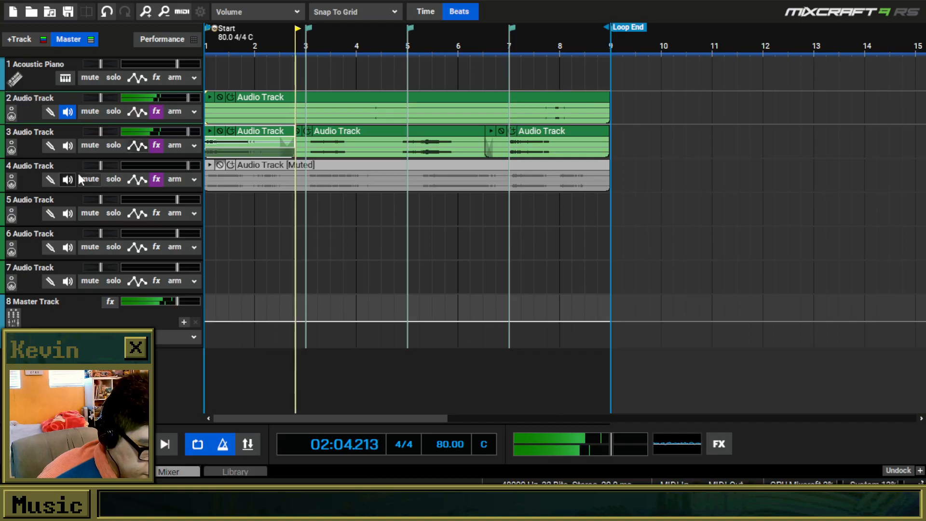
# Move input monitoring from track 2 to track 5 and arm track 5 with the Microphone (Yeti Classic) Stereo input.
pyautogui.click(67, 112)
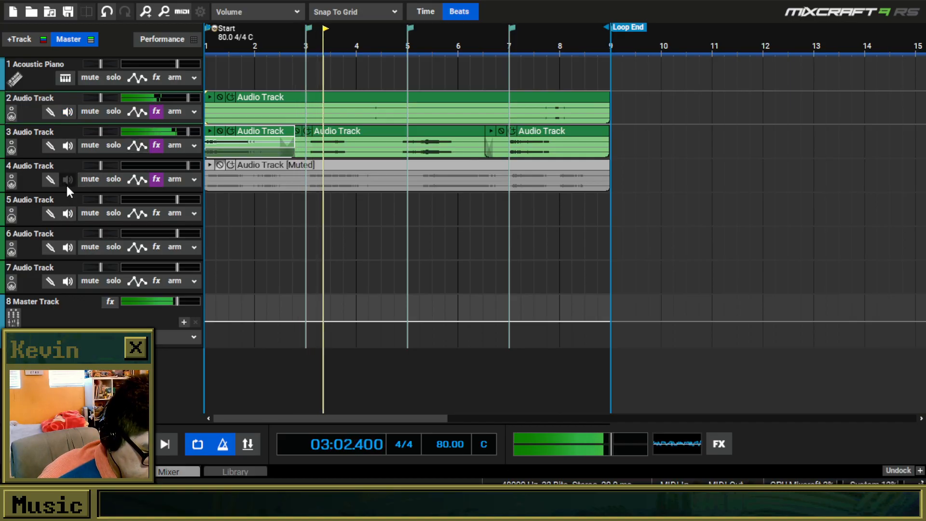
pyautogui.click(67, 213)
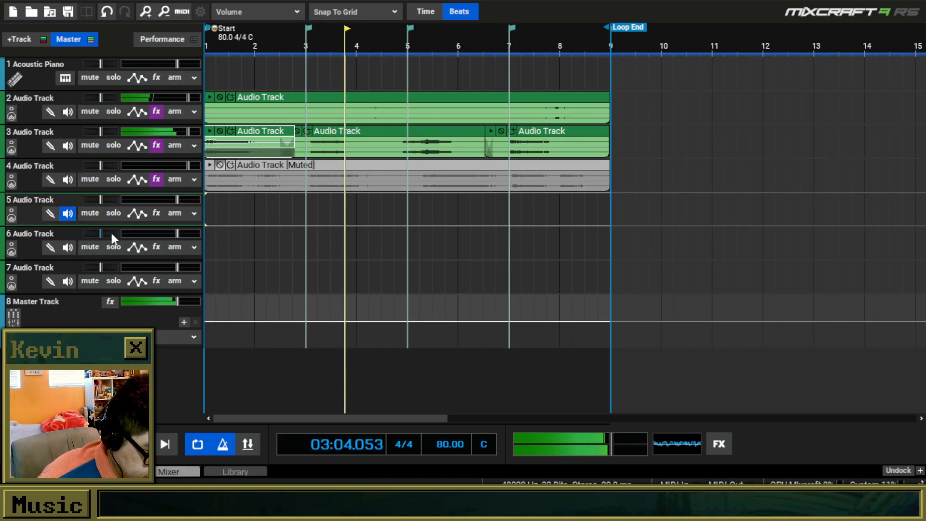
pyautogui.click(193, 214)
pyautogui.moveTo(233, 309)
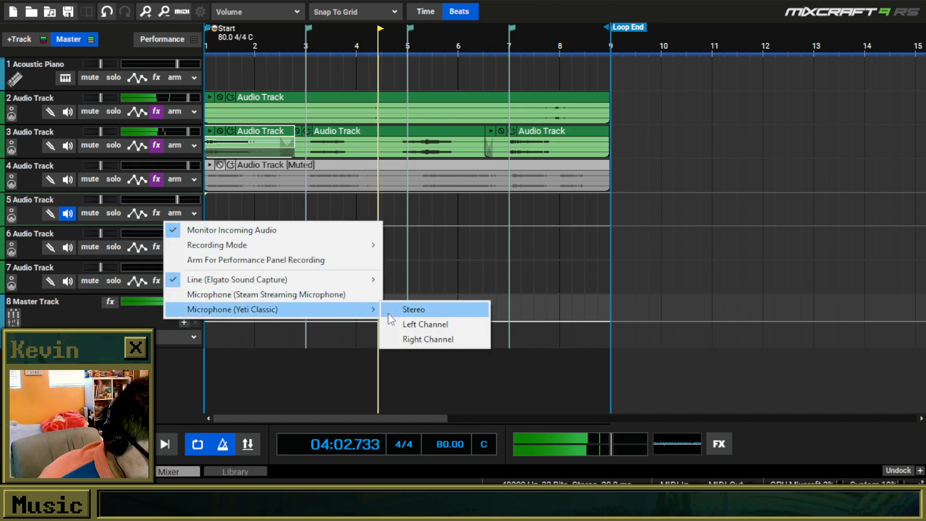
pyautogui.click(405, 309)
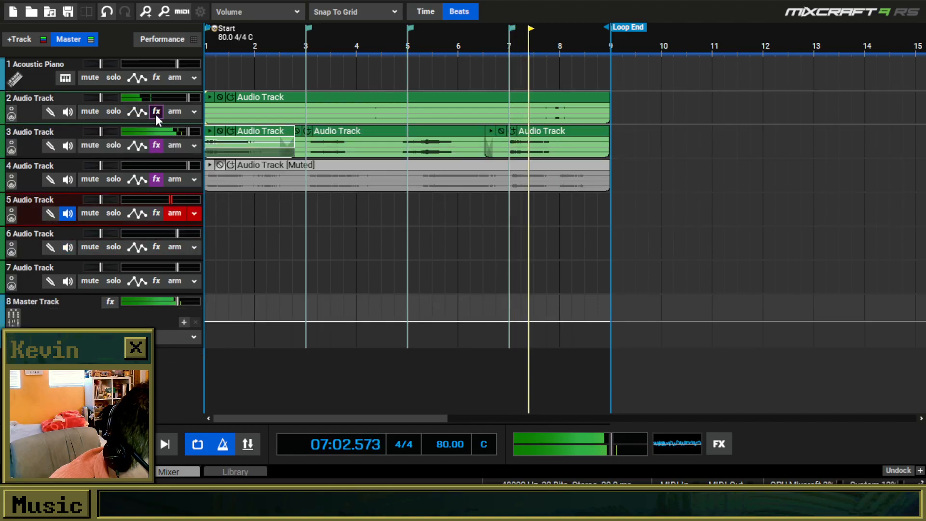
# Check the effect list of track 2 during playback.
pyautogui.click(156, 113)
pyautogui.click(867, 54)
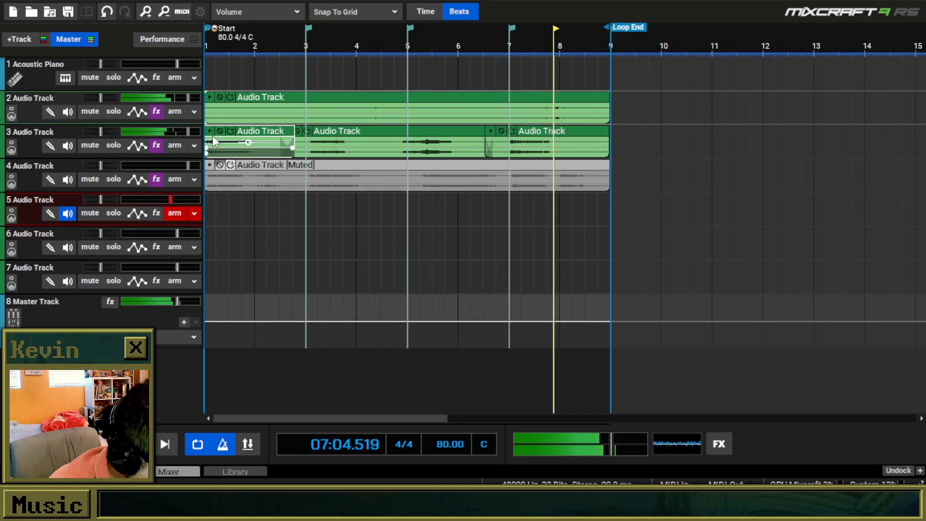
# Add MEqualizer (VST3) as the last effect on track 3.
pyautogui.click(156, 145)
pyautogui.click(383, 228)
pyautogui.scroll(-15, 337, 310)
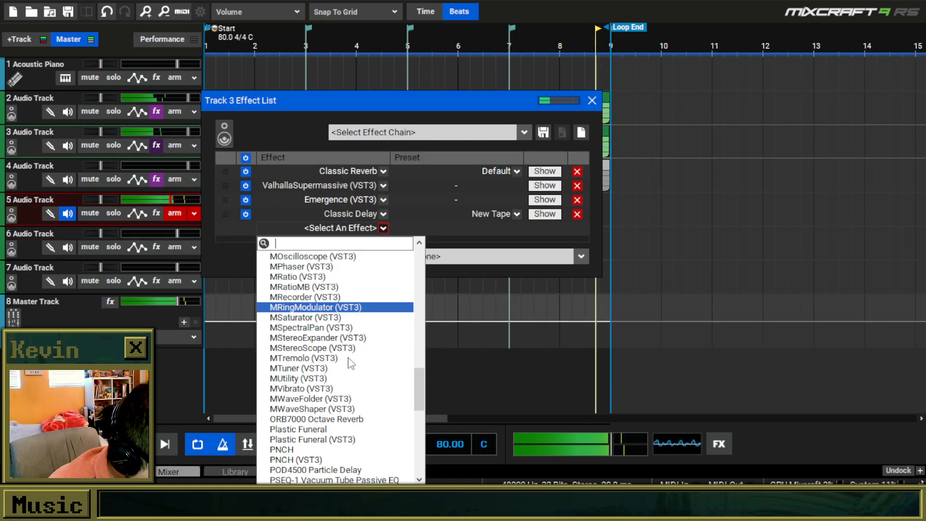
pyautogui.scroll(7, 337, 310)
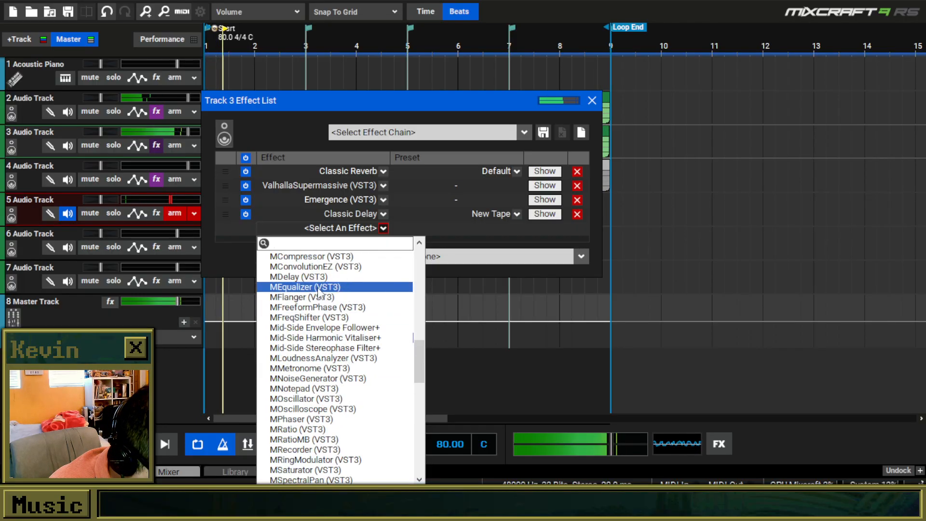
pyautogui.scroll(5, 351, 290)
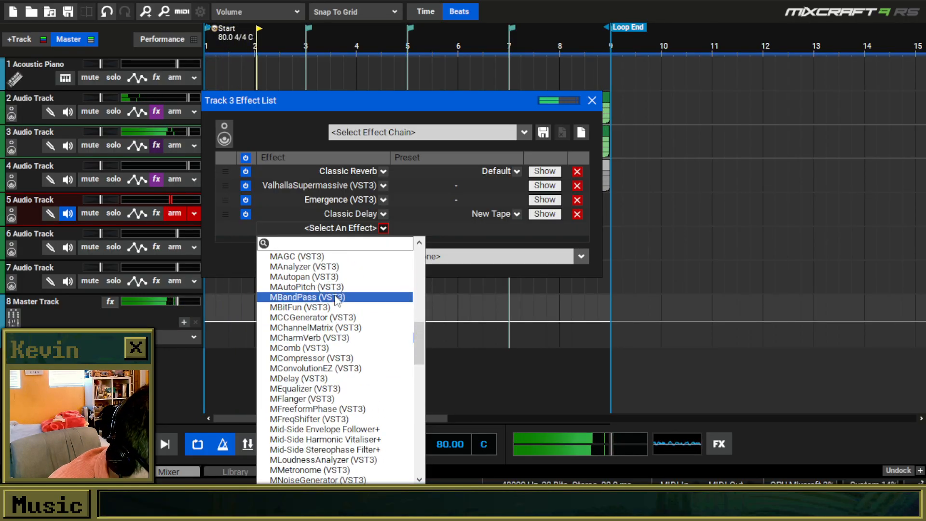
pyautogui.scroll(-2, 341, 434)
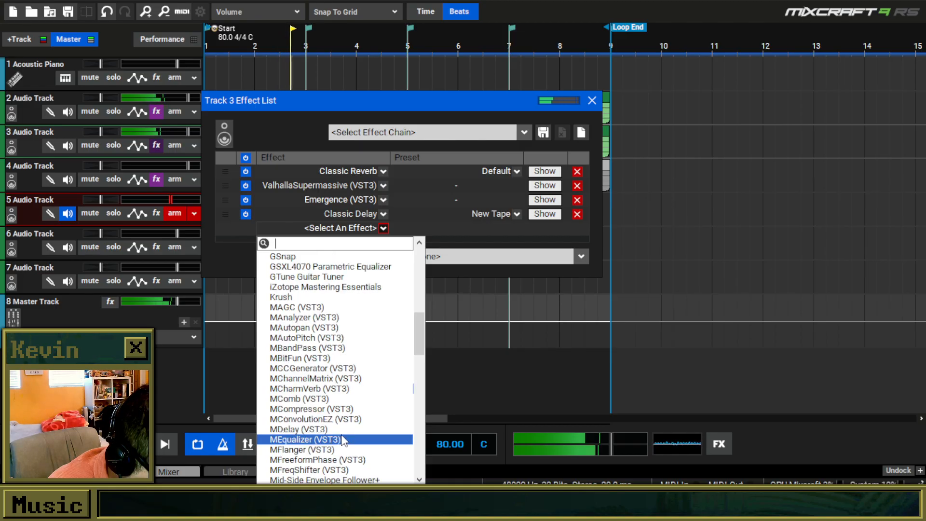
pyautogui.click(341, 439)
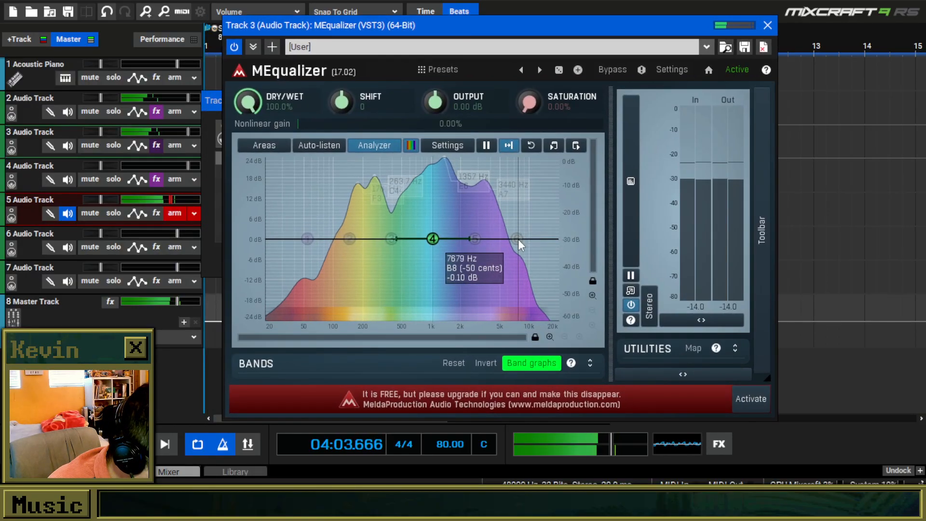
# In track 3's MEqualizer, cut bands 1 and 6, boost band 4 about 6 dB, and cut band 5 about 6.6 dB near 2962 Hz.
pyautogui.moveTo(517, 240); pyautogui.dragTo(543, 293)
pyautogui.moveTo(433, 239); pyautogui.dragTo(400, 225)
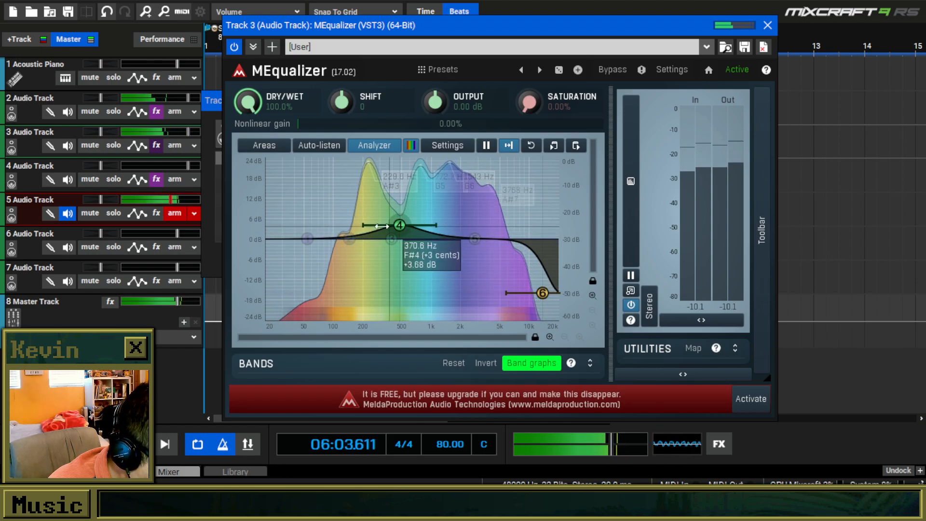
pyautogui.moveTo(308, 239); pyautogui.dragTo(276, 285)
pyautogui.moveTo(475, 238); pyautogui.dragTo(464, 269)
pyautogui.moveTo(400, 225); pyautogui.dragTo(396, 220)
pyautogui.moveTo(464, 268); pyautogui.dragTo(473, 265)
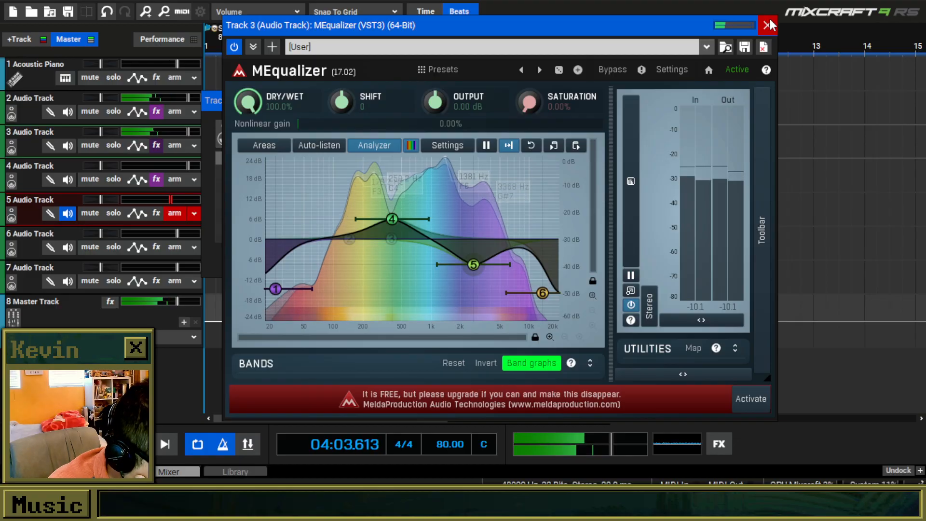
pyautogui.moveTo(397, 222); pyautogui.dragTo(399, 220)
pyautogui.moveTo(473, 266); pyautogui.dragTo(478, 262)
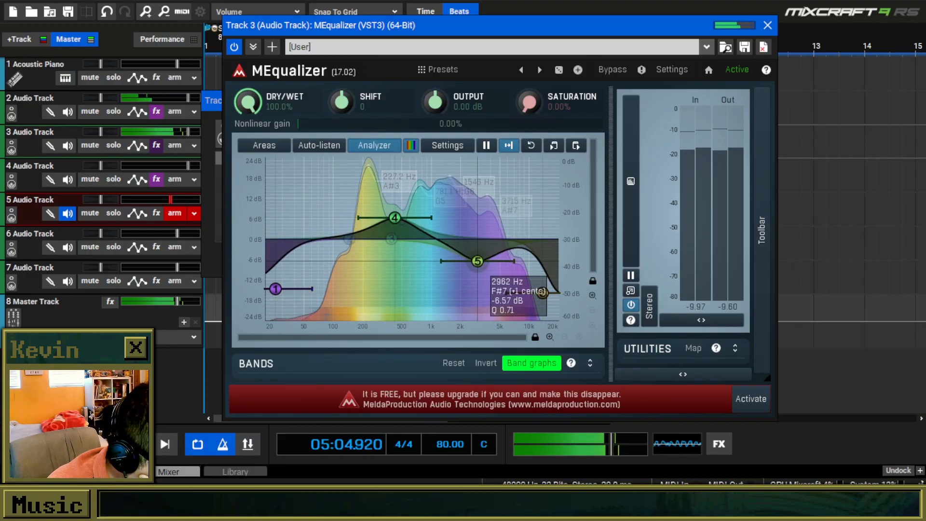
pyautogui.click(768, 25)
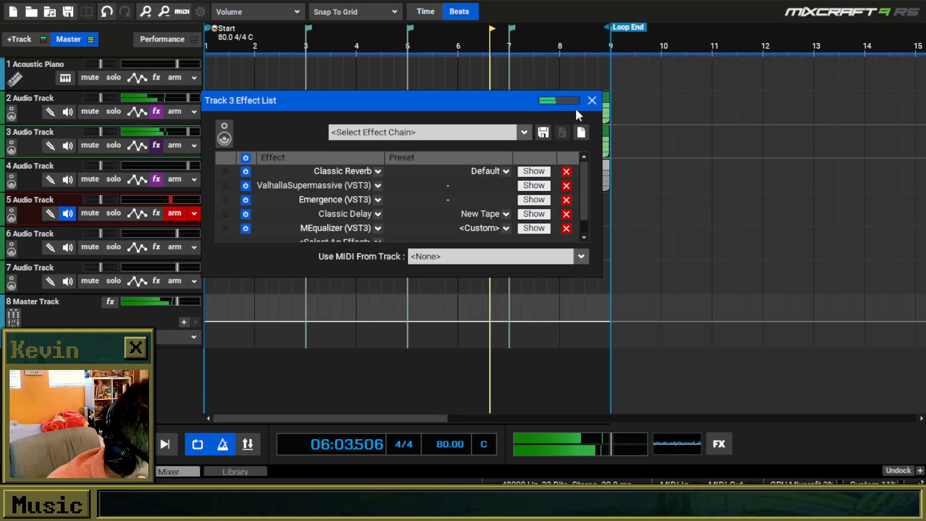
# Remove Emergence and Classic Delay from track 2's effects.
pyautogui.click(592, 101)
pyautogui.click(162, 113)
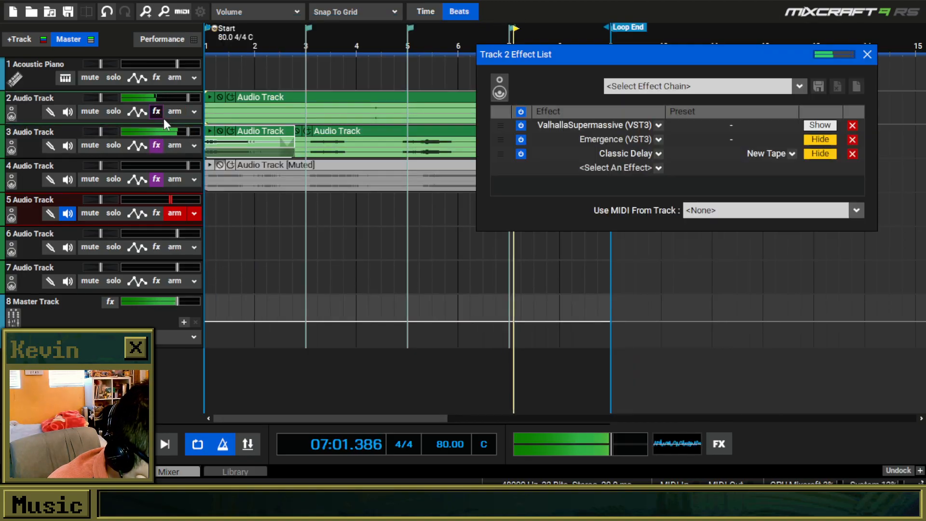
pyautogui.click(853, 140)
pyautogui.click(642, 154)
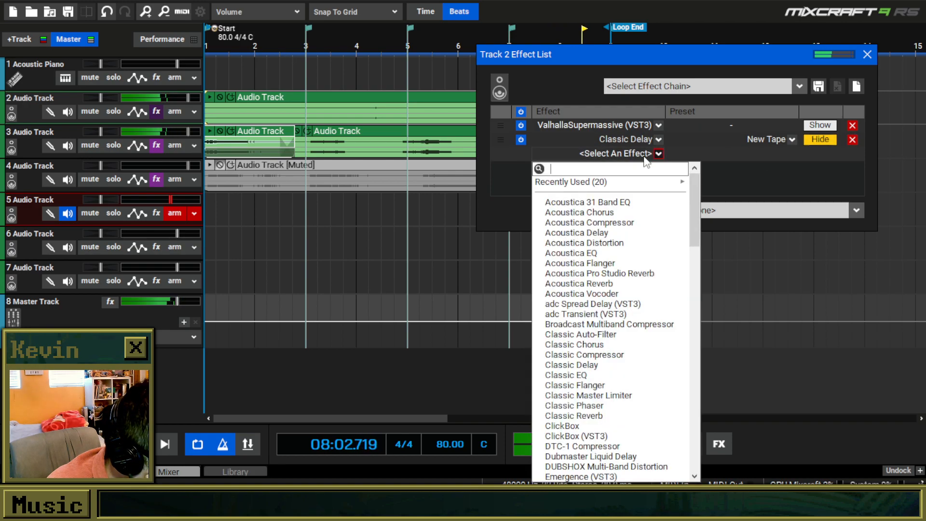
pyautogui.click(854, 140)
pyautogui.click(853, 140)
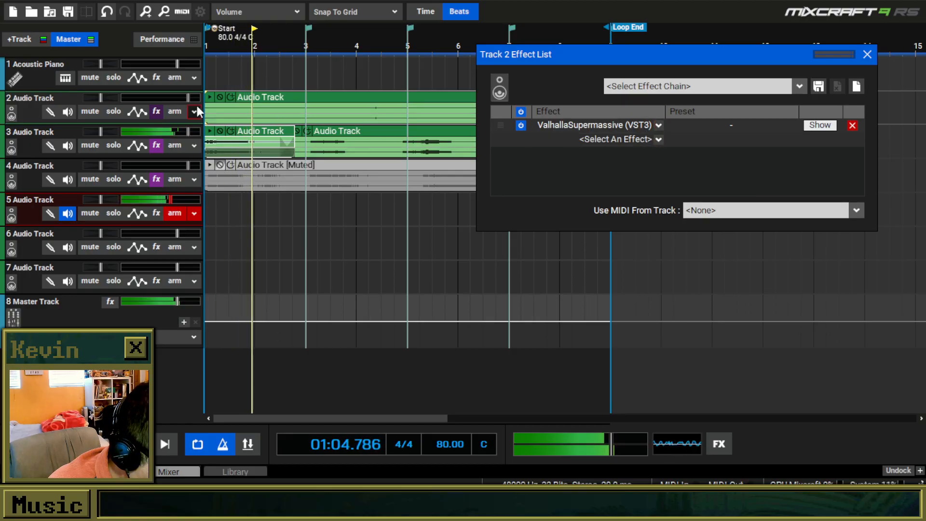
# Add the Fusion Field effect after ValhallaSupermassive on track 2.
pyautogui.click(618, 141)
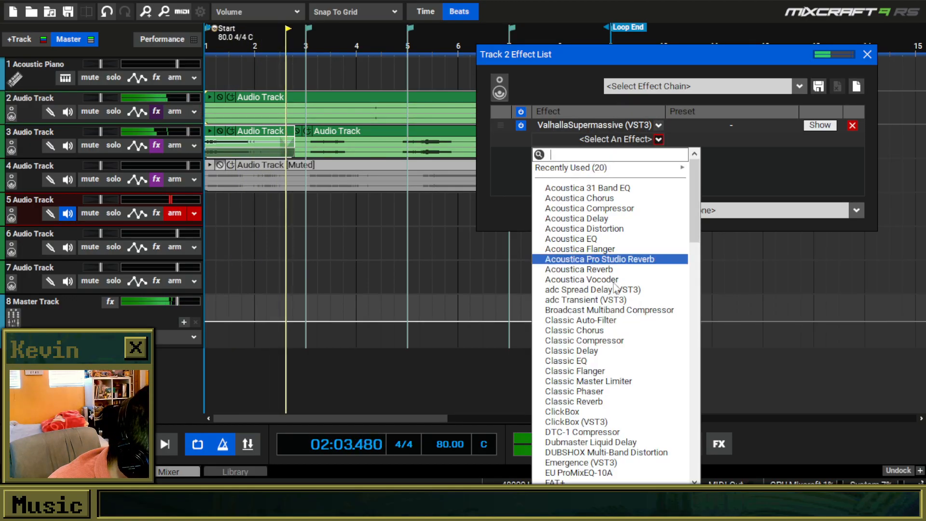
pyautogui.scroll(-4, 628, 411)
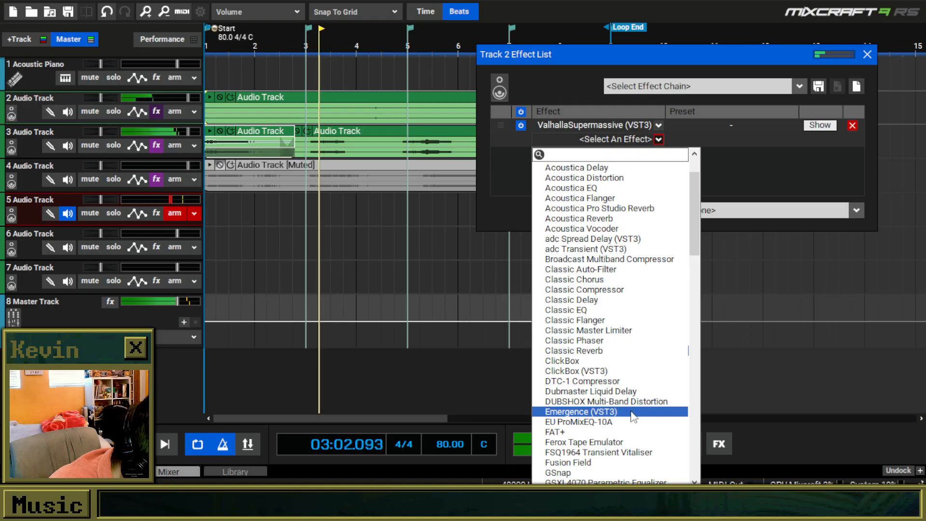
pyautogui.scroll(-2, 637, 439)
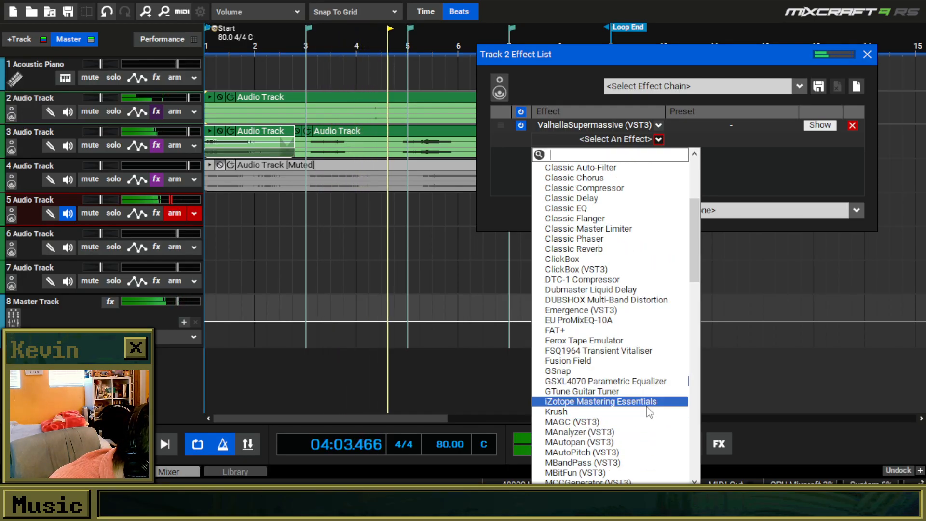
pyautogui.scroll(2, 628, 372)
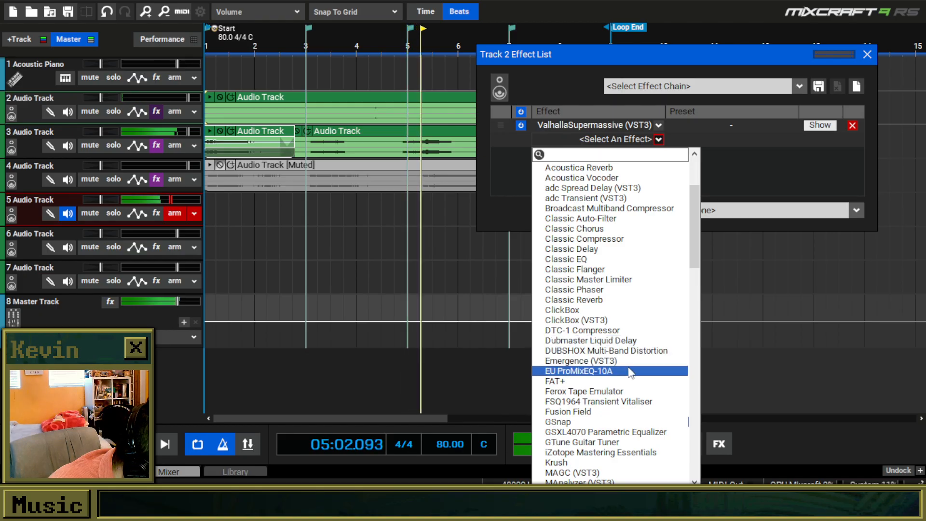
pyautogui.click(609, 410)
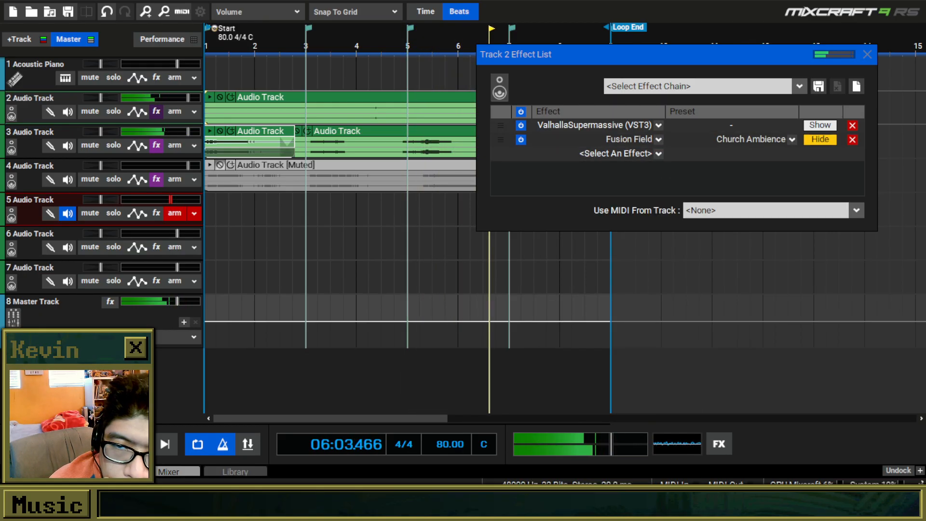
pyautogui.moveTo(447, 71); pyautogui.dragTo(482, 71)
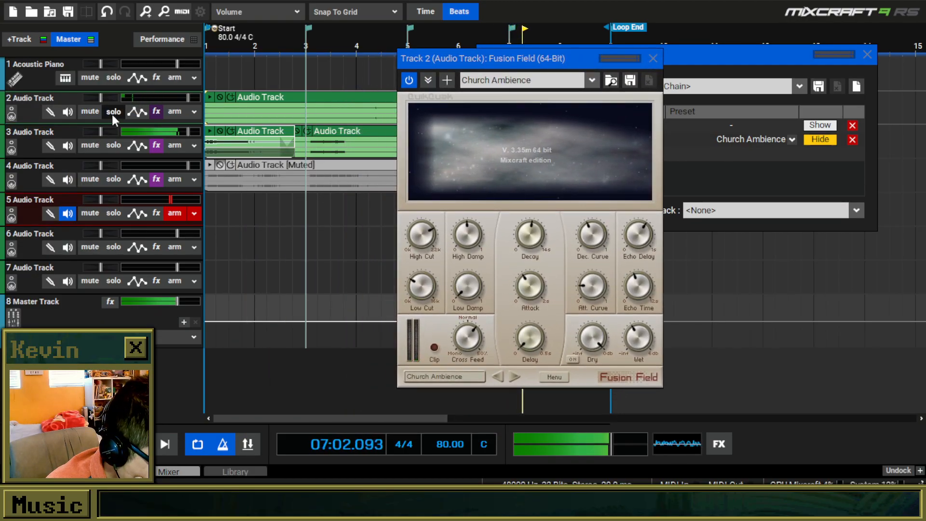
# Solo track 2 and load the Museum Tour preset in its Fusion Field effect.
pyautogui.click(114, 111)
pyautogui.click(594, 81)
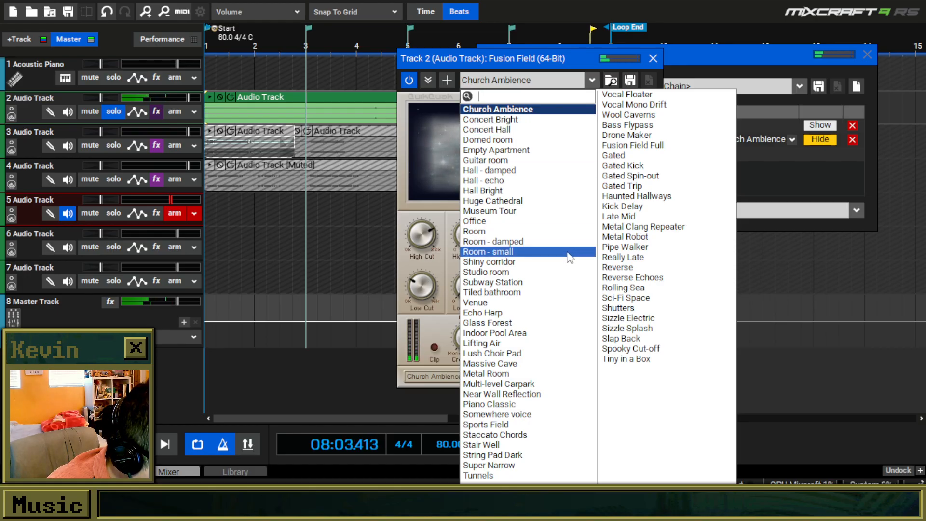
pyautogui.click(511, 213)
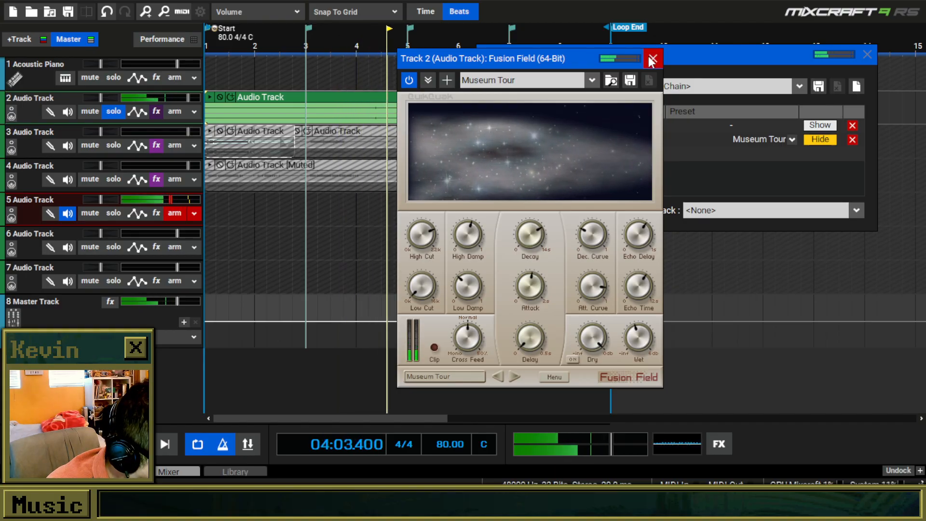
pyautogui.click(721, 170)
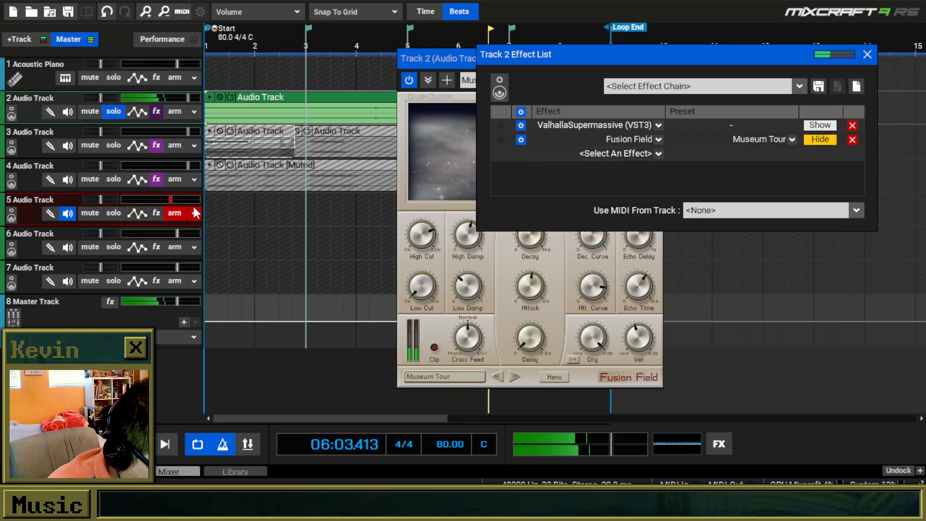
# Solo track 5 as well and load the Subway Station preset in track 2's Fusion Field.
pyautogui.click(112, 211)
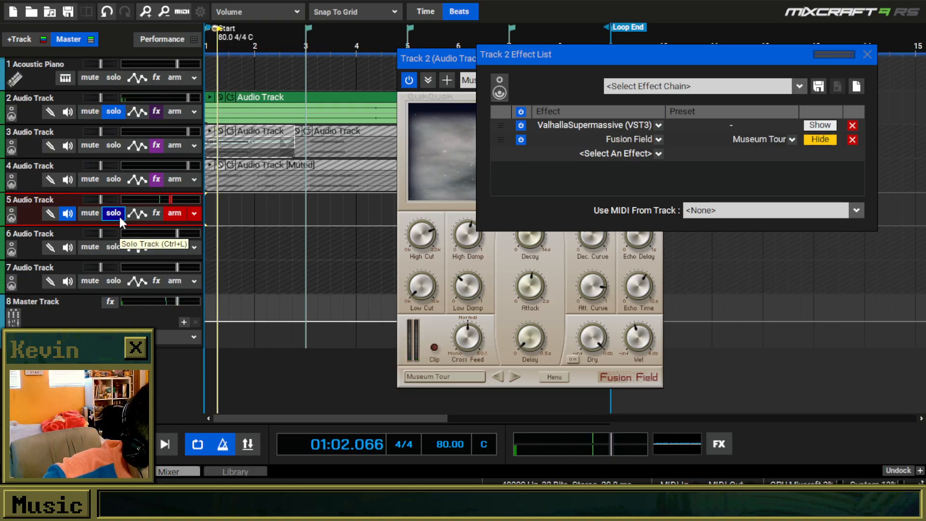
pyautogui.moveTo(430, 57); pyautogui.dragTo(359, 56)
pyautogui.click(518, 75)
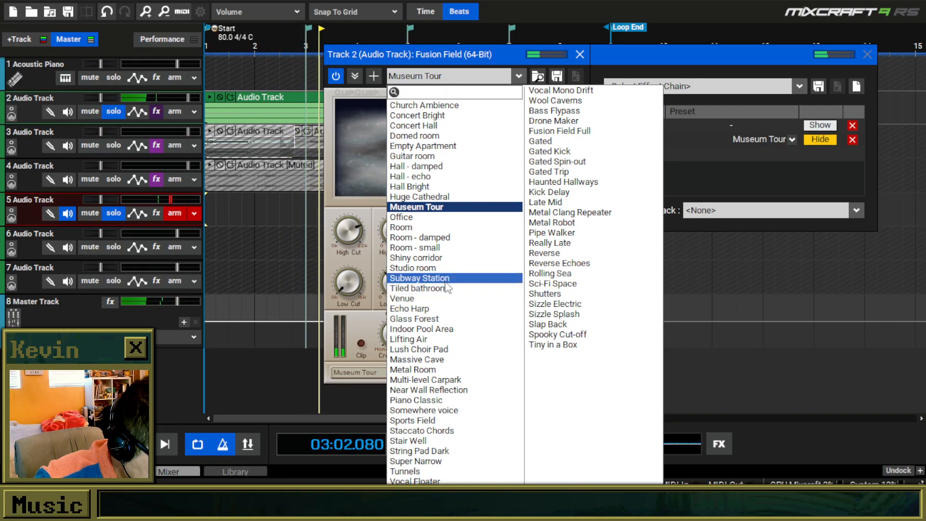
pyautogui.click(435, 278)
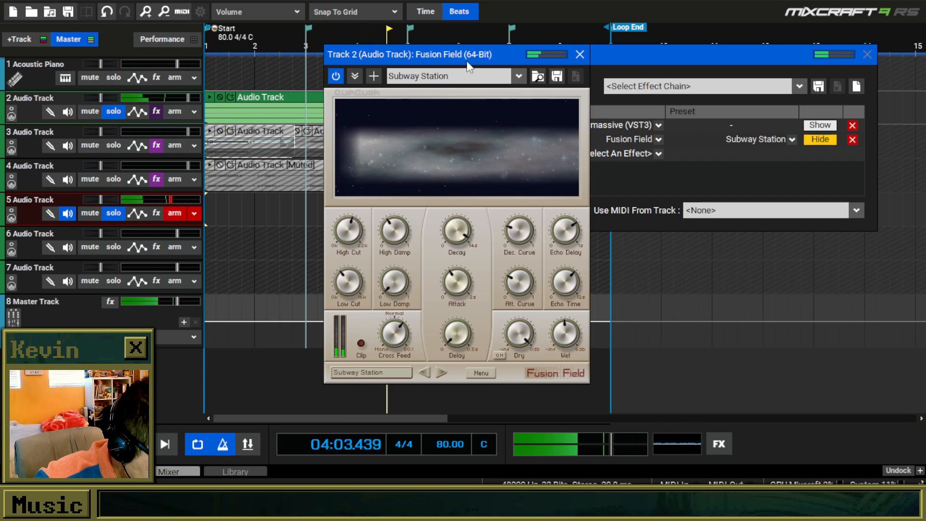
pyautogui.moveTo(566, 335)
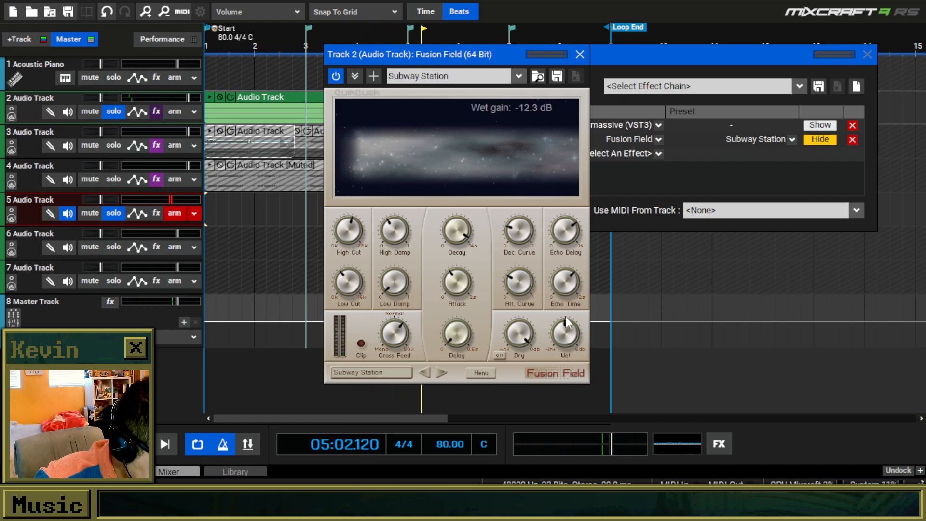
# Turn off solo on tracks 2 and 5 and close track 2's effect windows.
pyautogui.click(116, 112)
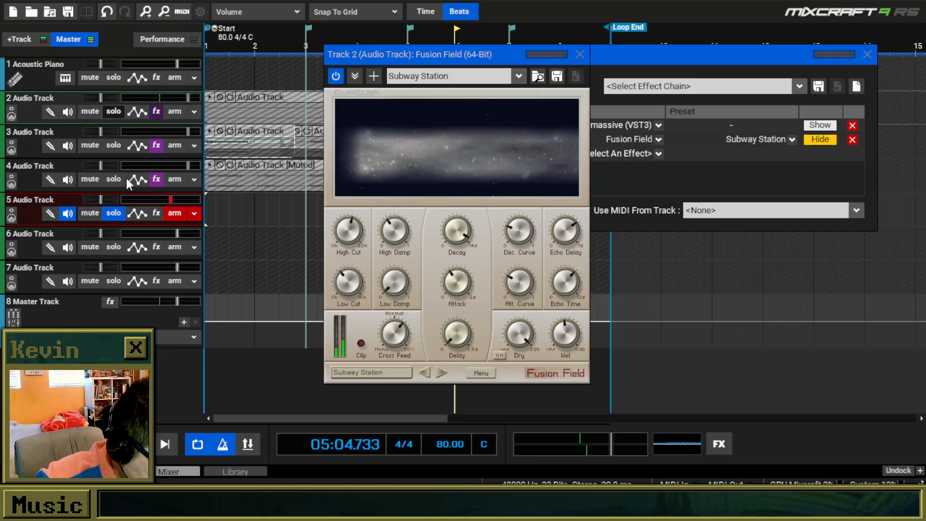
pyautogui.click(116, 213)
pyautogui.click(865, 53)
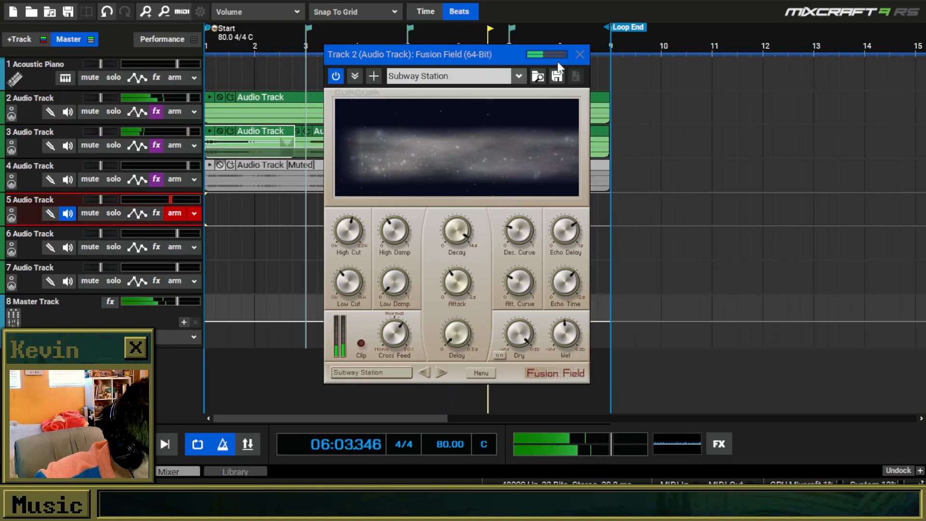
pyautogui.click(580, 54)
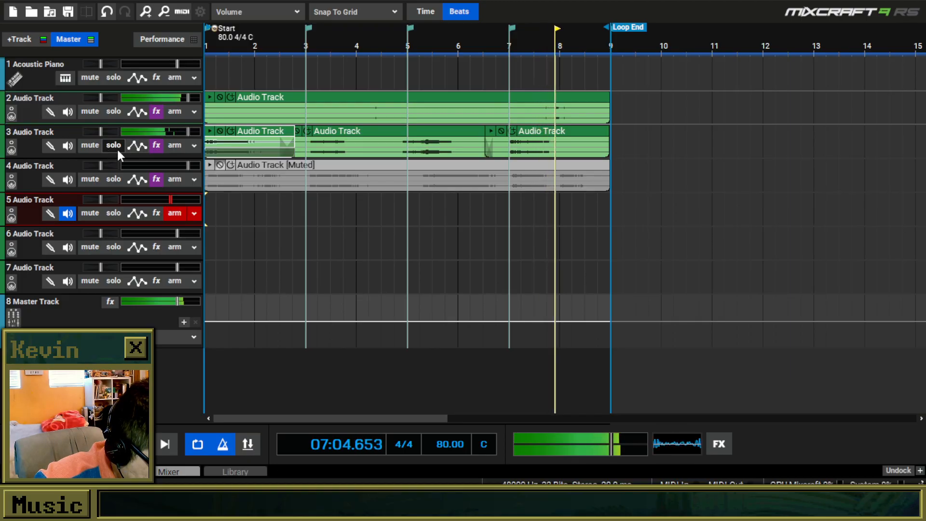
# Mute track 3 and unmute the audio clip on track 4.
pyautogui.click(90, 146)
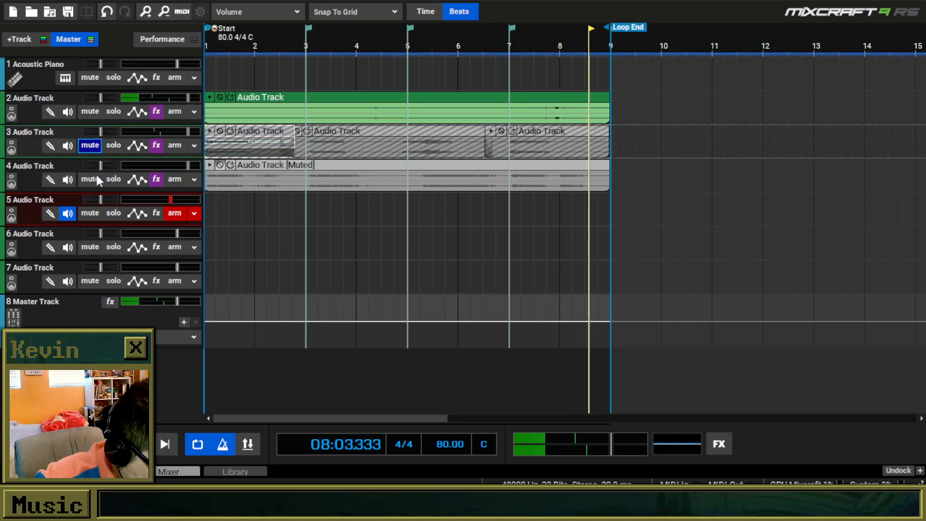
pyautogui.click(95, 179)
pyautogui.click(98, 181)
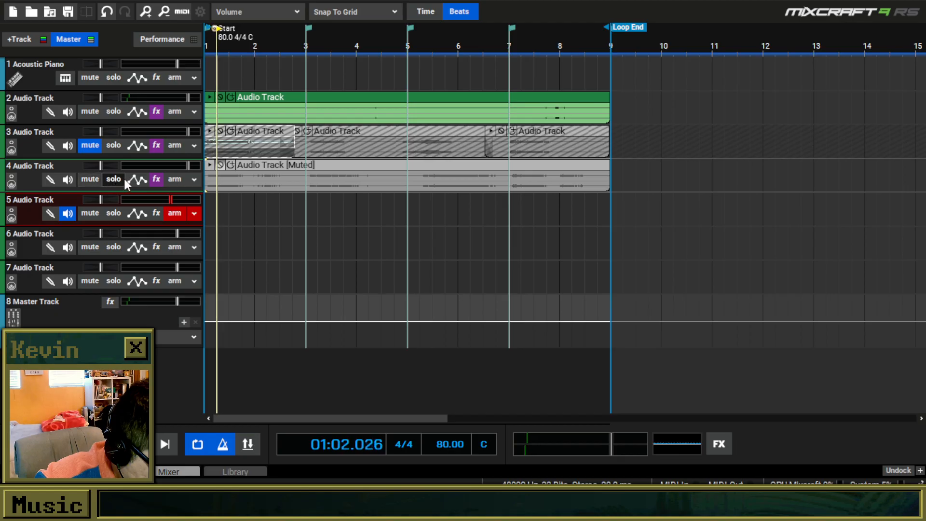
pyautogui.click(225, 164)
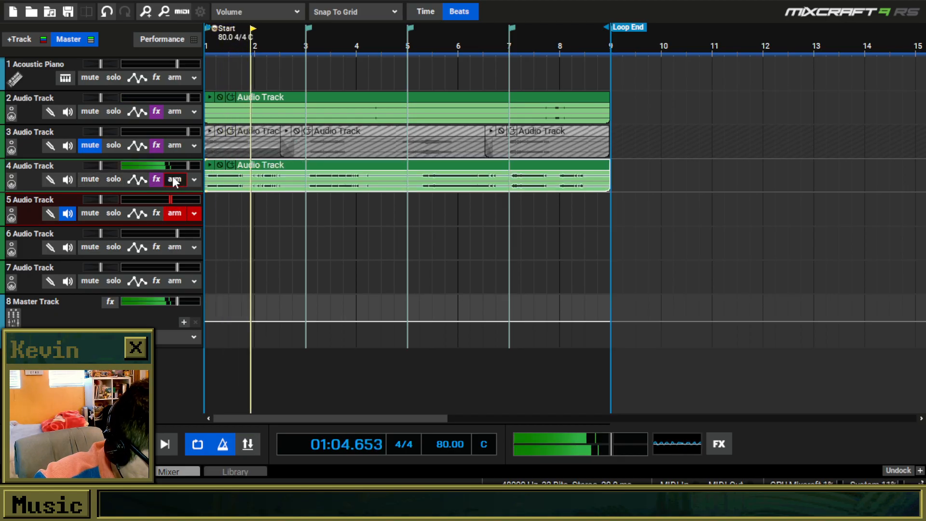
# Remove MEqualizer from track 3's effects and undo the removal.
pyautogui.click(157, 145)
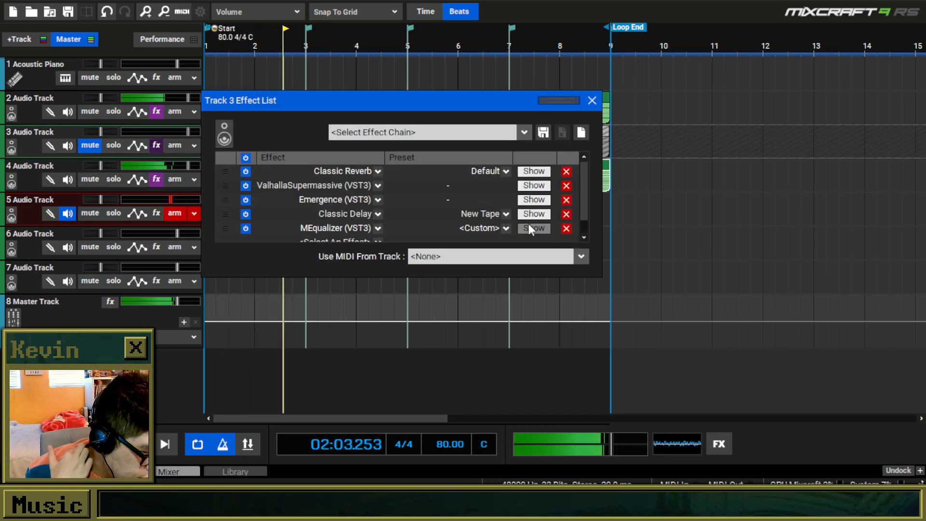
pyautogui.click(567, 229)
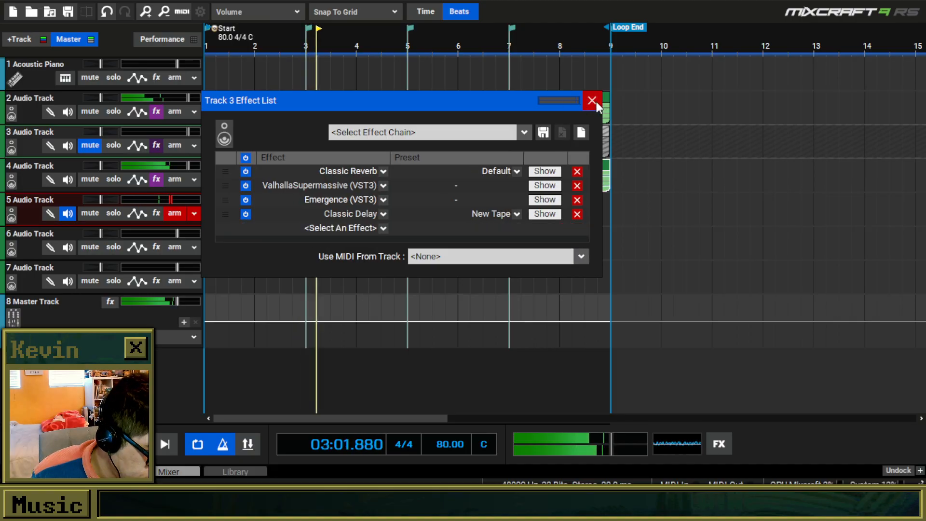
pyautogui.hotkey('ctrl', 'z')
pyautogui.click(595, 100)
# Duplicate track 3 with its effects and delete the clips on the duplicate.
pyautogui.rightClick(34, 145)
pyautogui.click(79, 408)
pyautogui.moveTo(700, 174); pyautogui.dragTo(50, 174)
pyautogui.press('Delete')
# Move the audio clip from track 5 up to the duplicated track 4, unmuting track 4 and muting track 5.
pyautogui.moveTo(269, 210); pyautogui.dragTo(269, 176)
pyautogui.click(89, 179)
pyautogui.click(90, 213)
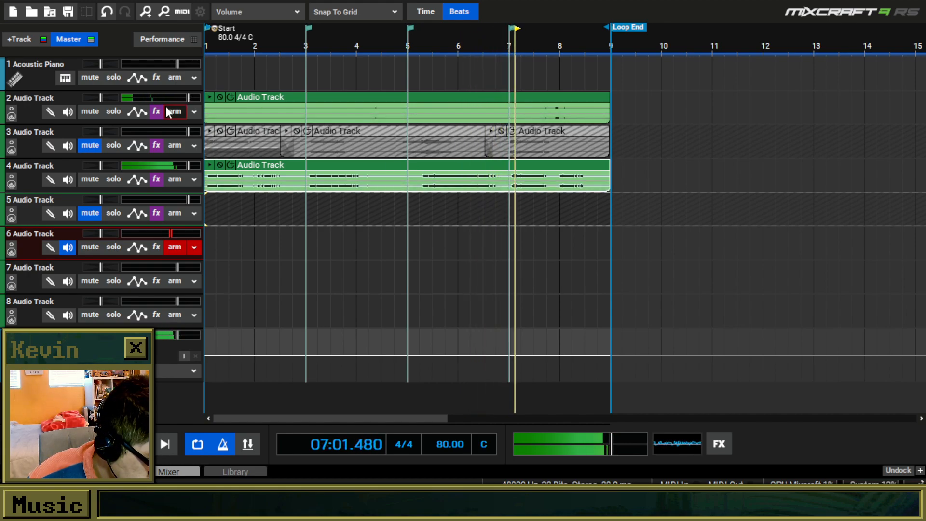
# Lower the volume of track 2 to well below its midpoint.
pyautogui.moveTo(187, 98); pyautogui.dragTo(145, 101)
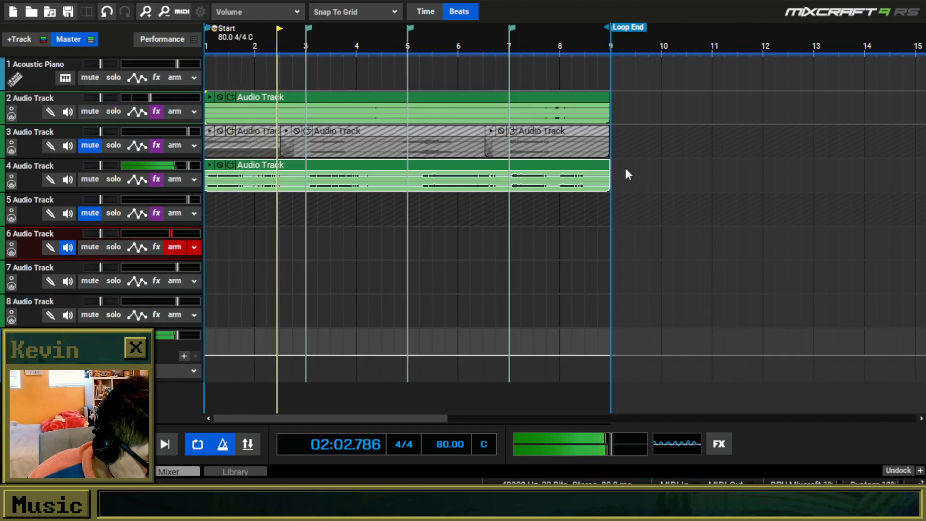
# Unmute track 3, mute track 4, and add the MVibrato (VST3) effect to the end of track 3's effect list.
pyautogui.click(99, 147)
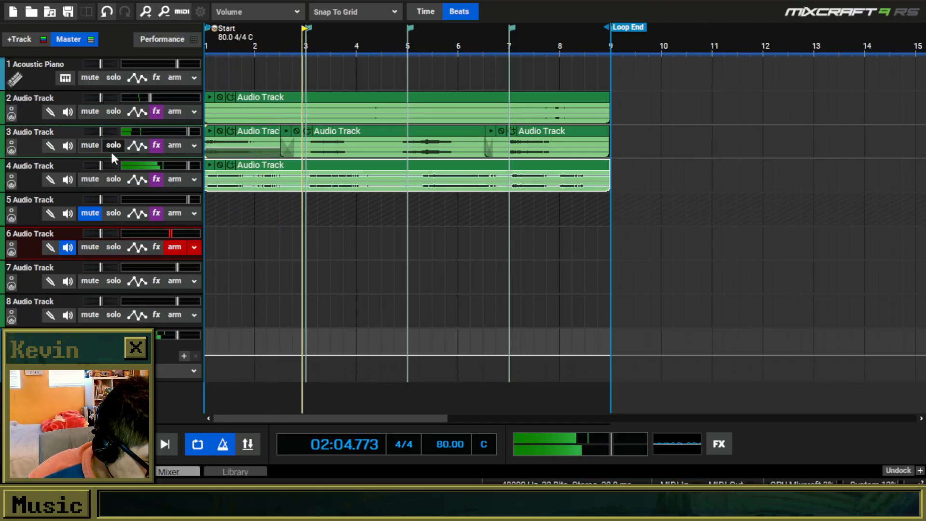
pyautogui.click(89, 179)
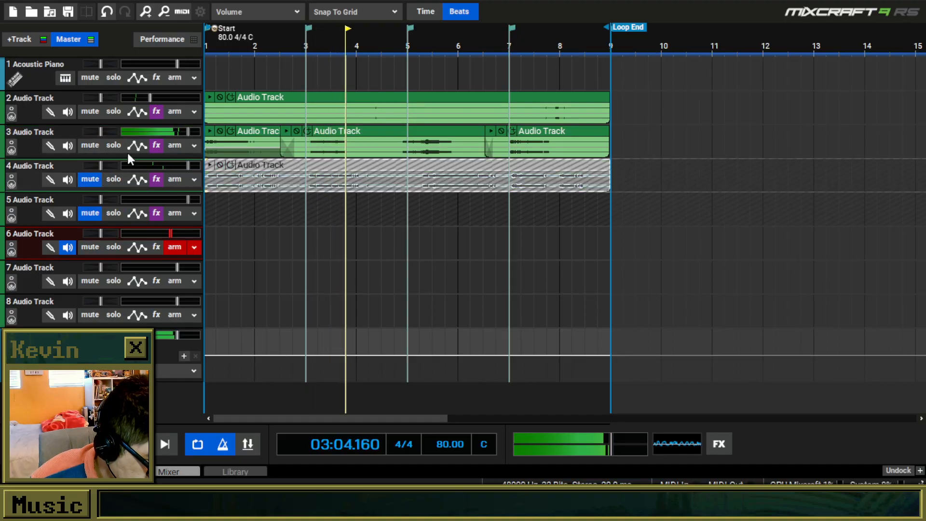
pyautogui.click(157, 145)
pyautogui.scroll(-1, 419, 227)
pyautogui.click(378, 228)
pyautogui.scroll(-20, 373, 357)
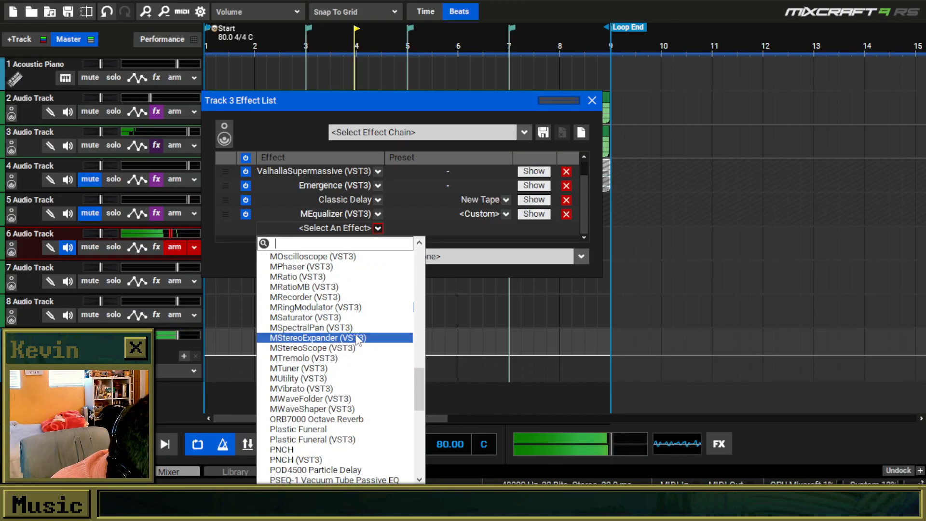
pyautogui.scroll(-3, 336, 323)
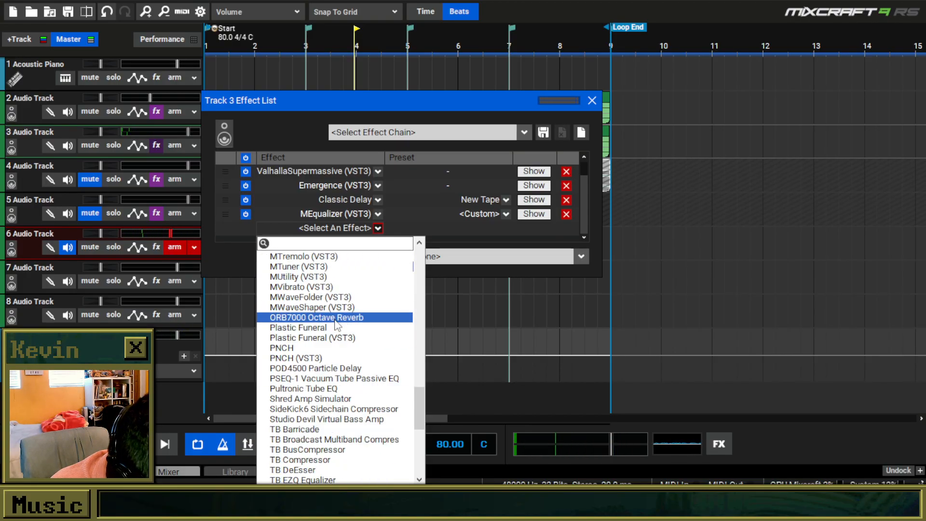
pyautogui.click(318, 288)
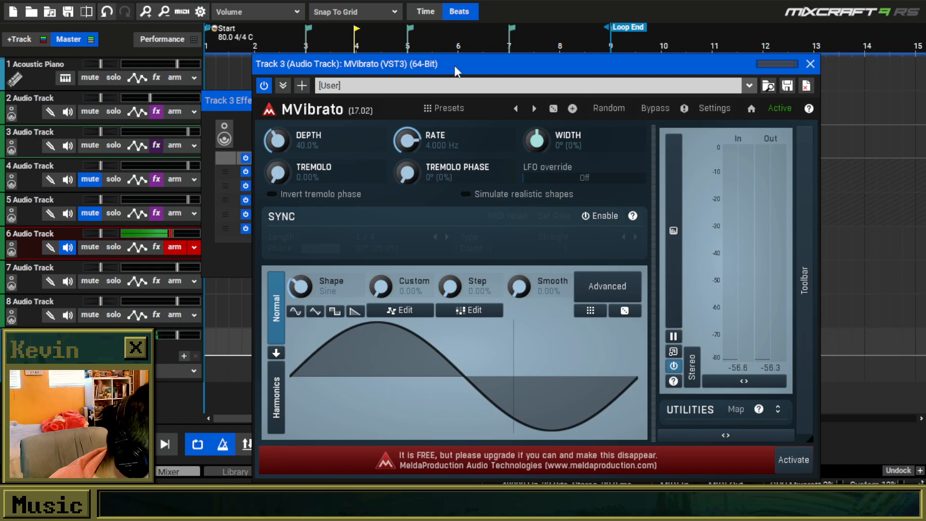
# Mute track 2 and set track 3's MVibrato to 62.4% depth and a 0.5217 Hz rate during playback.
pyautogui.moveTo(454, 66); pyautogui.dragTo(472, 33)
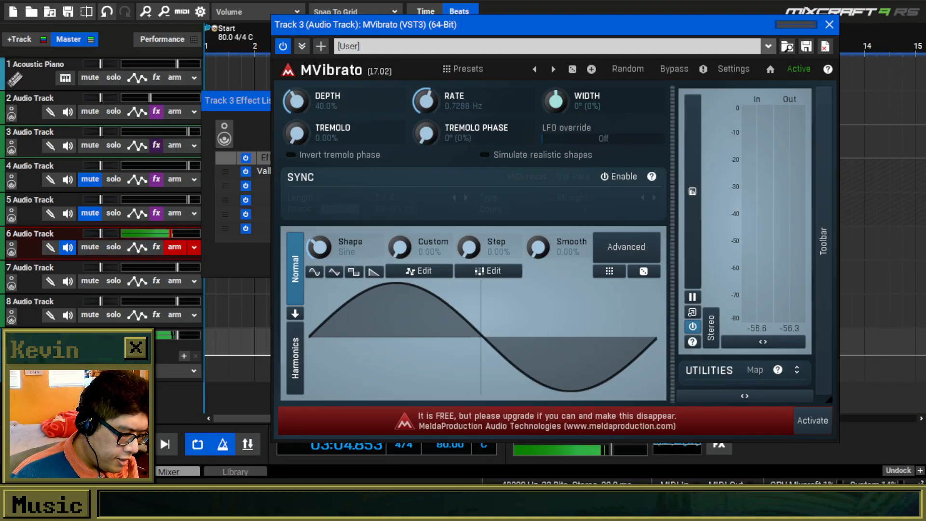
pyautogui.moveTo(409, 27); pyautogui.dragTo(480, 29)
pyautogui.moveTo(311, 105); pyautogui.dragTo(237, 139)
pyautogui.moveTo(430, 140); pyautogui.dragTo(675, 76)
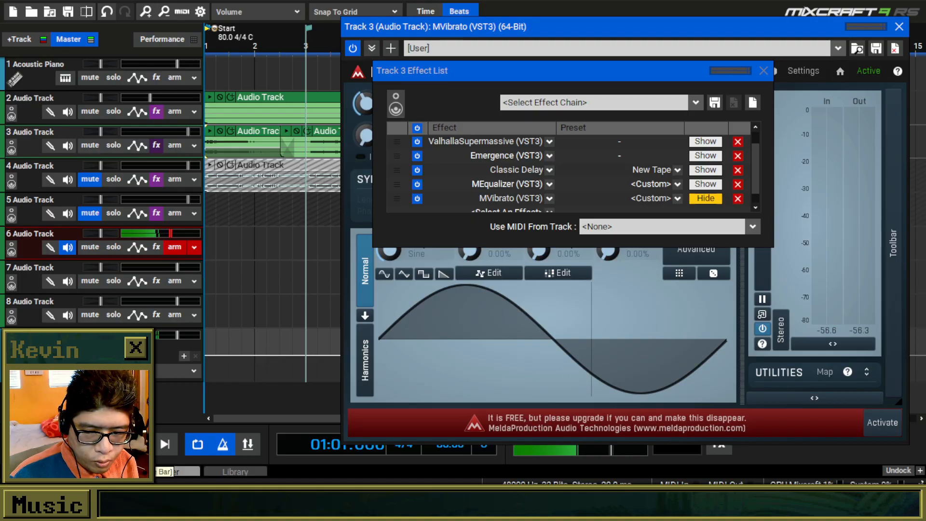
pyautogui.press('space')
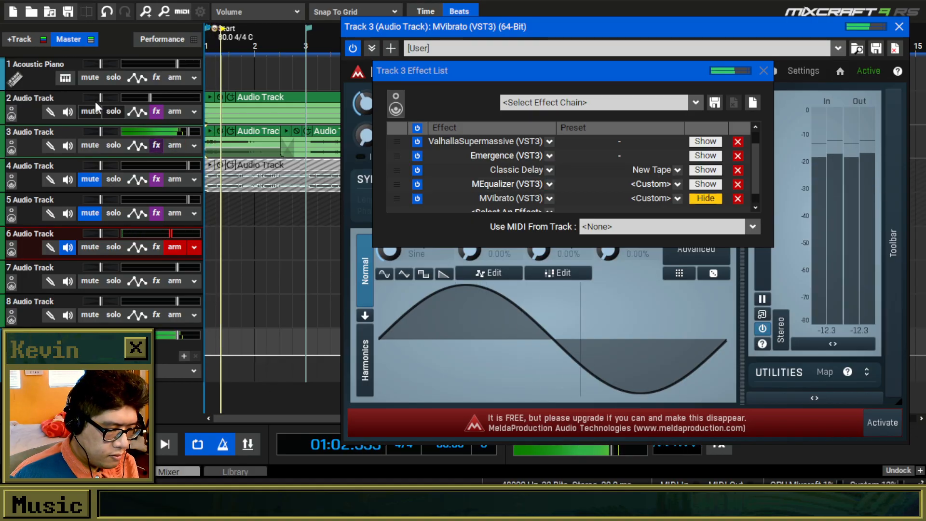
pyautogui.click(90, 111)
pyautogui.moveTo(524, 71); pyautogui.dragTo(122, 191)
pyautogui.click(368, 104)
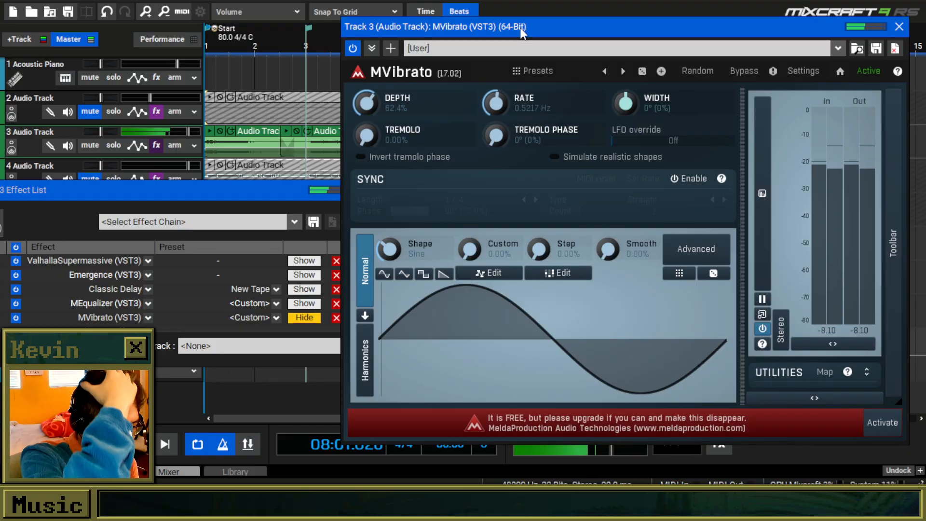
pyautogui.click(900, 27)
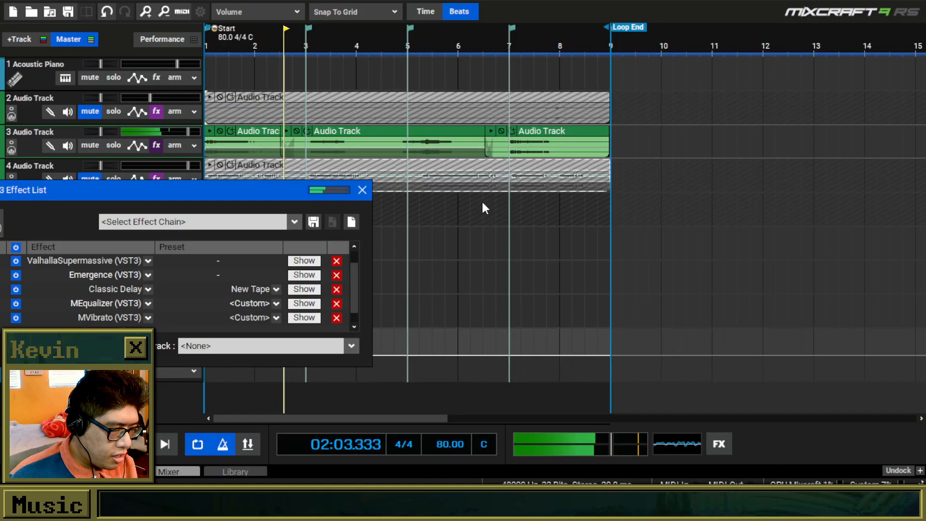
pyautogui.click(362, 190)
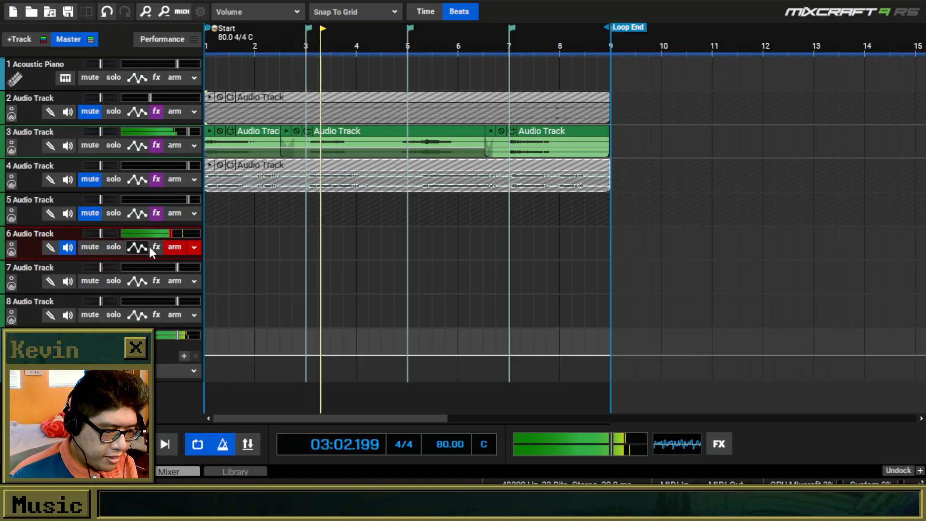
# Mute track 3 and add the MVibrato (VST3) effect to the armed track 6.
pyautogui.click(89, 146)
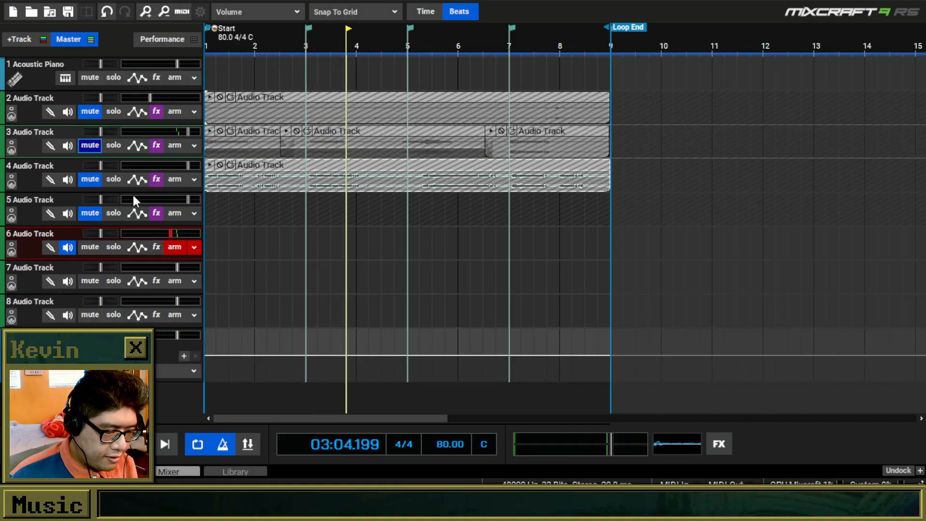
pyautogui.click(157, 248)
pyautogui.scroll(-20, 341, 381)
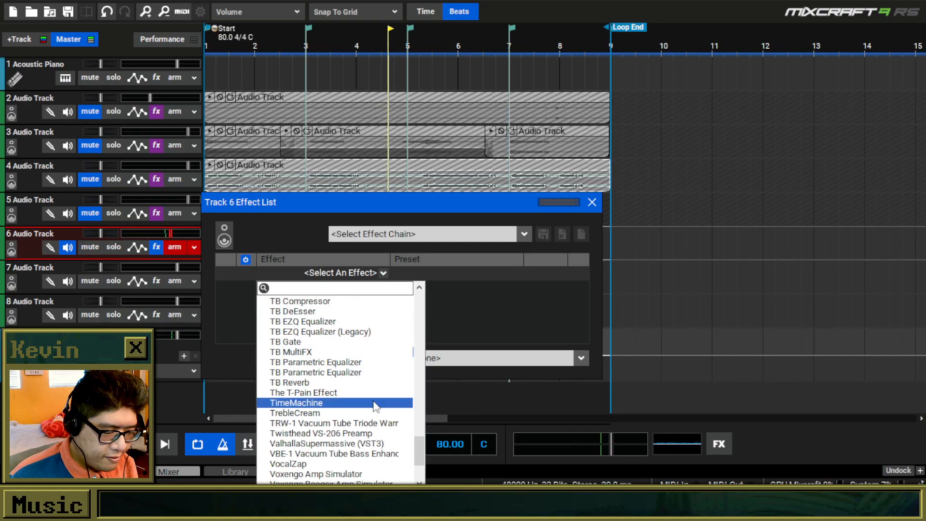
pyautogui.scroll(5, 341, 381)
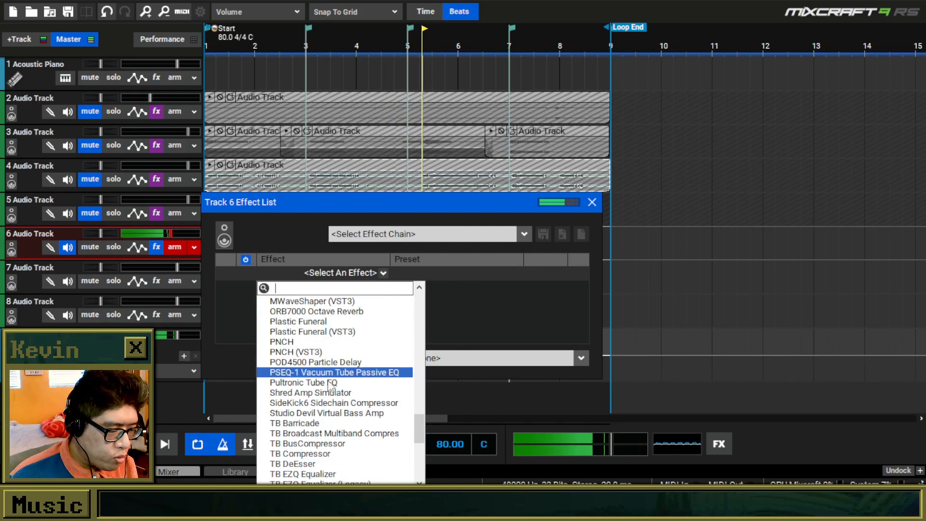
pyautogui.scroll(3, 337, 386)
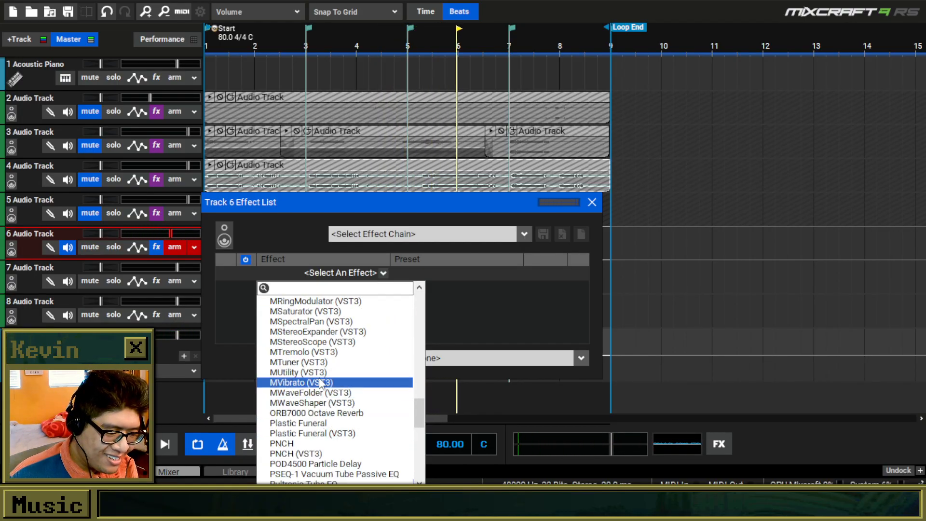
pyautogui.click(317, 385)
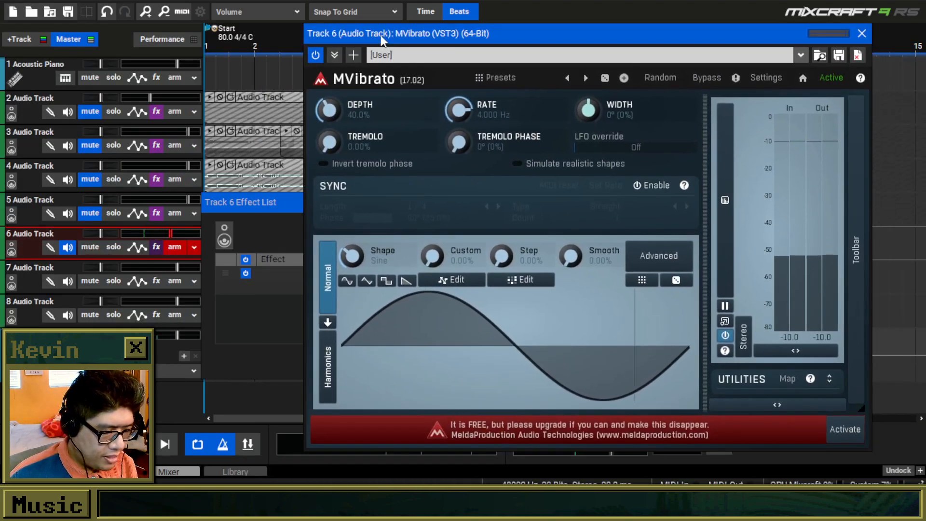
# Set track 6's MVibrato to 100% depth, 0.3507 Hz rate, 43.6% tremolo and 86° tremolo phase while monitoring the live input.
pyautogui.moveTo(380, 35); pyautogui.dragTo(383, 35)
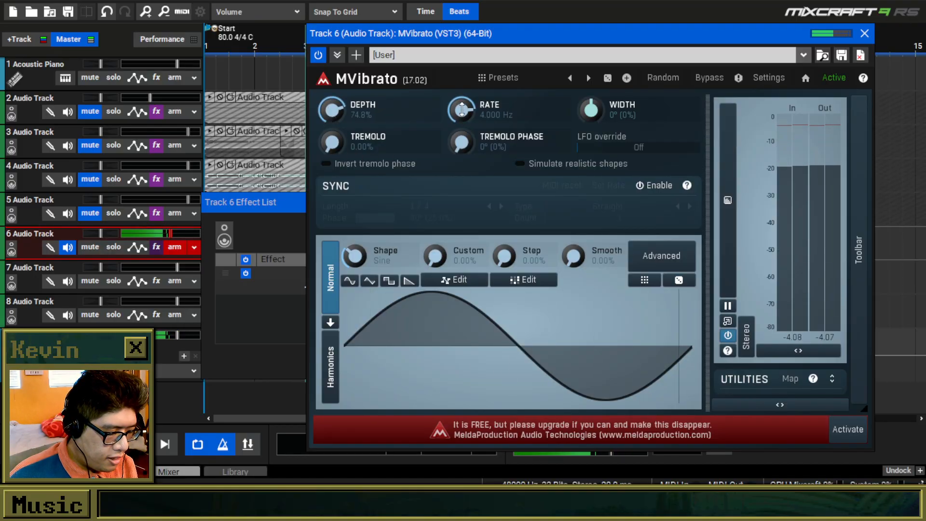
pyautogui.press('space')
pyautogui.moveTo(462, 110); pyautogui.dragTo(466, 115)
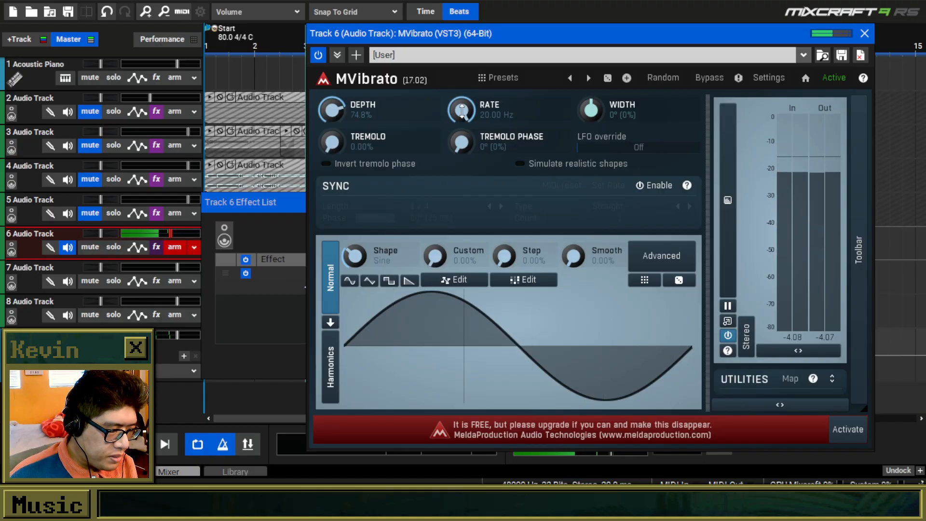
pyautogui.moveTo(462, 111); pyautogui.dragTo(463, 140)
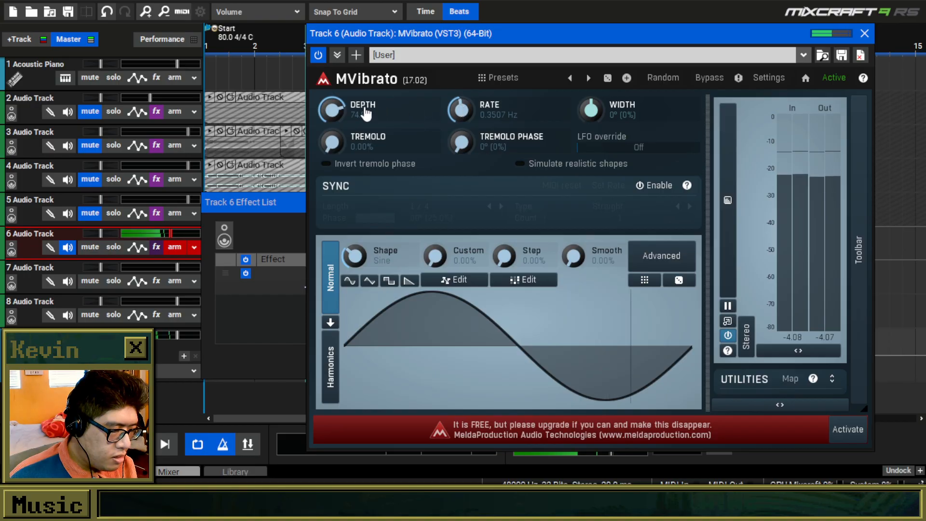
pyautogui.moveTo(333, 142); pyautogui.dragTo(336, 127)
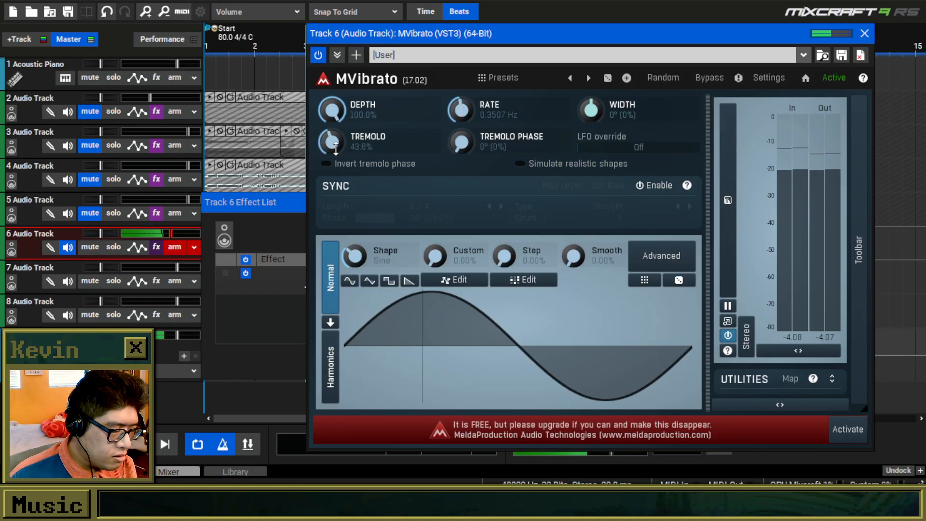
pyautogui.moveTo(462, 144); pyautogui.dragTo(462, 136)
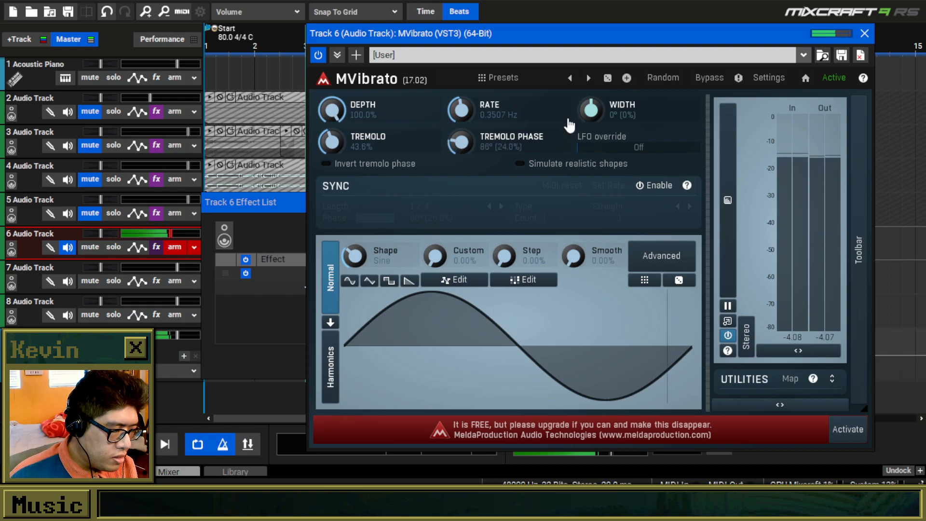
pyautogui.press('space')
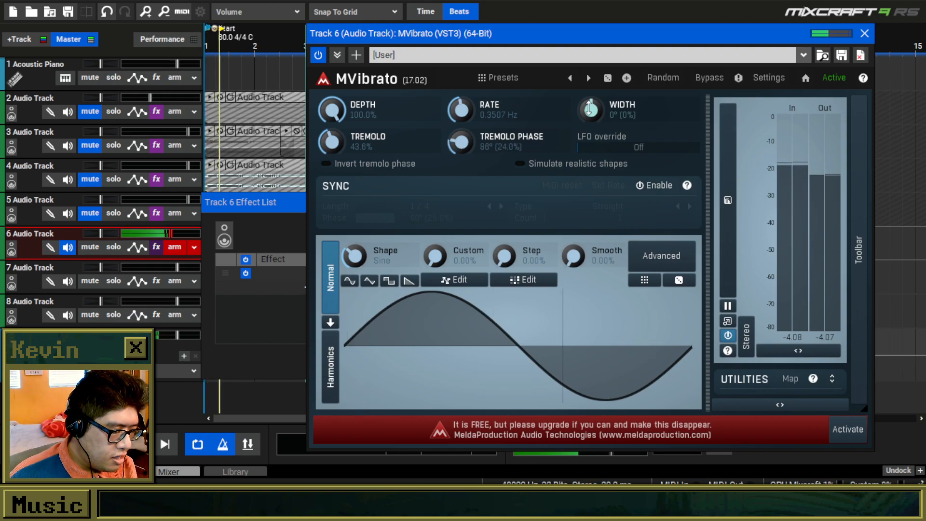
pyautogui.click(864, 33)
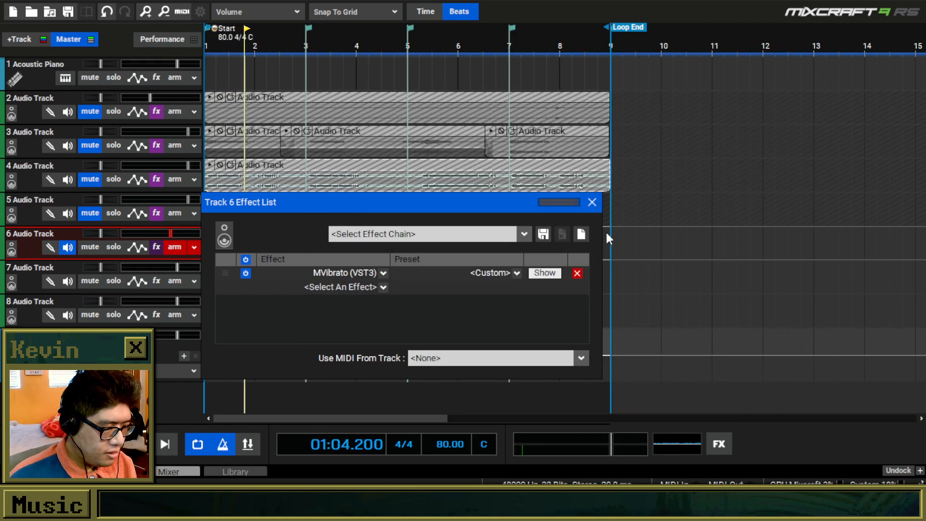
pyautogui.click(591, 201)
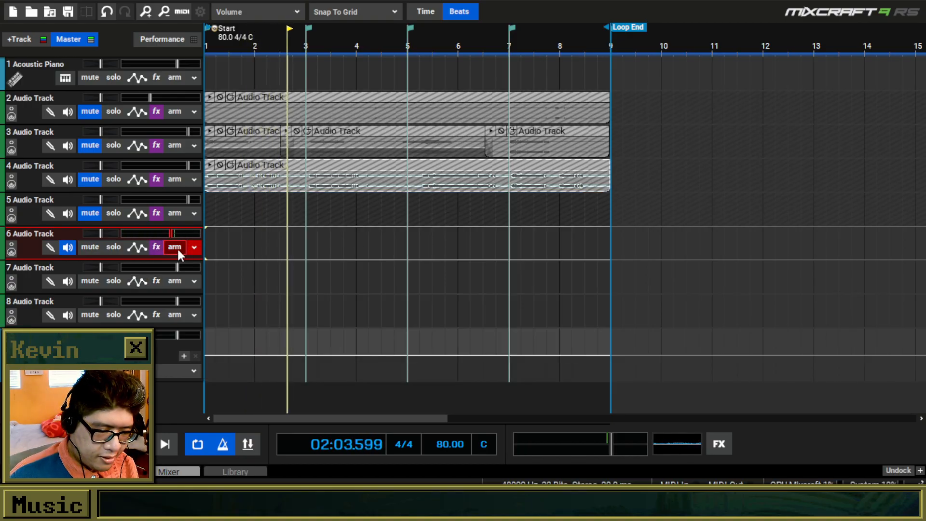
# Remove MVibrato from track 6's effect list.
pyautogui.click(156, 247)
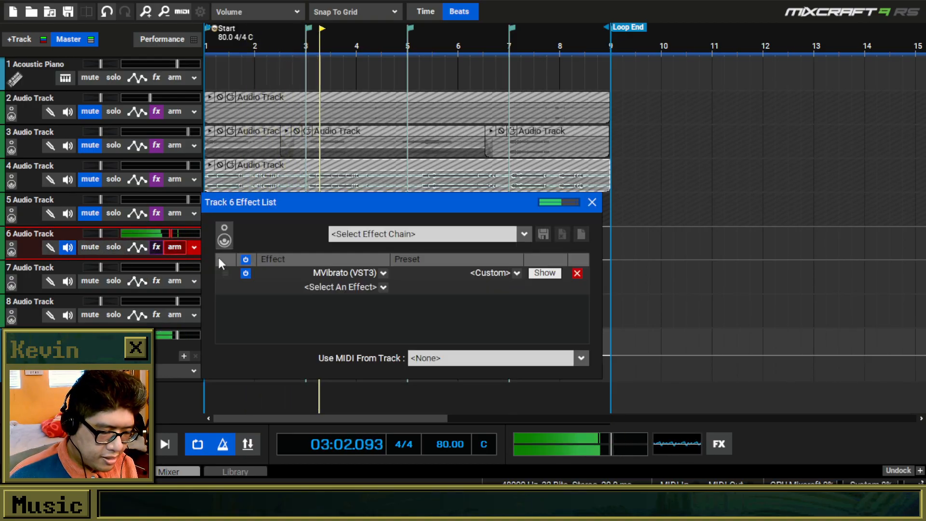
pyautogui.click(578, 274)
pyautogui.click(592, 202)
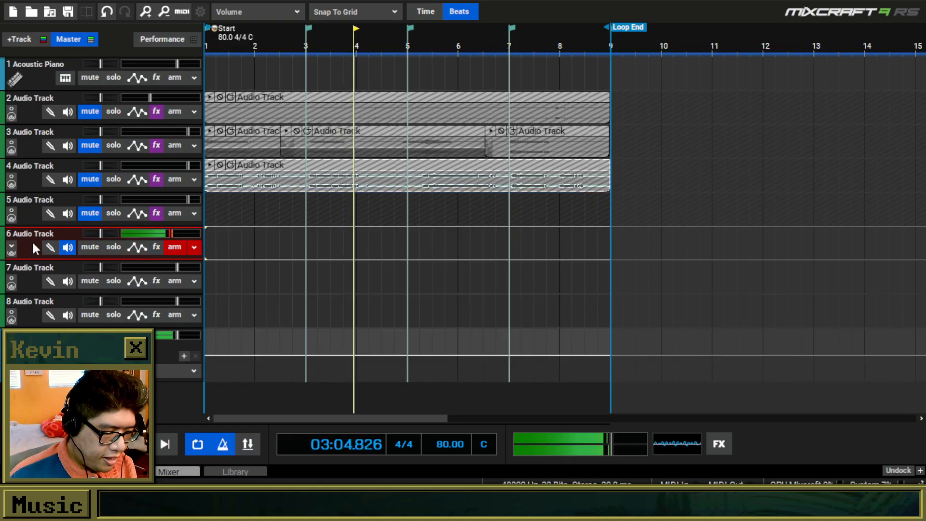
# Unmute tracks 2 and 3 for playback, unmuting track 4 only briefly before muting it again.
pyautogui.click(90, 179)
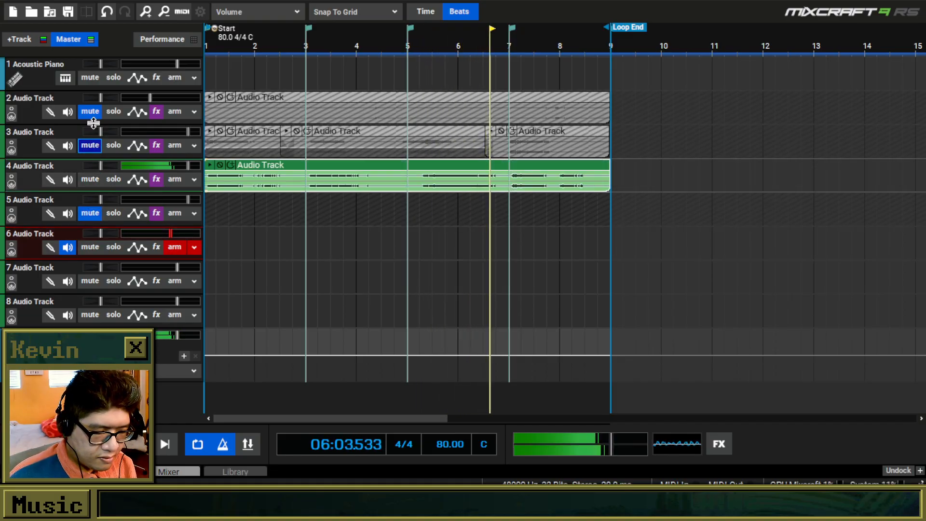
pyautogui.click(90, 111)
pyautogui.click(92, 180)
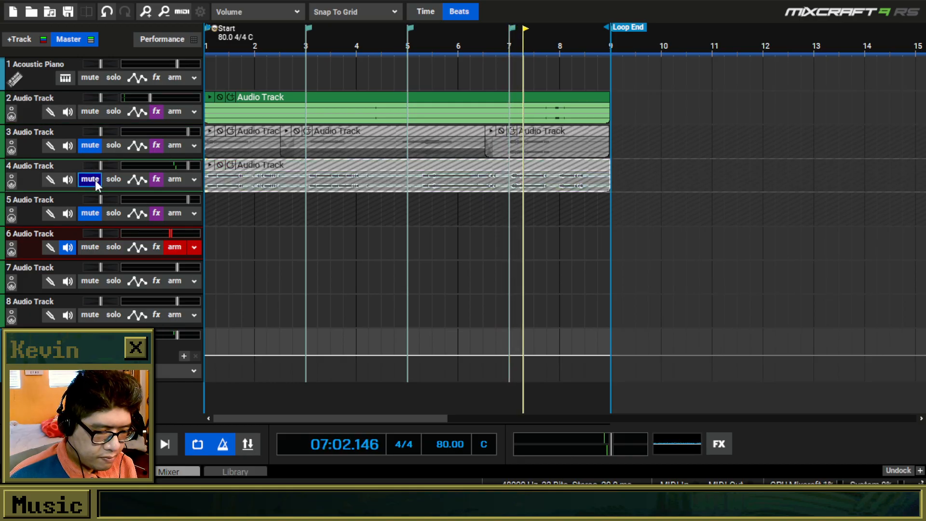
pyautogui.click(92, 145)
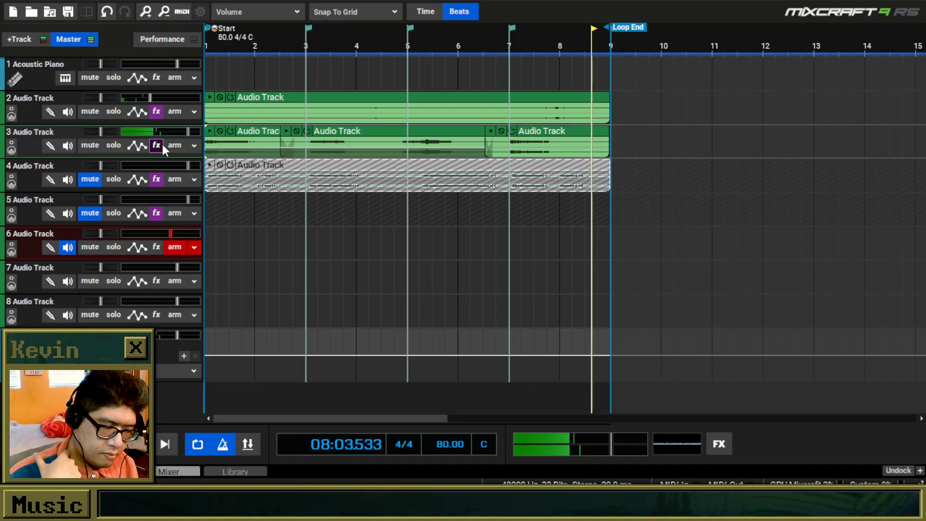
# Save the project under the new name "freakin it" in the New New Music folder.
pyautogui.click(9, 0)
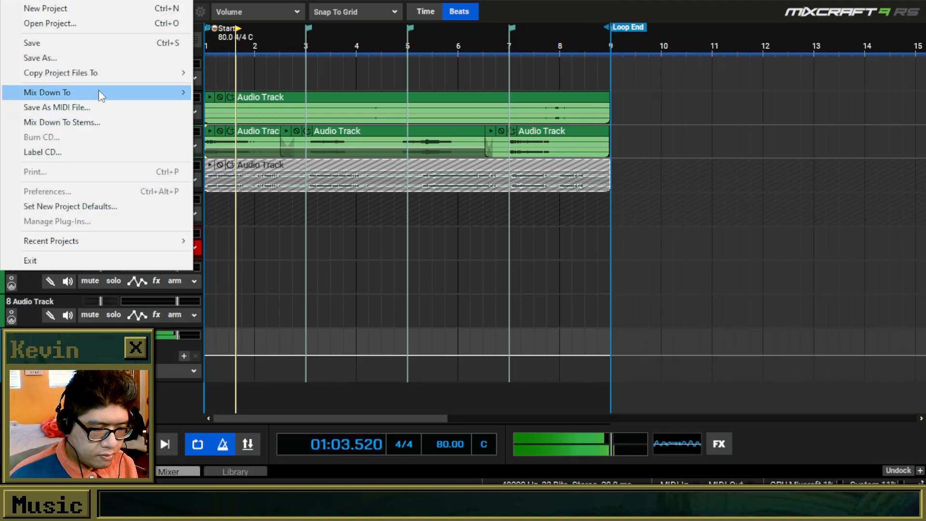
pyautogui.click(87, 58)
pyautogui.doubleClick(227, 168)
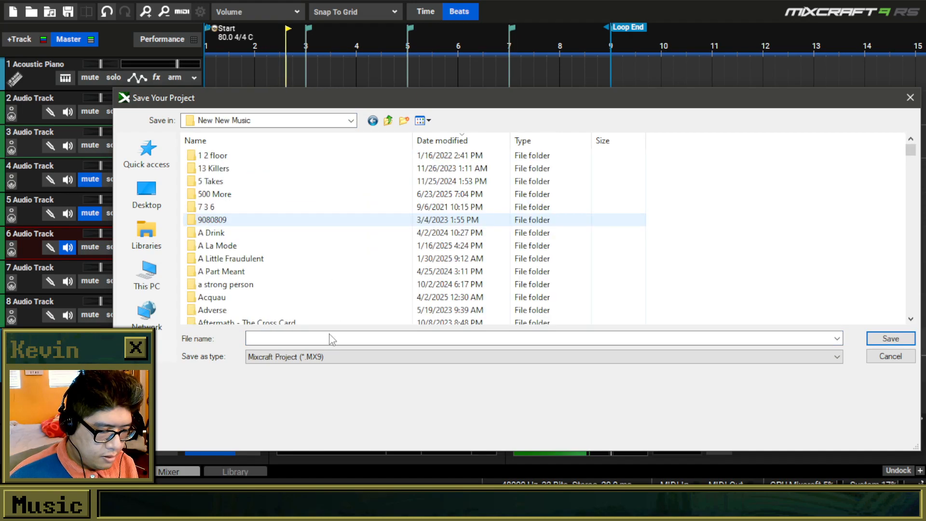
pyautogui.click(323, 338)
pyautogui.write('freaki')
pyautogui.press('Return')
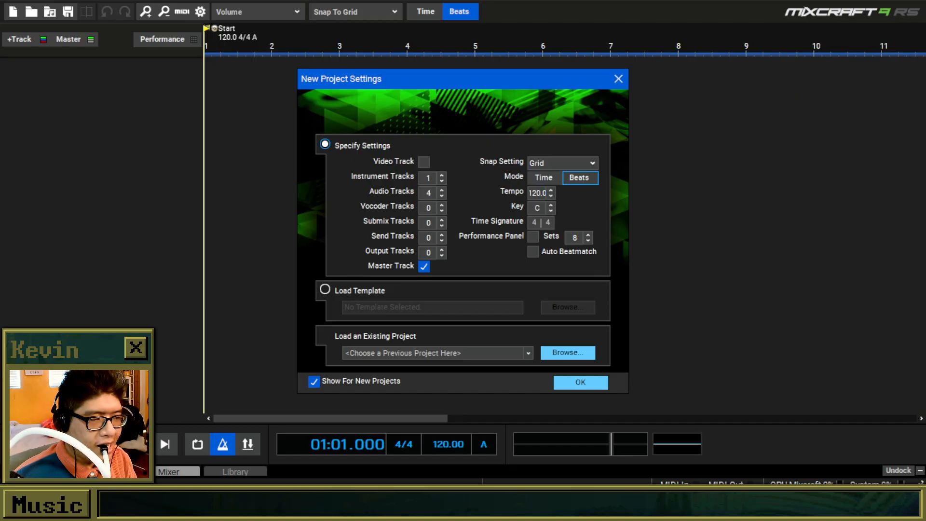
# Dismiss the new project settings and load Lovely Gravel.mx9 from its folder in New New Music.
pyautogui.click(618, 78)
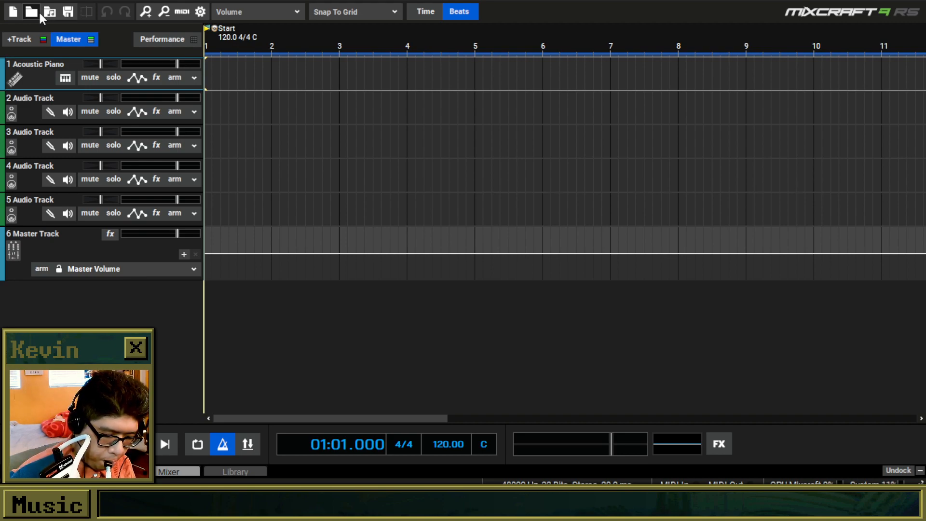
pyautogui.click(30, 9)
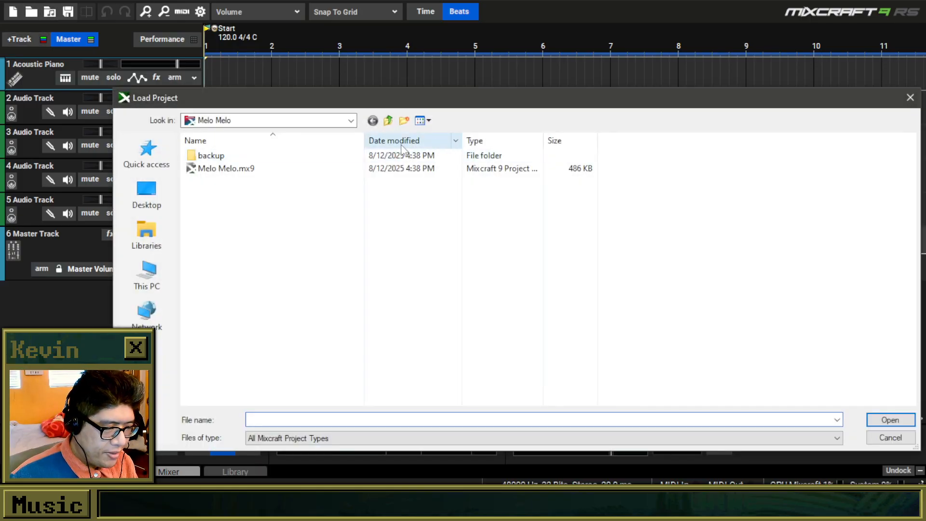
pyautogui.click(388, 120)
pyautogui.scroll(-3, 379, 314)
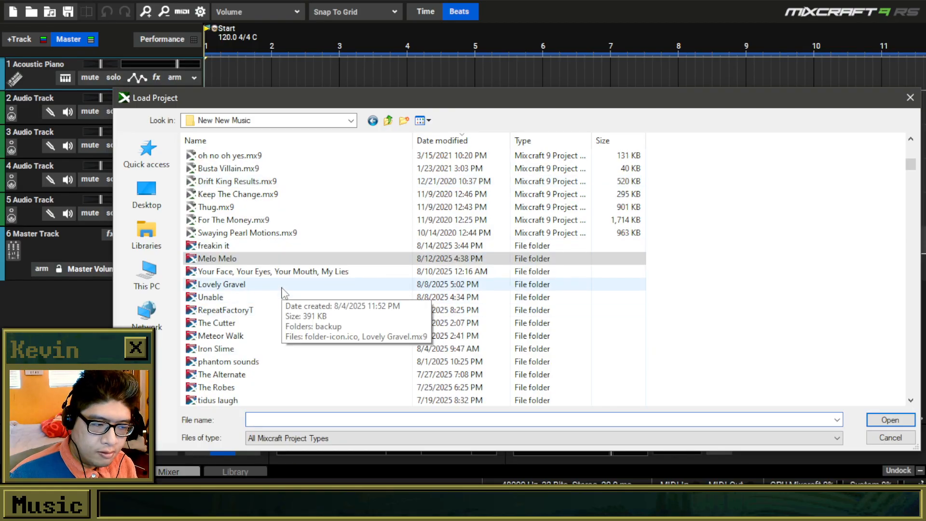
pyautogui.doubleClick(283, 285)
pyautogui.doubleClick(260, 169)
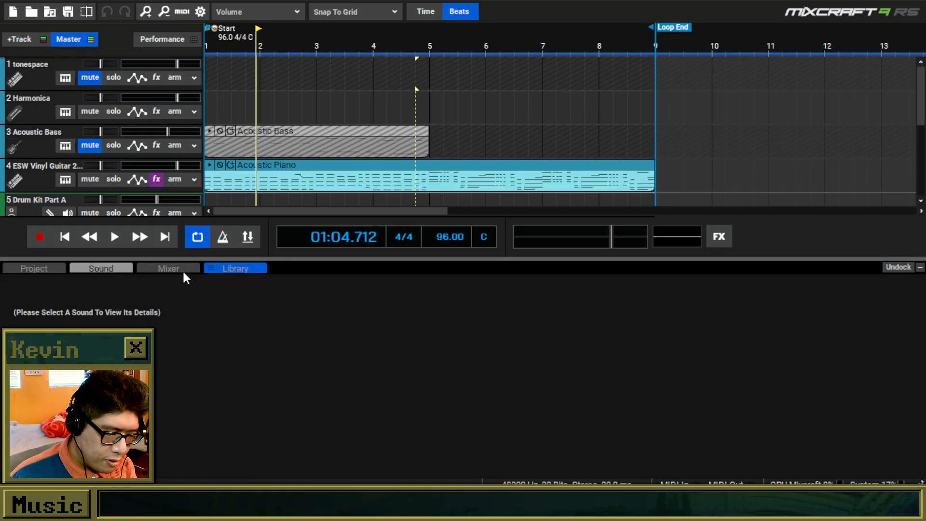
# Play the Lovely Gravel loop from the start of the timeline with the master volume lowered.
pyautogui.click(64, 236)
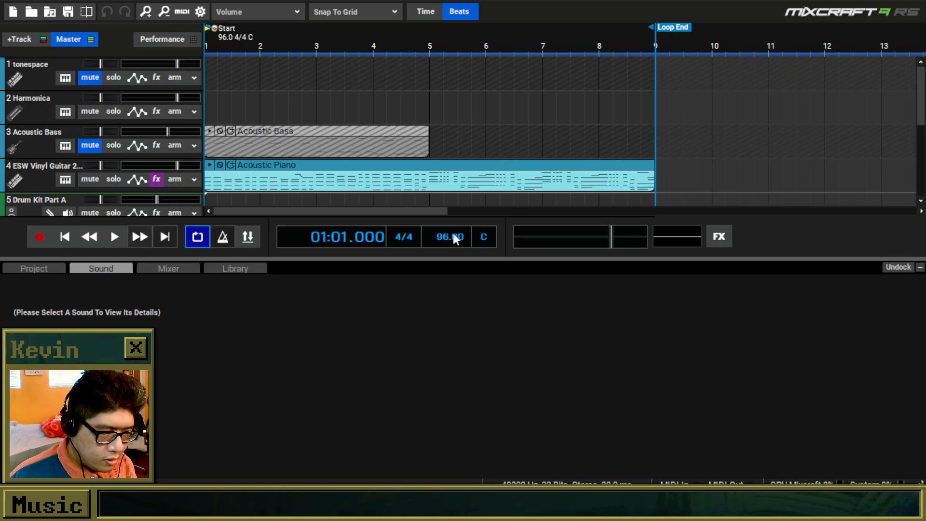
pyautogui.moveTo(920, 79)
pyautogui.mouseDown()
pyautogui.moveTo(921, 96)
pyautogui.moveTo(921, 84)
pyautogui.mouseUp()
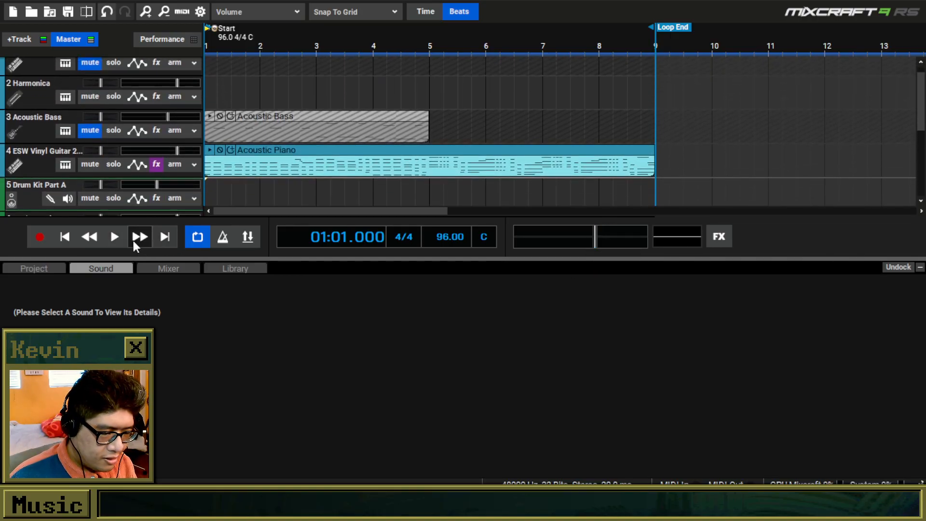
pyautogui.click(118, 237)
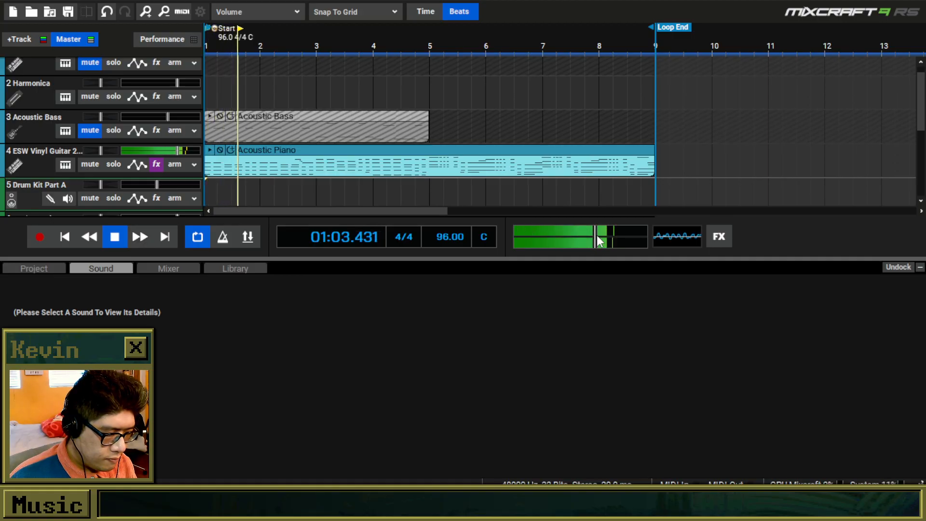
pyautogui.moveTo(601, 235)
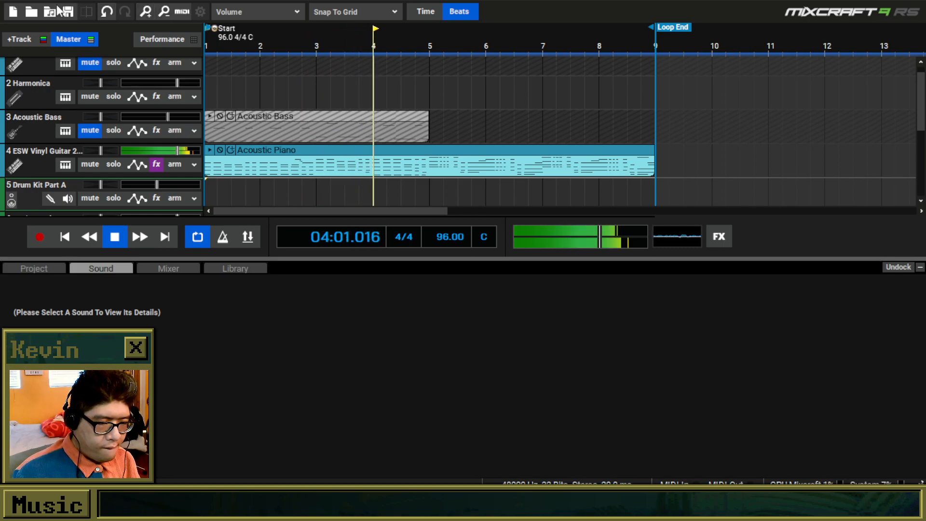
# Load The Robes project from the New New Music folder, discarding the unsaved changes to the current project.
pyautogui.click(32, 11)
pyautogui.click(483, 258)
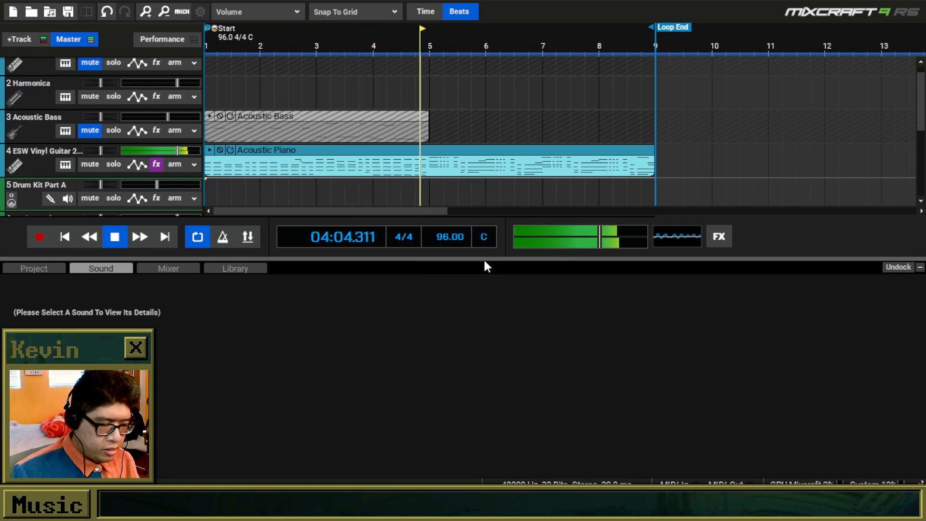
pyautogui.click(389, 120)
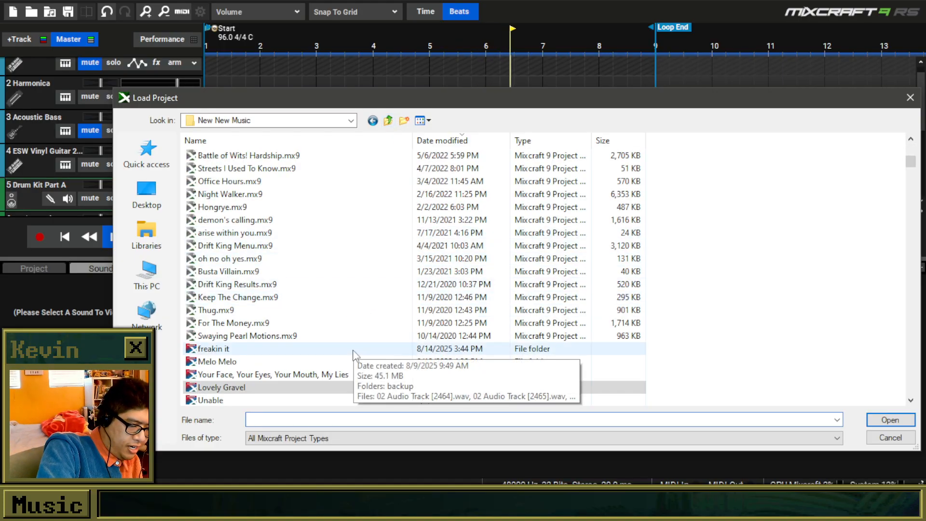
pyautogui.scroll(-5, 361, 353)
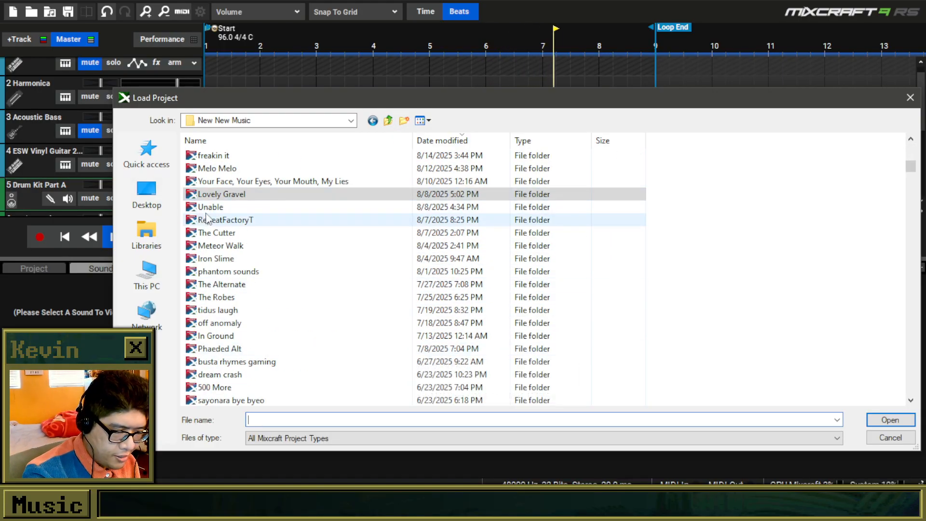
pyautogui.click(257, 221)
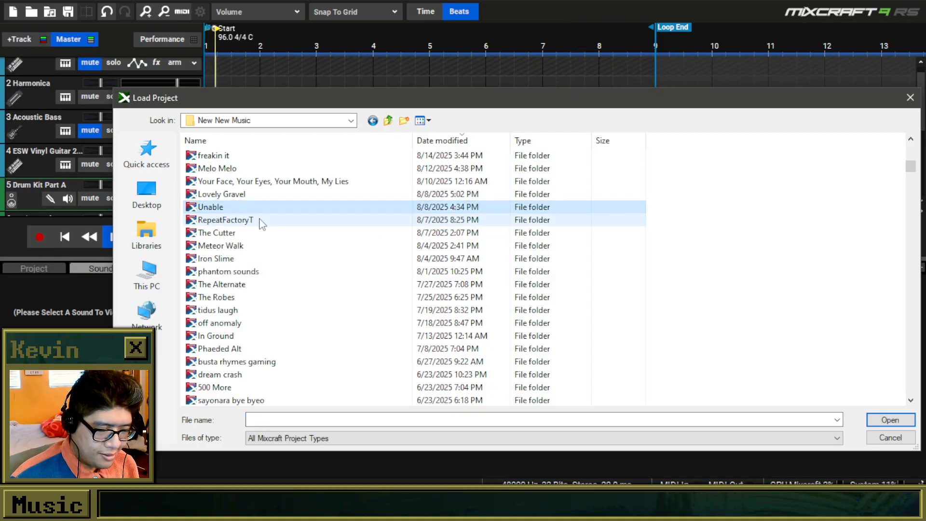
pyautogui.click(265, 262)
pyautogui.click(265, 285)
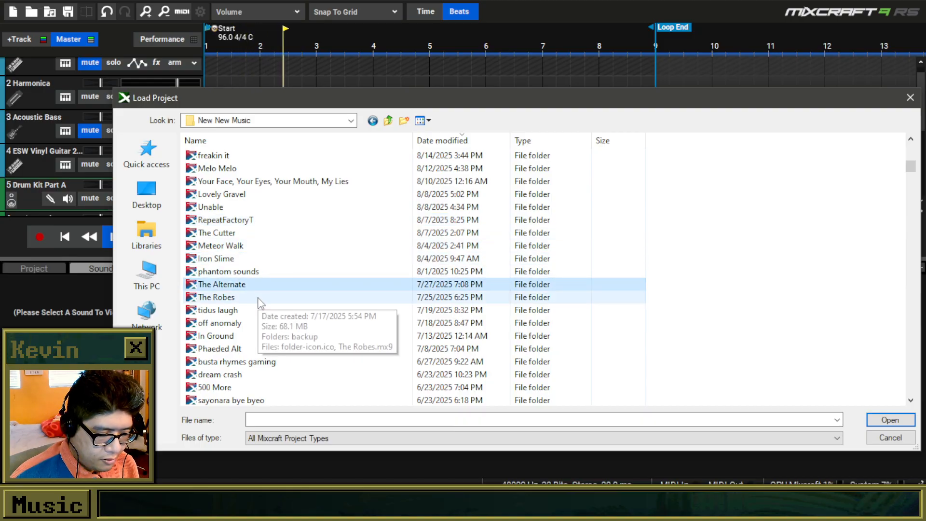
pyautogui.doubleClick(259, 299)
pyautogui.doubleClick(253, 168)
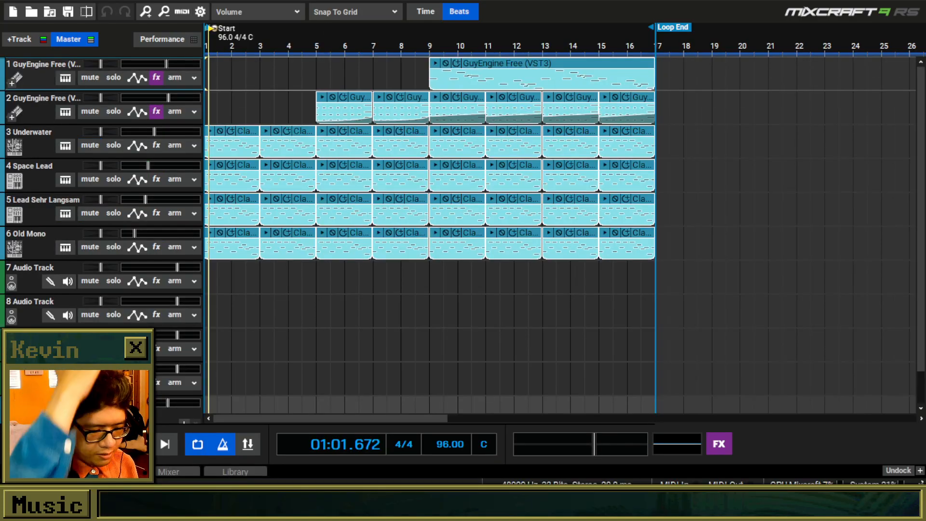
# Play The Robes from the start of the timeline and raise the master volume during playback.
pyautogui.press('Home')
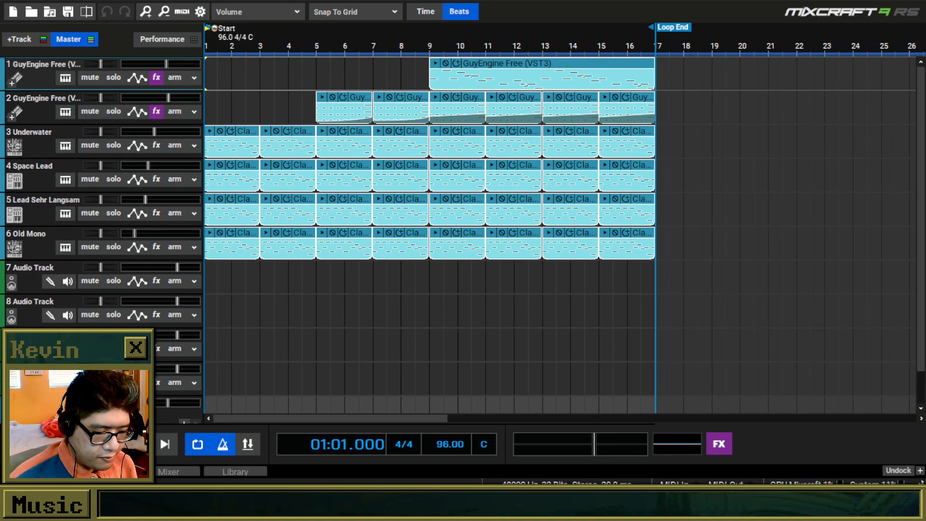
pyautogui.press('space')
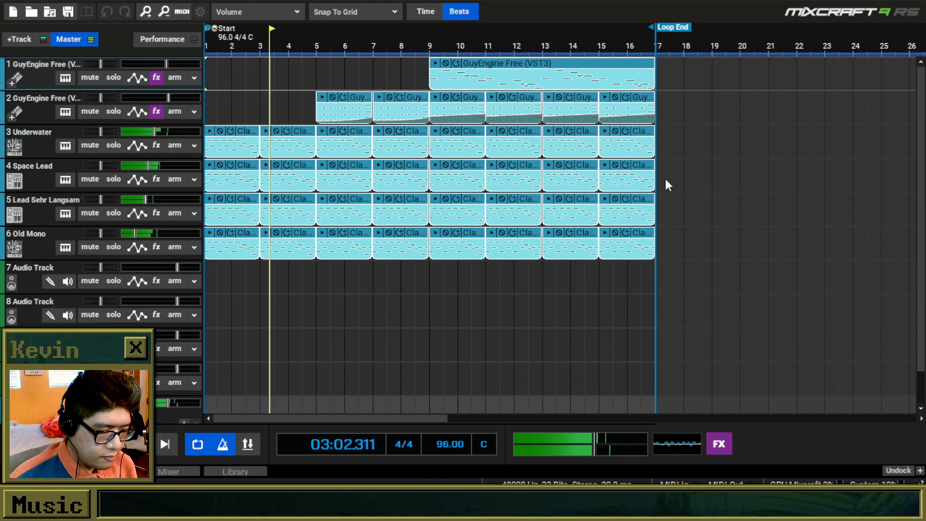
pyautogui.moveTo(596, 446); pyautogui.dragTo(610, 447)
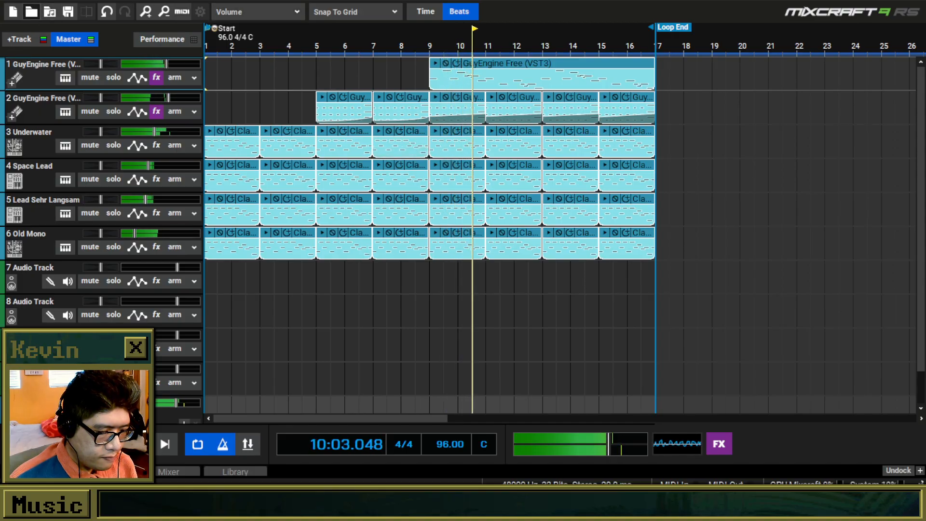
# Load the off anomaly project from the New New Music folder without saving the changes to The Robes.
pyautogui.click(33, 13)
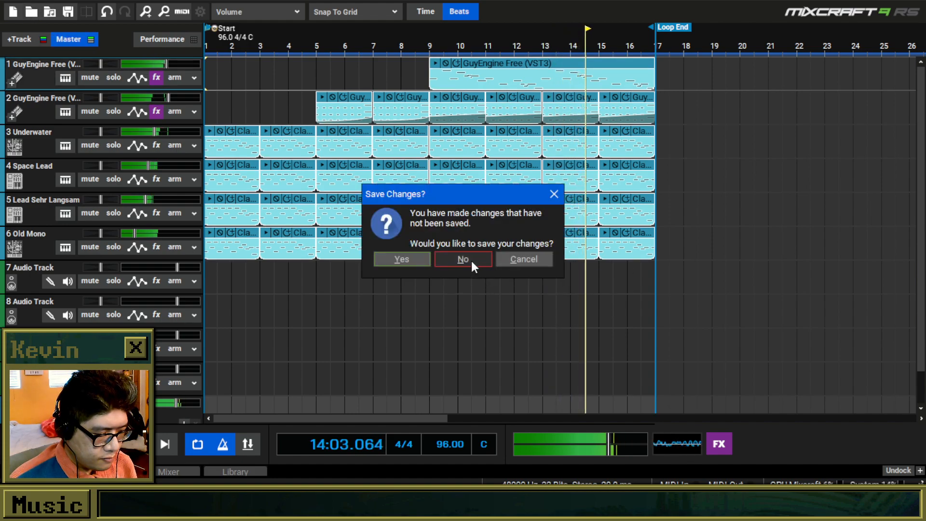
pyautogui.click(470, 262)
pyautogui.click(390, 122)
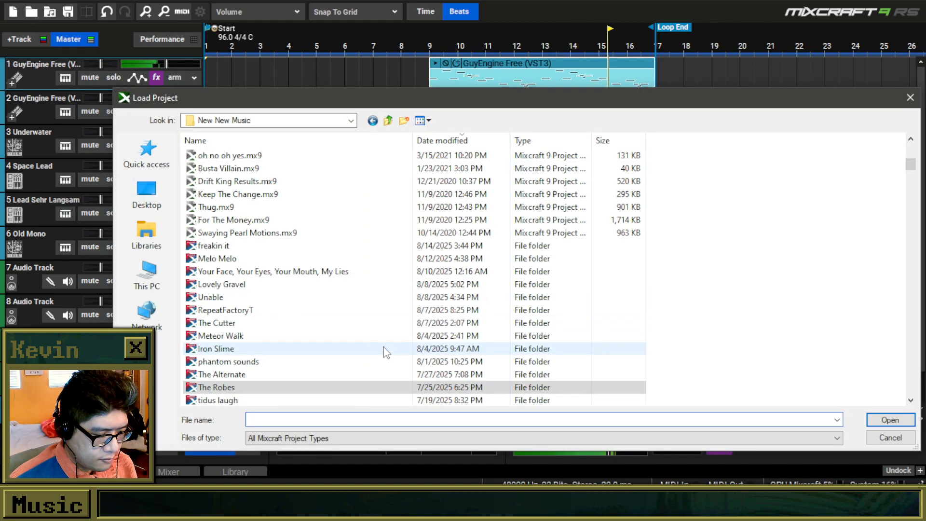
pyautogui.scroll(-2, 385, 352)
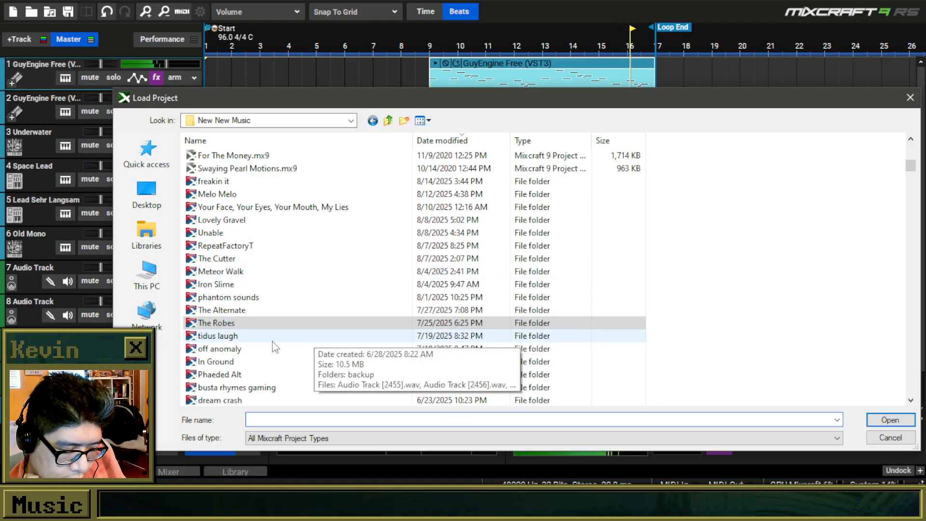
pyautogui.click(266, 353)
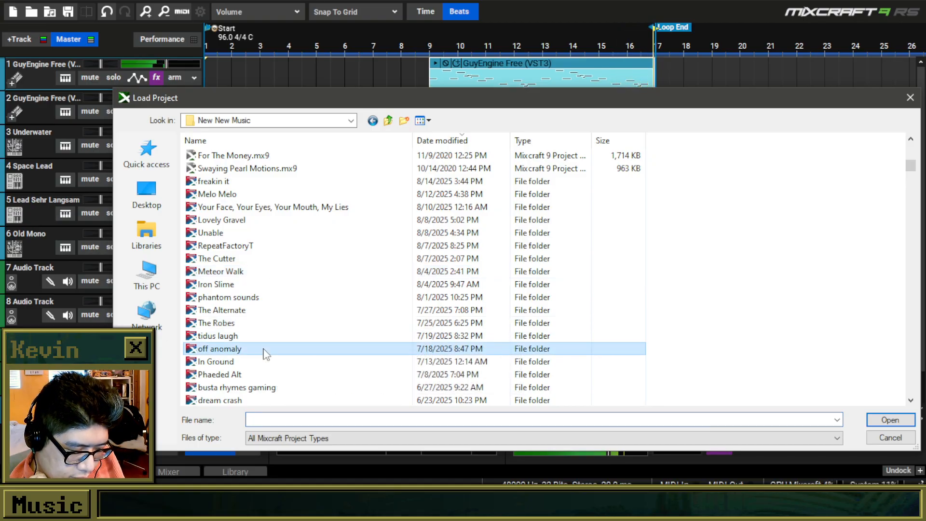
pyautogui.doubleClick(266, 354)
pyautogui.doubleClick(263, 170)
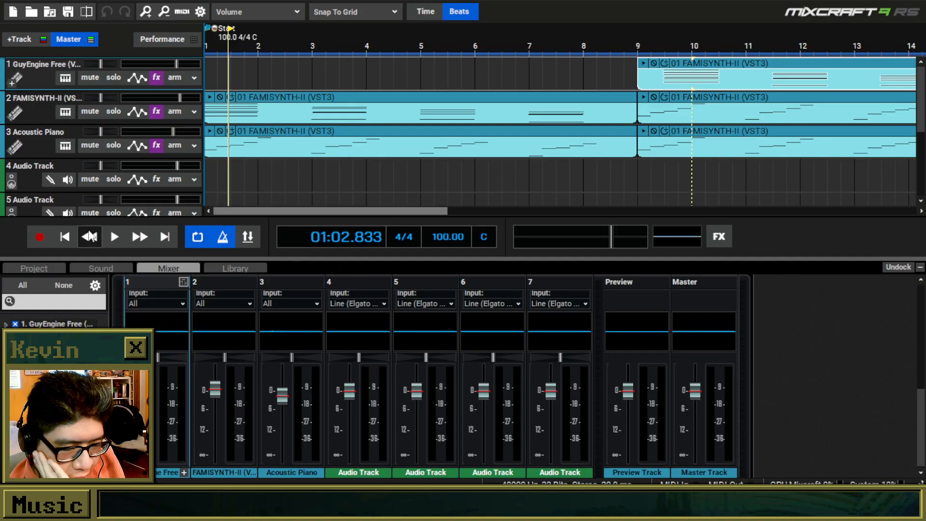
# Play the off anomaly project from the start with the whole 16-bar loop in view.
pyautogui.click(72, 236)
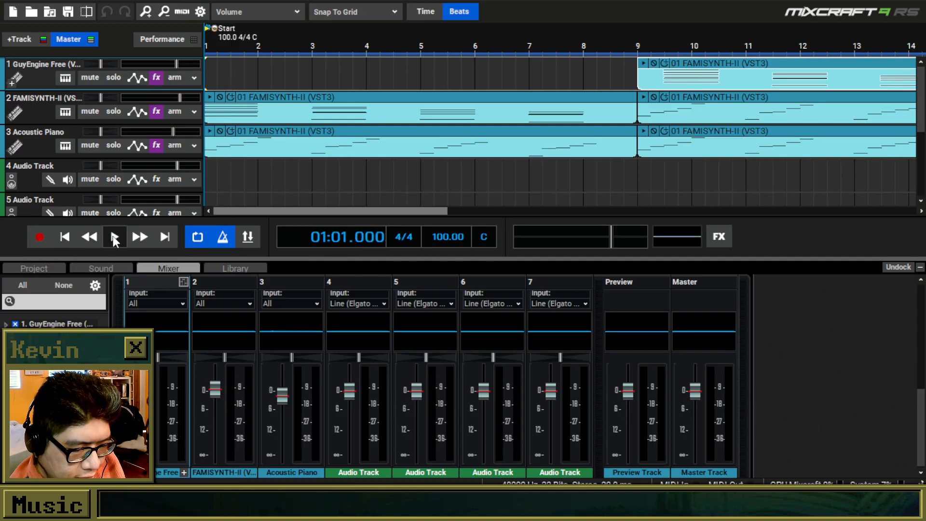
pyautogui.press('space')
pyautogui.scroll(-3, 494, 156)
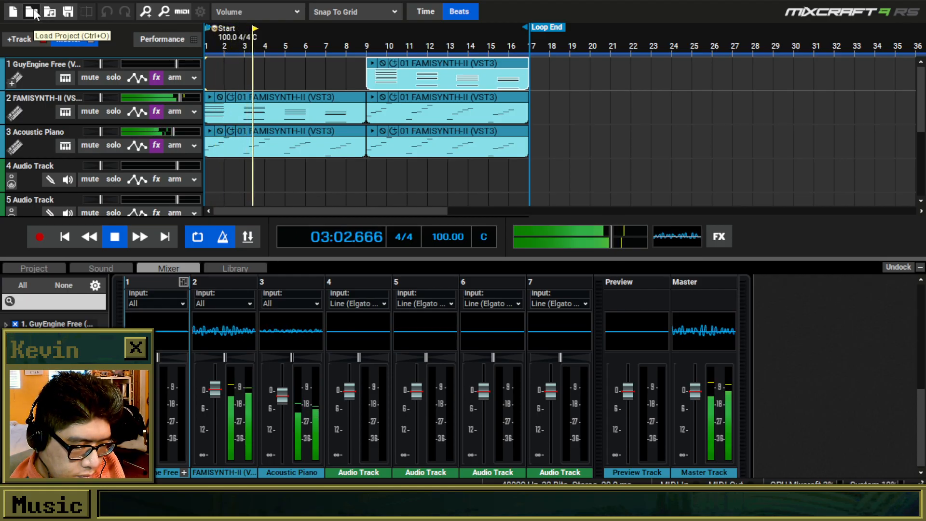
# Load RepeatFactoryT.mx9 from the RepeatFactoryT folder in New New Music.
pyautogui.click(31, 12)
pyautogui.click(388, 120)
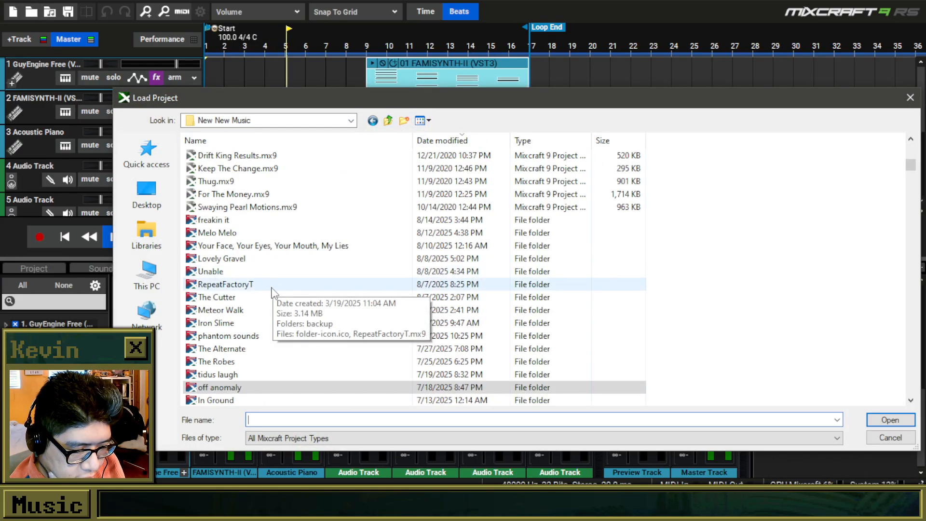
pyautogui.click(258, 313)
pyautogui.click(220, 322)
pyautogui.click(245, 348)
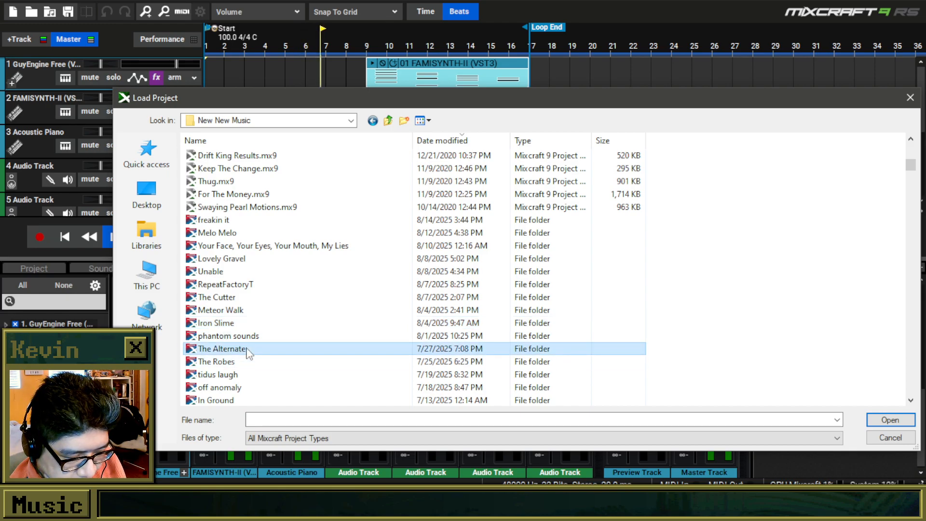
pyautogui.click(247, 299)
pyautogui.doubleClick(250, 286)
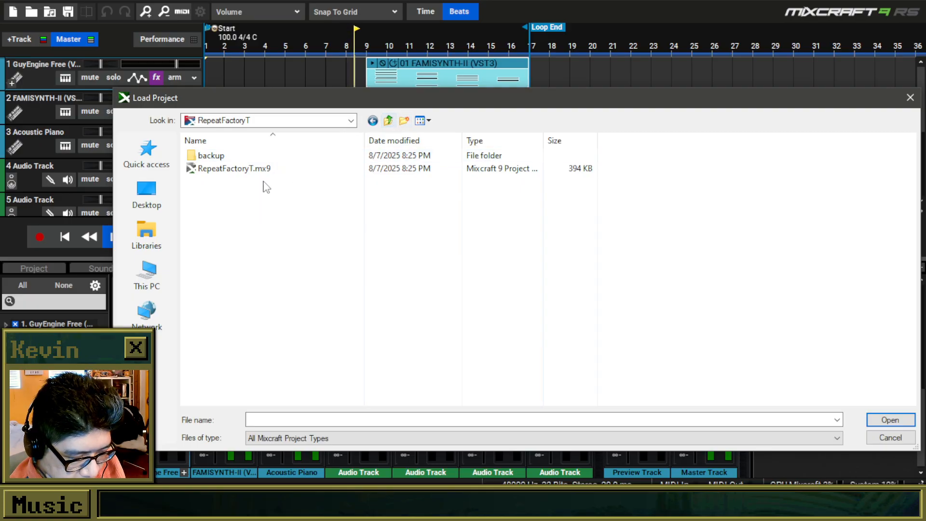
pyautogui.doubleClick(326, 168)
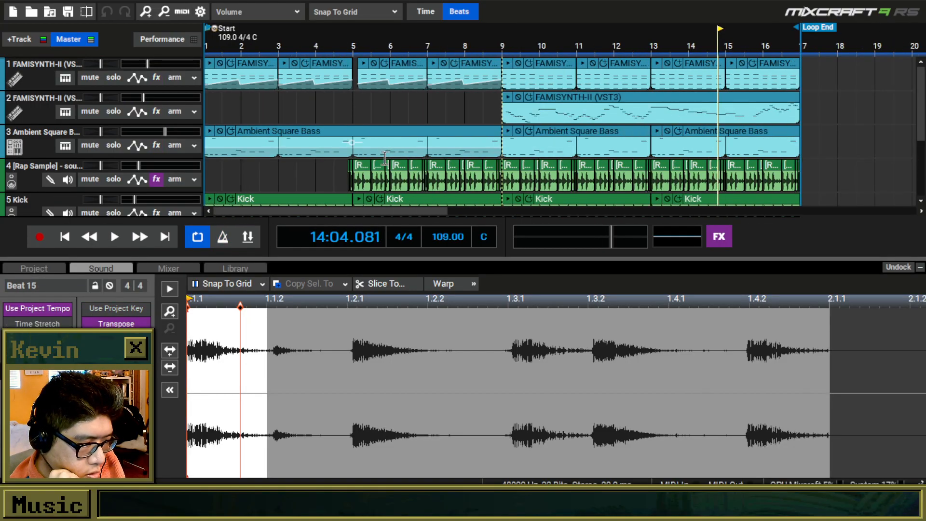
# Audition RepeatFactoryT from bar 9, the start and bar 8, with the master volume lowered to about -3.3 dB.
pyautogui.click(394, 110)
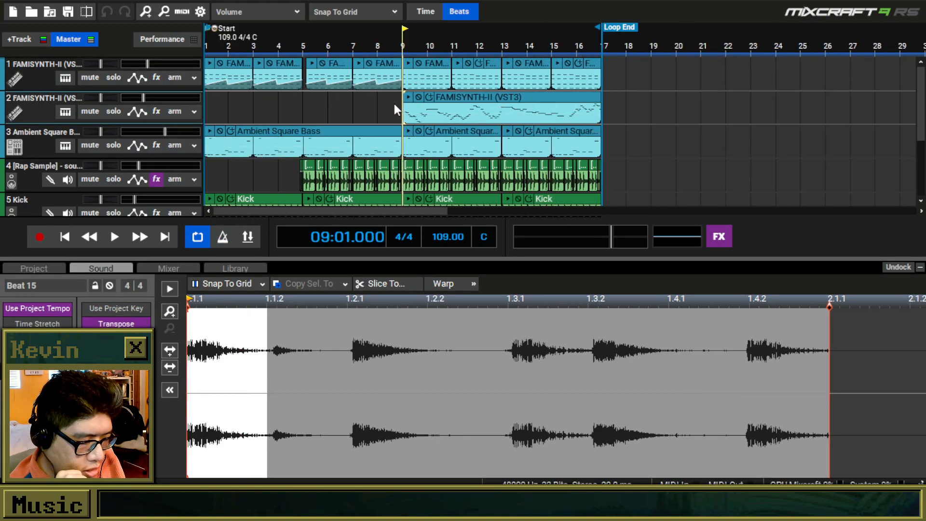
pyautogui.press('space')
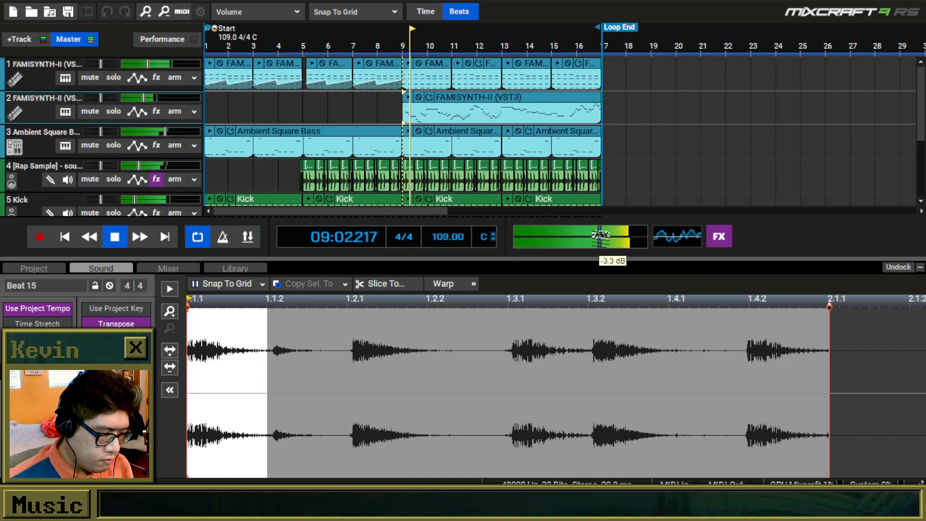
pyautogui.press('Home')
pyautogui.moveTo(924, 77); pyautogui.dragTo(909, 120)
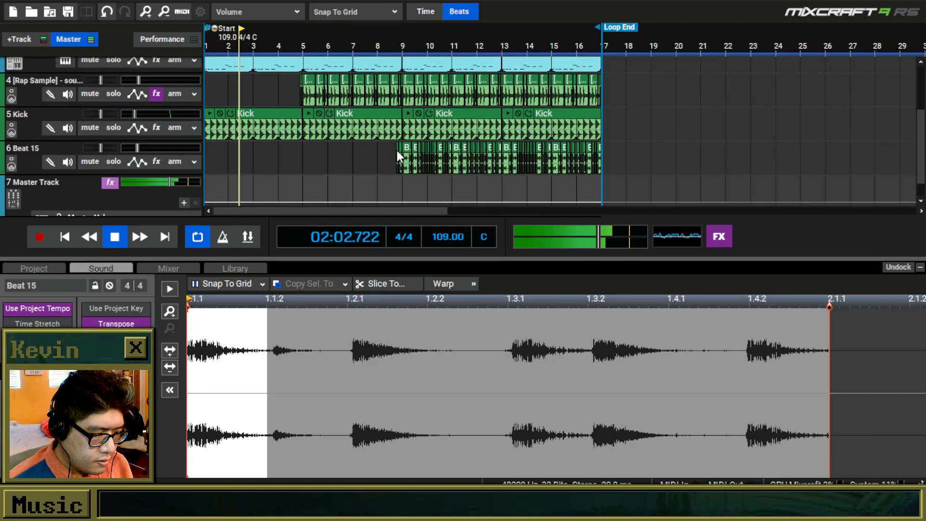
pyautogui.click(378, 48)
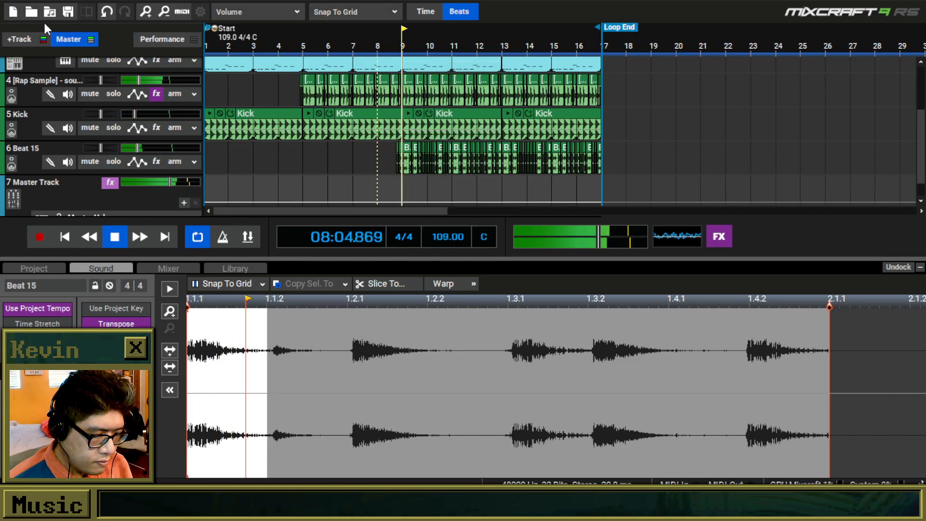
# Load dream crash.mx9 from the dream crash folder in New New Music.
pyautogui.click(33, 14)
pyautogui.click(462, 260)
pyautogui.click(389, 120)
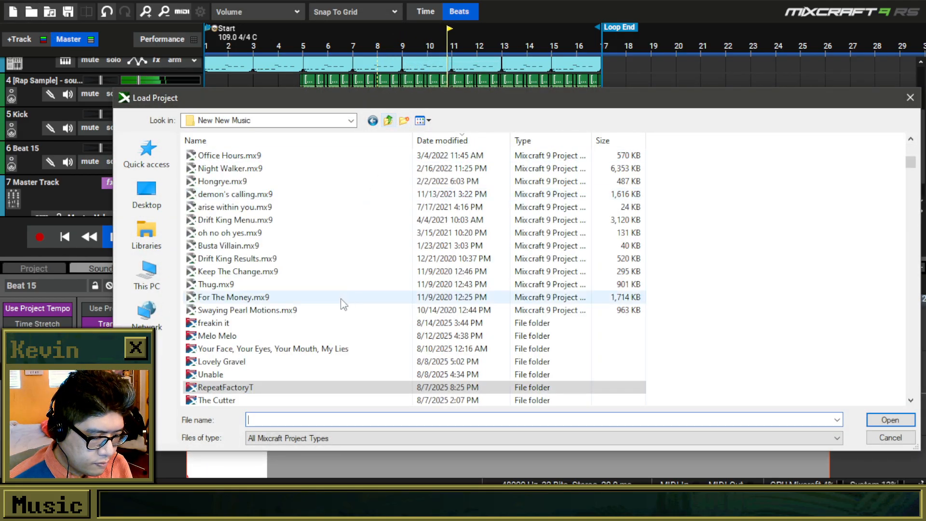
pyautogui.click(243, 363)
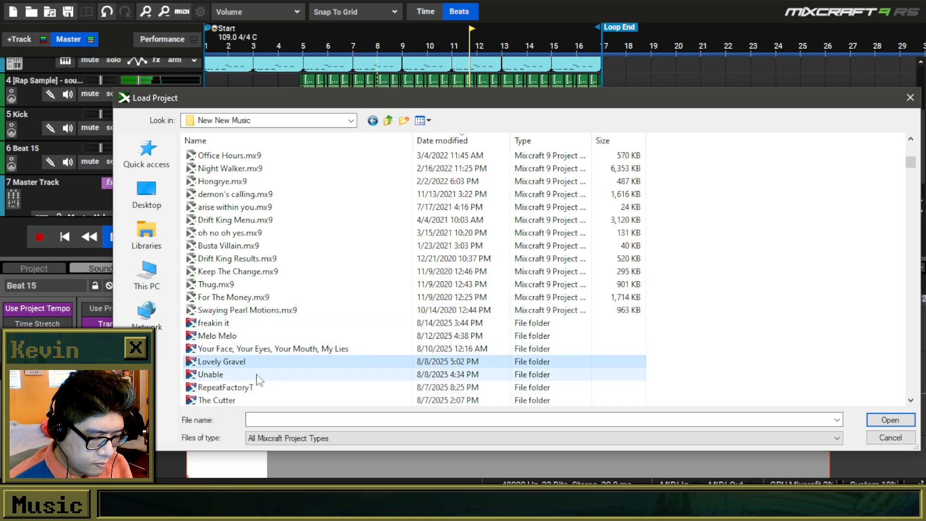
pyautogui.click(257, 400)
pyautogui.scroll(-3, 257, 399)
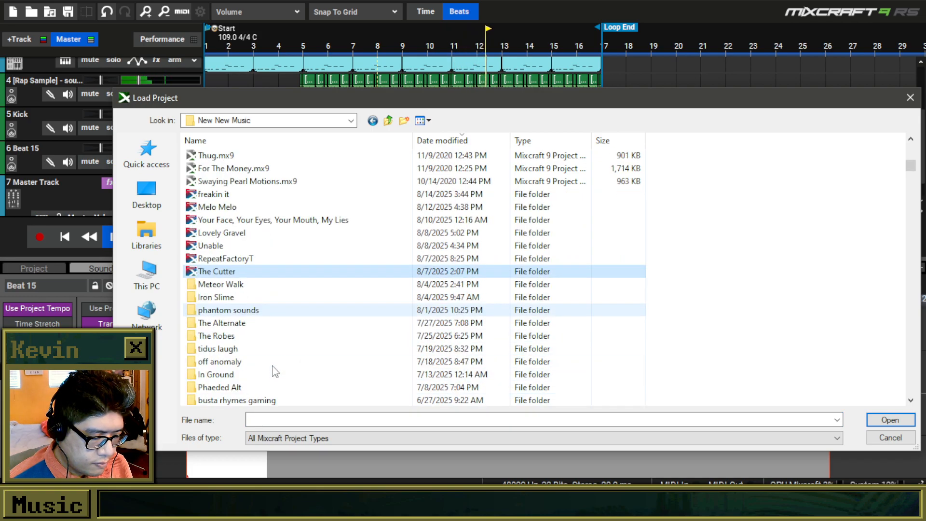
pyautogui.click(251, 298)
pyautogui.click(254, 310)
pyautogui.click(256, 323)
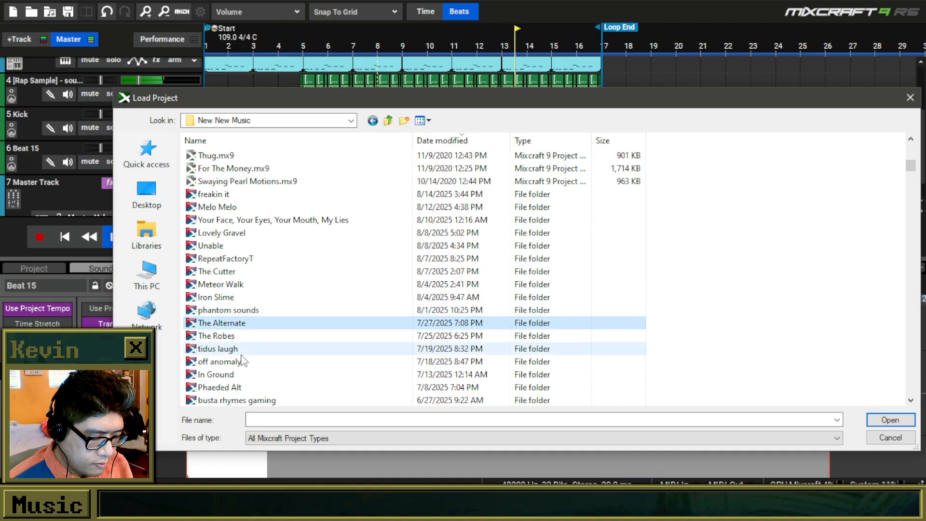
pyautogui.click(249, 339)
pyautogui.click(260, 325)
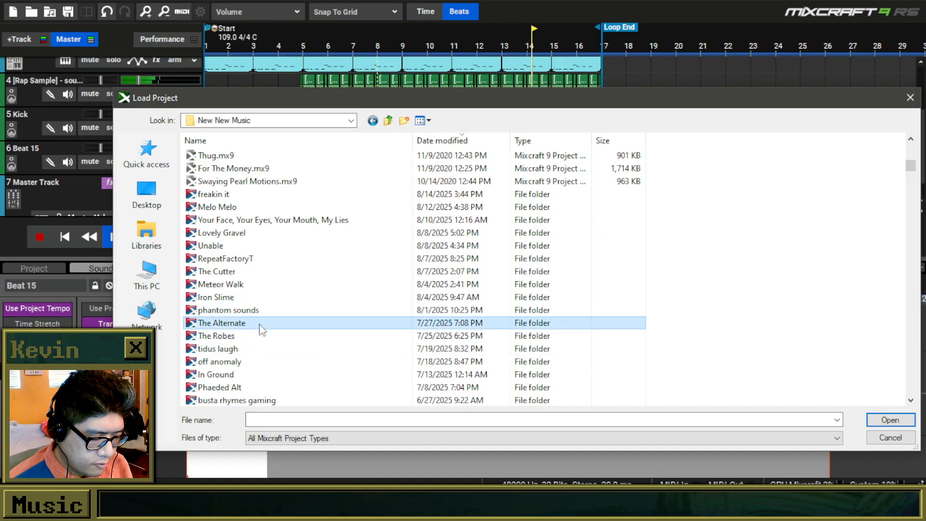
pyautogui.click(250, 362)
pyautogui.click(253, 374)
pyautogui.scroll(-2, 270, 312)
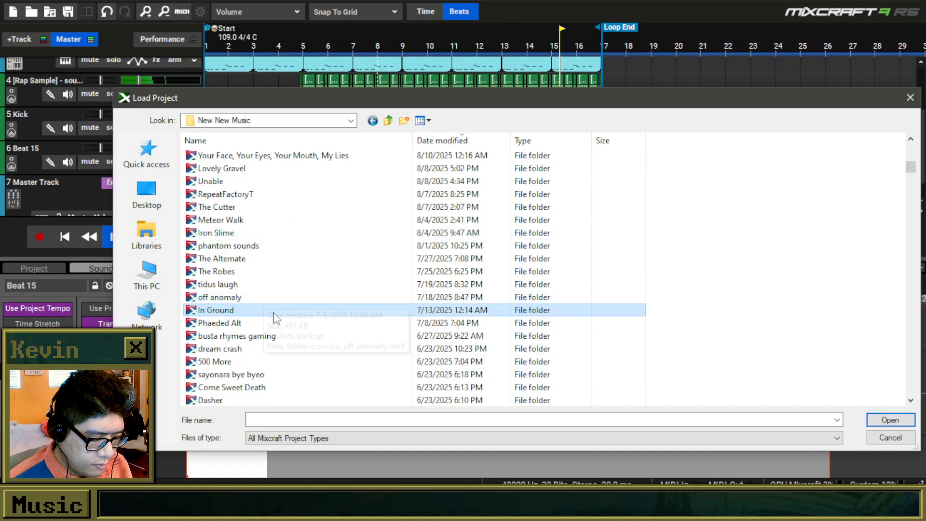
pyautogui.click(278, 351)
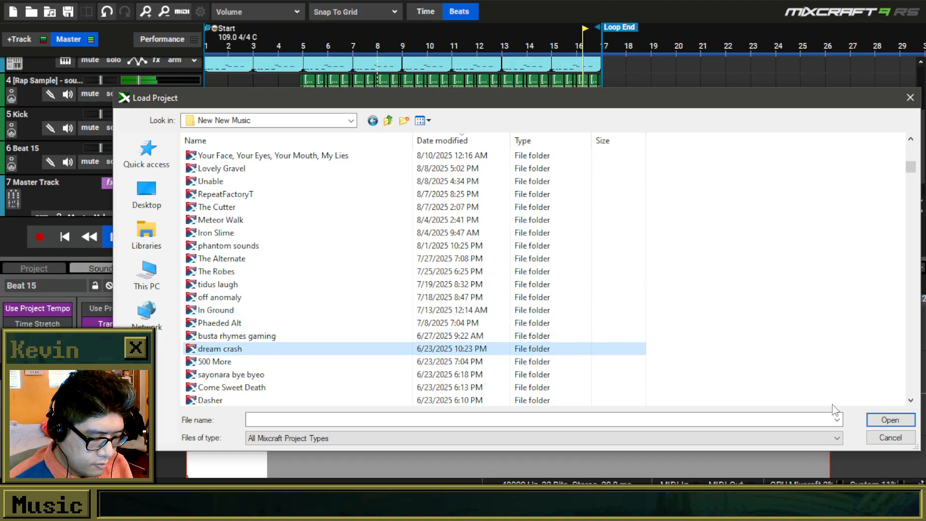
pyautogui.click(888, 423)
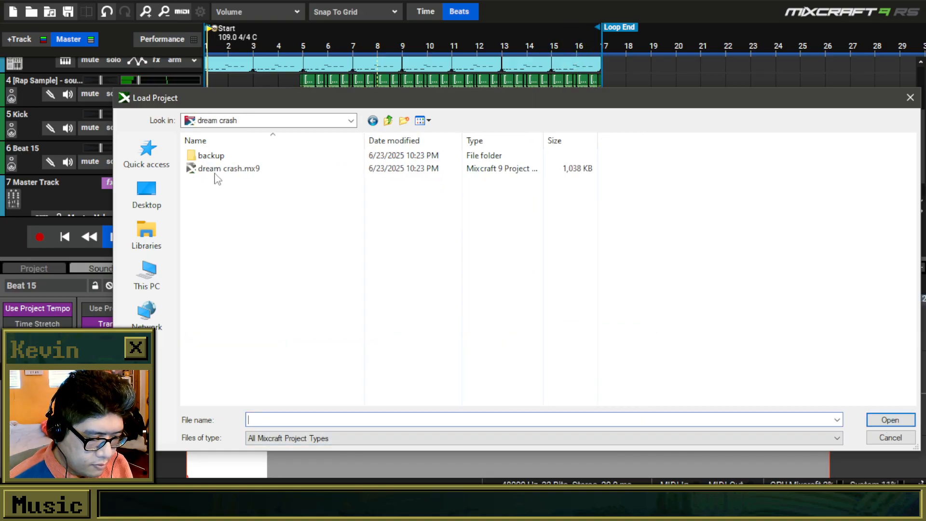
pyautogui.doubleClick(215, 169)
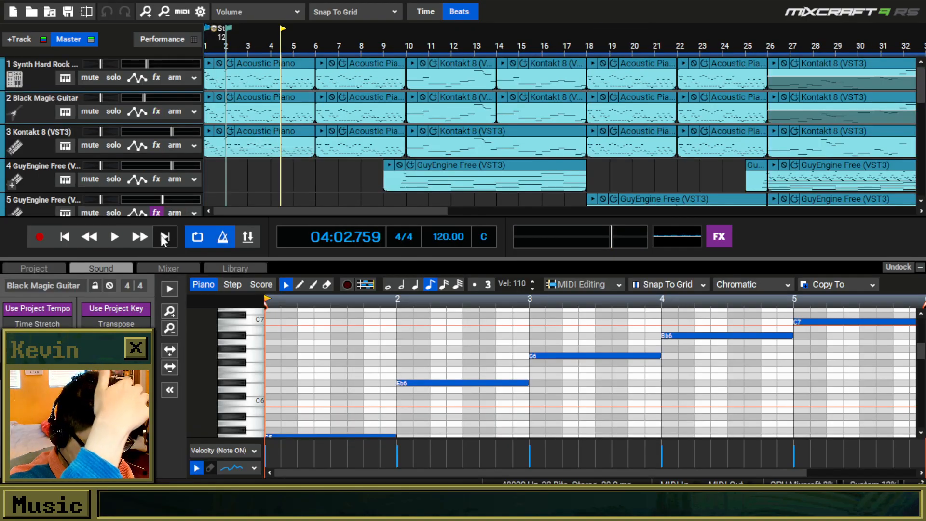
# Play dream crash from the start with the sound details area collapsed so more tracks are in view.
pyautogui.click(64, 236)
pyautogui.click(115, 238)
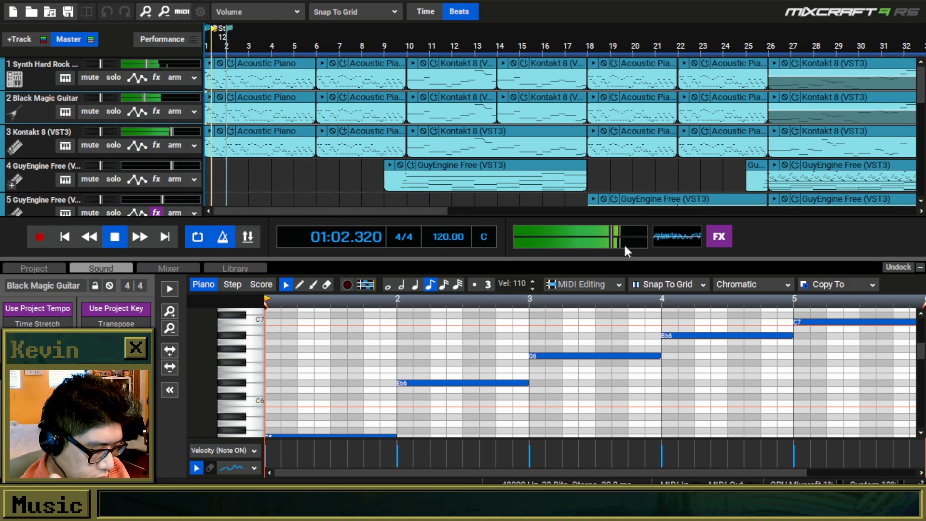
pyautogui.moveTo(613, 239)
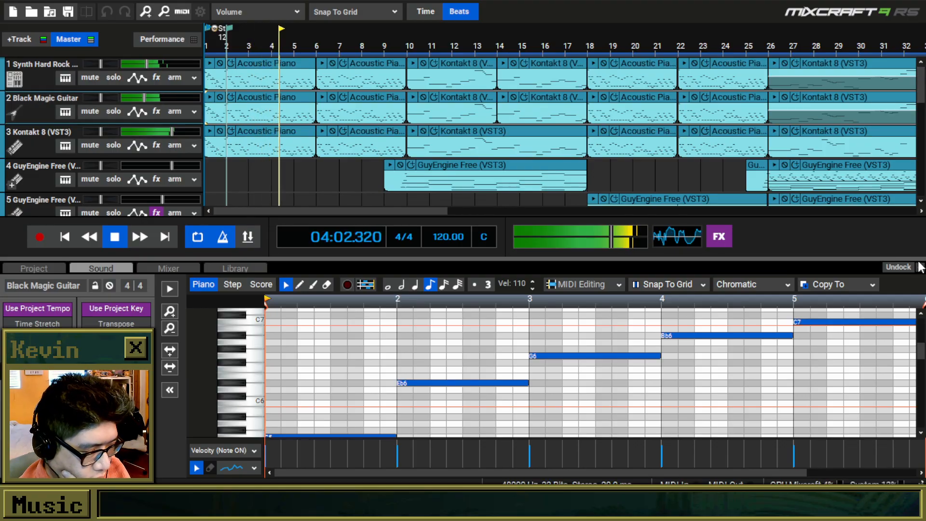
pyautogui.click(920, 267)
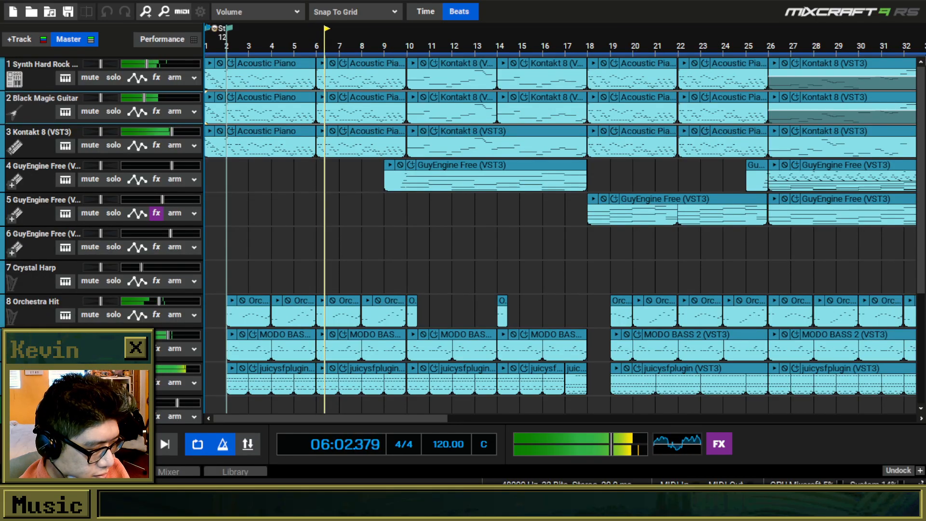
pyautogui.scroll(-3, 924, 85)
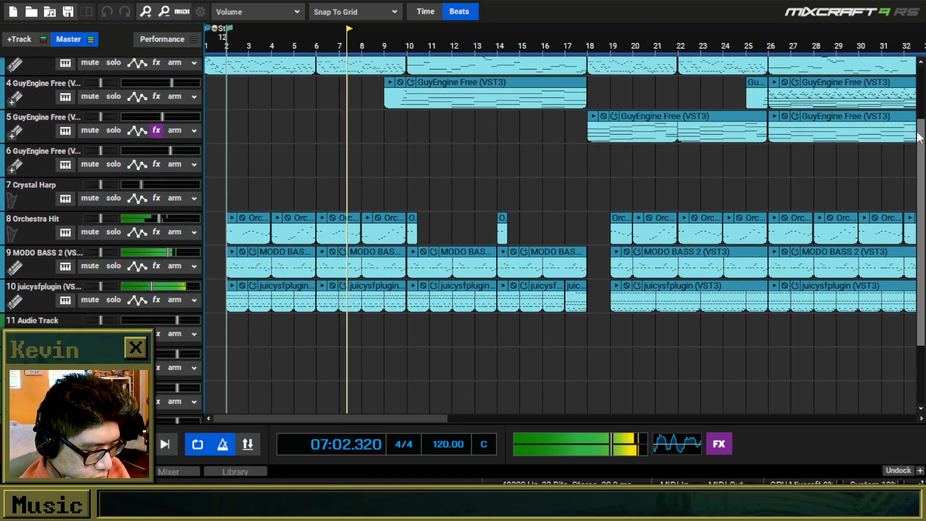
pyautogui.scroll(3, 924, 83)
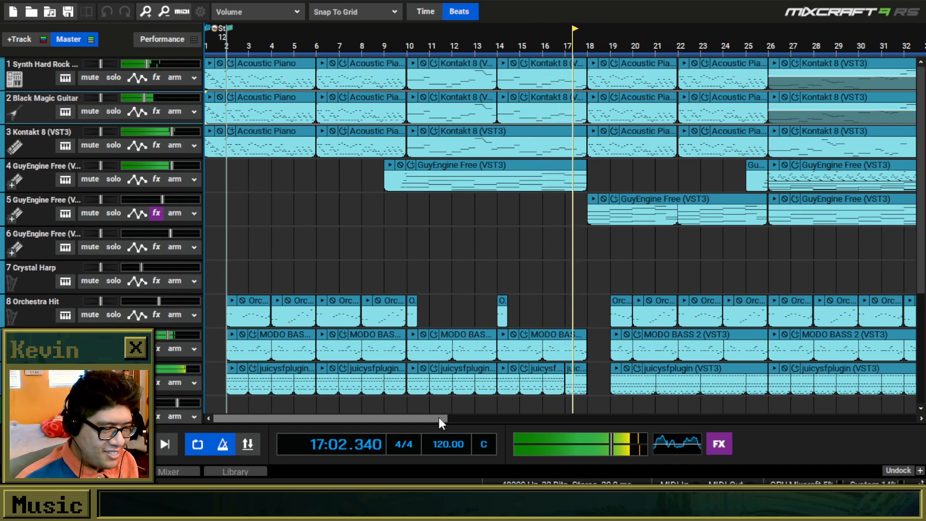
# Follow the dream crash playback across the whole arrangement, examining the GuyEngine Free and Crystal Harp clips from bar 42 onward.
pyautogui.moveTo(439, 418); pyautogui.dragTo(601, 437)
pyautogui.scroll(-4, 633, 341)
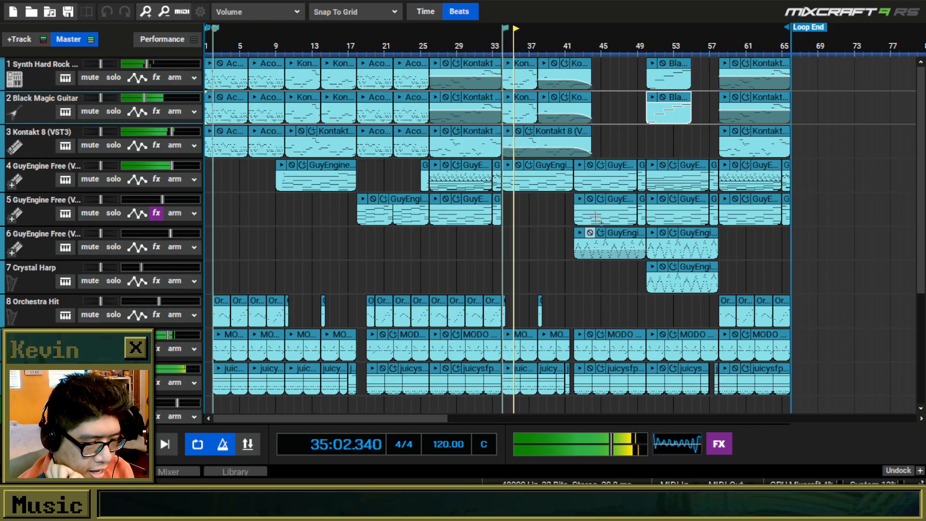
pyautogui.click(590, 235)
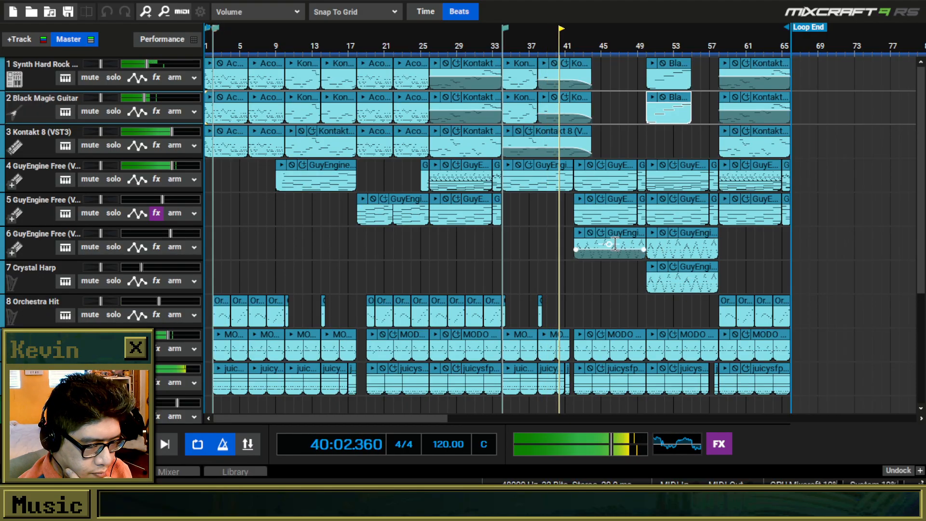
pyautogui.scroll(4, 642, 259)
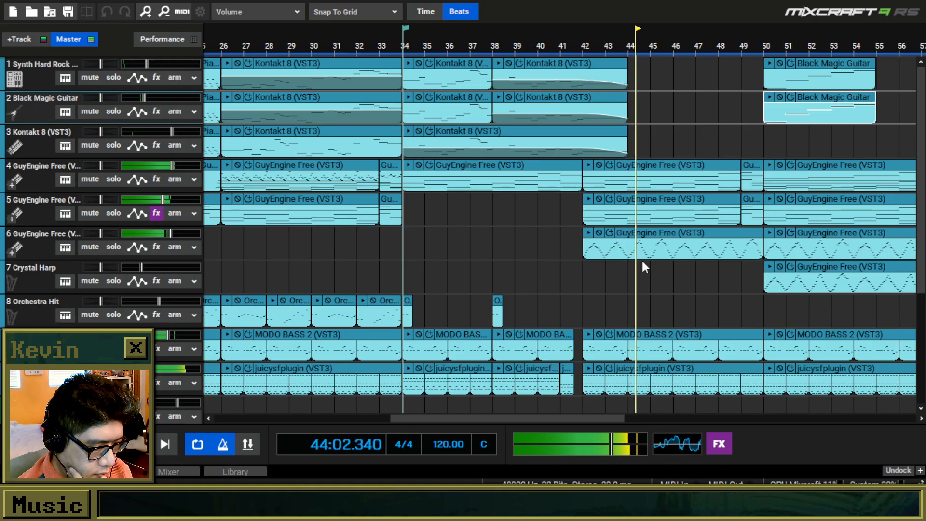
pyautogui.scroll(-2, 643, 262)
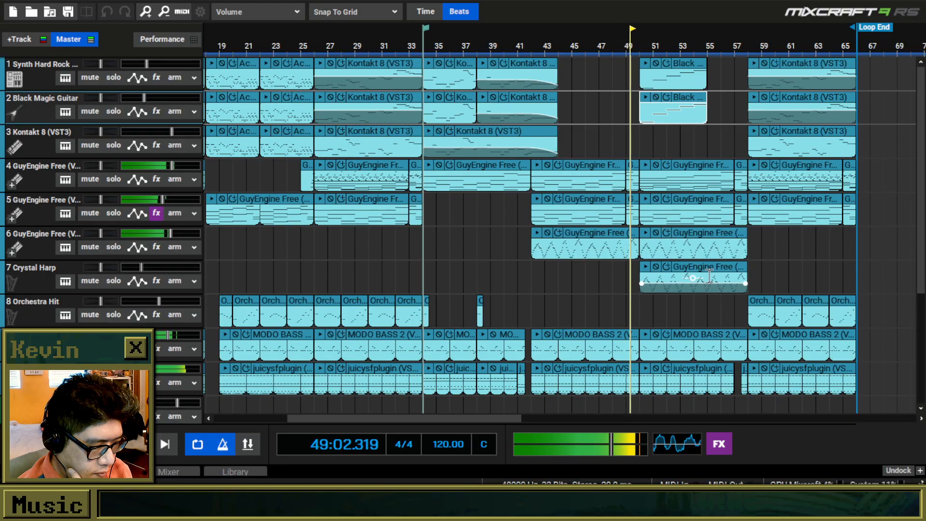
# Load The Alternate.mx9 from The Alternate folder in New New Music.
pyautogui.click(36, 10)
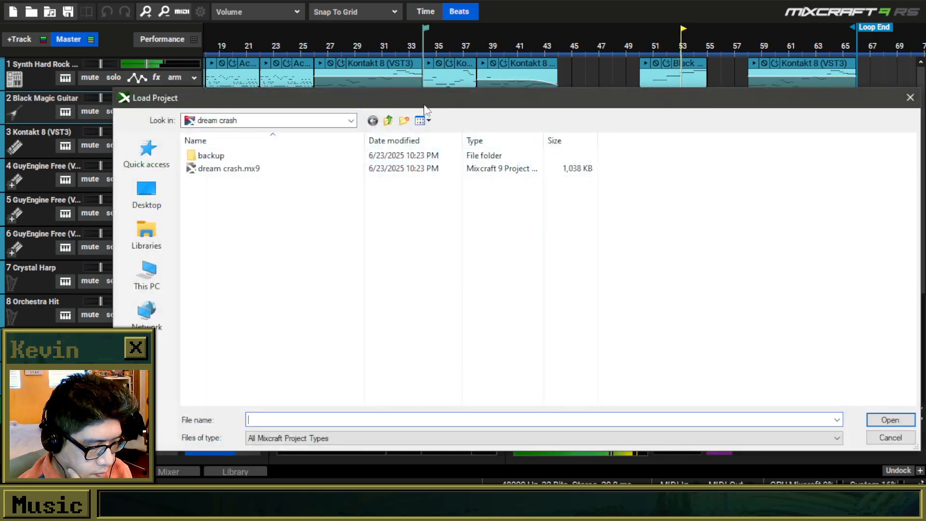
pyautogui.click(388, 120)
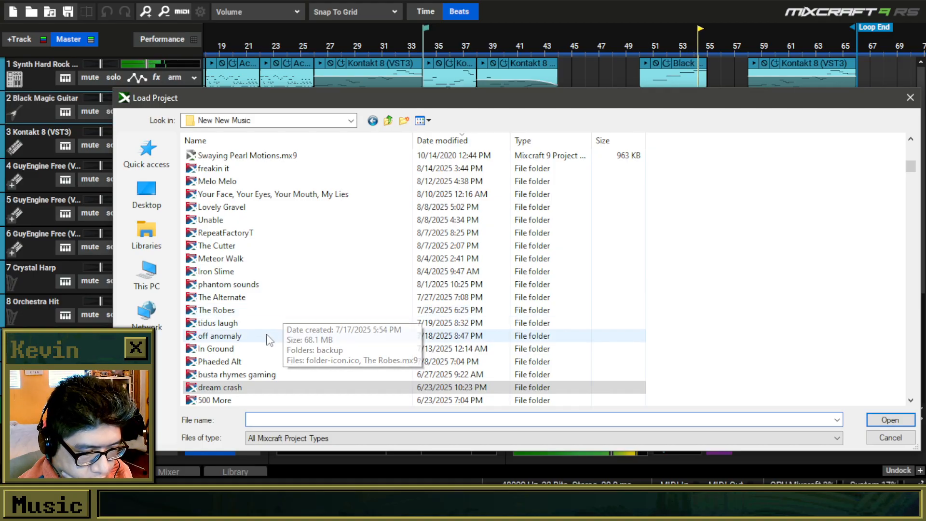
pyautogui.click(264, 349)
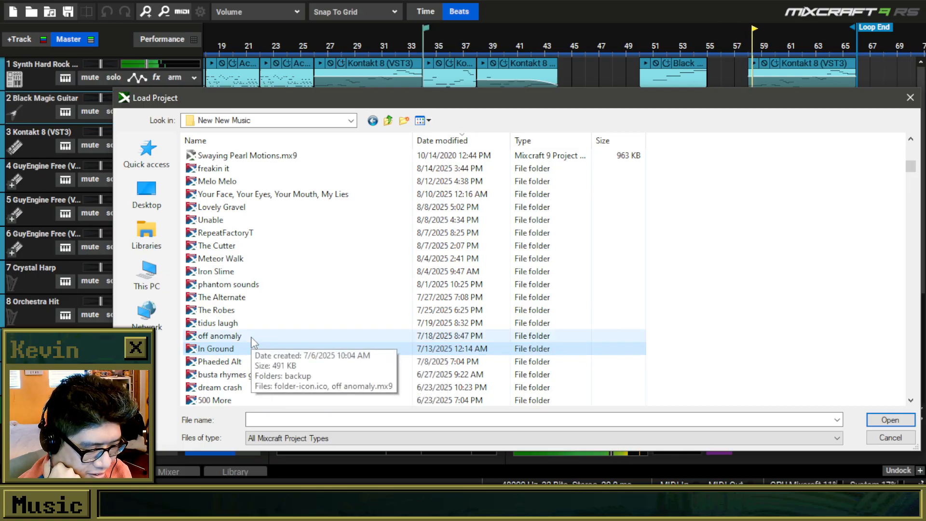
pyautogui.click(252, 340)
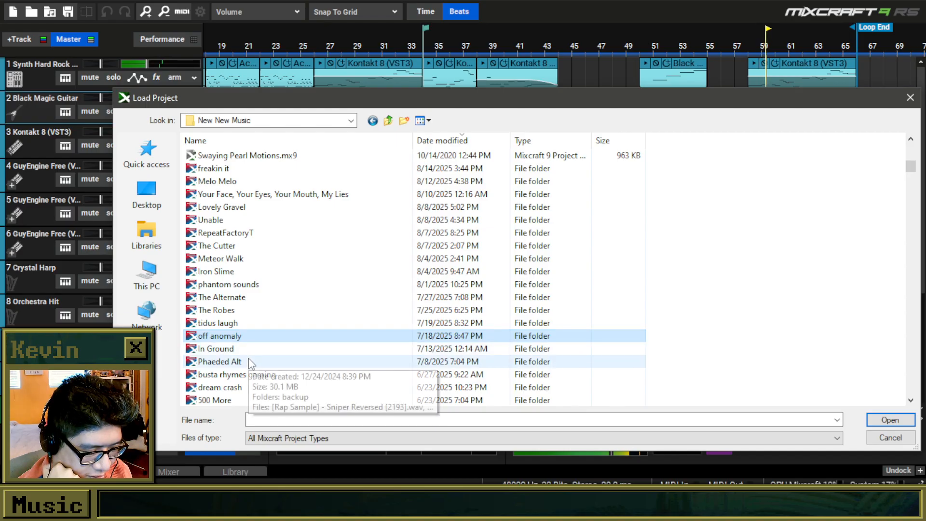
pyautogui.click(250, 360)
pyautogui.click(248, 322)
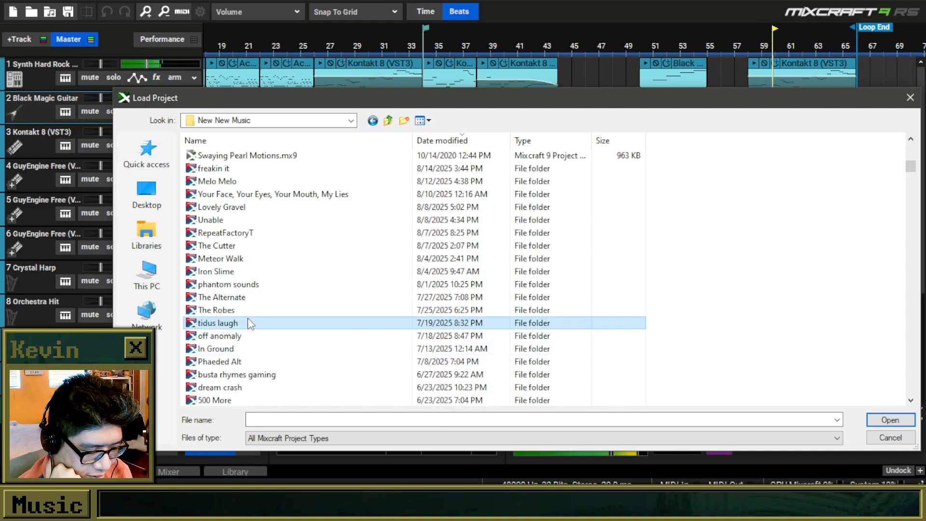
pyautogui.click(256, 299)
pyautogui.doubleClick(254, 298)
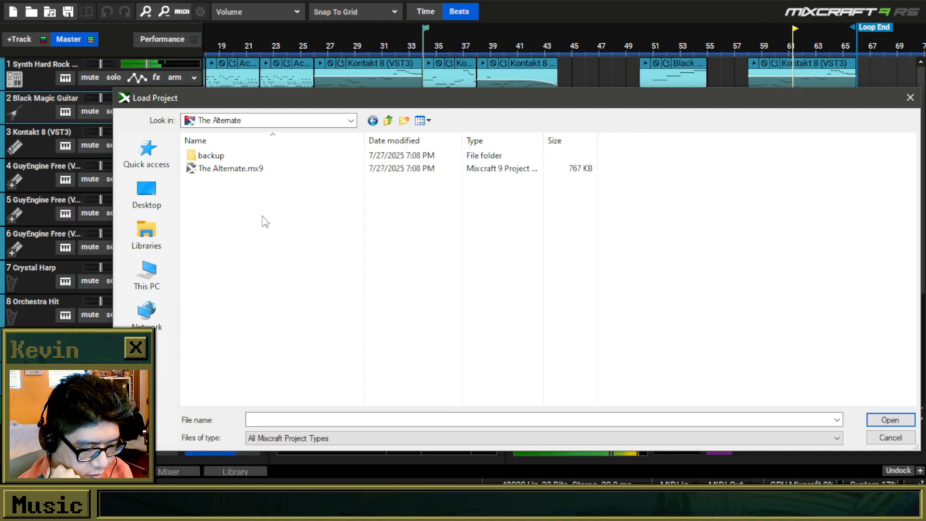
pyautogui.doubleClick(253, 169)
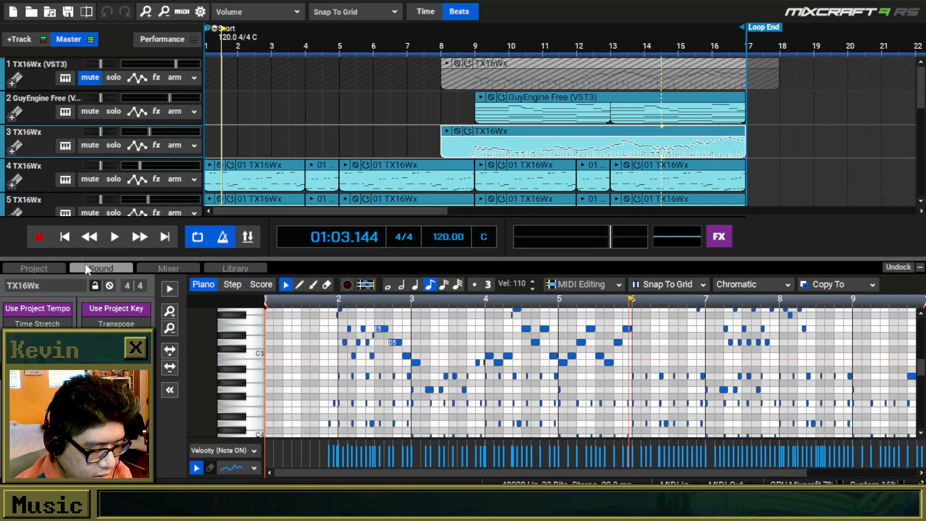
# Play The Alternate from the start and collapse the sound details area to view its tracks.
pyautogui.click(86, 241)
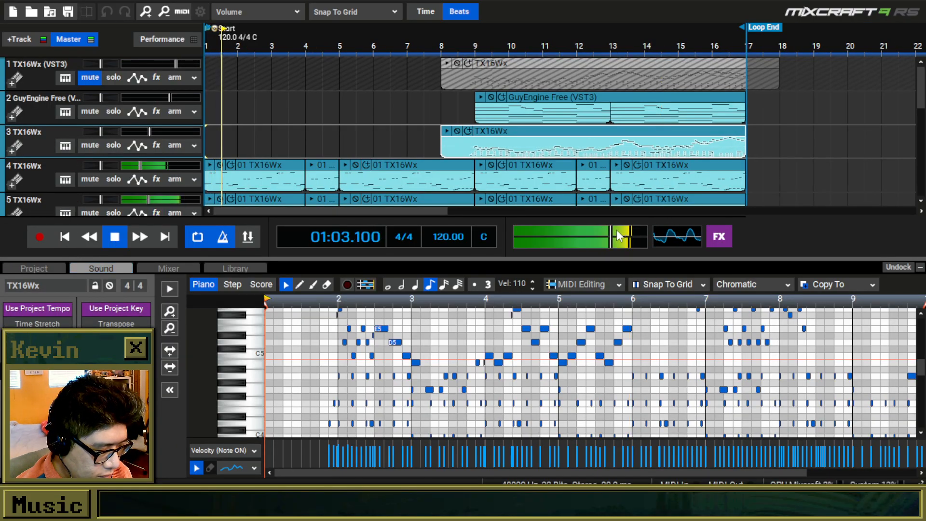
pyautogui.scroll(-1, 923, 121)
pyautogui.moveTo(922, 116)
pyautogui.mouseDown()
pyautogui.moveTo(921, 126)
pyautogui.moveTo(918, 107)
pyautogui.mouseUp()
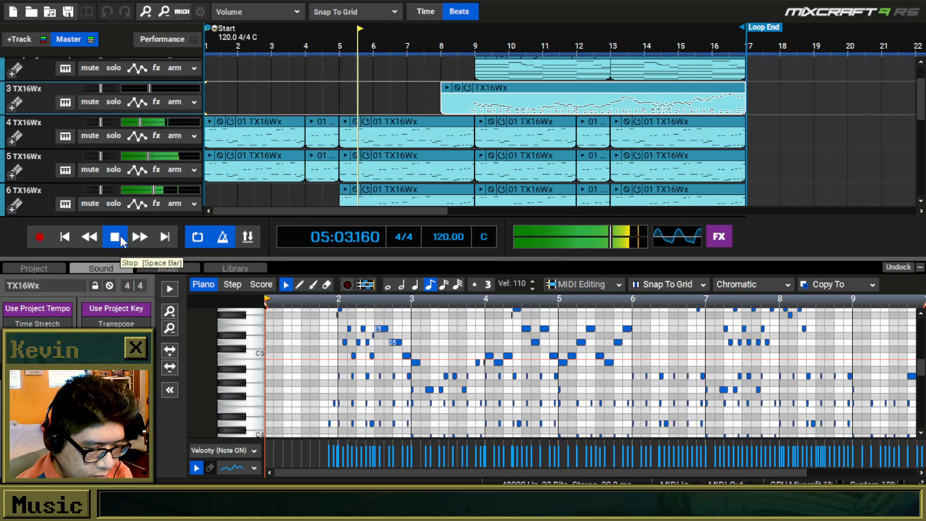
pyautogui.click(920, 269)
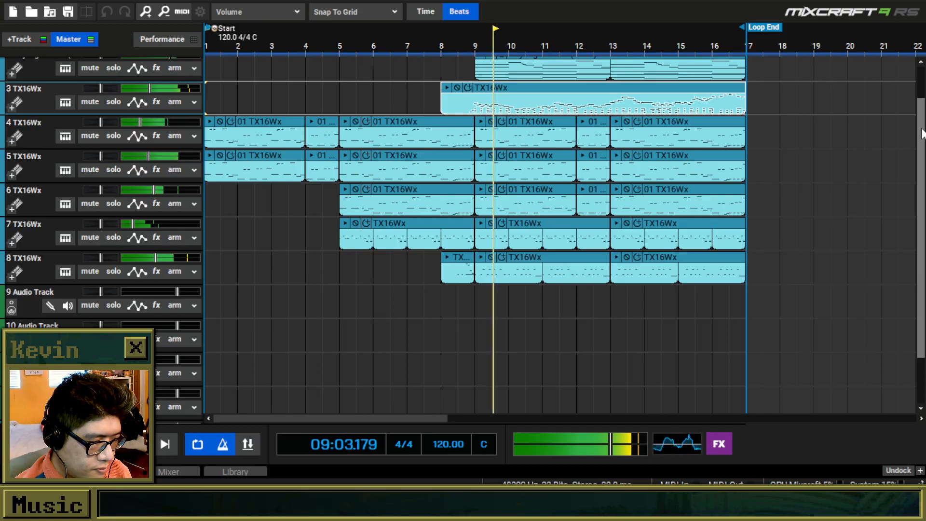
pyautogui.scroll(3, 922, 89)
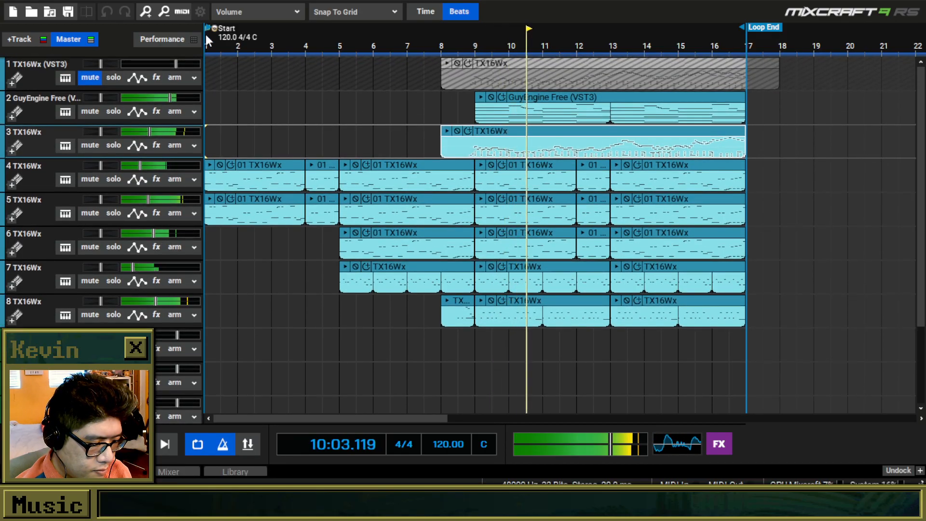
# Load In Ground.mx9 from the In Ground folder in New New Music.
pyautogui.click(33, 12)
pyautogui.click(390, 121)
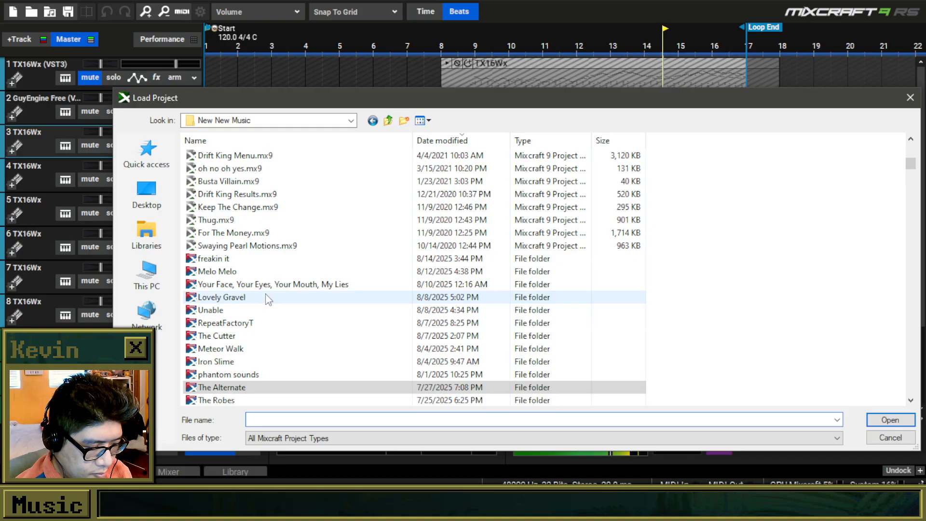
pyautogui.click(273, 364)
pyautogui.click(268, 378)
pyautogui.click(256, 399)
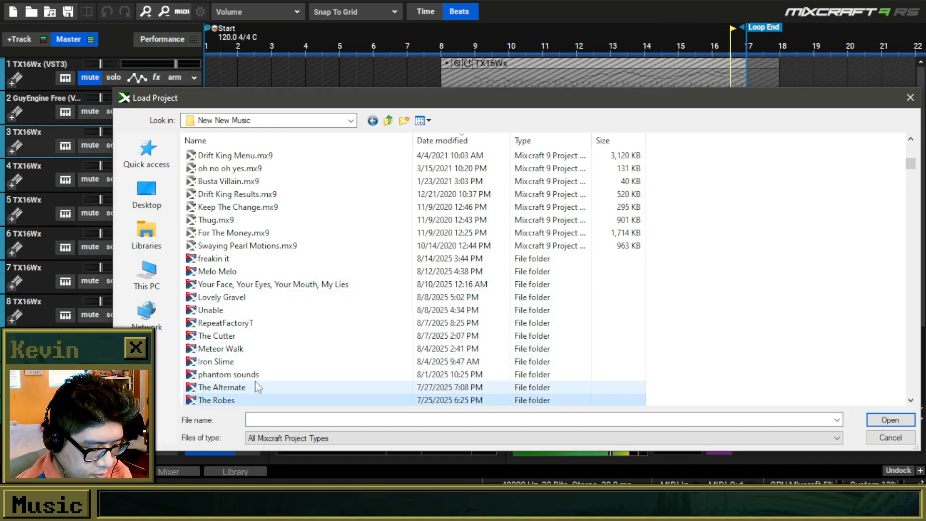
pyautogui.scroll(-2, 257, 389)
pyautogui.scroll(-2, 251, 366)
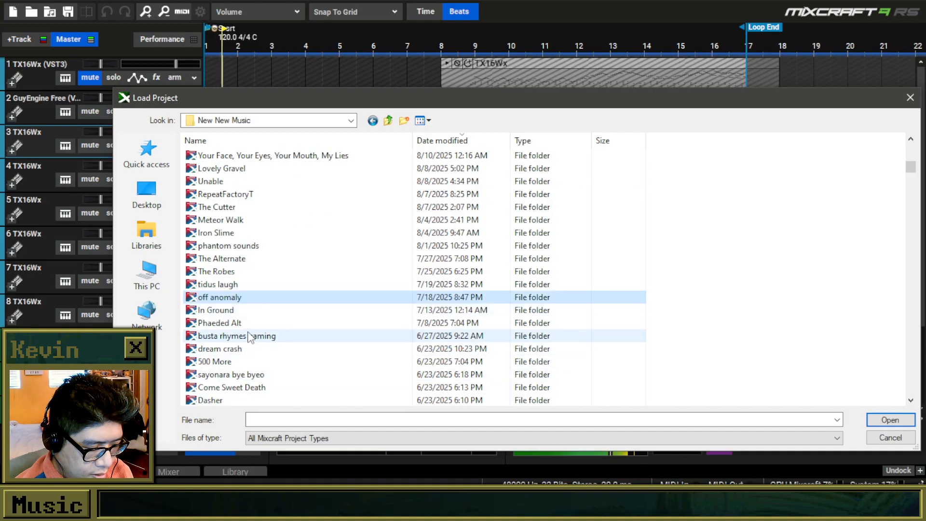
pyautogui.doubleClick(241, 310)
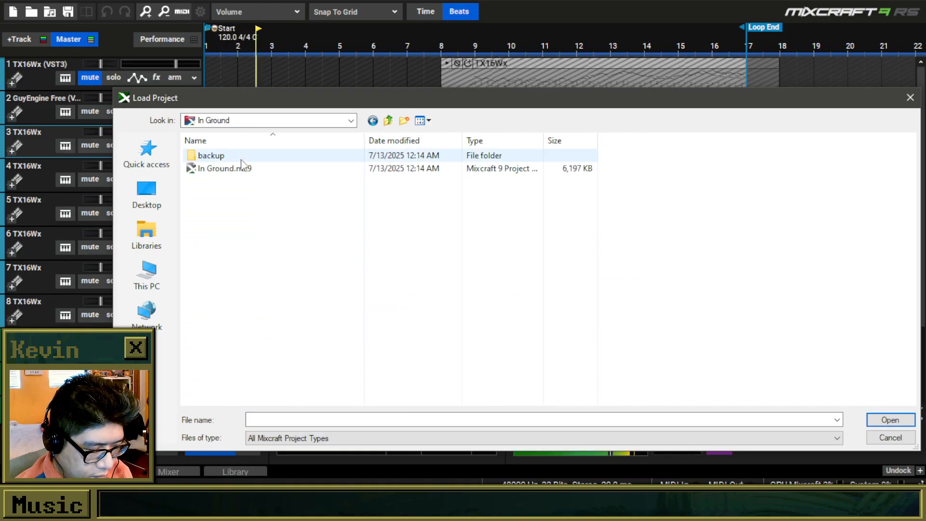
pyautogui.doubleClick(238, 169)
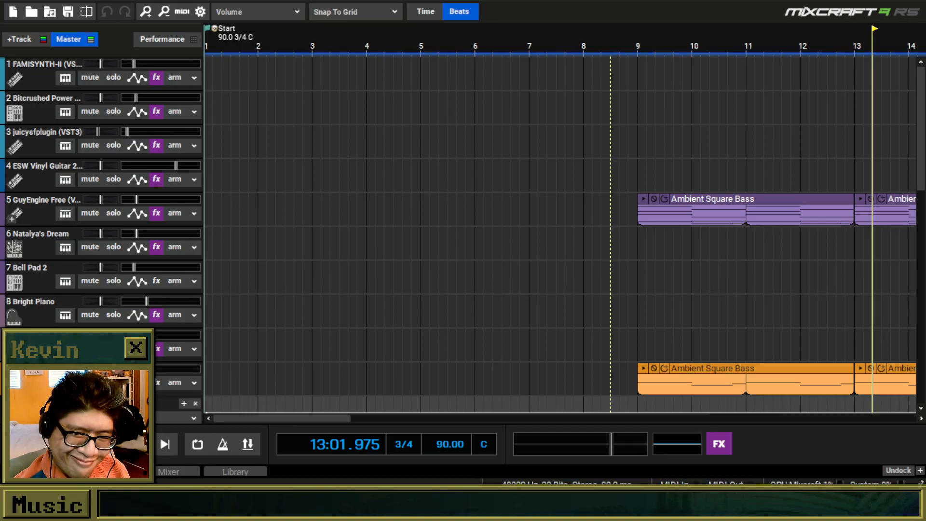
# Play the In Ground project from the start.
pyautogui.press('Home')
pyautogui.press('space')
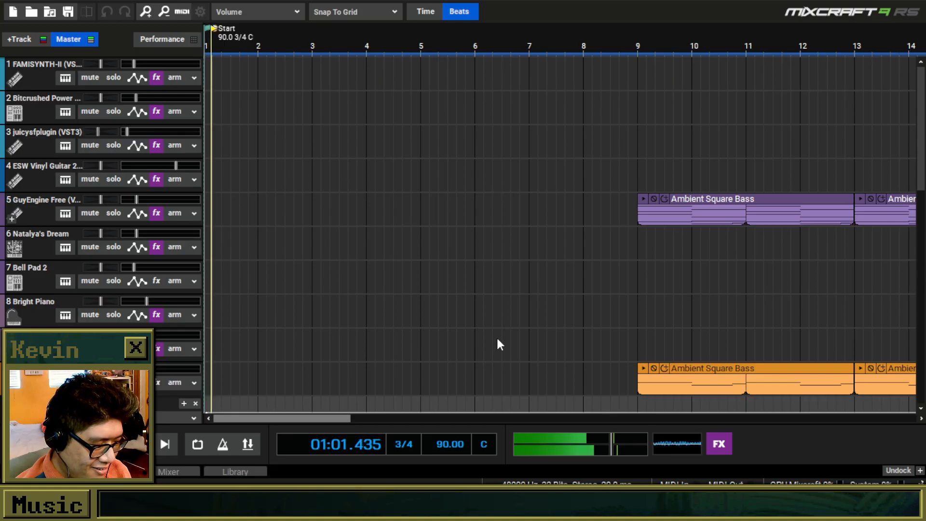
# Show the whole In Ground arrangement and move playback to bar 47 and back to bar 41.
pyautogui.scroll(-8, 497, 340)
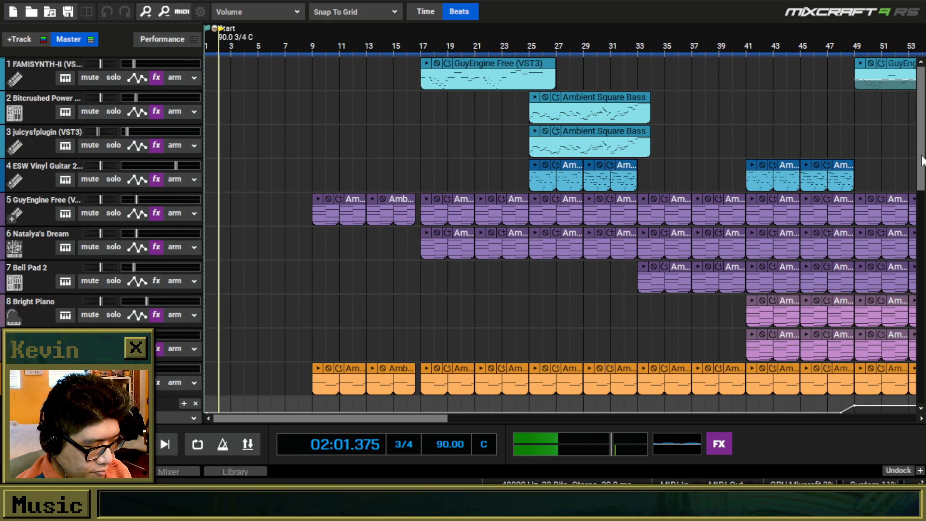
pyautogui.scroll(-3, 496, 255)
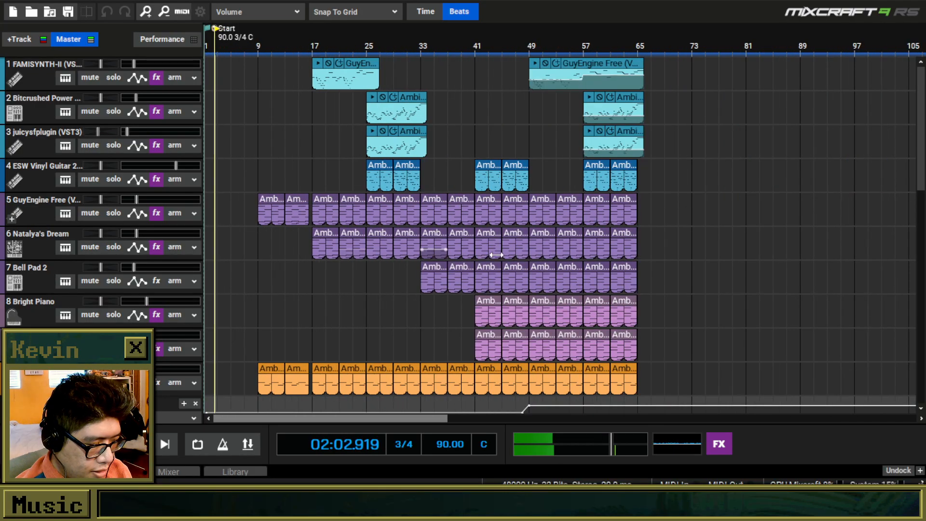
pyautogui.click(517, 36)
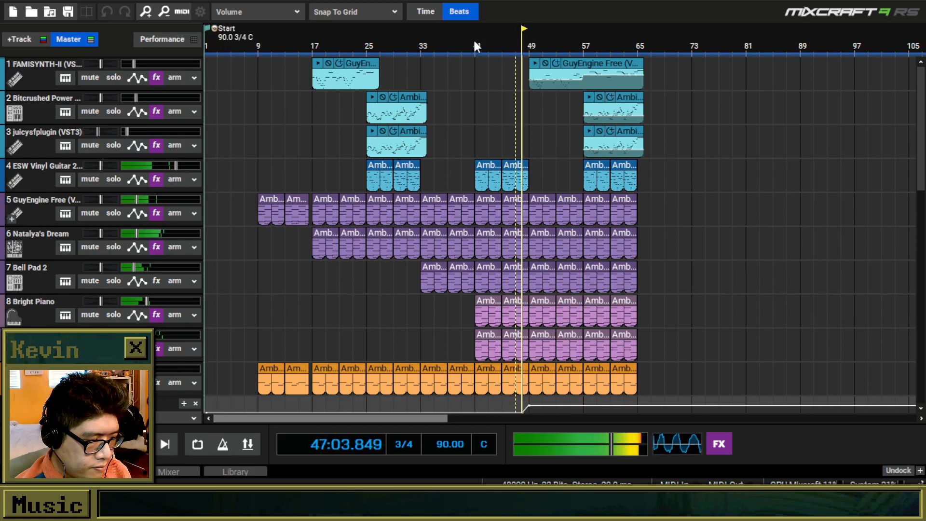
pyautogui.click(474, 43)
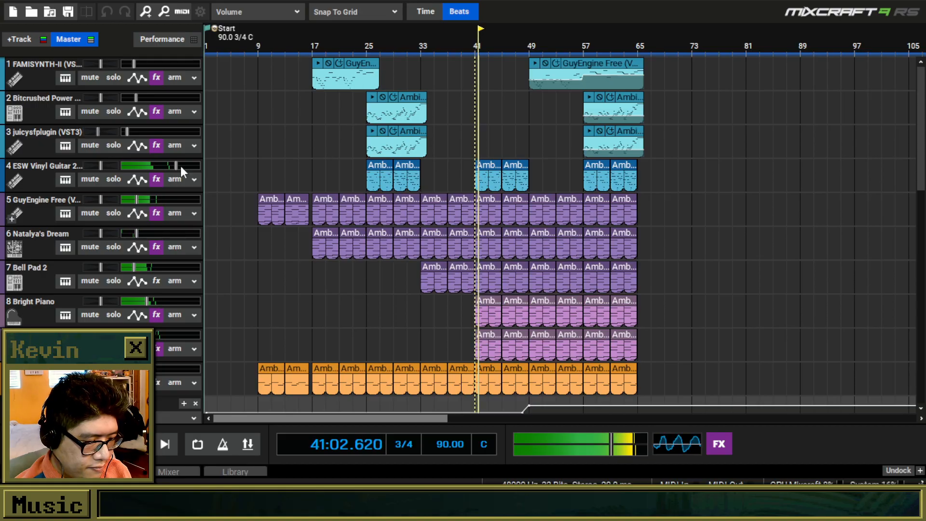
# Solo the ESW Vinyl Guitar 2 track, inspect the MVibrato effect in its effect list, and unsolo the track.
pyautogui.click(114, 179)
pyautogui.click(155, 180)
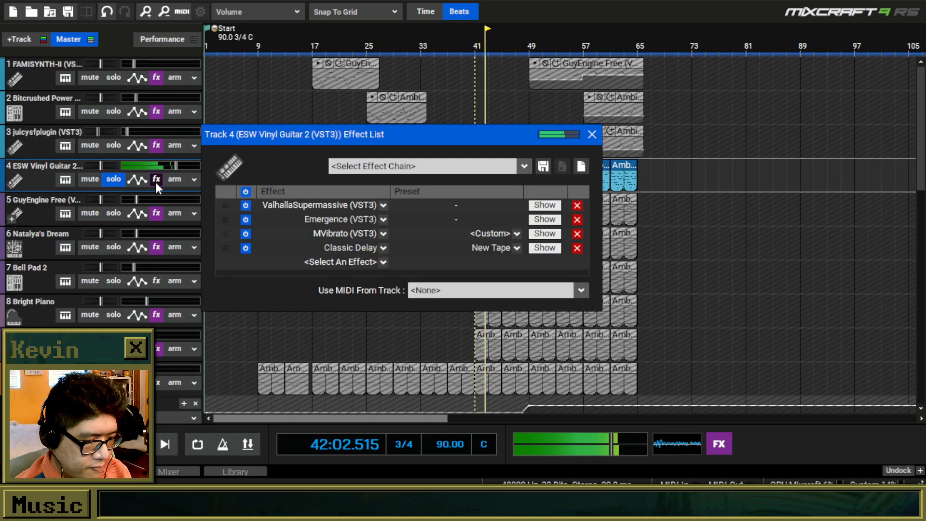
pyautogui.click(544, 233)
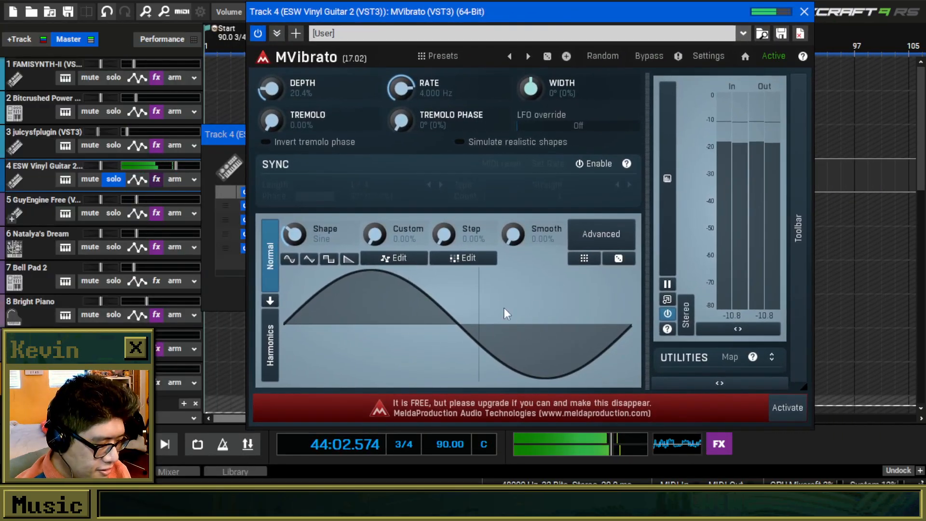
pyautogui.click(803, 11)
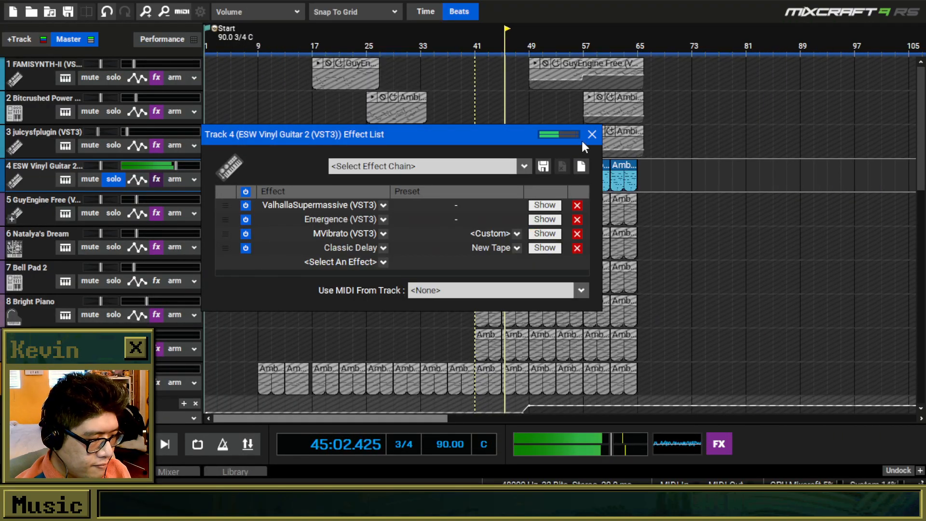
pyautogui.click(589, 134)
pyautogui.click(113, 180)
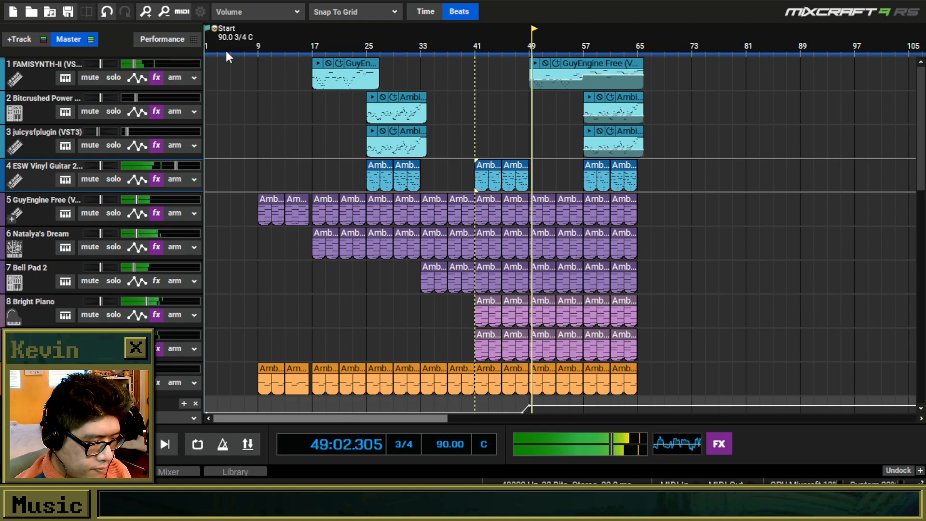
# Load The Cutter.mx9 from The Cutter folder in New New Music without saving the current project's changes.
pyautogui.click(32, 14)
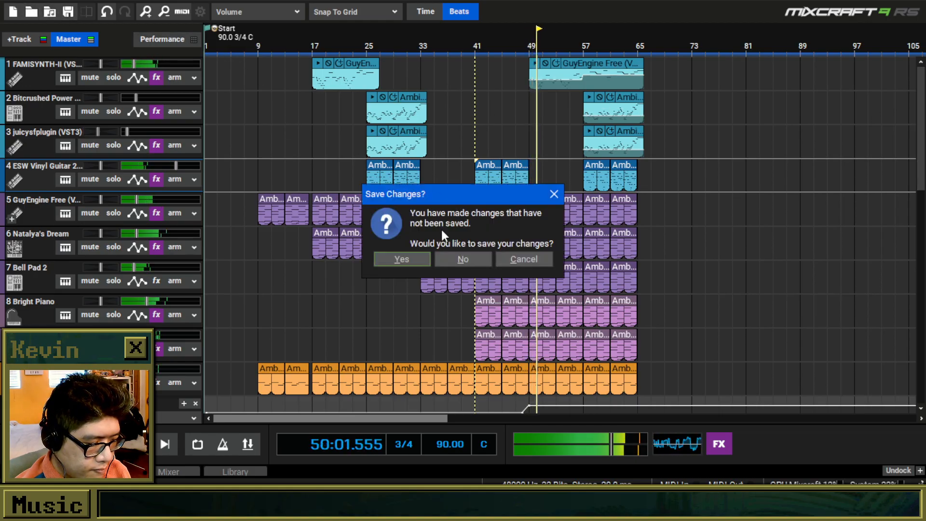
pyautogui.click(450, 256)
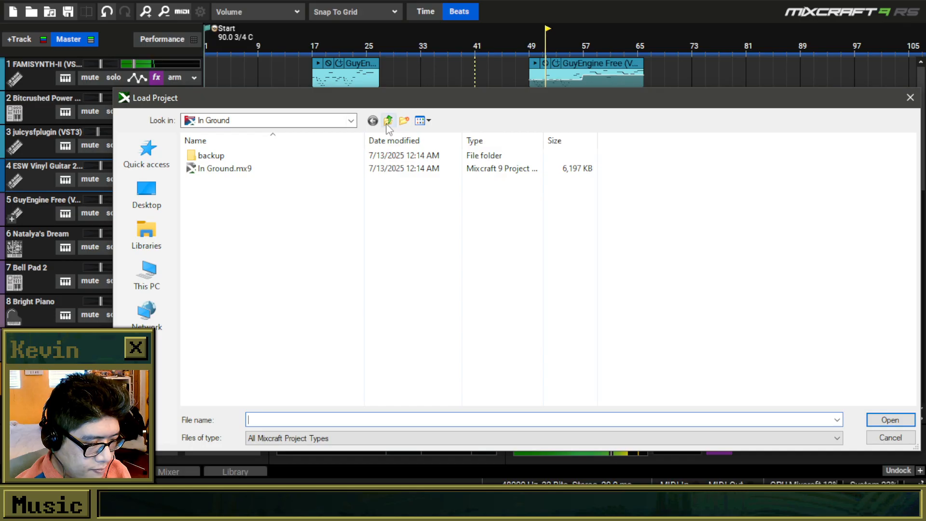
pyautogui.click(388, 120)
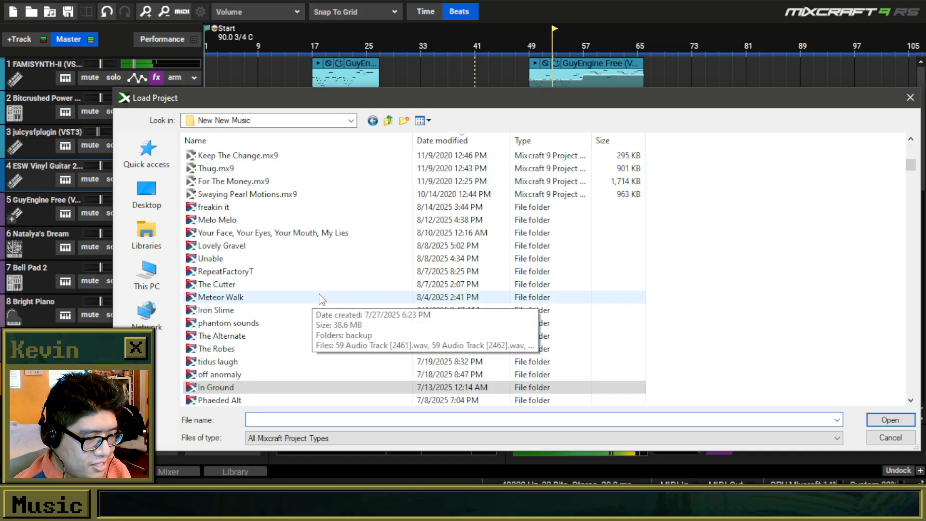
pyautogui.scroll(-3, 309, 296)
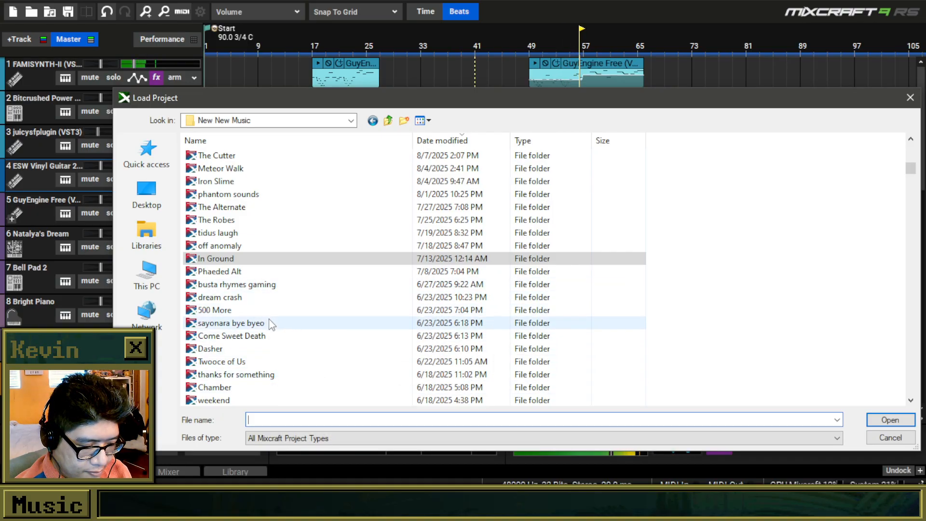
pyautogui.scroll(-2, 274, 337)
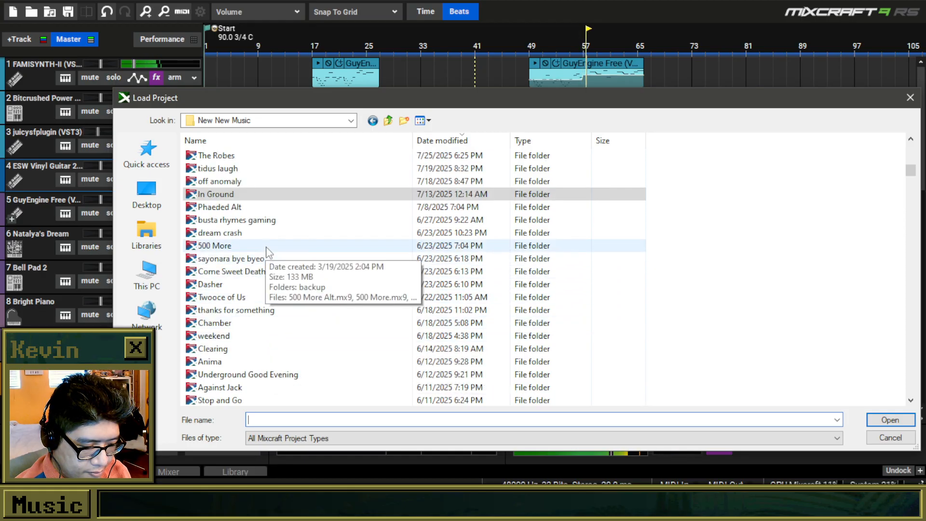
pyautogui.scroll(5, 268, 243)
pyautogui.click(261, 246)
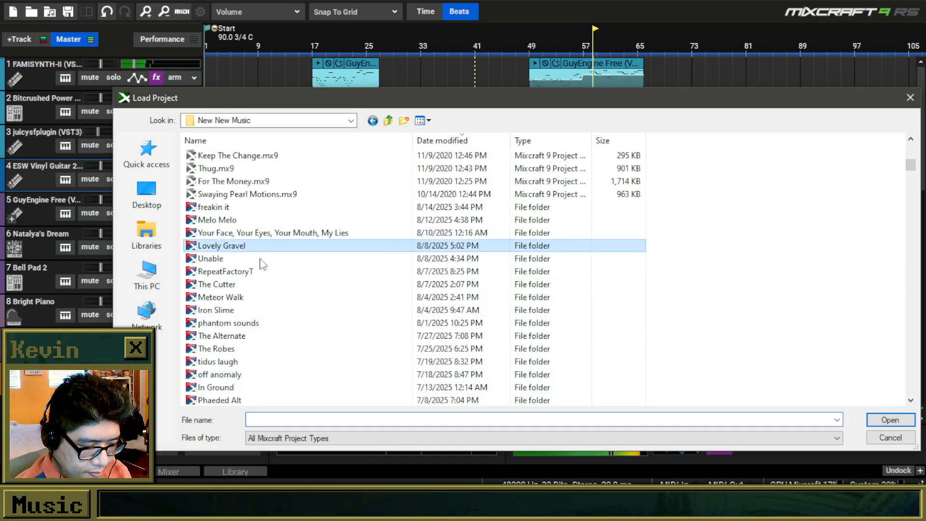
pyautogui.click(261, 271)
pyautogui.click(255, 286)
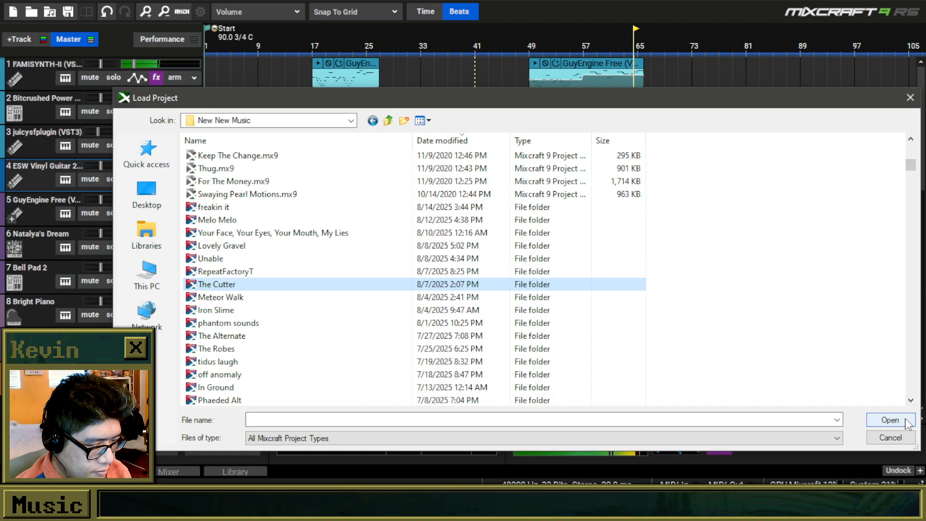
pyautogui.click(909, 423)
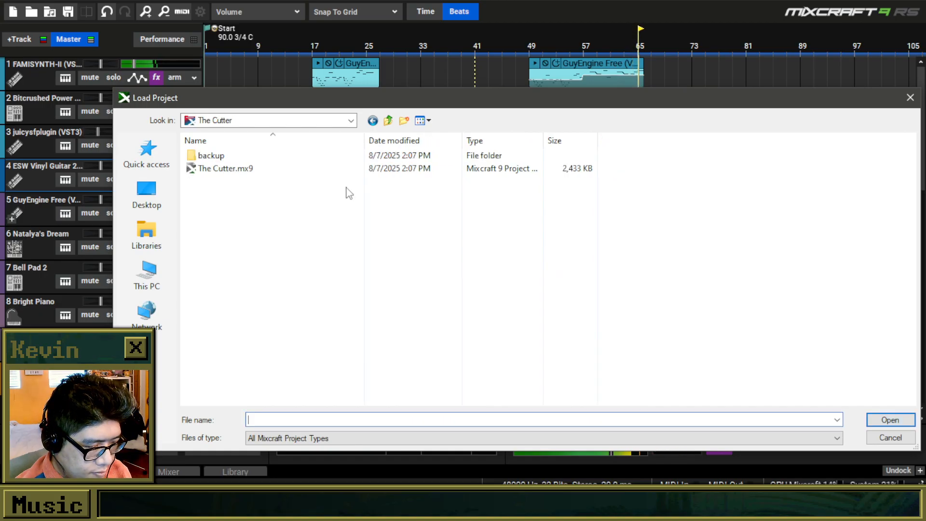
pyautogui.doubleClick(312, 170)
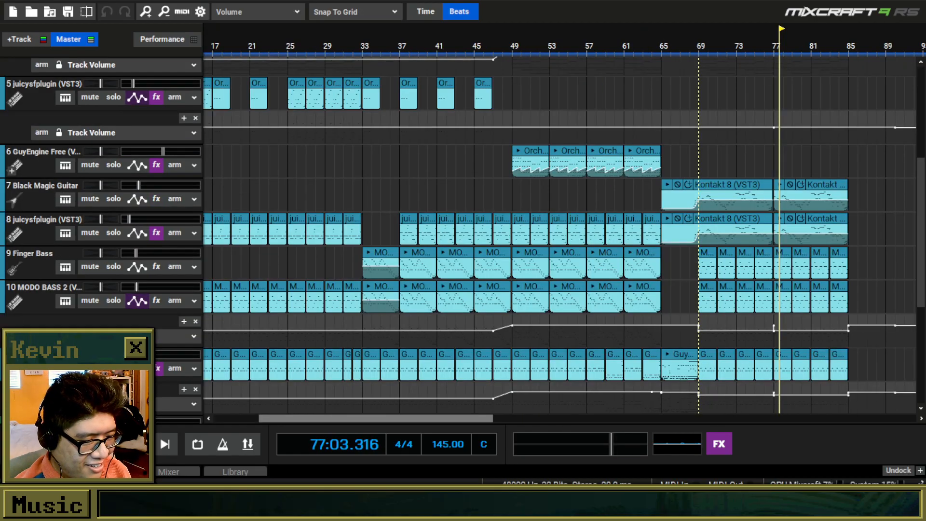
# Play the opening bars of The Cutter from the start, stop playback and return to the start.
pyautogui.press('Home')
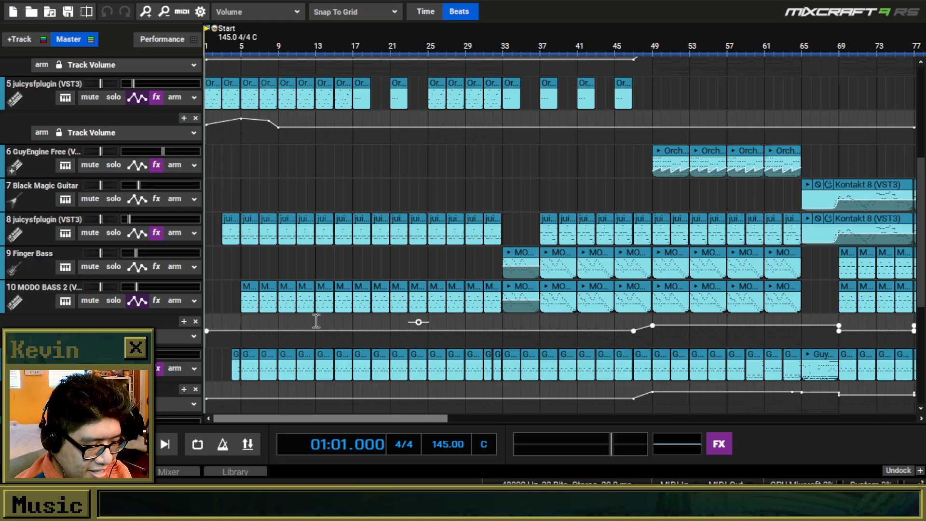
pyautogui.scroll(-2, 316, 322)
pyautogui.moveTo(922, 164); pyautogui.dragTo(919, 70)
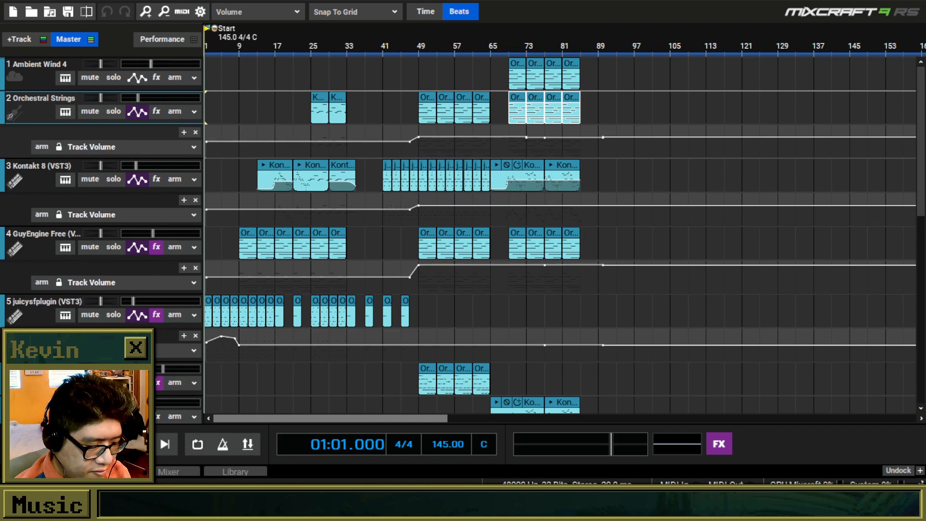
pyautogui.press('space')
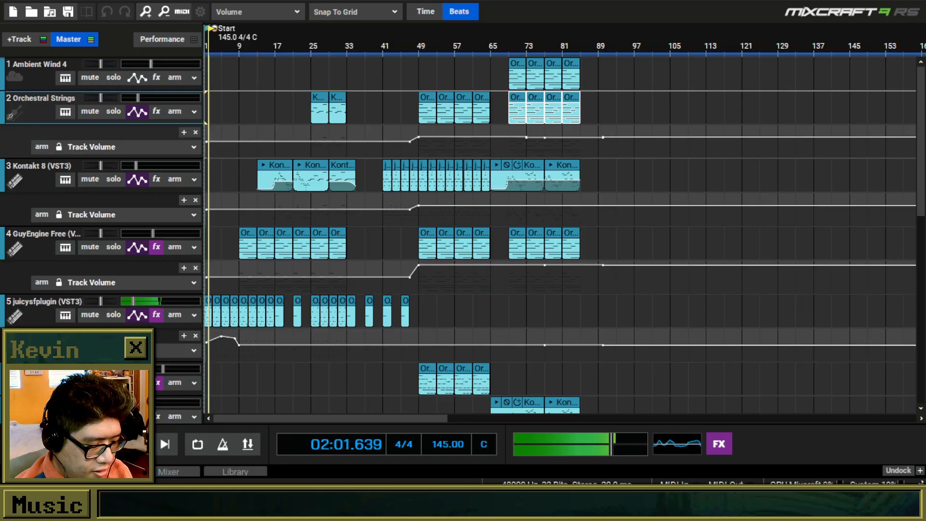
pyautogui.press('space')
pyautogui.press('Home')
# Preview the first clip on track 5 juicysfplugin and play The Cutter from the start.
pyautogui.moveTo(924, 128); pyautogui.dragTo(863, 152)
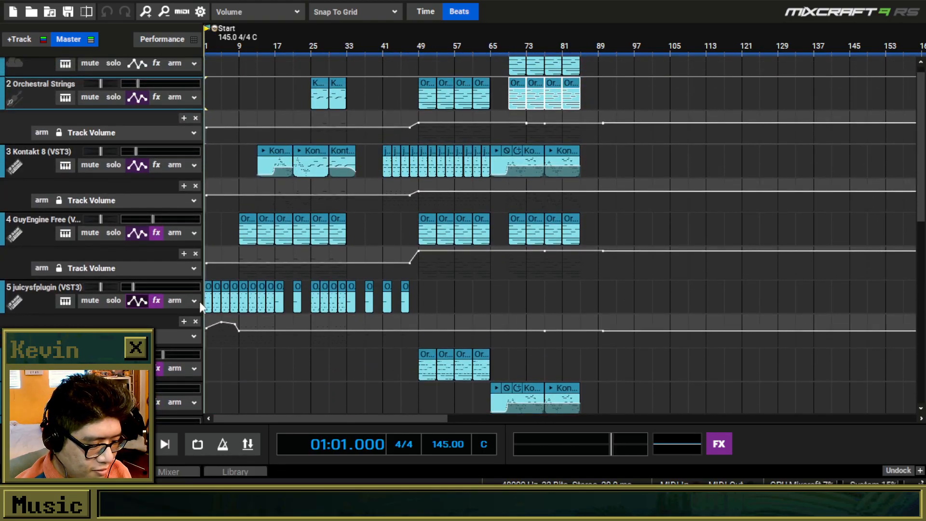
pyautogui.scroll(4, 260, 303)
pyautogui.press('Home')
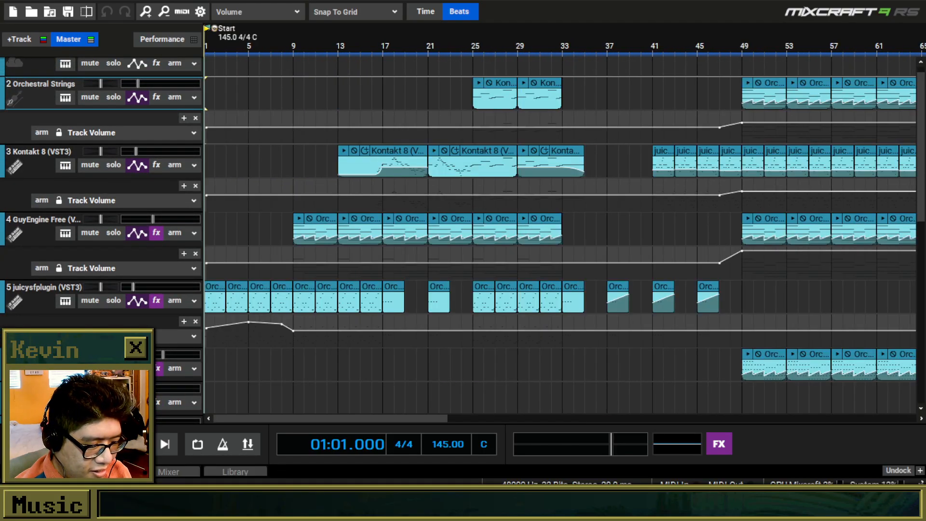
pyautogui.scroll(2, 208, 292)
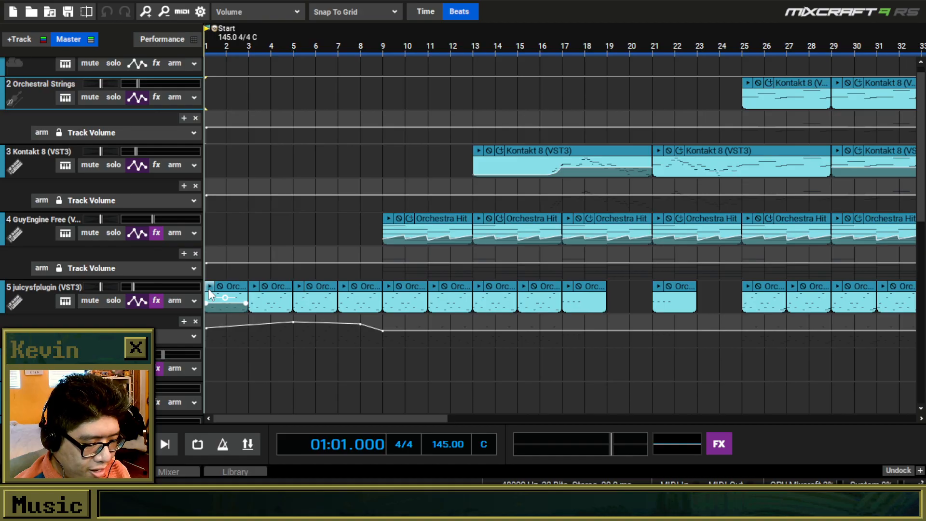
pyautogui.click(209, 289)
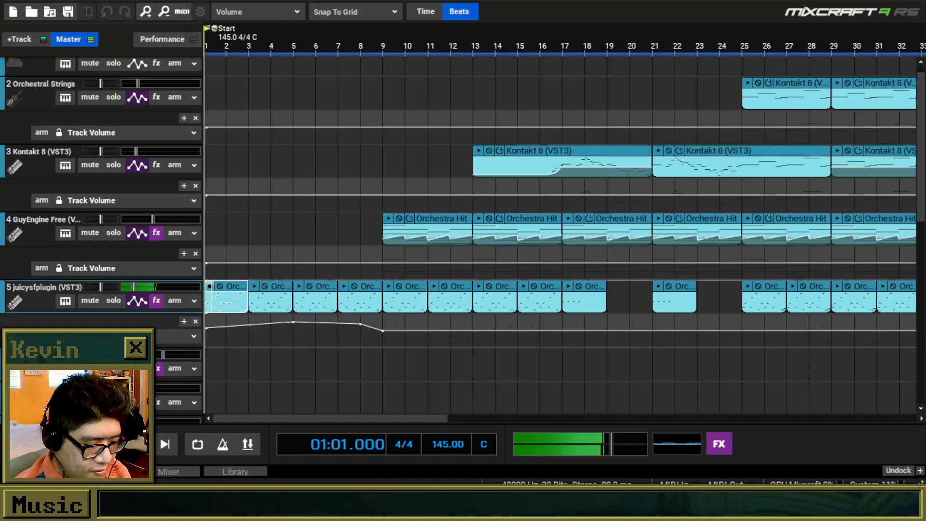
pyautogui.press('space')
# Examine the synth, strings, guitar and bass tracks of The Cutter while the project plays.
pyautogui.moveTo(920, 133); pyautogui.dragTo(899, 170)
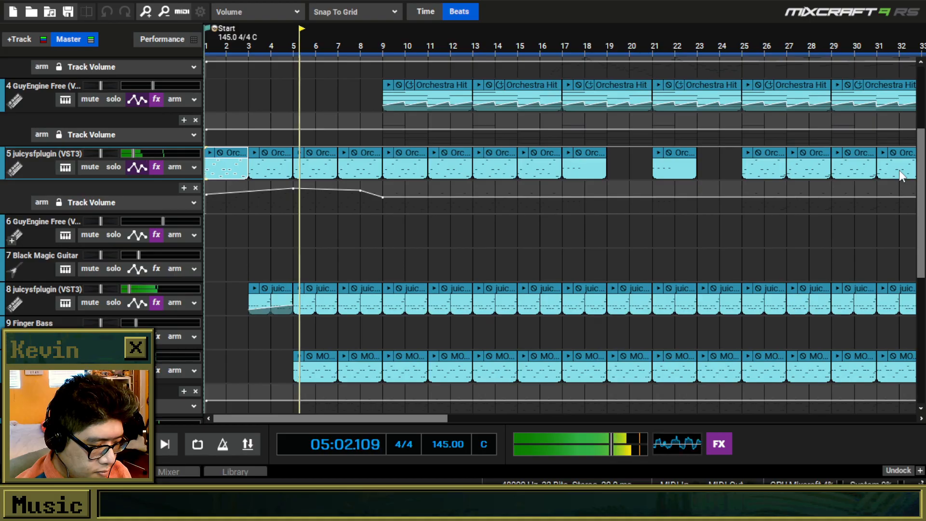
pyautogui.scroll(-2, 654, 189)
pyautogui.moveTo(923, 135); pyautogui.dragTo(920, 87)
pyautogui.scroll(-1, 746, 259)
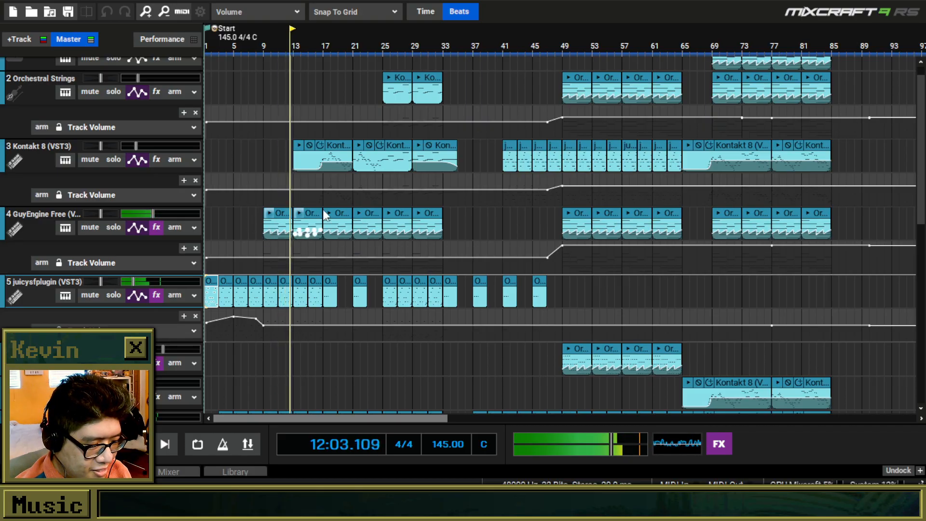
pyautogui.moveTo(921, 135)
pyautogui.mouseDown()
pyautogui.moveTo(902, 305)
pyautogui.moveTo(909, 128)
pyautogui.mouseUp()
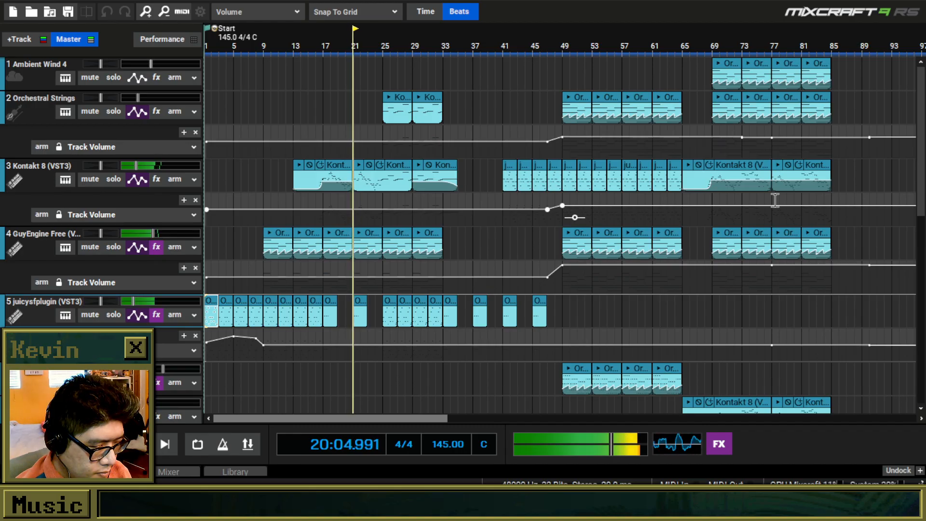
pyautogui.scroll(1, 739, 245)
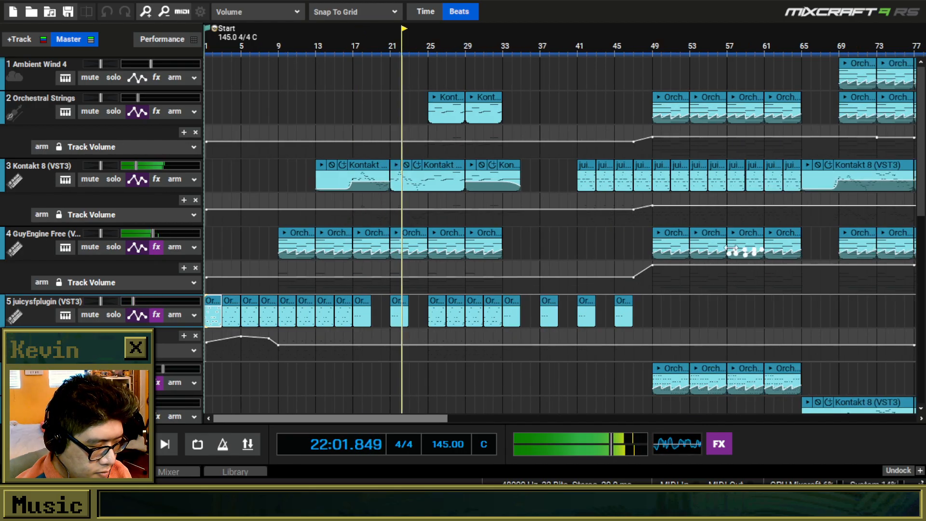
pyautogui.moveTo(923, 100); pyautogui.dragTo(924, 108)
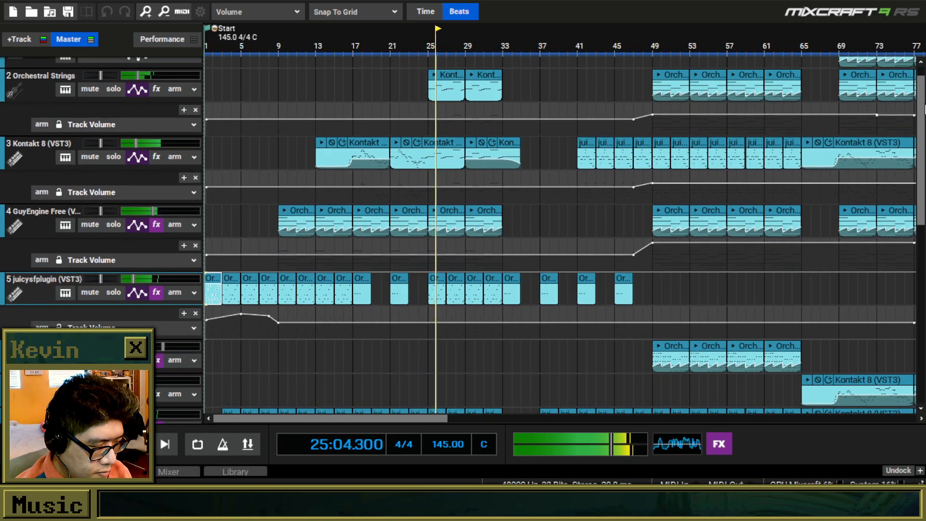
pyautogui.moveTo(924, 108); pyautogui.dragTo(925, 189)
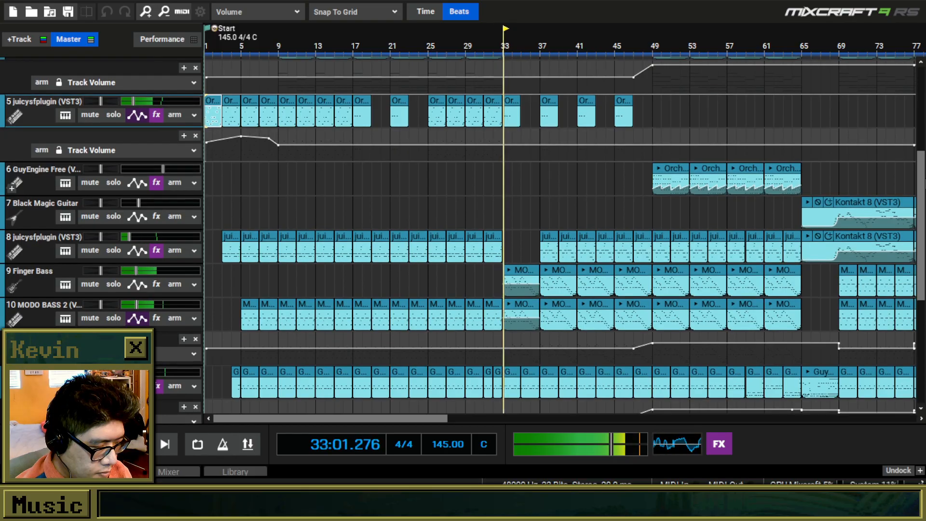
pyautogui.moveTo(925, 188); pyautogui.dragTo(925, 114)
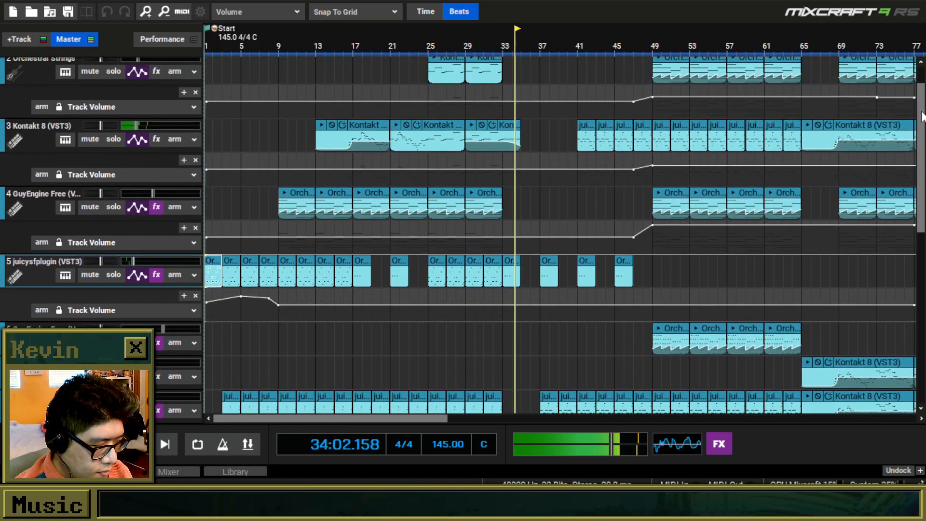
pyautogui.scroll(-1, 725, 251)
pyautogui.scroll(1, 693, 247)
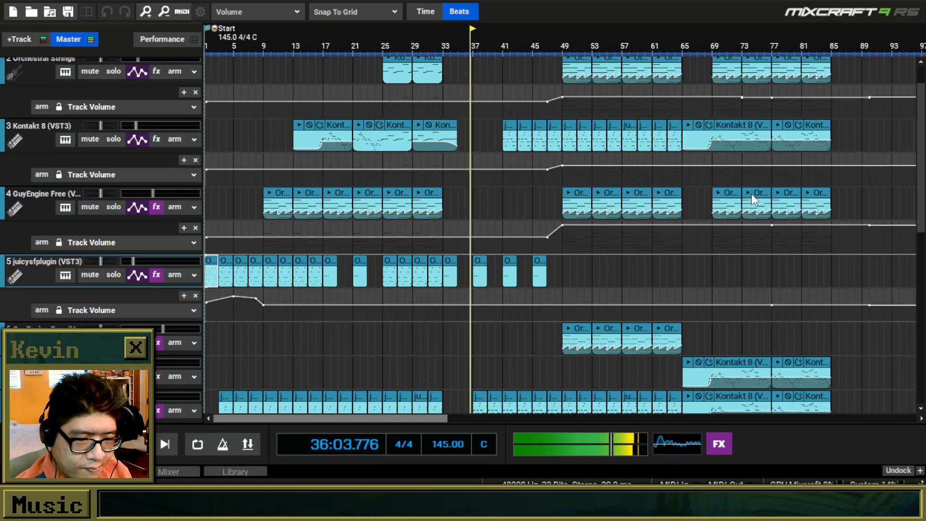
# Examine the percussion clips below the Hat - 909 Open track around bars 40 to 44 up close during playback.
pyautogui.moveTo(921, 134); pyautogui.dragTo(920, 282)
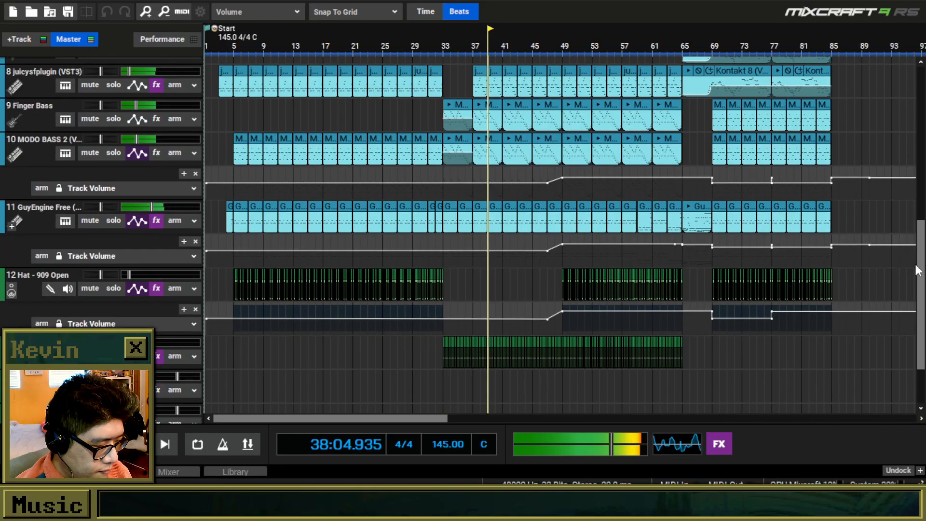
pyautogui.scroll(2, 784, 204)
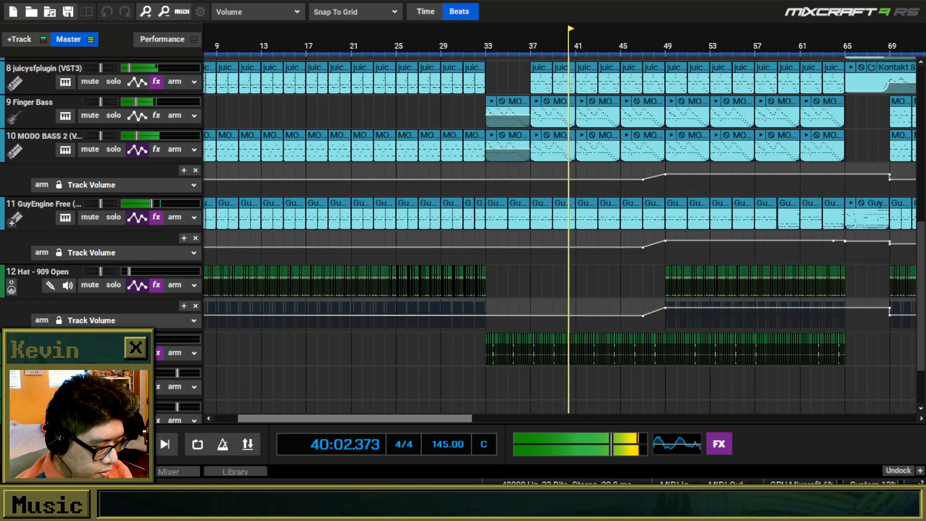
pyautogui.scroll(6, 636, 357)
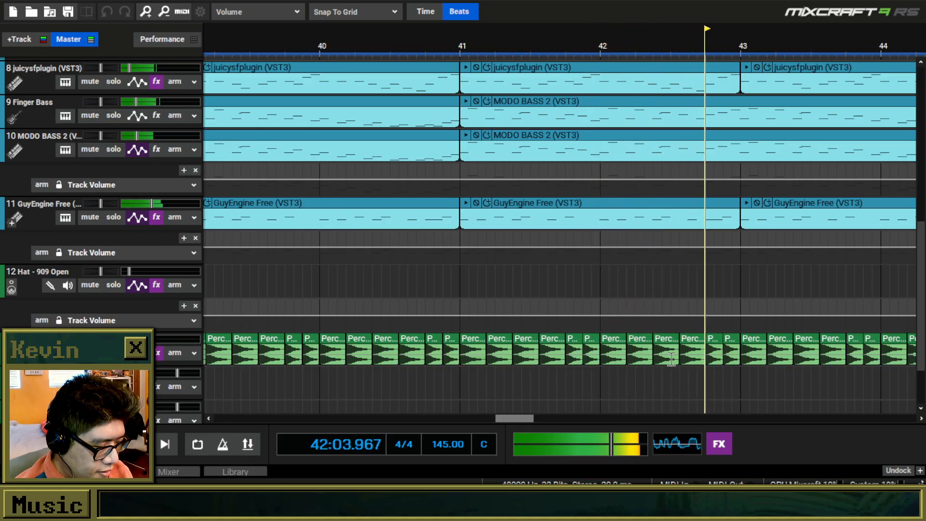
# Examine the arrangement of The Cutter, from the top tracks down to the hats and percussion, while the project plays.
pyautogui.scroll(5, 647, 356)
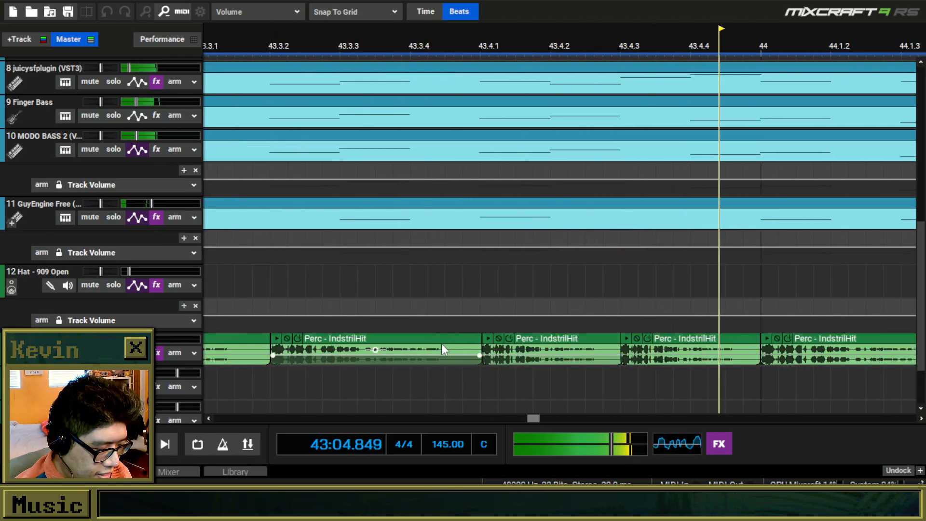
pyautogui.scroll(-8, 442, 343)
pyautogui.scroll(-4, 441, 343)
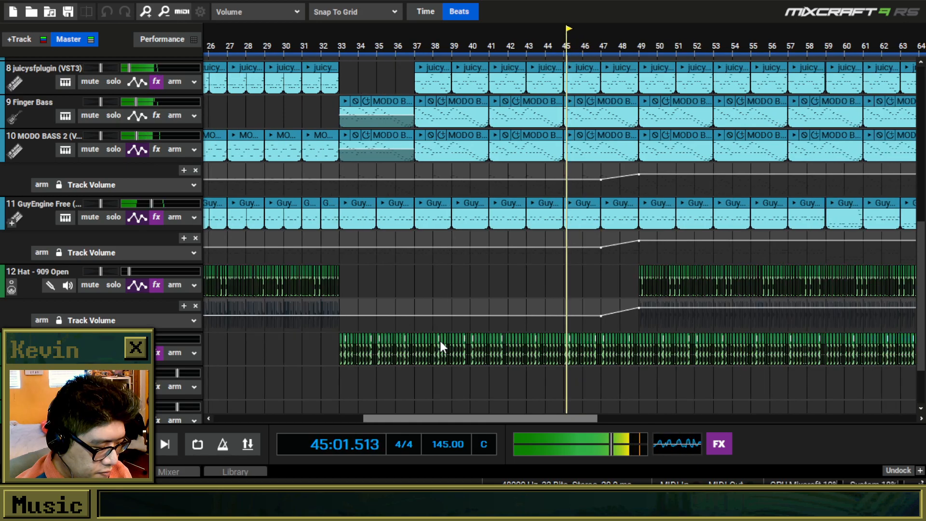
pyautogui.moveTo(918, 229); pyautogui.dragTo(888, 71)
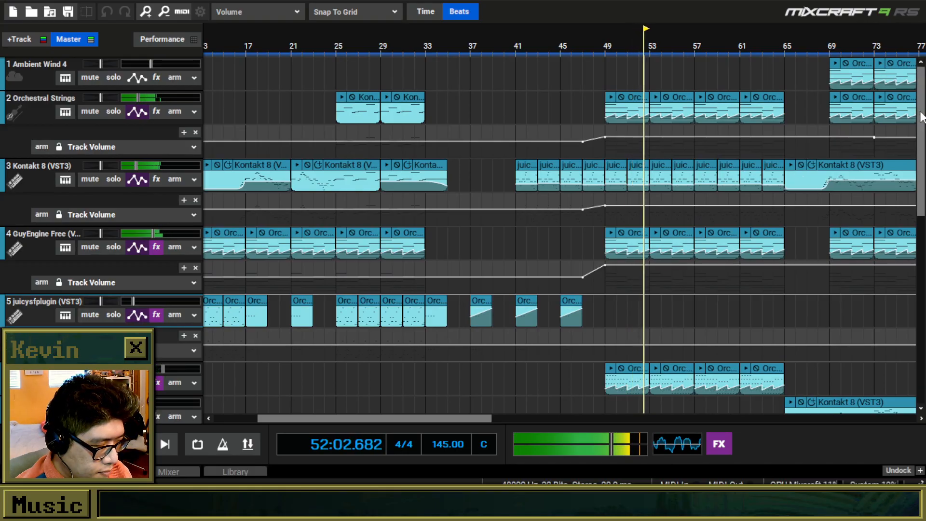
pyautogui.scroll(-5, 801, 203)
pyautogui.scroll(-2, 820, 232)
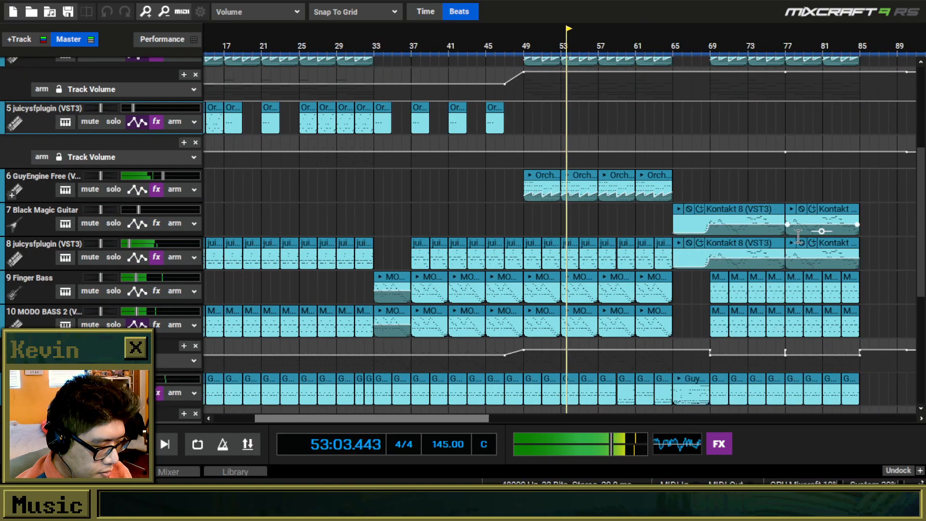
pyautogui.moveTo(923, 171); pyautogui.dragTo(924, 205)
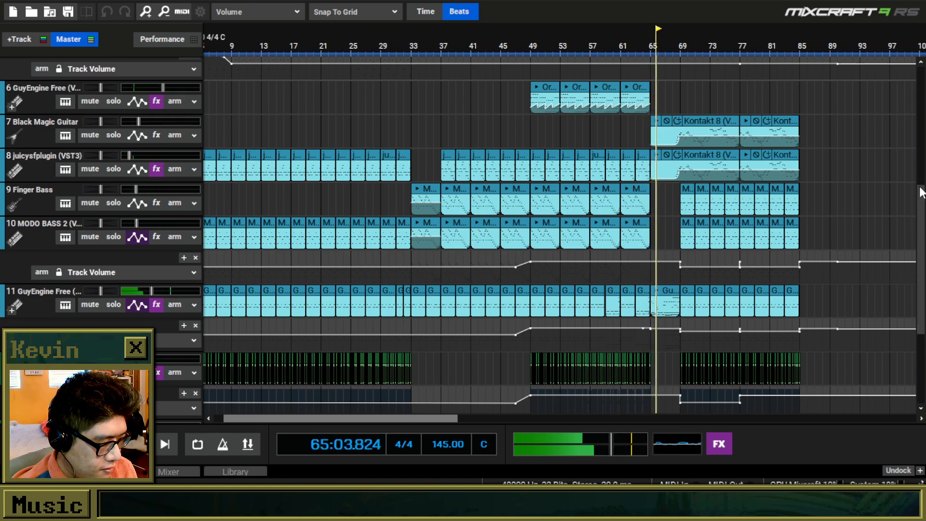
pyautogui.scroll(2, 884, 180)
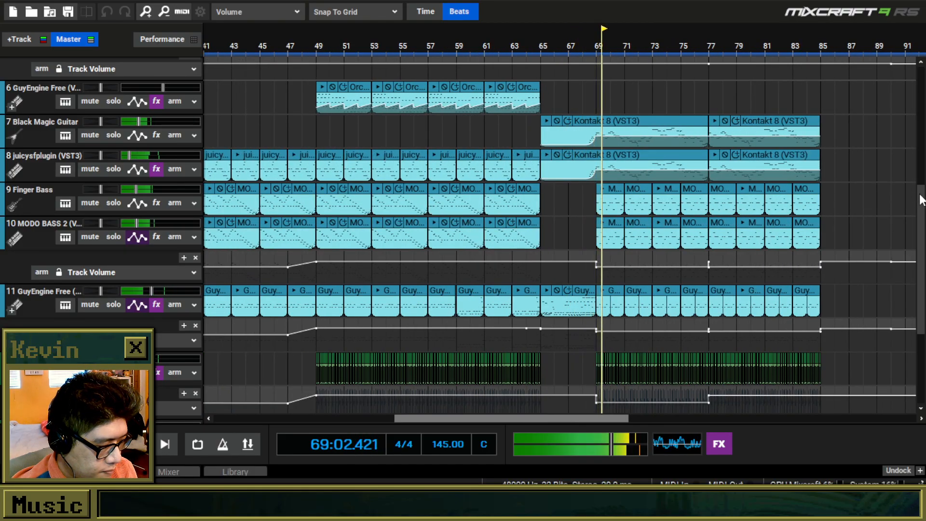
pyautogui.moveTo(920, 193); pyautogui.dragTo(920, 70)
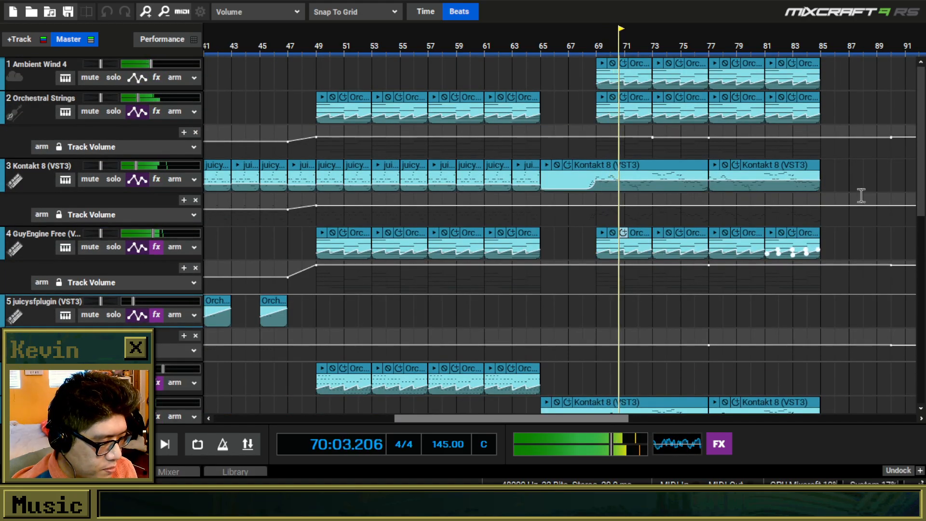
pyautogui.moveTo(922, 113); pyautogui.dragTo(910, 201)
pyautogui.scroll(5, 909, 202)
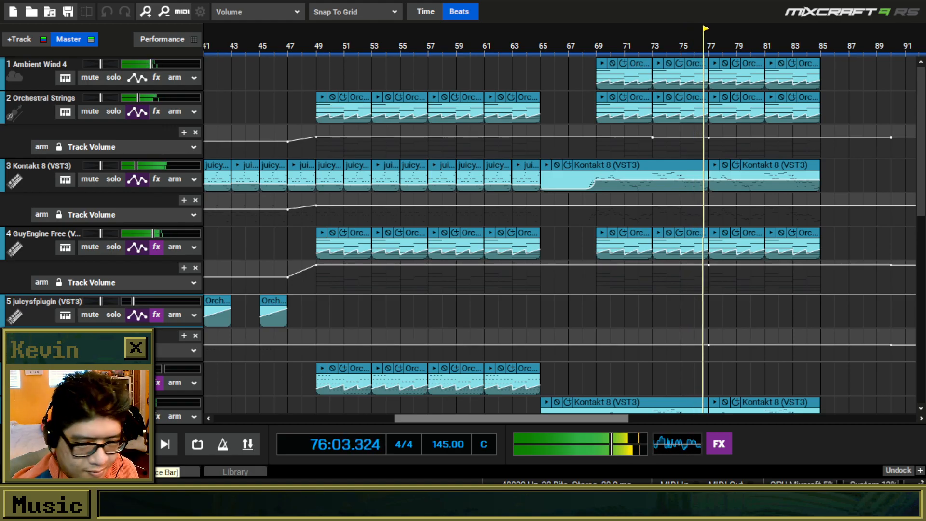
# Stop playback and view the master track's effect list.
pyautogui.press('space')
pyautogui.moveTo(922, 86); pyautogui.dragTo(915, 249)
pyautogui.scroll(5, 772, 355)
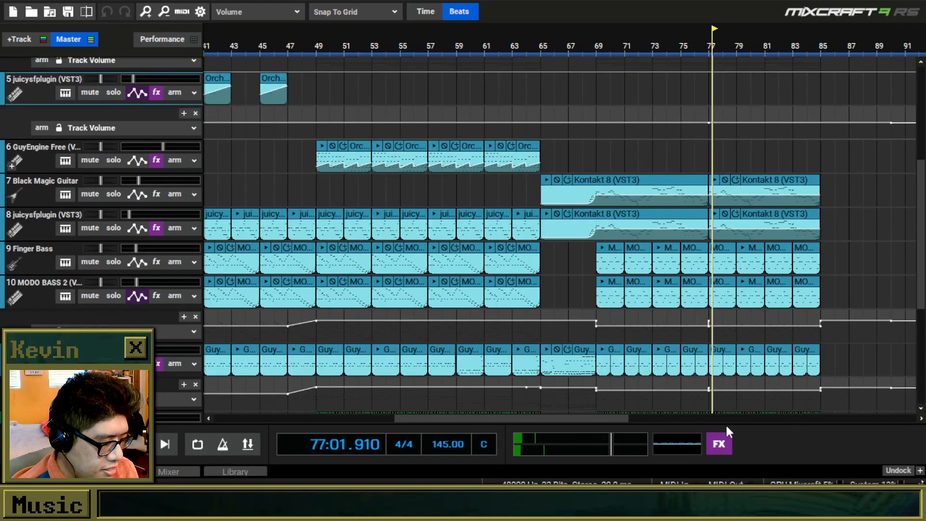
pyautogui.click(726, 444)
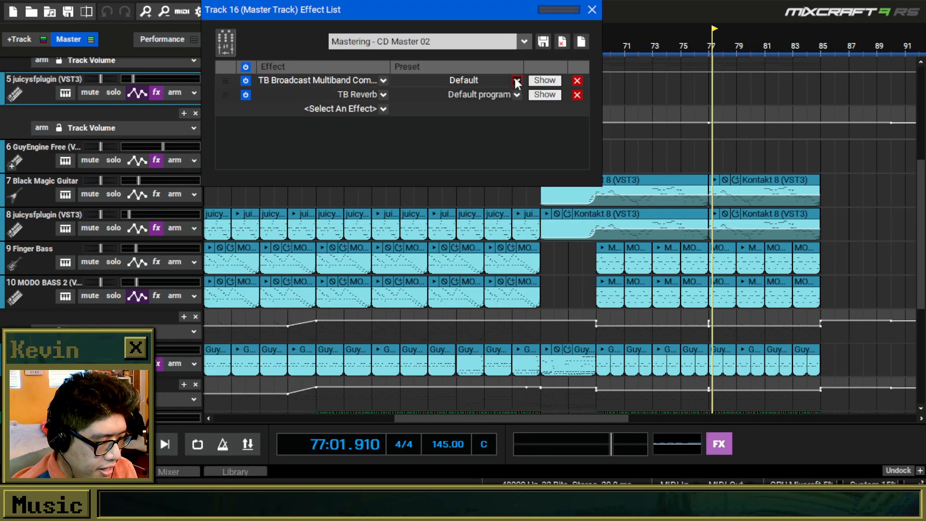
pyautogui.click(592, 9)
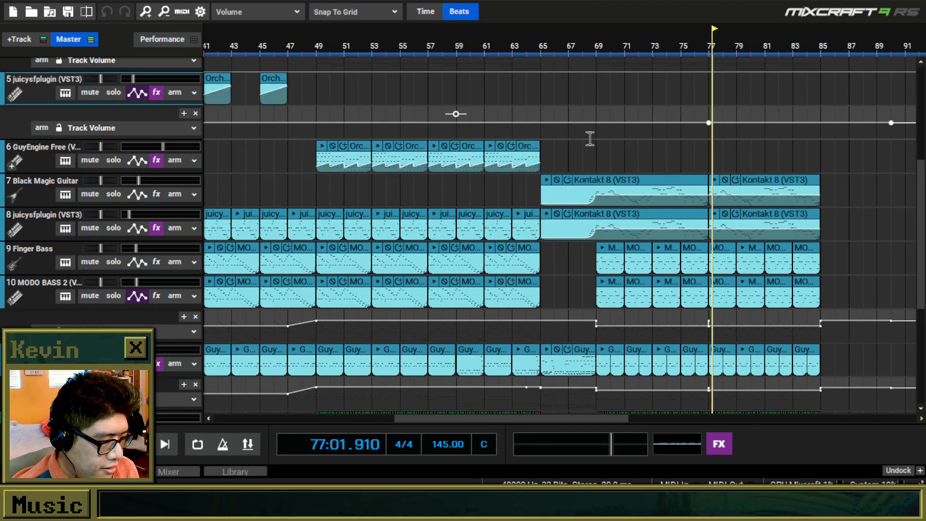
# Place the playhead at bar 66 and add the Voxengo SPAN Spectrum Analyzer to the master track's effects.
pyautogui.click(598, 99)
pyautogui.click(555, 94)
pyautogui.click(719, 437)
pyautogui.click(364, 109)
pyautogui.scroll(-15, 325, 357)
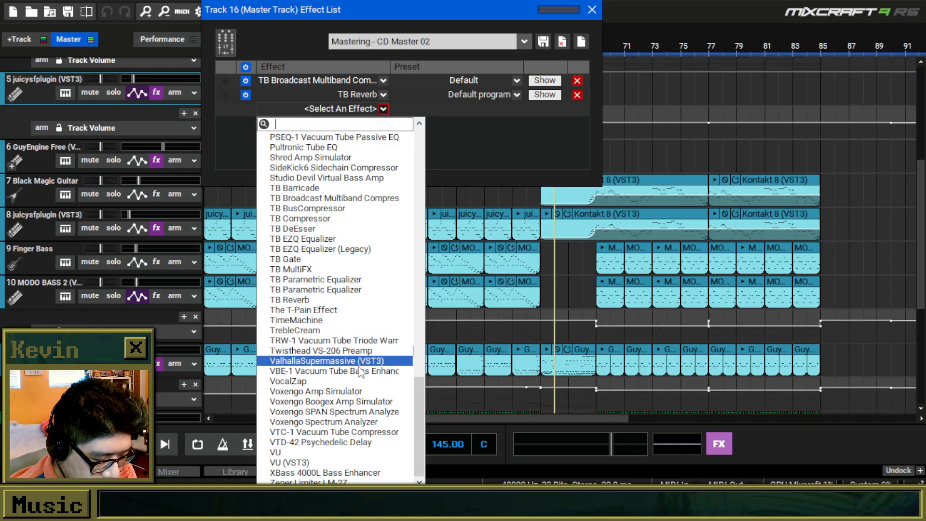
pyautogui.click(375, 415)
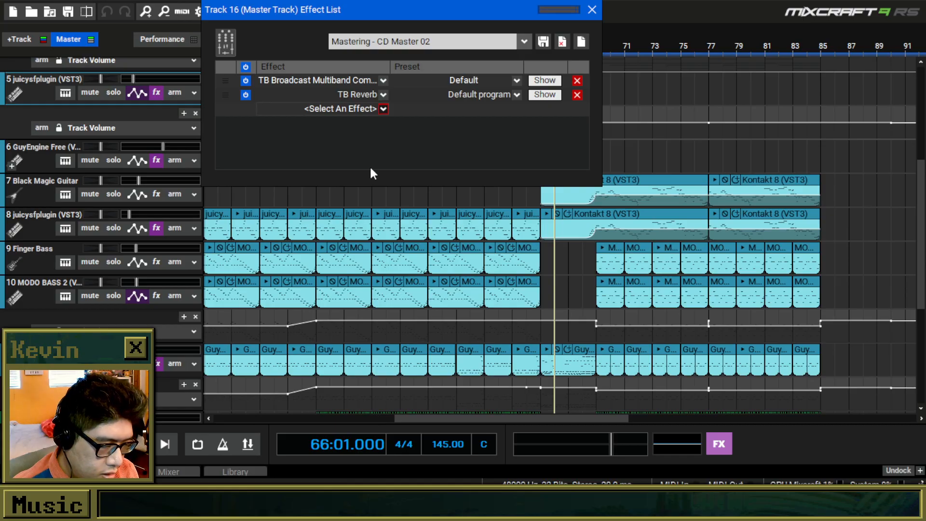
pyautogui.moveTo(391, 16); pyautogui.dragTo(0, 58)
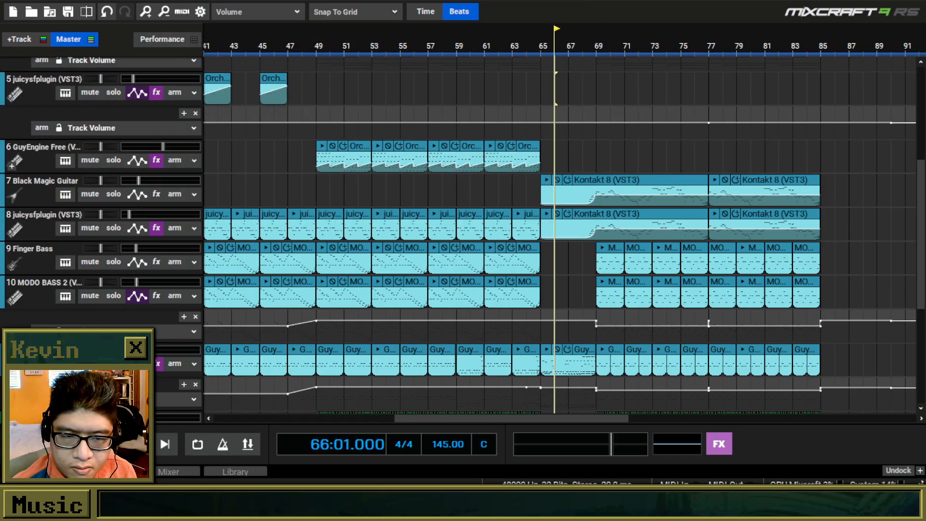
pyautogui.moveTo(0, 11); pyautogui.dragTo(581, 15)
pyautogui.moveTo(409, 10); pyautogui.dragTo(534, 40)
# Play The Cutter from bar 49 and jump between its later sections to compare their spectrum in the analyzer.
pyautogui.click(319, 29)
pyautogui.press('space')
pyautogui.scroll(-5, 307, 122)
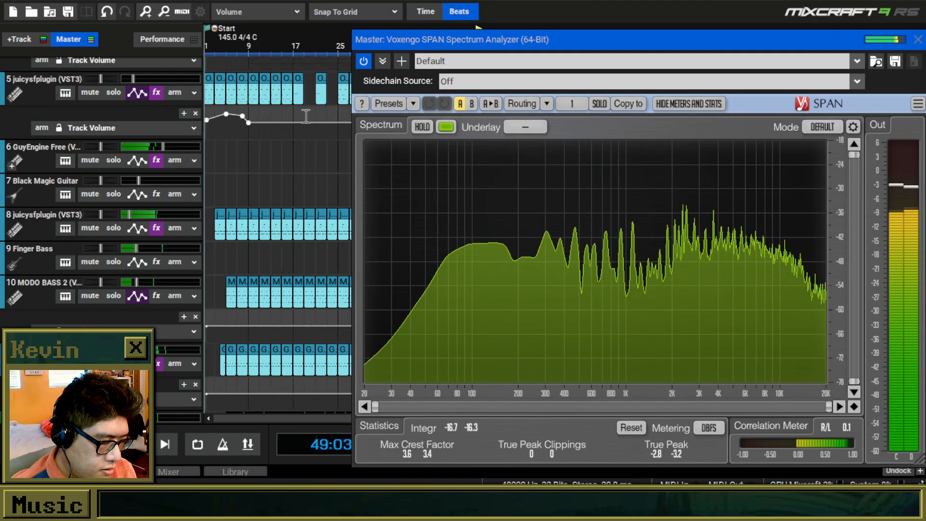
pyautogui.moveTo(425, 44); pyautogui.dragTo(464, 53)
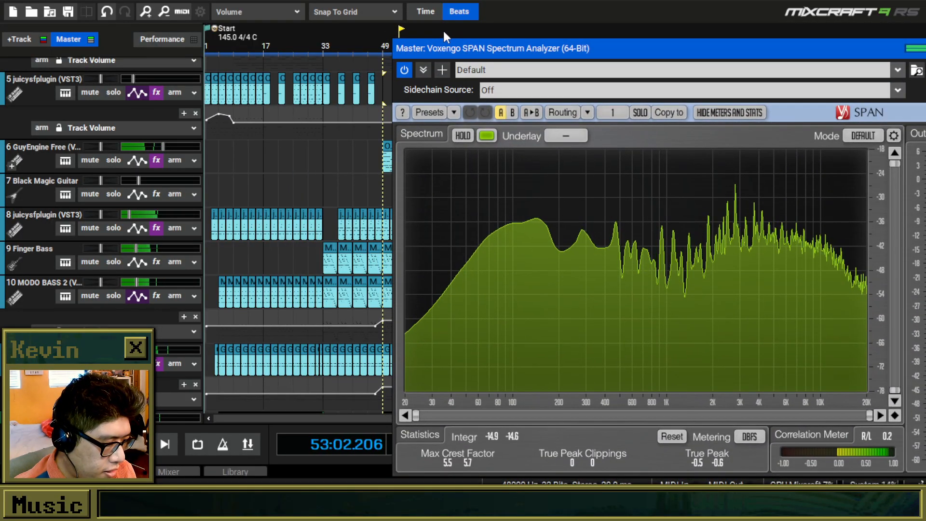
pyautogui.click(450, 31)
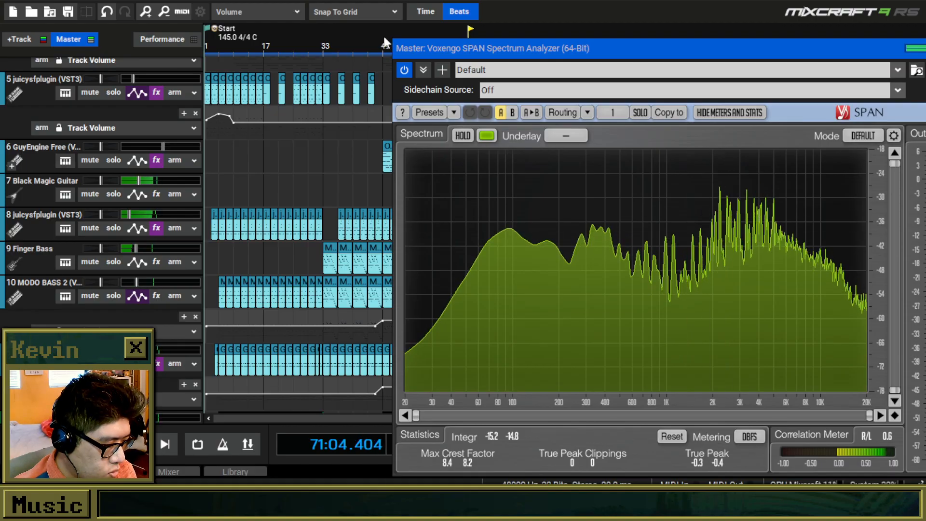
pyautogui.click(414, 33)
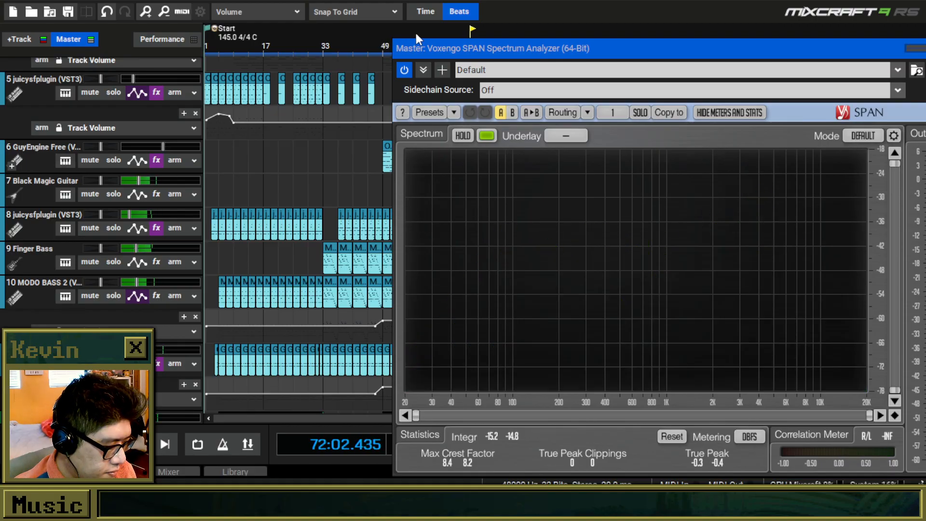
pyautogui.click(471, 29)
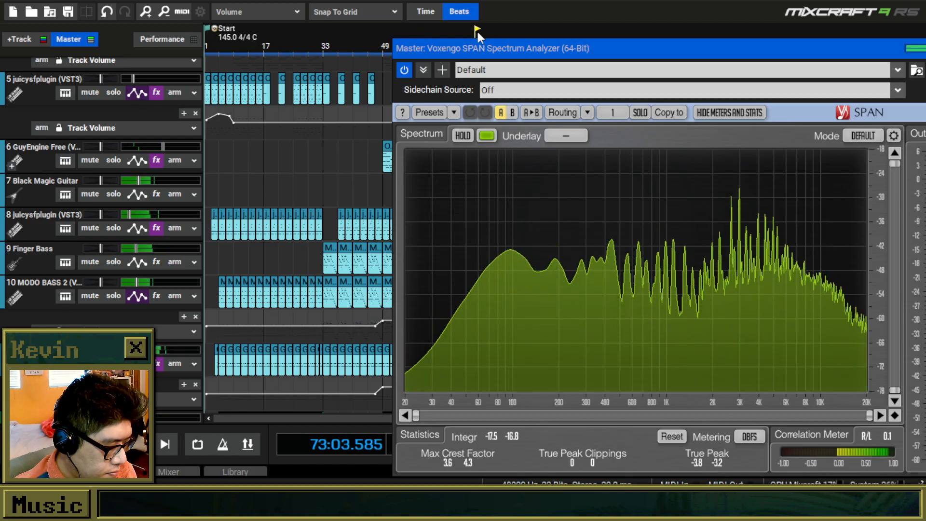
# Close the spectrum analyzer window and stop playback.
pyautogui.moveTo(857, 53); pyautogui.dragTo(688, 62)
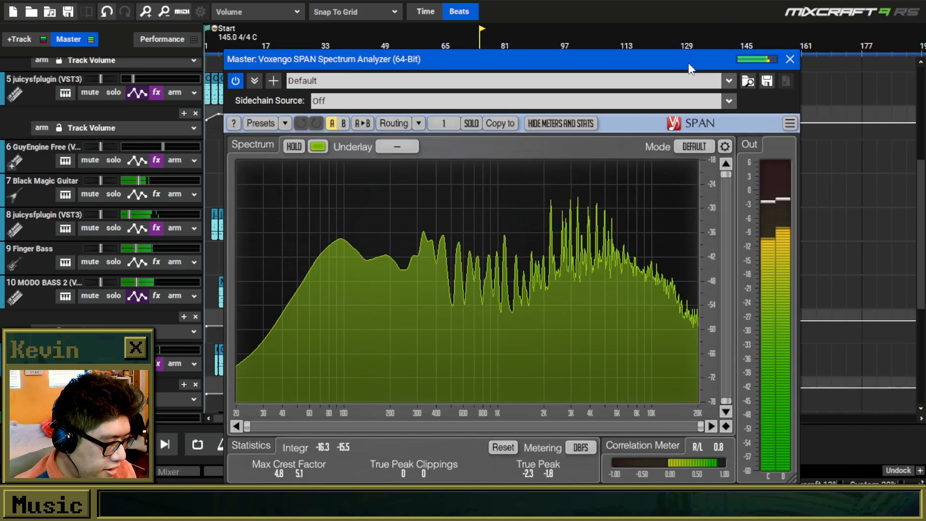
pyautogui.click(785, 60)
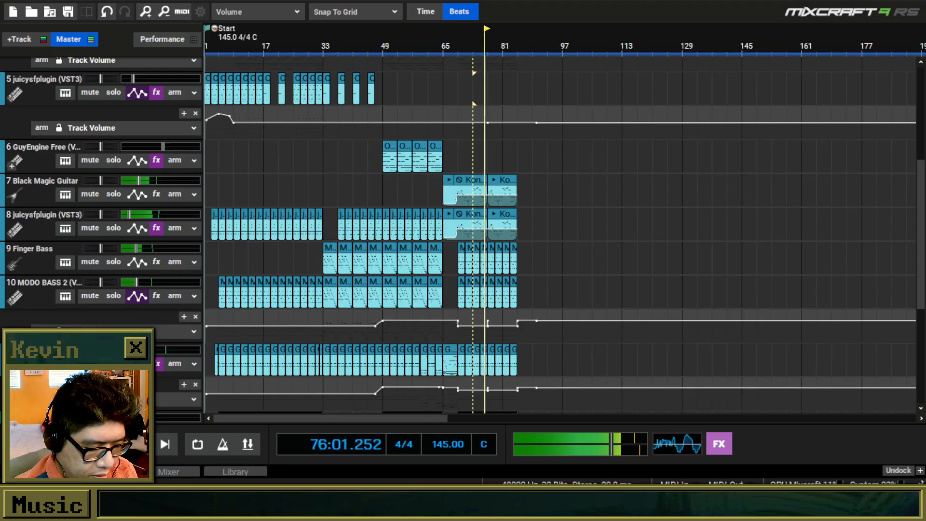
pyautogui.press('space')
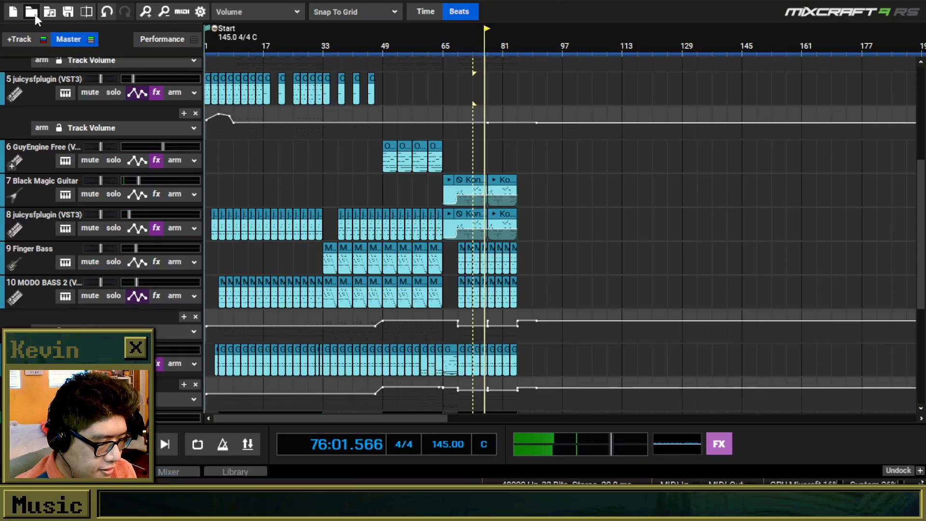
# Start loading another project without saving The Cutter and browse the saved projects in the New New Music folder.
pyautogui.click(33, 12)
pyautogui.click(465, 265)
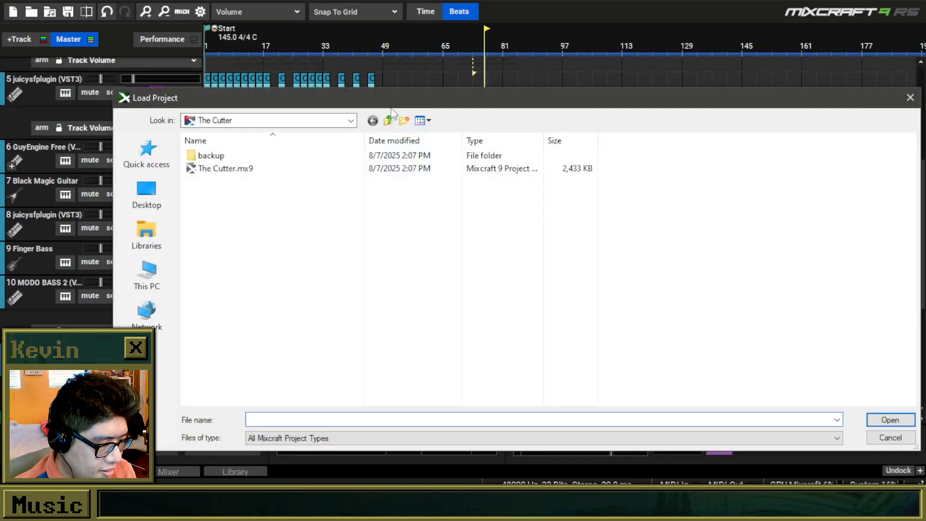
pyautogui.click(388, 120)
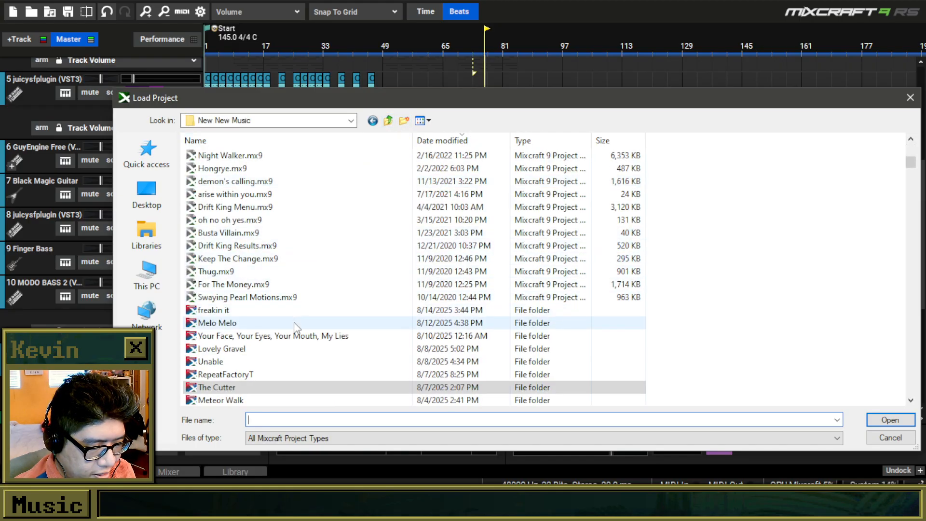
pyautogui.scroll(-3, 316, 359)
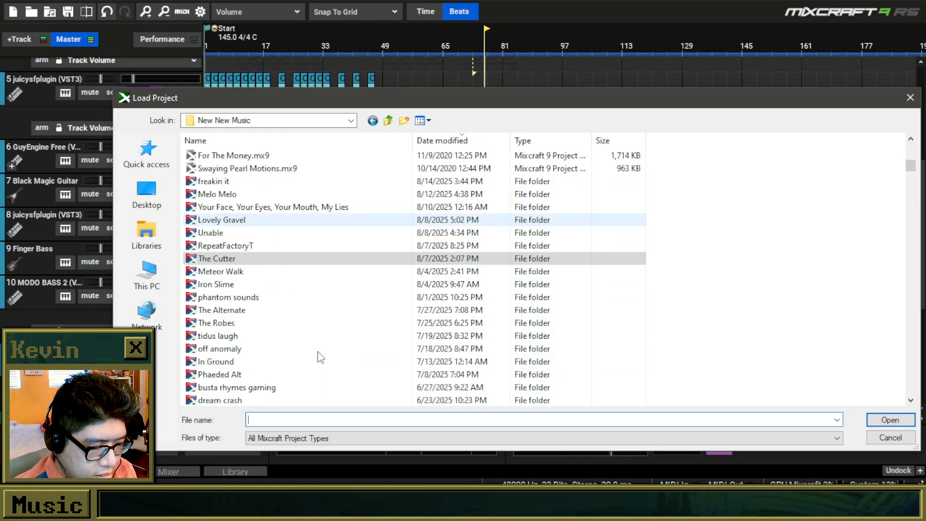
pyautogui.scroll(-4, 289, 350)
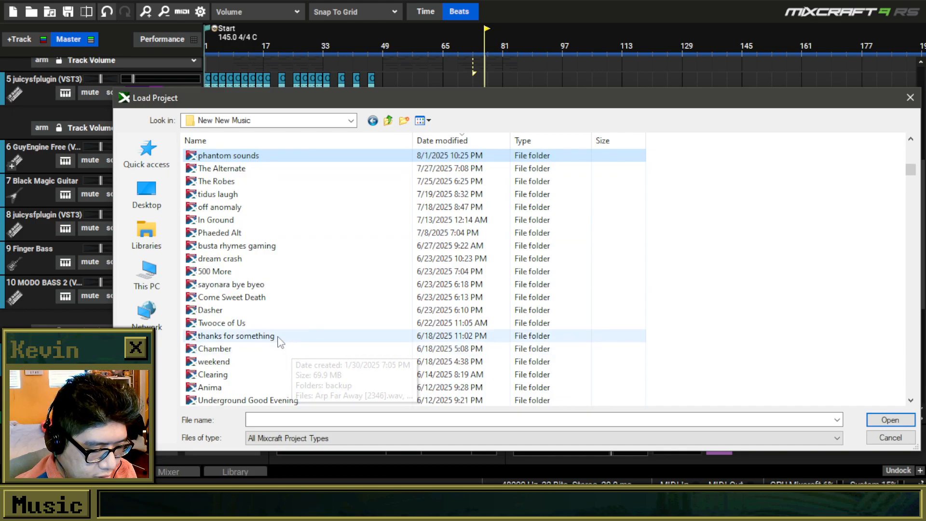
pyautogui.scroll(-3, 282, 340)
pyautogui.scroll(8, 289, 259)
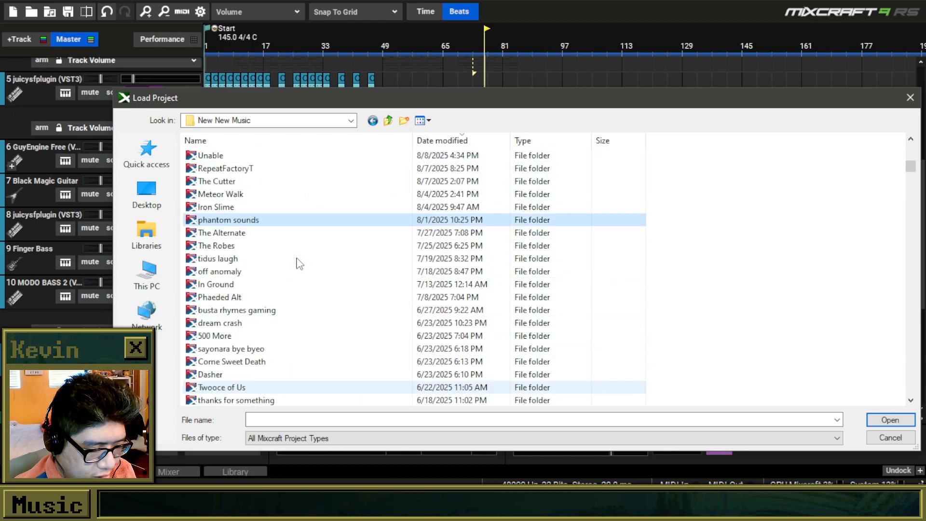
pyautogui.scroll(-20, 298, 264)
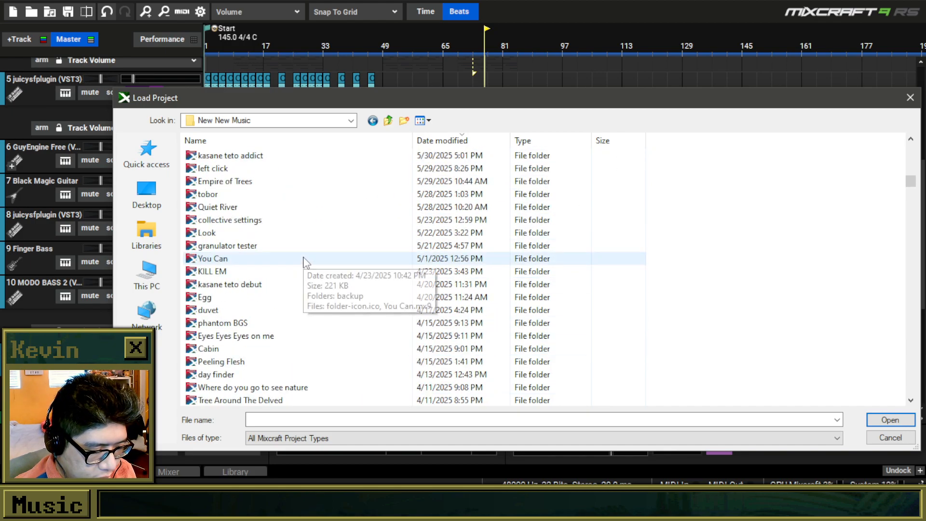
pyautogui.scroll(2, 304, 262)
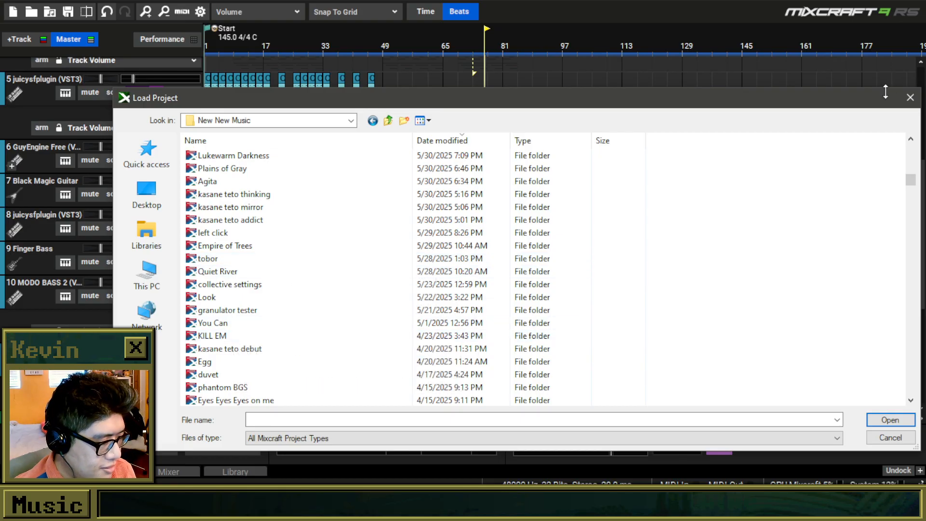
# Cancel loading a project, close Mixcraft without saving the changes and switch to the RPG Maker map editor.
pyautogui.click(911, 98)
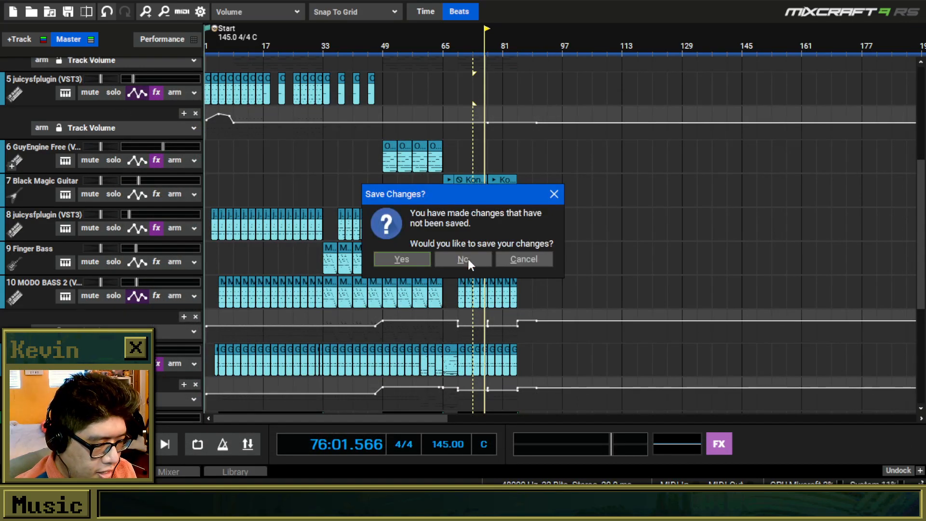
pyautogui.click(467, 257)
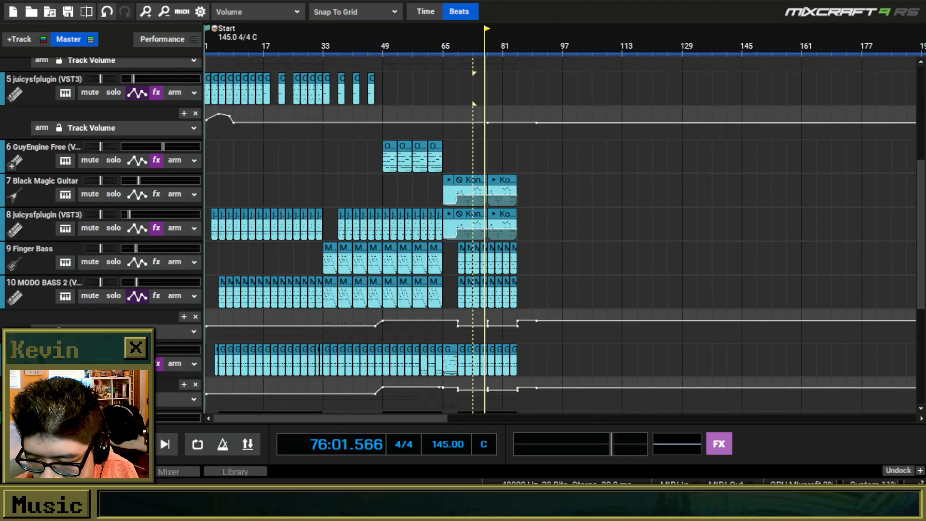
pyautogui.hotkey('alt', 'Tab')
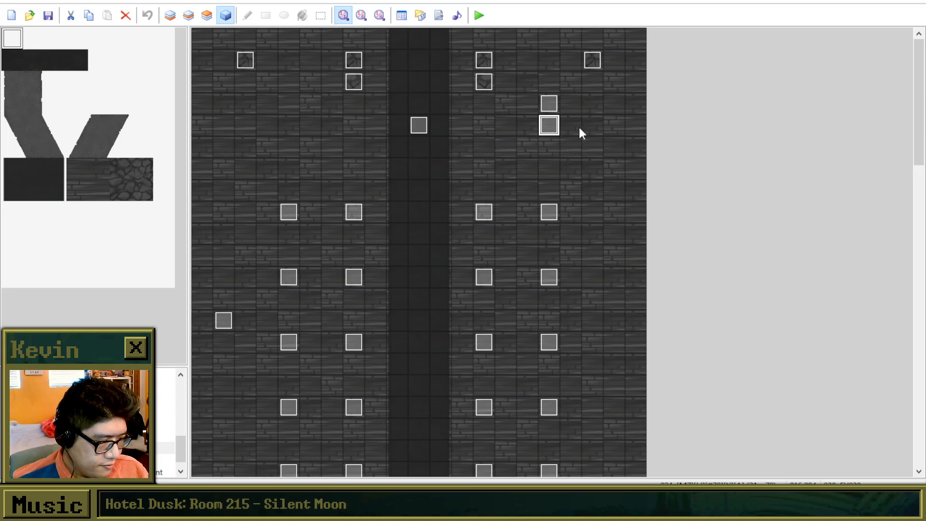
# Open map event EV038 and read through its confession dialogue commands.
pyautogui.doubleClick(558, 126)
pyautogui.scroll(-10, 545, 266)
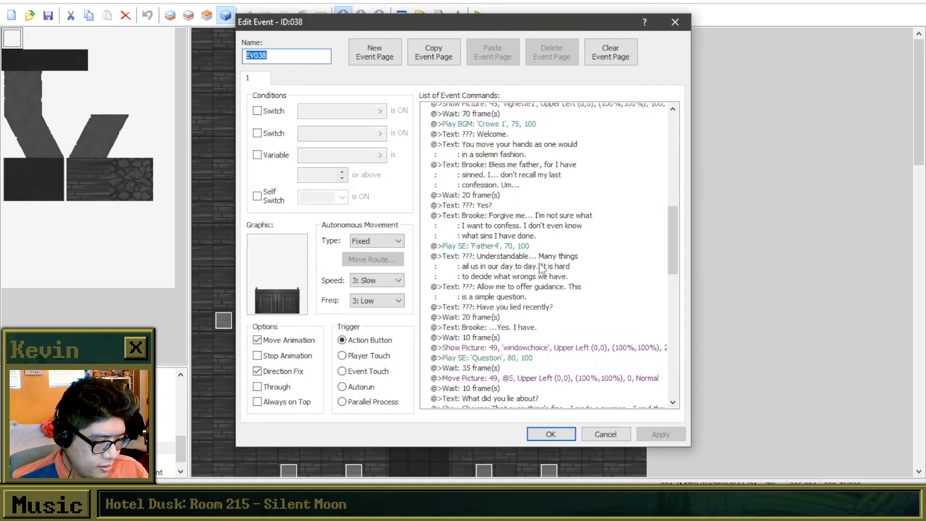
pyautogui.scroll(-3, 545, 267)
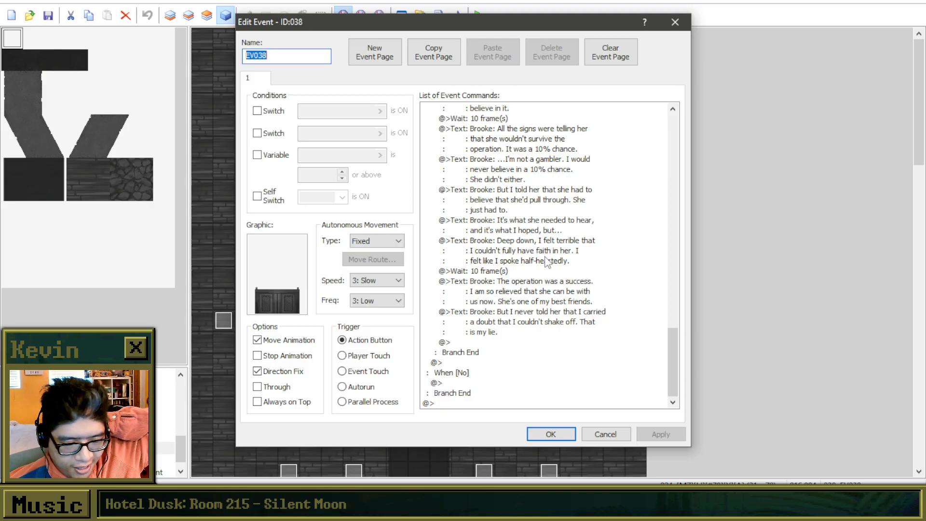
pyautogui.scroll(7, 618, 309)
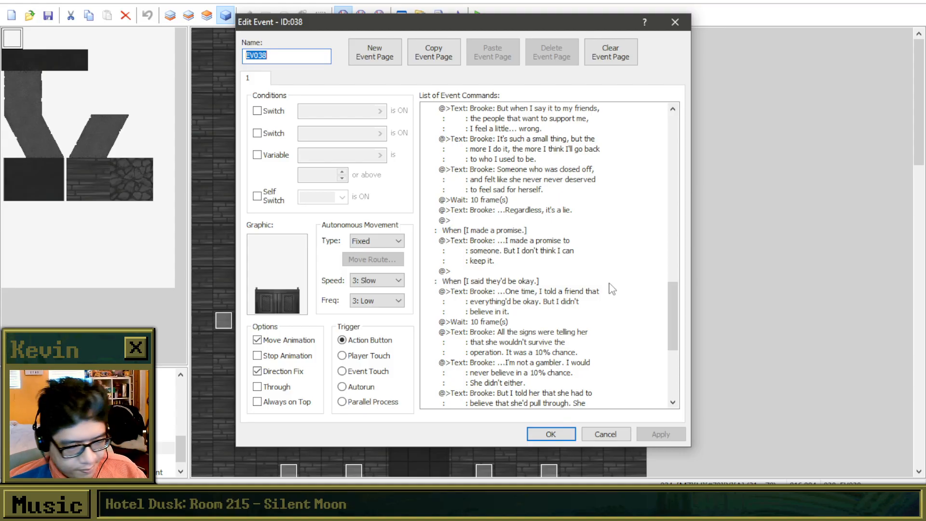
# Review the dialogue in the "I made a promise." and "I said they'd be okay." choice branches of EV038.
pyautogui.click(545, 246)
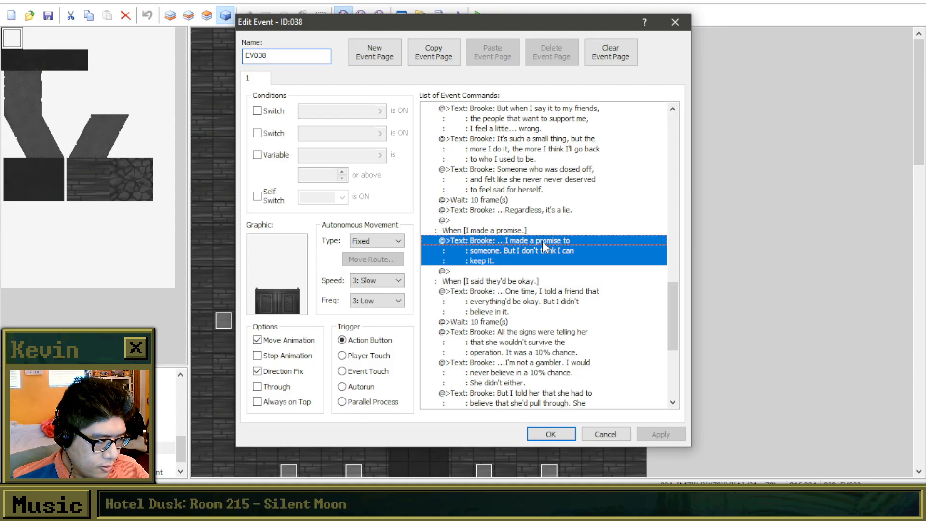
pyautogui.click(568, 295)
pyautogui.click(572, 334)
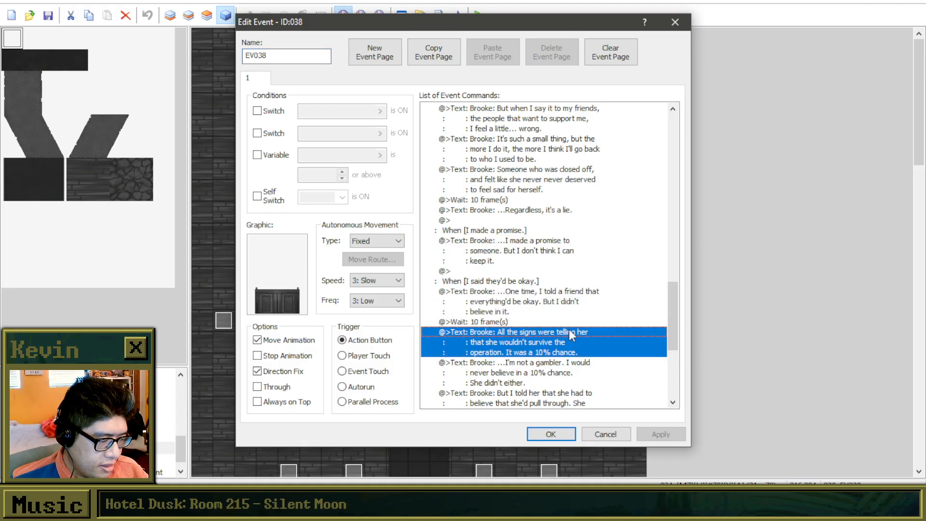
pyautogui.click(551, 301)
pyautogui.click(550, 351)
pyautogui.scroll(-1, 565, 346)
pyautogui.scroll(-4, 568, 351)
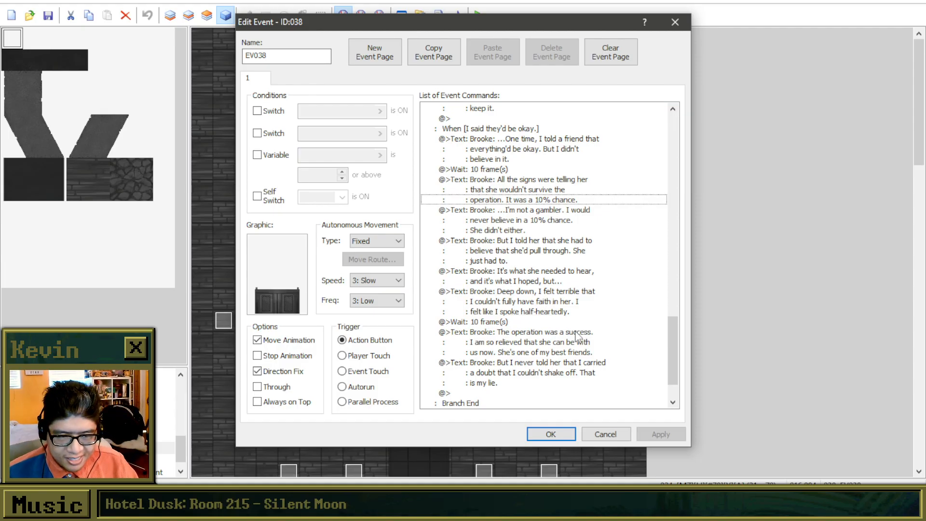
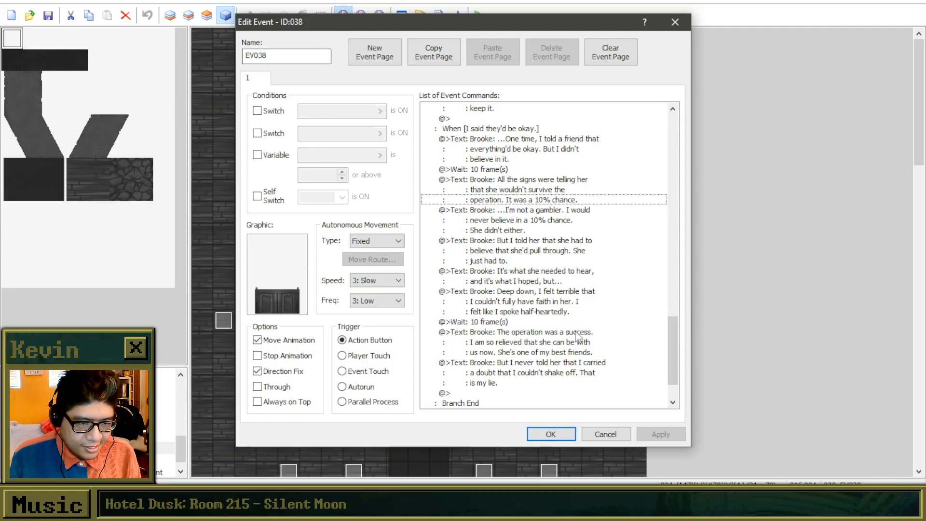
# Reread Brooke's messages about the friend's operation in the "I said they'd be okay." branch of EV038.
pyautogui.click(615, 354)
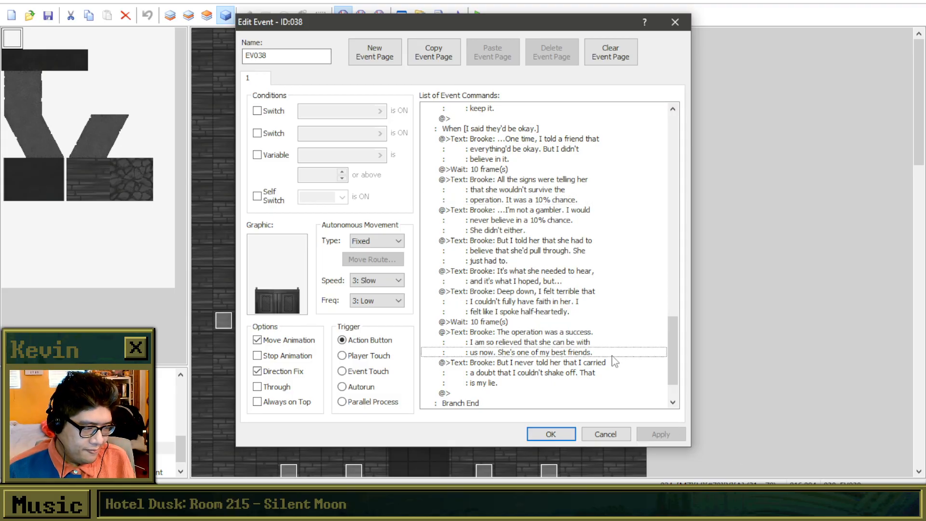
pyautogui.click(592, 373)
pyautogui.press('Up')
pyautogui.press('Up')
pyautogui.press('Up')
pyautogui.press('Up')
pyautogui.press('Up')
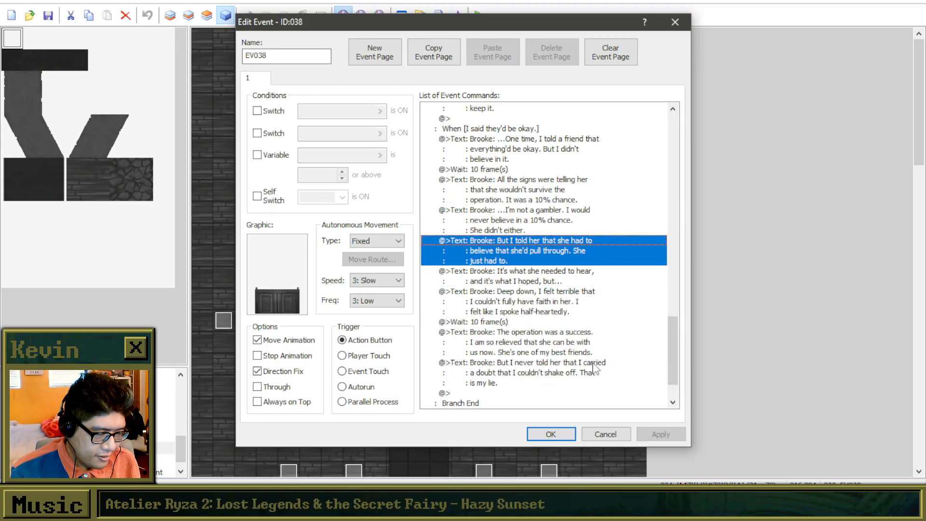
pyautogui.press('Up')
pyautogui.press('Up')
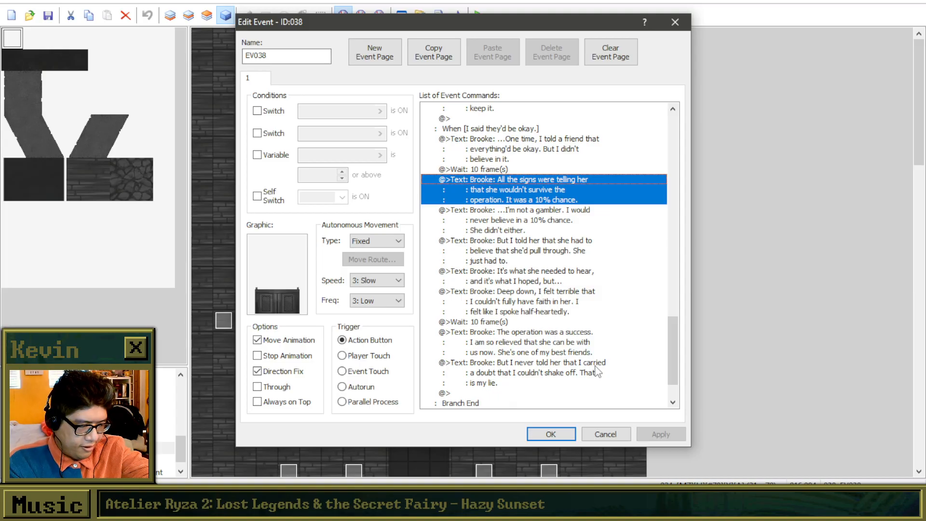
# Reword the ending of Brooke's "Deep down, I felt terrible" message to "felt like I didn't mean it.".
pyautogui.click(533, 298)
pyautogui.rightClick(533, 298)
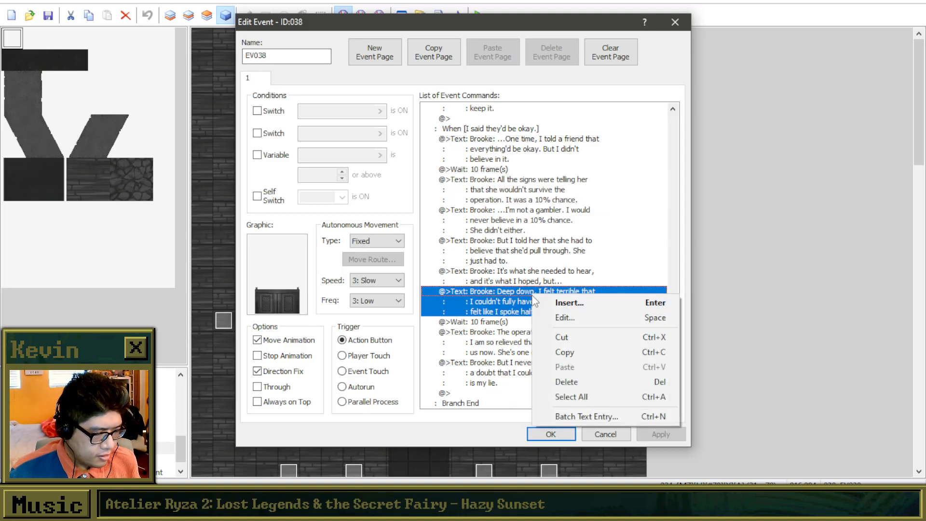
pyautogui.click(555, 316)
pyautogui.moveTo(574, 263); pyautogui.dragTo(487, 261)
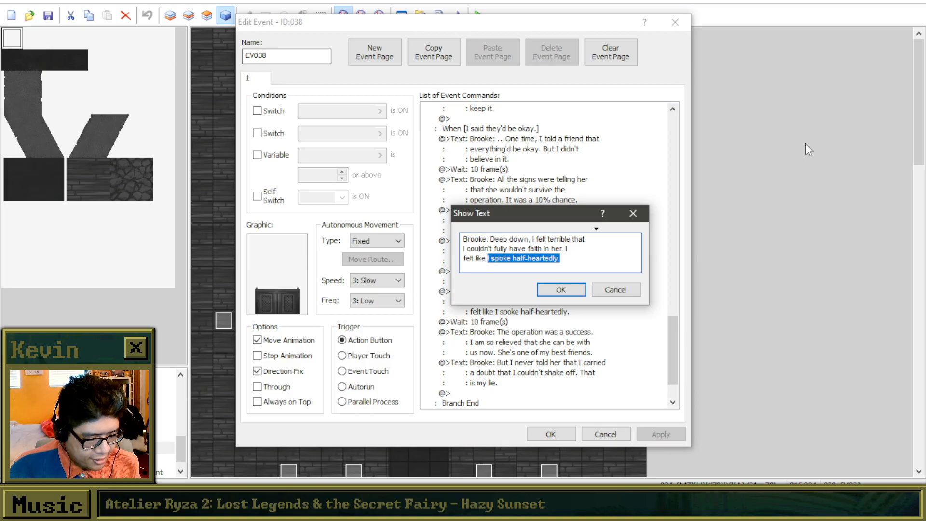
pyautogui.write("I wasn't")
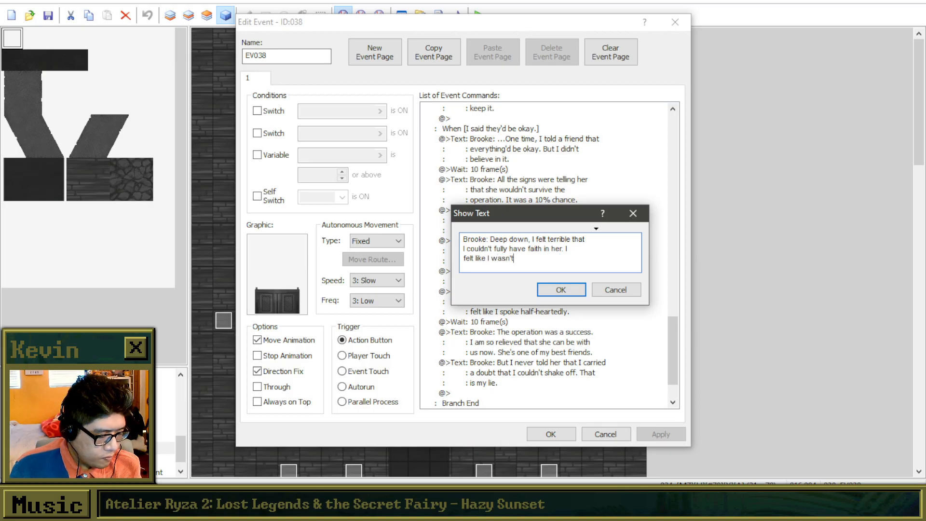
pyautogui.press('BackSpace')
pyautogui.press('BackSpace')
pyautogui.press('BackSpace')
pyautogui.press('BackSpace')
pyautogui.press('BackSpace')
pyautogui.press('BackSpace')
pyautogui.write("didn't mea")
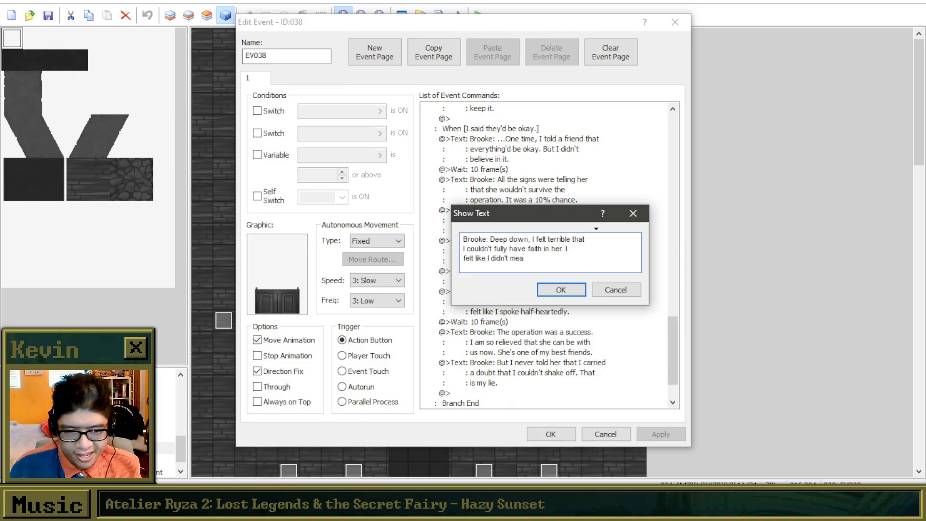
pyautogui.write('n it')
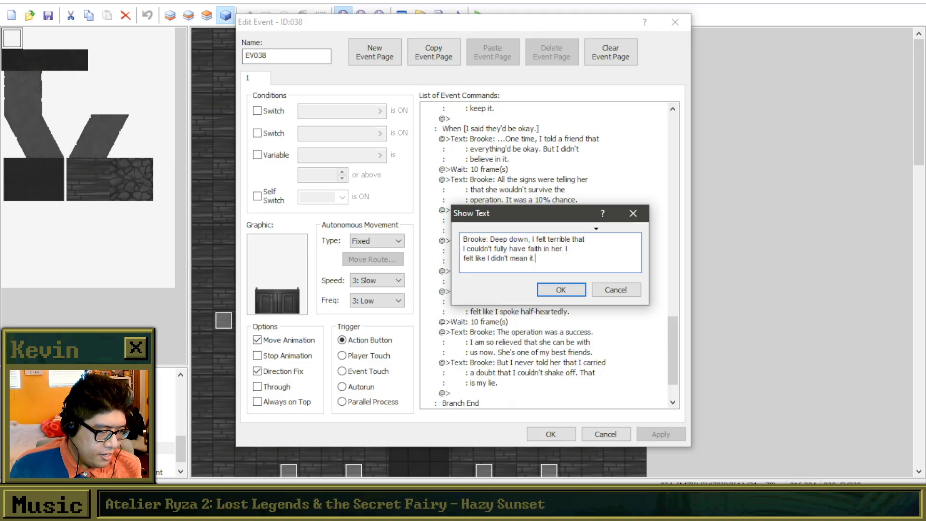
pyautogui.write('.')
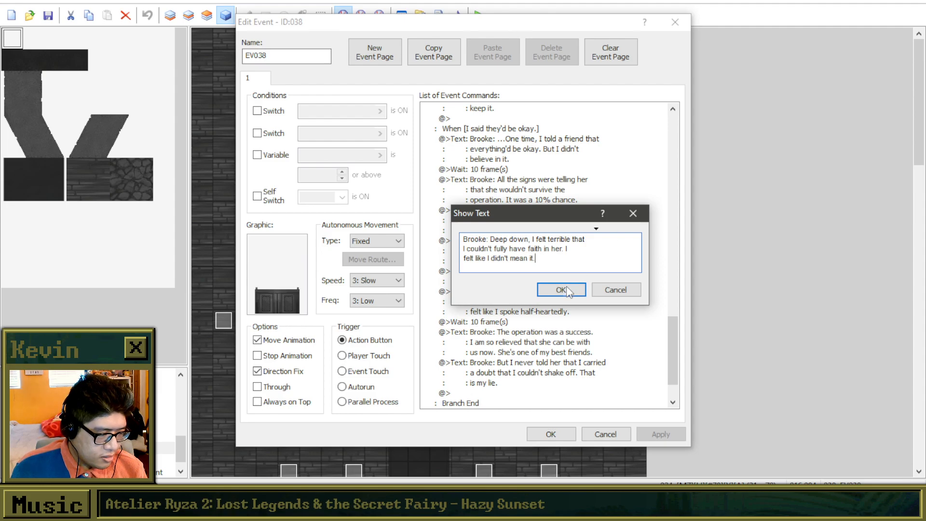
pyautogui.click(569, 290)
pyautogui.click(552, 274)
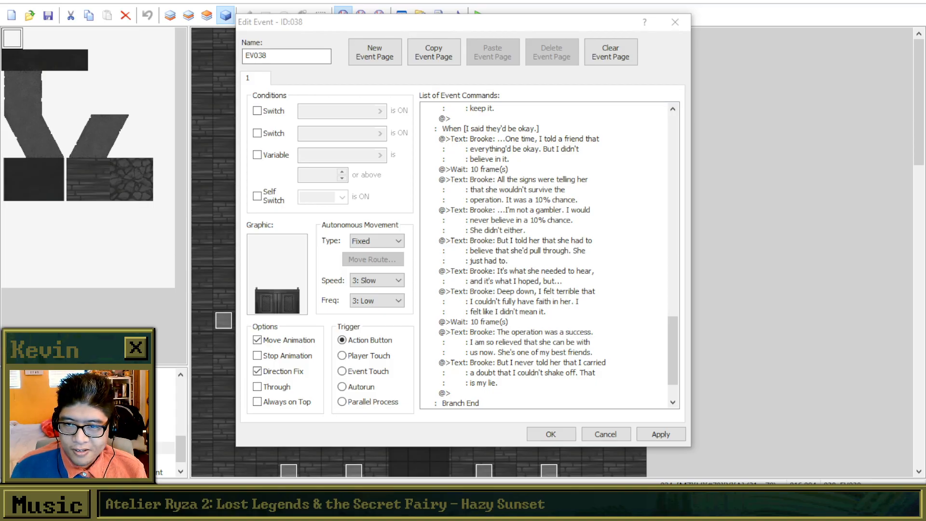
# Look back from the operation dialogue through the "I made a promise." branch and the messages just before it.
pyautogui.click(545, 340)
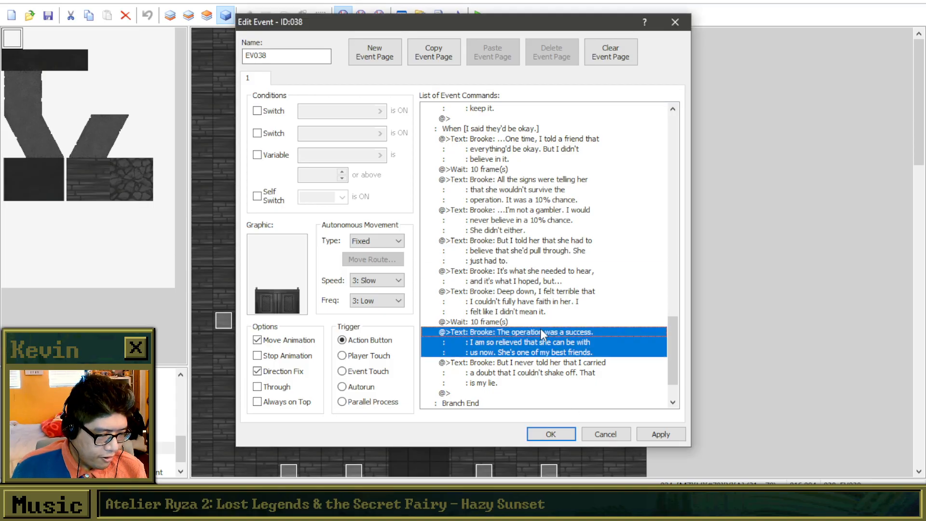
pyautogui.click(538, 279)
pyautogui.scroll(3, 538, 272)
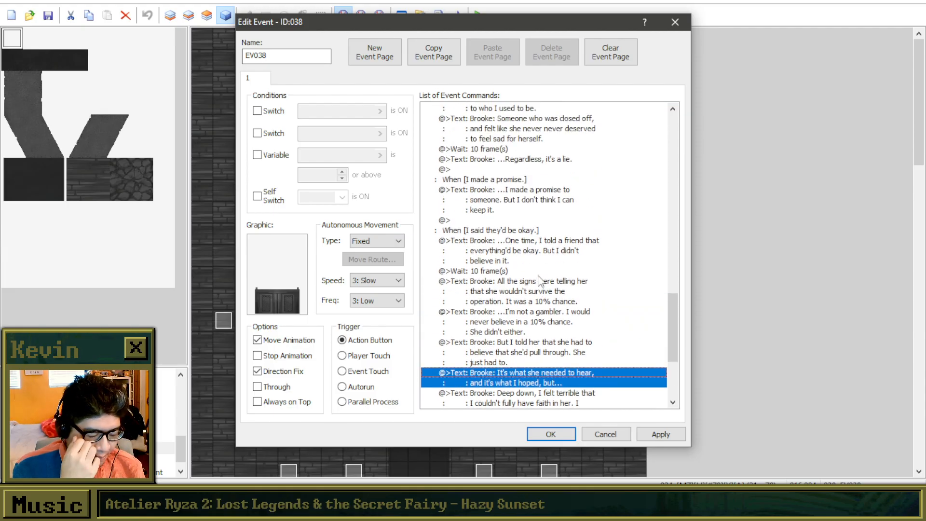
pyautogui.scroll(2, 537, 269)
pyautogui.click(537, 250)
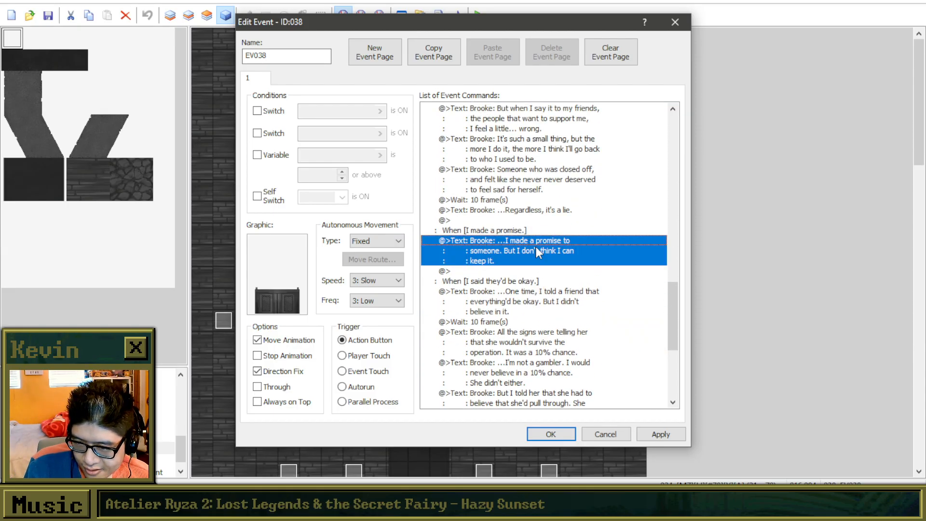
pyautogui.press('Up')
pyautogui.press('Up')
pyautogui.press('Up')
pyautogui.press('Down')
pyautogui.press('Down')
pyautogui.press('Down')
pyautogui.press('Up')
pyautogui.press('Up')
pyautogui.press('Down')
pyautogui.press('Down')
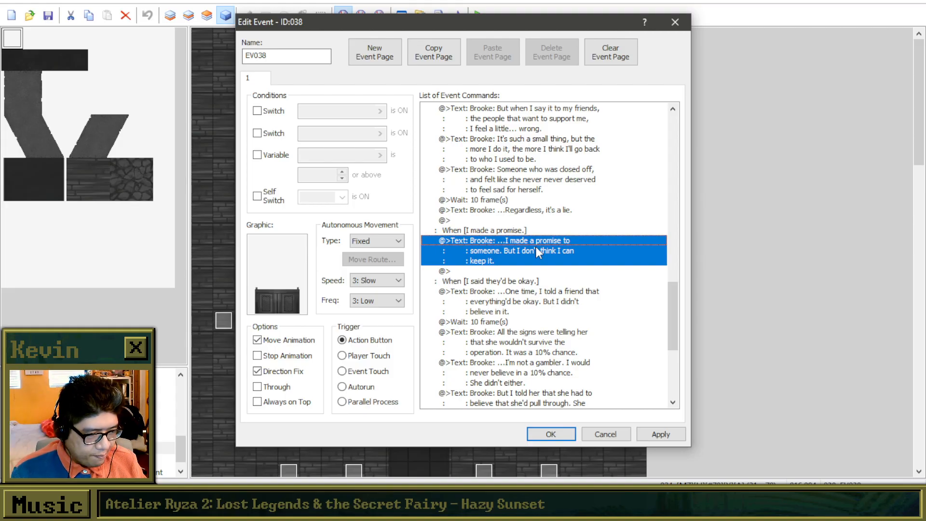
pyautogui.press('Up')
pyautogui.press('Up')
pyautogui.press('Down')
pyautogui.press('Down')
pyautogui.press('Up')
pyautogui.press('Down')
pyautogui.press('Up')
pyautogui.press('Up')
pyautogui.press('Up')
pyautogui.press('Up')
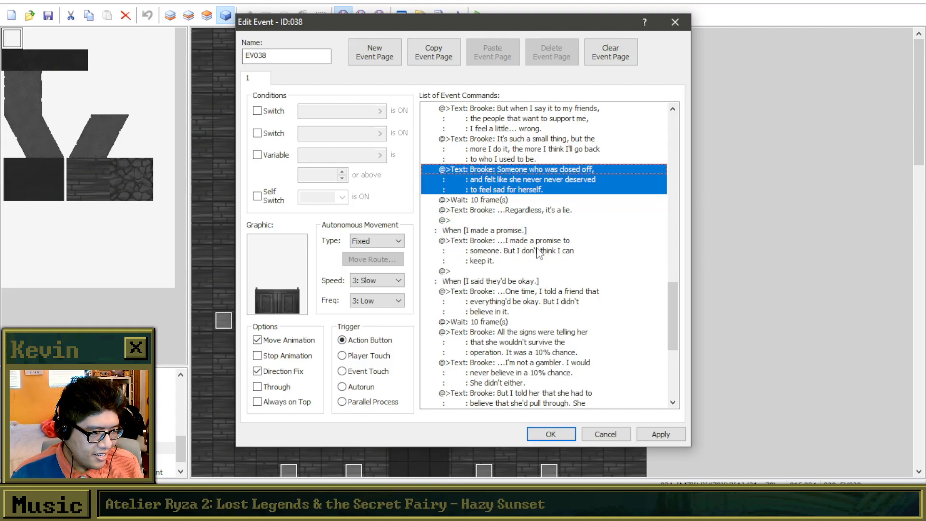
# Review the opening messages of the "That everything's fine." branch, starting at "...When people ask me if I'm okay".
pyautogui.scroll(3, 538, 251)
pyautogui.click(552, 160)
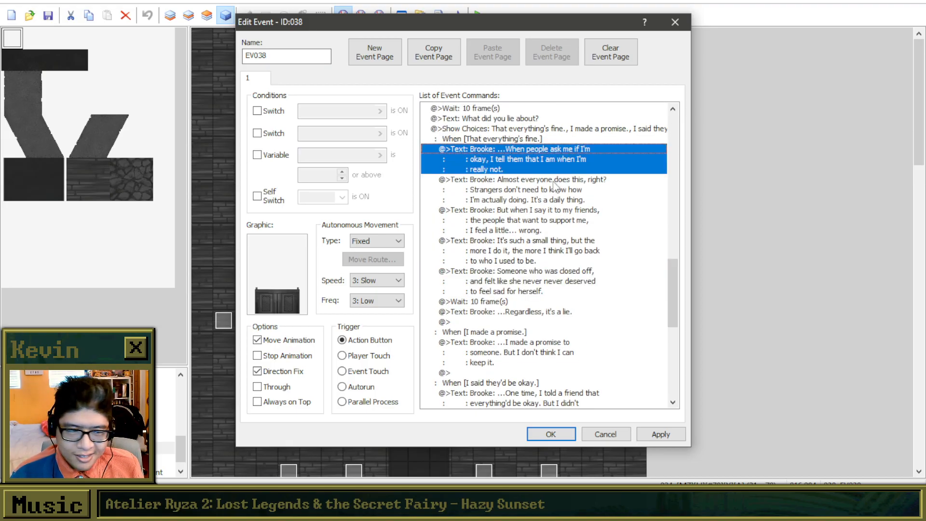
pyautogui.press('Down')
pyautogui.press('Up')
pyautogui.press('Up')
pyautogui.press('Down')
pyautogui.press('Up')
pyautogui.press('Down')
pyautogui.press('Up')
pyautogui.press('Down')
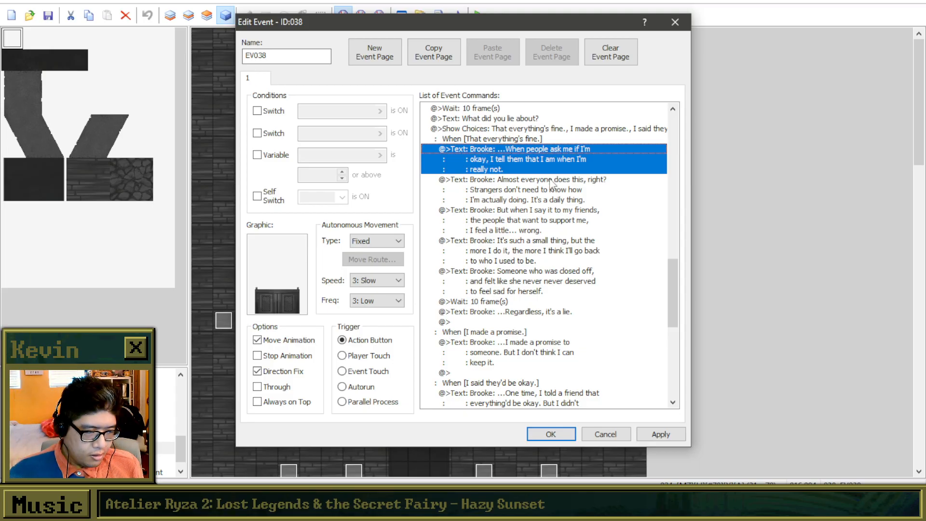
pyautogui.click(538, 187)
pyautogui.click(538, 155)
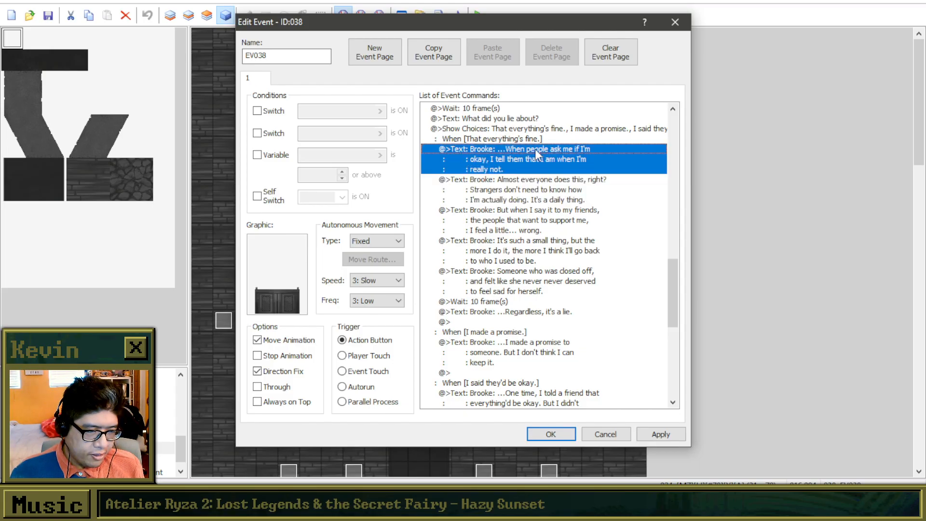
pyautogui.click(542, 190)
pyautogui.click(539, 216)
pyautogui.click(546, 189)
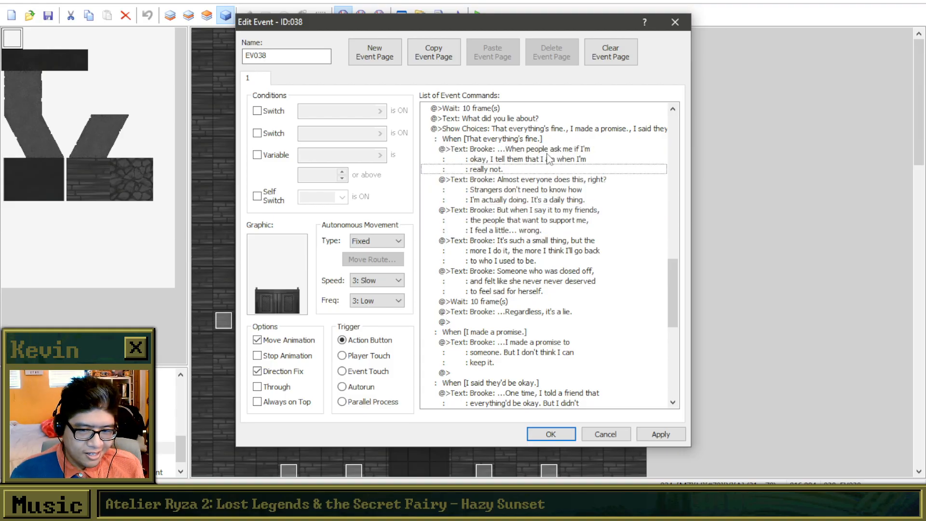
pyautogui.click(549, 159)
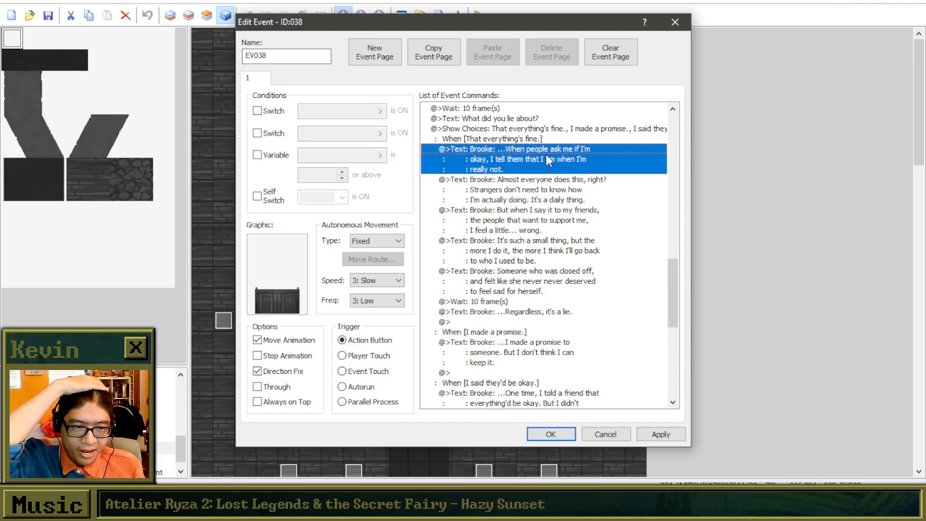
# Check how the "Almost everyone does this, right?" message flows with the messages directly before and after it.
pyautogui.click(542, 181)
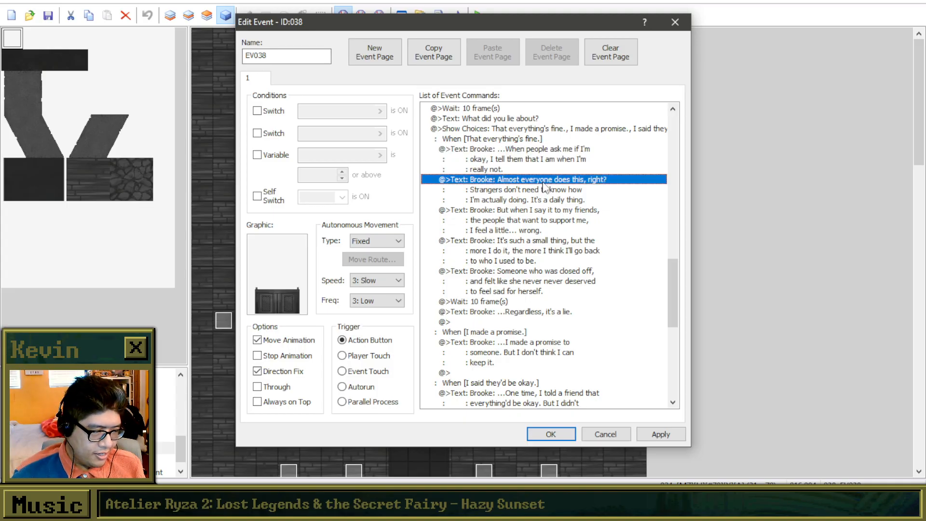
pyautogui.press('Down')
pyautogui.press('Up')
pyautogui.press('Up')
pyautogui.press('Down')
pyautogui.press('Down')
pyautogui.press('Up')
pyautogui.press('Down')
pyautogui.press('Down')
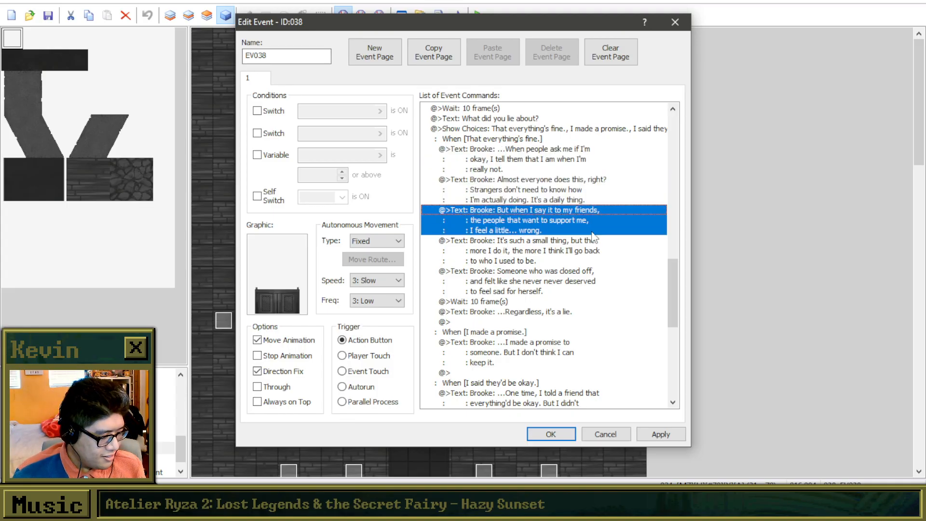
pyautogui.press('Up')
pyautogui.press('Up')
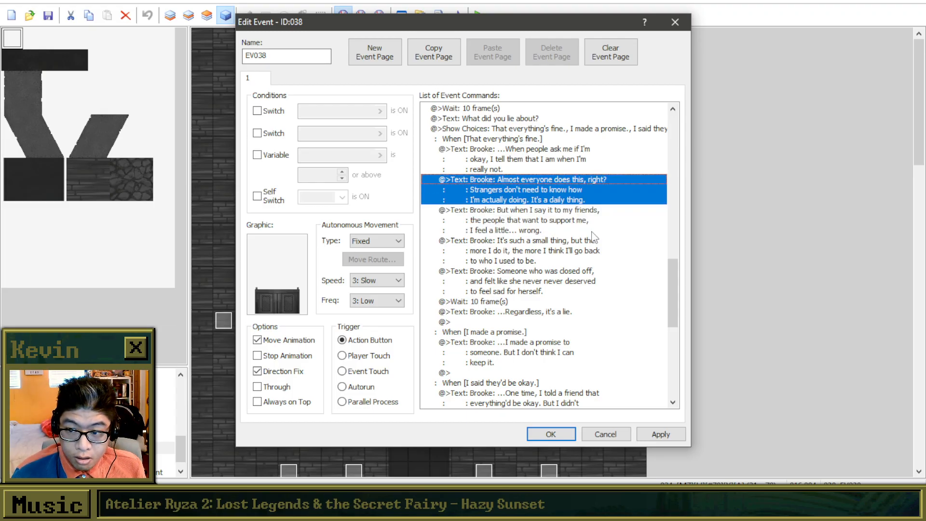
pyautogui.click(559, 149)
pyautogui.click(586, 178)
pyautogui.click(583, 157)
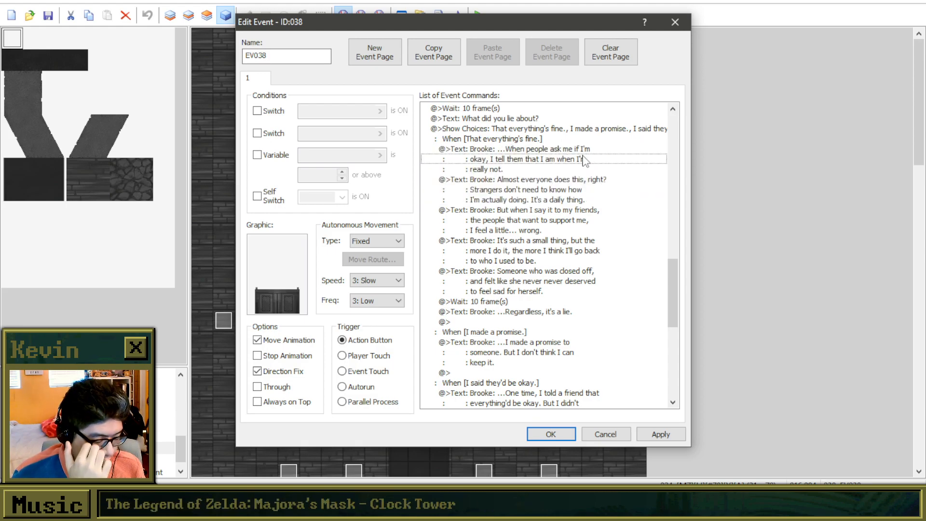
pyautogui.press('Down')
pyautogui.press('Down')
pyautogui.press('Up')
pyautogui.press('Up')
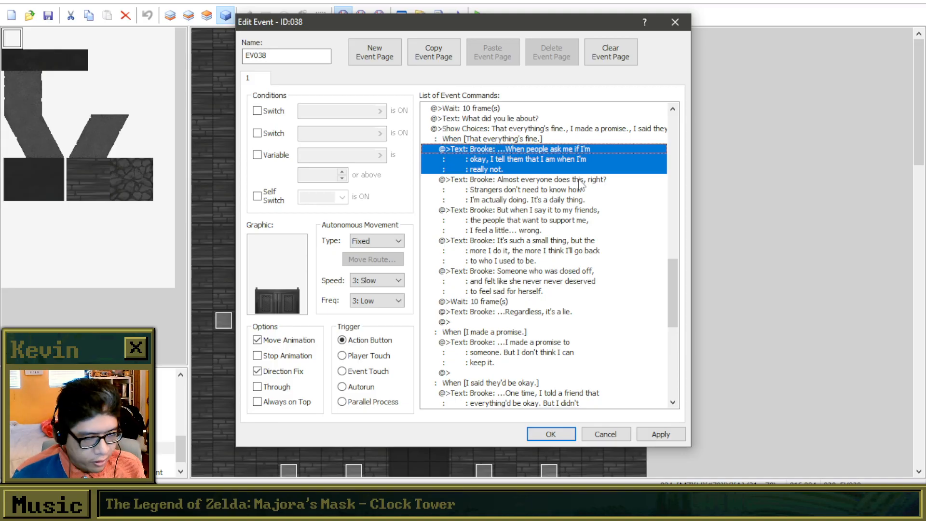
pyautogui.click(579, 179)
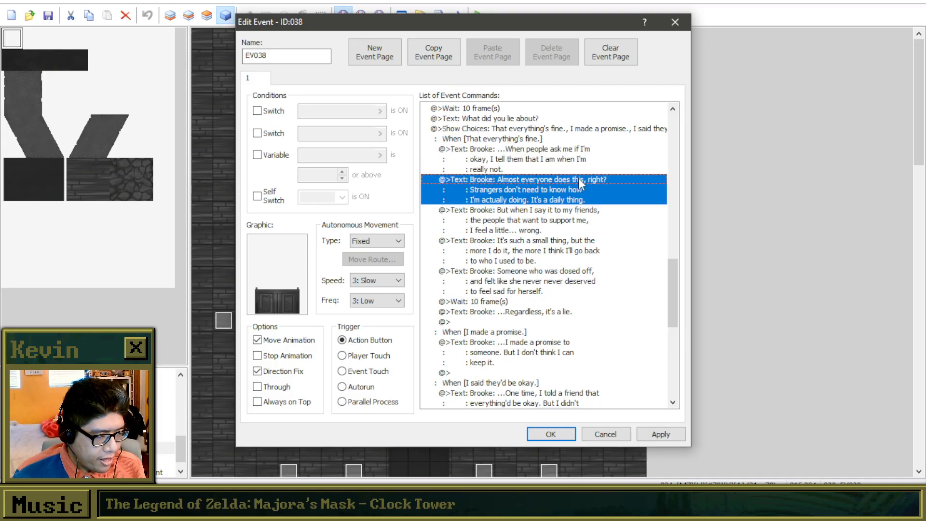
pyautogui.click(571, 216)
pyautogui.press('Down')
pyautogui.press('Down')
pyautogui.press('Up')
pyautogui.press('Up')
pyautogui.press('Up')
pyautogui.press('Up')
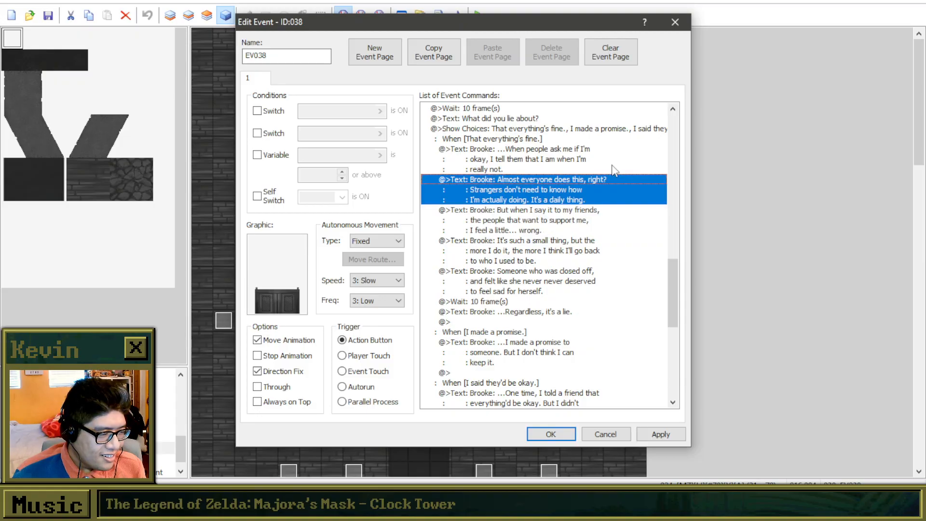
pyautogui.press('Up')
pyautogui.press('Up')
pyautogui.press('Down')
pyautogui.press('Down')
pyautogui.click(583, 180)
pyautogui.click(581, 158)
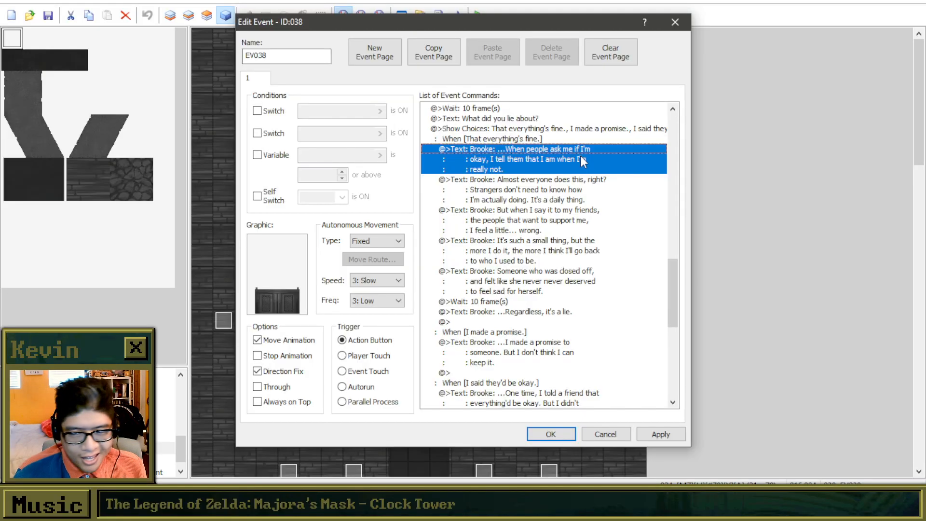
pyautogui.click(585, 188)
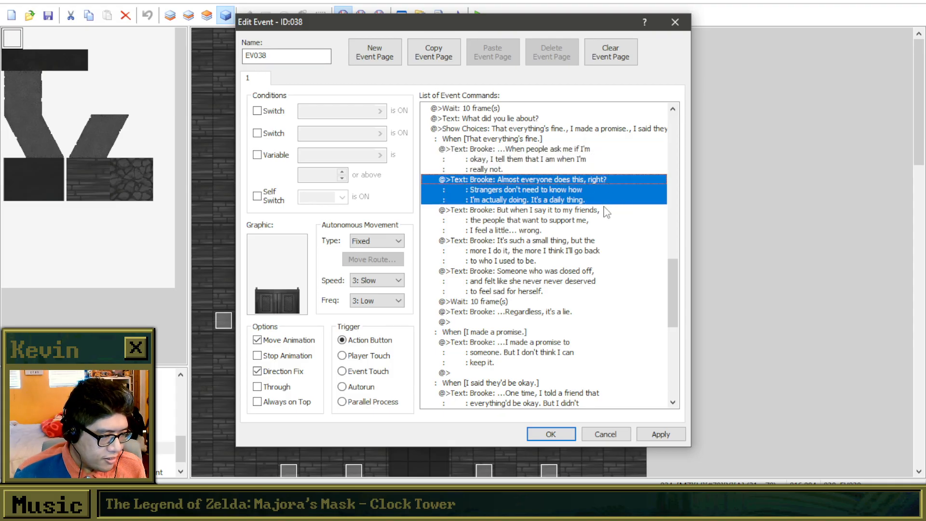
# Read the rest of the "That everything's fine." branch, from "But when I say it to my friends" through "...Regardless, it's a lie.".
pyautogui.click(575, 231)
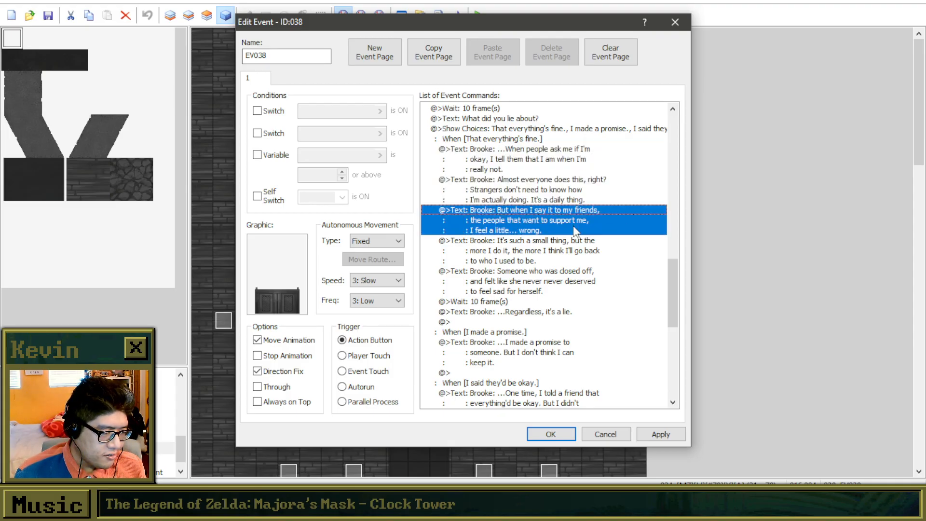
pyautogui.press('Down')
pyautogui.press('Up')
pyautogui.press('Up')
pyautogui.press('Down')
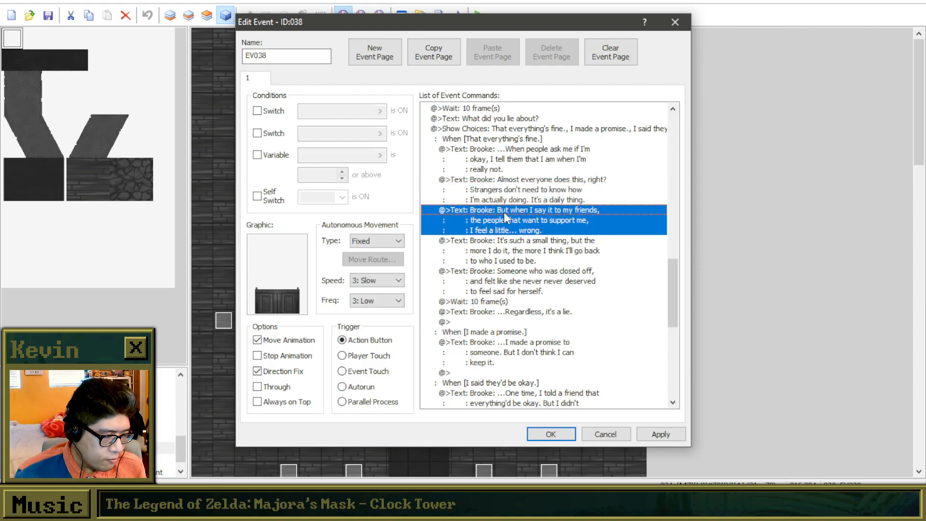
pyautogui.press('Down')
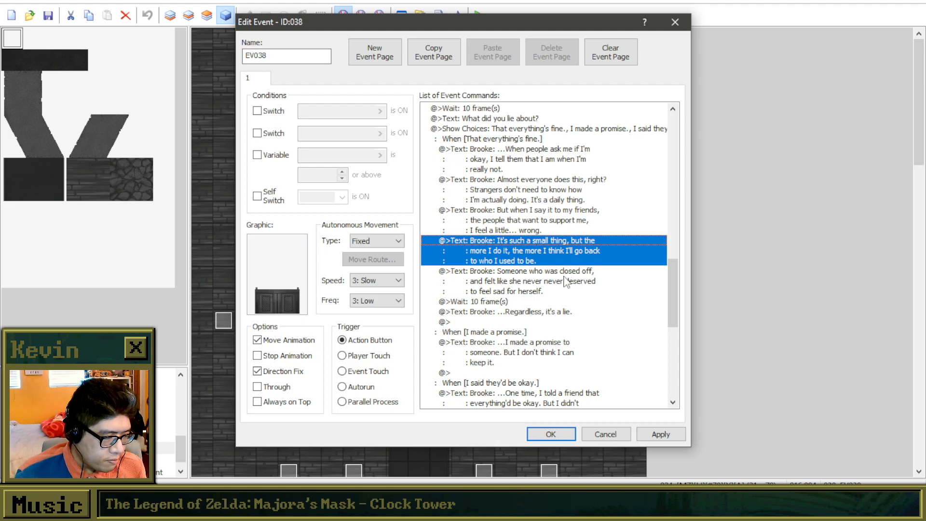
pyautogui.press('Down')
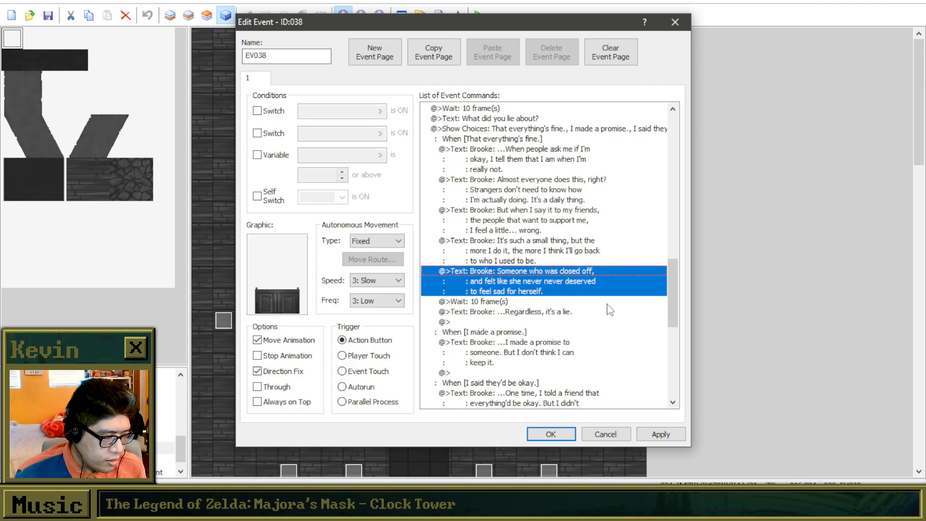
pyautogui.press('Down')
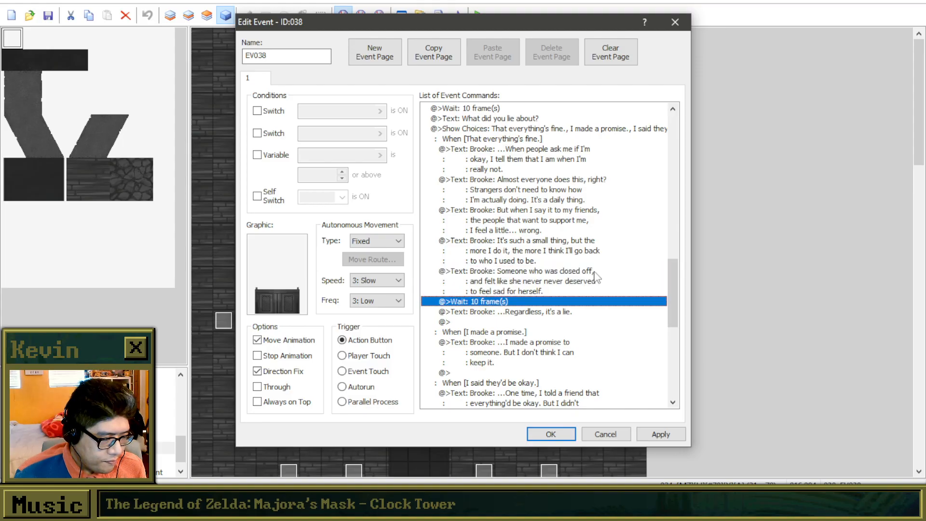
pyautogui.press('Up')
pyautogui.press('Up')
pyautogui.press('Down')
pyautogui.press('Down')
pyautogui.press('Up')
pyautogui.press('Up')
pyautogui.press('Down')
pyautogui.press('Down')
pyautogui.press('Up')
pyautogui.press('Up')
pyautogui.press('Down')
pyautogui.press('Up')
pyautogui.press('Down')
pyautogui.press('Down')
pyautogui.press('Up')
pyautogui.press('Down')
pyautogui.press('Down')
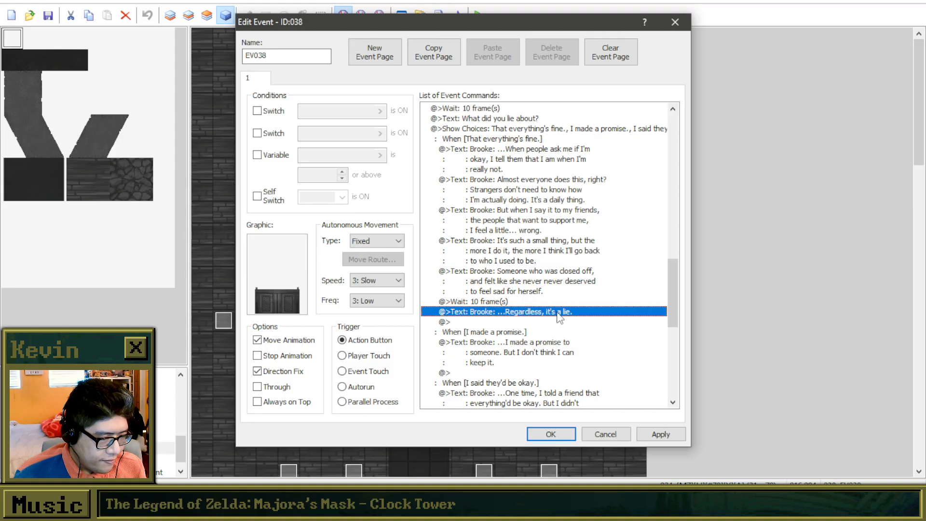
# Reread the closing messages of the "That everything's fine." branch, from "It's such a small thing" through "...Regardless, it's a lie.".
pyautogui.click(569, 278)
pyautogui.moveTo(571, 162); pyautogui.dragTo(573, 251)
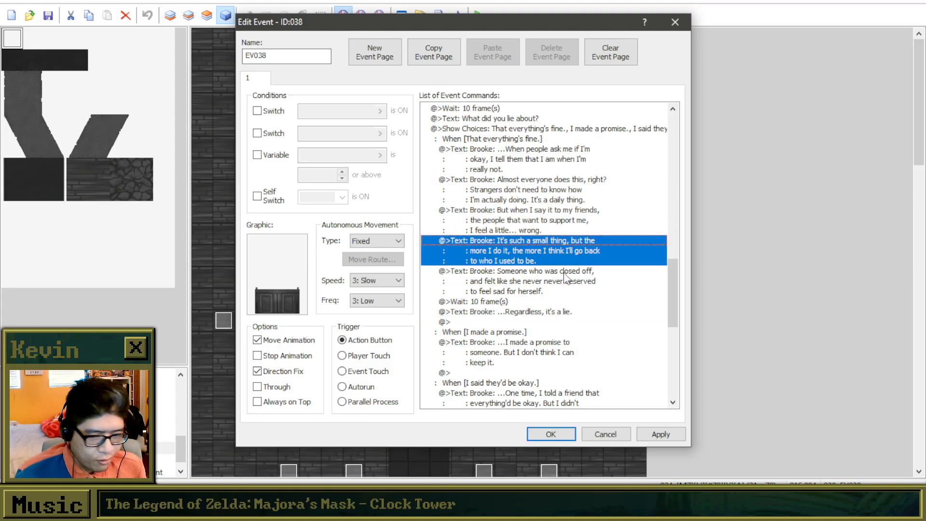
pyautogui.click(561, 275)
pyautogui.click(555, 311)
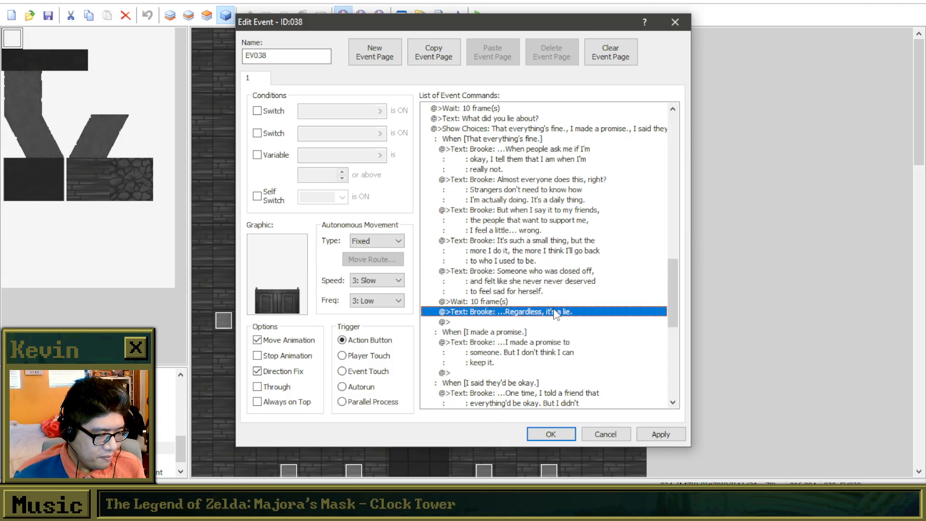
pyautogui.scroll(-1, 581, 231)
pyautogui.scroll(-1, 582, 232)
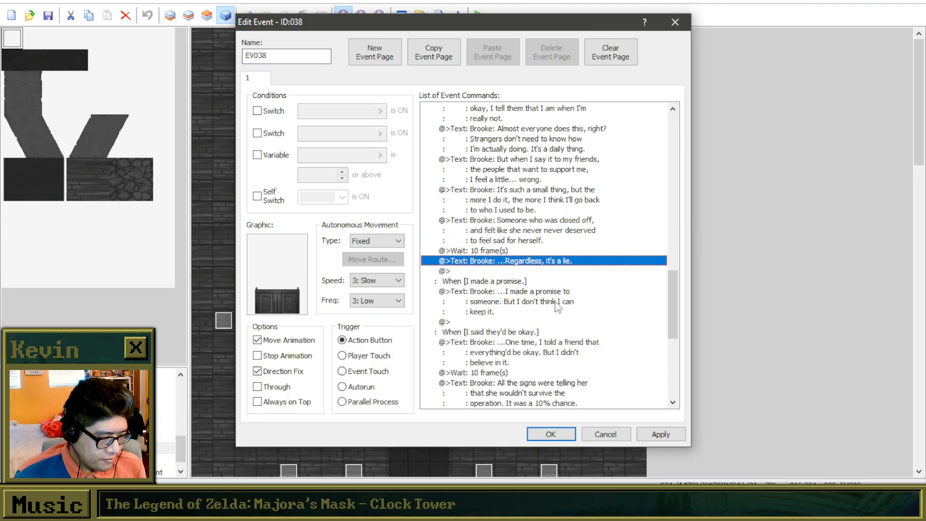
pyautogui.click(557, 304)
pyautogui.click(567, 212)
pyautogui.click(569, 227)
pyautogui.press('Down')
pyautogui.press('Down')
pyautogui.press('Up')
pyautogui.press('Up')
pyautogui.press('Up')
pyautogui.press('Down')
pyautogui.press('Up')
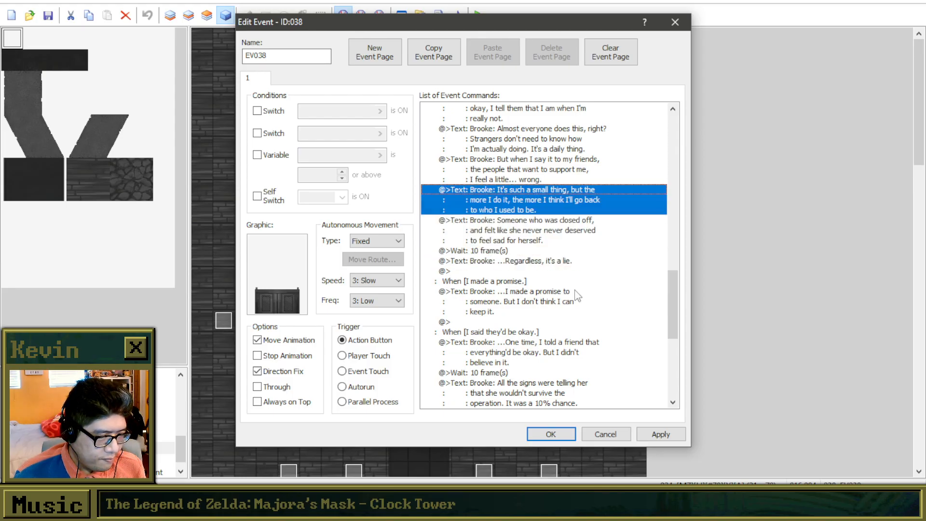
pyautogui.press('Up')
pyautogui.press('Up')
# Examine the "...I made a promise to someone" message in the "I made a promise." branch.
pyautogui.press('Down')
pyautogui.press('Down')
pyautogui.press('Down')
pyautogui.press('Down')
pyautogui.press('Down')
pyautogui.press('Down')
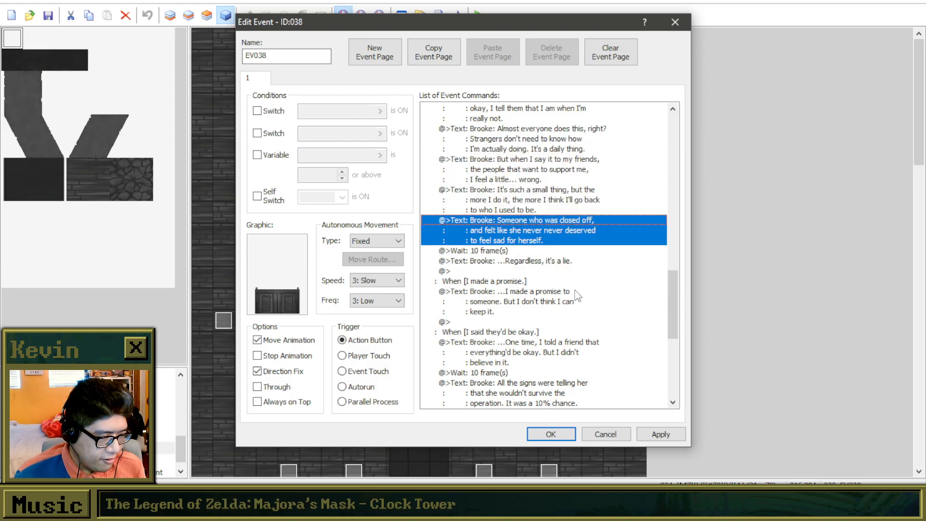
pyautogui.press('Down')
pyautogui.press('Down')
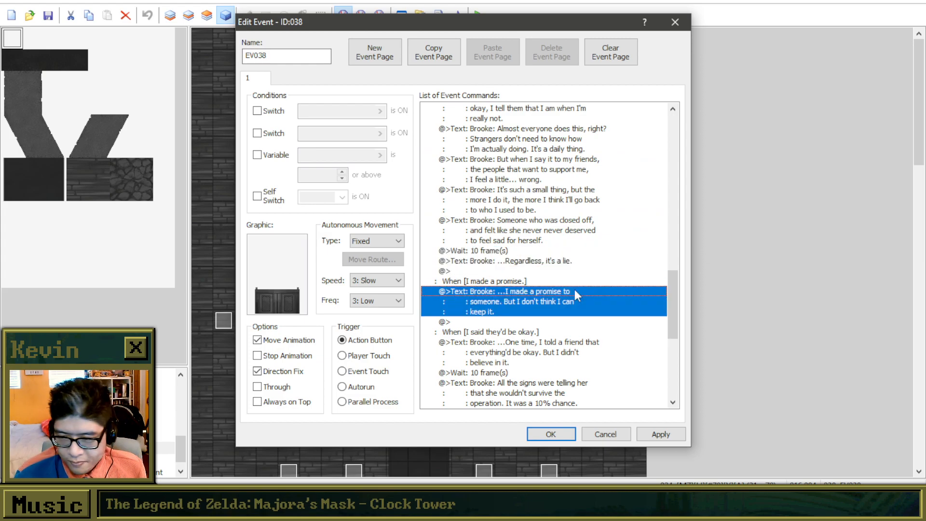
pyautogui.press('Down')
pyautogui.press('Up')
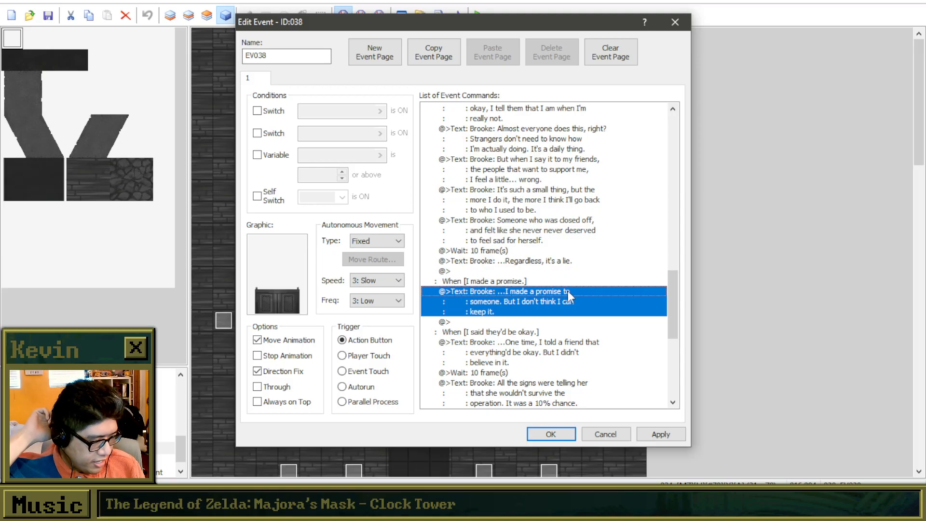
pyautogui.rightClick(547, 322)
pyautogui.click(585, 332)
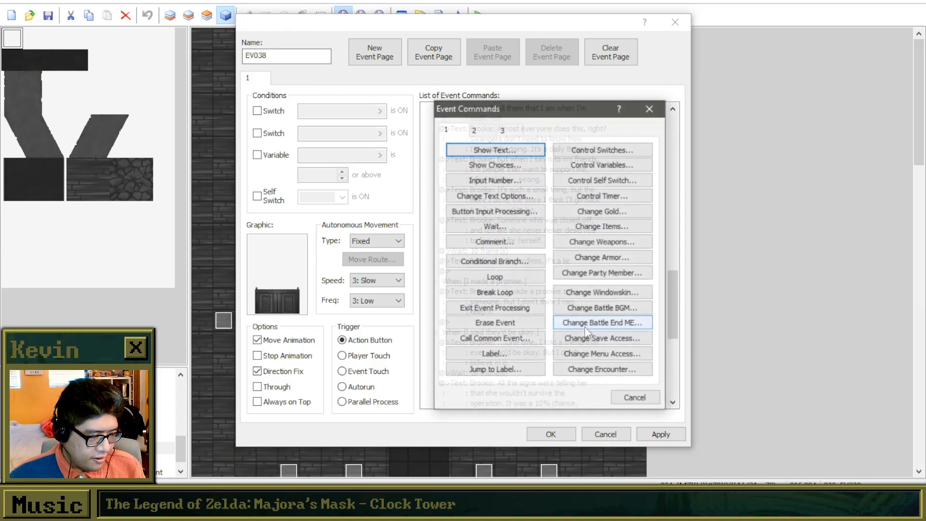
pyautogui.moveTo(516, 94); pyautogui.dragTo(674, 92)
pyautogui.click(809, 96)
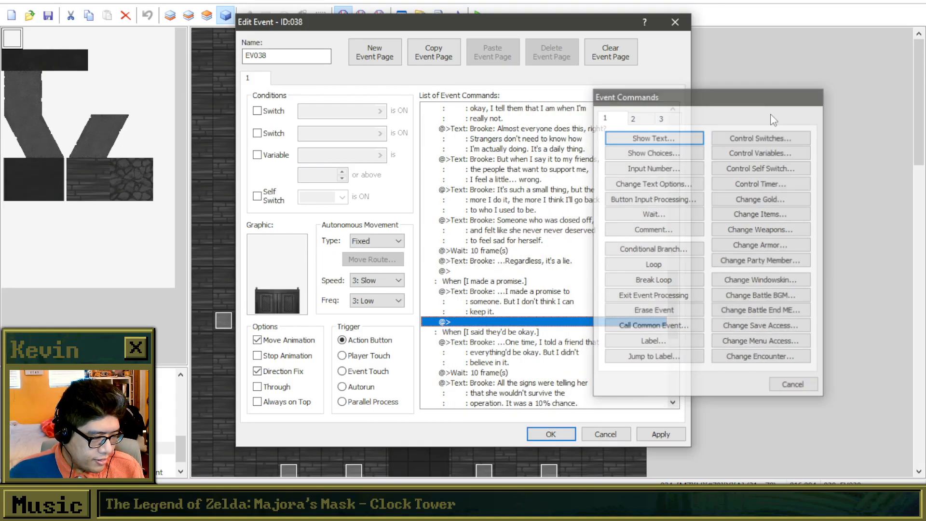
# Duplicate the "...I made a promise to someone" message directly below itself in the "I made a promise." branch.
pyautogui.click(528, 295)
pyautogui.hotkey('ctrl', 'c')
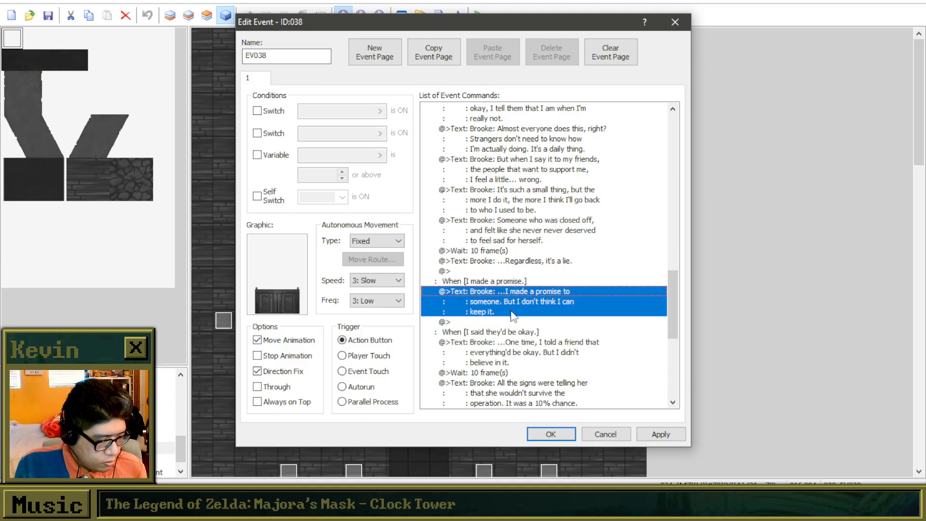
pyautogui.click(504, 322)
pyautogui.hotkey('ctrl', 'v')
# Replace the duplicated message's dialogue with "I used to talk all the time with a friend I had. We were both in high school and would hang out".
pyautogui.rightClick(505, 321)
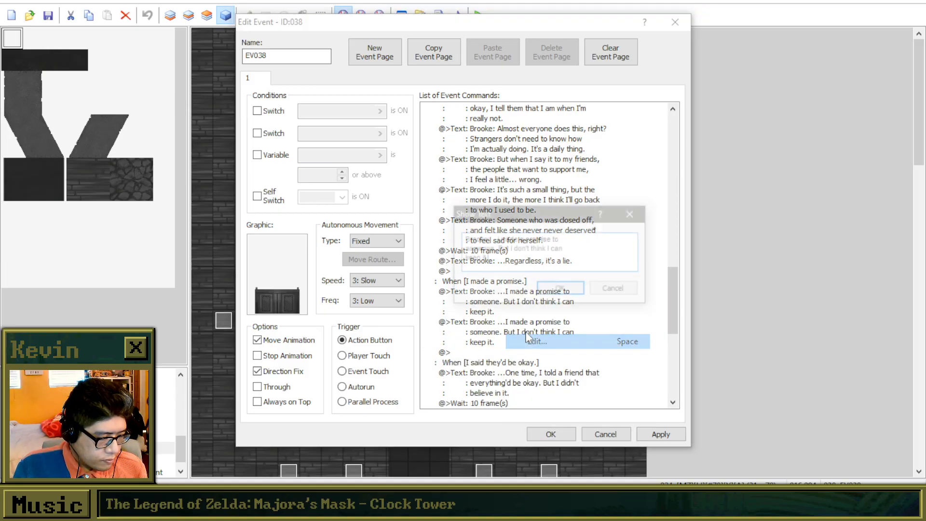
pyautogui.click(536, 341)
pyautogui.moveTo(489, 239); pyautogui.dragTo(595, 265)
pyautogui.press('BackSpace')
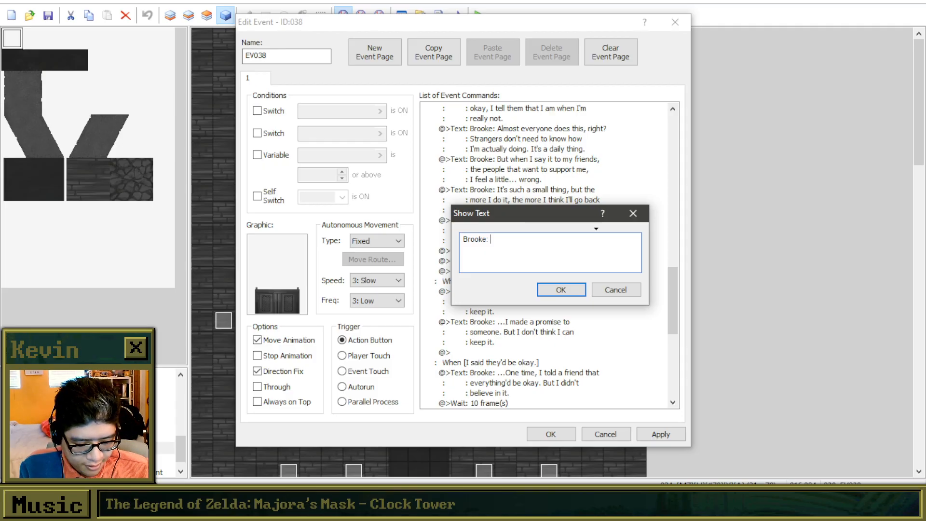
pyautogui.write('I used to t')
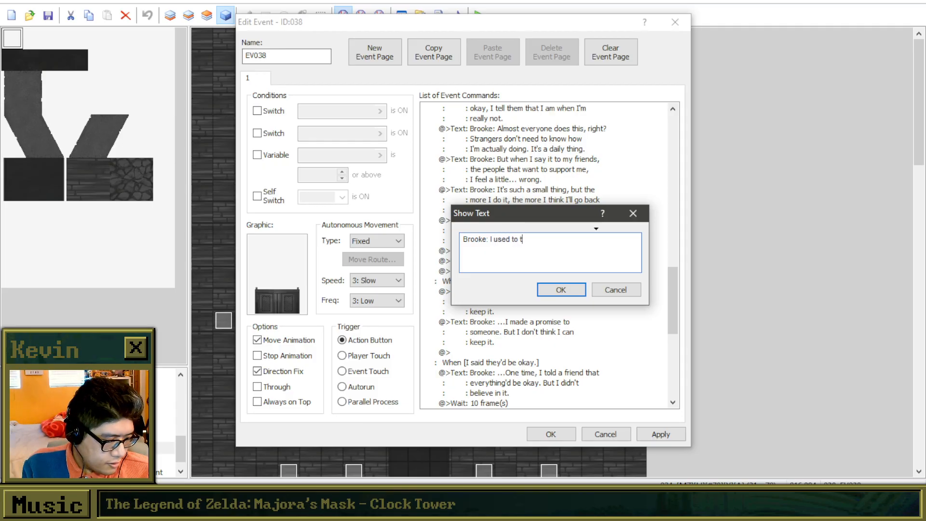
pyautogui.write('alk all the time with')
pyautogui.press('Return')
pyautogui.write('a friend I')
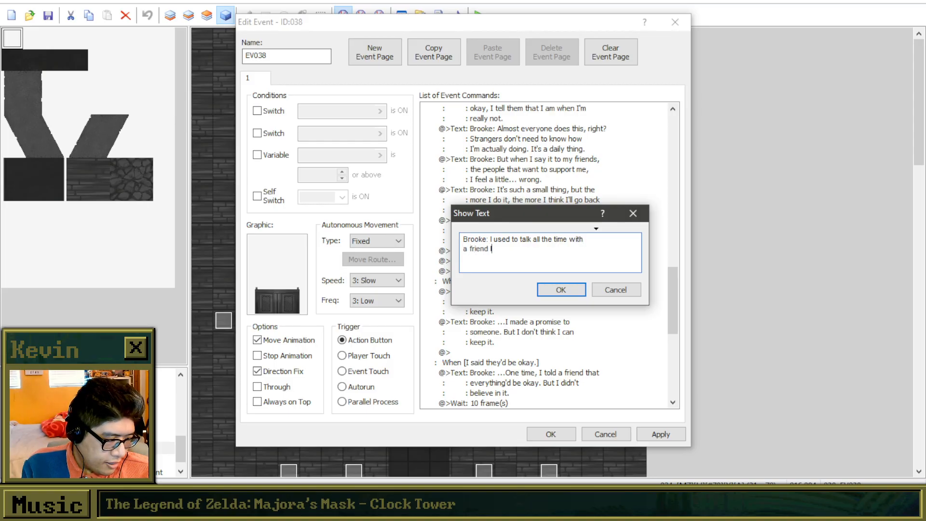
pyautogui.write(' had. ')
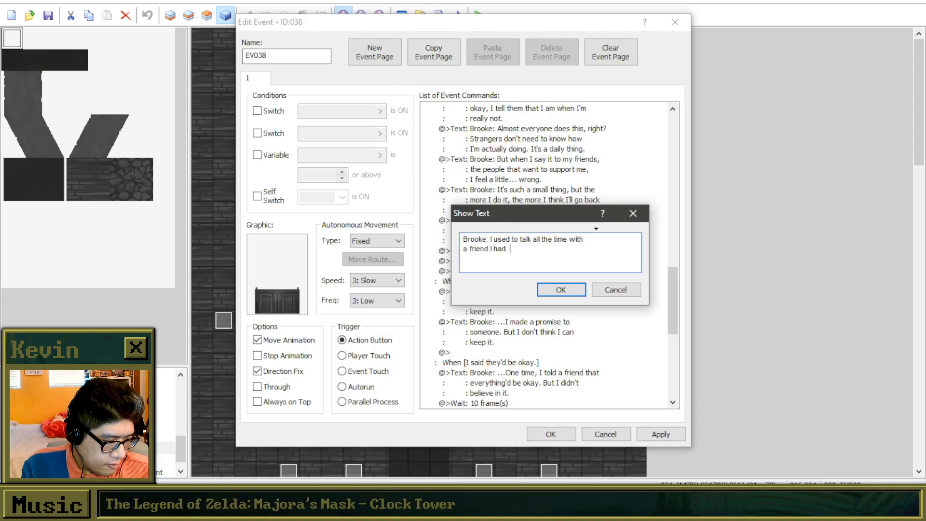
pyautogui.write('We were both in high school and')
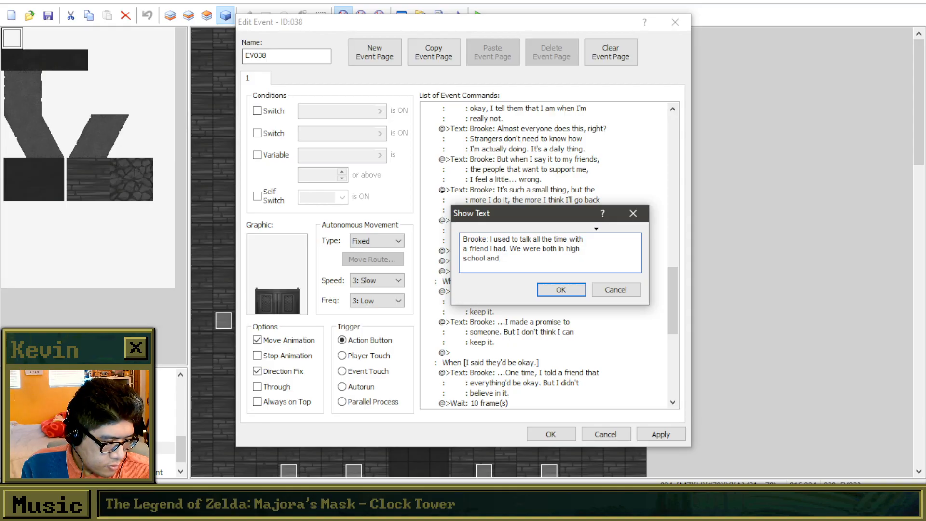
pyautogui.write(' would ')
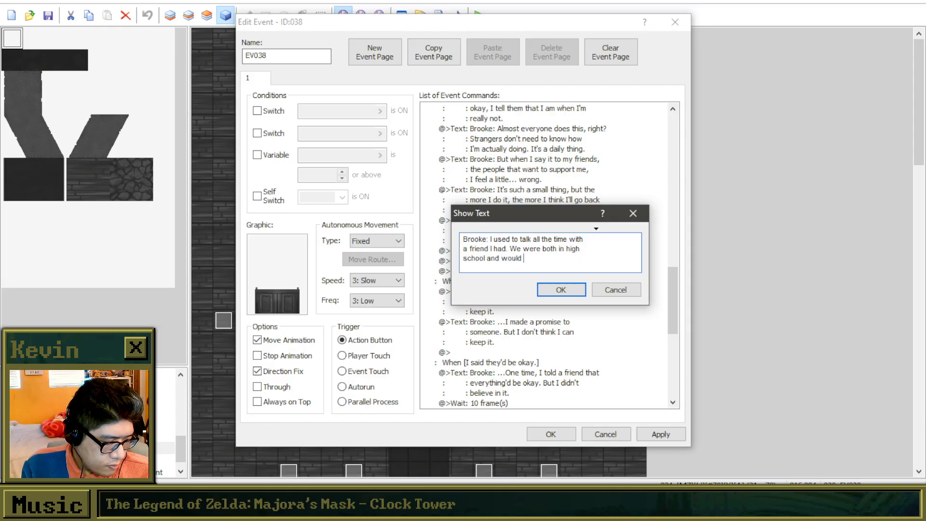
pyautogui.write('hang out')
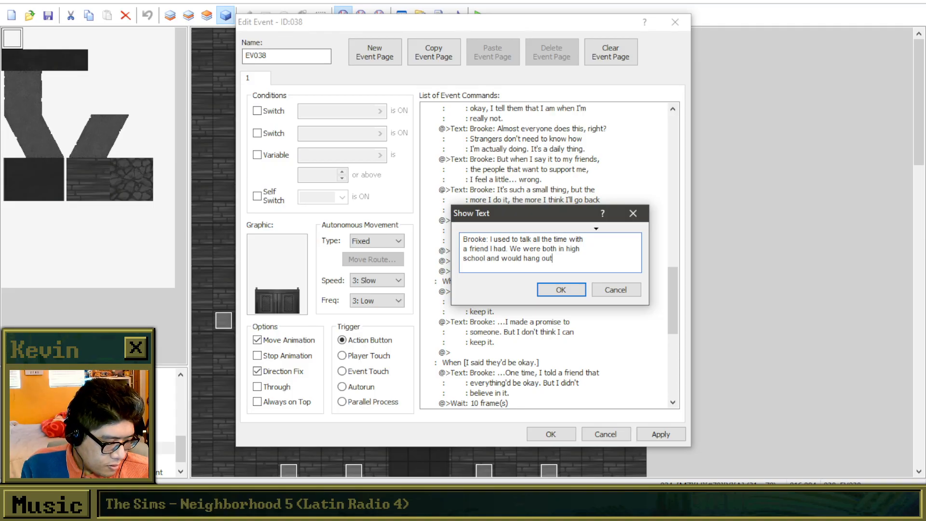
# Reword the end of the new message to "would just hang out." and accept the text.
pyautogui.press('BackSpace')
pyautogui.press('BackSpace')
pyautogui.press('BackSpace')
pyautogui.press('BackSpace')
pyautogui.press('BackSpace')
pyautogui.press('BackSpace')
pyautogui.press('BackSpace')
pyautogui.press('BackSpace')
pyautogui.press('BackSpace')
pyautogui.press('BackSpace')
pyautogui.press('BackSpace')
pyautogui.press('BackSpace')
pyautogui.press('BackSpace')
pyautogui.write('would just hang out.')
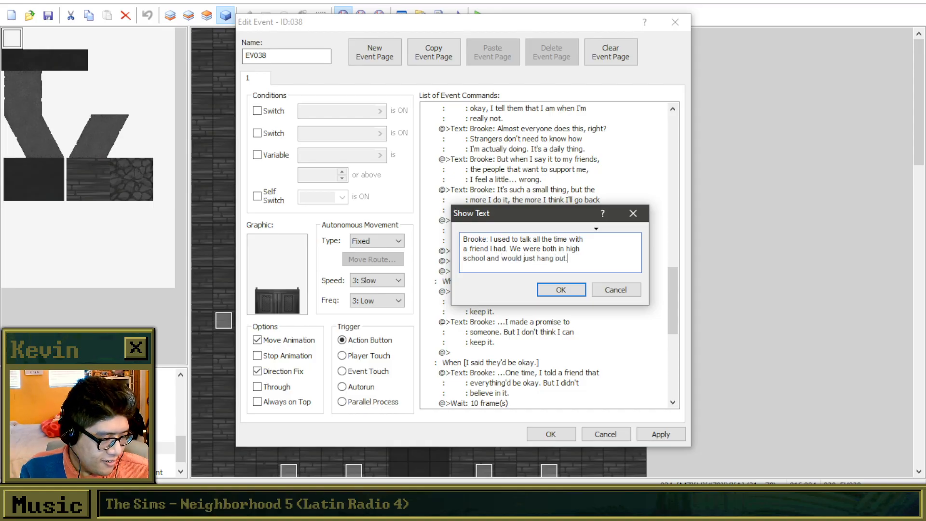
pyautogui.click(559, 289)
# Duplicate the "I used to talk all the time" message at the end of the "I made a promise." branch.
pyautogui.hotkey('ctrl', 'c')
pyautogui.click(531, 352)
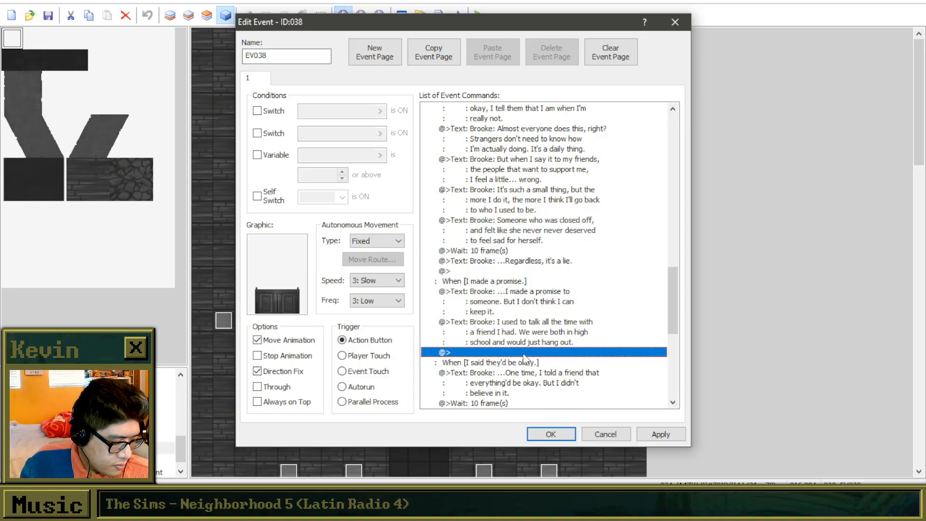
pyautogui.hotkey('ctrl', 'v')
# Rewrite the second "I used to talk all the time" message as "We stuck through thick and thin, always supporting each other." on two lines.
pyautogui.rightClick(526, 356)
pyautogui.click(552, 376)
pyautogui.hotkey('ctrl', 'a')
pyautogui.write('Brooke: We')
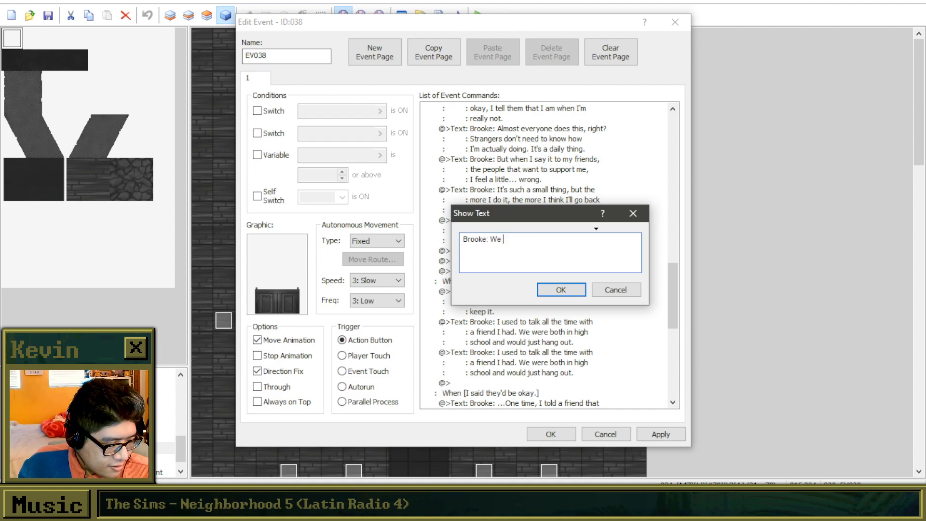
pyautogui.write(' stuc')
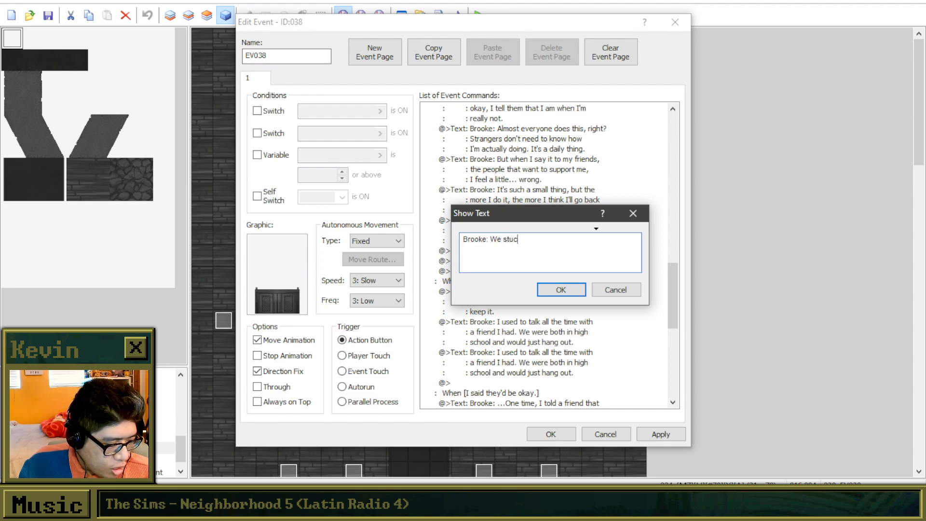
pyautogui.write('k through thick and thin,')
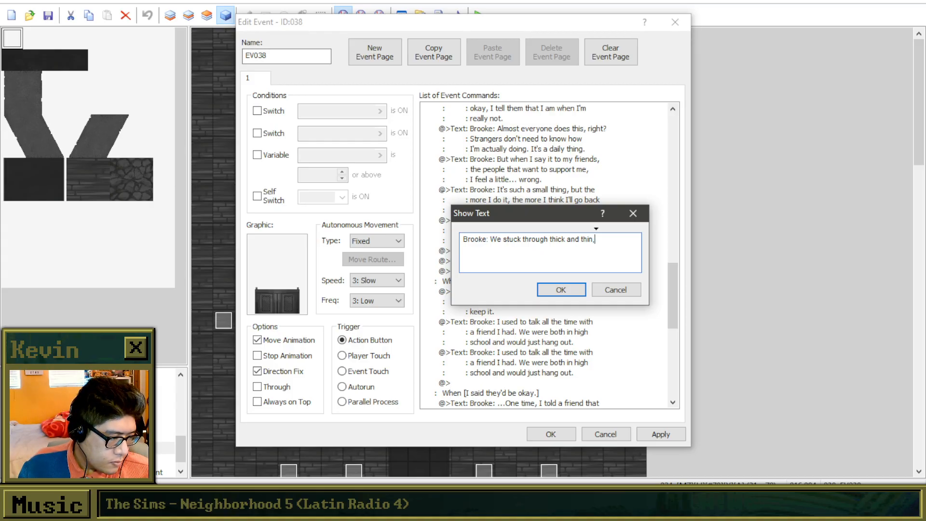
pyautogui.press('Return')
pyautogui.write('always s')
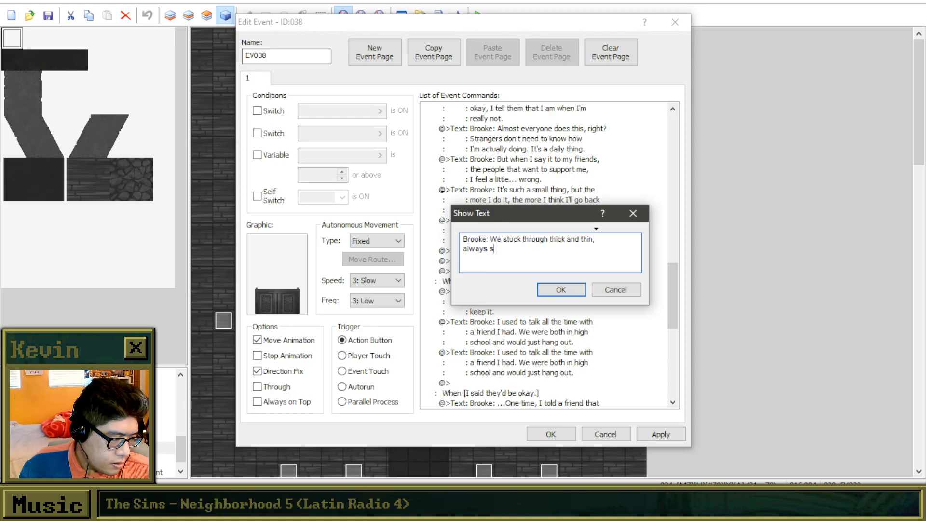
pyautogui.write('upporting each other.')
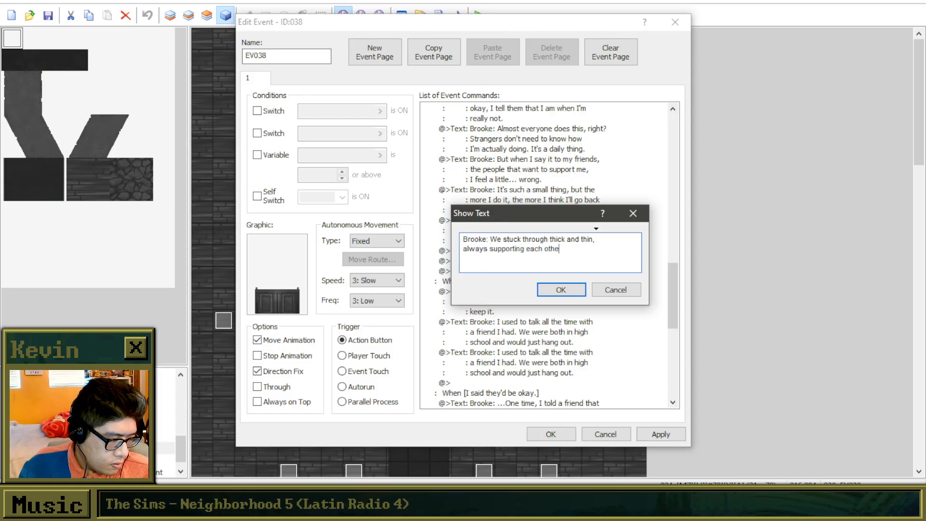
pyautogui.click(549, 289)
# Duplicate the "We stuck through thick and thin" message directly below itself.
pyautogui.hotkey('ctrl', 'c')
pyautogui.scroll(-2, 553, 293)
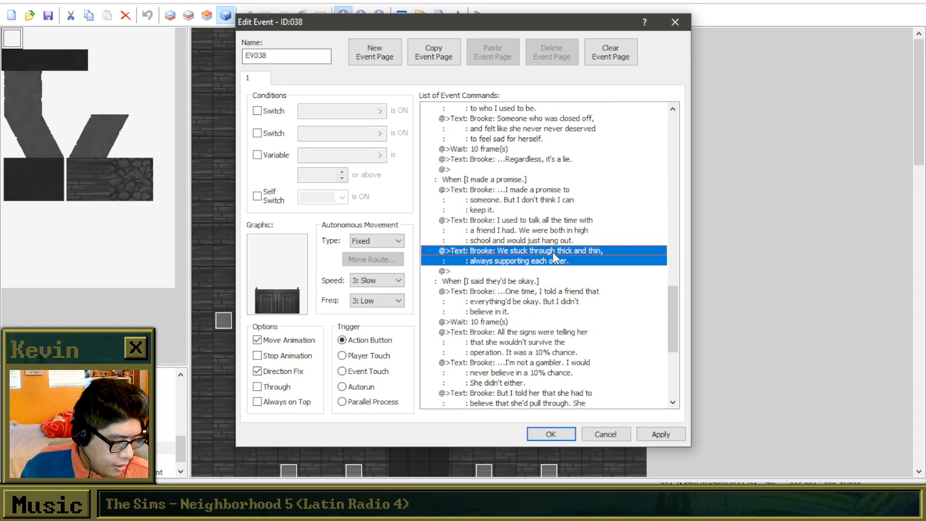
pyautogui.click(549, 270)
pyautogui.hotkey('ctrl', 'v')
# Rewrite the second "We stuck through thick and thin" message as "But one day, she had to move out of the city." on two lines.
pyautogui.rightClick(548, 274)
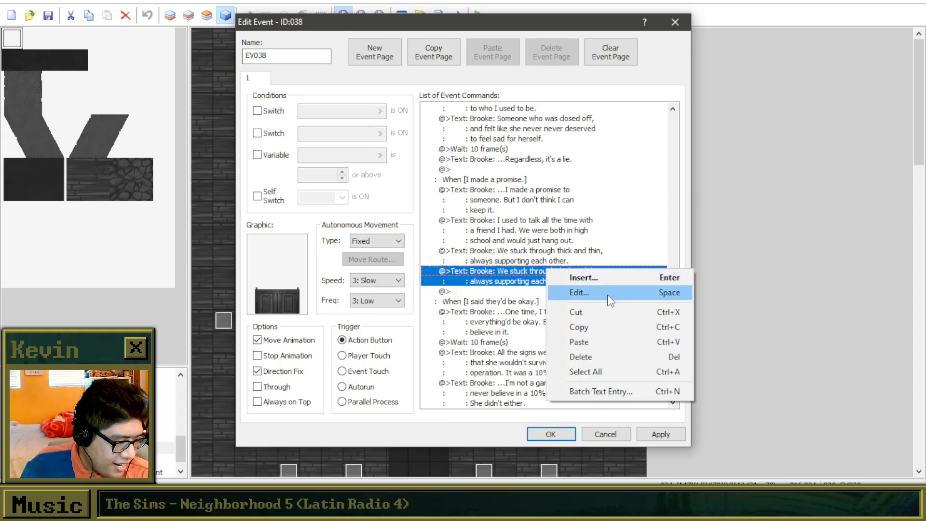
pyautogui.click(565, 293)
pyautogui.moveTo(523, 220); pyautogui.dragTo(490, 231)
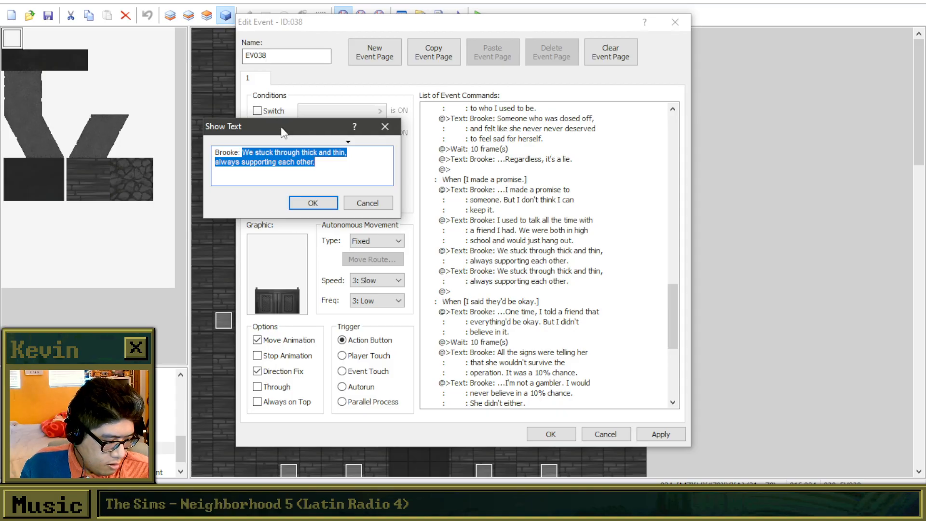
pyautogui.write('But one')
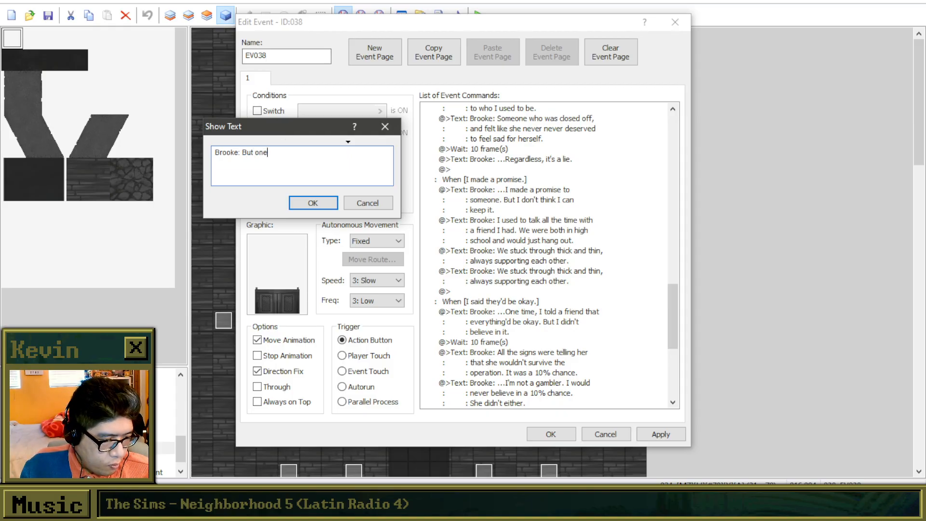
pyautogui.write(' day, she had to move')
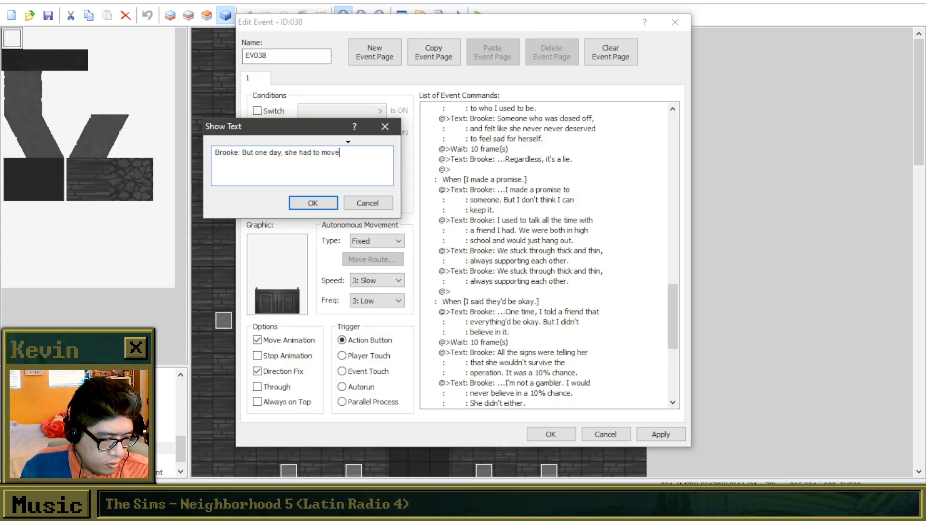
pyautogui.press('Return')
pyautogui.write('out of the city.')
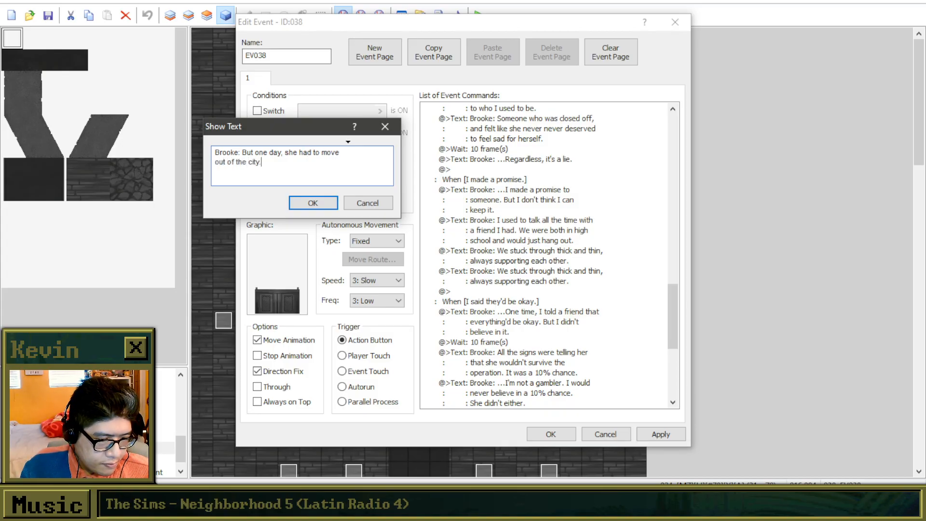
pyautogui.click(306, 204)
# Insert "it" after "We stuck" in the "thick and thin" message and move "thin," to the start of its second line.
pyautogui.rightClick(523, 250)
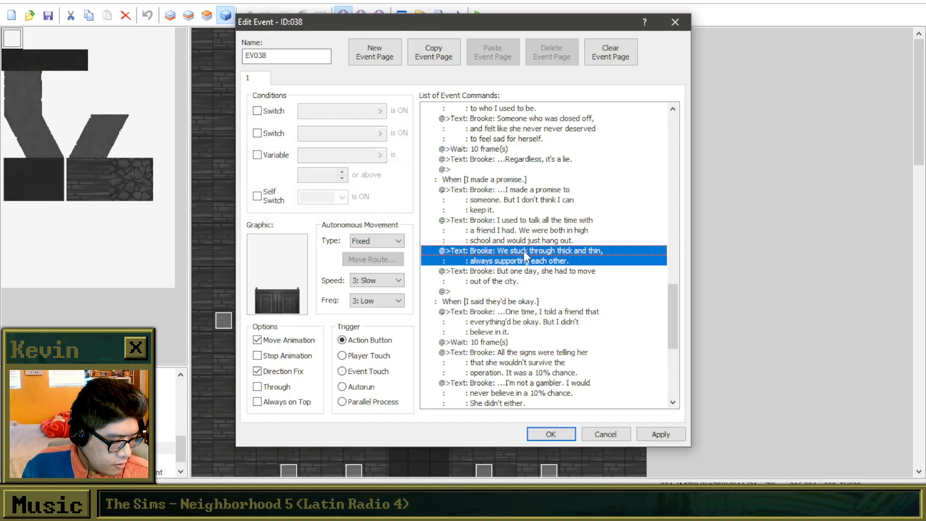
pyautogui.click(552, 275)
pyautogui.moveTo(567, 251); pyautogui.dragTo(491, 239)
pyautogui.click(505, 241)
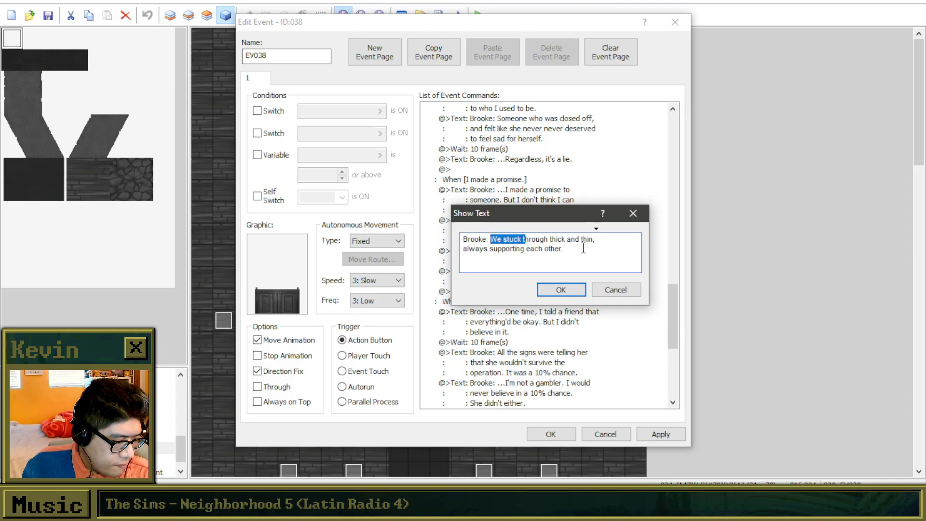
pyautogui.click(522, 239)
pyautogui.write('it')
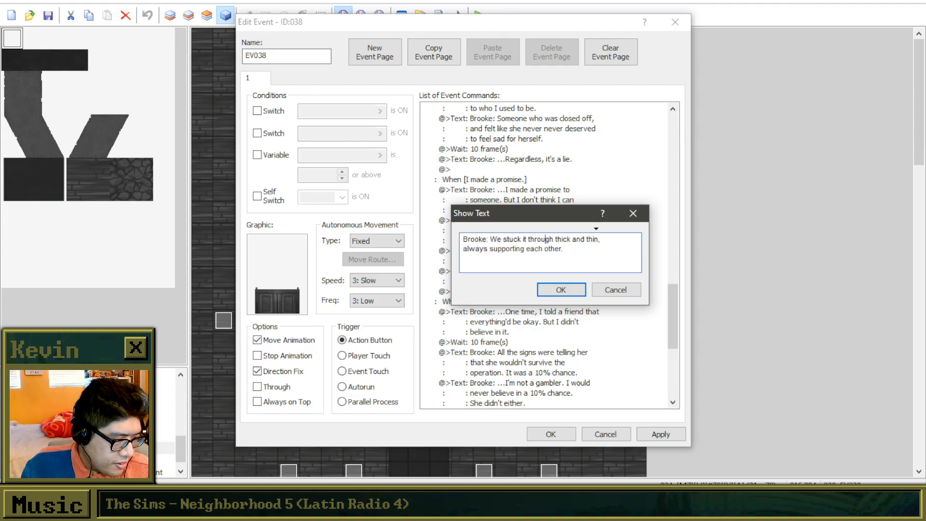
pyautogui.press('Return')
pyautogui.click(597, 247)
pyautogui.press('Delete')
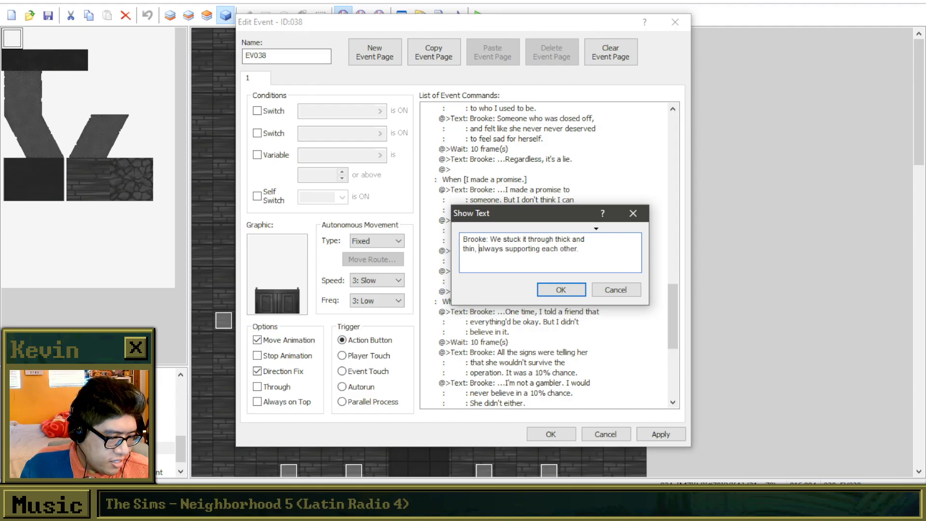
pyautogui.press('Up')
pyautogui.press('Down')
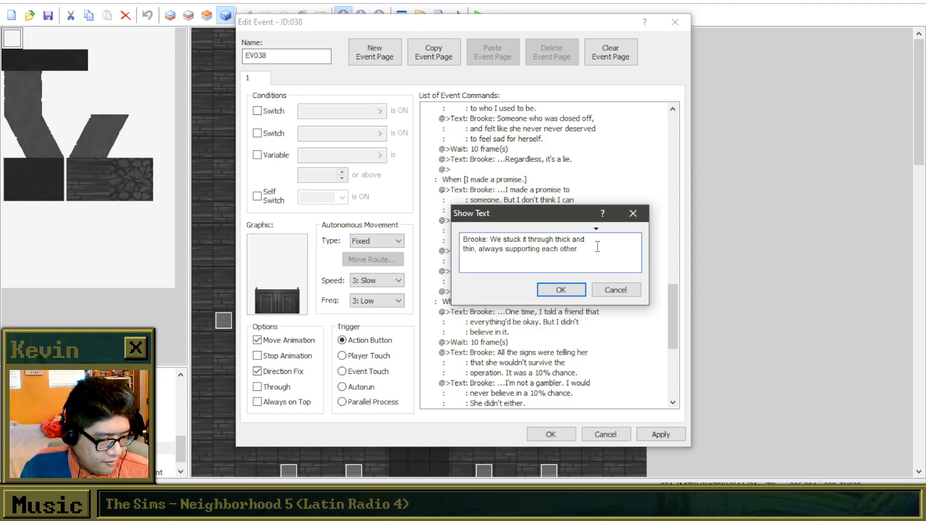
pyautogui.moveTo(583, 252); pyautogui.dragTo(489, 238)
pyautogui.click(490, 239)
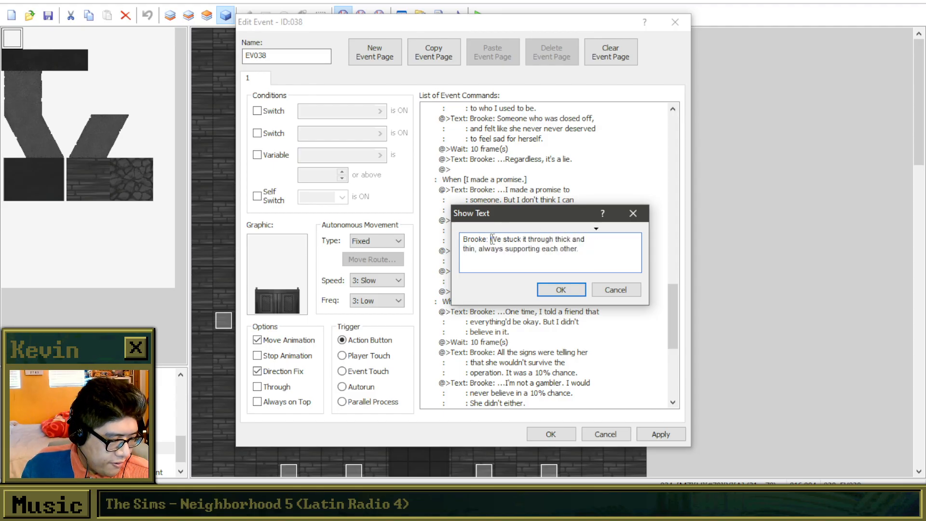
pyautogui.click(561, 289)
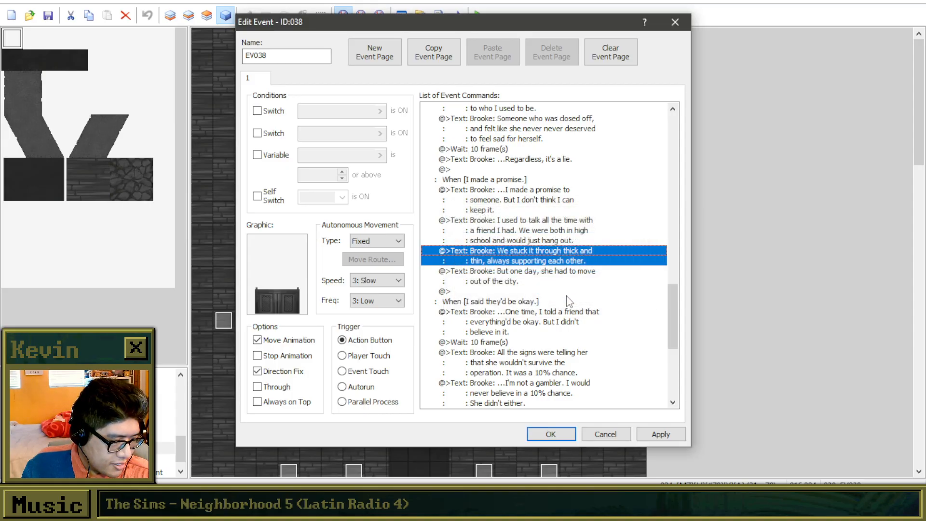
pyautogui.rightClick(565, 285)
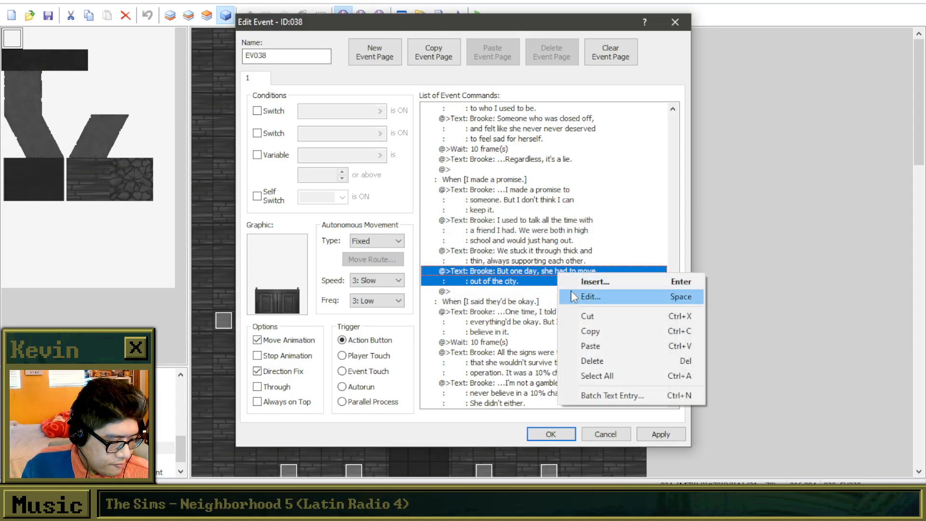
pyautogui.click(571, 296)
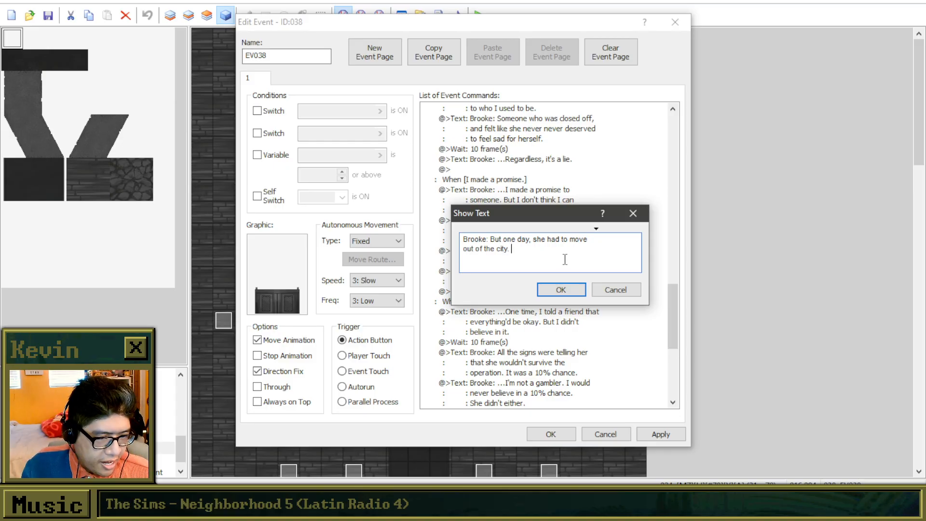
pyautogui.click(546, 289)
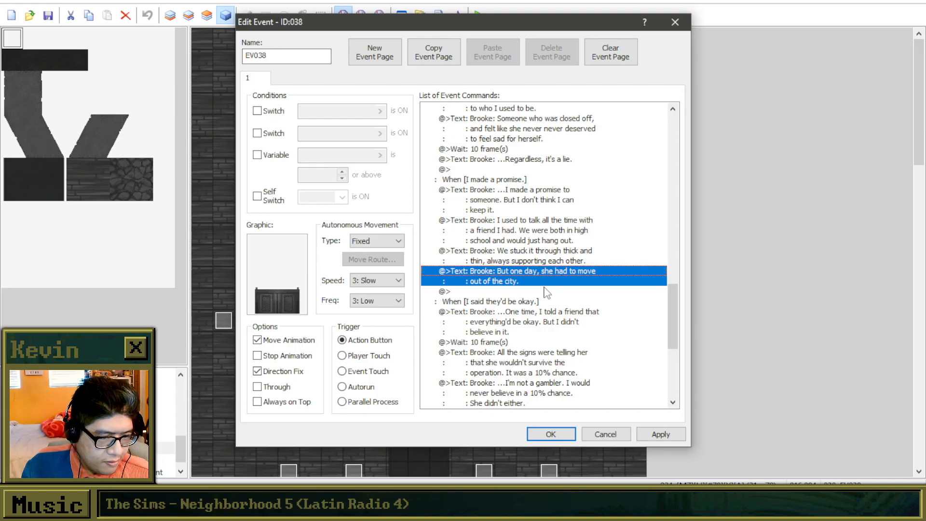
# Clear the spoken text of the "We stuck it through thick and thin" message, keeping only the "Brooke:" speaker prefix.
pyautogui.rightClick(528, 247)
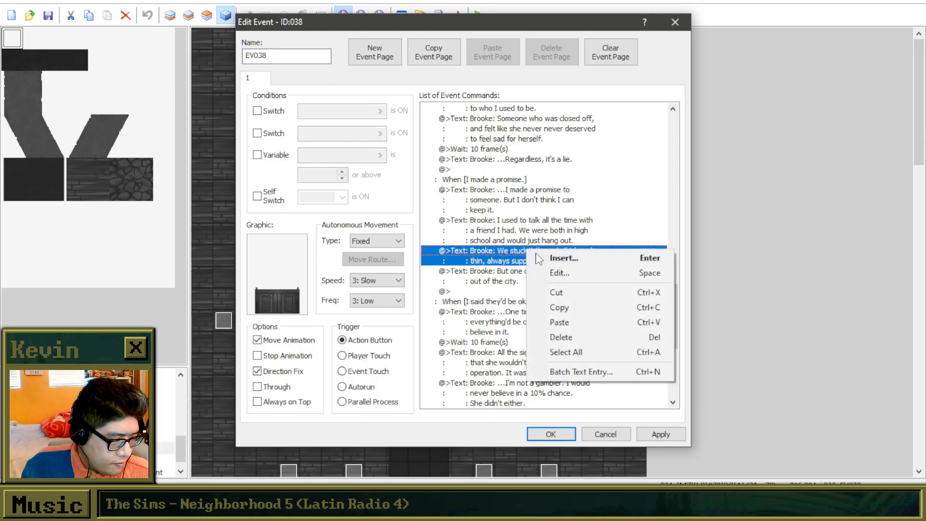
pyautogui.click(557, 274)
pyautogui.moveTo(579, 249); pyautogui.dragTo(491, 239)
pyautogui.write('WE went')
pyautogui.press('BackSpace')
pyautogui.press('BackSpace')
pyautogui.press('BackSpace')
pyautogui.press('BackSpace')
pyautogui.press('BackSpace')
pyautogui.press('BackSpace')
pyautogui.press('BackSpace')
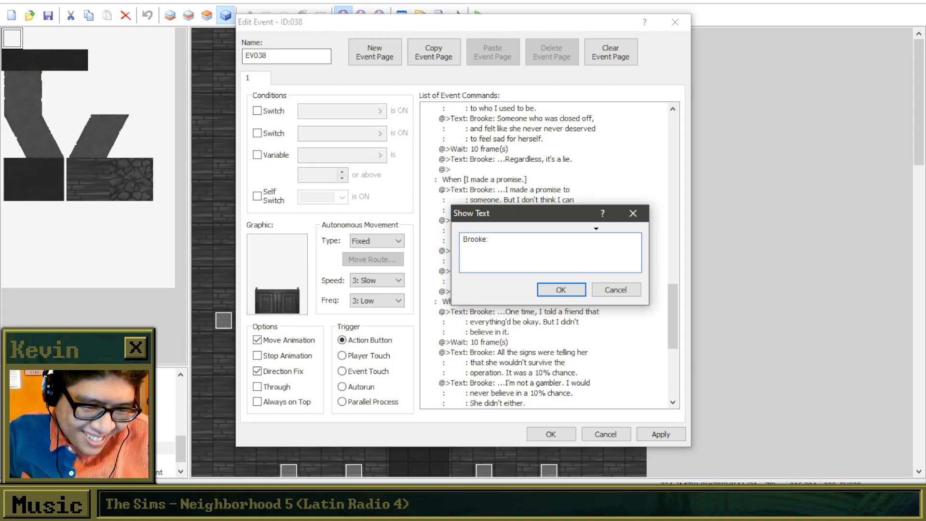
pyautogui.write('F')
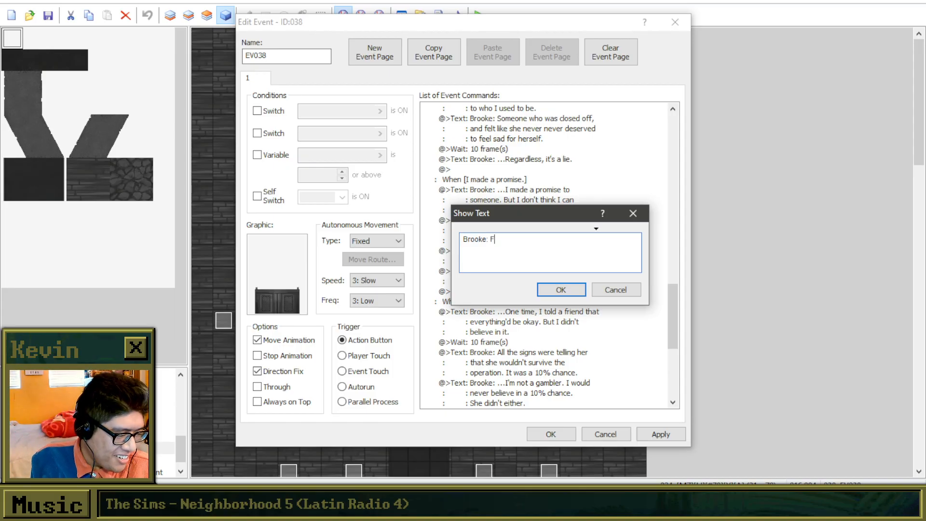
pyautogui.write('uck you both')
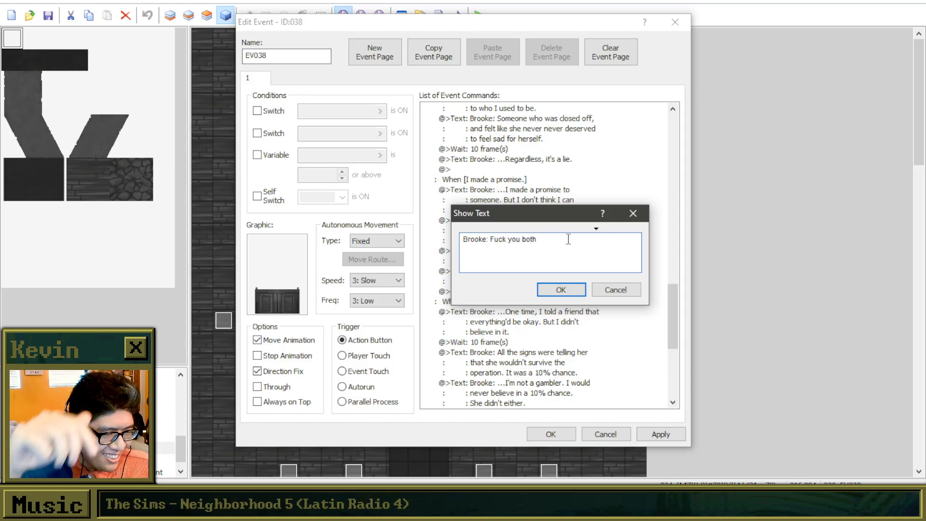
pyautogui.moveTo(567, 241); pyautogui.dragTo(489, 235)
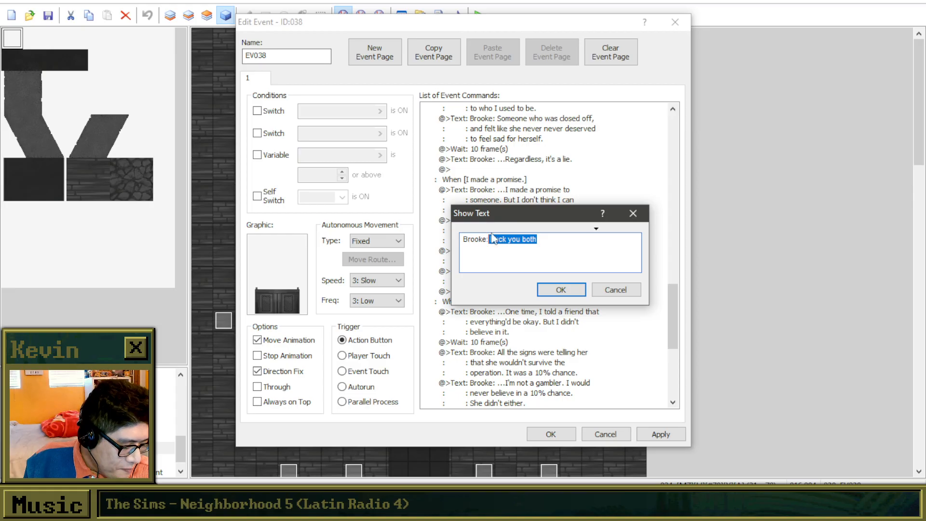
pyautogui.press('BackSpace')
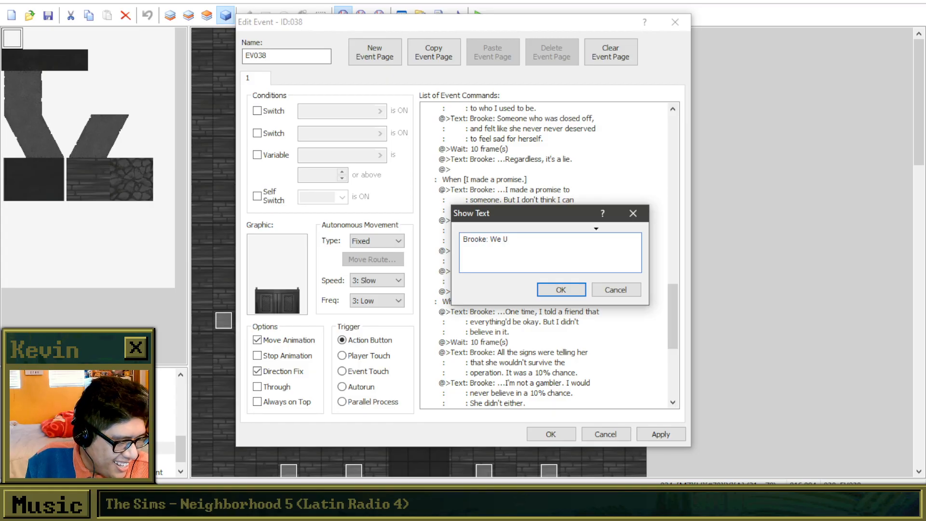
pyautogui.write('We U')
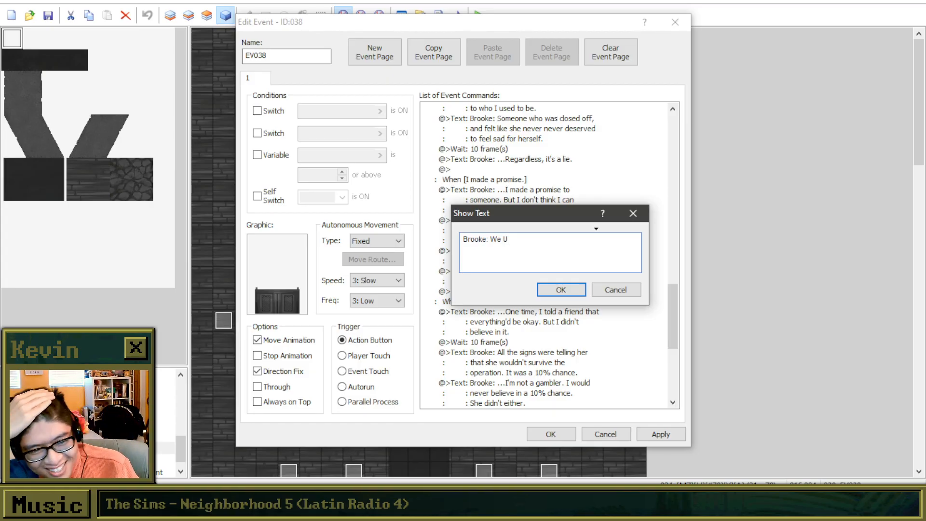
pyautogui.press('BackSpace')
pyautogui.press('BackSpace')
pyautogui.press('BackSpace')
pyautogui.press('BackSpace')
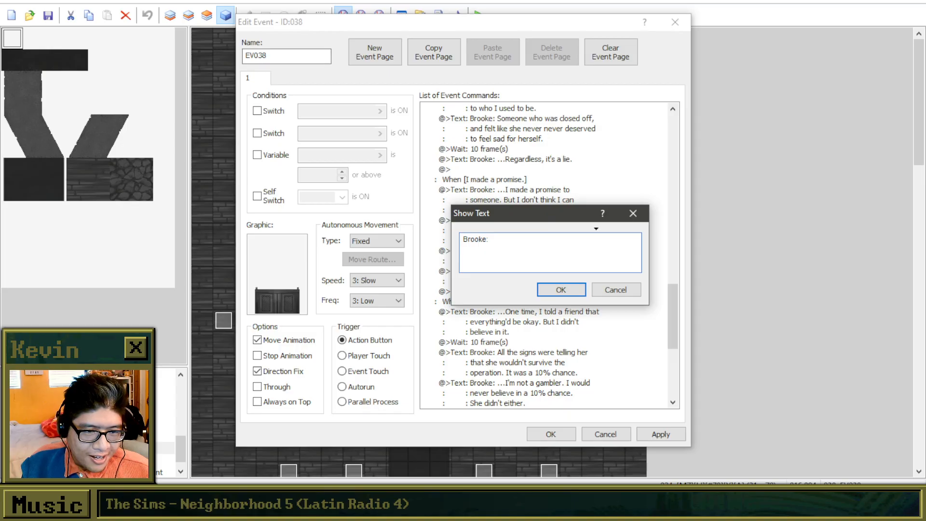
pyautogui.write('We')
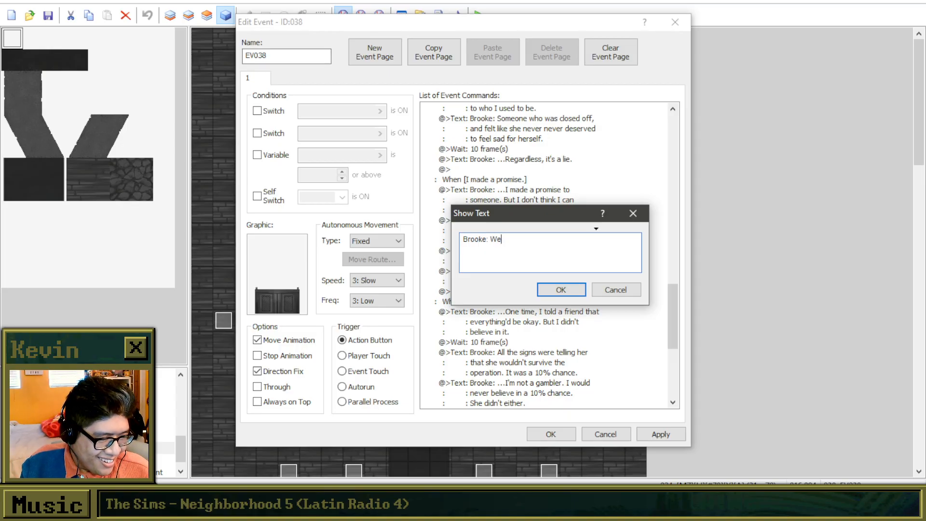
pyautogui.press('BackSpace')
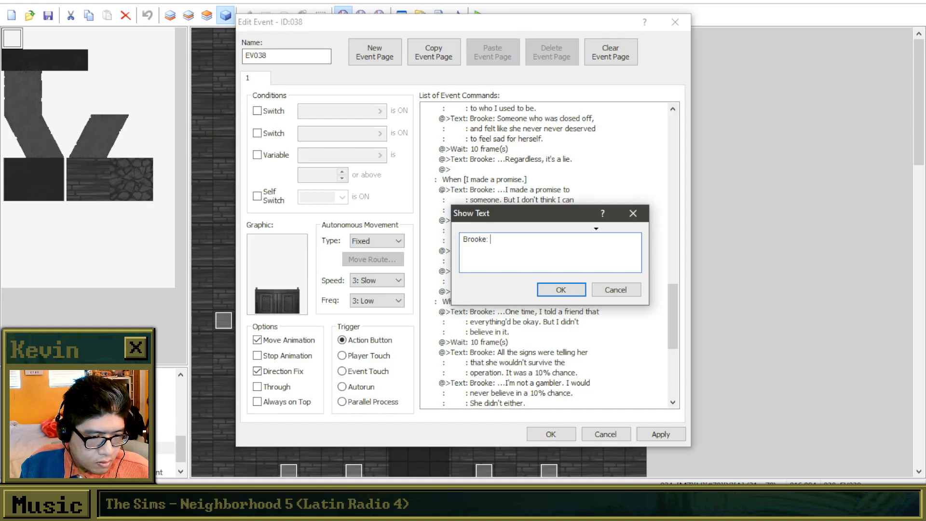
# Begin the emptied message's first line with "Through thick and thin, we" after the speaker prefix.
pyautogui.write('T')
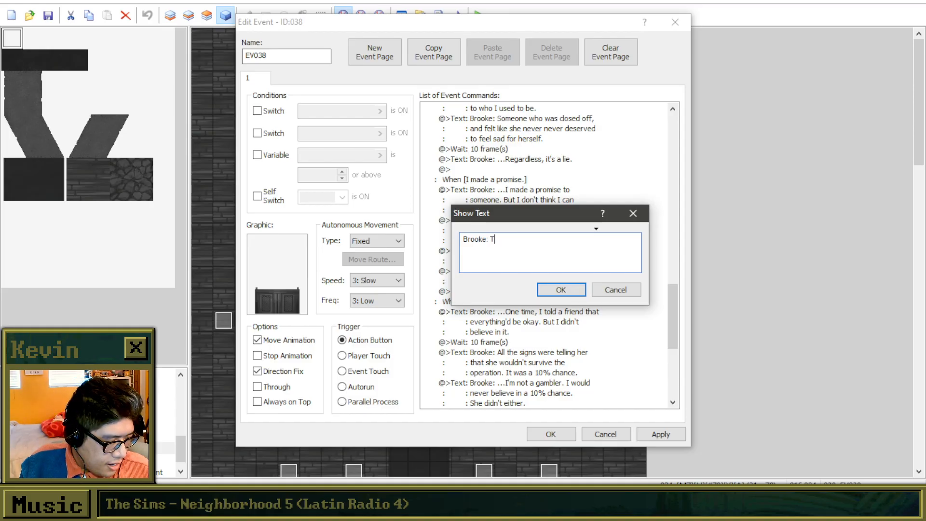
pyautogui.write('hrough ')
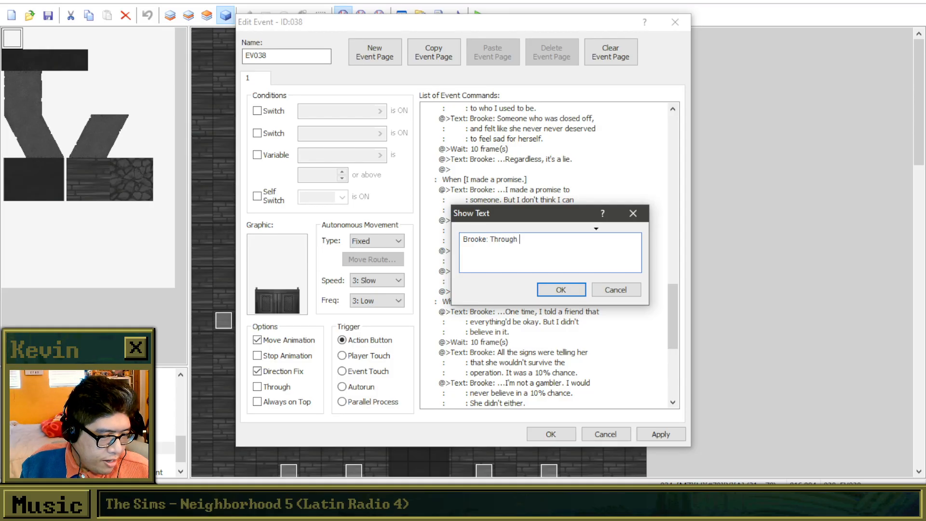
pyautogui.write('thick and thin, t')
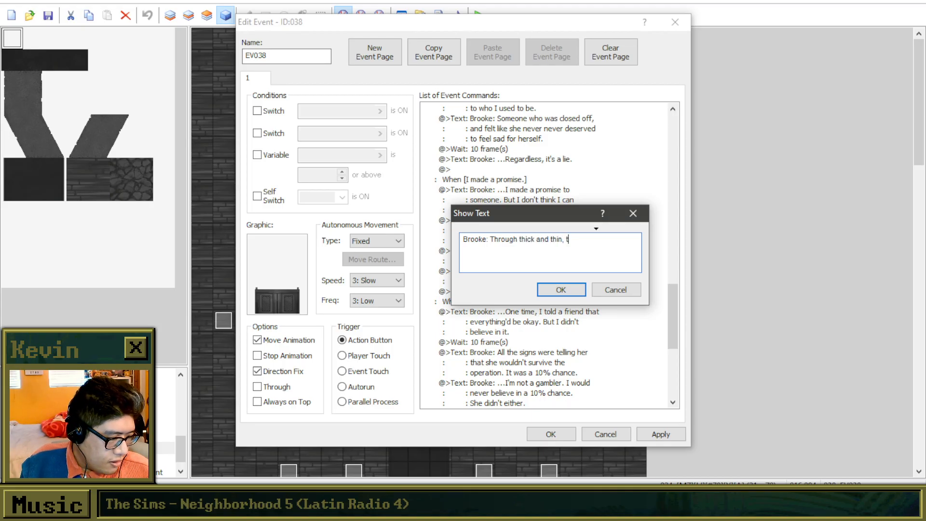
pyautogui.press('BackSpace')
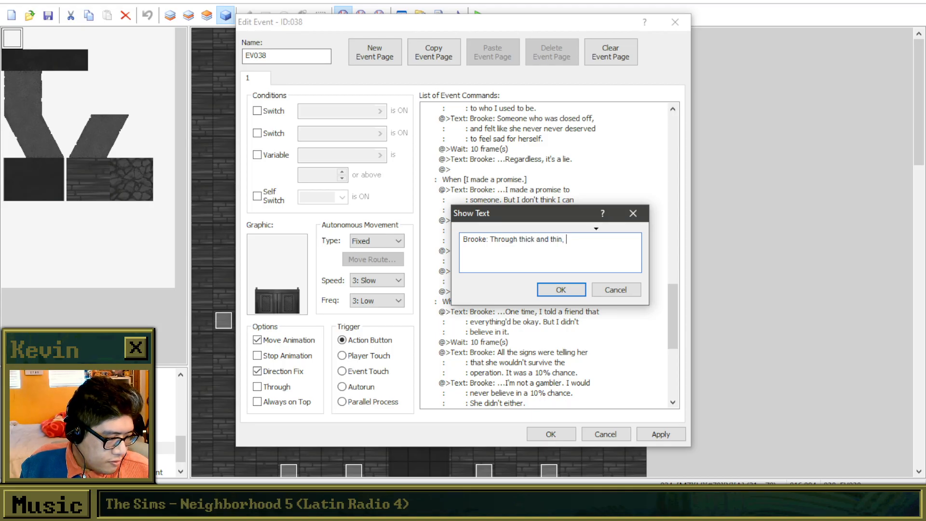
pyautogui.write('we')
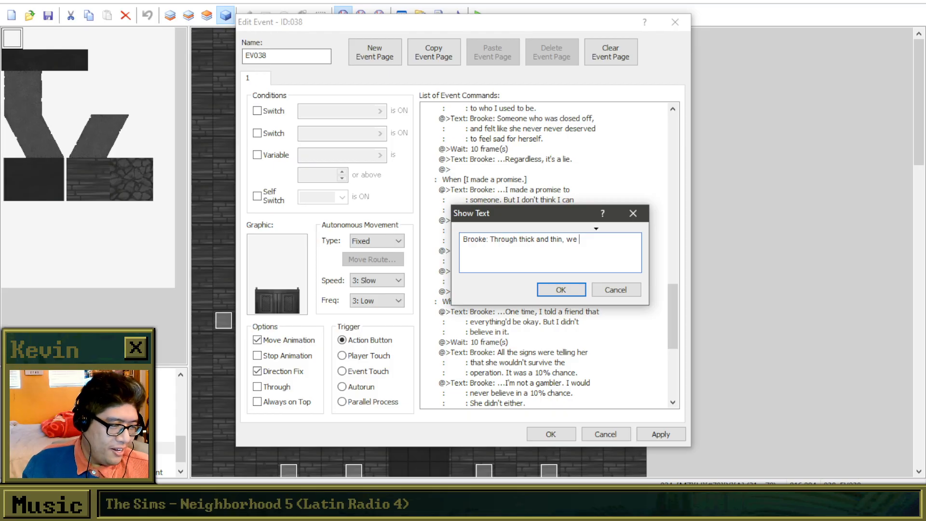
pyautogui.write('s')
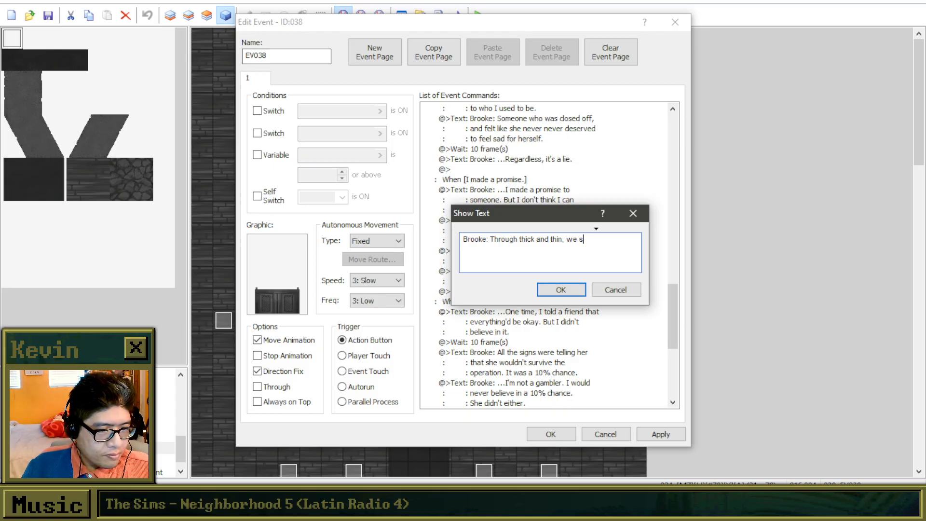
pyautogui.write('tuck thro')
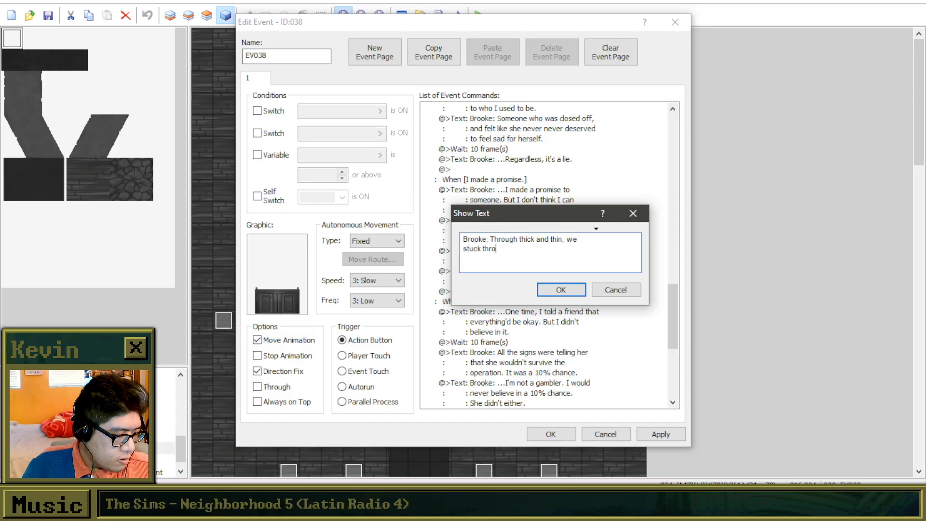
pyautogui.write('ugh it toget')
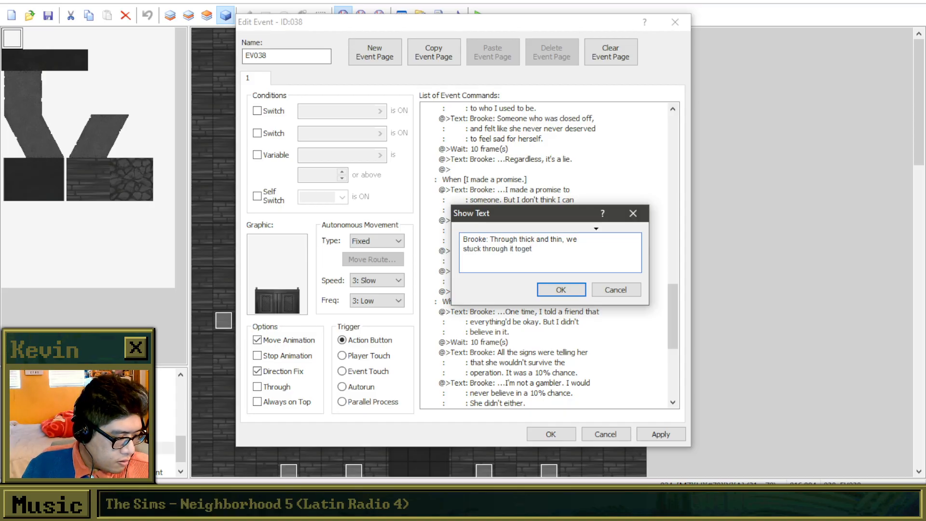
pyautogui.press('BackSpace')
pyautogui.press('BackSpace')
pyautogui.press('BackSpace')
pyautogui.press('BackSpace')
pyautogui.press('BackSpace')
pyautogui.press('BackSpace')
pyautogui.press('BackSpace')
pyautogui.press('BackSpace')
pyautogui.press('BackSpace')
pyautogui.press('BackSpace')
pyautogui.press('BackSpace')
pyautogui.press('BackSpace')
pyautogui.press('BackSpace')
pyautogui.press('BackSpace')
pyautogui.press('BackSpace')
pyautogui.press('BackSpace')
pyautogui.press('BackSpace')
pyautogui.press('BackSpace')
pyautogui.press('BackSpace')
pyautogui.press('BackSpace')
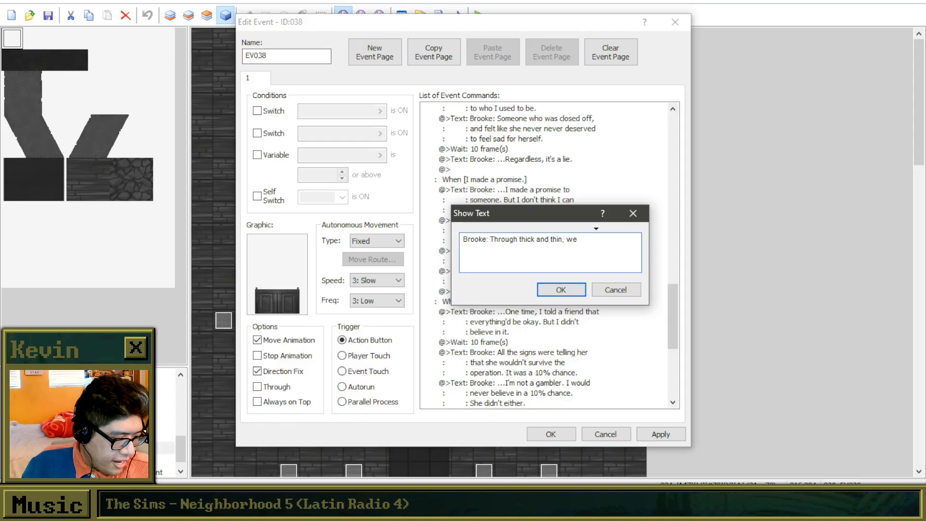
# Complete the "Through thick and thin, we" message with "weathered the blows together. We" and "always had each other's backs." on two further lines.
pyautogui.write('weathered th')
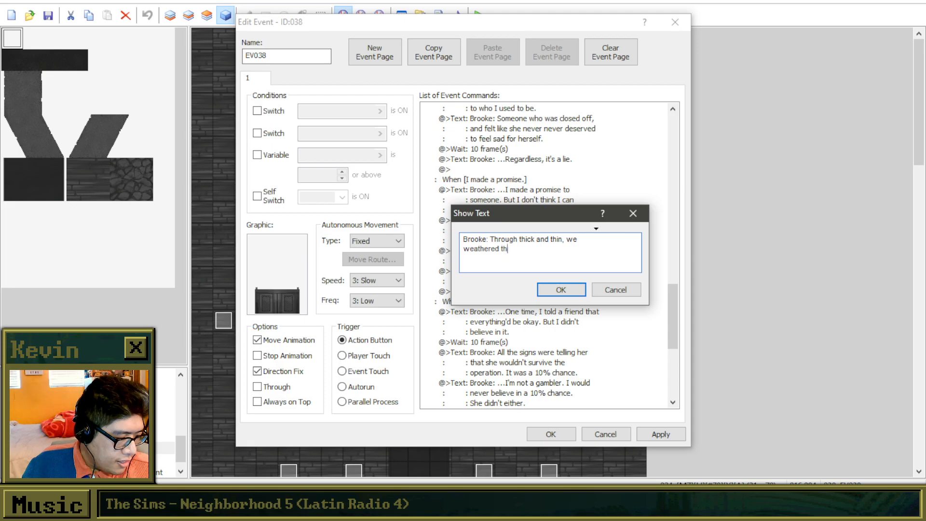
pyautogui.write('e blows tog')
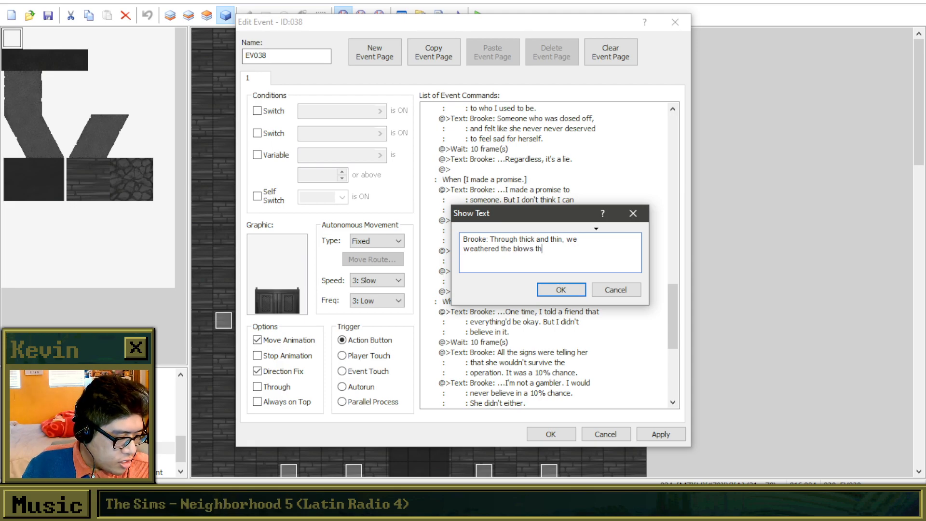
pyautogui.write('ether. W')
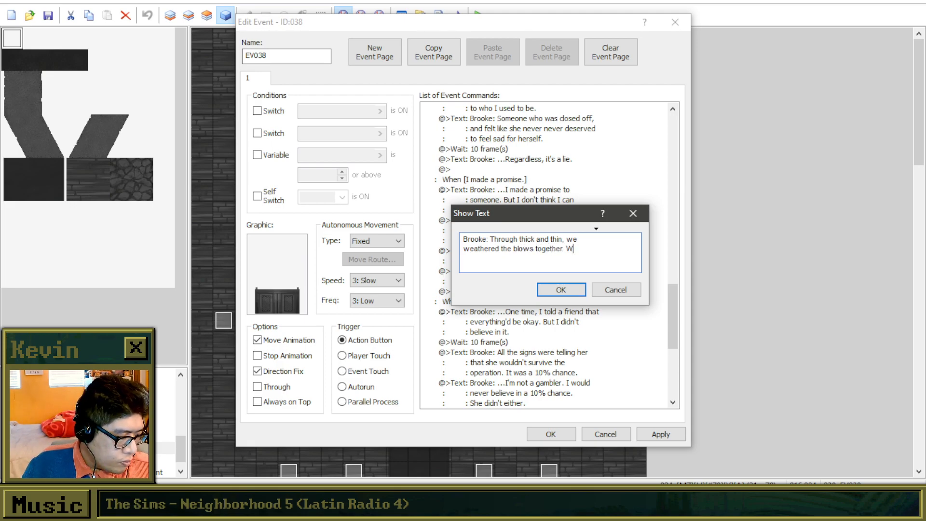
pyautogui.write('e always had ea')
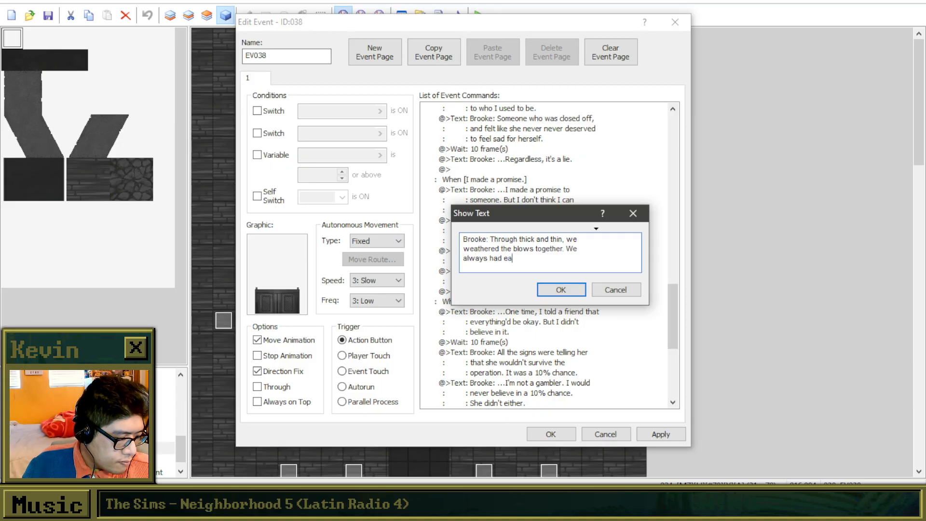
pyautogui.write("ch other's backs.")
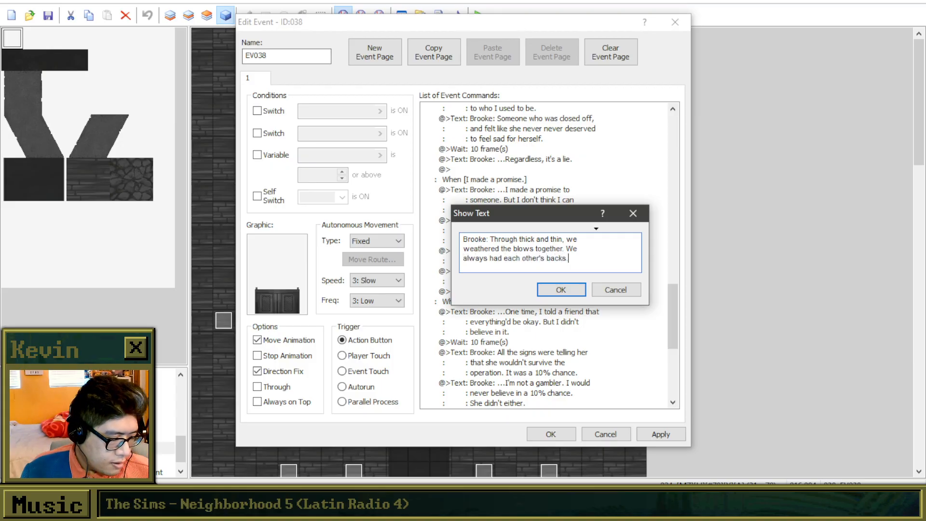
pyautogui.click(523, 258)
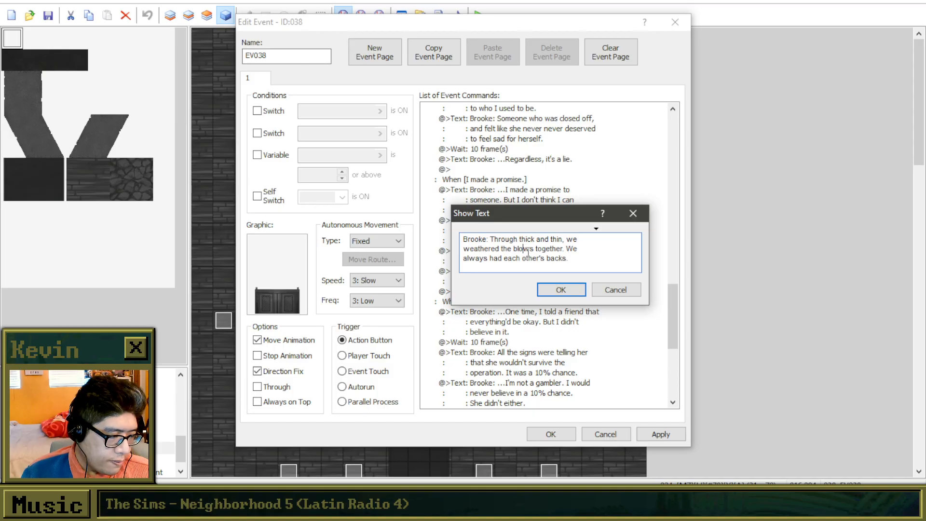
pyautogui.press('BackSpace')
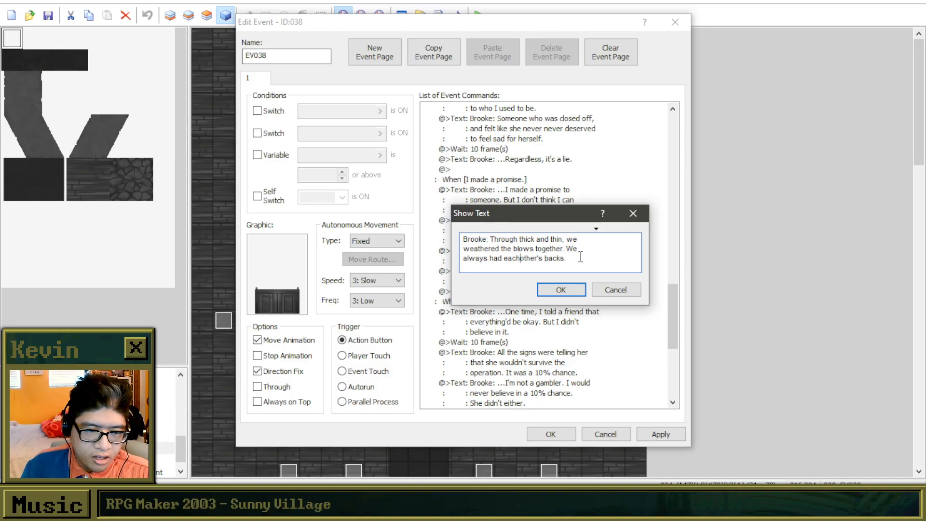
pyautogui.click(563, 290)
# Extend the "But one day, she had to move out of the city." message with "I was devastated when she told me.", breaking the line before "she".
pyautogui.click(578, 282)
pyautogui.rightClick(578, 283)
pyautogui.click(604, 305)
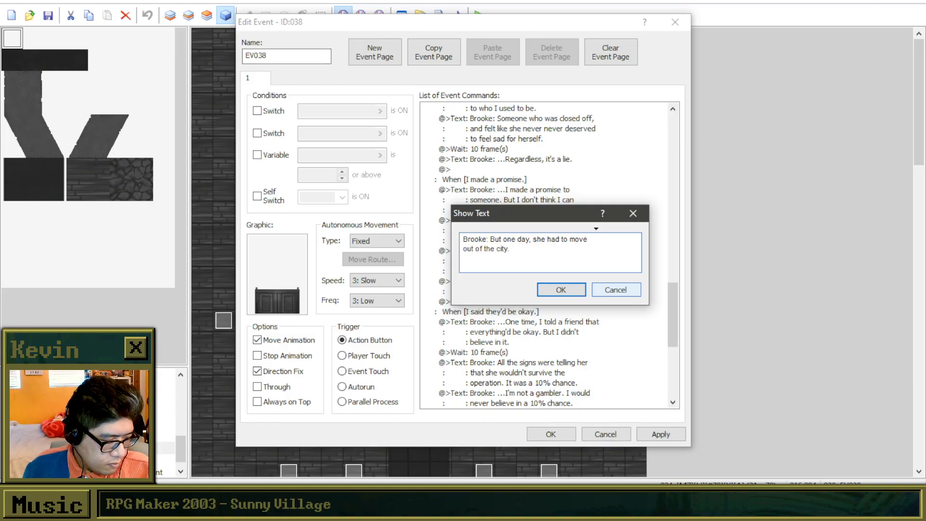
pyautogui.write('I was ')
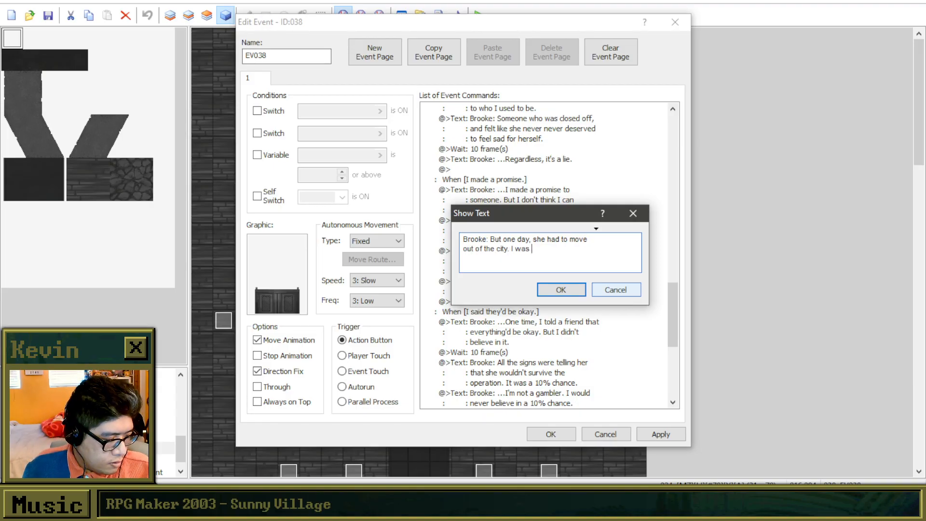
pyautogui.write('devastated when')
pyautogui.press('Return')
pyautogui.write('she told me')
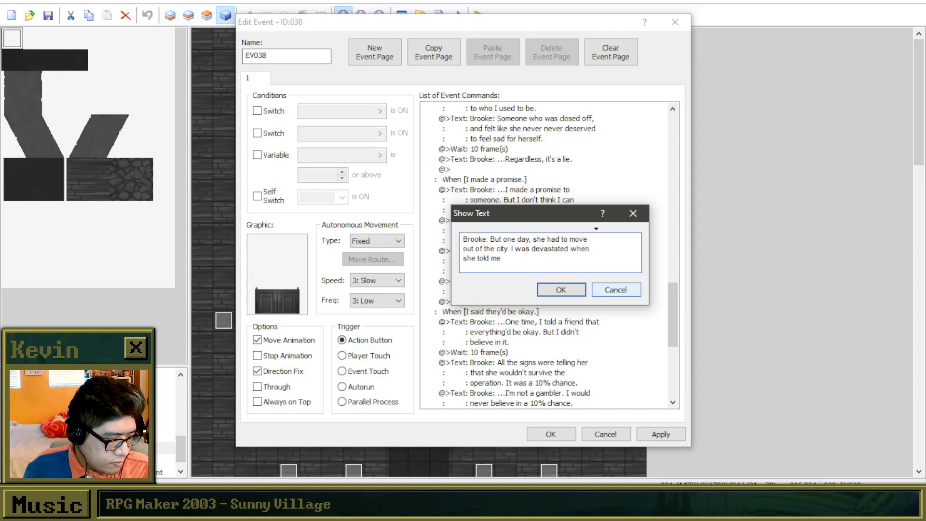
pyautogui.write('.')
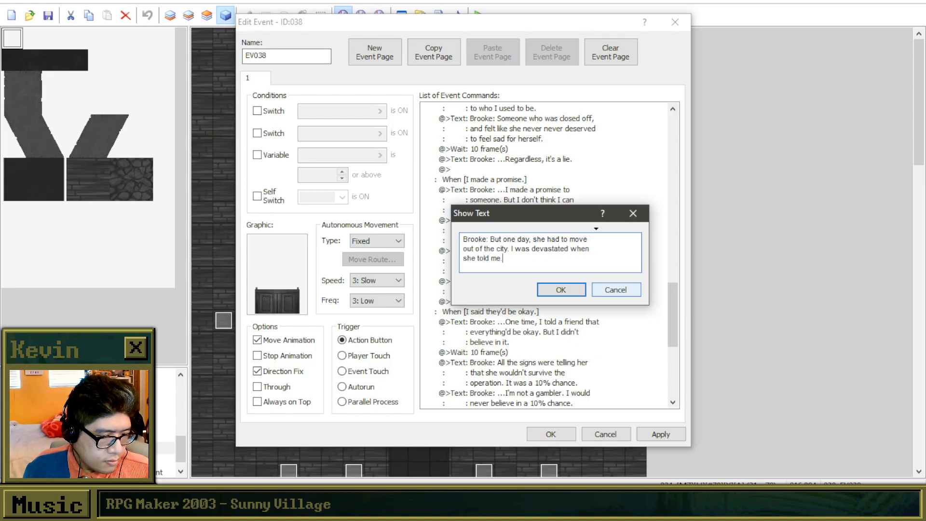
pyautogui.click(574, 292)
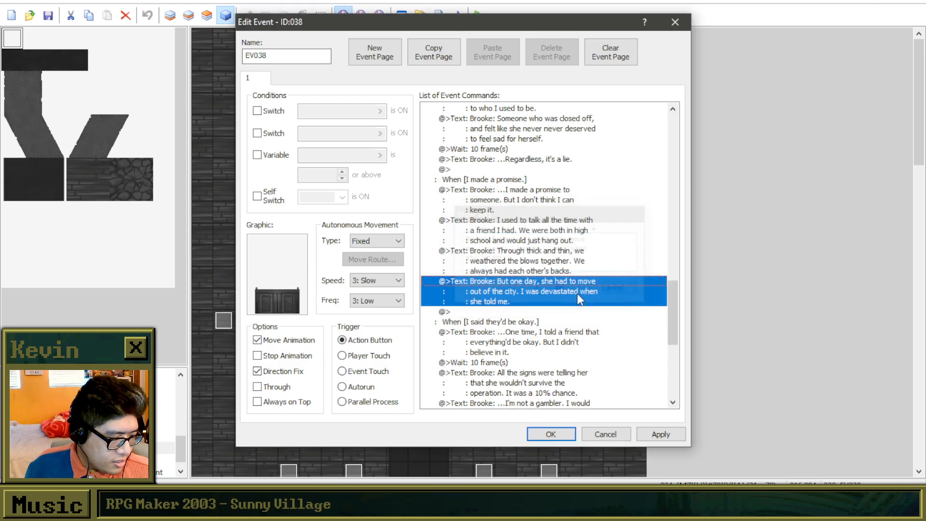
pyautogui.click(573, 260)
pyautogui.rightClick(573, 259)
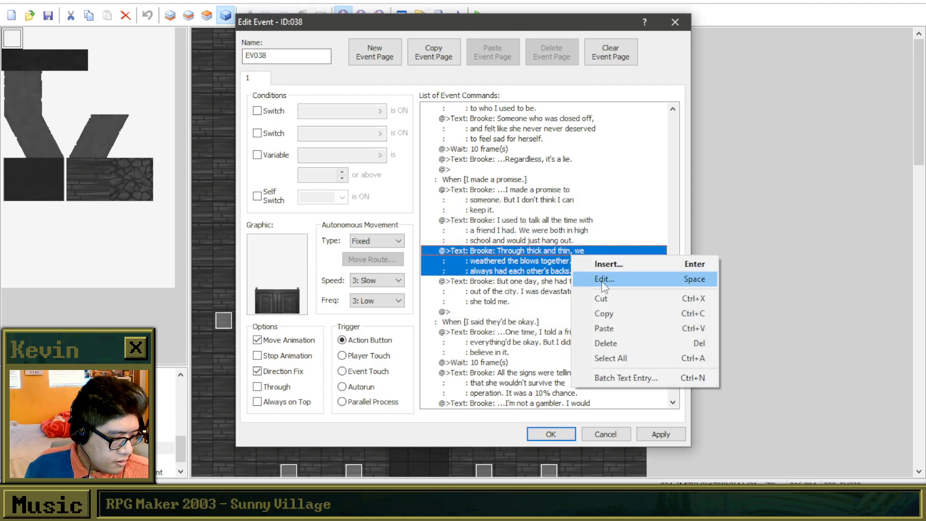
pyautogui.click(603, 279)
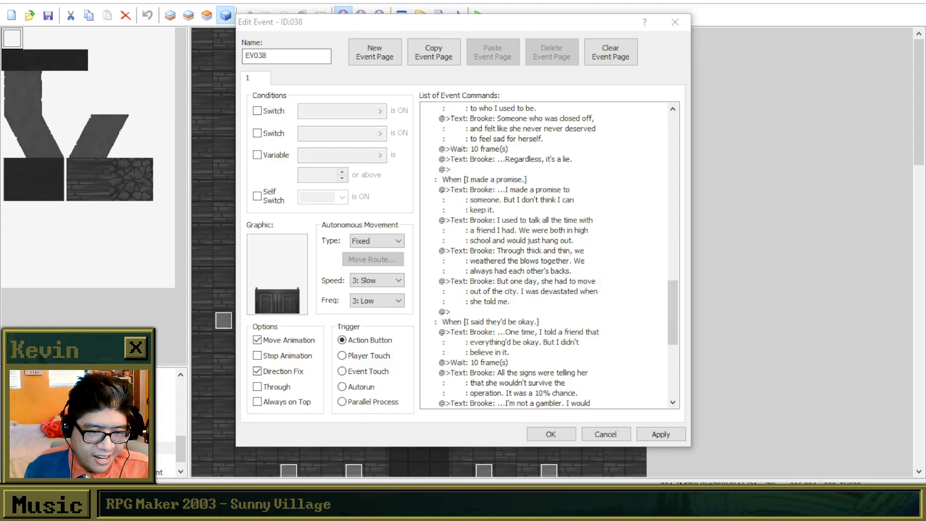
pyautogui.click(507, 278)
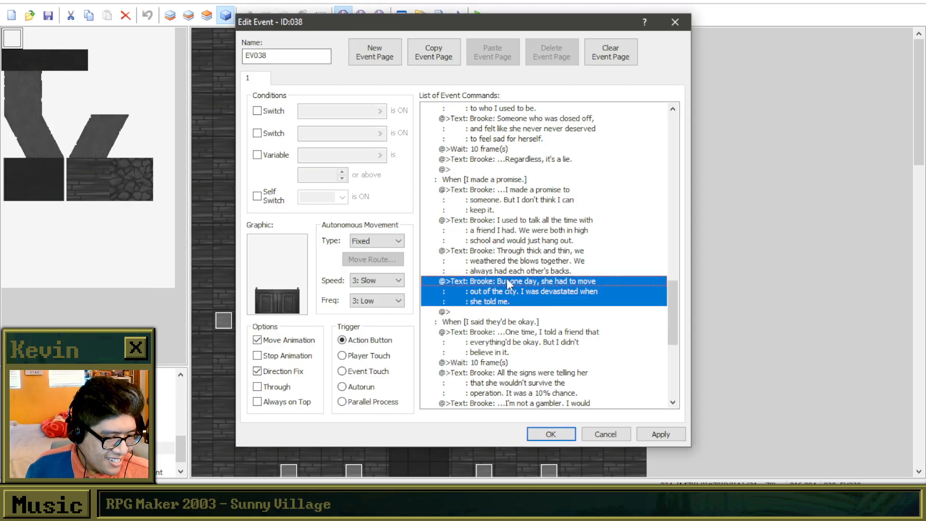
pyautogui.rightClick(508, 280)
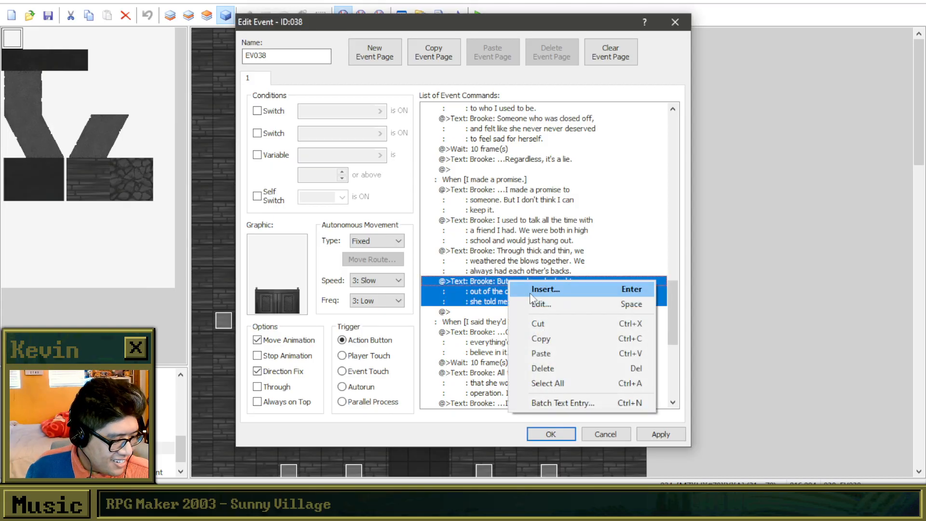
# Insert a Show Text command at the end of the "I made a promise." branch, starting it with the "Brooke:" speaker prefix.
pyautogui.click(475, 313)
pyautogui.rightClick(476, 313)
pyautogui.click(497, 316)
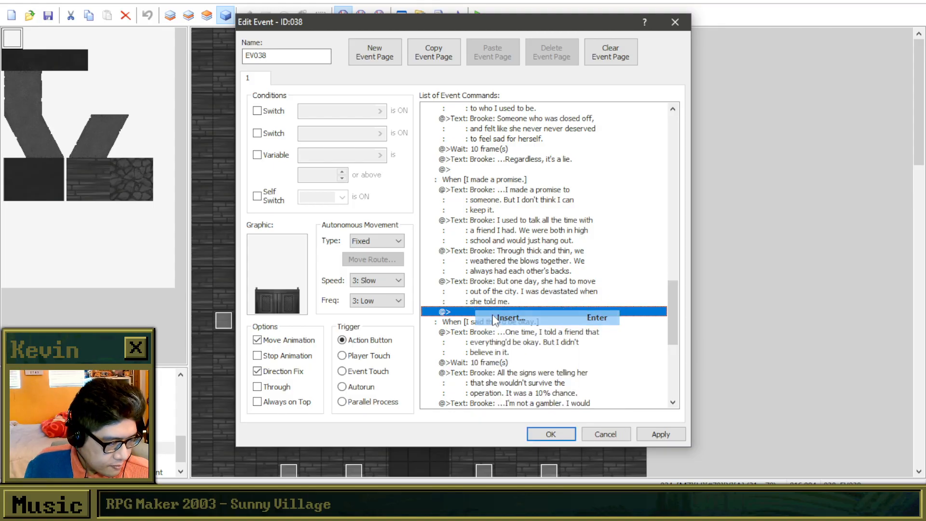
pyautogui.moveTo(571, 109); pyautogui.dragTo(745, 109)
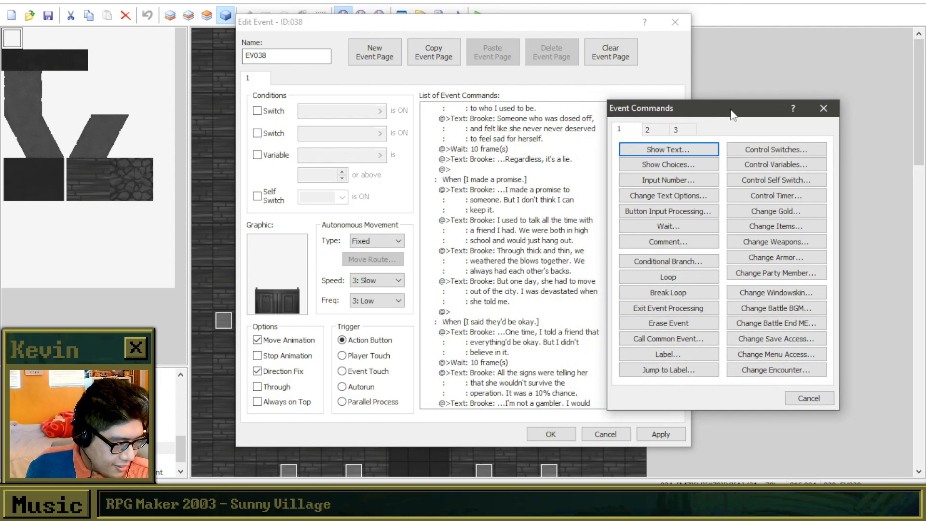
pyautogui.click(684, 149)
pyautogui.moveTo(741, 221); pyautogui.dragTo(750, 210)
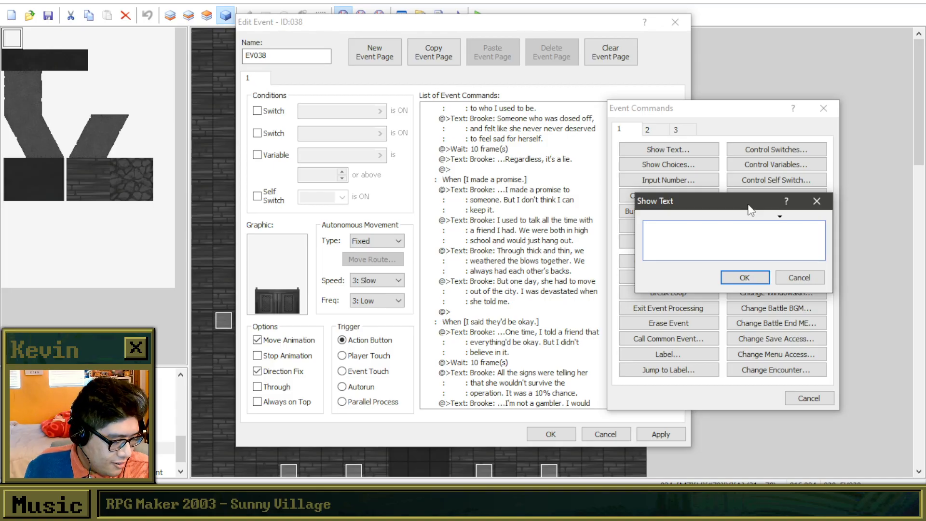
pyautogui.write('Brooke:')
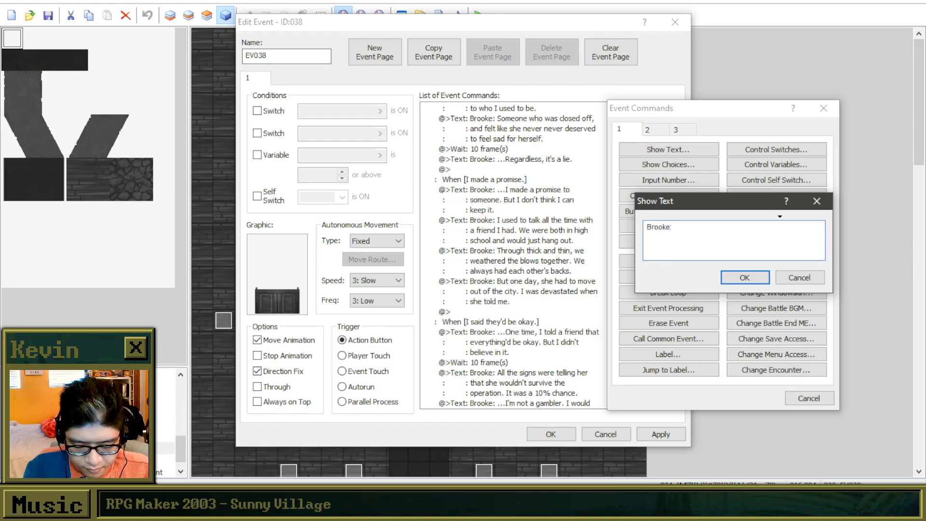
pyautogui.write(' That day,')
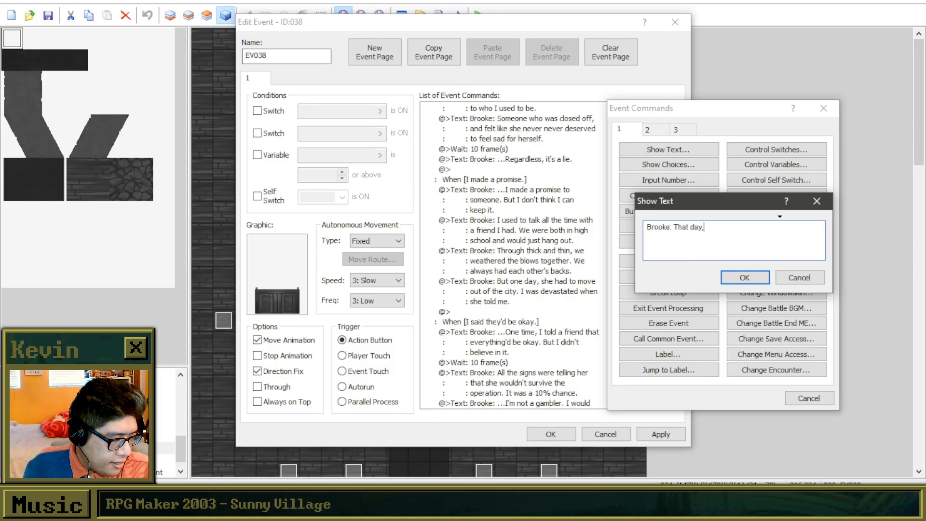
pyautogui.write(' she held out her pinky')
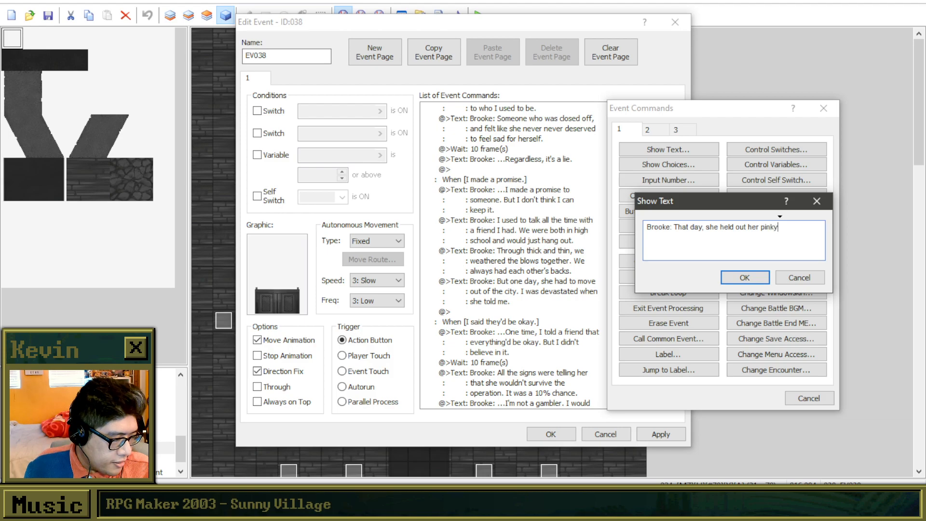
# Write the new message as "That day, she held out her pinky and said "Let's always be friends, no matter the distance."" on three lines.
pyautogui.press('Return')
pyautogui.write('and ')
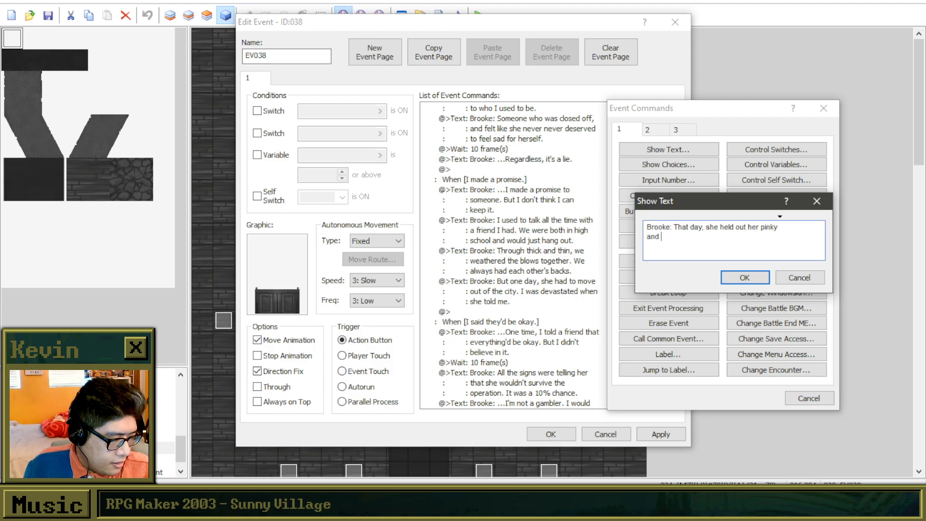
pyautogui.write('said ')
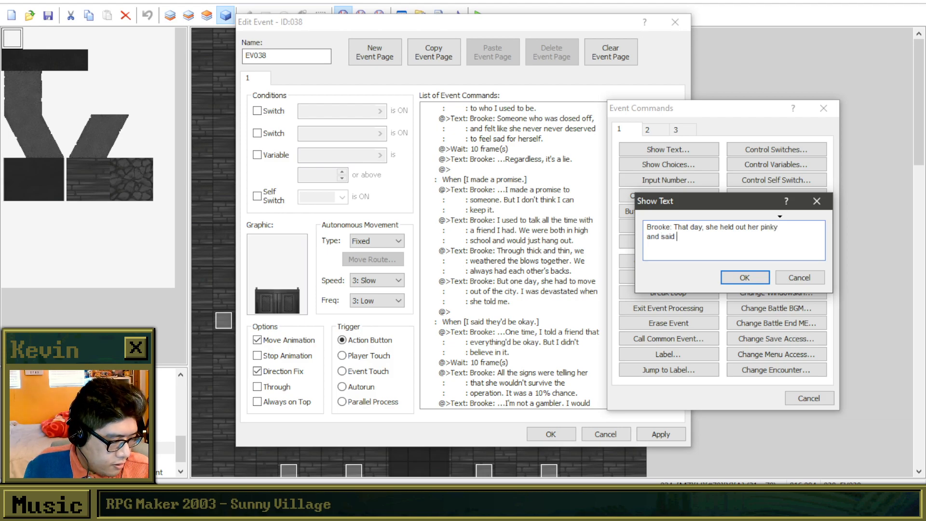
pyautogui.write('"Let')
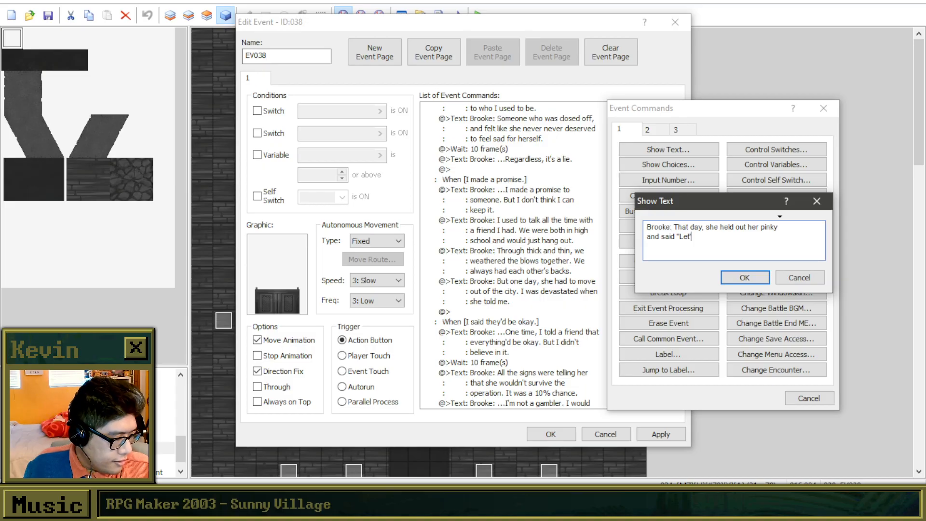
pyautogui.write("'s always be friends")
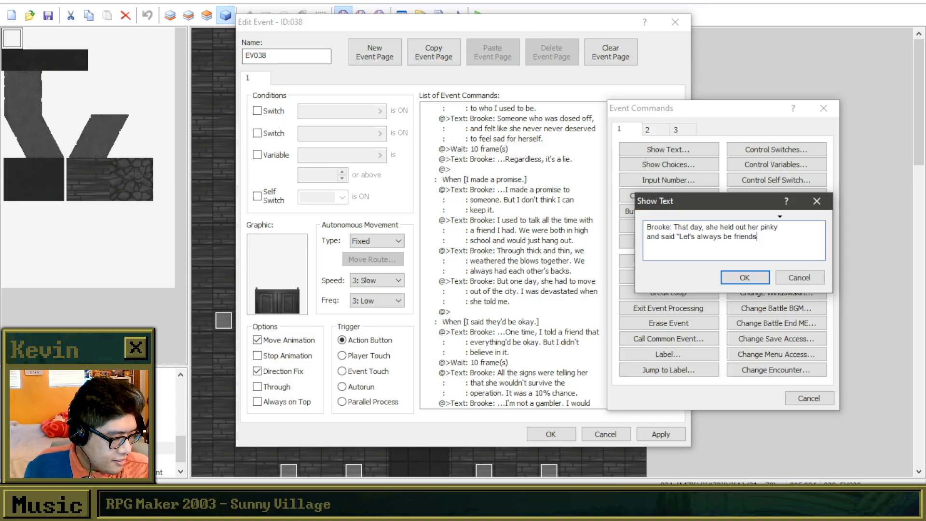
pyautogui.write(', no')
pyautogui.press('Return')
pyautogui.write('ma')
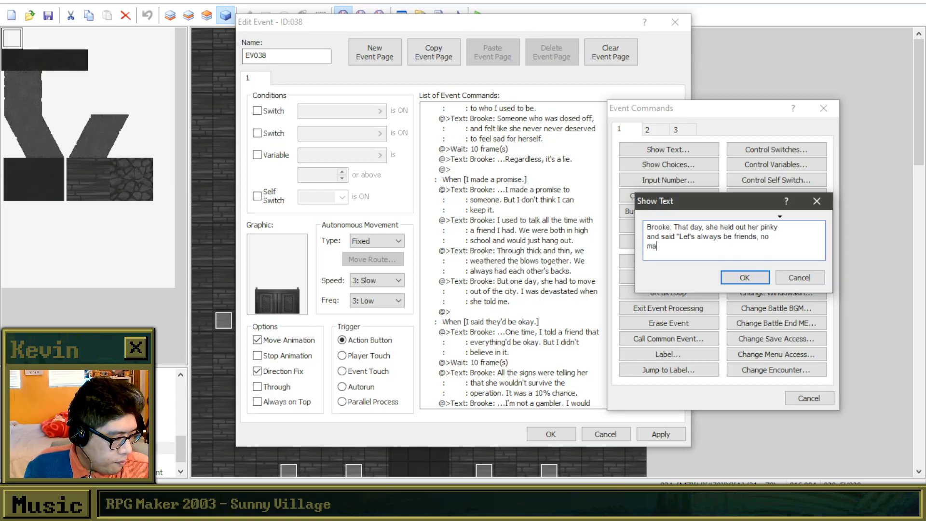
pyautogui.write('tter the distance."')
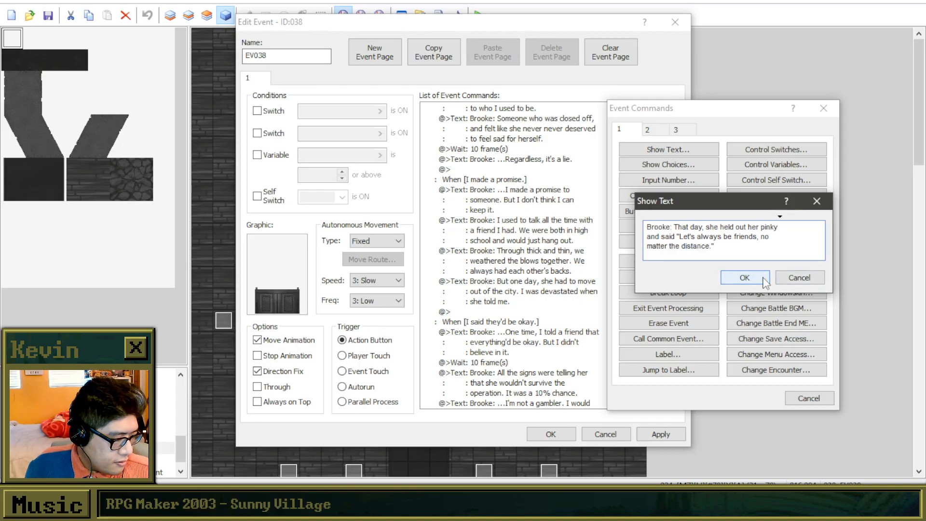
pyautogui.click(745, 278)
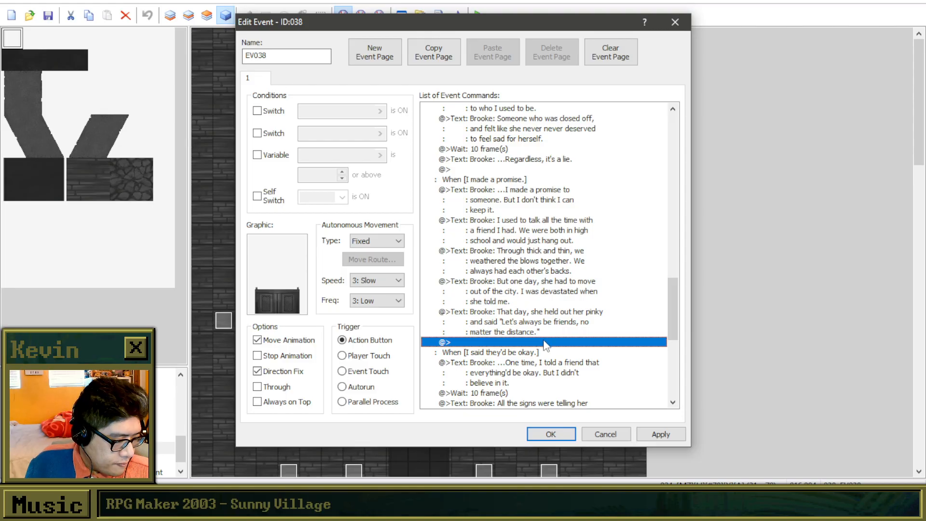
# Insert a Show Text command at the end of the "I made a promise." branch, reading "Brooke: ...I haven't talked to her since.".
pyautogui.doubleClick(545, 343)
pyautogui.click(486, 148)
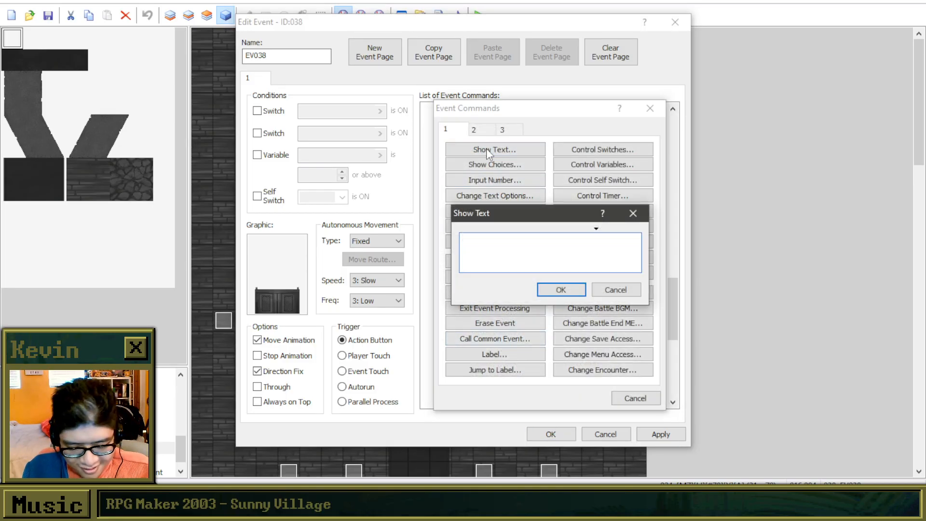
pyautogui.write('Brooke: ')
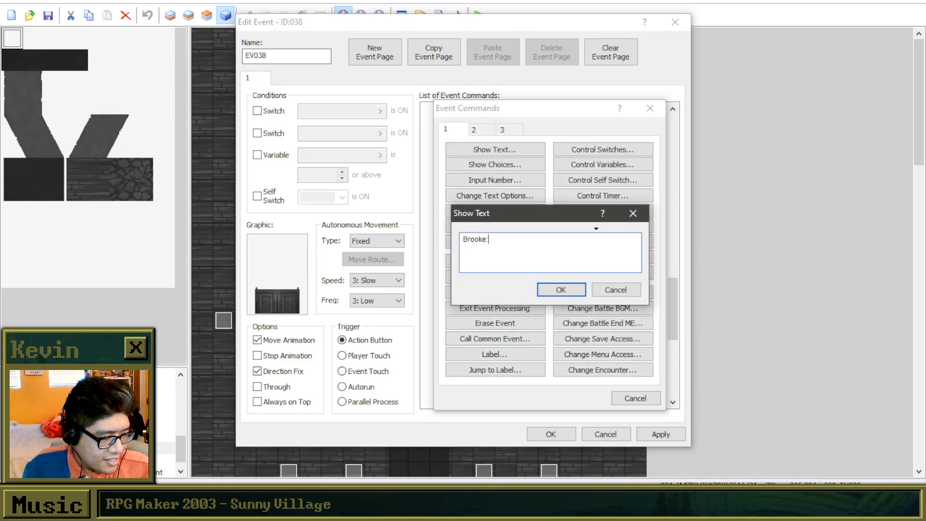
pyautogui.write('...I ha')
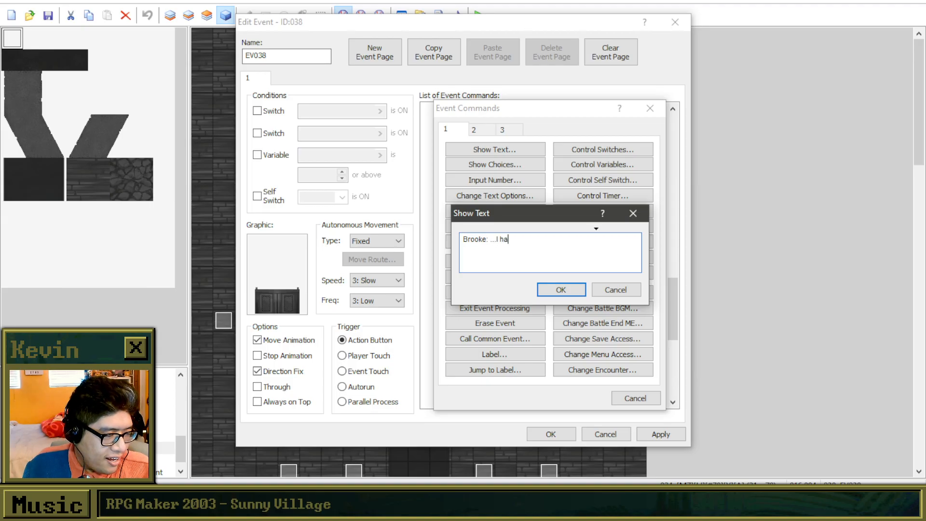
pyautogui.write("ven't talke")
pyautogui.write('r sin')
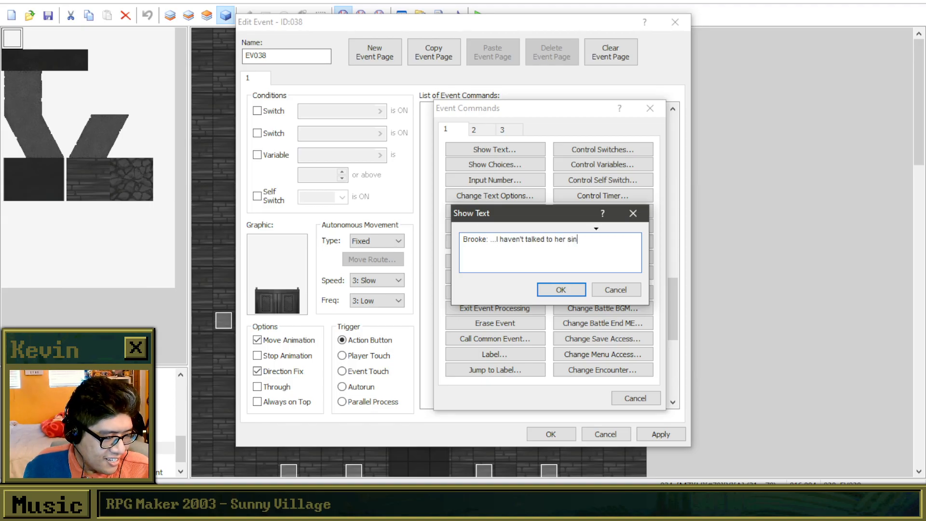
pyautogui.write("ce. It'")
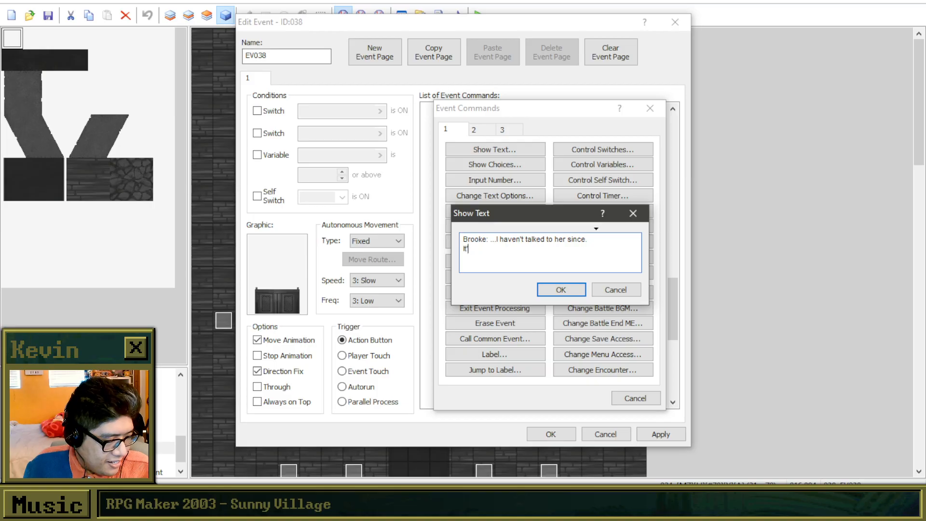
pyautogui.write('s been a de')
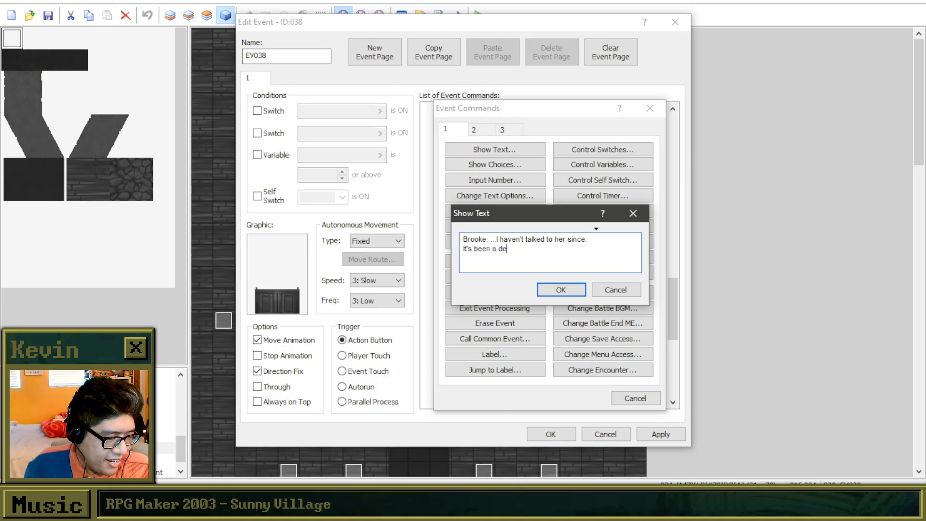
pyautogui.write('cade.')
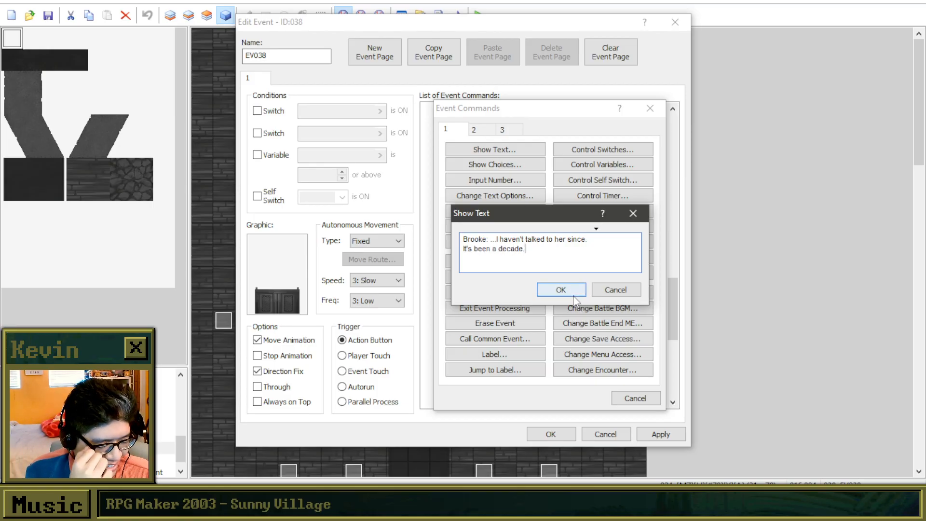
pyautogui.moveTo(542, 261); pyautogui.dragTo(457, 251)
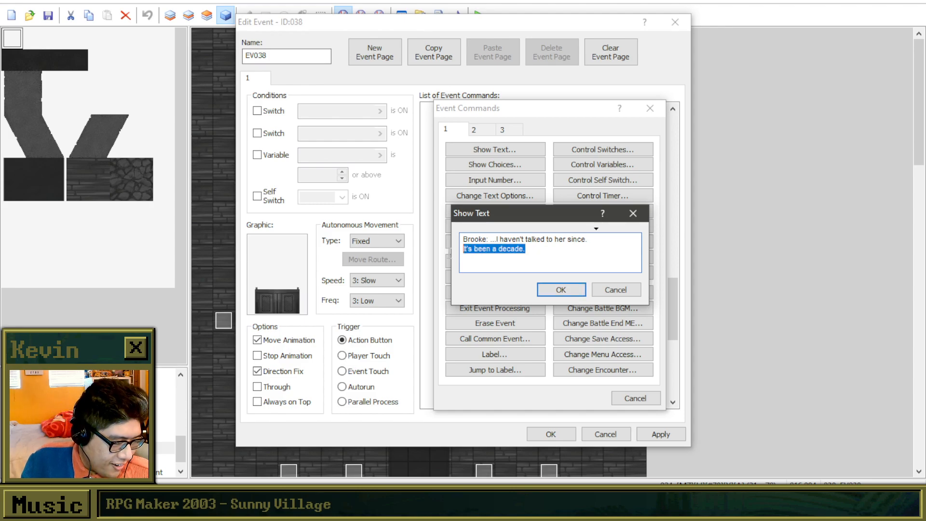
pyautogui.press('BackSpace')
# Confirm that message and insert a separate Show Text command below it reading "Brooke: It's been a decade.".
pyautogui.click(552, 291)
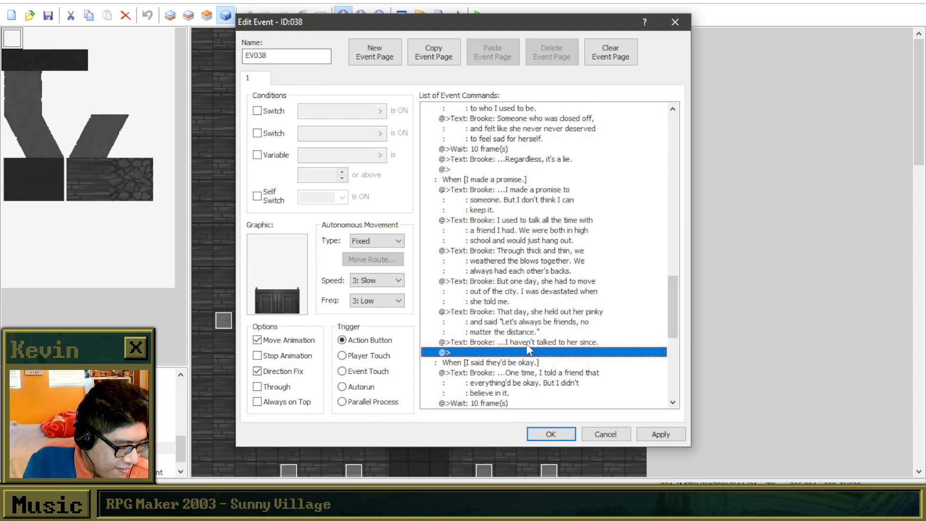
pyautogui.doubleClick(527, 355)
pyautogui.click(472, 151)
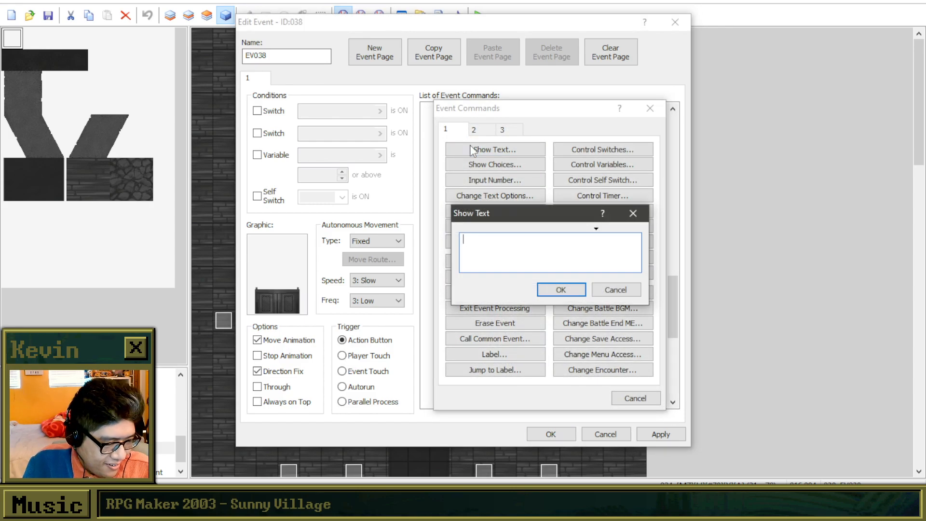
pyautogui.write('Brooke')
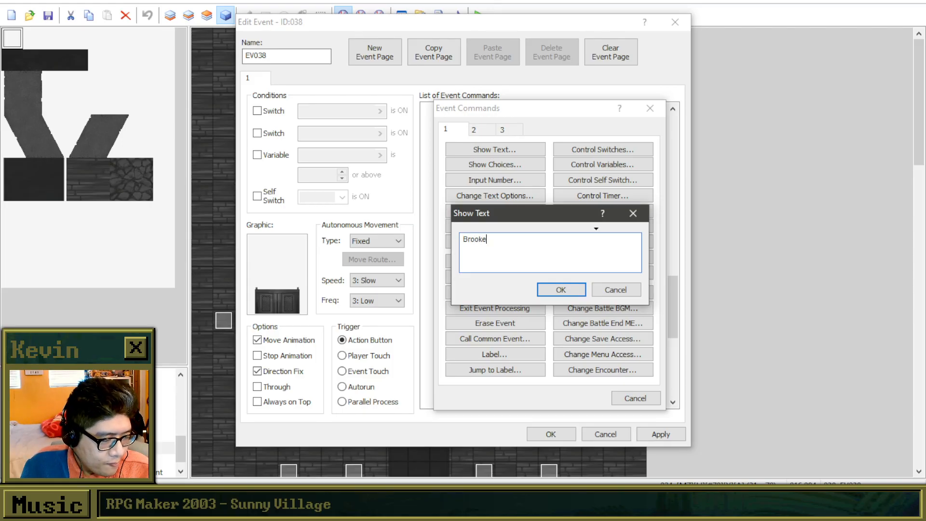
pyautogui.write(": It's been a dedc")
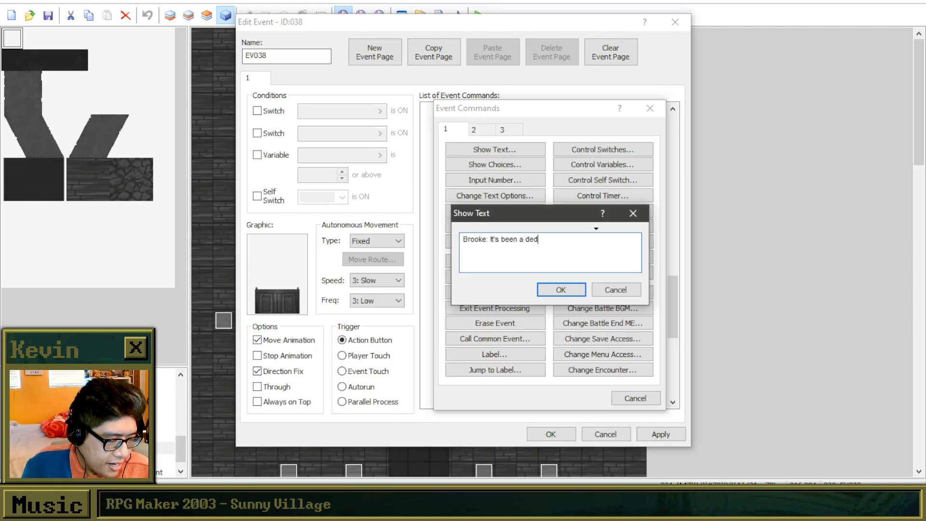
pyautogui.press('BackSpace')
pyautogui.press('BackSpace')
pyautogui.write('cade.')
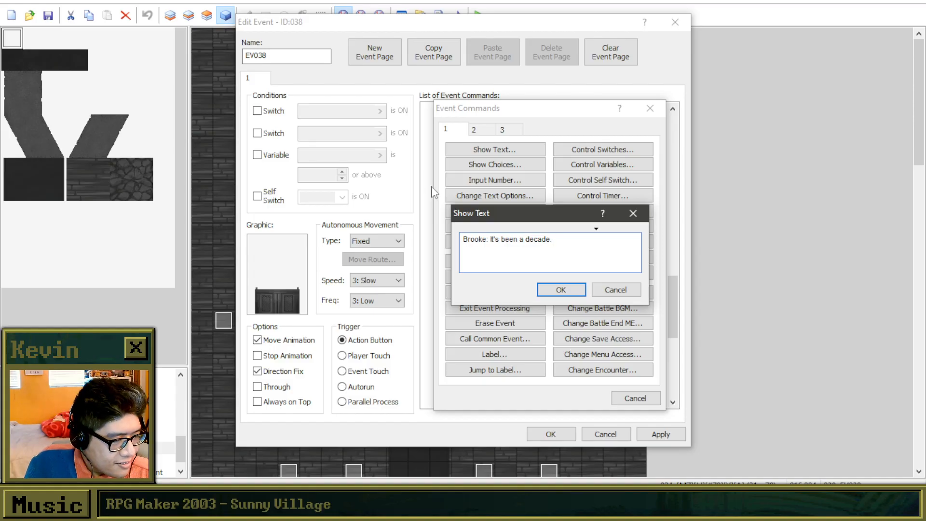
pyautogui.click(550, 292)
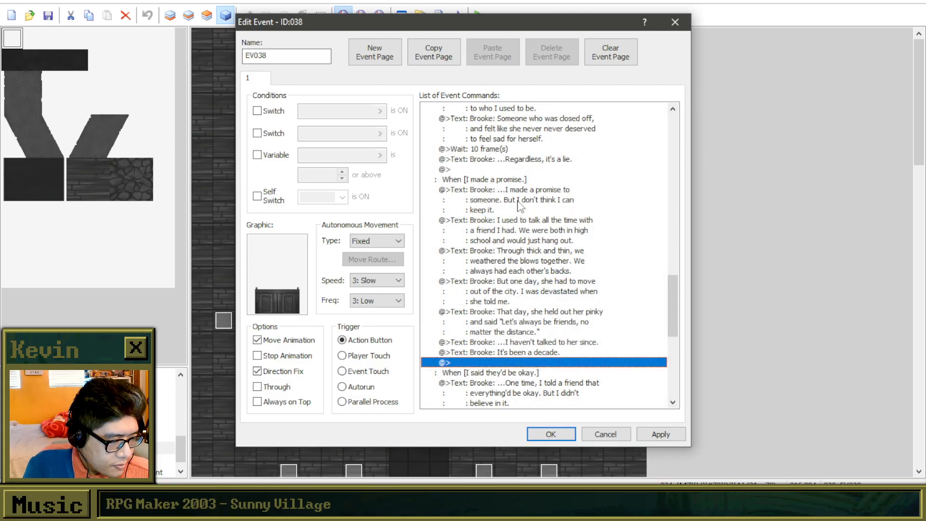
# Copy the "Wait: 10 frame(s)" command before "...I haven't talked to her since." and after "It's been a decade.".
pyautogui.click(505, 150)
pyautogui.hotkey('ctrl', 'c')
pyautogui.click(519, 344)
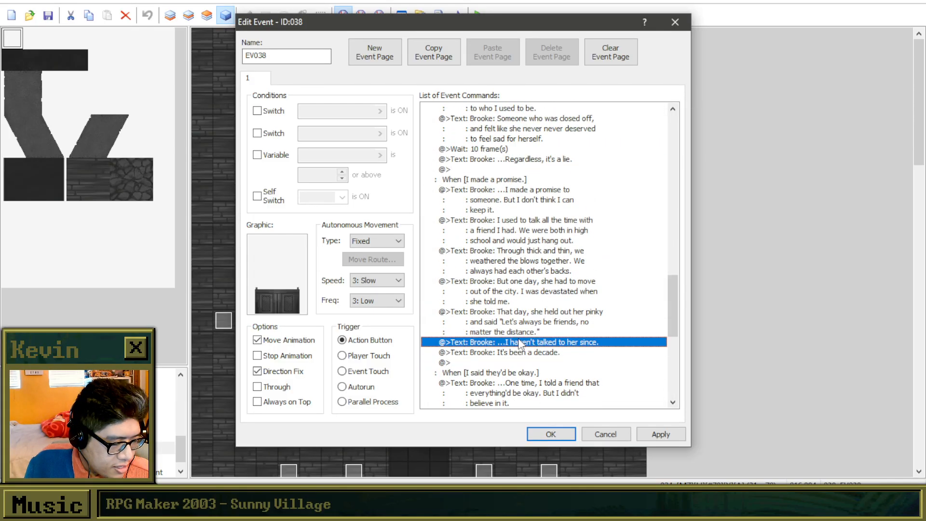
pyautogui.hotkey('ctrl', 'v')
pyautogui.click(524, 374)
pyautogui.doubleClick(524, 374)
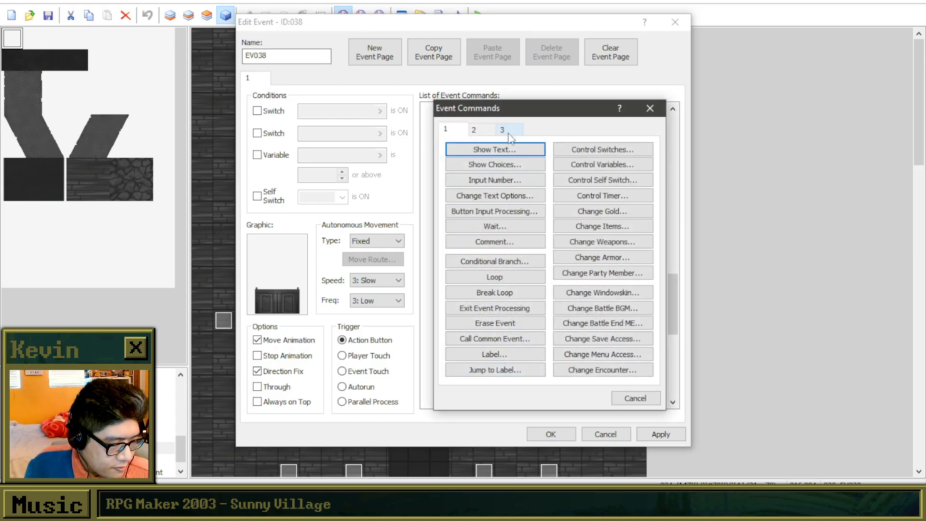
pyautogui.click(642, 115)
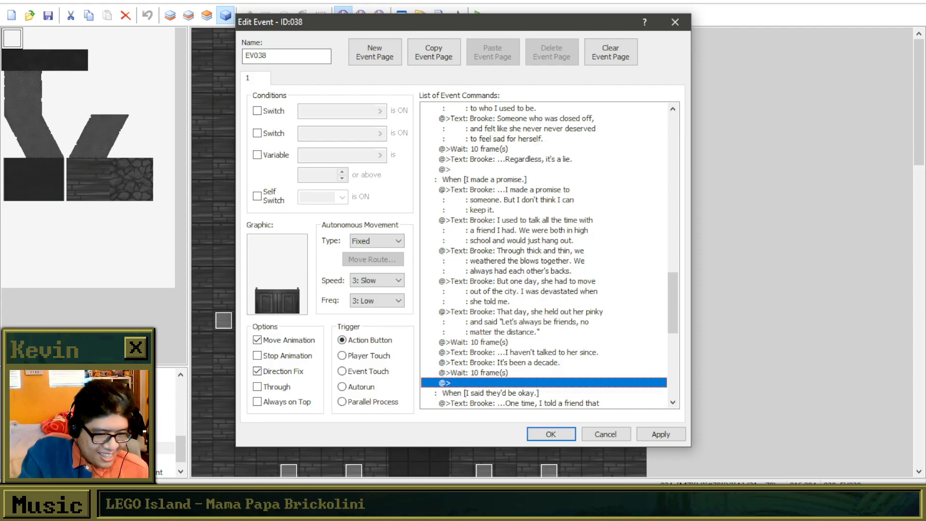
# Insert a Show Text command after the final wait of the "I made a promise." branch, starting "Brooke: I've grown a lot recently, but like...".
pyautogui.hotkey('alt', 'Tab')
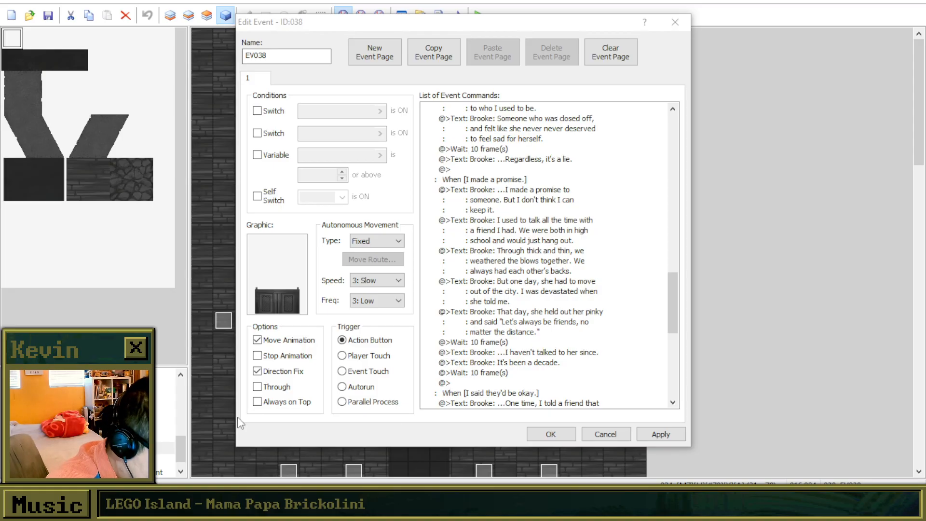
pyautogui.click(497, 384)
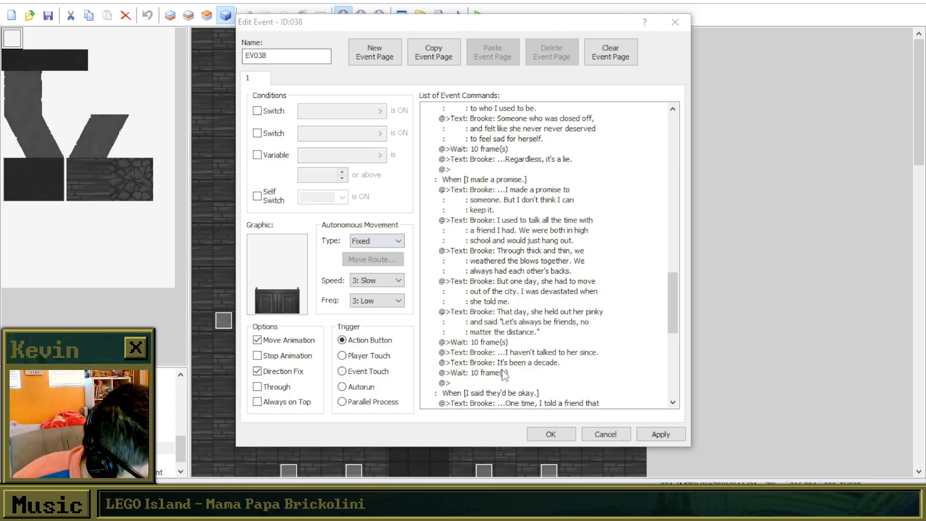
pyautogui.click(491, 383)
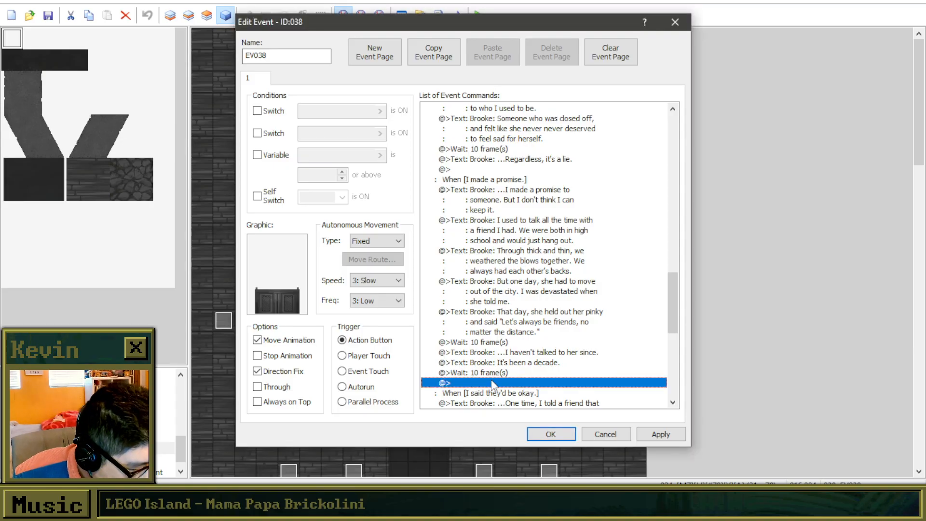
pyautogui.doubleClick(491, 382)
pyautogui.click(520, 153)
pyautogui.write('Brooke: ')
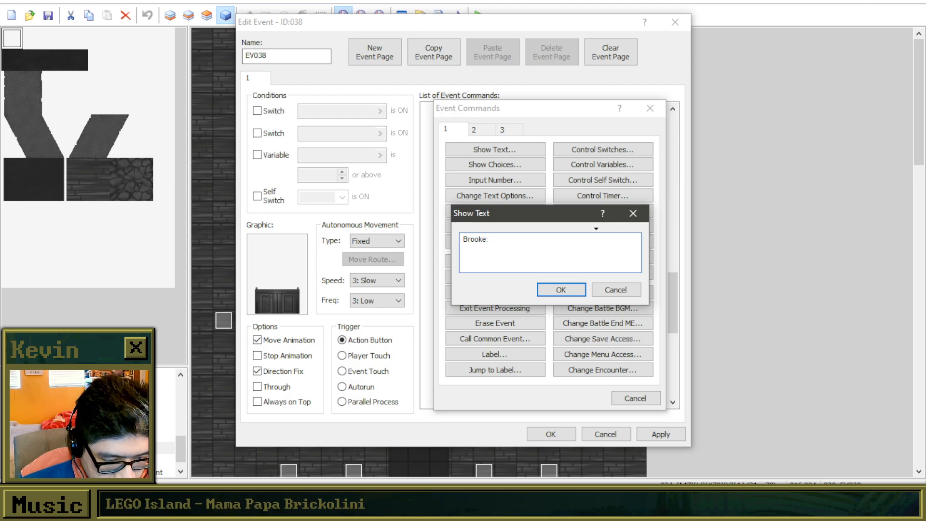
pyautogui.write("I've grown a")
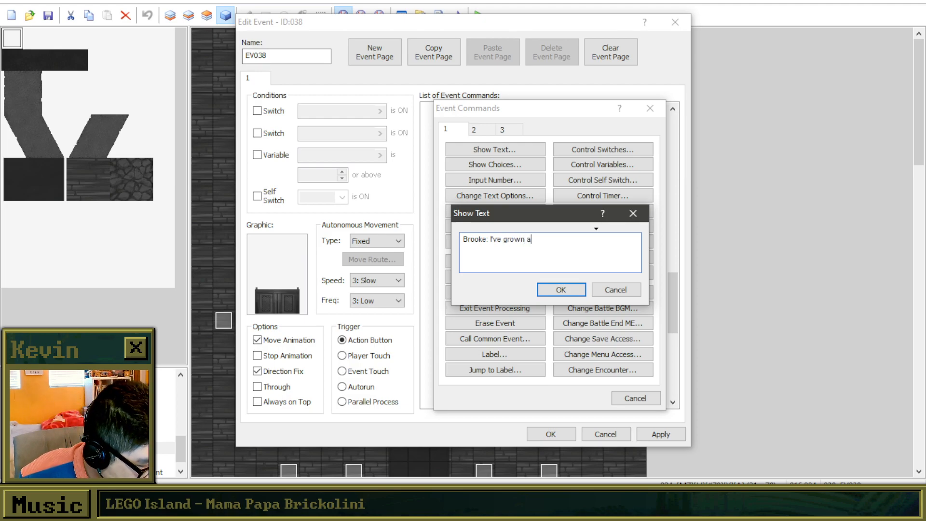
pyautogui.write(' lot recently, b')
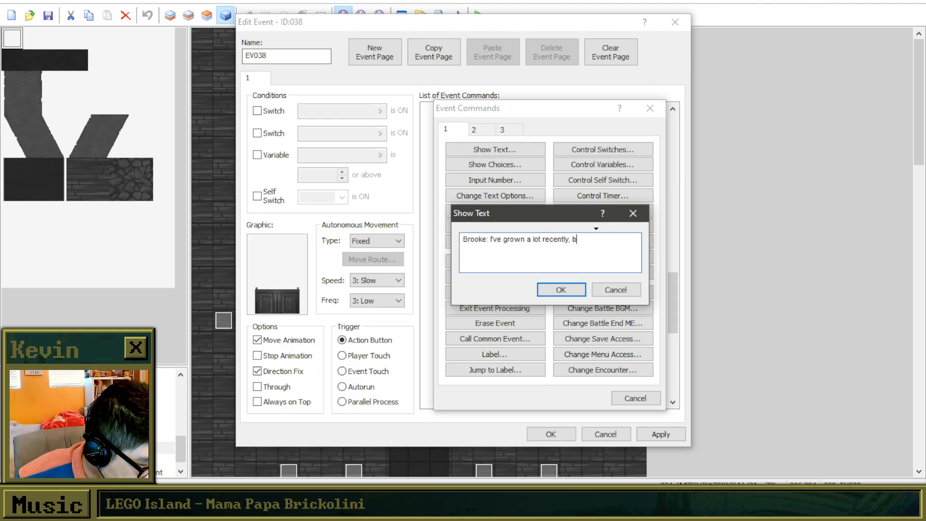
pyautogui.write('ut like... ')
pyautogui.write("I don't think ")
pyautogui.write("I'm strong enough to")
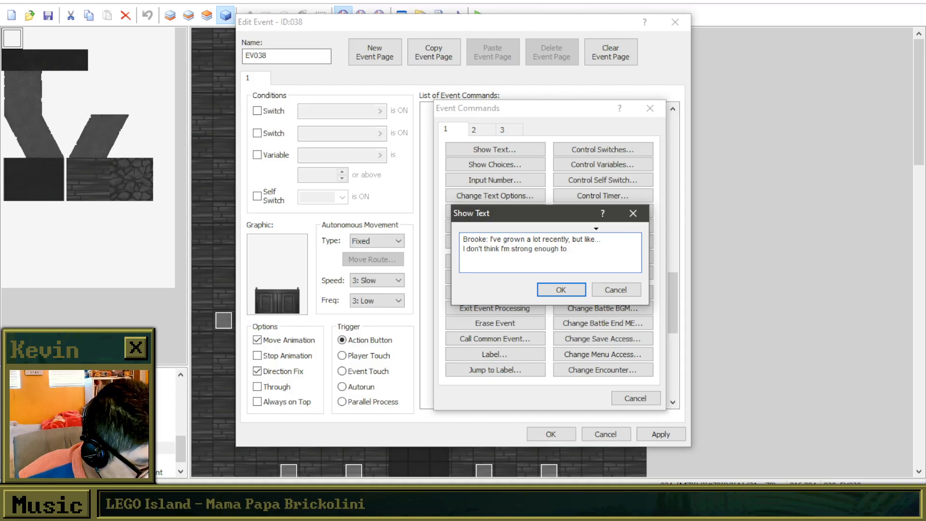
# Complete the message with "I don't think I'm strong enough to send a" and "simple "how's it been?"" on two further lines.
pyautogui.write('send a')
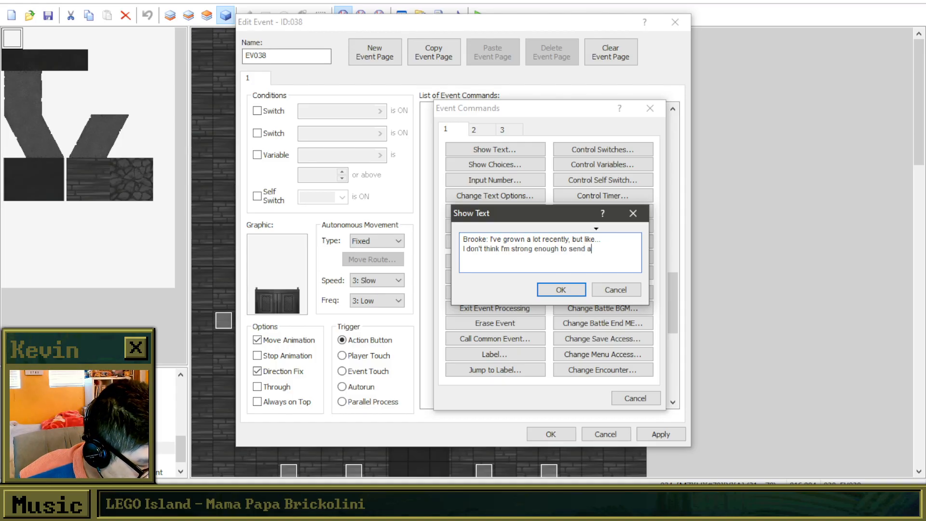
pyautogui.write(' simple "')
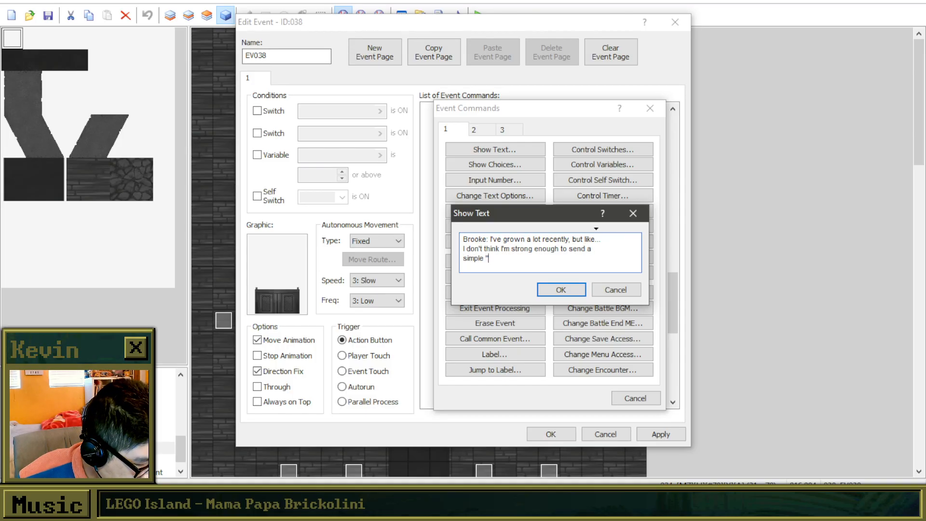
pyautogui.write("how's it been?")
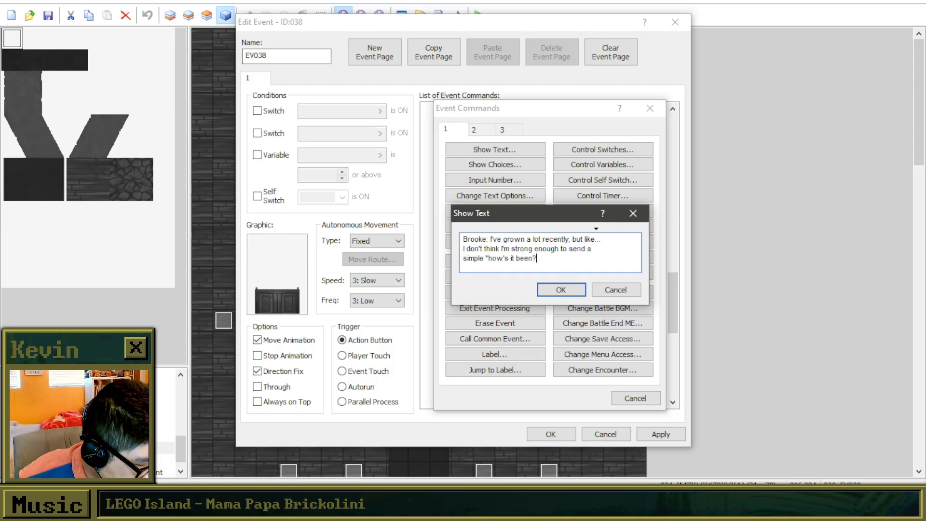
pyautogui.write('"')
pyautogui.click(560, 290)
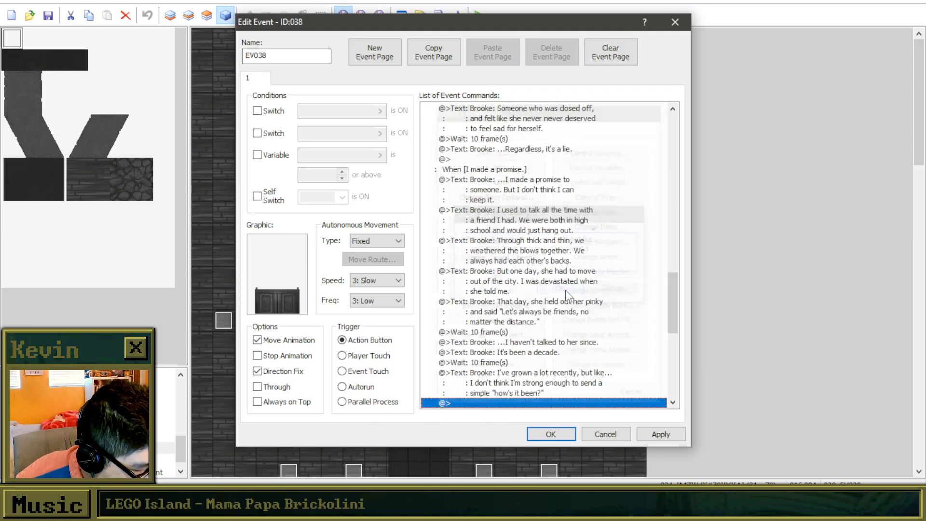
# Insert a following Show Text command reading "Brooke: What if she hates me now? Or doesn't even remember me?", breaking the line after "Or".
pyautogui.scroll(-3, 552, 338)
pyautogui.doubleClick(525, 301)
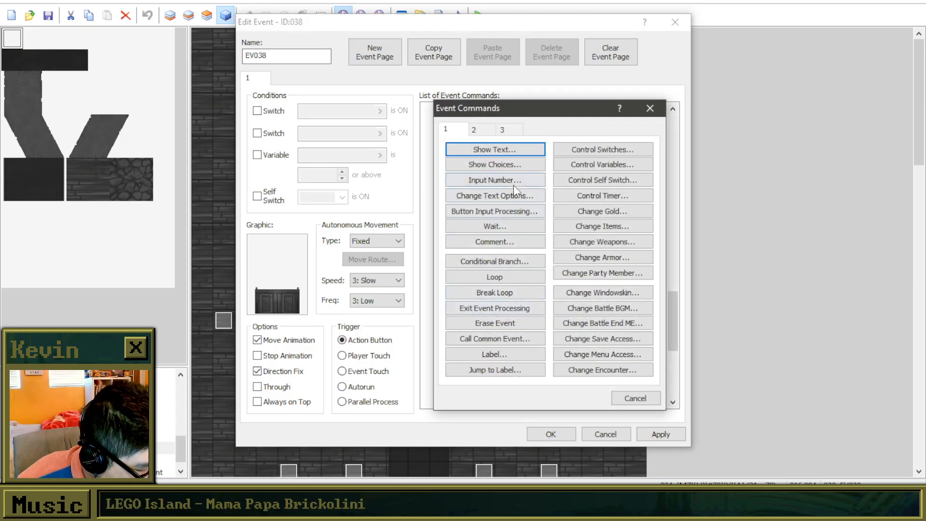
pyautogui.click(509, 149)
pyautogui.write('Brooke')
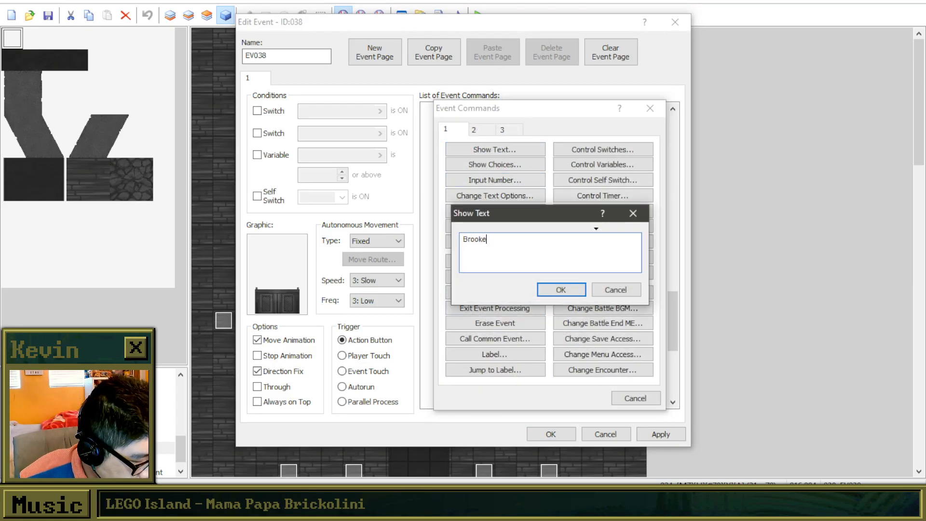
pyautogui.write(': What if she had')
pyautogui.press('BackSpace')
pyautogui.write('tes me now? O')
pyautogui.write("r doesn't even rem")
pyautogui.write('emebr me')
pyautogui.press('BackSpace')
pyautogui.press('BackSpace')
pyautogui.press('BackSpace')
pyautogui.press('BackSpace')
pyautogui.press('BackSpace')
pyautogui.press('BackSpace')
pyautogui.write('ber me?')
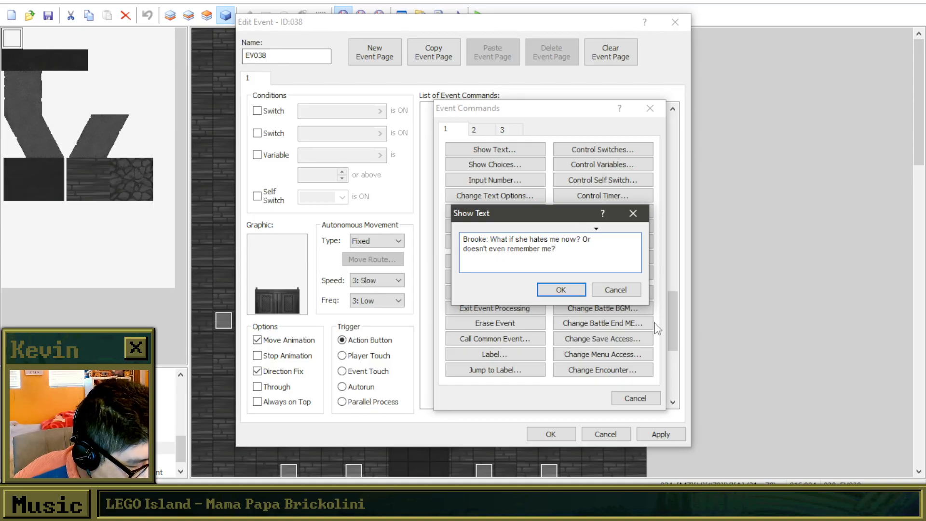
pyautogui.click(560, 289)
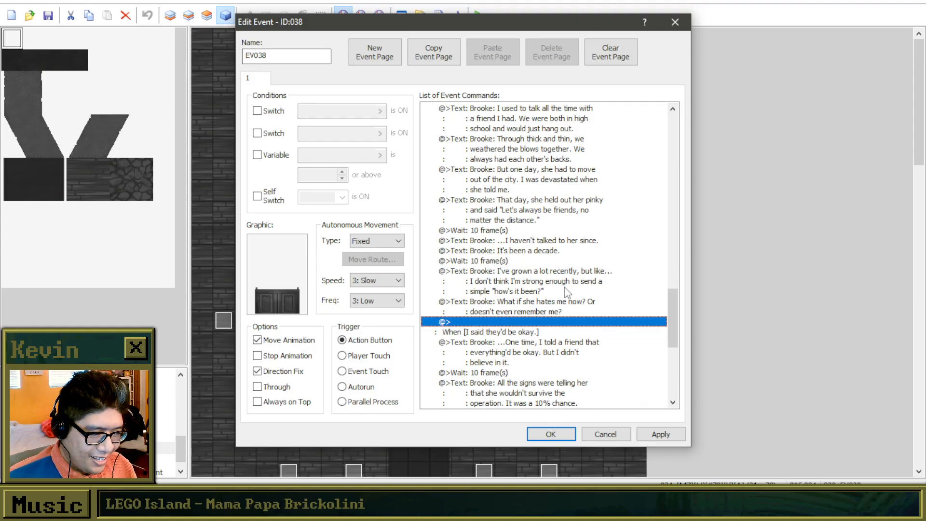
# Apply the edits to event EV038, close its editor and launch a playtest of the game.
pyautogui.click(660, 434)
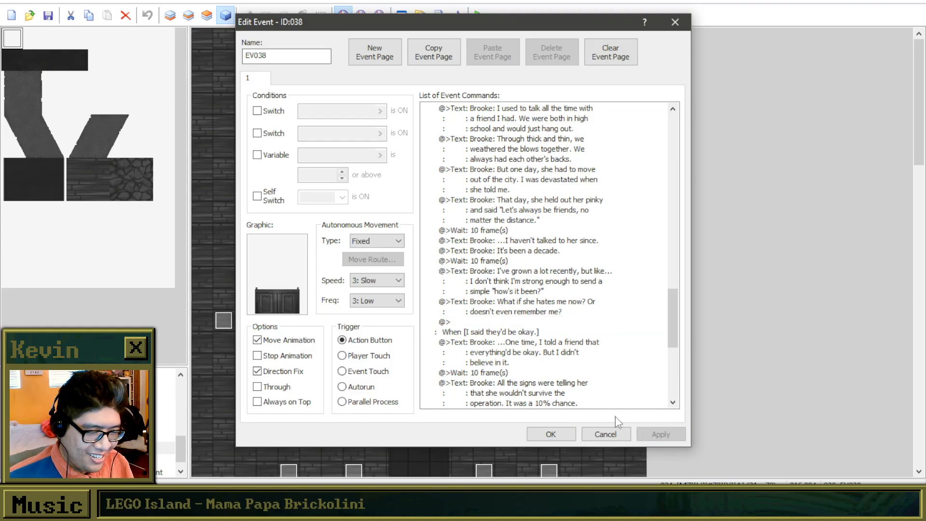
pyautogui.click(550, 434)
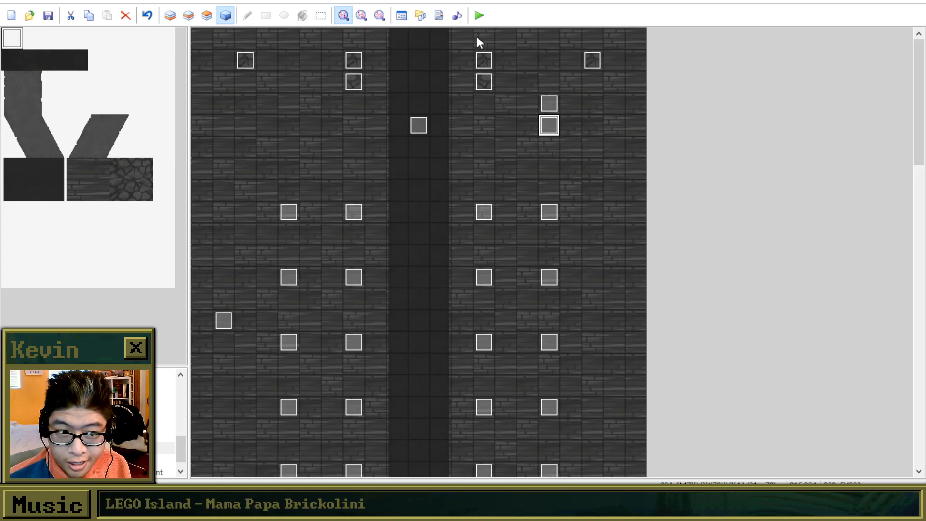
pyautogui.click(479, 15)
pyautogui.click(454, 269)
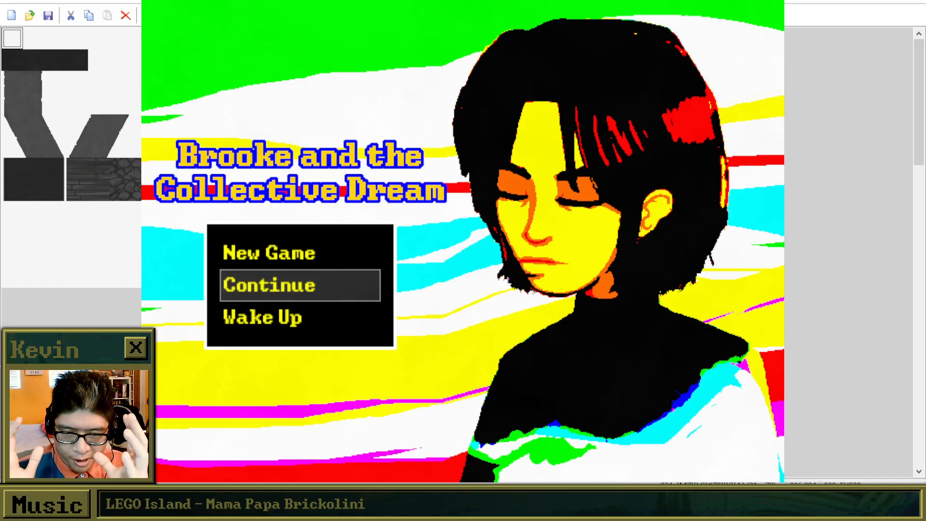
# Start a new game and walk Brooke up the path and along the church aisle to the lectern.
pyautogui.press('Up')
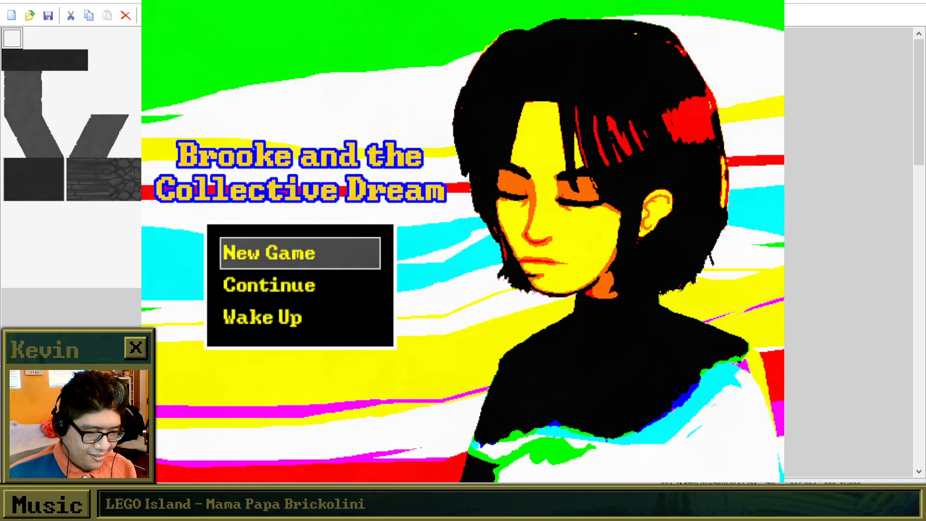
pyautogui.press('Return')
pyautogui.press('Up')
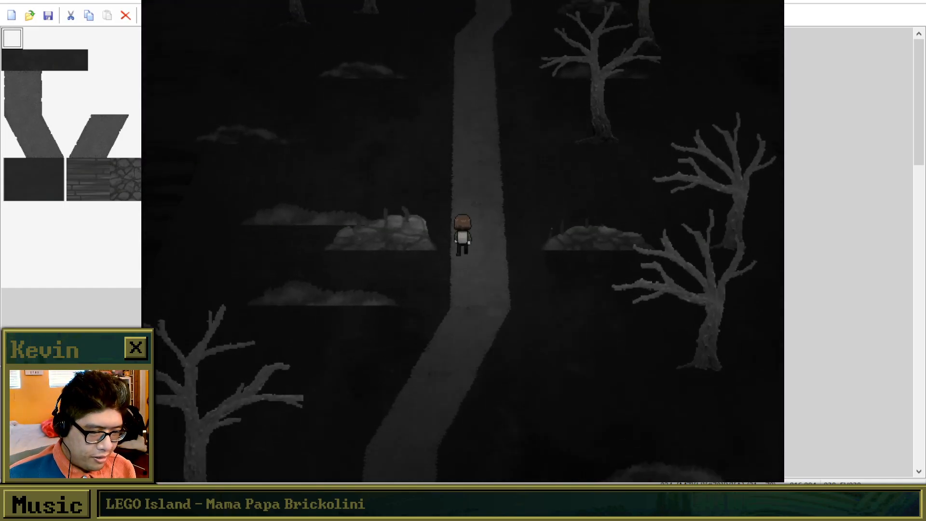
pyautogui.press('Up')
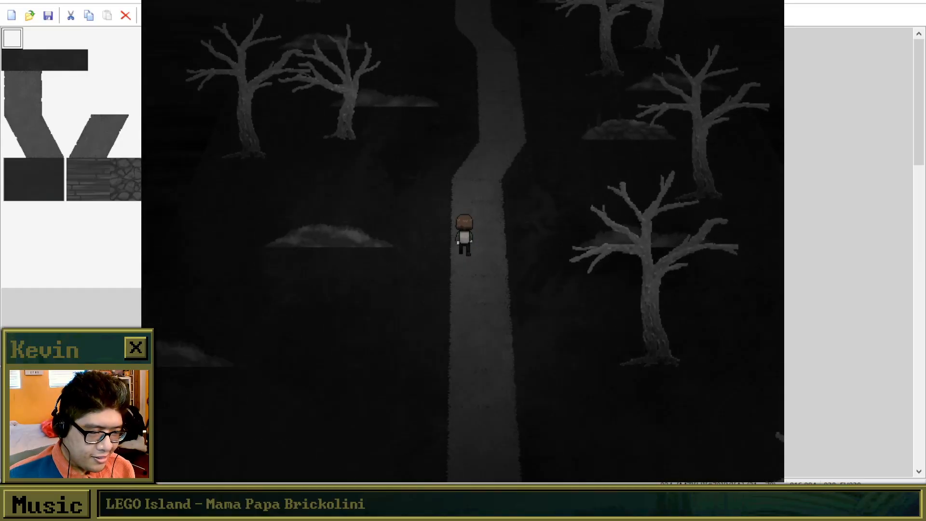
pyautogui.press('Up')
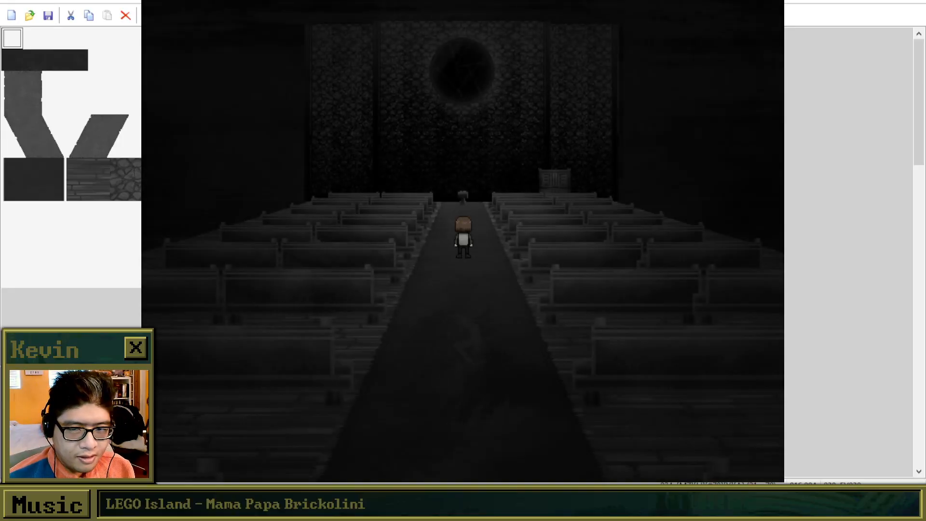
pyautogui.press('Up')
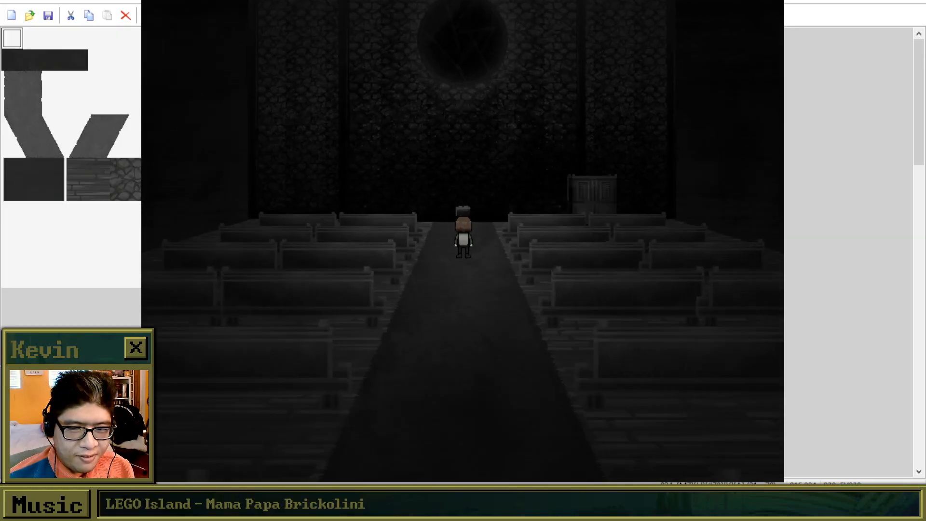
# Walk Brooke to the confessional beside the back wall and start its conversation.
pyautogui.press('Right')
pyautogui.press('Right')
pyautogui.press('Up')
pyautogui.press('Return')
pyautogui.press('Return')
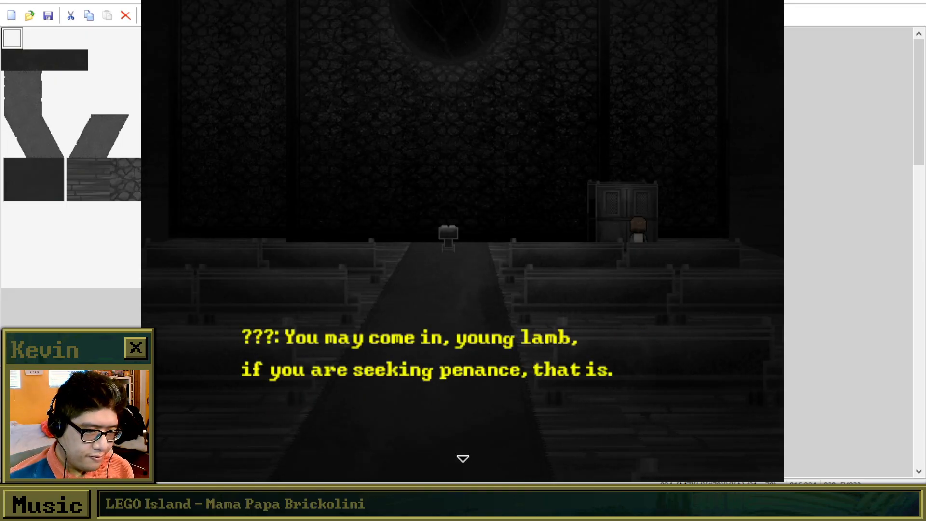
# Advance the invitation dialogue and answer Yes to going inside the confessional.
pyautogui.press('Return')
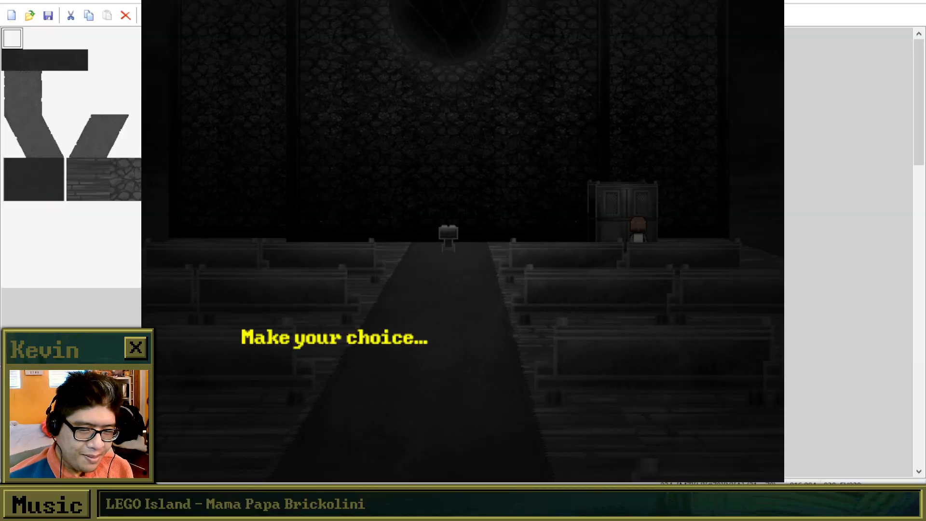
pyautogui.press('Return')
pyautogui.press('Up')
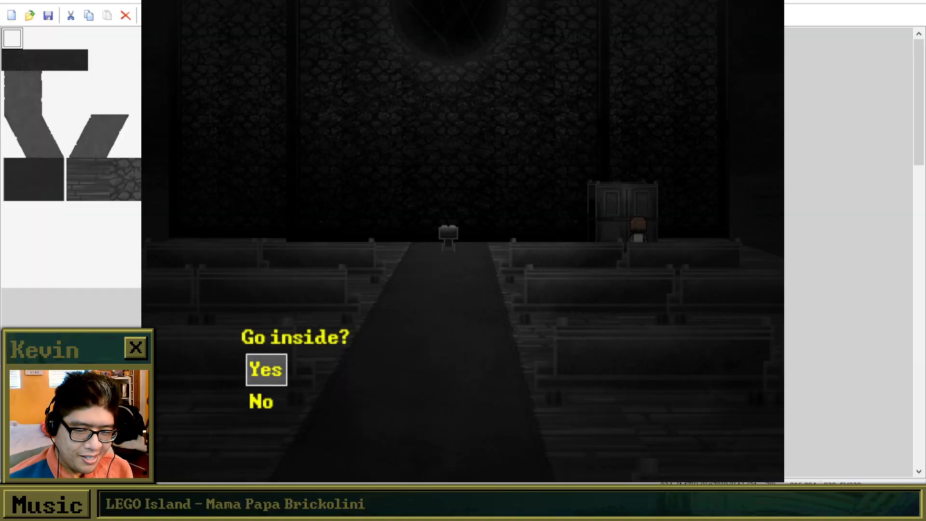
pyautogui.press('Return')
pyautogui.press('Return')
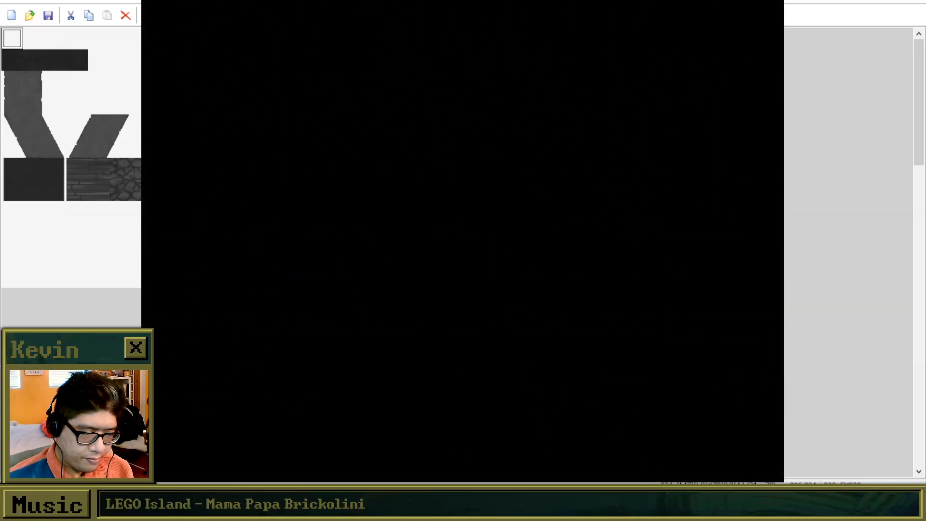
pyautogui.press('Return')
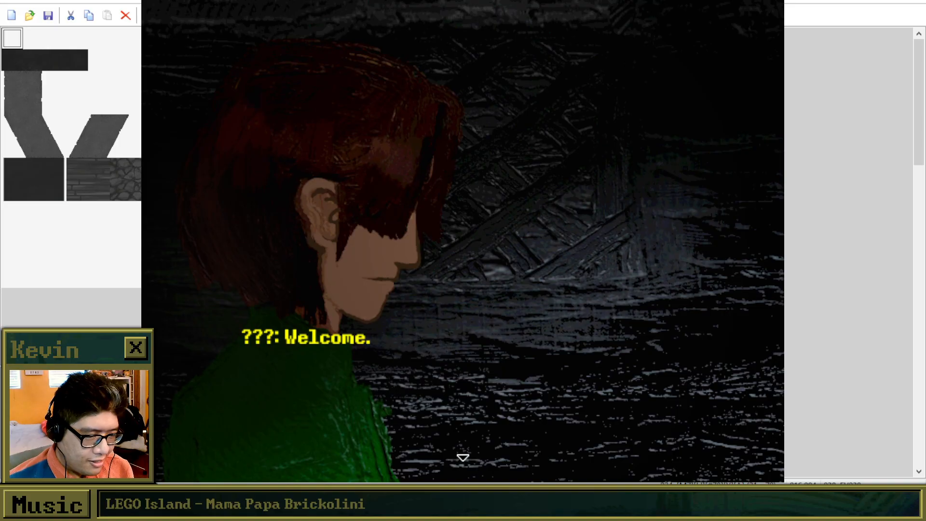
# Play through the opening confession dialogue up to the choice about what Brooke lied about.
pyautogui.press('Return')
pyautogui.press('Return')
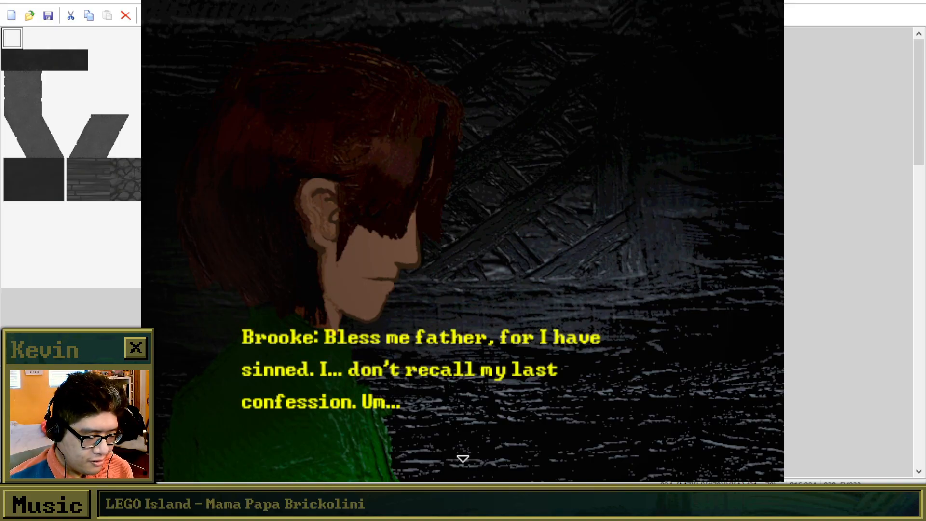
pyautogui.press('Return')
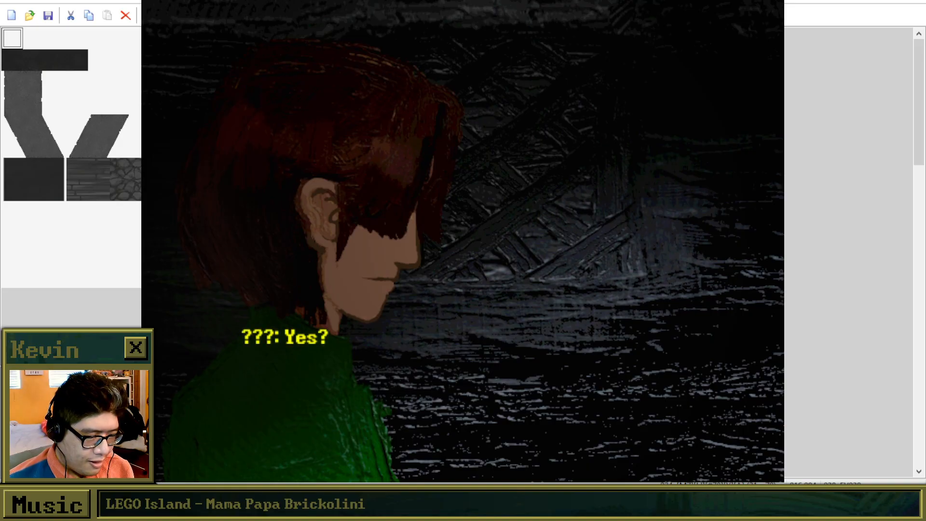
pyautogui.press('Return')
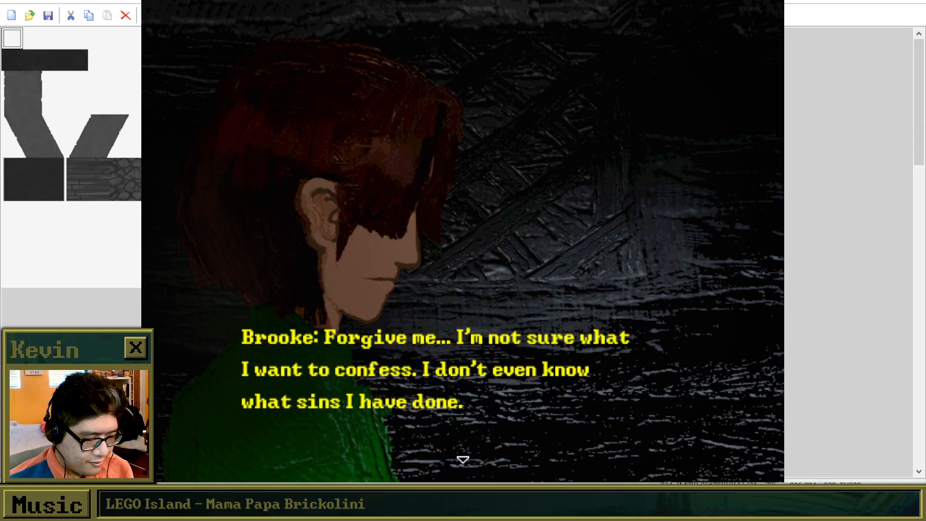
pyautogui.press('Return')
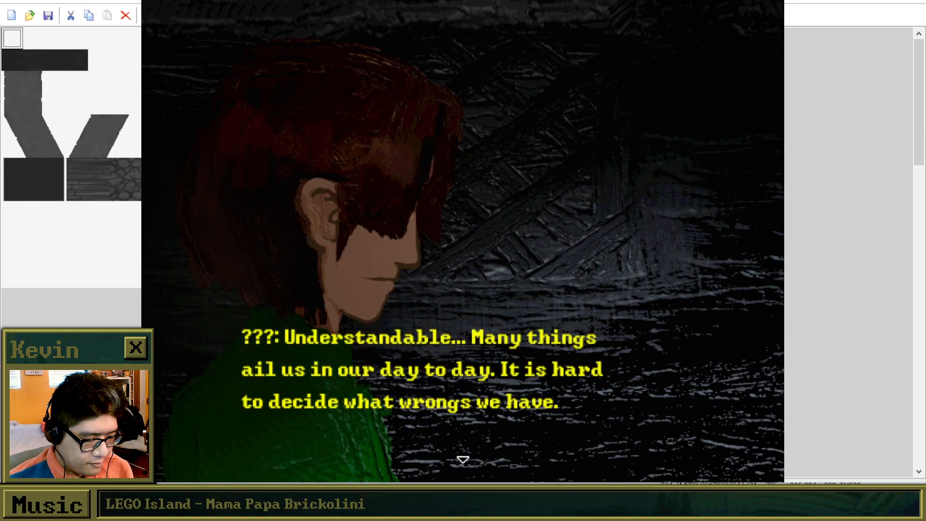
pyautogui.press('Return')
pyautogui.press('Return')
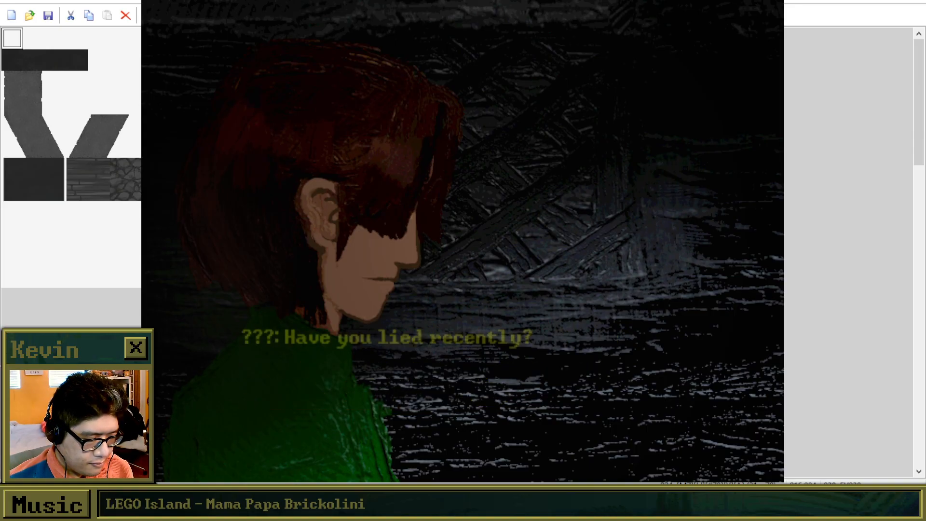
pyautogui.press('Return')
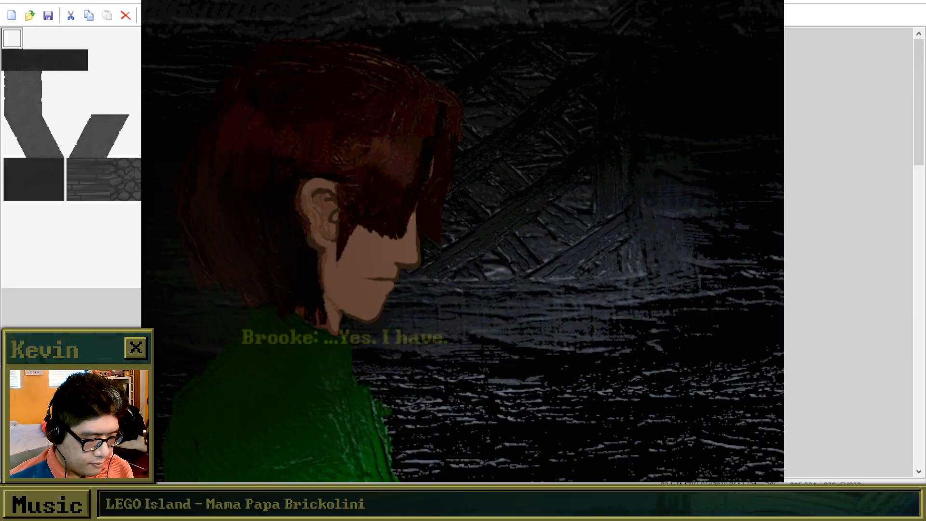
pyautogui.press('Return')
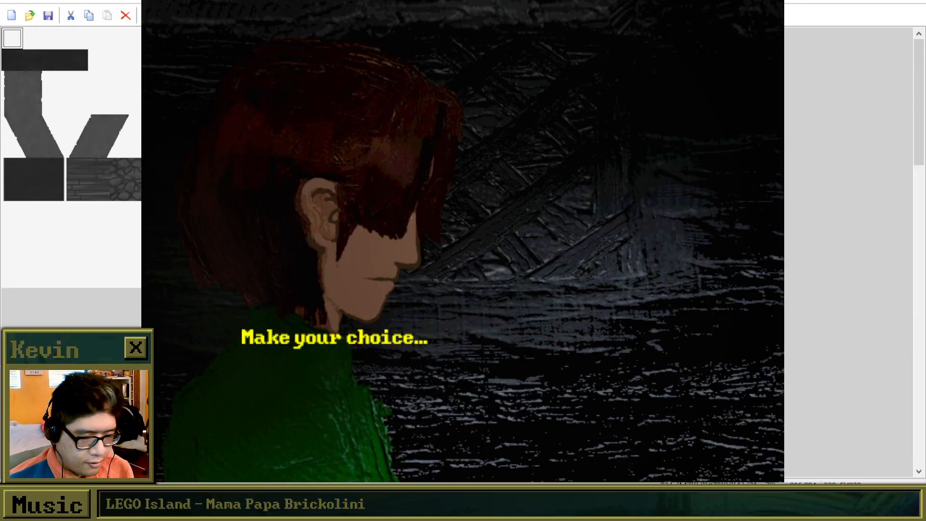
# Choose "I made a promise." and read through the whole lost-friend dialogue to check its text and line breaks.
pyautogui.press('Down')
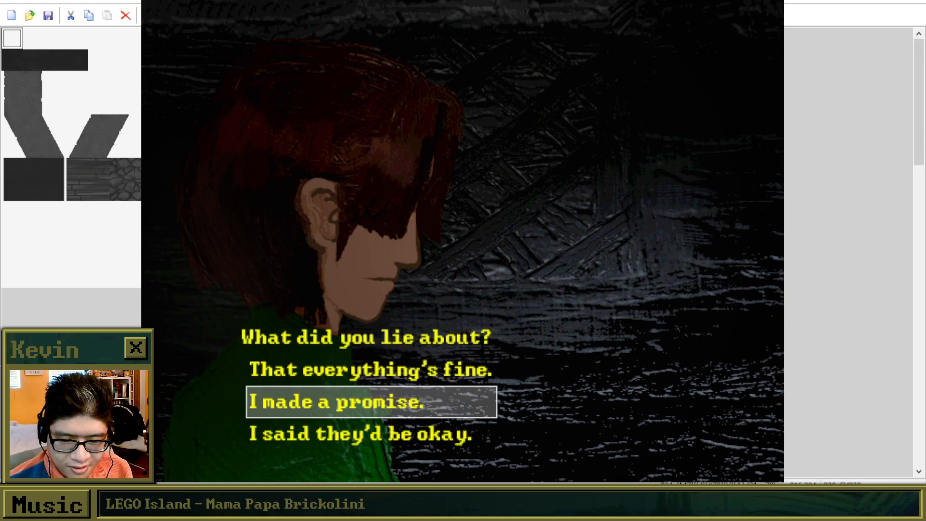
pyautogui.press('Return')
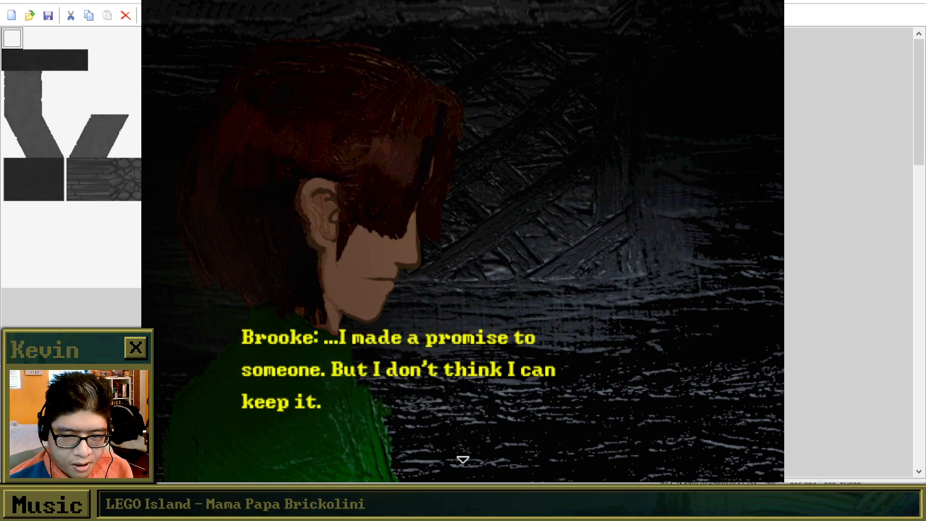
pyautogui.press('Return')
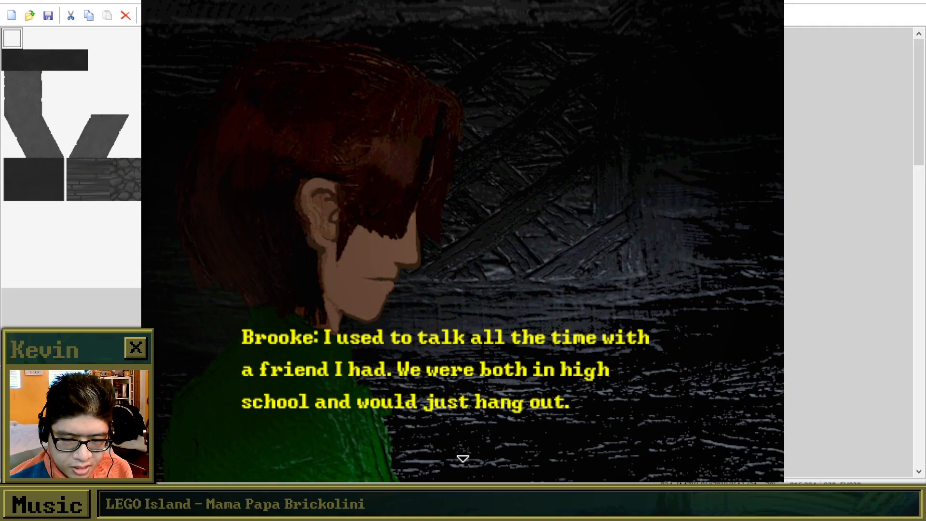
pyautogui.press('Return')
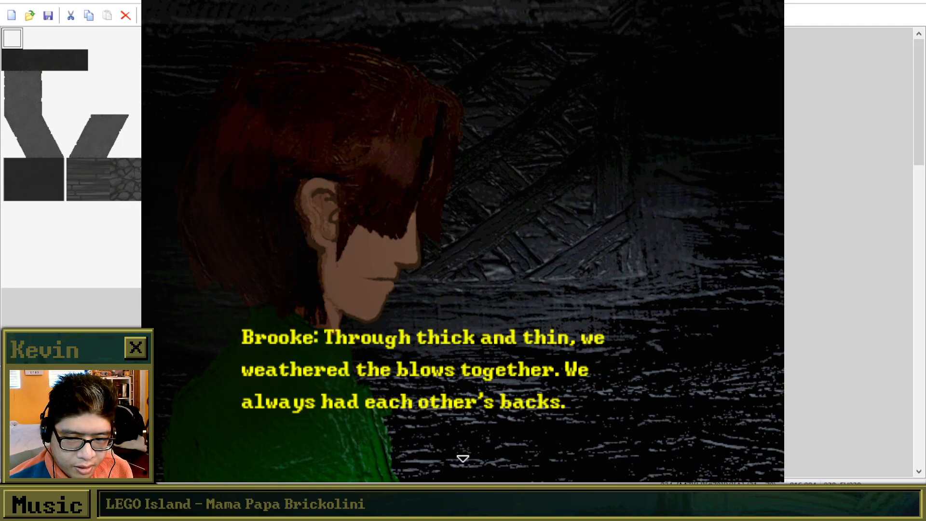
pyautogui.press('Return')
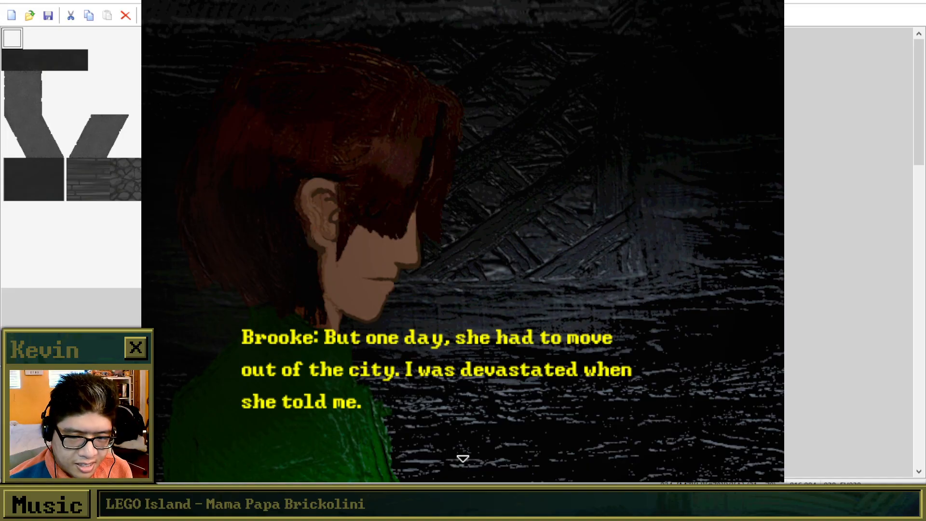
pyautogui.press('Return')
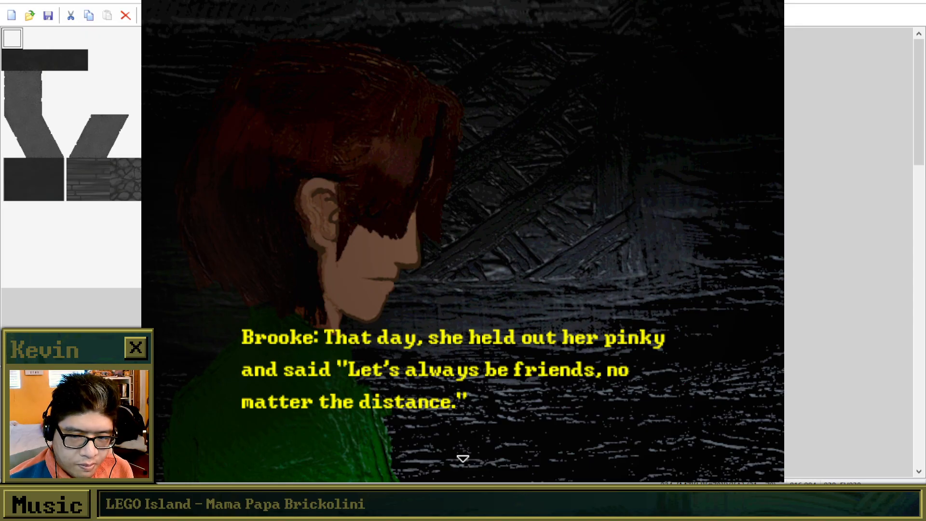
pyautogui.press('Return')
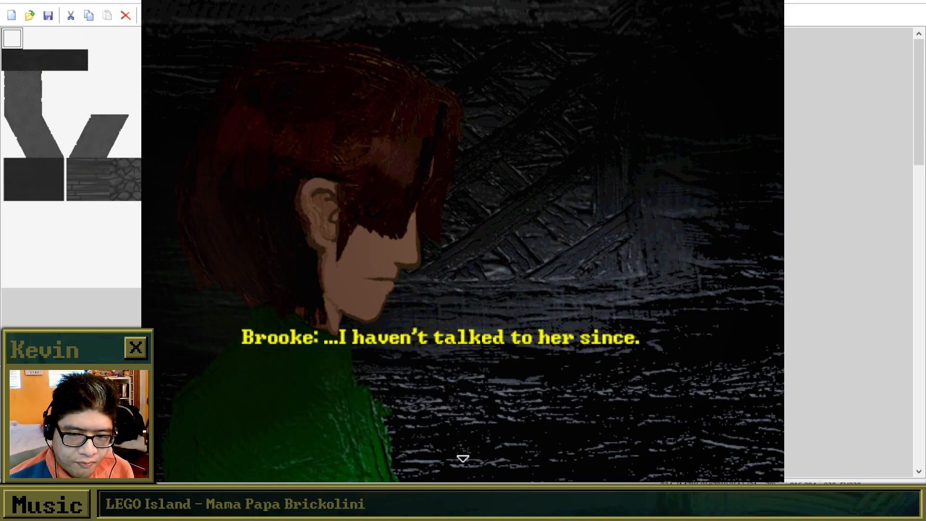
pyautogui.press('Return')
pyautogui.press('Return')
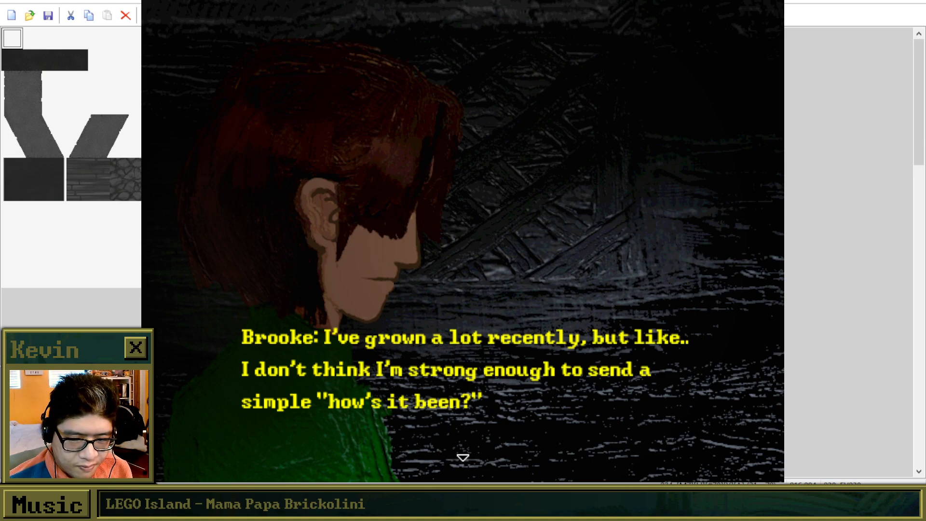
pyautogui.press('Return')
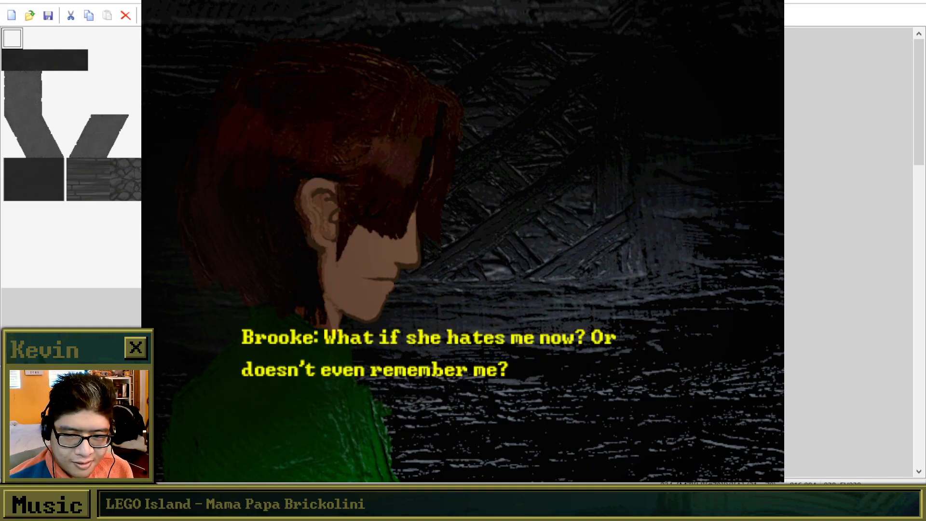
pyautogui.press('Return')
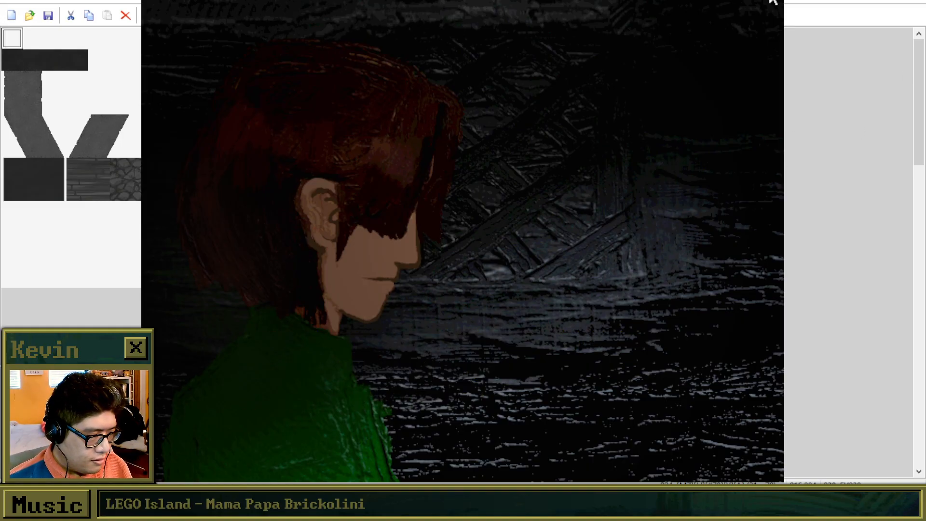
# Close the playtest, reopen event EV038 and review its commands through the end of the "I said they'd be okay." branch.
pyautogui.hotkey('alt', 'F4')
pyautogui.doubleClick(549, 126)
pyautogui.scroll(-10, 586, 270)
pyautogui.scroll(-11, 586, 271)
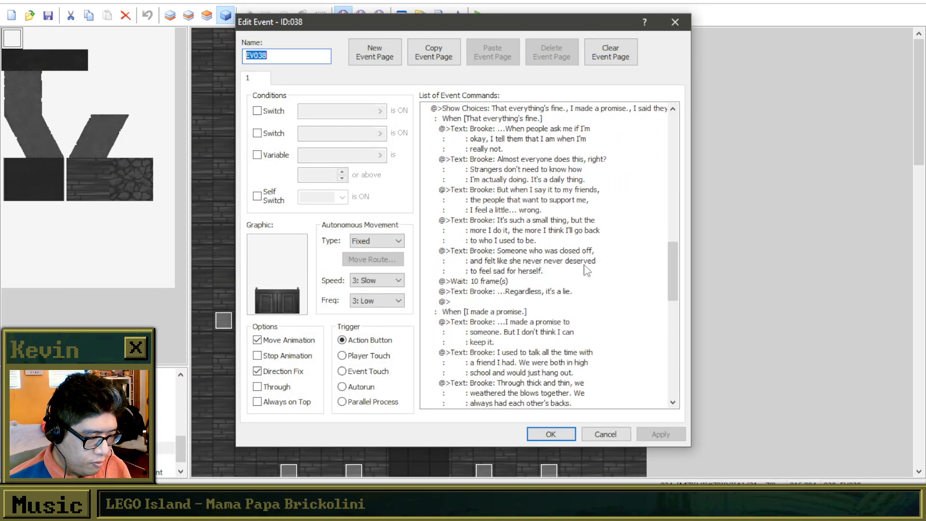
pyautogui.scroll(-2, 585, 271)
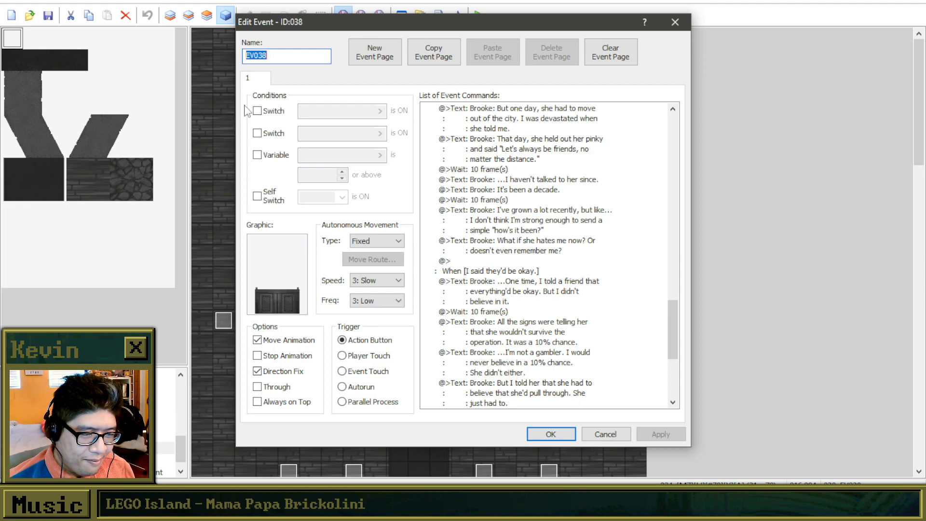
pyautogui.scroll(-5, 470, 282)
pyautogui.scroll(-1, 472, 284)
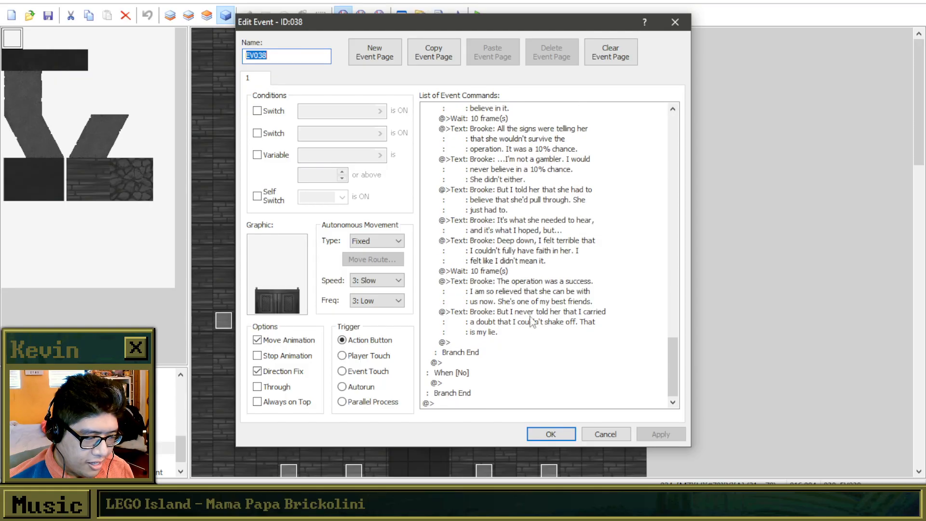
pyautogui.click(523, 351)
pyautogui.click(521, 345)
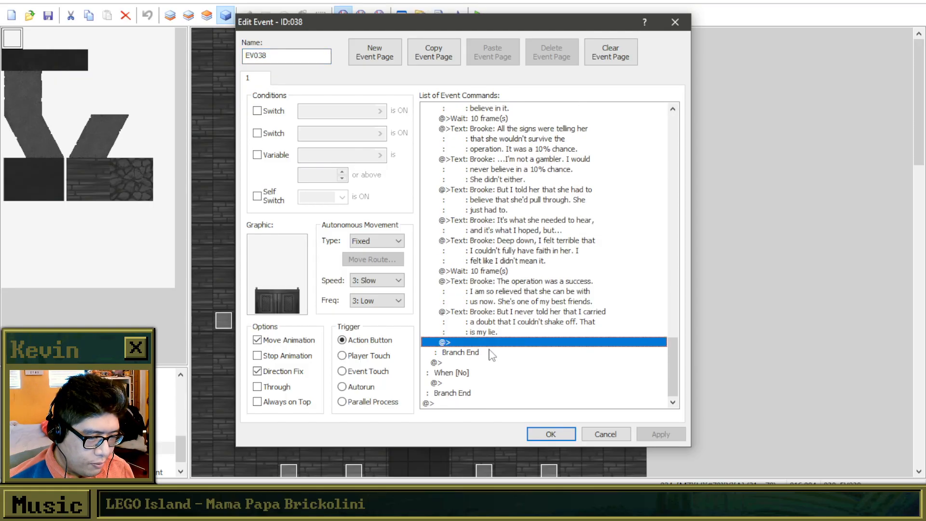
# Add a comma after "simple" in Brooke's "I've grown a lot recently" text so it reads simple, "how's it been?".
pyautogui.scroll(5, 493, 295)
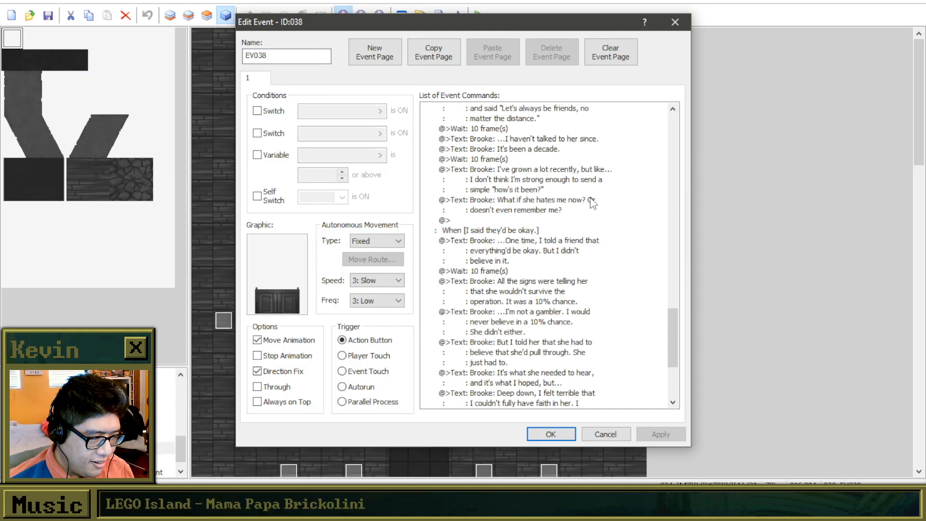
pyautogui.rightClick(512, 220)
pyautogui.click(499, 194)
pyautogui.click(497, 221)
pyautogui.scroll(2, 522, 228)
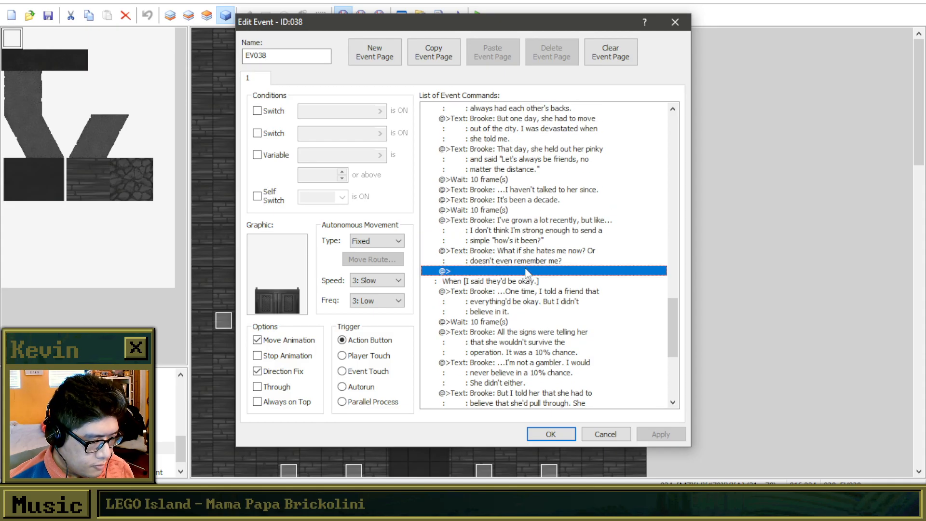
pyautogui.rightClick(532, 224)
pyautogui.click(565, 246)
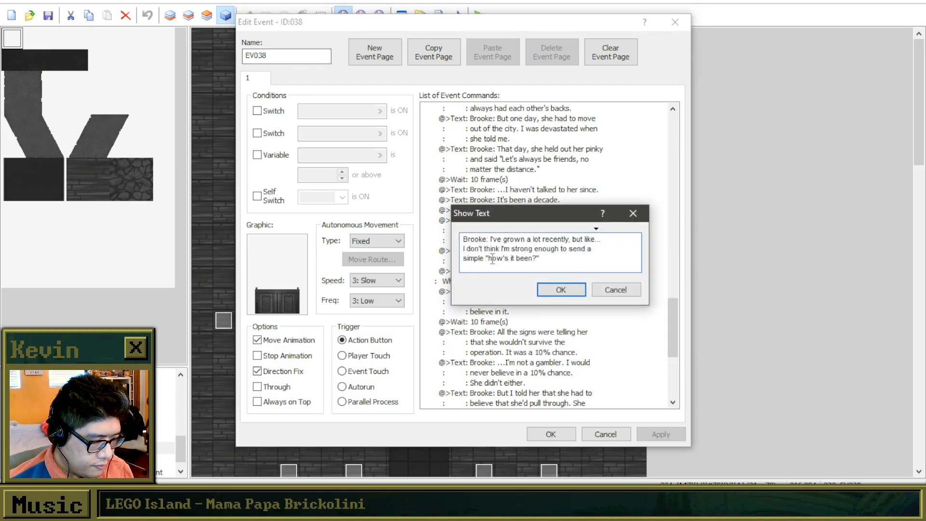
pyautogui.write(',')
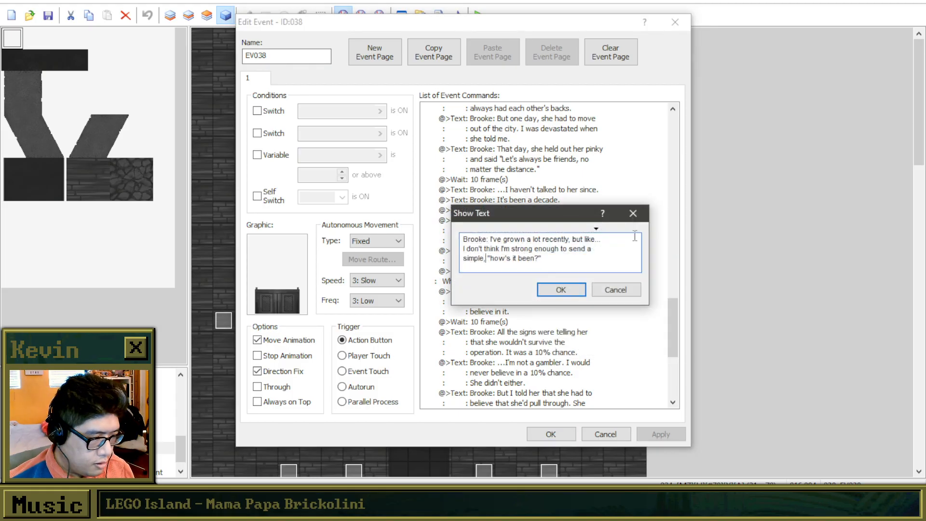
pyautogui.click(562, 292)
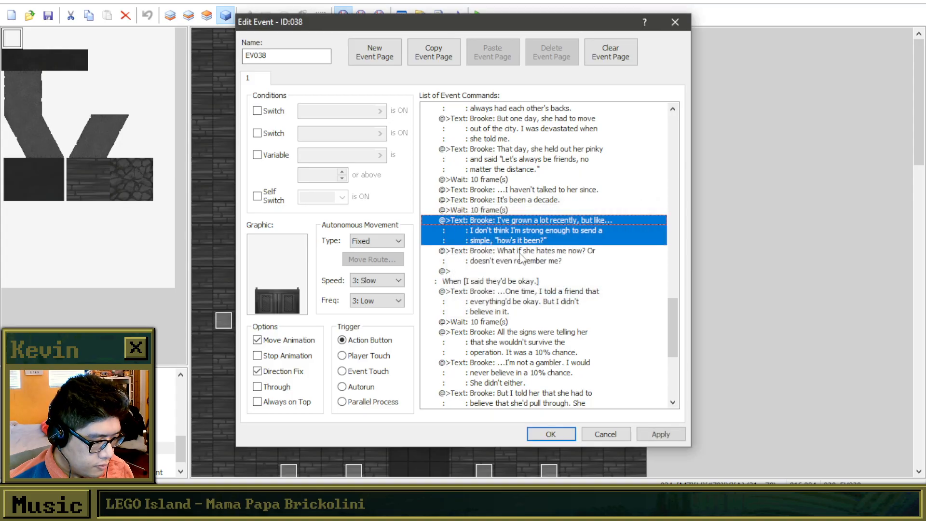
# Insert the text "Brooke: I just don't know, Father." at the end of the "I made a promise." branch.
pyautogui.click(517, 255)
pyautogui.click(519, 272)
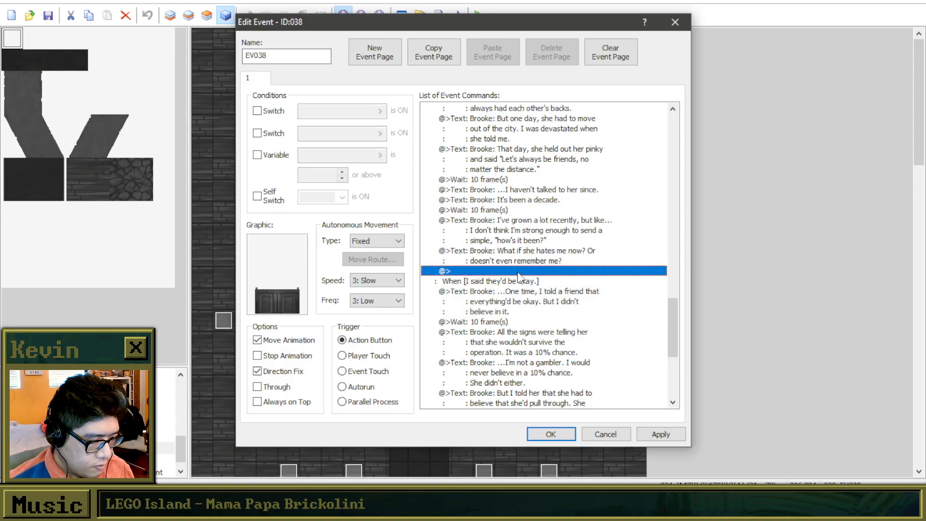
pyautogui.doubleClick(519, 272)
pyautogui.click(503, 150)
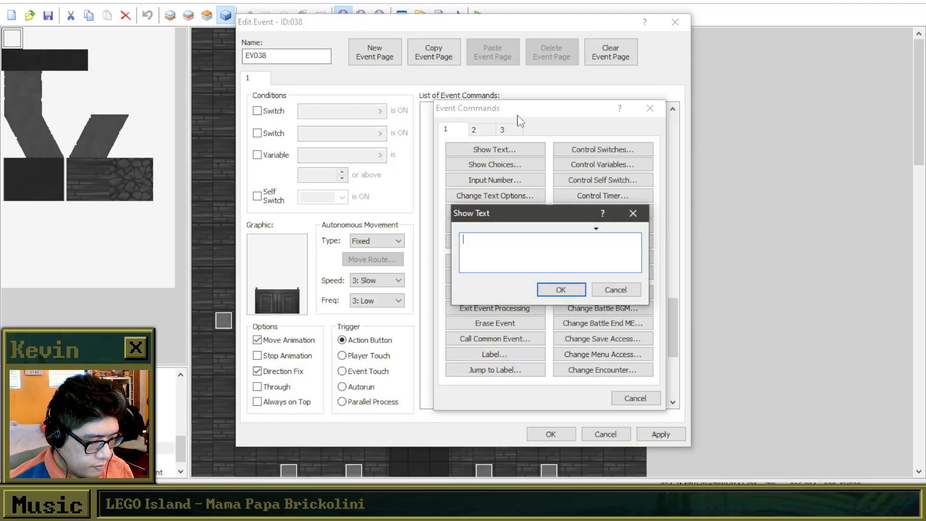
pyautogui.moveTo(555, 218); pyautogui.dragTo(606, 222)
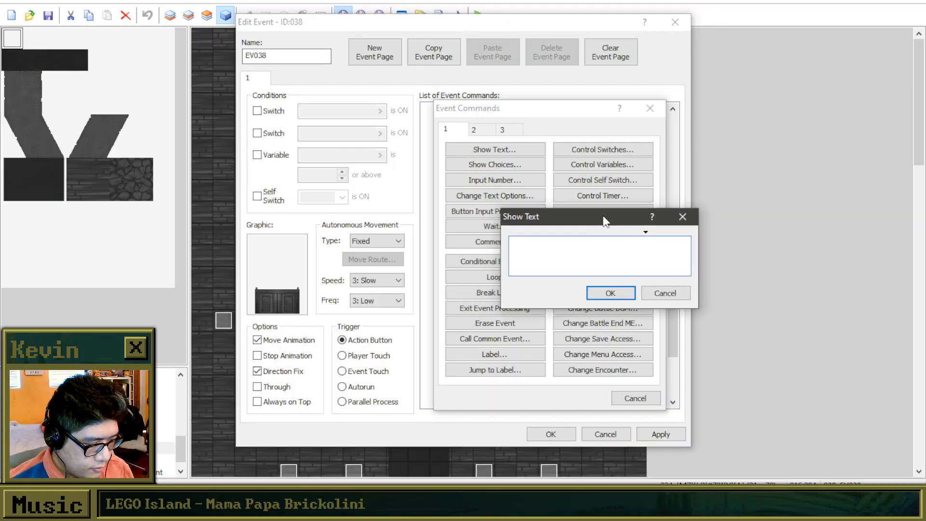
pyautogui.click(680, 216)
pyautogui.moveTo(484, 108); pyautogui.dragTo(754, 114)
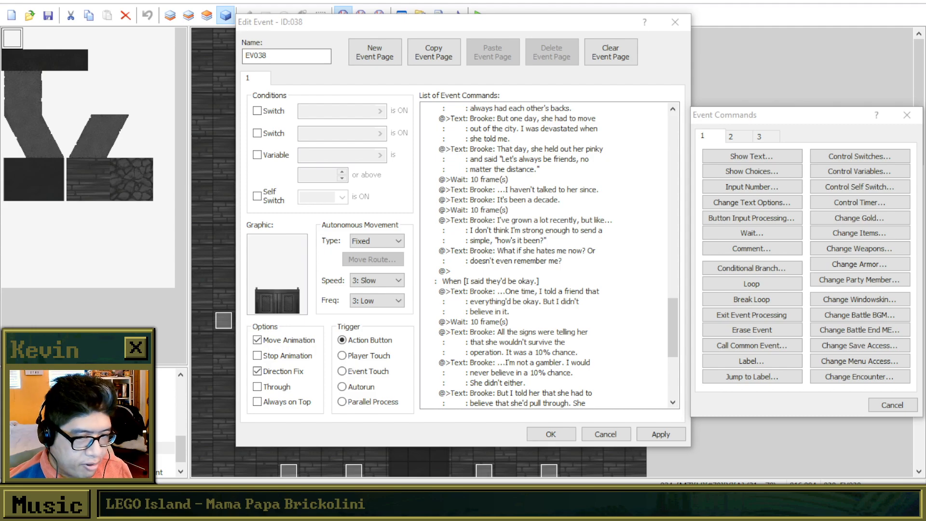
pyautogui.click(773, 118)
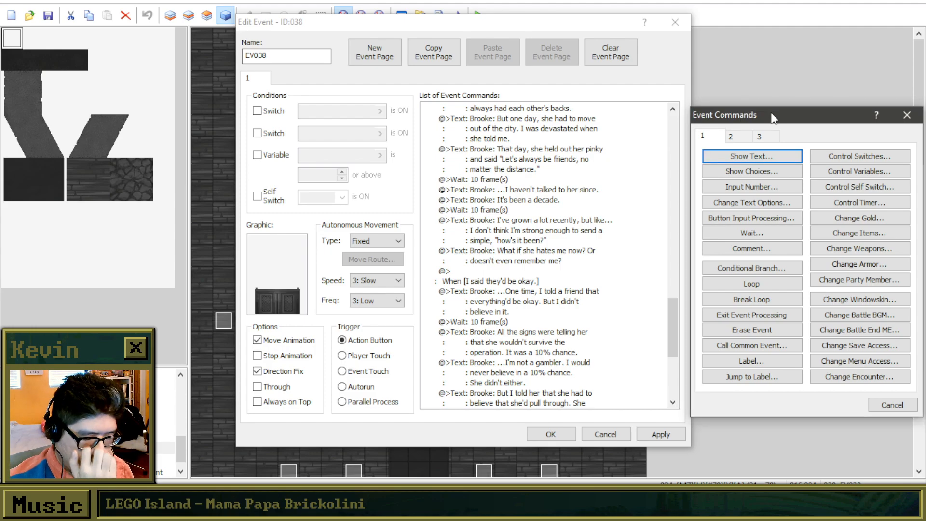
pyautogui.moveTo(773, 118); pyautogui.dragTo(724, 100)
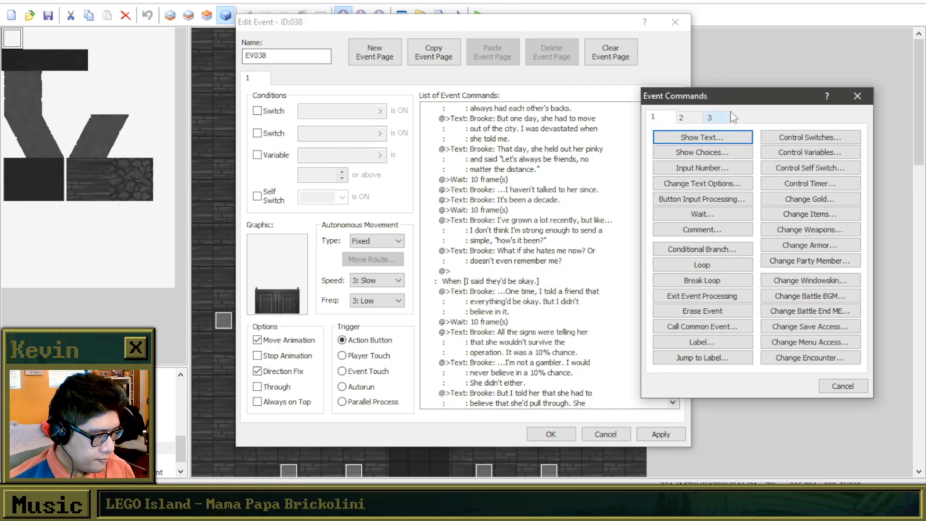
pyautogui.click(719, 138)
pyautogui.moveTo(726, 205); pyautogui.dragTo(740, 196)
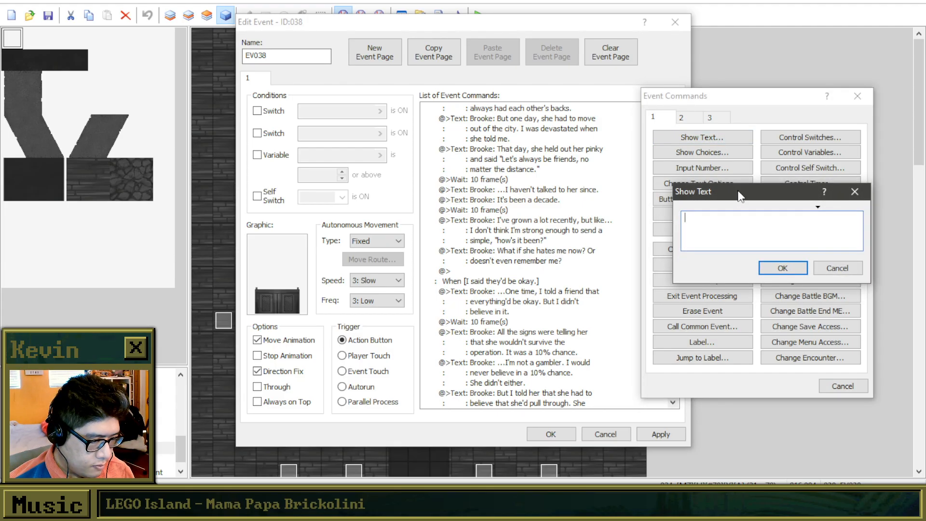
pyautogui.write('Brooke')
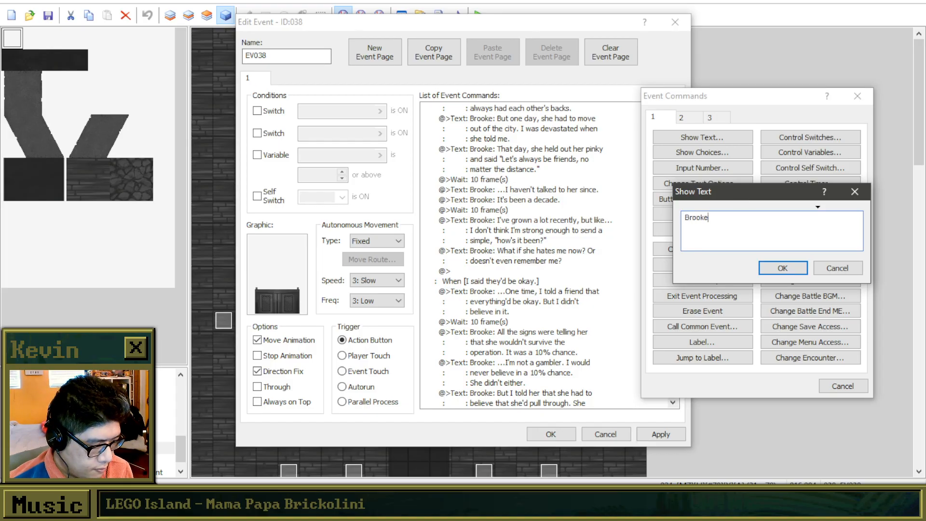
pyautogui.write(': I just d')
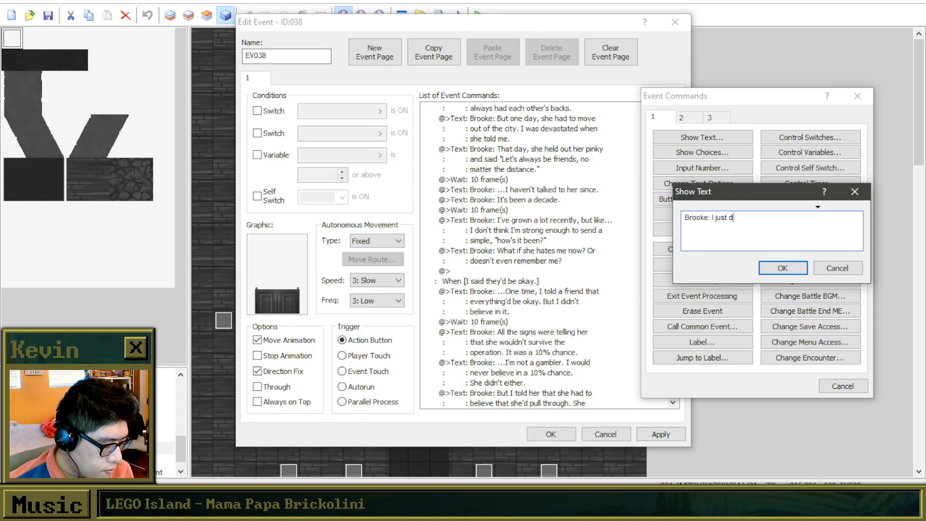
pyautogui.write("on't know, fathe")
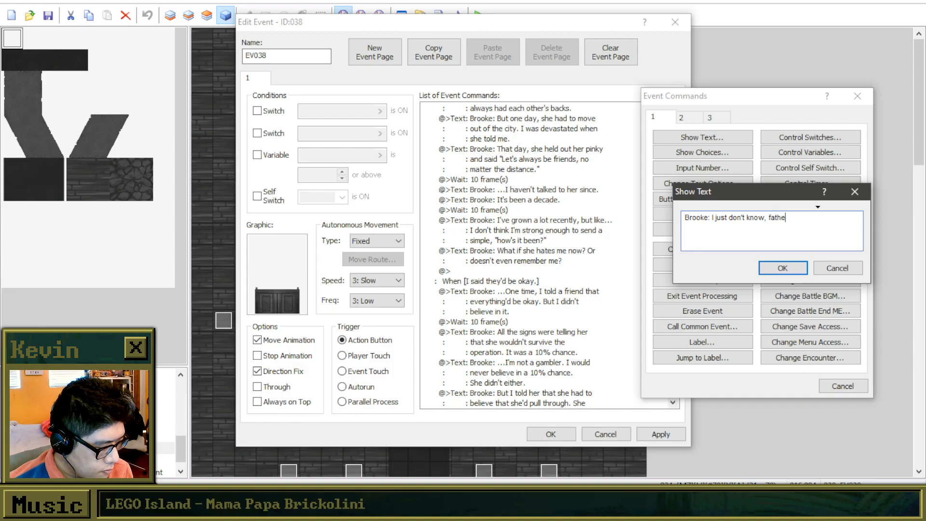
pyautogui.press('BackSpace')
pyautogui.press('BackSpace')
pyautogui.write('Father.')
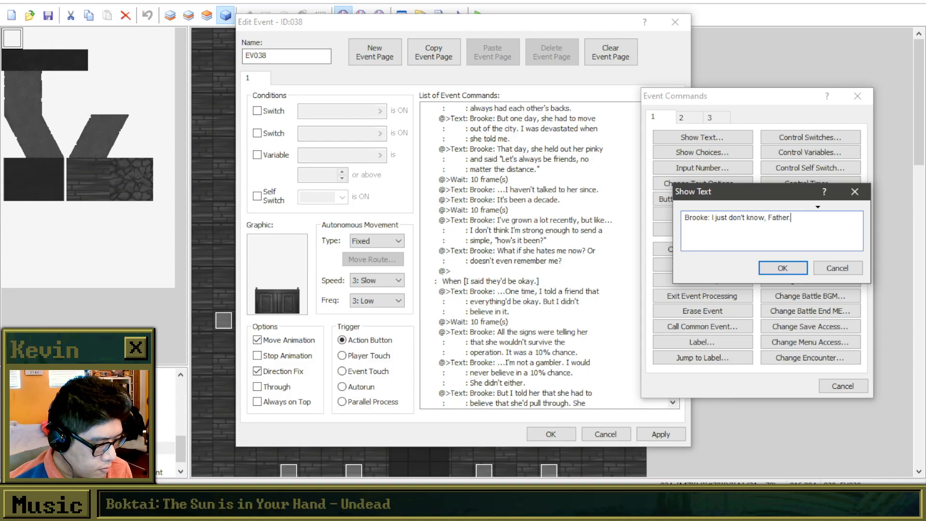
pyautogui.click(778, 270)
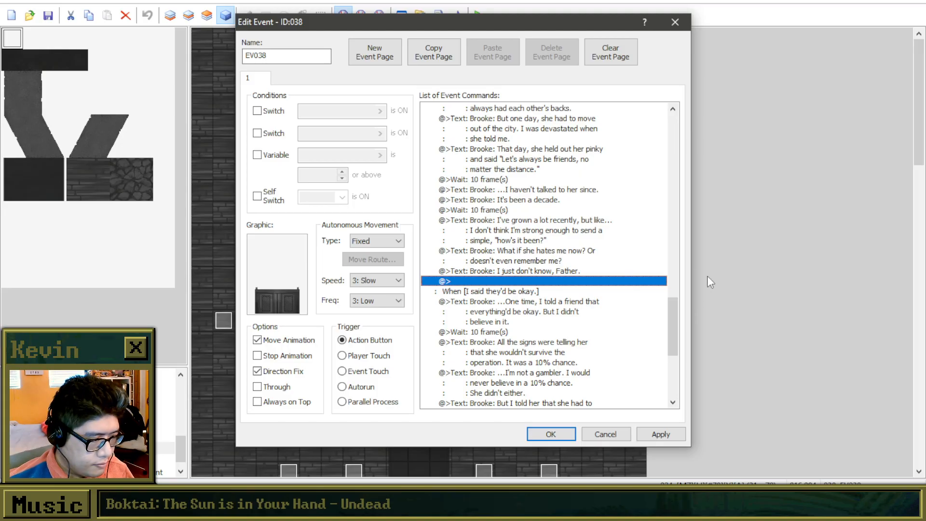
# Review the dialogue of the "That everything's fine." and "I made a promise." branches and how each one ends.
pyautogui.click(563, 271)
pyautogui.click(558, 282)
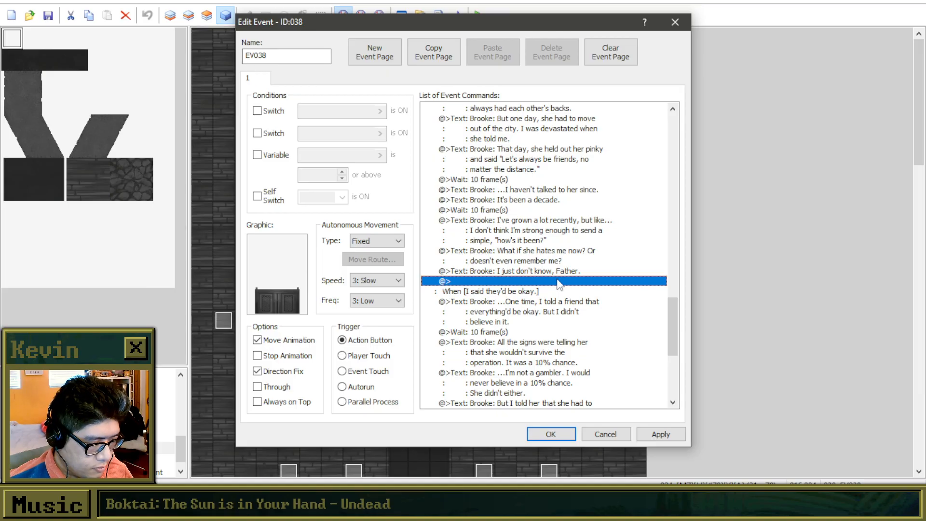
pyautogui.scroll(-3, 558, 285)
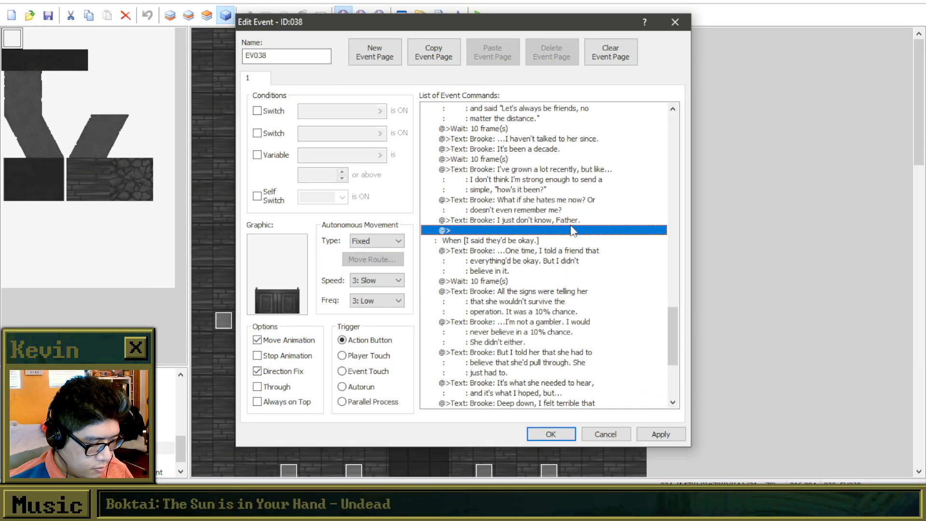
pyautogui.scroll(10, 569, 231)
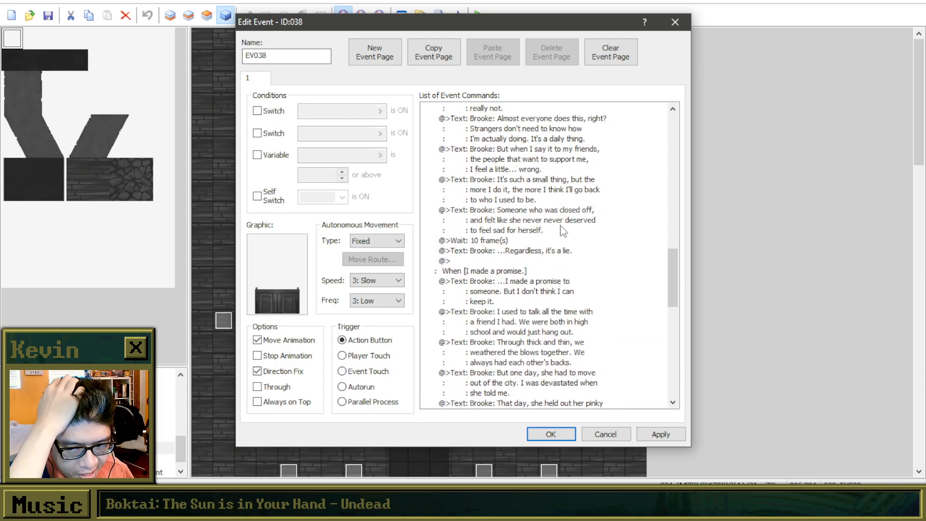
pyautogui.scroll(2, 564, 231)
pyautogui.scroll(-2, 565, 236)
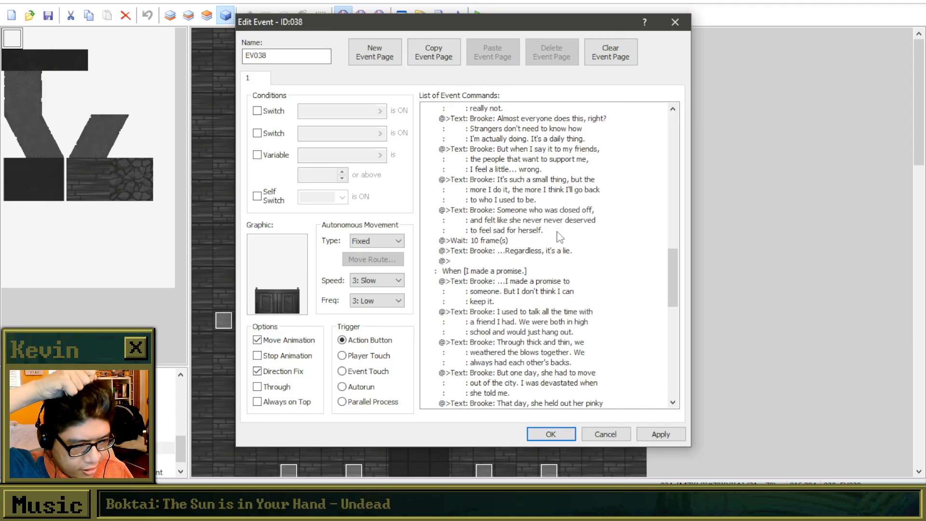
pyautogui.scroll(2, 568, 241)
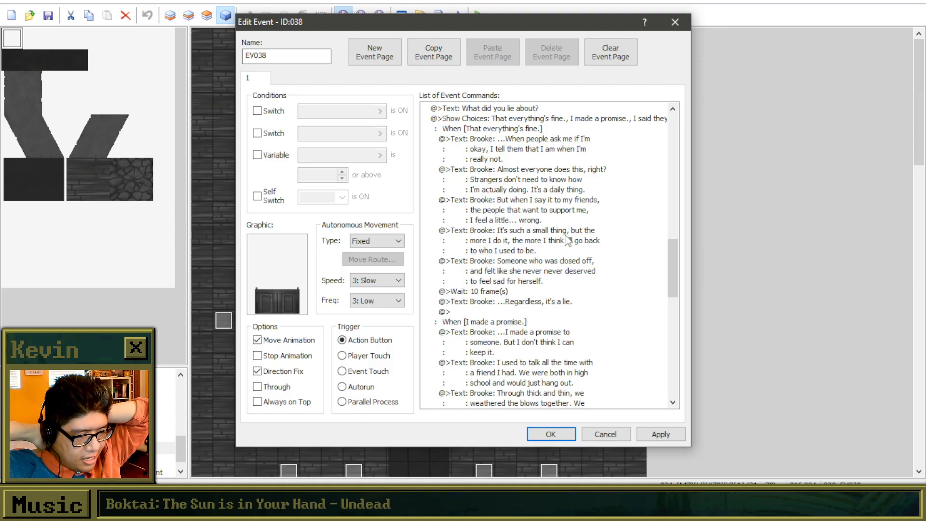
pyautogui.moveTo(675, 251); pyautogui.dragTo(669, 308)
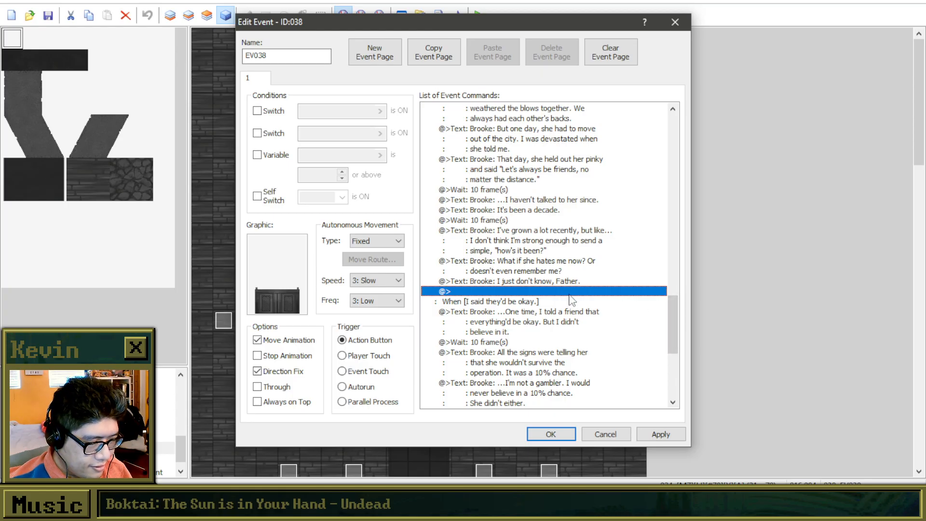
pyautogui.click(574, 264)
pyautogui.click(569, 281)
pyautogui.click(564, 292)
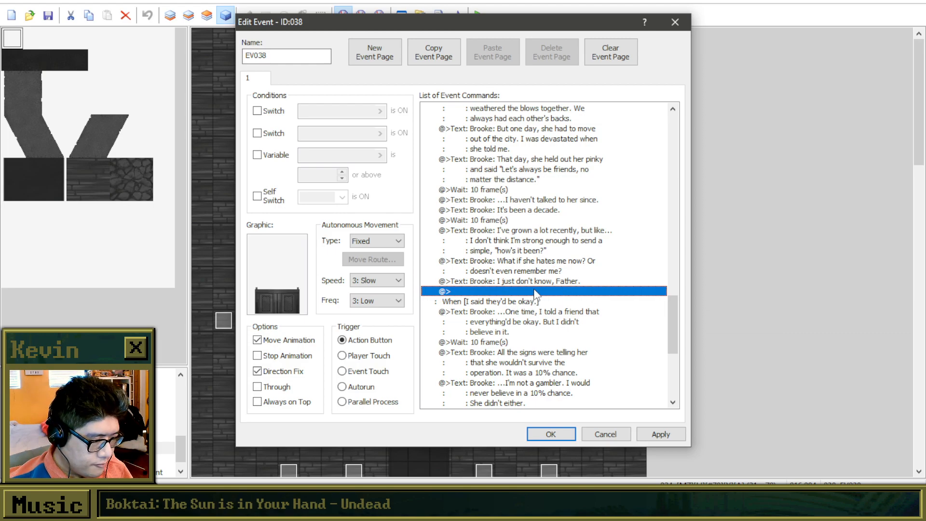
# Copy the "???: Have you lied recently?" text to the end of the "I made a promise." branch.
pyautogui.click(493, 221)
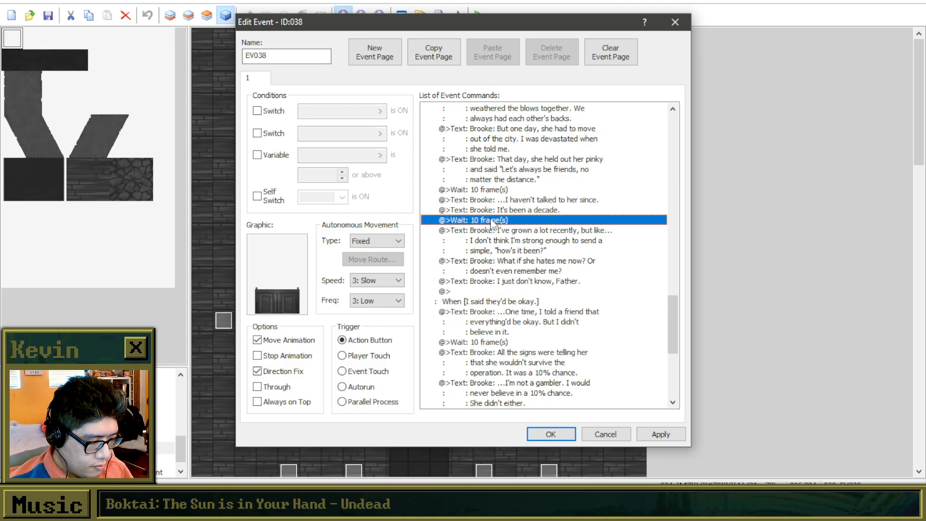
pyautogui.scroll(1, 508, 270)
pyautogui.scroll(3, 508, 272)
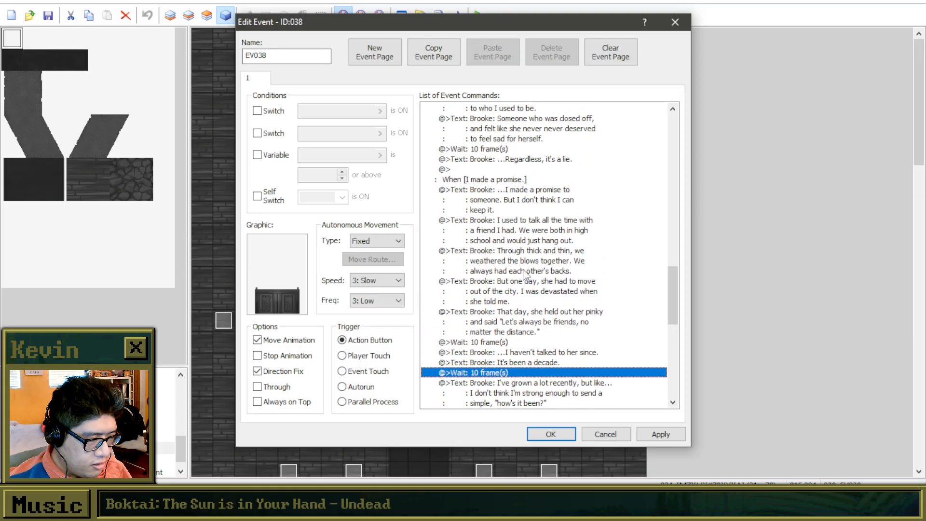
pyautogui.scroll(-8, 526, 273)
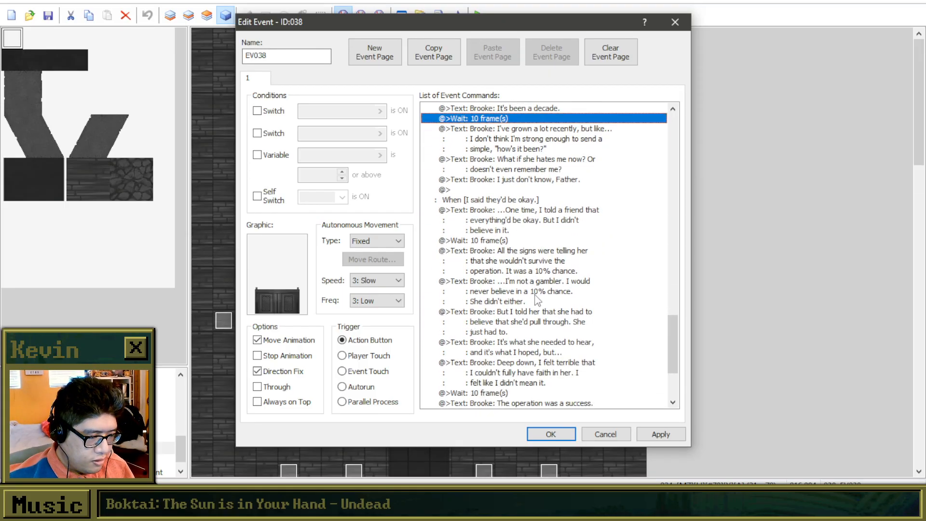
pyautogui.scroll(-2, 534, 293)
pyautogui.scroll(12, 603, 232)
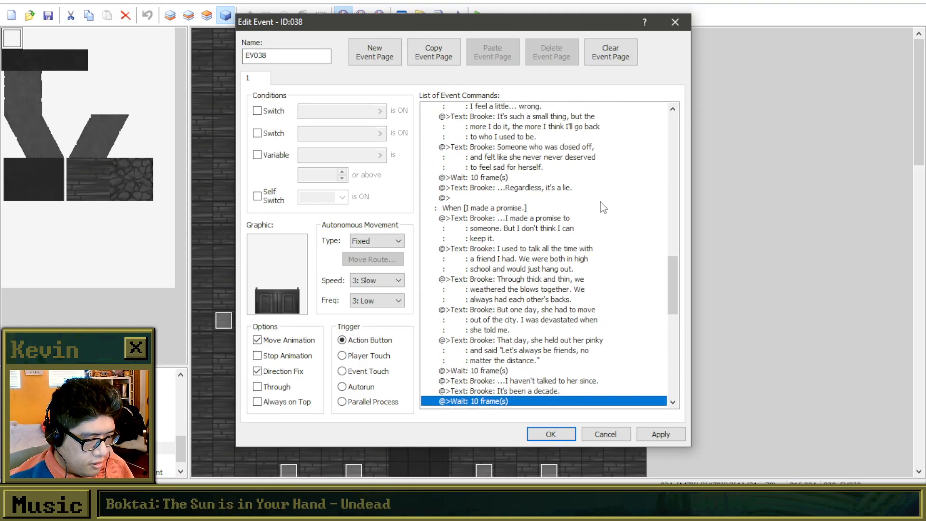
pyautogui.scroll(5, 603, 208)
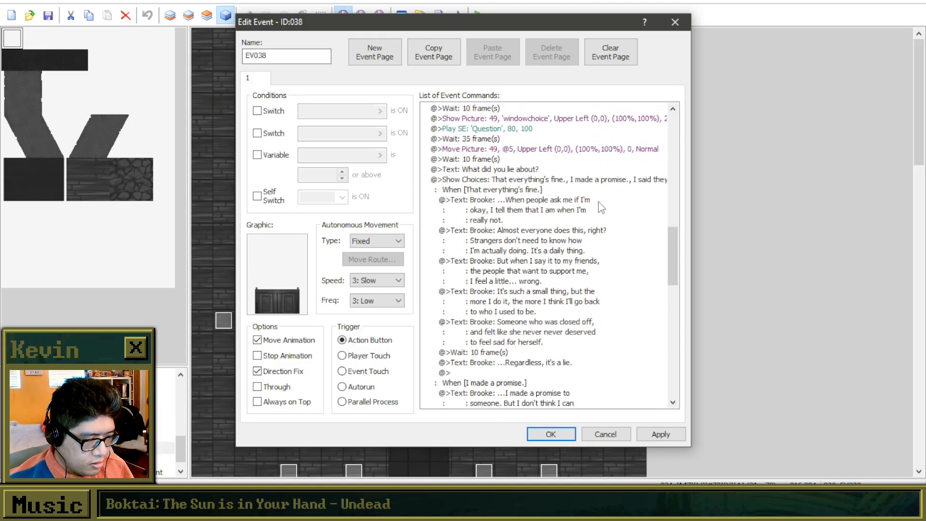
pyautogui.scroll(3, 545, 297)
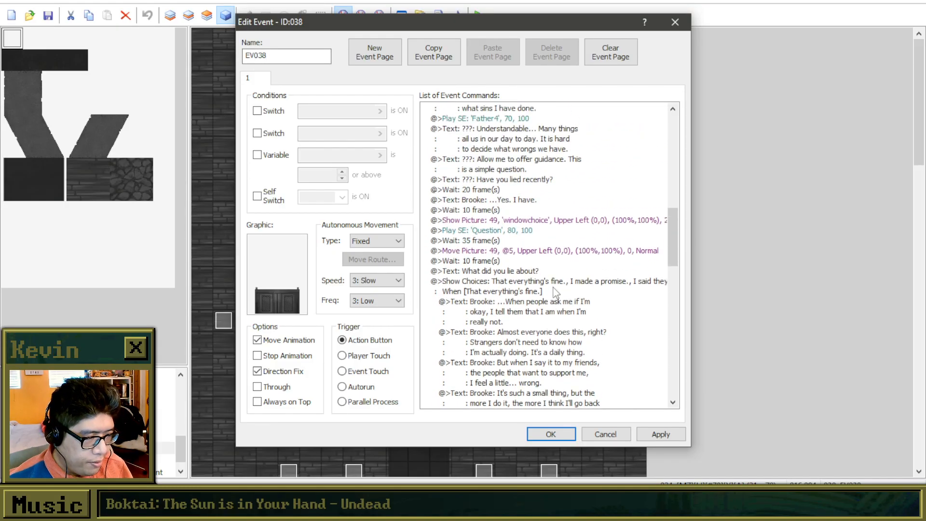
pyautogui.click(517, 181)
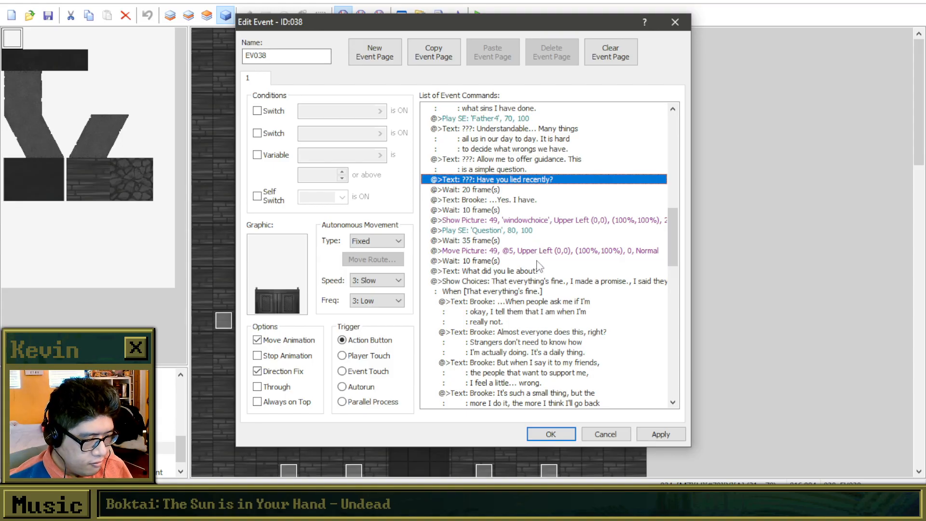
pyautogui.scroll(-10, 608, 318)
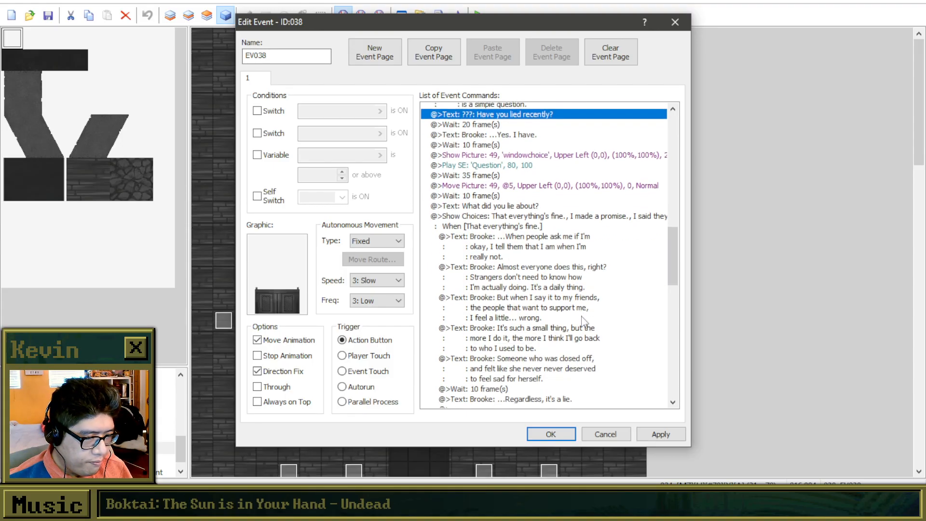
pyautogui.scroll(-3, 551, 349)
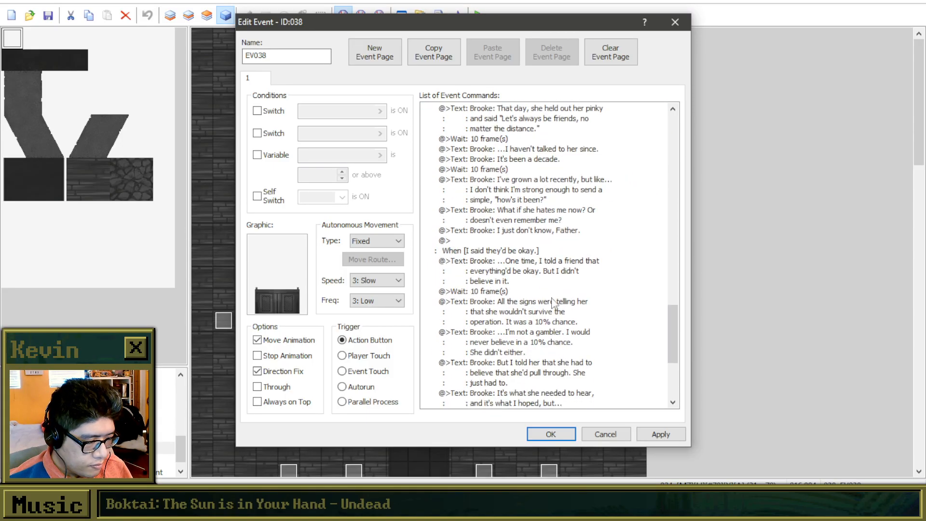
pyautogui.click(533, 242)
pyautogui.hotkey('ctrl', 'v')
# Copy a 10-frame wait to just before the pasted "???" text in the "I made a promise." branch.
pyautogui.click(504, 170)
pyautogui.hotkey('ctrl', 'c')
pyautogui.click(515, 241)
pyautogui.hotkey('ctrl', 'v')
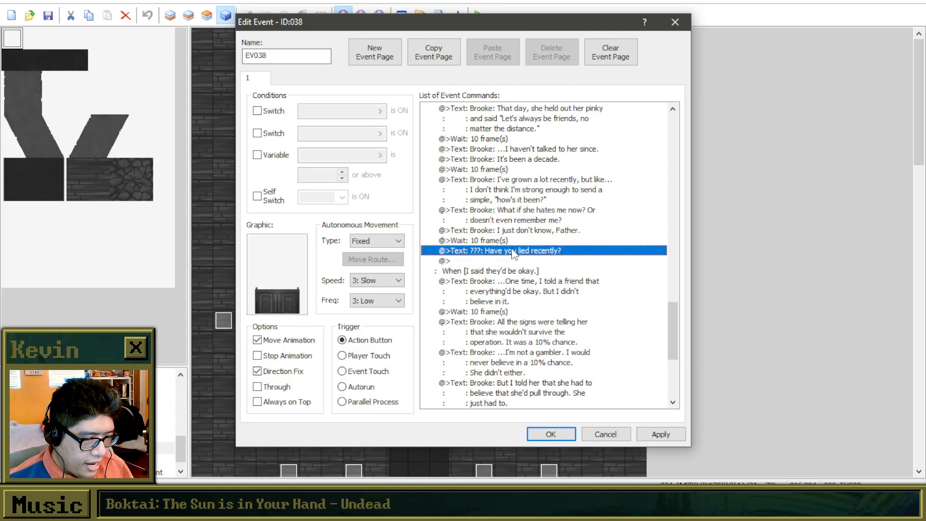
# Audition the Father voice sounds and insert a Play SE command with Father5 before the final "???" text of the "I made a promise." branch.
pyautogui.rightClick(513, 248)
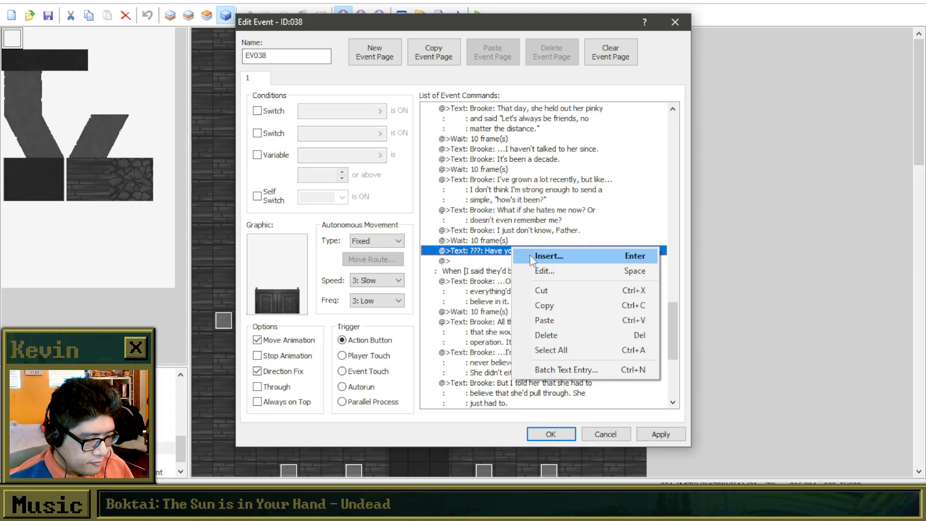
pyautogui.click(530, 255)
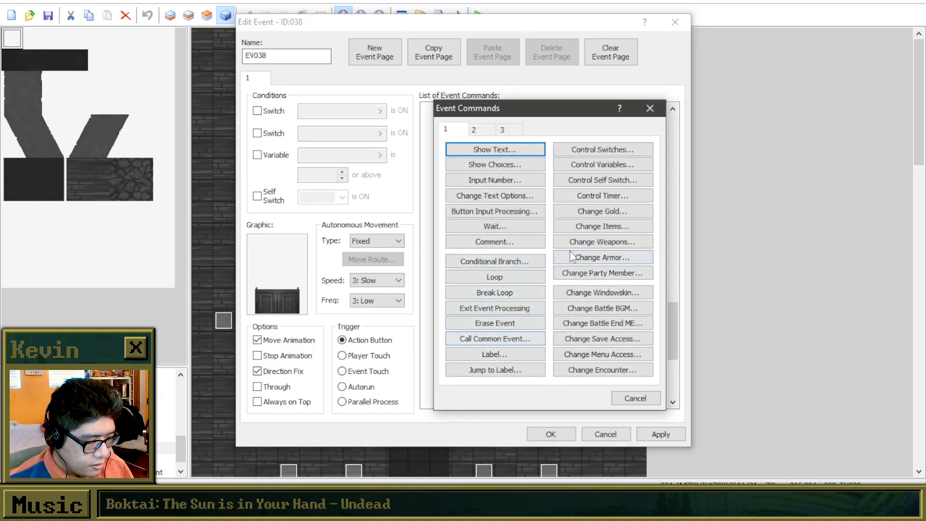
pyautogui.click(474, 130)
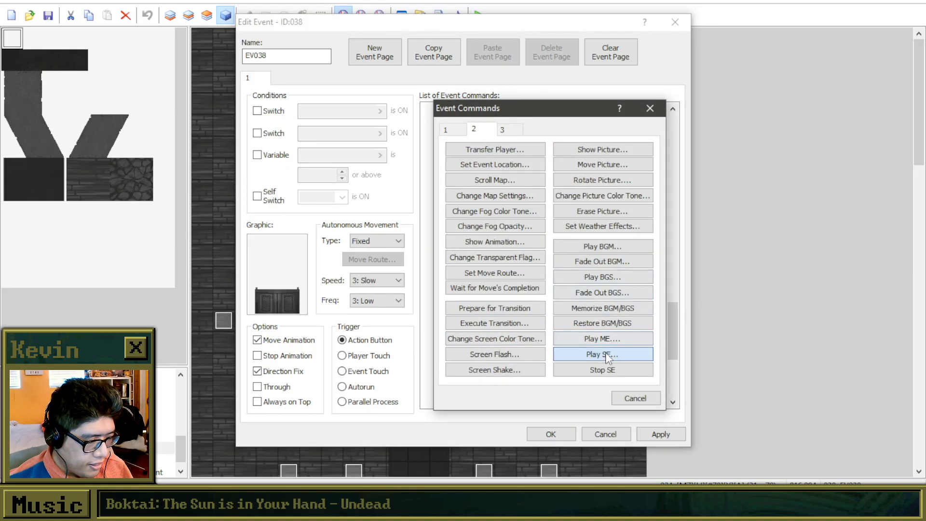
pyautogui.click(620, 354)
pyautogui.click(507, 236)
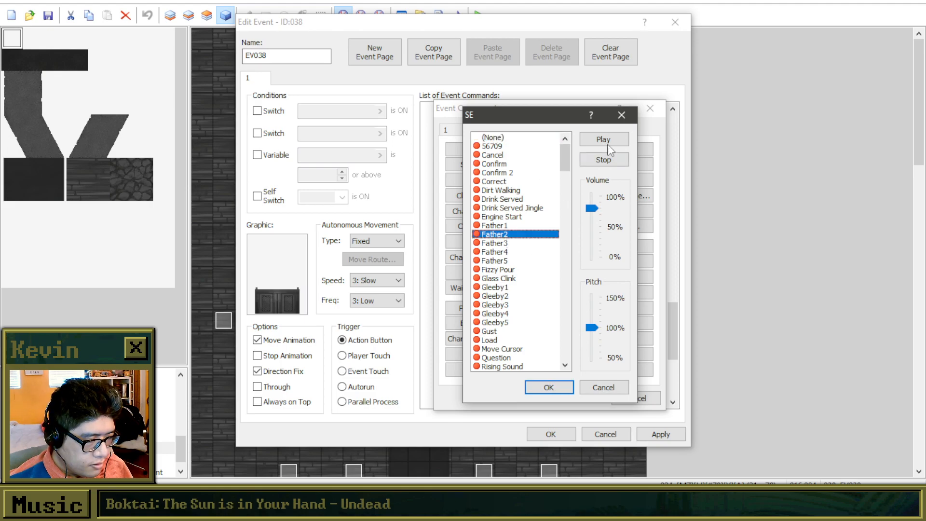
pyautogui.click(605, 141)
pyautogui.click(507, 245)
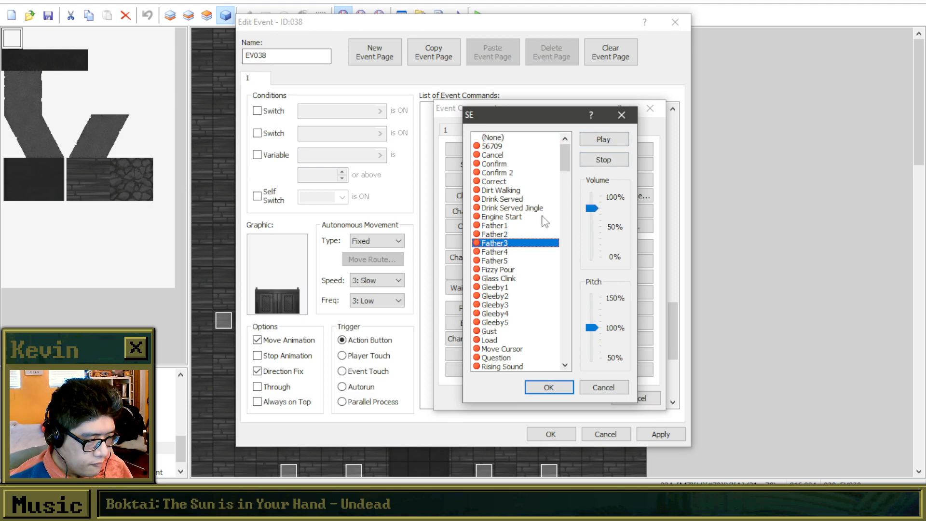
pyautogui.click(522, 252)
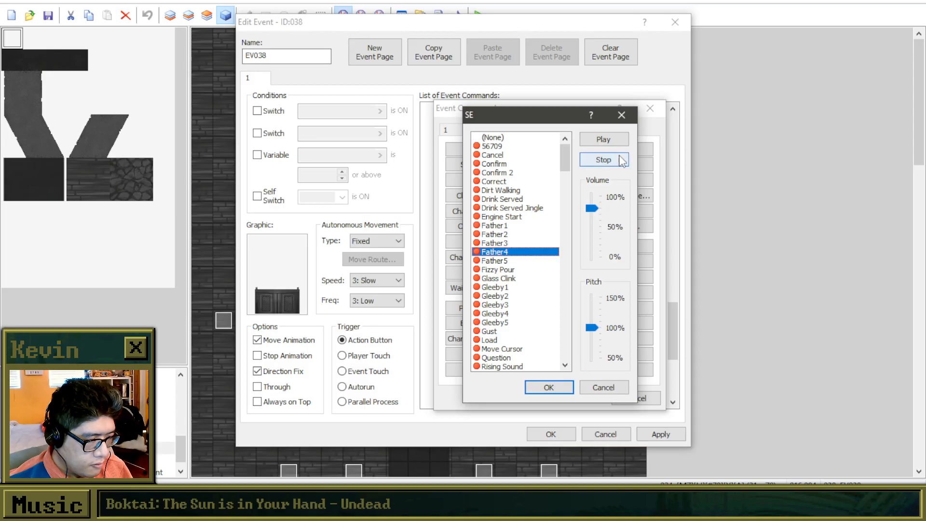
pyautogui.click(603, 139)
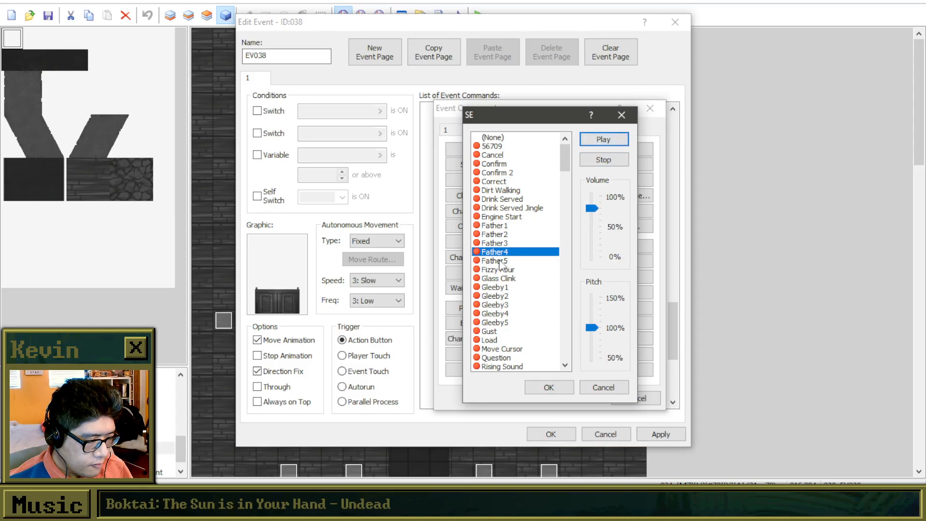
pyautogui.click(502, 262)
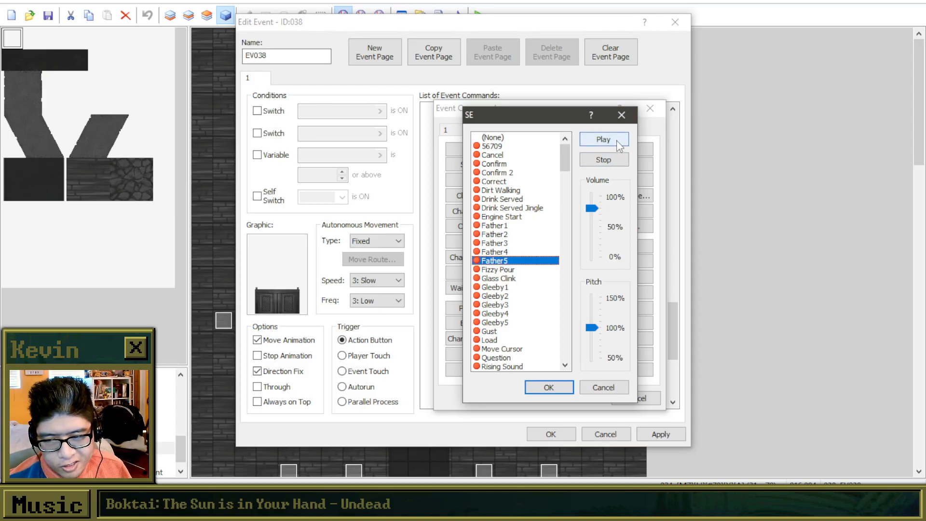
pyautogui.click(619, 143)
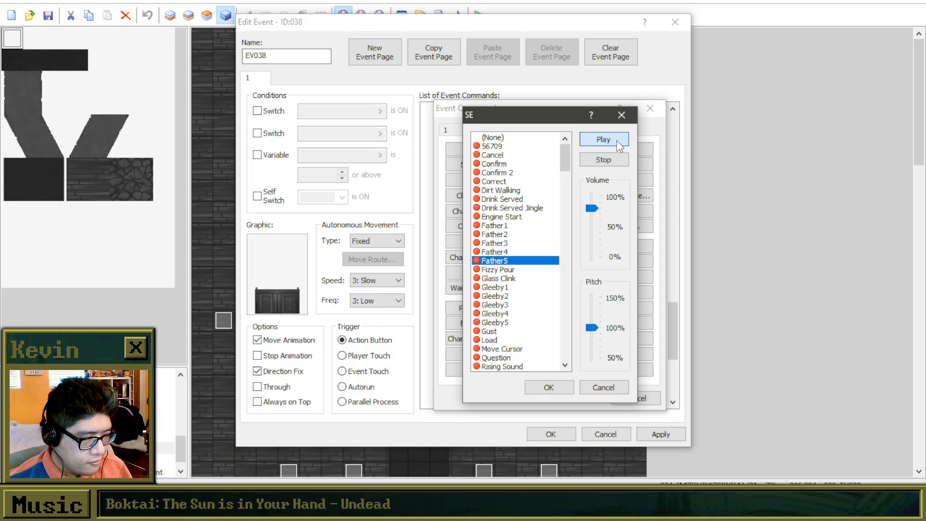
pyautogui.click(519, 253)
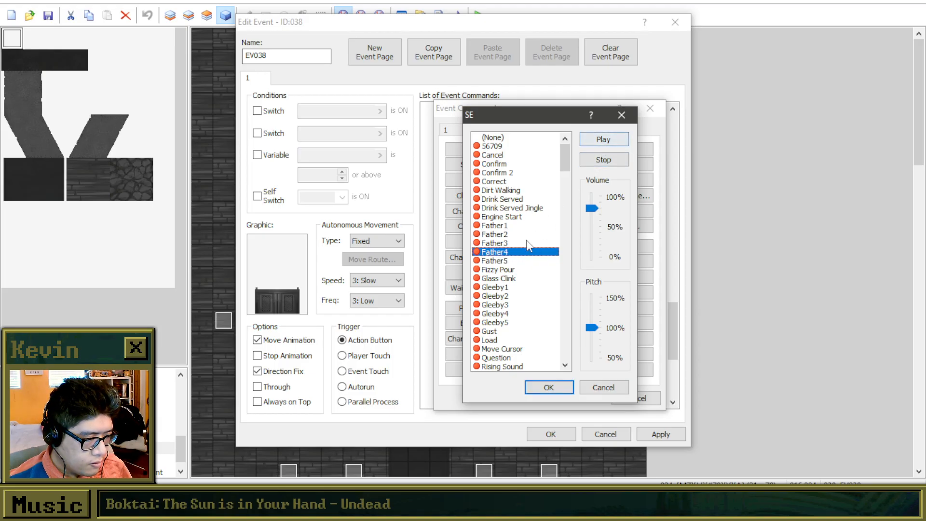
pyautogui.click(520, 263)
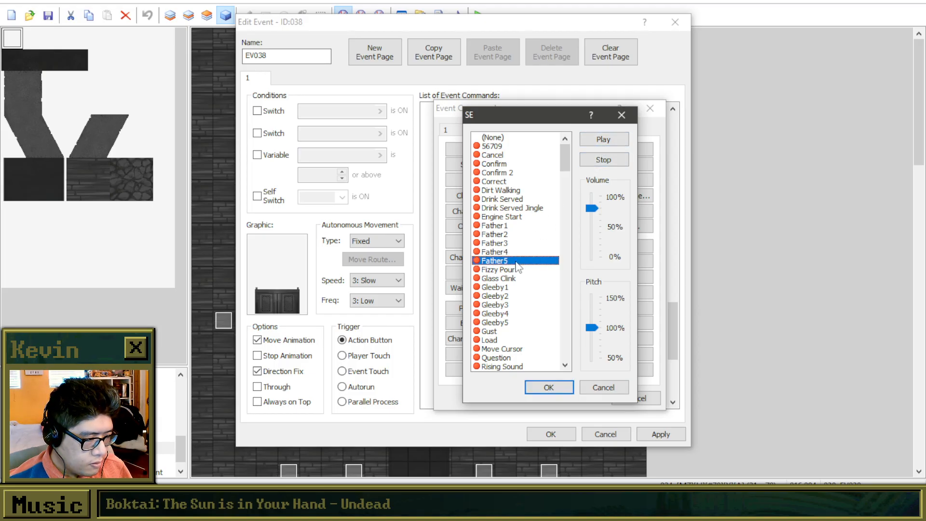
pyautogui.click(611, 143)
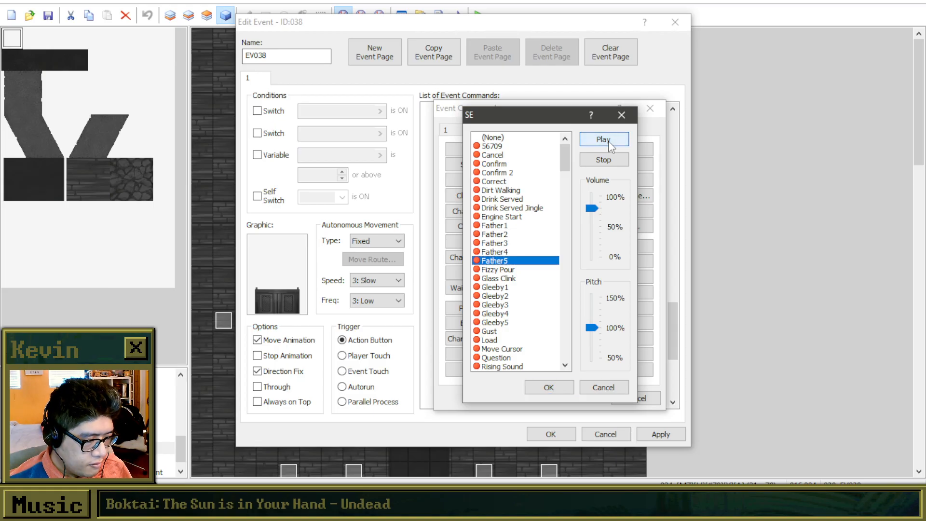
pyautogui.click(554, 388)
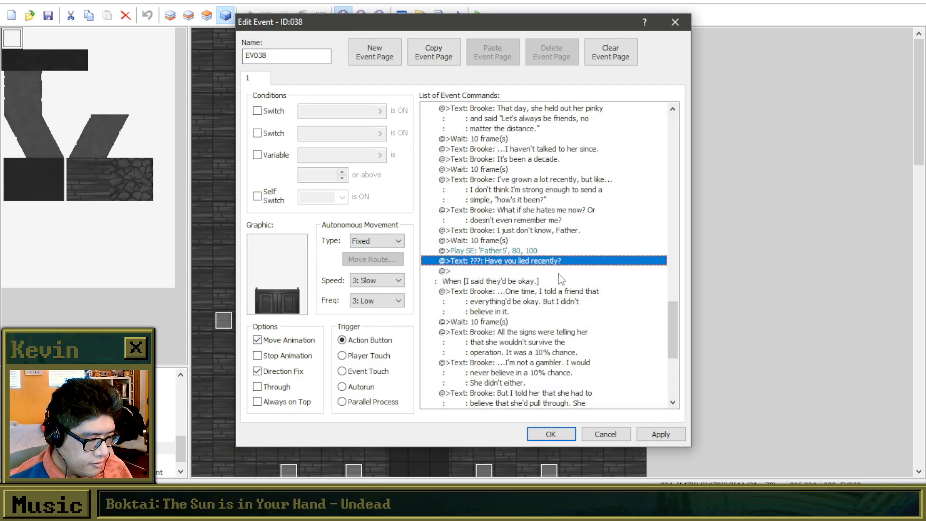
# Change the "???: Have you lied recently?" text after the Father5 sound to "???: ...I see.".
pyautogui.rightClick(550, 262)
pyautogui.click(579, 285)
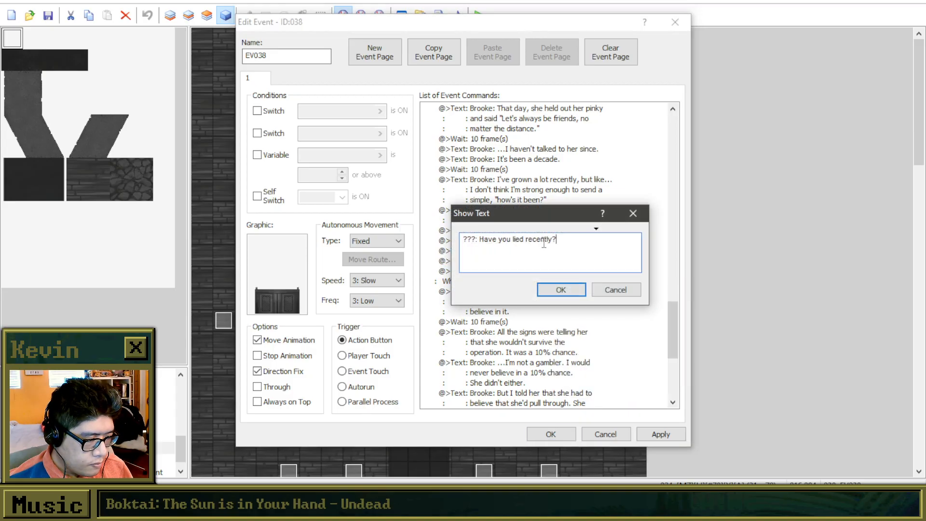
pyautogui.moveTo(555, 216); pyautogui.dragTo(697, 217)
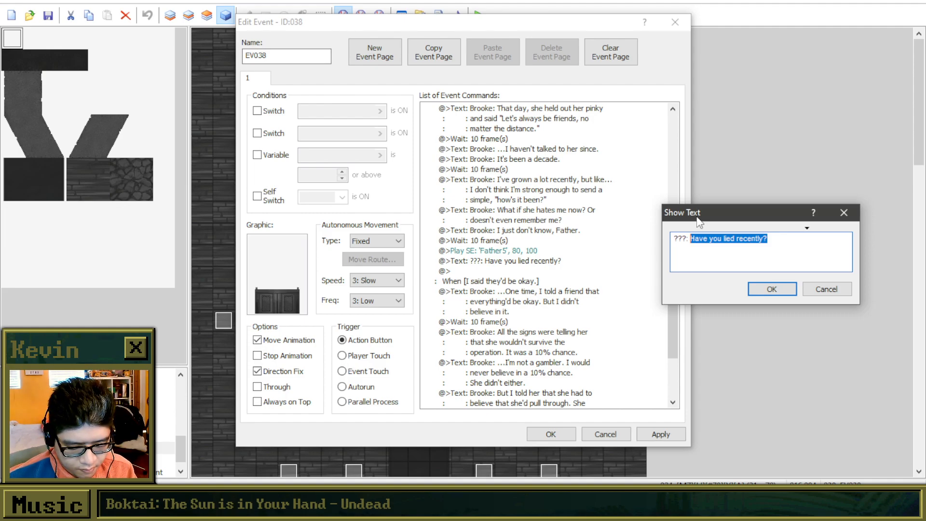
pyautogui.write('I see.')
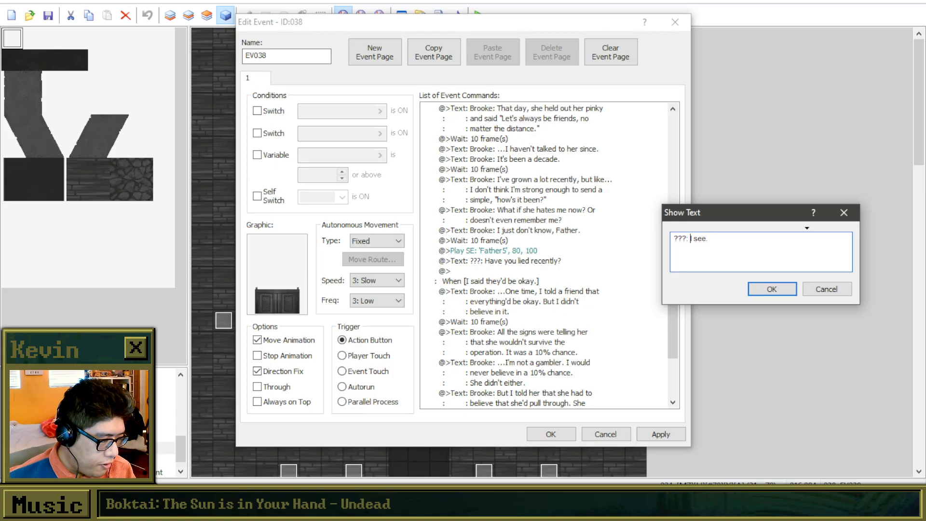
pyautogui.write('...')
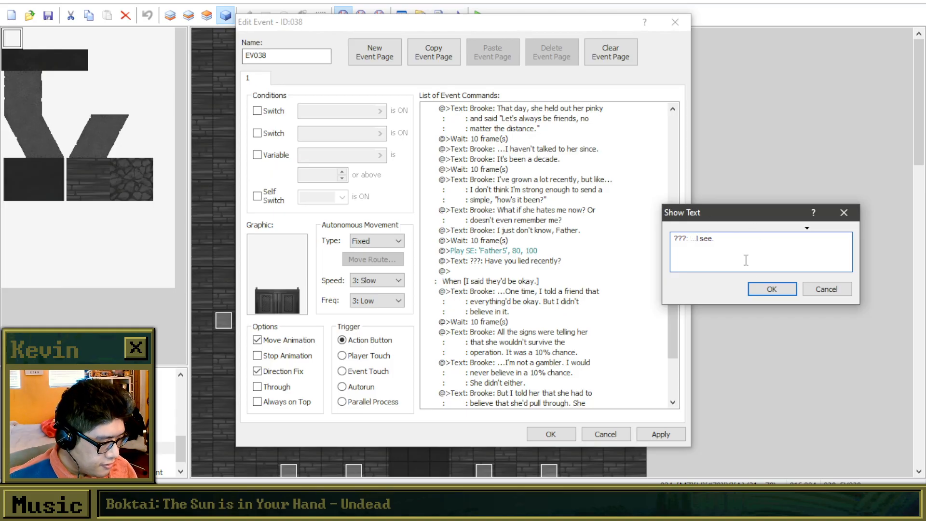
pyautogui.click(765, 295)
# Duplicate the "???: ...I see." text below itself and reword the copy as "???: Has your friend reached out to you?".
pyautogui.hotkey('ctrl', 'c')
pyautogui.click(511, 271)
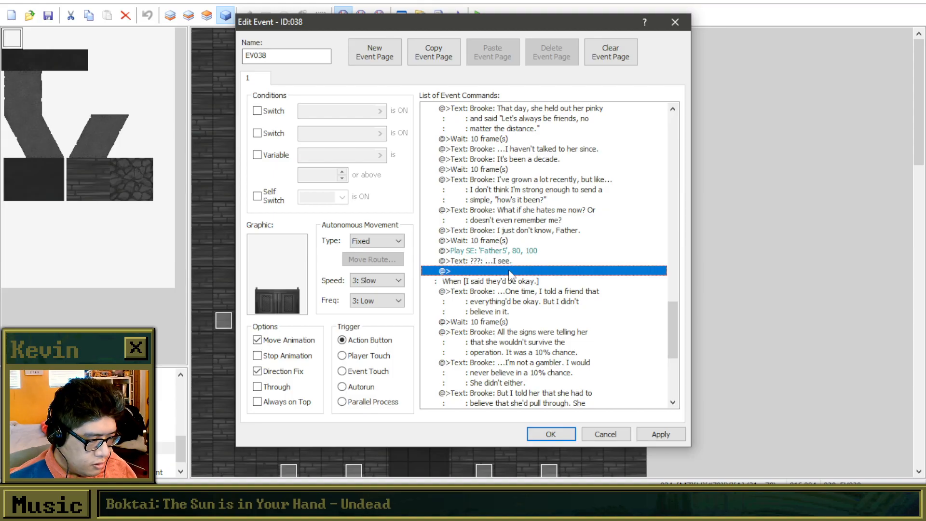
pyautogui.hotkey('ctrl', 'v')
pyautogui.rightClick(511, 271)
pyautogui.click(546, 290)
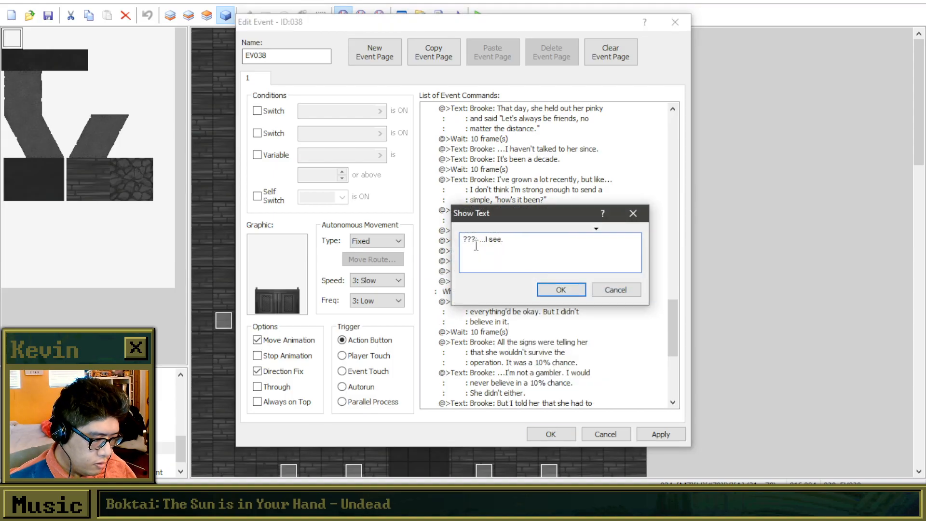
pyautogui.moveTo(481, 239); pyautogui.dragTo(573, 237)
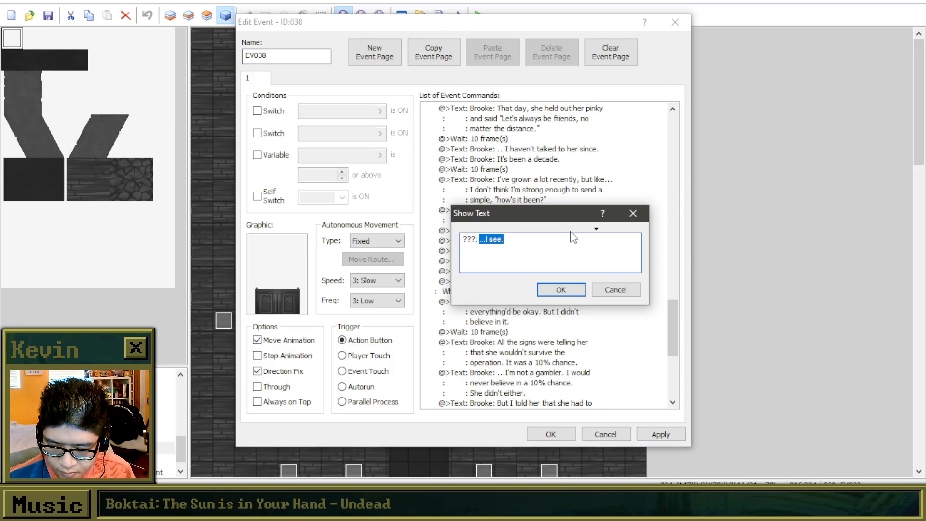
pyautogui.press('BackSpace')
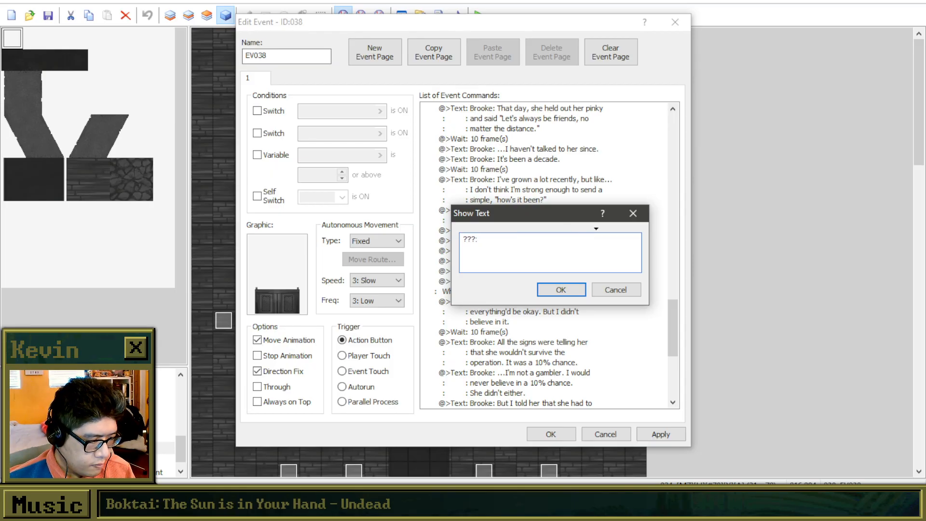
pyautogui.write('Has your ')
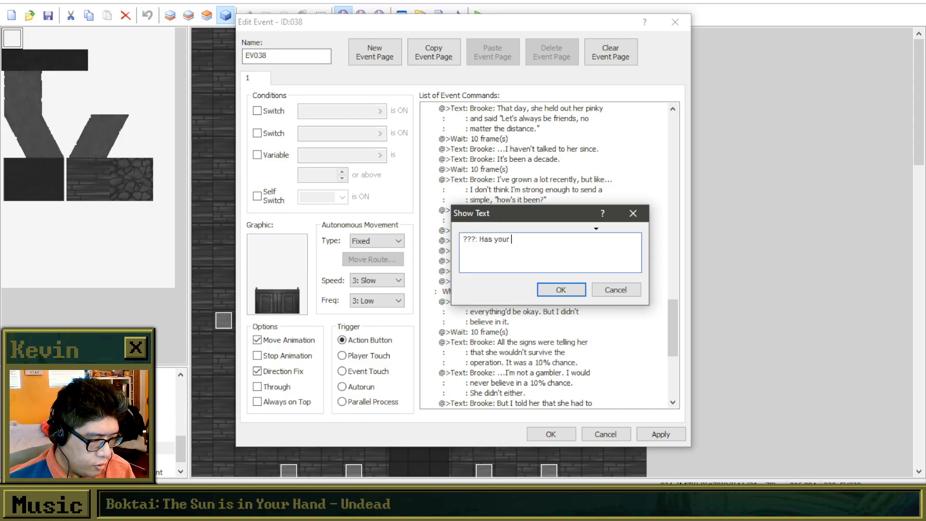
pyautogui.write('friend reached out to you?')
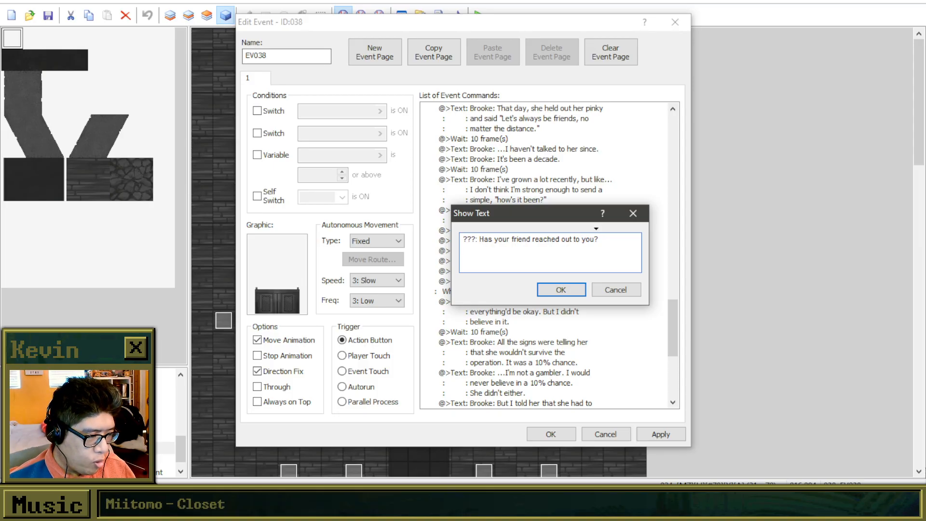
pyautogui.click(568, 290)
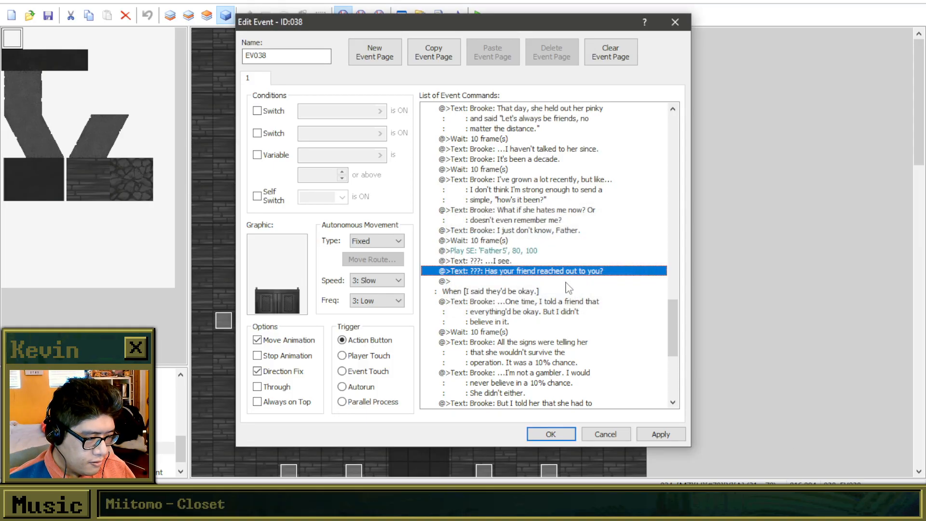
# Copy the "Brooke: I just don't know, Father." text to the end of the "I made a promise." branch.
pyautogui.click(511, 240)
pyautogui.click(512, 230)
pyautogui.hotkey('ctrl', 'c')
pyautogui.click(500, 281)
pyautogui.hotkey('ctrl', 'v')
# Reword the pasted Brooke text as "Brooke: No. She never did.".
pyautogui.rightClick(497, 282)
pyautogui.click(525, 300)
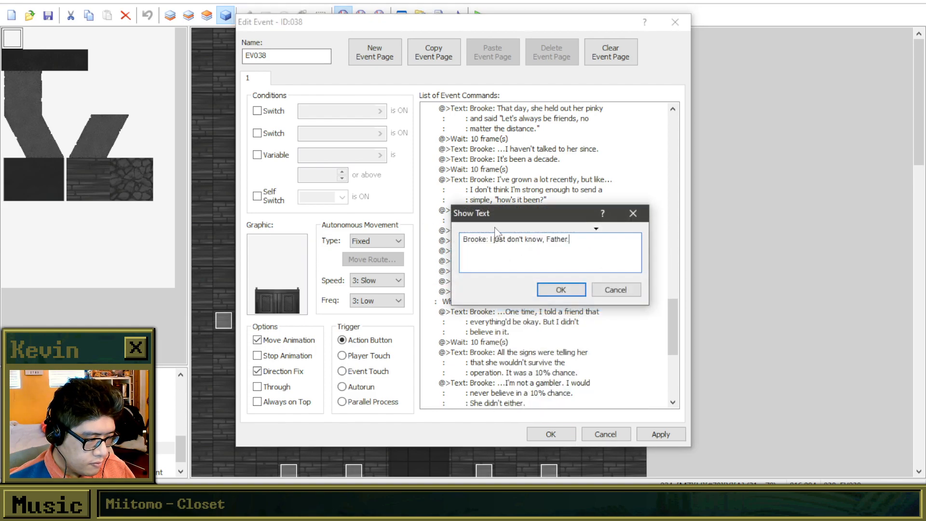
pyautogui.moveTo(491, 239); pyautogui.dragTo(683, 271)
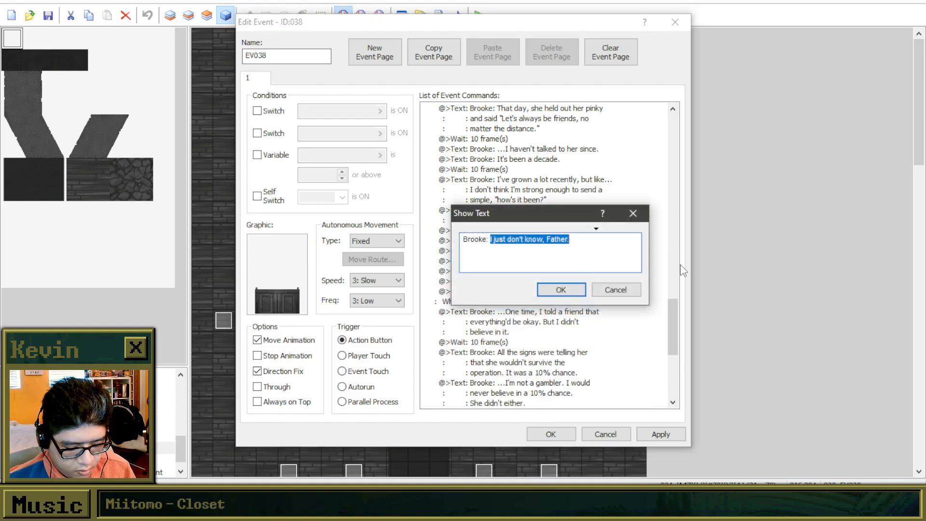
pyautogui.write('No. I')
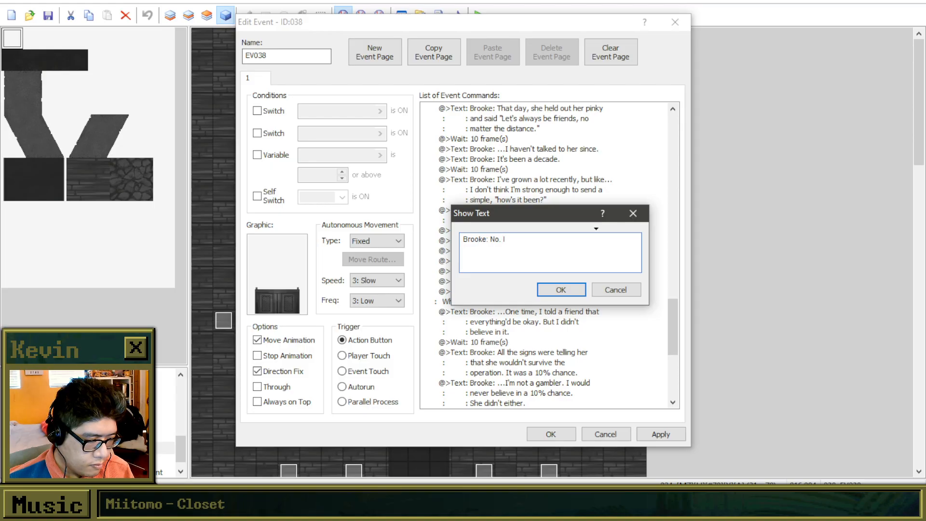
pyautogui.write('thought it was cause')
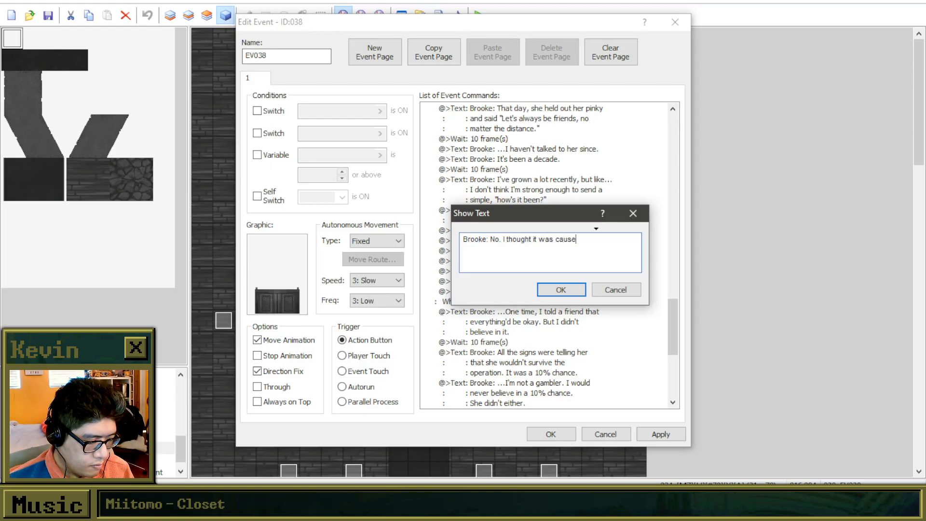
pyautogui.press('BackSpace')
pyautogui.press('BackSpace')
pyautogui.press('BackSpace')
pyautogui.press('BackSpace')
pyautogui.press('BackSpace')
pyautogui.press('BackSpace')
pyautogui.press('BackSpace')
pyautogui.press('BackSpace')
pyautogui.press('BackSpace')
pyautogui.press('BackSpace')
pyautogui.press('BackSpace')
pyautogui.press('BackSpace')
pyautogui.press('BackSpace')
pyautogui.press('BackSpace')
pyautogui.press('BackSpace')
pyautogui.press('BackSpace')
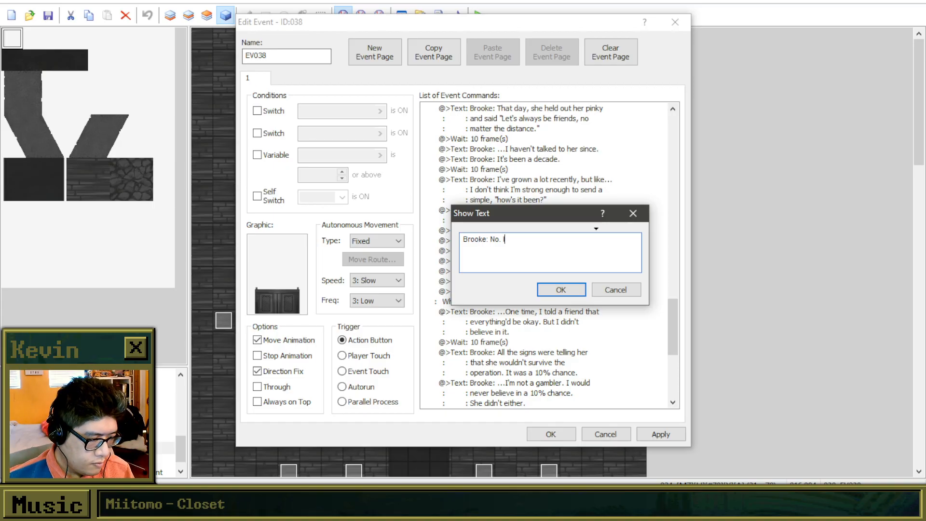
pyautogui.write('She never did.')
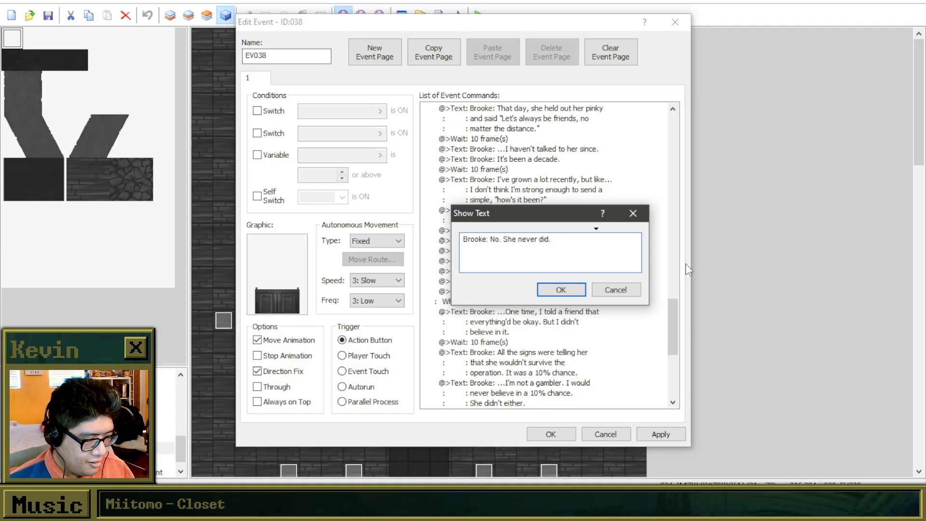
pyautogui.click(555, 289)
# Add another copy of the "???: Has your friend reached out to you?" text after Brooke's "No. She never did." reply.
pyautogui.click(540, 292)
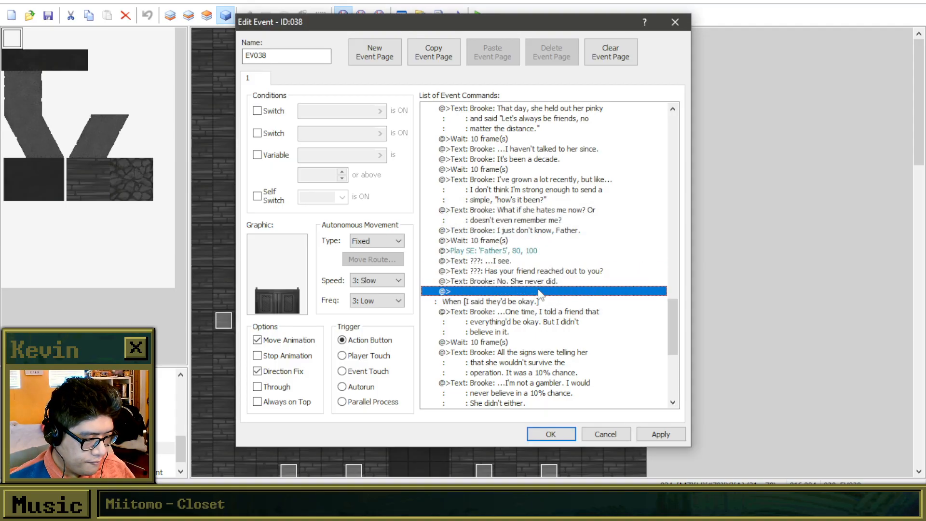
pyautogui.hotkey('ctrl', 'v')
pyautogui.rightClick(541, 292)
pyautogui.click(571, 308)
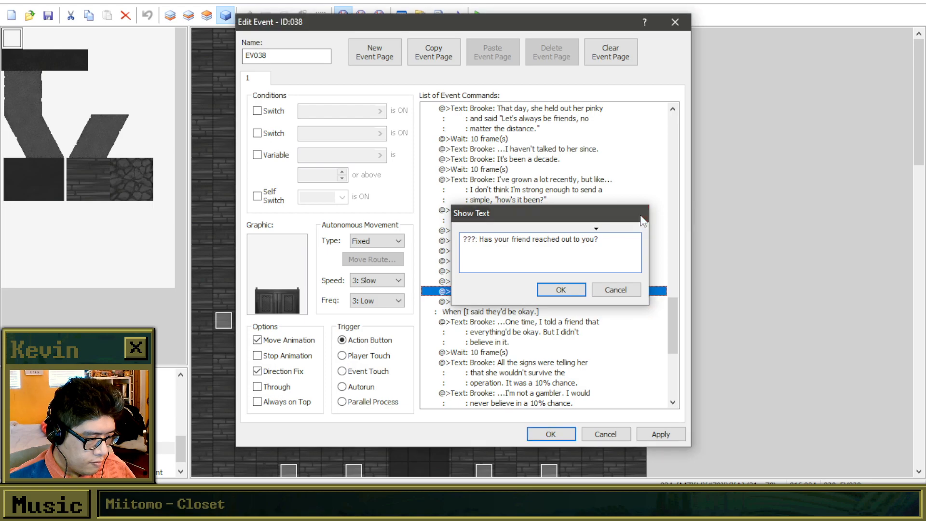
pyautogui.click(543, 289)
# Review the earlier confession dialogue, and insert the narration text "You hear a light guffaw" after Brooke's "No. She never did." reply.
pyautogui.scroll(3, 539, 290)
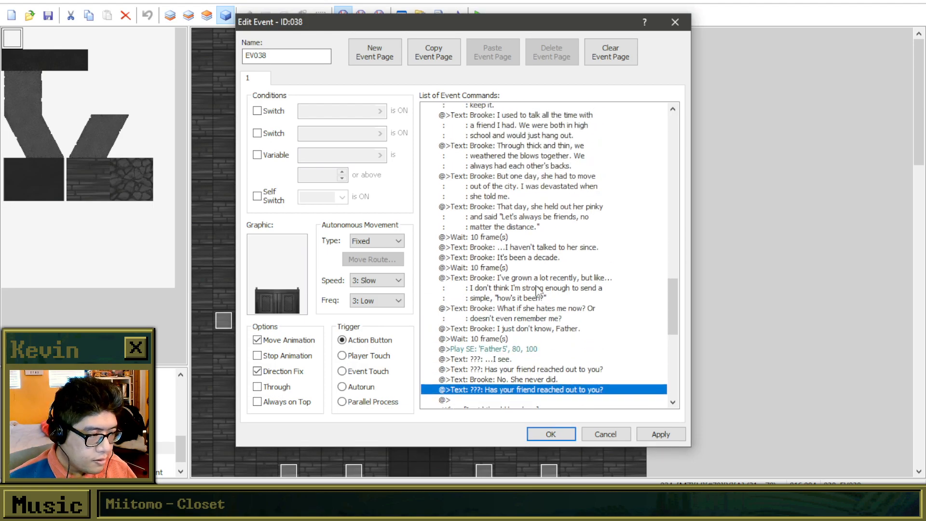
pyautogui.scroll(5, 541, 291)
pyautogui.scroll(5, 545, 293)
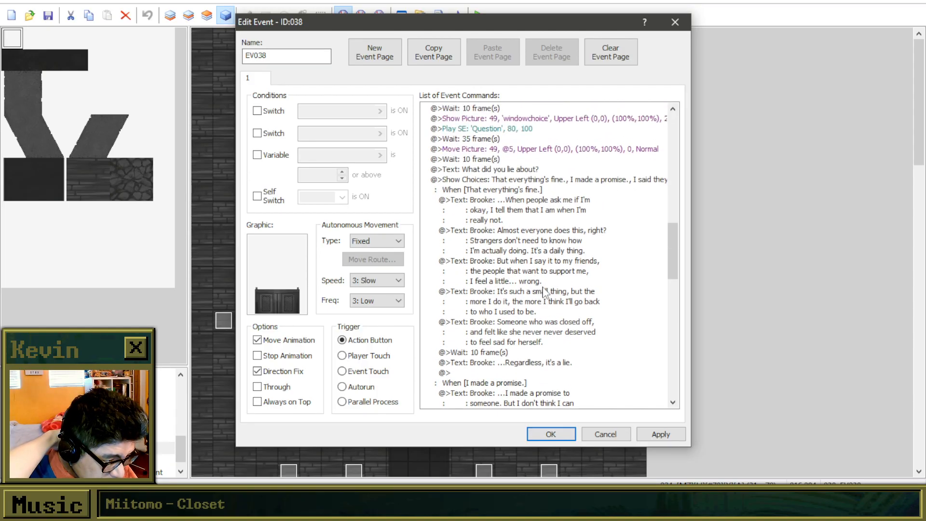
pyautogui.scroll(2, 544, 291)
pyautogui.scroll(3, 546, 284)
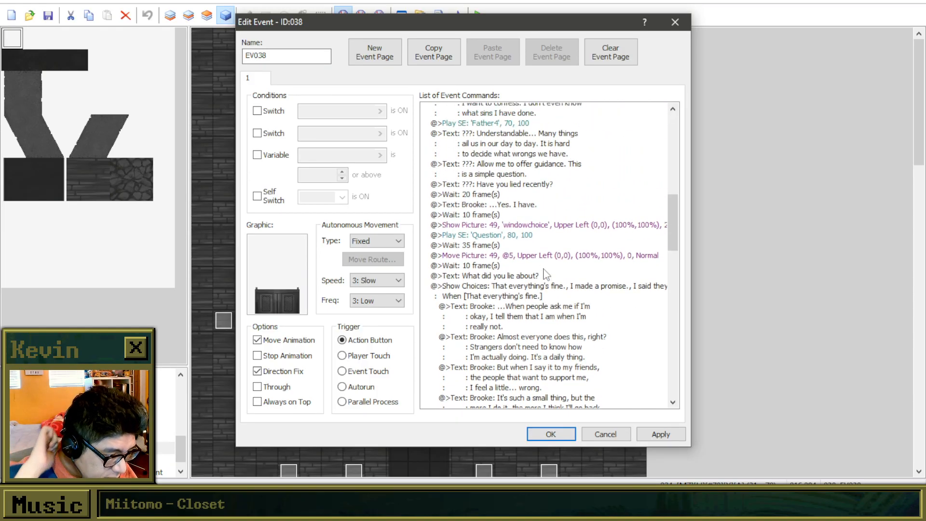
pyautogui.scroll(2, 569, 257)
pyautogui.scroll(-16, 562, 270)
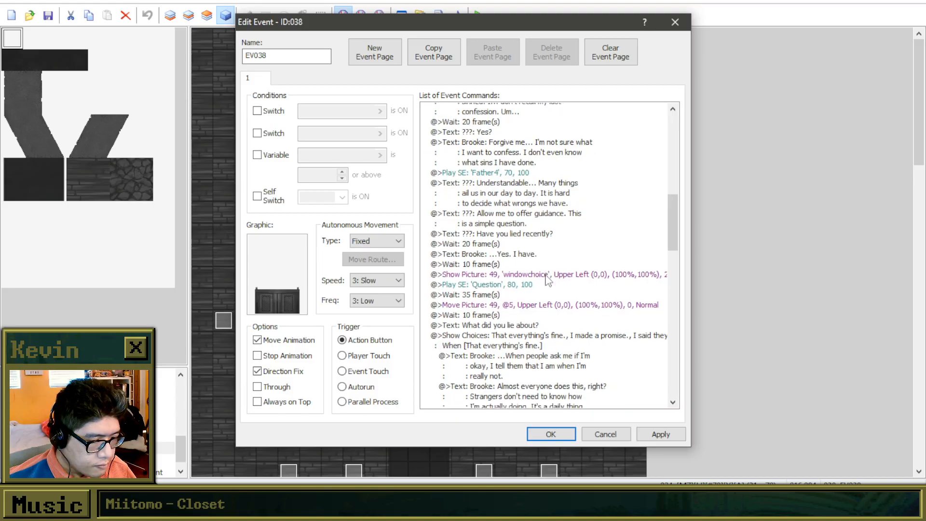
pyautogui.rightClick(566, 353)
pyautogui.click(576, 357)
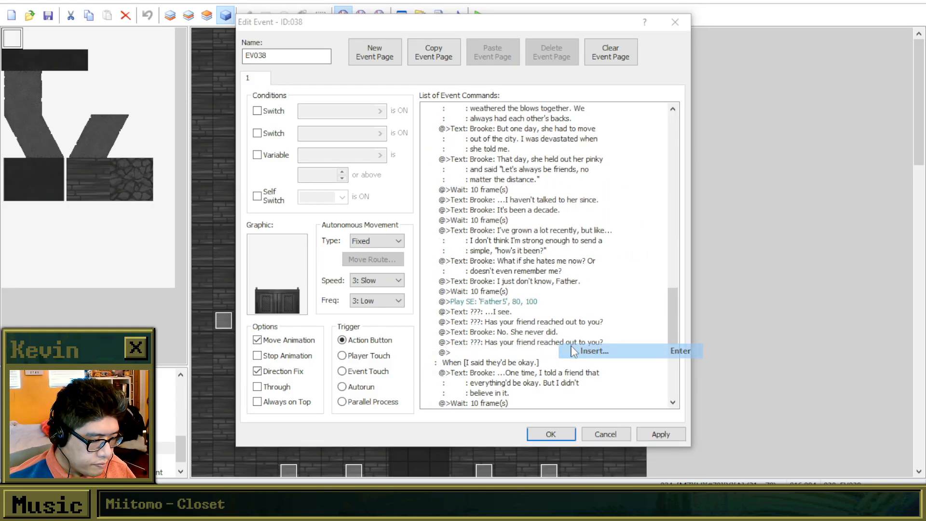
pyautogui.click(446, 130)
pyautogui.click(478, 150)
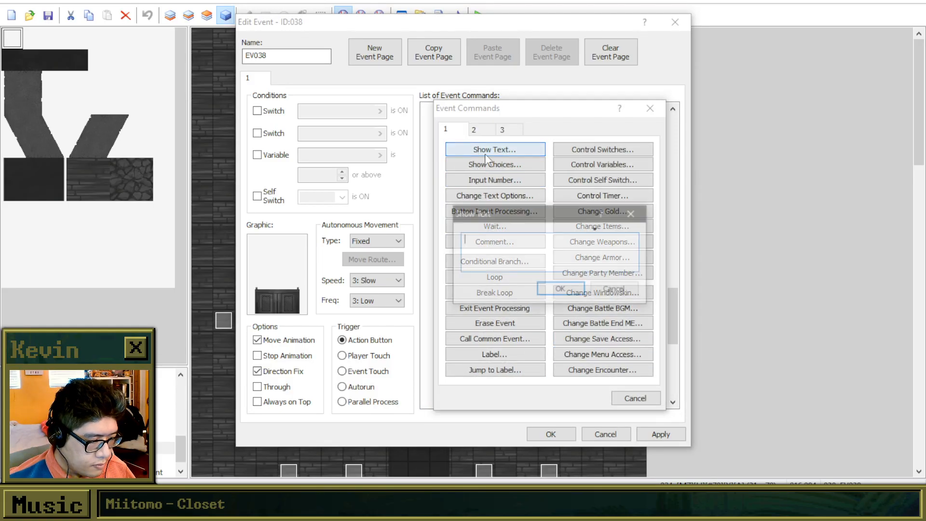
pyautogui.write('You he')
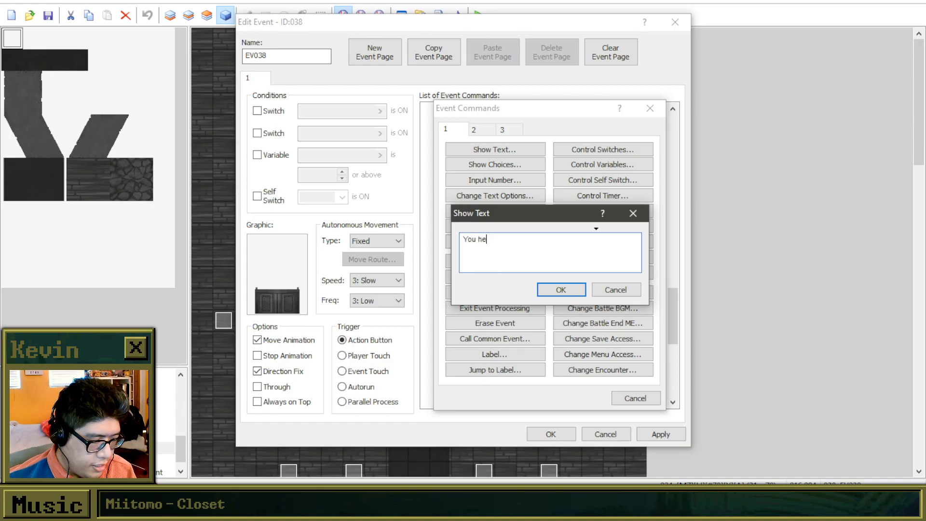
pyautogui.write('ar a light guffaw.')
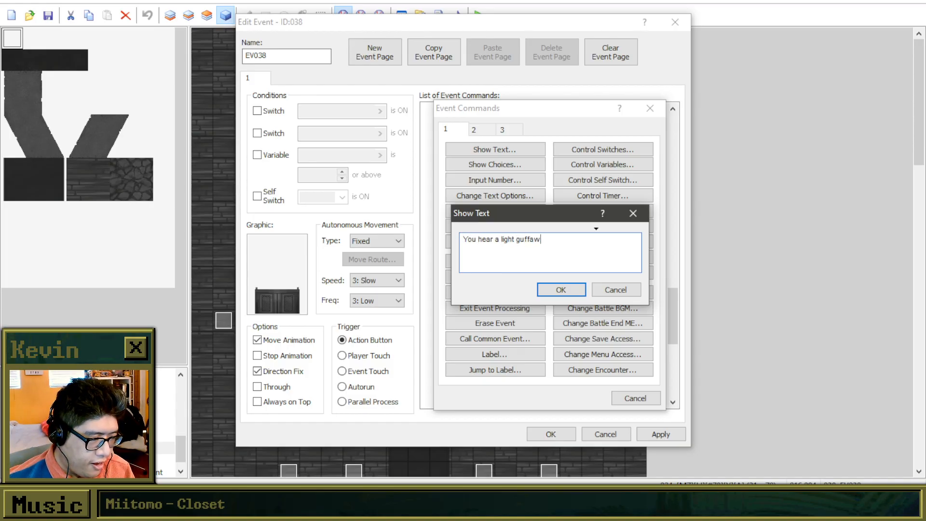
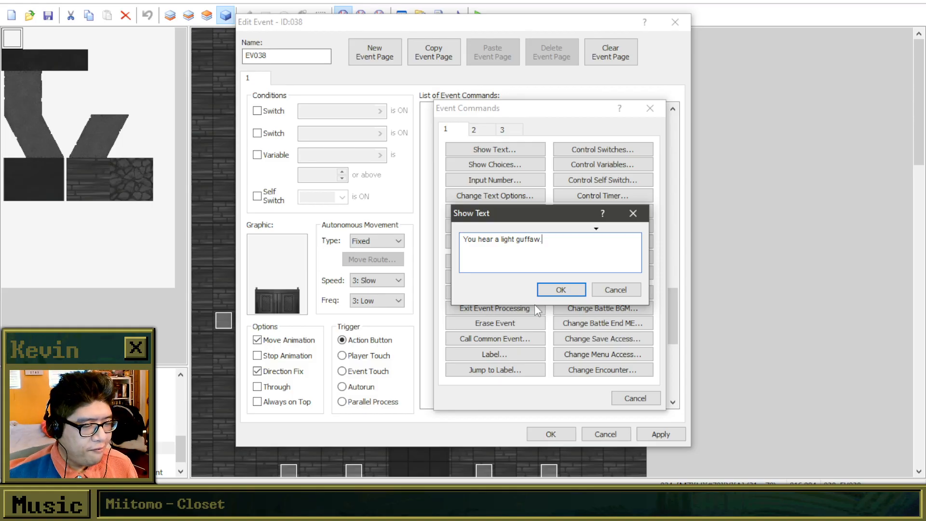
# Accept the narration text "You hear a light guffaw." above the copied "???: Has your friend reached out to you?" text.
pyautogui.click(550, 291)
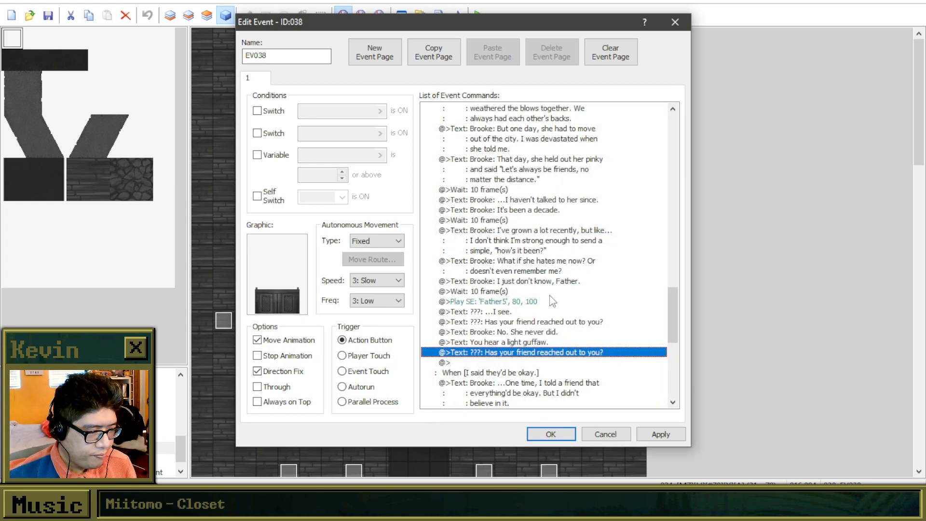
pyautogui.click(537, 342)
pyautogui.click(536, 353)
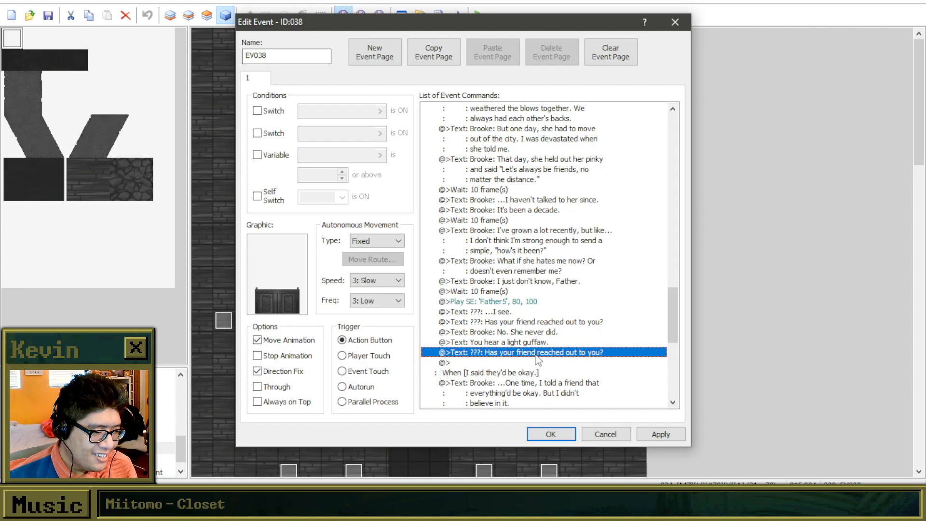
# Replace the question in the last "???: Has your friend reached out to you?" text with "Well, imagine her position".
pyautogui.rightClick(536, 356)
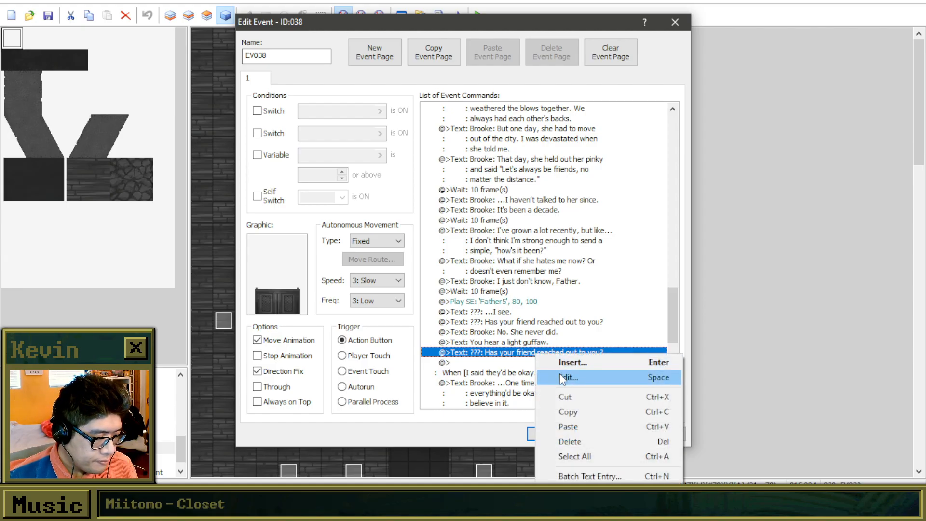
pyautogui.click(563, 377)
pyautogui.moveTo(480, 239); pyautogui.dragTo(615, 246)
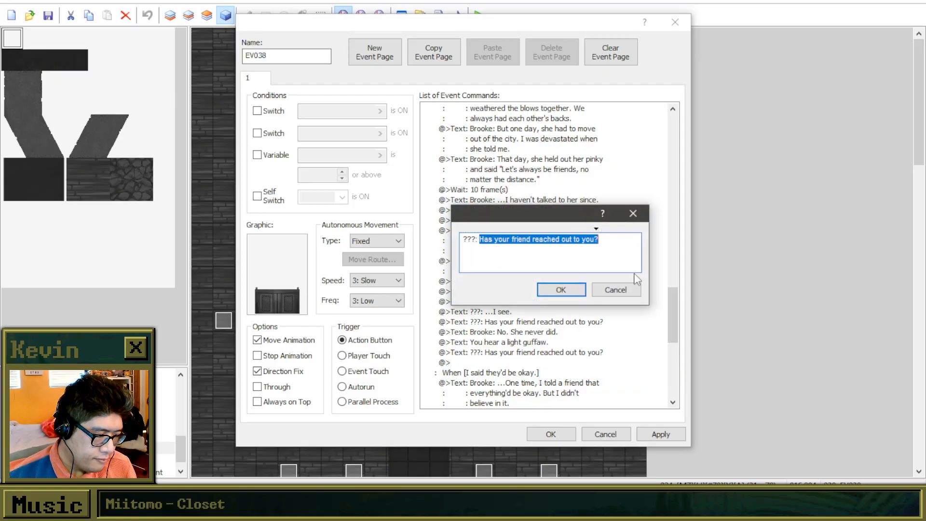
pyautogui.moveTo(565, 220); pyautogui.dragTo(690, 202)
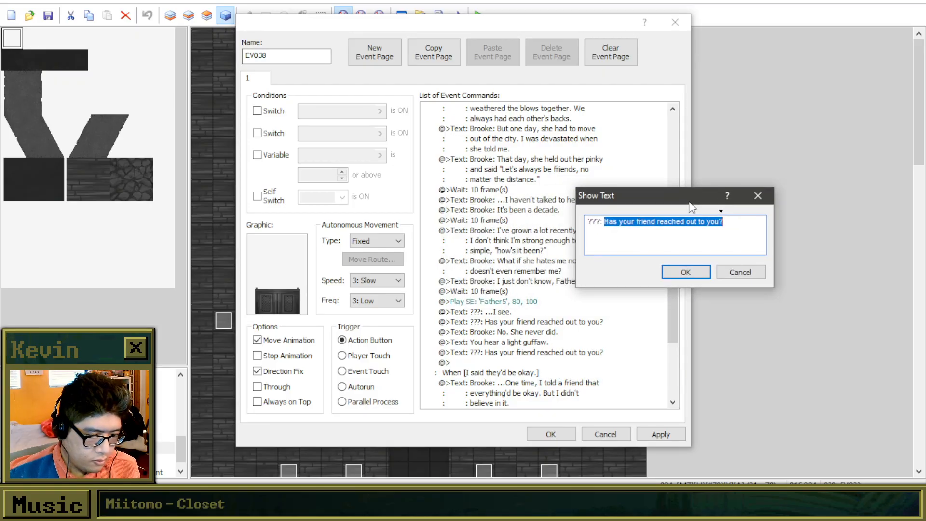
pyautogui.write('Well,')
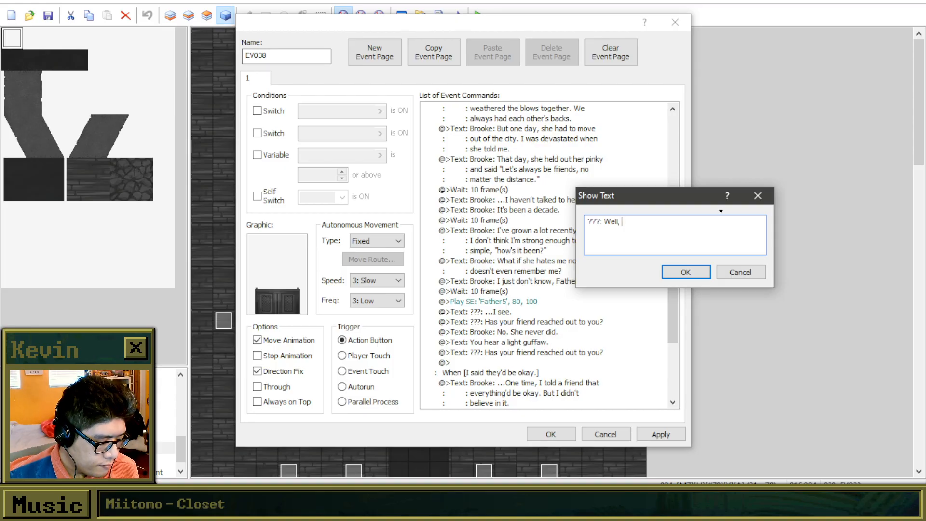
pyautogui.write(' imagine her shoes.')
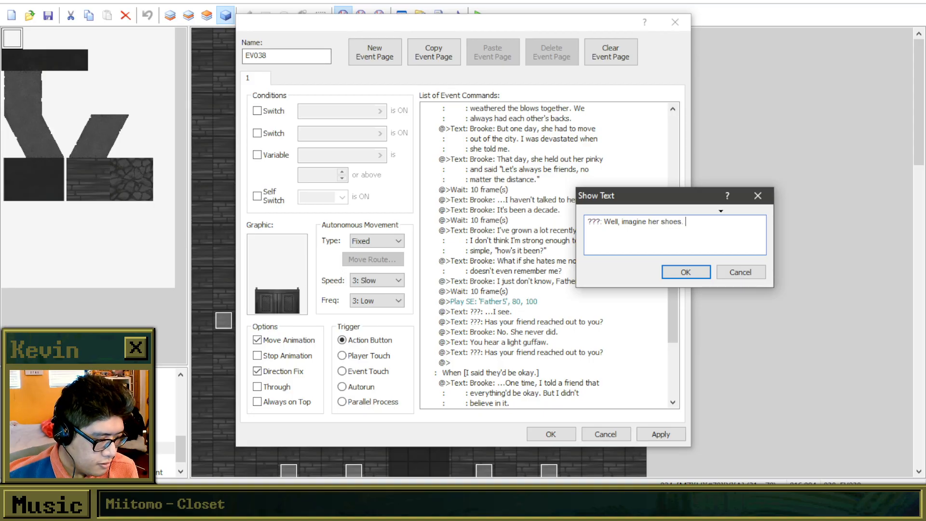
pyautogui.press('BackSpace')
pyautogui.press('BackSpace')
pyautogui.press('BackSpace')
pyautogui.press('BackSpace')
pyautogui.press('BackSpace')
pyautogui.press('BackSpace')
pyautogui.press('BackSpace')
pyautogui.press('BackSpace')
pyautogui.press('BackSpace')
pyautogui.press('BackSpace')
pyautogui.write('b')
pyautogui.write('her positio')
pyautogui.write('n ')
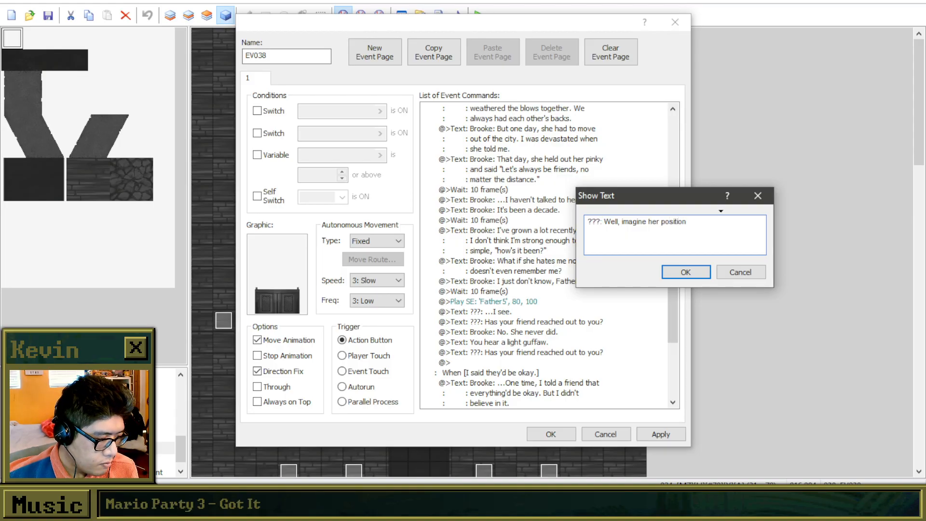
pyautogui.write('and you may')
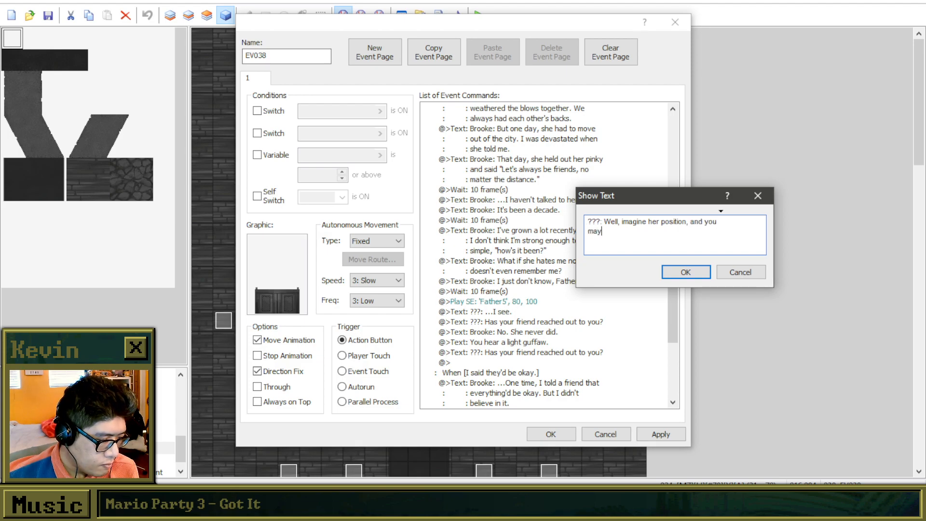
# Complete the priest's reply with ", and it would be easy to see a mirror image of yourself.".
pyautogui.press('BackSpace')
pyautogui.press('BackSpace')
pyautogui.press('BackSpace')
pyautogui.press('BackSpace')
pyautogui.press('BackSpace')
pyautogui.press('BackSpace')
pyautogui.press('BackSpace')
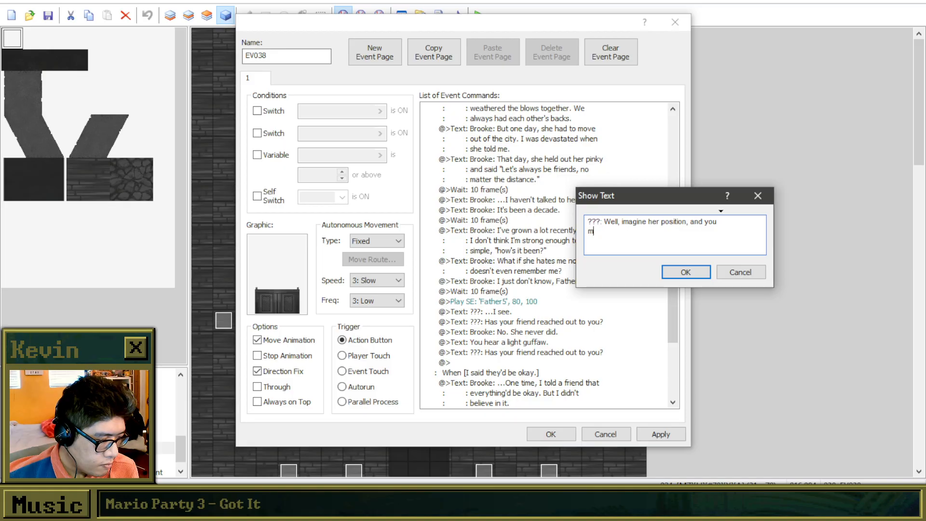
pyautogui.write('ition, and it wou')
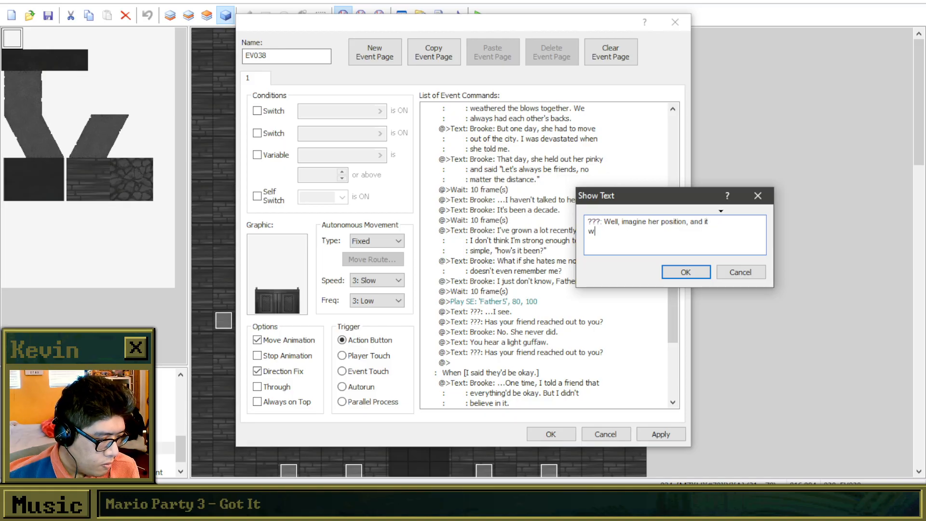
pyautogui.write('ld be easy to see')
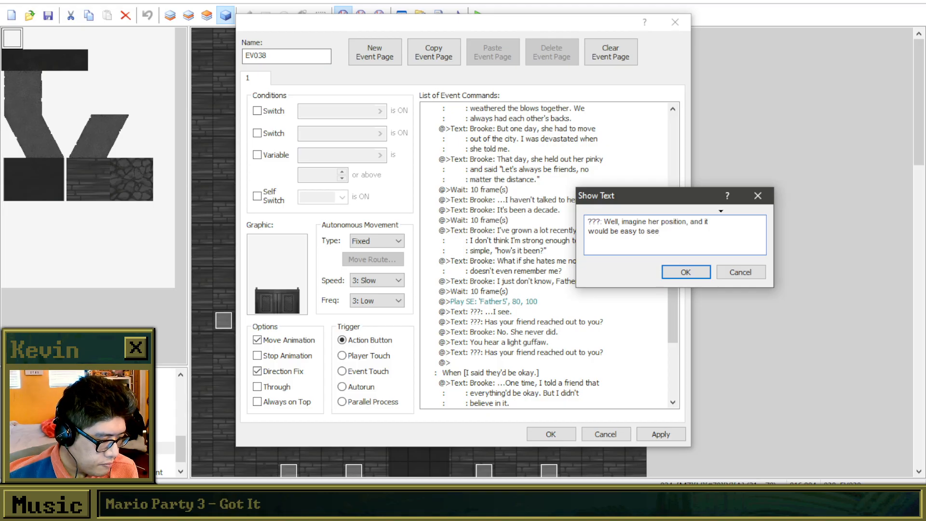
pyautogui.write(' a mirror image')
pyautogui.press('Return')
pyautogui.write('ursel')
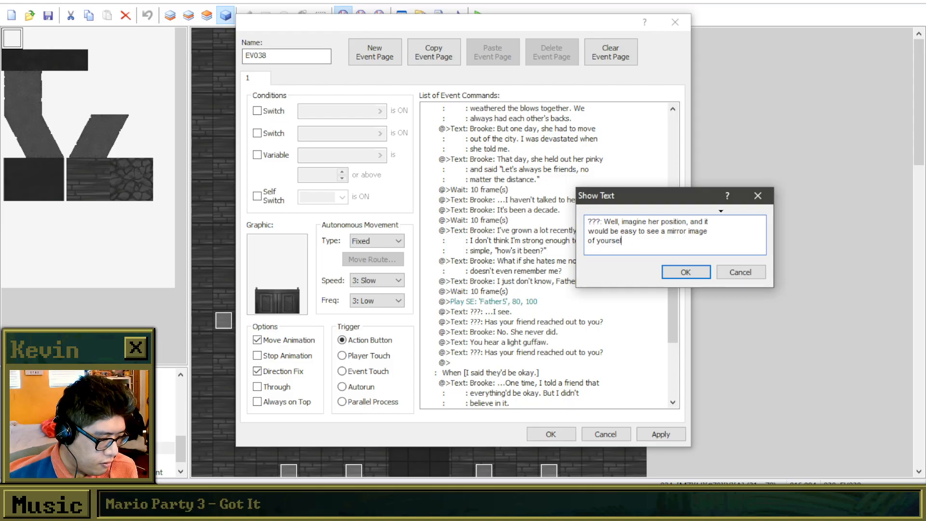
pyautogui.click(691, 278)
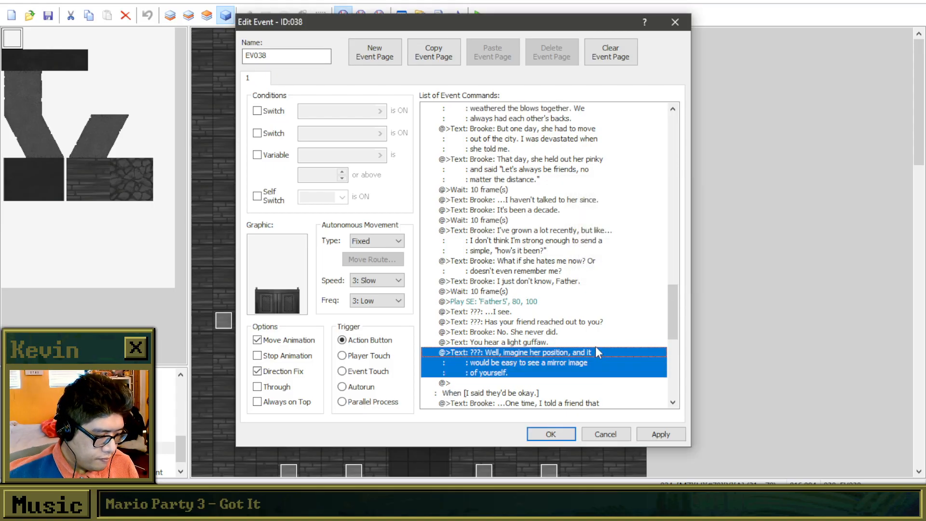
# Copy the "???: Has your friend reached out to you?" text to the end of the "I made a promise." branch.
pyautogui.scroll(-2, 584, 318)
pyautogui.click(558, 283)
pyautogui.click(548, 272)
pyautogui.click(531, 332)
pyautogui.hotkey('ctrl', 'v')
# Reword the pasted question as "???: Perhaps she feels the same?".
pyautogui.rightClick(548, 333)
pyautogui.click(549, 348)
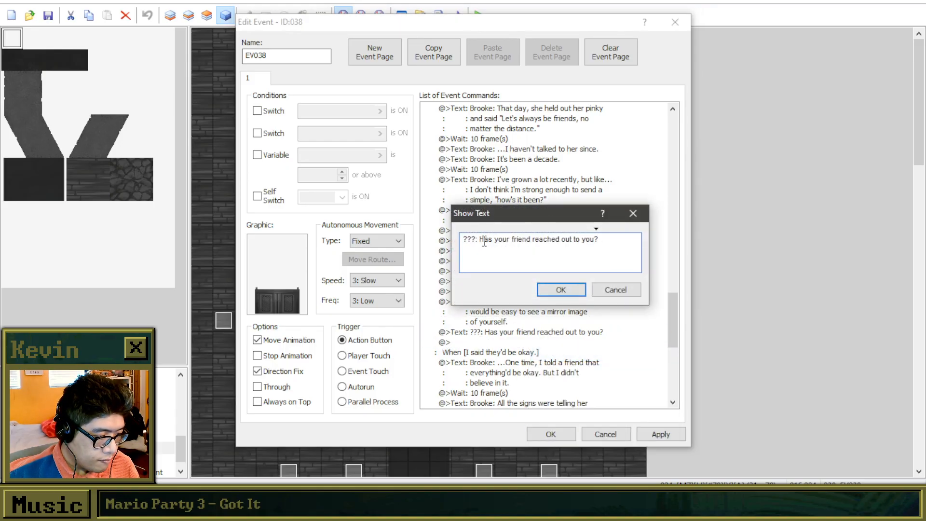
pyautogui.moveTo(479, 239); pyautogui.dragTo(731, 252)
pyautogui.write('Per')
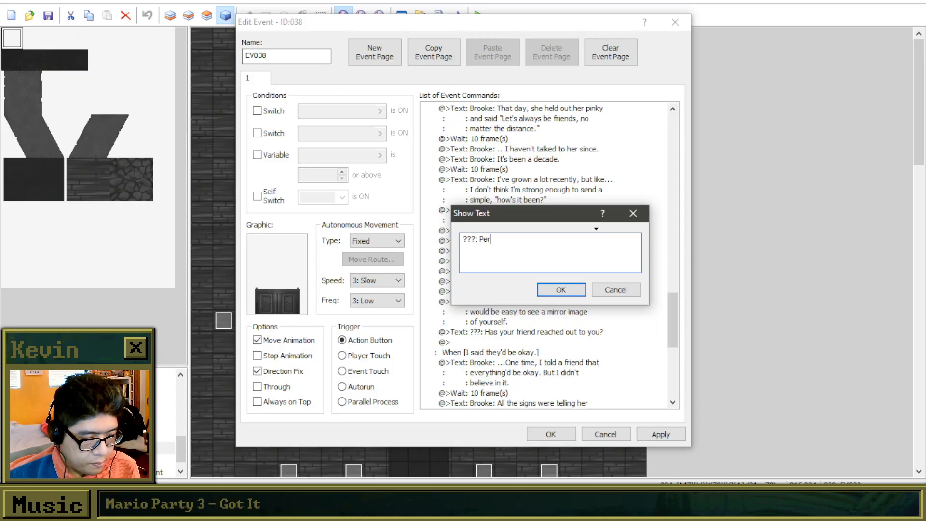
pyautogui.write('haps she feels the same')
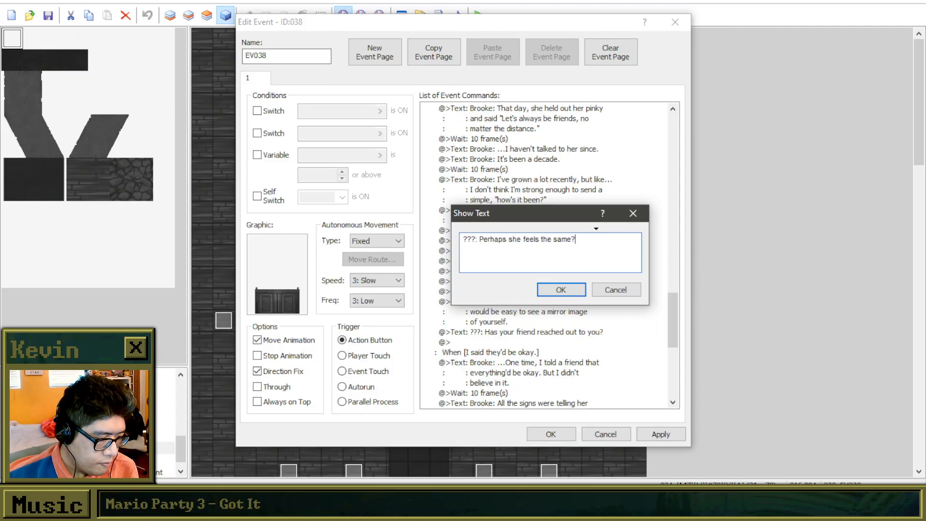
pyautogui.write('? That')
pyautogui.press('BackSpace')
pyautogui.press('BackSpace')
pyautogui.press('BackSpace')
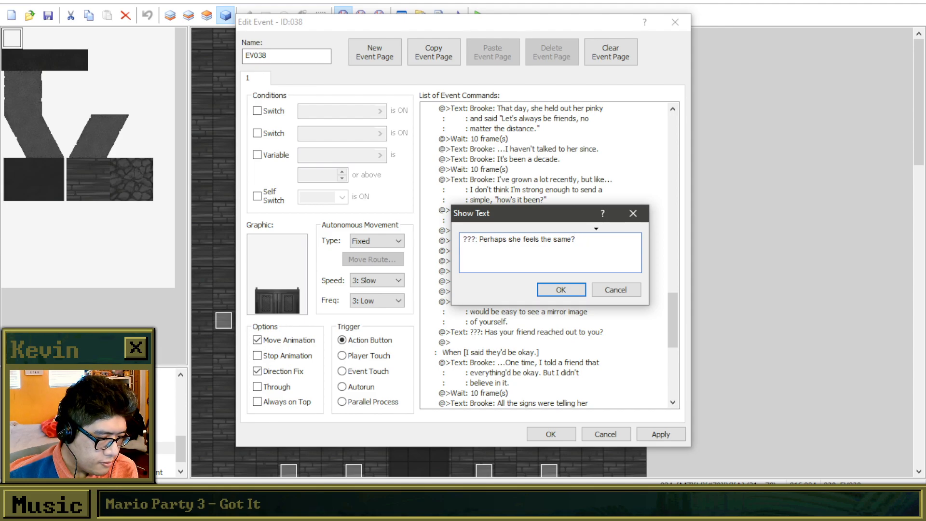
# Add a second line, "Perhaps she thinks you hate her!", to the priest's "Perhaps she feels the same?" text.
pyautogui.write('Perhaps she ')
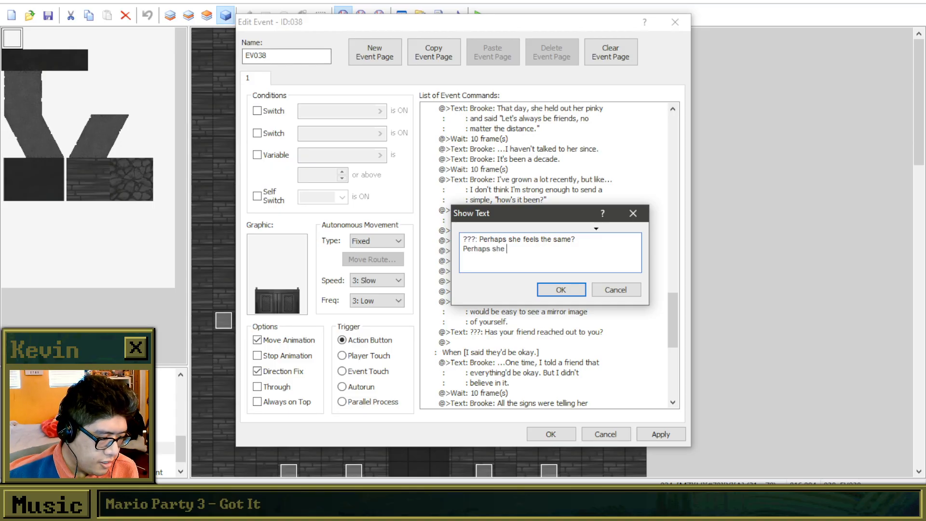
pyautogui.write('thinsk')
pyautogui.press('BackSpace')
pyautogui.press('BackSpace')
pyautogui.write('ks you hate her')
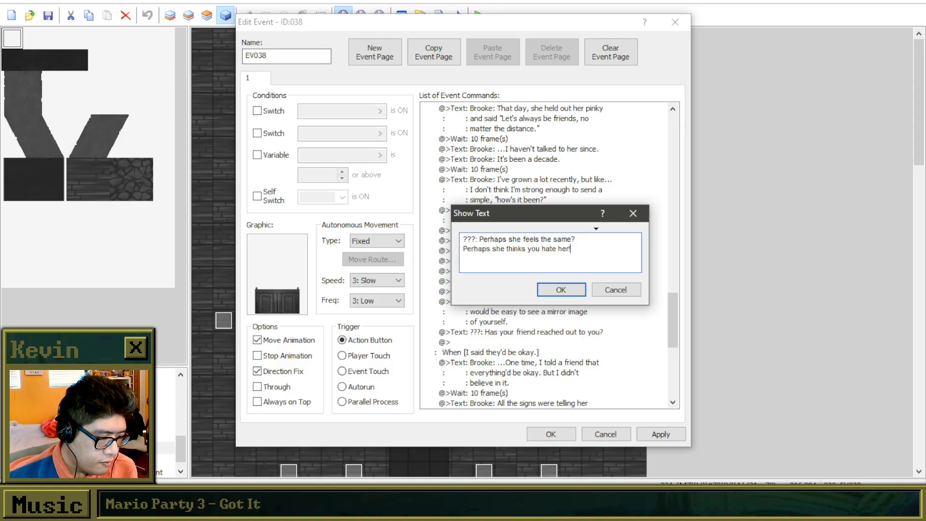
pyautogui.write('!')
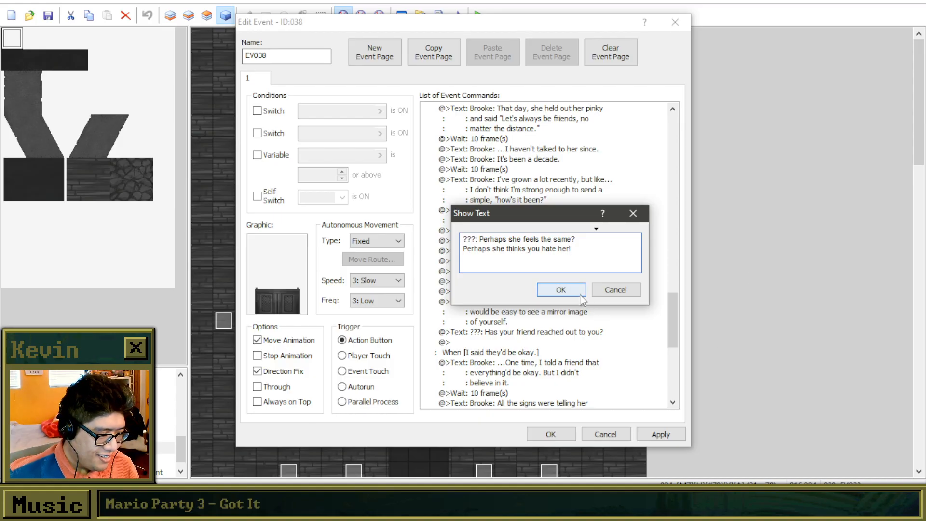
pyautogui.click(562, 290)
# Insert the line "Perhaps she is just as nervous." between the two "Perhaps" lines of the priest's last text.
pyautogui.click(535, 290)
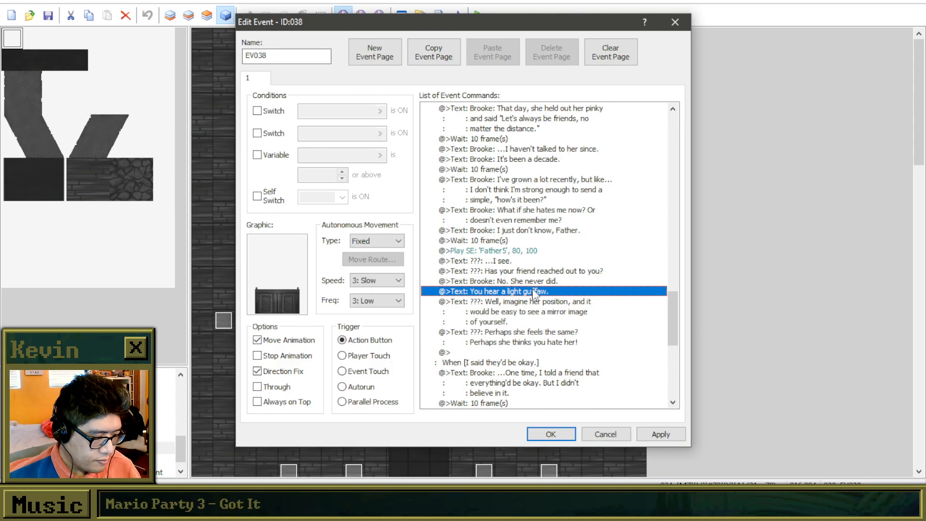
pyautogui.click(552, 282)
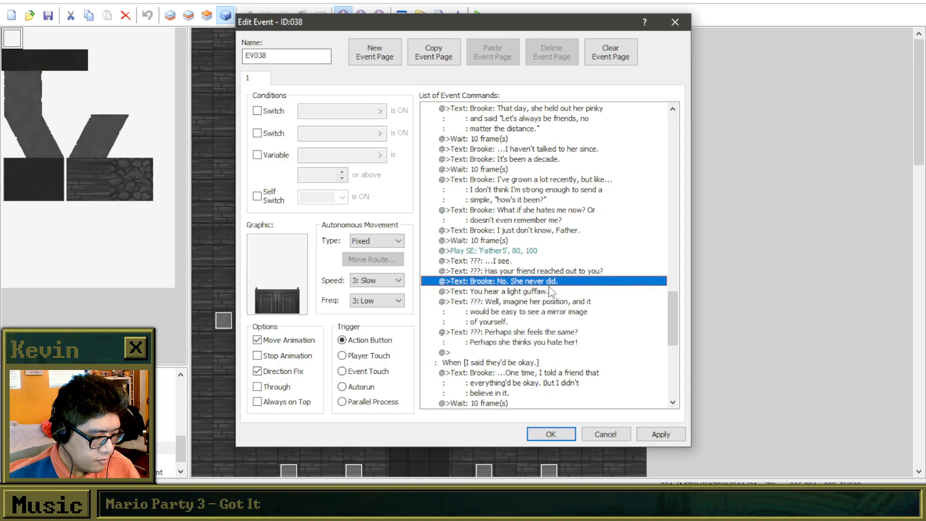
pyautogui.click(539, 353)
pyautogui.scroll(-3, 541, 361)
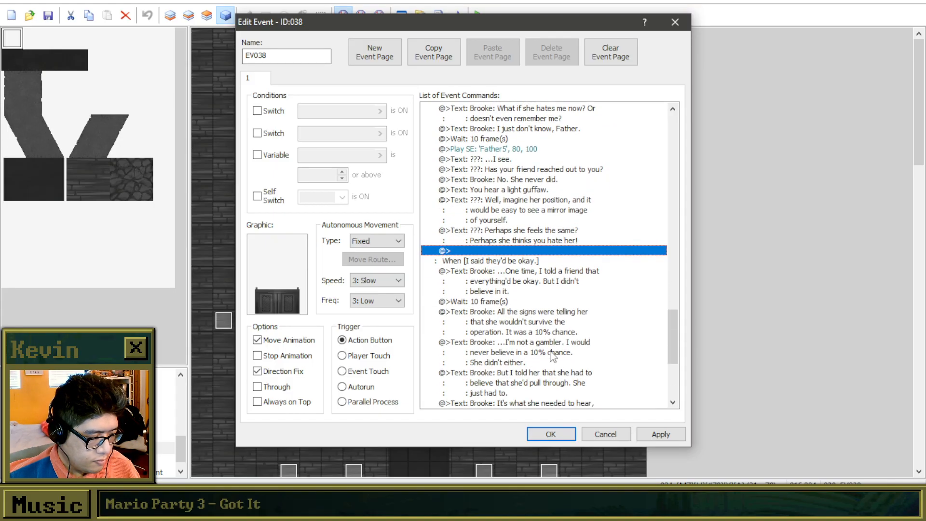
pyautogui.click(550, 231)
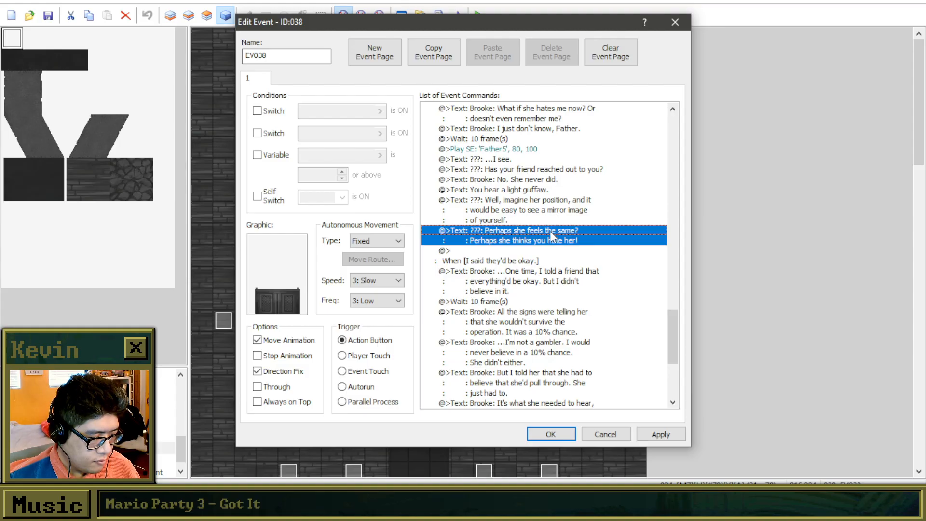
pyautogui.click(549, 253)
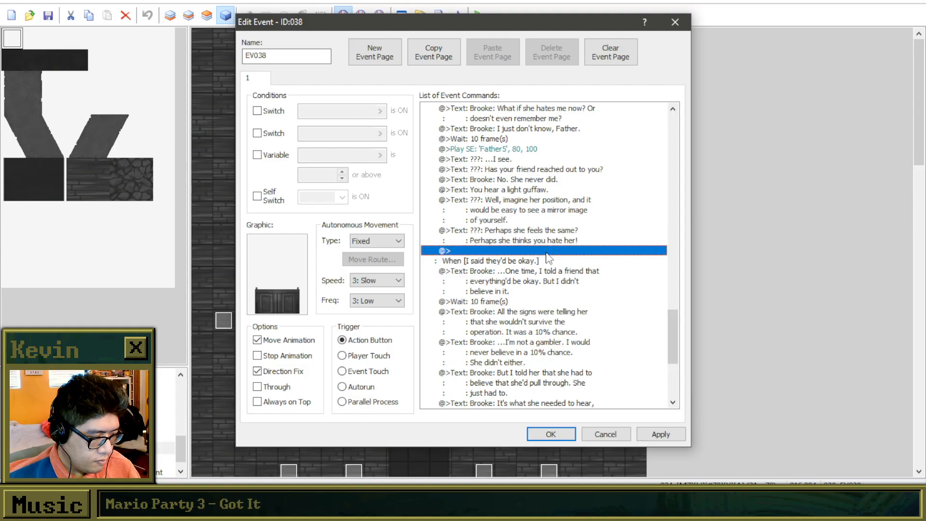
pyautogui.rightClick(540, 230)
pyautogui.click(570, 251)
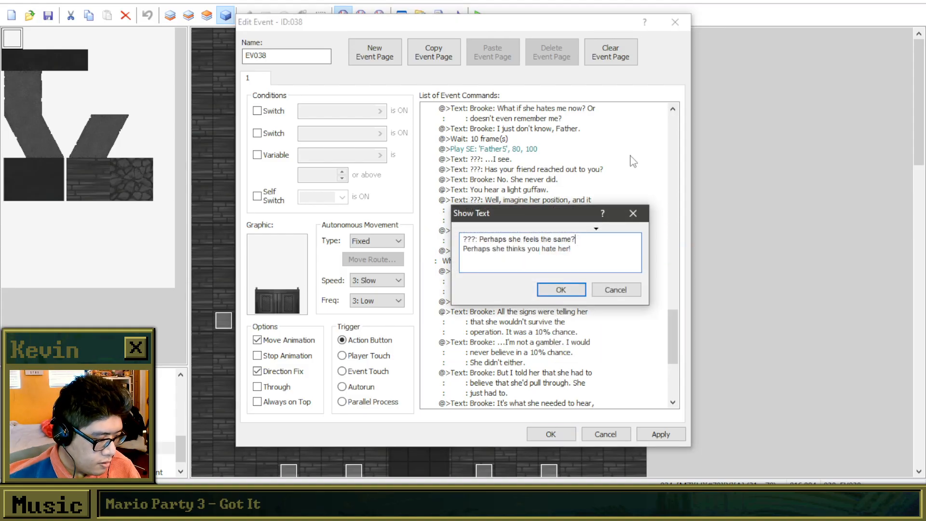
pyautogui.press('Return')
pyautogui.write('Perhaps she is just as nervous.')
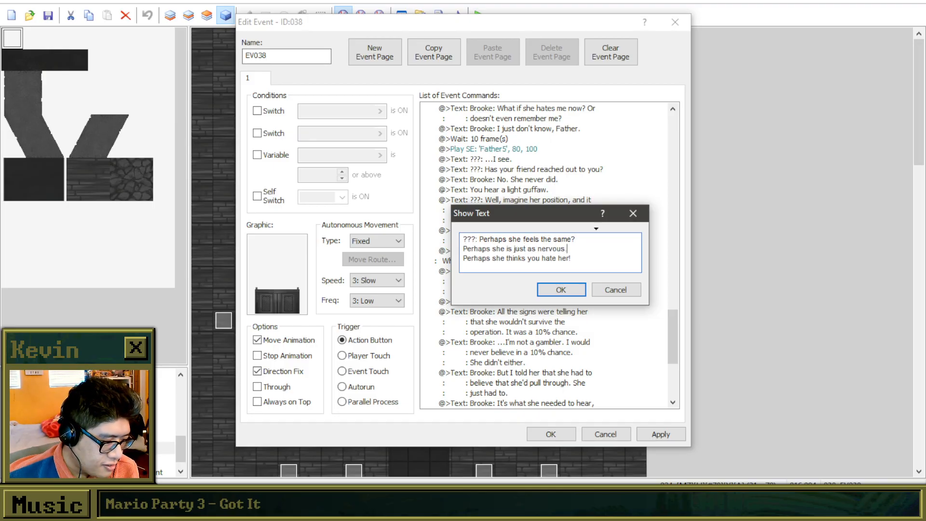
pyautogui.click(562, 289)
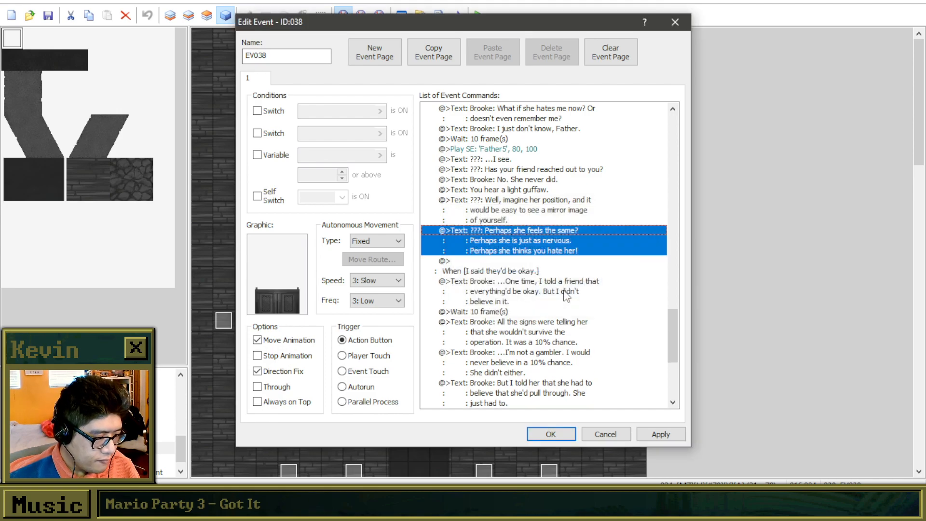
pyautogui.click(548, 262)
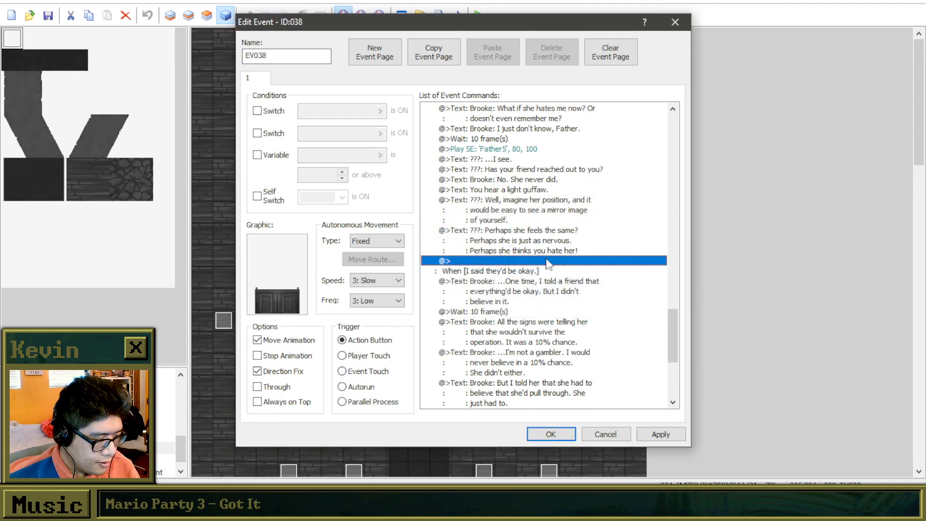
pyautogui.click(538, 190)
pyautogui.click(536, 180)
pyautogui.hotkey('ctrl', 'c')
pyautogui.click(504, 261)
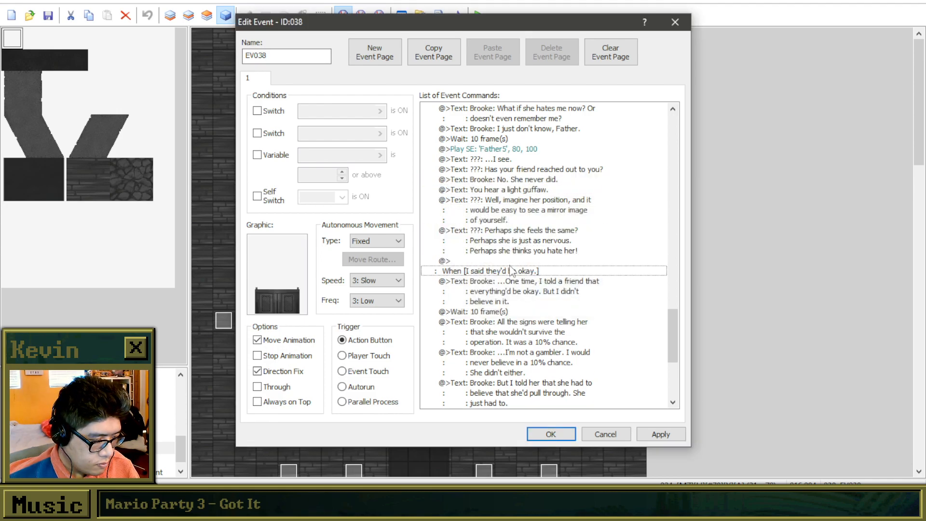
pyautogui.hotkey('ctrl', 'v')
pyautogui.rightClick(506, 259)
pyautogui.click(490, 260)
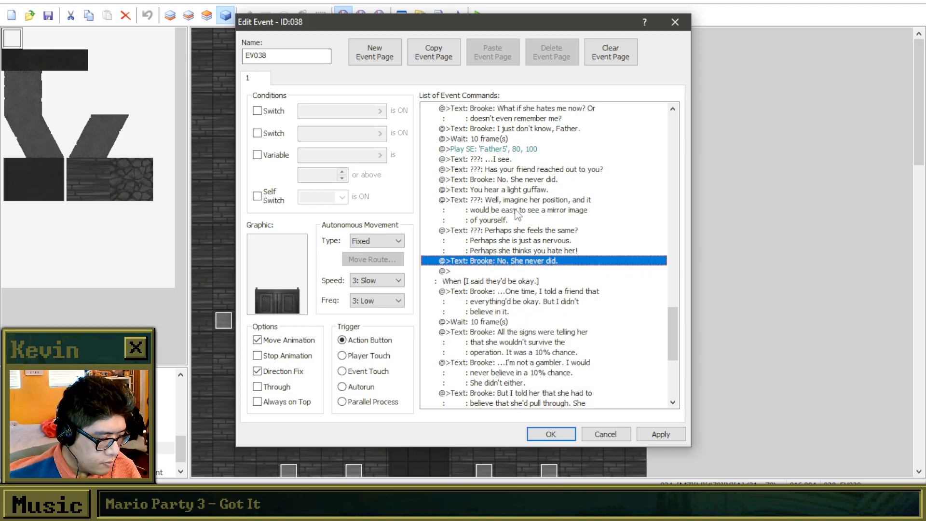
pyautogui.press('Delete')
# Copy the "???: ...I see." text to the end of the branch, after "Perhaps she thinks you hate her!".
pyautogui.click(513, 159)
pyautogui.click(509, 262)
pyautogui.hotkey('ctrl', 'v')
# Reword the copied "...I see." text as "???: Here you are, confessing your broken promise to the church.".
pyautogui.rightClick(509, 261)
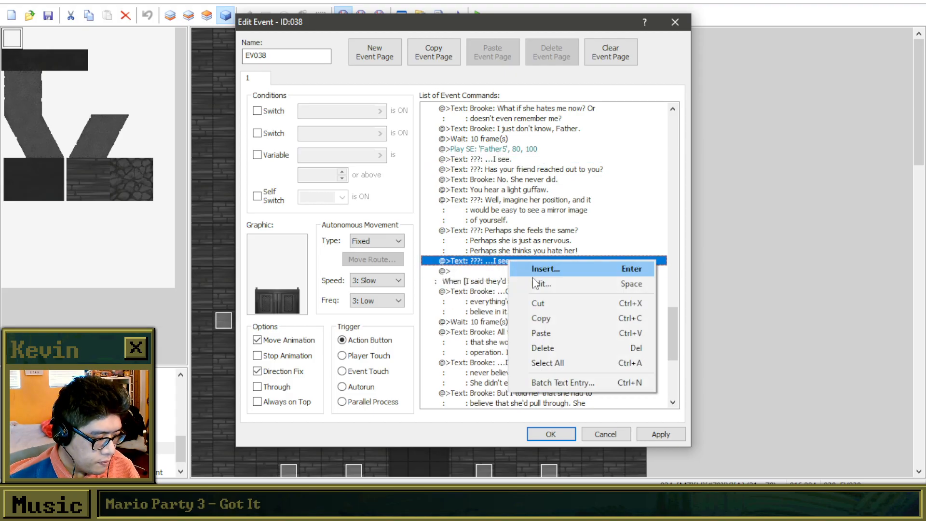
pyautogui.click(532, 282)
pyautogui.click(481, 241)
pyautogui.hotkey('shift', 'End')
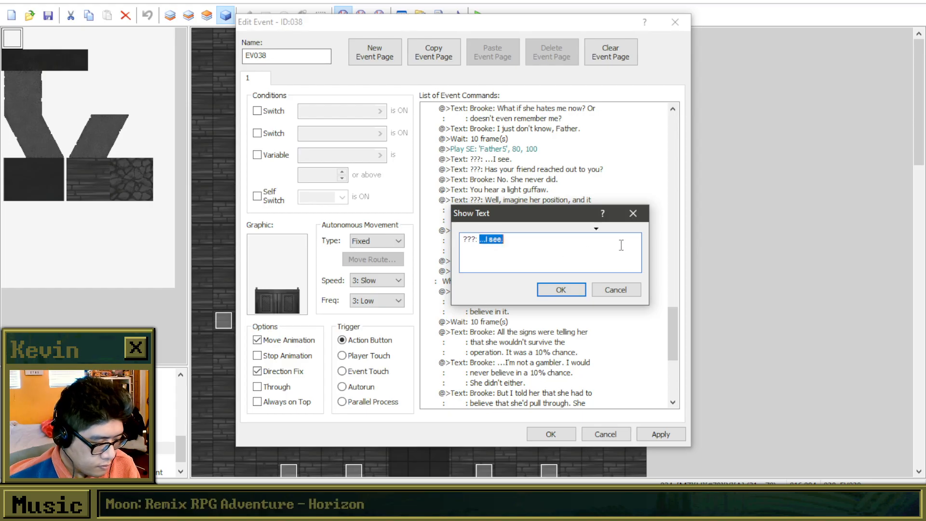
pyautogui.write('Here you are,')
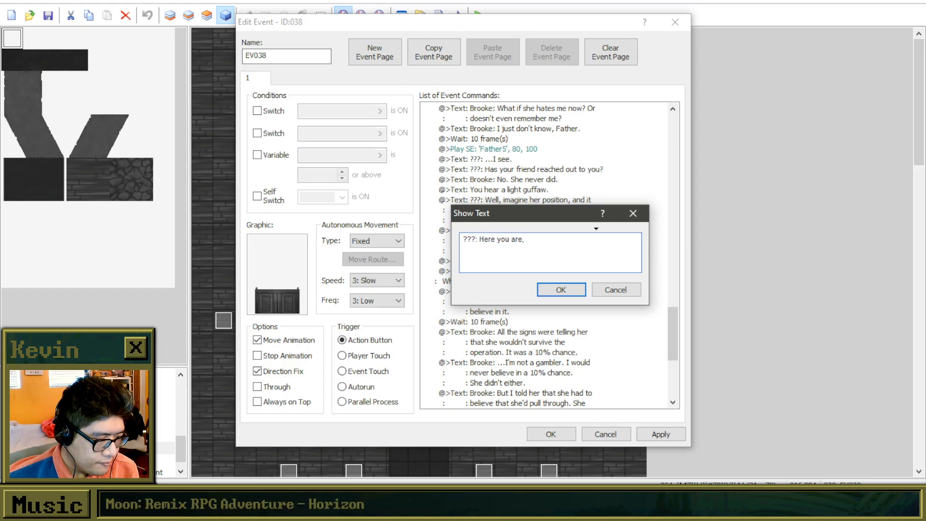
pyautogui.write(' confessing your')
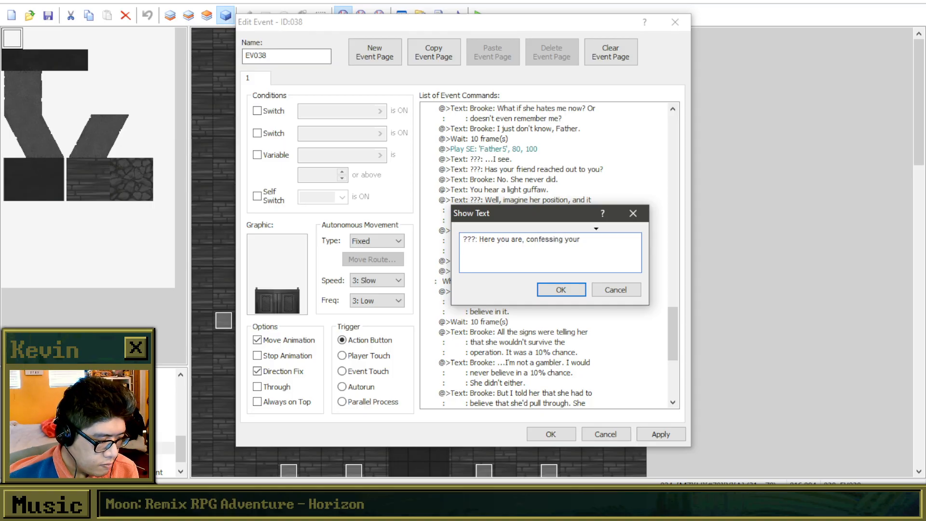
pyautogui.write(' broken promise to')
pyautogui.write(' the church. But')
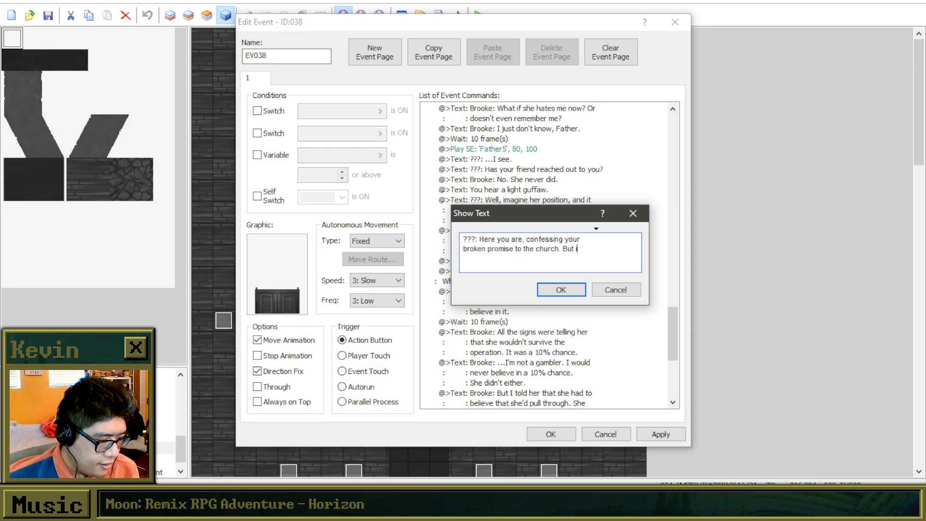
# Complete the priest's text with a second sentence, "But for you, there is time to fix it.".
pyautogui.write('ime')
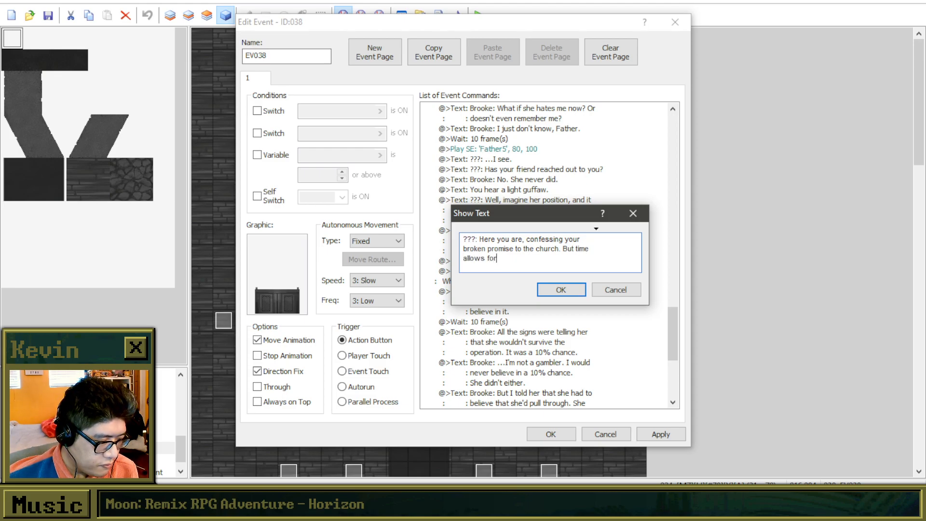
pyautogui.press('BackSpace')
pyautogui.press('BackSpace')
pyautogui.press('BackSpace')
pyautogui.press('BackSpace')
pyautogui.press('BackSpace')
pyautogui.press('BackSpace')
pyautogui.press('BackSpace')
pyautogui.press('BackSpace')
pyautogui.press('BackSpace')
pyautogui.press('BackSpace')
pyautogui.press('BackSpace')
pyautogui.press('BackSpace')
pyautogui.press('BackSpace')
pyautogui.press('BackSpace')
pyautogui.press('BackSpace')
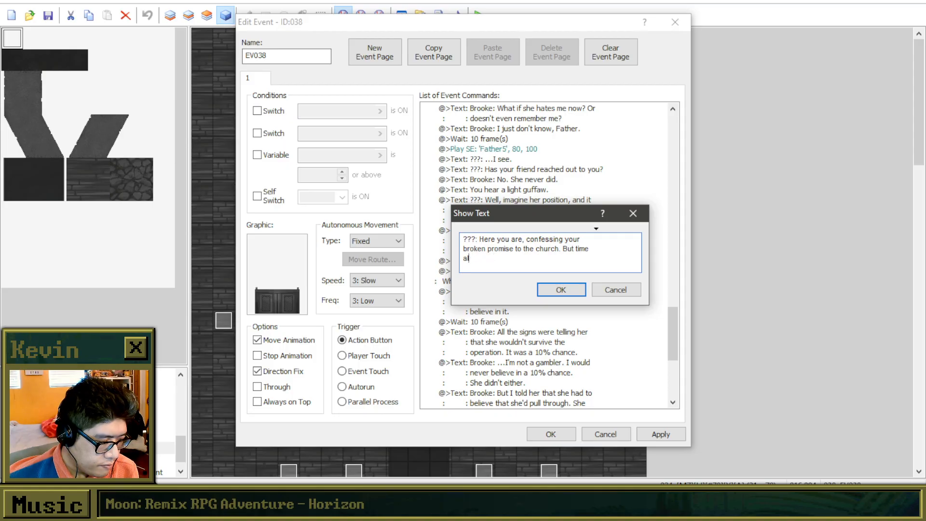
pyautogui.write('But')
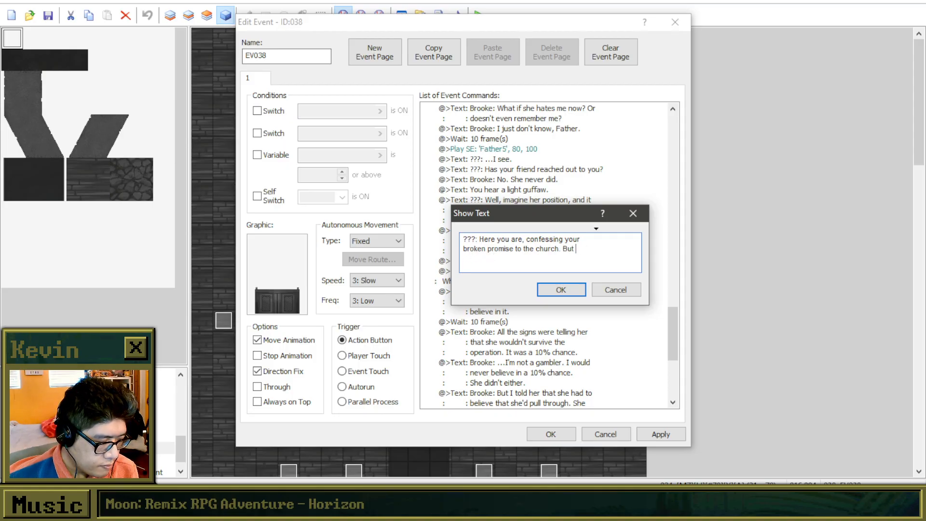
pyautogui.write(' for yo')
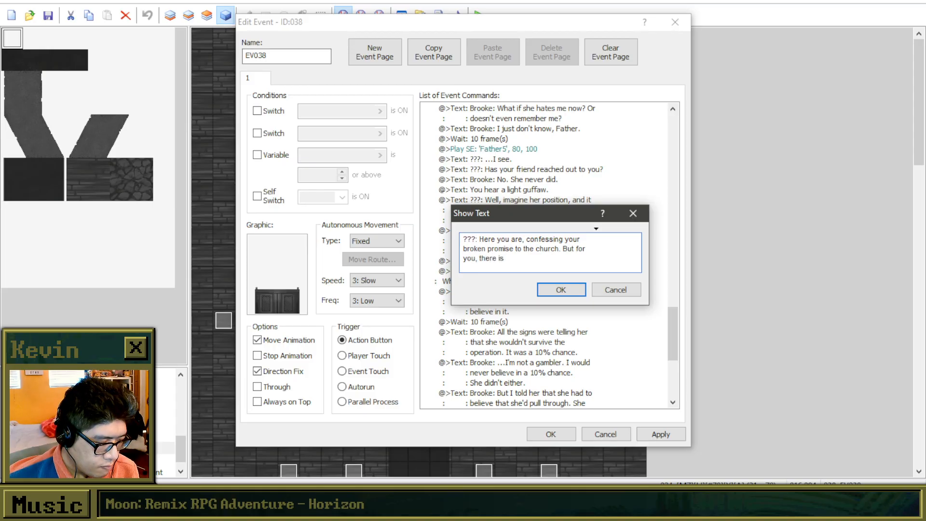
pyautogui.write('u, there is time to fix it.')
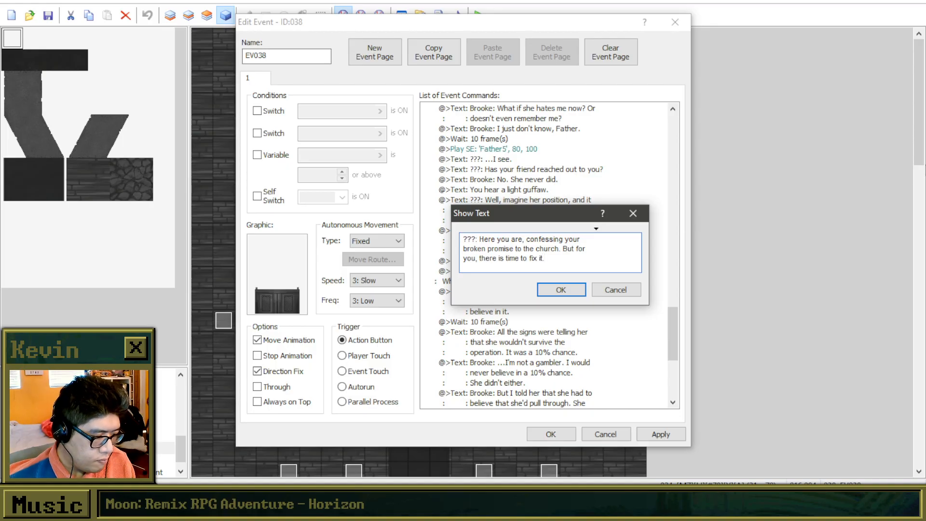
pyautogui.click(561, 290)
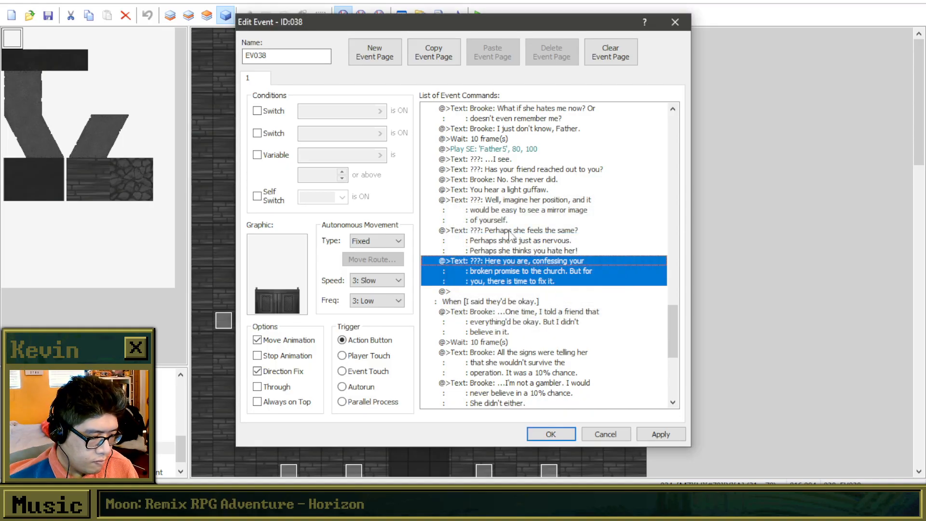
# Copy the "???: Has your friend reached out to you?" text to the end of the branch, after "there is time to fix it.".
pyautogui.click(505, 170)
pyautogui.click(553, 292)
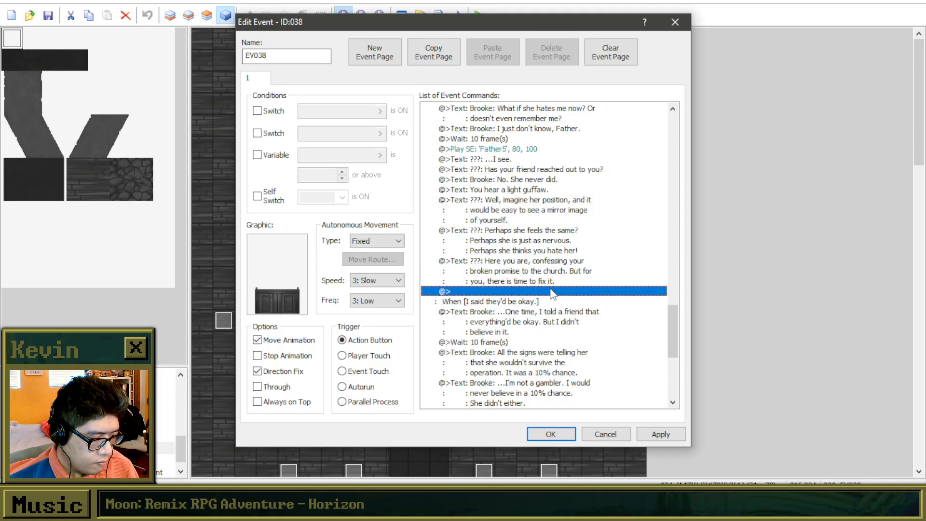
pyautogui.hotkey('ctrl', 'v')
# Reword the copied question as "???: In almost all worlds, it is never too late to make amends. That is the teachings I follow.".
pyautogui.rightClick(552, 291)
pyautogui.click(581, 310)
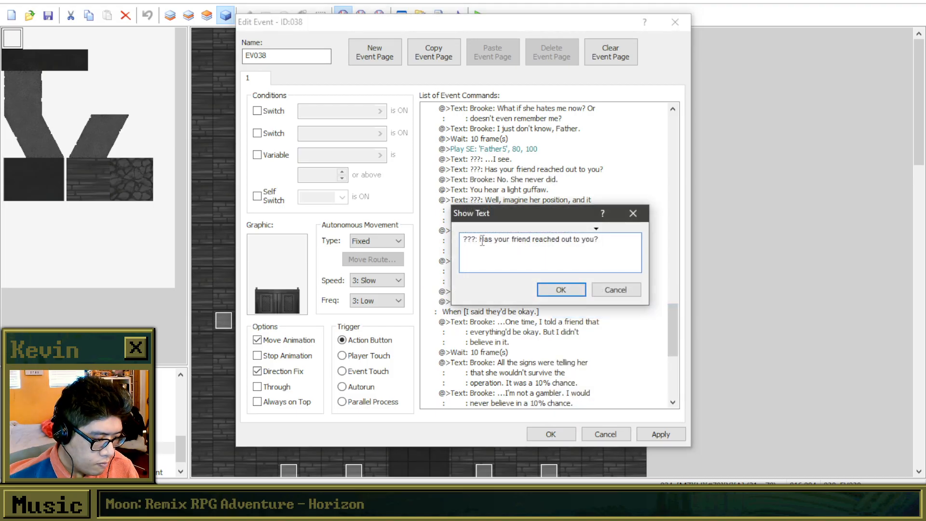
pyautogui.click(481, 240)
pyautogui.hotkey('shift', 'End')
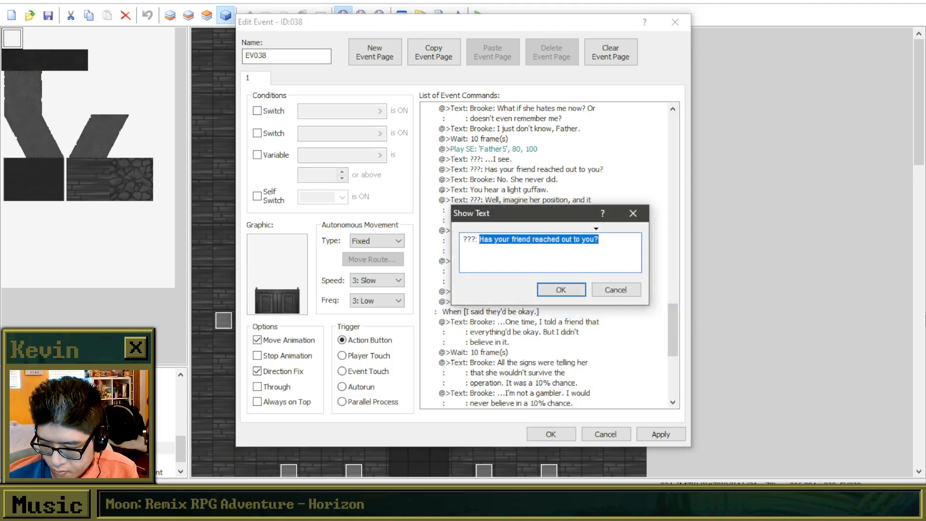
pyautogui.write('In almost')
pyautogui.write(' all worlds, ')
pyautogui.write('it is never too ')
pyautogui.write('late to make amends')
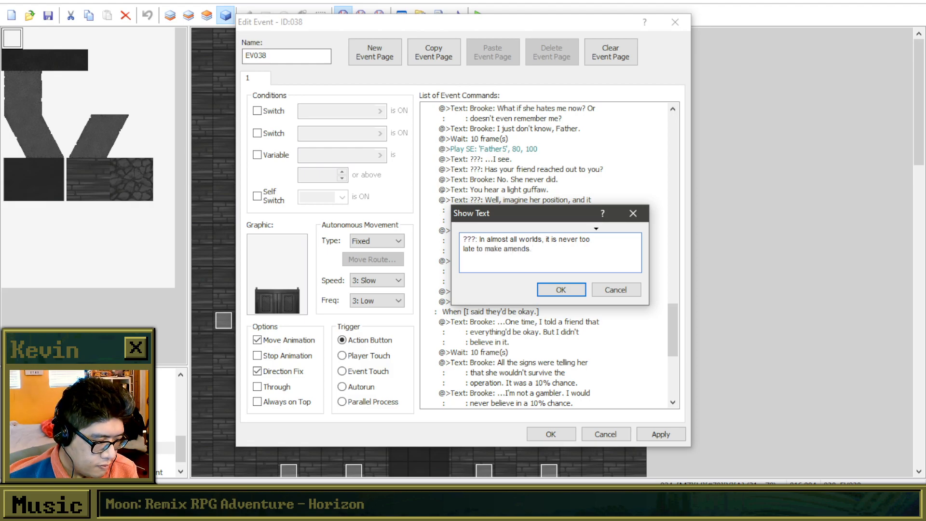
pyautogui.write('. That is the teachings ')
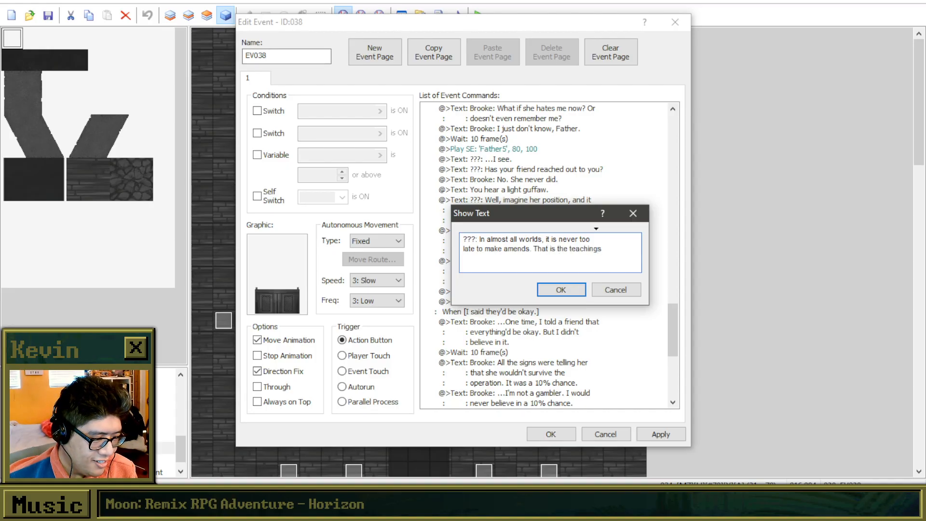
pyautogui.write('I follow.')
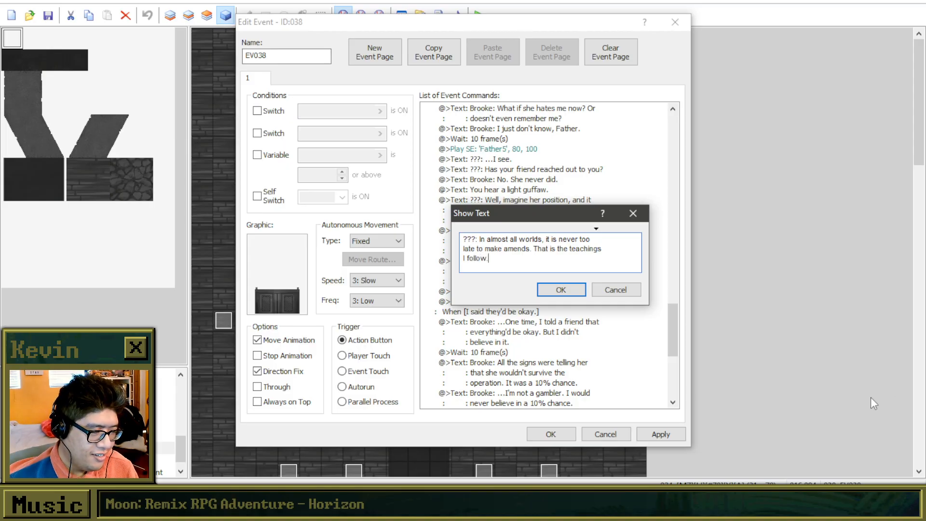
# Reword the text's last sentence as "That is from the teachings I follow." and apply the event's changes.
pyautogui.keyDown('shift'); pyautogui.click(547, 249); pyautogui.keyUp('shift')
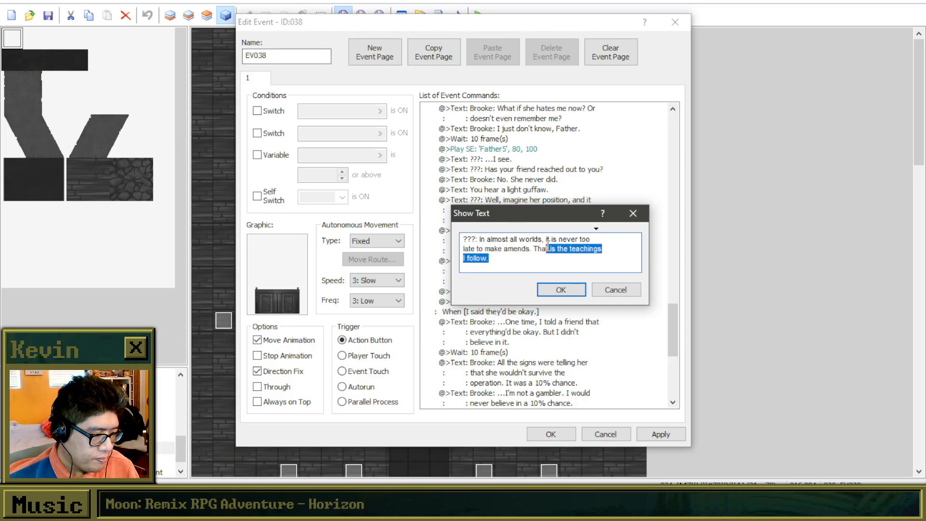
pyautogui.write('t is fro')
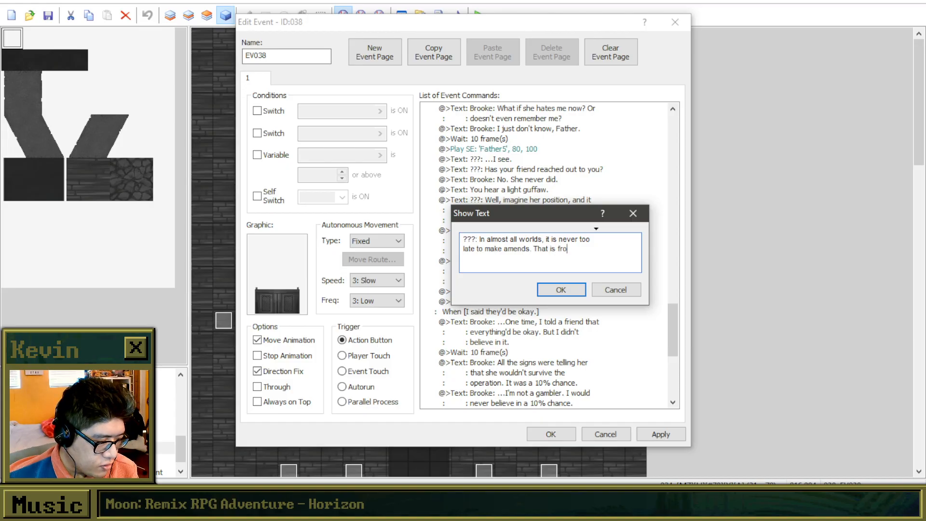
pyautogui.write('m the teachings I follow on')
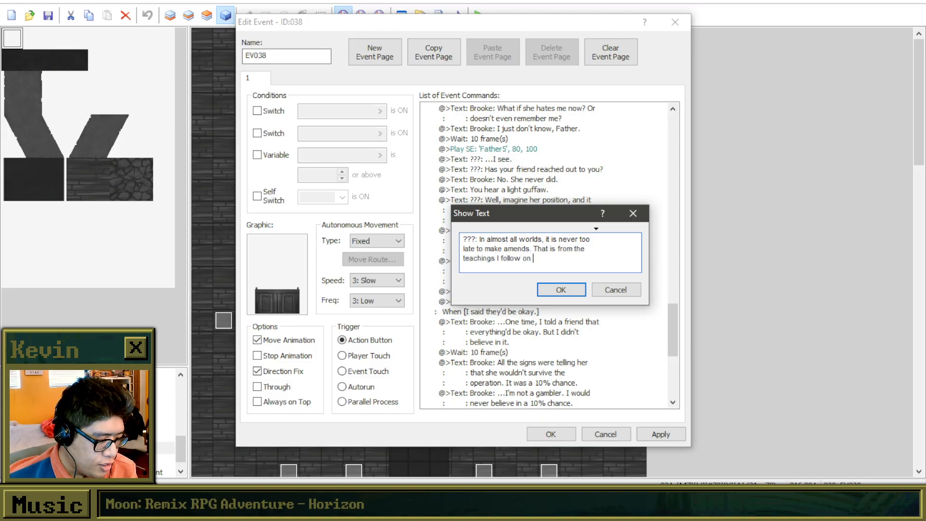
pyautogui.press('BackSpace')
pyautogui.press('BackSpace')
pyautogui.press('BackSpace')
pyautogui.press('BackSpace')
pyautogui.write('.')
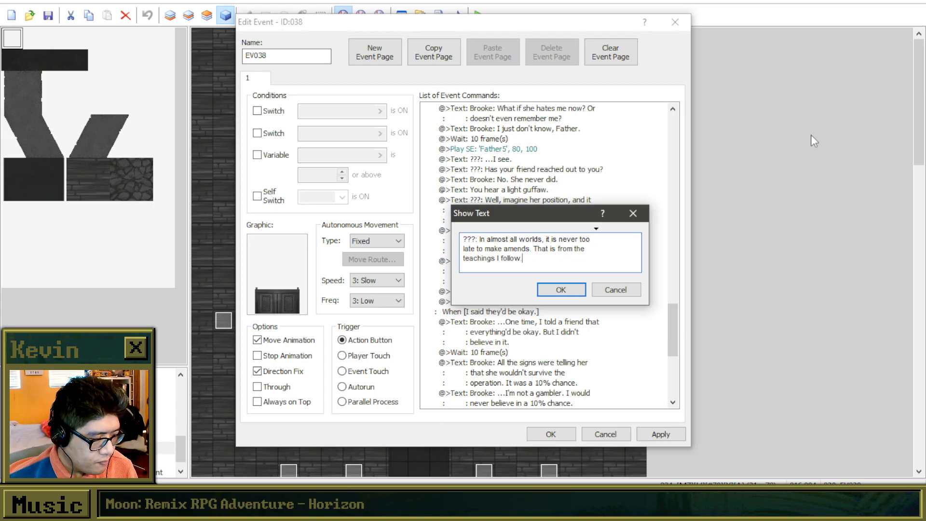
pyautogui.click(561, 290)
pyautogui.click(551, 322)
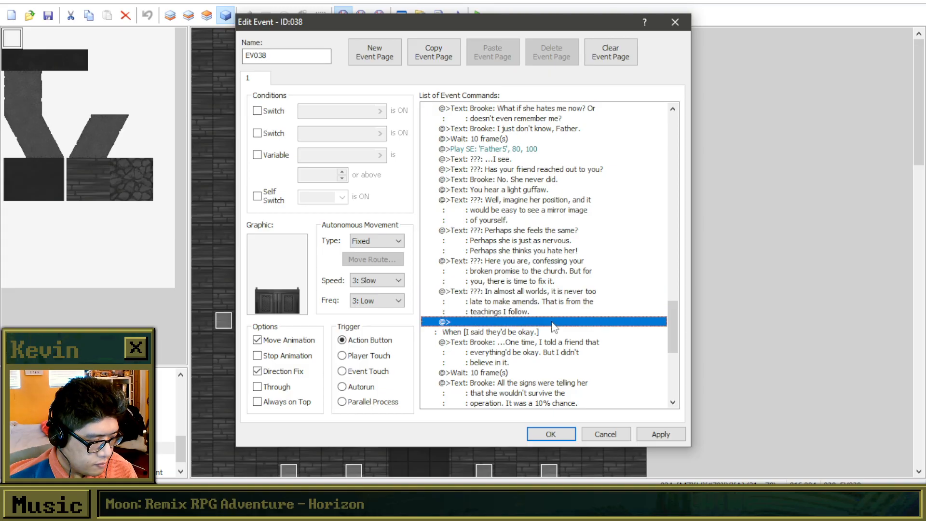
pyautogui.scroll(-4, 554, 325)
pyautogui.click(661, 434)
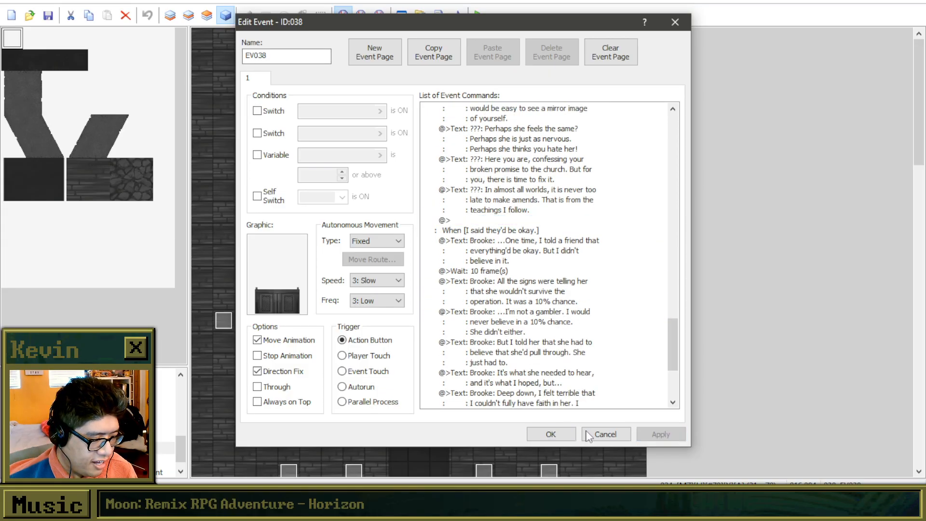
# Copy the 10-frame wait, the 'Father5' sound effect and the "???: ...I see." text to the end of the "I said they'd be okay." branch.
pyautogui.scroll(-5, 516, 284)
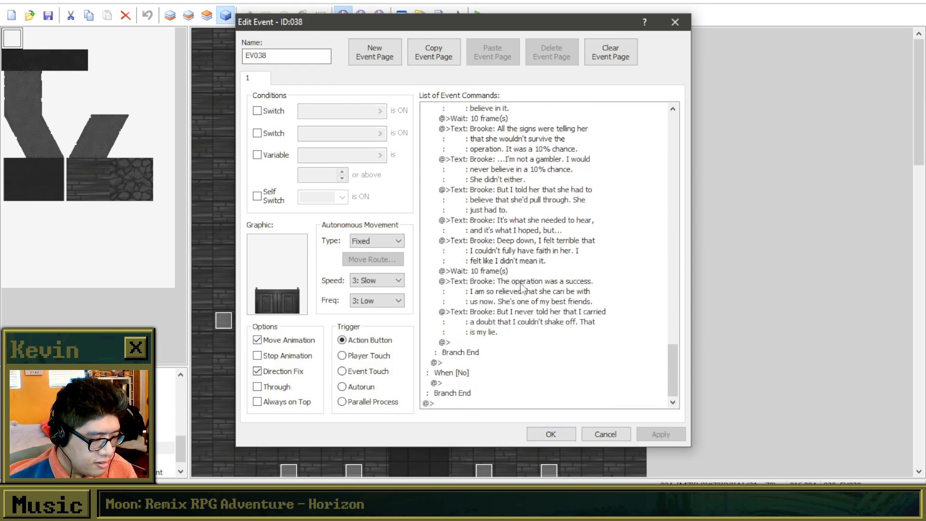
pyautogui.click(514, 342)
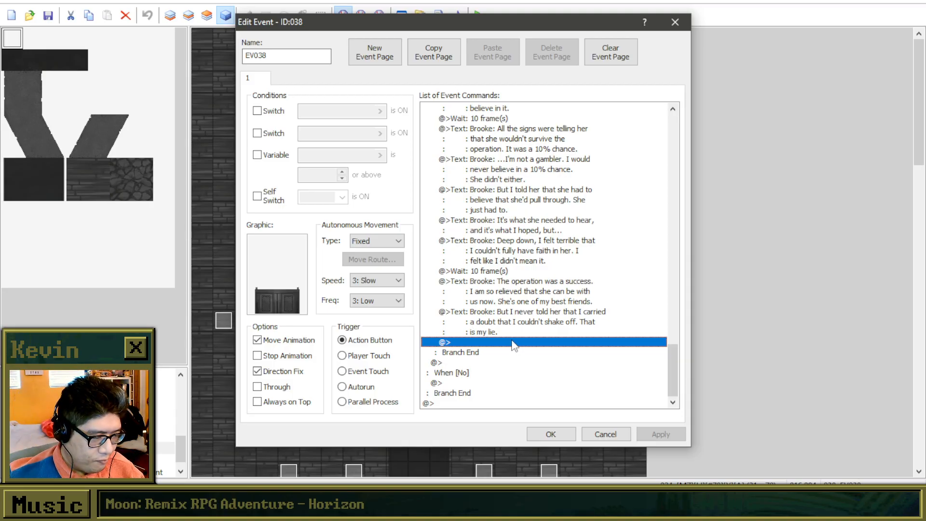
pyautogui.scroll(1, 512, 337)
pyautogui.scroll(3, 511, 333)
pyautogui.click(479, 220)
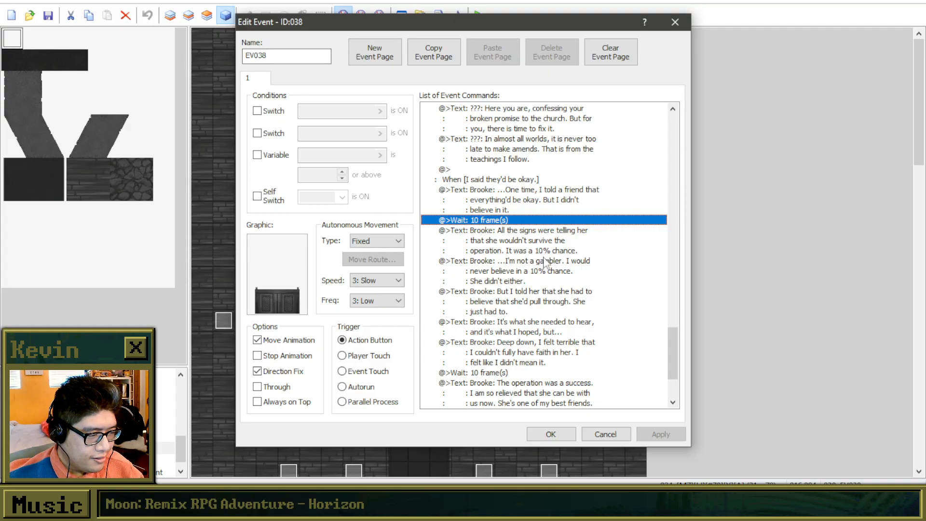
pyautogui.scroll(-3, 543, 263)
pyautogui.scroll(-1, 539, 280)
pyautogui.scroll(9, 512, 332)
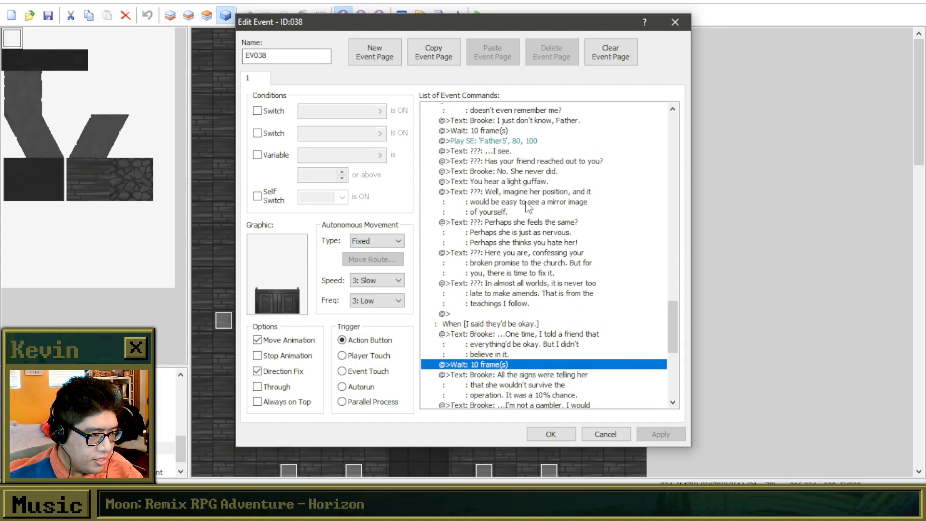
pyautogui.click(514, 140)
pyautogui.click(514, 149)
pyautogui.click(514, 160)
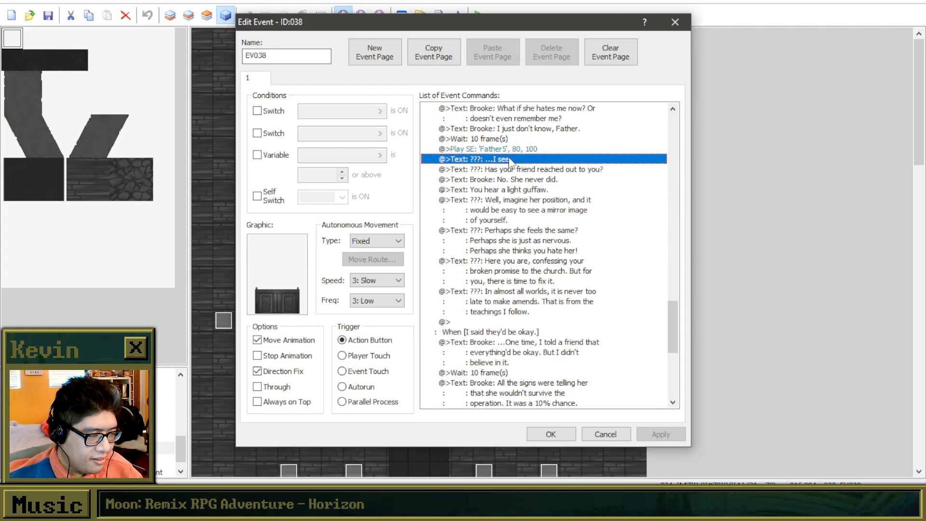
pyautogui.keyDown('shift'); pyautogui.click(503, 140); pyautogui.keyUp('shift')
pyautogui.scroll(-7, 555, 277)
pyautogui.click(515, 397)
pyautogui.hotkey('ctrl', 'v')
# Duplicate the "???: ...I see." text directly below itself at the end of the "I said they'd be okay." branch.
pyautogui.click(526, 392)
pyautogui.rightClick(526, 393)
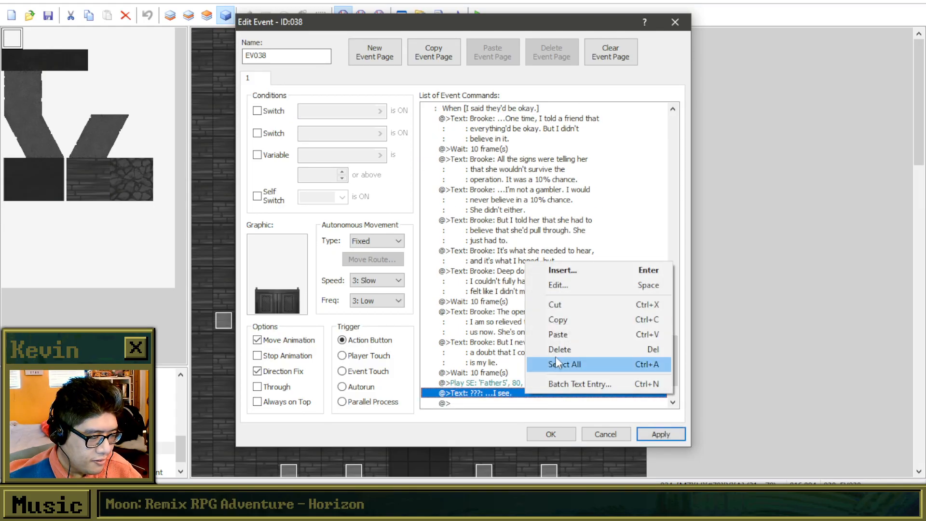
pyautogui.click(497, 404)
pyautogui.scroll(-2, 507, 400)
pyautogui.click(511, 343)
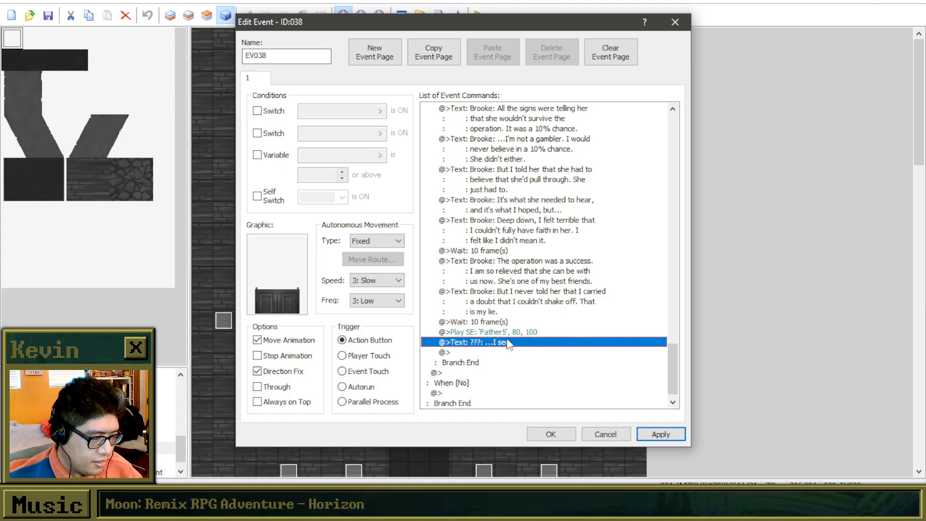
pyautogui.hotkey('ctrl', 'c')
pyautogui.click(509, 356)
pyautogui.hotkey('ctrl', 'v')
# Reword the second "???: ...I see." text as "???: I will admit, I have had times where my faith was shaken.".
pyautogui.rightClick(507, 354)
pyautogui.click(536, 377)
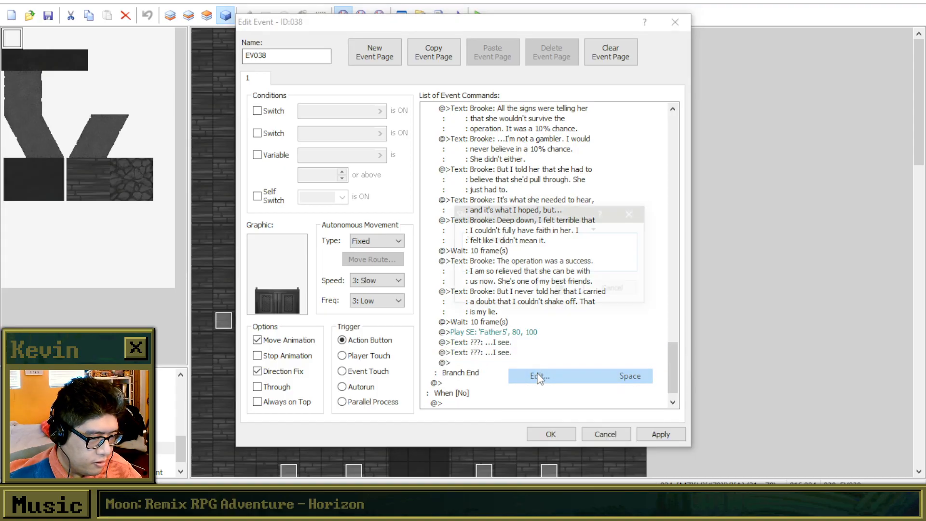
pyautogui.moveTo(506, 219); pyautogui.dragTo(584, 280)
pyautogui.write('I will admit, I')
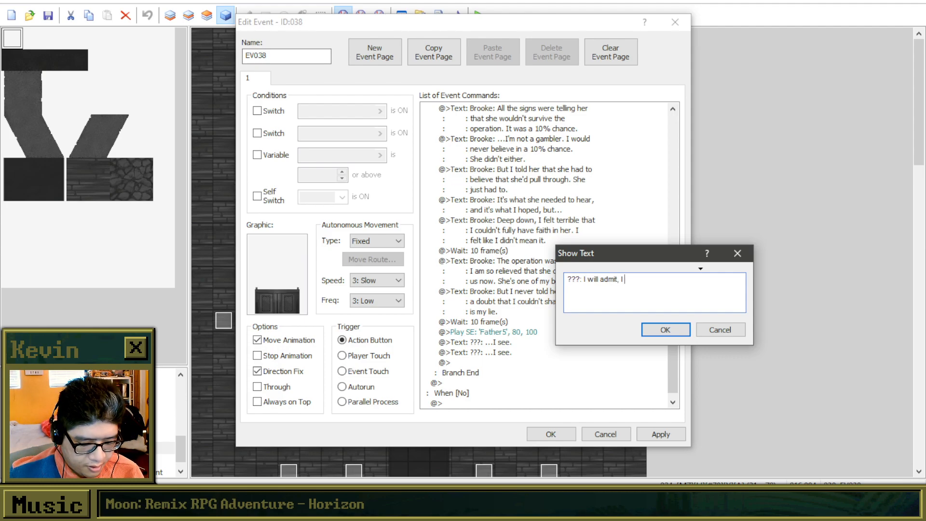
pyautogui.write(' have had times where ')
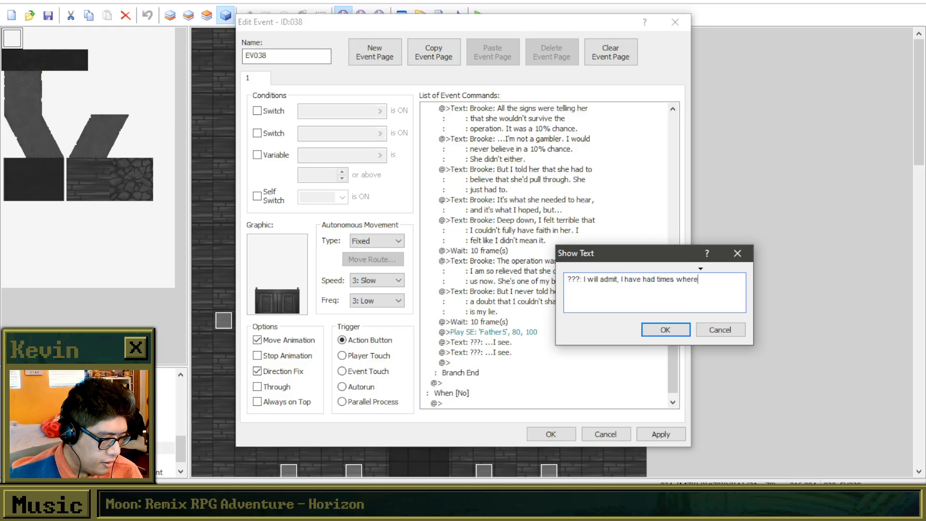
pyautogui.write('my ')
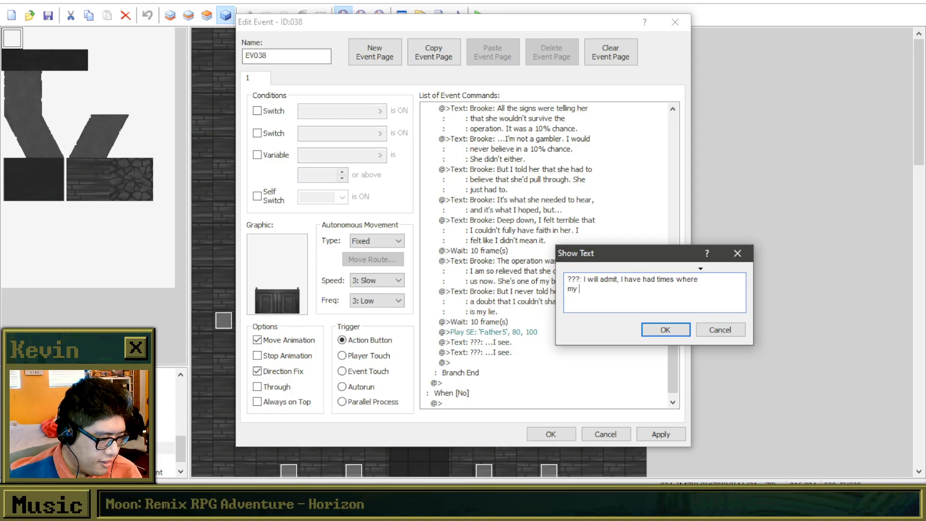
pyautogui.write('faith ')
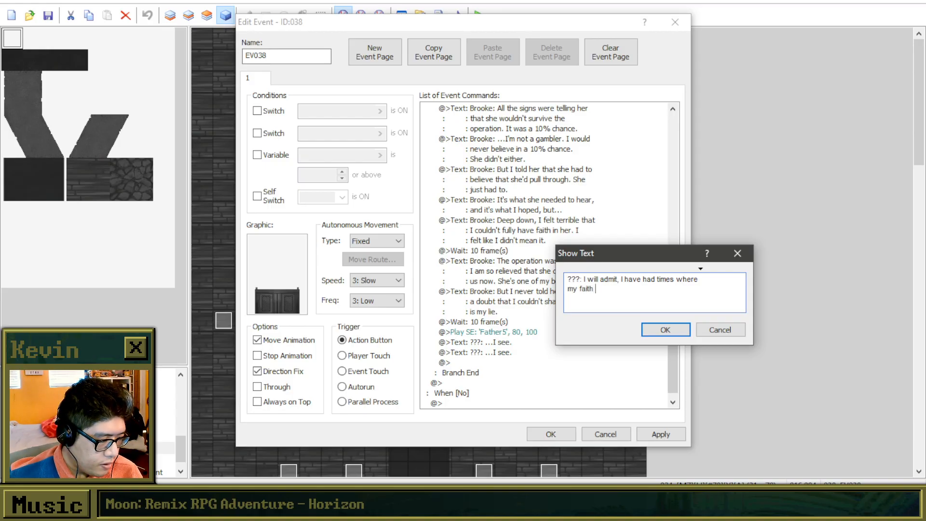
pyautogui.write('was shaken.')
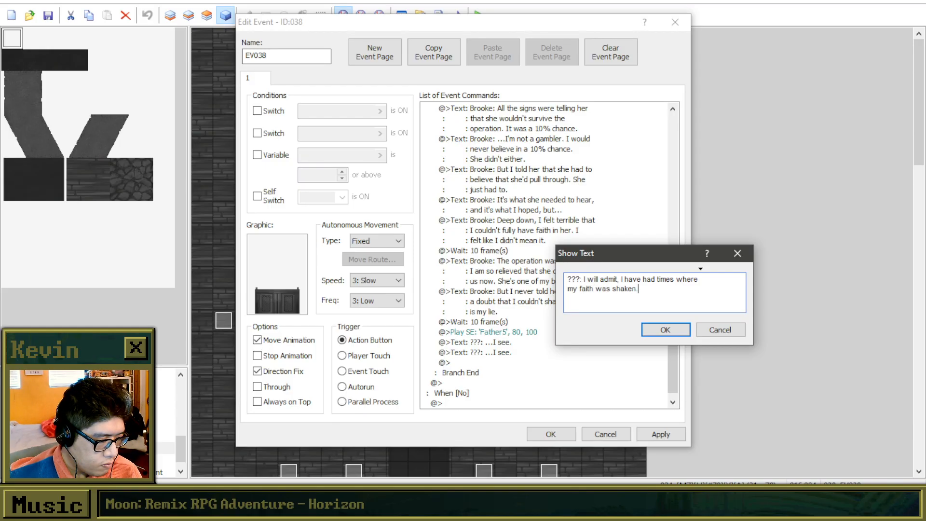
pyautogui.click(666, 331)
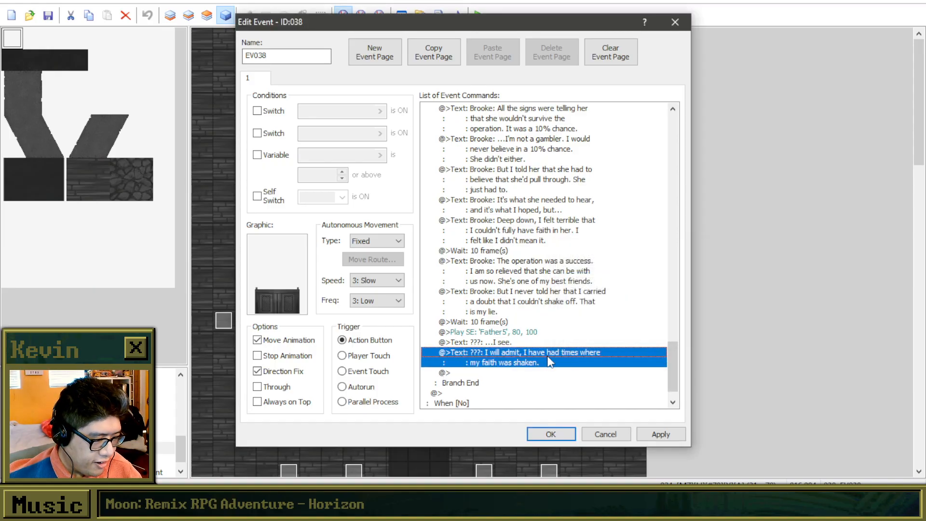
# Duplicate the "my faith was shaken." text directly below itself at the end of the "I said they'd be okay." branch.
pyautogui.hotkey('ctrl', 'c')
pyautogui.click(546, 385)
pyautogui.press('Up')
pyautogui.hotkey('ctrl', 'v')
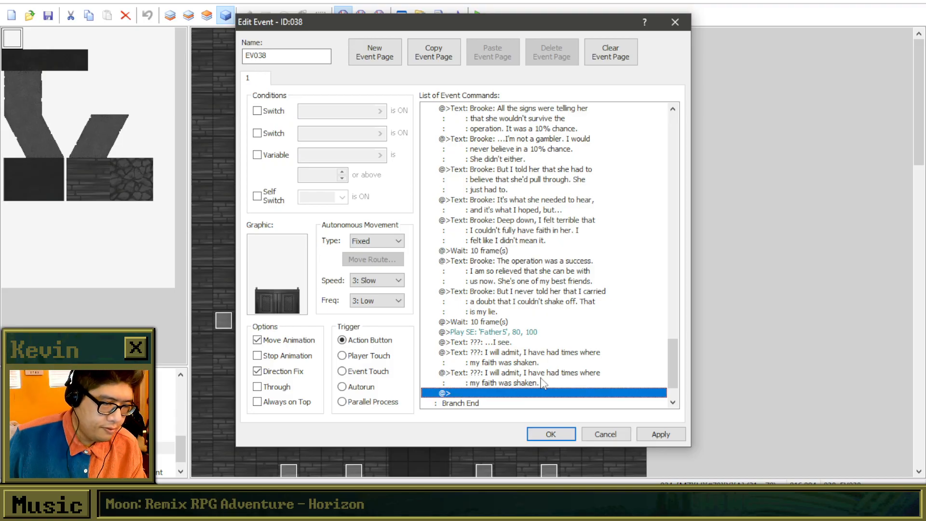
# Reword the copied text as "???: Temptations to do evil are a constant source of obfuscating my path as a".
pyautogui.rightClick(544, 382)
pyautogui.click(596, 267)
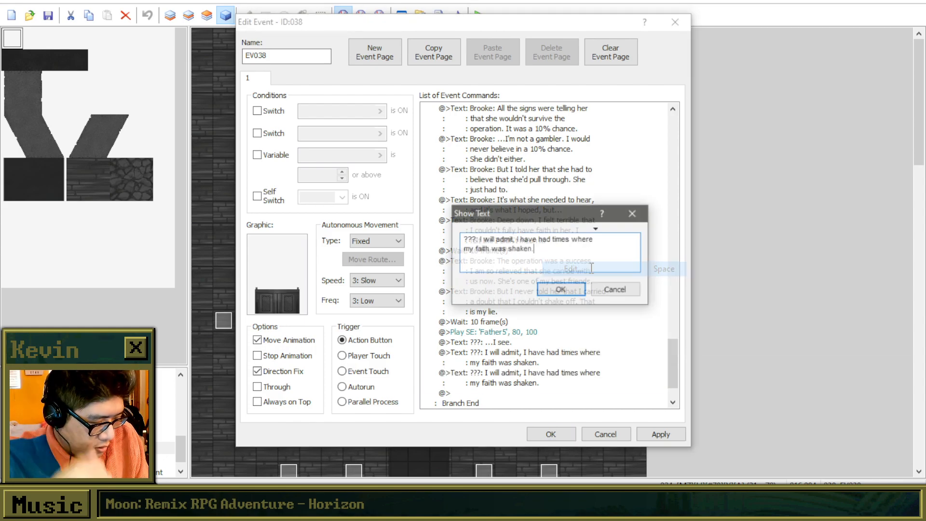
pyautogui.moveTo(558, 261); pyautogui.dragTo(510, 244)
pyautogui.moveTo(497, 240); pyautogui.dragTo(480, 240)
pyautogui.press('BackSpace')
pyautogui.write('Temptations to')
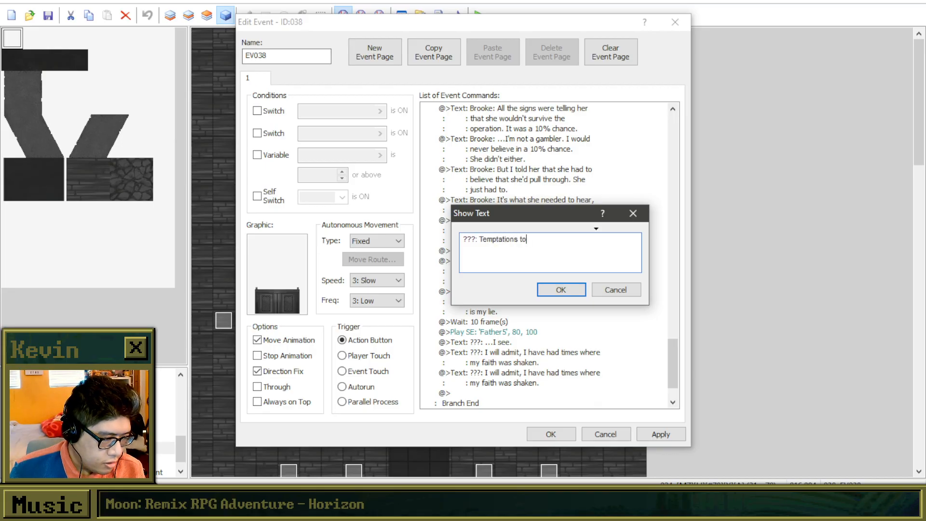
pyautogui.write(' do evil')
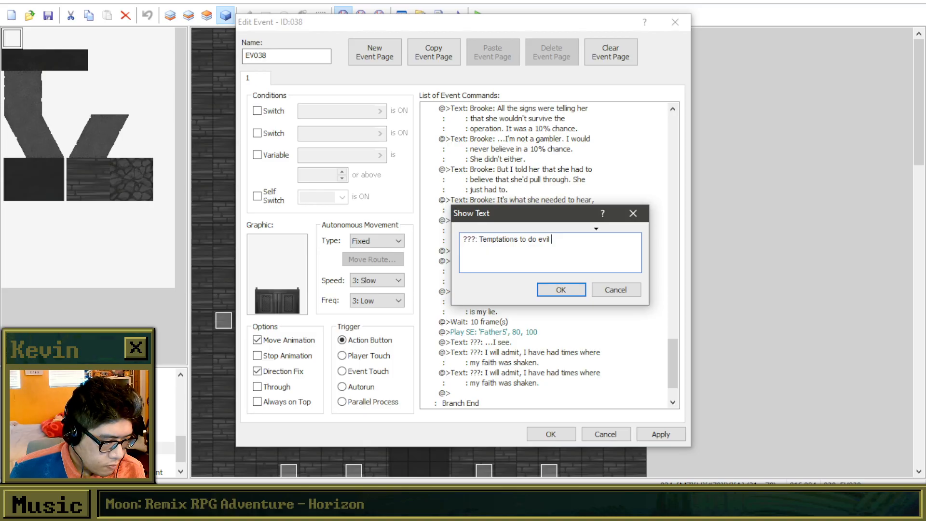
pyautogui.write(' were')
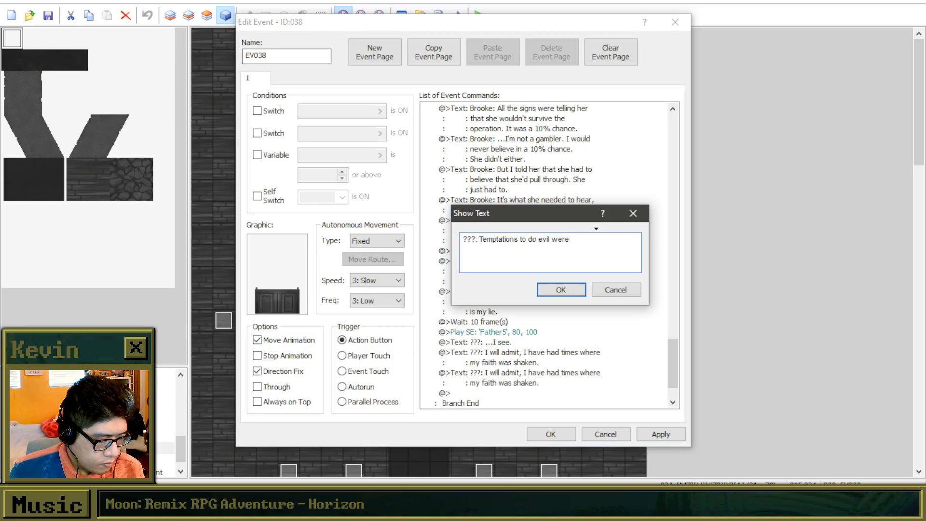
pyautogui.press('BackSpace')
pyautogui.press('BackSpace')
pyautogui.press('BackSpace')
pyautogui.press('BackSpace')
pyautogui.write('are a constant')
pyautogui.press('Return')
pyautogui.write('source of obfusc')
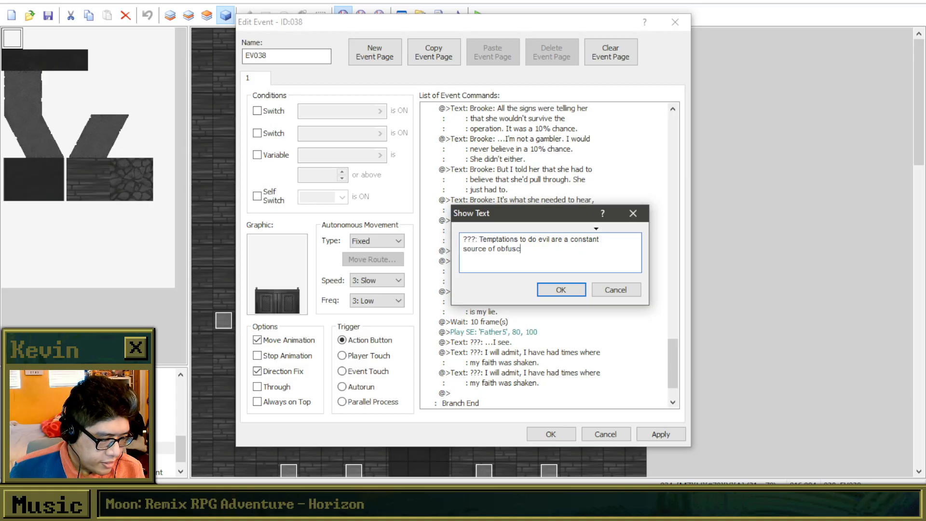
pyautogui.write('ating my')
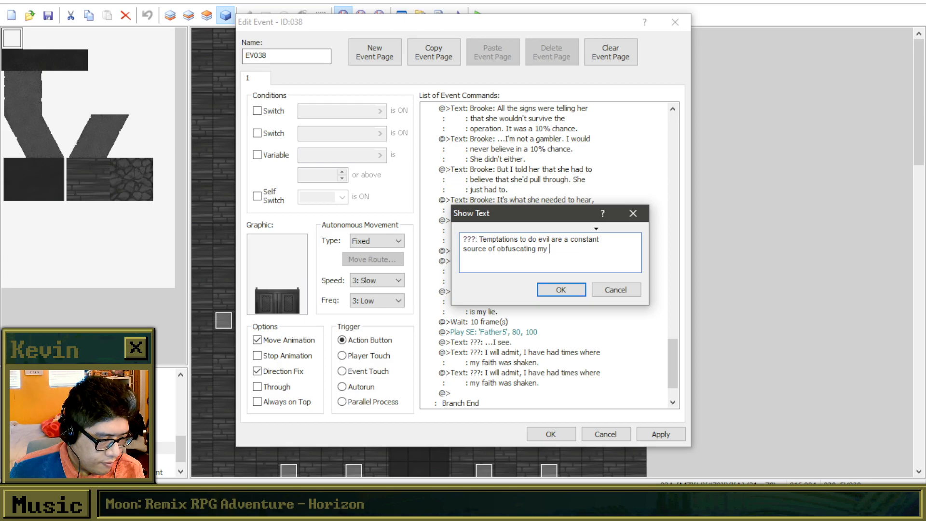
pyautogui.write('pat')
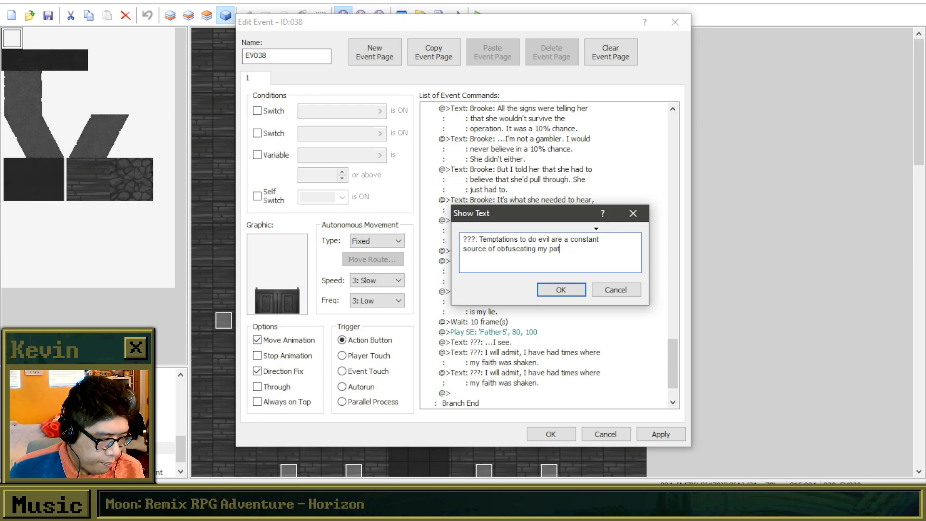
pyautogui.write('h as a')
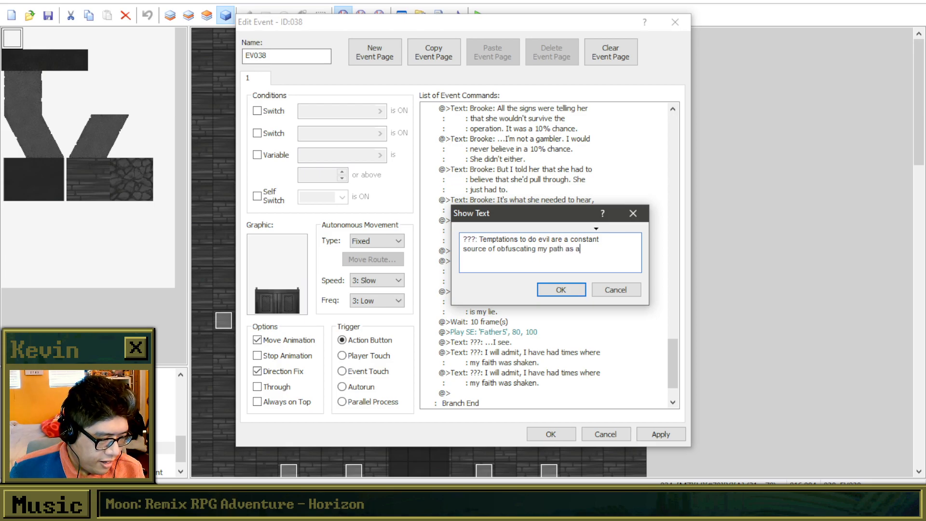
pyautogui.press('Return')
pyautogui.write('faather')
pyautogui.press('BackSpace')
pyautogui.press('BackSpace')
pyautogui.press('BackSpace')
pyautogui.press('BackSpace')
pyautogui.press('BackSpace')
pyautogui.press('BackSpace')
pyautogui.press('BackSpace')
pyautogui.press('BackSpace')
pyautogui.press('BackSpace')
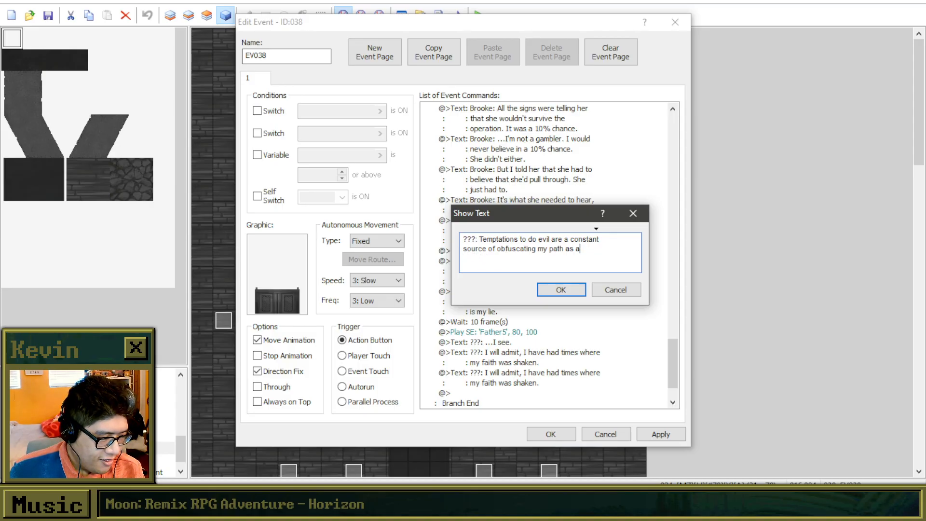
pyautogui.write('a father.')
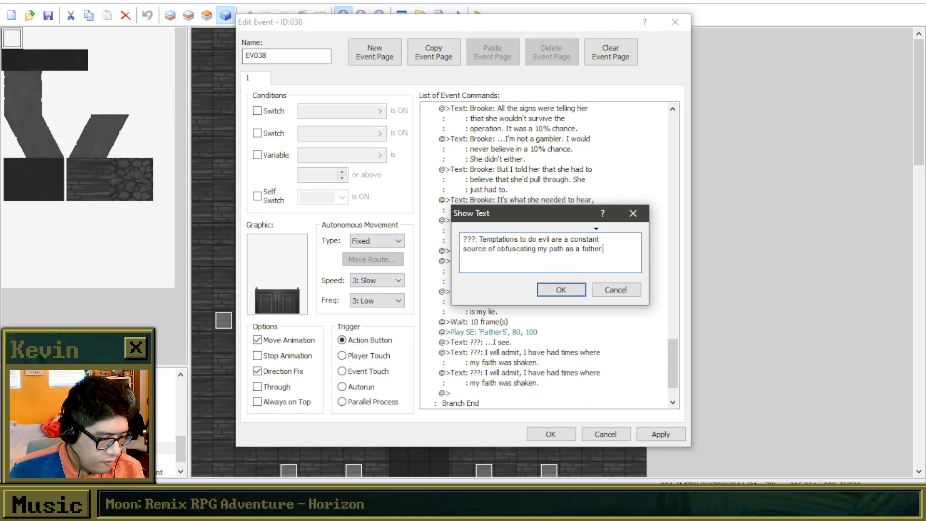
pyautogui.press('BackSpace')
pyautogui.press('BackSpace')
pyautogui.press('BackSpace')
pyautogui.press('BackSpace')
pyautogui.press('BackSpace')
pyautogui.press('BackSpace')
# Complete the priest's temptation sentence with "guiding figure." on a third line and confirm the text.
pyautogui.press('Return')
pyautogui.write('gu')
pyautogui.press('BackSpace')
pyautogui.press('BackSpace')
pyautogui.write('serv')
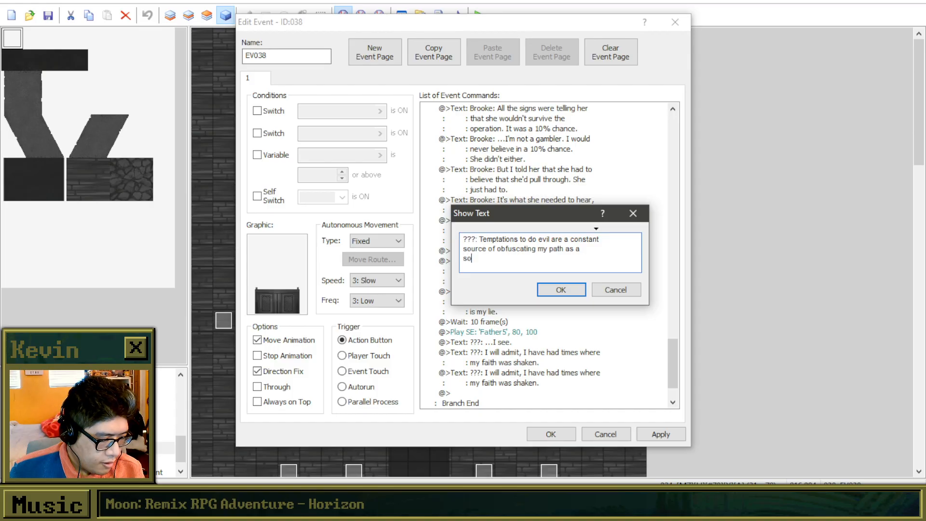
pyautogui.press('BackSpace')
pyautogui.press('BackSpace')
pyautogui.press('BackSpace')
pyautogui.press('BackSpace')
pyautogui.write('guidin')
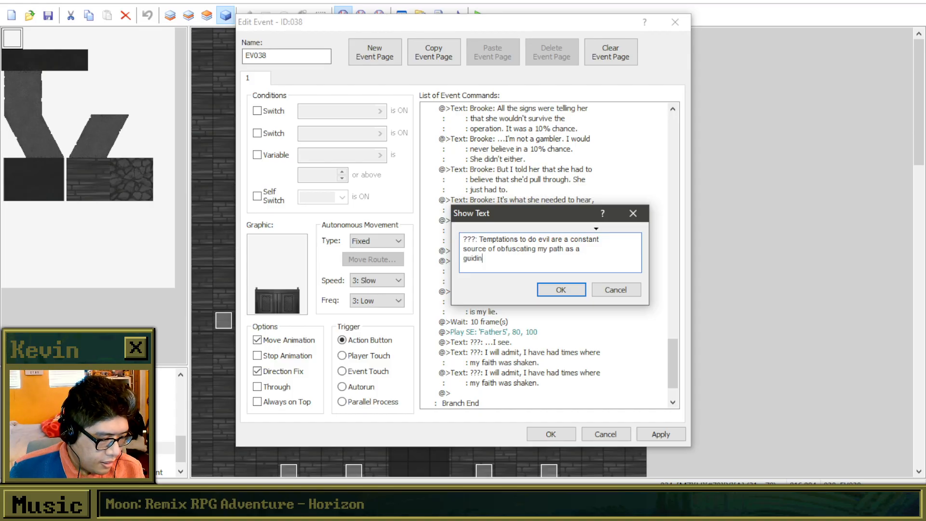
pyautogui.write('g figure')
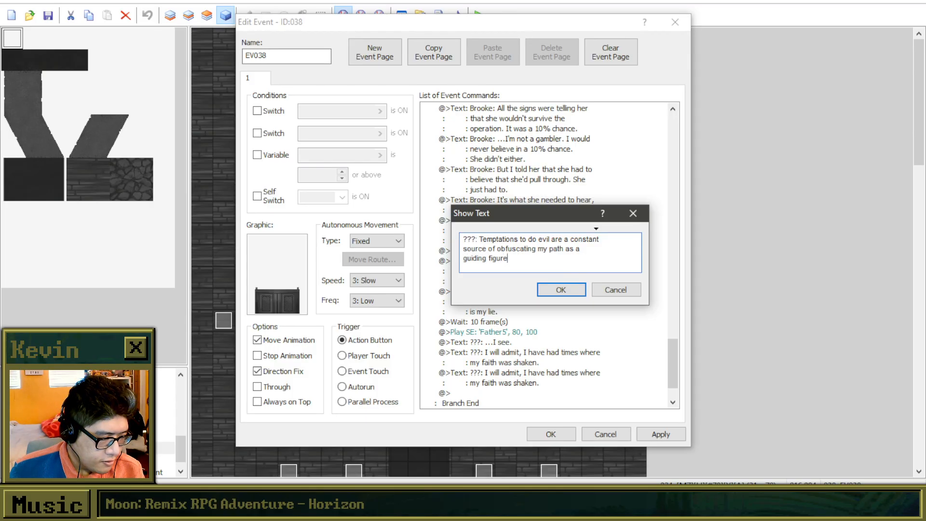
pyautogui.write('.')
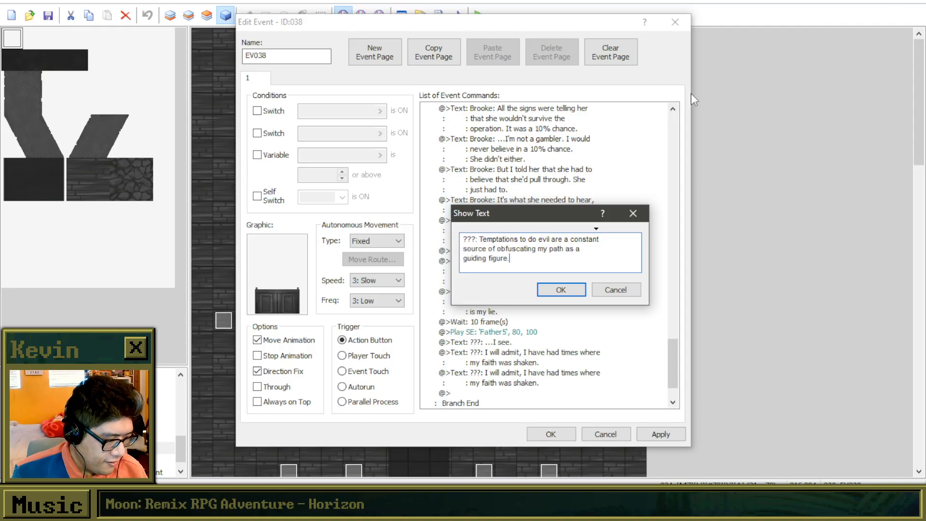
pyautogui.click(541, 289)
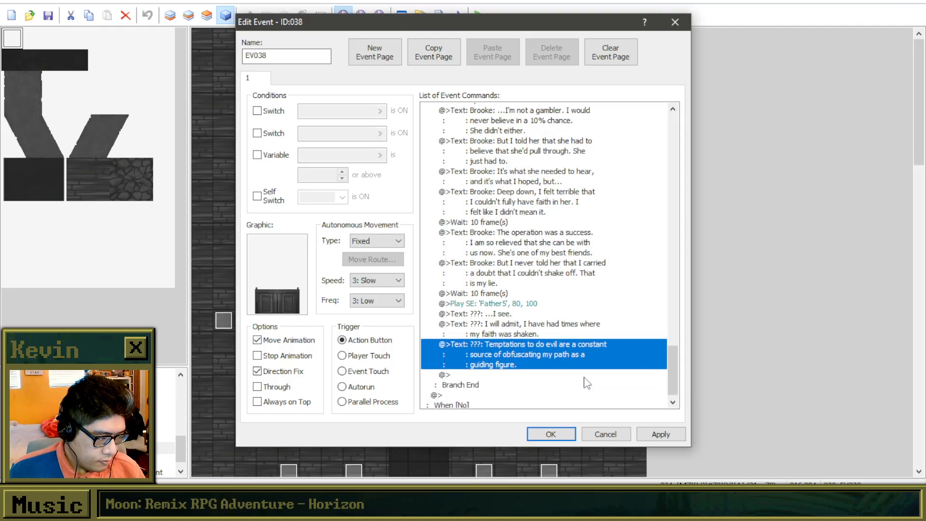
# Add a Show Text command below the "guiding figure." text, starting with "???: And... In those times, I too may have".
pyautogui.click(567, 364)
pyautogui.doubleClick(560, 353)
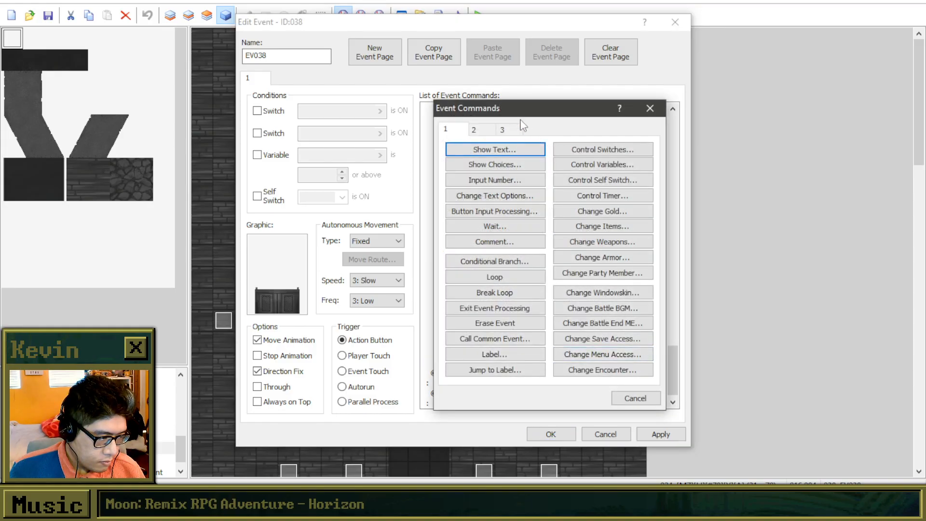
pyautogui.moveTo(705, 121); pyautogui.dragTo(714, 123)
pyautogui.click(705, 156)
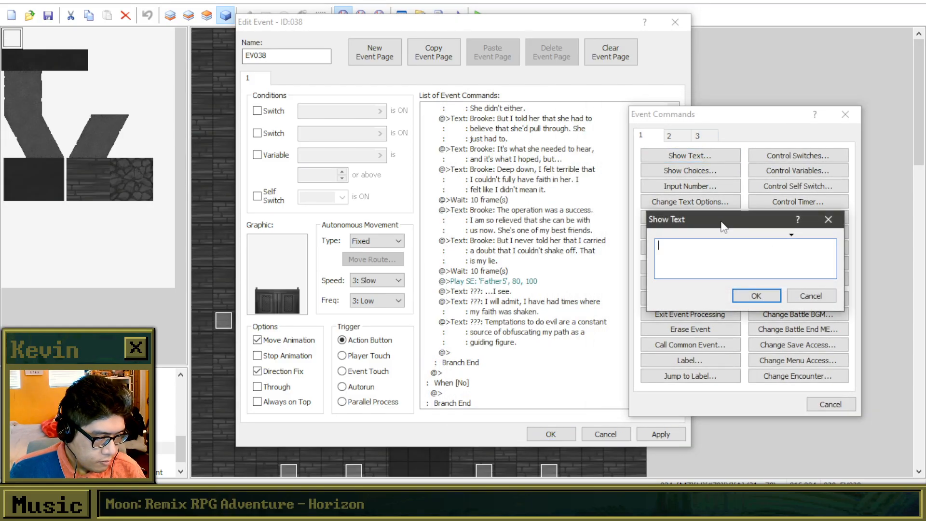
pyautogui.write('???: ')
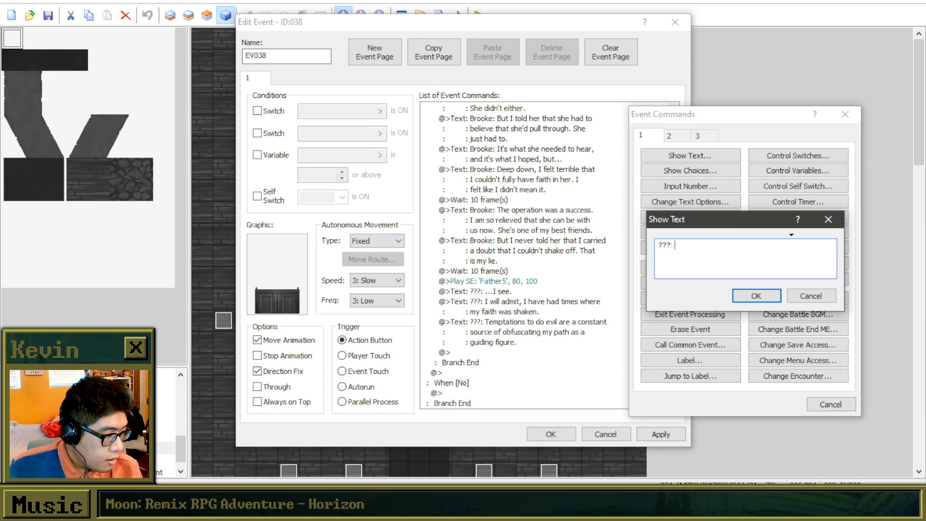
pyautogui.write('And... ')
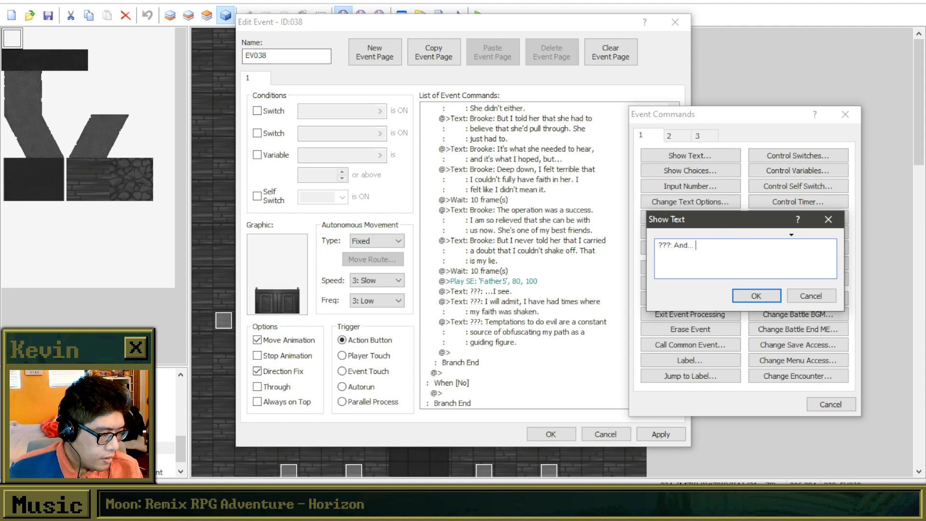
pyautogui.write('In those times, I')
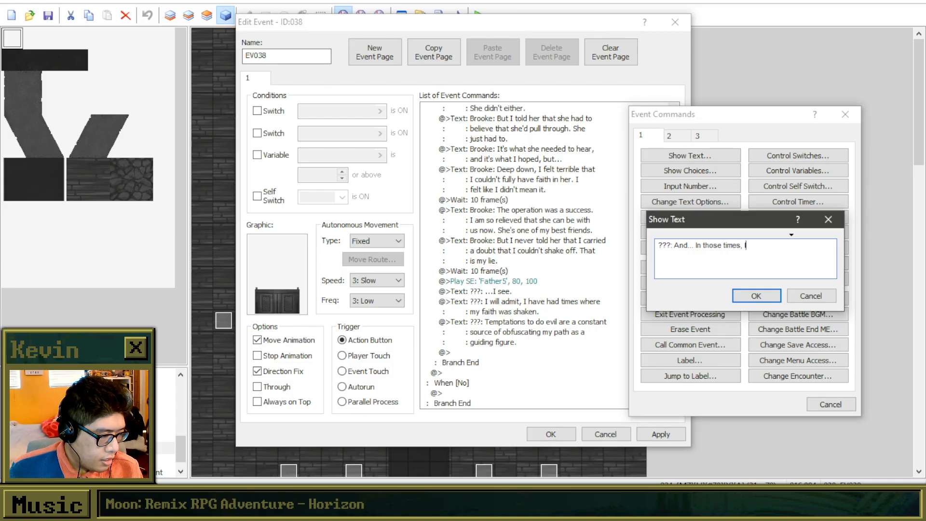
pyautogui.write(' too ma')
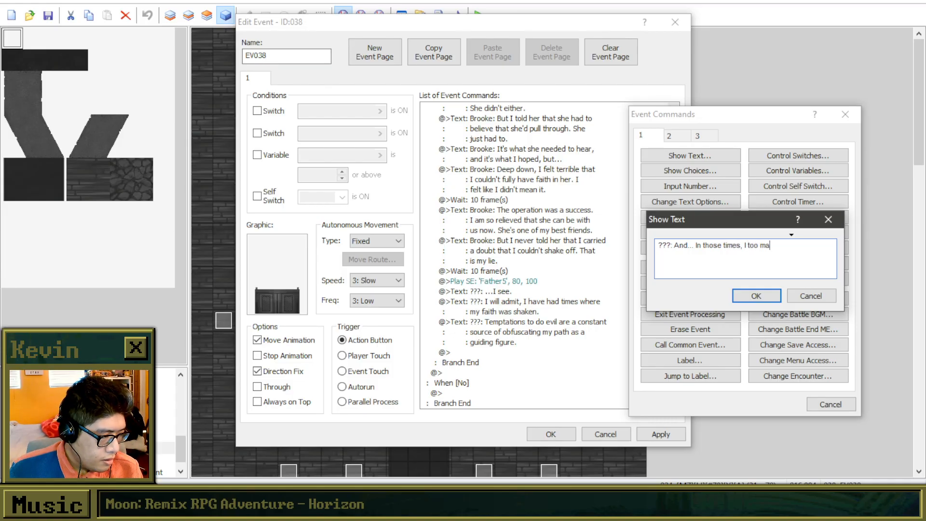
pyautogui.write('y have ')
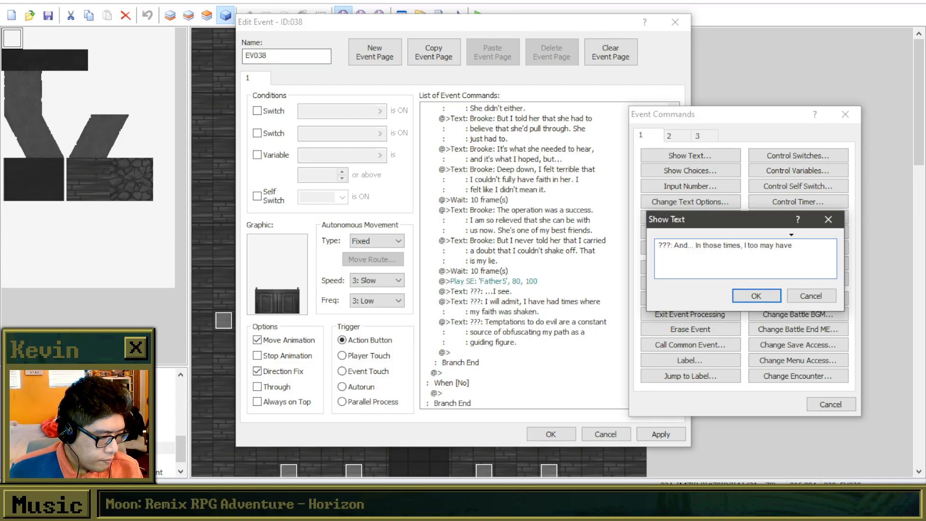
pyautogui.write('preached ')
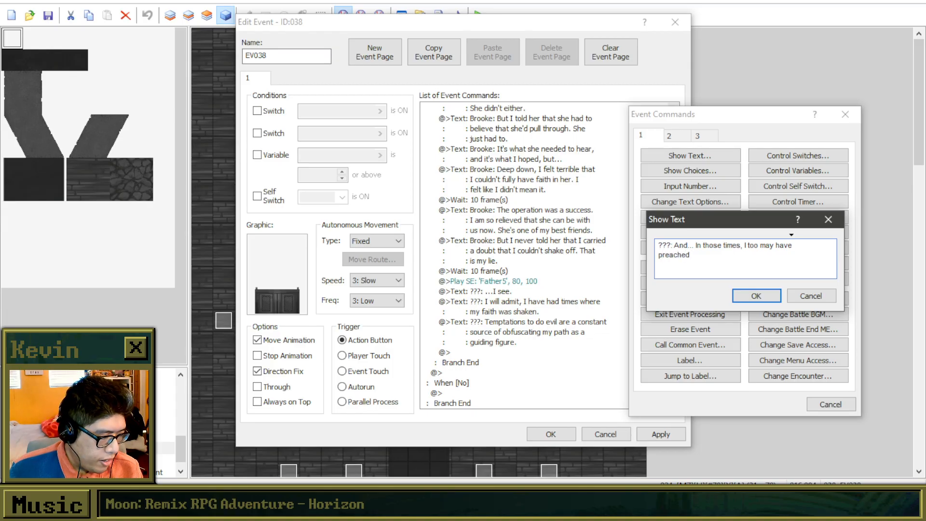
pyautogui.write('what I did')
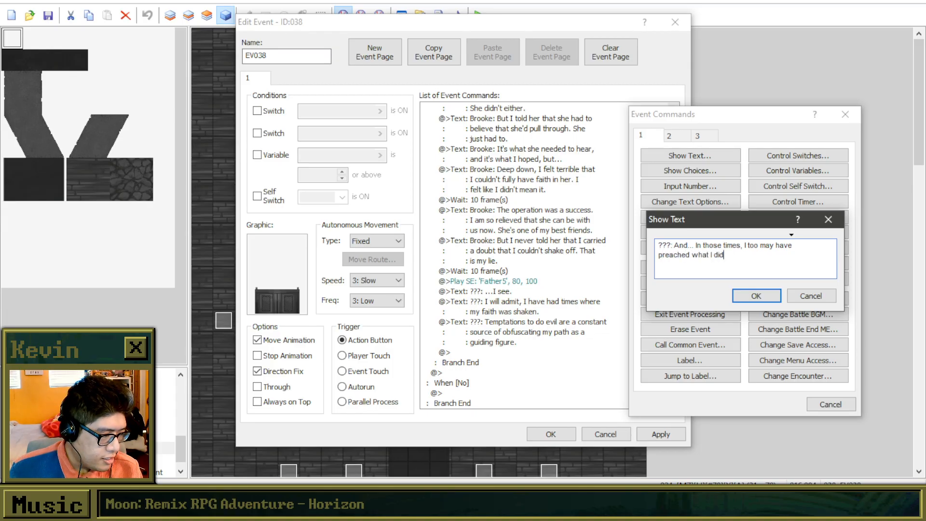
pyautogui.write(' not practice')
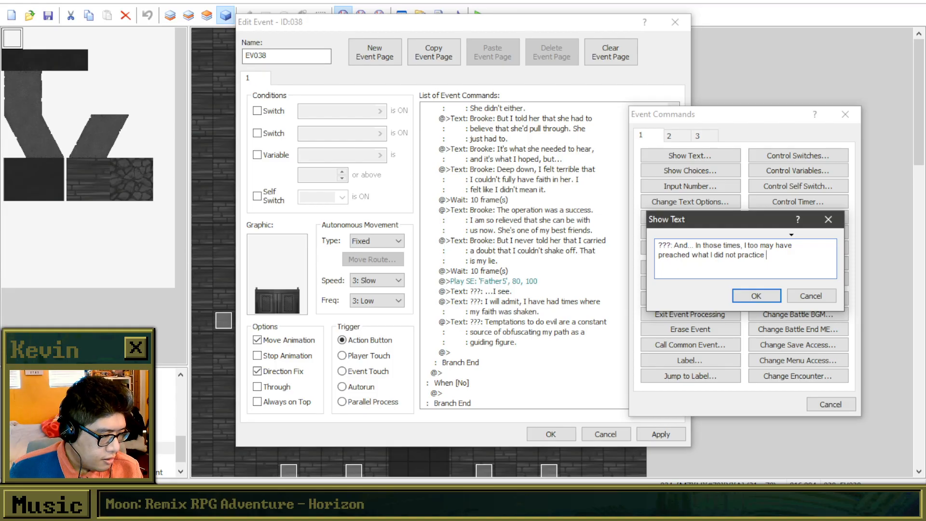
pyautogui.write(', at')
# Complete the priest's sentence with "preached what I did not practice in my mind." and confirm the text.
pyautogui.press('BackSpace')
pyautogui.press('BackSpace')
pyautogui.press('BackSpace')
pyautogui.press('BackSpace')
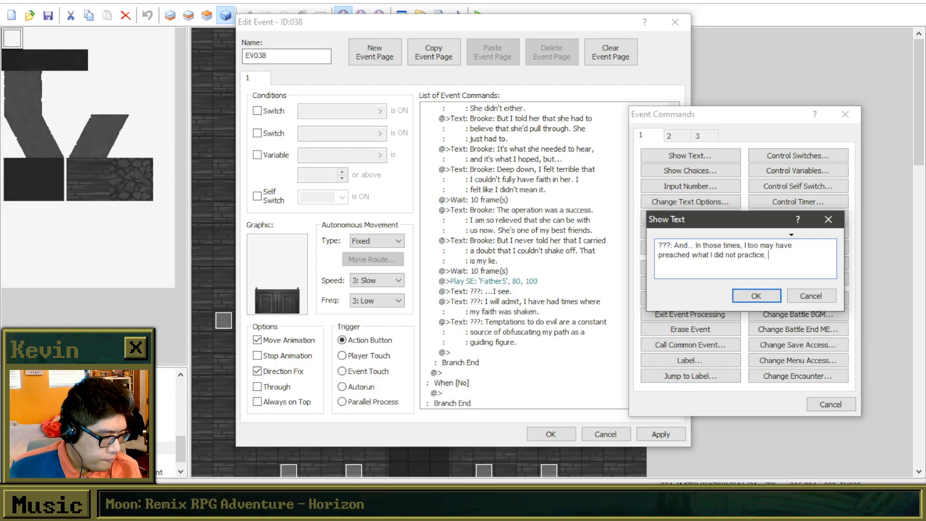
pyautogui.write('in my ')
pyautogui.write('m')
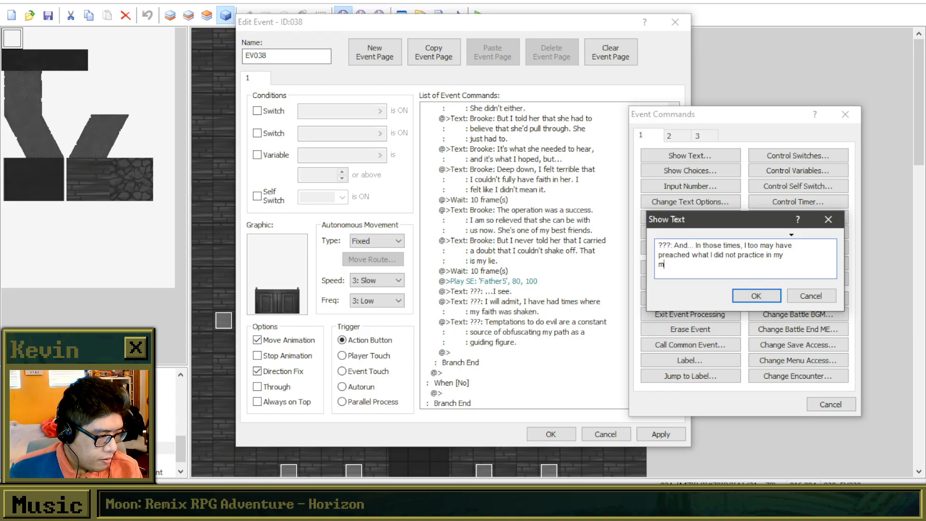
pyautogui.write('ind.')
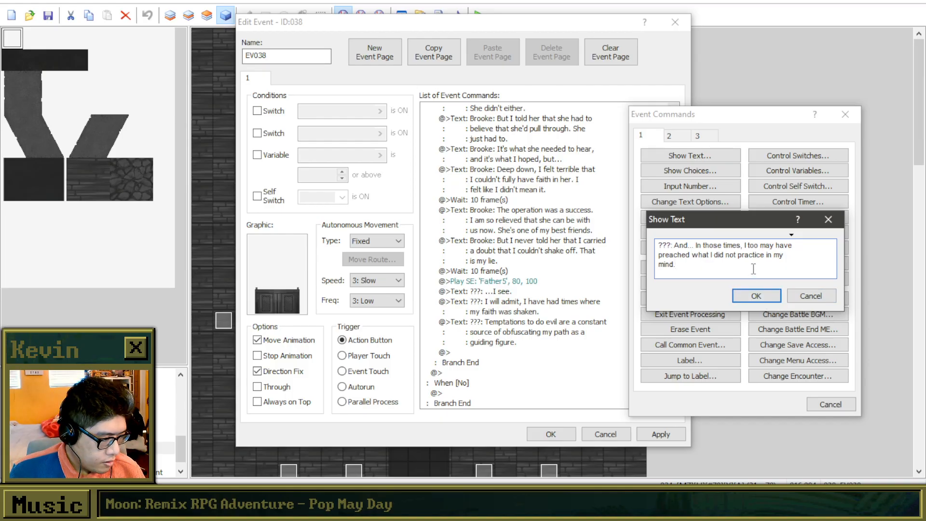
pyautogui.moveTo(756, 266); pyautogui.dragTo(735, 259)
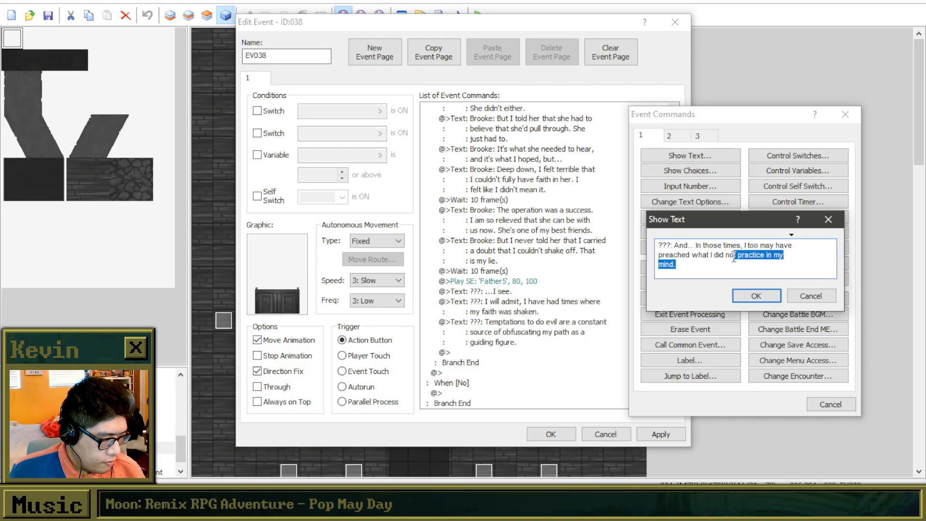
pyautogui.click(756, 296)
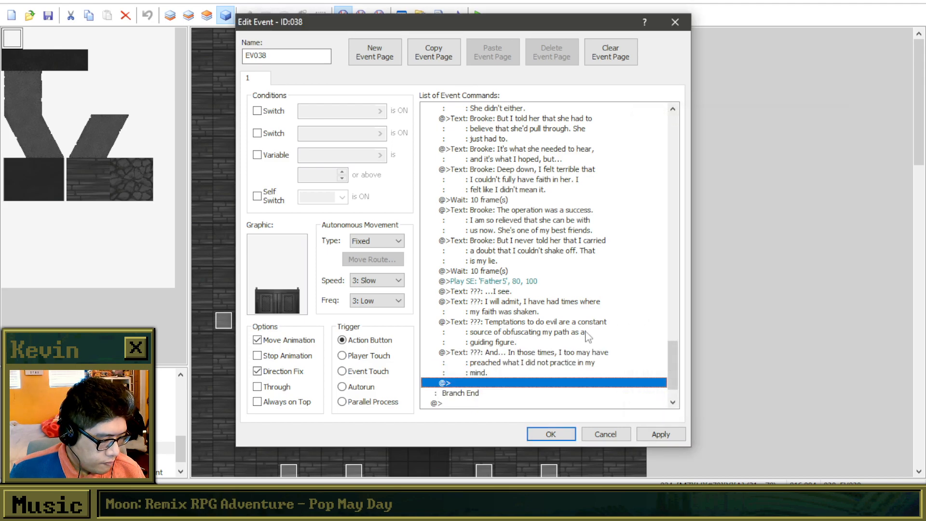
# Add another Show Text command at the end of the branch, starting with "???: Yet here I am today".
pyautogui.scroll(-3, 569, 345)
pyautogui.doubleClick(565, 343)
pyautogui.moveTo(482, 106); pyautogui.dragTo(699, 110)
pyautogui.click(700, 152)
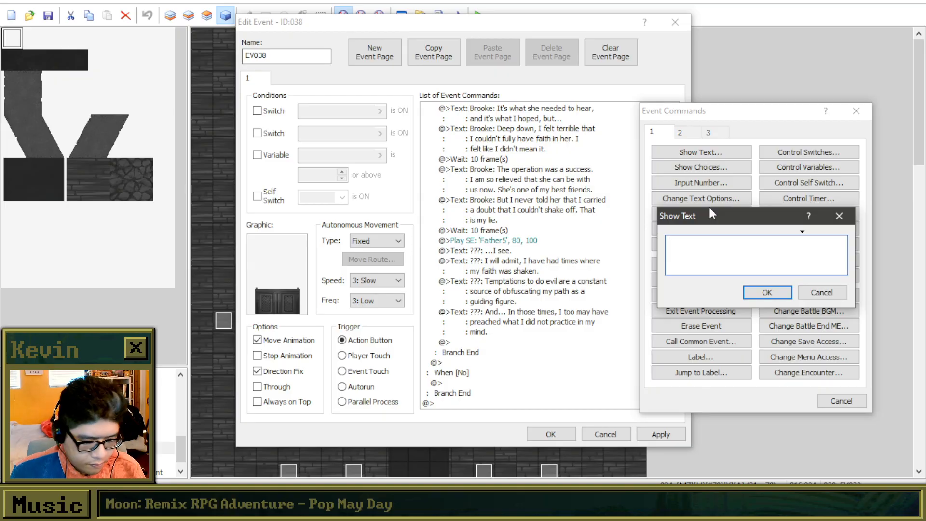
pyautogui.write('???: Yet ')
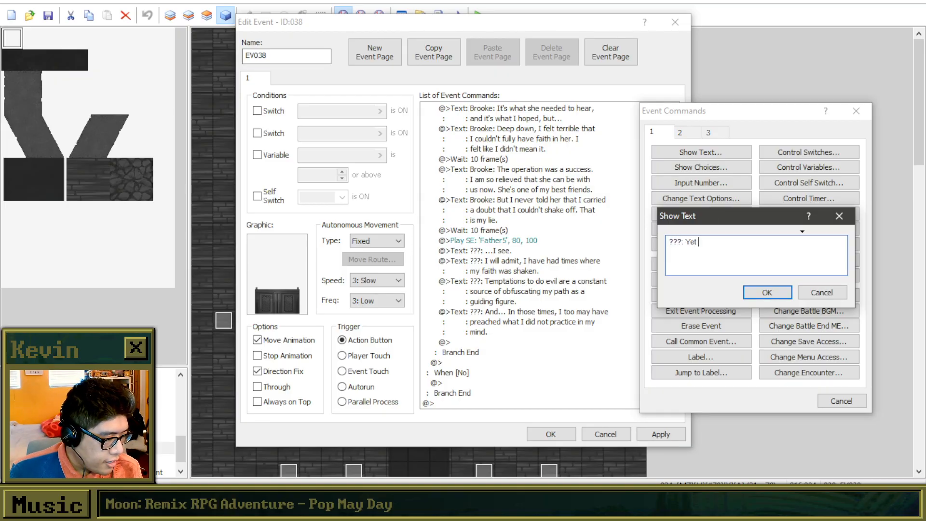
pyautogui.write('here I am today')
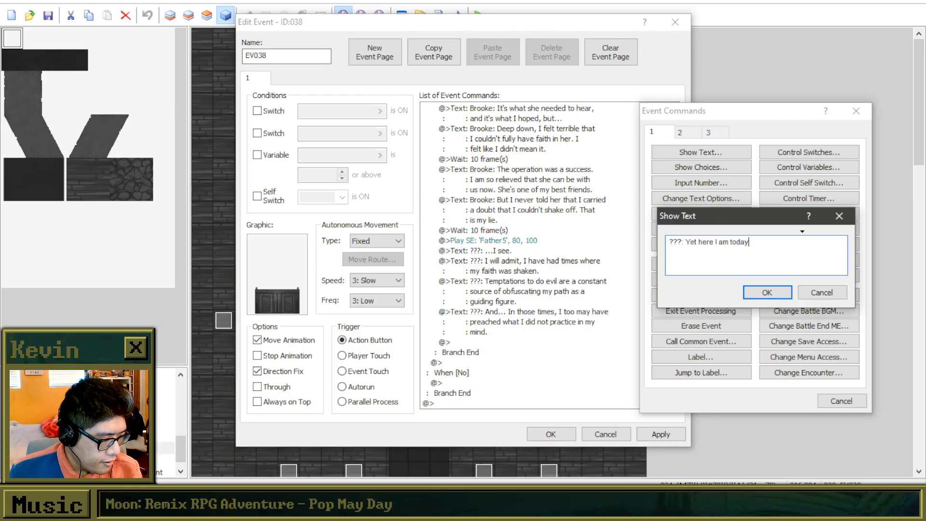
pyautogui.write('. And today, ')
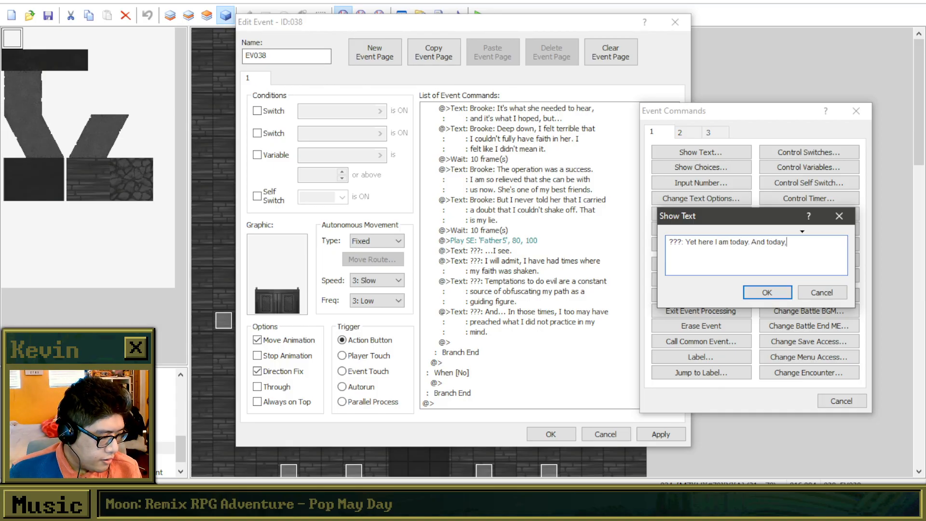
pyautogui.write('your friend ')
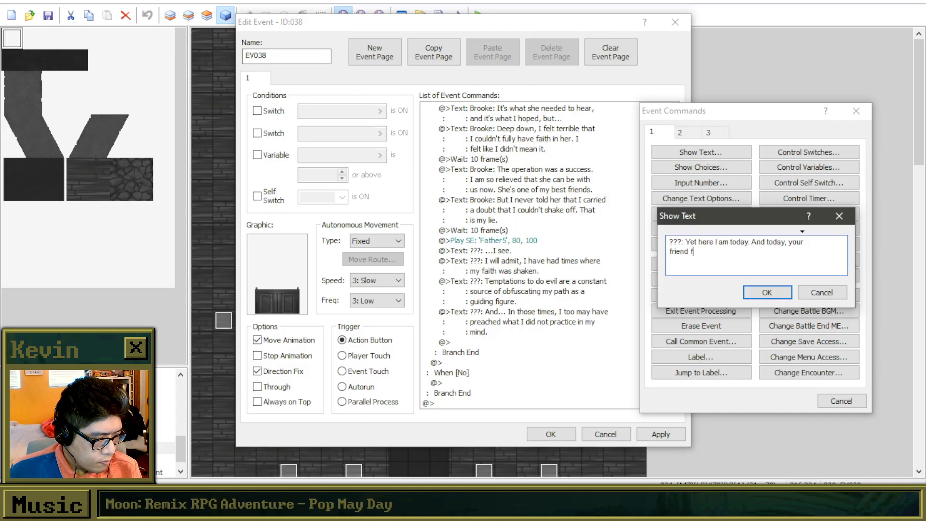
pyautogui.write('has s')
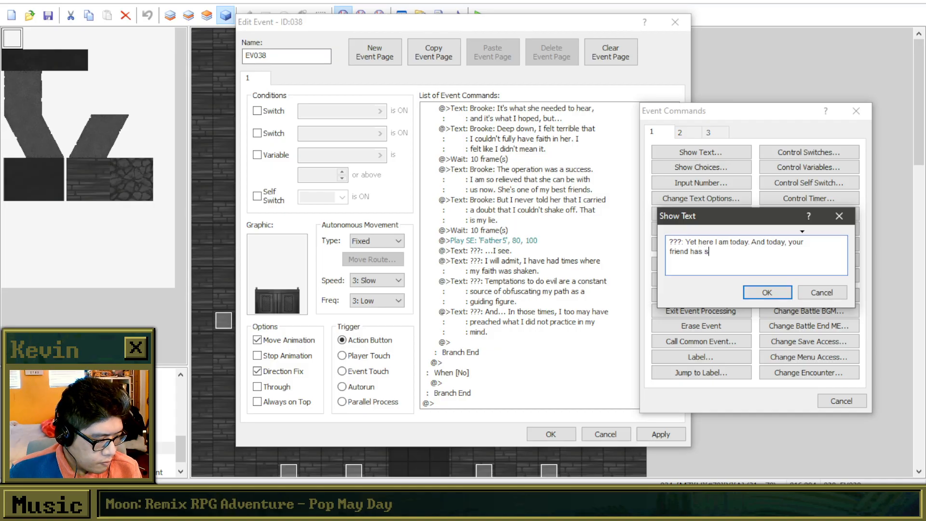
pyautogui.write('omeone s')
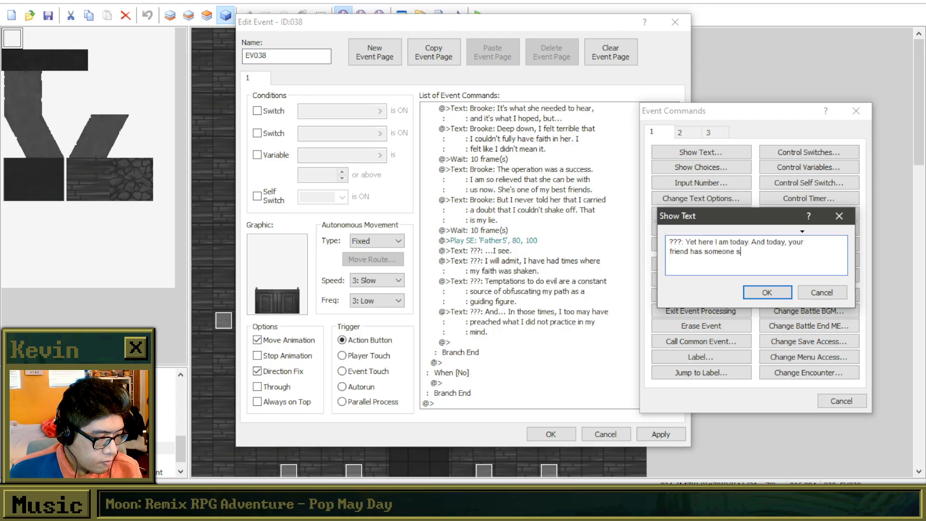
pyautogui.write('he can s')
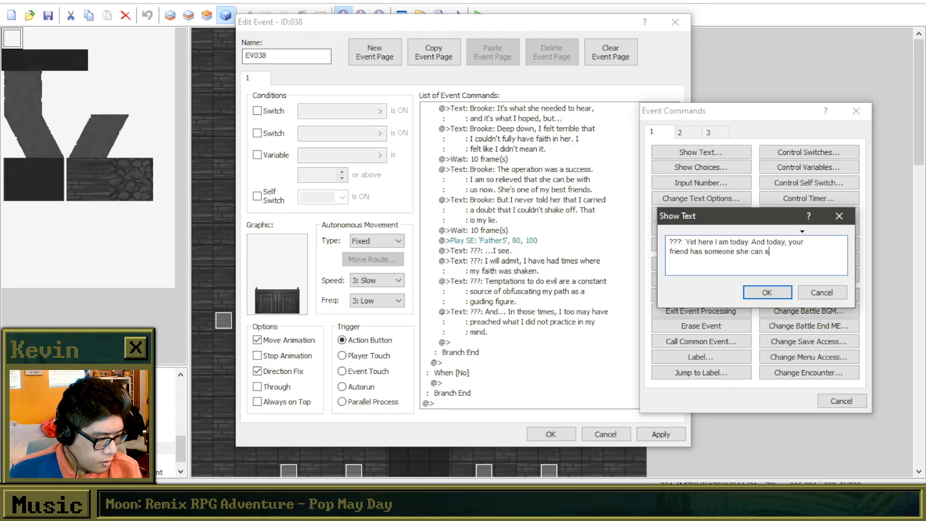
pyautogui.press('BackSpace')
pyautogui.write('p')
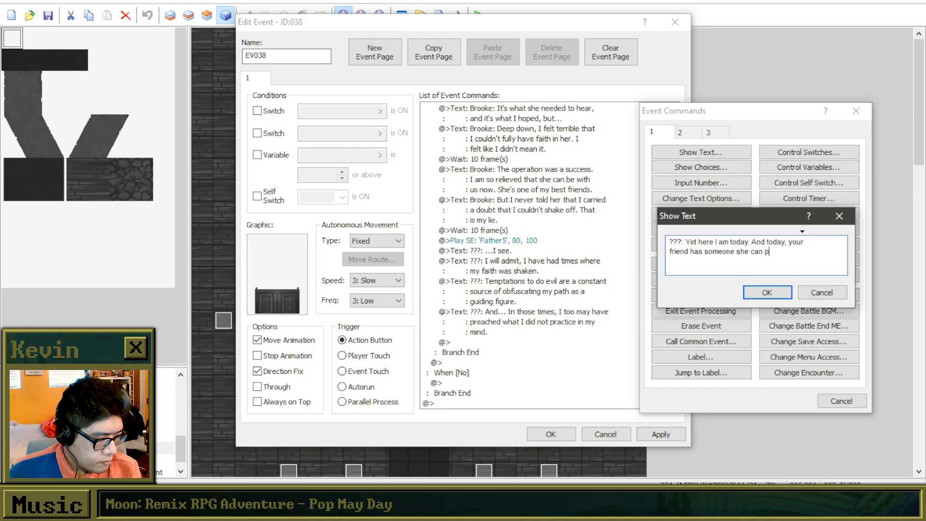
pyautogui.write('ut faith in')
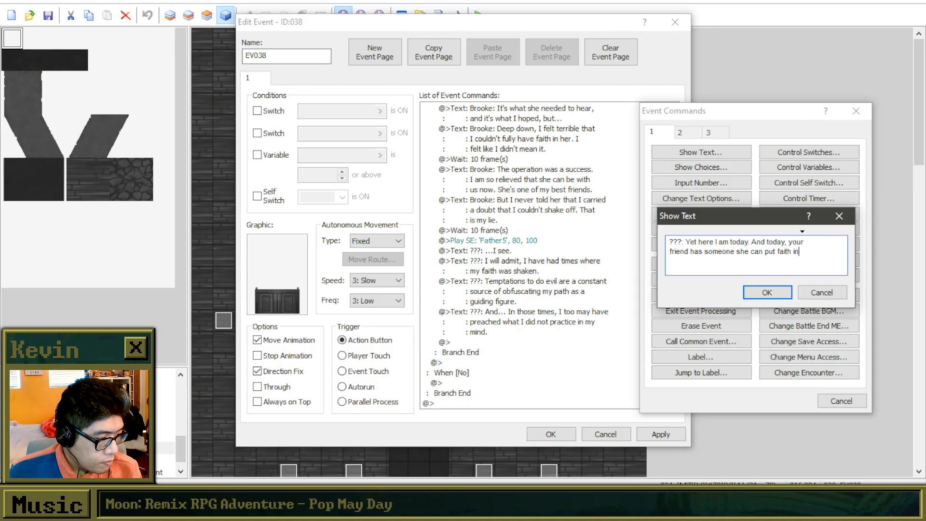
pyautogui.press('BackSpace')
pyautogui.press('BackSpace')
pyautogui.press('BackSpace')
pyautogui.press('BackSpace')
pyautogui.press('BackSpace')
pyautogui.press('BackSpace')
pyautogui.press('BackSpace')
pyautogui.press('BackSpace')
pyautogui.press('BackSpace')
pyautogui.press('BackSpace')
pyautogui.press('BackSpace')
pyautogui.press('BackSpace')
pyautogui.press('BackSpace')
pyautogui.press('BackSpace')
pyautogui.press('BackSpace')
pyautogui.press('BackSpace')
pyautogui.press('BackSpace')
pyautogui.press('BackSpace')
pyautogui.press('BackSpace')
pyautogui.press('BackSpace')
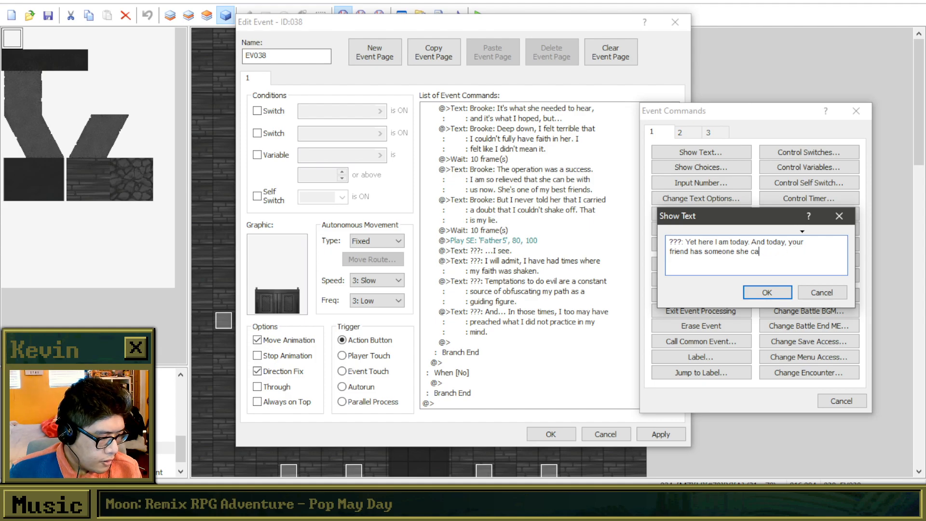
pyautogui.press('BackSpace')
pyautogui.press('BackSpace')
# Continue the priest's line with ", and you are putting your faith in me.", breaking the line before "putting".
pyautogui.write(', and you are')
pyautogui.press('Return')
pyautogui.write('putting your faith')
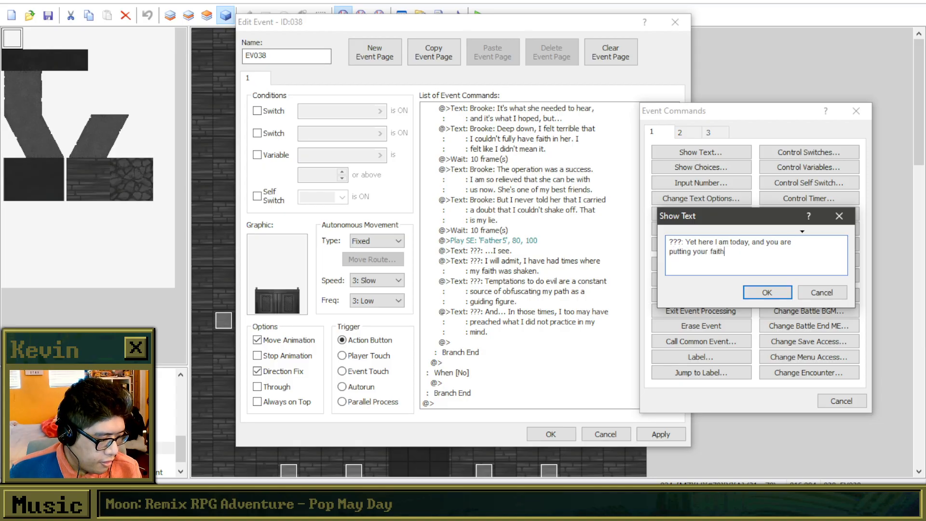
pyautogui.write(' in me. S')
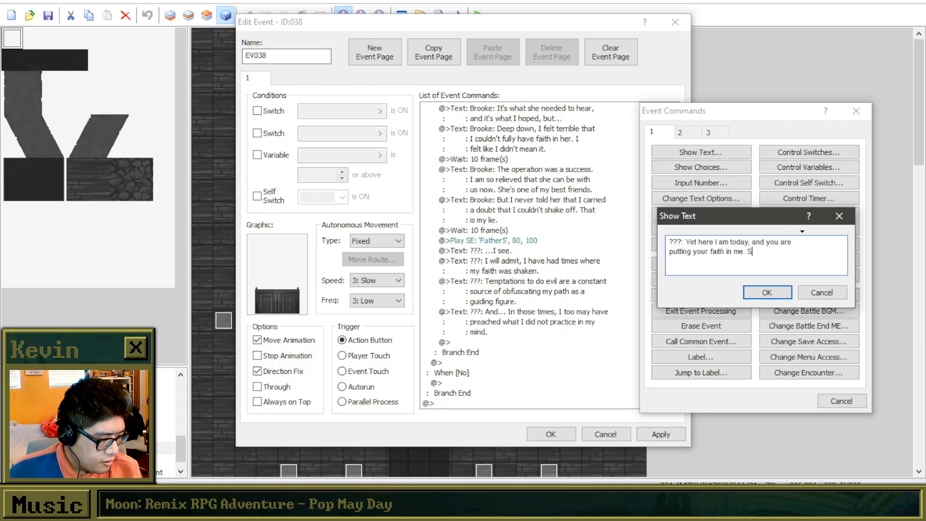
pyautogui.write('uch w')
pyautogui.press('BackSpace')
pyautogui.press('BackSpace')
pyautogui.press('BackSpace')
pyautogui.press('BackSpace')
pyautogui.press('BackSpace')
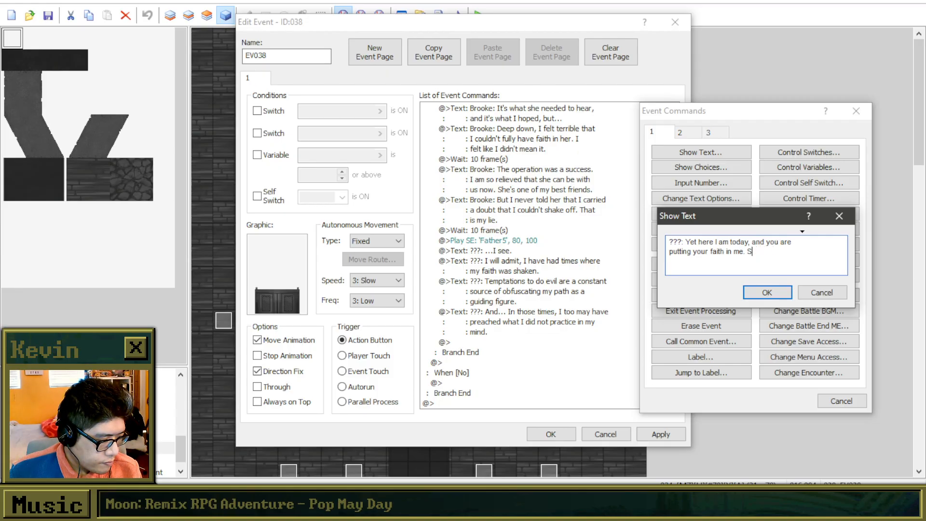
pyautogui.press('BackSpace')
# Finish the text with "Just as your friend today can put their faith in you." and confirm it.
pyautogui.write('Just as')
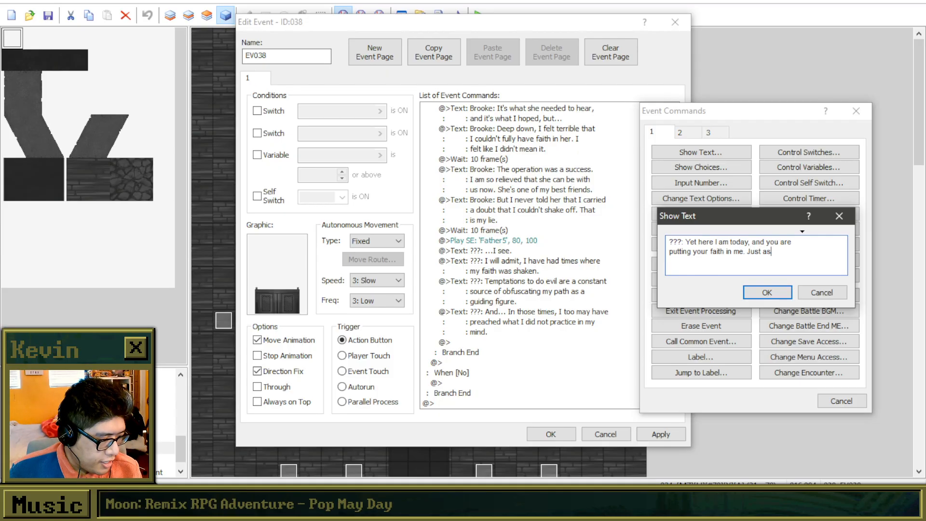
pyautogui.write(' your friend tod')
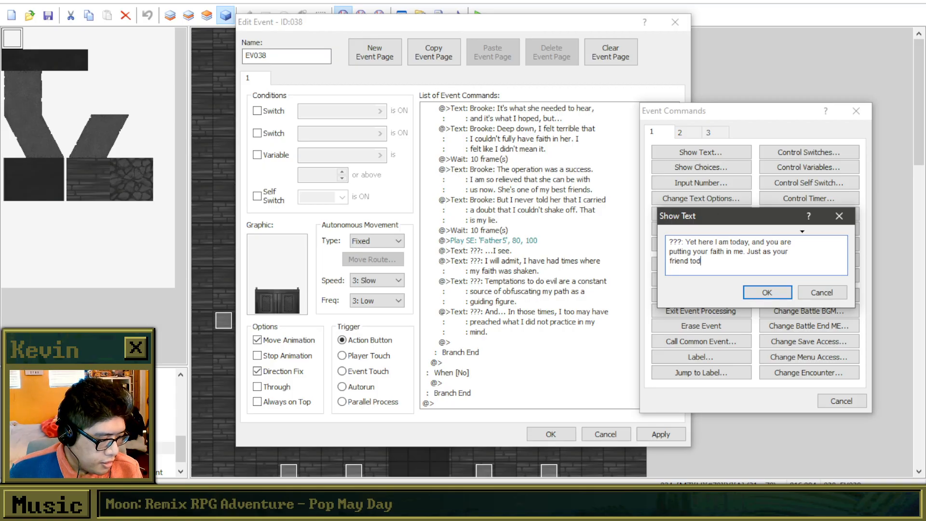
pyautogui.write('ay can put their faith in you')
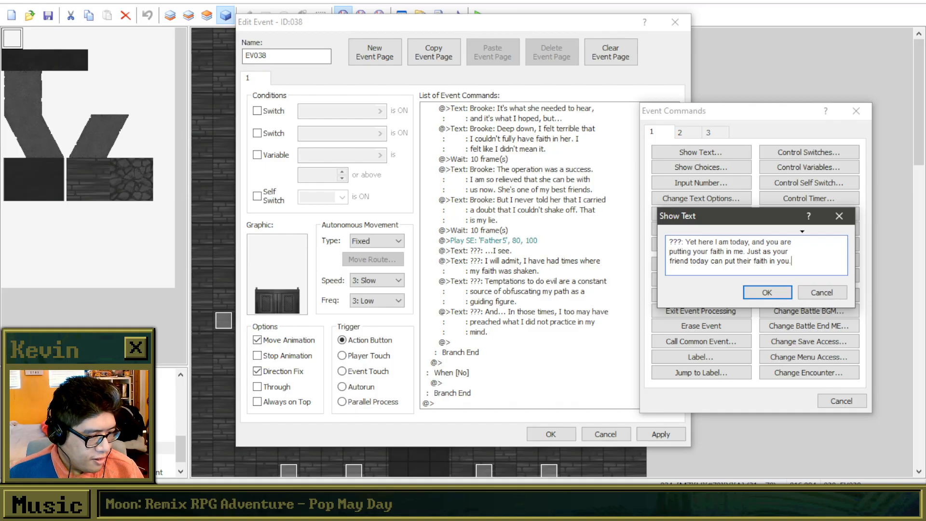
pyautogui.write('.')
pyautogui.click(767, 292)
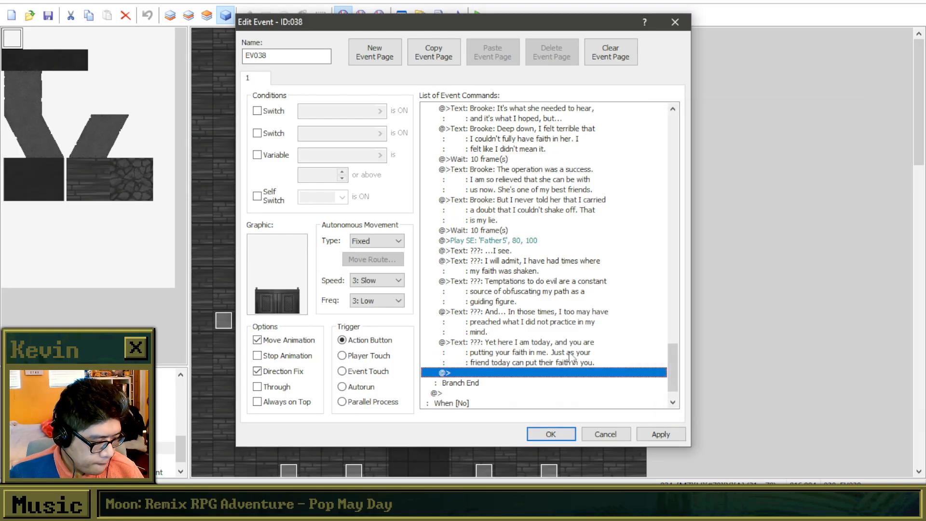
# Add another Show Text command at the end of the branch, starting with "???: Perhaps".
pyautogui.doubleClick(557, 343)
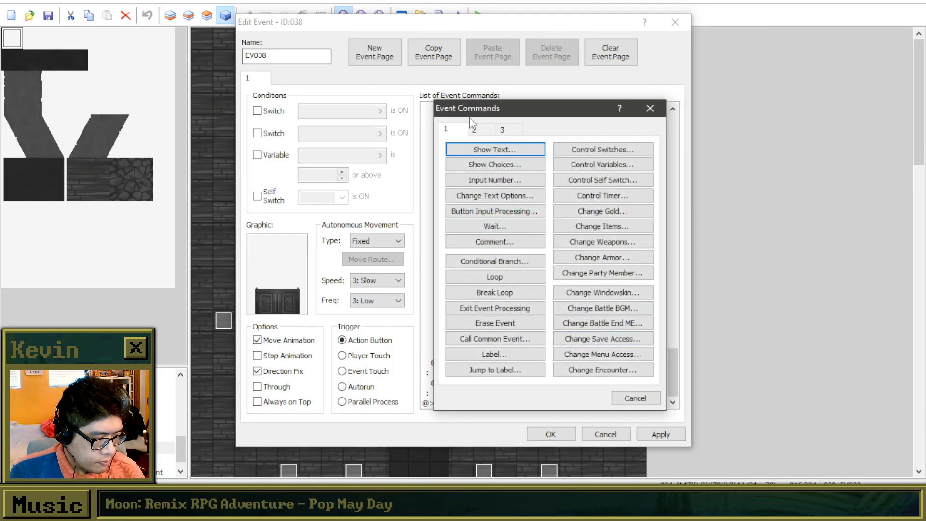
pyautogui.moveTo(469, 110); pyautogui.dragTo(641, 101)
pyautogui.click(653, 137)
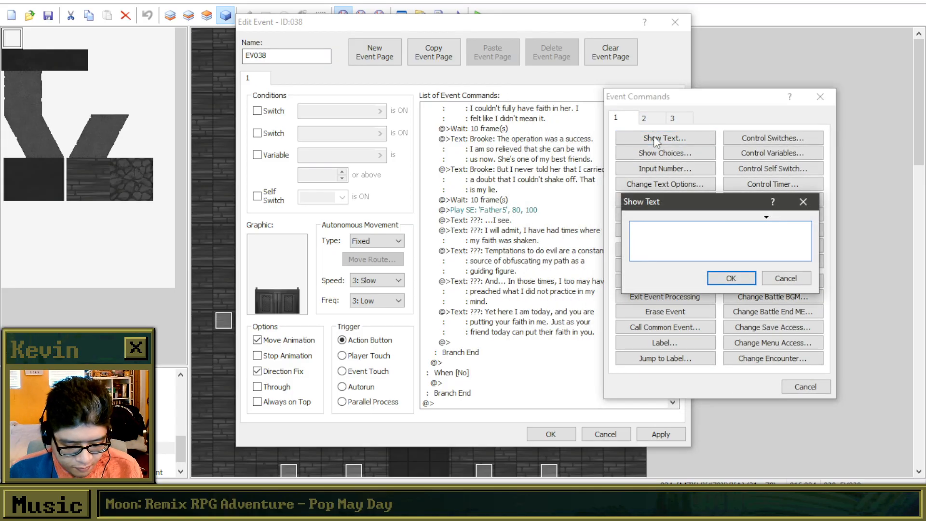
pyautogui.write('???: ')
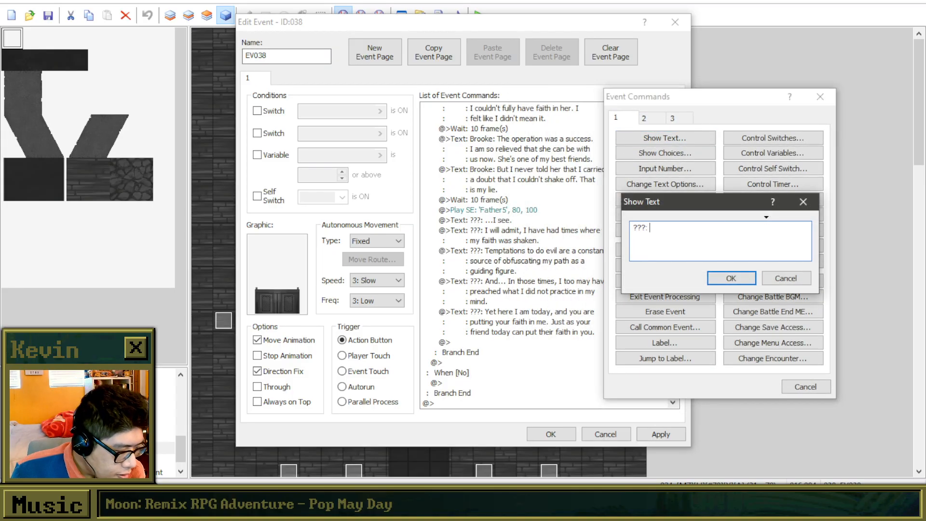
pyautogui.write('Perhaps')
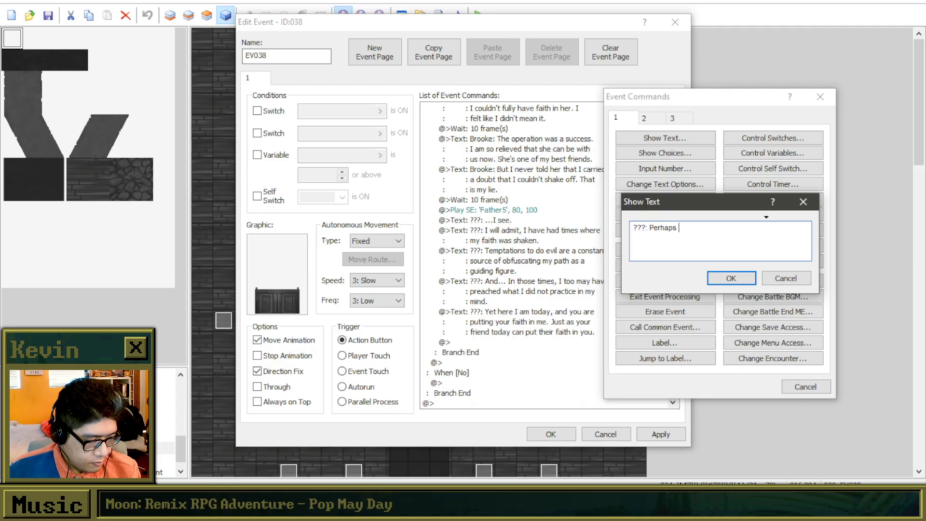
pyautogui.write('your')
pyautogui.press('BackSpace')
pyautogui.press('BackSpace')
pyautogui.press('BackSpace')
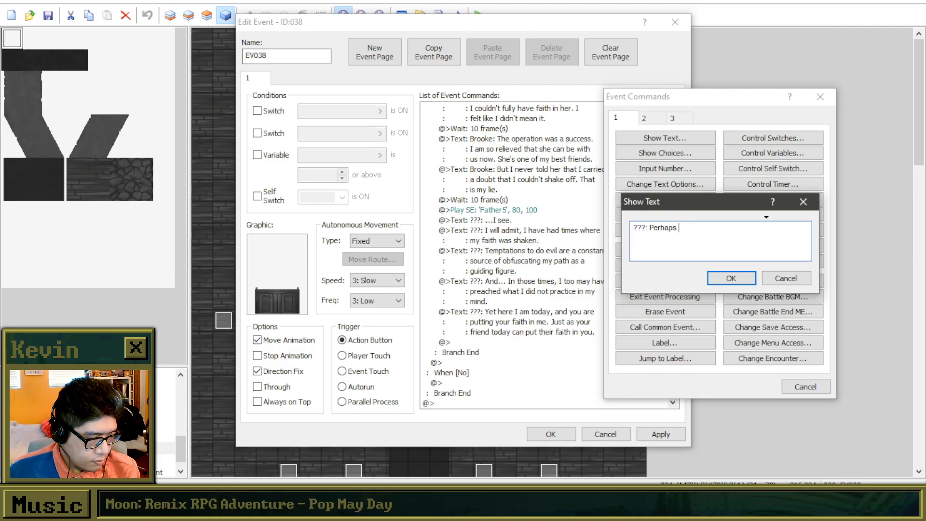
pyautogui.press('BackSpace')
pyautogui.press('BackSpace')
pyautogui.press('BackSpace')
pyautogui.press('BackSpace')
pyautogui.press('BackSpace')
pyautogui.press('BackSpace')
pyautogui.press('BackSpace')
pyautogui.press('BackSpace')
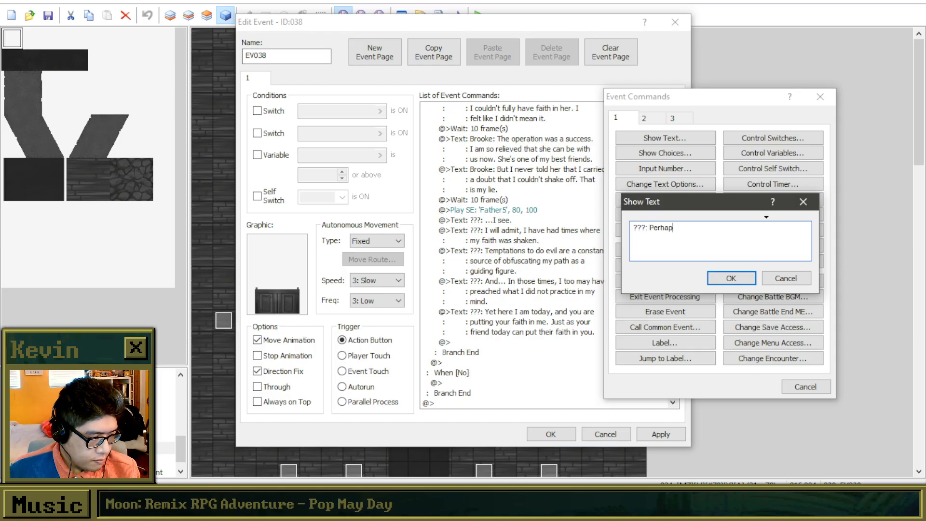
pyautogui.write('I believ')
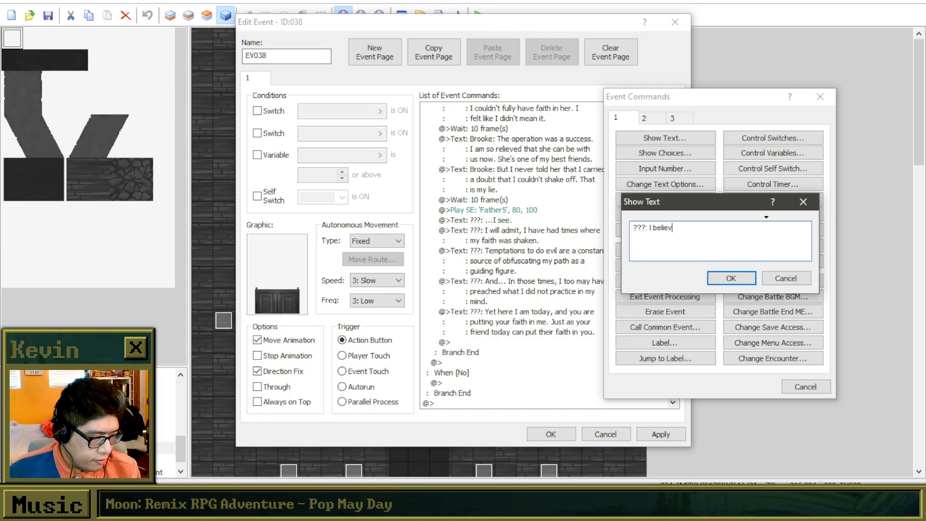
pyautogui.write('e that')
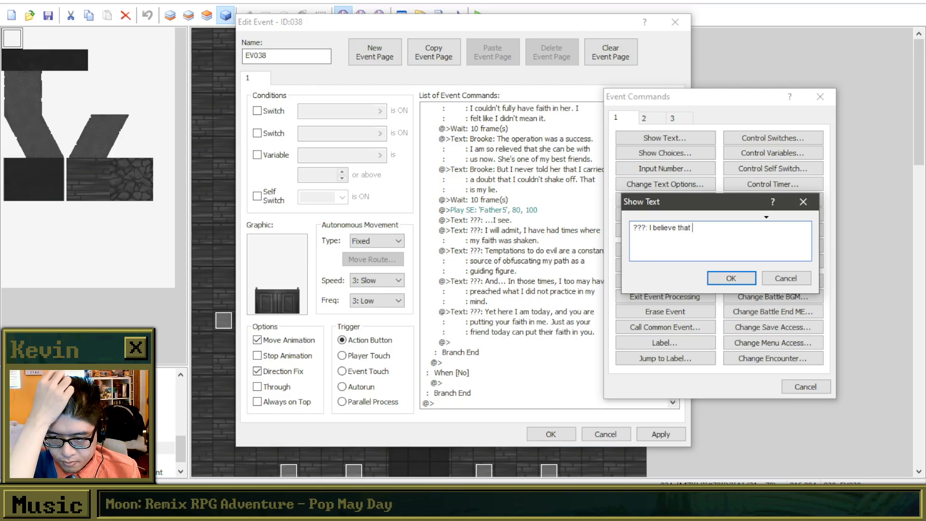
pyautogui.press('BackSpace')
pyautogui.press('BackSpace')
pyautogui.press('BackSpace')
pyautogui.press('BackSpace')
pyautogui.press('BackSpace')
pyautogui.press('BackSpace')
pyautogui.press('BackSpace')
pyautogui.press('BackSpace')
pyautogui.press('BackSpace')
pyautogui.press('BackSpace')
pyautogui.press('BackSpace')
pyautogui.press('BackSpace')
pyautogui.press('BackSpace')
pyautogui.press('BackSpace')
pyautogui.press('BackSpace')
# Write the priest's line as "Perhaps it does not truly align with the teachings, but", breaking the line before "the".
pyautogui.write('Pe')
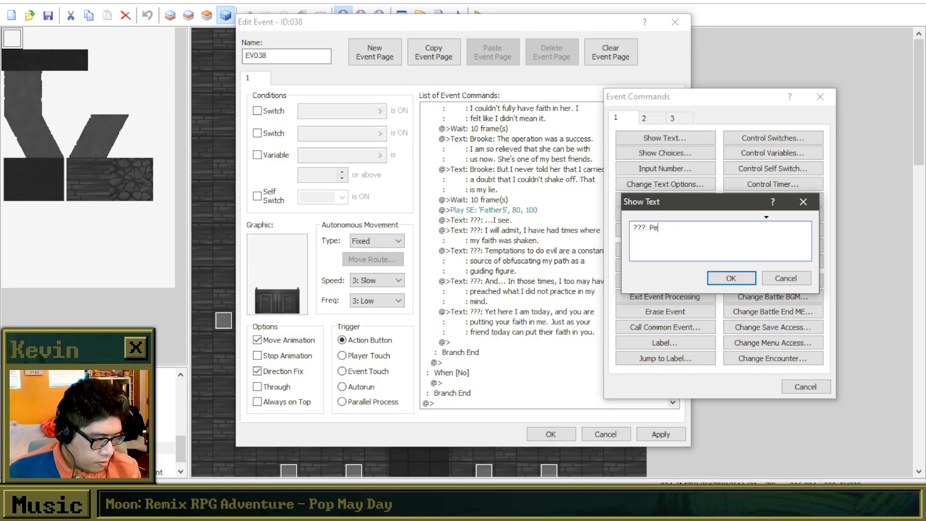
pyautogui.write('rhaps it does ')
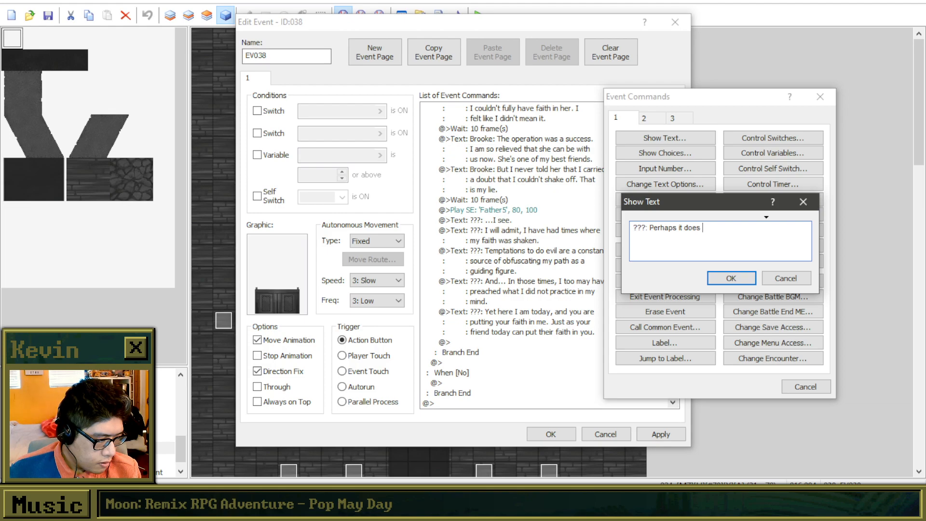
pyautogui.write('not truly align with')
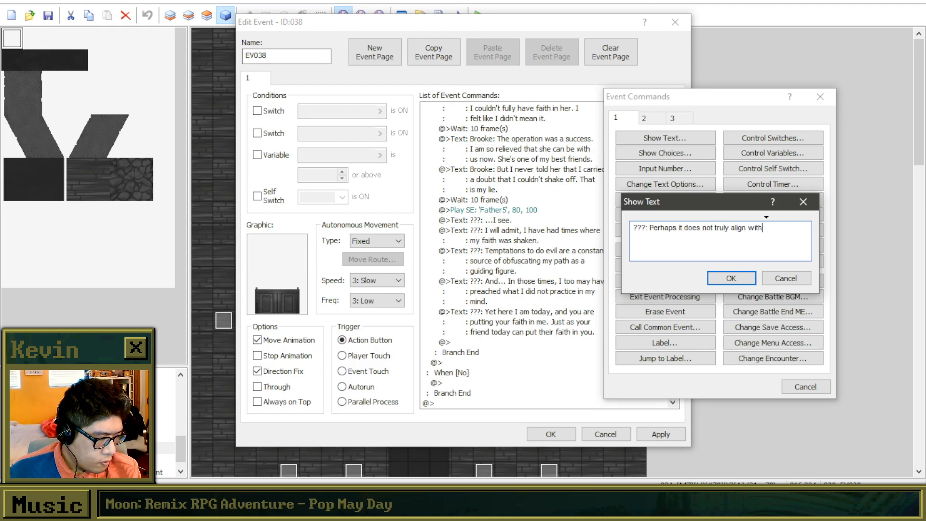
pyautogui.press('Return')
pyautogui.write('the teachings, but')
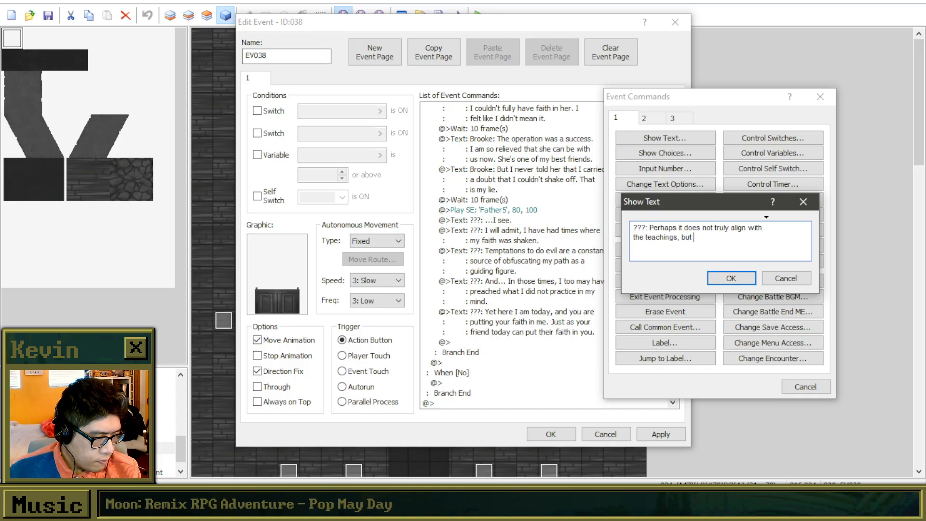
pyautogui.write(' sometimes, you need')
# Finish the text with "sometimes, you need to say what is right and repent later.", breaking the line before "to", and confirm it.
pyautogui.press('Return')
pyautogui.write('to say what is right and repent later.')
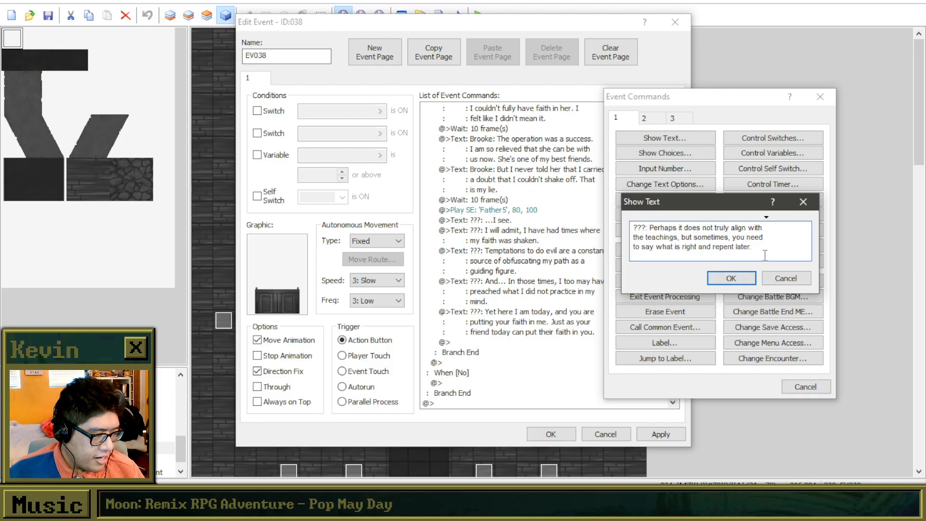
pyautogui.moveTo(747, 254); pyautogui.dragTo(658, 228)
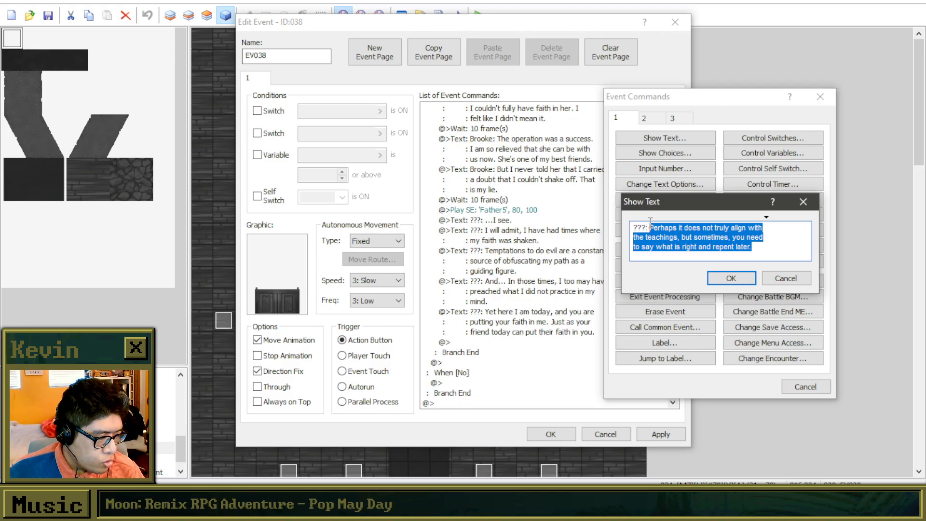
pyautogui.moveTo(650, 222); pyautogui.dragTo(623, 214)
pyautogui.click(731, 278)
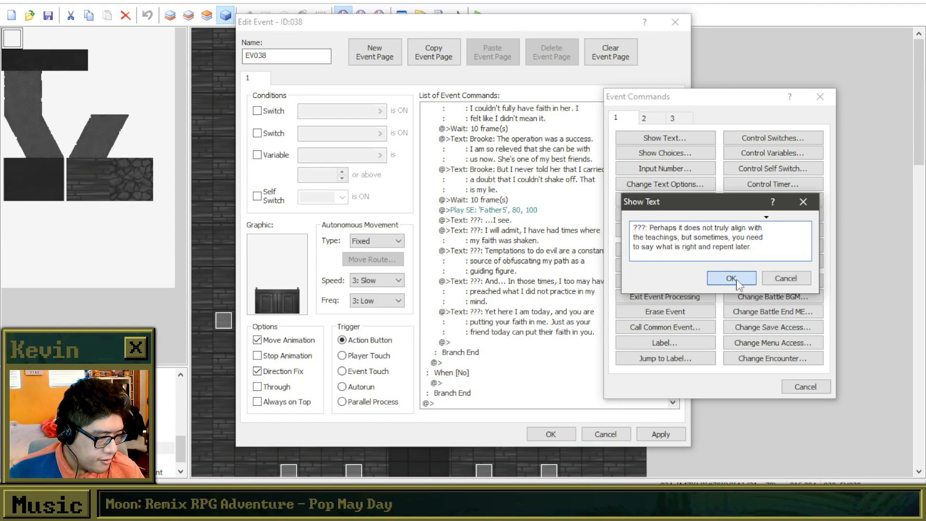
pyautogui.doubleClick(535, 374)
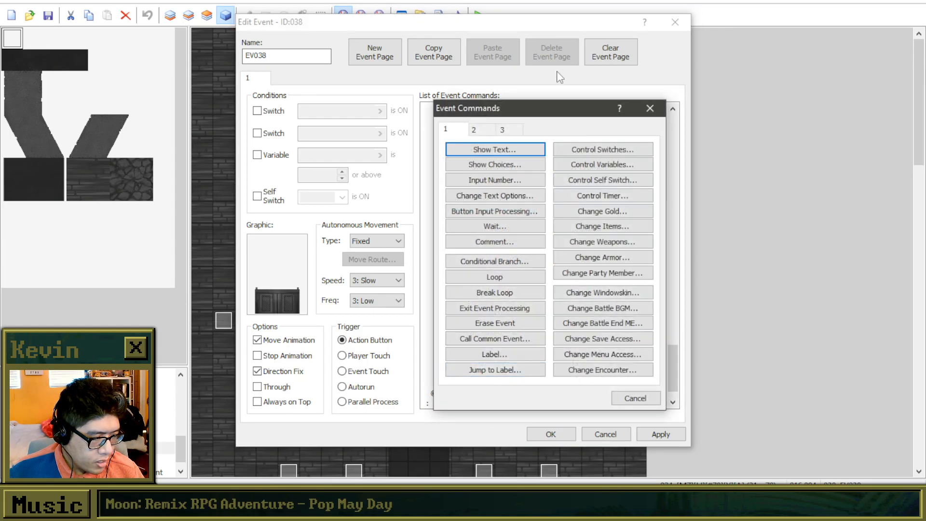
pyautogui.moveTo(487, 106); pyautogui.dragTo(662, 76)
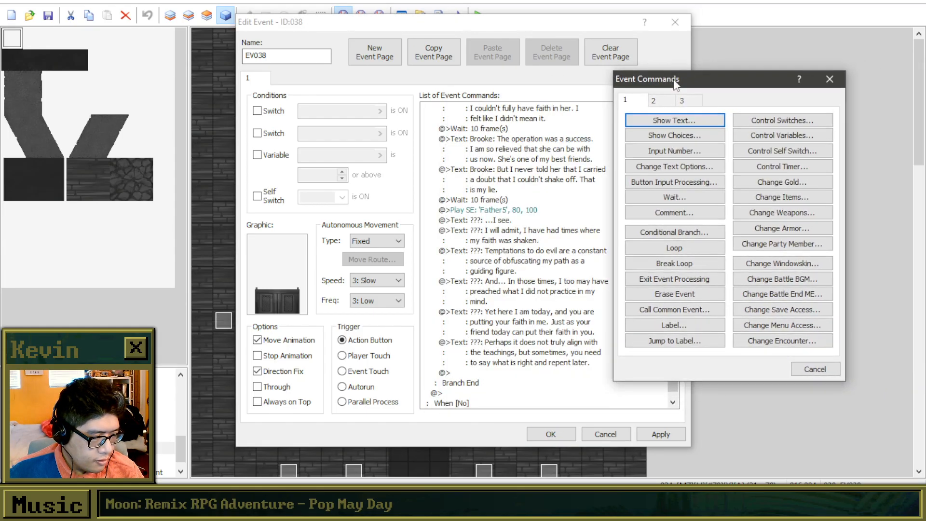
pyautogui.click(826, 79)
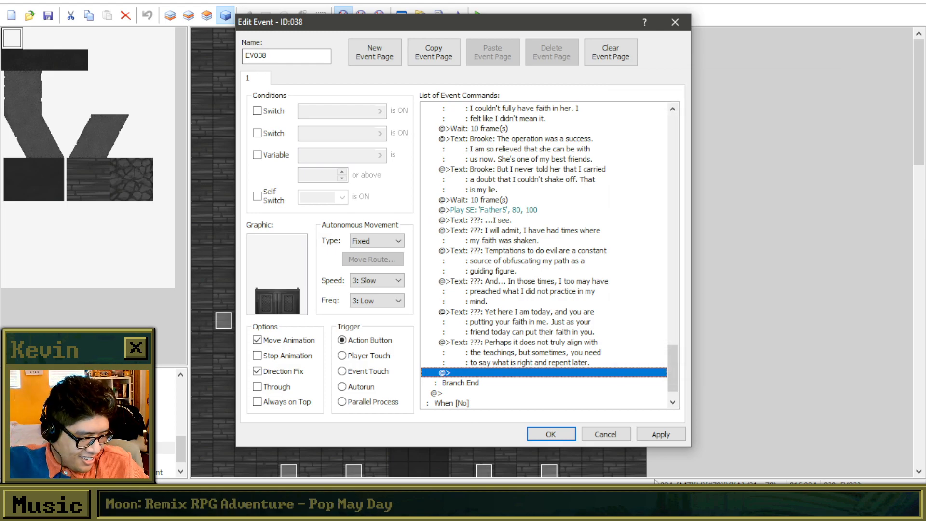
# Apply the changes to event EV038, close it and save the project.
pyautogui.click(661, 434)
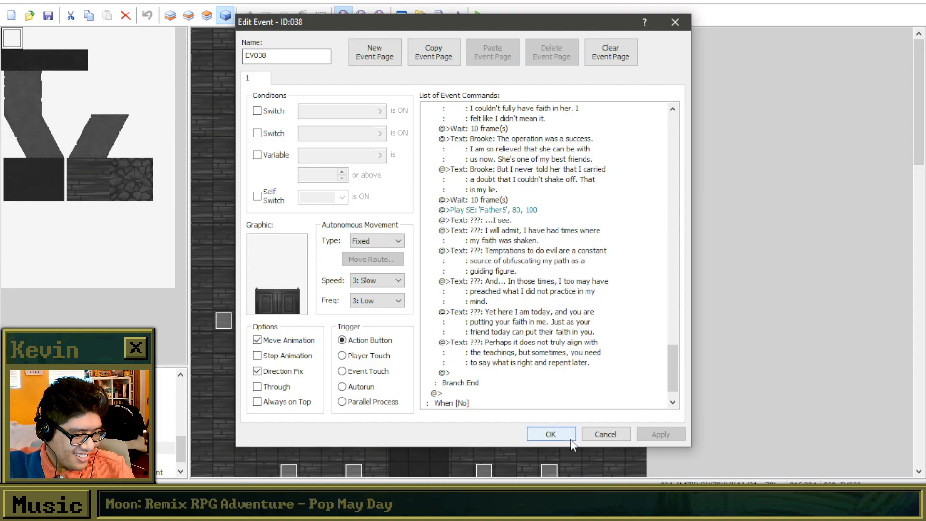
pyautogui.click(549, 435)
pyautogui.click(48, 15)
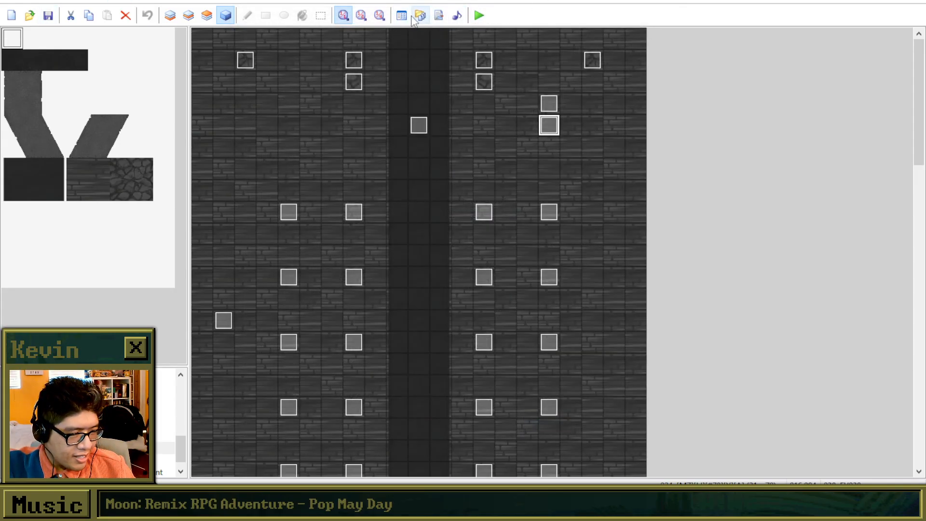
# Reopen event EV038 and copy the 10-frame wait, 'Father5' sound and "???: ...I see." text from the "I made a promise." branch.
pyautogui.doubleClick(550, 123)
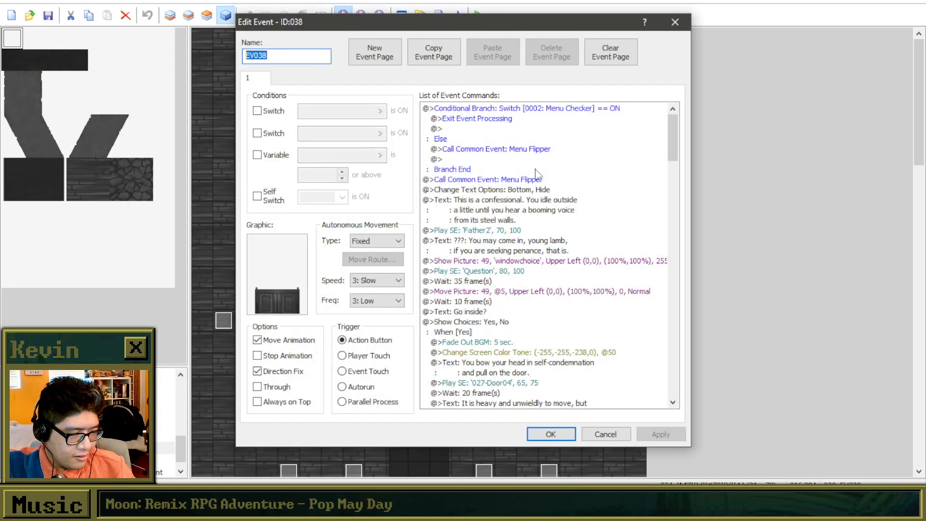
pyautogui.scroll(-20, 558, 251)
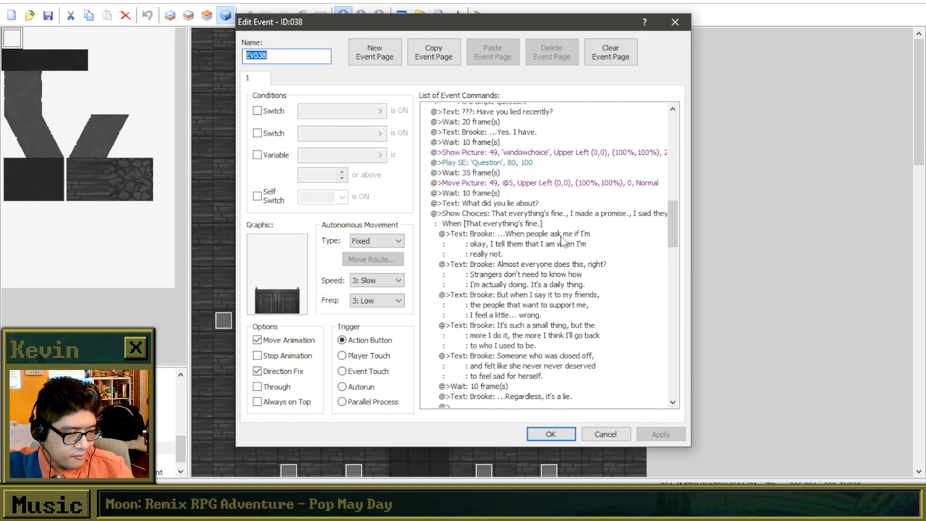
pyautogui.scroll(-5, 562, 244)
pyautogui.click(531, 202)
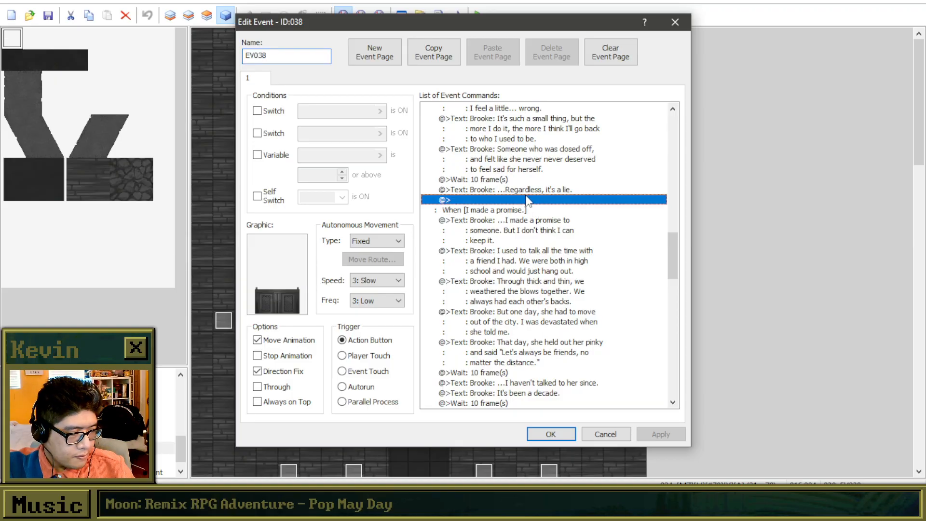
pyautogui.doubleClick(530, 202)
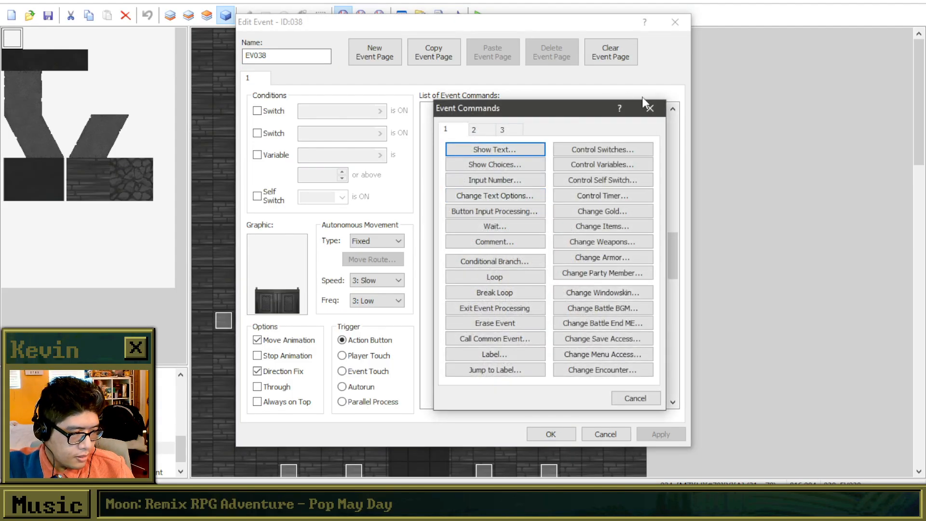
pyautogui.click(612, 223)
pyautogui.scroll(-8, 613, 222)
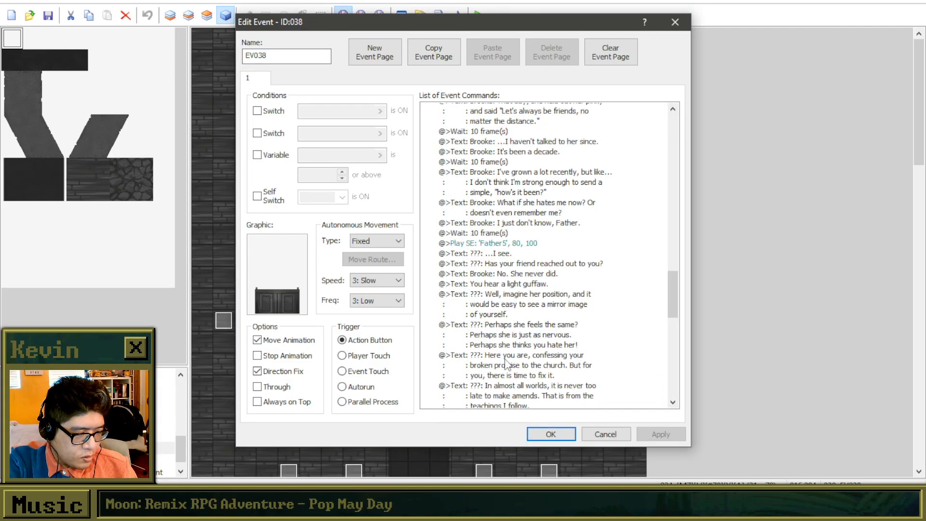
pyautogui.click(533, 231)
pyautogui.keyDown('shift'); pyautogui.click(531, 241); pyautogui.keyUp('shift')
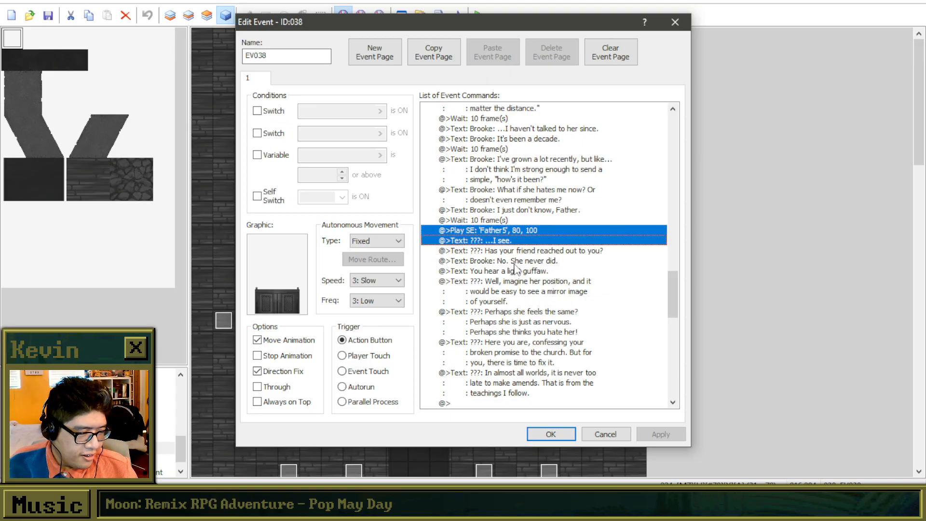
pyautogui.moveTo(501, 220); pyautogui.dragTo(507, 243)
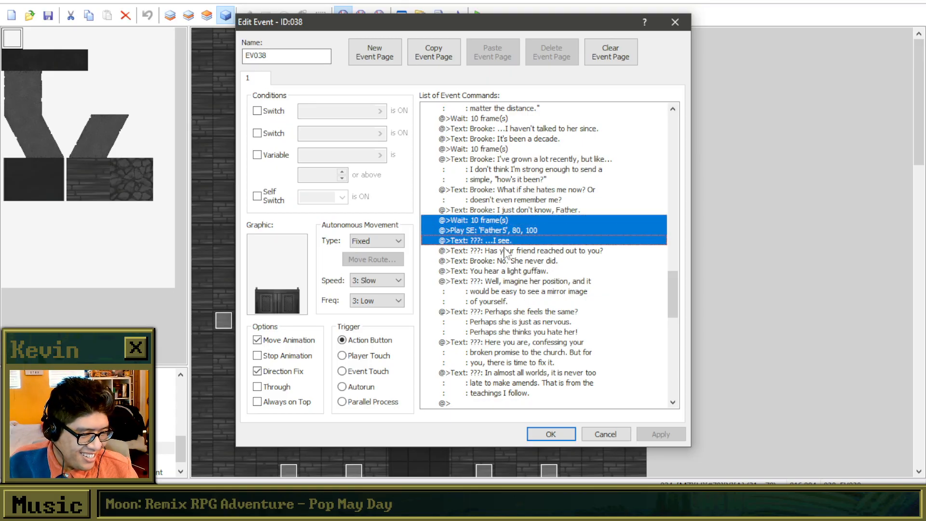
# Paste the copied wait, sound and text commands after "...Regardless, it's a lie." in the "That everything's fine." branch.
pyautogui.scroll(2, 509, 244)
pyautogui.scroll(5, 508, 244)
pyautogui.click(516, 241)
pyautogui.click(518, 251)
pyautogui.hotkey('ctrl', 'v')
# Duplicate the "???: ...I see." text command at the end of the "That everything's fine." branch.
pyautogui.click(510, 272)
pyautogui.hotkey('ctrl', 'c')
pyautogui.click(511, 280)
pyautogui.hotkey('ctrl', 'v')
pyautogui.rightClick(511, 279)
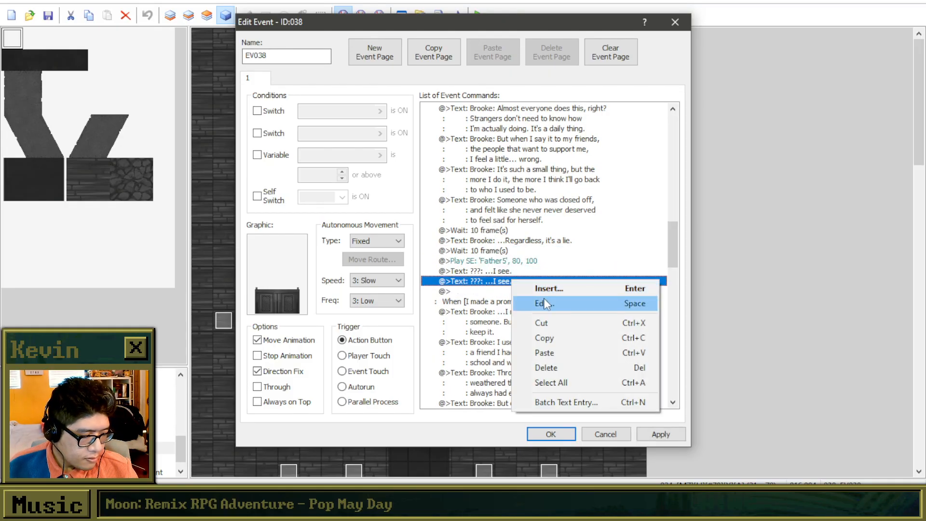
pyautogui.click(544, 302)
pyautogui.click(627, 212)
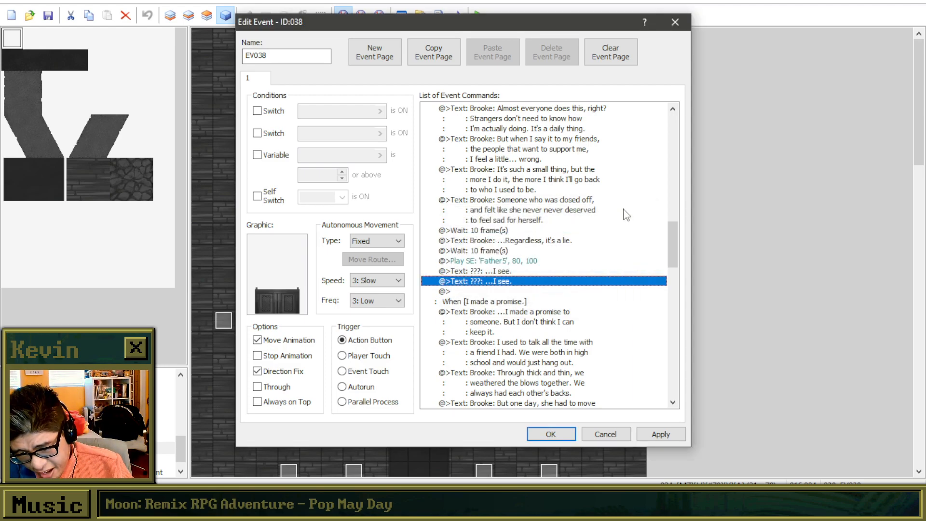
# Edit the duplicated text command, replacing "...I see." with "It is not easy to open up to people".
pyautogui.rightClick(512, 285)
pyautogui.click(550, 306)
pyautogui.moveTo(538, 222)
pyautogui.mouseDown()
pyautogui.moveTo(590, 220)
pyautogui.moveTo(534, 237)
pyautogui.mouseUp()
pyautogui.press('BackSpace')
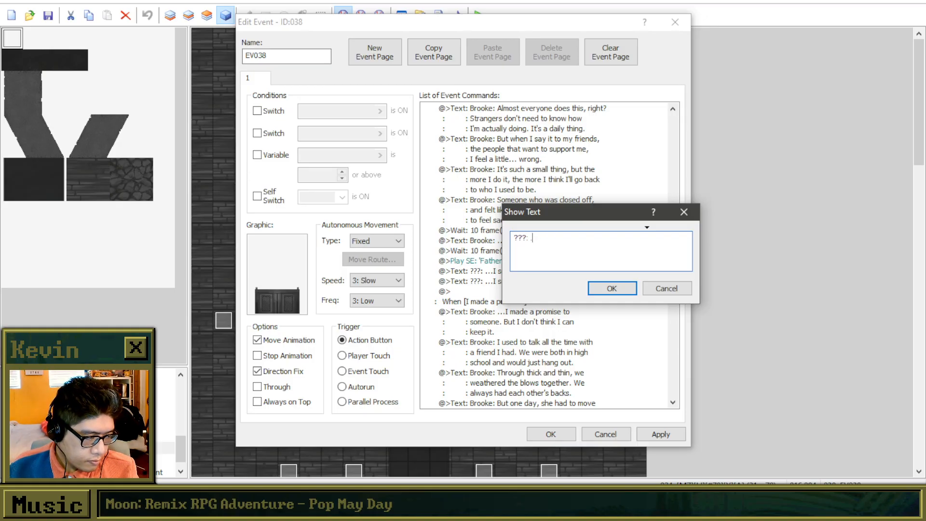
pyautogui.write('It is not easy to')
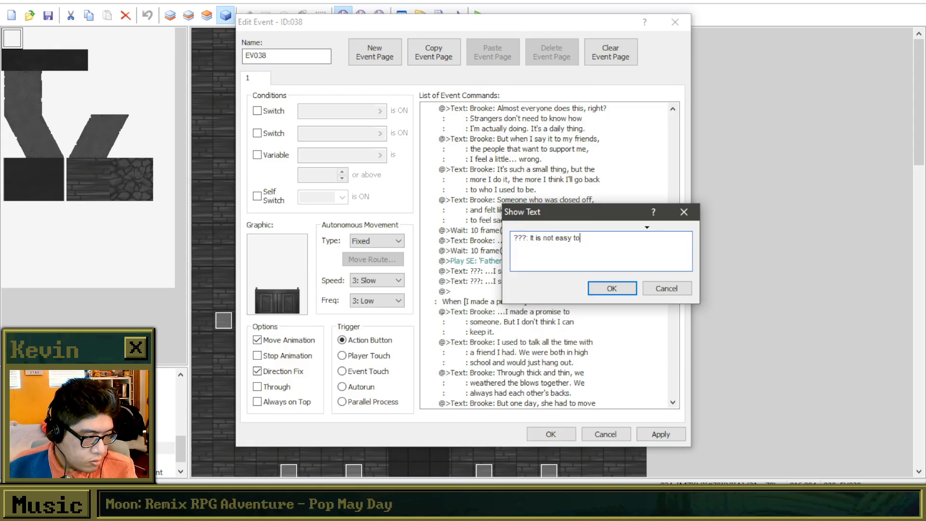
pyautogui.write(' open up ')
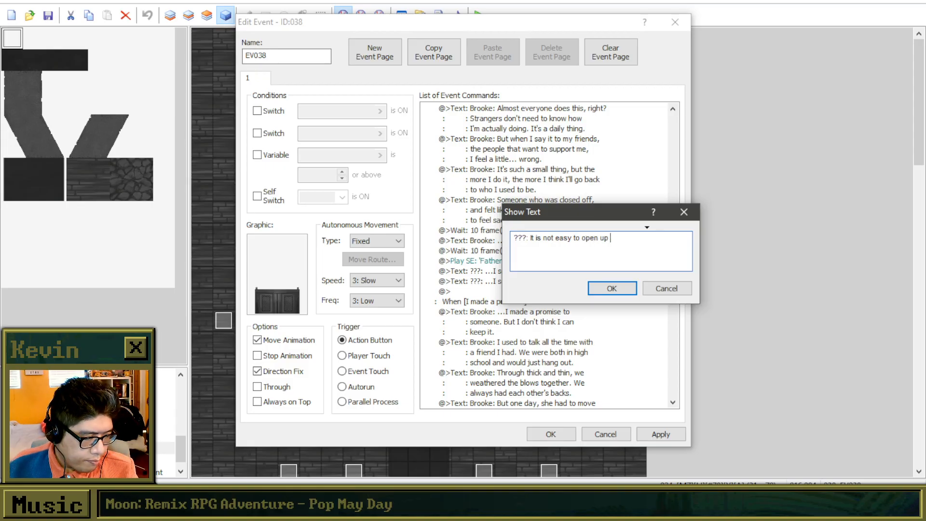
pyautogui.write('to people')
# Complete the priest's reply with "you are close to. It was wise to come here." on two further lines and confirm the text.
pyautogui.press('Return')
pyautogui.write('you are ')
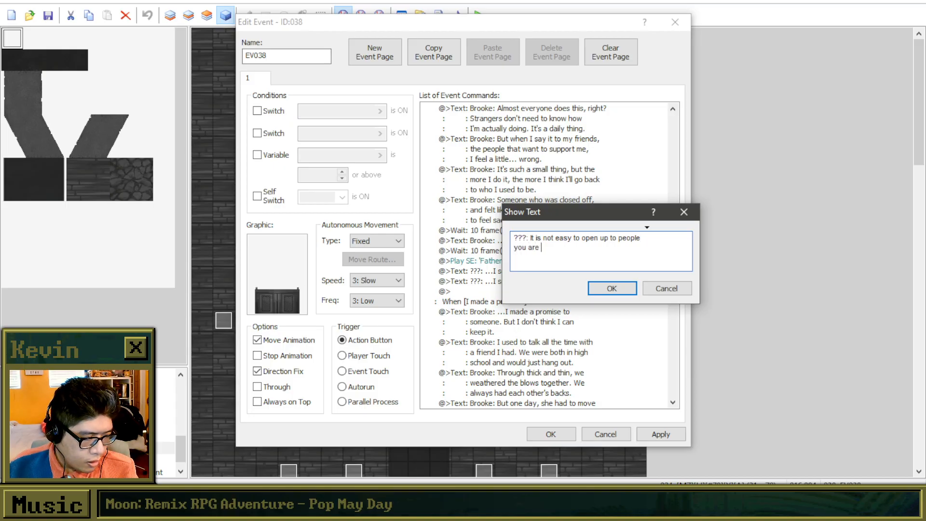
pyautogui.write('close to. It was wise to come he')
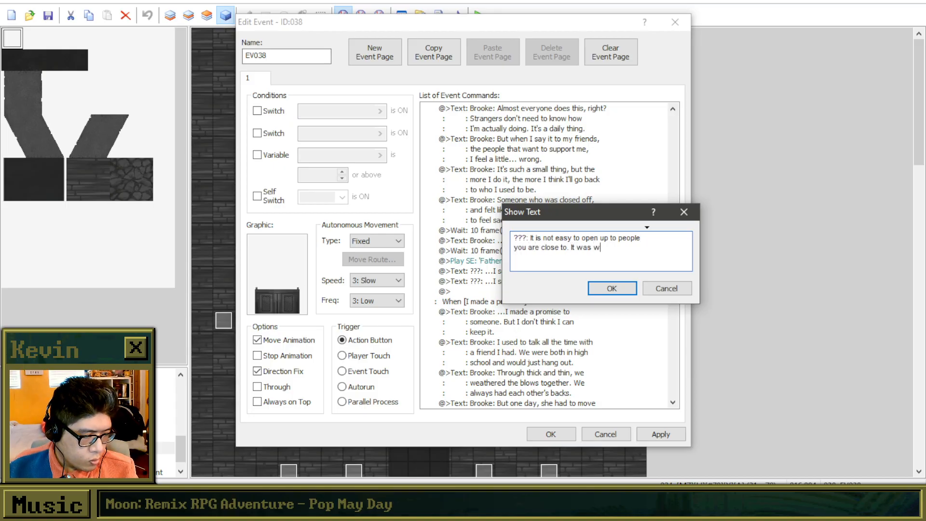
pyautogui.press('Return')
pyautogui.write('here.')
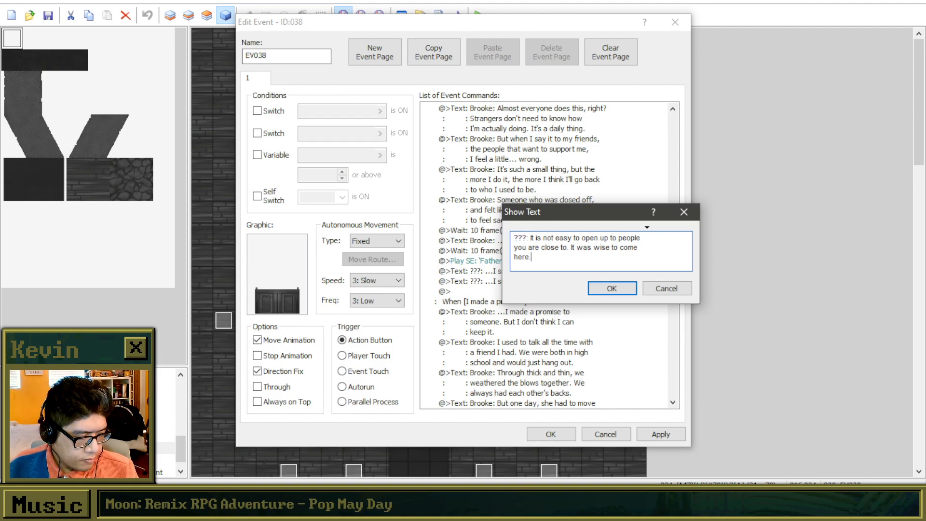
pyautogui.click(612, 288)
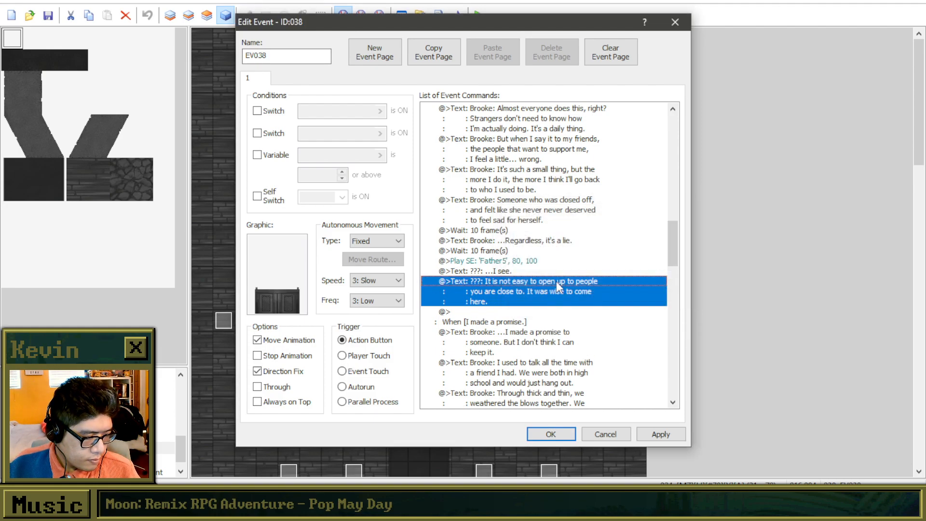
pyautogui.click(549, 312)
pyautogui.hotkey('ctrl', 'v')
pyautogui.rightClick(549, 310)
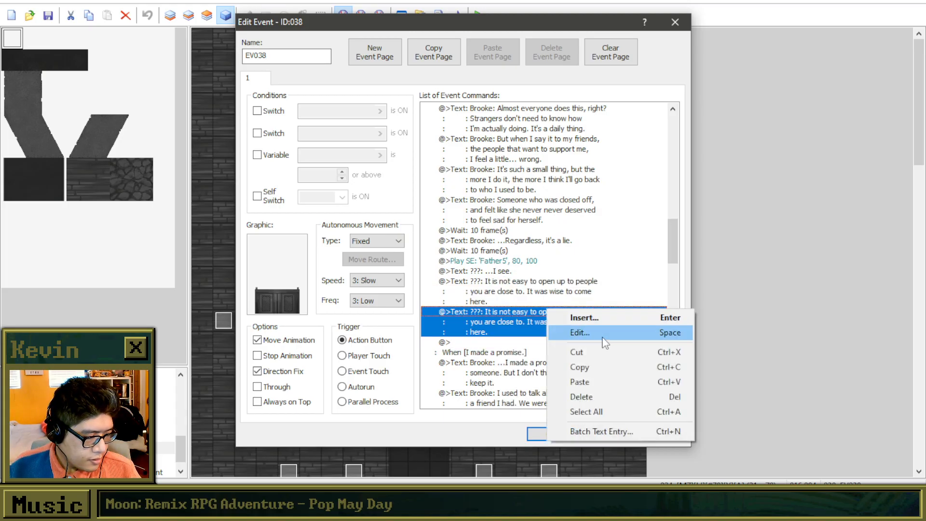
pyautogui.click(603, 335)
pyautogui.moveTo(480, 239); pyautogui.dragTo(607, 289)
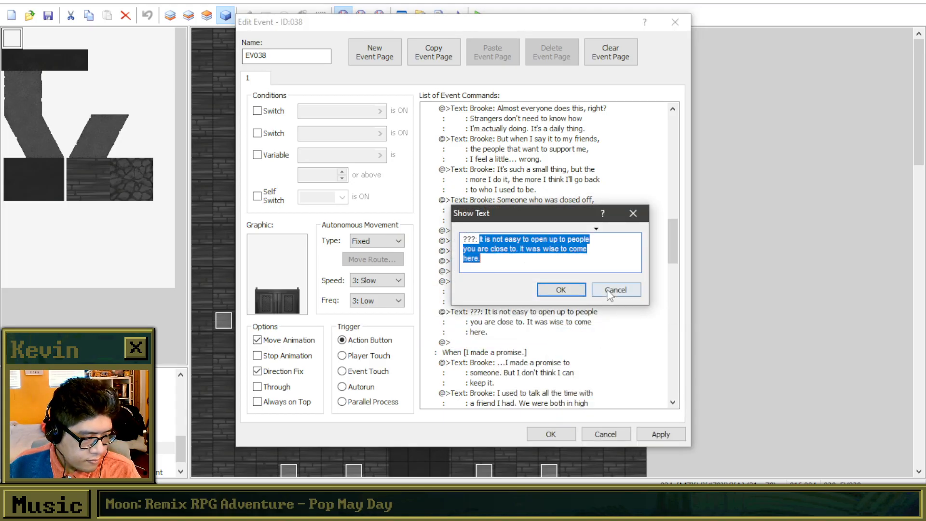
pyautogui.write('You see')
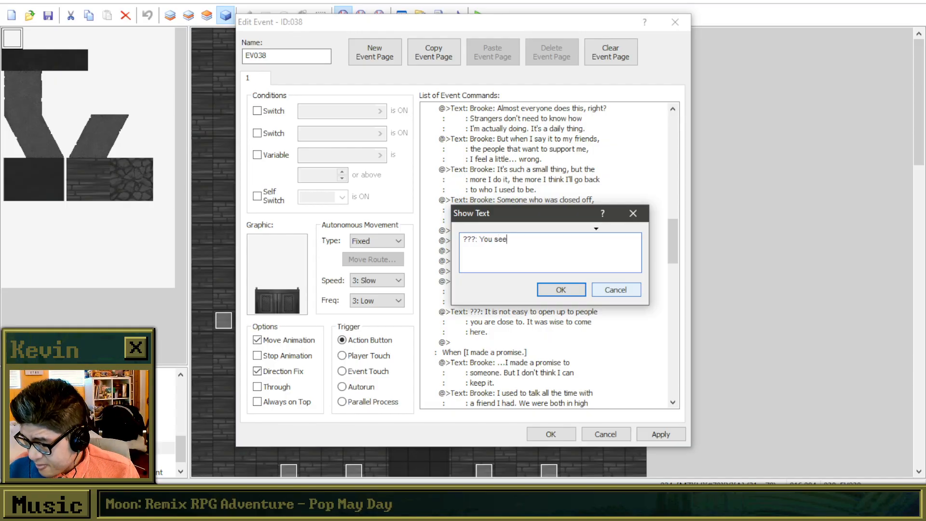
pyautogui.write(', because you a')
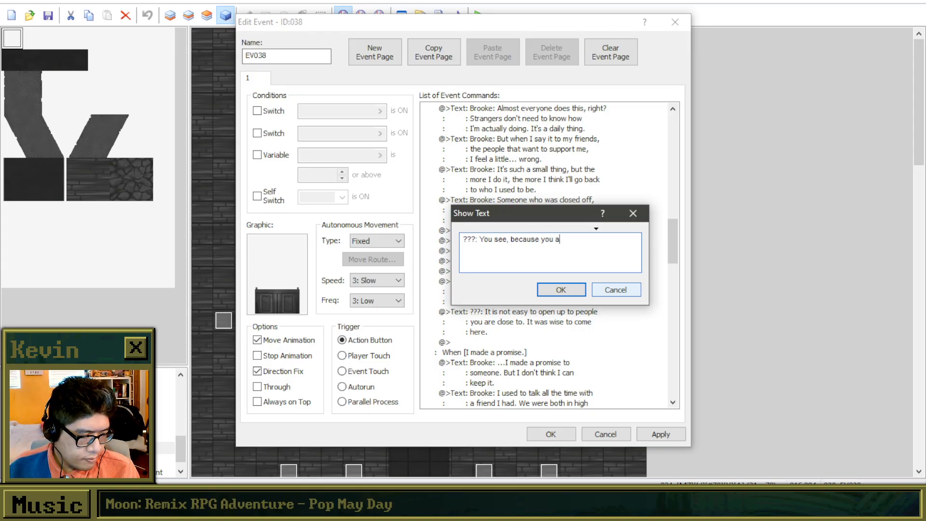
pyautogui.write('re close')
pyautogui.click(611, 295)
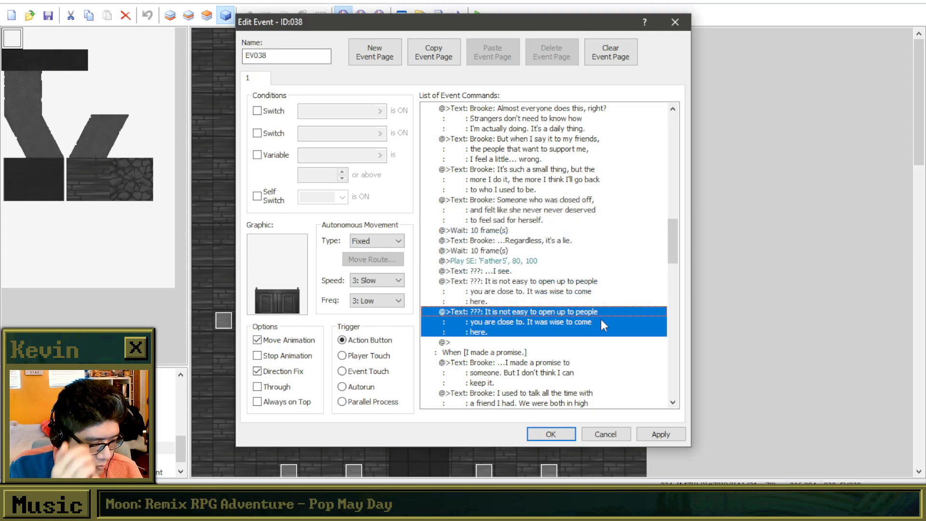
pyautogui.rightClick(584, 314)
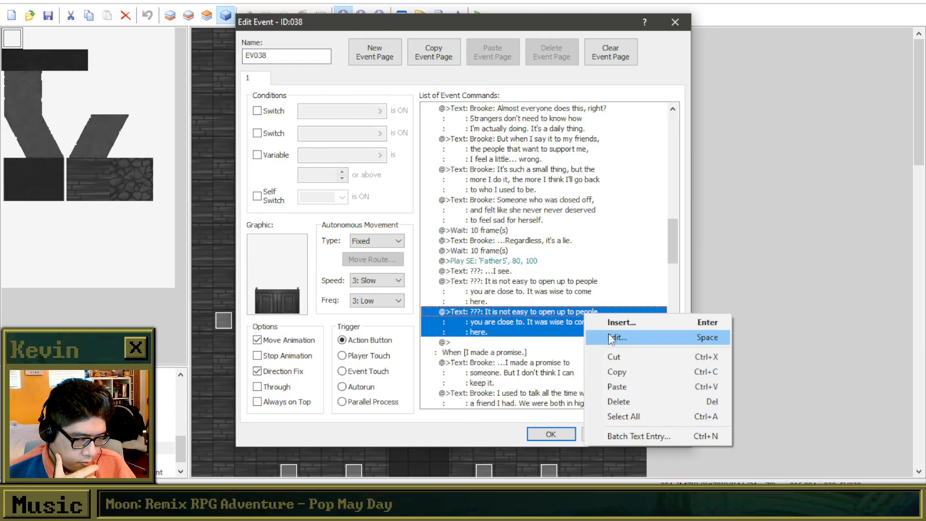
pyautogui.click(612, 339)
pyautogui.moveTo(536, 219); pyautogui.dragTo(659, 218)
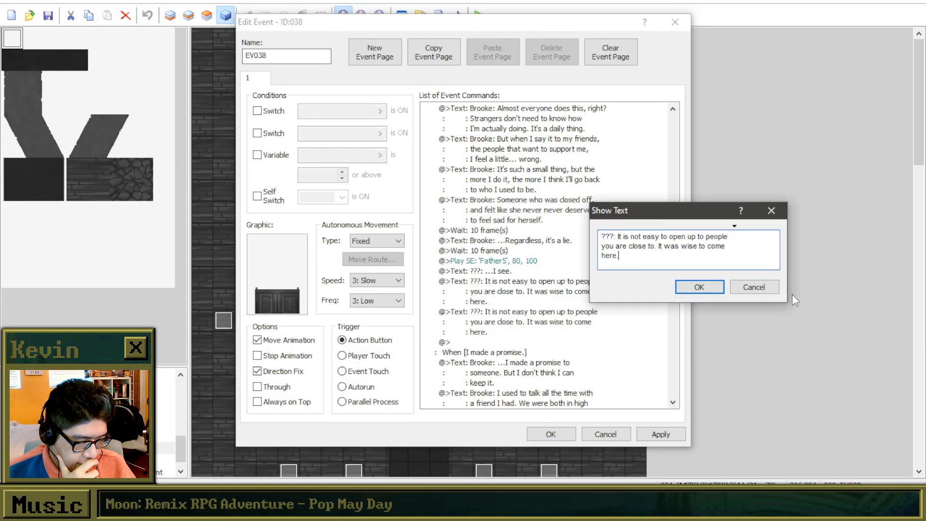
pyautogui.click(699, 287)
pyautogui.press('Delete')
# Reopen the priest's reply after "...I see." in the "That everything's fine." branch and clear its wording after "???:".
pyautogui.rightClick(577, 280)
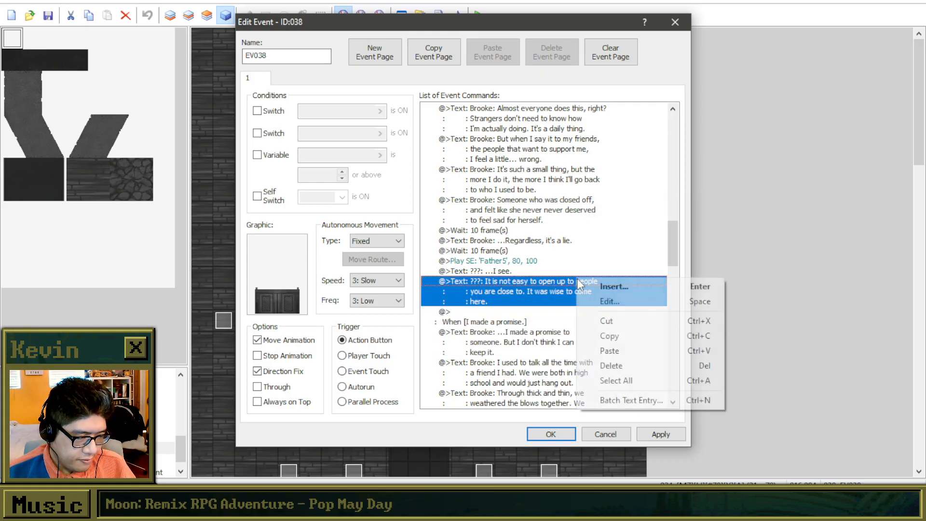
pyautogui.click(608, 302)
pyautogui.moveTo(534, 224); pyautogui.dragTo(652, 328)
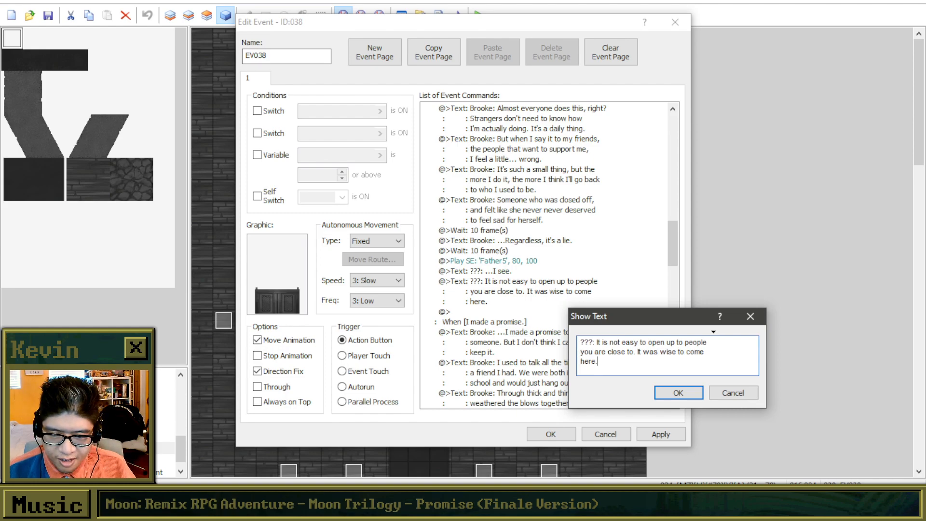
pyautogui.hotkey('alt', 'Tab')
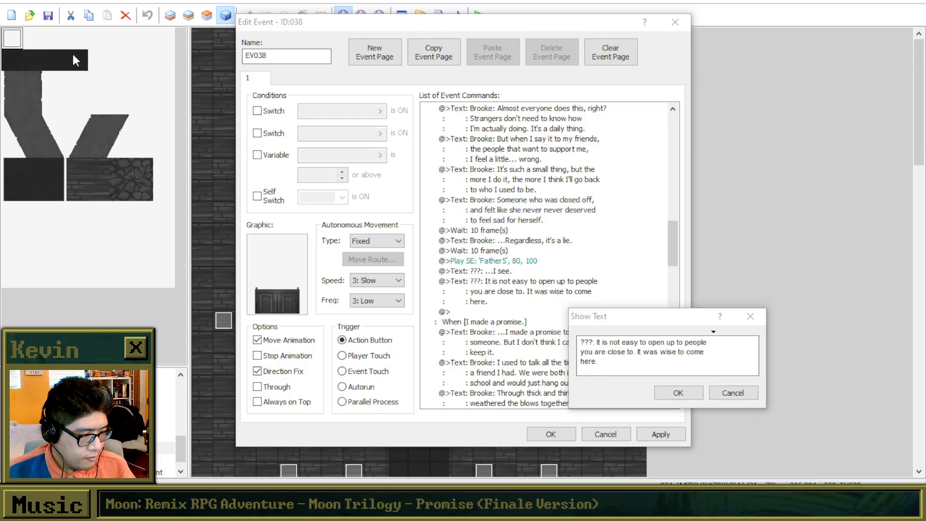
pyautogui.click(617, 359)
pyautogui.moveTo(617, 361); pyautogui.dragTo(680, 258)
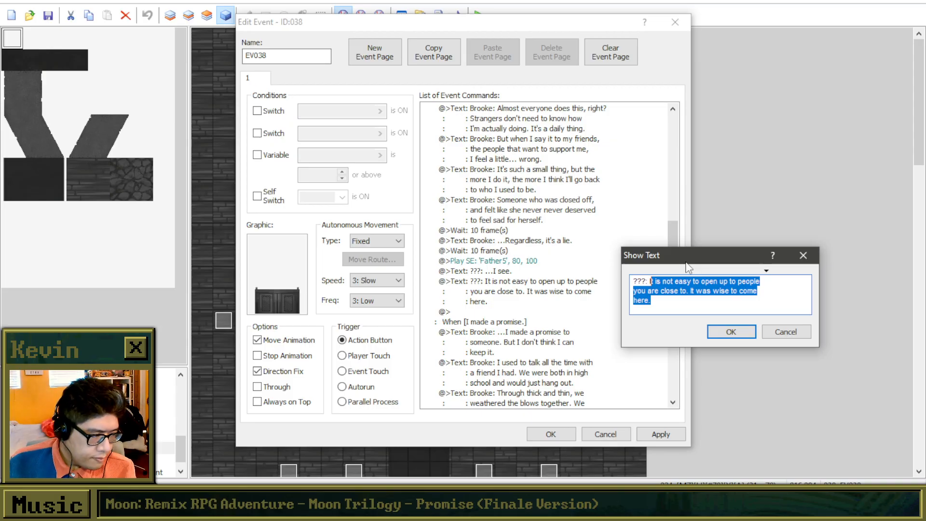
pyautogui.press('BackSpace')
pyautogui.write('It is')
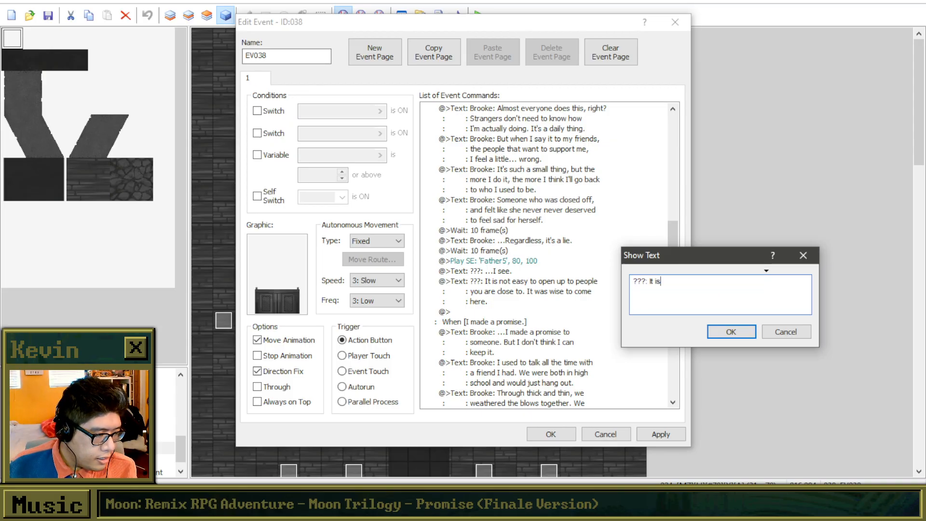
pyautogui.write(' true, telling people you are fine')
pyautogui.press('BackSpace')
pyautogui.press('BackSpace')
pyautogui.press('BackSpace')
pyautogui.press('BackSpace')
pyautogui.press('BackSpace')
pyautogui.press('BackSpace')
pyautogui.press('BackSpace')
pyautogui.press('BackSpace')
pyautogui.press('BackSpace')
pyautogui.press('BackSpace')
pyautogui.press('BackSpace')
pyautogui.press('BackSpace')
pyautogui.press('BackSpace')
pyautogui.press('BackSpace')
pyautogui.press('BackSpace')
pyautogui.press('BackSpace')
pyautogui.press('BackSpace')
pyautogui.press('BackSpace')
pyautogui.press('BackSpace')
pyautogui.press('BackSpace')
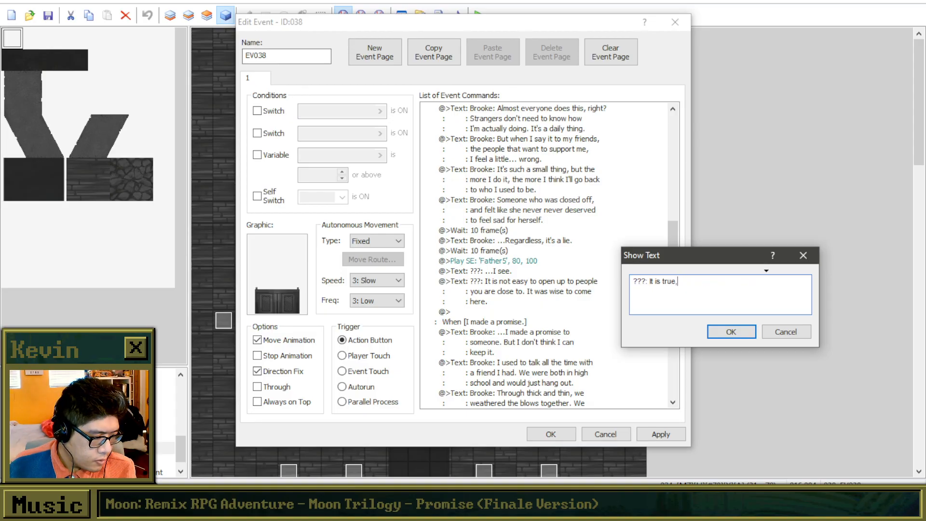
pyautogui.press('BackSpace')
pyautogui.press('BackSpace')
pyautogui.press('BackSpace')
pyautogui.press('BackSpace')
pyautogui.press('BackSpace')
pyautogui.press('BackSpace')
pyautogui.press('BackSpace')
pyautogui.press('BackSpace')
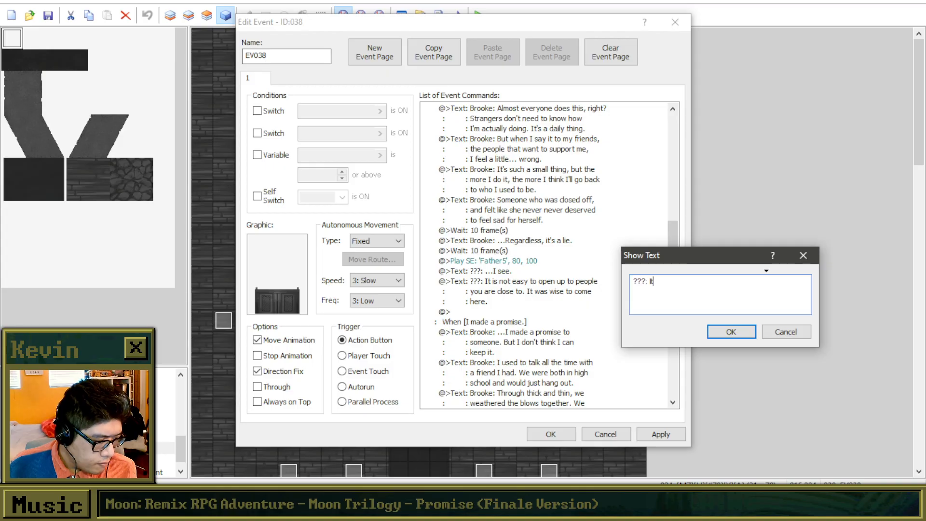
pyautogui.write('believe')
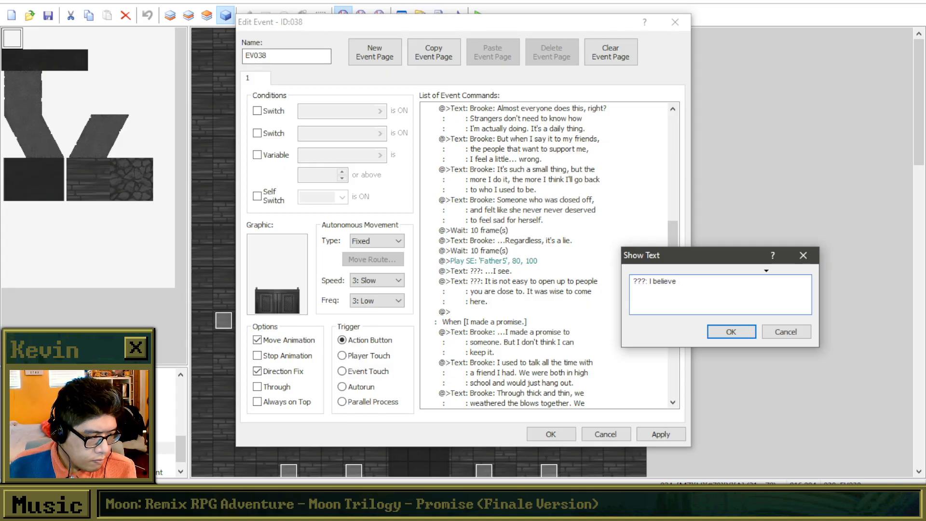
pyautogui.press('BackSpace')
pyautogui.press('BackSpace')
pyautogui.press('BackSpace')
pyautogui.press('BackSpace')
pyautogui.press('BackSpace')
pyautogui.press('BackSpace')
pyautogui.press('BackSpace')
pyautogui.press('BackSpace')
pyautogui.press('BackSpace')
# Write the reply "I agree, telling people you are okay when you are not is the most common lie in the world..." over three lines.
pyautogui.write('I ag')
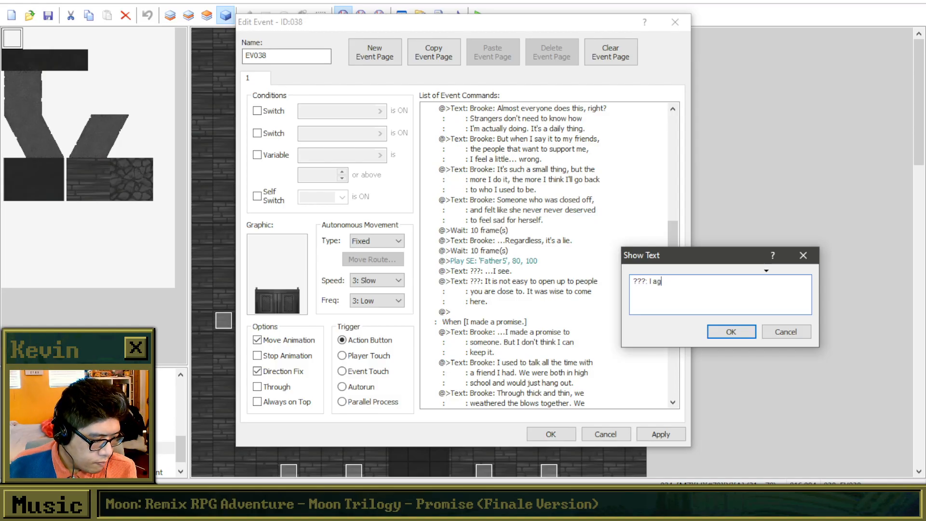
pyautogui.write('ree, telling peop')
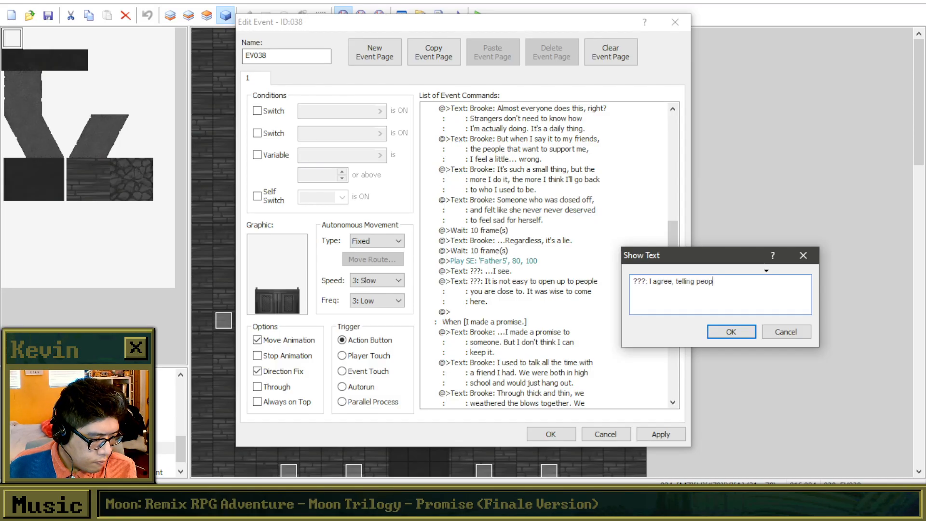
pyautogui.write('le you are okay')
pyautogui.press('Return')
pyautogui.write('when you are not is the most common')
pyautogui.press('Return')
pyautogui.write('lie')
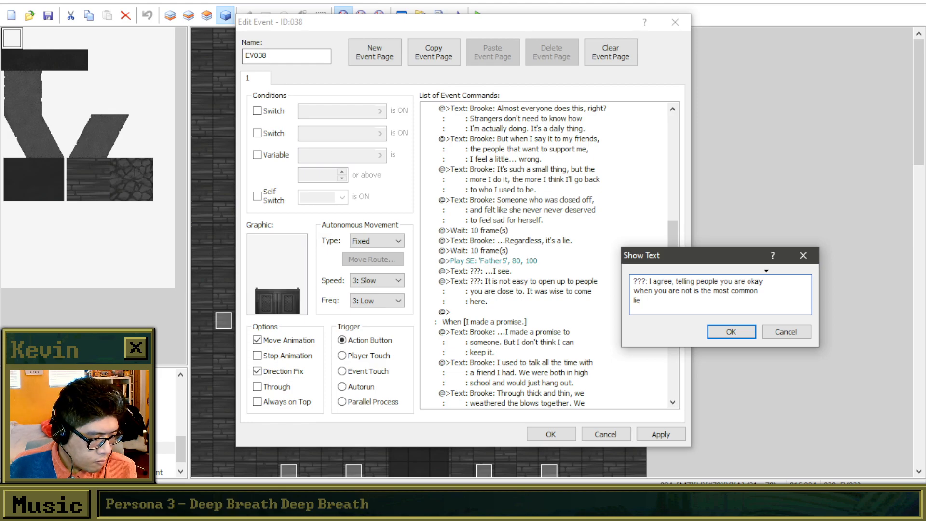
pyautogui.write(' in the world...')
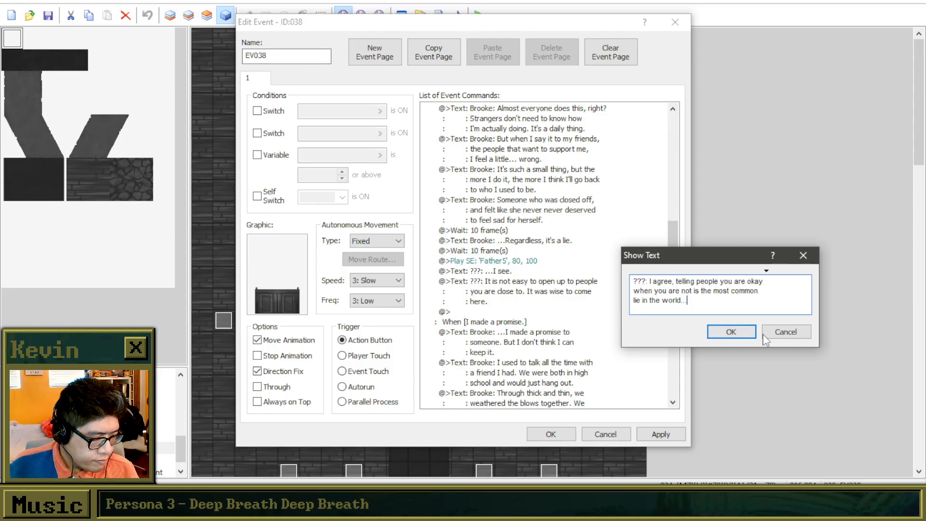
pyautogui.click(737, 332)
pyautogui.doubleClick(486, 313)
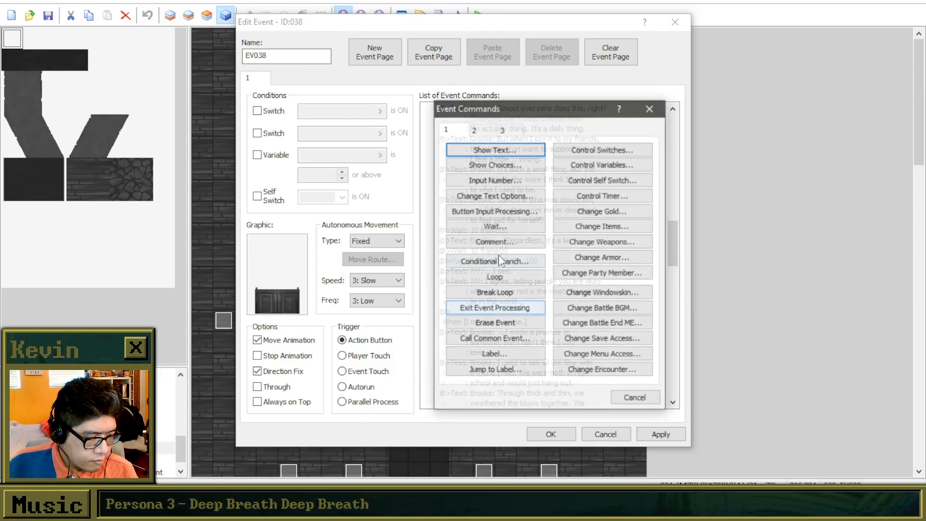
pyautogui.moveTo(515, 107); pyautogui.dragTo(696, 111)
pyautogui.click(696, 153)
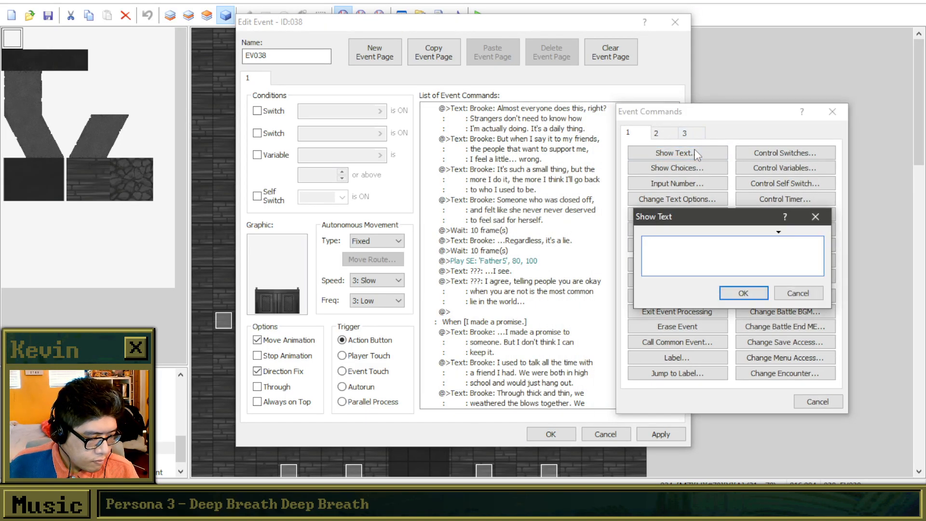
pyautogui.write('???: And')
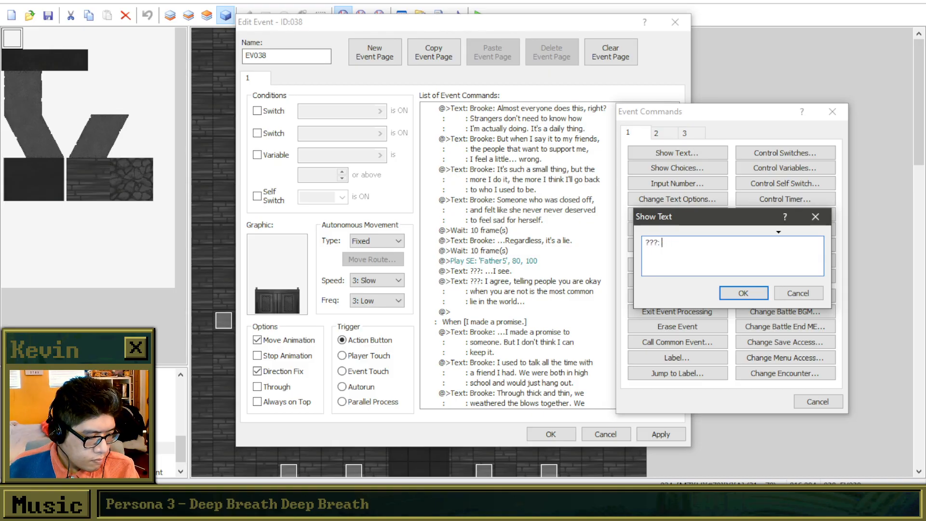
pyautogui.press('BackSpace')
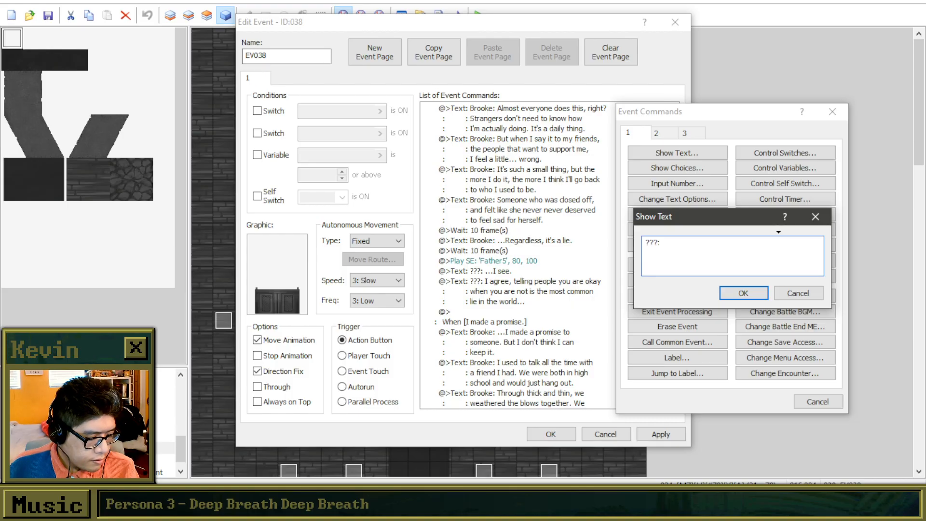
pyautogui.write('And to your friends tooo')
pyautogui.press('BackSpace')
pyautogui.press('BackSpace')
pyautogui.press('BackSpace')
pyautogui.press('BackSpace')
pyautogui.press('BackSpace')
pyautogui.press('BackSpace')
pyautogui.press('BackSpace')
pyautogui.press('BackSpace')
pyautogui.press('BackSpace')
pyautogui.press('BackSpace')
pyautogui.press('BackSpace')
pyautogui.press('BackSpace')
pyautogui.press('BackSpace')
pyautogui.press('BackSpace')
pyautogui.press('BackSpace')
pyautogui.press('BackSpace')
pyautogui.press('BackSpace')
pyautogui.press('BackSpace')
pyautogui.press('BackSpace')
pyautogui.press('BackSpace')
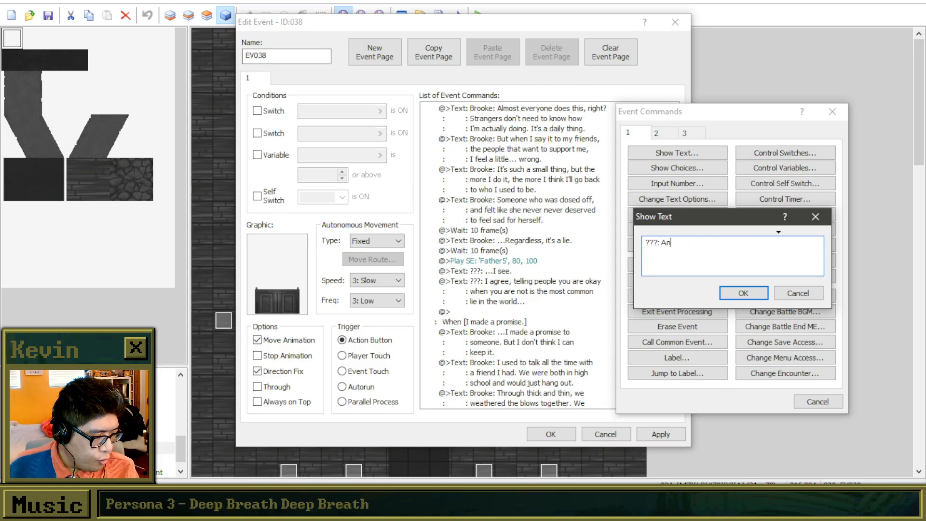
pyautogui.press('BackSpace')
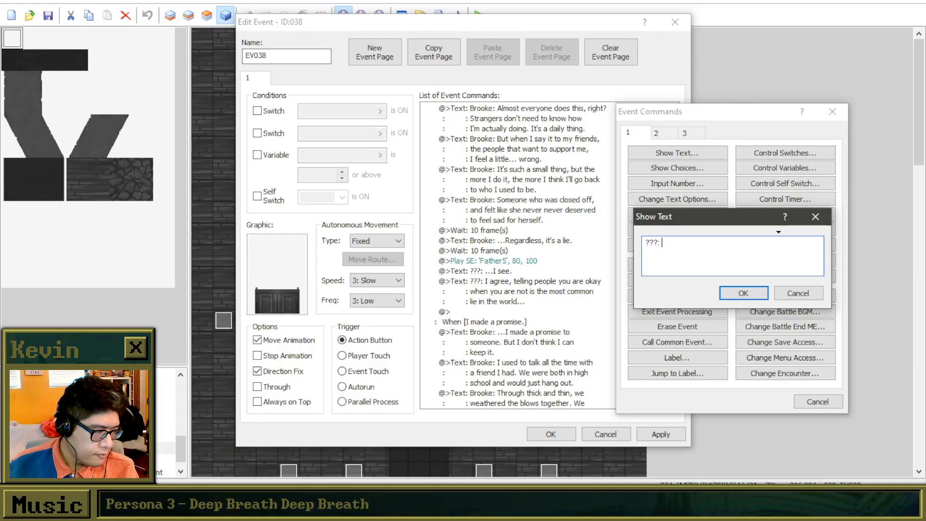
pyautogui.press('Escape')
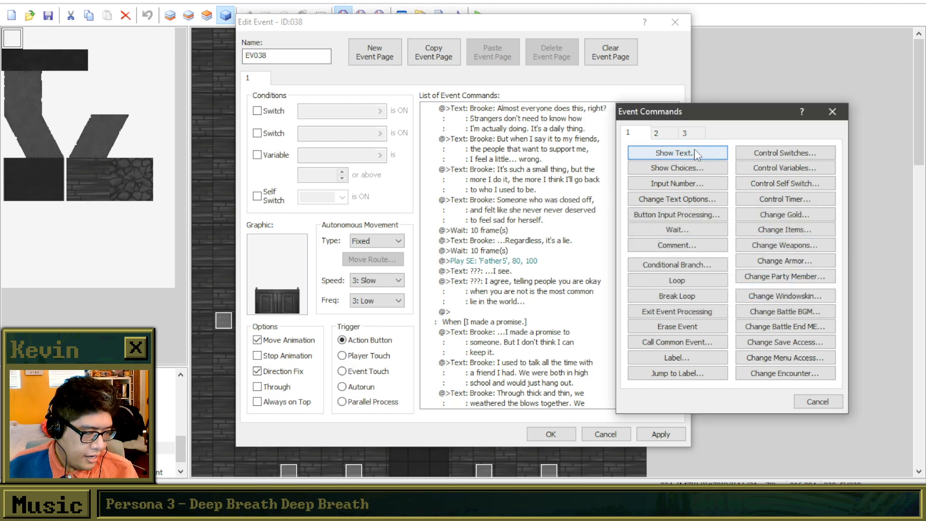
pyautogui.press('Escape')
# Reopen the priest's reply beginning "I agree, telling people you are okay" and clear its wording after "???:".
pyautogui.click(519, 285)
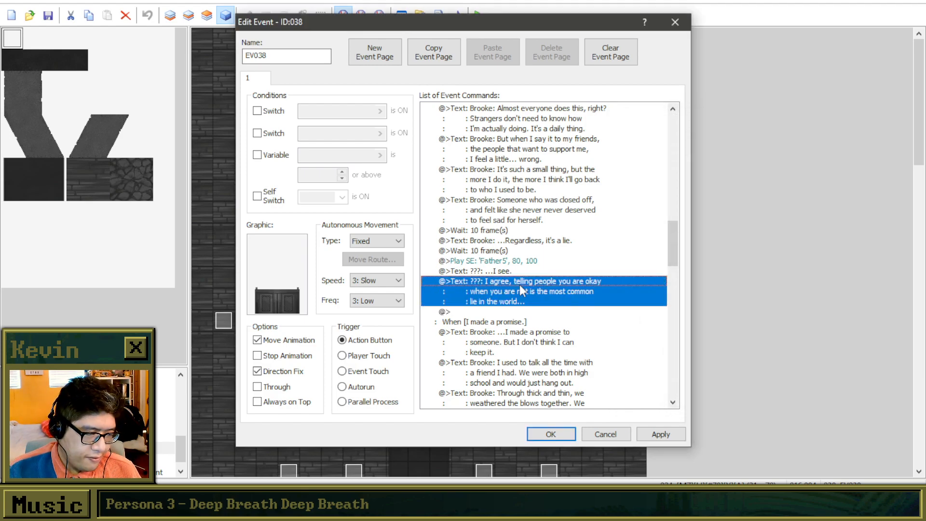
pyautogui.rightClick(519, 284)
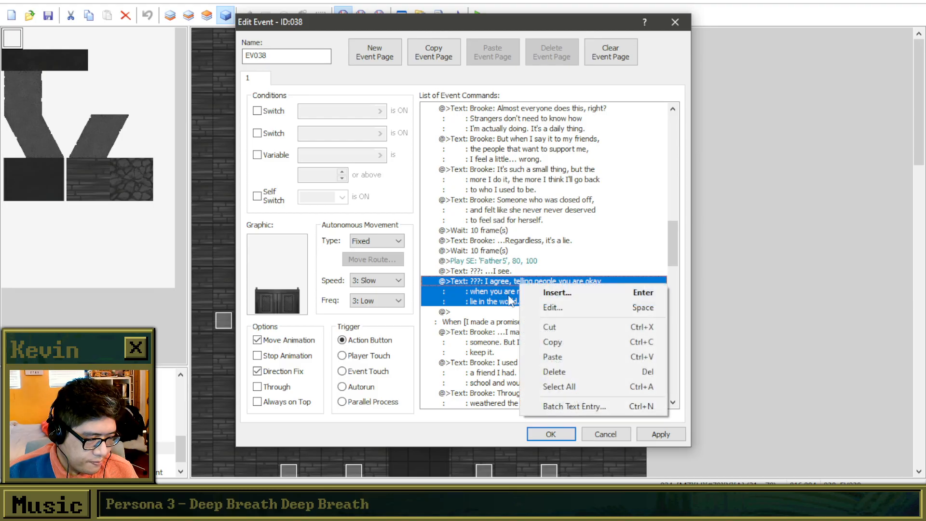
pyautogui.click(526, 310)
pyautogui.moveTo(531, 213); pyautogui.dragTo(724, 223)
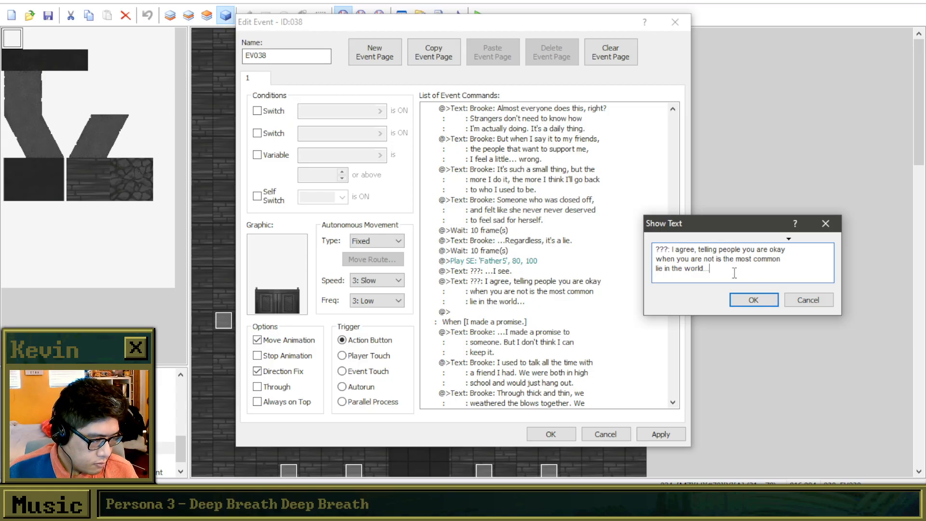
pyautogui.moveTo(747, 274); pyautogui.dragTo(676, 248)
pyautogui.press('BackSpace')
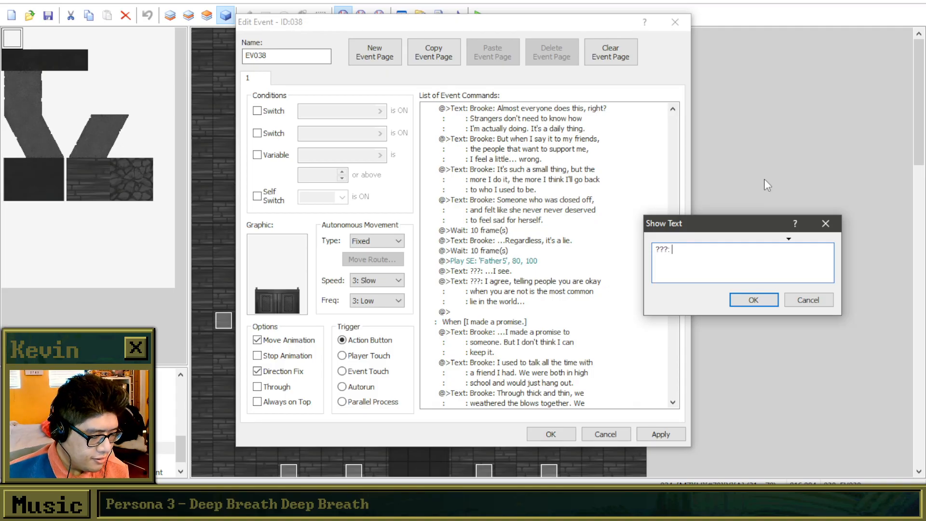
pyautogui.write('Y')
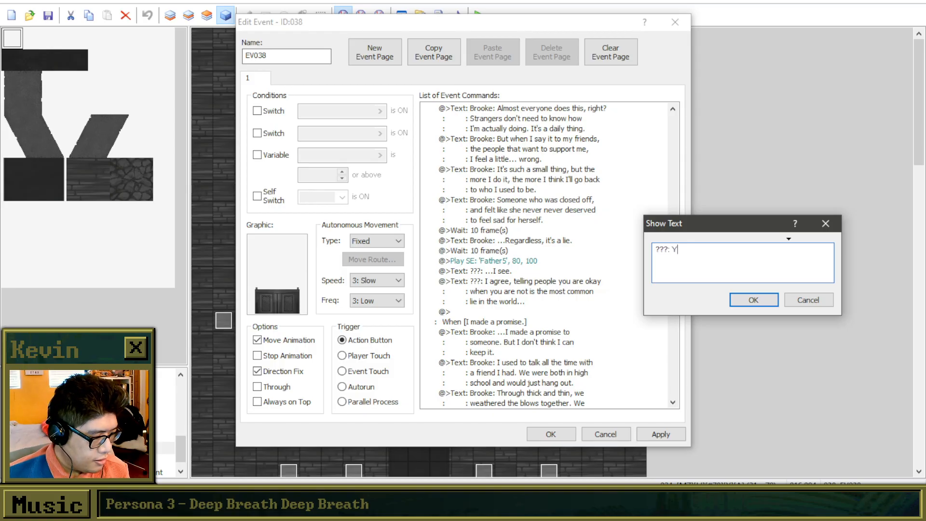
pyautogui.write('ou gotta say the words')
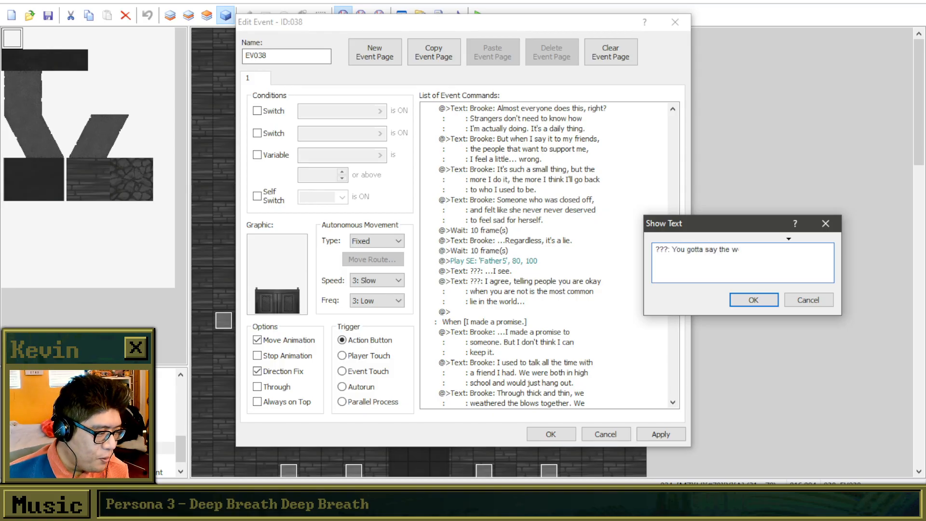
pyautogui.press('BackSpace')
pyautogui.press('BackSpace')
pyautogui.press('BackSpace')
pyautogui.press('BackSpace')
pyautogui.press('BackSpace')
pyautogui.press('BackSpace')
pyautogui.press('BackSpace')
pyautogui.press('BackSpace')
pyautogui.press('BackSpace')
pyautogui.press('BackSpace')
pyautogui.press('BackSpace')
pyautogui.press('BackSpace')
pyautogui.press('BackSpace')
pyautogui.press('BackSpace')
pyautogui.press('BackSpace')
pyautogui.press('BackSpace')
pyautogui.press('BackSpace')
pyautogui.press('BackSpace')
pyautogui.press('BackSpace')
pyautogui.press('BackSpace')
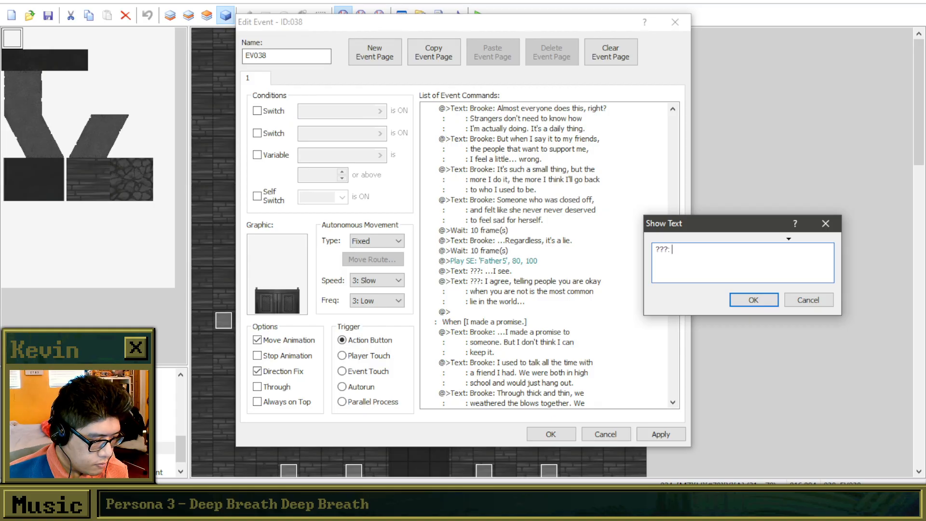
pyautogui.write('Yo')
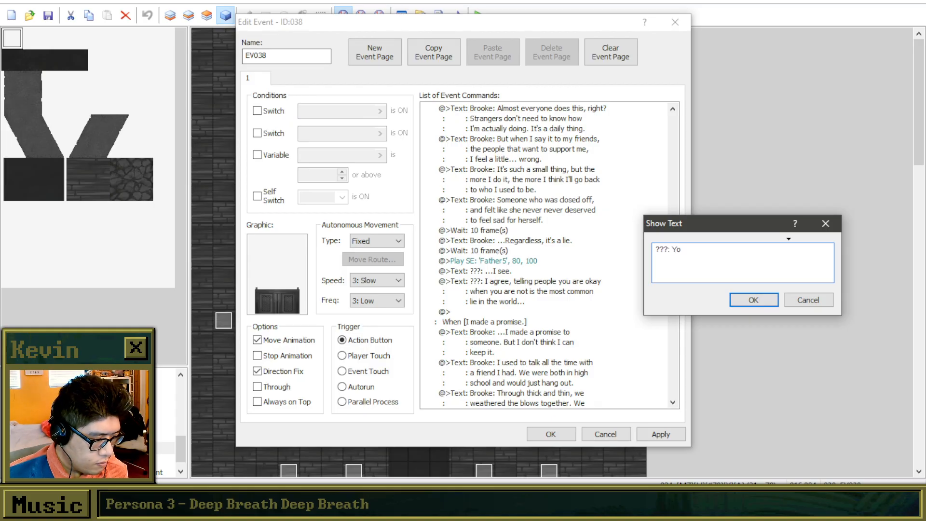
pyautogui.press('BackSpace')
pyautogui.press('BackSpace')
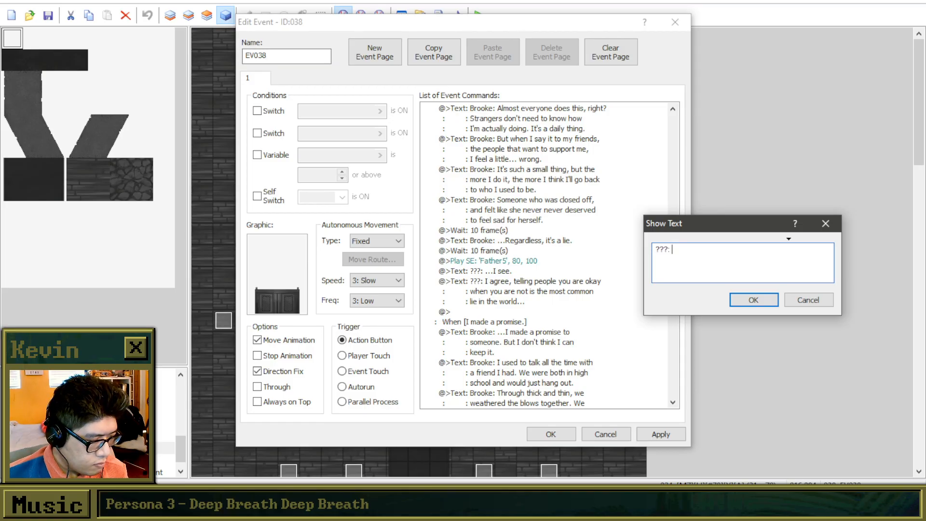
# Rewrite the reply as "It is the most common "white lie" in the world, I believe." over two lines and confirm the text.
pyautogui.write('It ')
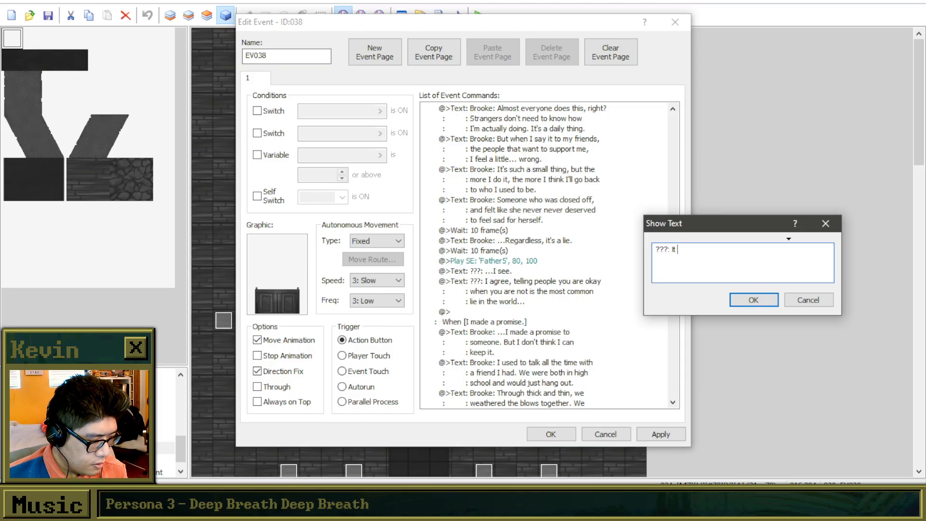
pyautogui.write('is the ')
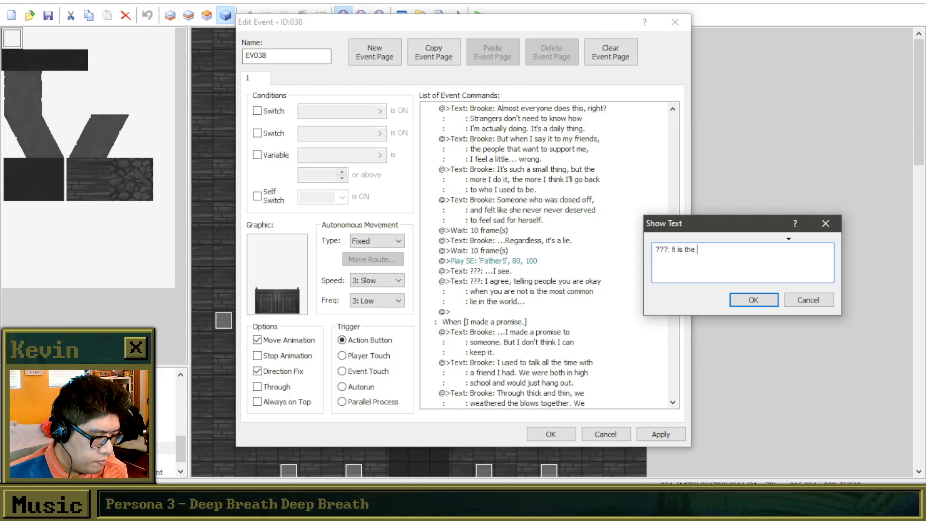
pyautogui.write('most common "white lie" in')
pyautogui.press('Return')
pyautogui.write('the wor')
pyautogui.press('BackSpace')
pyautogui.press('BackSpace')
pyautogui.write('orld, I believe.')
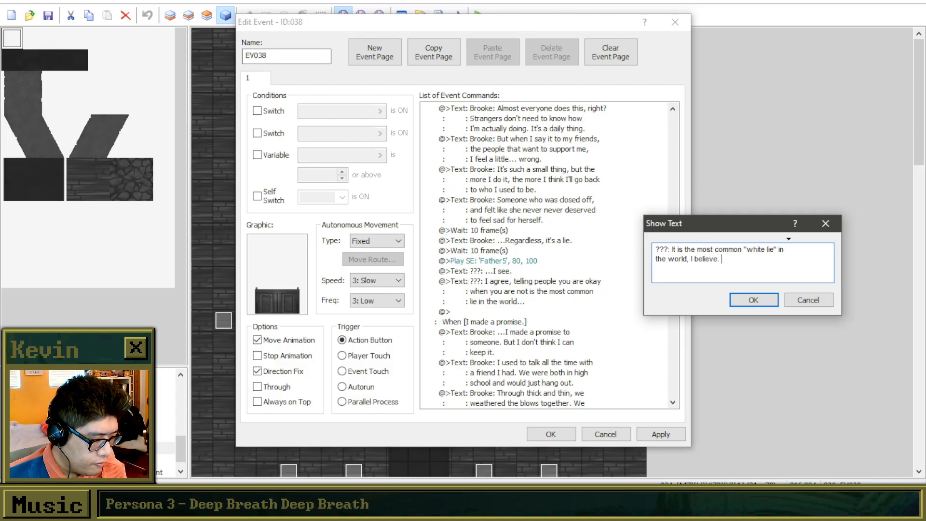
pyautogui.click(754, 299)
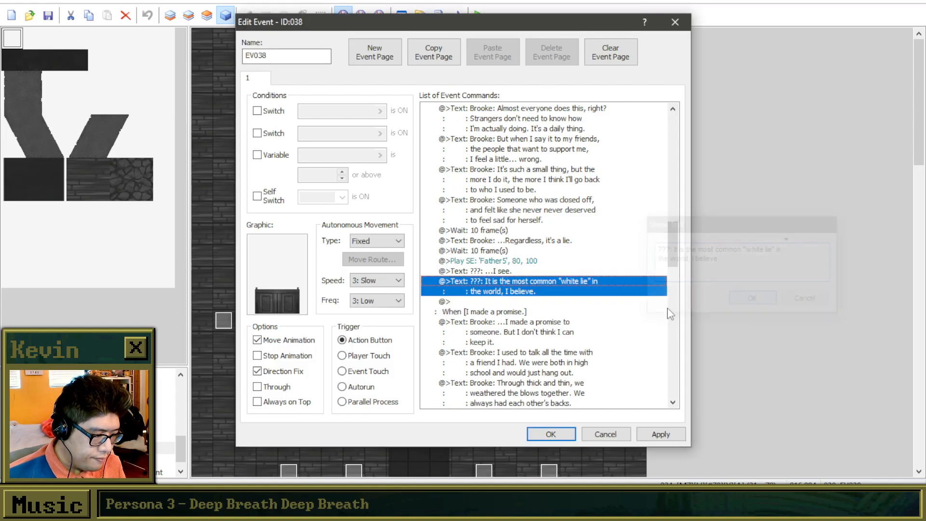
# Add a new text command after the "white lie" reply, beginning it with "???: But with".
pyautogui.rightClick(601, 303)
pyautogui.click(613, 302)
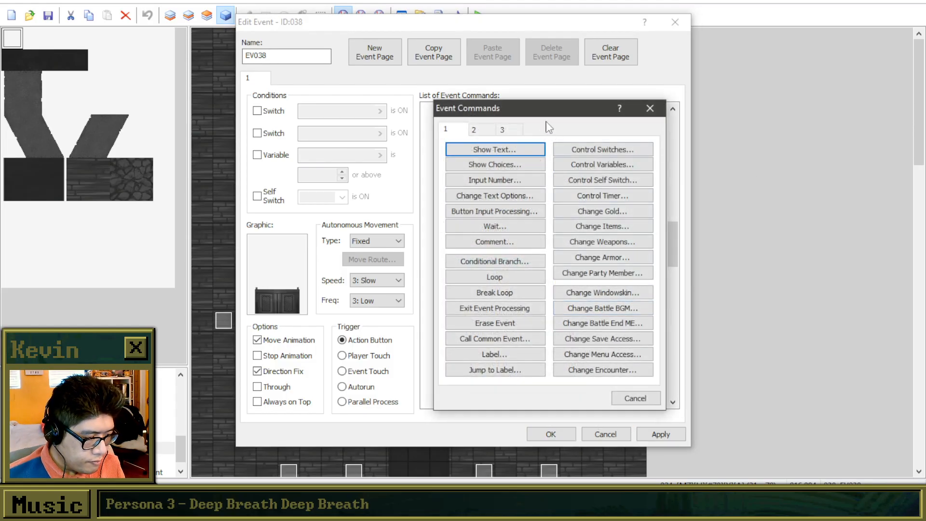
pyautogui.moveTo(719, 121); pyautogui.dragTo(738, 122)
pyautogui.click(694, 159)
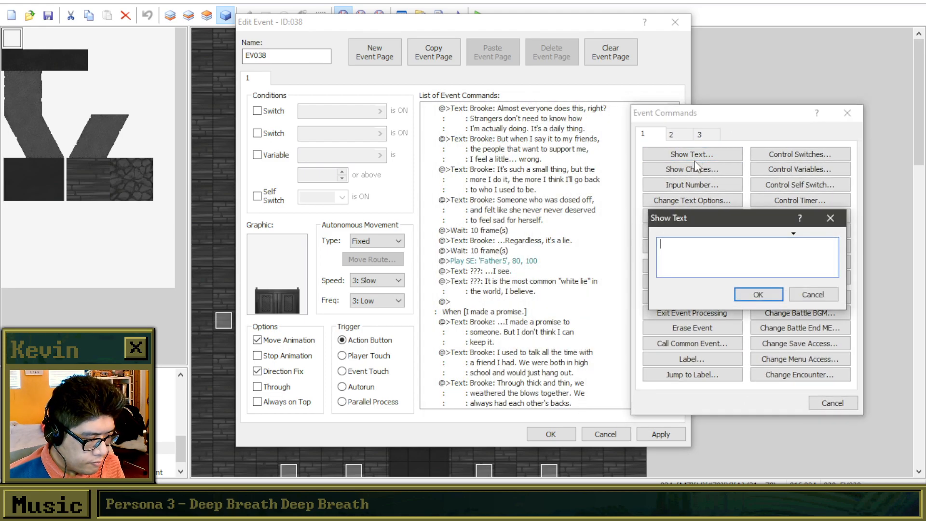
pyautogui.write('But wh')
pyautogui.press('BackSpace')
pyautogui.press('BackSpace')
pyautogui.press('BackSpace')
pyautogui.press('BackSpace')
pyautogui.press('BackSpace')
pyautogui.press('BackSpace')
pyautogui.write('???: I')
pyautogui.press('BackSpace')
pyautogui.press('BackSpace')
pyautogui.press('BackSpace')
pyautogui.write(': But')
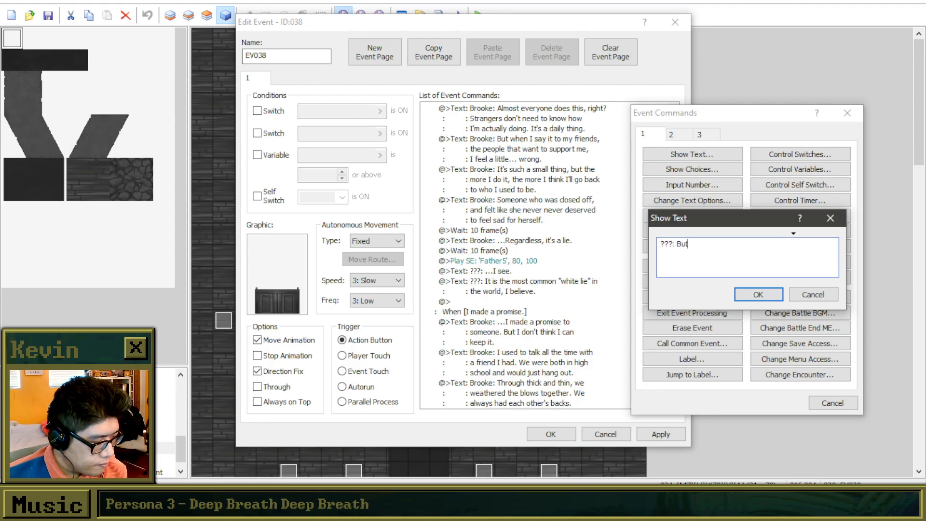
pyautogui.write(' with each ')
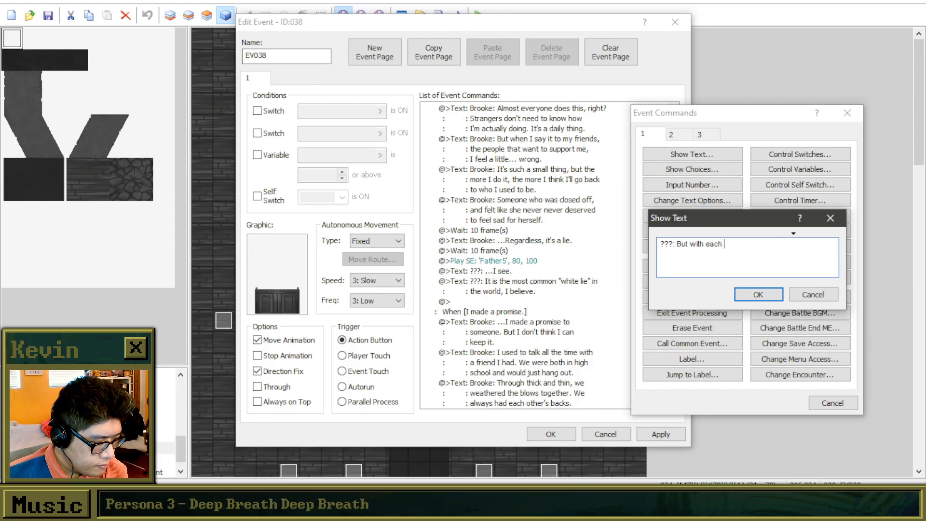
pyautogui.write('lie,')
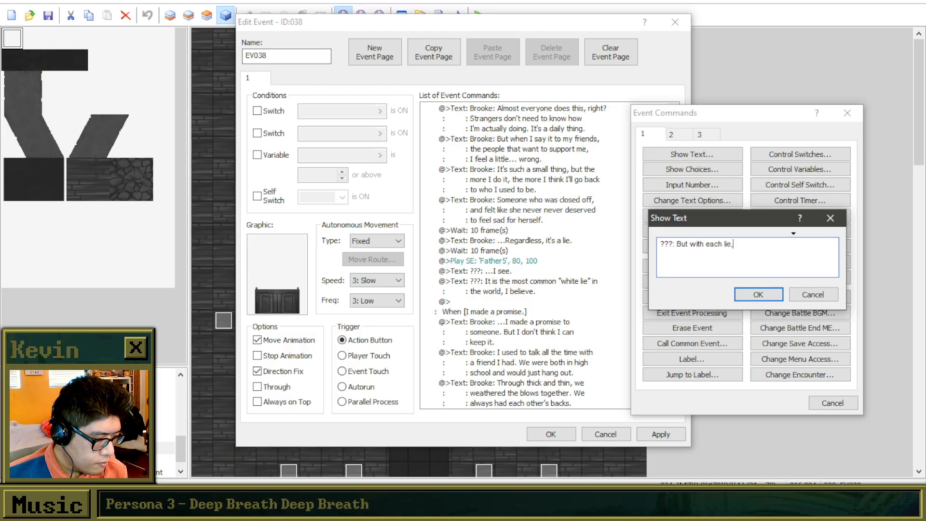
pyautogui.write(' you ac')
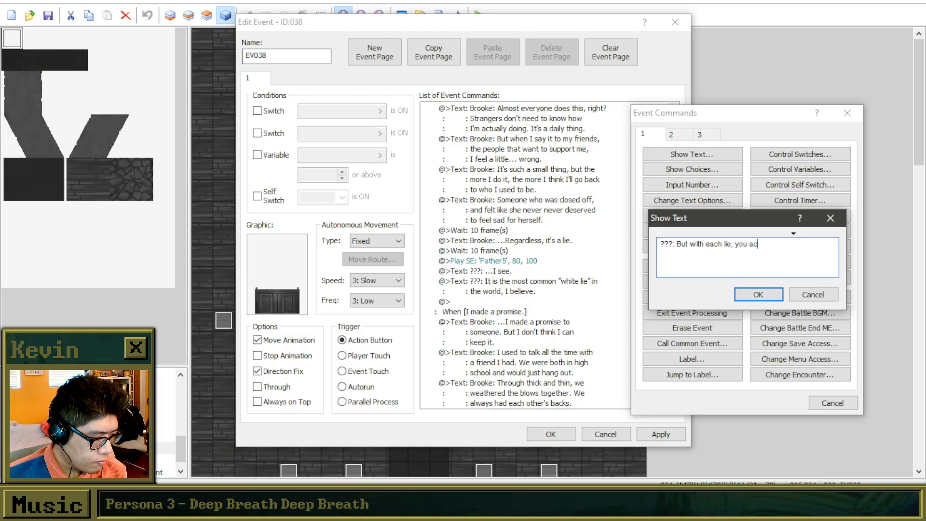
pyautogui.write('crue')
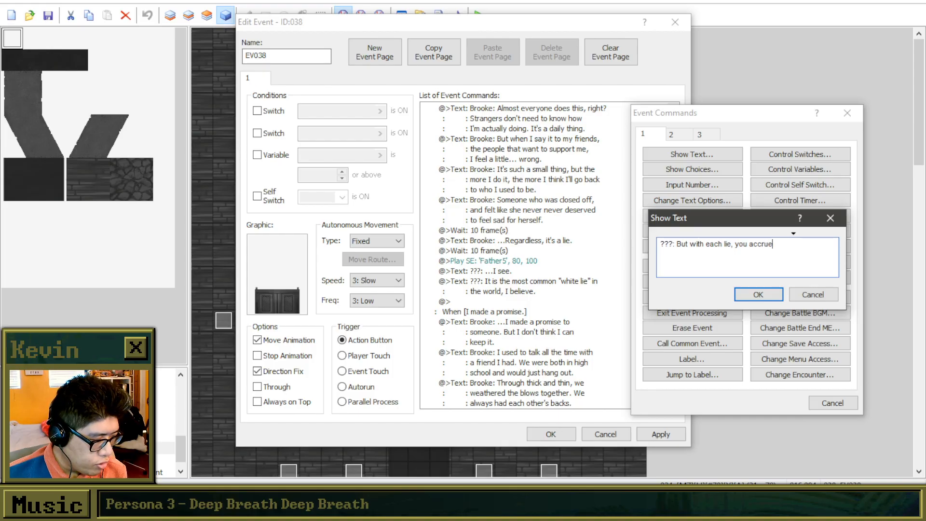
pyautogui.write(' a h')
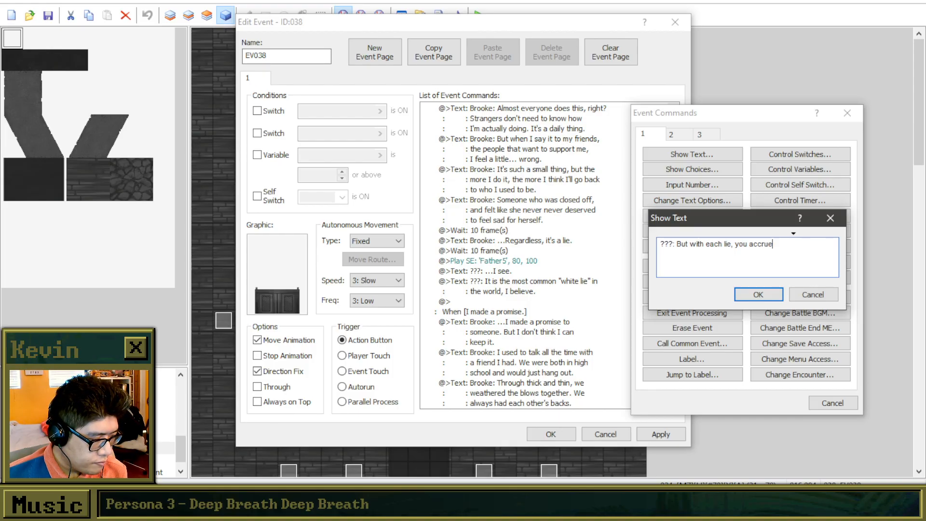
pyautogui.write('eavier wei')
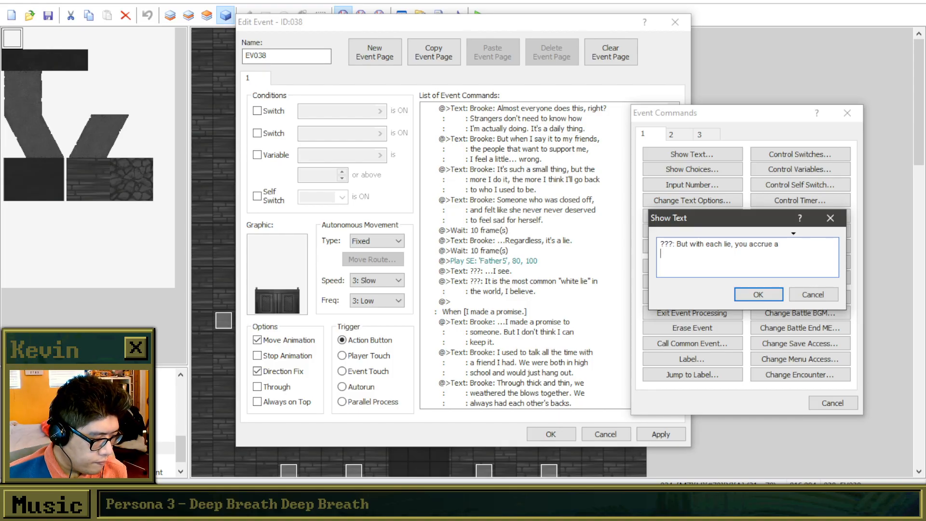
pyautogui.write('ght ')
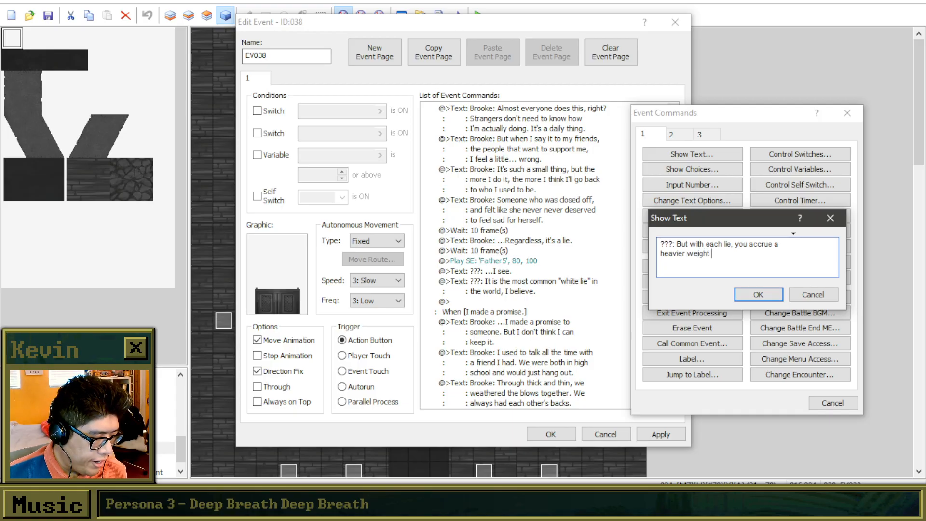
pyautogui.write('in your heart.')
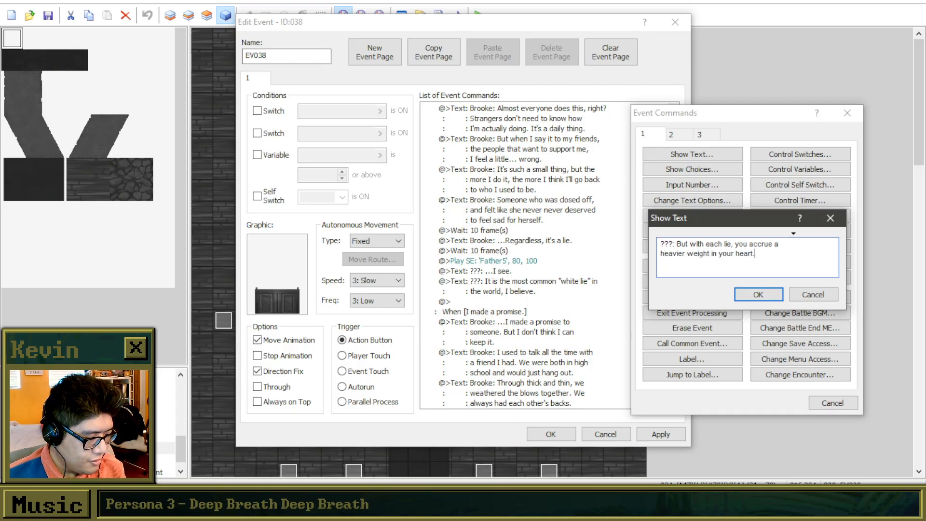
# Complete the priest's line with "each lie, you accrue a heavier weight in your heart." across two lines and confirm the text.
pyautogui.click(753, 295)
# Add another text command at the end of the branch, starting with "???: You were wise to come here to confide" over two lines.
pyautogui.doubleClick(562, 322)
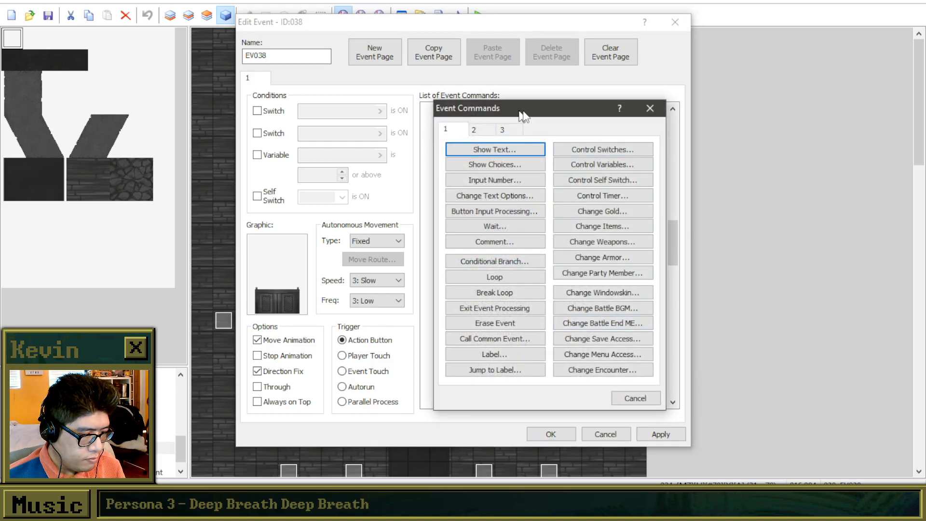
pyautogui.moveTo(518, 112); pyautogui.dragTo(741, 112)
pyautogui.click(731, 146)
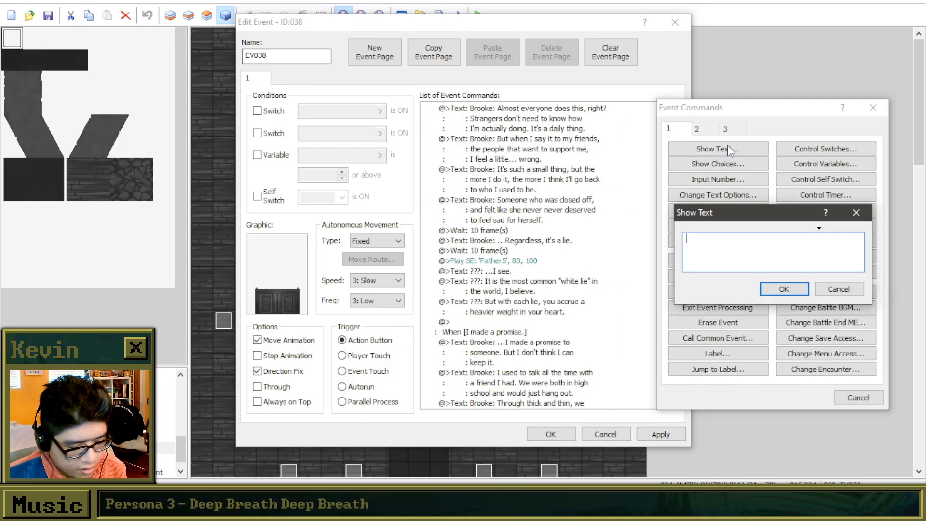
pyautogui.write('???: You were wise to come here to')
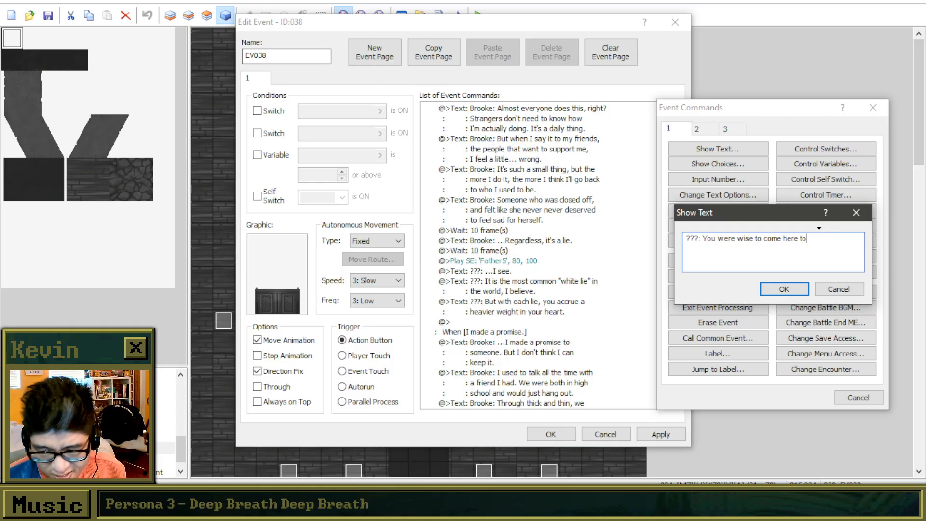
pyautogui.press('Return')
pyautogui.write('confide to')
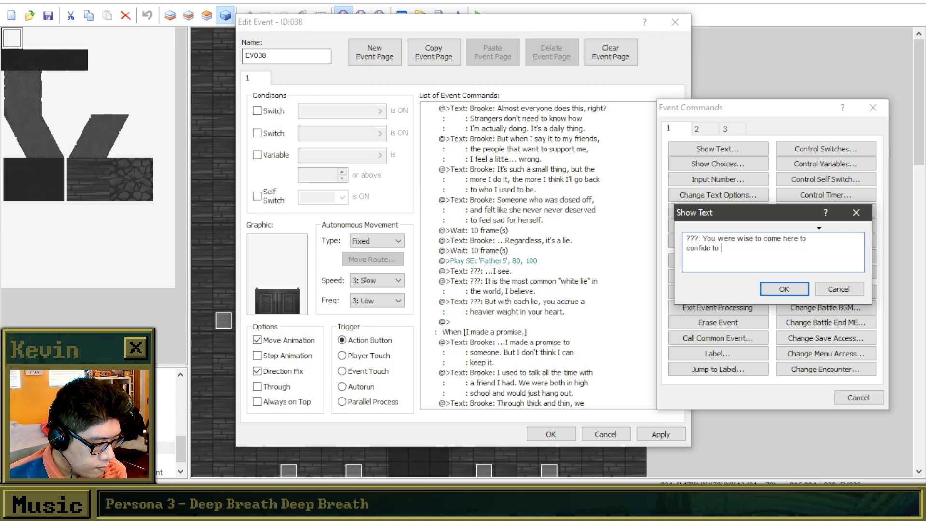
pyautogui.write(' a stranger')
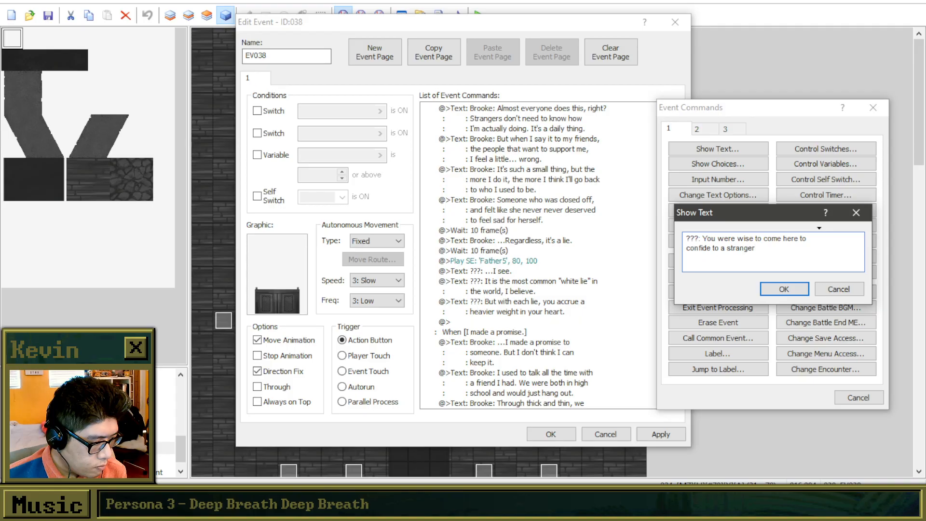
pyautogui.write(', as it is a ')
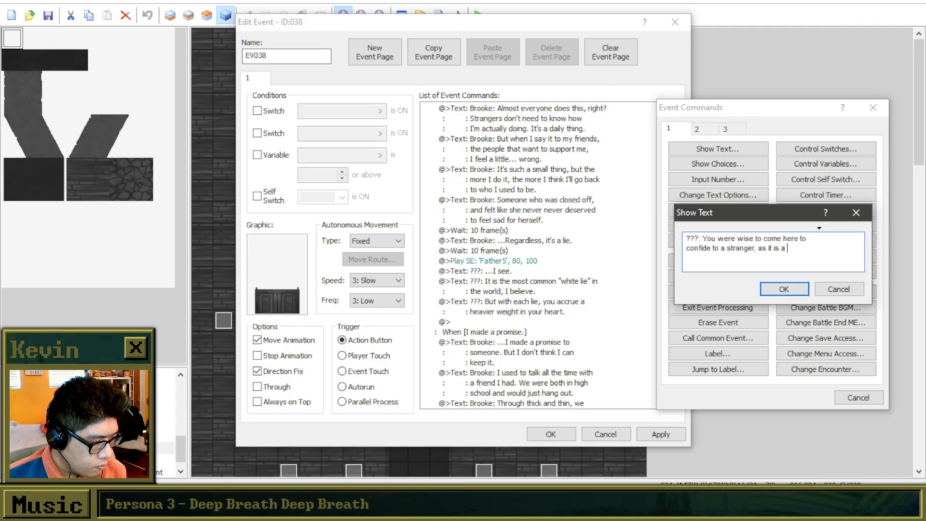
pyautogui.write('good')
pyautogui.press('Return')
pyautogui.write('pl')
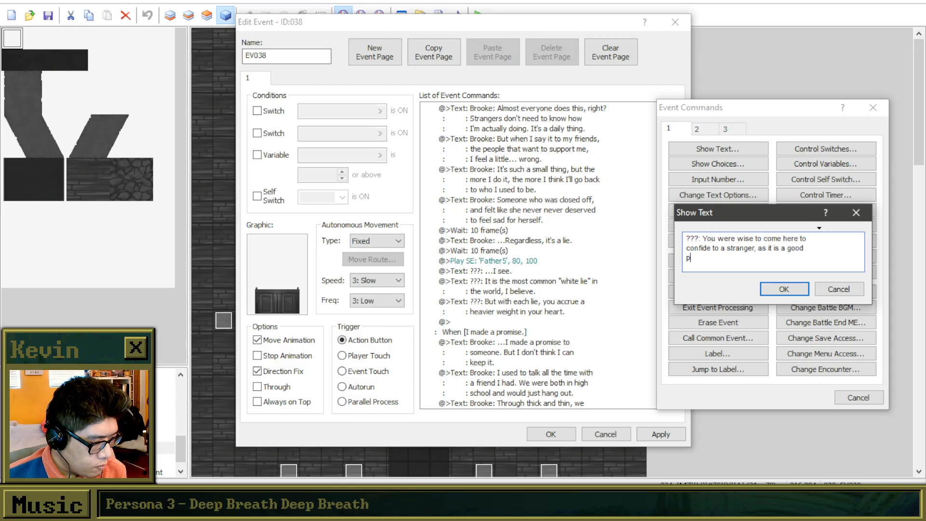
pyautogui.write('ace to start')
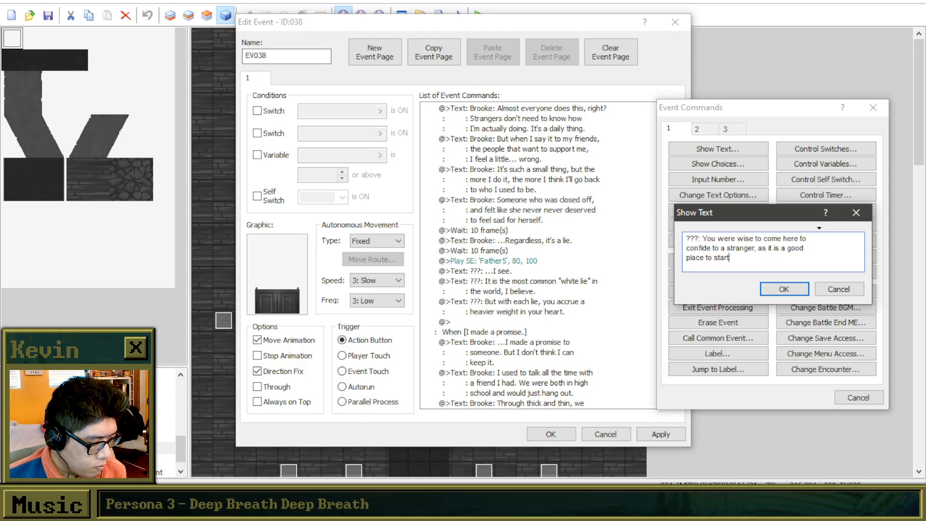
pyautogui.press('BackSpace')
pyautogui.press('BackSpace')
pyautogui.press('BackSpace')
pyautogui.press('BackSpace')
pyautogui.press('BackSpace')
pyautogui.press('BackSpace')
pyautogui.press('BackSpace')
pyautogui.press('BackSpace')
pyautogui.press('BackSpace')
pyautogui.press('BackSpace')
pyautogui.press('BackSpace')
pyautogui.press('BackSpace')
pyautogui.press('BackSpace')
pyautogui.press('BackSpace')
pyautogui.press('BackSpace')
pyautogui.press('BackSpace')
pyautogui.press('BackSpace')
pyautogui.press('BackSpace')
pyautogui.press('BackSpace')
pyautogui.press('BackSpace')
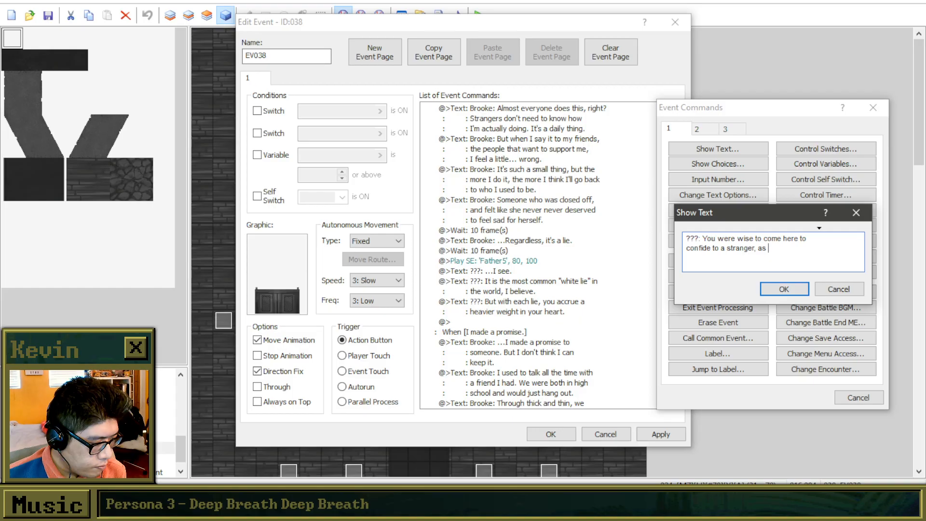
pyautogui.press('BackSpace')
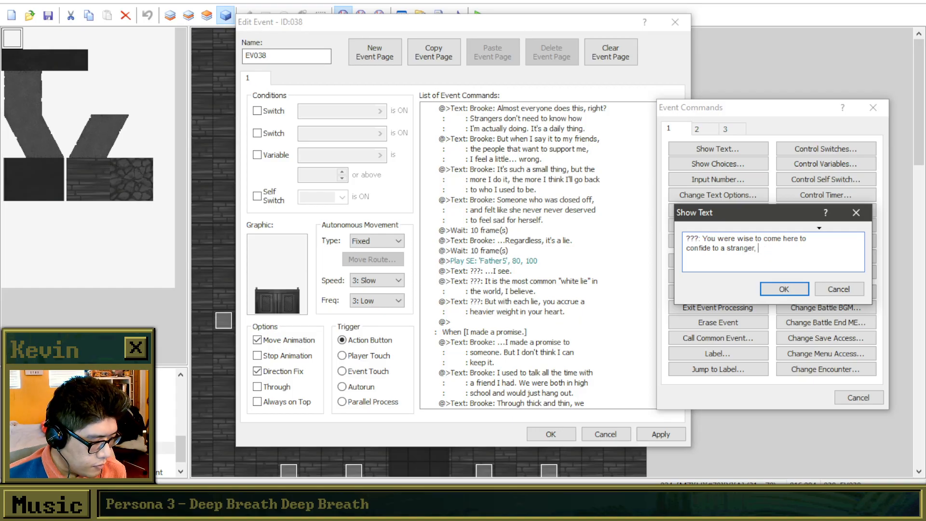
pyautogui.press('BackSpace')
pyautogui.press('BackSpace')
pyautogui.press('BackSpace')
pyautogui.press('BackSpace')
pyautogui.press('BackSpace')
pyautogui.press('BackSpace')
pyautogui.press('BackSpace')
pyautogui.press('BackSpace')
pyautogui.press('BackSpace')
pyautogui.press('BackSpace')
pyautogui.press('BackSpace')
pyautogui.press('BackSpace')
pyautogui.press('BackSpace')
pyautogui.press('BackSpace')
pyautogui.write('your thoguht')
pyautogui.press('BackSpace')
pyautogui.press('BackSpace')
pyautogui.press('BackSpace')
pyautogui.press('BackSpace')
pyautogui.press('BackSpace')
pyautogui.write('oughts here. Sometimes')
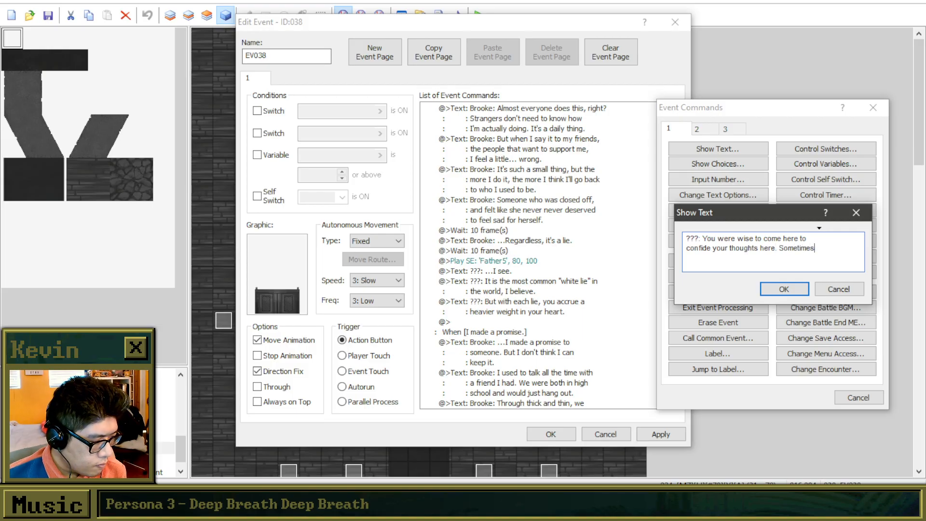
pyautogui.press('Return')
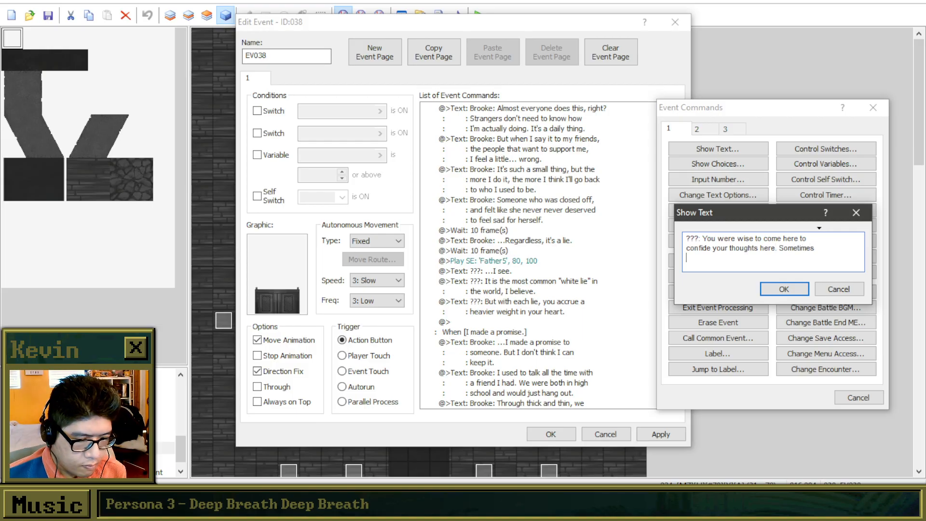
pyautogui.press('BackSpace')
pyautogui.press('BackSpace')
pyautogui.press('BackSpace')
pyautogui.press('BackSpace')
pyautogui.press('BackSpace')
pyautogui.press('BackSpace')
pyautogui.press('BackSpace')
pyautogui.press('BackSpace')
pyautogui.press('BackSpace')
pyautogui.press('BackSpace')
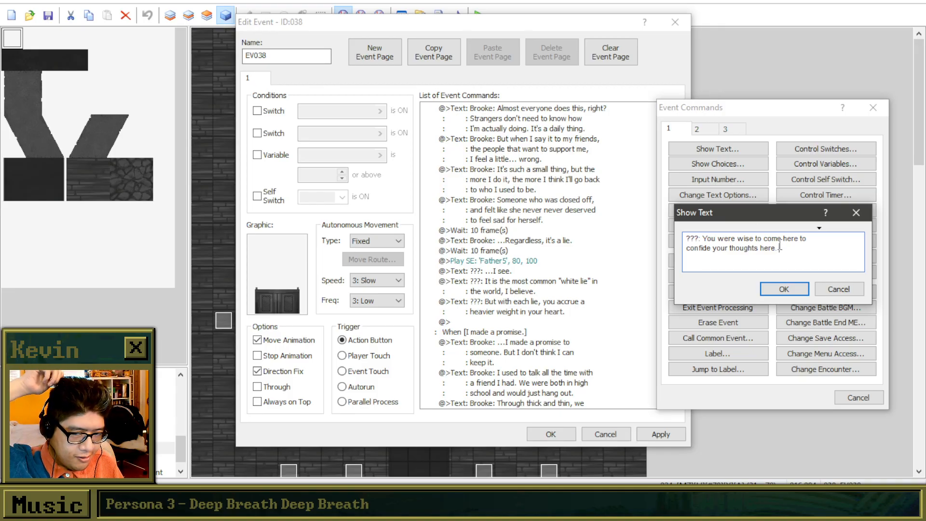
pyautogui.press('BackSpace')
pyautogui.press('BackSpace')
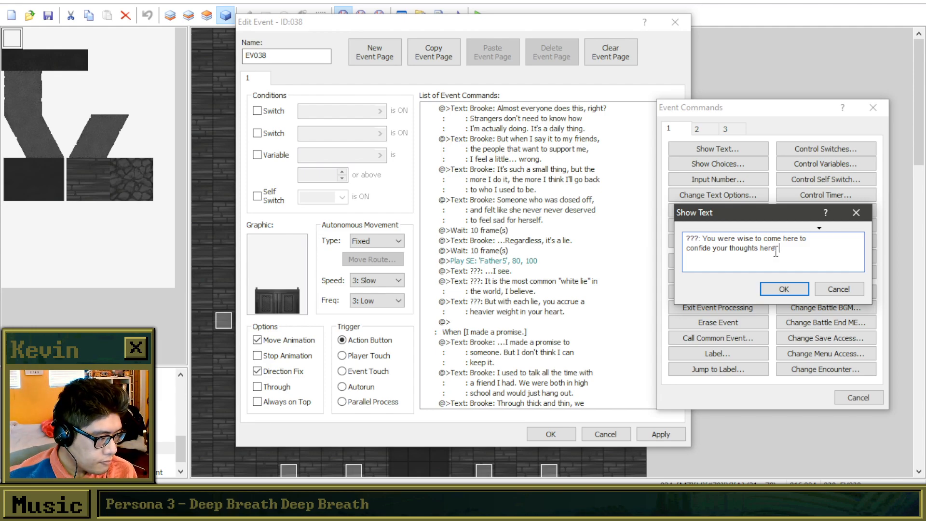
pyautogui.moveTo(760, 216); pyautogui.dragTo(371, 141)
pyautogui.moveTo(397, 186); pyautogui.dragTo(319, 163)
pyautogui.press('BackSpace')
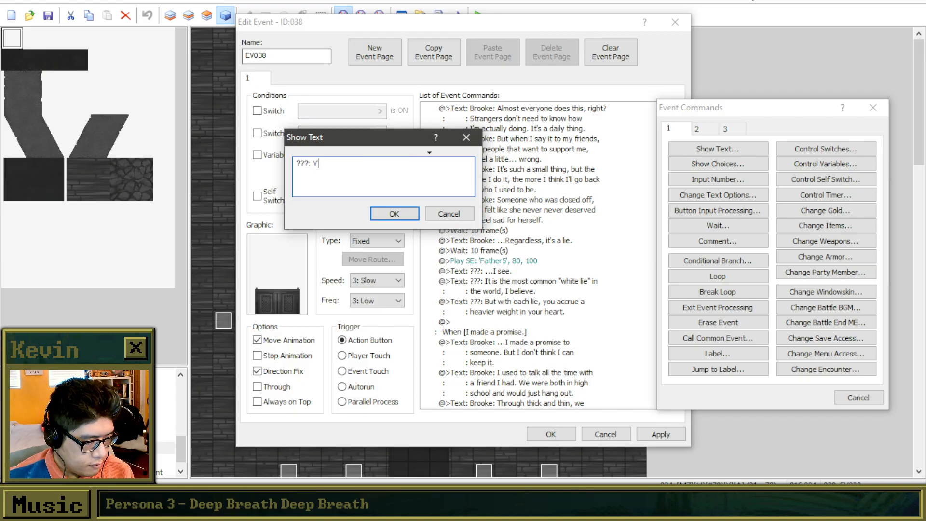
pyautogui.press('BackSpace')
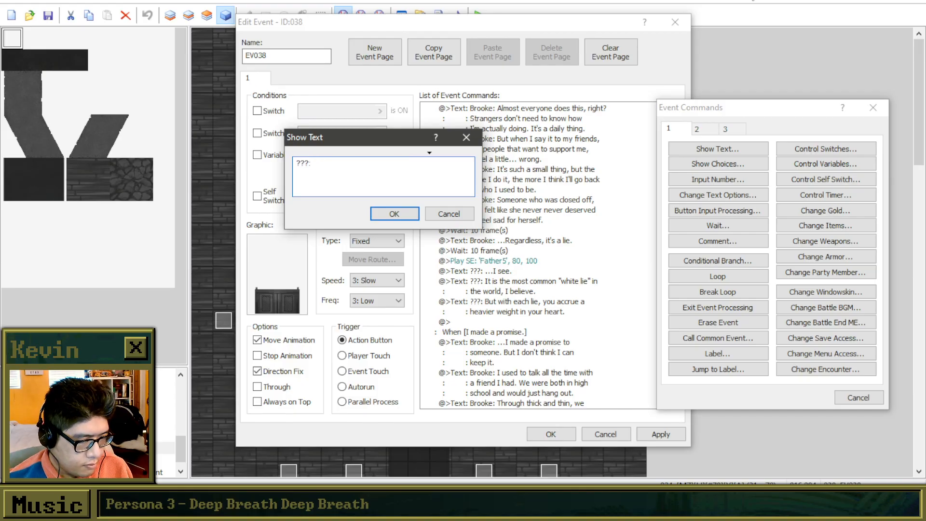
pyautogui.press('Escape')
pyautogui.press('Escape')
# Edit the priest's "But with each lie," reply, inserting "no matter how little," after the opening phrase across a line break.
pyautogui.click(589, 306)
pyautogui.rightClick(587, 303)
pyautogui.click(612, 326)
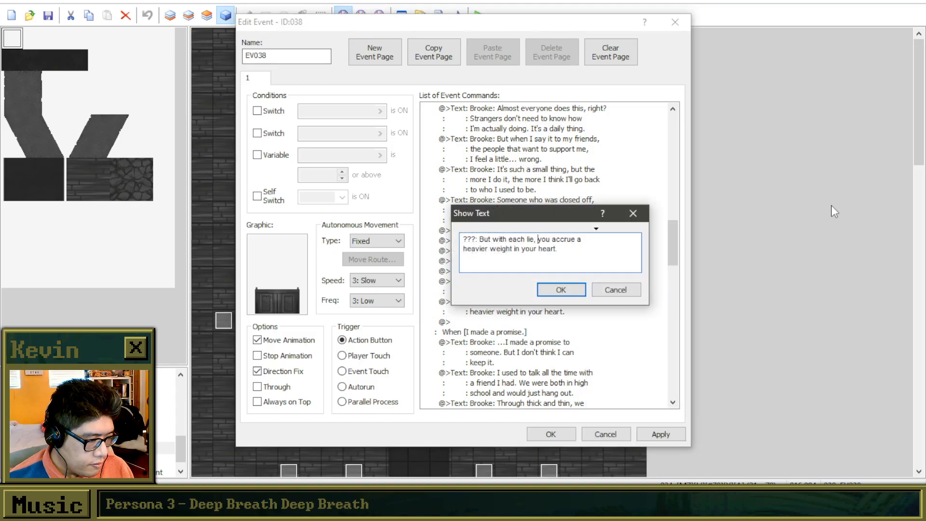
pyautogui.write('no matter how')
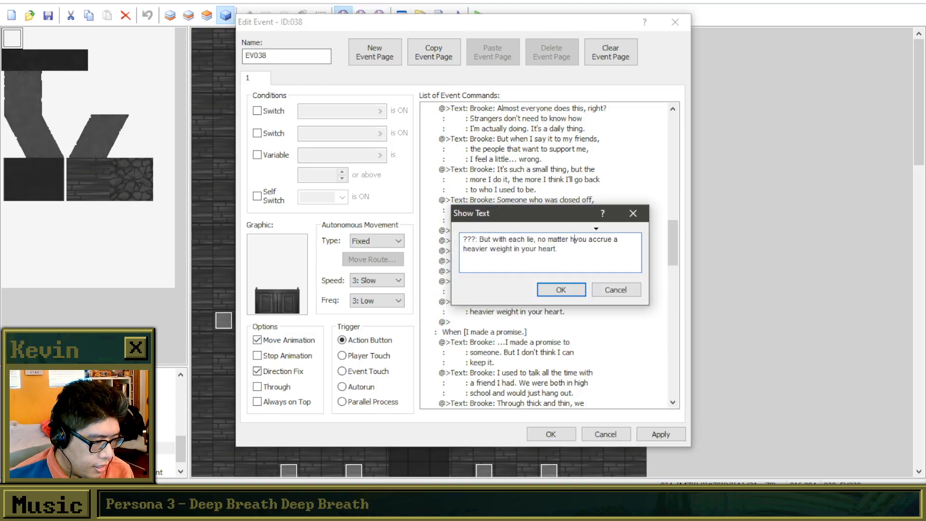
pyautogui.press('Return')
pyautogui.write('little')
pyautogui.press('BackSpace')
pyautogui.press('BackSpace')
pyautogui.press('BackSpace')
pyautogui.press('BackSpace')
pyautogui.press('BackSpace')
pyautogui.press('BackSpace')
pyautogui.press('BackSpace')
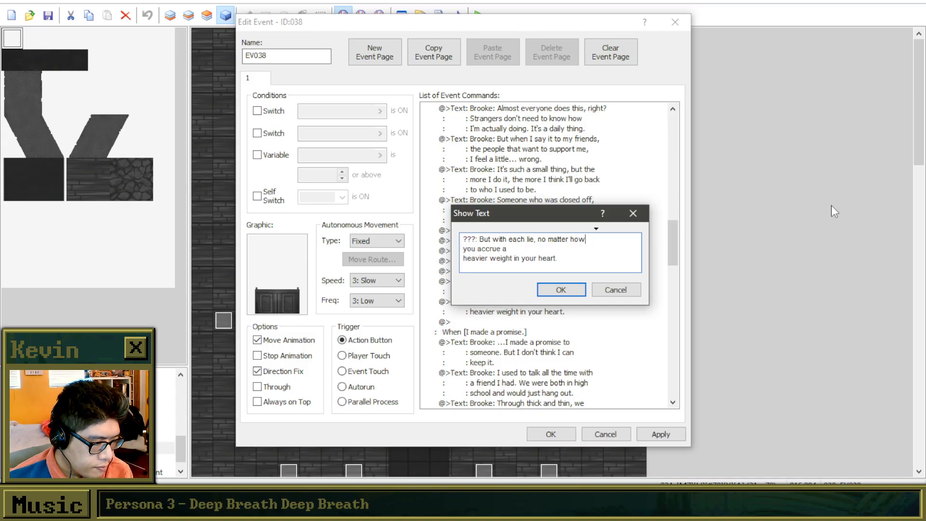
pyautogui.write('little,')
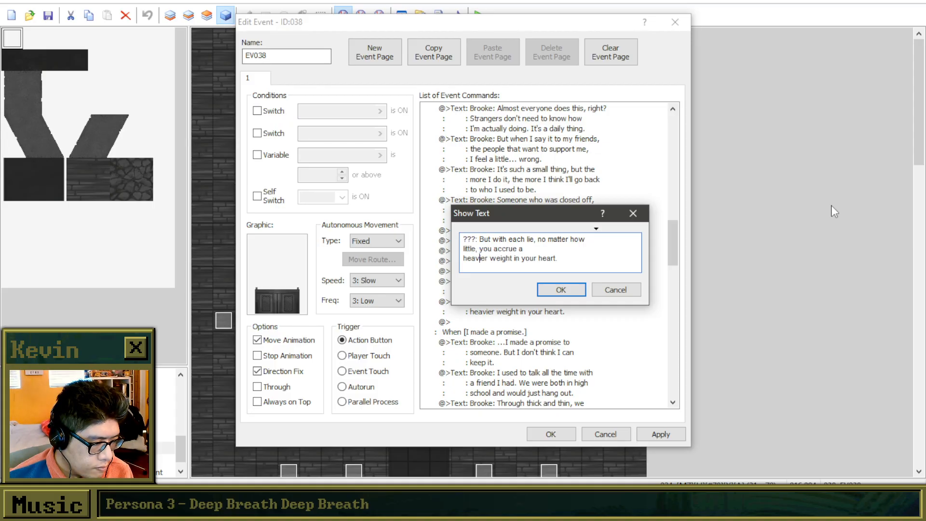
# Replace the rest of the reply with "the weight in your heart grows ever so heavier." across two lines and confirm the text.
pyautogui.press('BackSpace')
pyautogui.press('BackSpace')
pyautogui.press('BackSpace')
pyautogui.press('BackSpace')
pyautogui.press('BackSpace')
pyautogui.press('BackSpace')
pyautogui.press('BackSpace')
pyautogui.press('BackSpace')
pyautogui.press('BackSpace')
pyautogui.press('BackSpace')
pyautogui.press('BackSpace')
pyautogui.press('BackSpace')
pyautogui.press('BackSpace')
pyautogui.press('BackSpace')
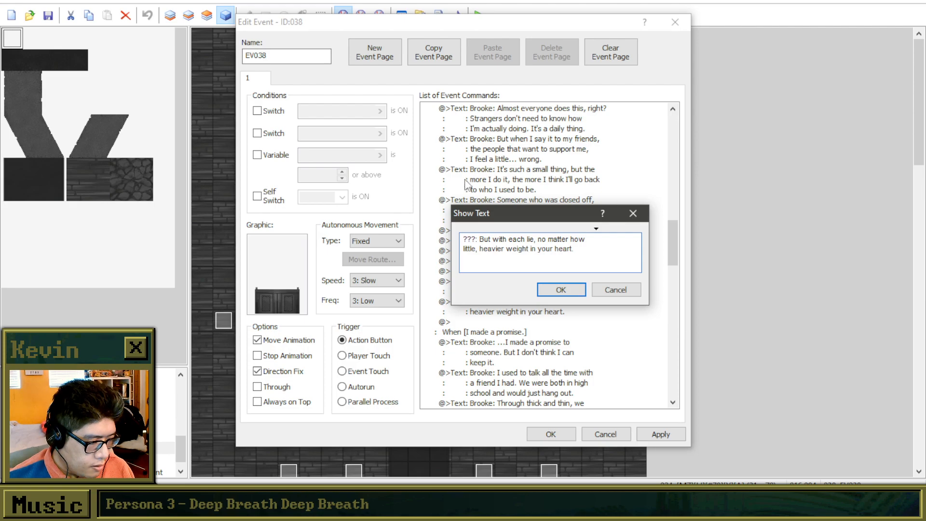
pyautogui.moveTo(578, 249); pyautogui.dragTo(481, 259)
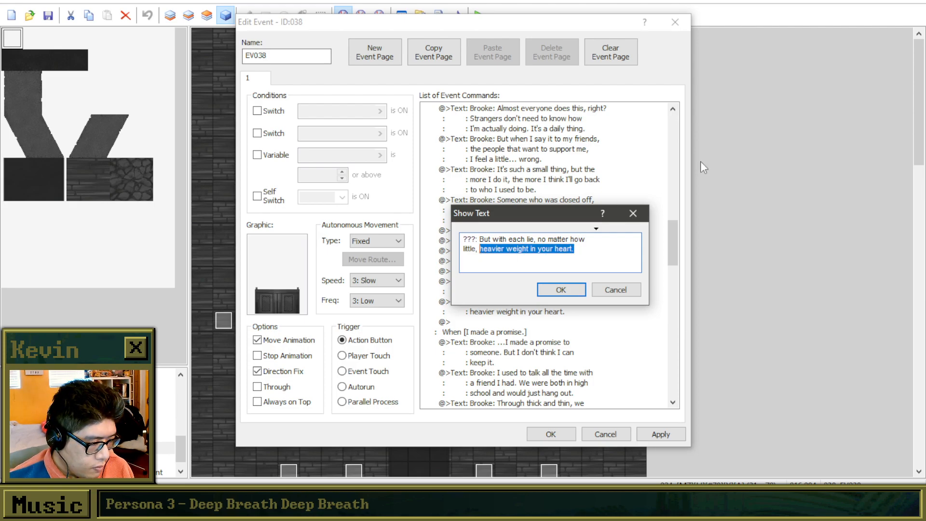
pyautogui.write('the wedi')
pyautogui.press('BackSpace')
pyautogui.press('BackSpace')
pyautogui.write('ight in')
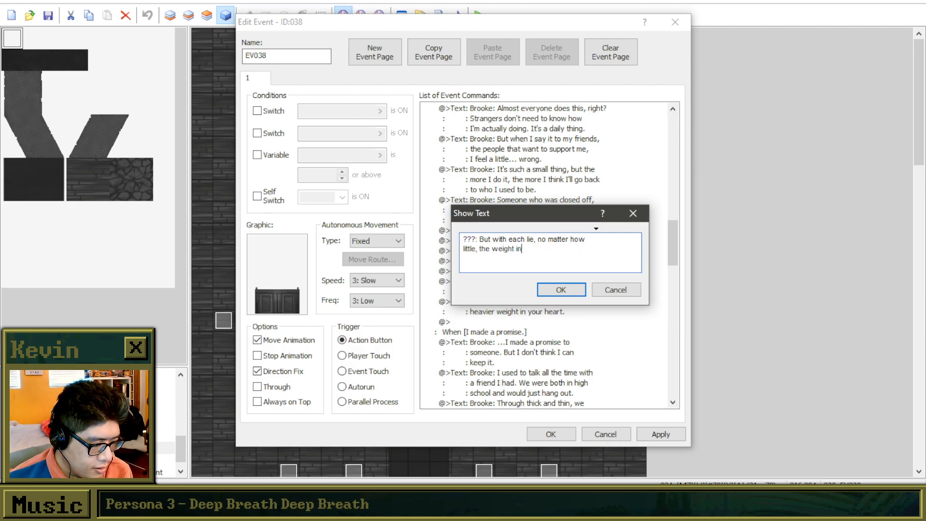
pyautogui.write(' your heart grows')
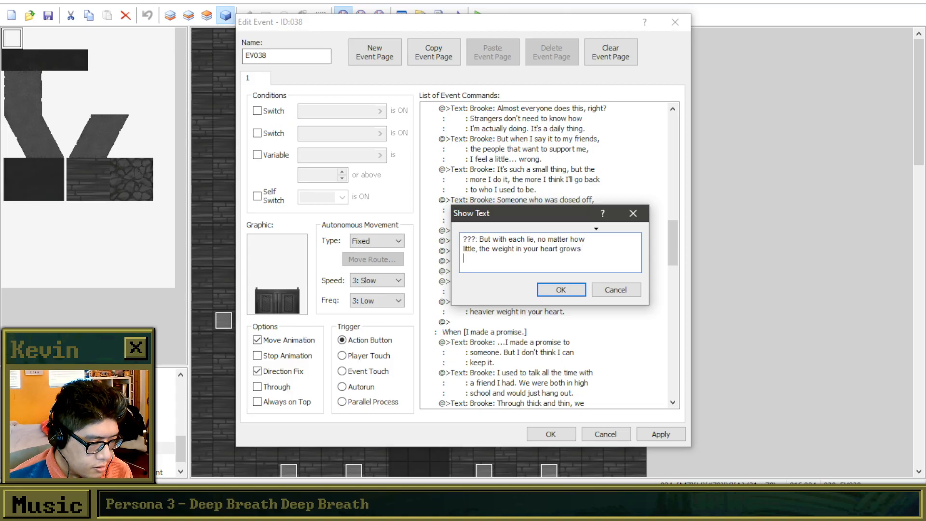
pyautogui.press('Return')
pyautogui.write('ever so heavier.')
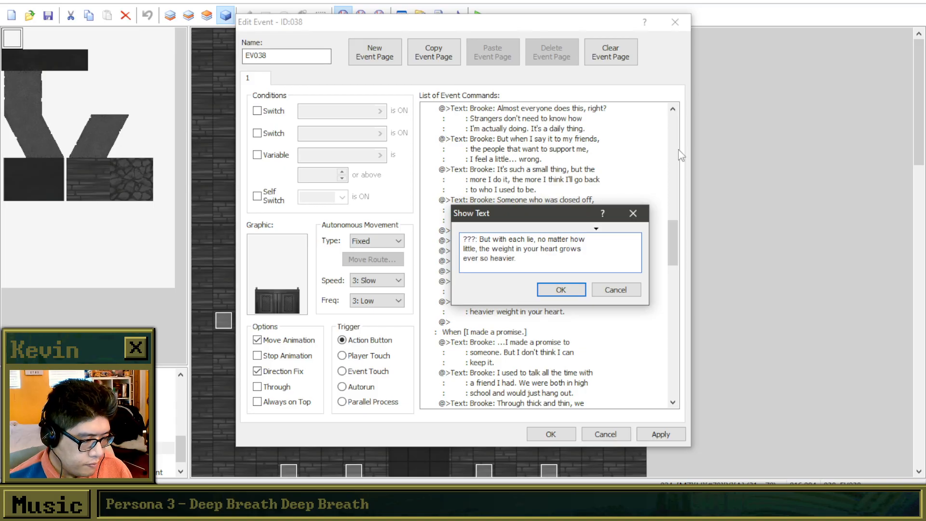
pyautogui.click(555, 292)
# Add a new text command after the "ever so heavier" reply, beginning it with "???:".
pyautogui.doubleClick(540, 332)
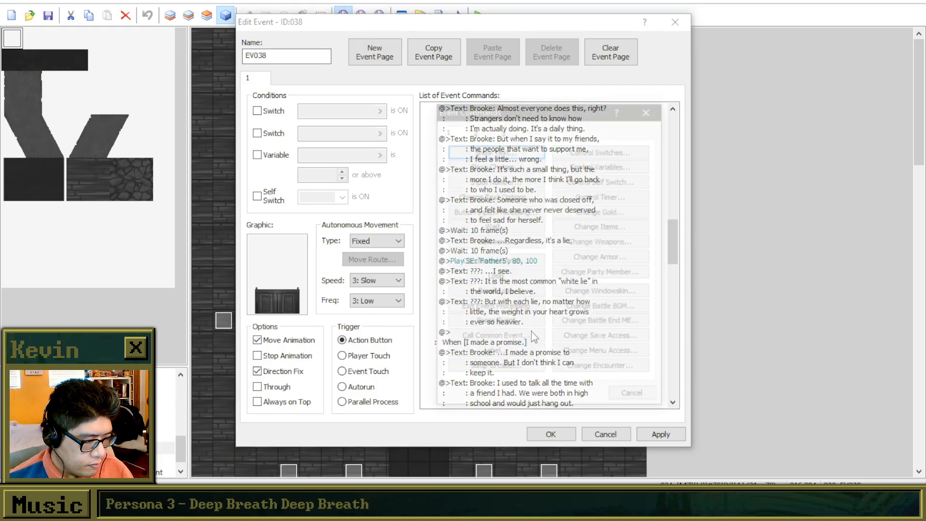
pyautogui.moveTo(505, 106); pyautogui.dragTo(688, 89)
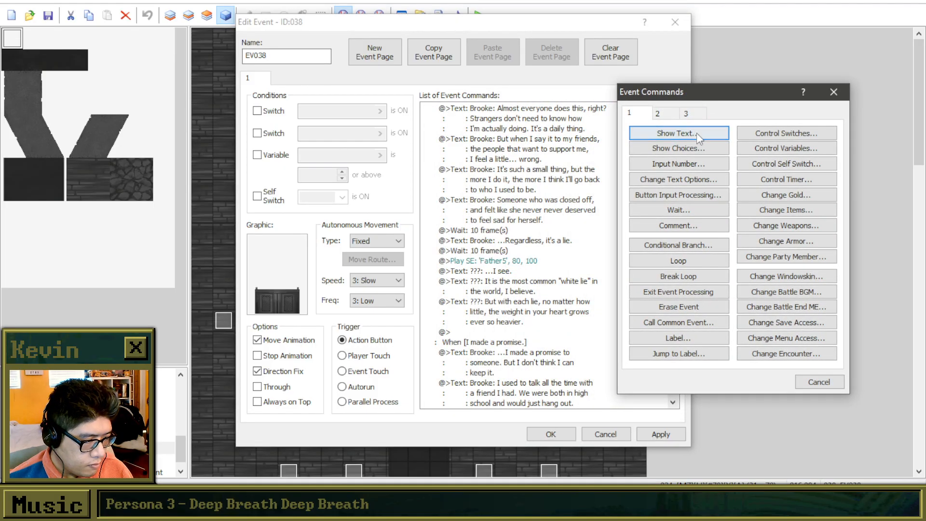
pyautogui.click(697, 133)
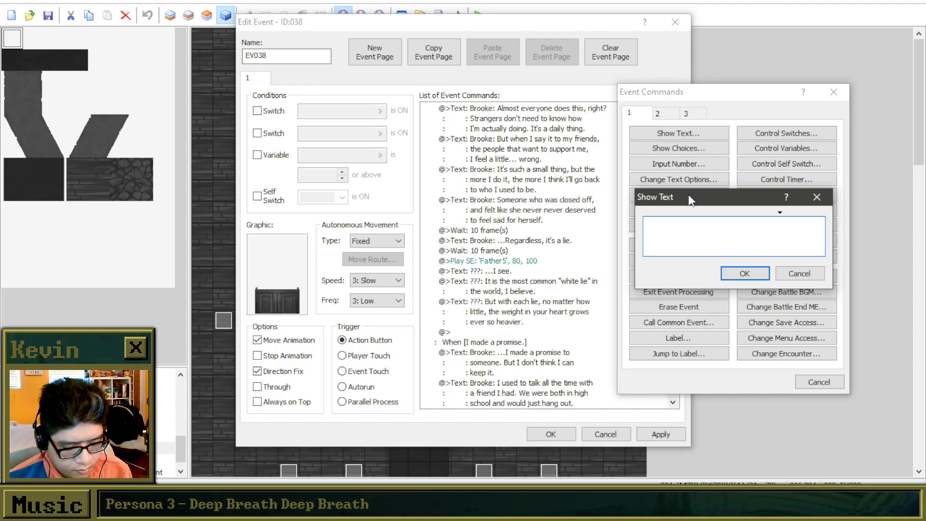
pyautogui.write('???: ')
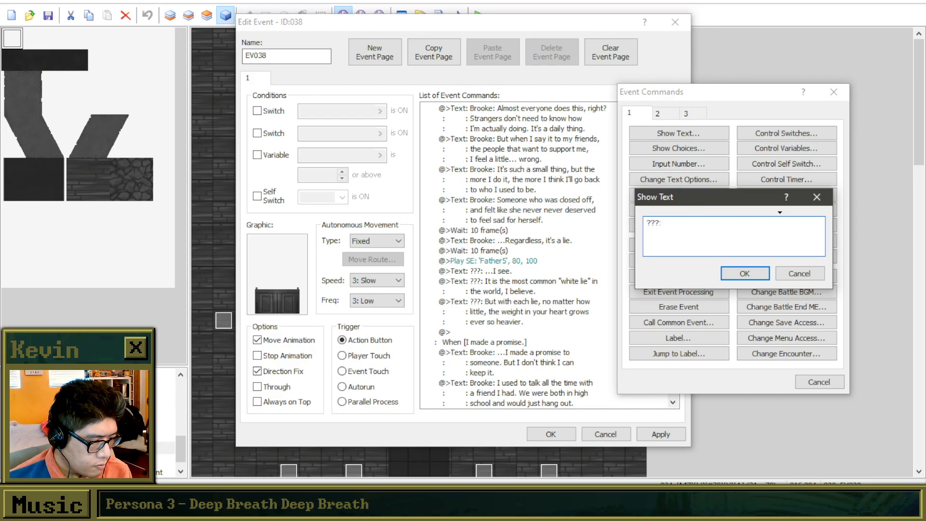
pyautogui.write('I believe ')
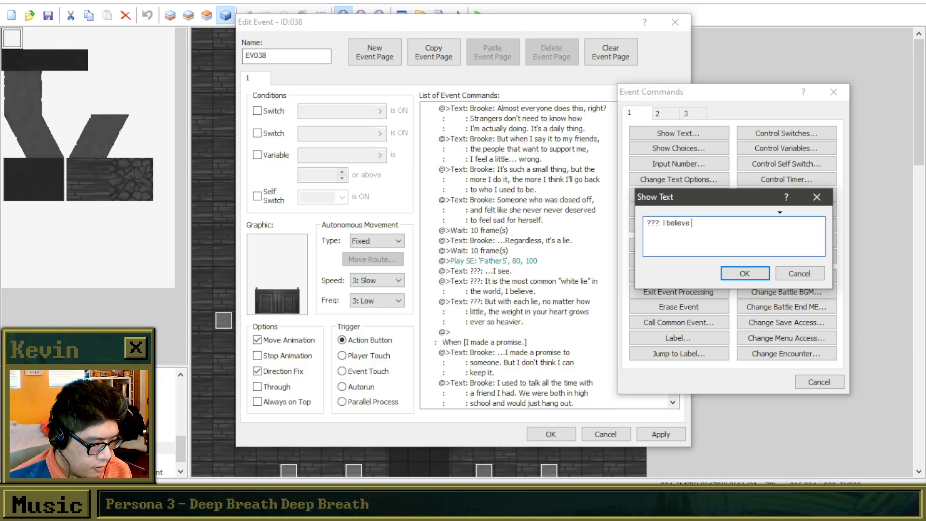
pyautogui.write('the best way')
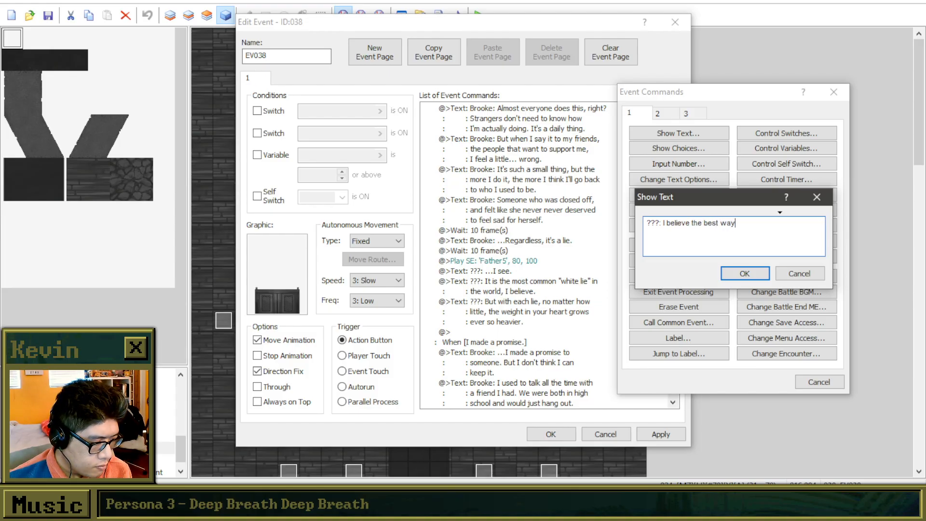
pyautogui.press('BackSpace')
pyautogui.press('BackSpace')
pyautogui.press('BackSpace')
pyautogui.press('BackSpace')
pyautogui.press('BackSpace')
pyautogui.press('BackSpace')
pyautogui.press('BackSpace')
pyautogui.press('BackSpace')
pyautogui.press('BackSpace')
pyautogui.press('BackSpace')
pyautogui.press('BackSpace')
pyautogui.press('BackSpace')
pyautogui.press('BackSpace')
pyautogui.press('BackSpace')
pyautogui.press('BackSpace')
pyautogui.press('BackSpace')
pyautogui.press('BackSpace')
pyautogui.press('BackSpace')
pyautogui.press('BackSpace')
pyautogui.press('BackSpace')
# Write the priest's line "It was wise to confide yourself here before the church" across two lines.
pyautogui.write('It was wise to confide here')
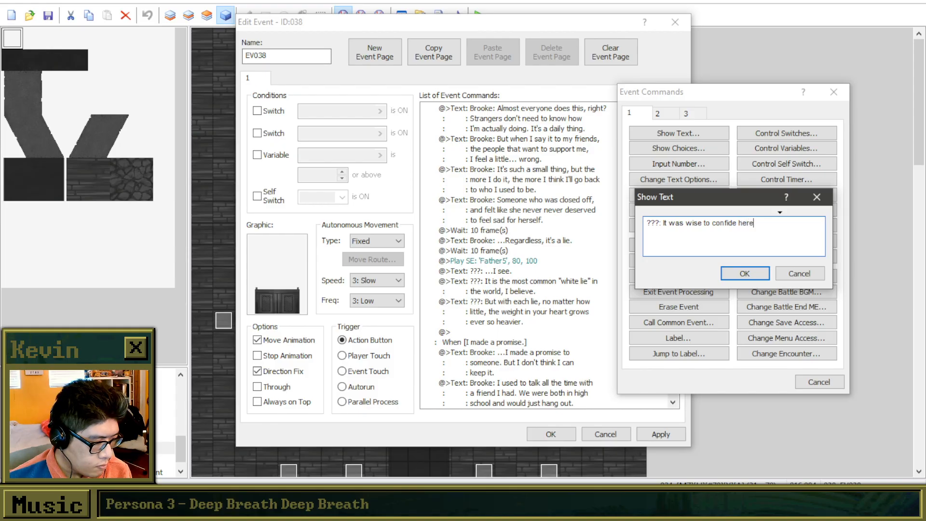
pyautogui.press('BackSpace')
pyautogui.press('BackSpace')
pyautogui.press('BackSpace')
pyautogui.press('BackSpace')
pyautogui.write('yourse')
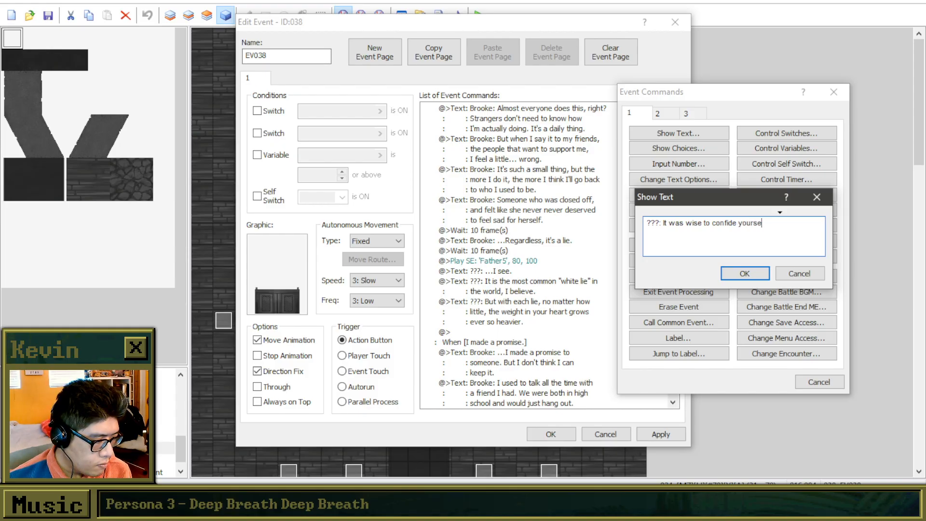
pyautogui.write('lf')
pyautogui.press('Return')
pyautogui.write('here before the church')
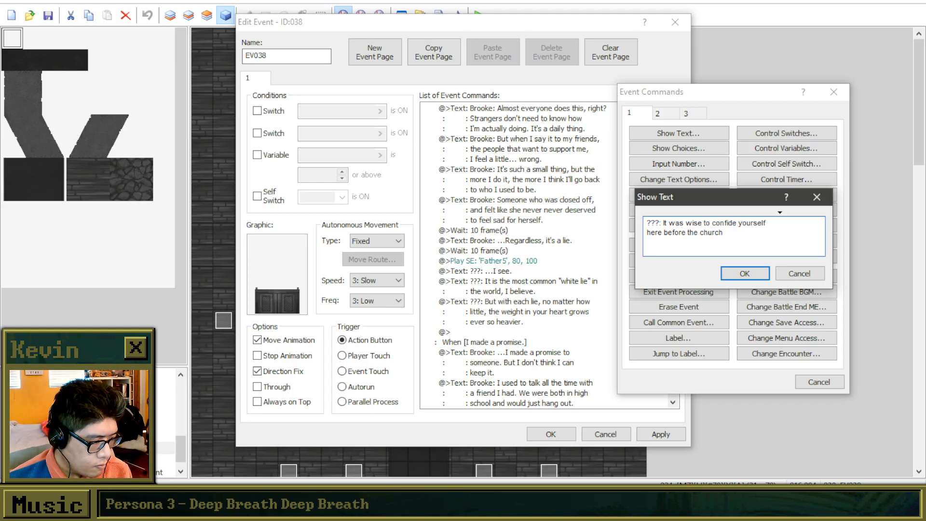
pyautogui.write(', but ')
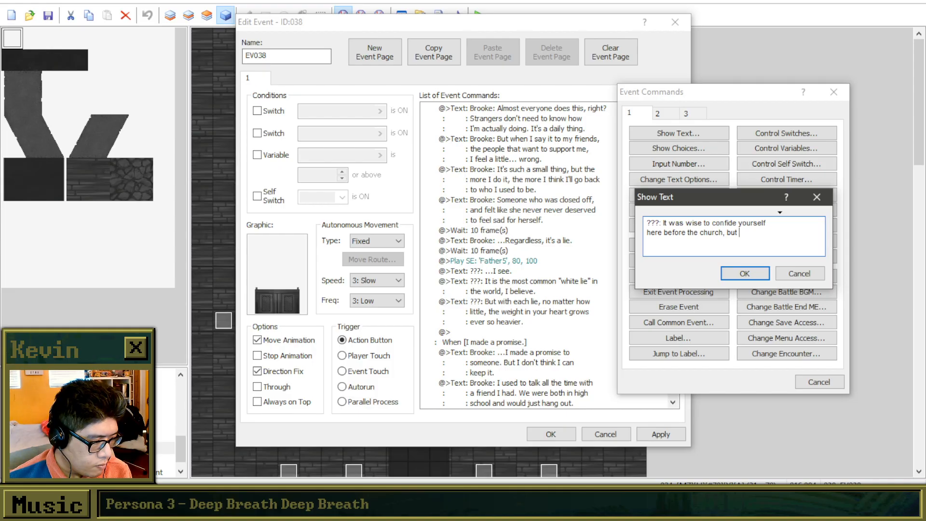
pyautogui.write('consider')
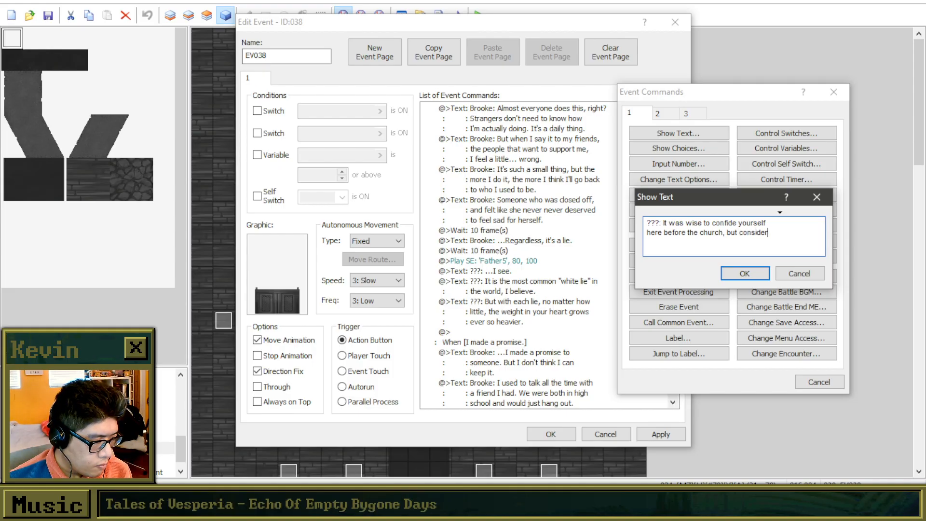
# Finish the priest's line with ", but consider doing the same to those close to you." across two lines and confirm the text.
pyautogui.press('Return')
pyautogui.write('doing th')
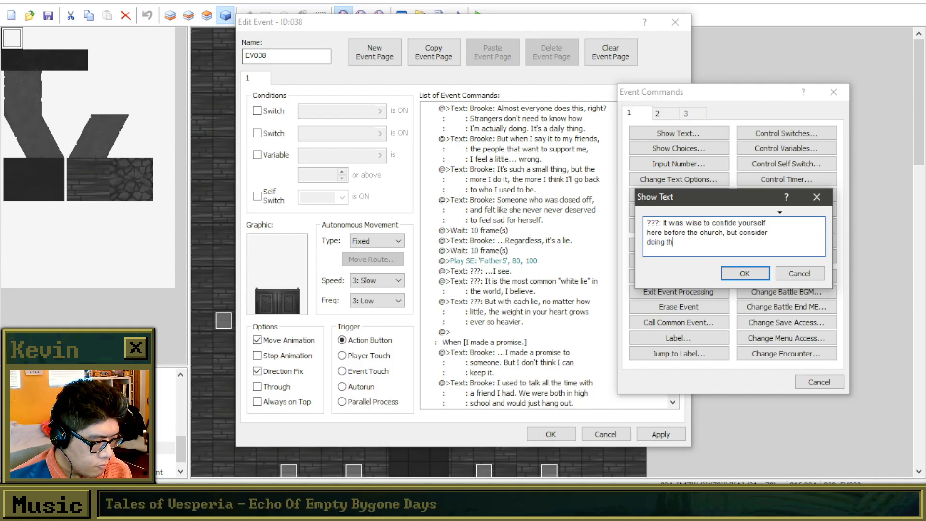
pyautogui.write('e same to your clo')
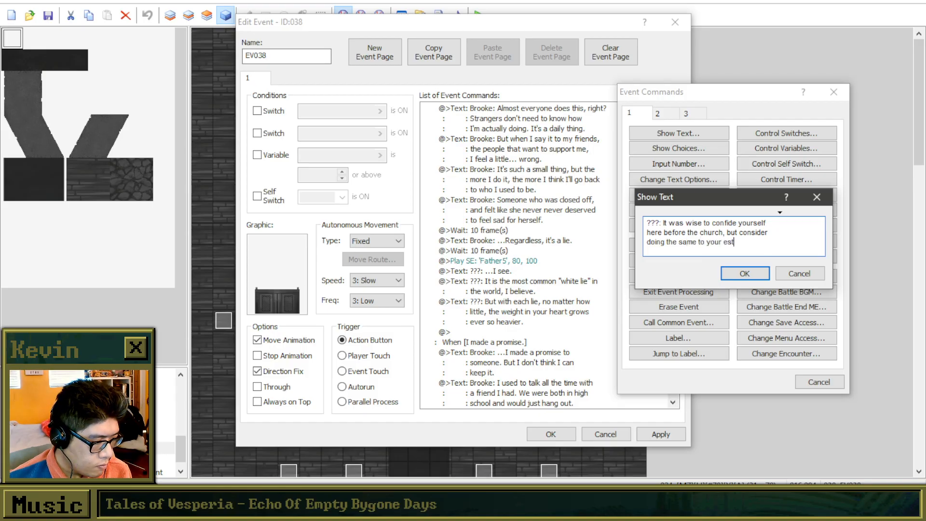
pyautogui.press('BackSpace')
pyautogui.press('BackSpace')
pyautogui.press('BackSpace')
pyautogui.press('BackSpace')
pyautogui.press('BackSpace')
pyautogui.press('BackSpace')
pyautogui.press('BackSpace')
pyautogui.press('BackSpace')
pyautogui.write('those close ')
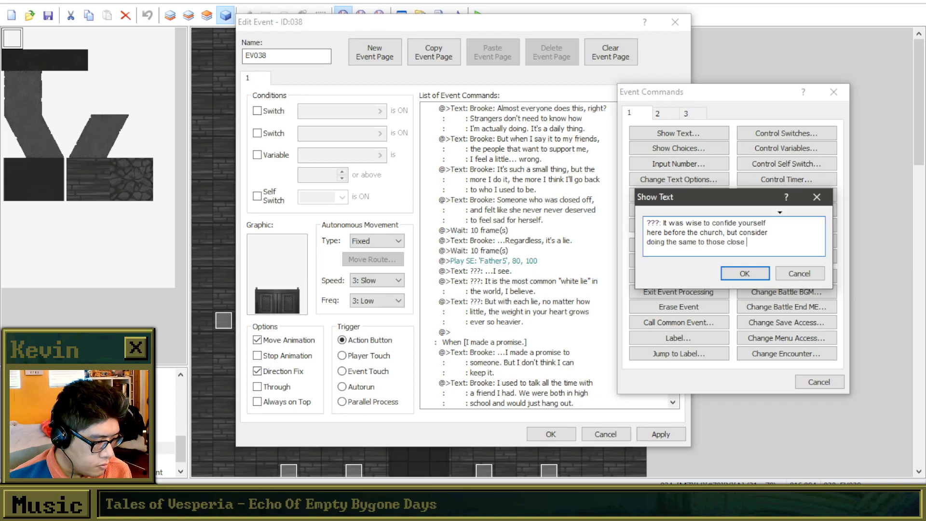
pyautogui.write('to you.')
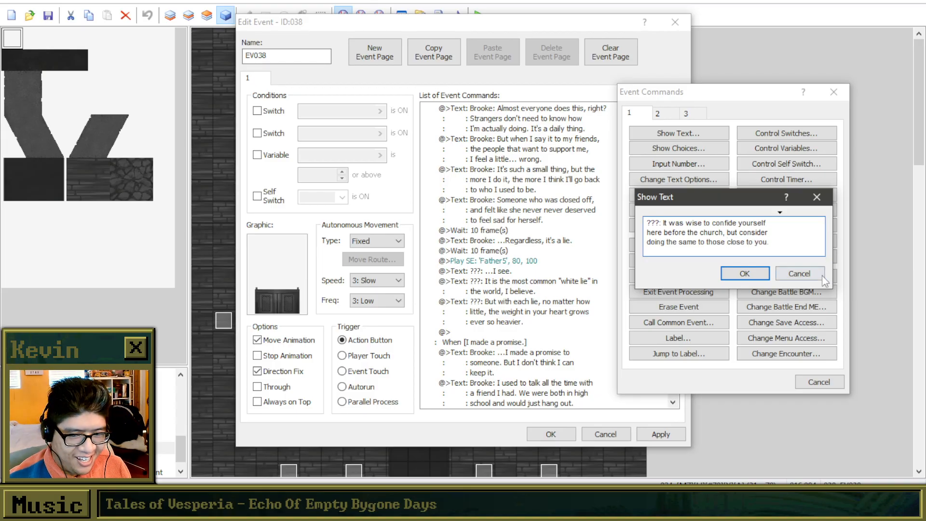
pyautogui.click(745, 273)
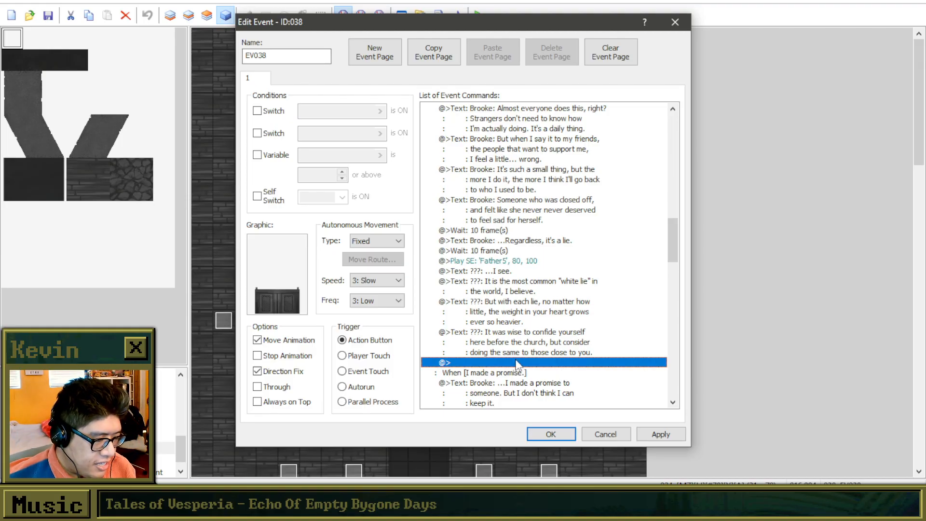
# Duplicate the priest's "It was wise to confide yourself" text command directly below the original and open the copy for editing.
pyautogui.click(494, 340)
pyautogui.click(507, 364)
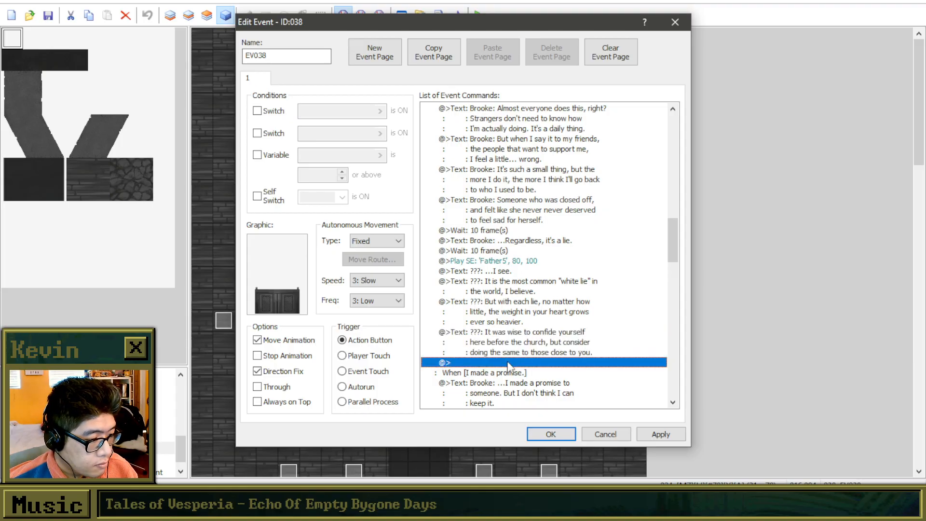
pyautogui.rightClick(530, 329)
pyautogui.click(509, 366)
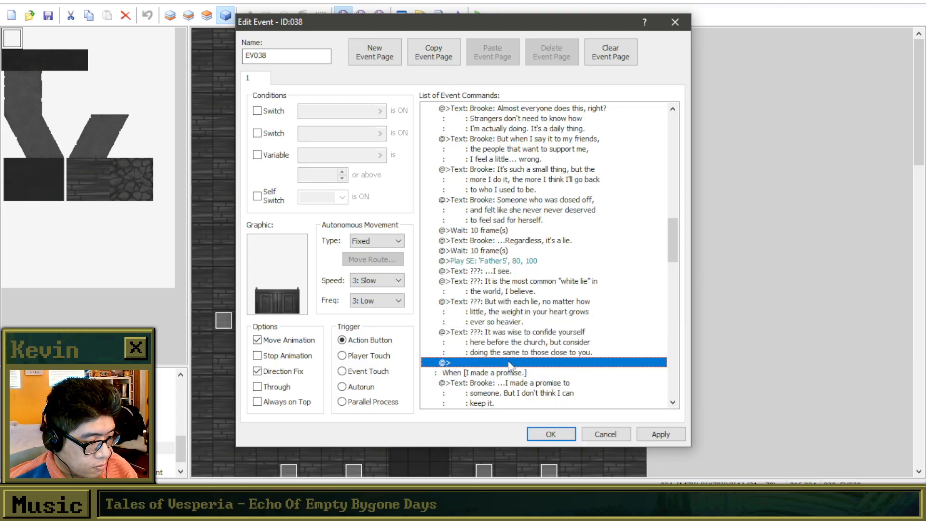
pyautogui.click(515, 341)
pyautogui.click(518, 364)
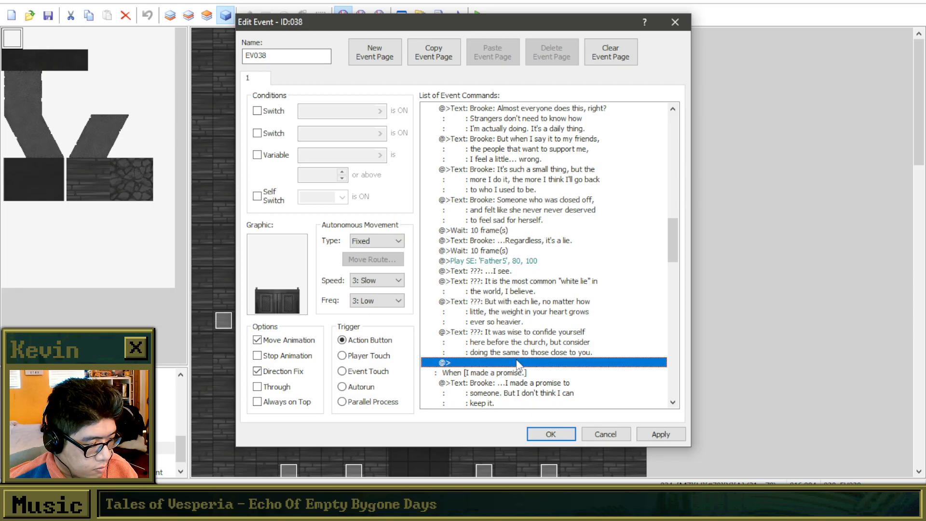
pyautogui.hotkey('ctrl', 'v')
pyautogui.rightClick(517, 363)
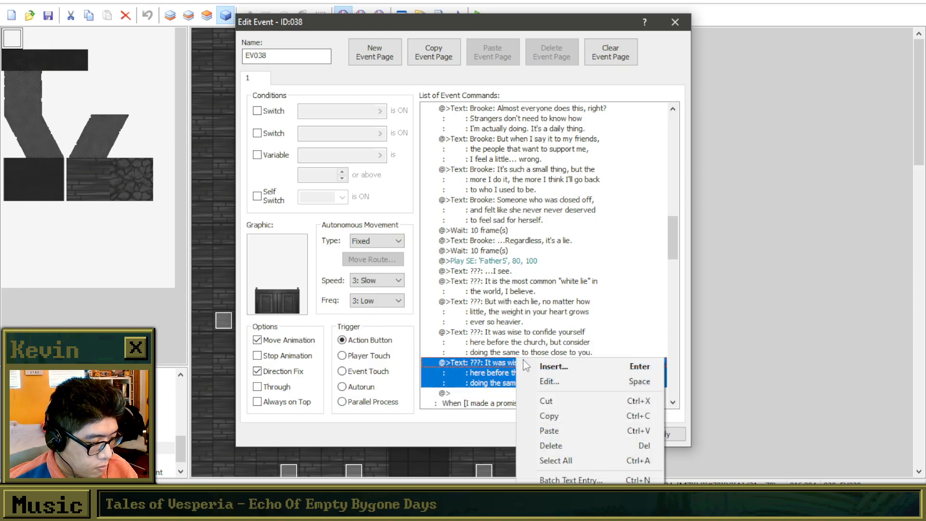
pyautogui.click(544, 383)
# Try replacing the copied reply after "???:" with "They want to be there for you as much as you clearly want to" across two lines.
pyautogui.moveTo(597, 263); pyautogui.dragTo(479, 240)
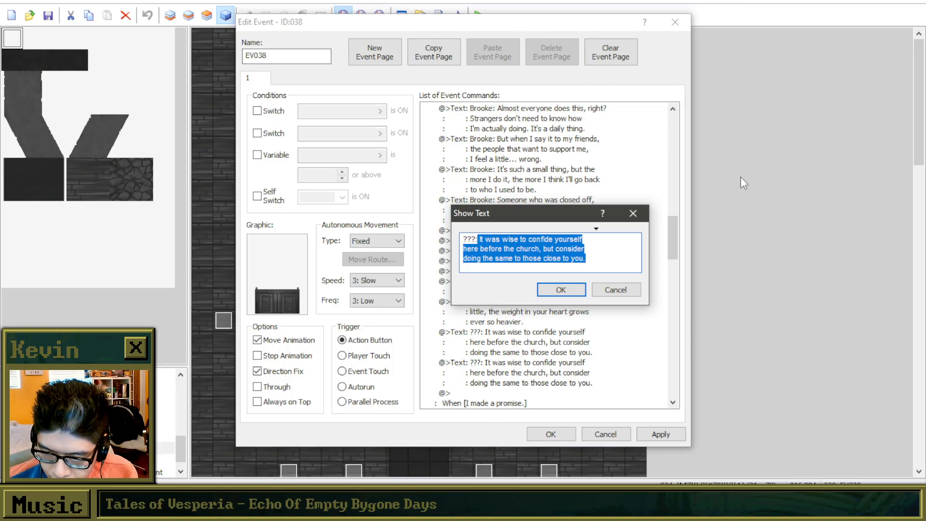
pyautogui.write('They want to be there')
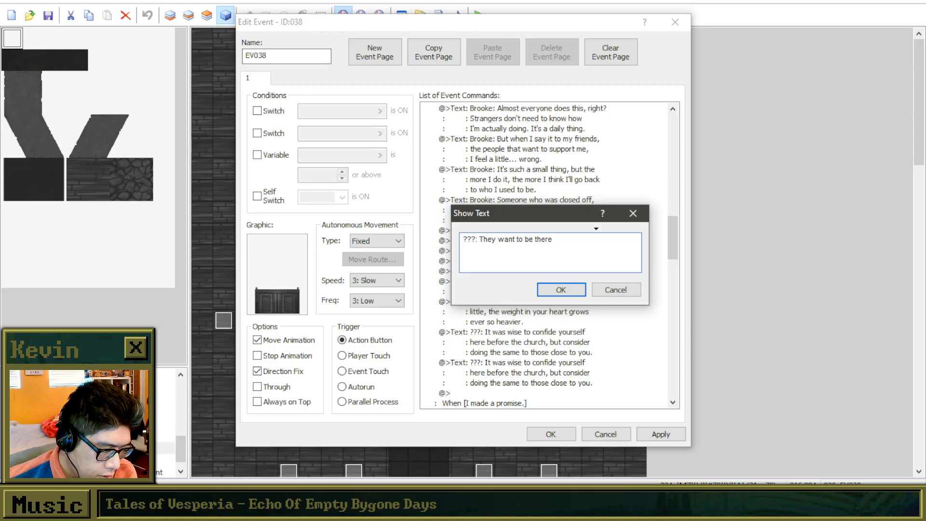
pyautogui.write(' for you as')
pyautogui.press('Return')
pyautogui.write('much as you')
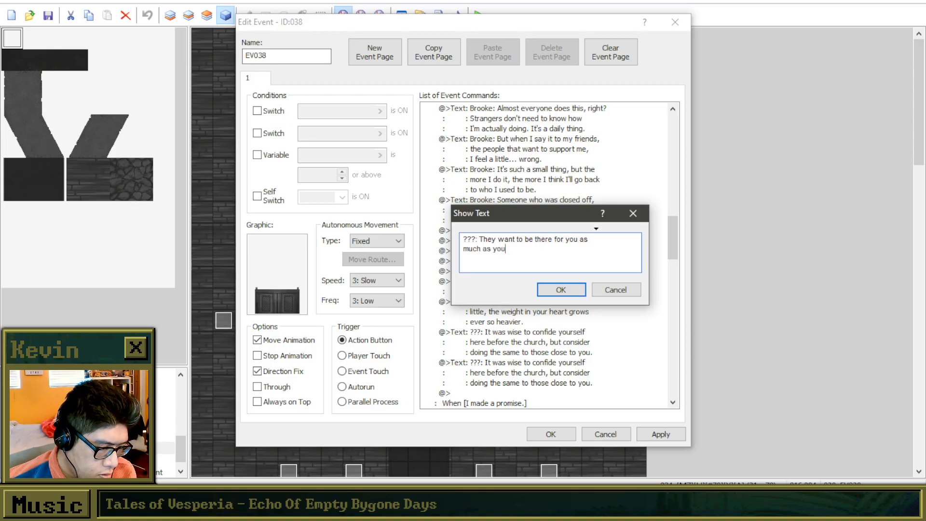
pyautogui.write(' clearly want to')
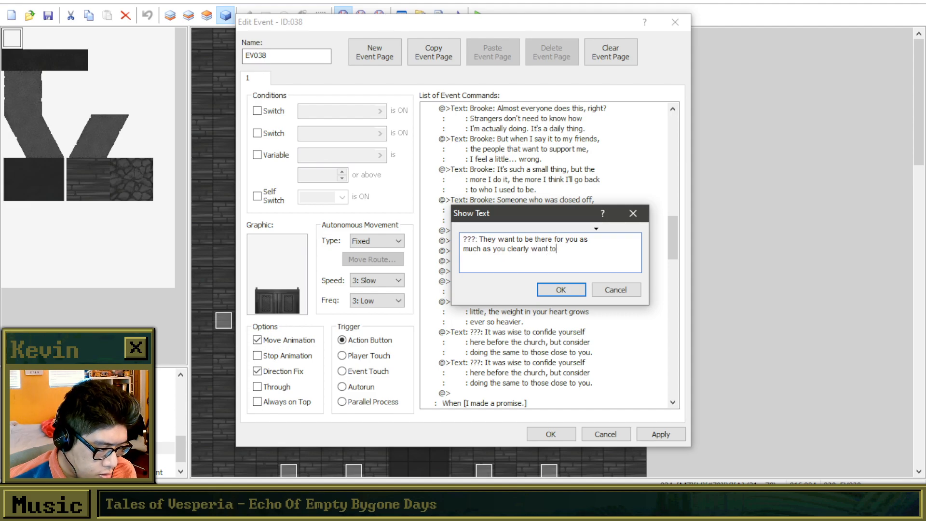
# Try rewording the end of the second line from "want to" to "hope the same".
pyautogui.press('BackSpace')
pyautogui.press('BackSpace')
pyautogui.press('BackSpace')
pyautogui.press('BackSpace')
pyautogui.press('BackSpace')
pyautogui.press('BackSpace')
pyautogui.press('BackSpace')
pyautogui.write('hope the same')
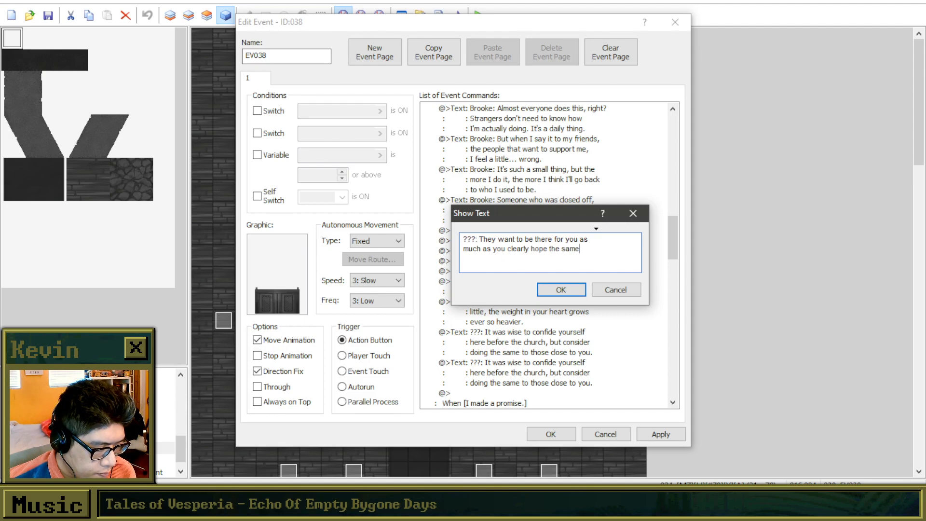
# Try rewording the second line as "much as you need them to be".
pyautogui.press('BackSpace')
pyautogui.press('BackSpace')
pyautogui.press('BackSpace')
pyautogui.press('BackSpace')
pyautogui.press('BackSpace')
pyautogui.press('BackSpace')
pyautogui.press('BackSpace')
pyautogui.press('BackSpace')
pyautogui.press('BackSpace')
pyautogui.press('BackSpace')
pyautogui.press('BackSpace')
pyautogui.press('BackSpace')
pyautogui.press('BackSpace')
pyautogui.press('BackSpace')
pyautogui.press('BackSpace')
pyautogui.press('BackSpace')
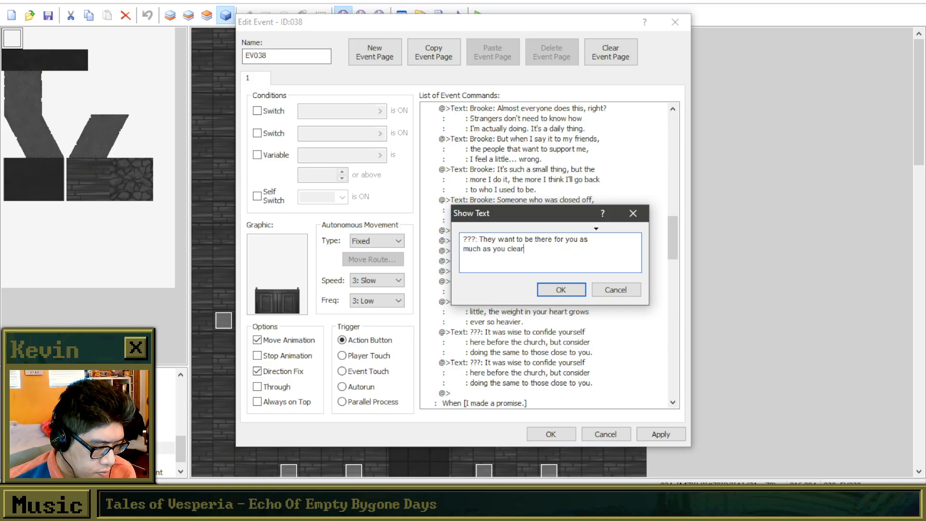
pyautogui.press('BackSpace')
pyautogui.press('BackSpace')
pyautogui.press('BackSpace')
pyautogui.press('BackSpace')
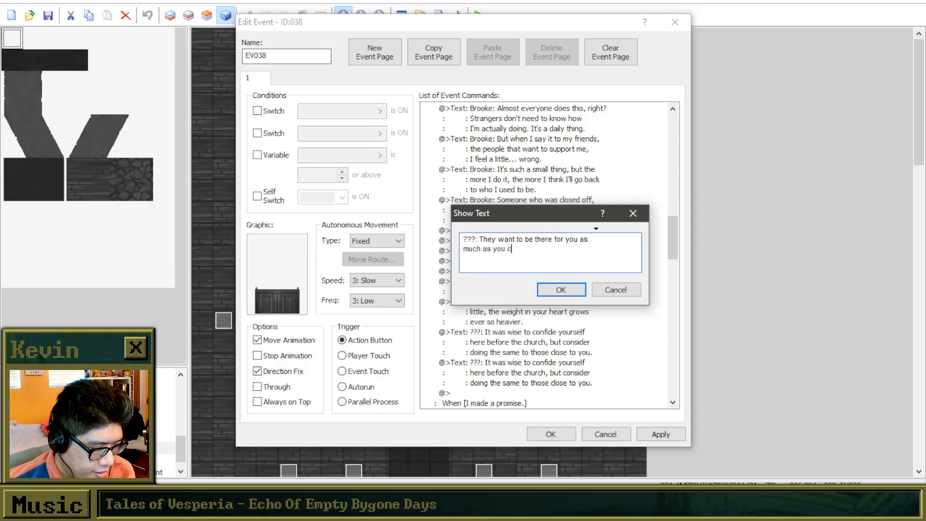
pyautogui.press('BackSpace')
pyautogui.write('need')
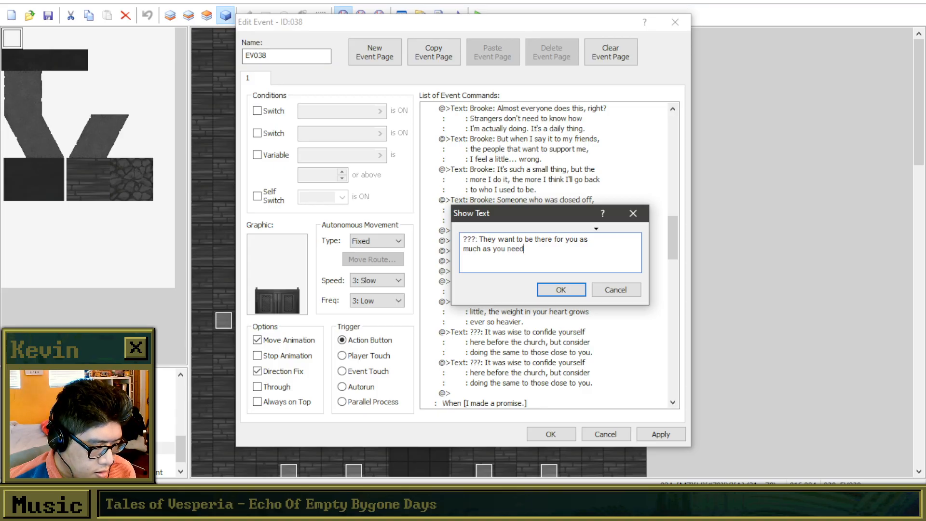
pyautogui.write(' them to be')
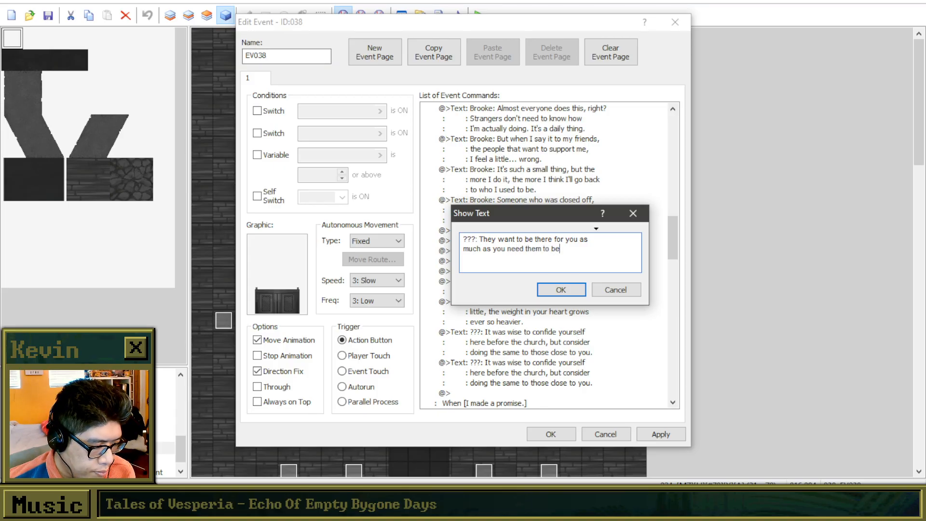
# Try rewording the second line as "much as they need you to be th".
pyautogui.press('BackSpace')
pyautogui.press('BackSpace')
pyautogui.press('BackSpace')
pyautogui.press('BackSpace')
pyautogui.press('BackSpace')
pyautogui.press('BackSpace')
pyautogui.press('BackSpace')
pyautogui.press('BackSpace')
pyautogui.press('BackSpace')
pyautogui.press('BackSpace')
pyautogui.press('BackSpace')
pyautogui.press('BackSpace')
pyautogui.press('BackSpace')
pyautogui.press('BackSpace')
pyautogui.press('BackSpace')
pyautogui.press('BackSpace')
pyautogui.press('BackSpace')
pyautogui.press('BackSpace')
pyautogui.press('BackSpace')
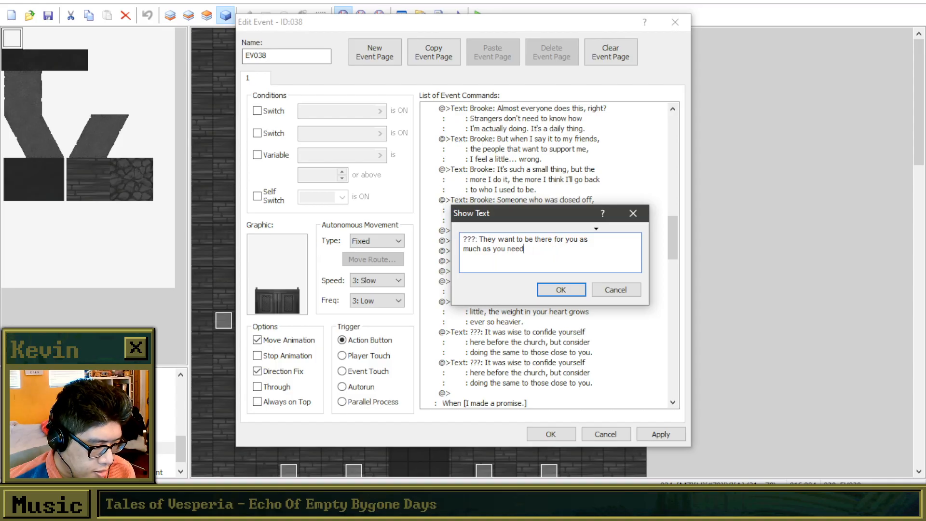
pyautogui.write('they ne')
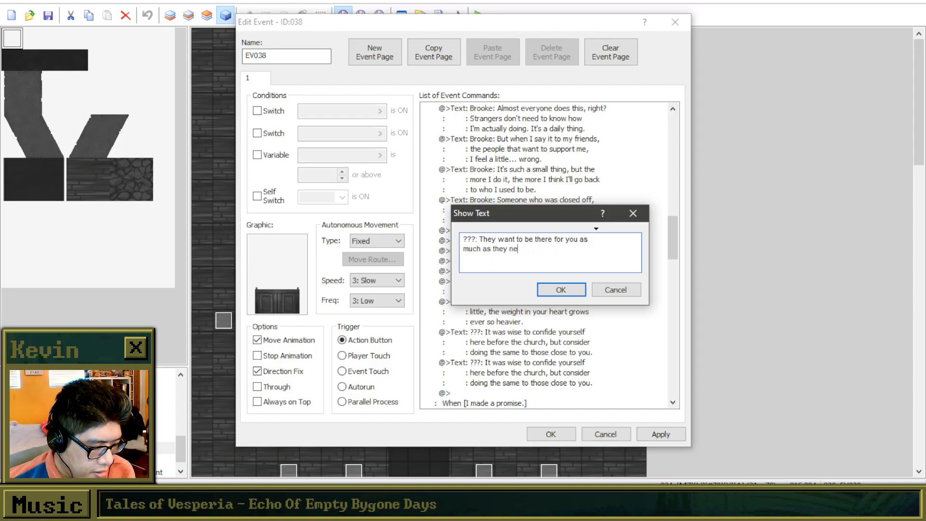
pyautogui.write('ed you to be th')
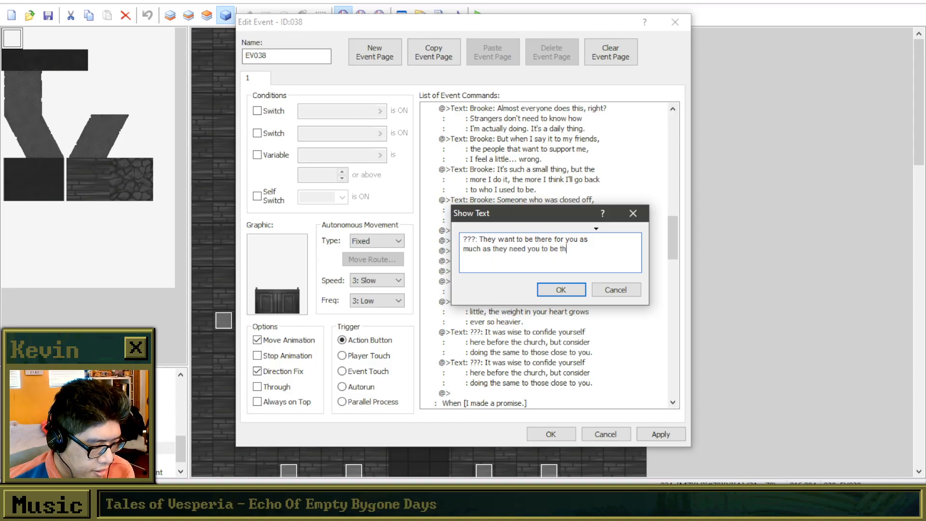
# Clear everything after "???:" in the copied reply and move the text dialog away from the priest's recent lines.
pyautogui.press('BackSpace')
pyautogui.press('BackSpace')
pyautogui.press('BackSpace')
pyautogui.press('BackSpace')
pyautogui.press('BackSpace')
pyautogui.press('BackSpace')
pyautogui.press('BackSpace')
pyautogui.press('BackSpace')
pyautogui.press('BackSpace')
pyautogui.press('BackSpace')
pyautogui.press('BackSpace')
pyautogui.press('BackSpace')
pyautogui.press('BackSpace')
pyautogui.press('BackSpace')
pyautogui.press('BackSpace')
pyautogui.press('BackSpace')
pyautogui.press('BackSpace')
pyautogui.press('BackSpace')
pyautogui.press('BackSpace')
pyautogui.press('BackSpace')
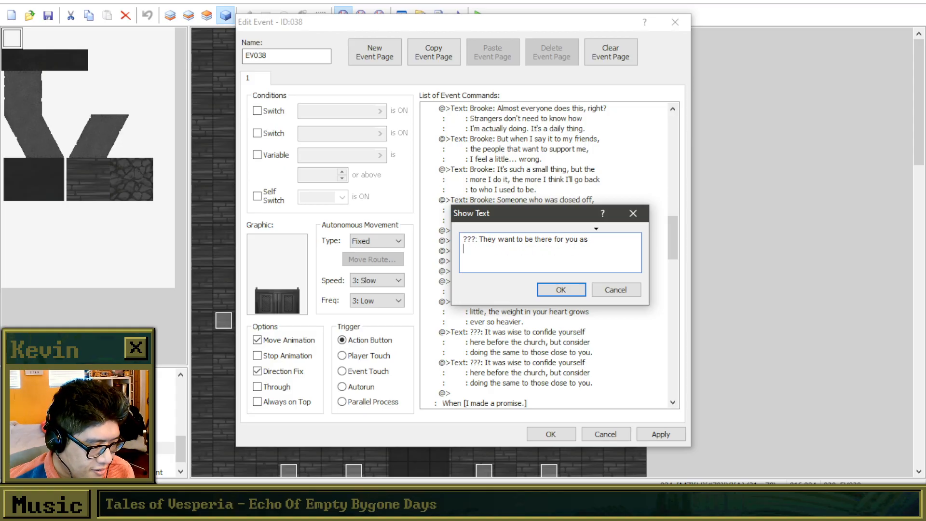
pyautogui.press('BackSpace')
pyautogui.press('BackSpace')
pyautogui.press('BackSpace')
pyautogui.press('BackSpace')
pyautogui.press('BackSpace')
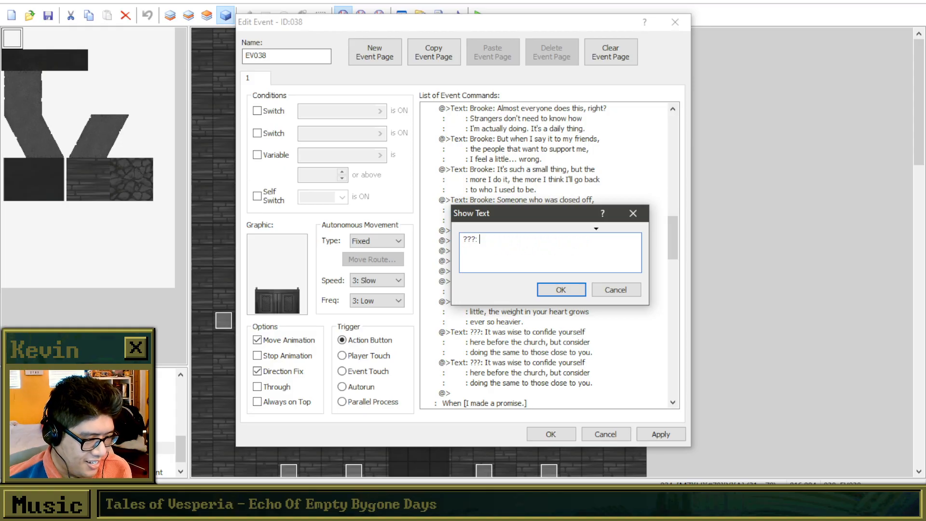
pyautogui.moveTo(522, 213); pyautogui.dragTo(558, 104)
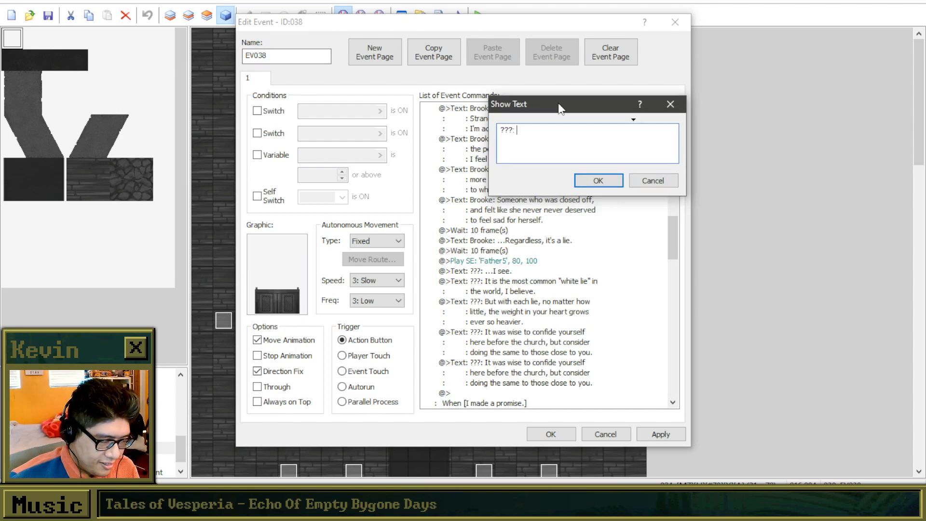
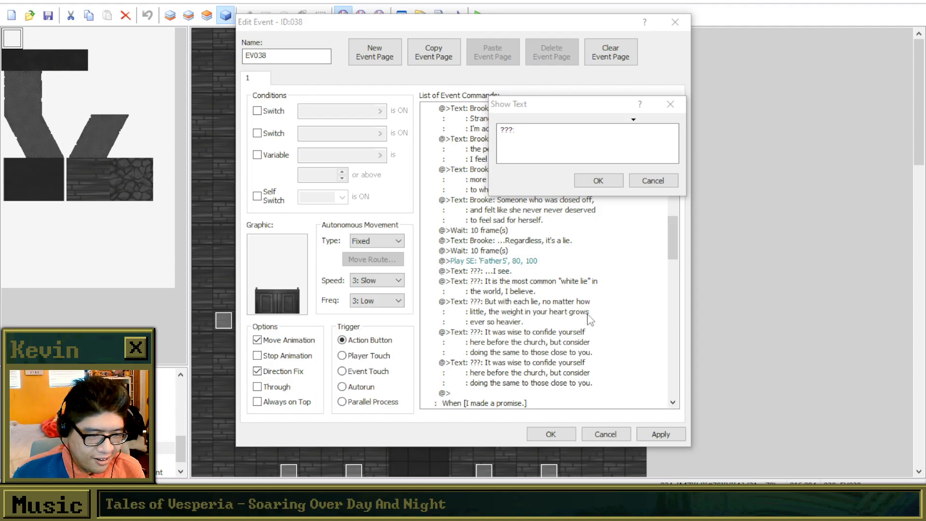
# Begin replacing the duplicated ??? message with "They want to be there for you when / you need them to".
pyautogui.click(562, 130)
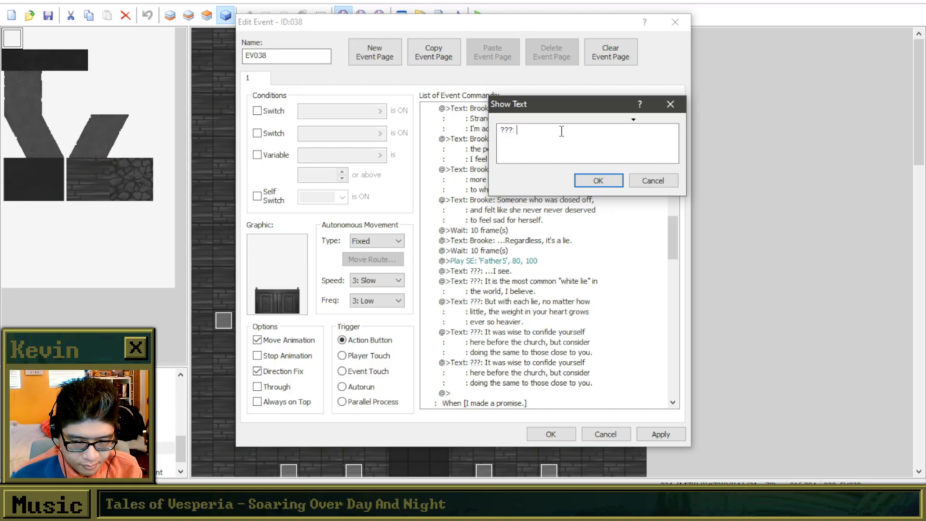
pyautogui.write('They')
pyautogui.press('BackSpace')
pyautogui.press('BackSpace')
pyautogui.press('BackSpace')
pyautogui.press('BackSpace')
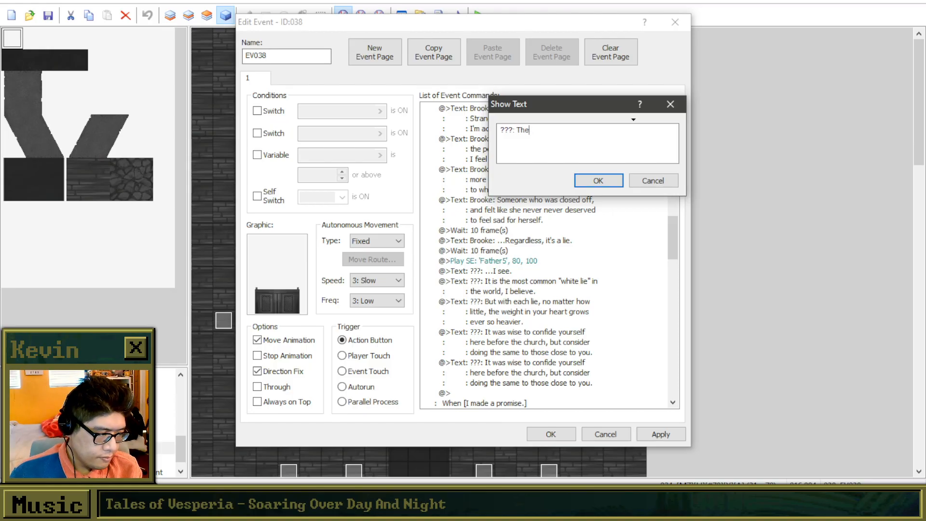
pyautogui.write('They want to ')
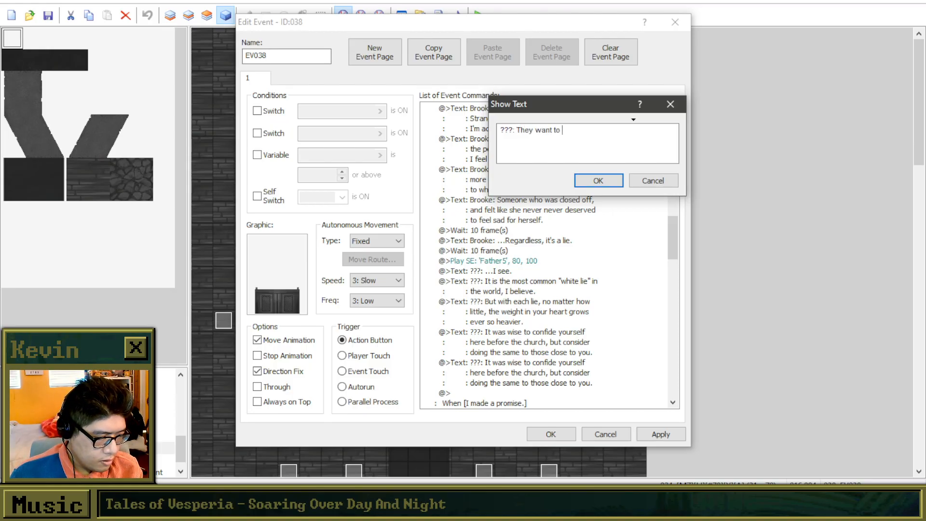
pyautogui.write('be there for you when')
pyautogui.press('Return')
pyautogui.write('you need ')
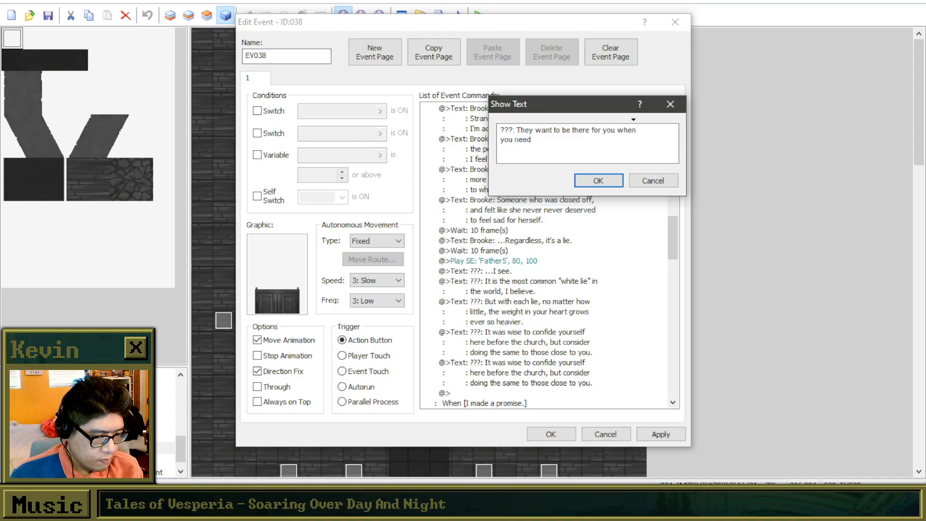
pyautogui.write('them to')
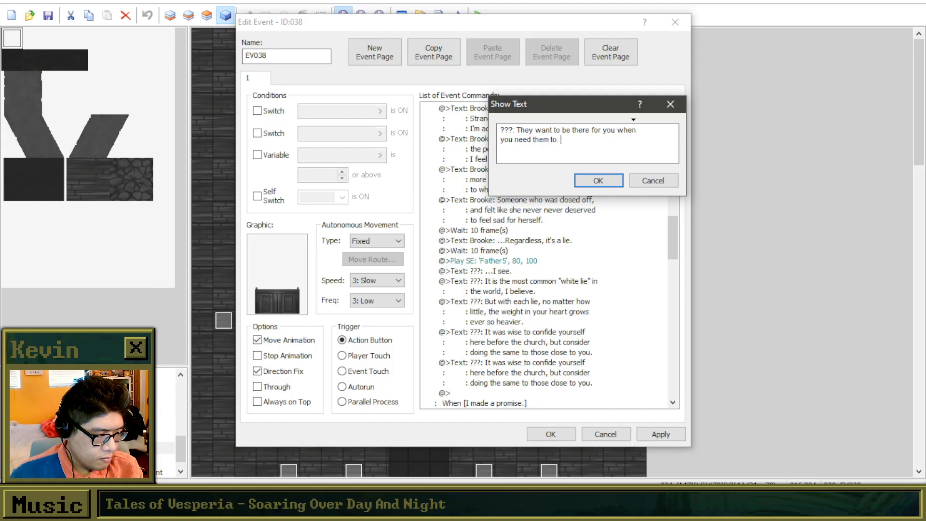
pyautogui.write('. Just as you ne')
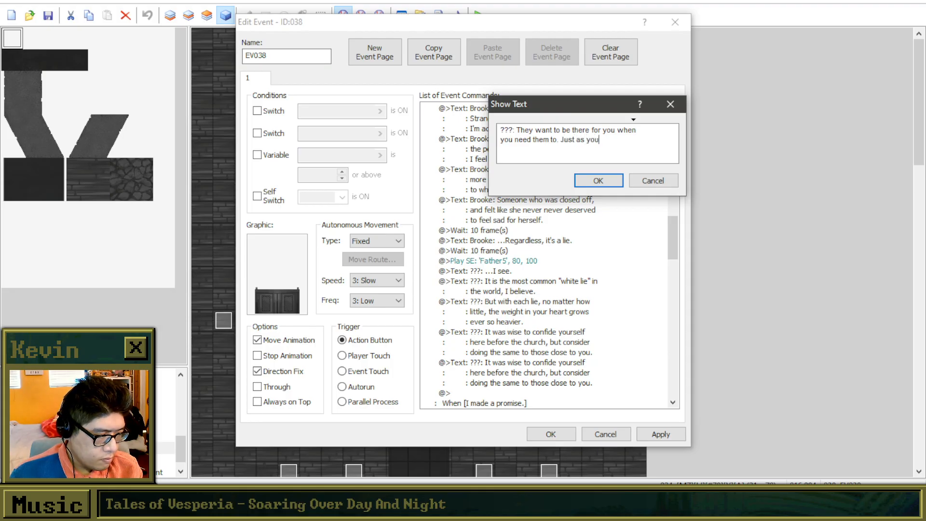
# Complete the ??? message with ". Just as you want to / do the same for them." and accept it.
pyautogui.press('BackSpace')
pyautogui.press('BackSpace')
pyautogui.write('w')
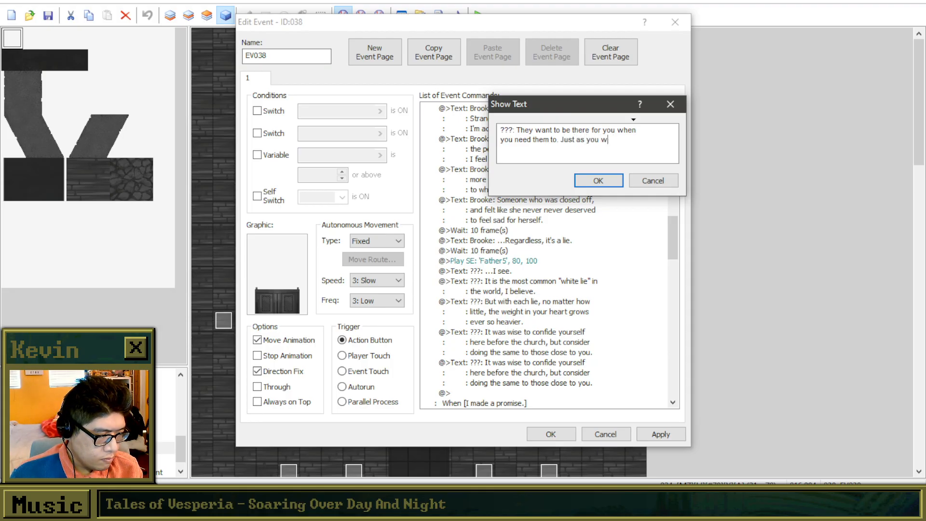
pyautogui.write('ant to')
pyautogui.press('Return')
pyautogui.write('do the same for them.')
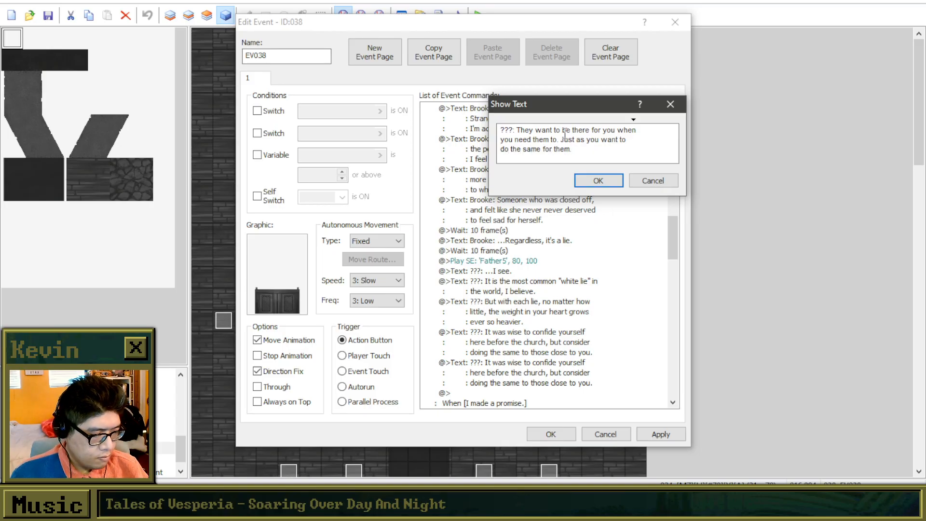
pyautogui.click(589, 179)
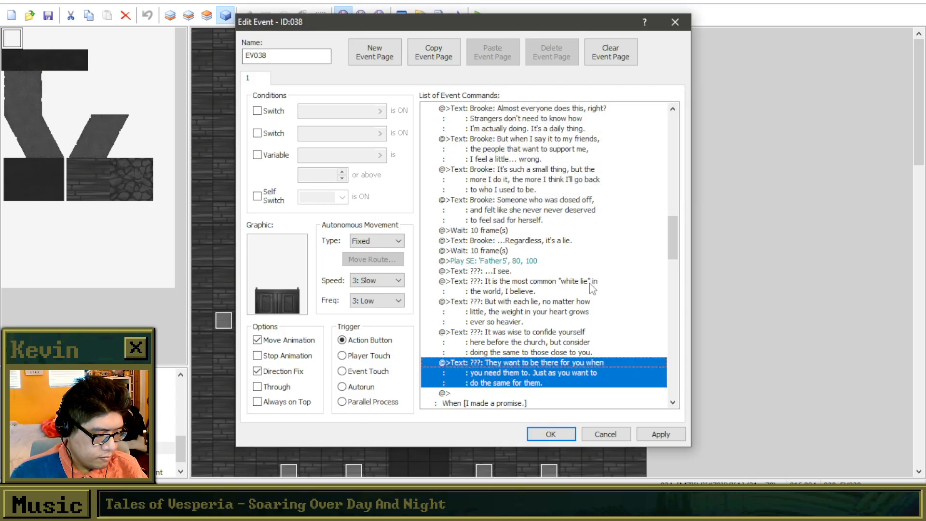
# Insert a Show Text command just before the "I made a promise." branch, with the first line "???: And yes, you are wise for".
pyautogui.click(546, 343)
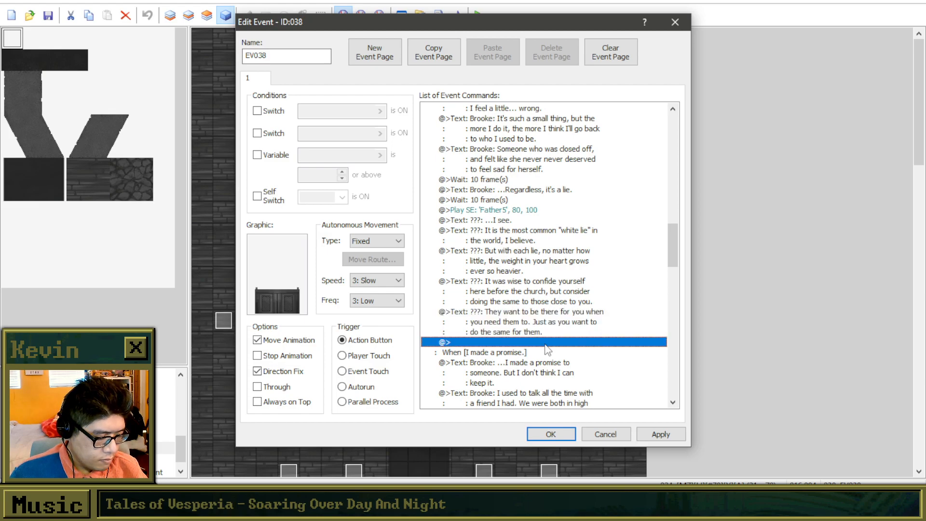
pyautogui.doubleClick(546, 344)
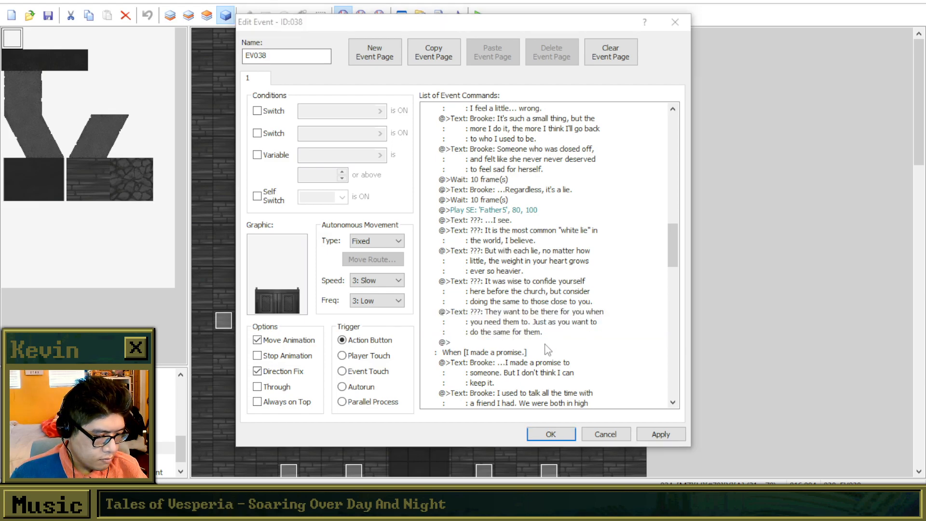
pyautogui.moveTo(515, 107); pyautogui.dragTo(684, 105)
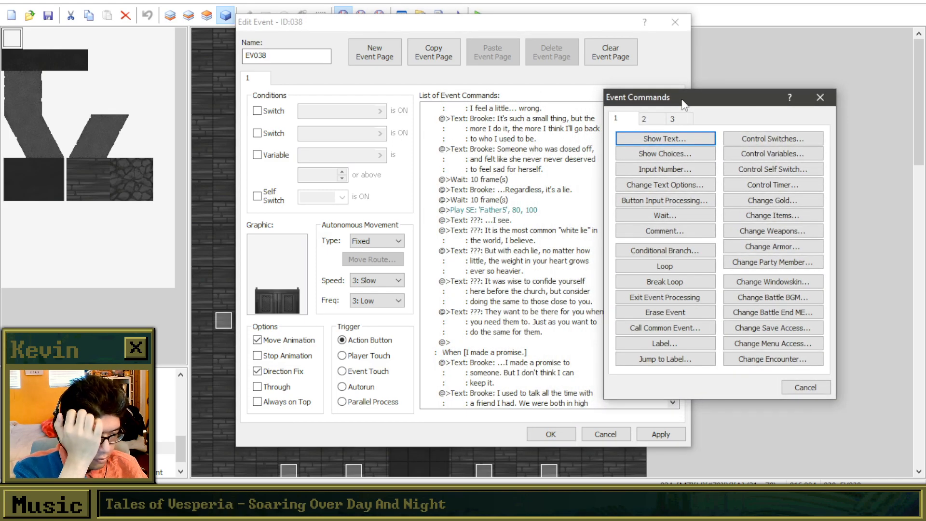
pyautogui.click(688, 143)
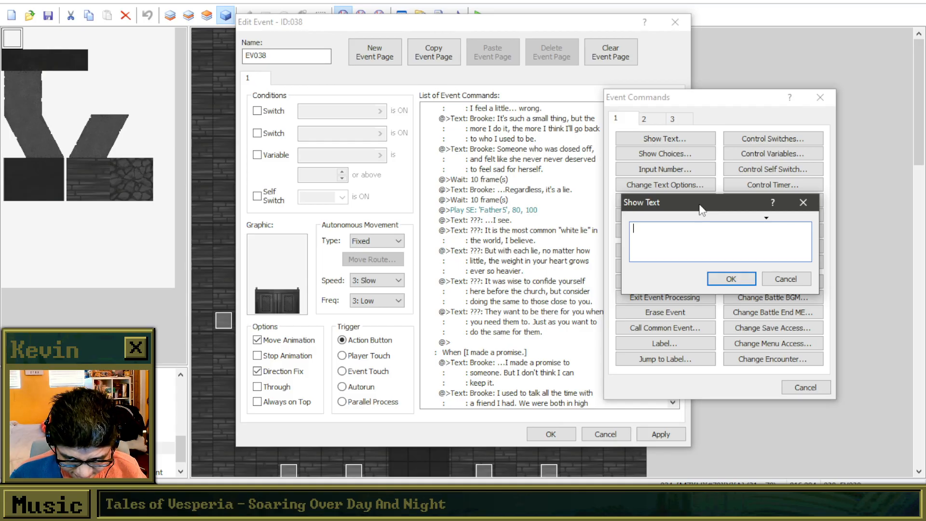
pyautogui.moveTo(700, 206); pyautogui.dragTo(723, 197)
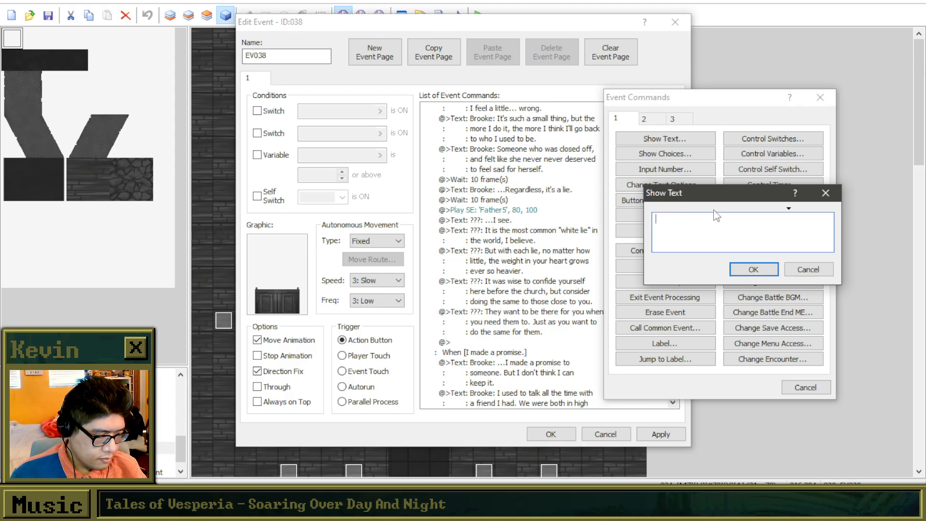
pyautogui.write('???: Fu')
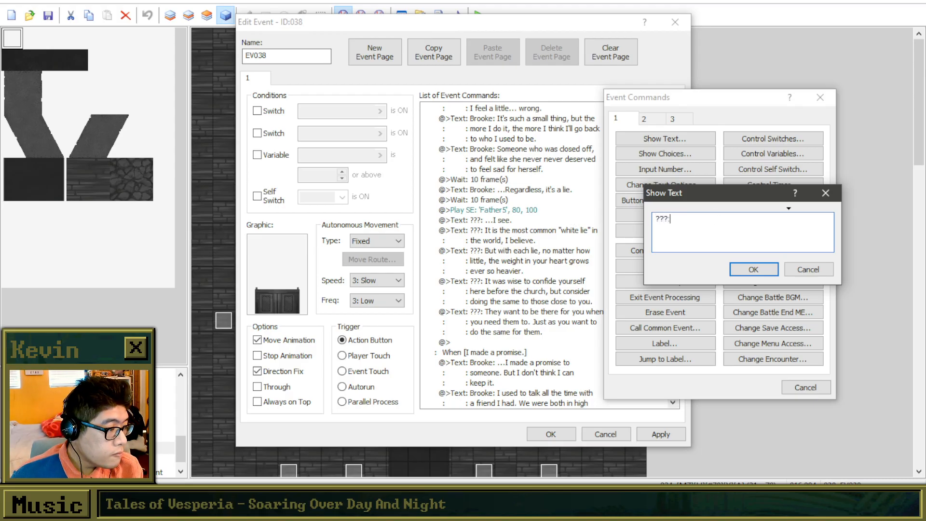
pyautogui.press('BackSpace')
pyautogui.press('BackSpace')
pyautogui.write('A')
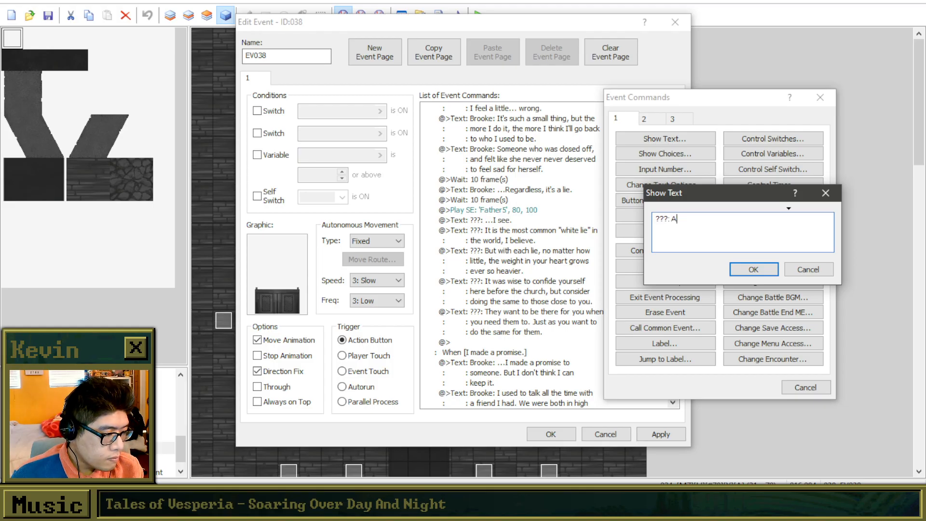
pyautogui.write('nd yes, you are wise ffor r')
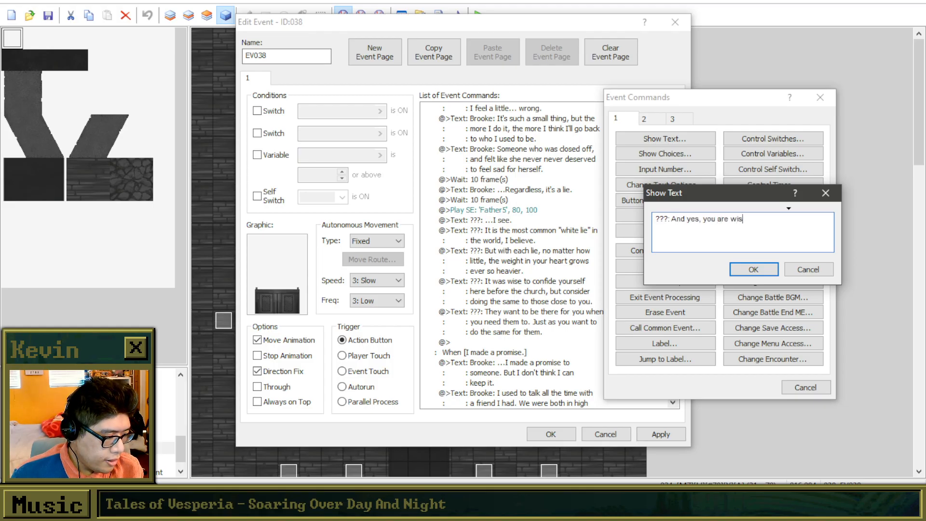
pyautogui.press('BackSpace')
pyautogui.press('BackSpace')
pyautogui.press('BackSpace')
pyautogui.press('BackSpace')
pyautogui.press('BackSpace')
pyautogui.write('or recogn')
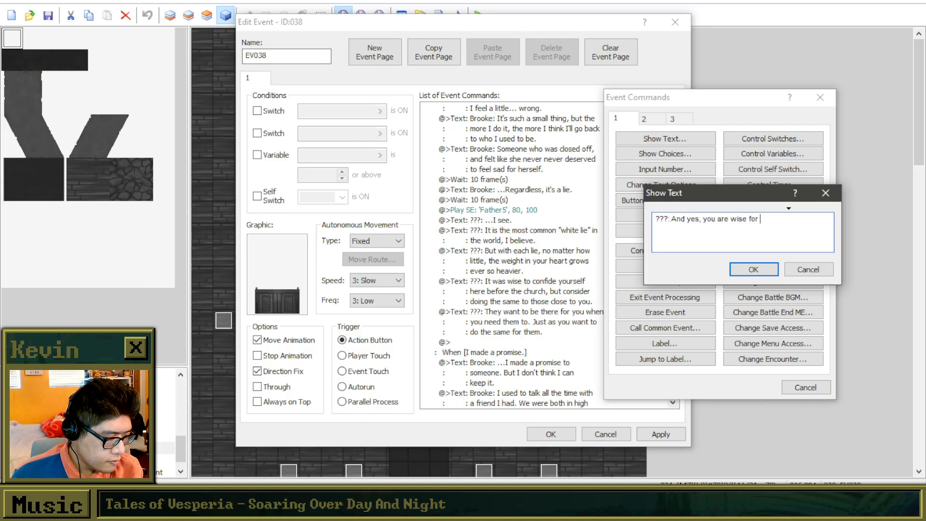
pyautogui.press('BackSpace')
pyautogui.press('BackSpace')
pyautogui.press('BackSpace')
pyautogui.press('BackSpace')
pyautogui.press('BackSpace')
pyautogui.press('BackSpace')
pyautogui.press('Return')
# Add the second line "recognizing the detrimental effects" to the new message.
pyautogui.write('reco')
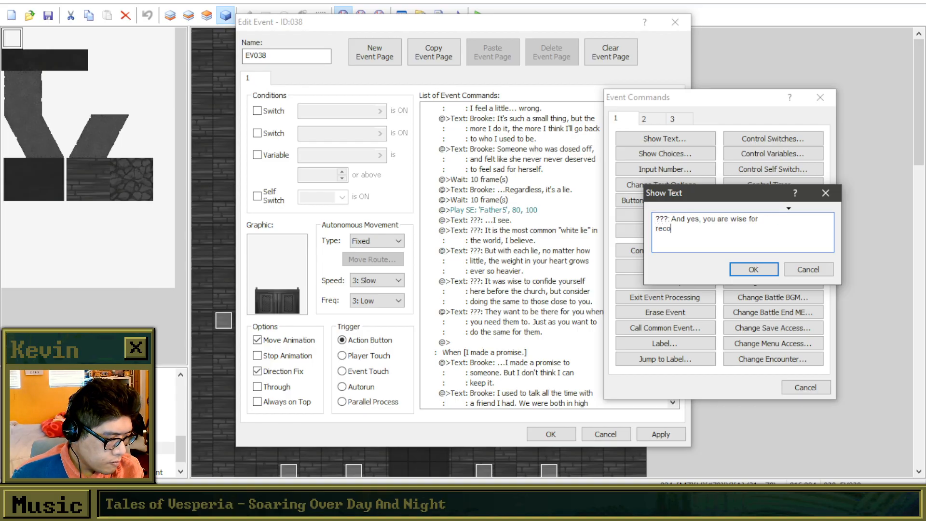
pyautogui.write('gnizing the detrimen')
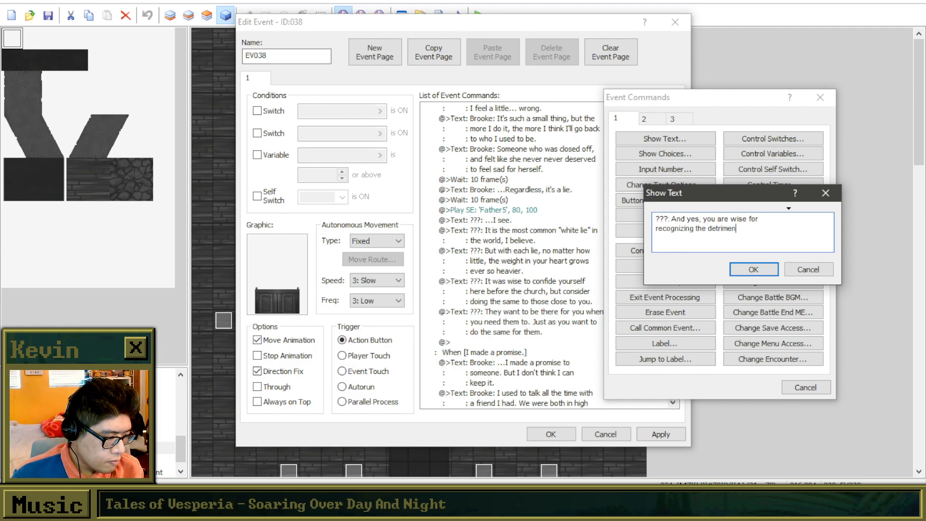
pyautogui.write('tal effects')
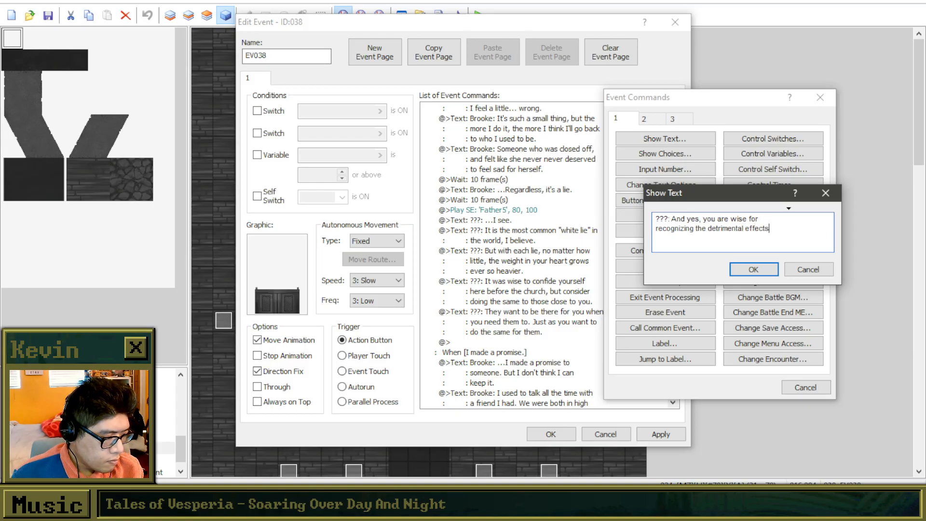
# Add the third line "of keeping your struggles to yourself." and accept the message.
pyautogui.press('Return')
pyautogui.write('of')
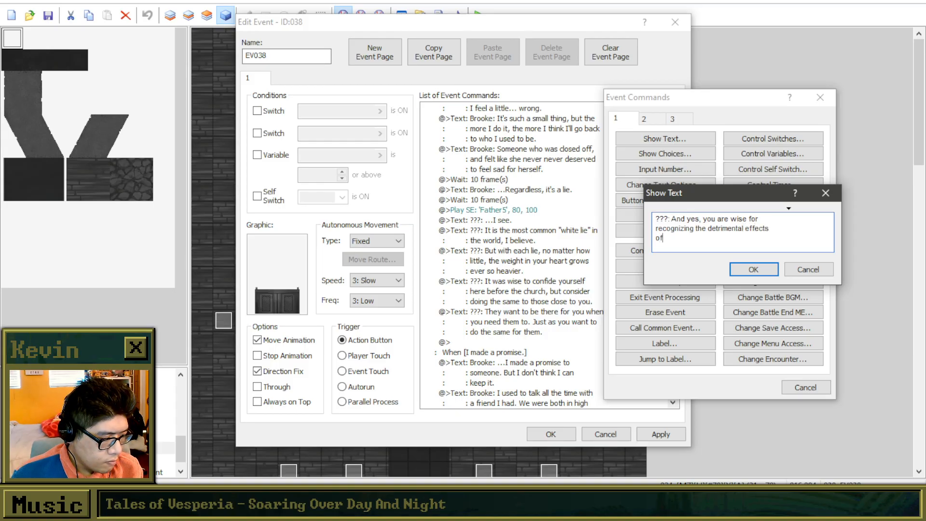
pyautogui.write(' staying')
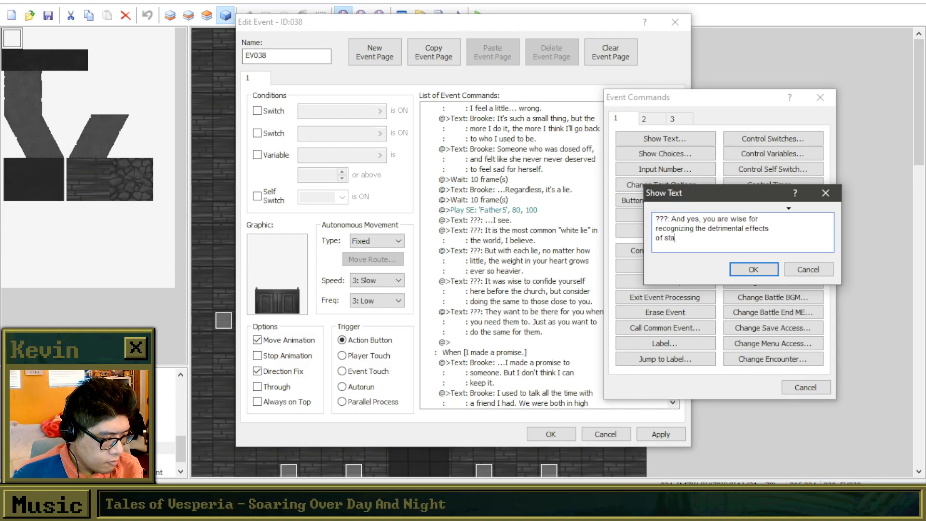
pyautogui.press('BackSpace')
pyautogui.press('BackSpace')
pyautogui.press('BackSpace')
pyautogui.press('BackSpace')
pyautogui.press('BackSpace')
pyautogui.press('BackSpace')
pyautogui.press('BackSpace')
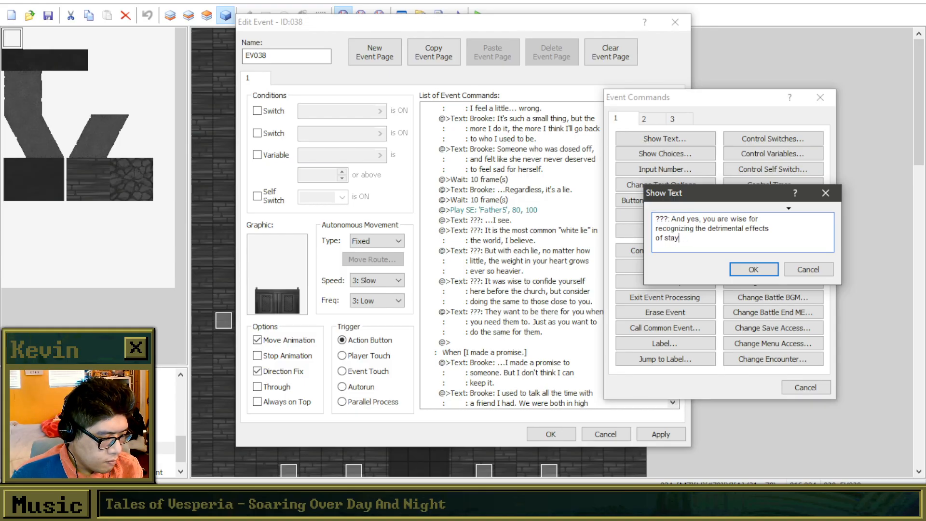
pyautogui.write('keeping your struggles')
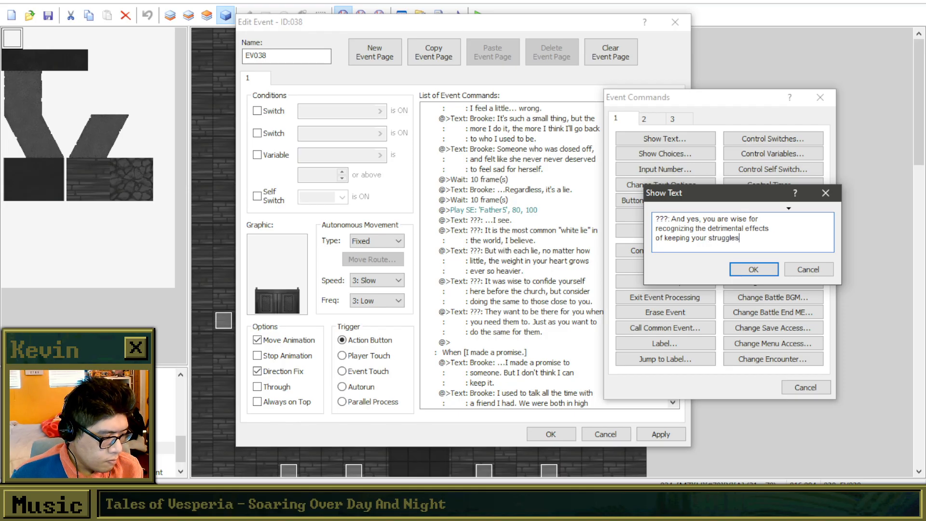
pyautogui.write(' to yourself.')
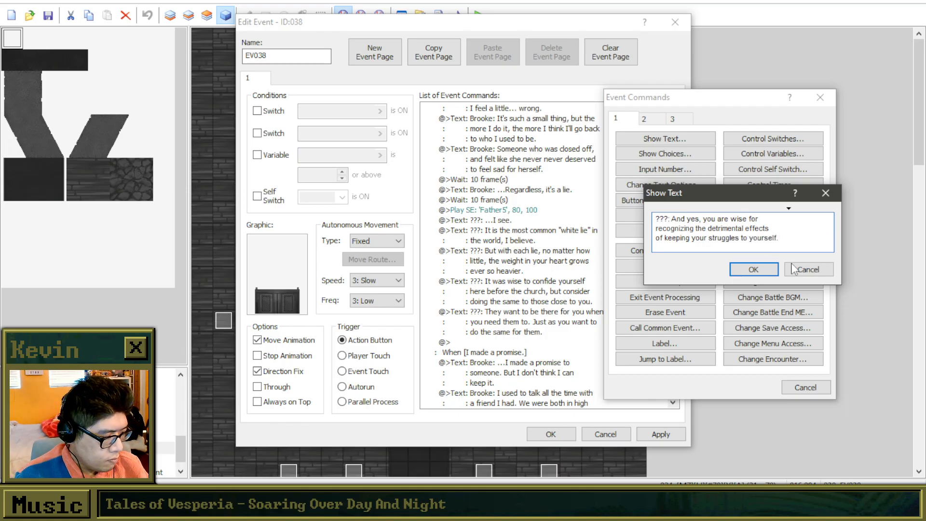
pyautogui.click(754, 269)
# Paste a copy of the "And yes, you are wise for" message directly below the original.
pyautogui.click(580, 352)
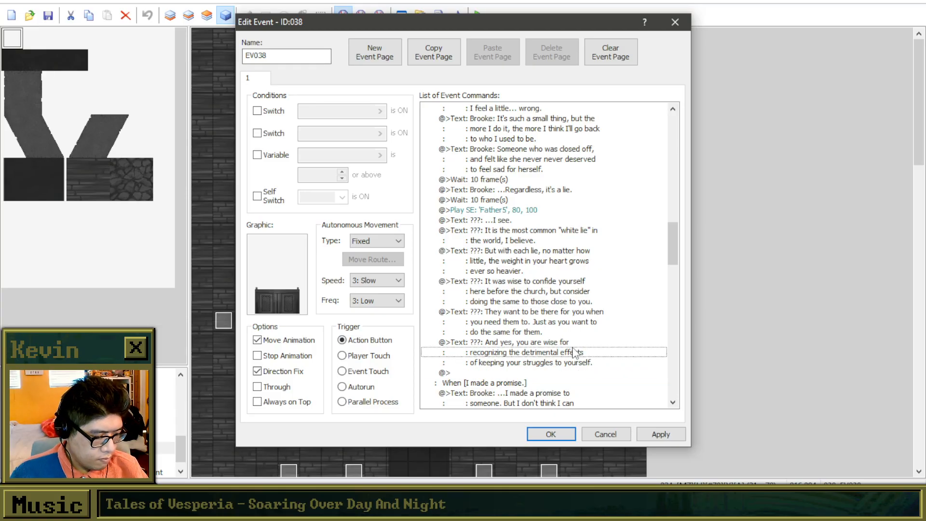
pyautogui.click(556, 374)
pyautogui.hotkey('ctrl', 'v')
# Edit the pasted copy, replacing everything after "???:" with the first line "Consider reaching out to a dear".
pyautogui.rightClick(556, 375)
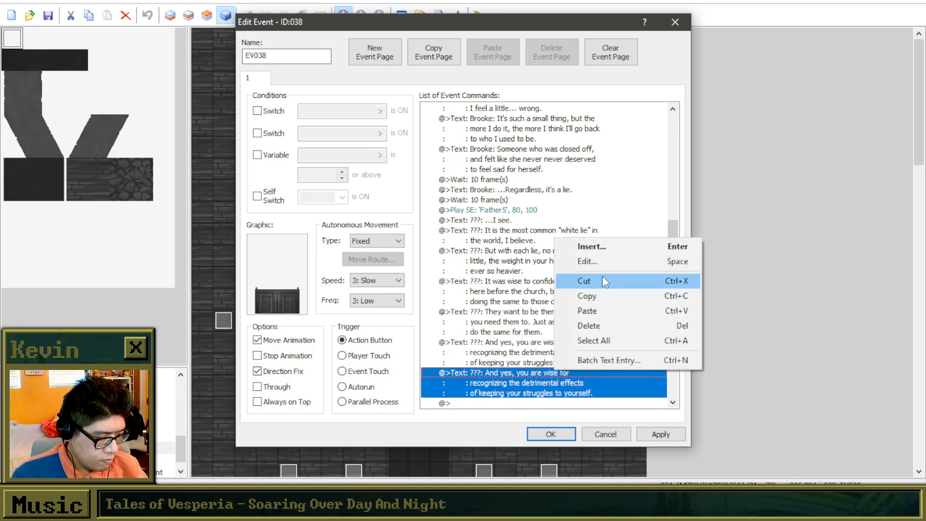
pyautogui.click(598, 264)
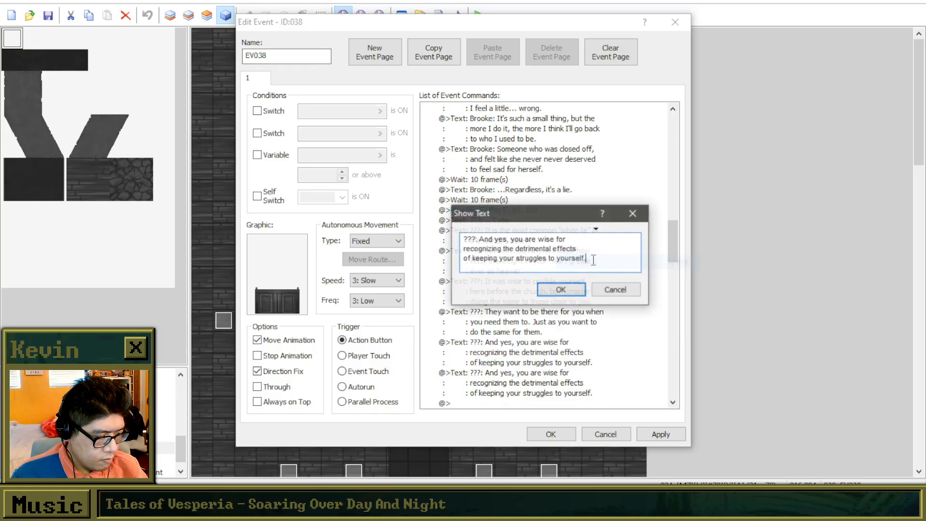
pyautogui.moveTo(588, 259); pyautogui.dragTo(482, 235)
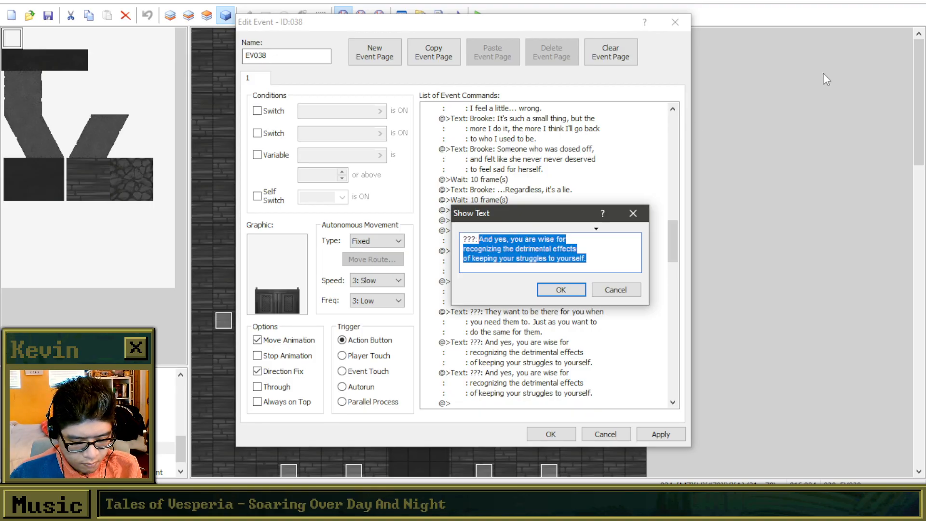
pyautogui.write('Peo')
pyautogui.press('BackSpace')
pyautogui.press('BackSpace')
pyautogui.press('BackSpace')
pyautogui.write('Consider ree')
pyautogui.press('BackSpace')
pyautogui.write('aching out to ')
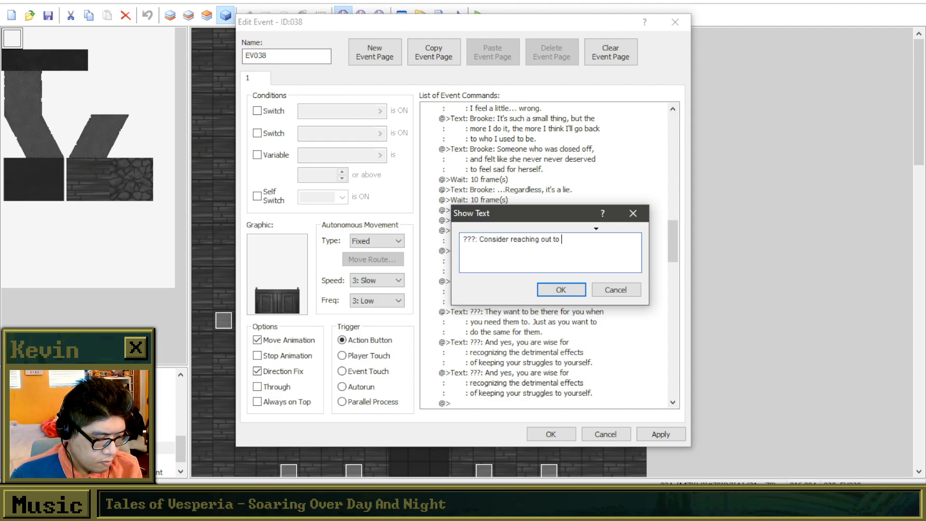
pyautogui.write('a dear friend eve')
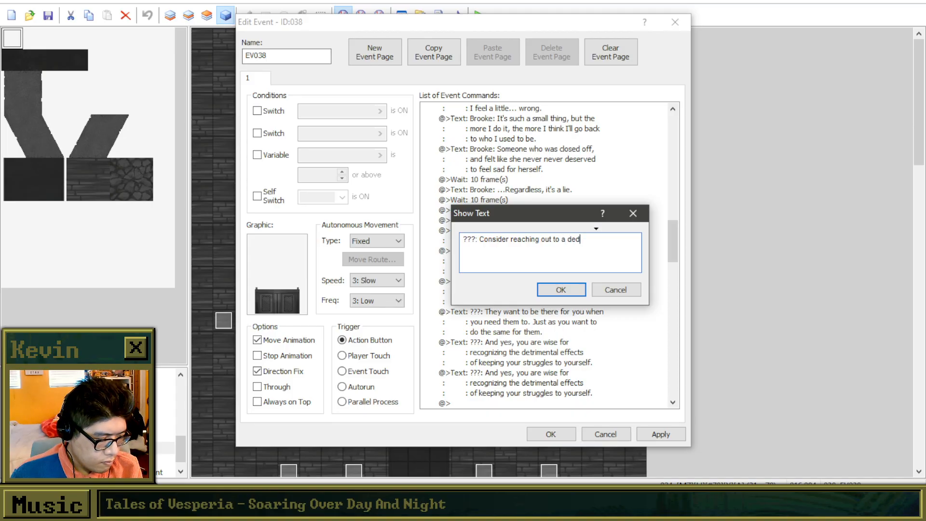
pyautogui.write('r')
pyautogui.press('Return')
# Complete the second line of the "Consider reaching out to a dear" message as "friend every now and then if they have".
pyautogui.write('friend every')
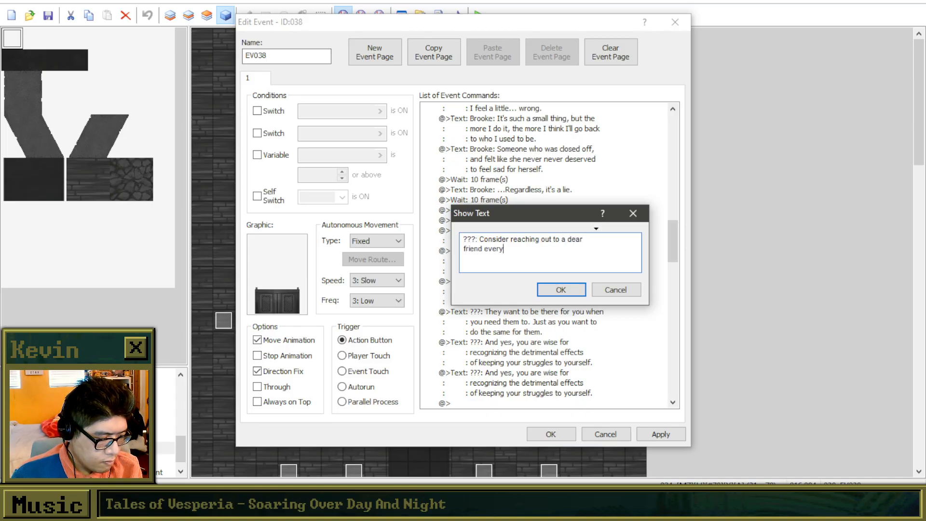
pyautogui.write(' now and then')
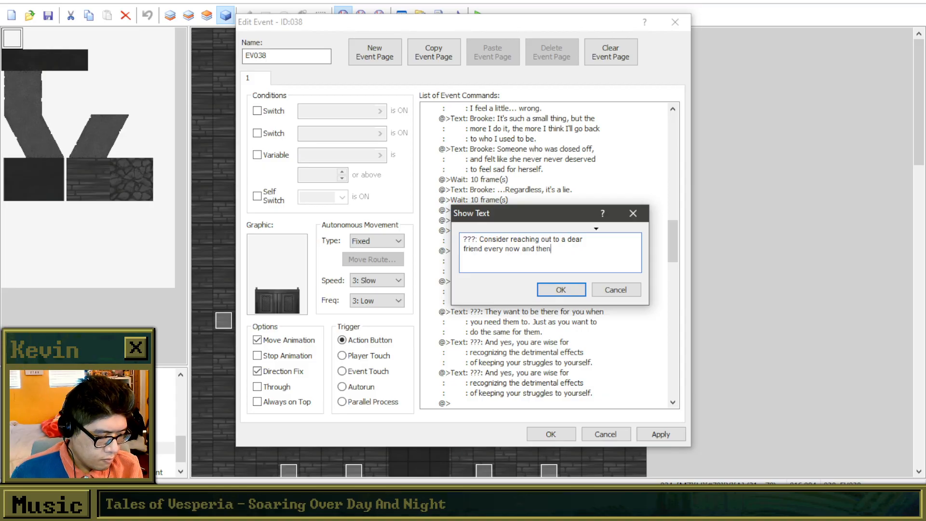
pyautogui.write(' if they have')
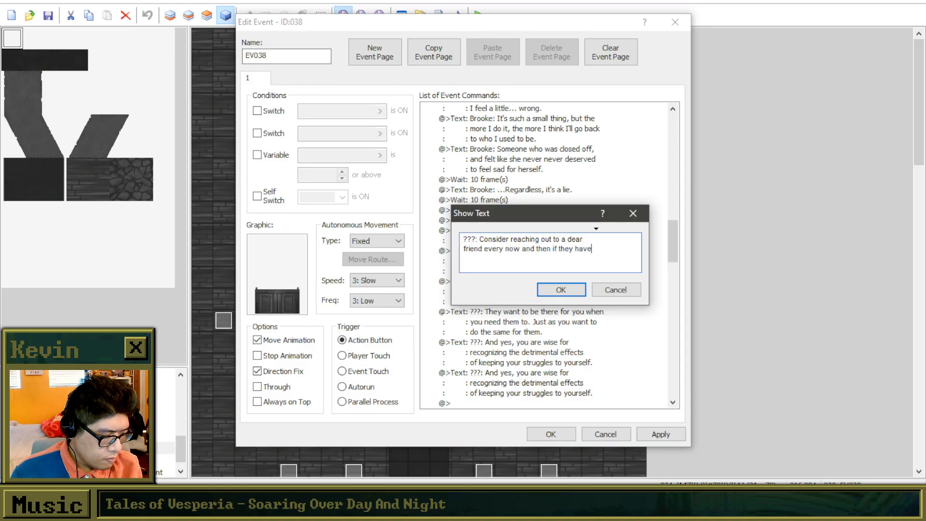
# Add the third line "the time to talk about something ailing you." to the message.
pyautogui.press('Return')
pyautogui.write('the time to talk about seri')
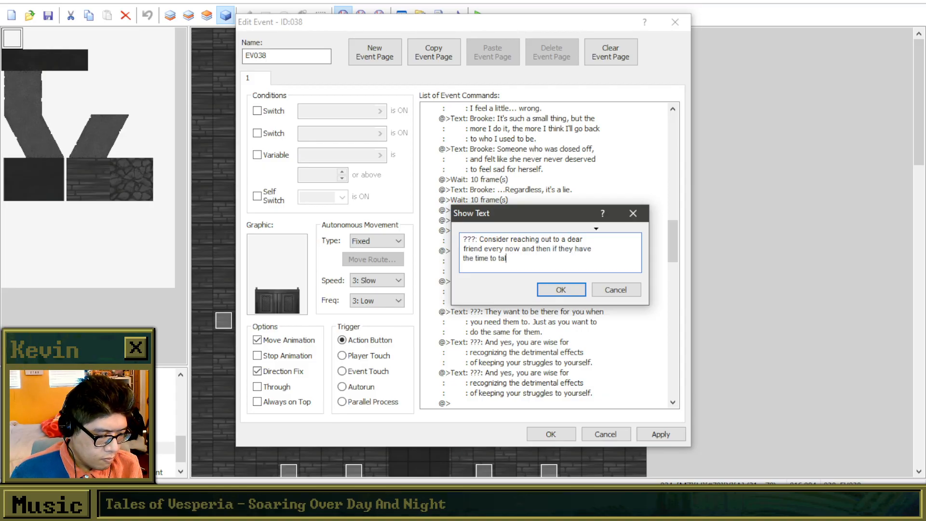
pyautogui.press('BackSpace')
pyautogui.press('BackSpace')
pyautogui.press('BackSpace')
pyautogui.press('BackSpace')
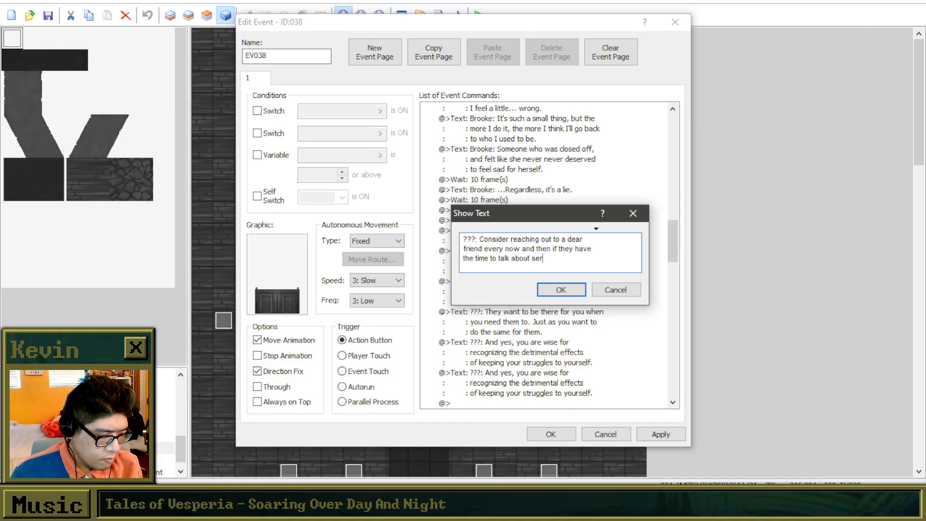
pyautogui.write('something ailing you.')
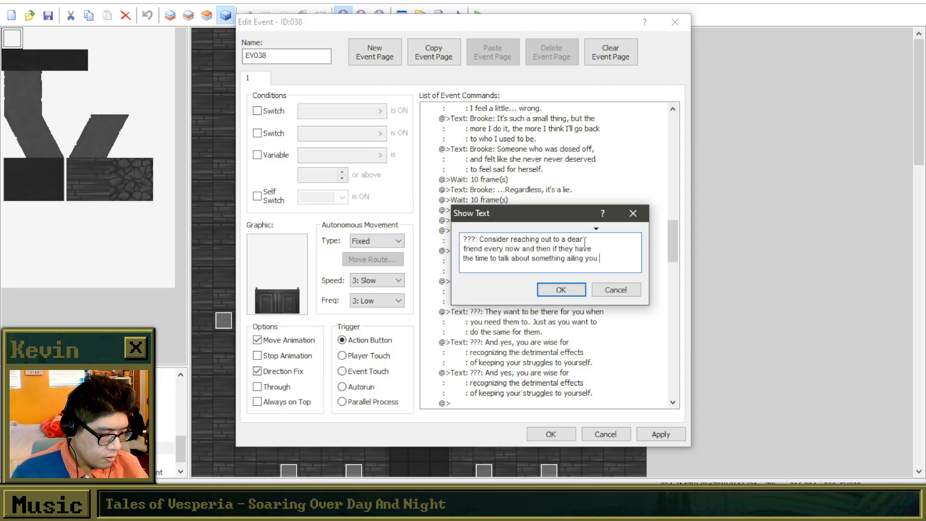
# Accept the edited message, apply the changes to EV038 and close the event editor.
pyautogui.click(562, 291)
pyautogui.click(653, 438)
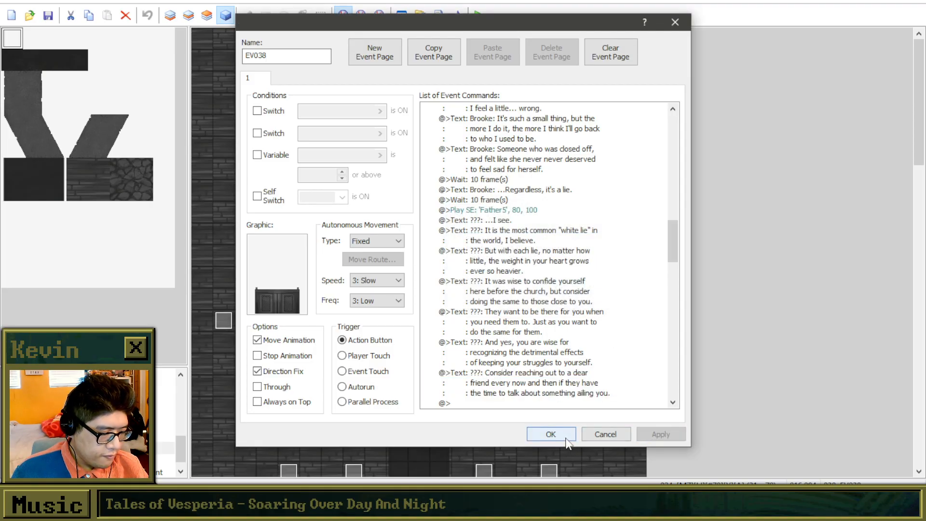
pyautogui.scroll(-2, 534, 286)
pyautogui.scroll(-2, 534, 285)
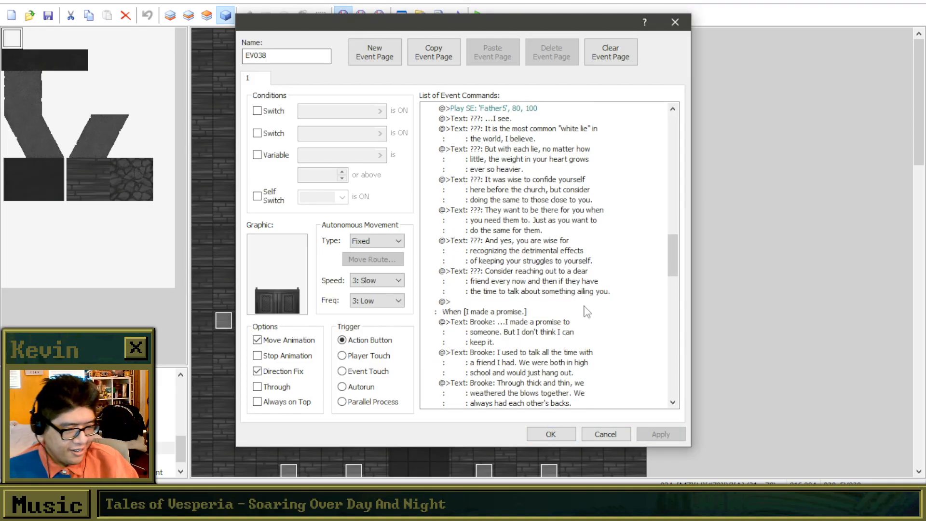
pyautogui.click(550, 434)
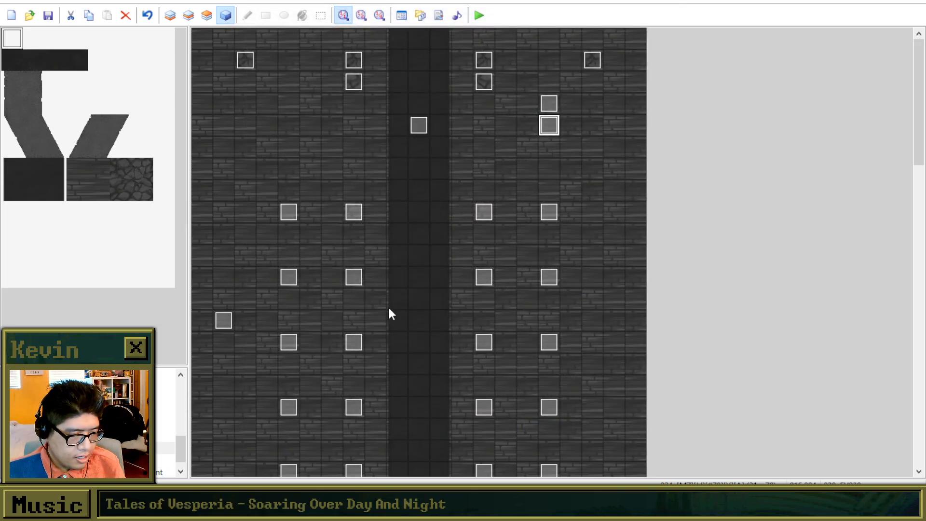
# Set the player's starting position in the middle of the dark central aisle and playtest the project with a new game.
pyautogui.rightClick(416, 304)
pyautogui.click(465, 399)
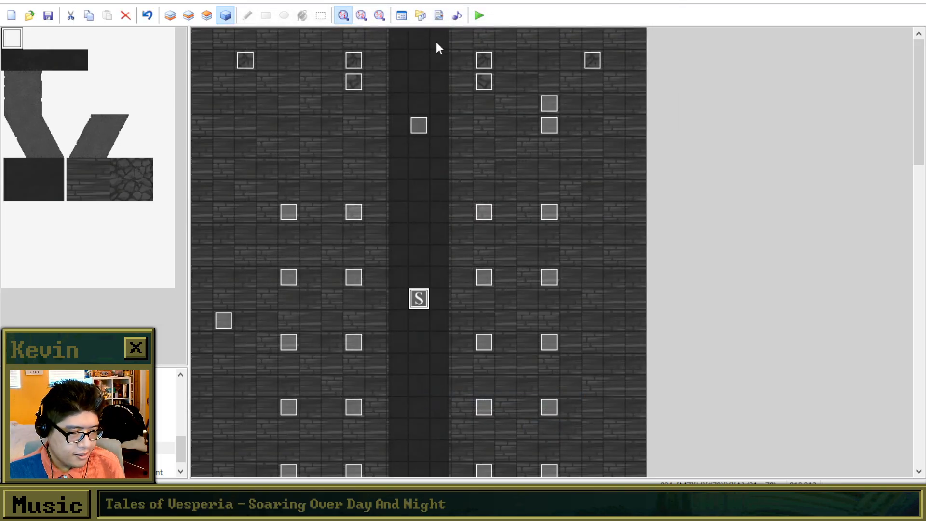
pyautogui.click(479, 15)
pyautogui.click(433, 266)
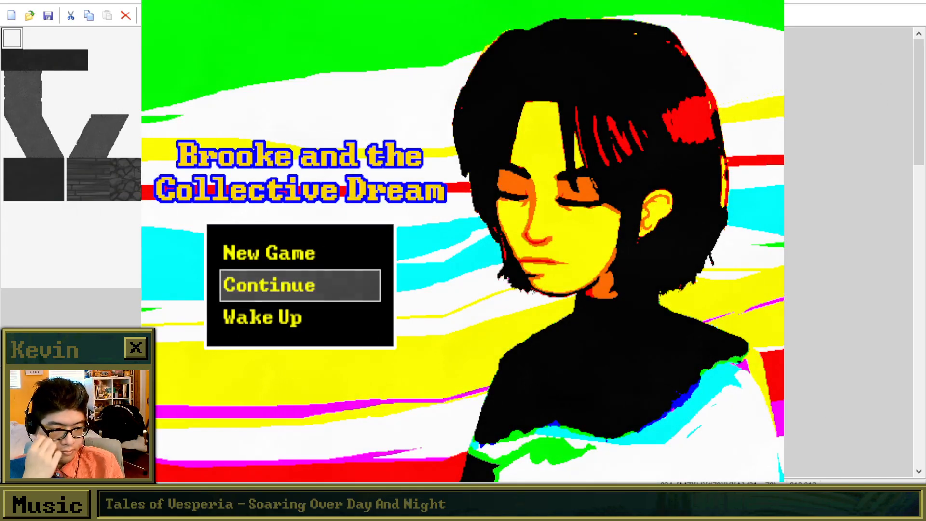
pyautogui.press('Up')
pyautogui.press('Return')
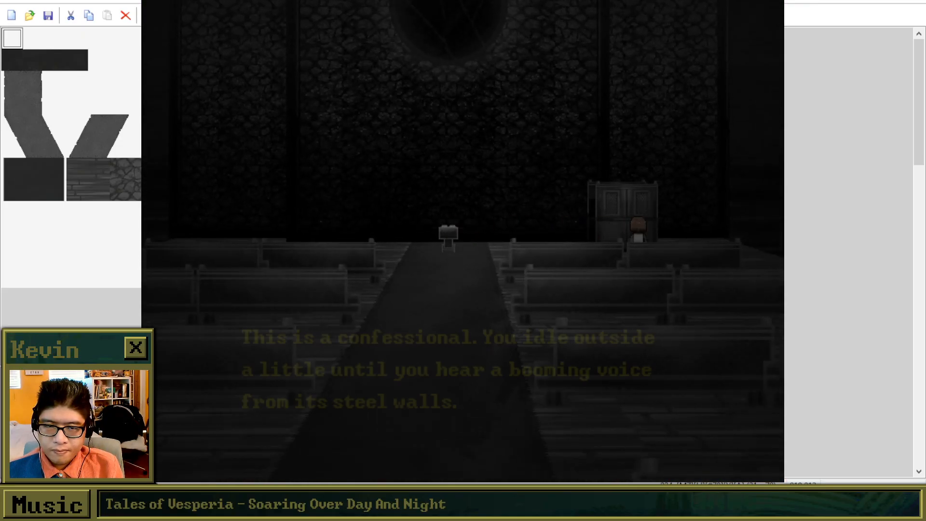
# Advance the confessional's introductory messages in the playtest and answer Yes to going inside.
pyautogui.press('Return')
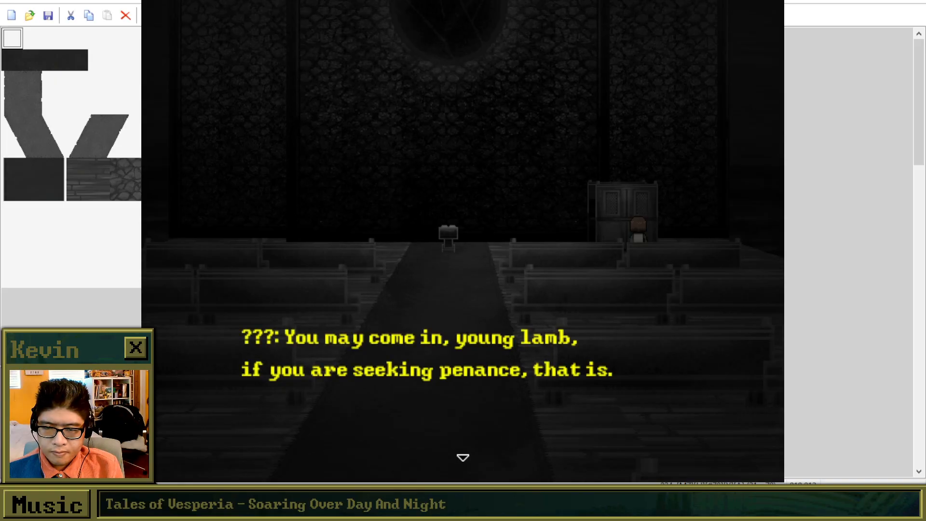
pyautogui.press('Return')
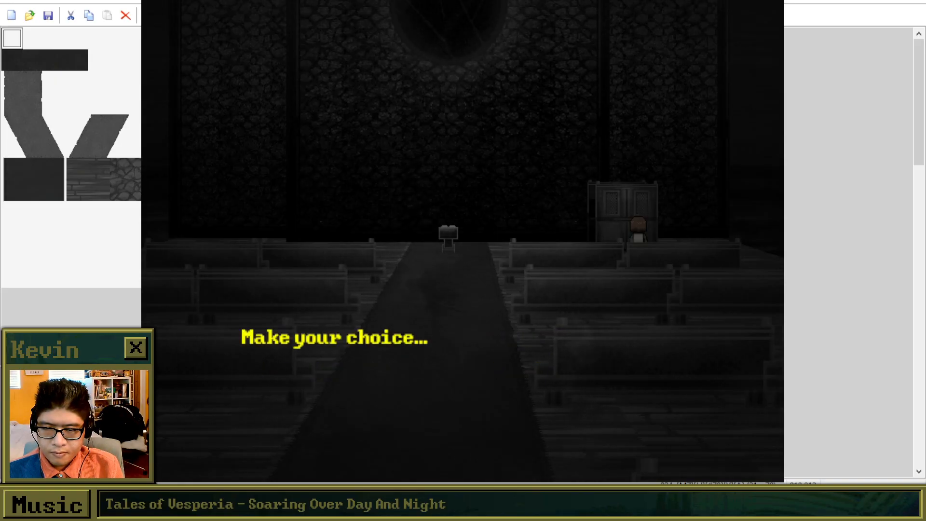
pyautogui.press('Down')
pyautogui.press('Up')
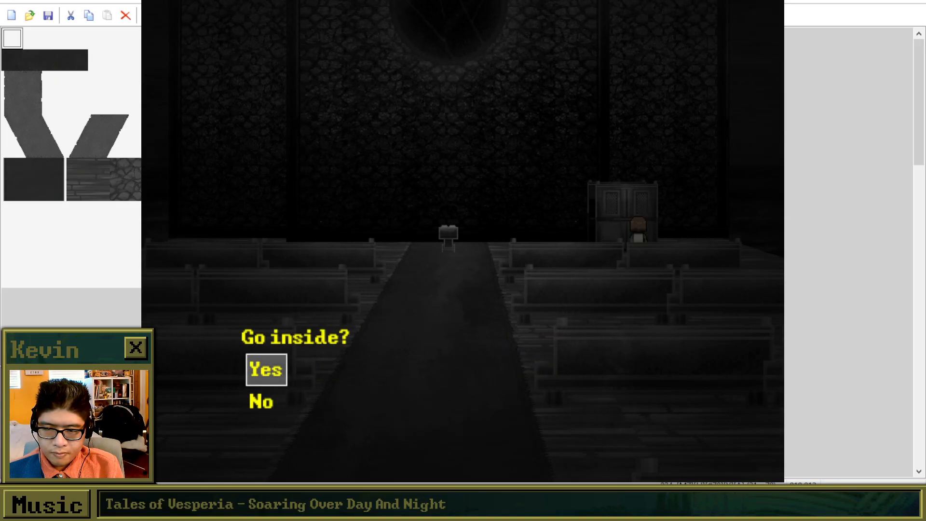
pyautogui.press('Return')
pyautogui.press('Return')
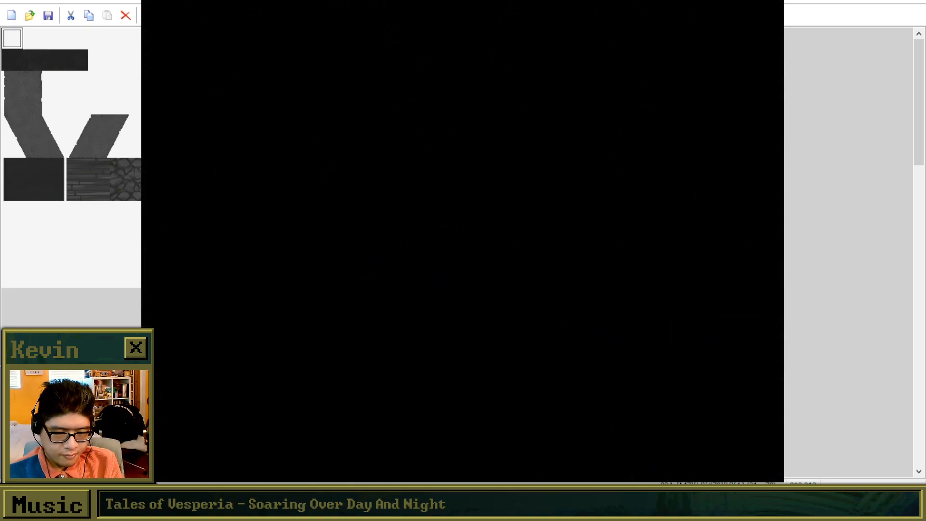
pyautogui.press('Return')
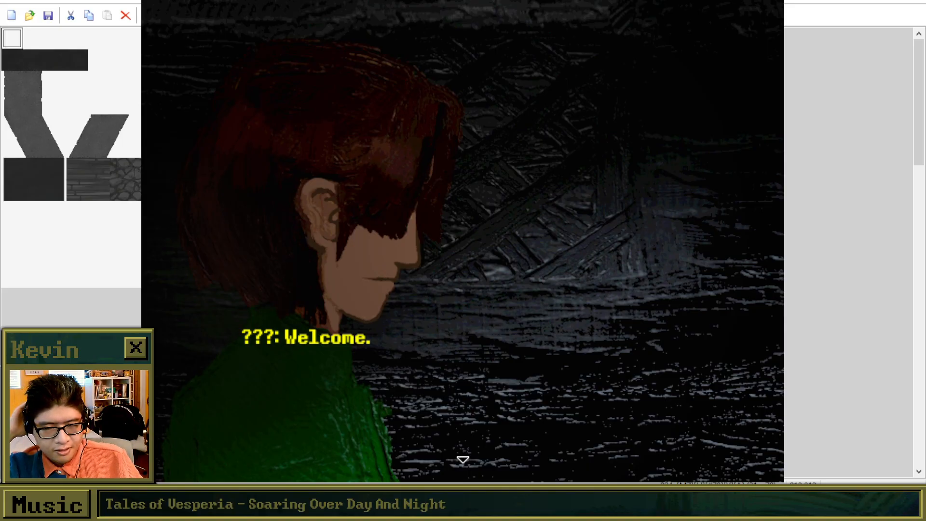
# Play through the opening confession dialogue from "???: Welcome." up to the confession choice.
pyautogui.hotkey('alt', 'Tab')
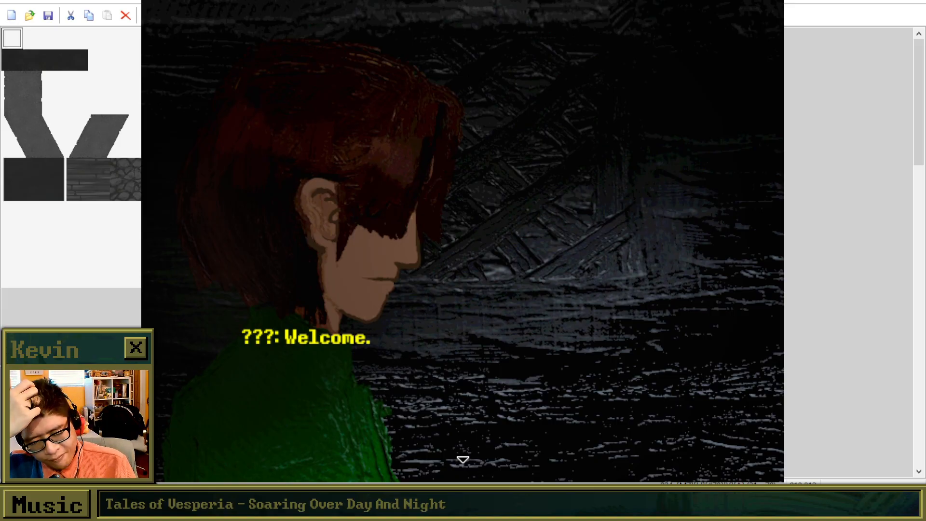
pyautogui.press('Return')
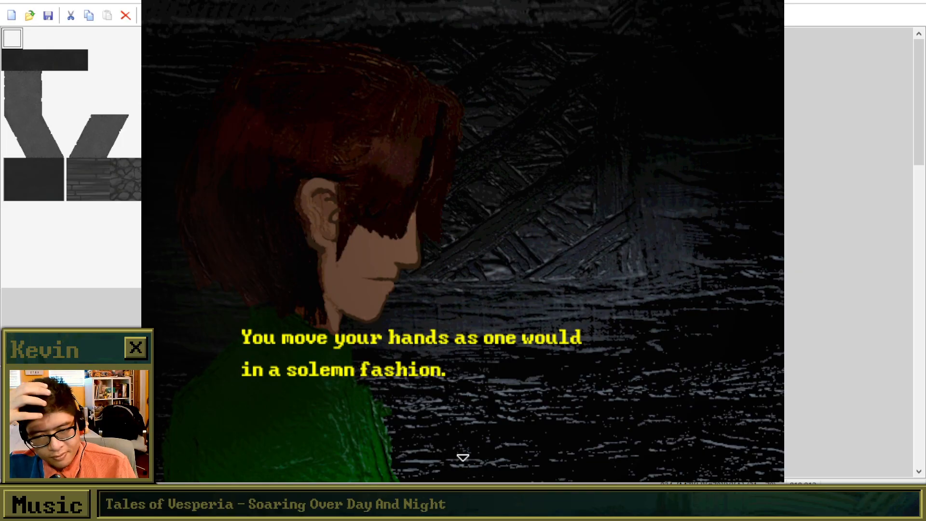
pyautogui.press('Return')
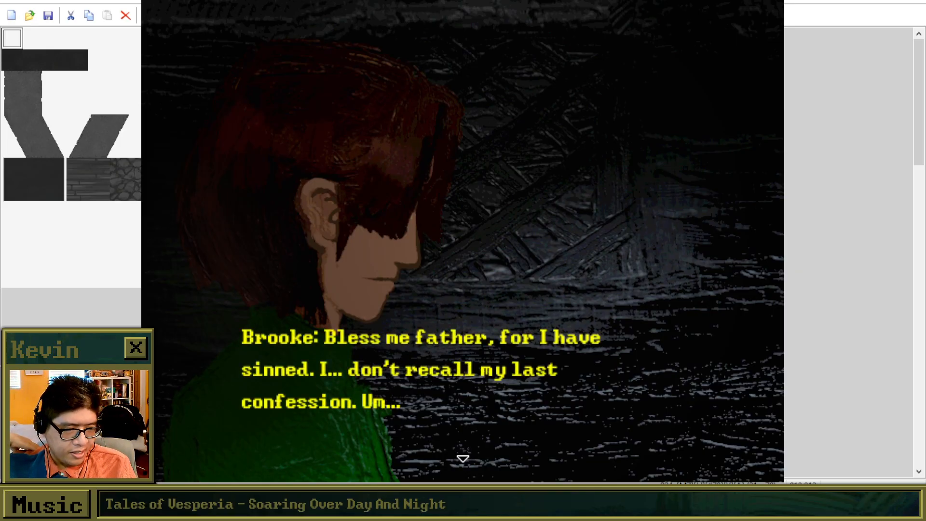
pyautogui.press('Return')
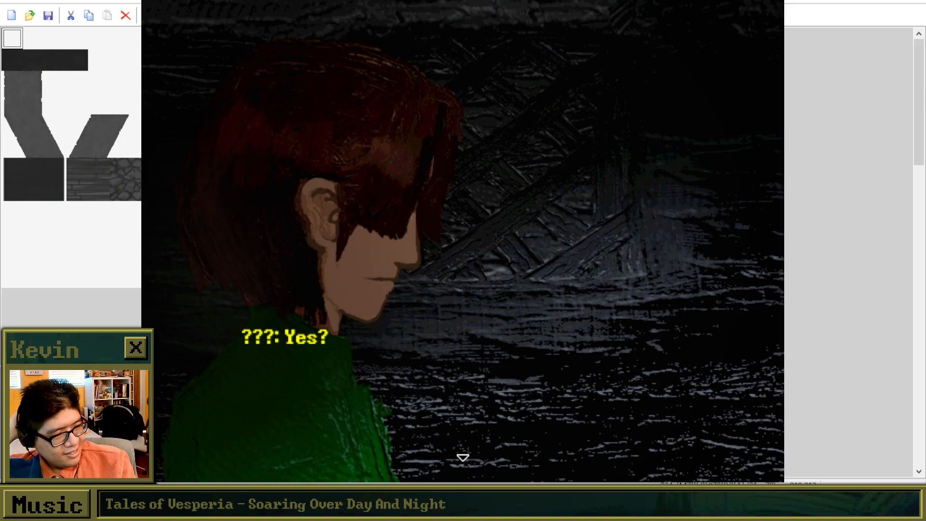
pyautogui.press('Return')
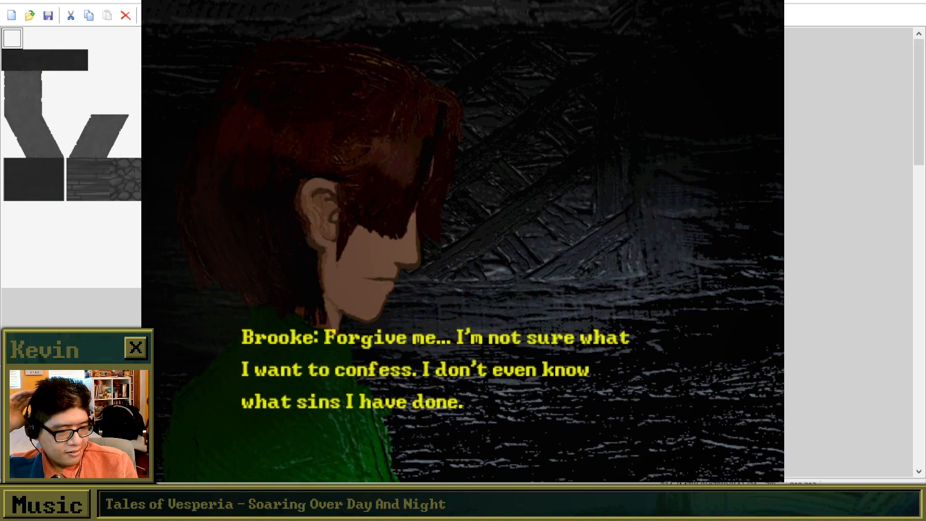
pyautogui.press('Return')
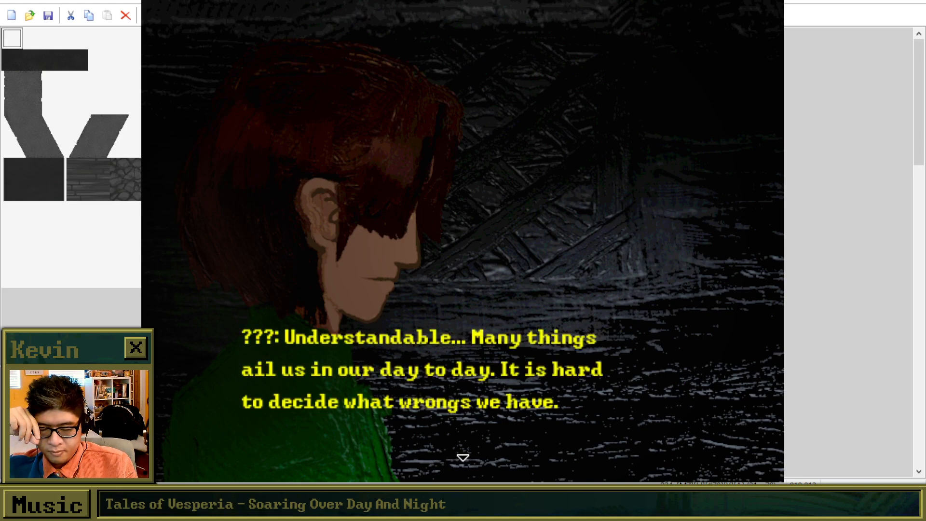
pyautogui.press('Return')
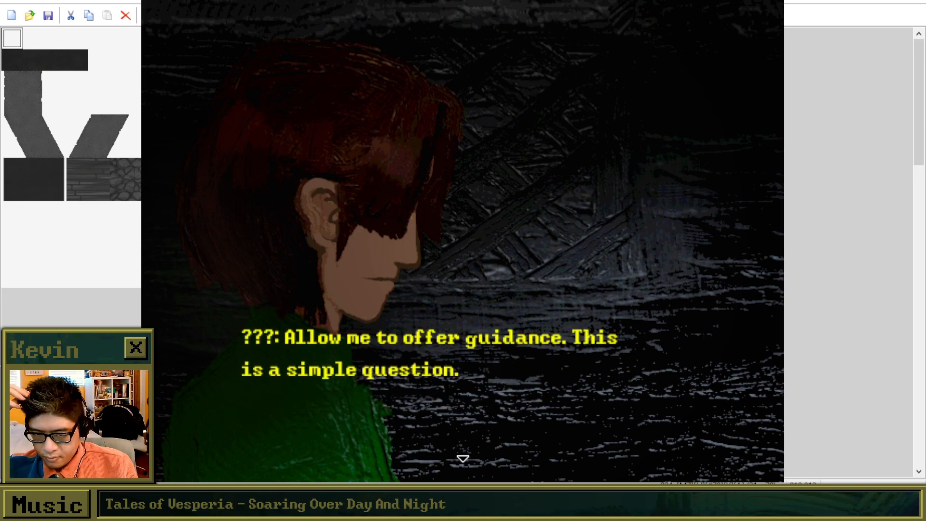
pyautogui.press('Return')
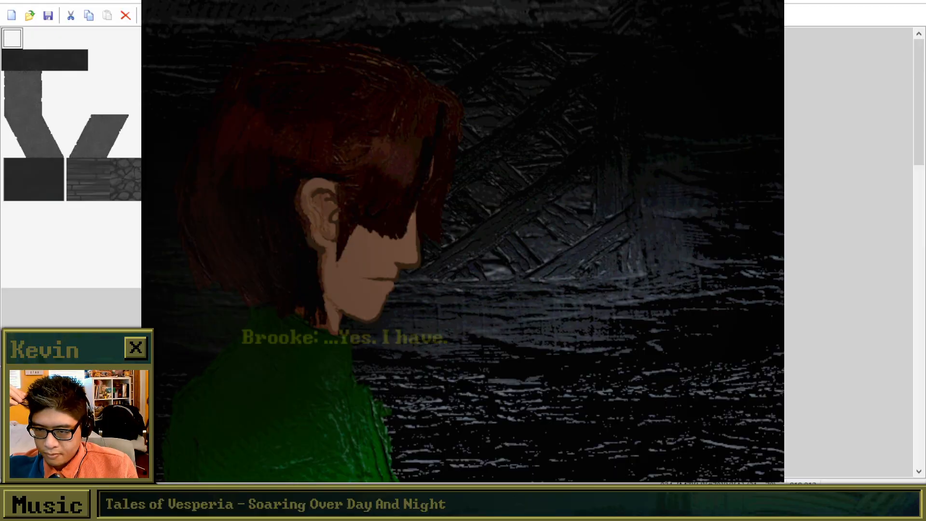
pyautogui.press('Return')
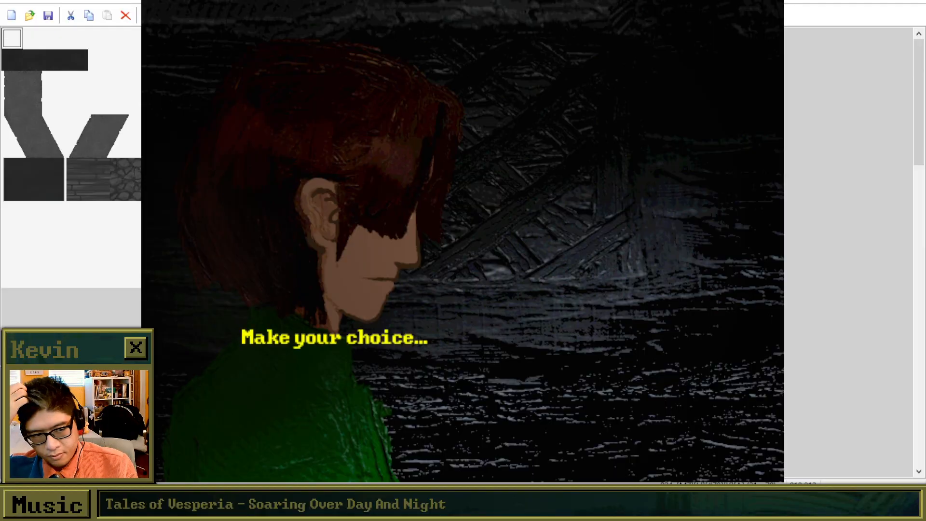
# Choose the first confession option and play through Brooke's lines about telling people she is okay.
pyautogui.press('Return')
pyautogui.press('Down')
pyautogui.press('Up')
pyautogui.press('Return')
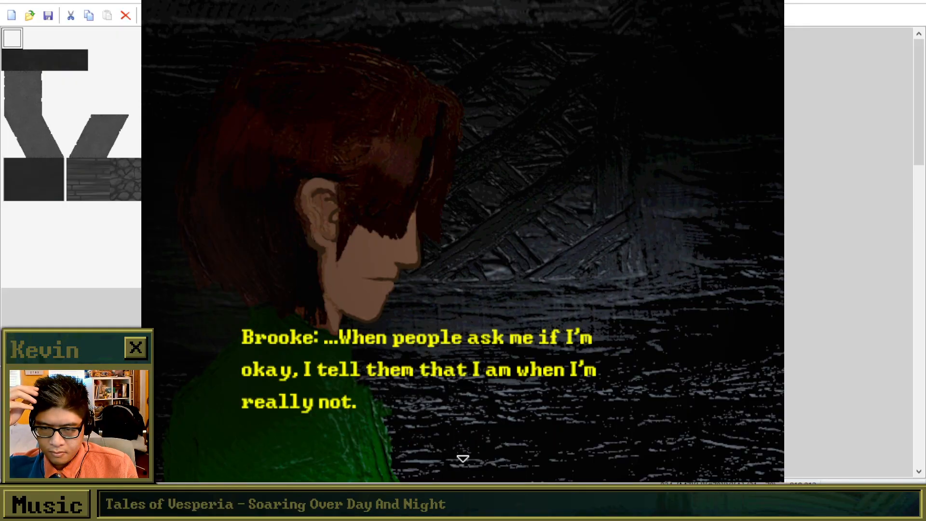
pyautogui.press('Return')
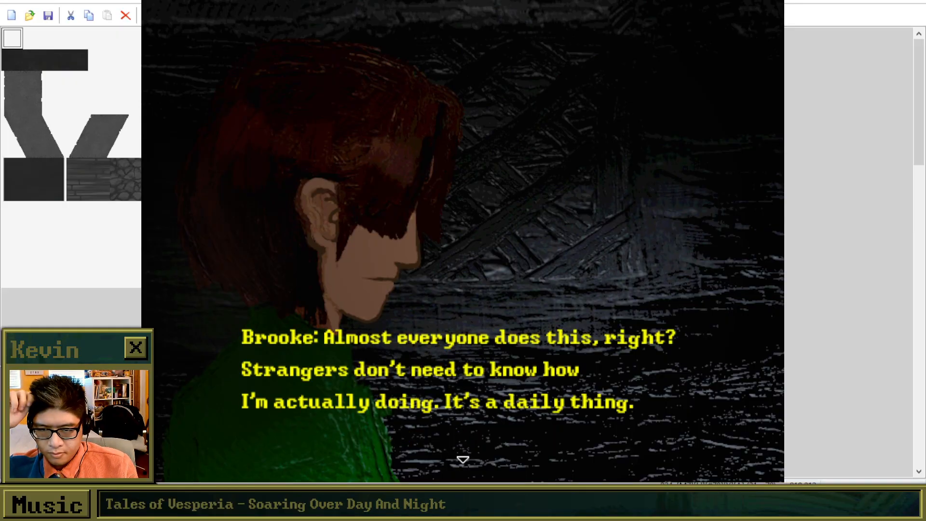
pyautogui.press('Return')
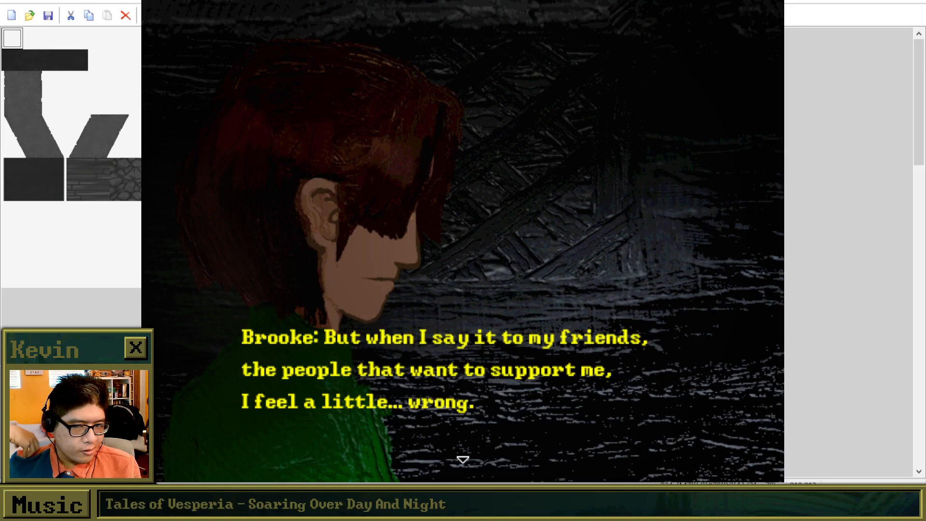
pyautogui.press('Return')
# Play through ???'s reply up to the line about reaching out to a dear friend, and close the playtest.
pyautogui.press('Return')
pyautogui.press('Return')
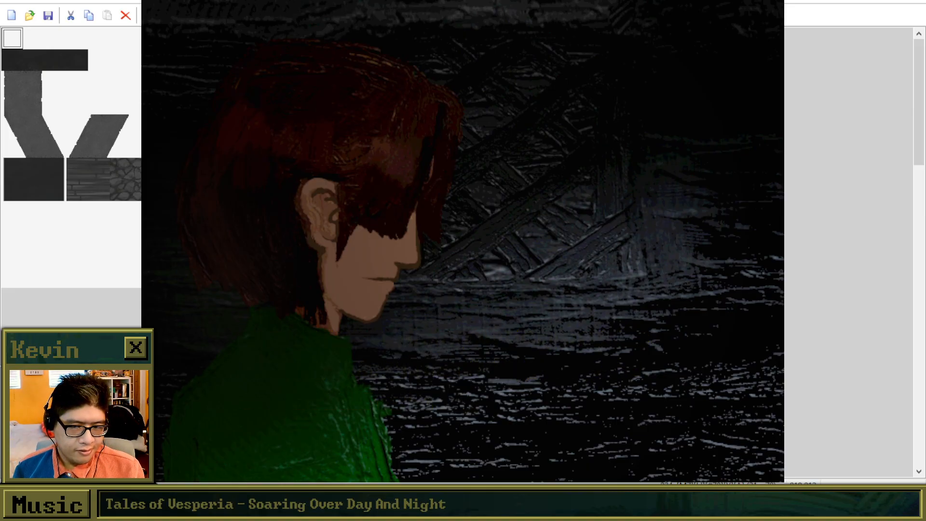
pyautogui.press('Return')
pyautogui.press('Return')
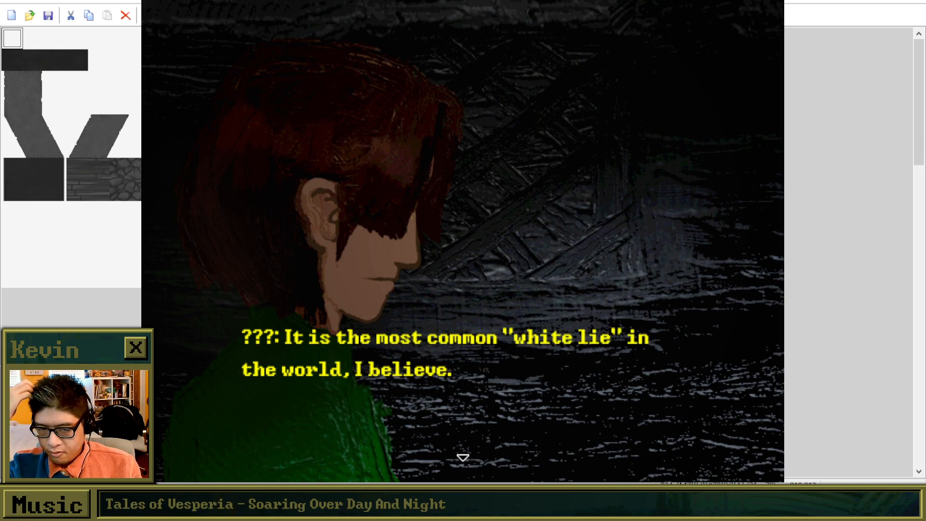
pyautogui.press('Return')
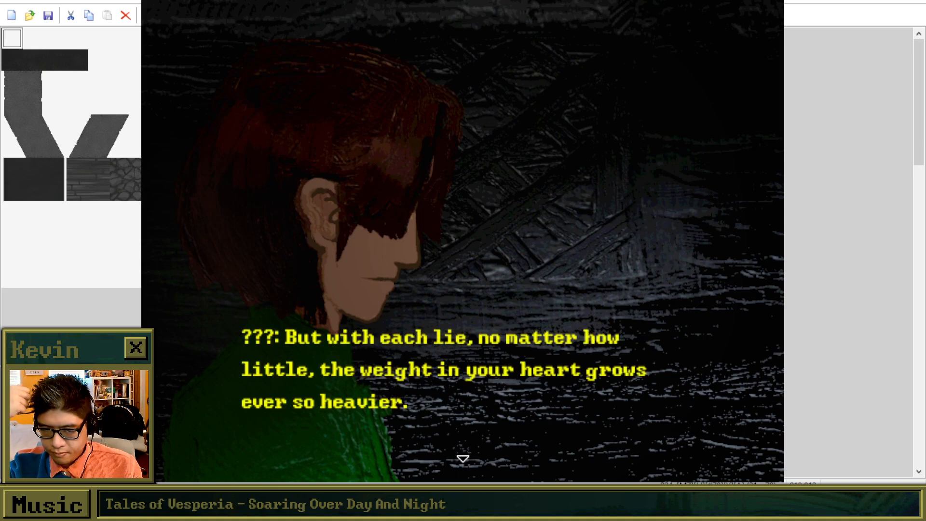
pyautogui.press('Return')
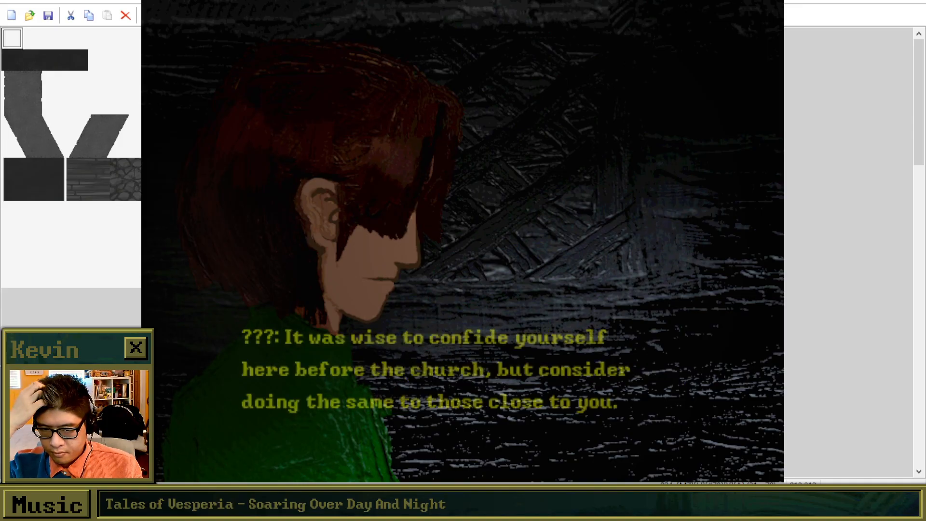
pyautogui.press('Return')
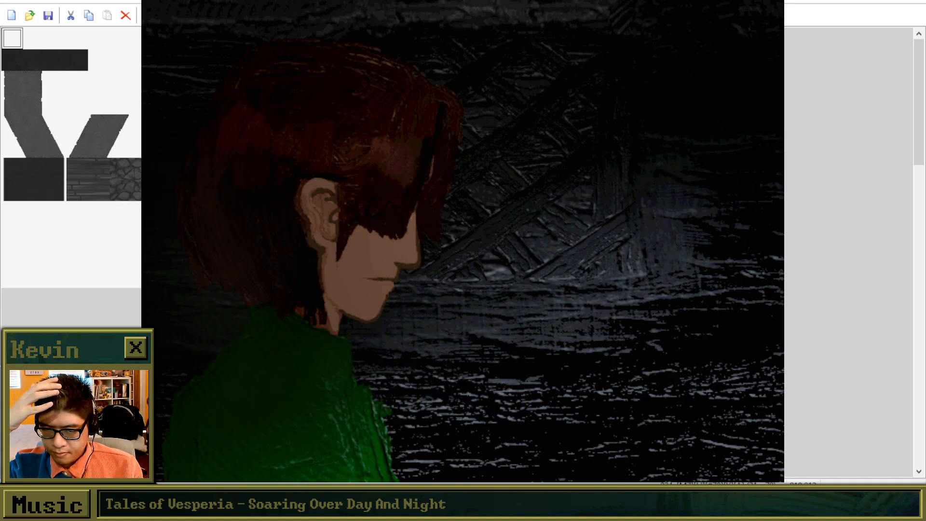
pyautogui.press('Return')
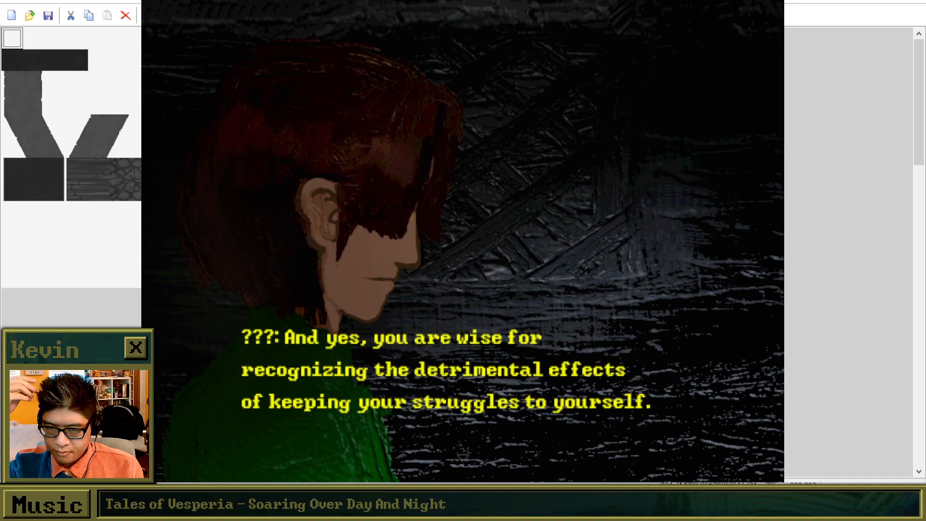
pyautogui.press('Return')
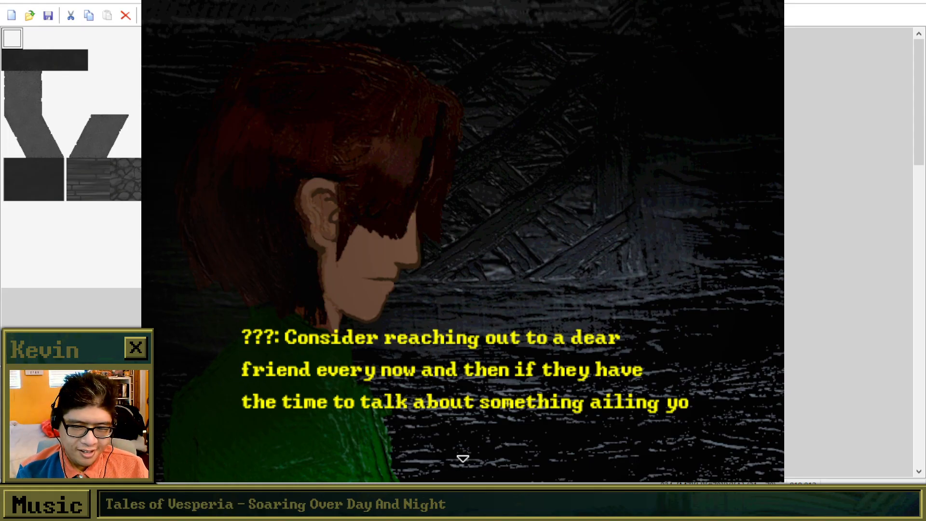
pyautogui.press('Return')
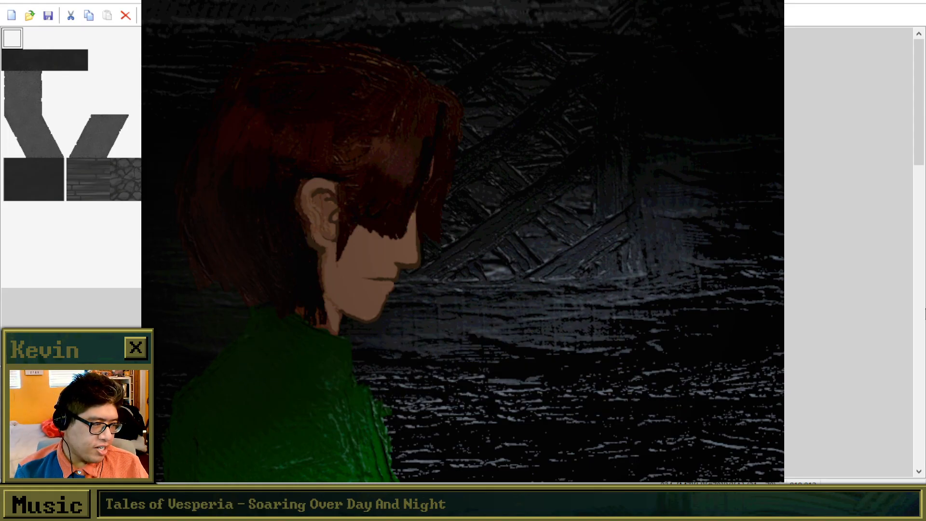
pyautogui.hotkey('alt', 'F4')
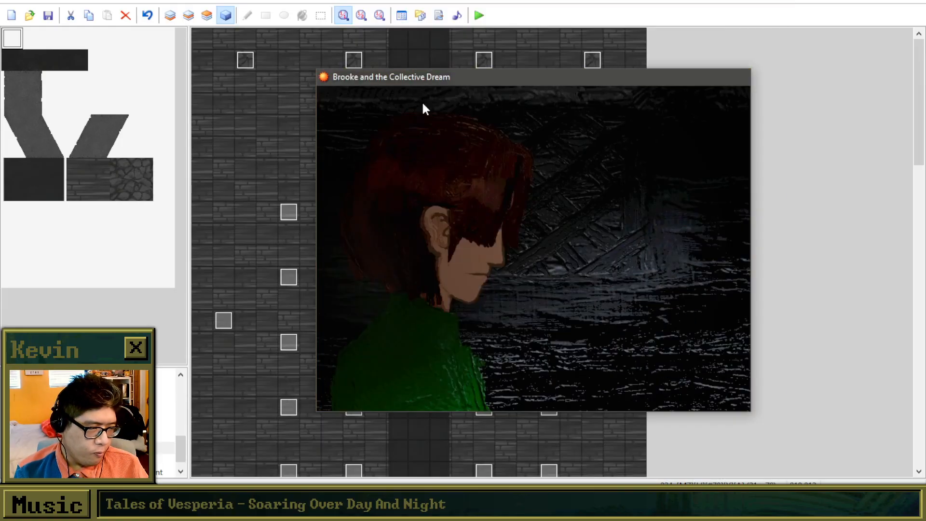
# In event EV038, change the last line of ???'s "Consider reaching out" text to "the time to talk about something personal." and save the event.
pyautogui.doubleClick(549, 125)
pyautogui.scroll(-5, 565, 224)
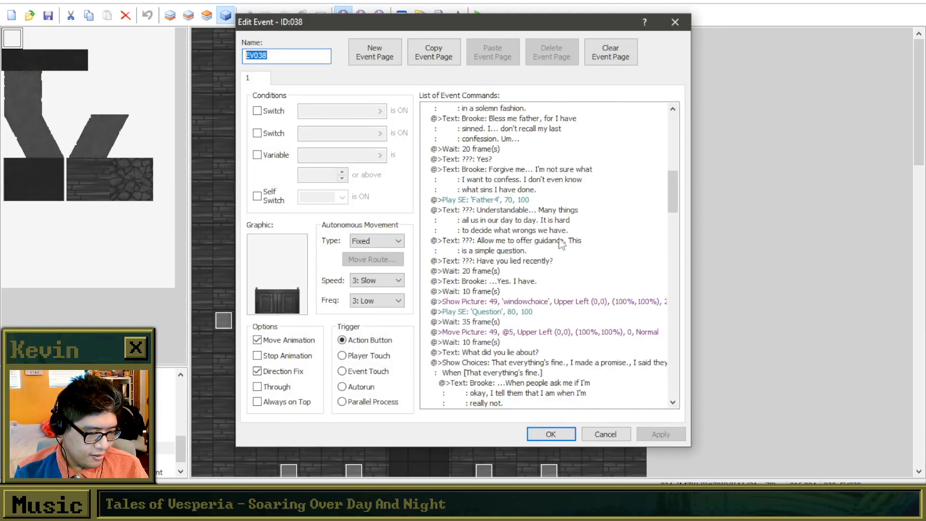
pyautogui.scroll(-10, 570, 269)
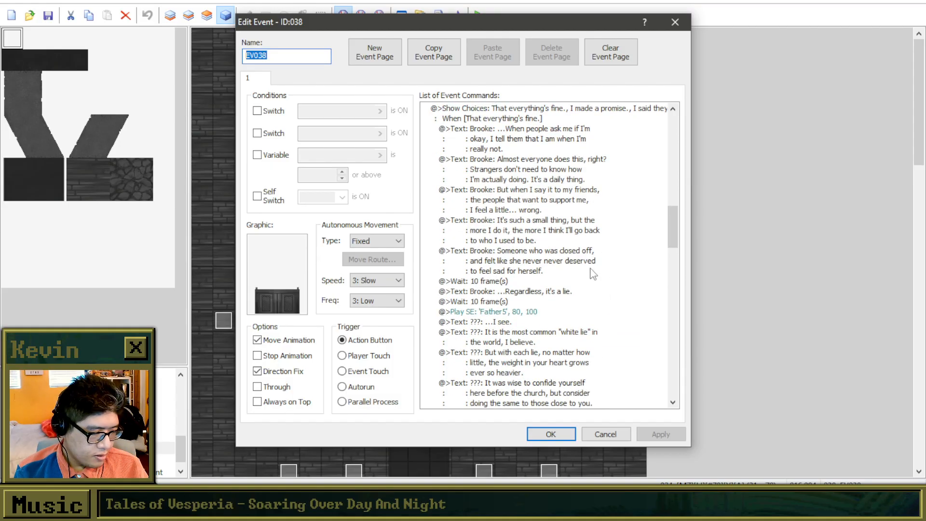
pyautogui.scroll(-4, 591, 274)
pyautogui.rightClick(575, 271)
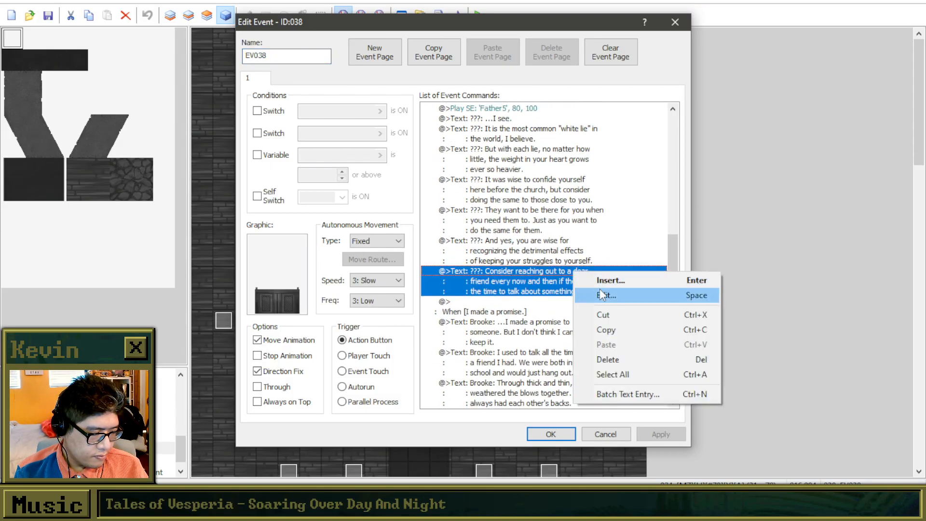
pyautogui.click(602, 296)
pyautogui.moveTo(601, 259); pyautogui.dragTo(509, 261)
pyautogui.press('BackSpace')
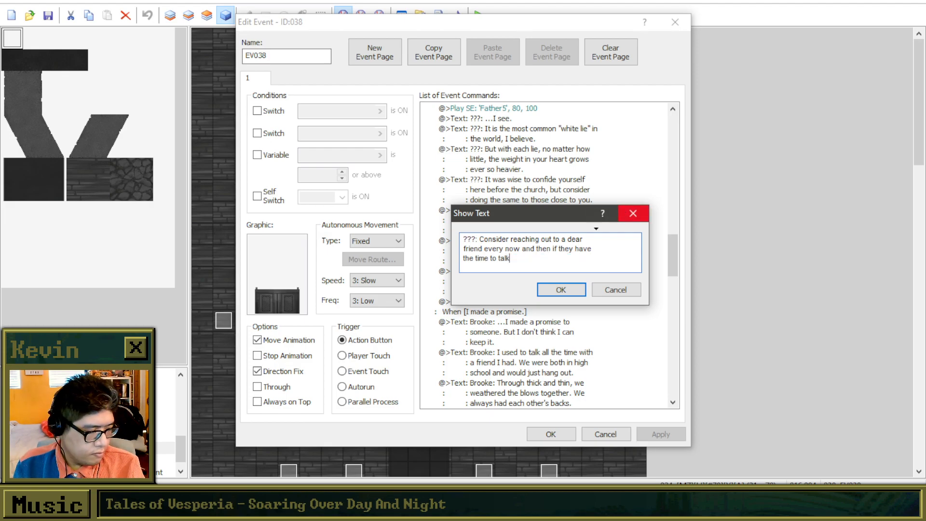
pyautogui.write('k about s')
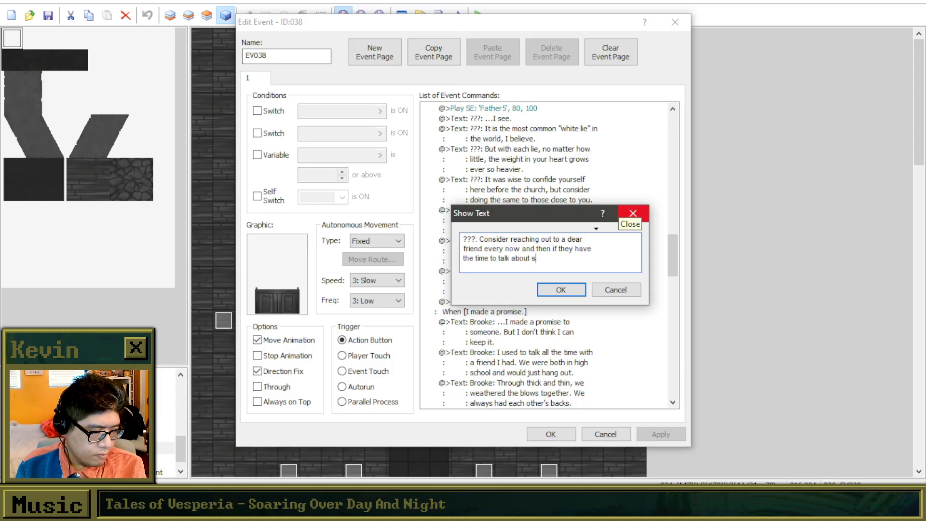
pyautogui.write('omething personal.')
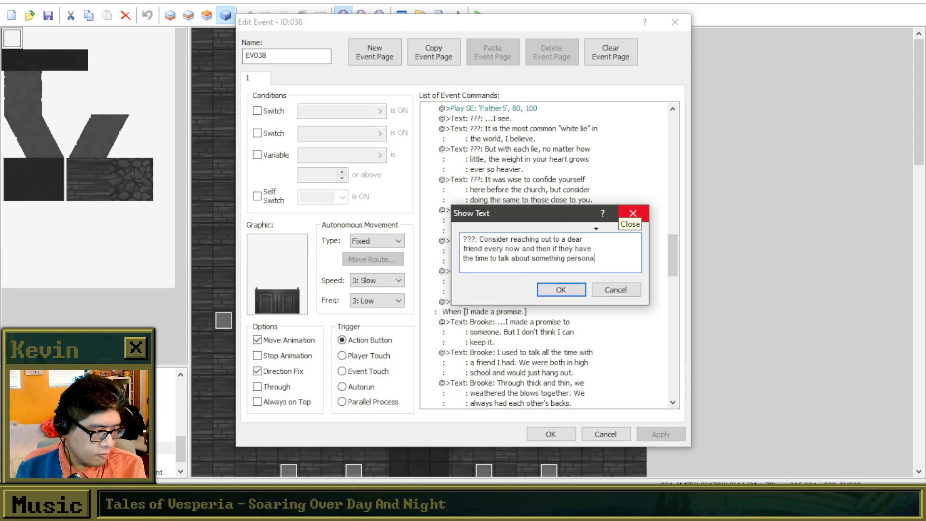
pyautogui.click(561, 289)
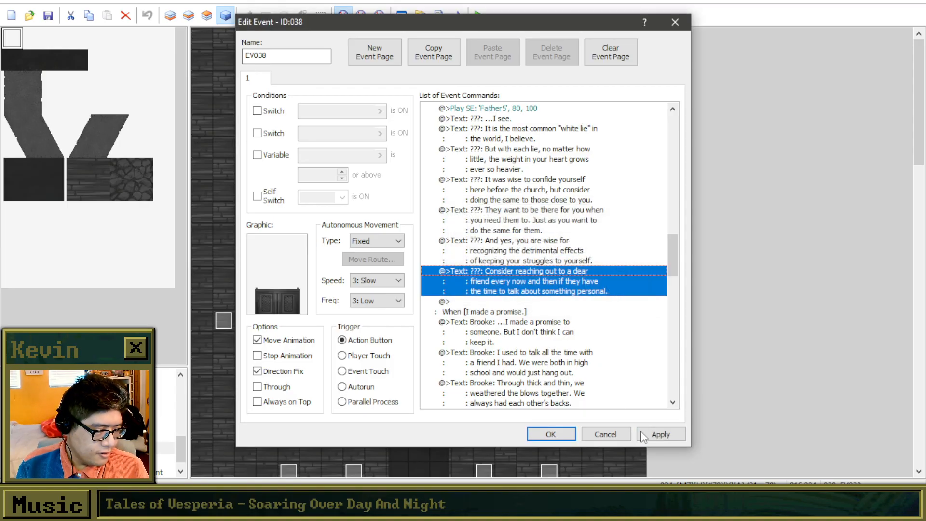
pyautogui.click(551, 435)
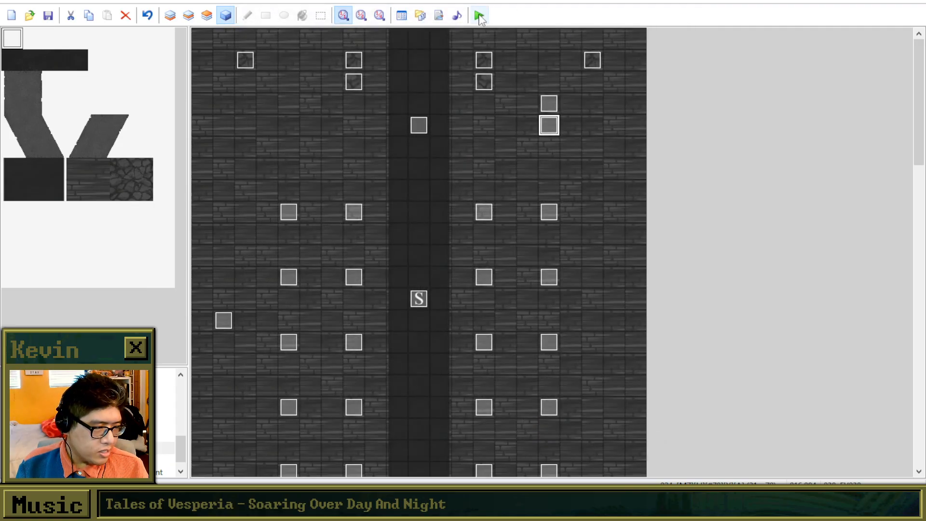
# Playtest the project with a new game and walk Brooke up to the confessional beyond the pews.
pyautogui.click(479, 16)
pyautogui.click(436, 267)
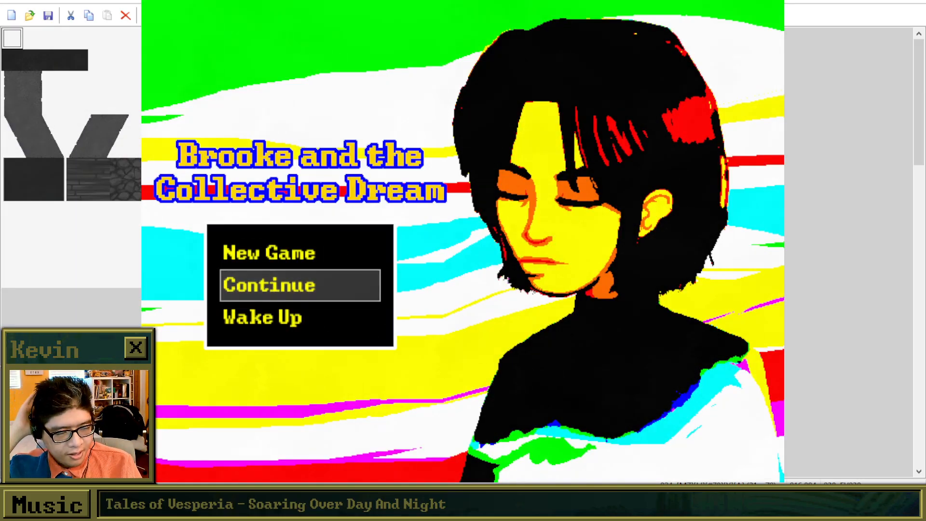
pyautogui.press('Up')
pyautogui.press('Return')
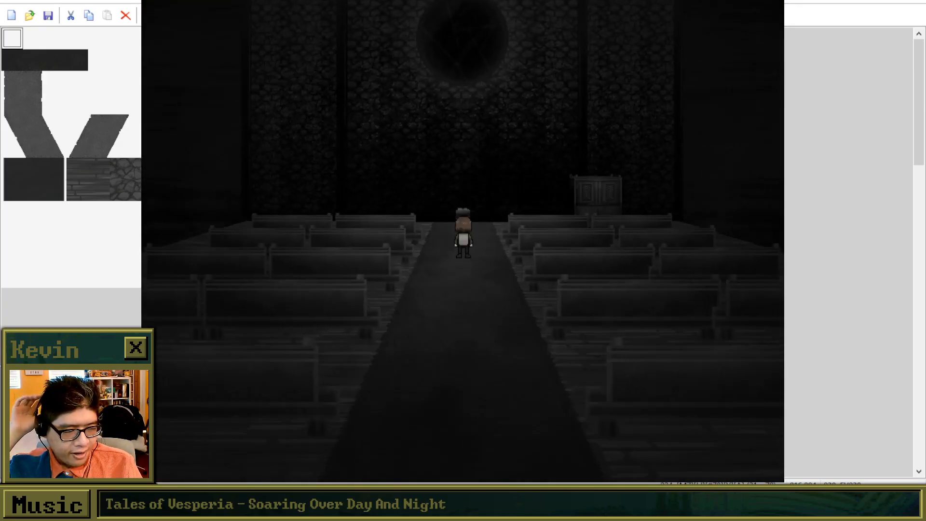
pyautogui.press('Right')
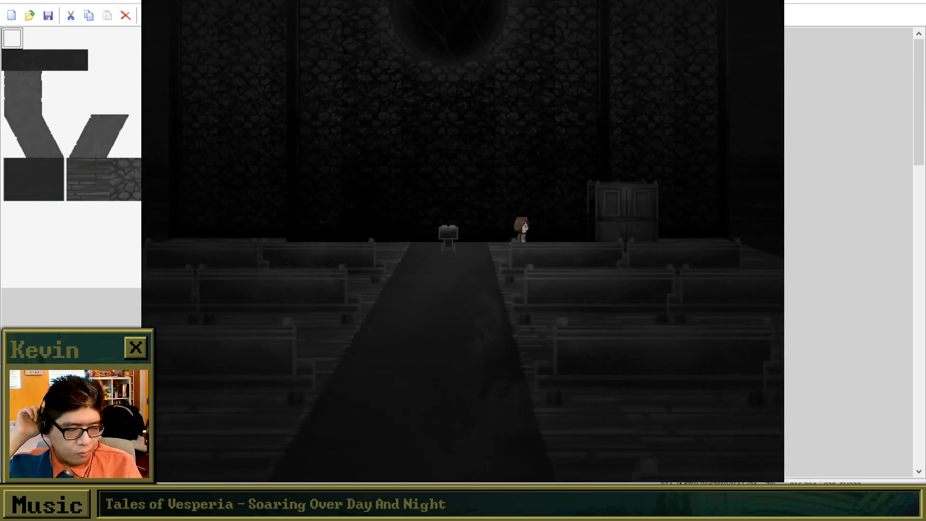
pyautogui.press('Up')
pyautogui.press('Right')
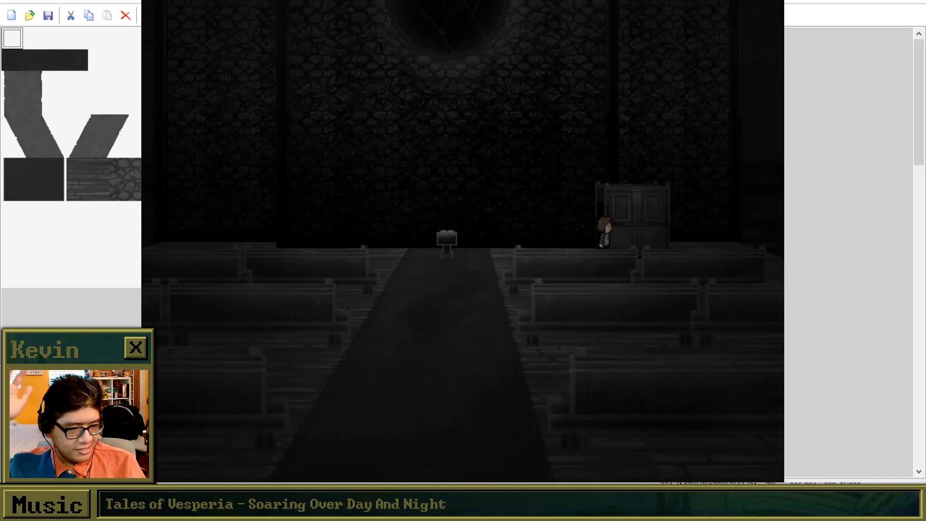
pyautogui.press('Right')
pyautogui.press('Up')
# Examine the confessional, advance its introductory messages and agree to go inside.
pyautogui.press('Return')
pyautogui.press('Return')
pyautogui.press('Return')
pyautogui.press('Return')
# Play through the opening confession dialogue, including ???'s offer of guidance, up to the choice about the lie.
pyautogui.press('Return')
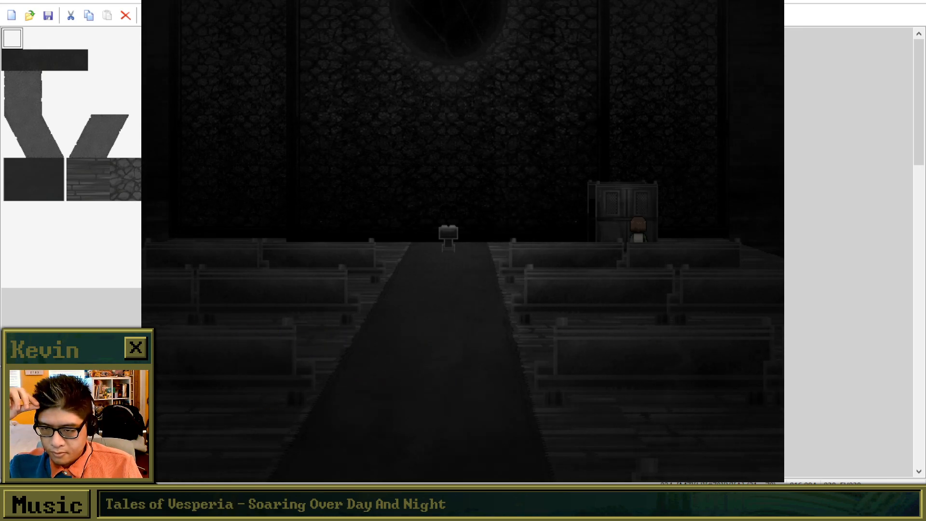
pyautogui.press('Return')
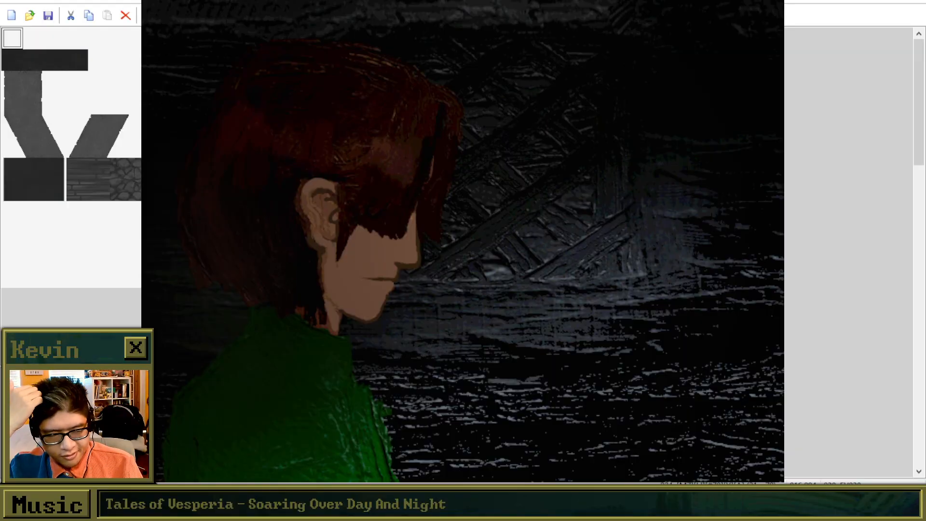
pyautogui.press('Return')
pyautogui.press('Return')
pyautogui.press('Return')
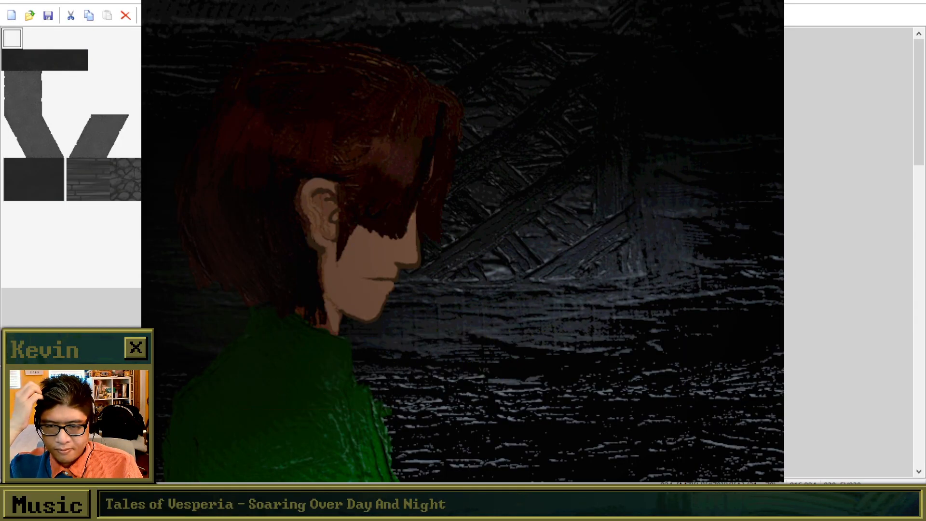
pyautogui.press('Return')
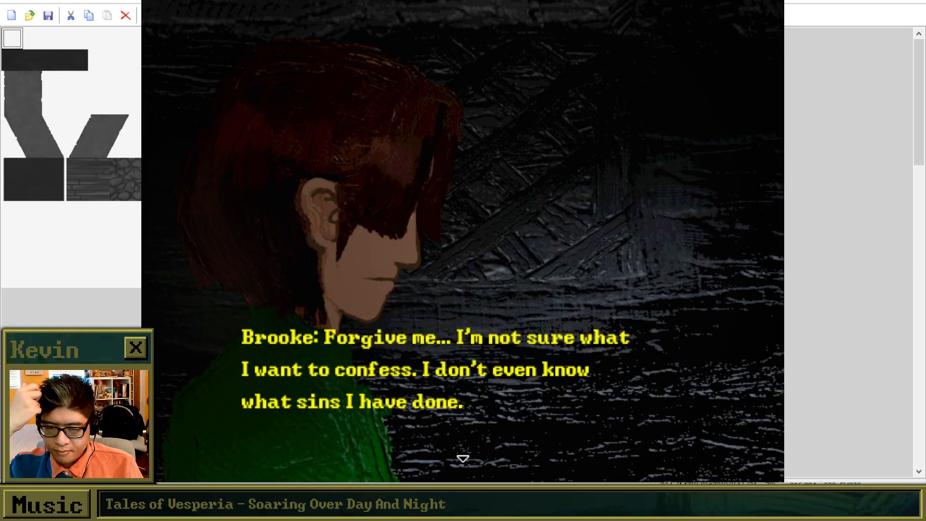
pyautogui.press('Return')
pyautogui.press('Return')
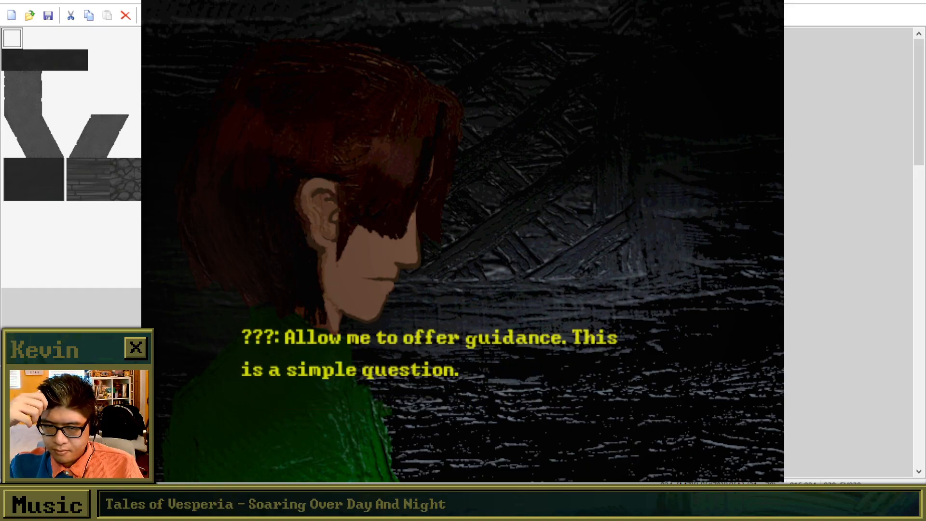
pyautogui.press('Return')
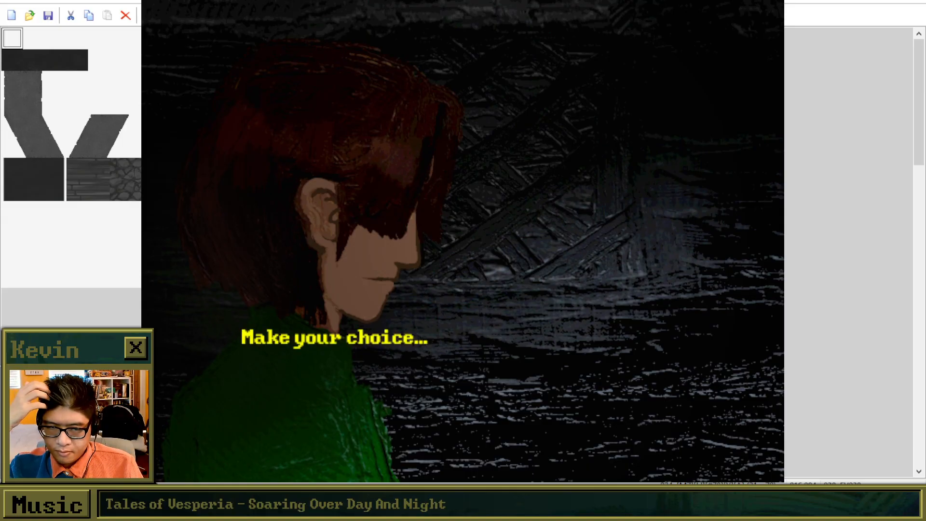
# Choose "That everything's fine." and play through Brooke's confession about telling people she is okay.
pyautogui.press('Down')
pyautogui.press('Return')
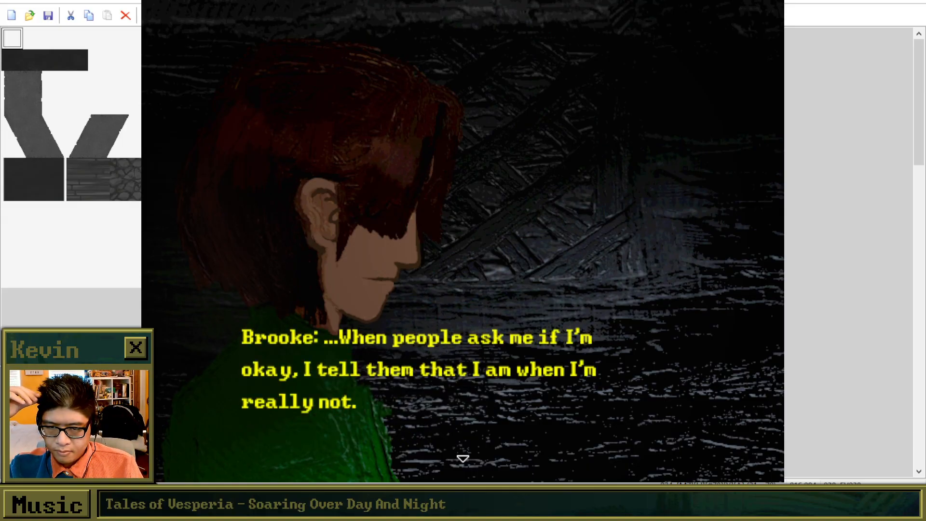
pyautogui.press('Return')
pyautogui.press('Return')
pyautogui.press('Return')
pyautogui.press('Return')
pyautogui.press('Return')
# Play through ???'s reply to check the edited "something personal" line, and continue past it.
pyautogui.press('Return')
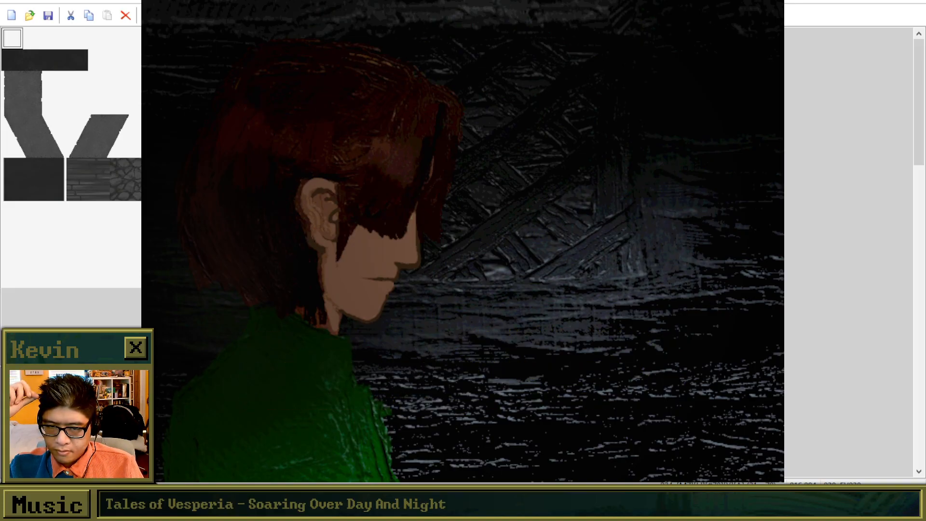
pyautogui.press('Return')
pyautogui.press('Return')
pyautogui.press('Return')
pyautogui.press('Return')
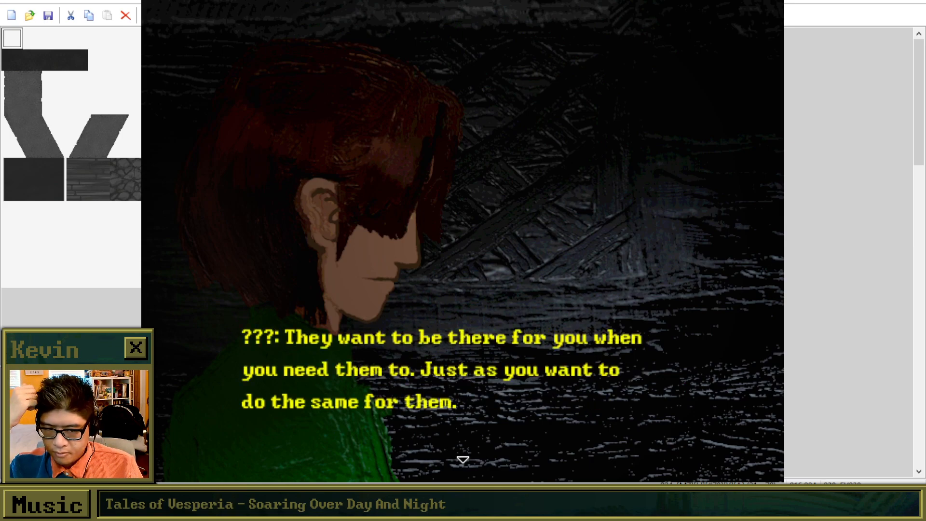
pyautogui.press('Return')
pyautogui.press('Return')
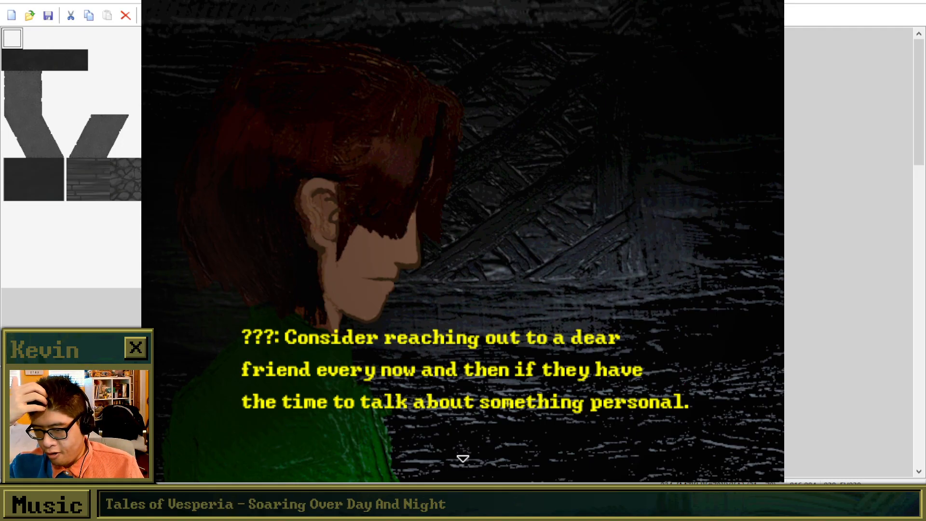
pyautogui.press('Return')
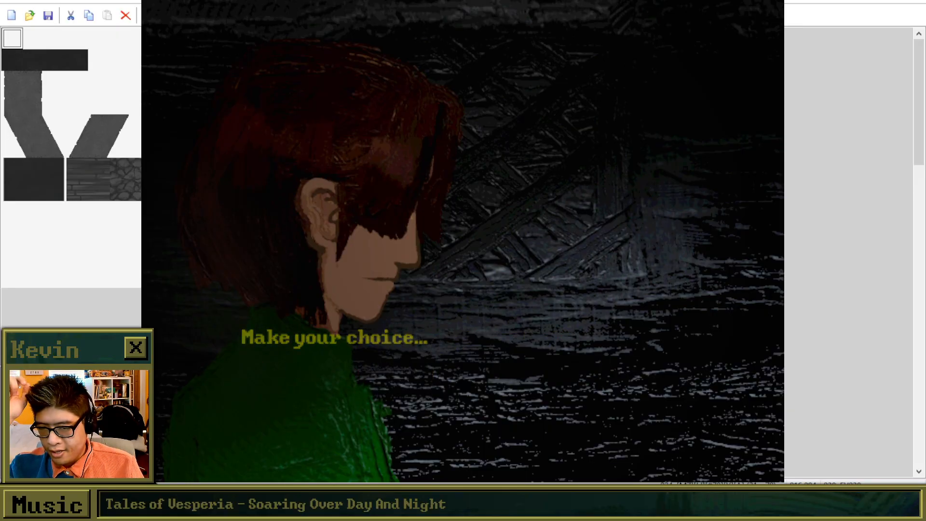
pyautogui.press('Return')
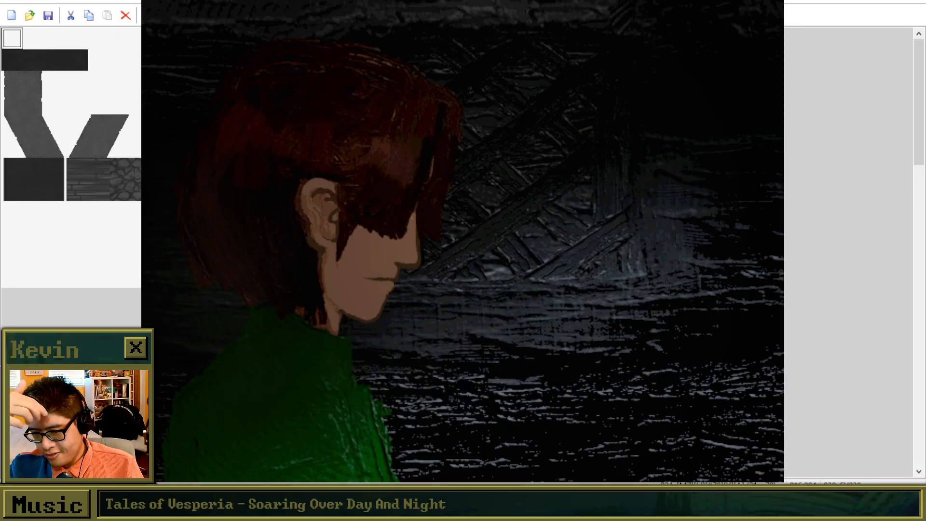
pyautogui.press('Return')
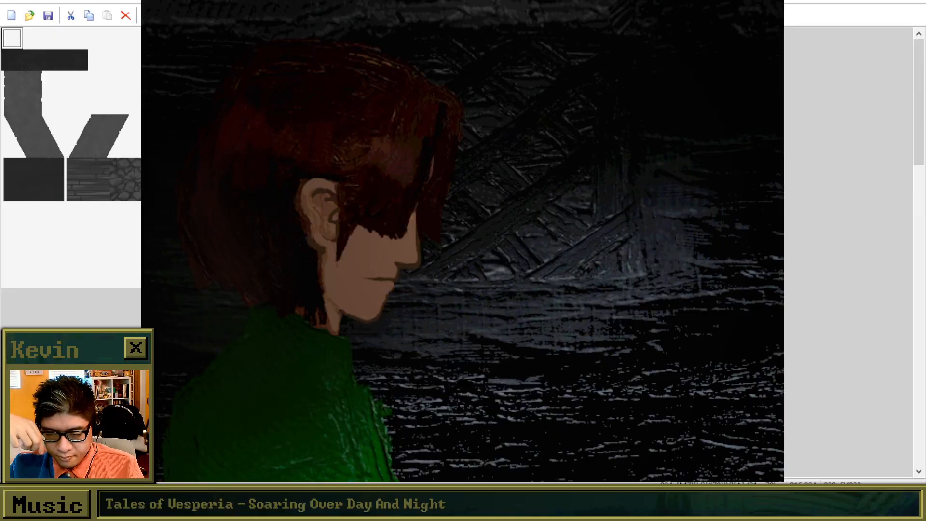
# Advance through the confession dialogue to the choice about what Brooke lied about.
pyautogui.press('Return')
pyautogui.press('Return')
pyautogui.press('Return')
pyautogui.press('Return')
pyautogui.press('Return')
pyautogui.press('Return')
pyautogui.press('Return')
pyautogui.press('Return')
pyautogui.press('Return')
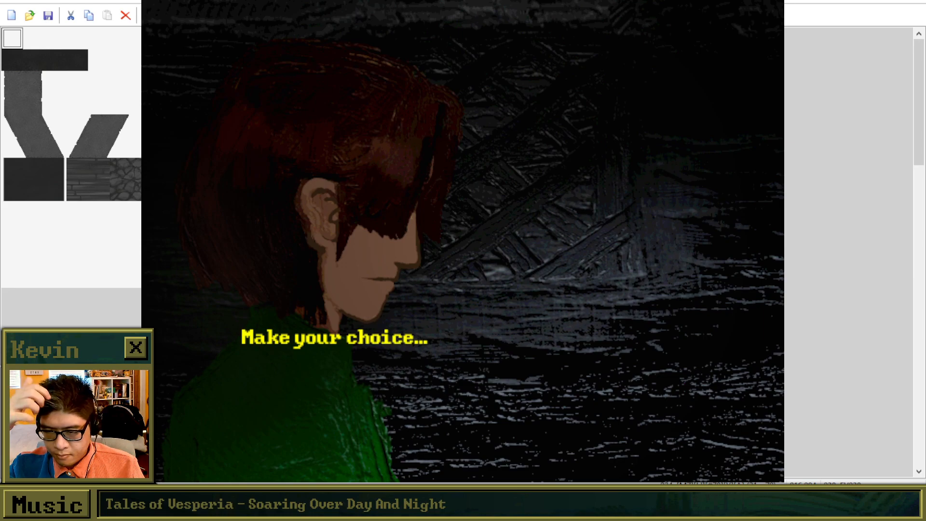
pyautogui.press('Return')
# Choose "I said they'd be okay." and play through Brooke's confession about doubting her friend's operation.
pyautogui.press('Down')
pyautogui.press('Down')
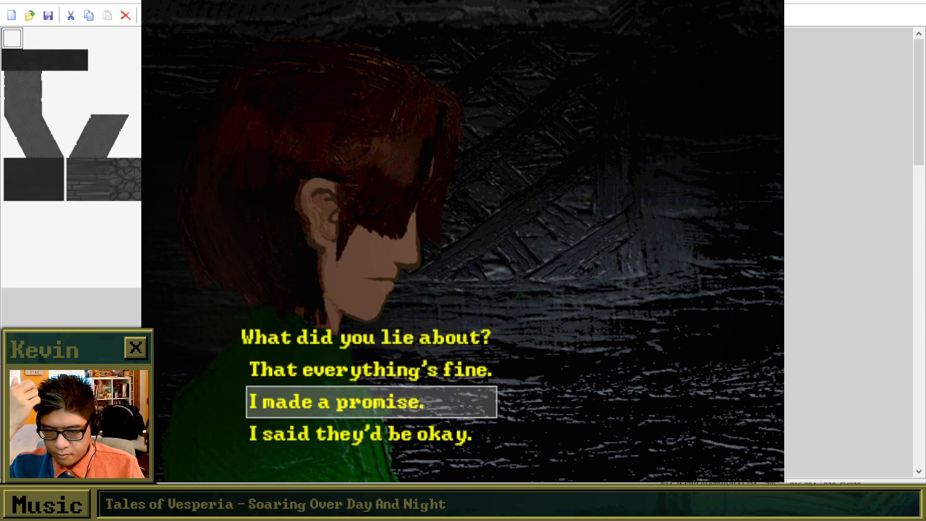
pyautogui.press('Return')
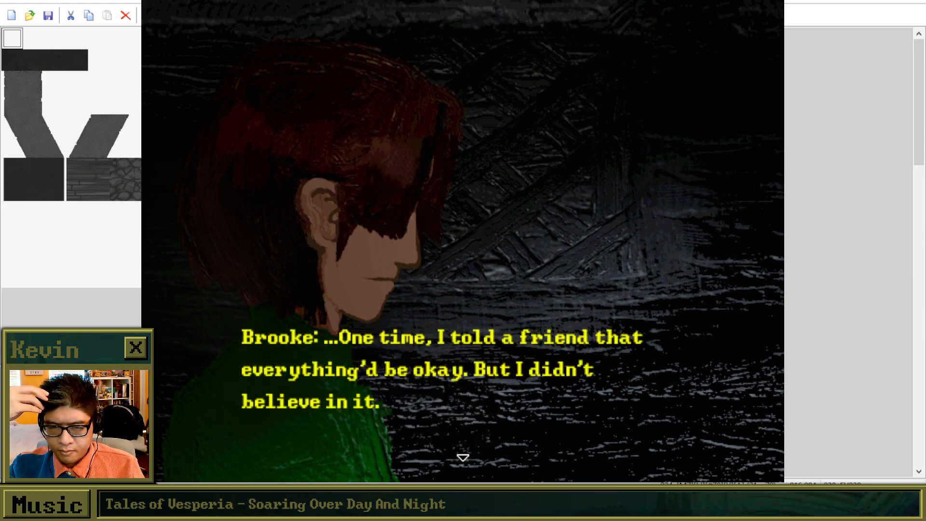
pyautogui.press('Return')
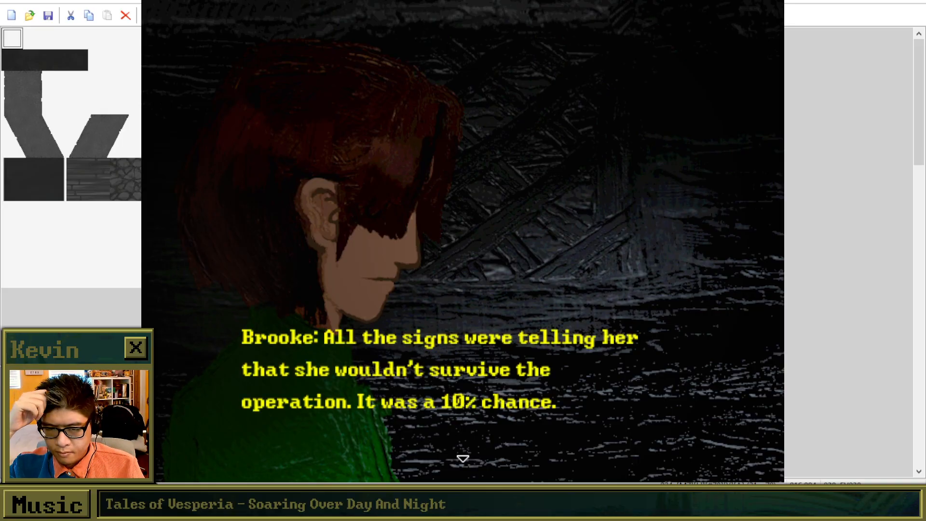
pyautogui.press('Return')
pyautogui.press('Return')
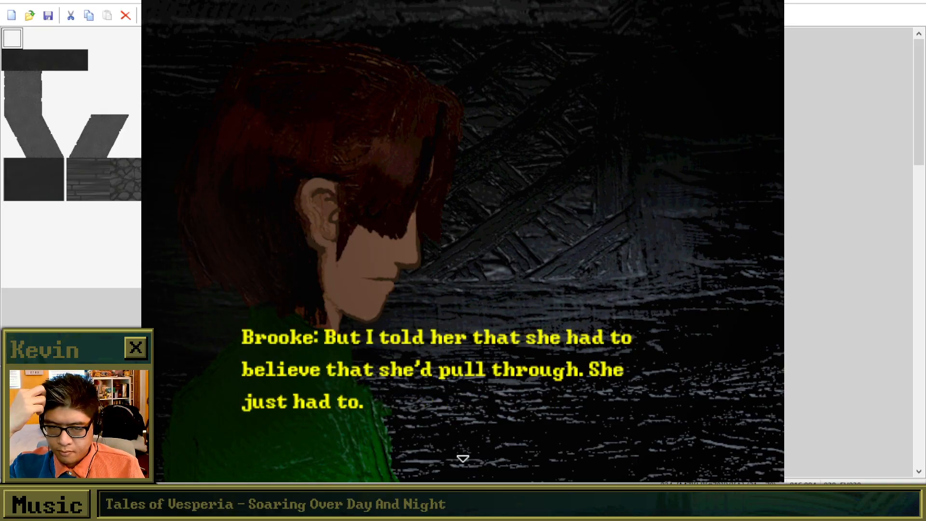
pyautogui.press('Return')
pyautogui.press('Return')
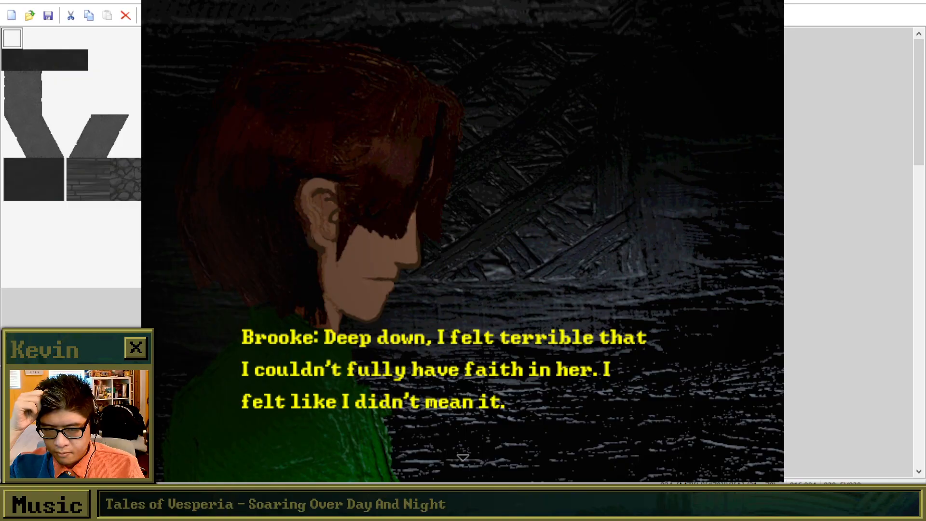
pyautogui.press('Return')
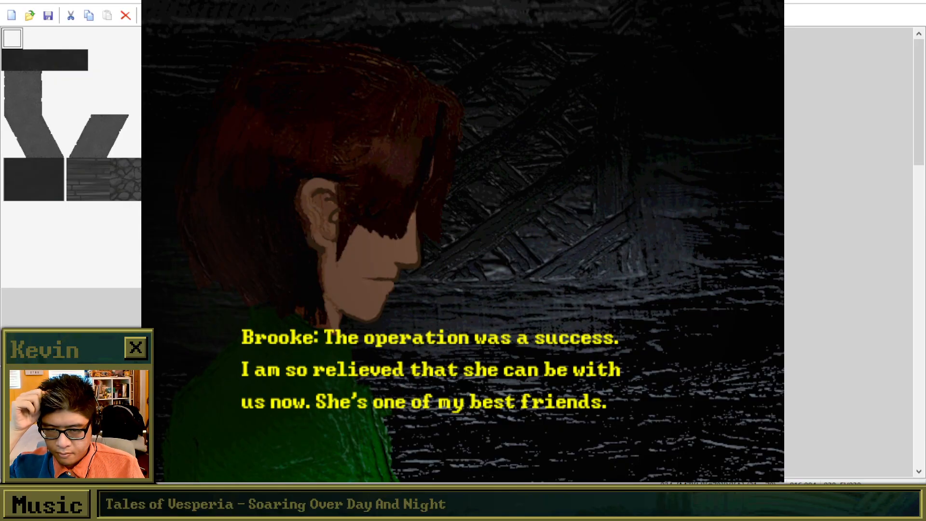
pyautogui.press('Return')
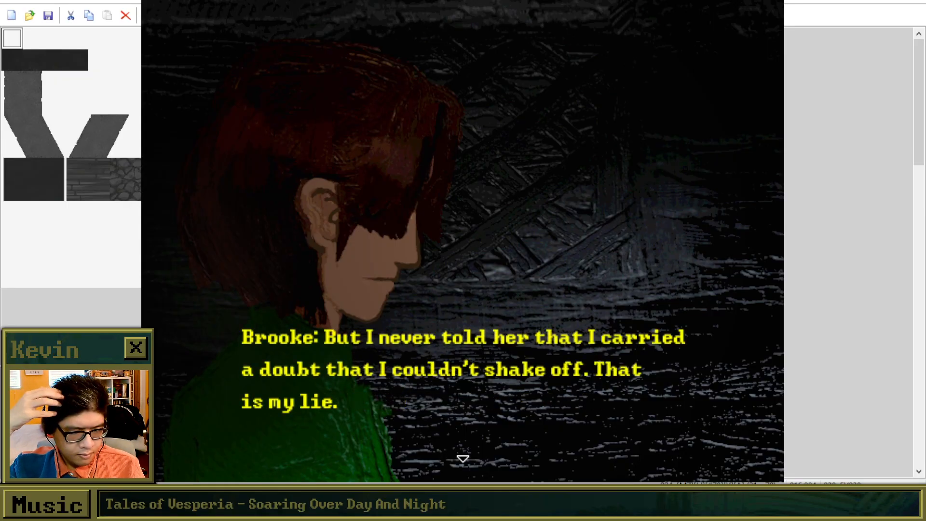
# Play through ???'s reply about shaken faith to check its lines, and close the playtest.
pyautogui.press('Return')
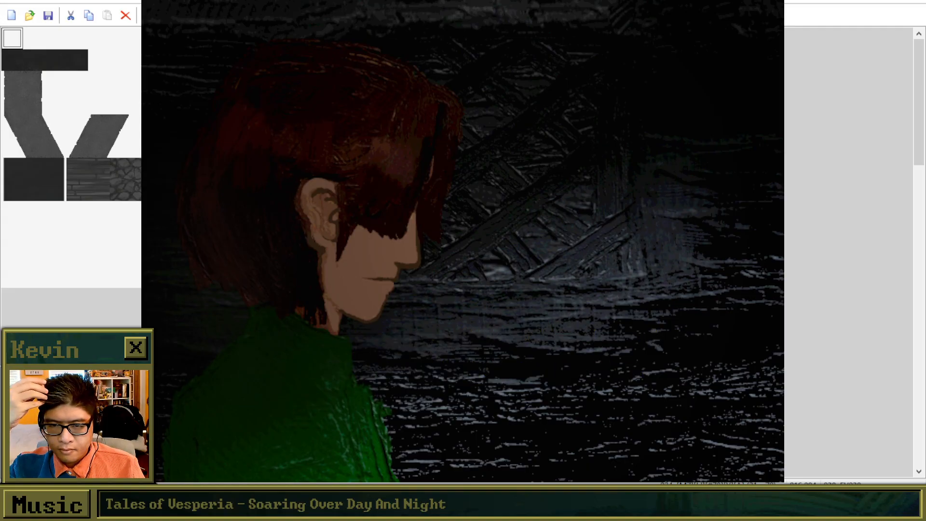
pyautogui.press('Return')
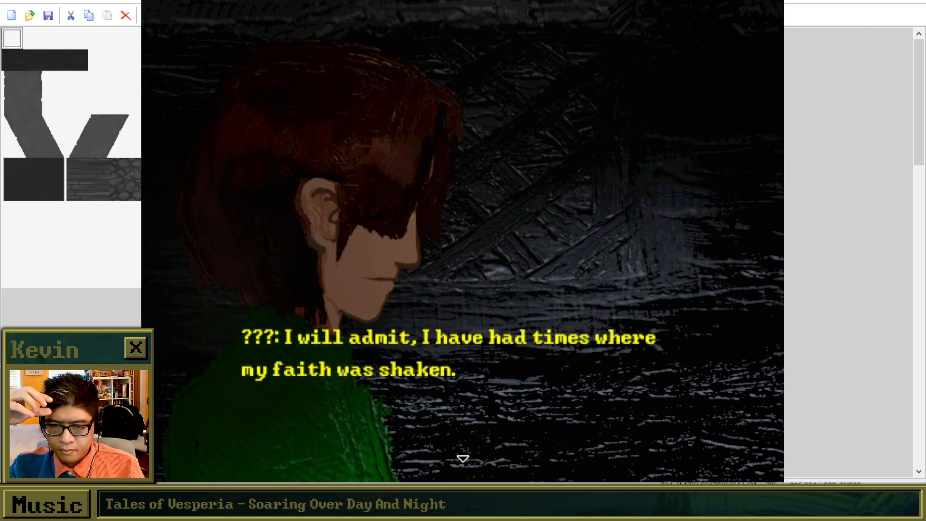
pyautogui.press('Return')
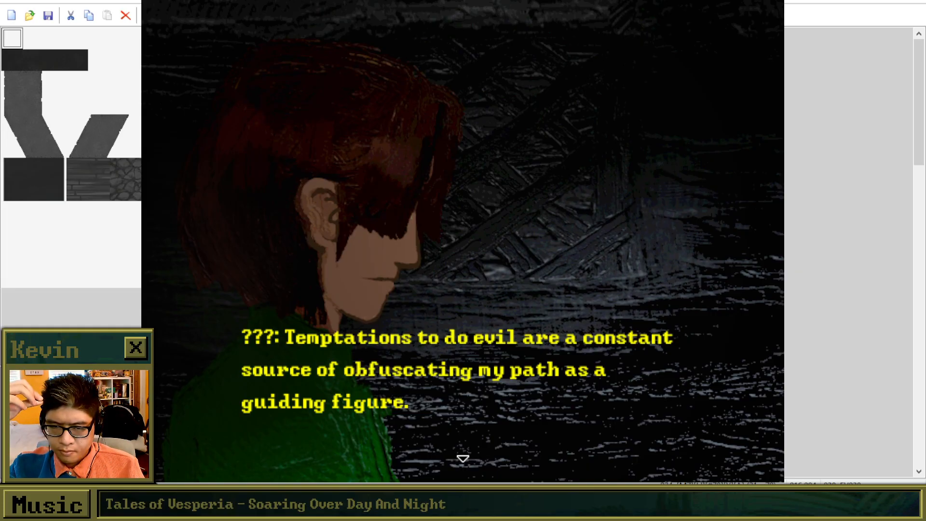
pyautogui.press('Return')
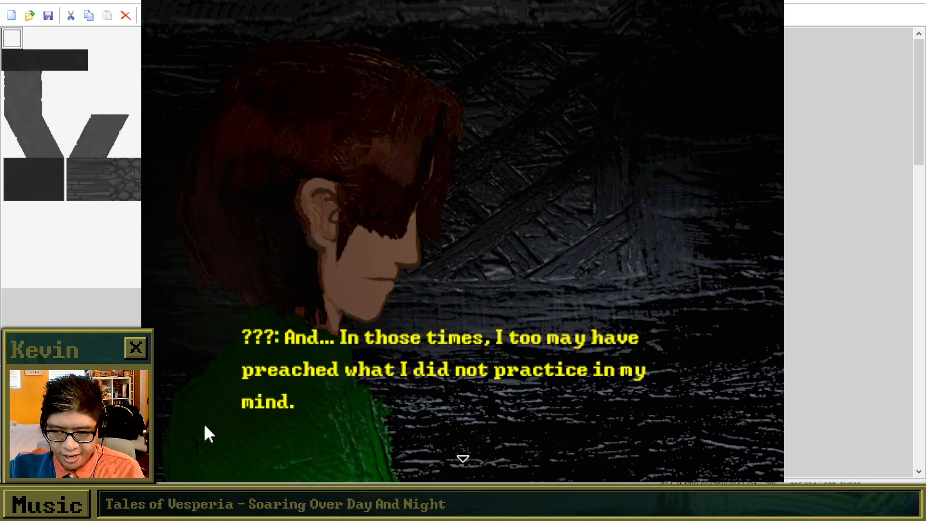
pyautogui.press('Return')
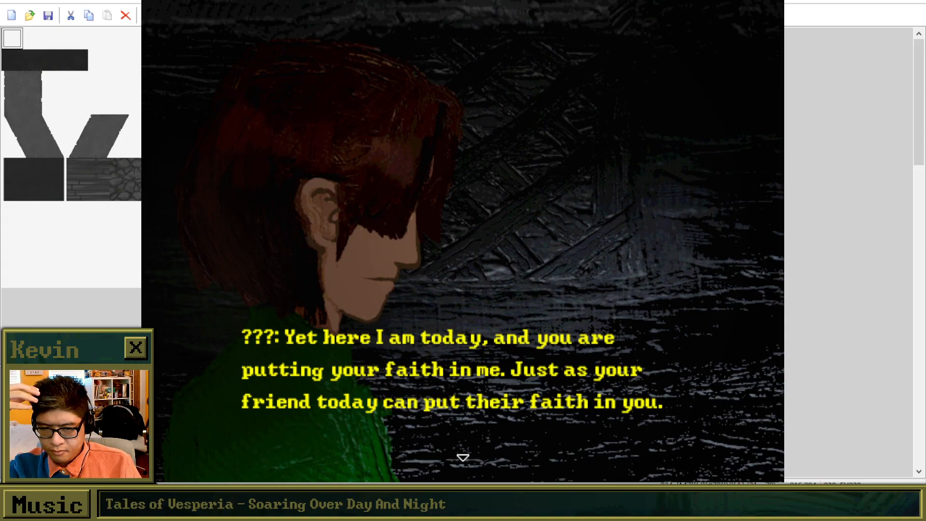
pyautogui.press('Return')
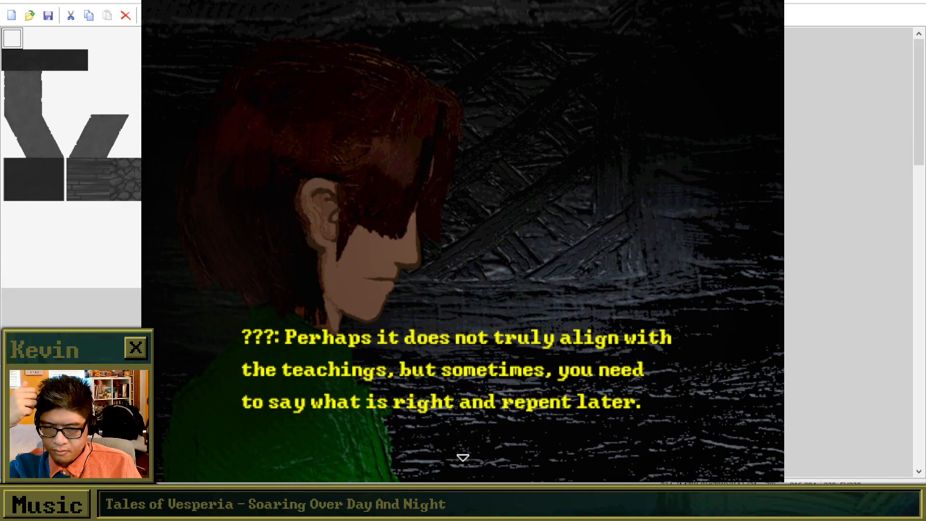
pyautogui.press('Return')
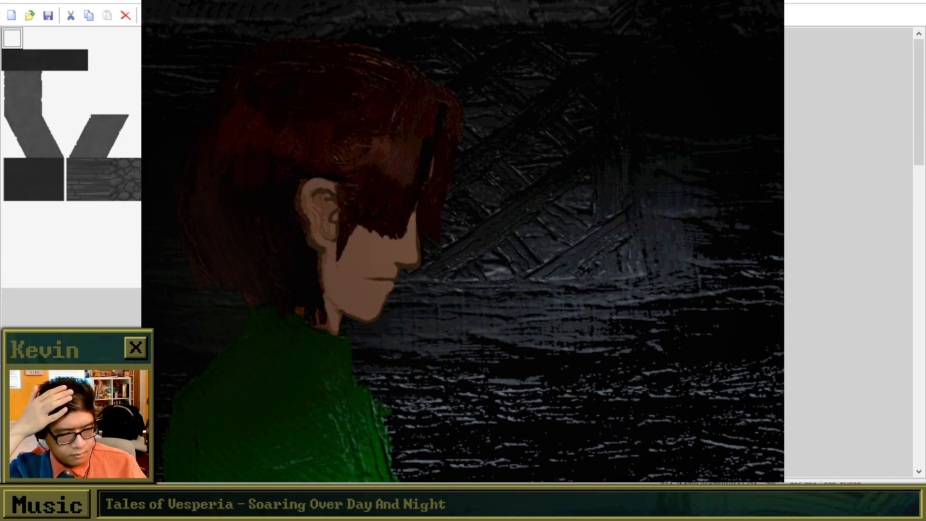
pyautogui.click(633, 99)
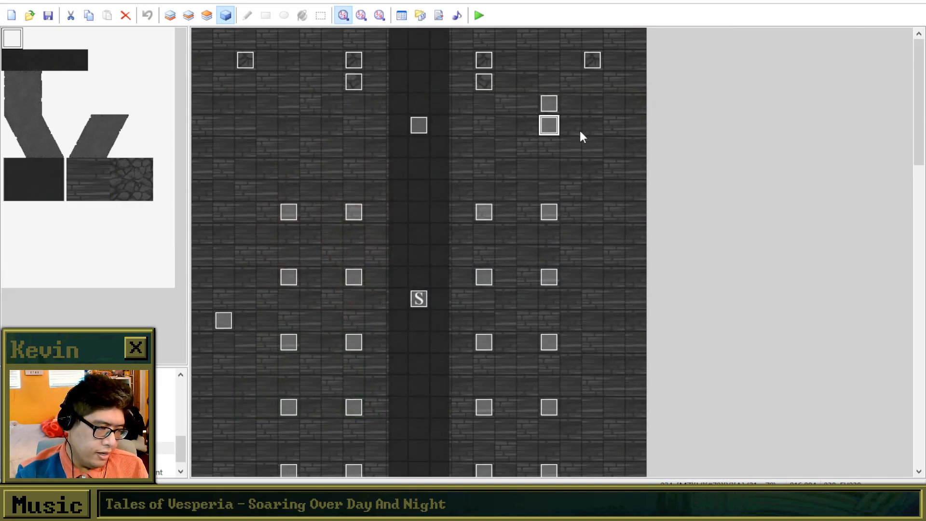
# In EV038's ??? message about preaching, move "mind." up so the second line reads "preached what I did not practice in my mind.", and apply the change.
pyautogui.doubleClick(554, 126)
pyautogui.scroll(-15, 560, 312)
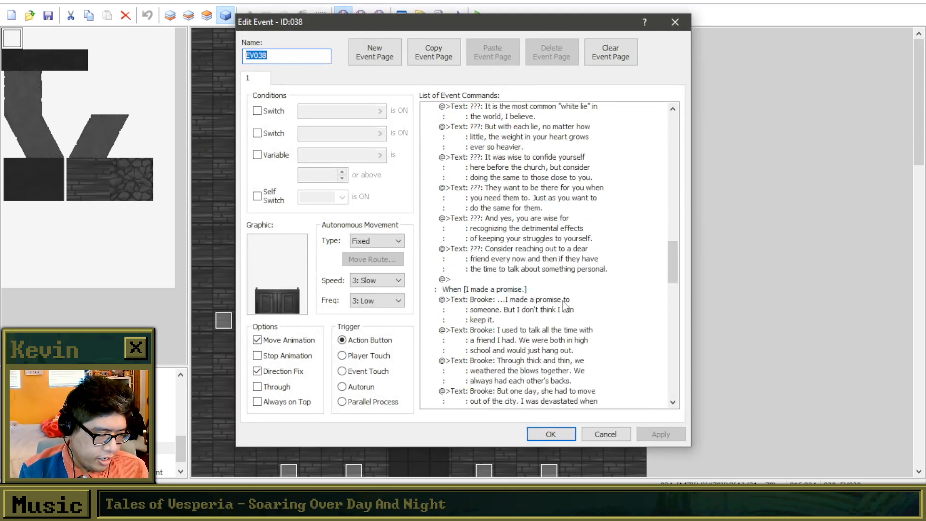
pyautogui.scroll(-8, 571, 304)
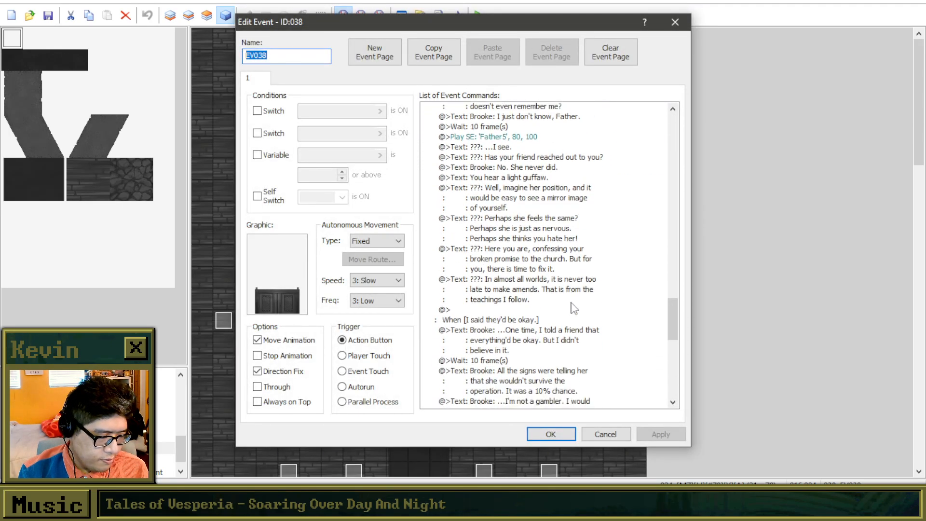
pyautogui.scroll(-7, 566, 309)
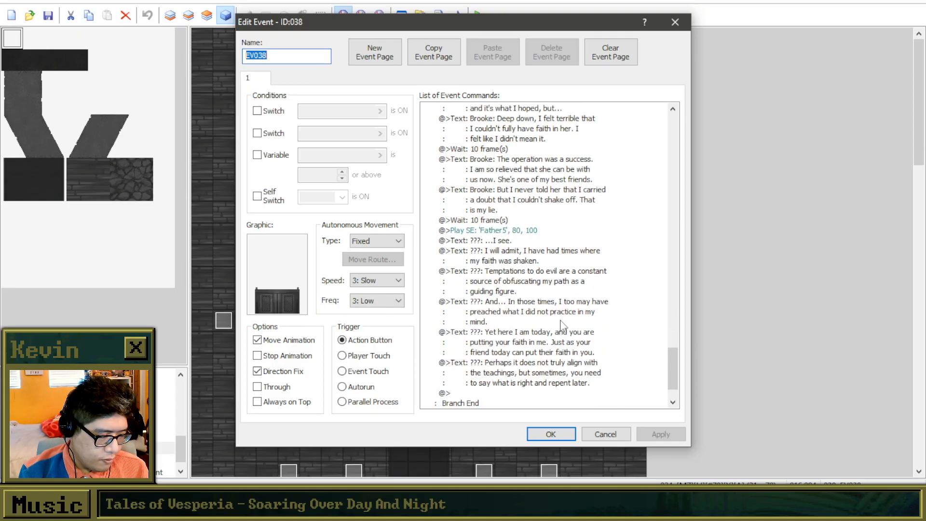
pyautogui.scroll(2, 501, 304)
pyautogui.rightClick(525, 301)
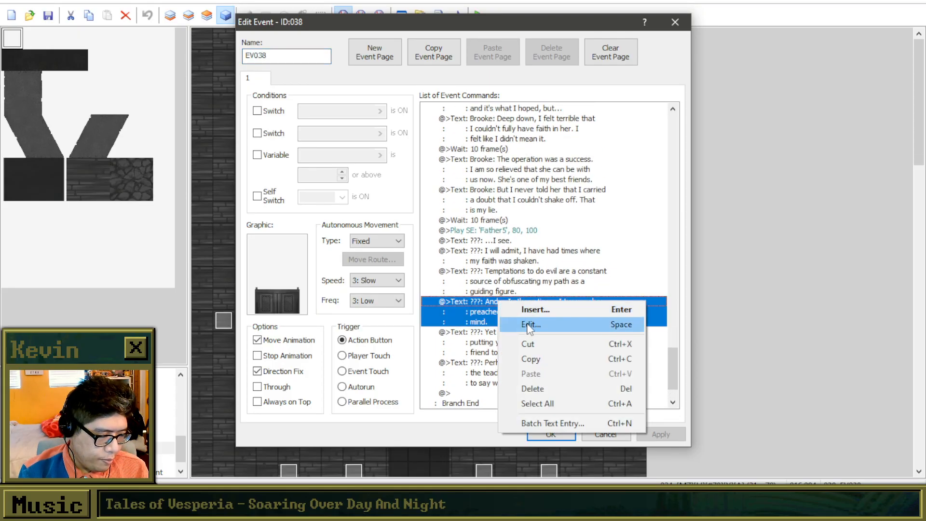
pyautogui.click(531, 325)
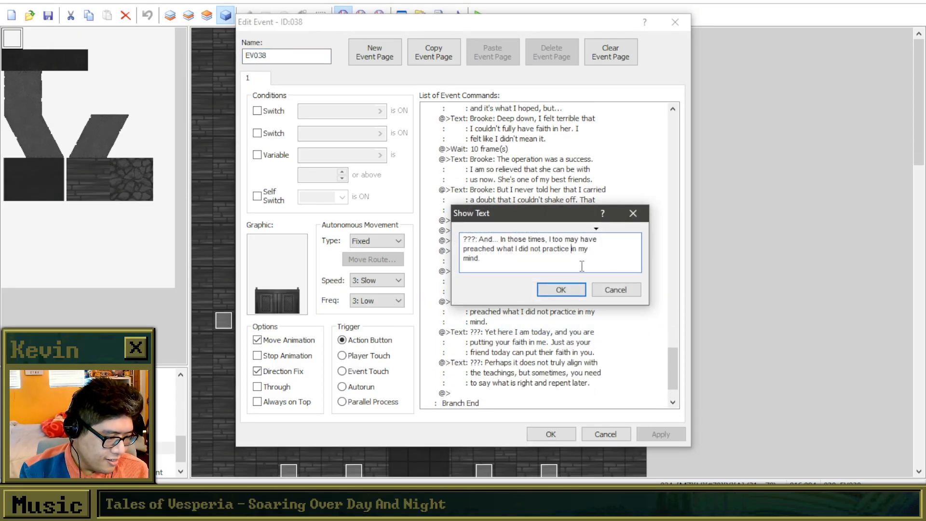
pyautogui.press('BackSpace')
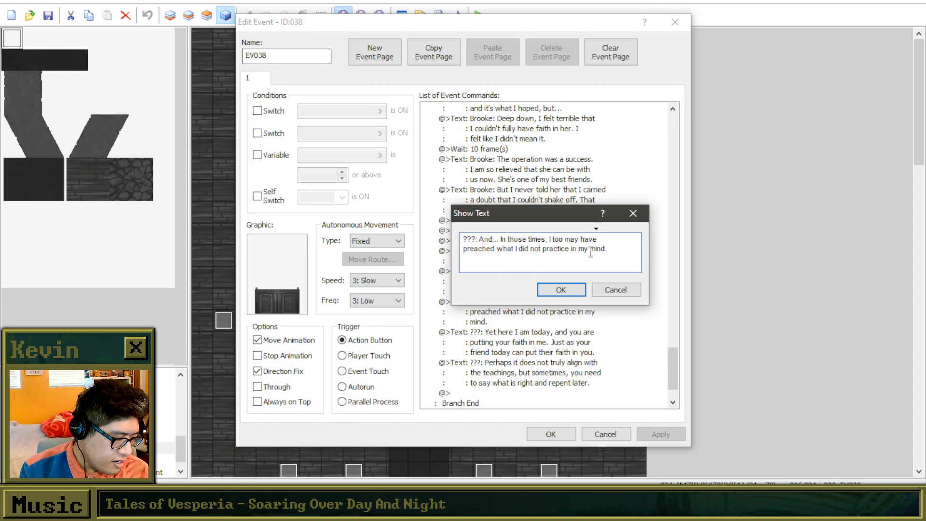
pyautogui.press('Return')
pyautogui.click(564, 289)
pyautogui.click(656, 434)
pyautogui.click(545, 440)
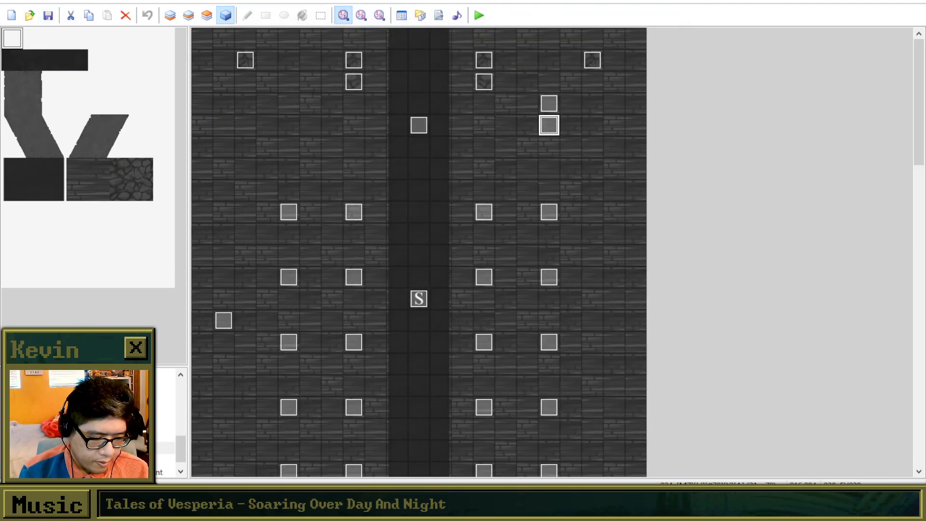
# Look through the project's other maps and examine the lower parts of the large white-path map.
pyautogui.click(97, 423)
pyautogui.click(96, 399)
pyautogui.scroll(2, 97, 410)
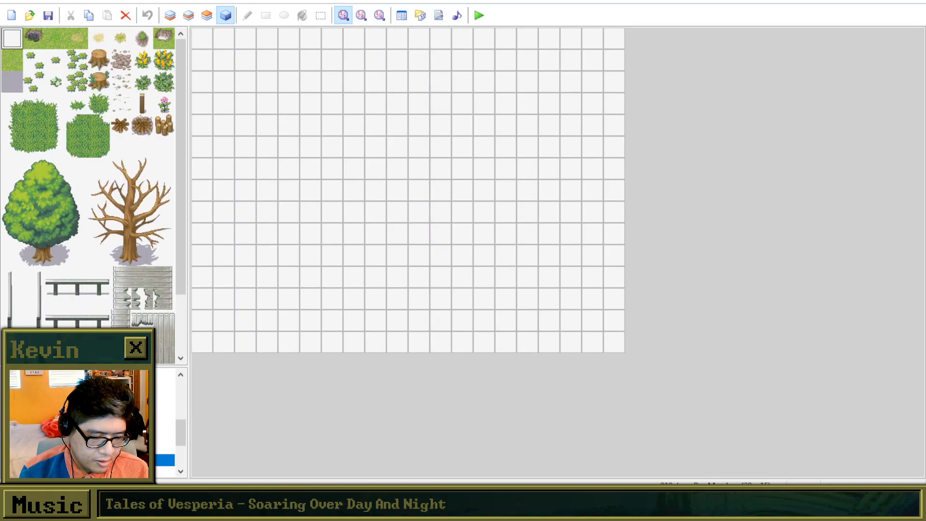
pyautogui.click(97, 424)
pyautogui.click(96, 436)
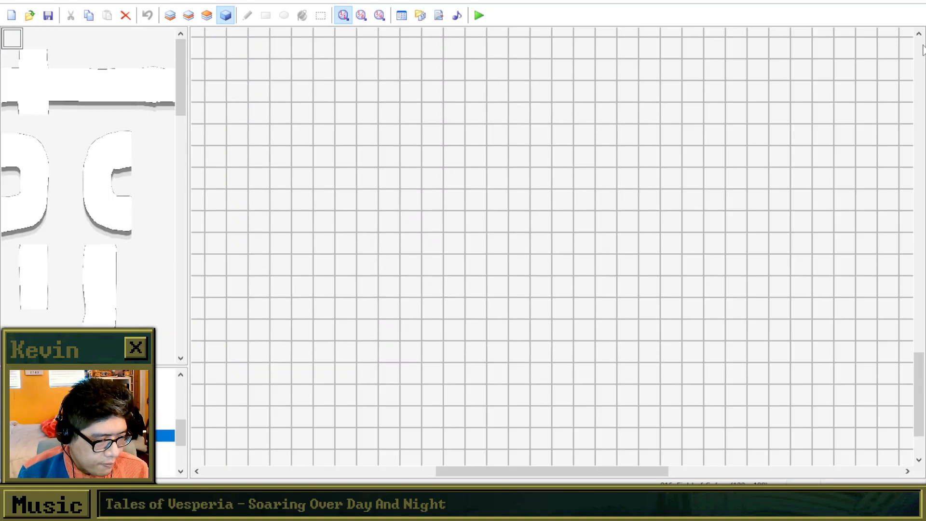
pyautogui.moveTo(915, 369); pyautogui.dragTo(736, 369)
pyautogui.moveTo(600, 472); pyautogui.dragTo(337, 464)
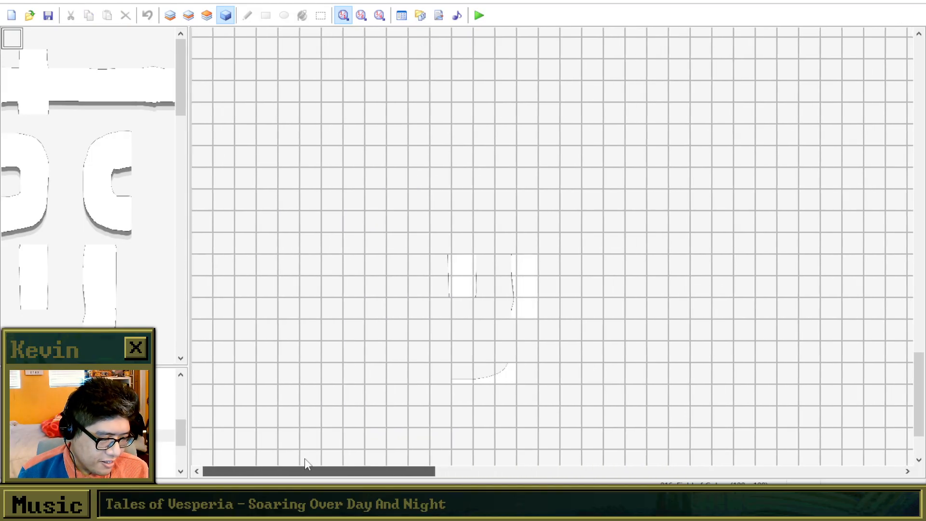
pyautogui.moveTo(336, 468); pyautogui.dragTo(803, 467)
pyautogui.moveTo(746, 478); pyautogui.dragTo(745, 477)
pyautogui.click(188, 15)
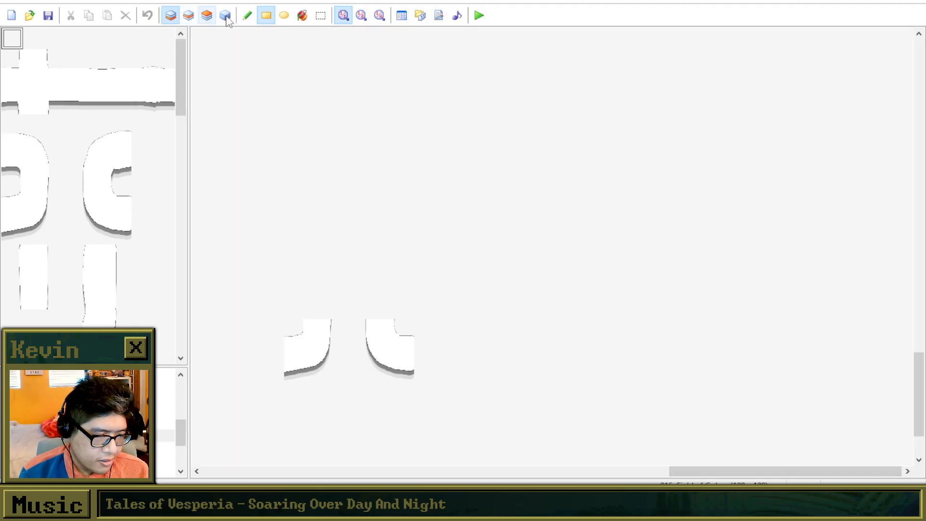
pyautogui.click(225, 15)
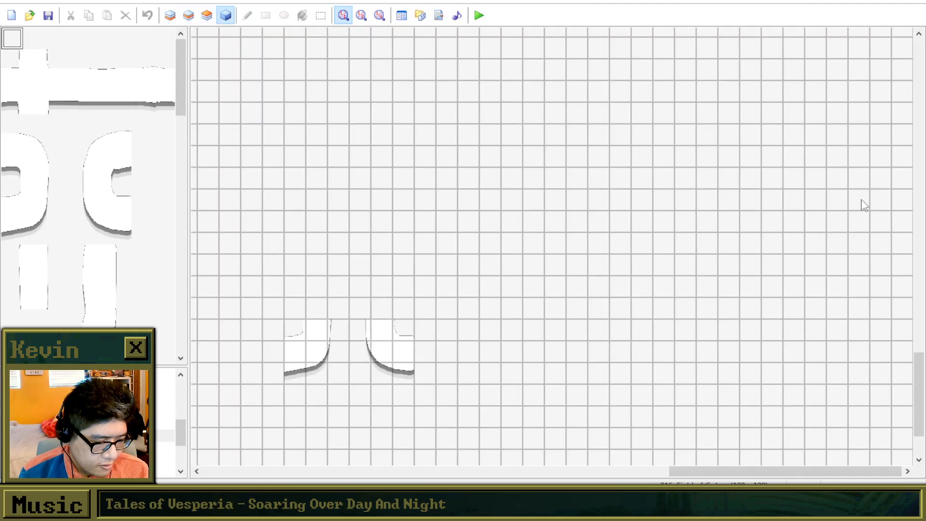
pyautogui.moveTo(924, 367); pyautogui.dragTo(846, 252)
# Open the adjacent white-path map and set the player's starting position on the round platform at the west end of the long path.
pyautogui.click(127, 448)
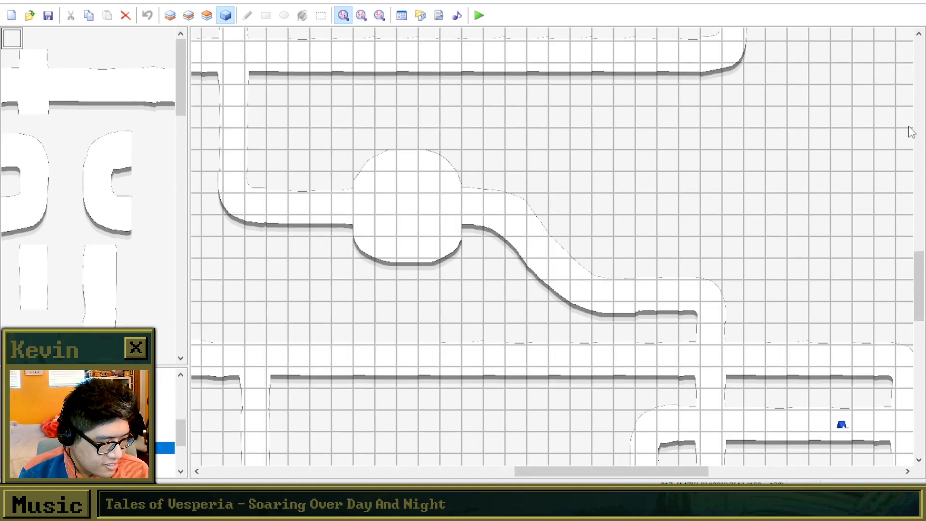
pyautogui.moveTo(918, 305); pyautogui.dragTo(918, 407)
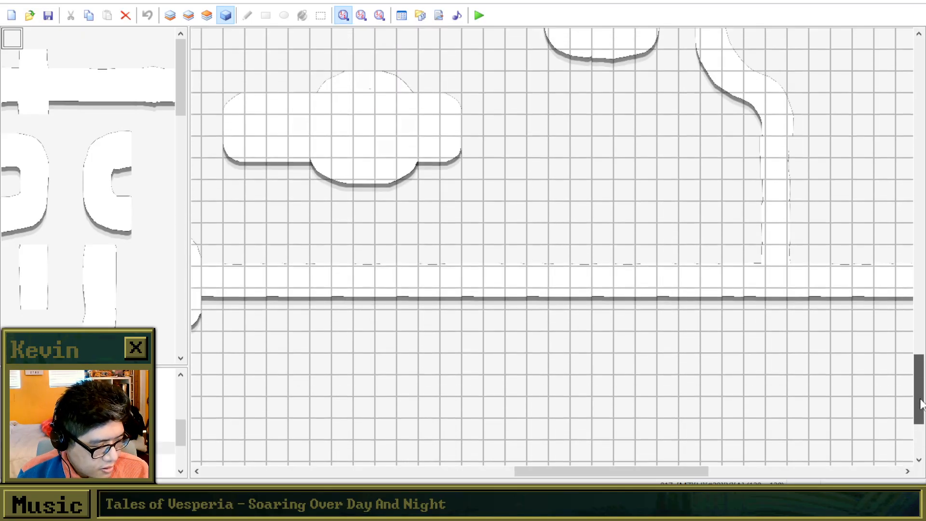
pyautogui.rightClick(782, 282)
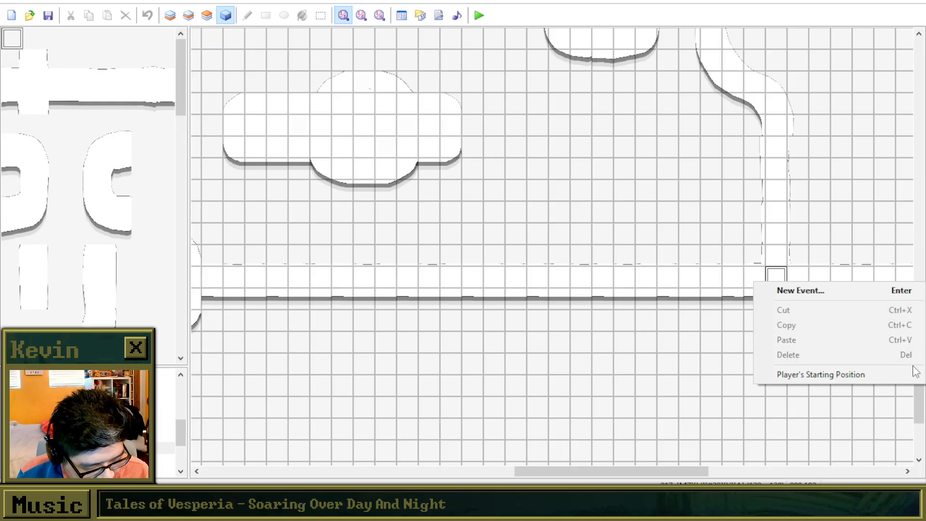
pyautogui.moveTo(920, 403); pyautogui.dragTo(921, 437)
pyautogui.moveTo(674, 478); pyautogui.dragTo(573, 477)
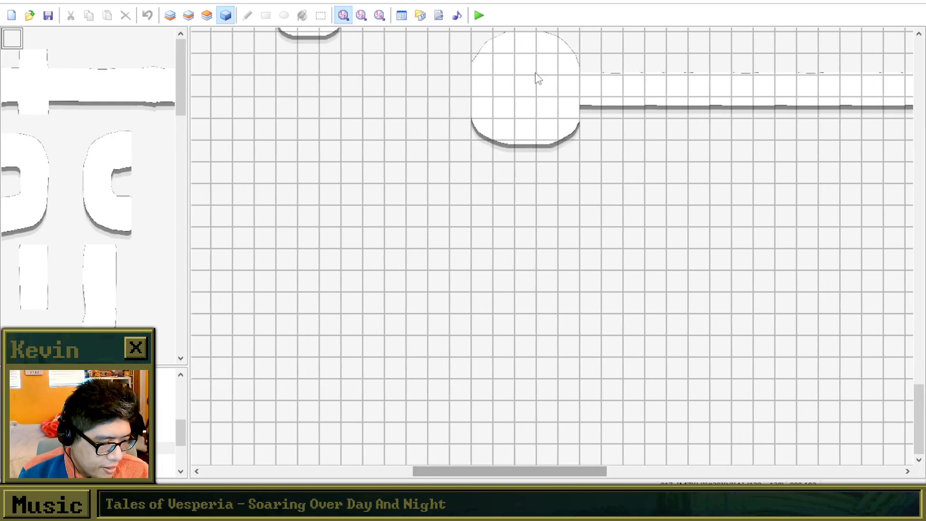
pyautogui.rightClick(540, 95)
pyautogui.click(628, 180)
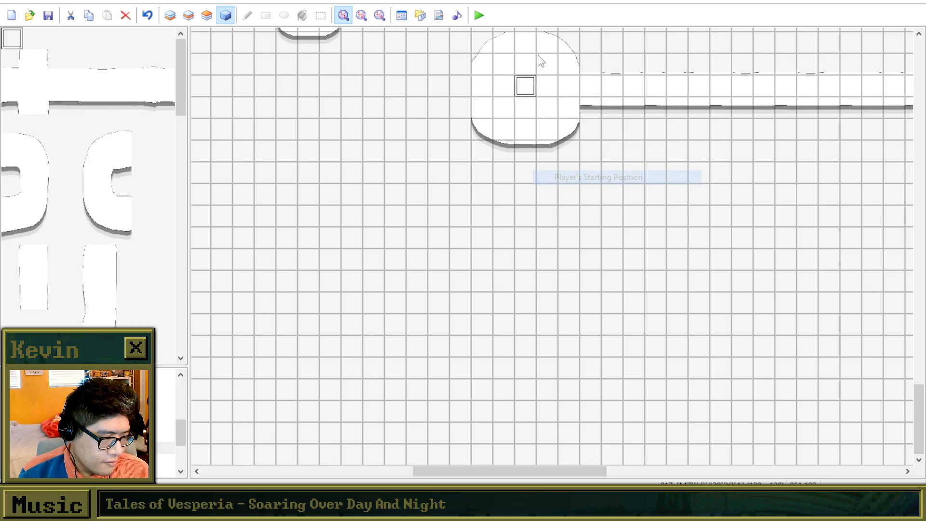
# Launch a playtest and start a new game from the round platform.
pyautogui.click(480, 15)
pyautogui.click(448, 268)
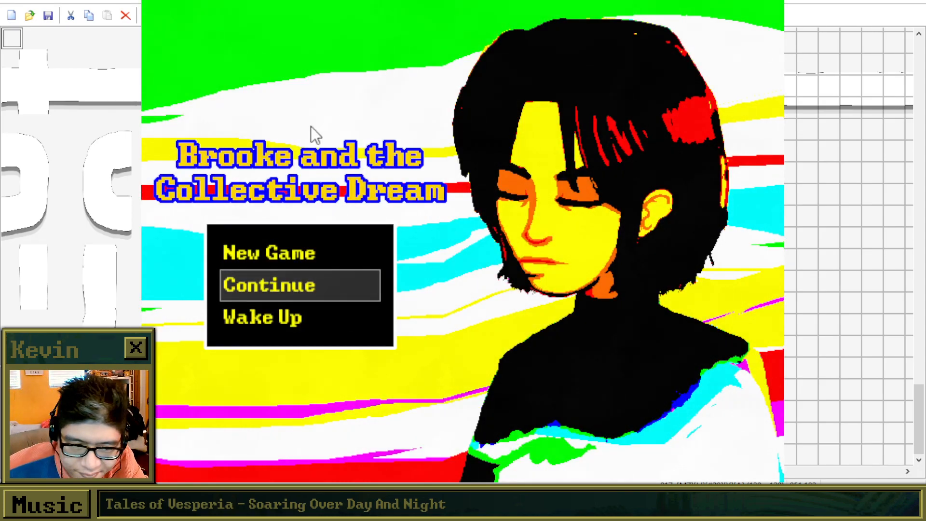
pyautogui.press('Return')
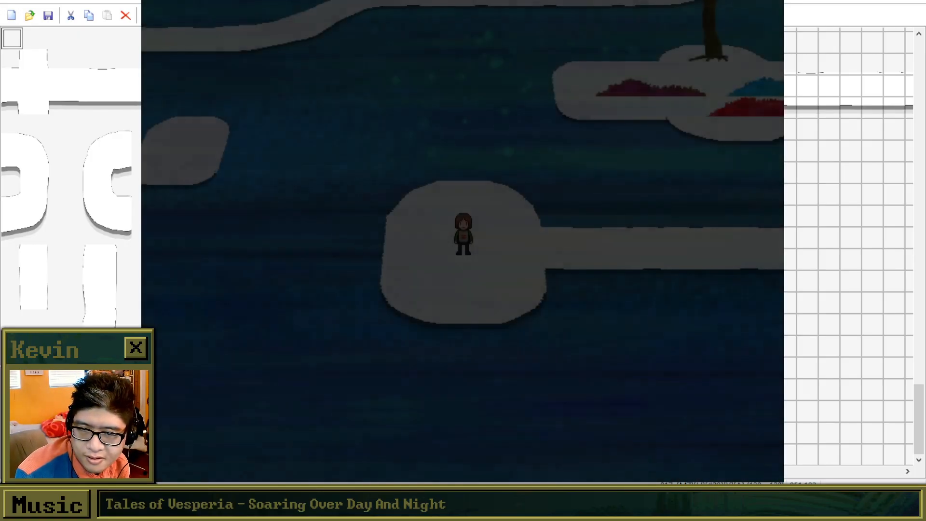
# Walk the character from the round starting platform east along the long path to its bend.
pyautogui.press('Right')
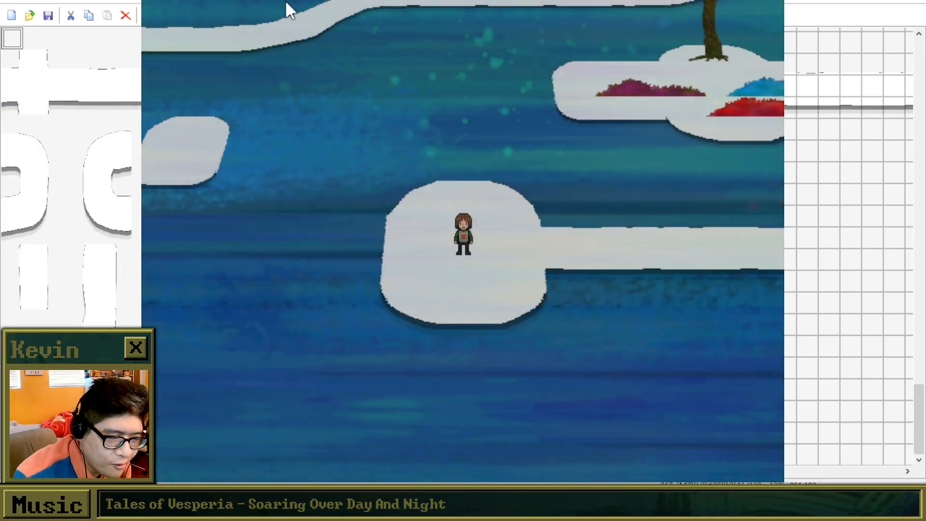
pyautogui.press('Right')
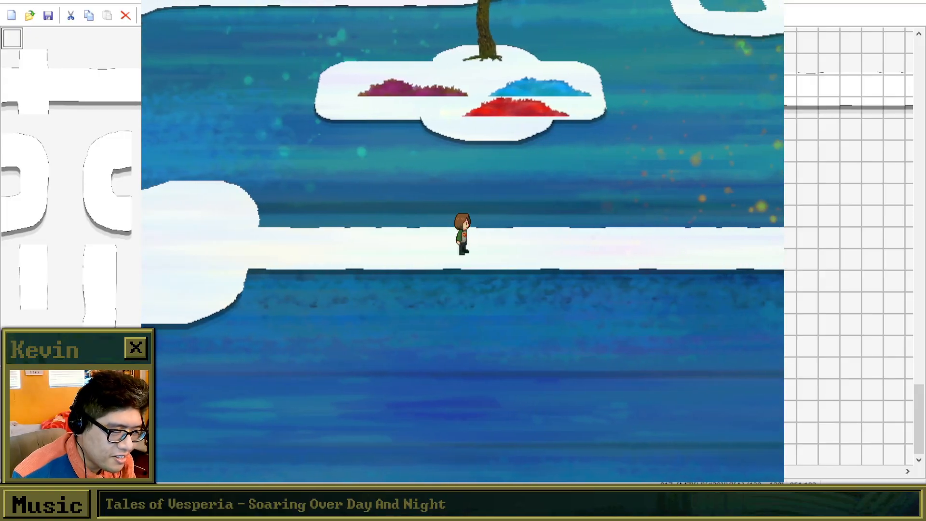
pyautogui.press('Right')
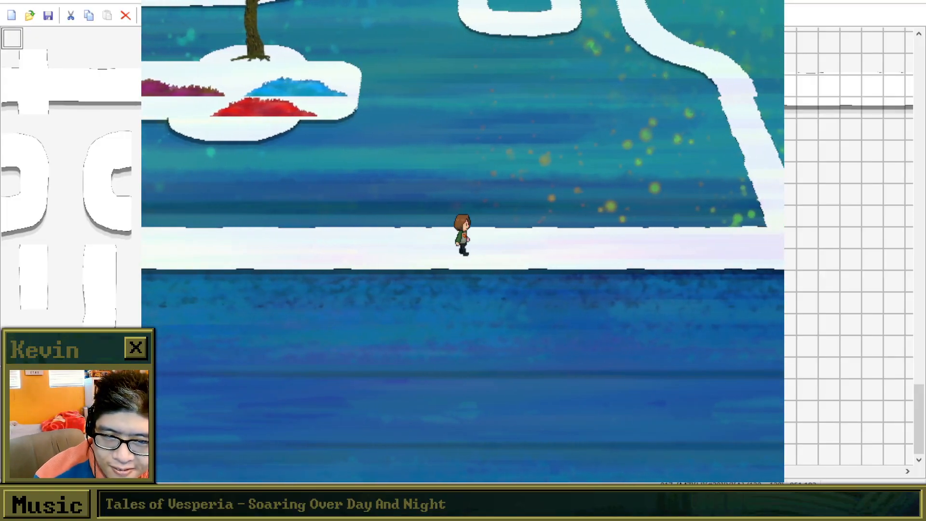
pyautogui.press('Right')
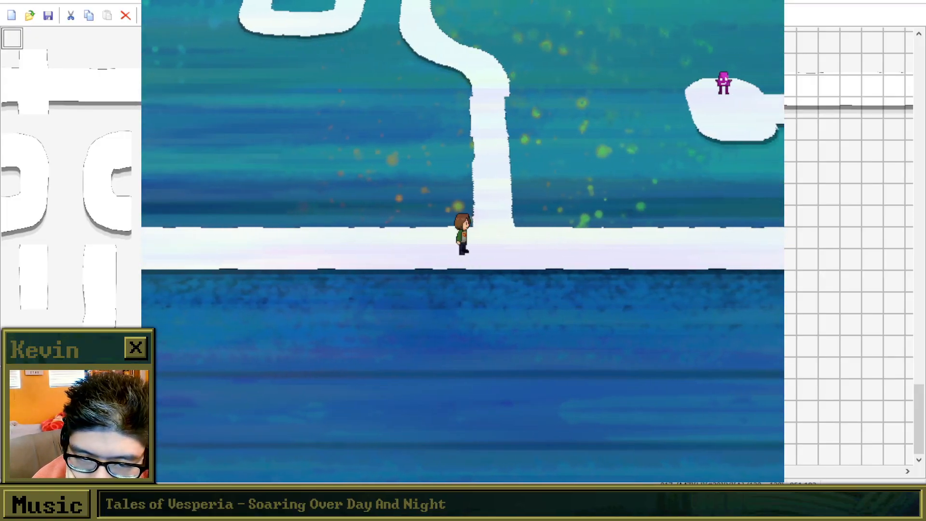
pyautogui.press('Right')
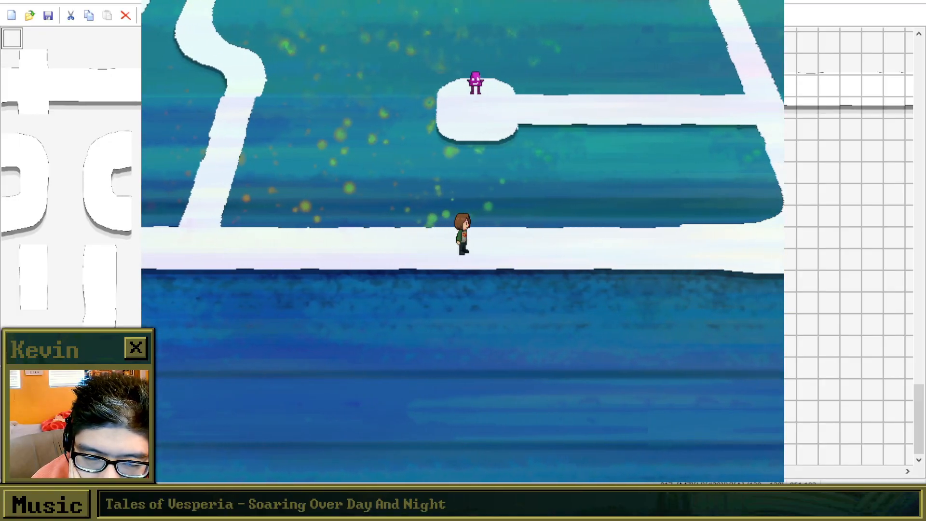
pyautogui.press('Right')
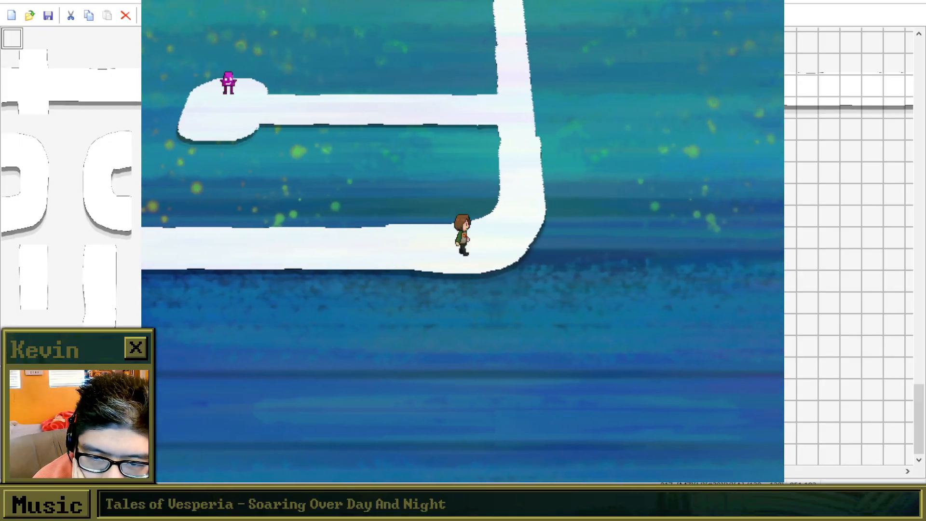
# Take the side branch north of the bend west to the magenta creature, talk to it, and head back east.
pyautogui.press('Up')
pyautogui.press('Left')
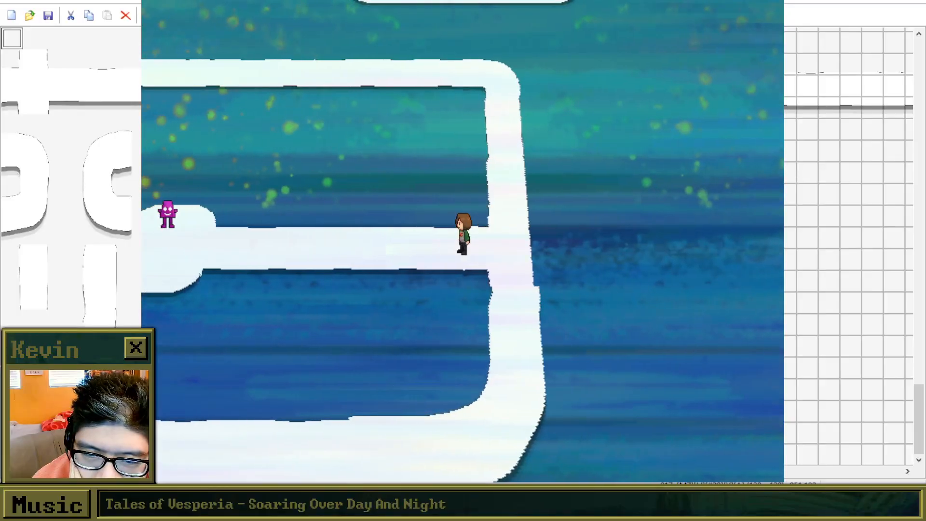
pyautogui.press('Up')
pyautogui.press('z')
pyautogui.press('z')
pyautogui.press('Right')
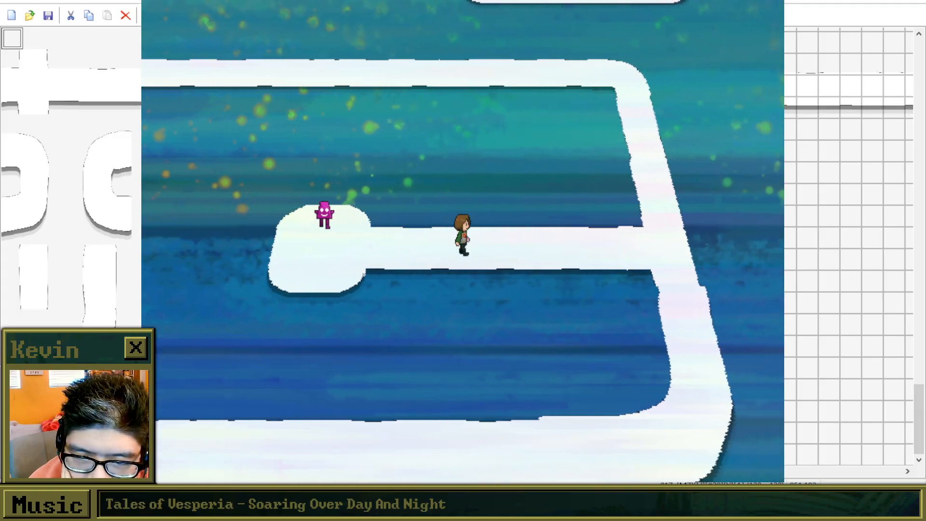
# Follow the path north around the corner and west to the crossing below the red creature.
pyautogui.press('Up')
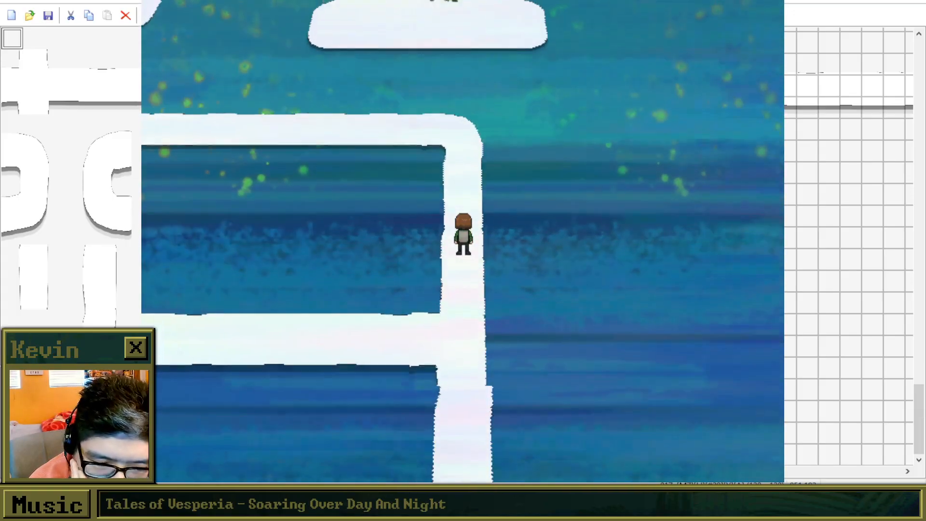
pyautogui.press('Left')
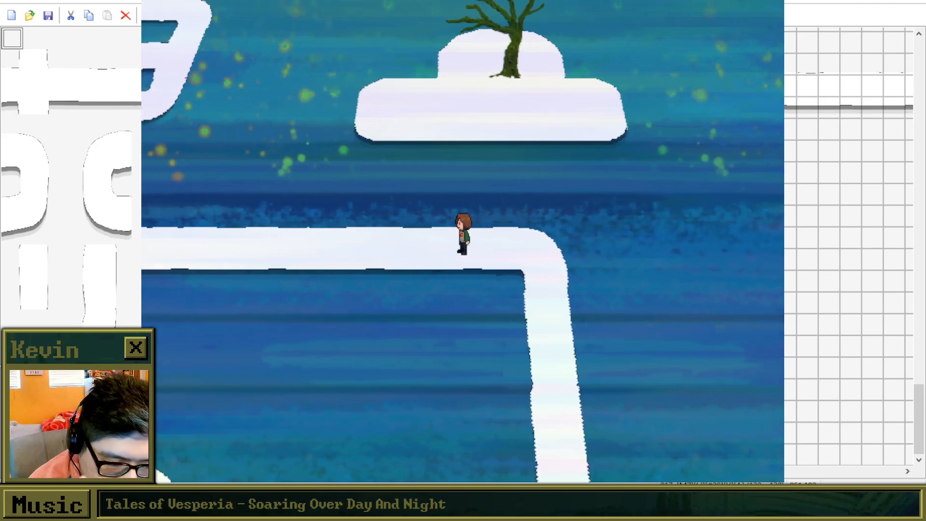
pyautogui.press('Left')
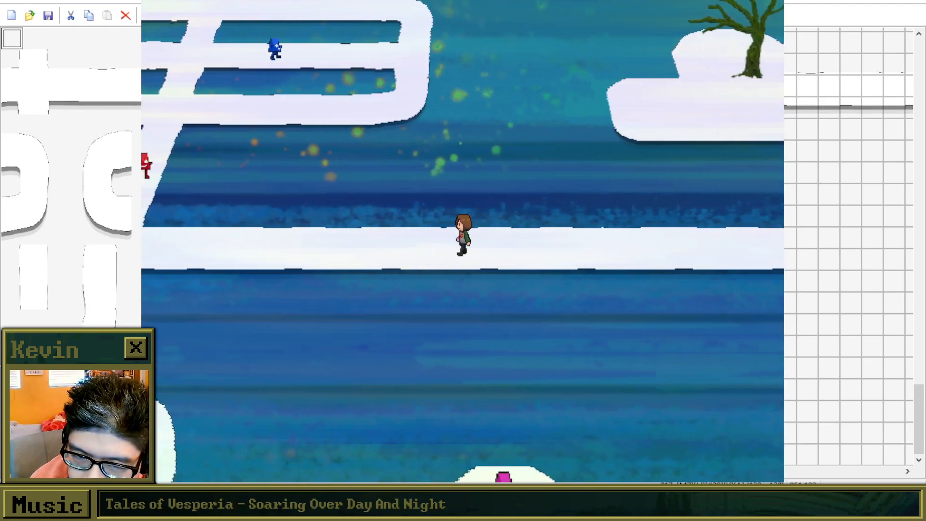
pyautogui.press('Left')
pyautogui.press('Left')
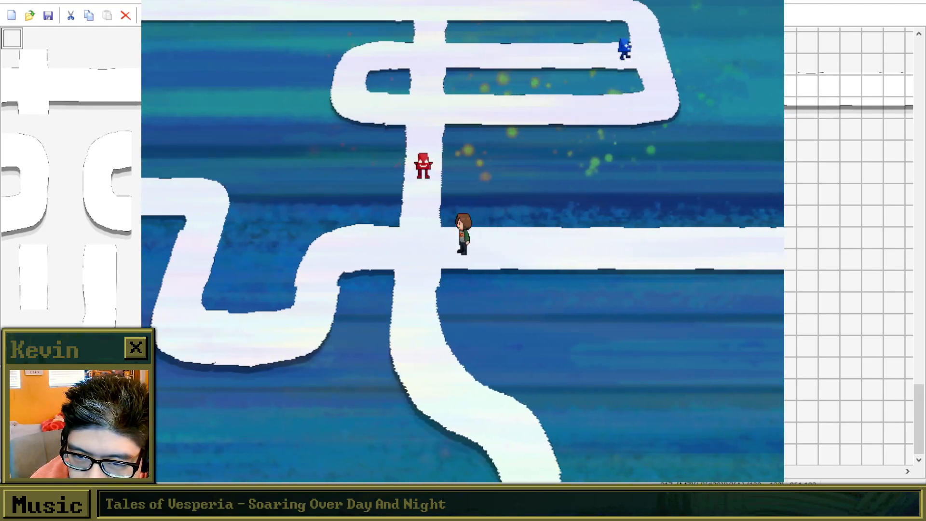
# Talk to the red creature, answer "Glorb? Gallorba!", and play its dialogue through to the end.
pyautogui.press('Up')
pyautogui.press('Return')
pyautogui.press('Return')
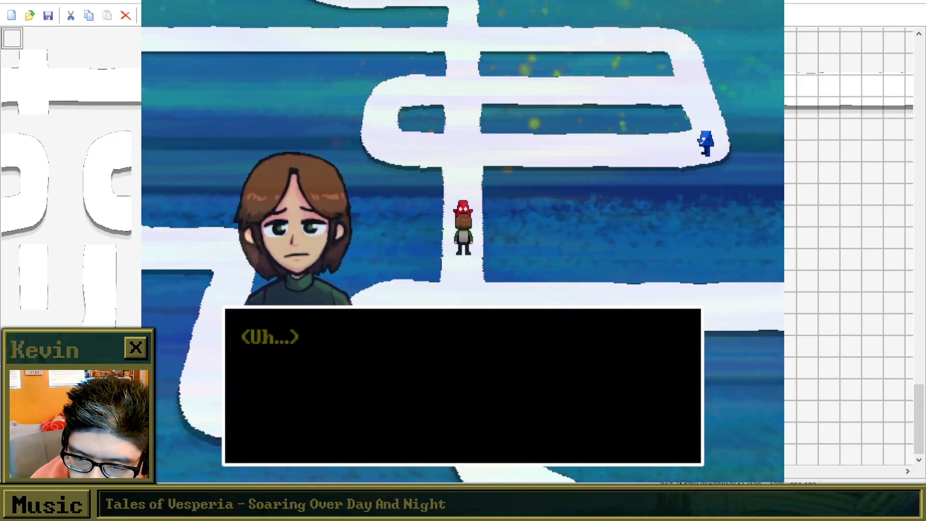
pyautogui.press('Return')
pyautogui.press('Down')
pyautogui.press('Down')
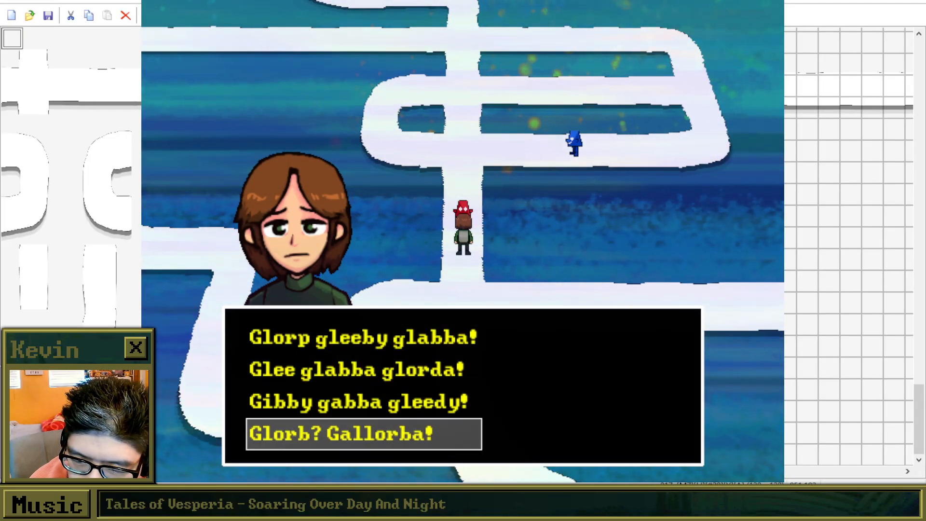
pyautogui.press('Return')
pyautogui.press('Return')
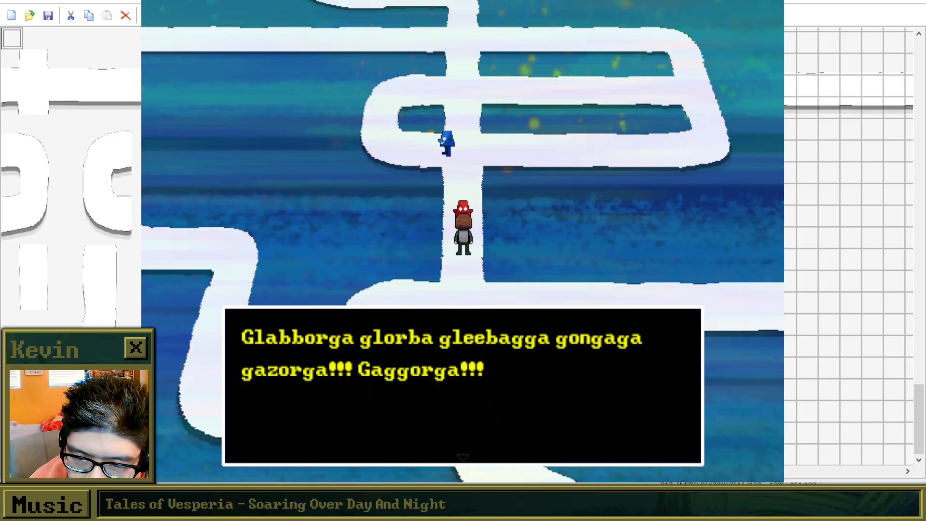
pyautogui.press('Return')
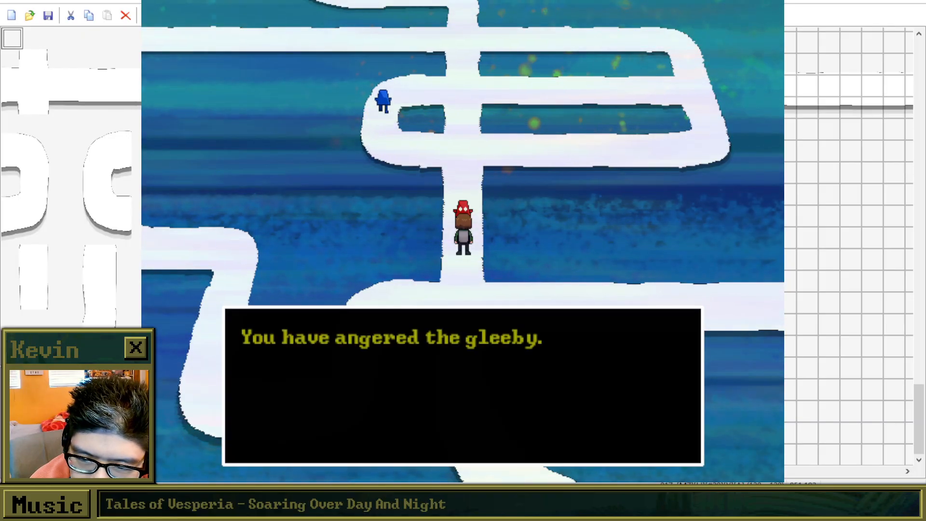
pyautogui.press('Return')
# Follow the winding path west past the bare tree, then north to the crossroads between the cyan and orange creatures.
pyautogui.press('Left')
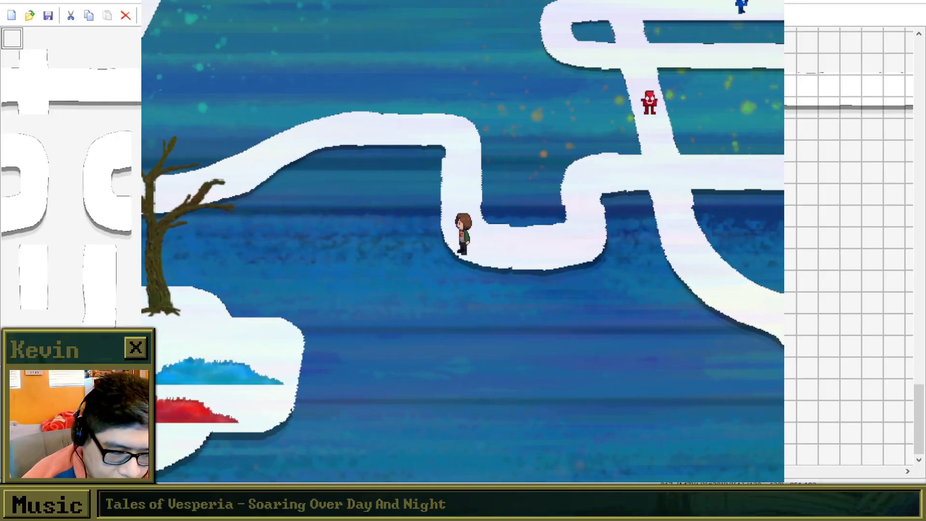
pyautogui.press('Up')
pyautogui.press('Left')
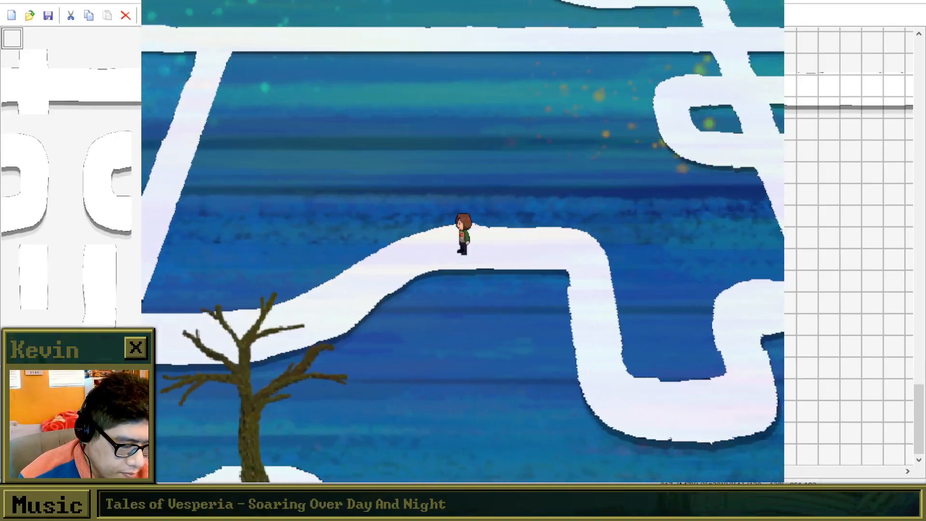
pyautogui.press('Down')
pyautogui.press('Left')
pyautogui.press('Down')
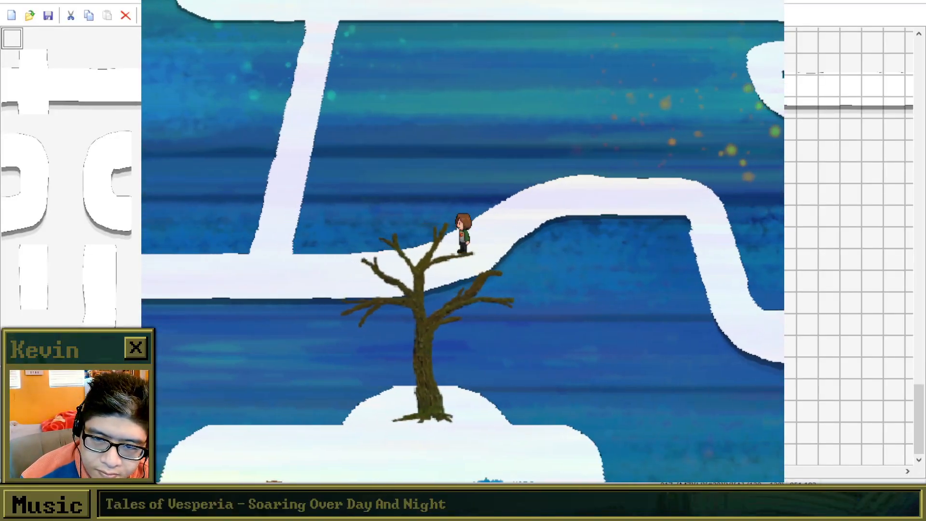
pyautogui.press('Left')
pyautogui.press('Left')
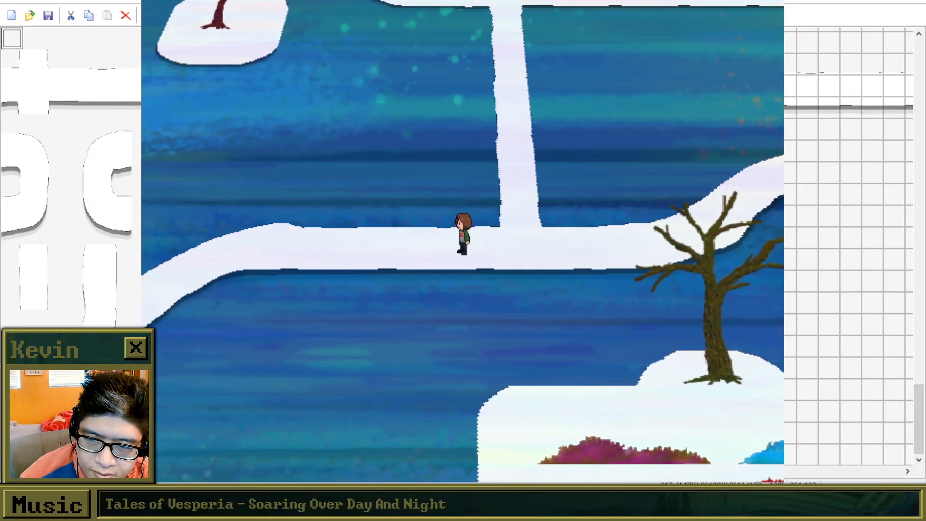
pyautogui.press('Left')
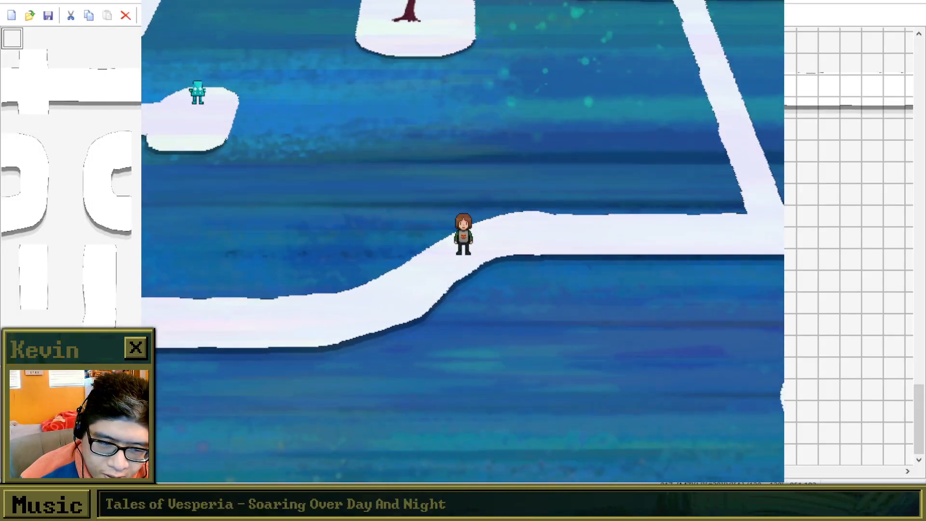
pyautogui.press('Left')
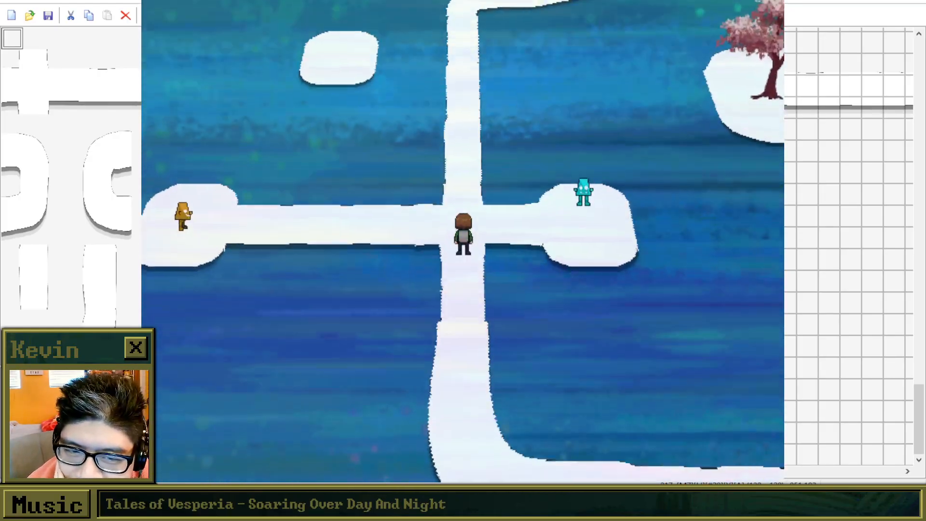
# Visit the cyan creature on the east platform and talk to the orange creature on the west platform.
pyautogui.press('Right')
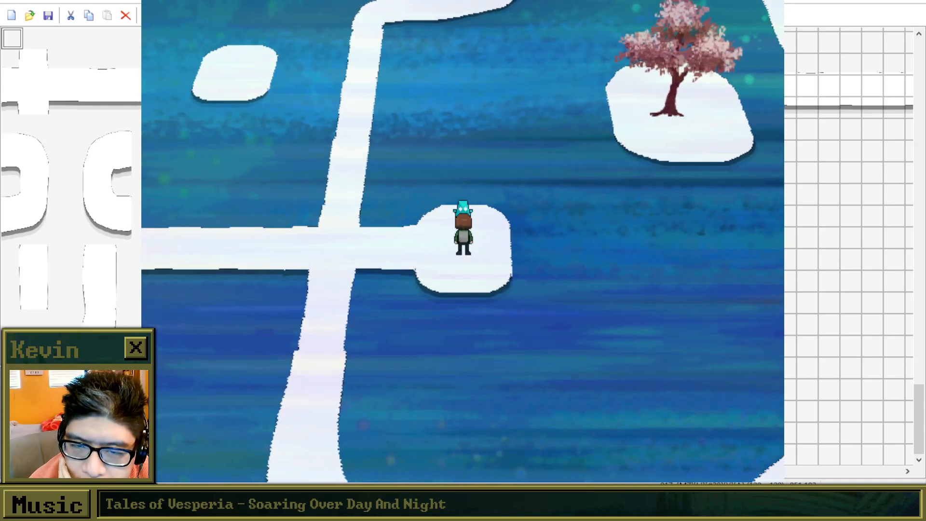
pyautogui.press('Left')
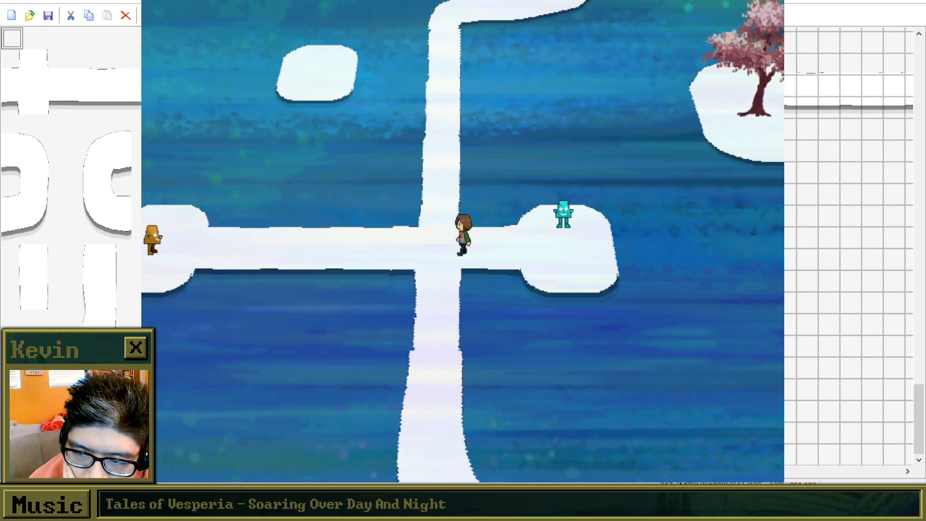
pyautogui.press('Left')
pyautogui.press('z')
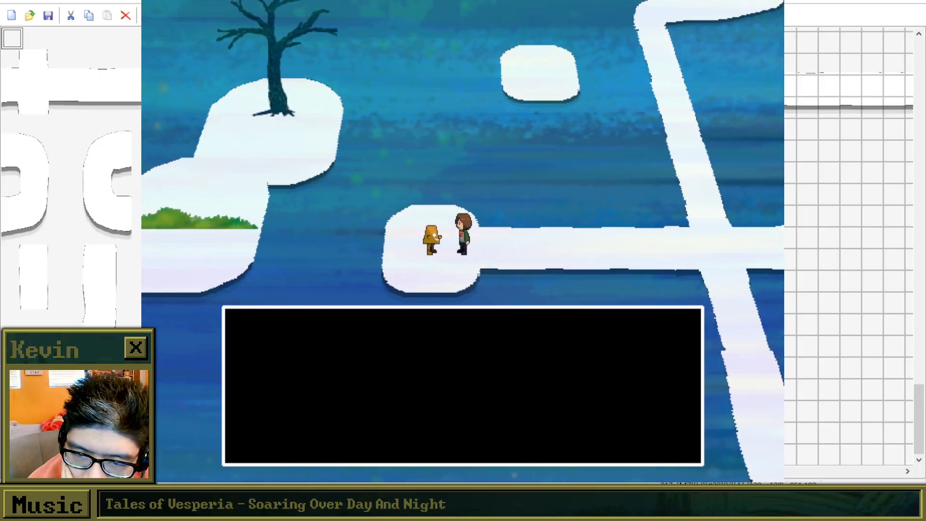
# Return to the crossroads, take the path north, and continue west past the oval platform toward the next crossing.
pyautogui.press('Right')
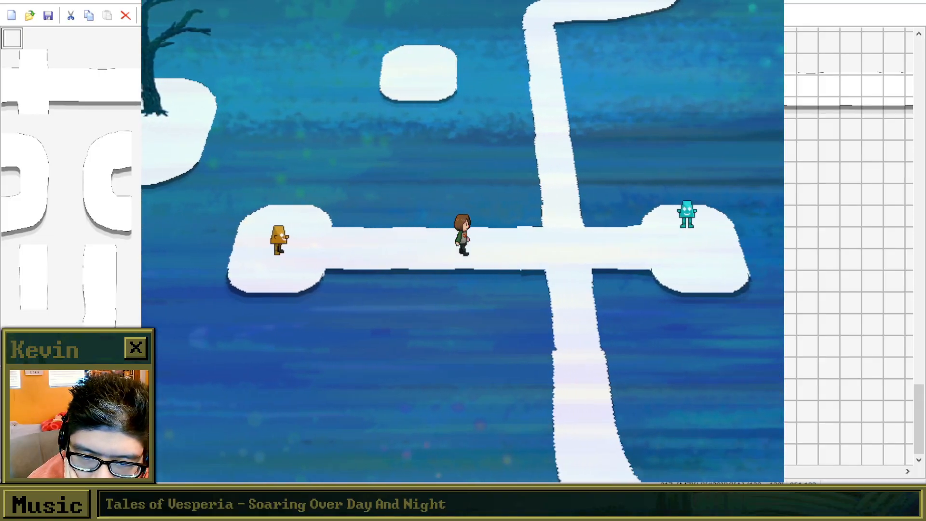
pyautogui.press('Up')
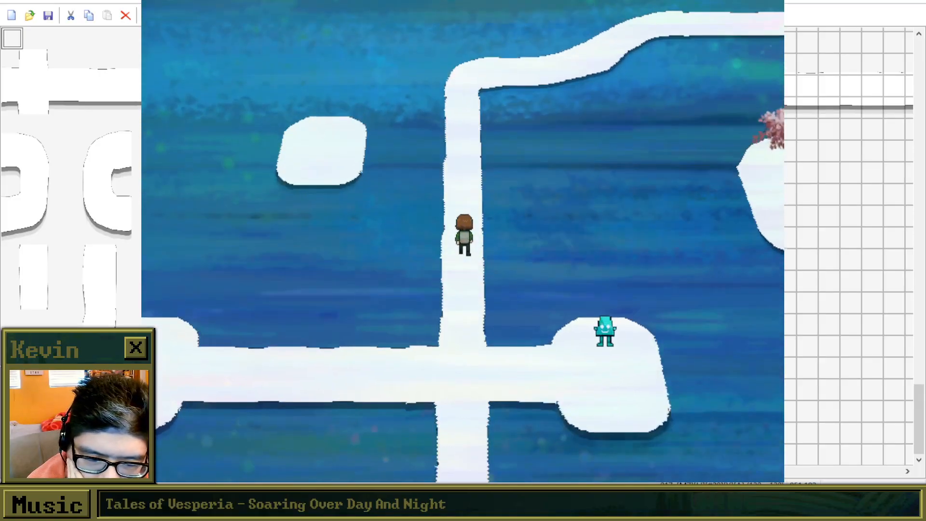
pyautogui.press('Left')
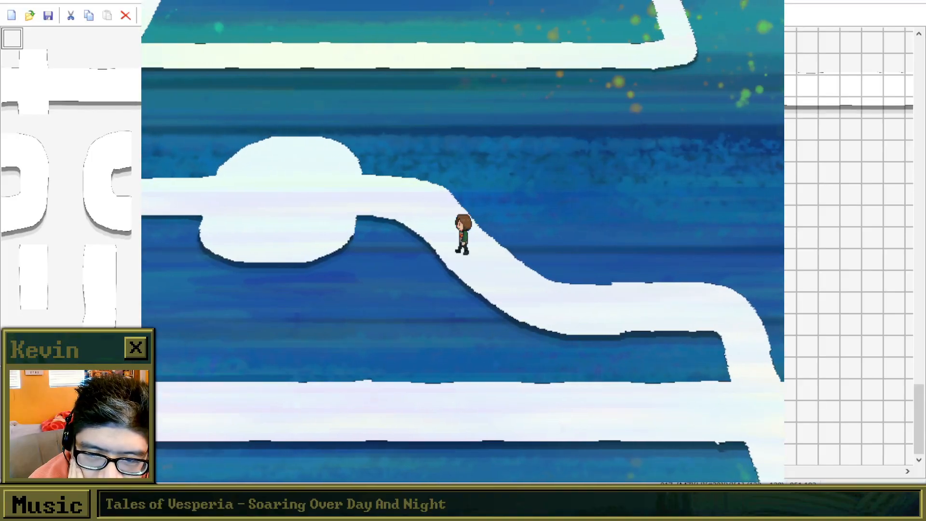
pyautogui.press('Left')
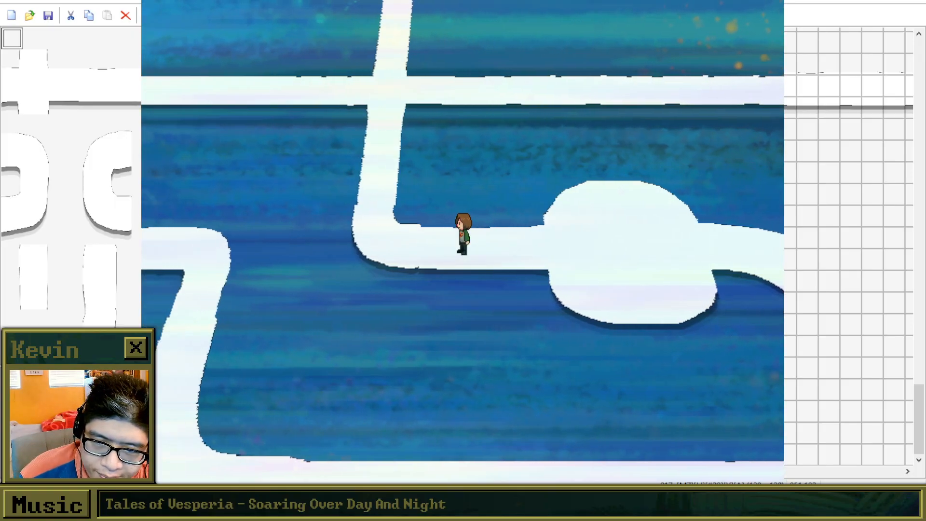
pyautogui.press('Up')
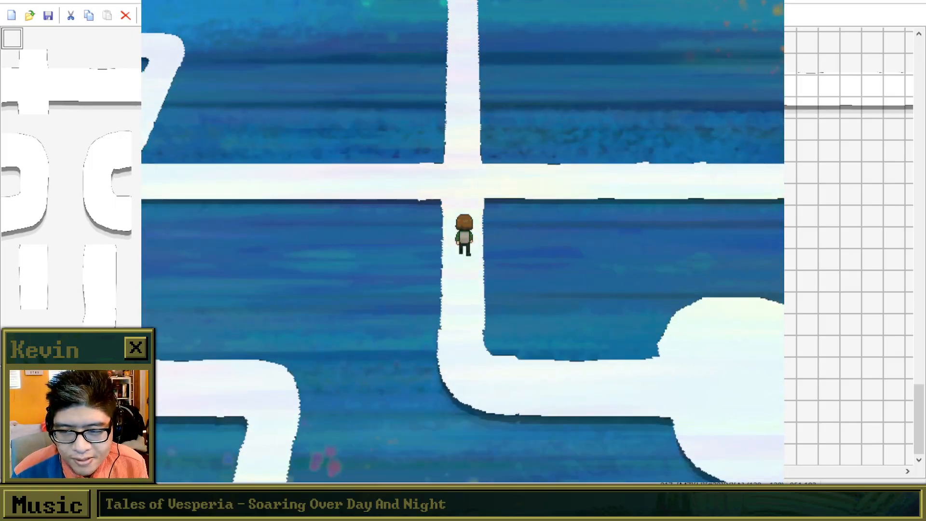
# Walk west along the long horizontal path and up to the cyan creature at its end to test its dialogue.
pyautogui.press('Left')
pyautogui.press('Left')
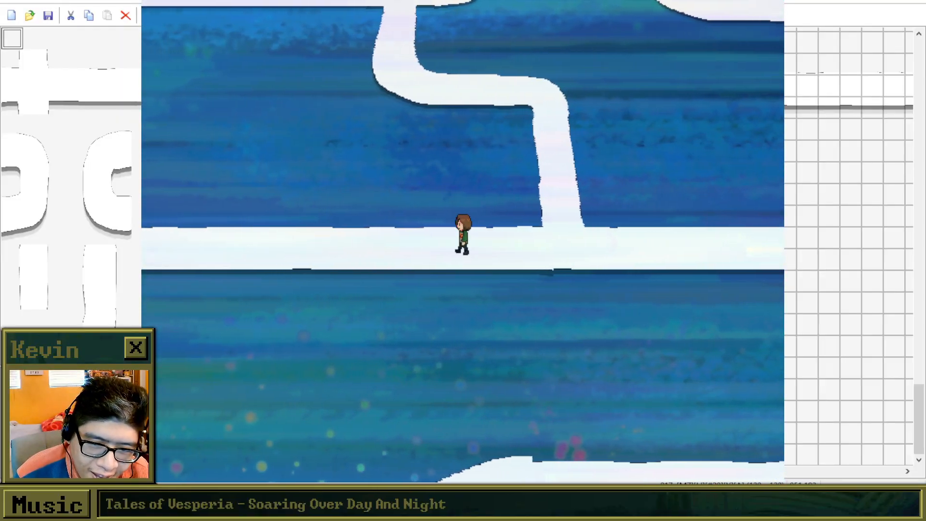
pyautogui.press('Left')
pyautogui.press('Left')
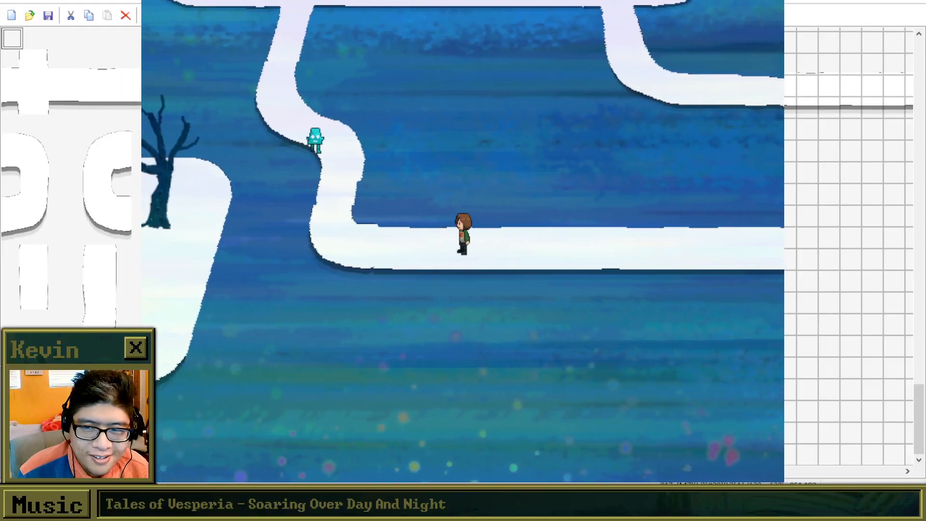
pyautogui.press('Up')
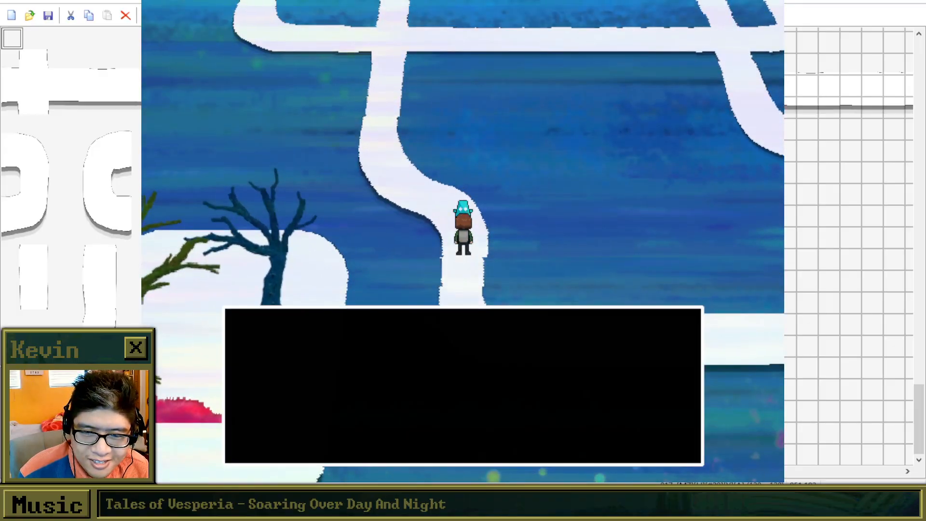
# Leave the cyan creature, walk south and east to the next branch, and follow it north to the stacked horizontal paths.
pyautogui.press('Down')
pyautogui.press('Right')
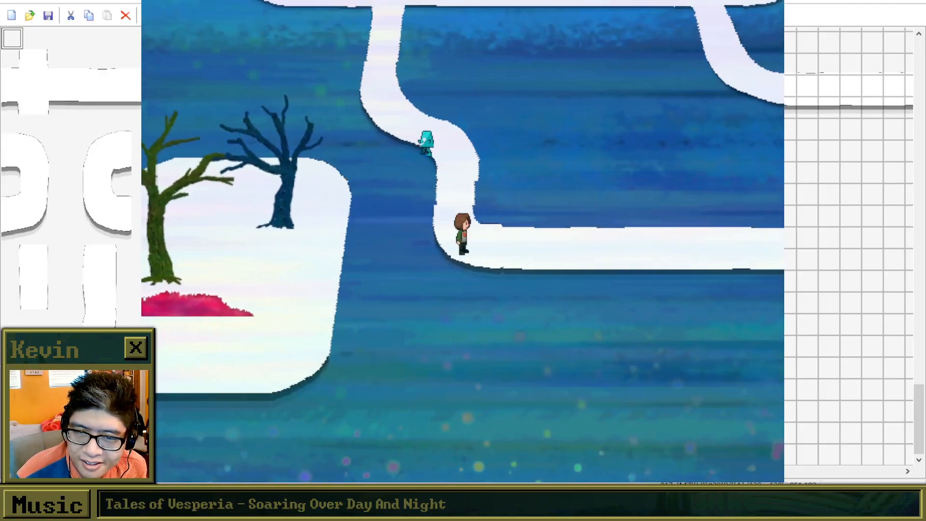
pyautogui.press('Right')
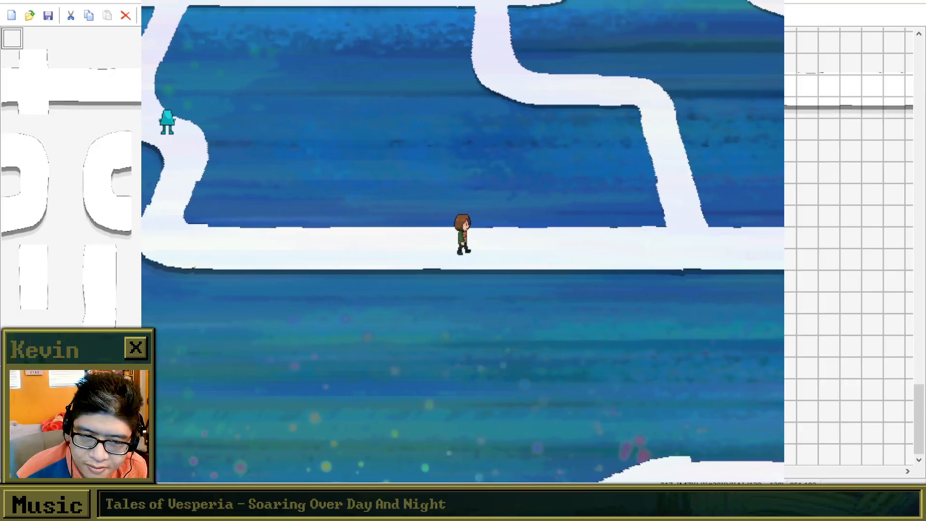
pyautogui.press('Up')
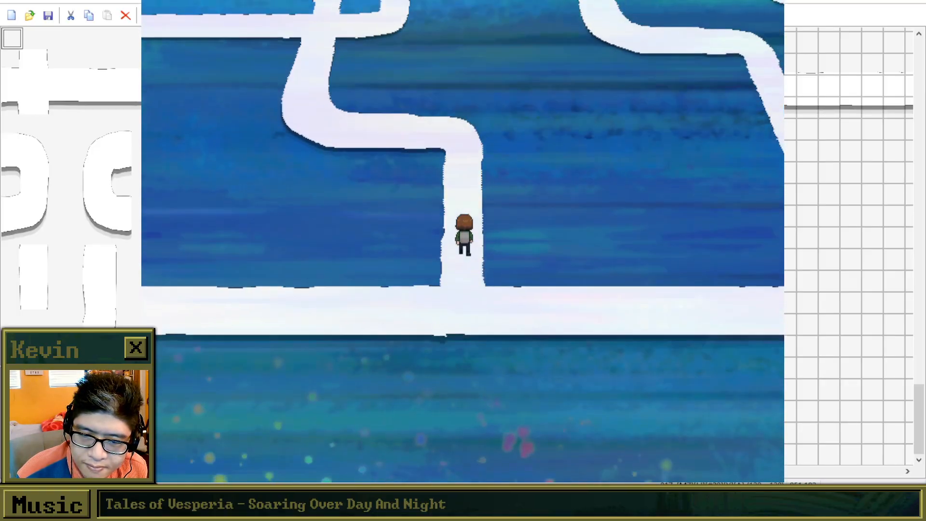
pyautogui.press('Up')
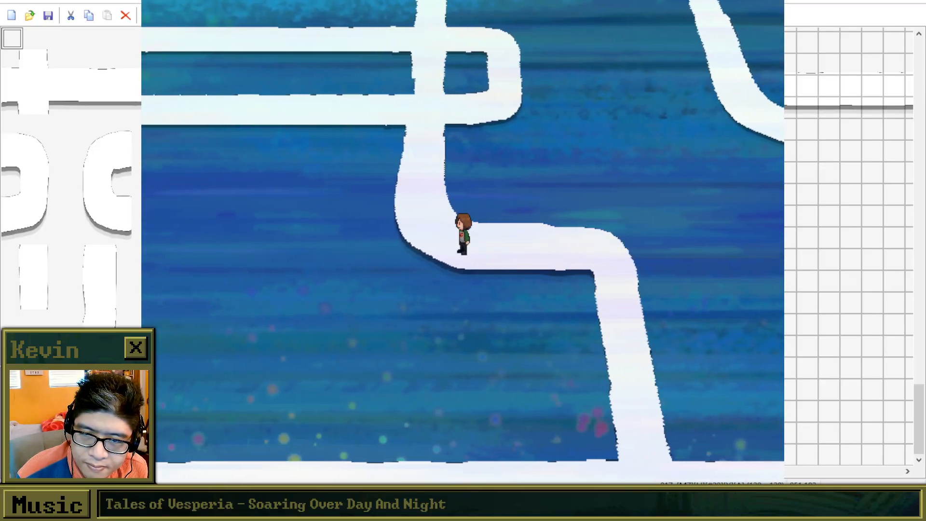
pyautogui.press('Up')
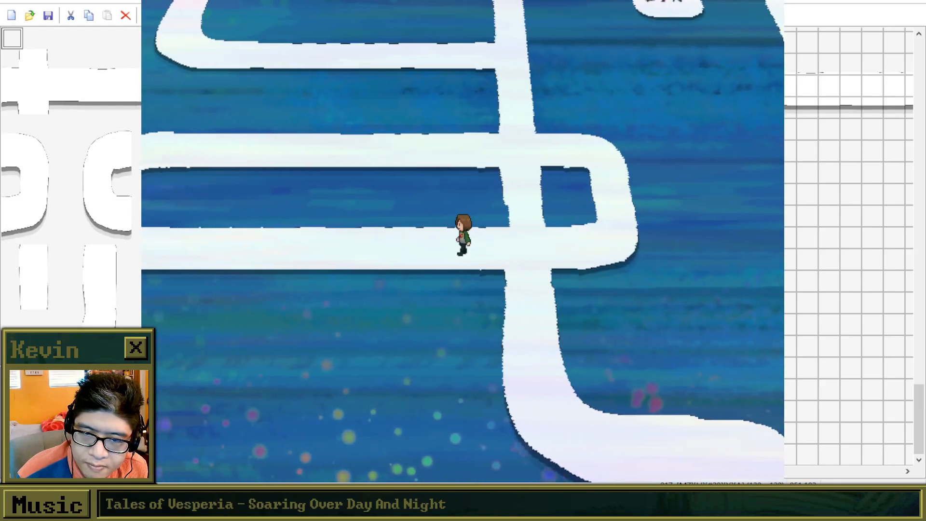
# Walk west along the lower horizontal path and follow its winding end north to the crossing below the purple creature.
pyautogui.press('Left')
pyautogui.press('Left')
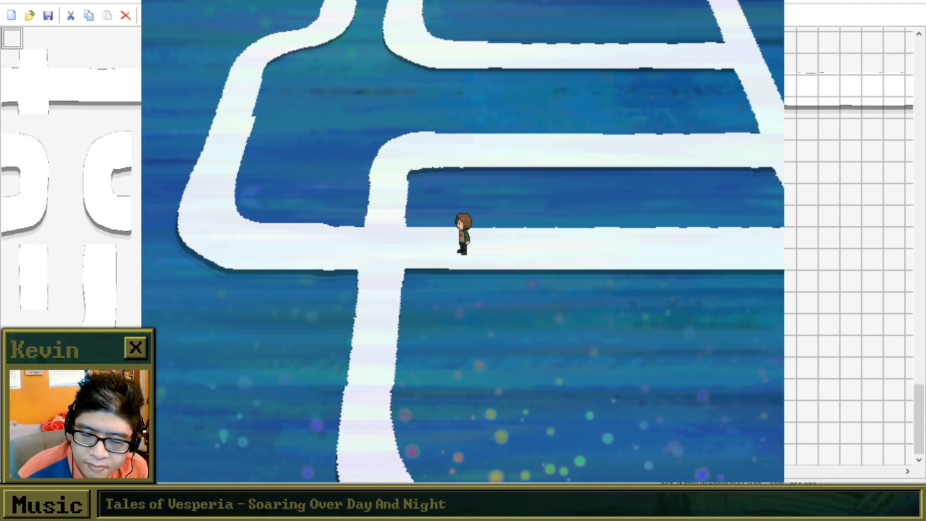
pyautogui.press('Left')
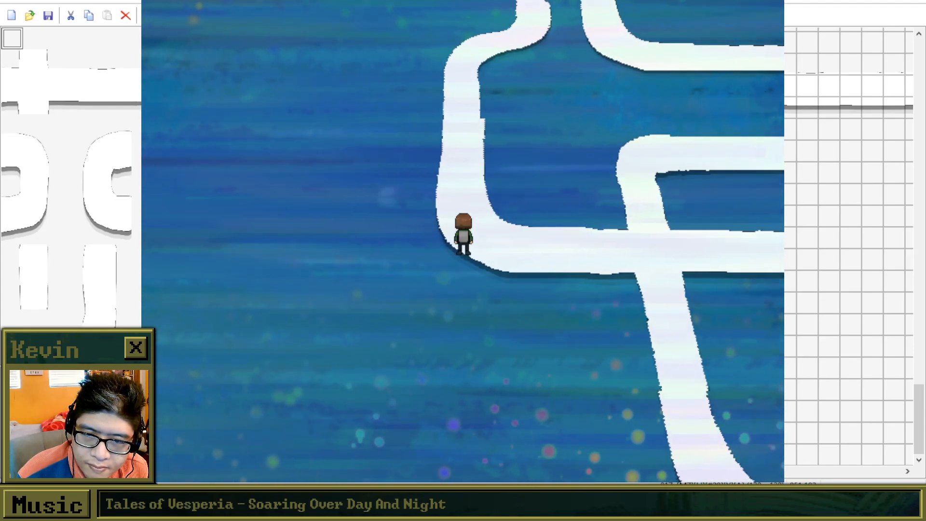
pyautogui.press('Up')
pyautogui.press('Up')
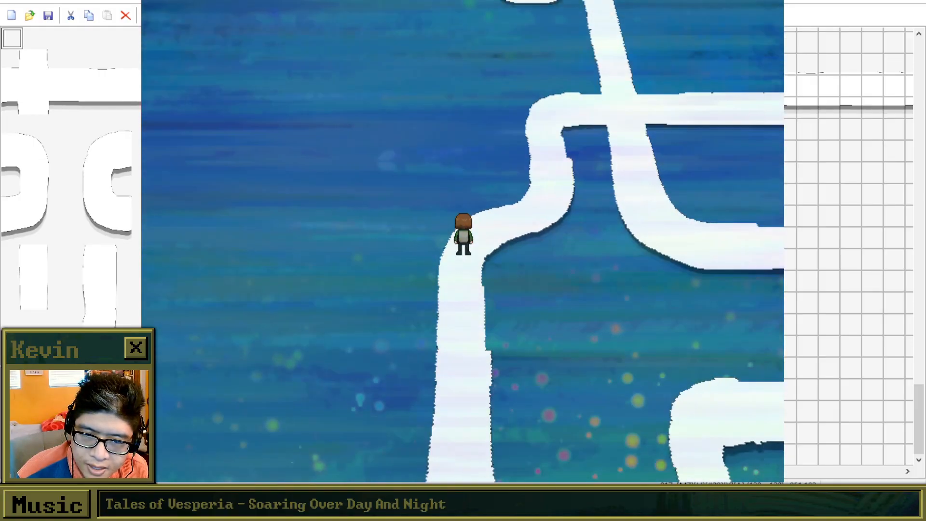
pyautogui.press('Up')
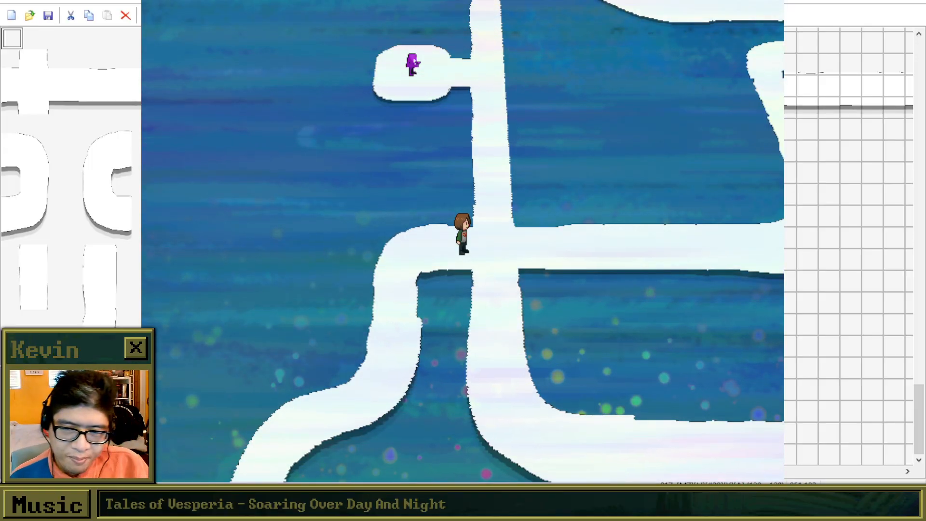
# Walk up to the purple creature on its small platform, play through its dialogue, and step back onto the path.
pyautogui.press('Right')
pyautogui.press('Up')
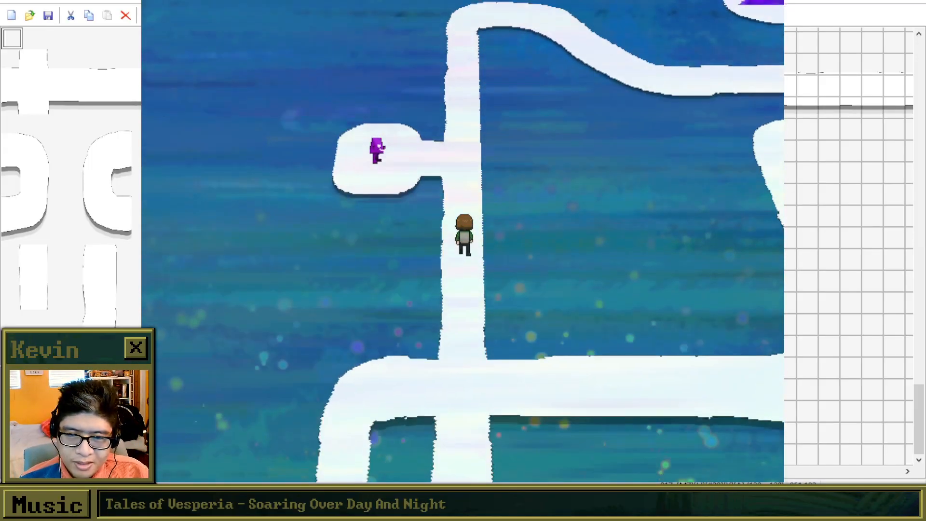
pyautogui.press('Left')
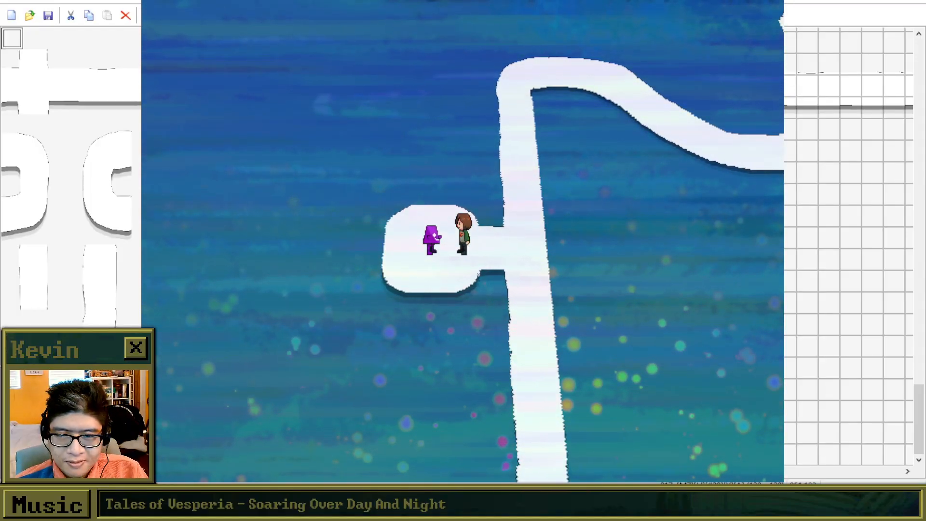
pyautogui.press('z')
pyautogui.press('z')
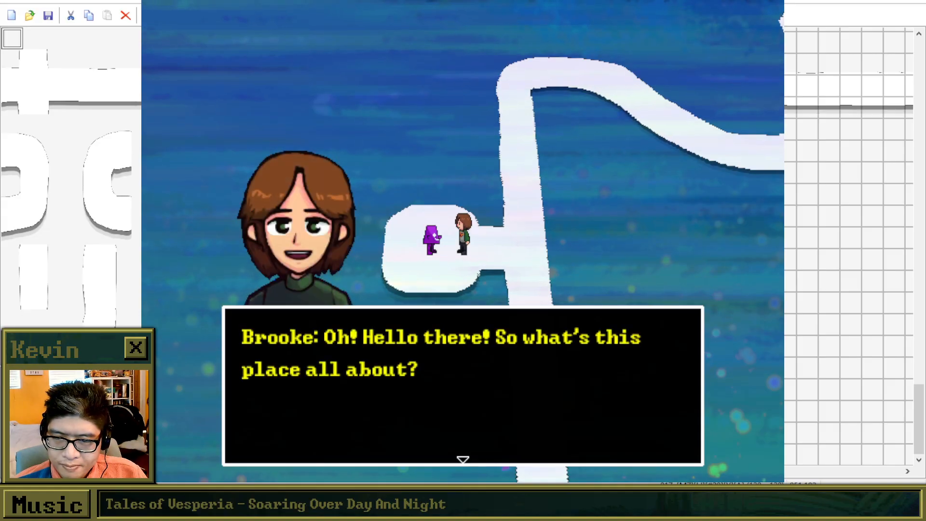
pyautogui.press('z')
pyautogui.press('z')
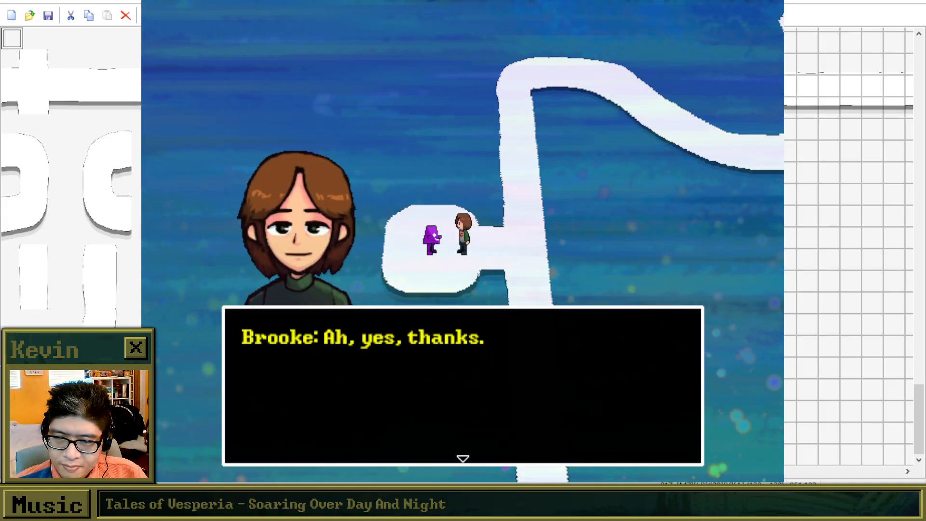
pyautogui.press('z')
pyautogui.press('Right')
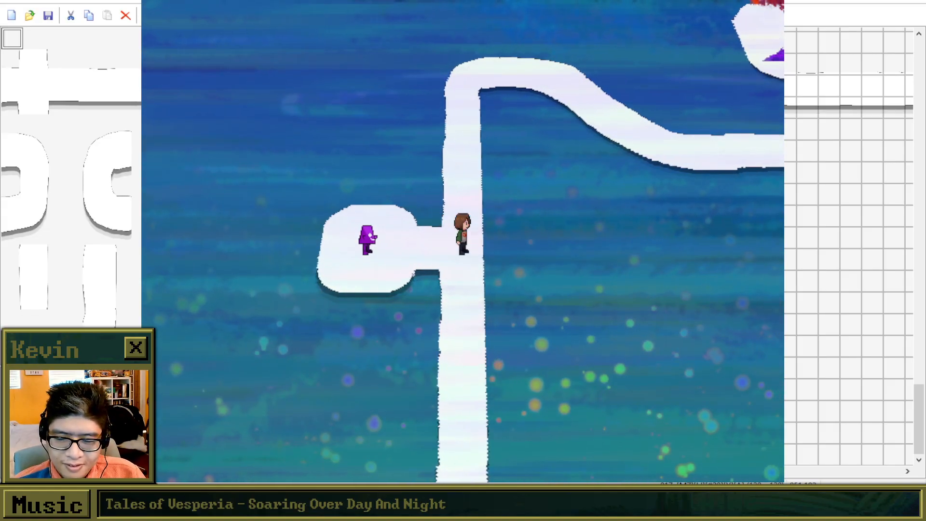
# Return to the purple creature and replay its full dialogue in full-screen view.
pyautogui.press('Left')
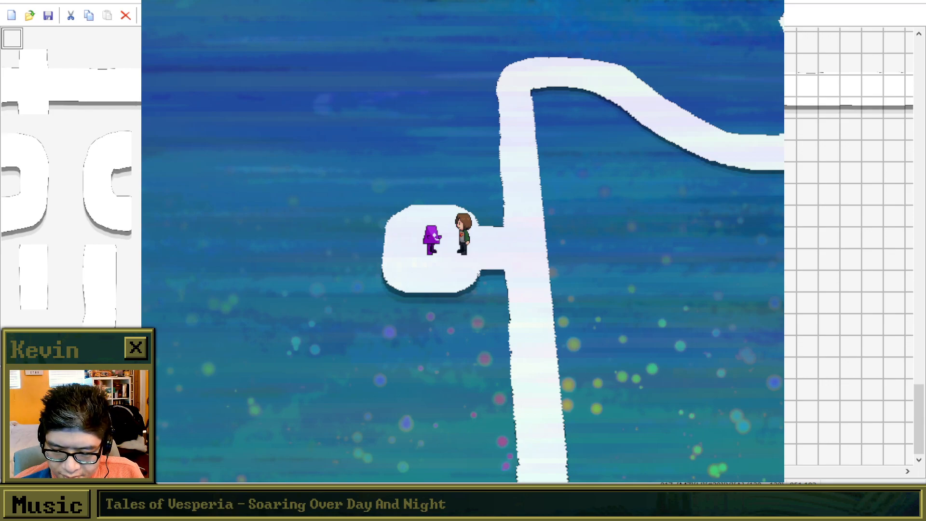
pyautogui.hotkey('alt', 'Return')
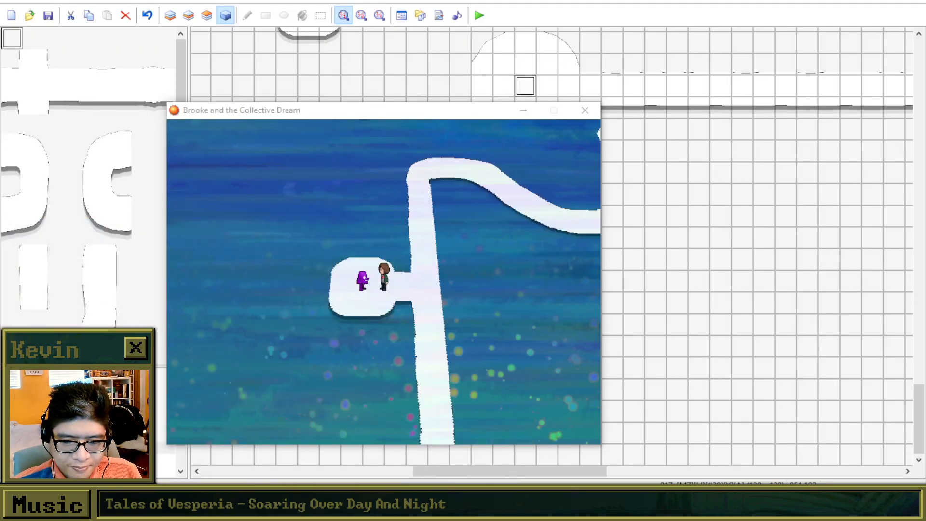
pyautogui.hotkey('alt', 'Return')
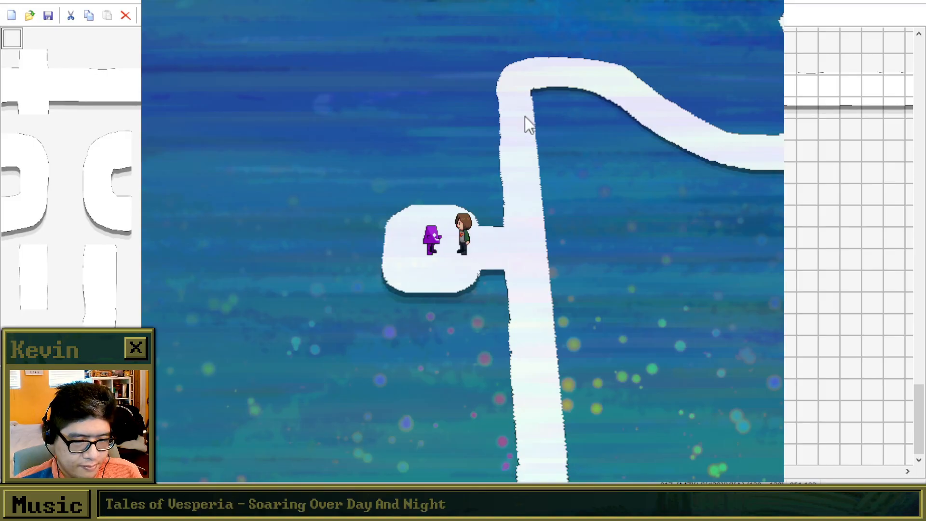
pyautogui.press('z')
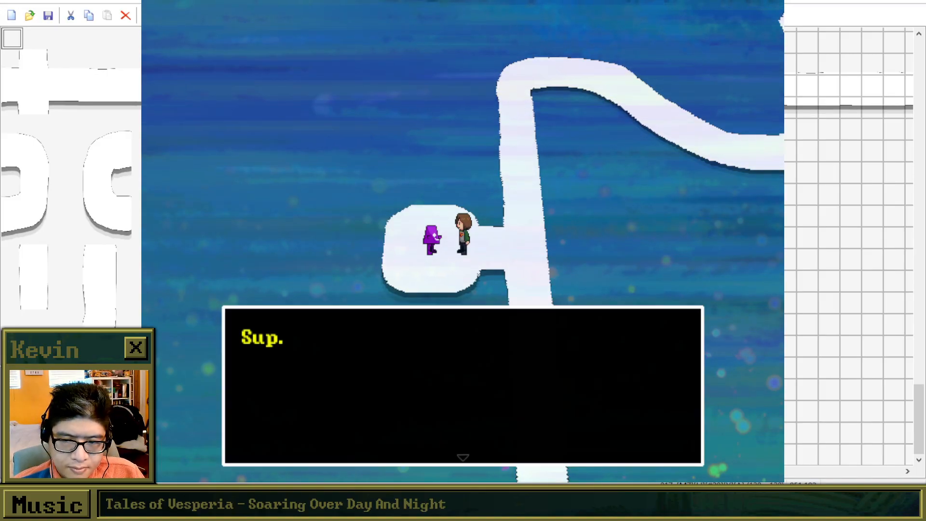
pyautogui.press('z')
pyautogui.press('z')
pyautogui.press('z')
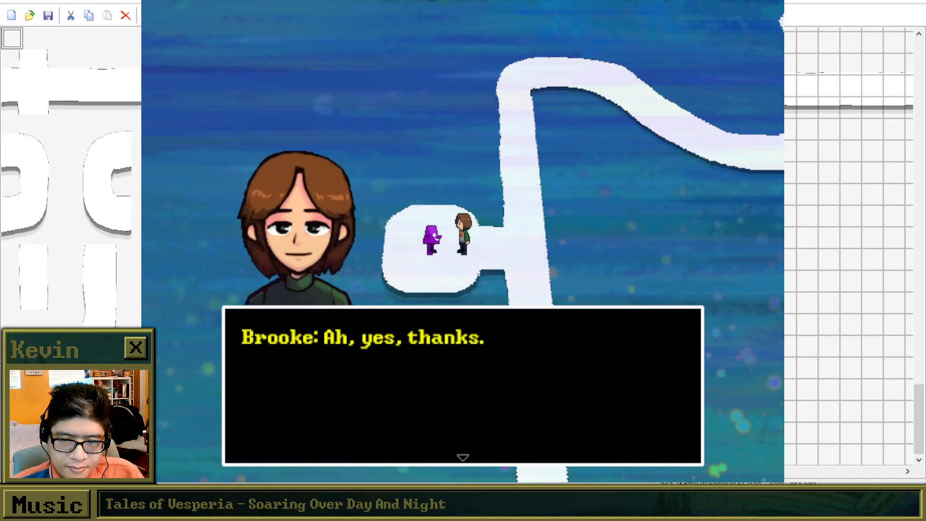
pyautogui.press('z')
# Follow the path north from the purple creature, then east past the red tree and down around the far bend.
pyautogui.press('Right')
pyautogui.press('Up')
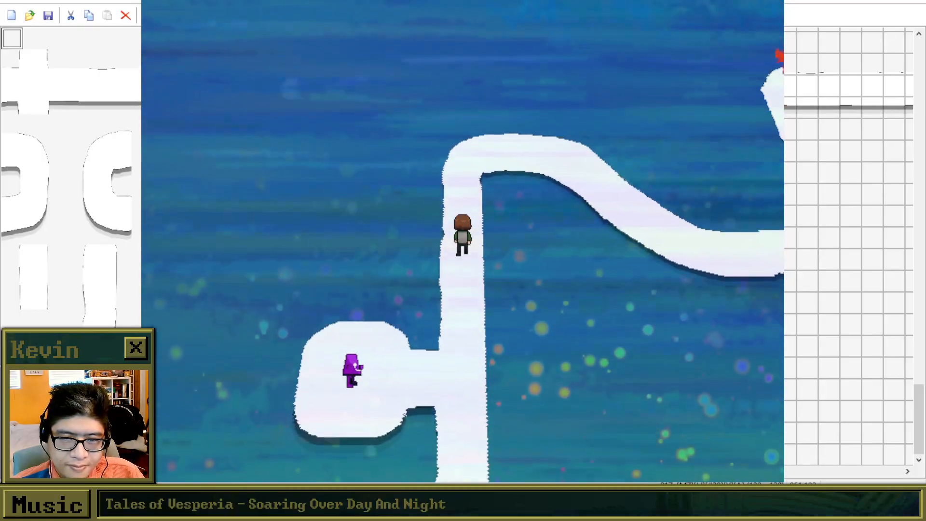
pyautogui.press('Right')
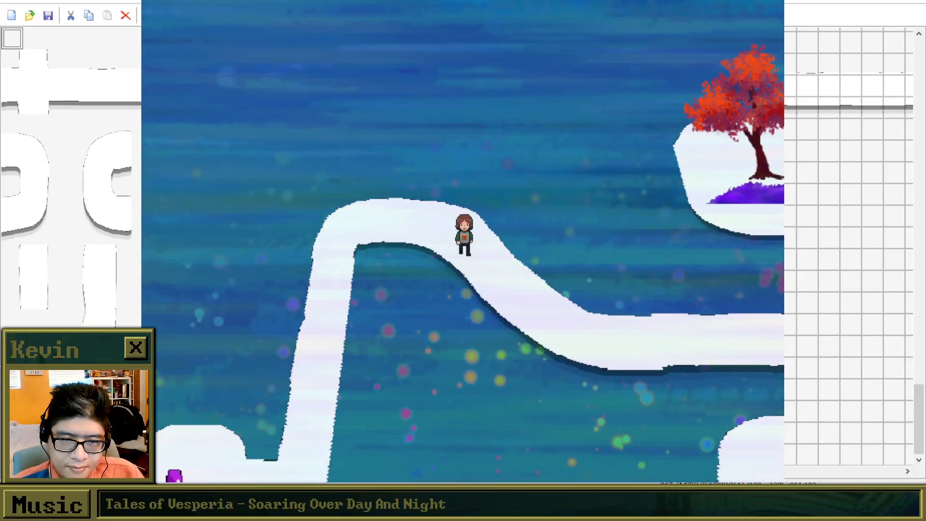
pyautogui.press('Right')
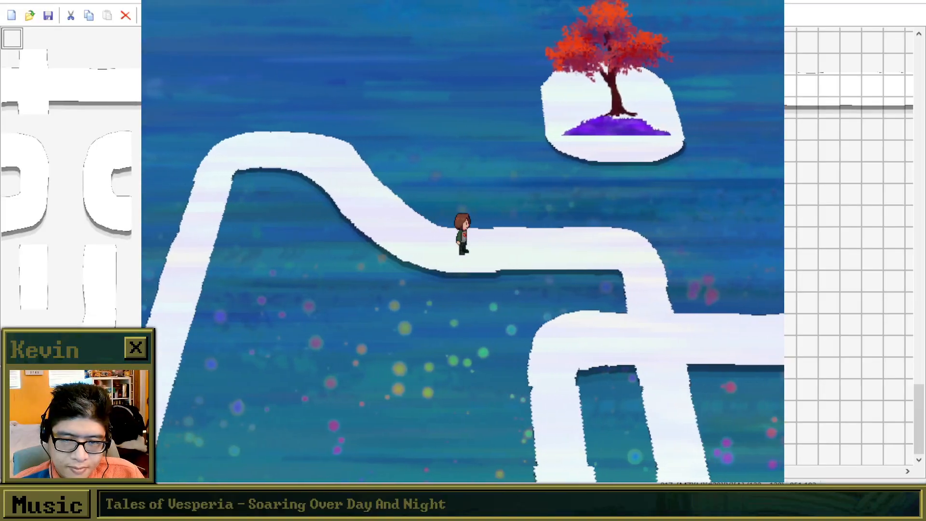
pyautogui.press('Right')
pyautogui.press('Right')
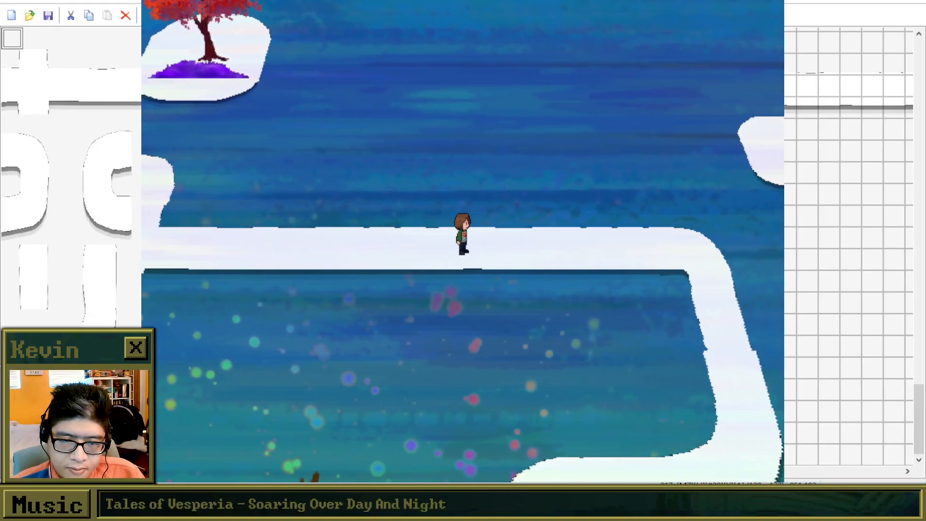
pyautogui.press('Right')
pyautogui.press('Down')
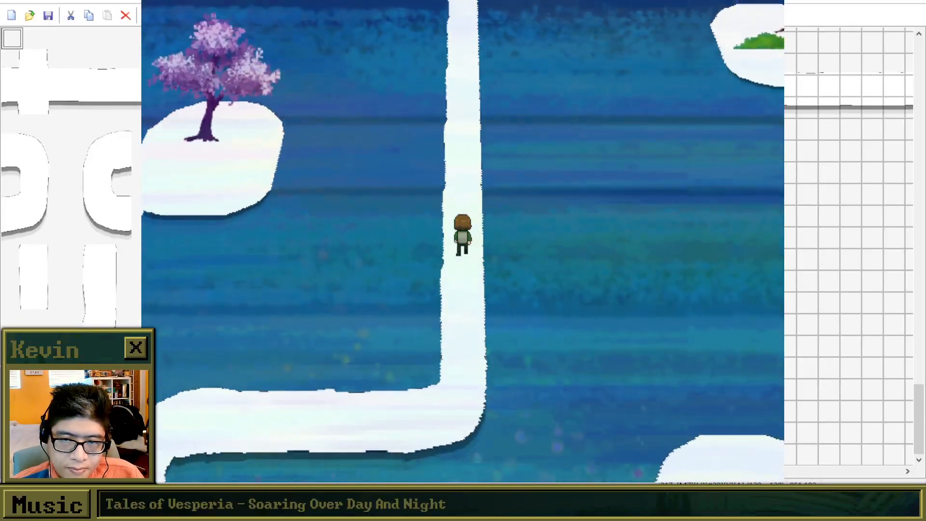
# Take the long path north and east to the platform with the yellow tree and talk to the yellow creature.
pyautogui.press('Up')
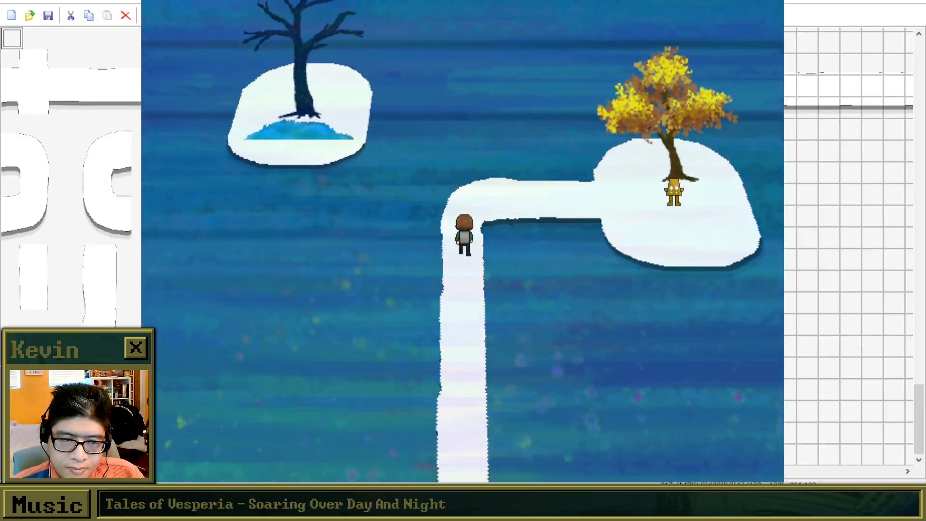
pyautogui.press('Right')
pyautogui.press('Down')
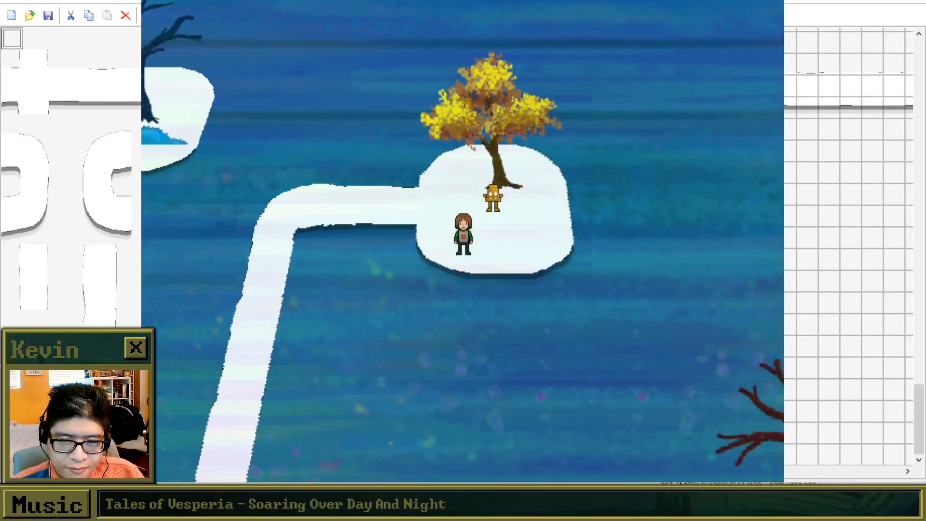
pyautogui.press('Right')
pyautogui.press('Up')
pyautogui.press('Return')
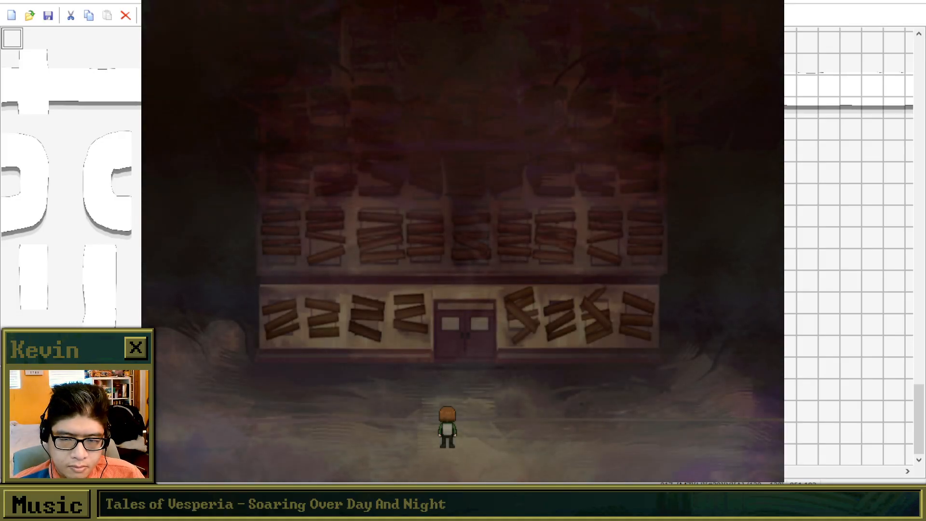
# Advance Brooke's dialogue outside the boarded-up building, check the game menu, and enter through the double doors.
pyautogui.press('Return')
pyautogui.press('Return')
pyautogui.press('Return')
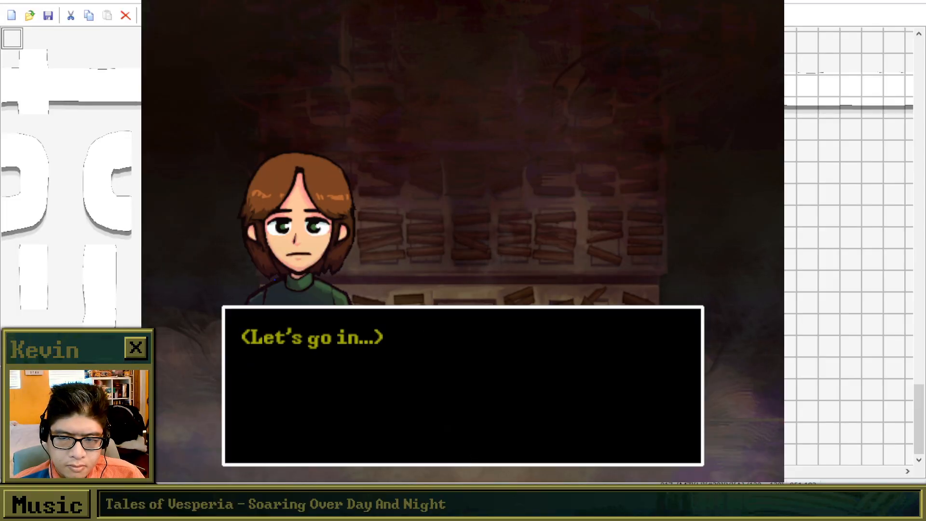
pyautogui.press('Return')
pyautogui.press('Escape')
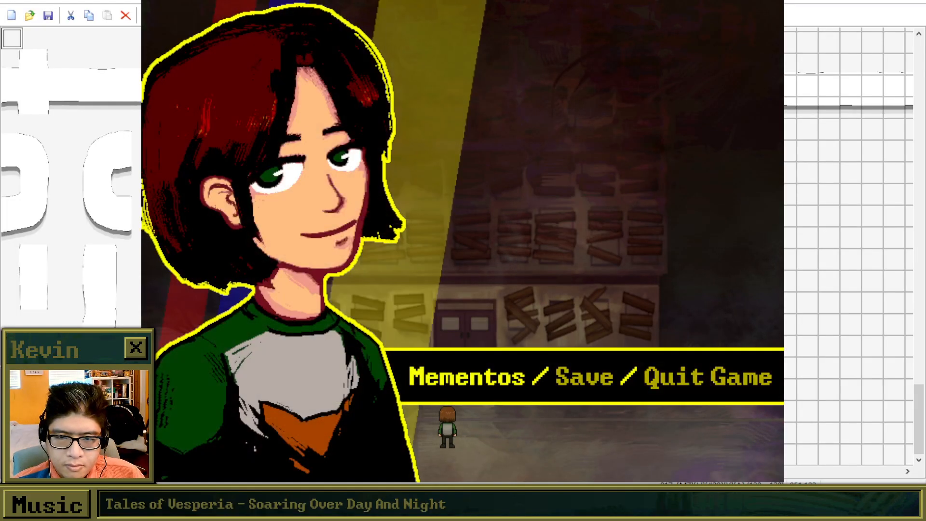
pyautogui.press('Escape')
pyautogui.press('Up')
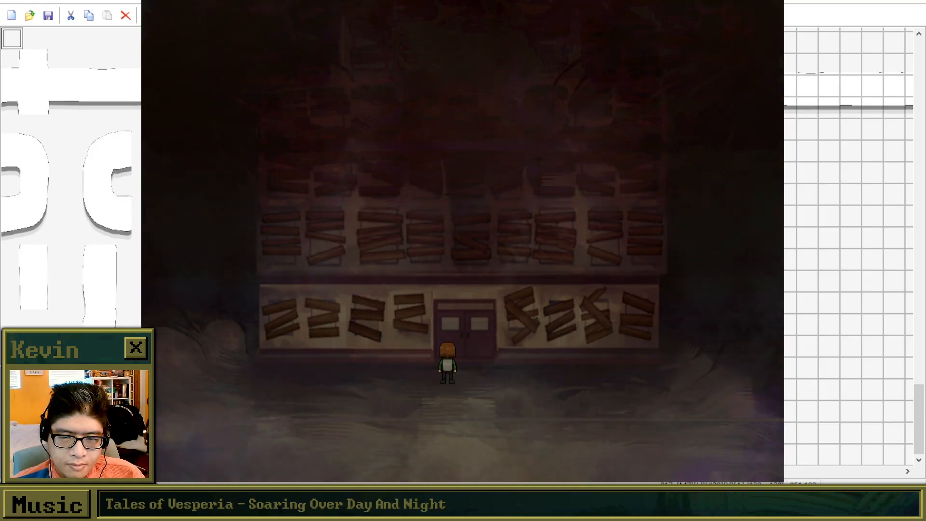
pyautogui.press('Up')
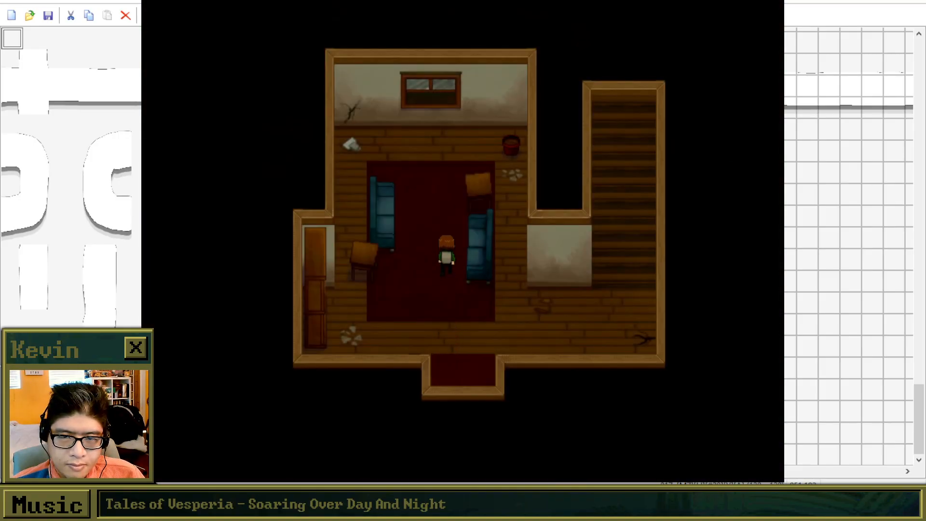
# Walk to the papers in the lobby's northwest corner and read their description.
pyautogui.press('Up')
pyautogui.press('Left')
pyautogui.press('Return')
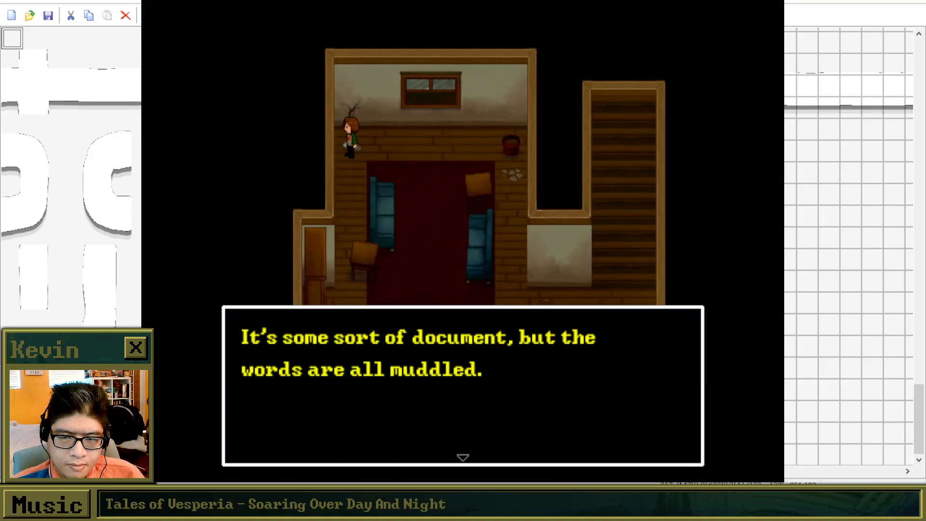
pyautogui.press('Return')
# Test interactions along the lobby's back wall while moving east toward the debris beside the small table.
pyautogui.press('Right')
pyautogui.press('z')
pyautogui.press('z')
pyautogui.press('z')
pyautogui.press('Right')
pyautogui.press('z')
pyautogui.press('z')
pyautogui.press('z')
pyautogui.press('Right')
# Walk around the sofa to the lobby's east side and climb the staircase.
pyautogui.press('Right')
pyautogui.press('Down')
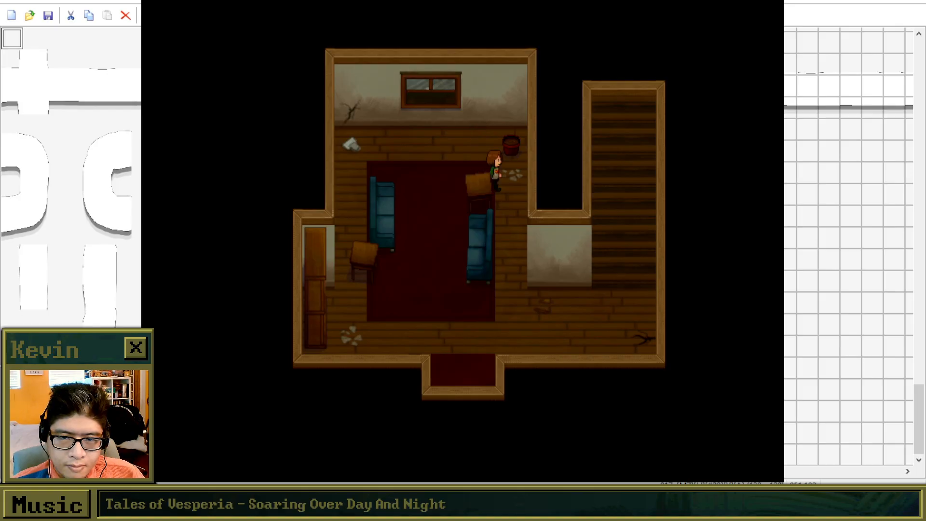
pyautogui.press('Down')
pyautogui.press('Right')
pyautogui.press('Right')
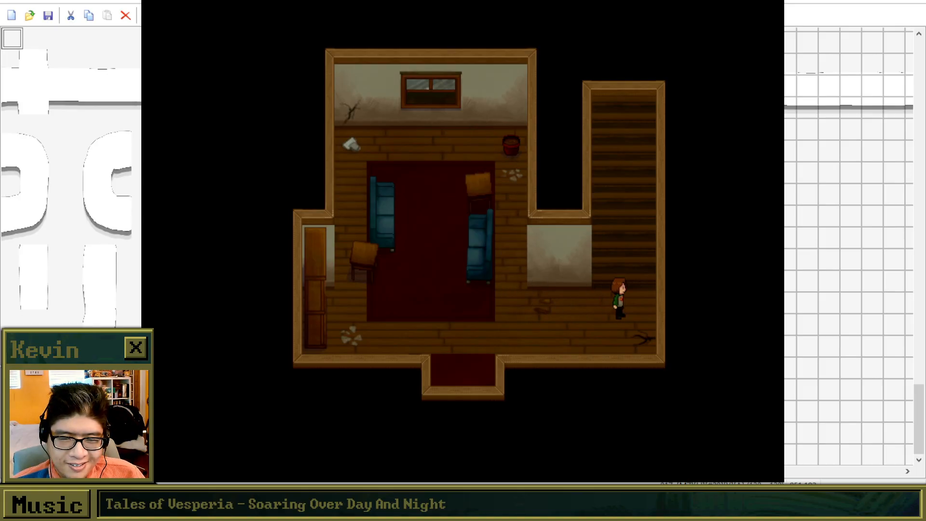
pyautogui.press('Up')
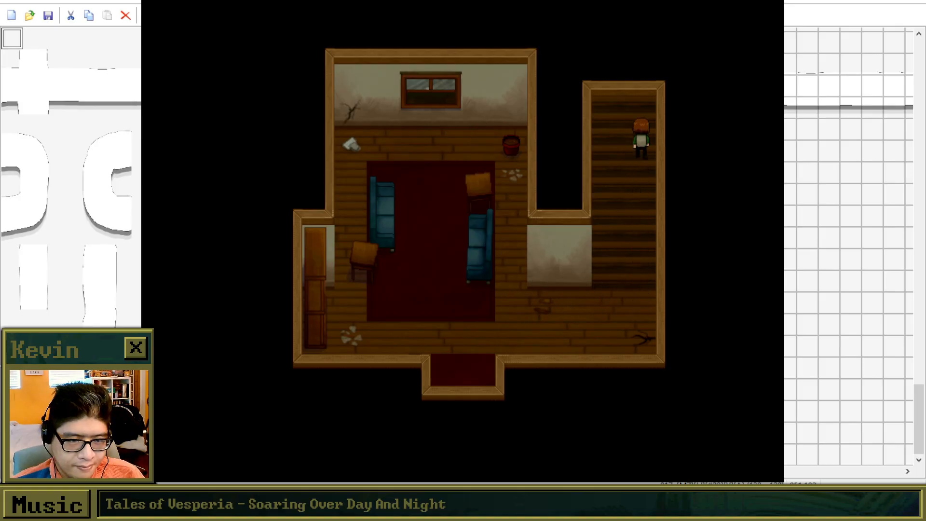
# Climb from the lobby to the upstairs hallway and check the back wall beside the mountain painting.
pyautogui.press('Up')
pyautogui.press('Left')
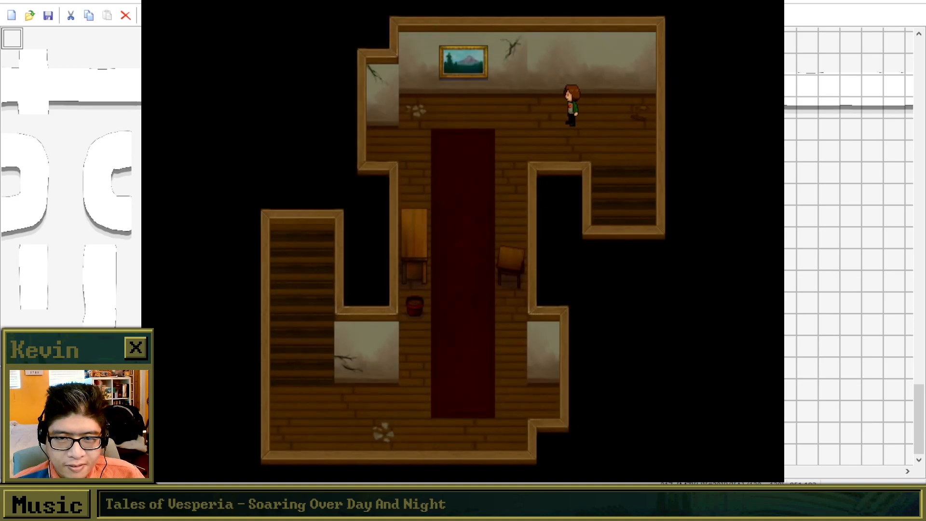
pyautogui.press('Right')
pyautogui.press('Up')
pyautogui.press('Down')
pyautogui.press('Right')
pyautogui.press('Up')
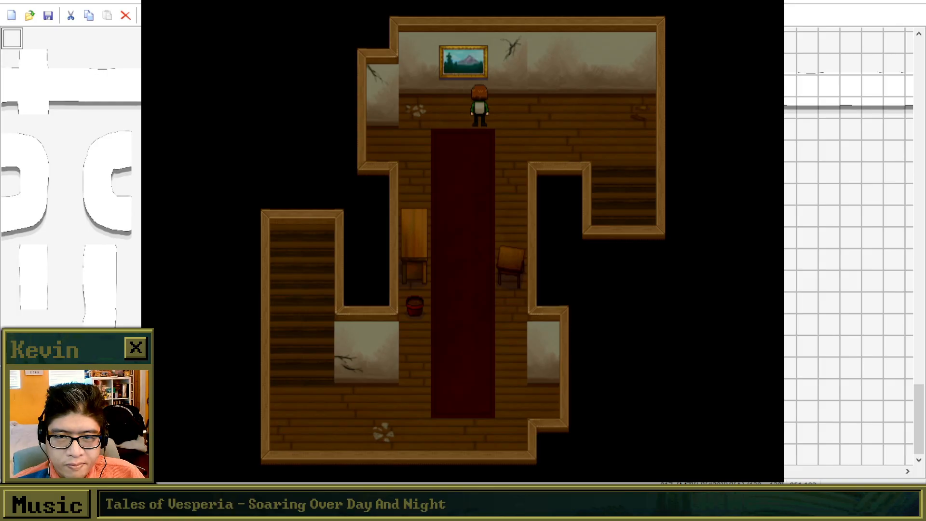
# Walk down the hallway's red carpet and climb the southwest staircase.
pyautogui.press('Down')
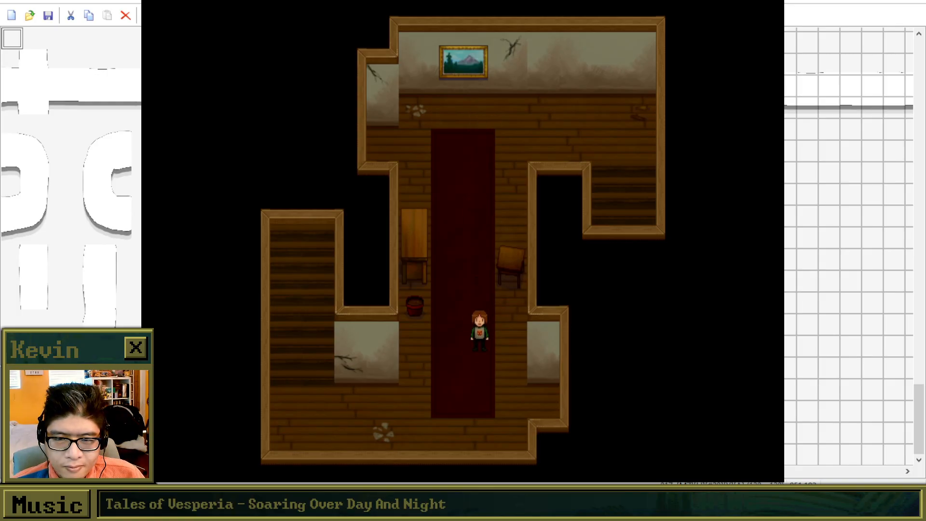
pyautogui.press('Left')
pyautogui.press('Up')
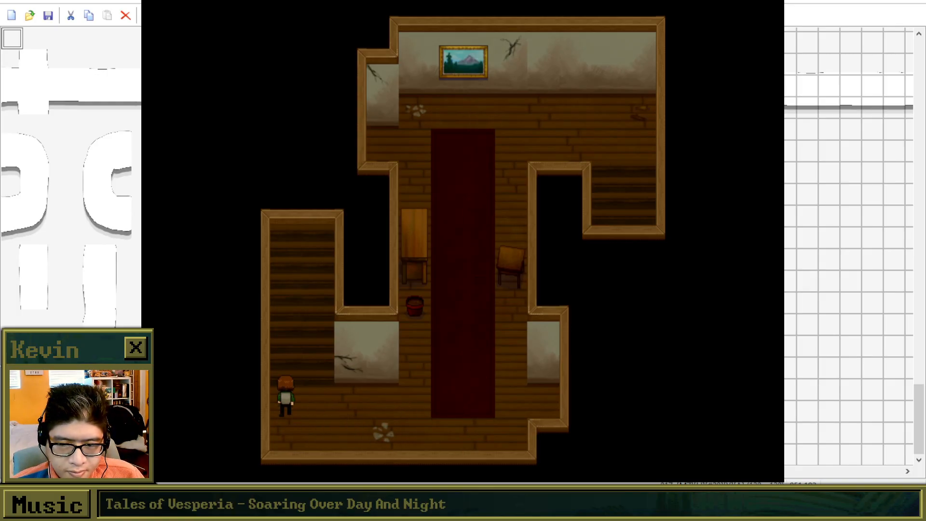
pyautogui.press('Up')
# Walk two more laps of the repeating hallway, from its northeast entrance down the carpet and up the southwest staircase.
pyautogui.press('Left')
pyautogui.press('Left')
pyautogui.press('Down')
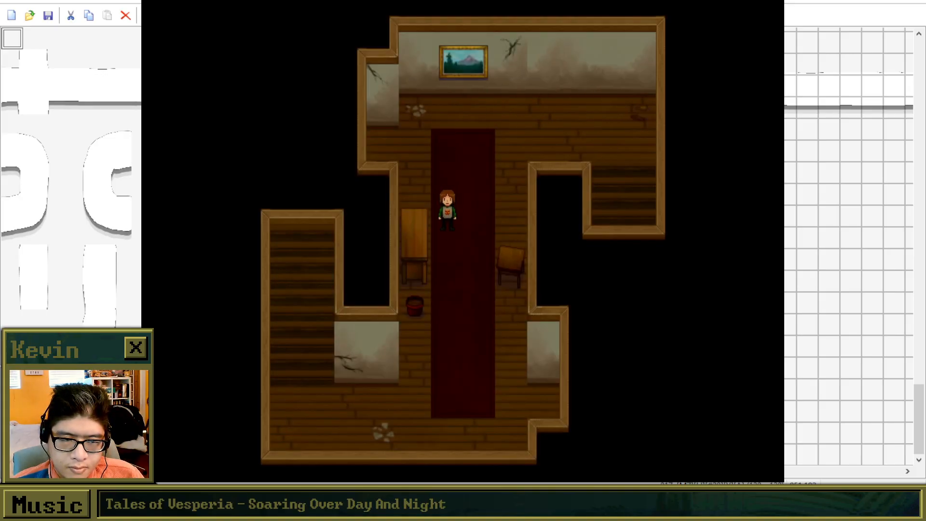
pyautogui.press('Left')
pyautogui.press('Up')
pyautogui.press('Up')
pyautogui.press('Left')
pyautogui.press('Down')
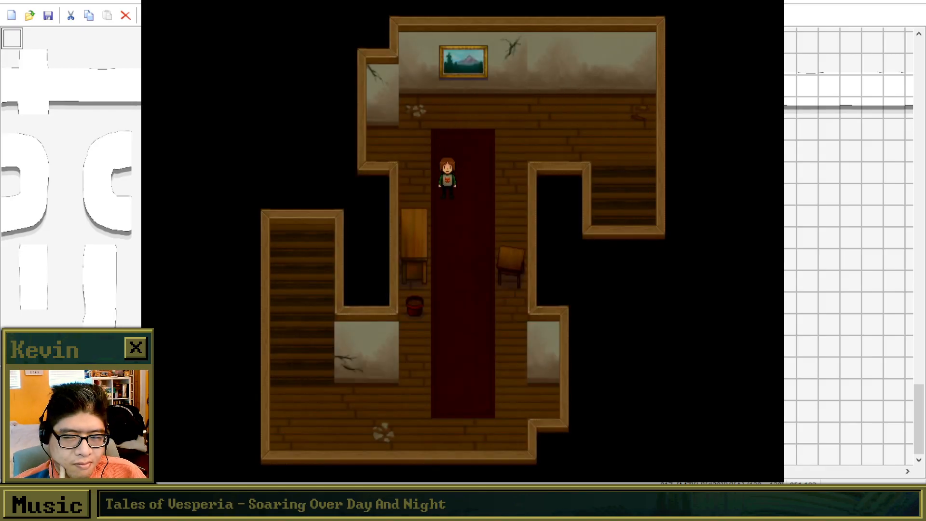
pyautogui.press('Down')
pyautogui.press('Left')
pyautogui.press('Up')
# Make two further laps along the carpet's east side past the small table, ending on the southwest staircase.
pyautogui.press('Left')
pyautogui.press('Left')
pyautogui.press('Down')
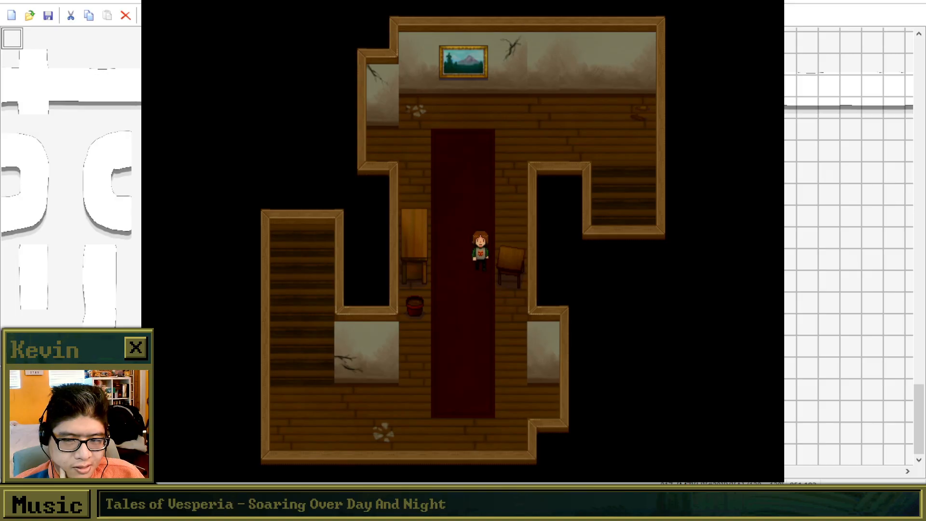
pyautogui.press('Left')
pyautogui.press('Up')
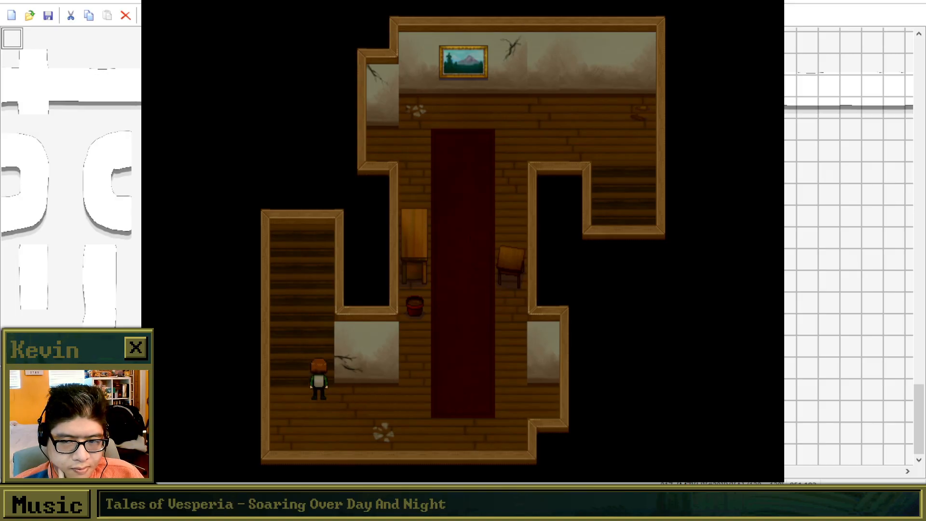
pyautogui.press('Left')
pyautogui.press('Down')
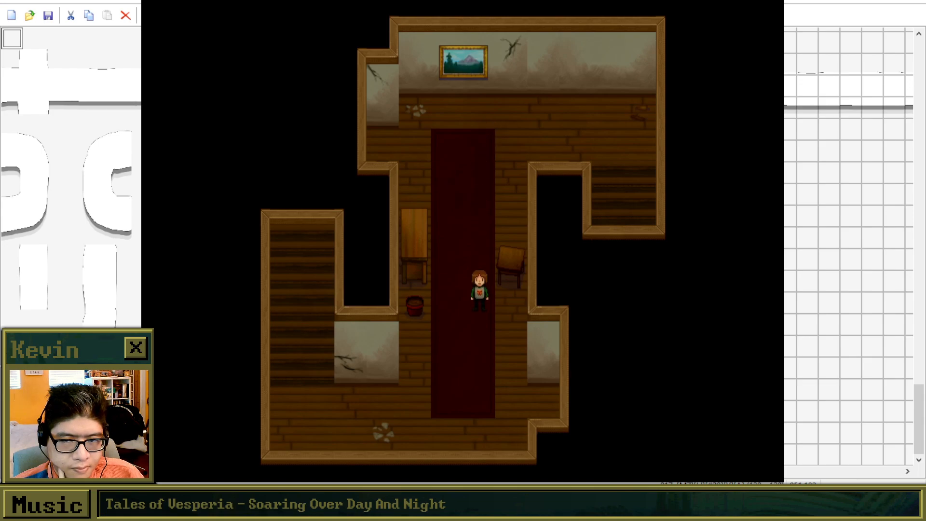
pyautogui.press('Left')
pyautogui.press('Up')
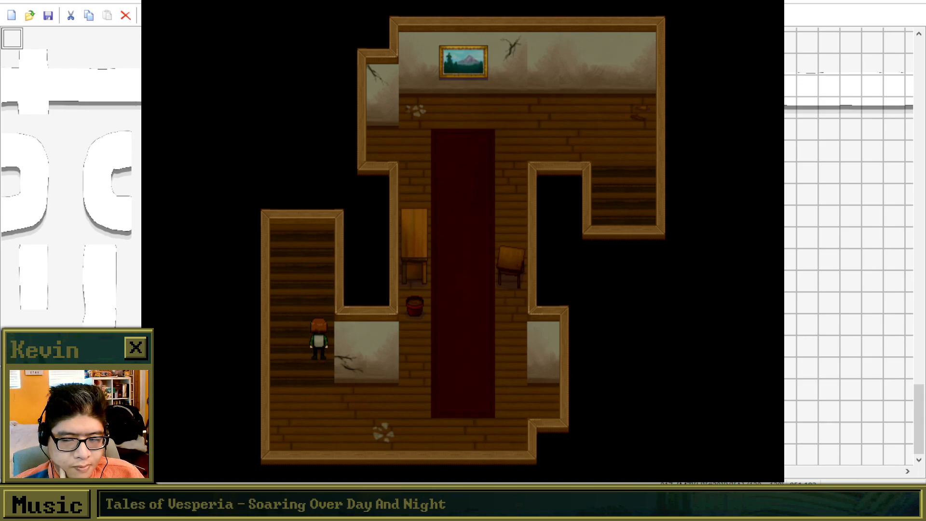
# Cross the red-tinted hallway twice along the carpet, leaving by the southwest staircase each time.
pyautogui.press('Left')
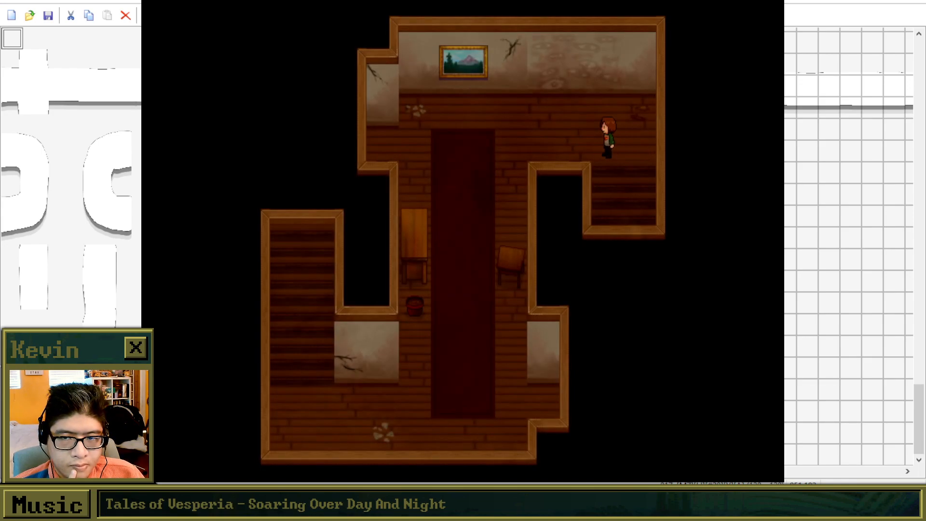
pyautogui.press('Down')
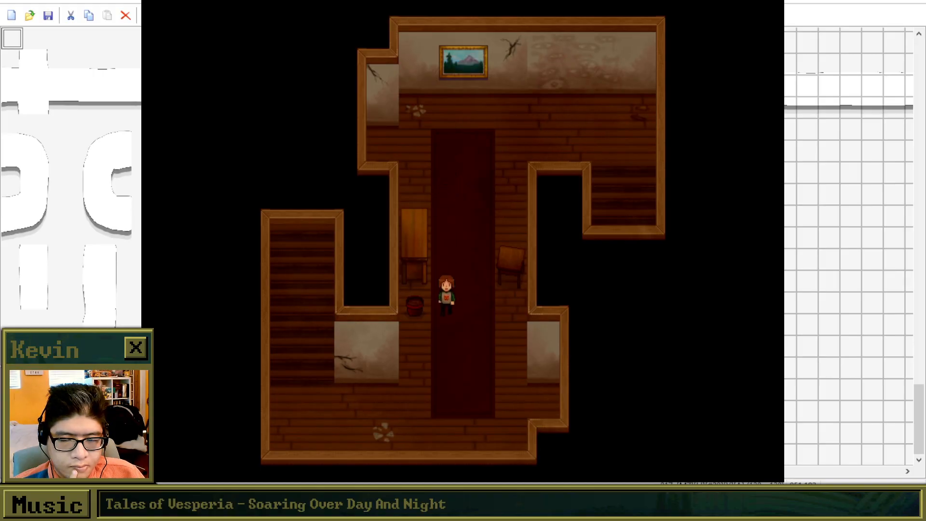
pyautogui.press('Left')
pyautogui.press('Up')
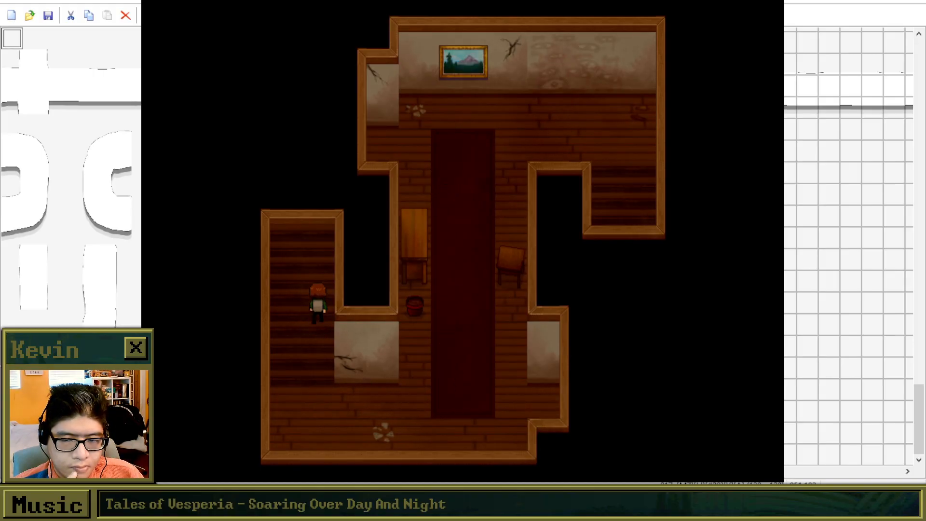
pyautogui.press('Up')
pyautogui.press('Left')
pyautogui.press('Down')
pyautogui.press('Left')
pyautogui.press('Up')
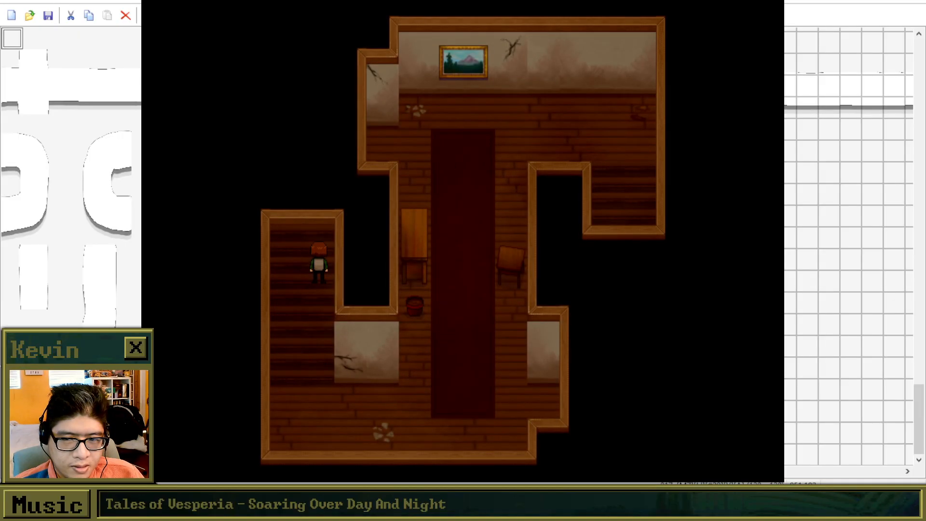
# Walk through the hallway with the sunset-coloured painting, between the two tables, and climb the southwest staircase.
pyautogui.press('Left')
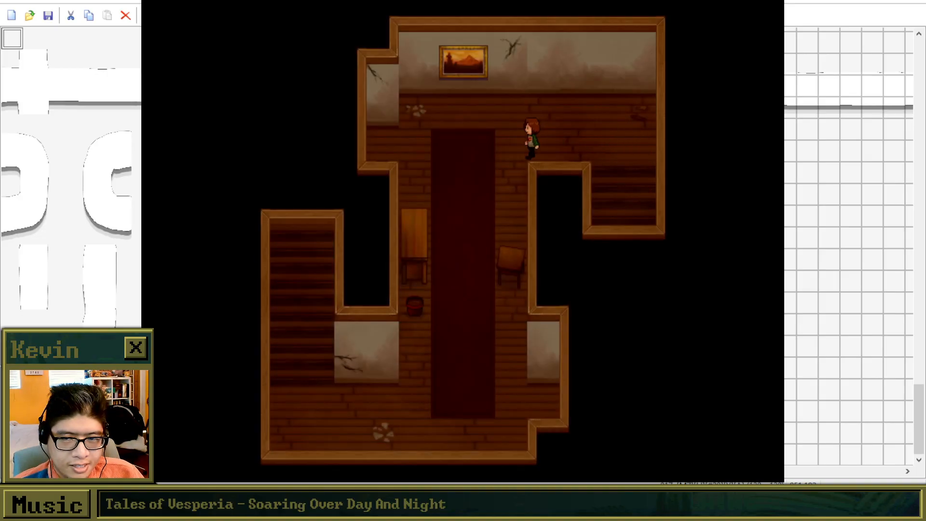
pyautogui.press('Down')
pyautogui.press('Right')
pyautogui.press('Down')
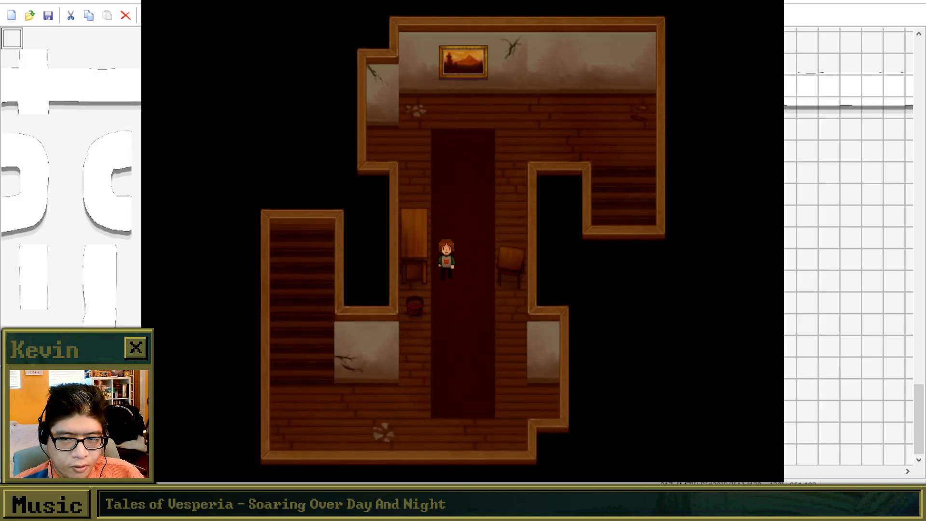
pyautogui.press('Left')
pyautogui.press('Down')
pyautogui.press('Left')
# Cross the foggy version of the hallway and go up its southwest staircase.
pyautogui.press('Left')
pyautogui.press('Up')
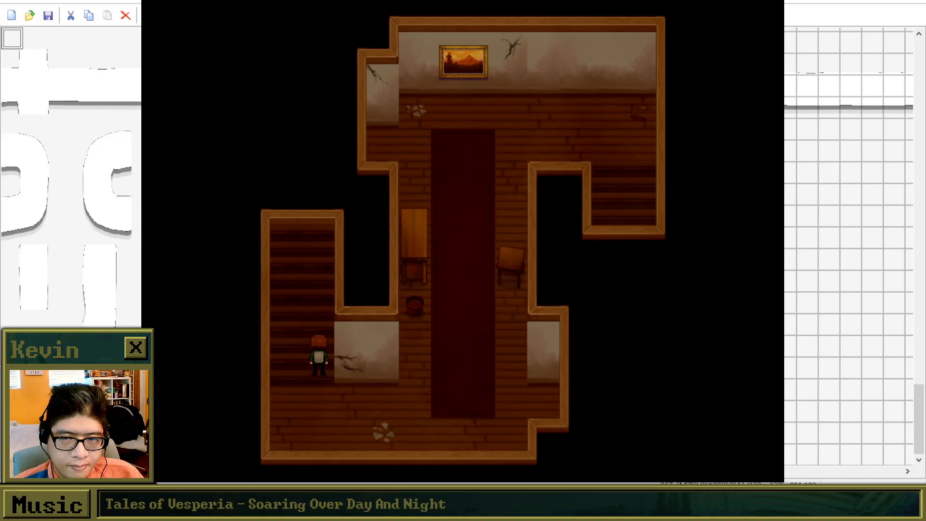
pyautogui.press('Up')
pyautogui.press('Left')
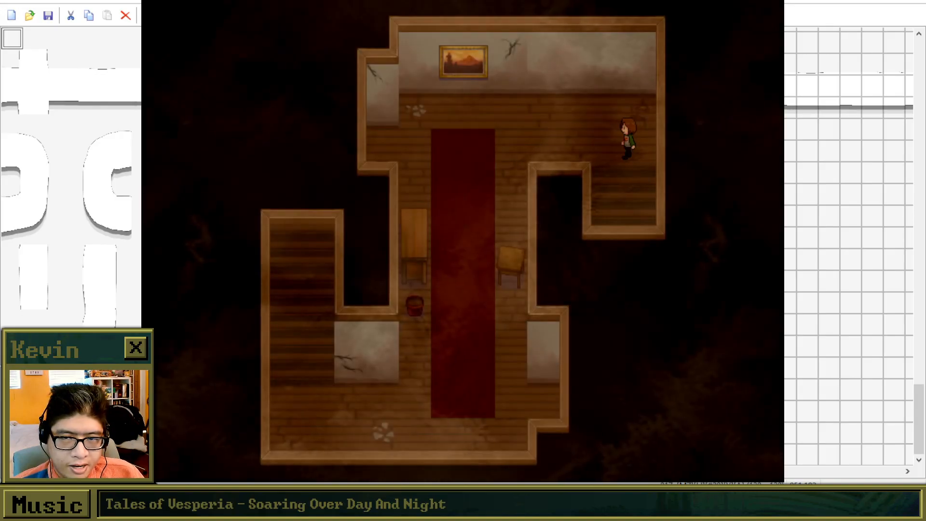
pyautogui.press('Down')
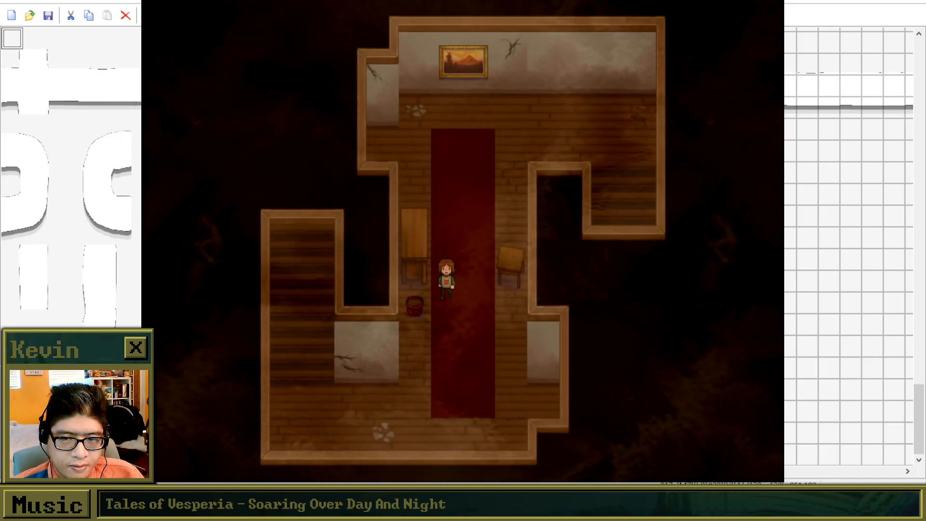
pyautogui.press('Left')
pyautogui.press('Up')
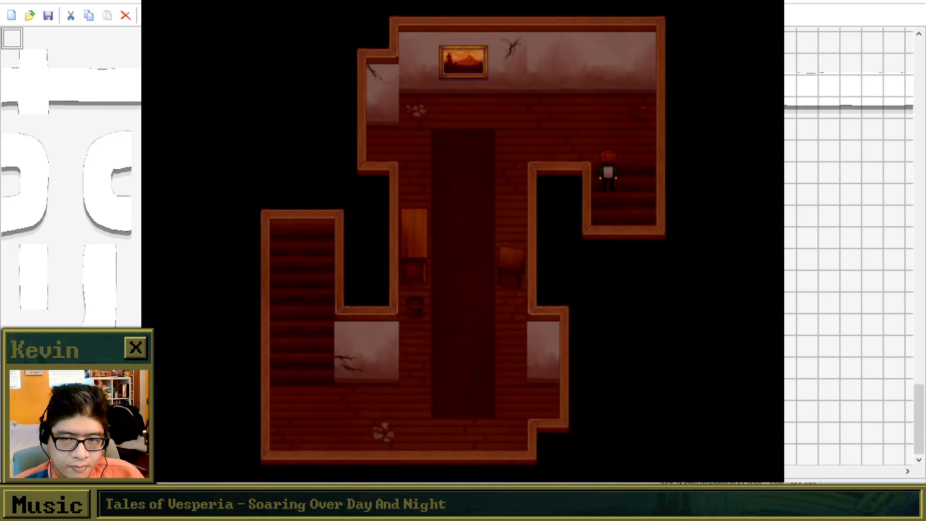
# Complete three laps of the dark-red hallway along the carpet's west side and up the southwest staircase.
pyautogui.press('Left')
pyautogui.press('Down')
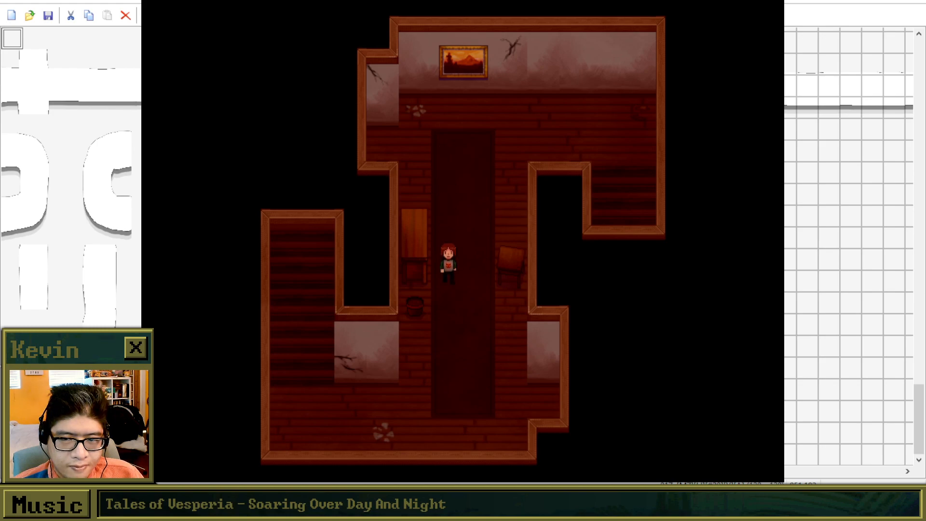
pyautogui.press('Left')
pyautogui.press('Up')
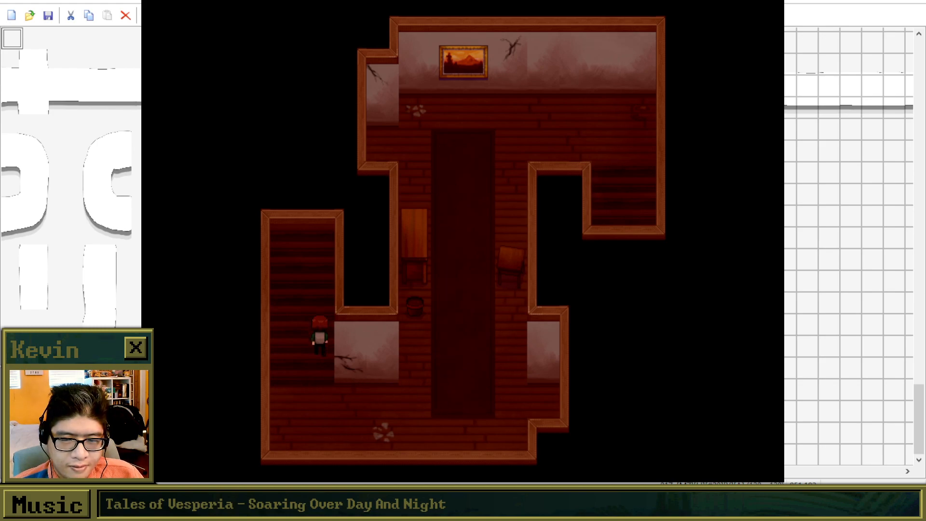
pyautogui.press('Up')
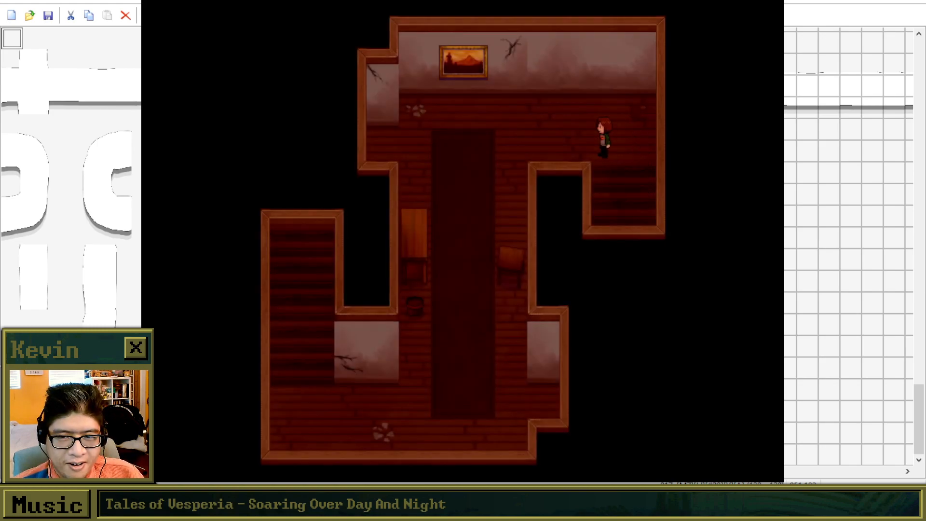
pyautogui.press('Down')
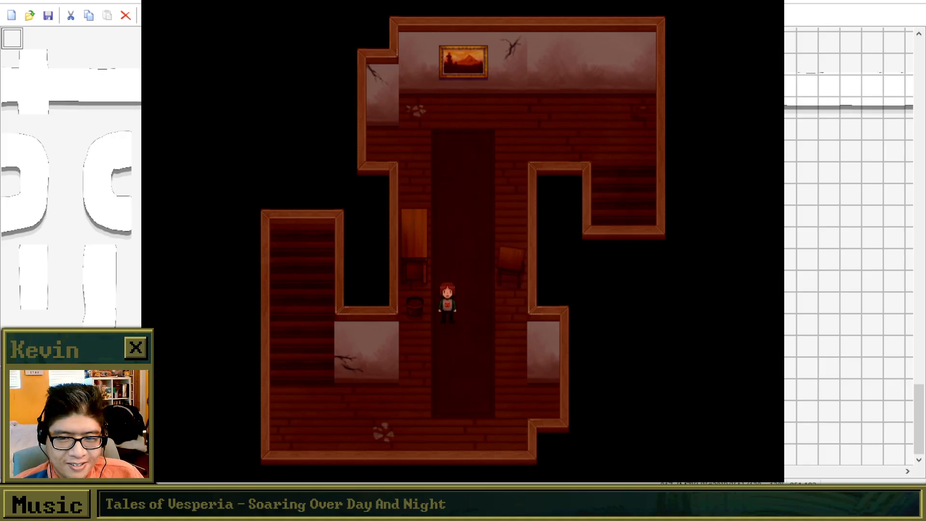
pyautogui.press('Left')
pyautogui.press('Up')
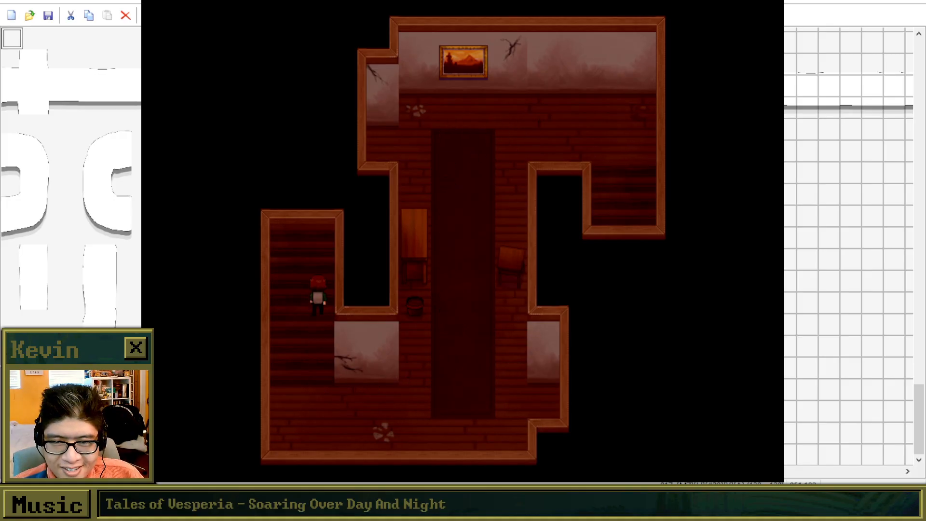
pyautogui.press('Up')
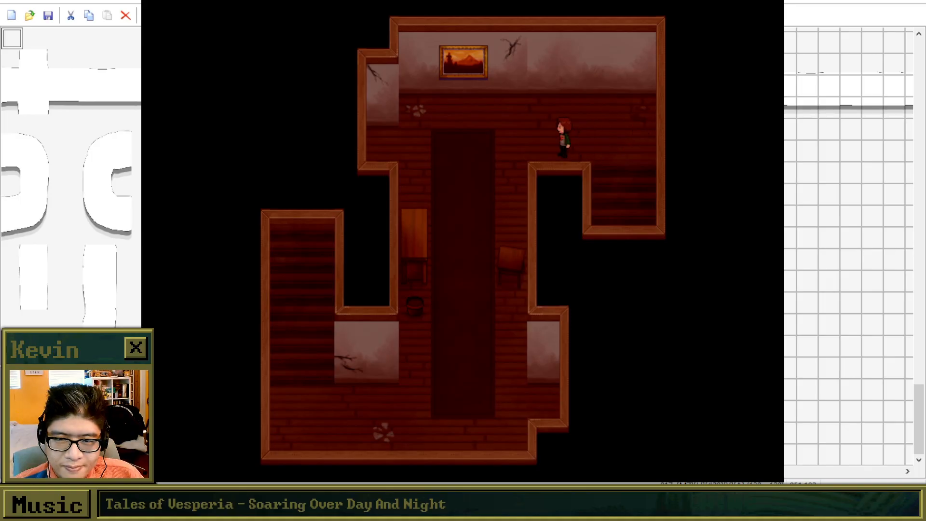
pyautogui.press('Down')
pyautogui.press('Left')
# Walk to the dark-red hallway's northwest alcove and collect the Ornate Bottle.
pyautogui.press('Left')
pyautogui.press('Up')
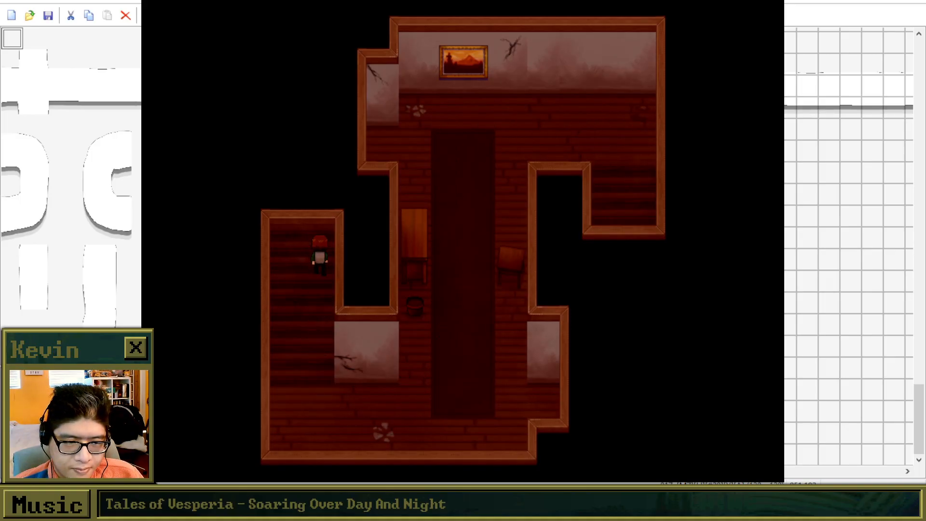
pyautogui.press('Left')
pyautogui.press('Down')
pyautogui.press('Left')
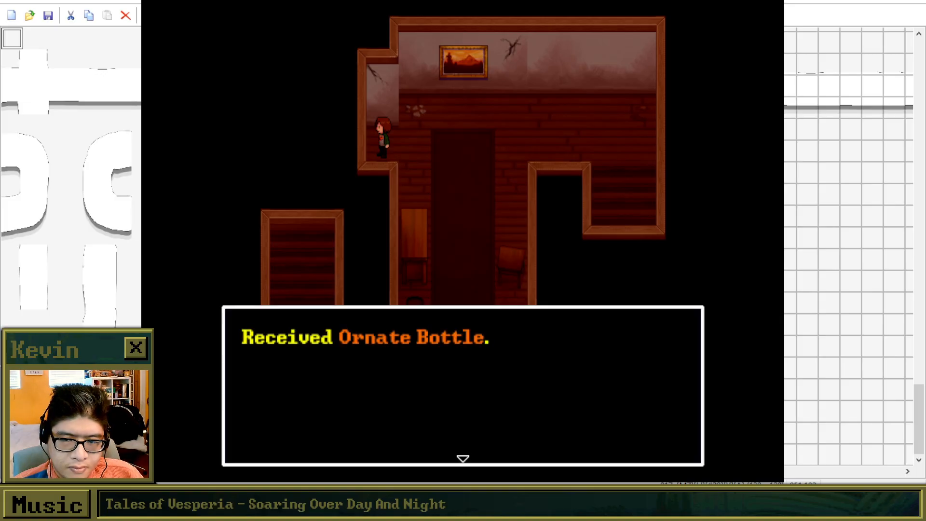
pyautogui.press('Return')
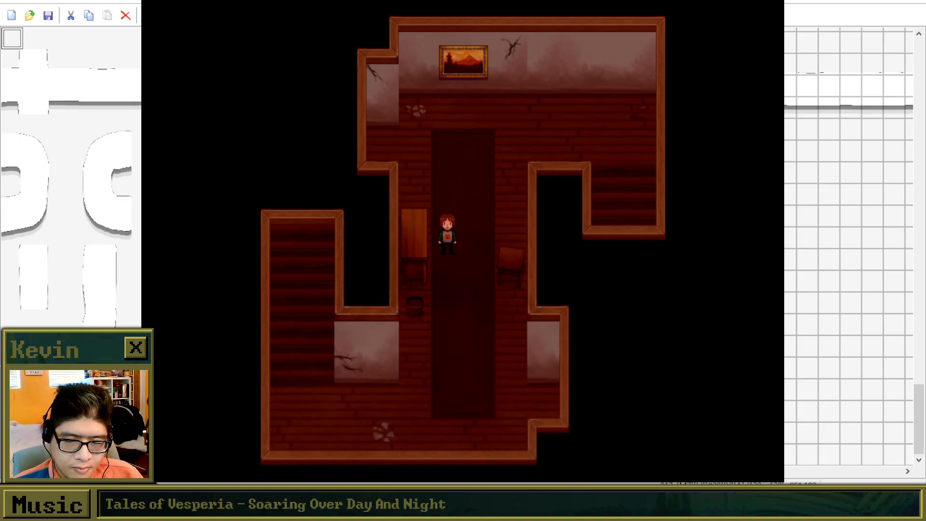
# Read the Ornate Bottle's description in Mementos and return to the hallway.
pyautogui.press('Escape')
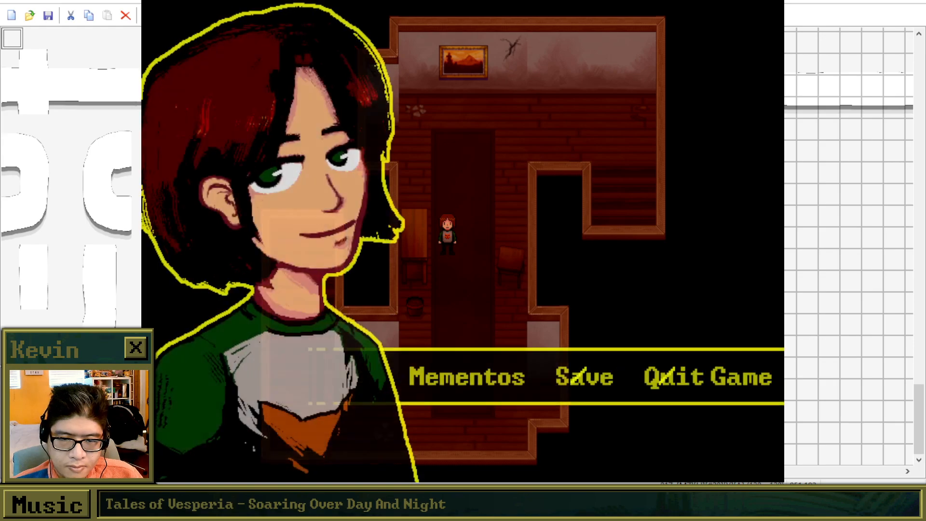
pyautogui.press('Return')
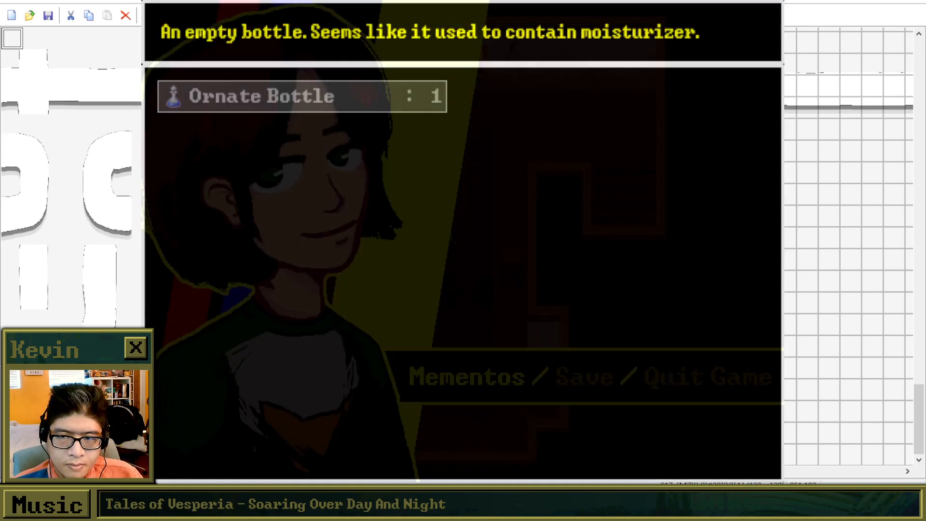
pyautogui.press('Escape')
pyautogui.press('Escape')
# Keep looping from the carpet up the southwest staircase through the darker red versions of the hallway.
pyautogui.press('Down')
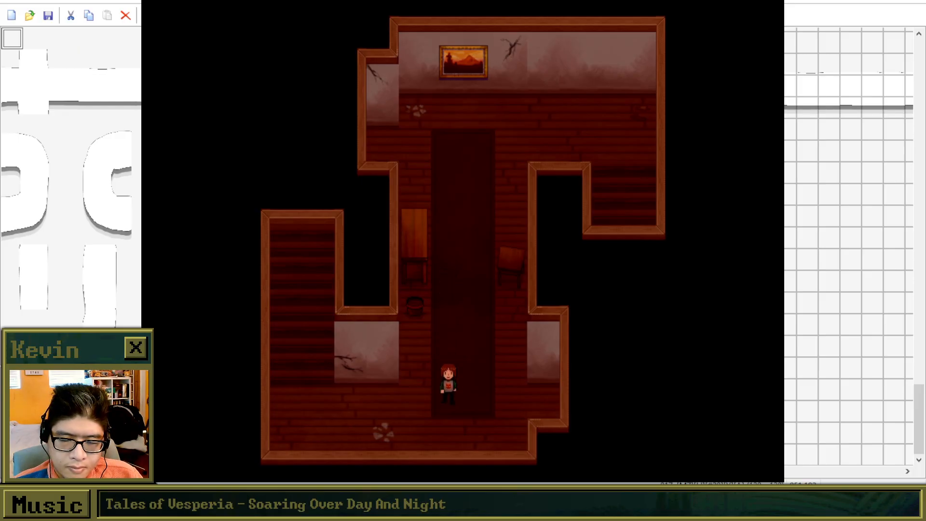
pyautogui.press('Left')
pyautogui.press('Up')
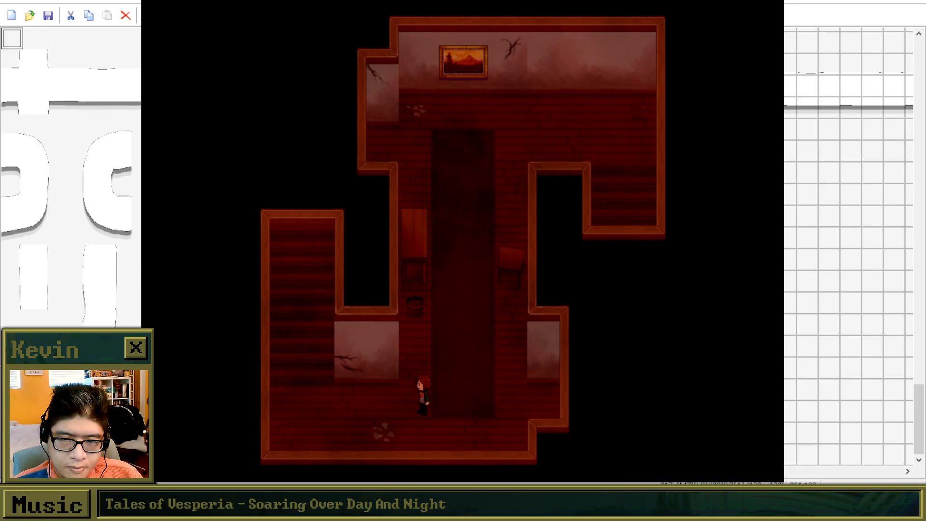
pyautogui.press('Up')
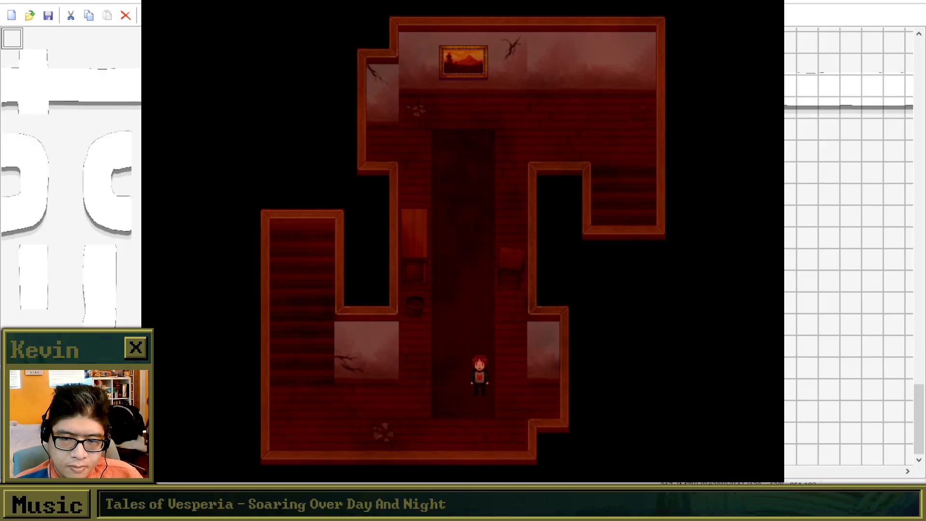
pyautogui.press('Up')
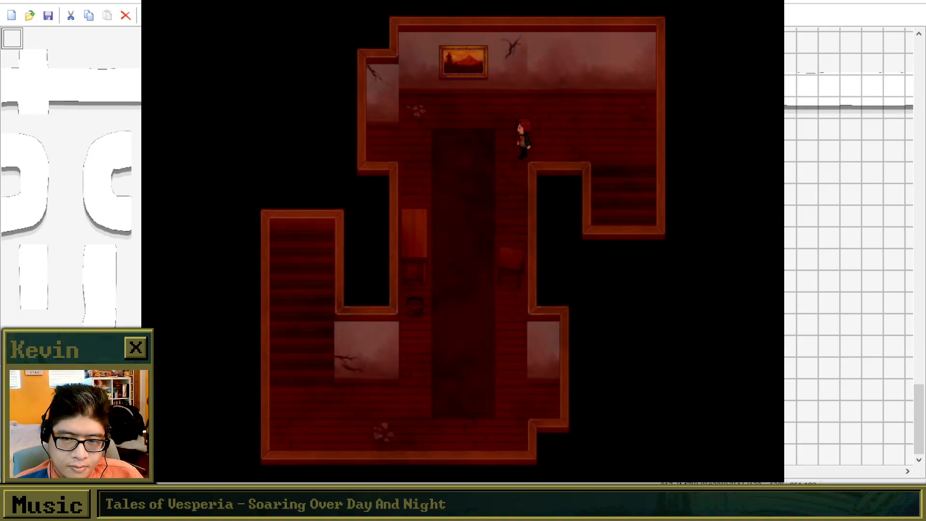
# Loop through the red hallway into its purple version and climb the southwest staircase there.
pyautogui.press('Down')
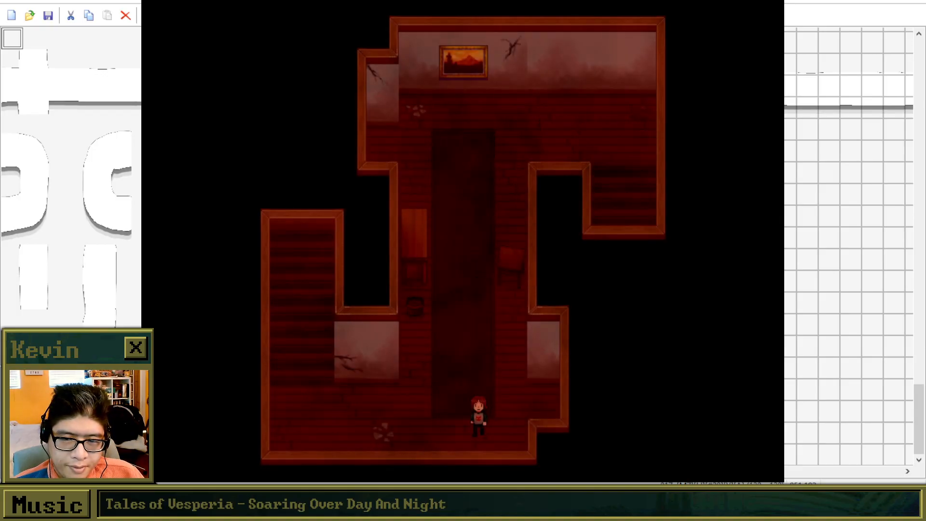
pyautogui.press('Up')
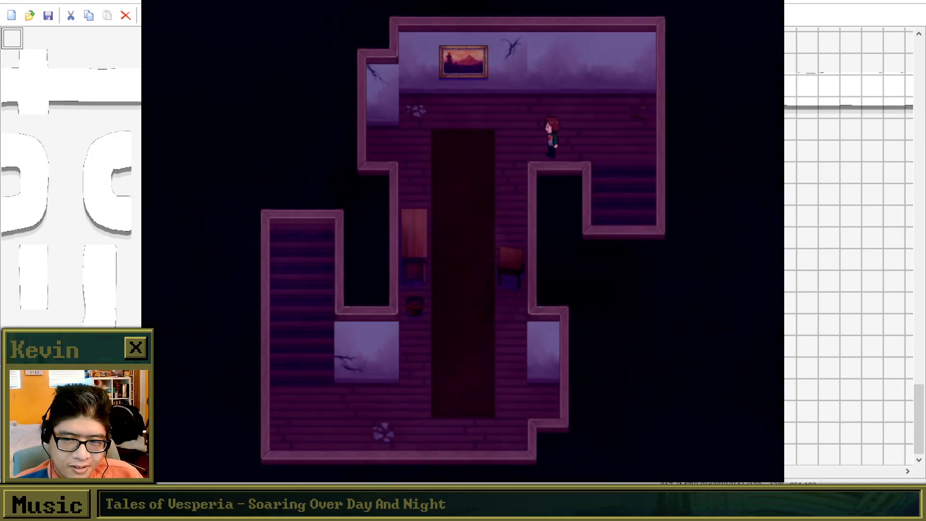
pyautogui.press('Left')
pyautogui.press('Down')
pyautogui.press('Left')
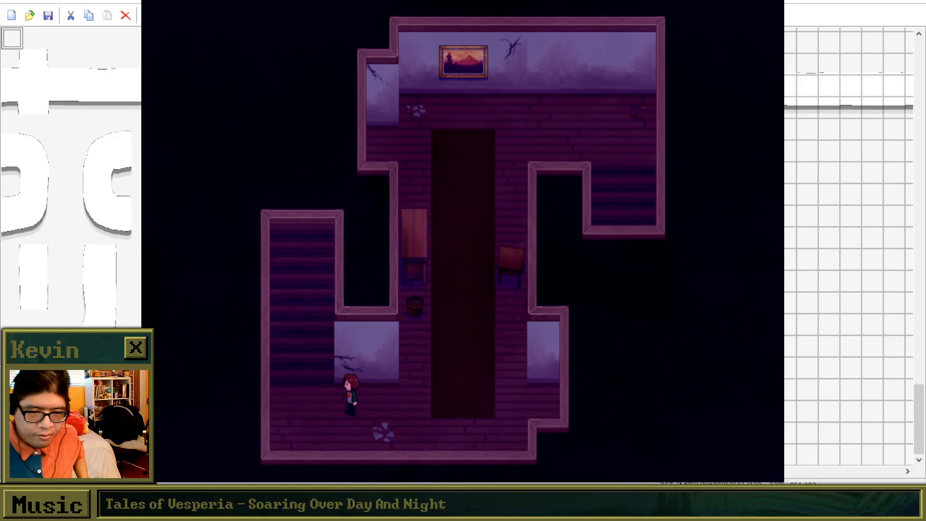
pyautogui.press('Left')
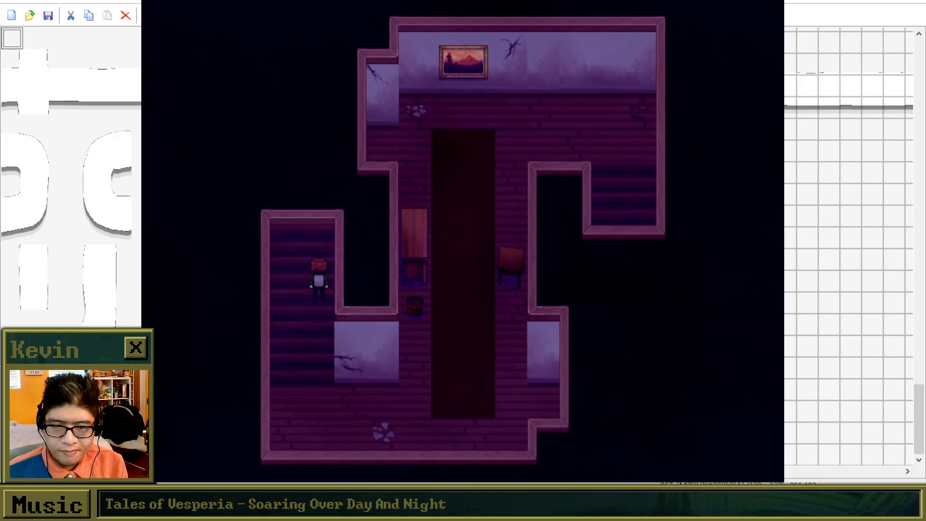
pyautogui.press('Up')
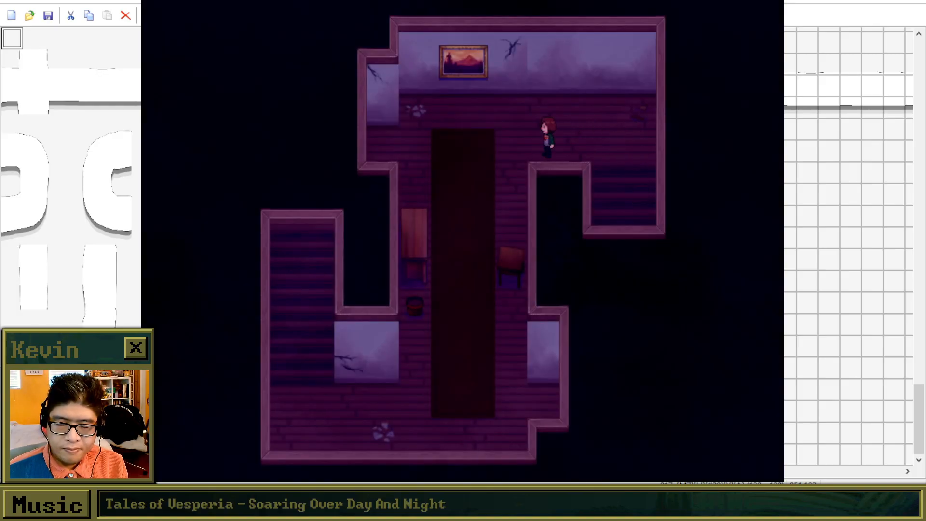
# Complete another lap of the purple hallway, continue into the mirrored moon-painting hallway and climb its southeast staircase.
pyautogui.press('Down')
pyautogui.press('Left')
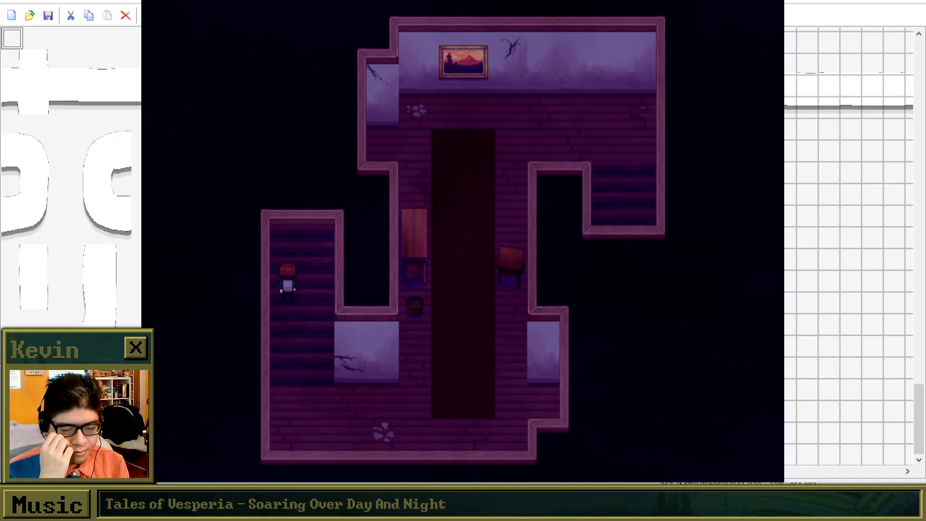
pyautogui.press('Up')
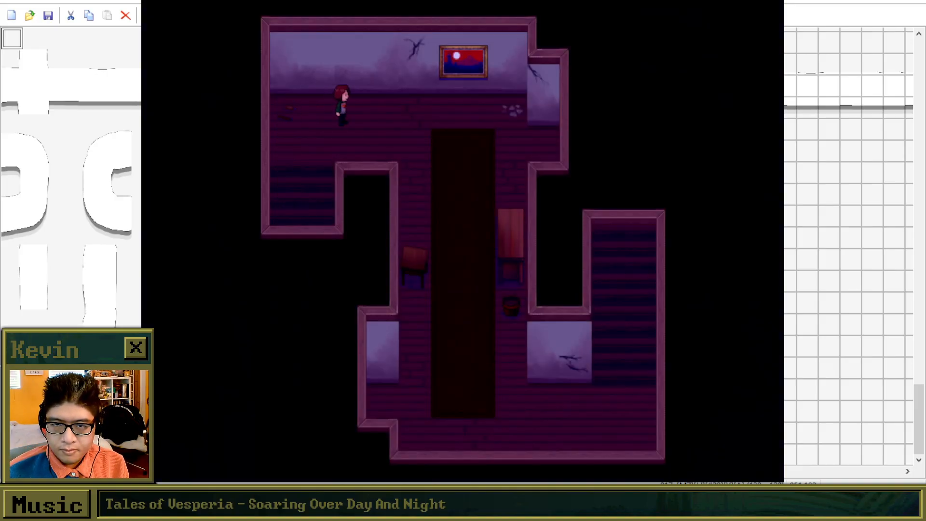
pyautogui.press('Down')
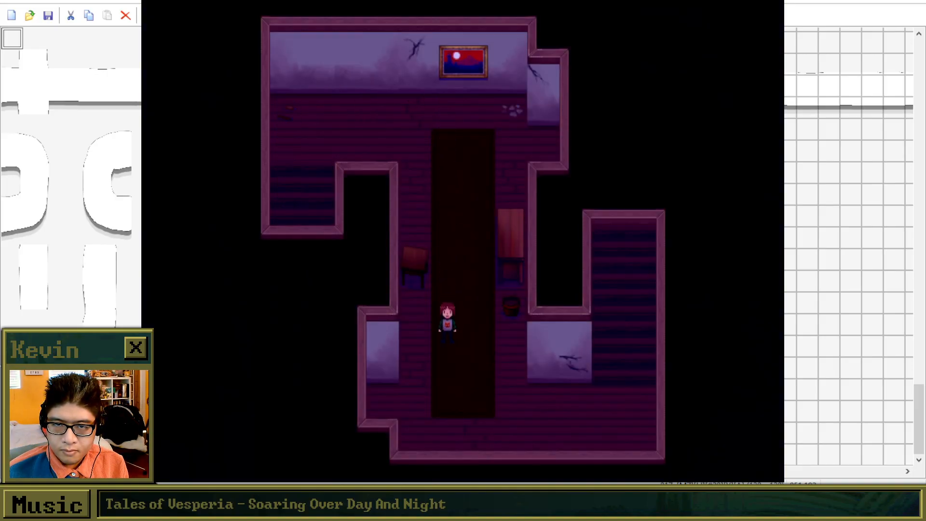
pyautogui.press('Right')
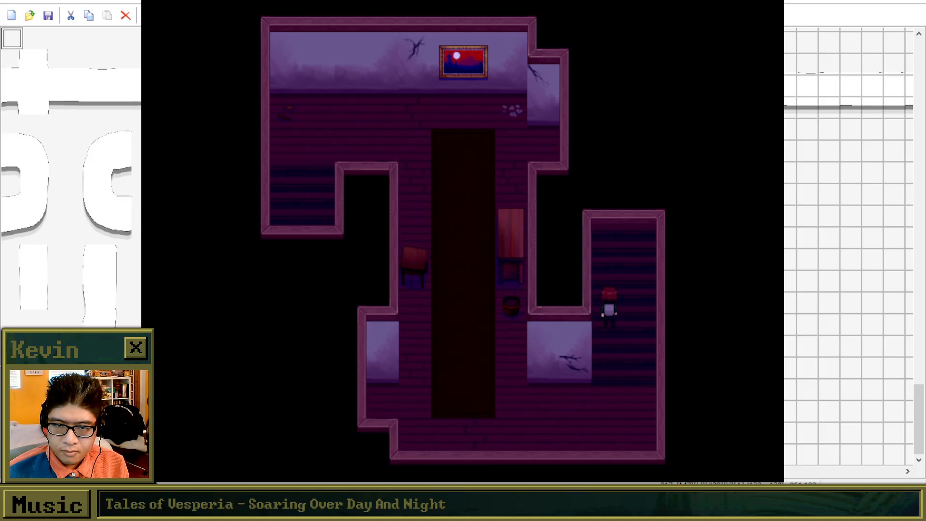
pyautogui.press('Up')
pyautogui.press('Left')
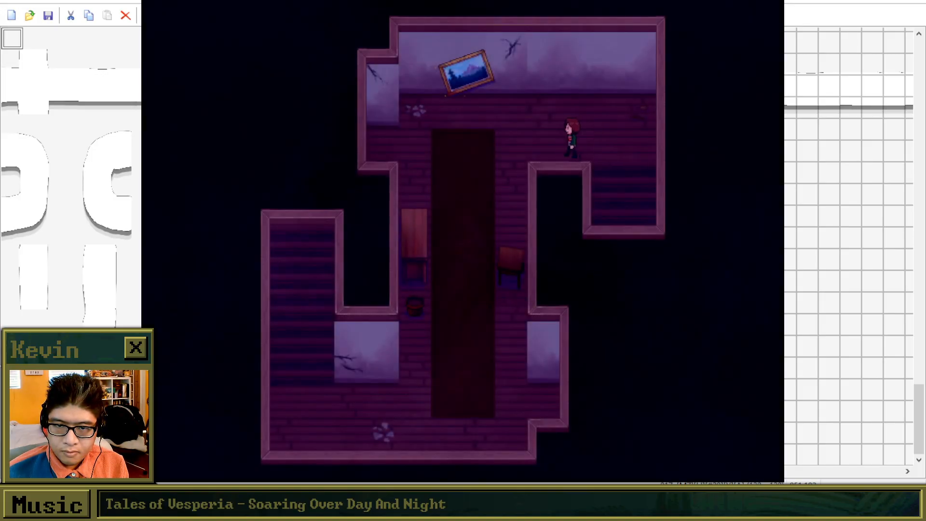
# Cross the purple hallways with the tilted painting, climbing each one's long staircase, to reach the straight north-south corridor.
pyautogui.press('Down')
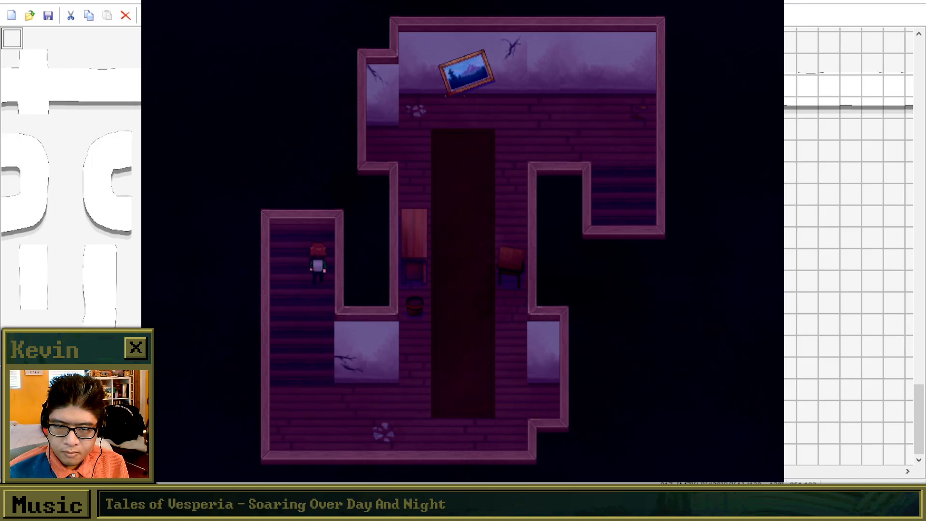
pyautogui.press('Up')
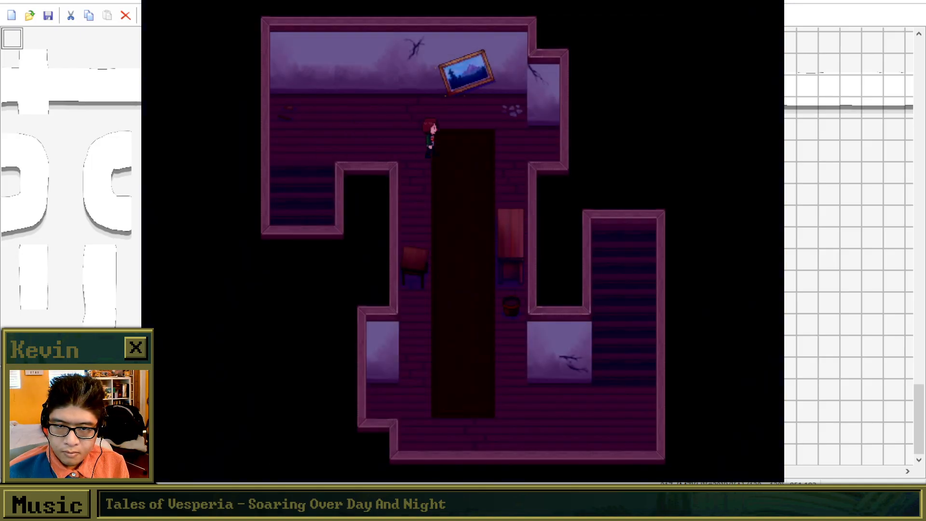
pyautogui.press('Down')
pyautogui.press('Right')
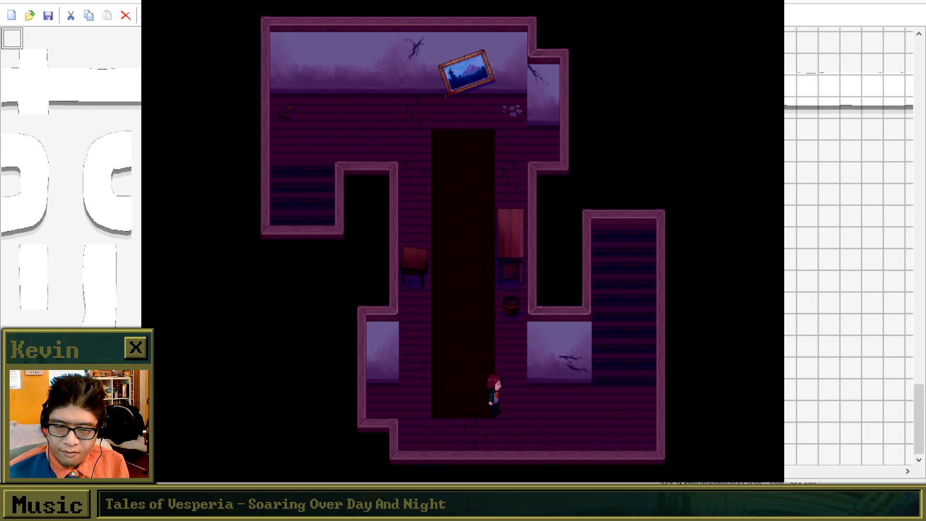
pyautogui.press('Up')
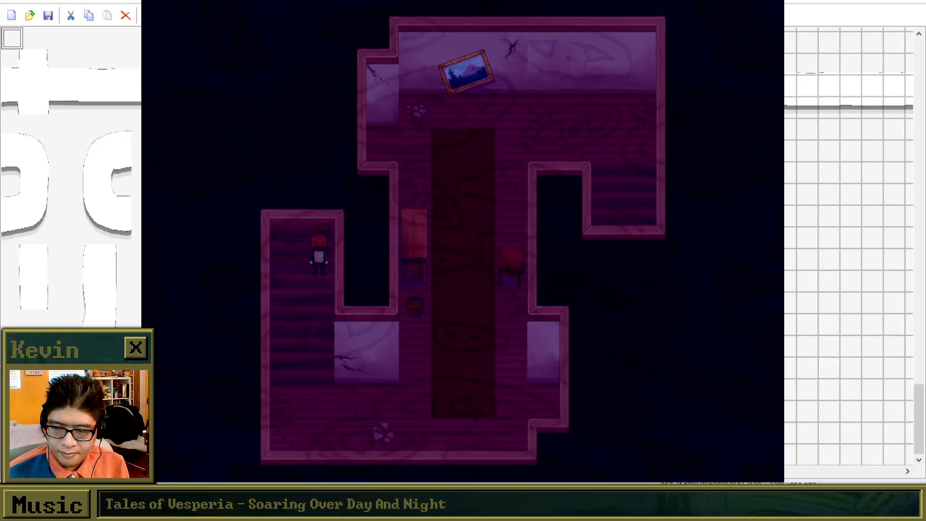
pyautogui.press('Up')
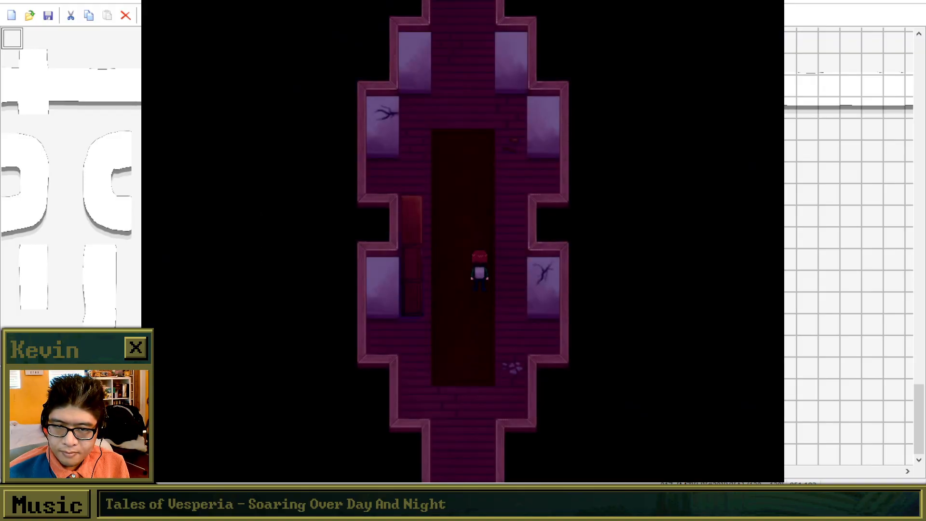
# Keep walking north through the repeating straight corridor, from its purple version through the brown versions to the foggy red one.
pyautogui.press('Up')
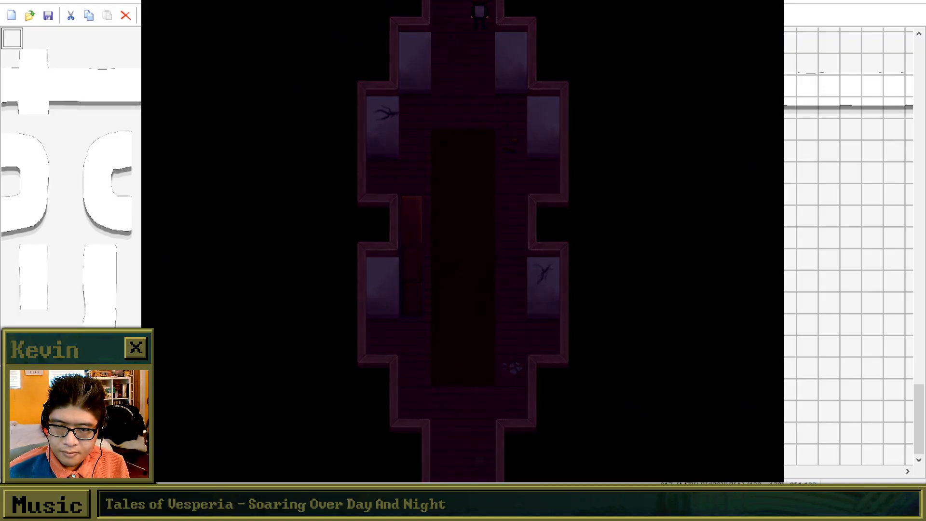
pyautogui.press('Up')
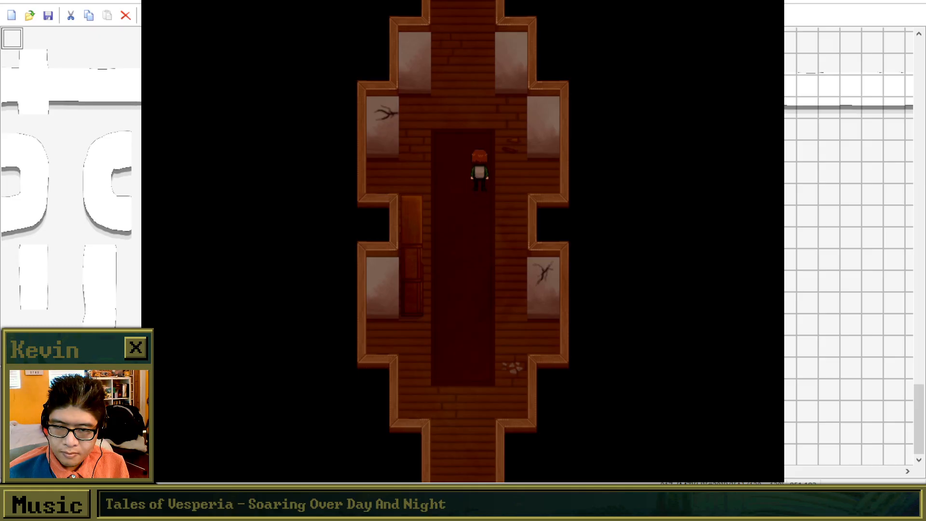
pyautogui.press('Up')
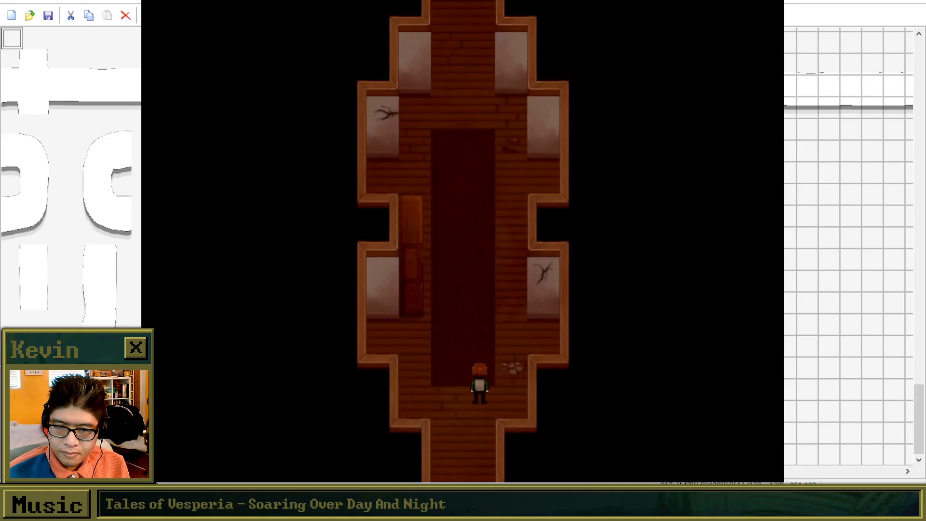
pyautogui.press('Up')
pyautogui.press('Up')
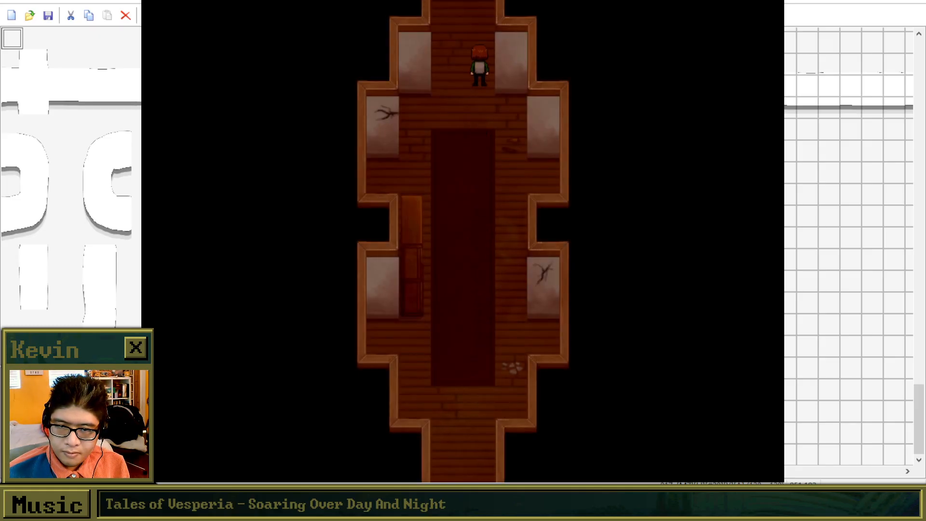
pyautogui.press('Up')
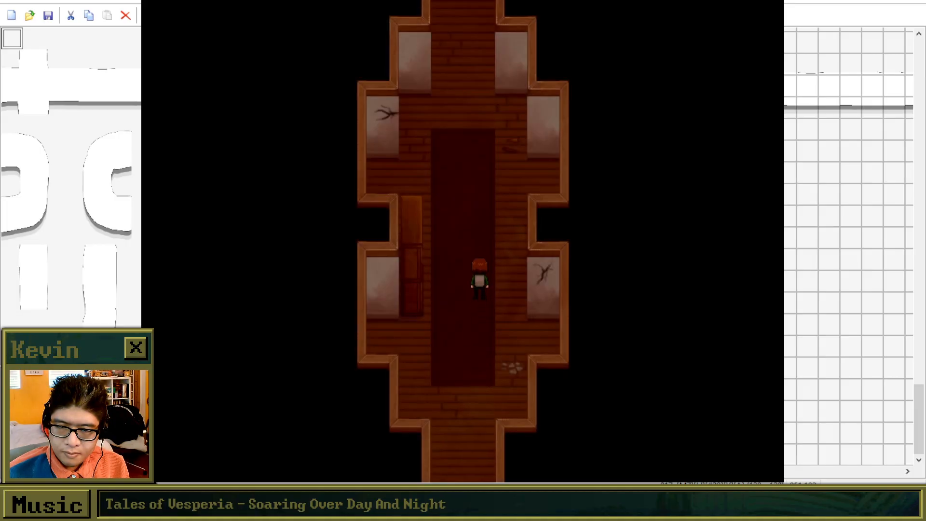
pyautogui.press('Up')
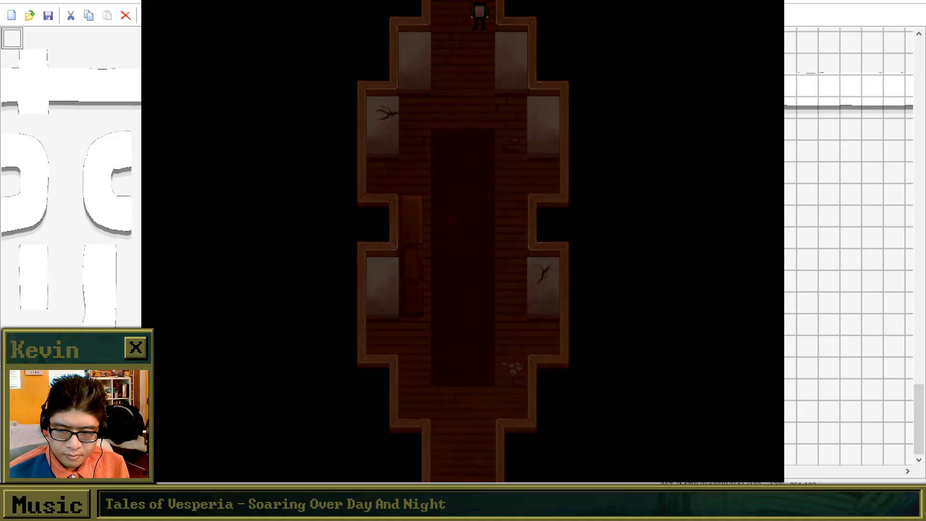
pyautogui.press('Up')
pyautogui.press('Up')
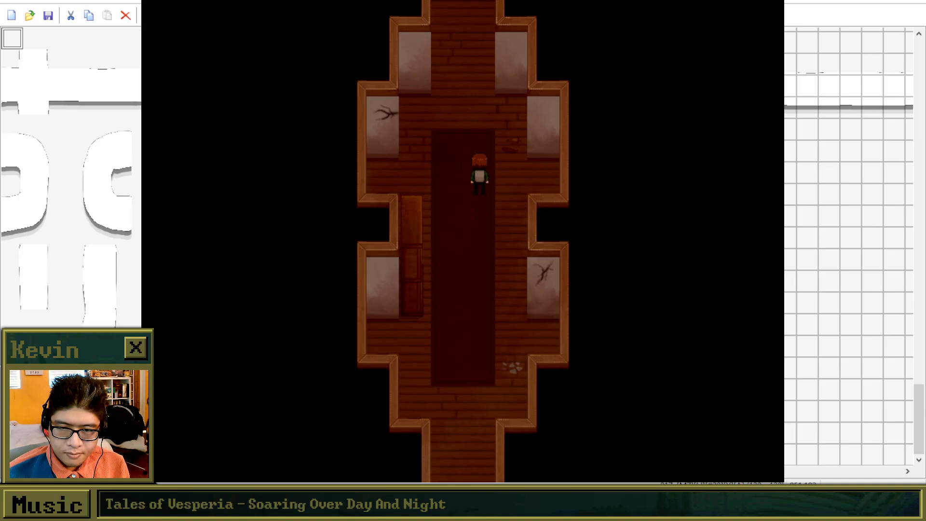
pyautogui.press('Up')
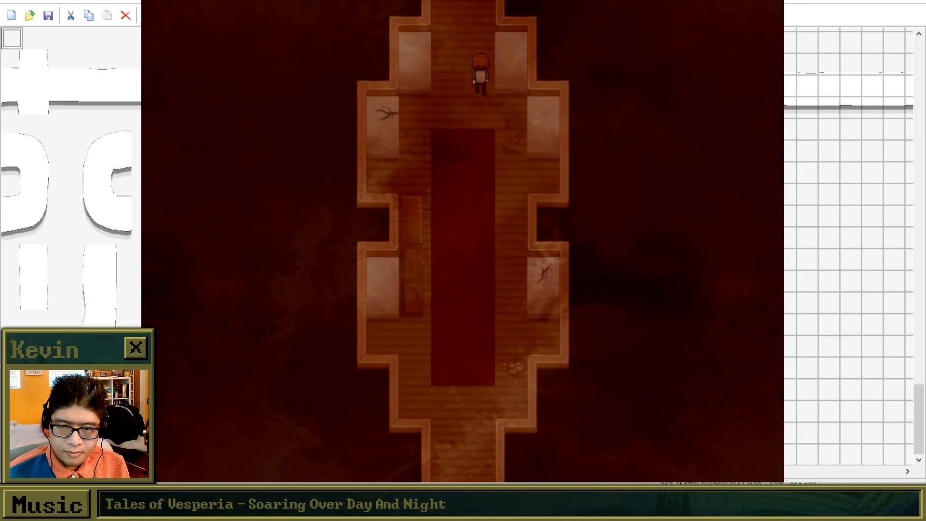
# Check the pale kneeling figure beside the foggy corridor's carpet and continue north into the end room.
pyautogui.press('Up')
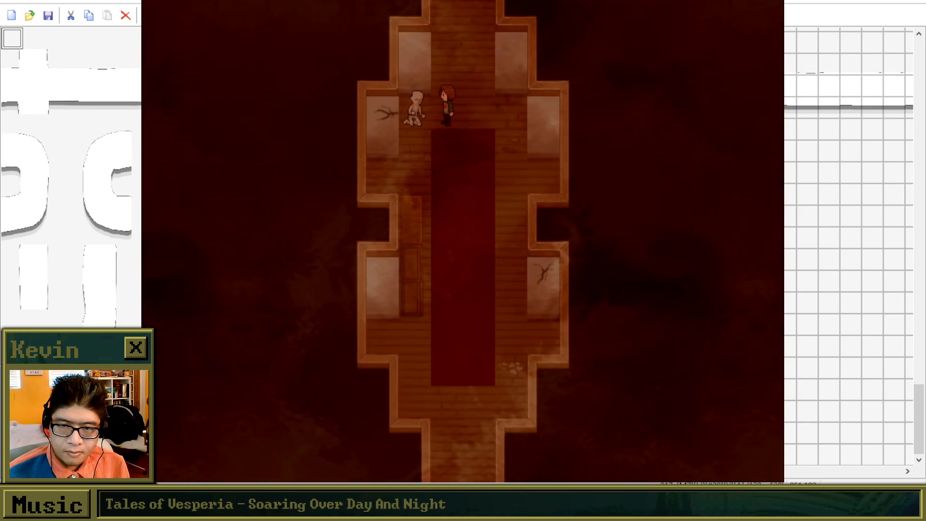
pyautogui.press('Up')
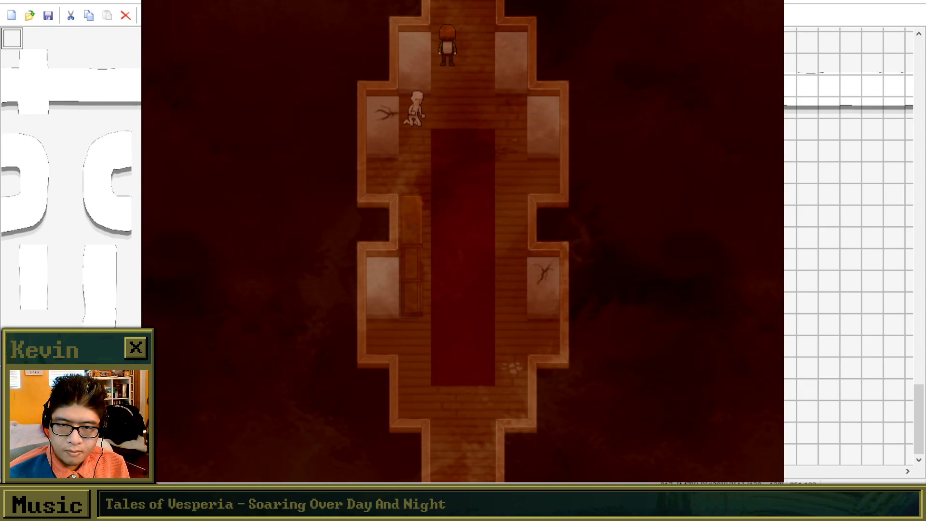
pyautogui.press('Up')
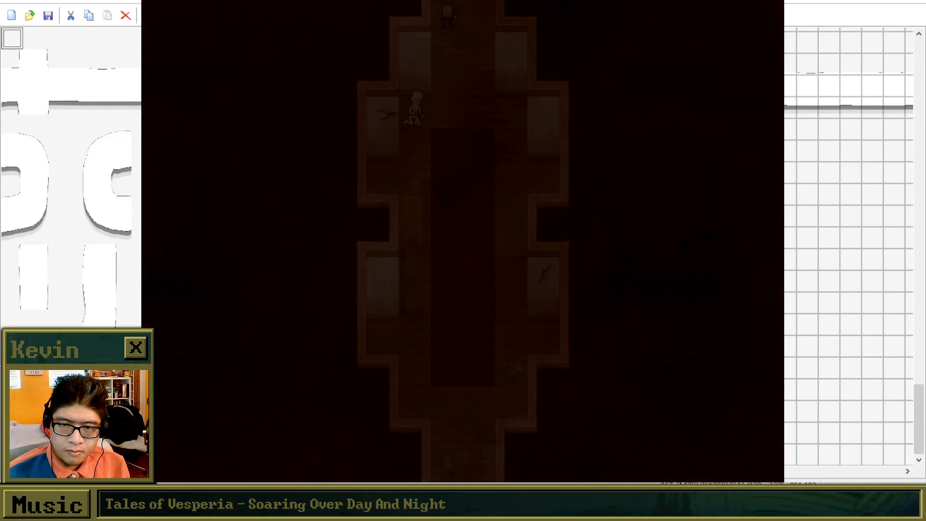
pyautogui.press('Up')
pyautogui.press('Up')
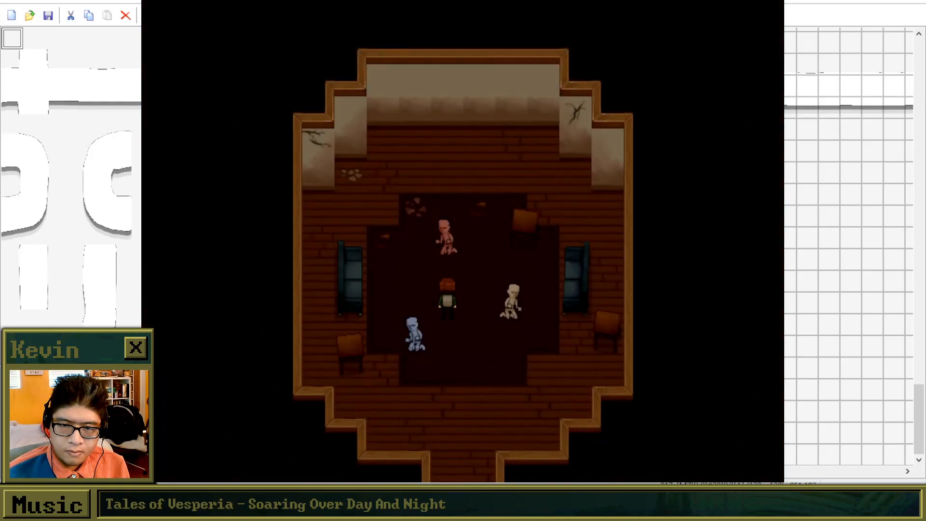
# Move among the kneeling figures on the end room's carpet and interact with them, starting with the blue one.
pyautogui.press('Down')
pyautogui.press('Left')
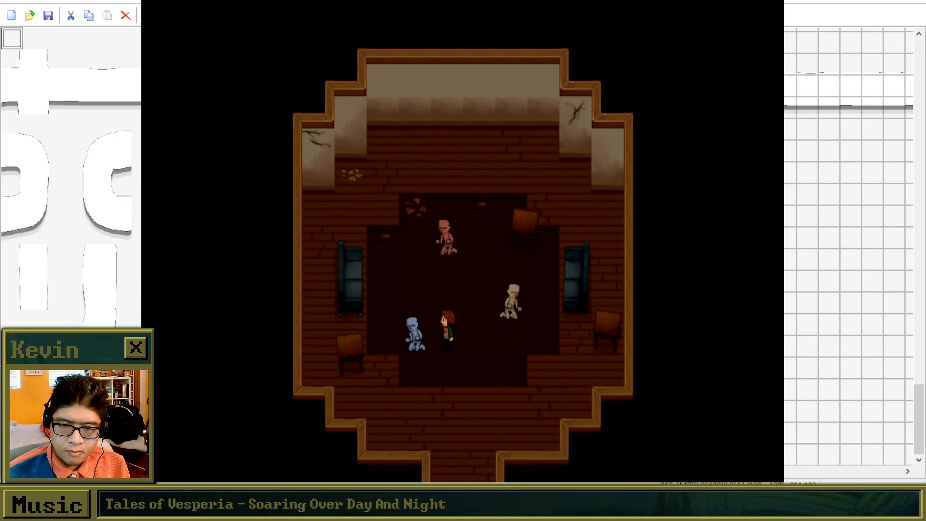
pyautogui.press('z')
pyautogui.press('z')
pyautogui.press('Up')
pyautogui.press('Up')
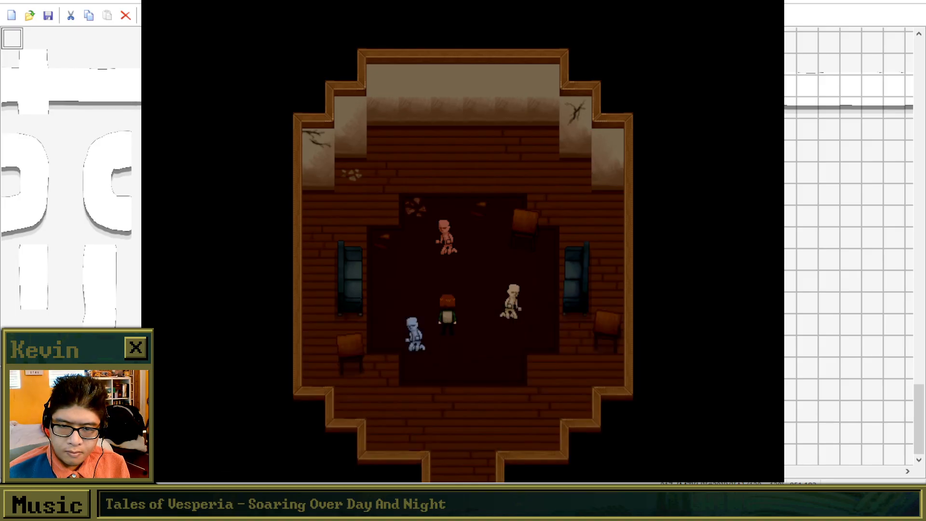
pyautogui.press('z')
pyautogui.press('z')
pyautogui.press('Down')
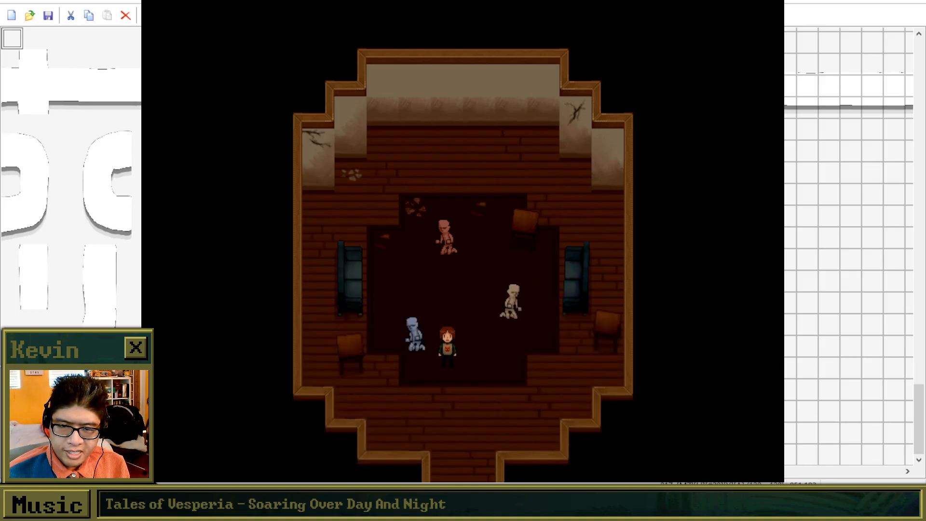
pyautogui.press('Up')
pyautogui.press('Right')
pyautogui.press('Up')
pyautogui.press('z')
pyautogui.press('z')
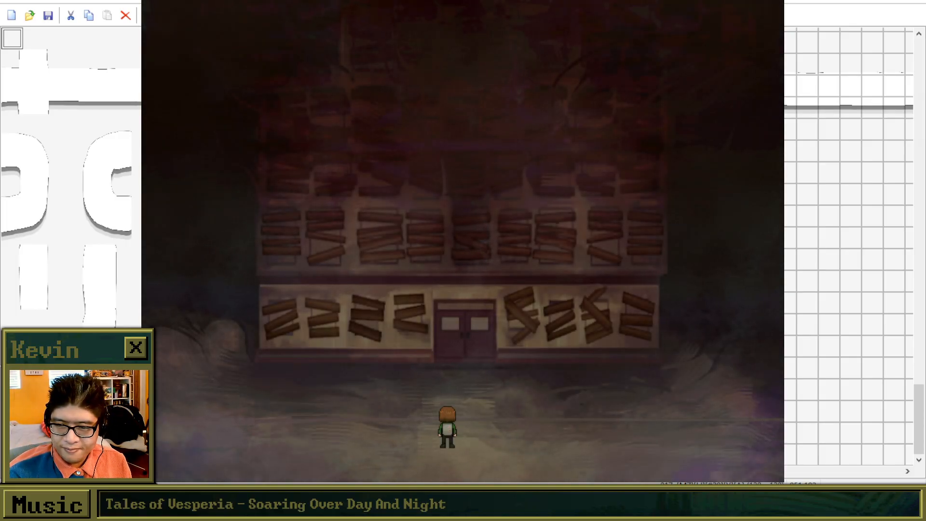
# Advance the dialogue about going in for the evidence and enter the boarded-up building's lobby again.
pyautogui.press('Return')
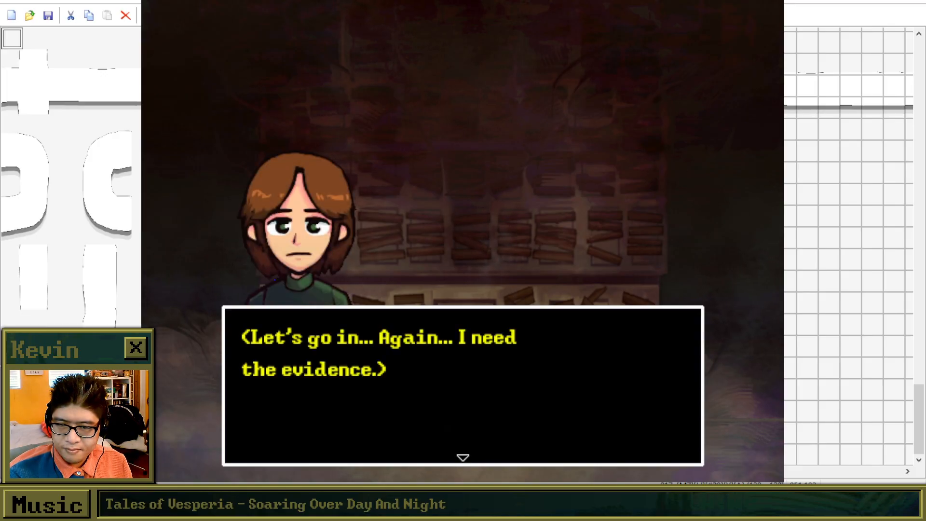
pyautogui.press('Return')
pyautogui.press('Up')
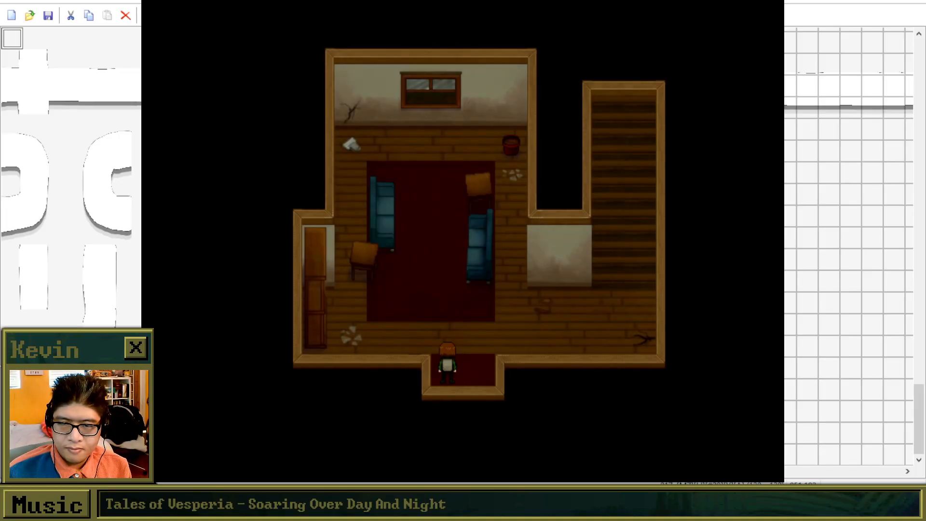
# Quit the playtest from the lobby through the in-game Quit Game option, returning to the title screen.
pyautogui.press('Right')
pyautogui.press('Right')
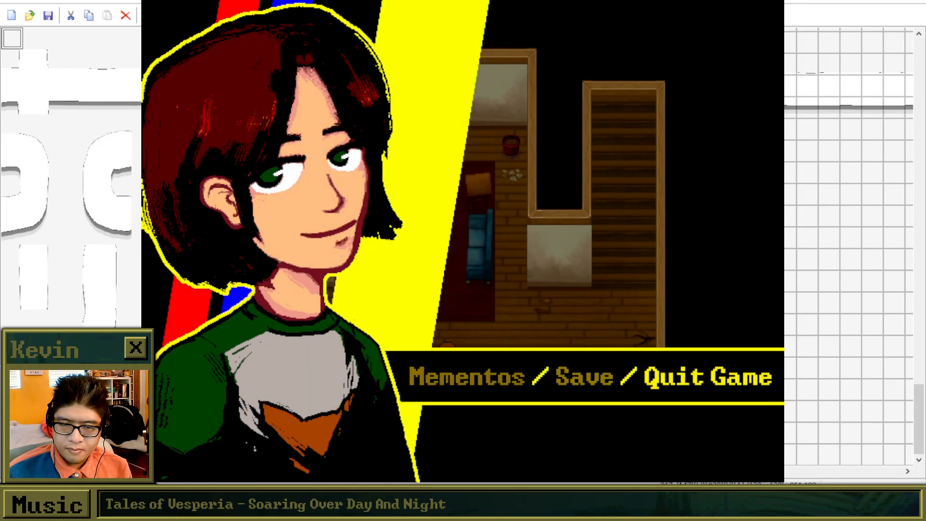
pyautogui.press('Return')
pyautogui.press('Return')
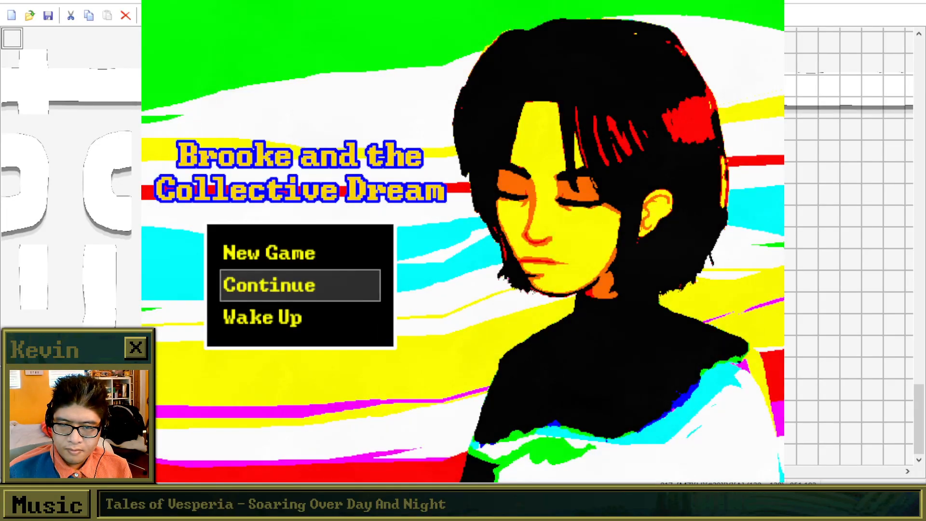
# Open the saved-game list from Continue, back out of it, and close the playtest.
pyautogui.press('Return')
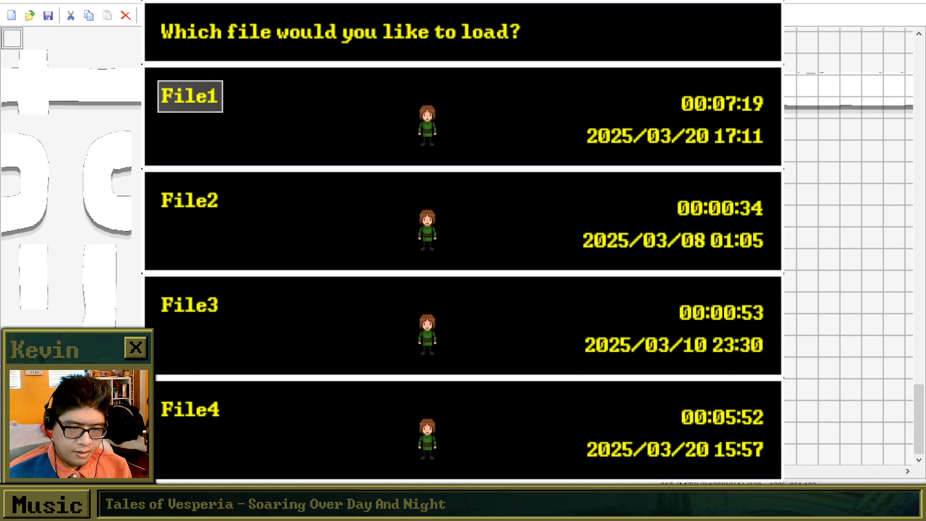
pyautogui.press('Escape')
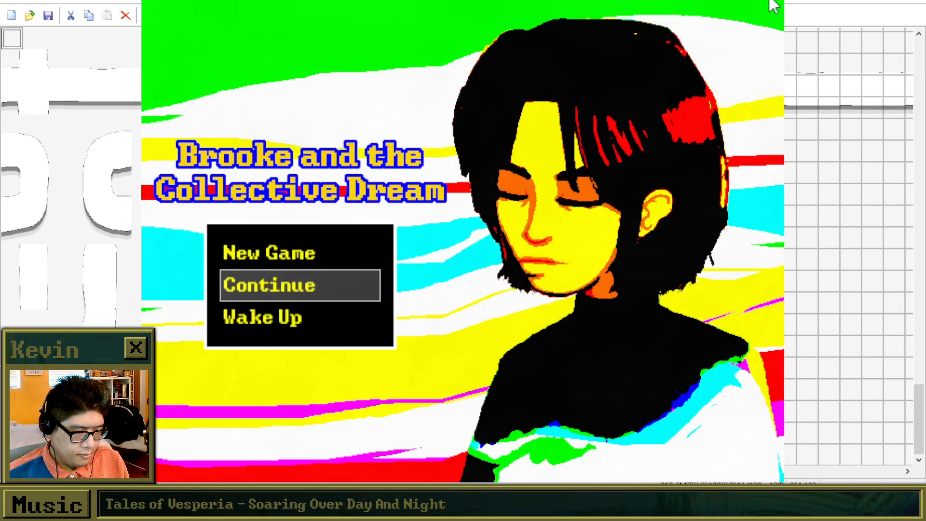
pyautogui.hotkey('alt', 'F4')
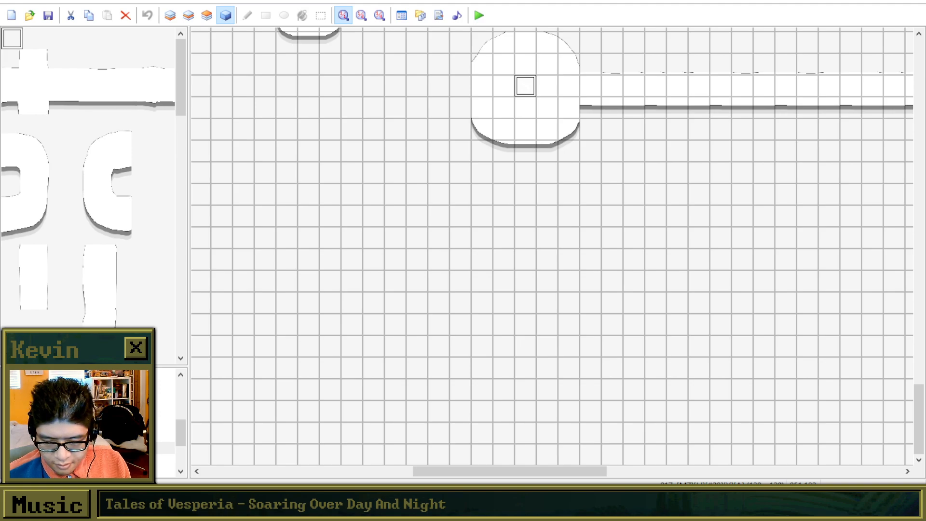
# Find the PROLOGUE map in the project and set the player's starting position at tile 003,005 on its blank grid.
pyautogui.click(145, 436)
pyautogui.click(145, 405)
pyautogui.scroll(4, 144, 412)
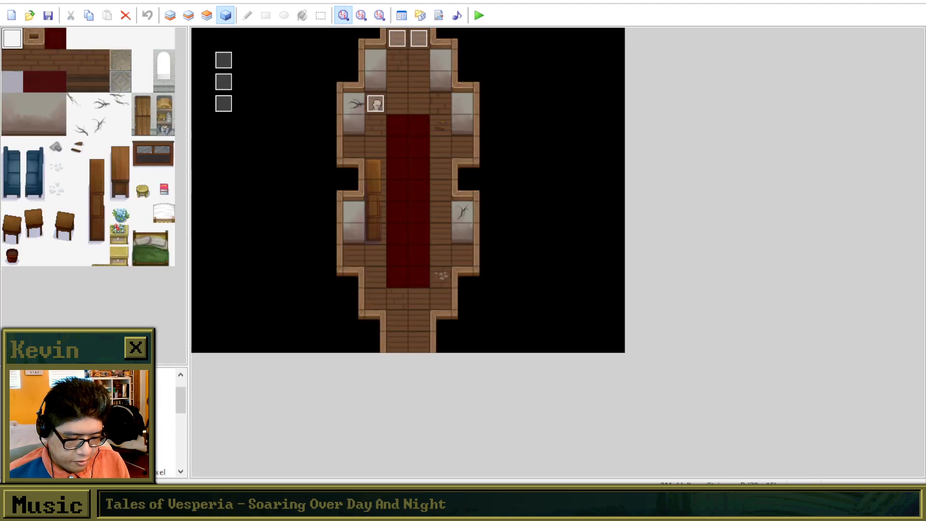
pyautogui.scroll(-2, 145, 412)
pyautogui.click(144, 412)
pyautogui.scroll(2, 145, 412)
pyautogui.click(96, 412)
pyautogui.click(97, 424)
pyautogui.click(96, 387)
pyautogui.click(97, 400)
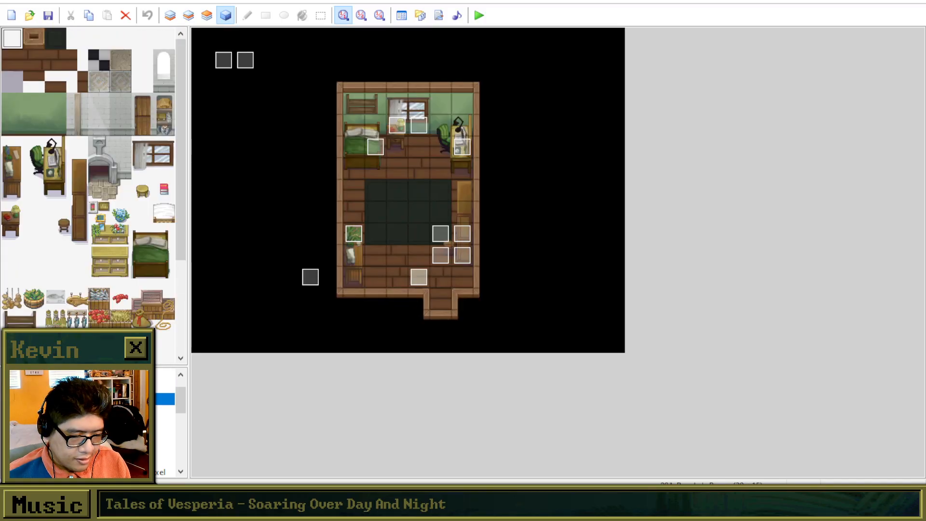
pyautogui.click(97, 387)
pyautogui.click(275, 156)
pyautogui.rightClick(277, 162)
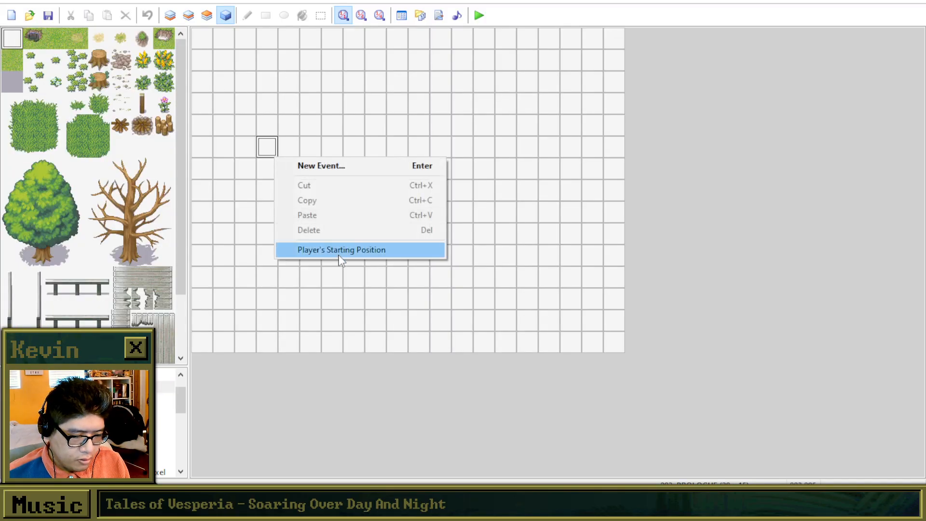
pyautogui.click(339, 252)
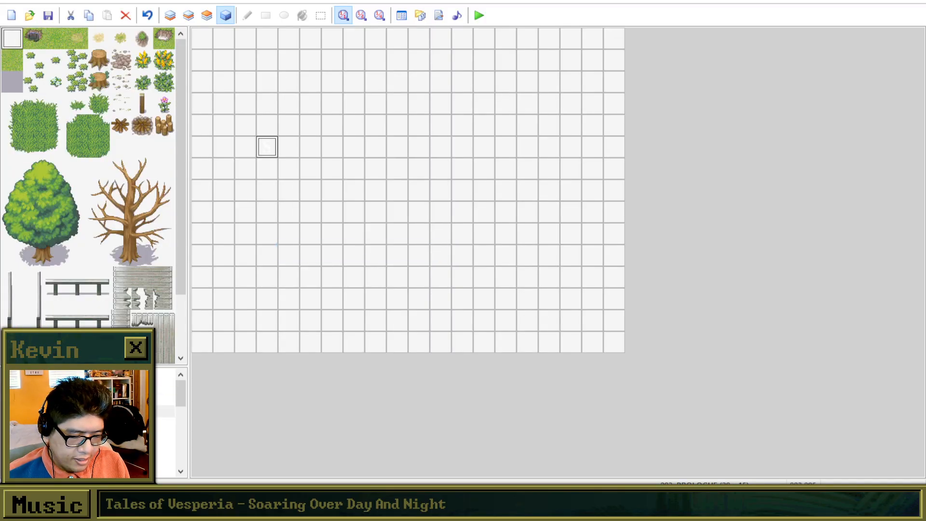
# Playtest from the PROLOGUE map by beginning a new game, try to walk the character around, and close the playtest.
pyautogui.click(480, 15)
pyautogui.click(434, 266)
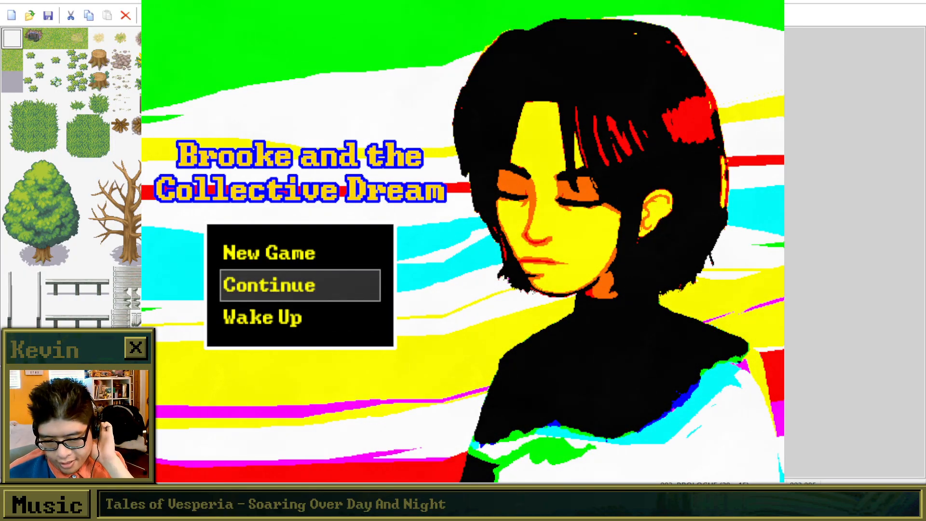
pyautogui.press('Up')
pyautogui.press('Down')
pyautogui.press('Up')
pyautogui.press('Down')
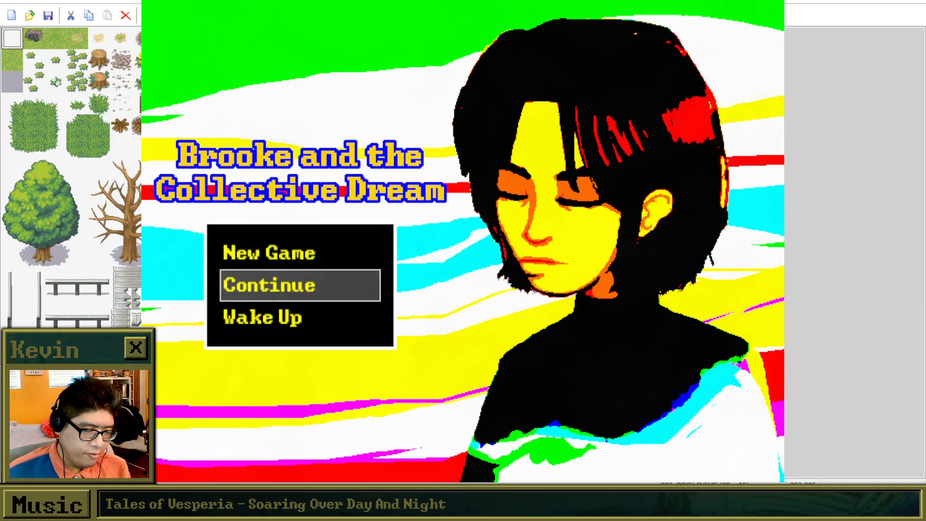
pyautogui.press('Up')
pyautogui.press('Down')
pyautogui.press('Up')
pyautogui.press('Return')
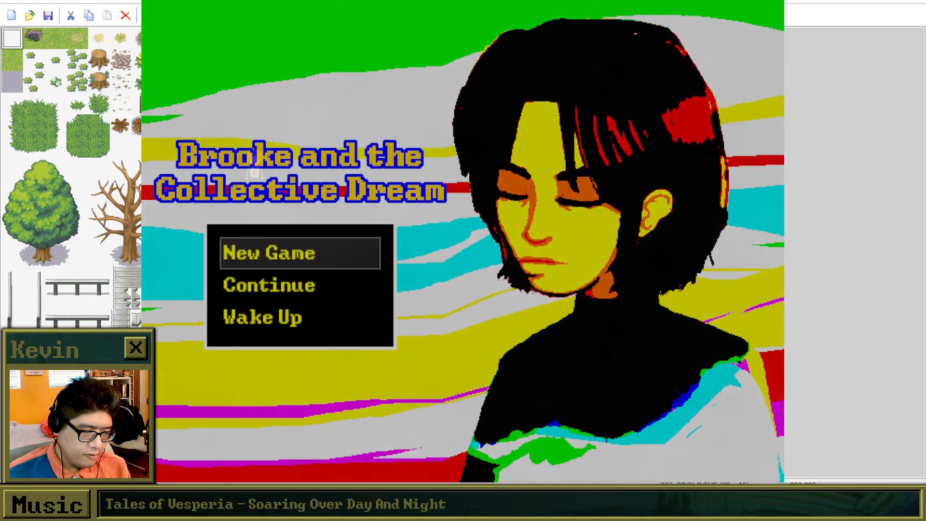
pyautogui.press('Right')
pyautogui.press('Down')
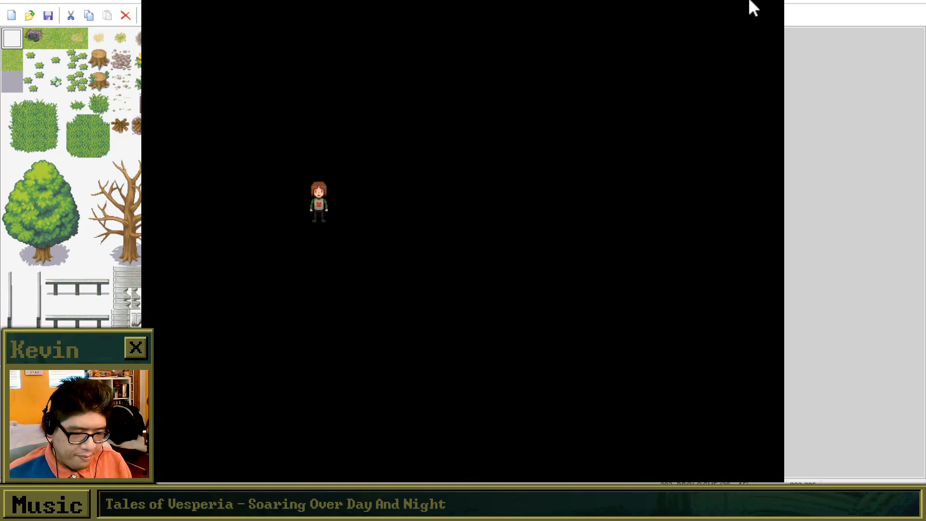
pyautogui.click(770, 0)
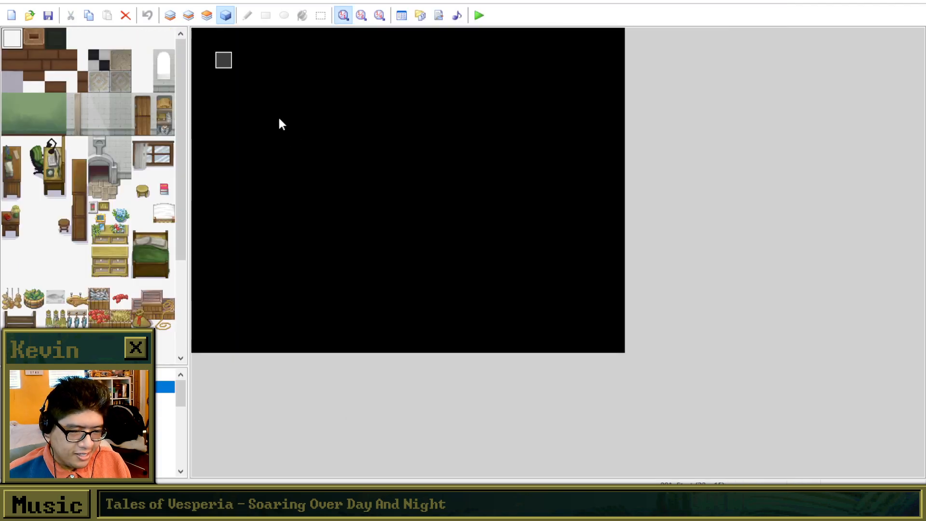
# Set the player's starting position at tile 003,001 on the black Start map, then launch a playtest and begin a new game.
pyautogui.rightClick(259, 68)
pyautogui.click(316, 161)
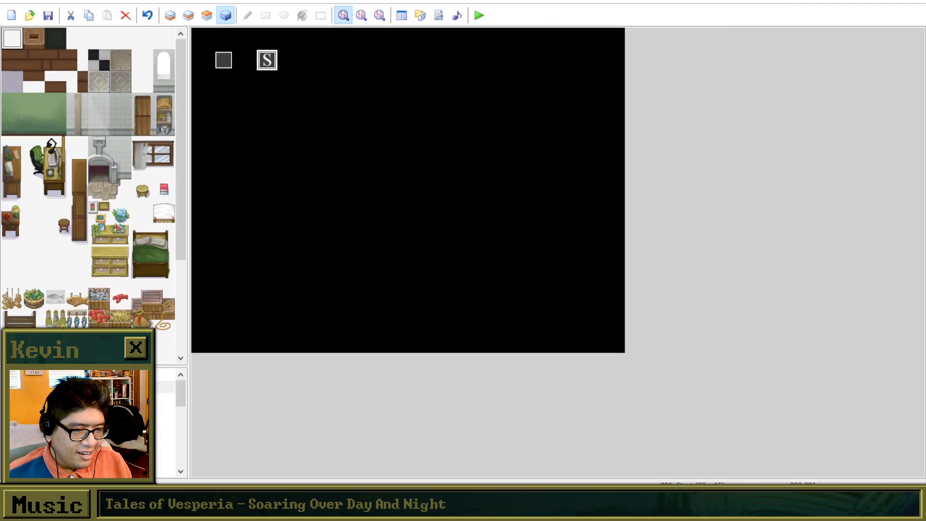
pyautogui.click(479, 15)
pyautogui.click(422, 267)
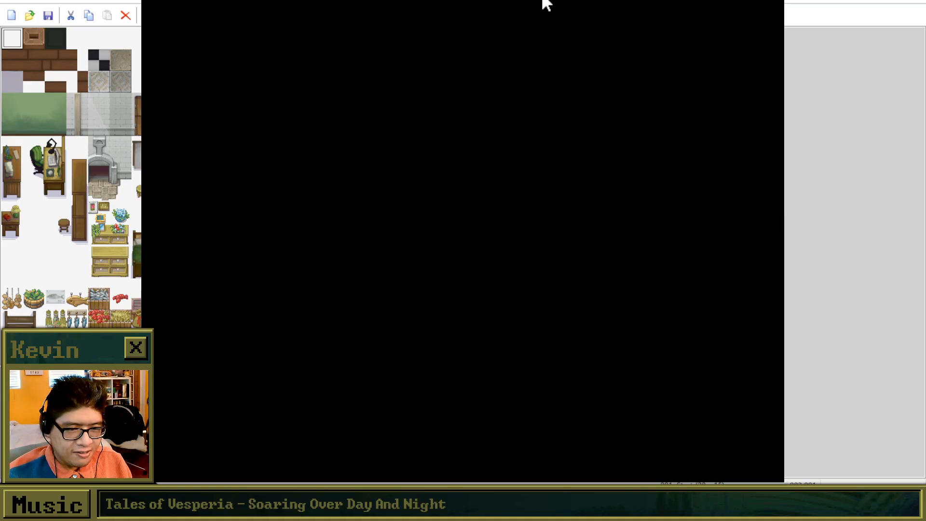
pyautogui.press('Up')
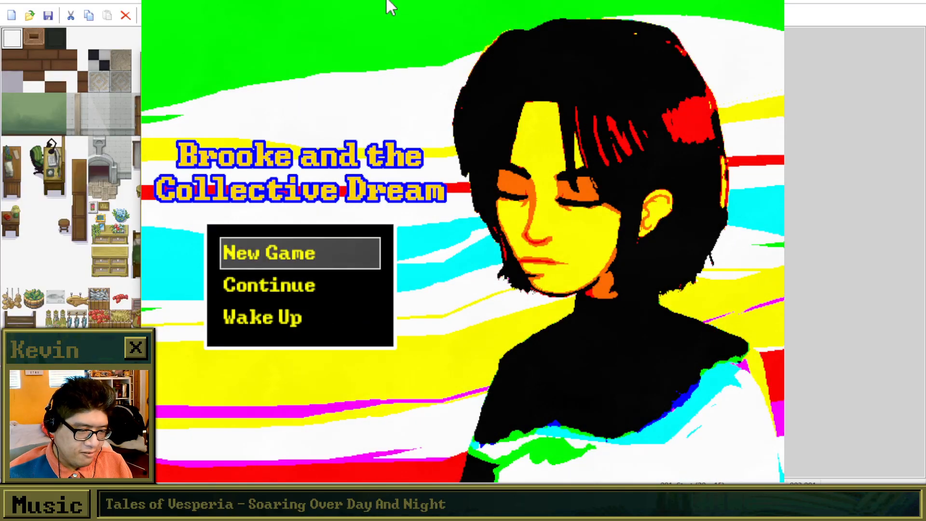
pyautogui.press('Return')
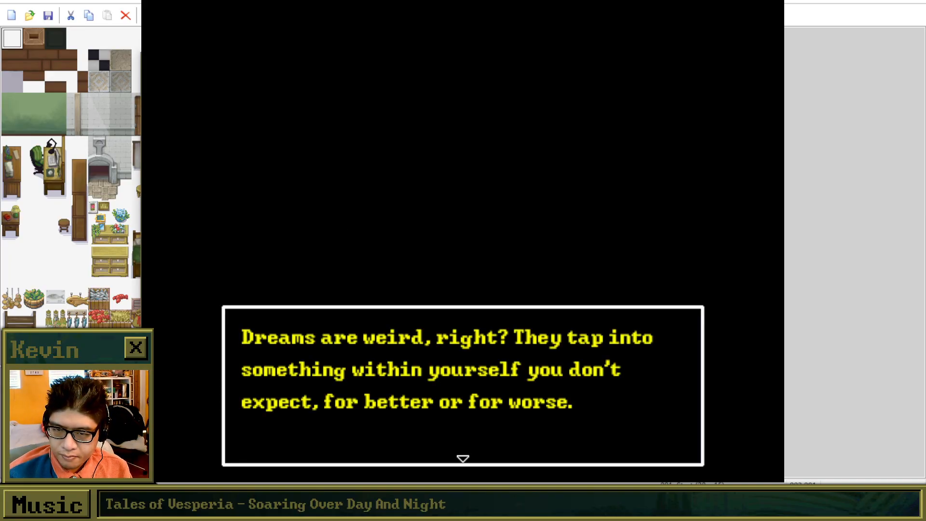
# Advance the opening narration about dreams through Brooke's introduction and into the dark bedroom scene.
pyautogui.press('Return')
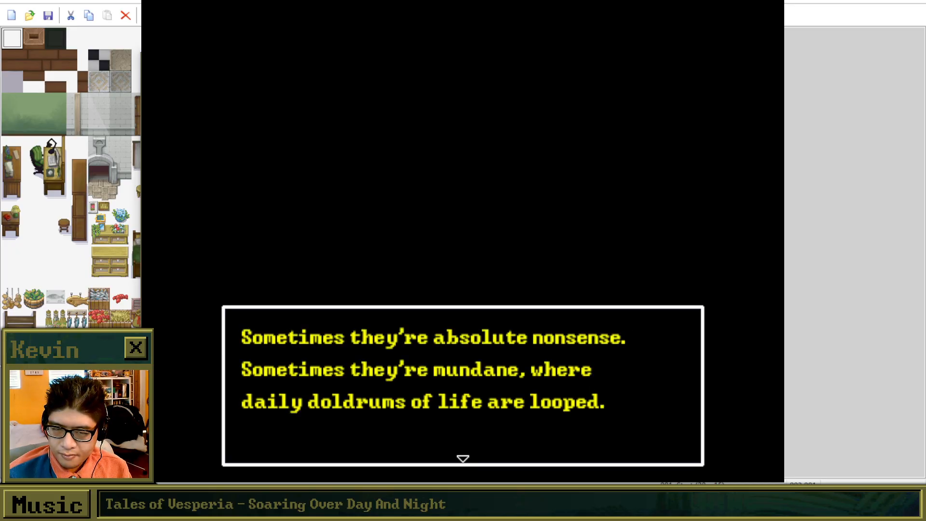
pyautogui.press('Return')
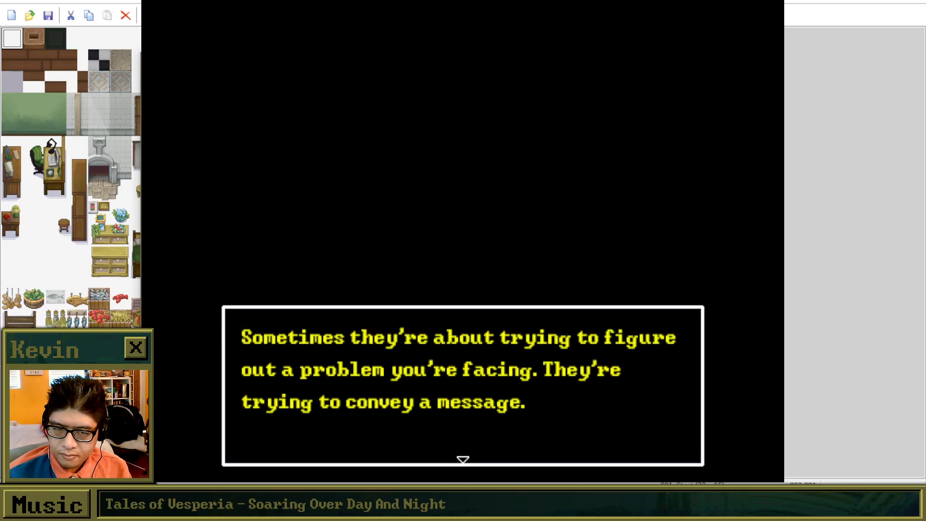
pyautogui.press('Return')
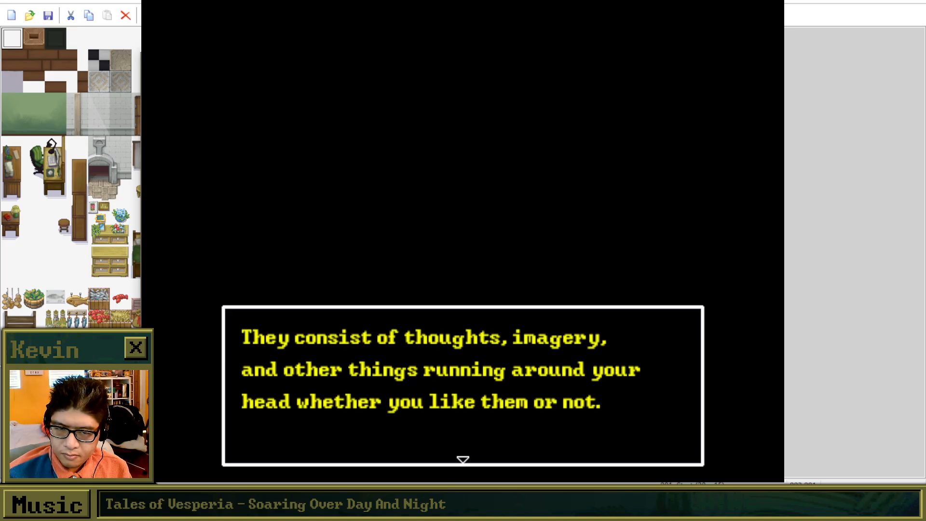
pyautogui.press('Return')
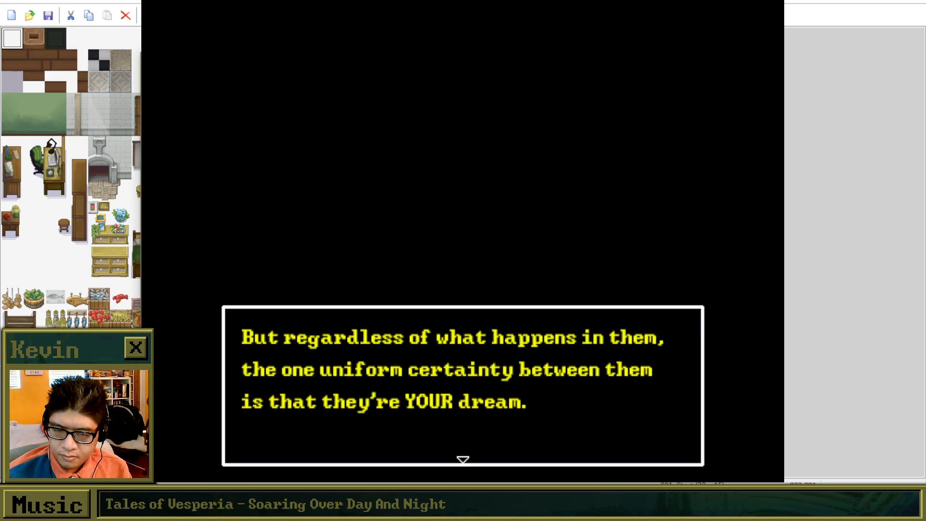
pyautogui.press('Return')
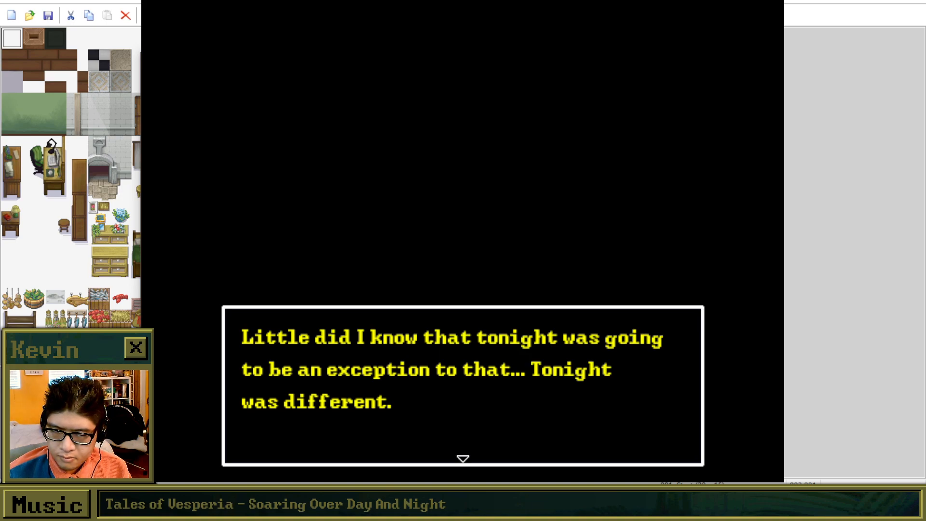
pyautogui.press('Return')
pyautogui.press('Return')
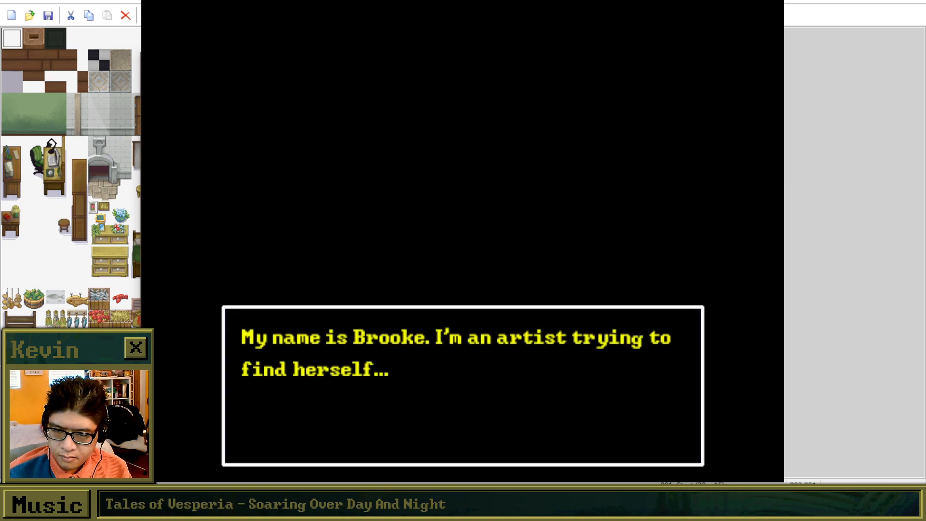
pyautogui.press('Return')
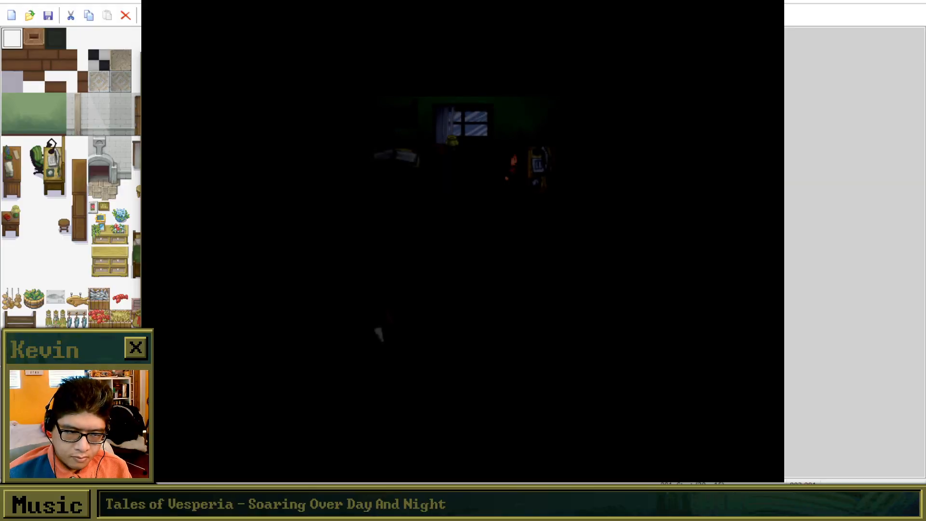
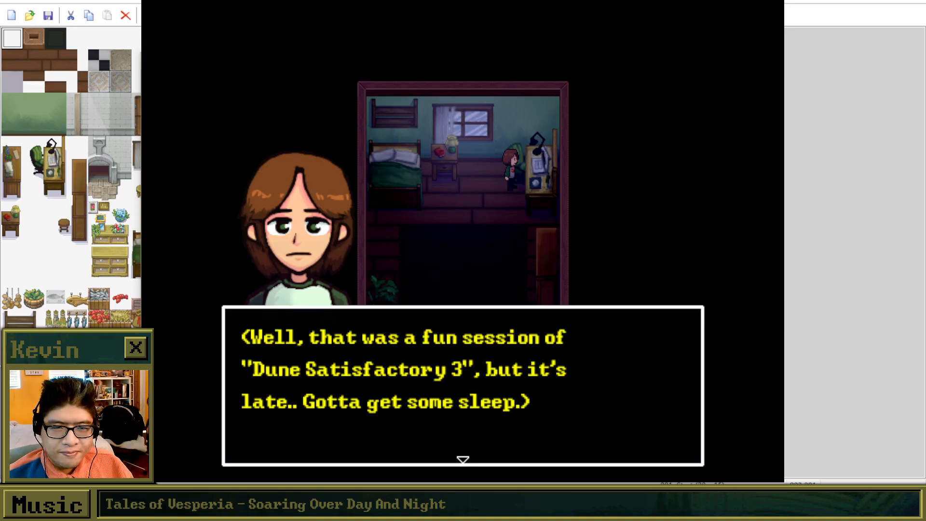
pyautogui.hotkey('alt', 'Tab')
pyautogui.hotkey('alt', 'Tab')
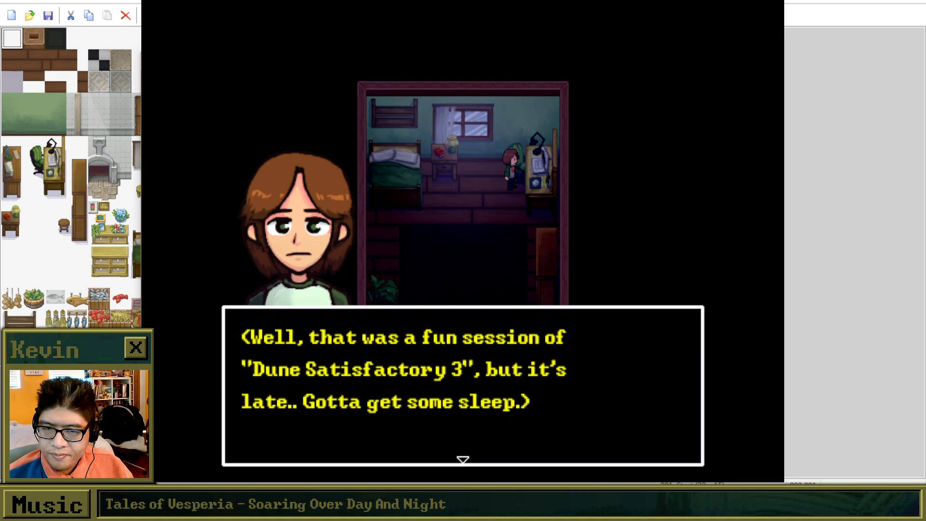
pyautogui.moveTo(1, 68); pyautogui.dragTo(289, 1)
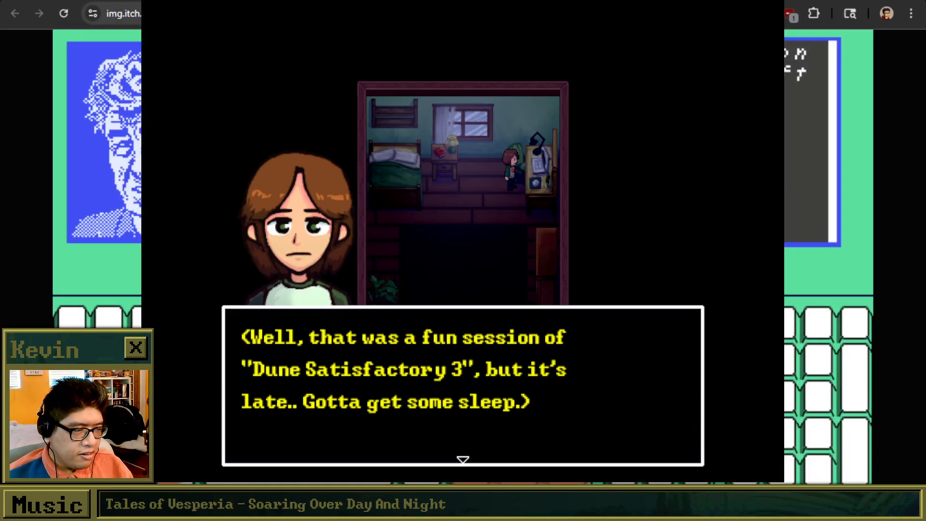
pyautogui.moveTo(499, 1); pyautogui.dragTo(267, 47)
pyautogui.moveTo(384, 45); pyautogui.dragTo(627, 92)
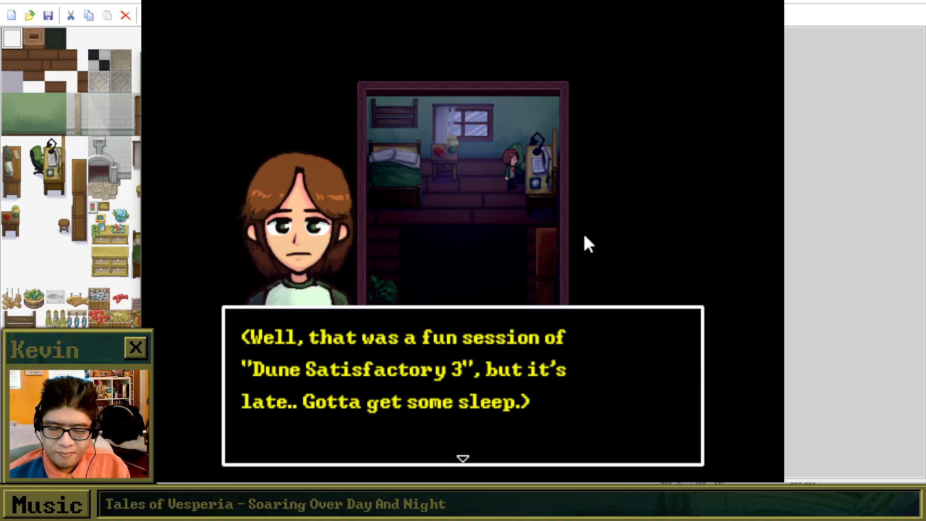
# Advance Brooke's bedtime thoughts and dismiss the in-game instructions about opening the menu.
pyautogui.press('Return')
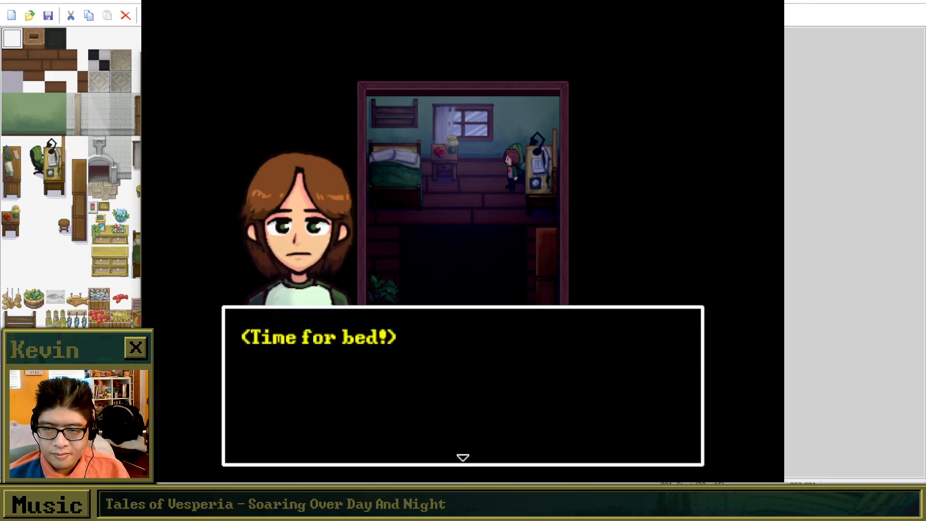
pyautogui.press('Return')
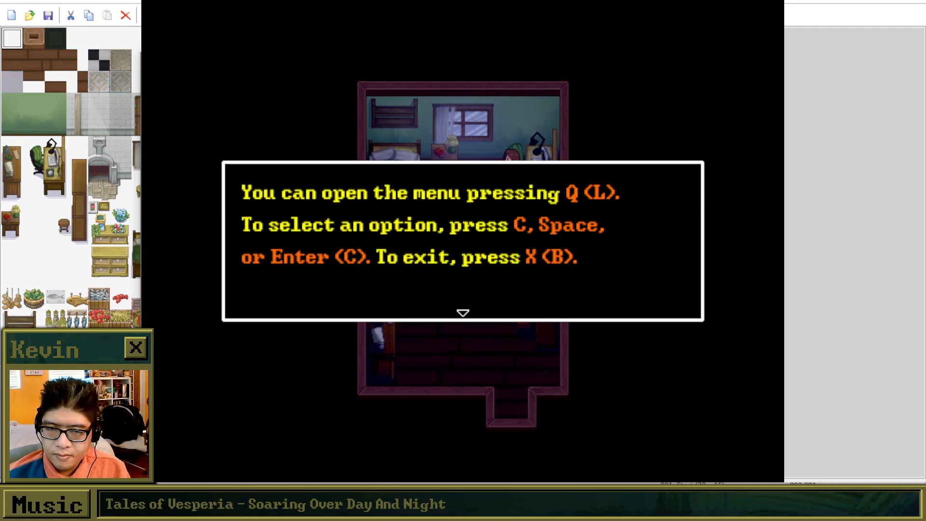
pyautogui.press('Return')
# Walk Brooke down to the bookshelf in the dark bedroom and read through its description about art books.
pyautogui.press('Down')
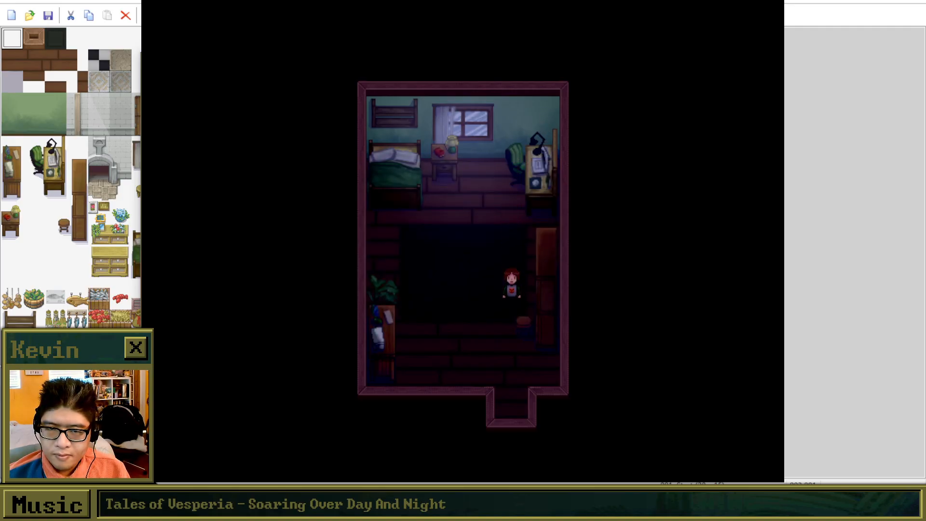
pyautogui.press('Right')
pyautogui.press('Return')
pyautogui.press('Return')
pyautogui.press('Left')
pyautogui.press('Down')
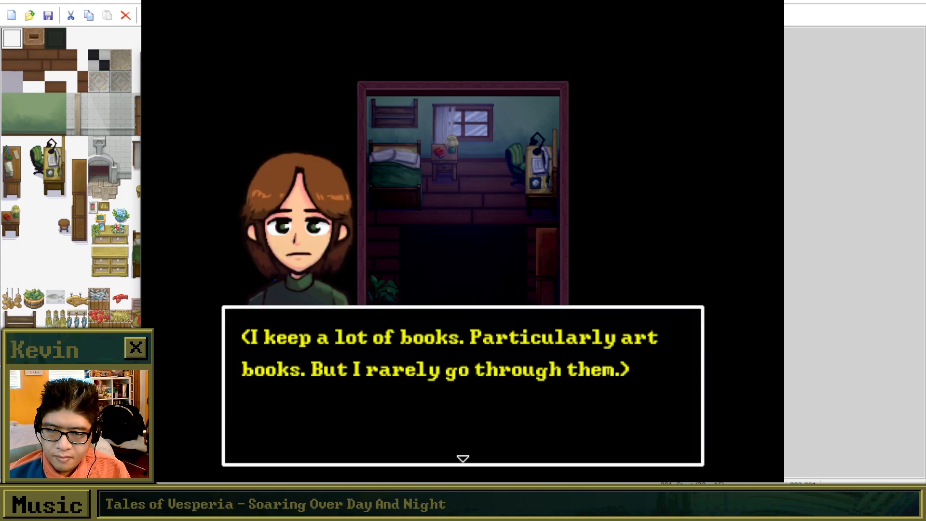
pyautogui.press('Return')
# Walk Brooke to the dresser, examine the plant beside it, and read through its picture description and her good-night lines.
pyautogui.press('Down')
pyautogui.press('Left')
pyautogui.press('Left')
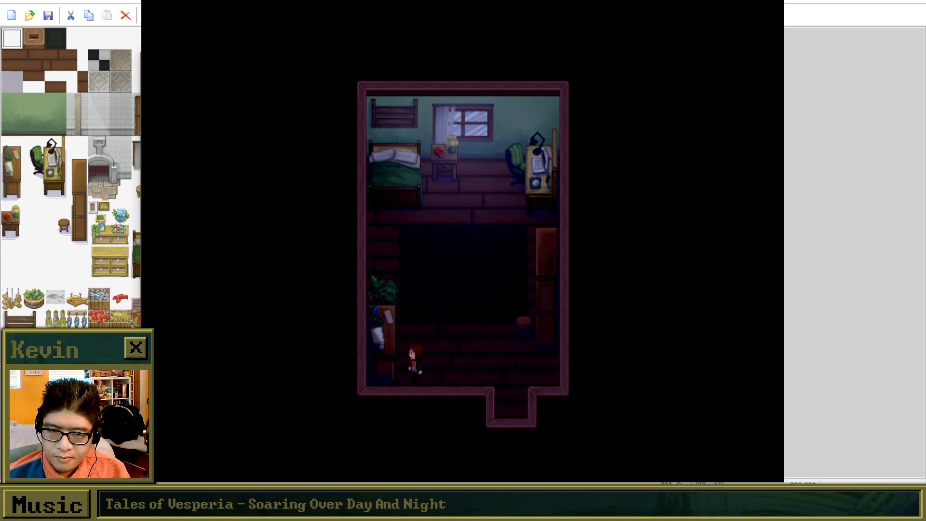
pyautogui.press('Up')
pyautogui.press('Return')
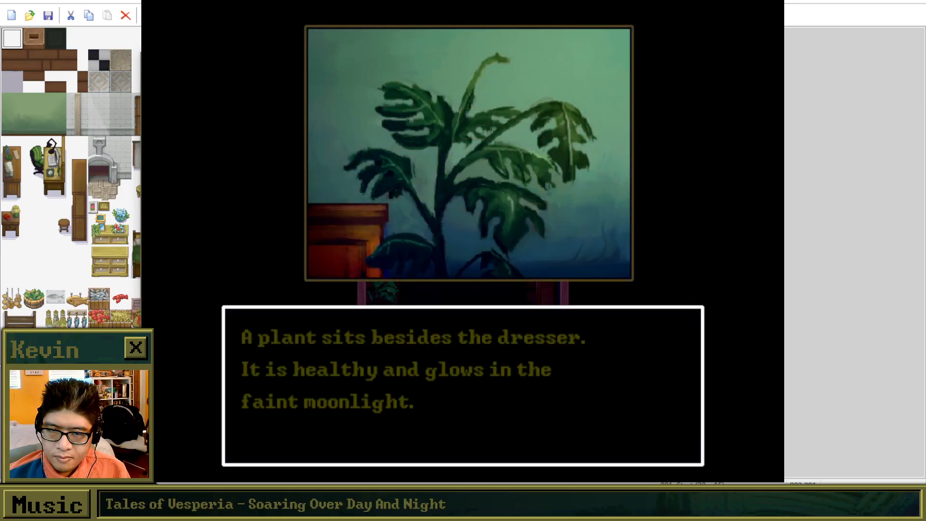
pyautogui.press('Return')
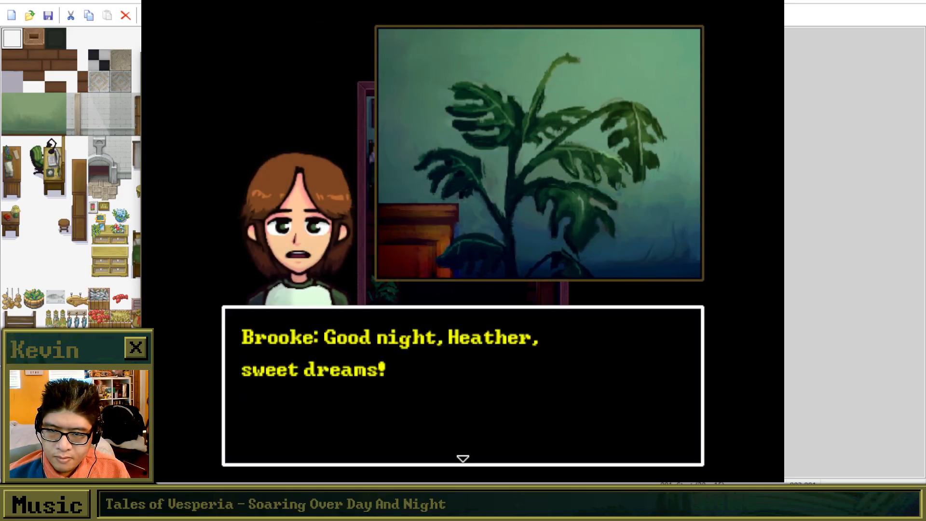
pyautogui.press('Return')
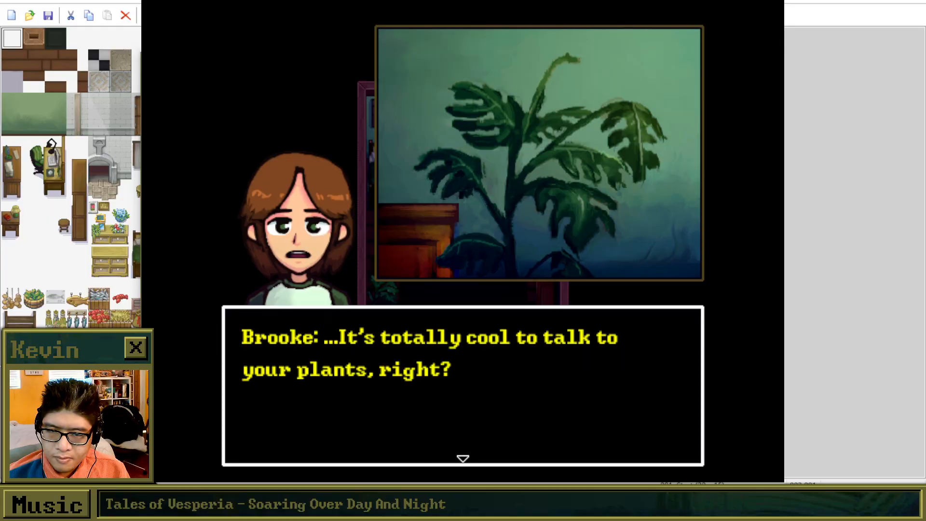
pyautogui.press('Return')
pyautogui.press('Return')
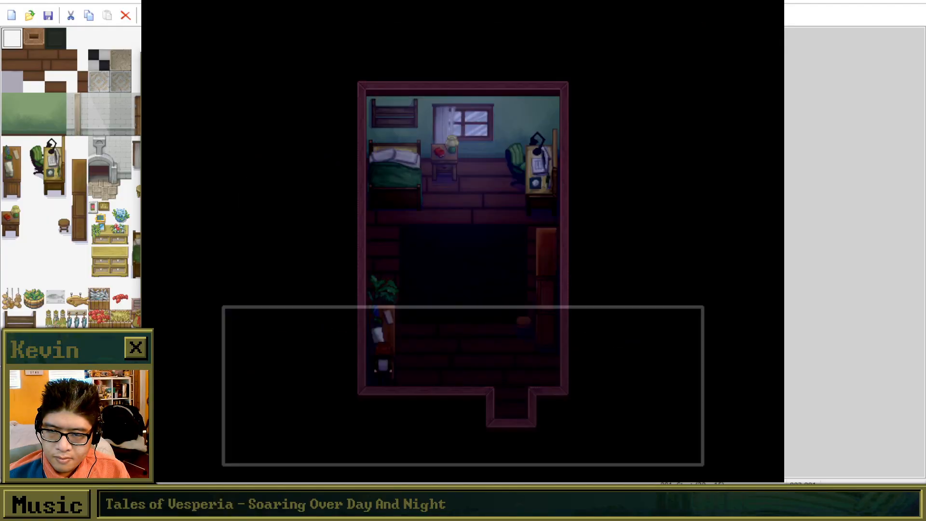
# Walk Brooke up to the bedroom window, examine it, and read her comment about the moon.
pyautogui.press('Up')
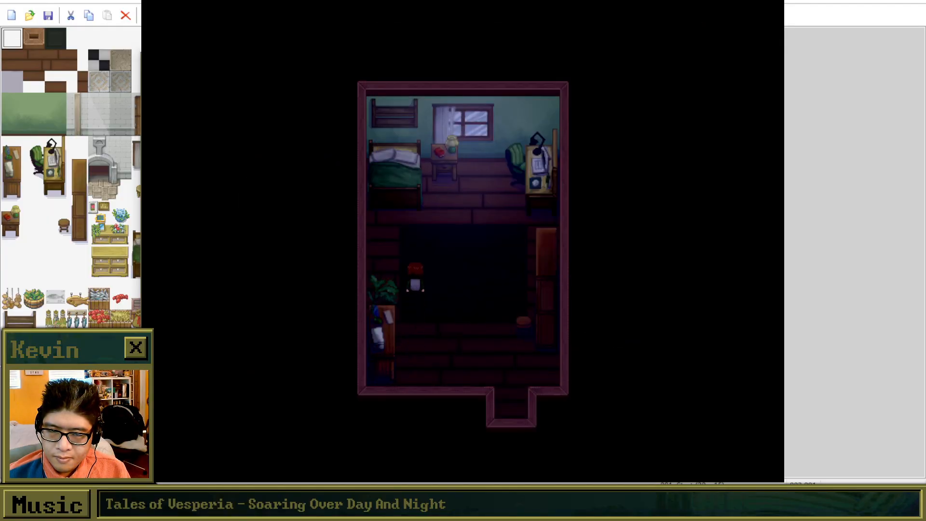
pyautogui.press('Right')
pyautogui.press('Up')
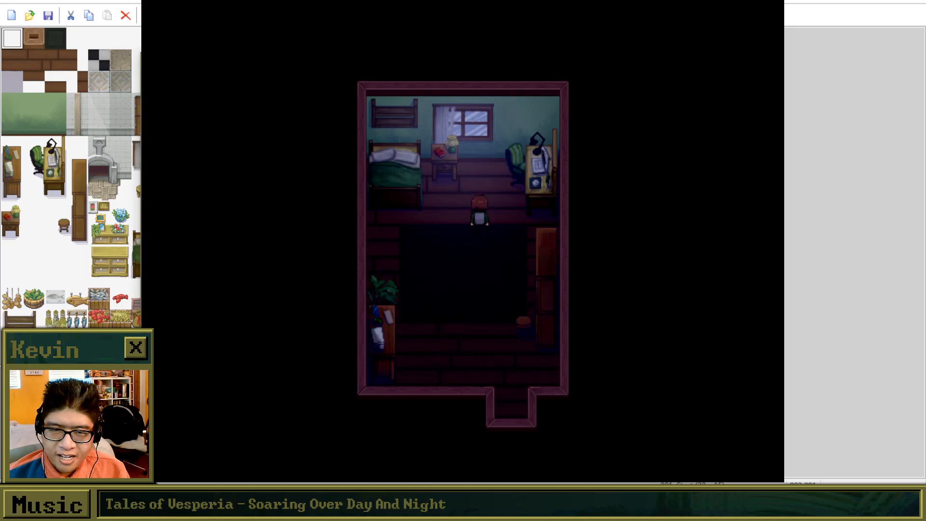
pyautogui.press('Return')
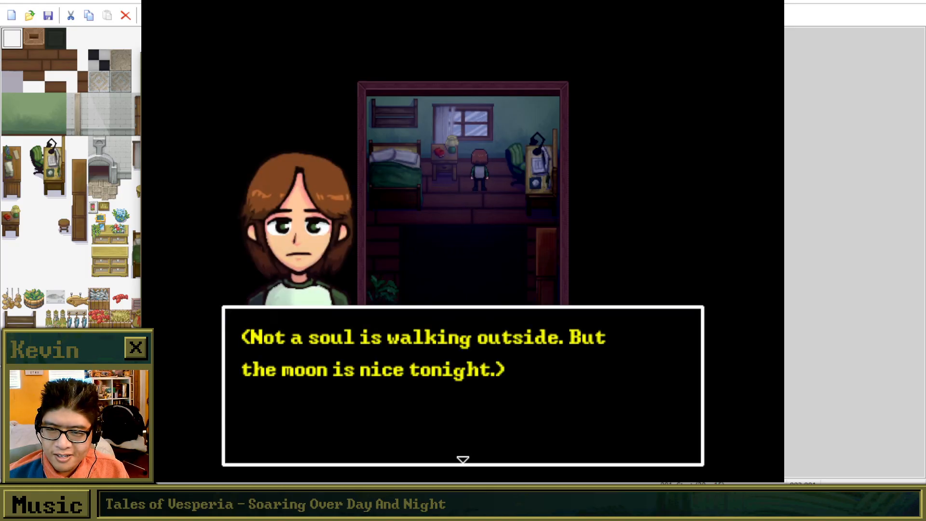
pyautogui.press('Return')
# Examine the dream journal on the nightstand and read through the log entry about cats and pizza.
pyautogui.press('Left')
pyautogui.press('Up')
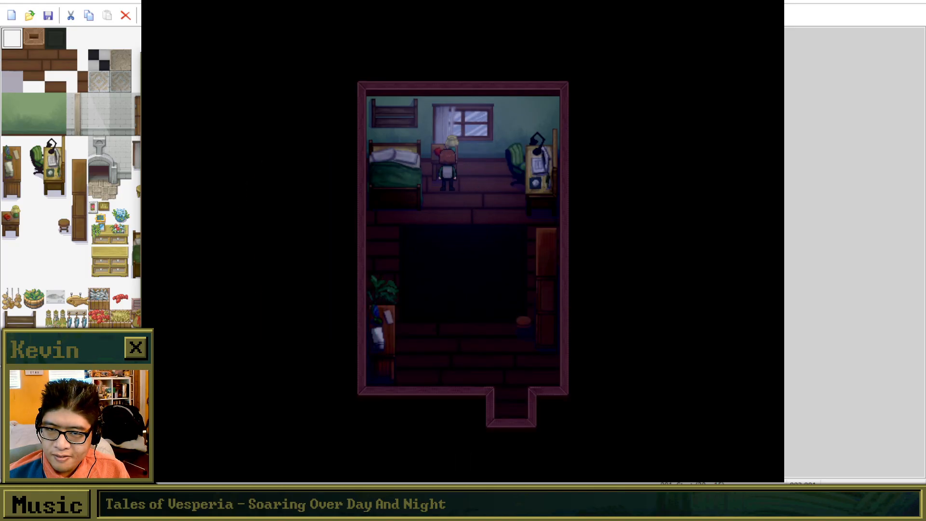
pyautogui.press('Return')
pyautogui.press('Return')
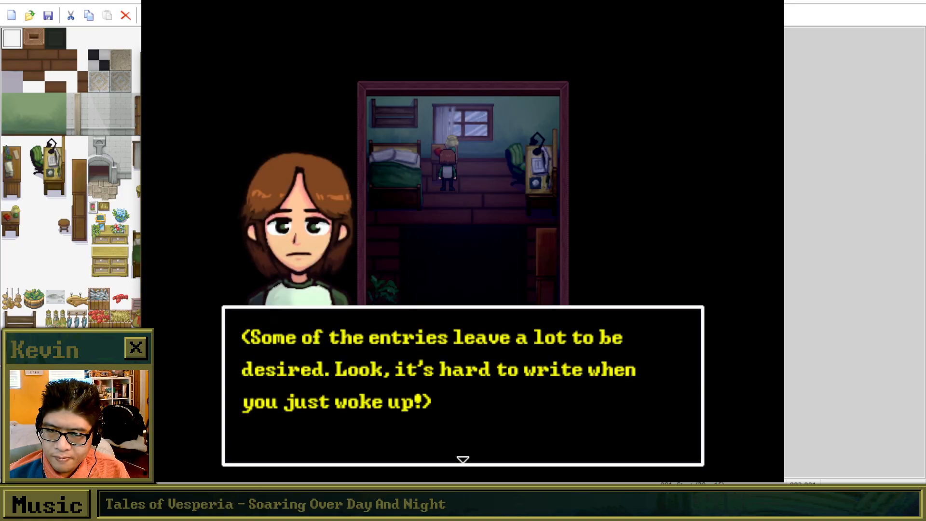
pyautogui.press('Return')
pyautogui.press('Return')
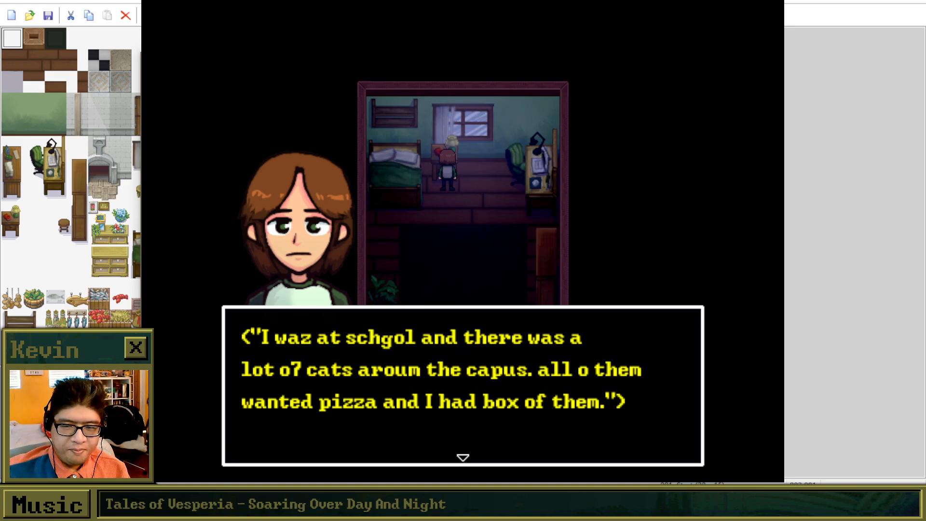
pyautogui.press('Return')
# Interact with the bed and answer No to the question about going to bed.
pyautogui.press('Return')
pyautogui.press('Left')
pyautogui.press('Return')
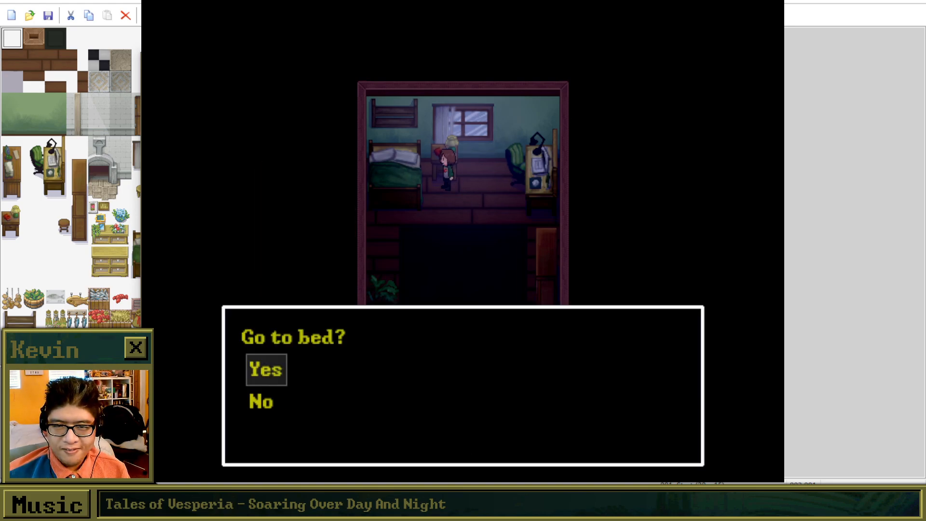
pyautogui.press('Down')
# Reopen the nightstand's dream journal and reread its full dialogue, including the log from two days ago.
pyautogui.press('Return')
pyautogui.press('Up')
pyautogui.press('Return')
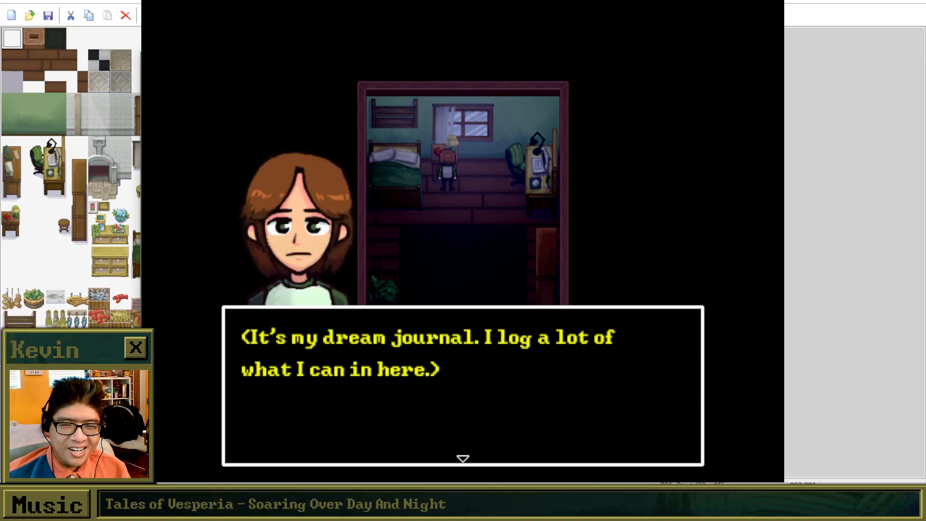
pyautogui.press('Return')
pyautogui.press('Return')
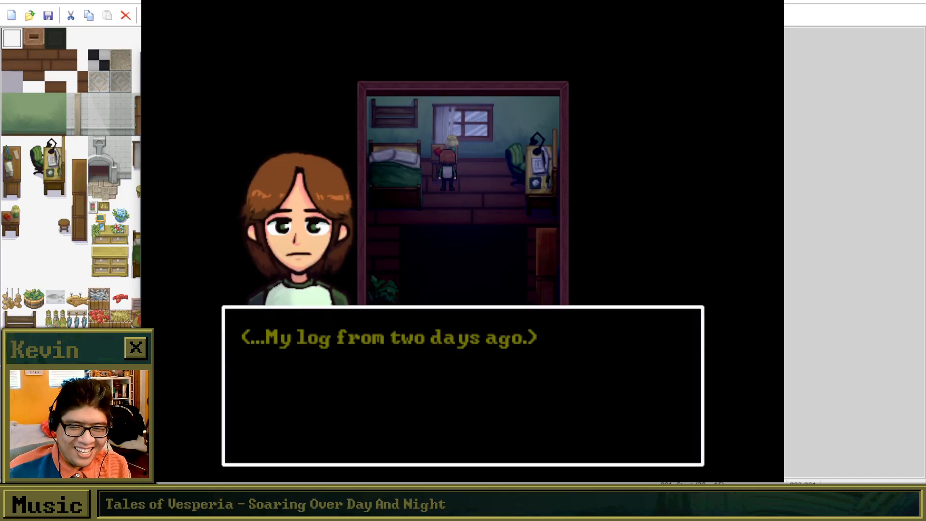
pyautogui.press('Return')
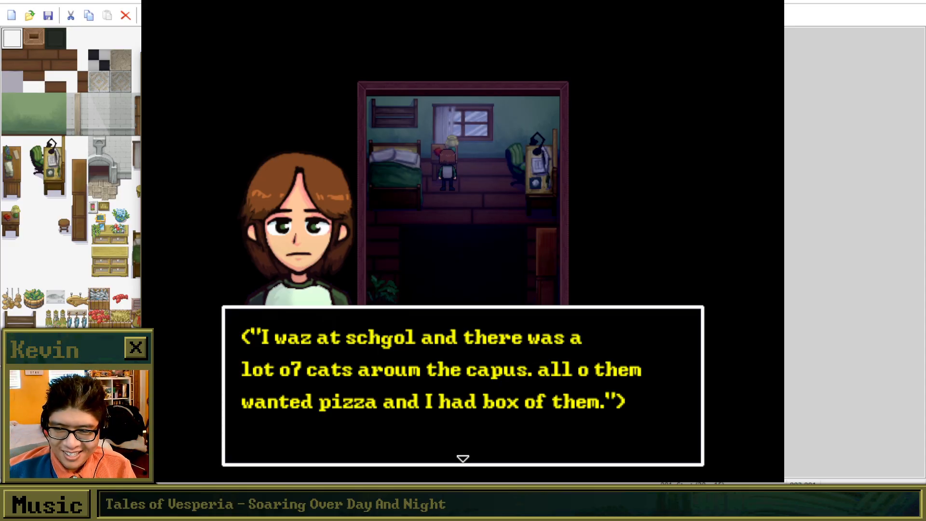
pyautogui.press('Return')
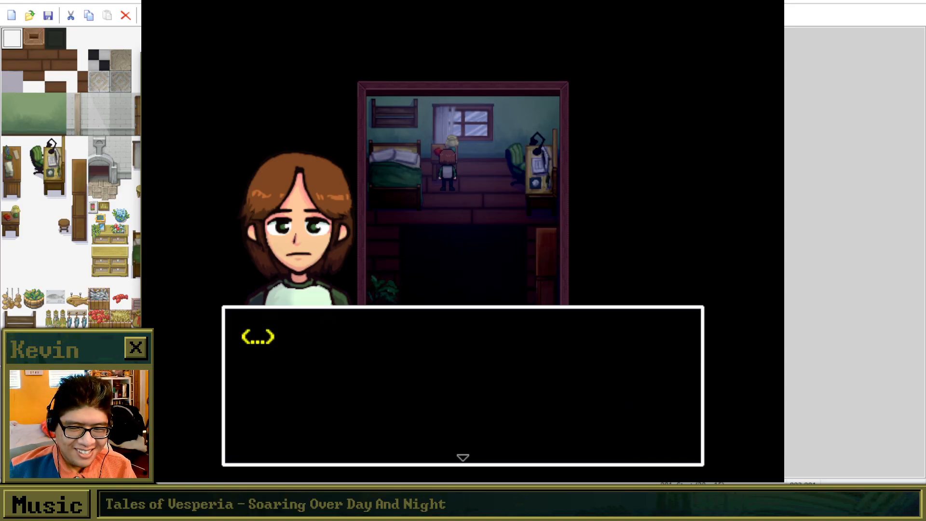
pyautogui.press('Return')
# Send Brooke to bed and advance through the fade to black into the colourful dream bedroom.
pyautogui.press('Return')
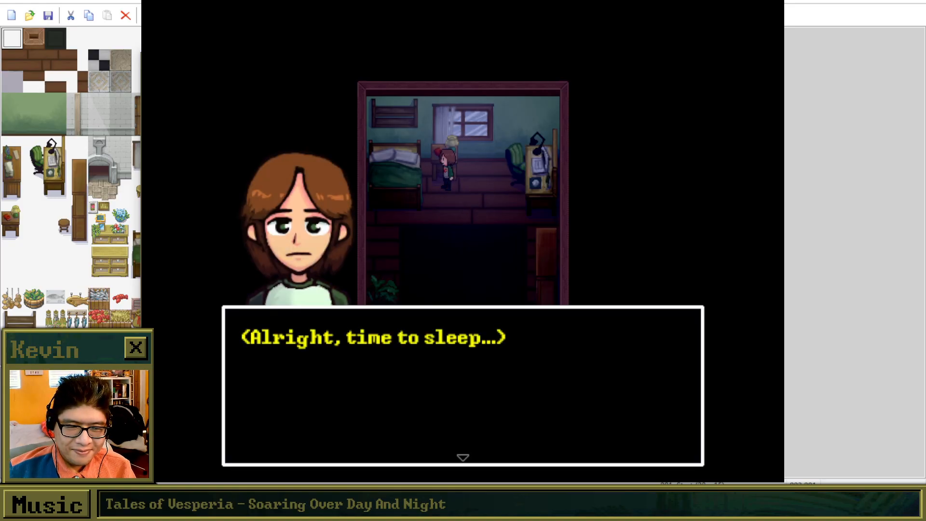
pyautogui.press('Return')
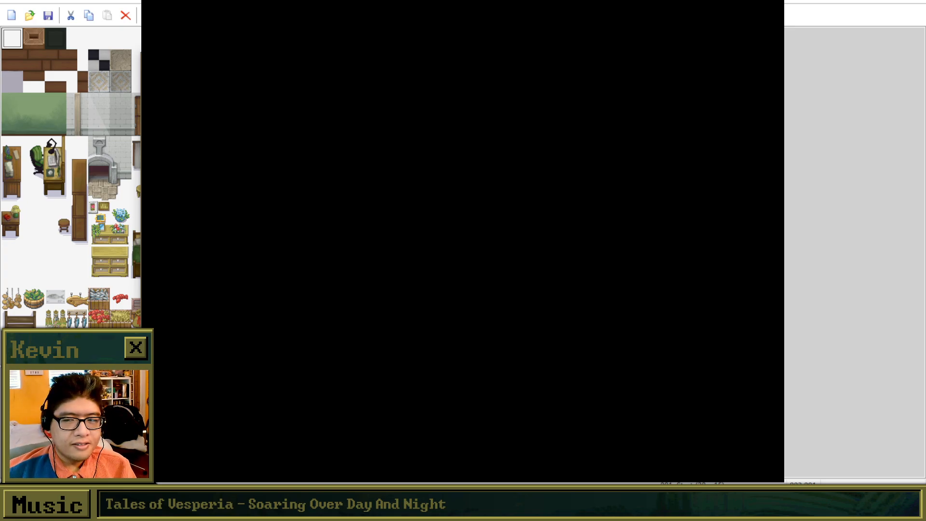
pyautogui.press('Return')
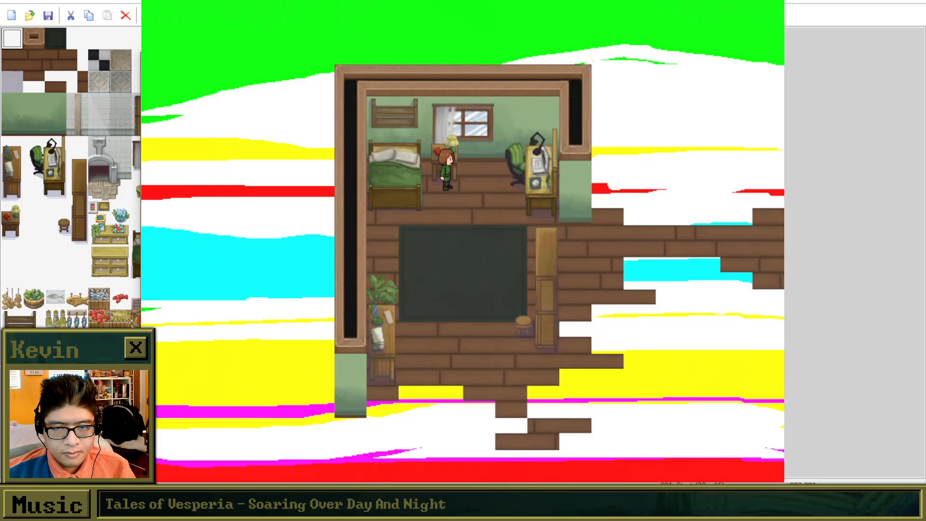
# Advance Brooke's opening thoughts in the dream bedroom about wearing her dress and realizing she is dreaming.
pyautogui.press('Return')
pyautogui.press('Return')
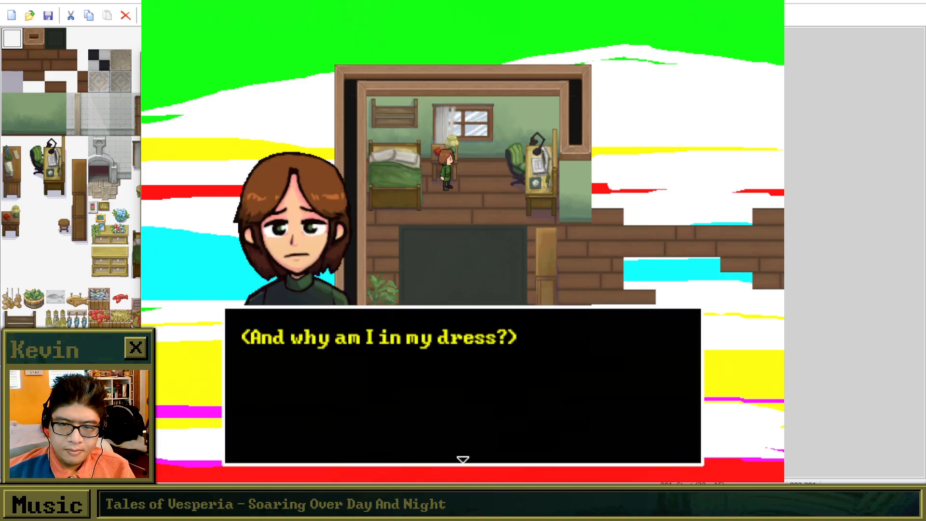
pyautogui.press('Return')
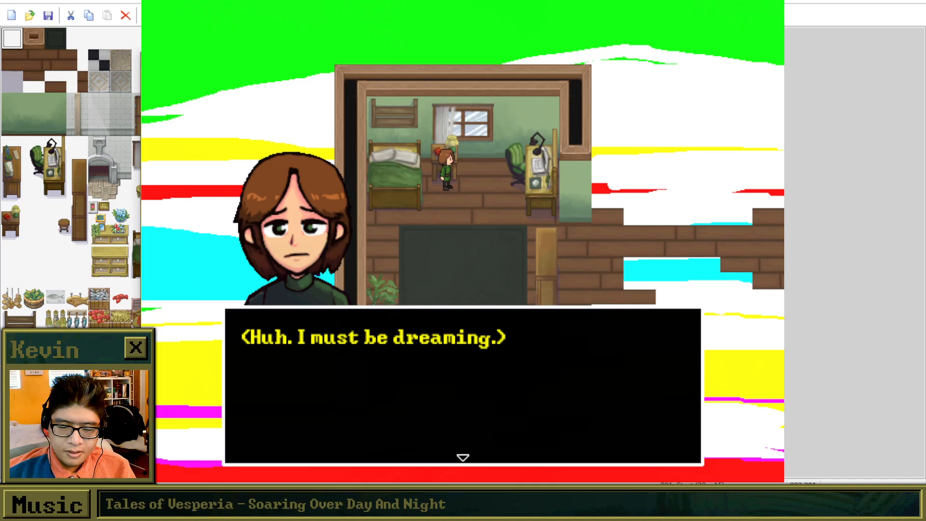
pyautogui.press('Return')
# Advance the dream dialogue through the soft voice's introduction and its remark about Brooke being quite the dreamer.
pyautogui.press('Return')
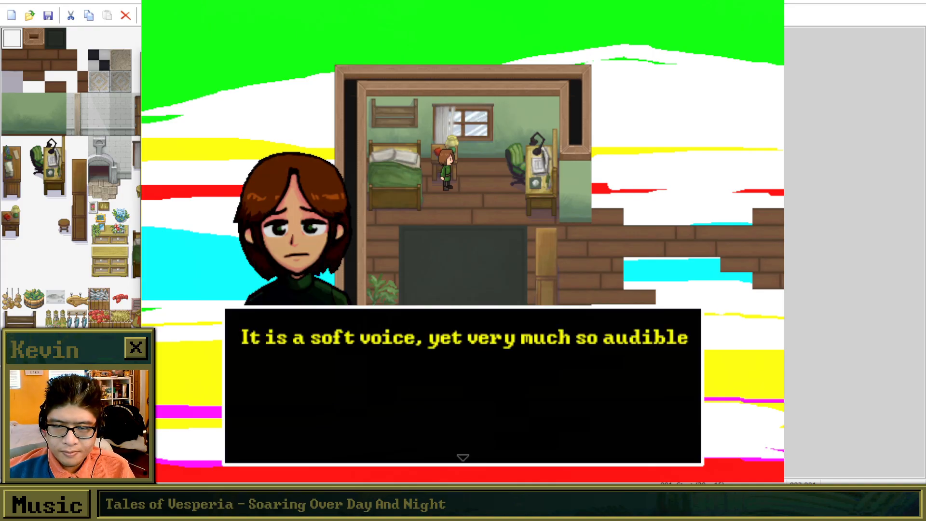
pyautogui.press('Return')
pyautogui.press('Return')
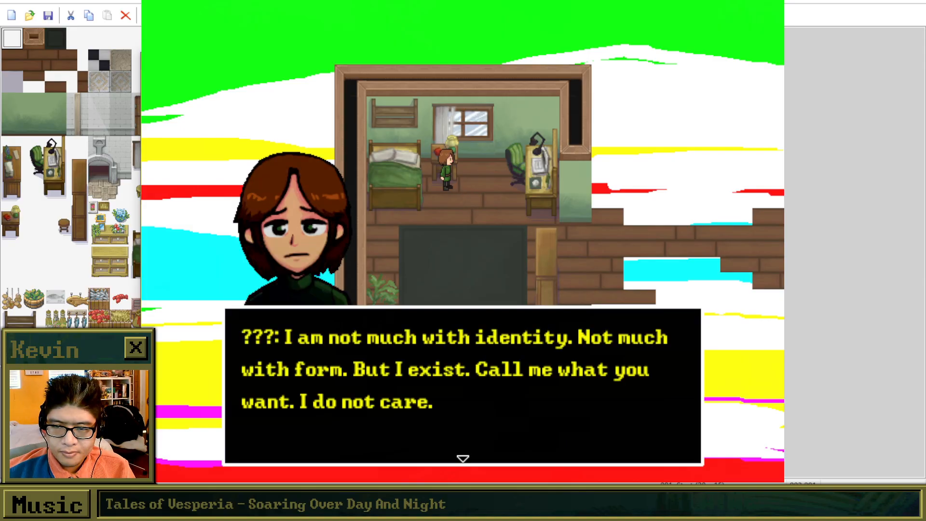
# Advance Brooke's exchange with the voice about everyone's primordial link to a common belief system.
pyautogui.press('Return')
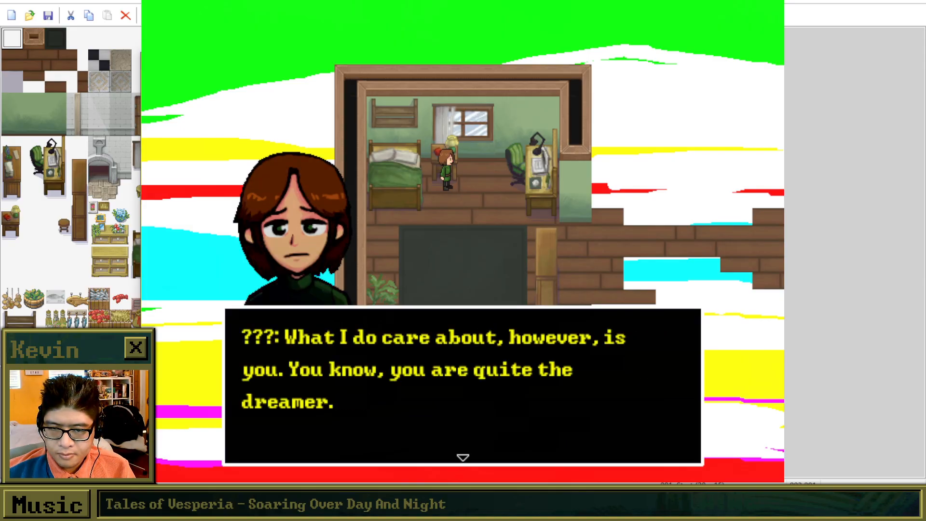
pyautogui.press('Return')
pyautogui.press('Return')
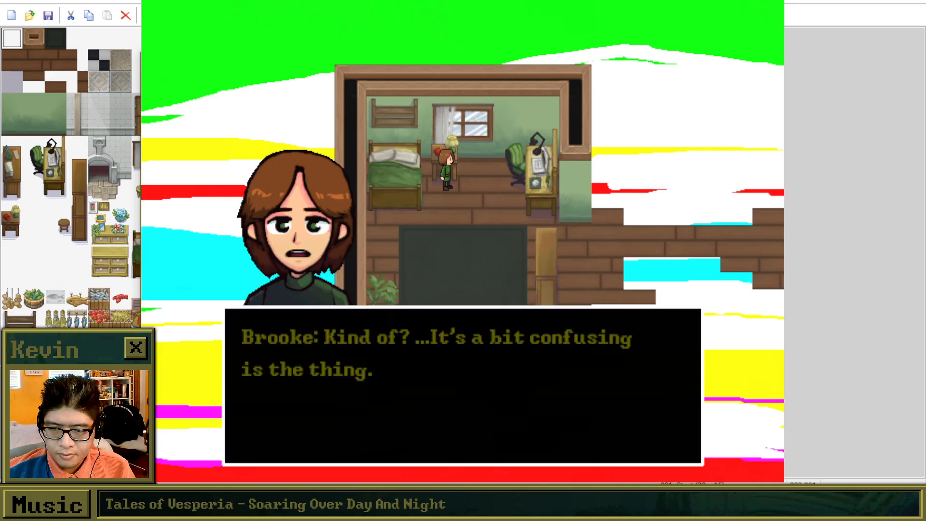
pyautogui.press('Return')
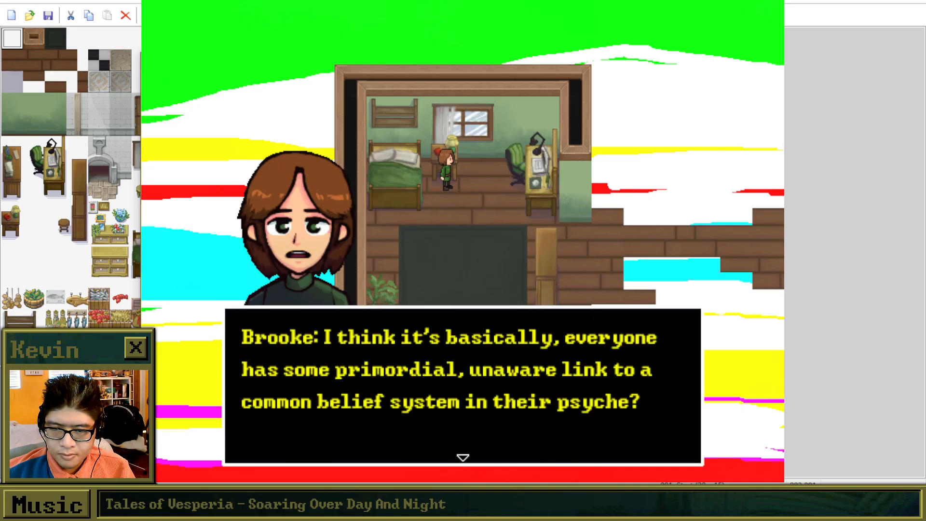
pyautogui.press('Return')
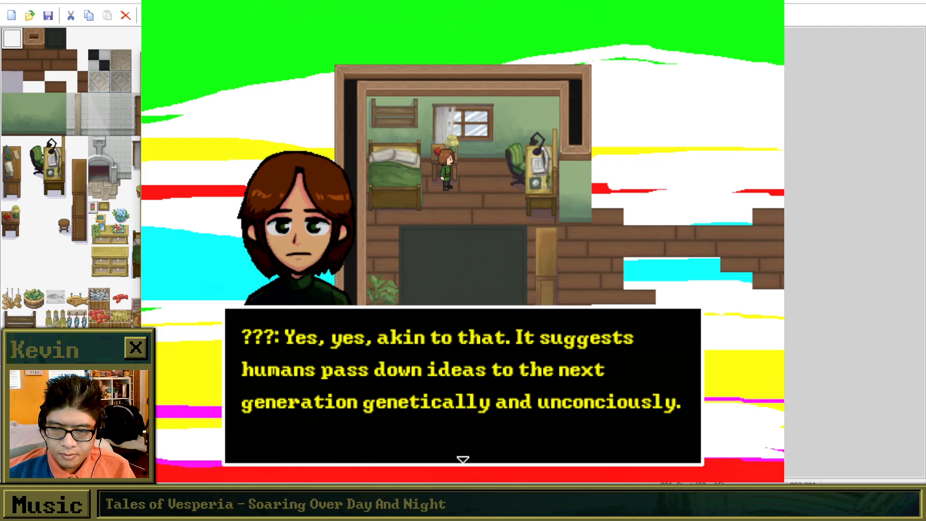
# Advance the voice's explanation of the Nexus as a library storing everyone's dreams and nightmares.
pyautogui.press('Return')
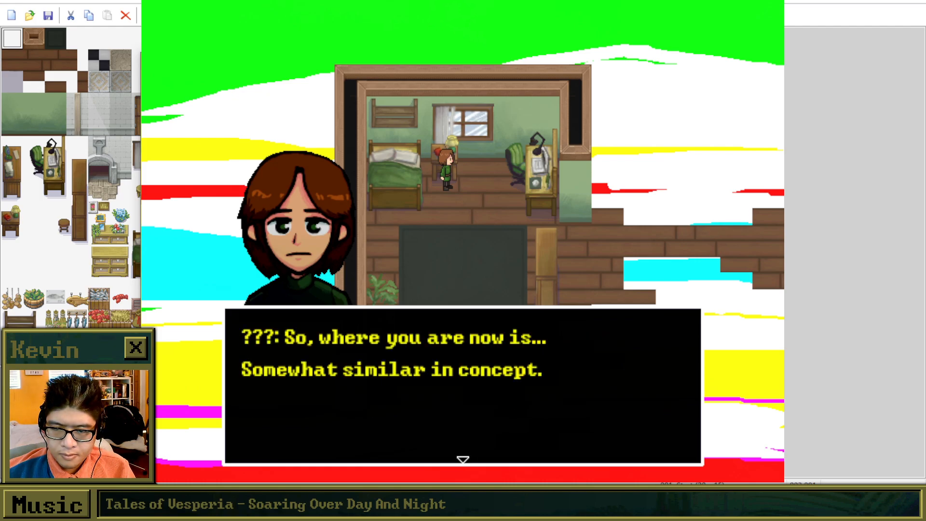
pyautogui.press('Return')
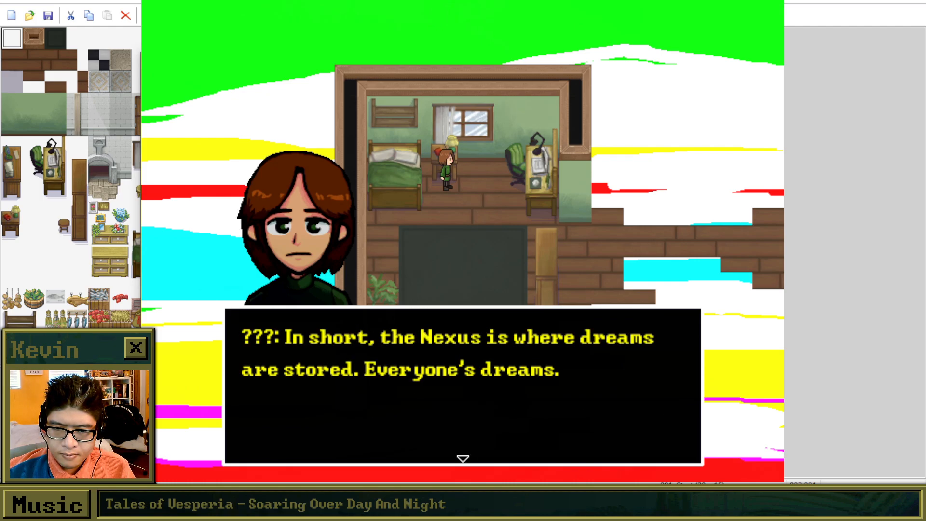
pyautogui.press('Return')
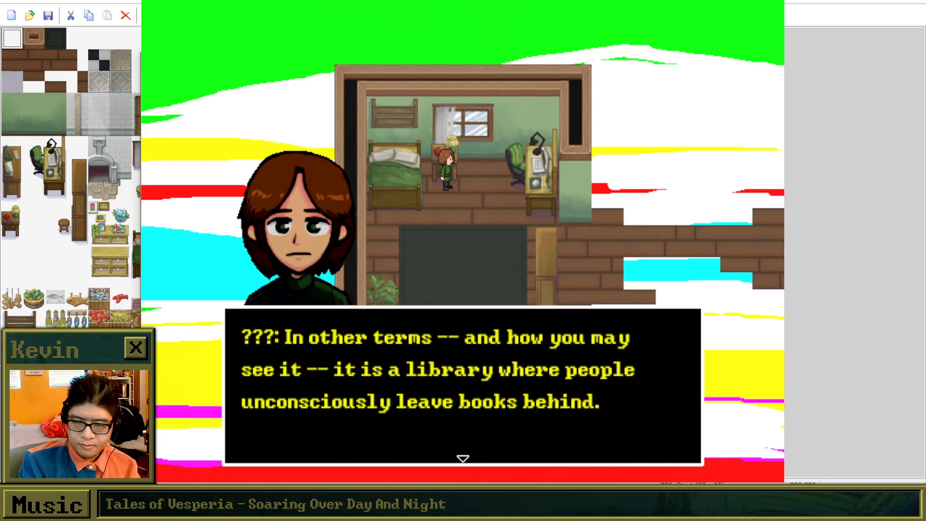
pyautogui.press('Return')
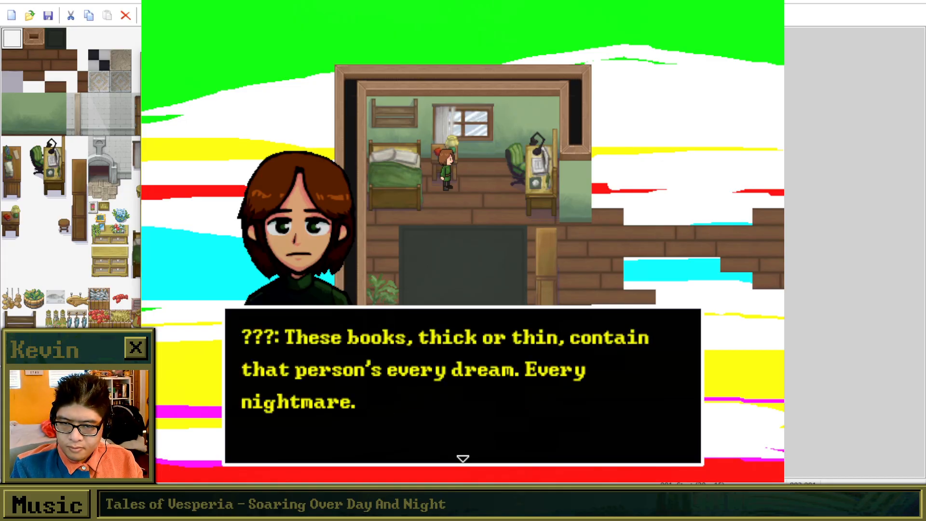
pyautogui.press('Return')
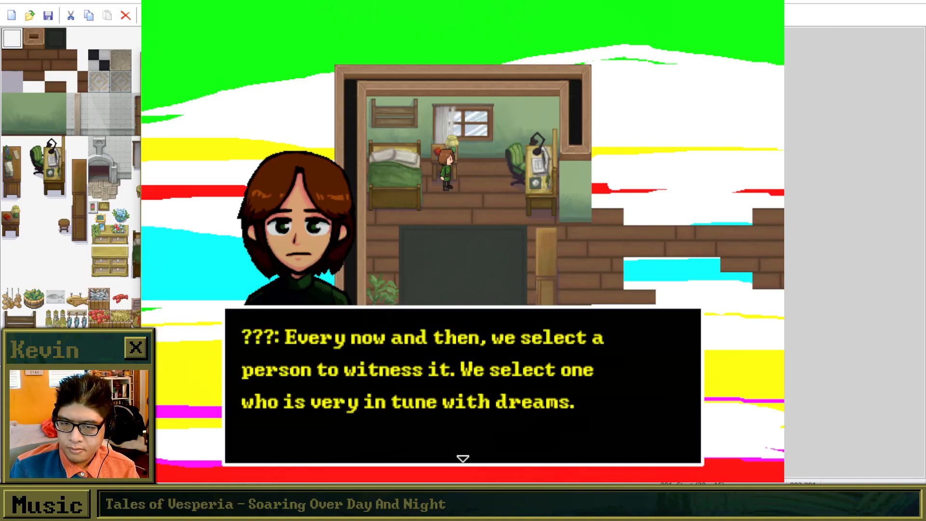
# Advance the talk about Brooke's lucidity and the invitation deeper into the Nexus, and finish the conversation.
pyautogui.press('Return')
pyautogui.press('Return')
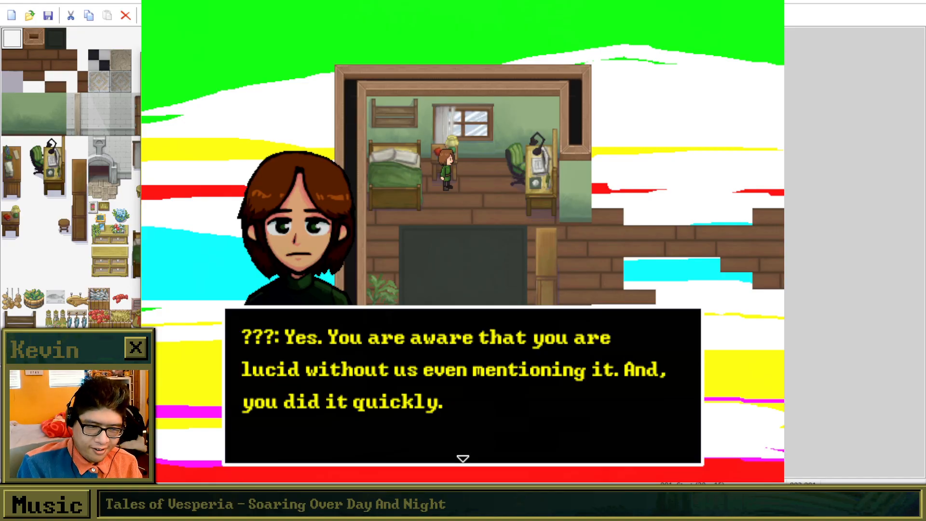
pyautogui.press('Return')
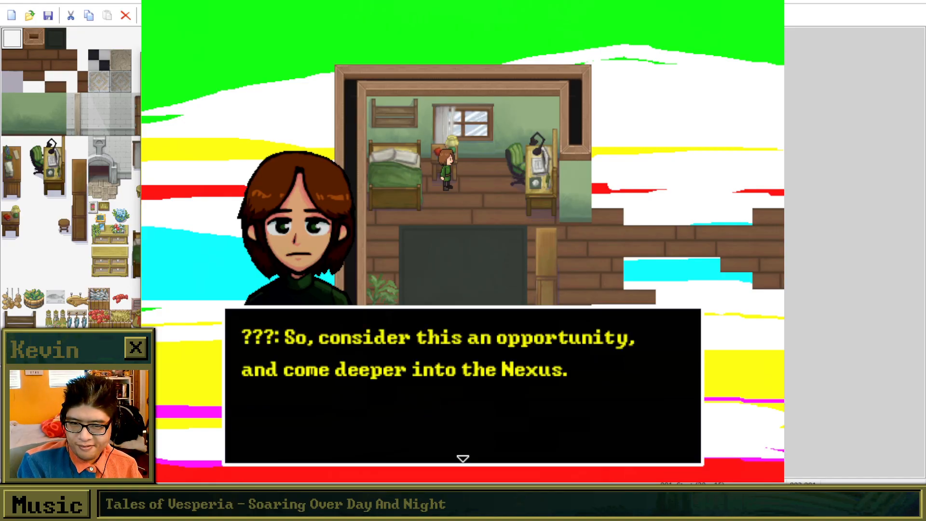
pyautogui.press('Return')
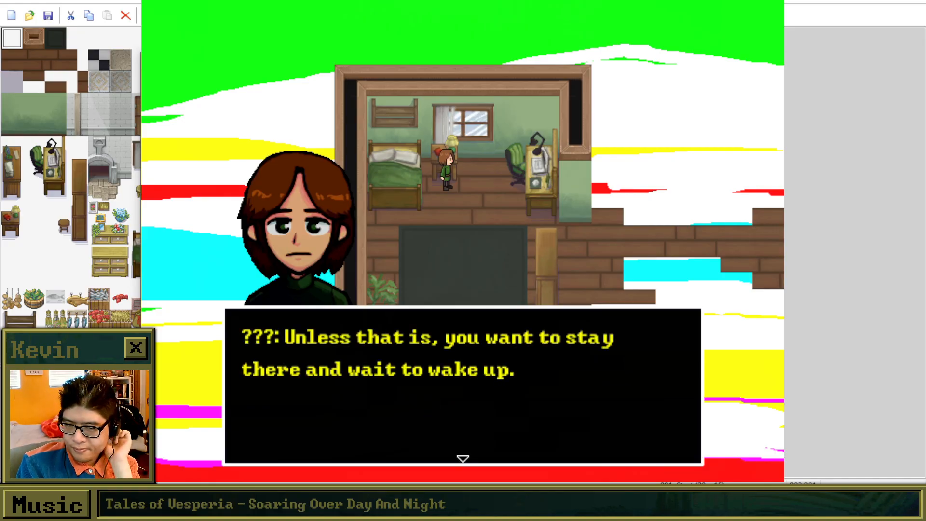
pyautogui.press('Return')
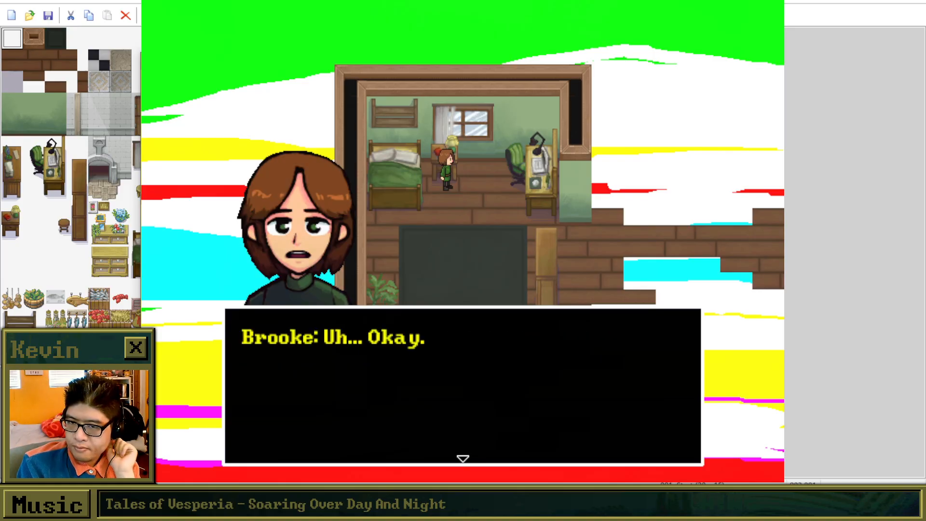
pyautogui.press('Return')
# Interact with the bed in the dream bedroom and read Brooke's thoughts about going back to sleep while sleeping.
pyautogui.press('Down')
pyautogui.press('Up')
pyautogui.press('Left')
pyautogui.press('Return')
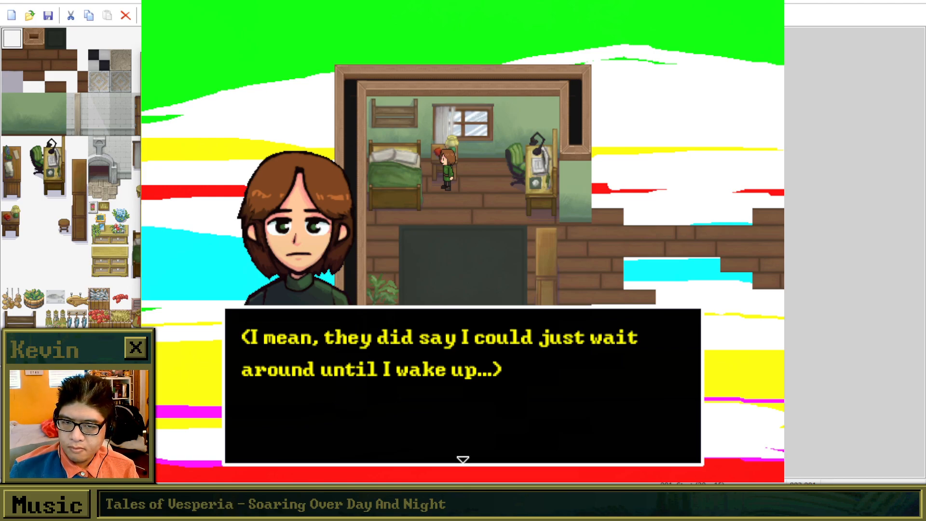
pyautogui.press('Return')
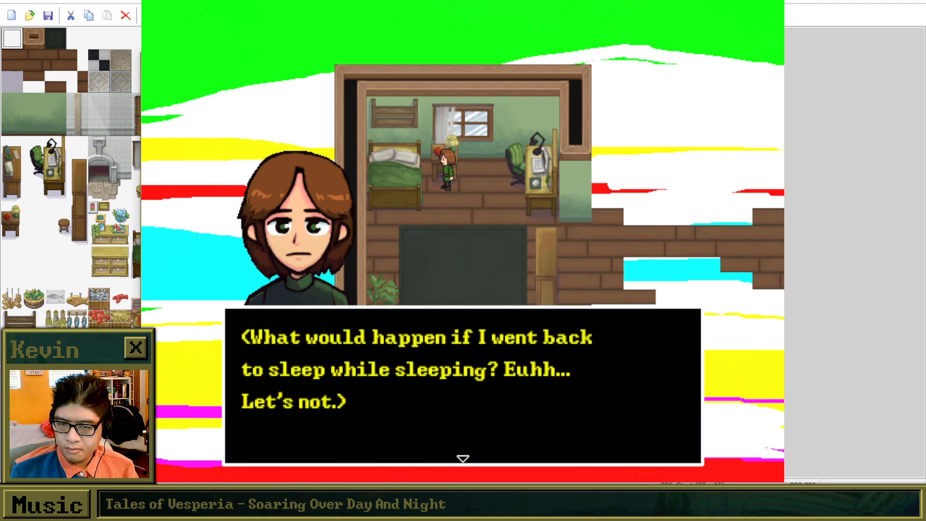
pyautogui.press('Return')
# Interact with the nightstand in the dream bedroom and read through its garbled text.
pyautogui.press('Return')
pyautogui.press('Up')
pyautogui.press('Return')
pyautogui.press('Return')
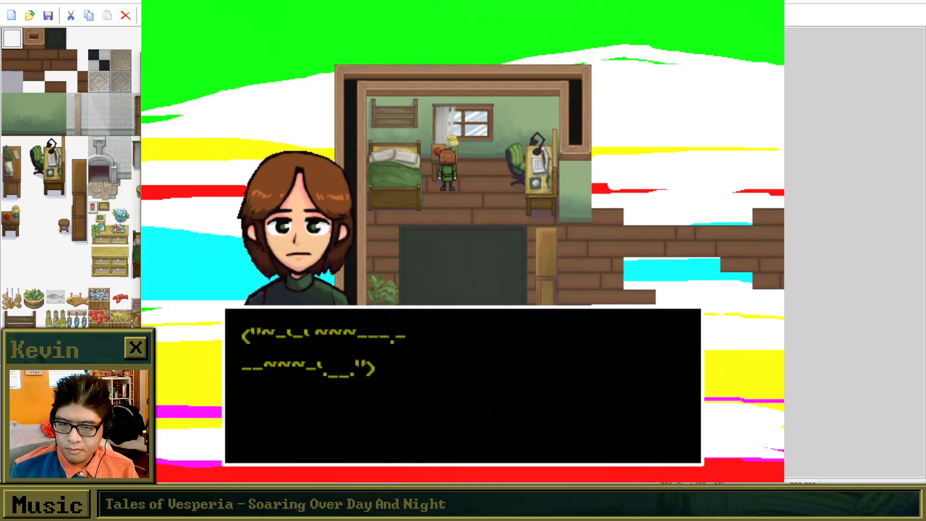
# Examine the computer desk and read Brooke's thoughts about playing Minesweeper in her normal dreams.
pyautogui.press('Return')
pyautogui.press('Return')
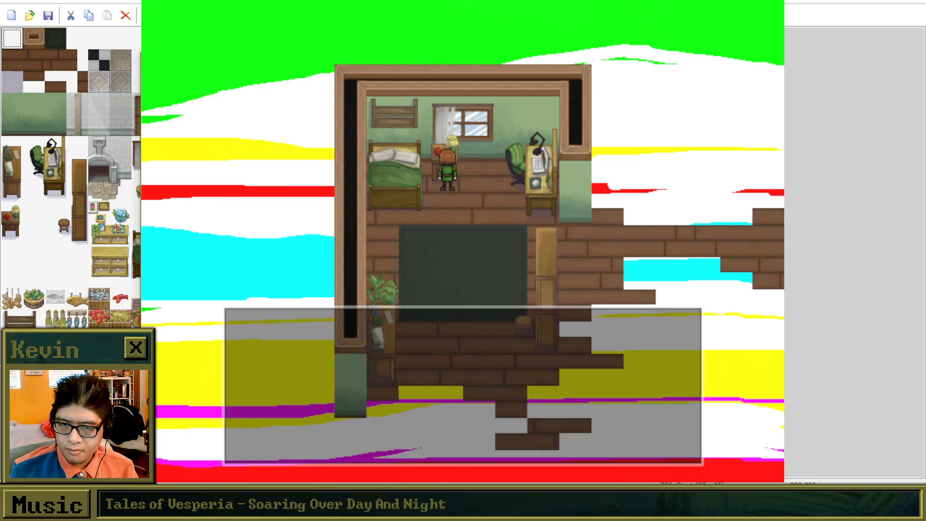
pyautogui.press('Right')
pyautogui.press('Return')
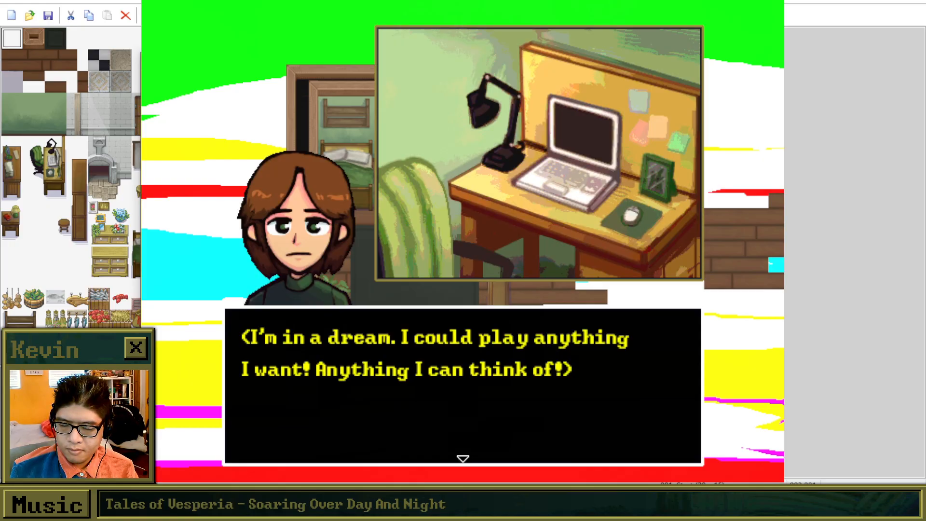
pyautogui.press('Return')
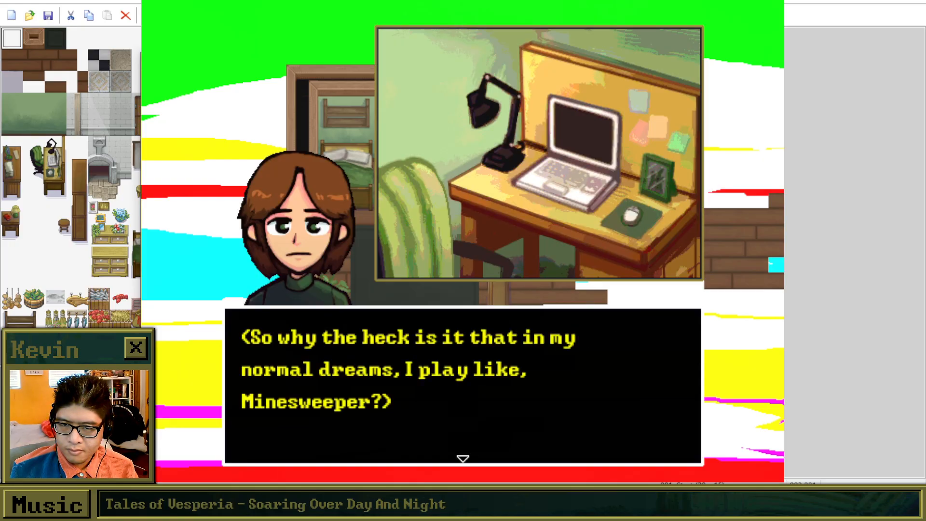
pyautogui.press('Return')
# Walk Brooke down to the bookcase and read her thoughts about pushing it over.
pyautogui.press('Left')
pyautogui.press('Down')
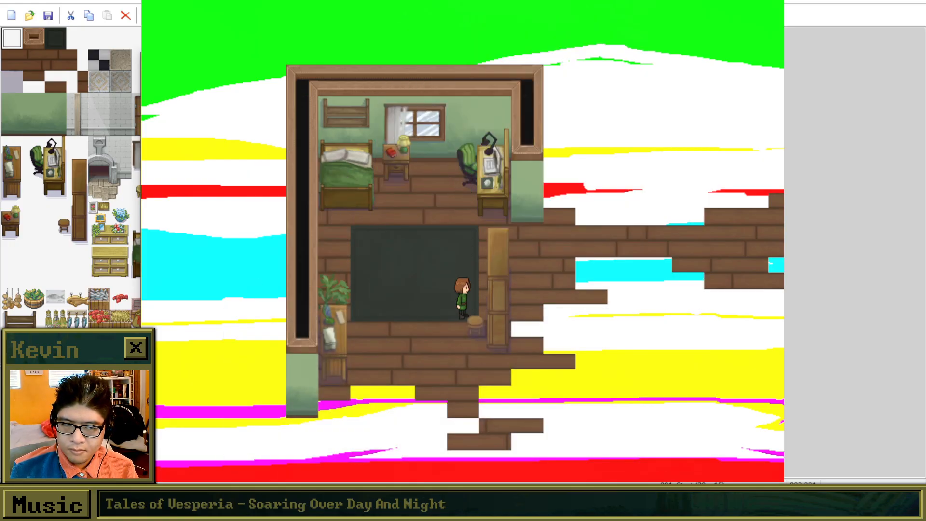
pyautogui.press('Right')
pyautogui.press('Return')
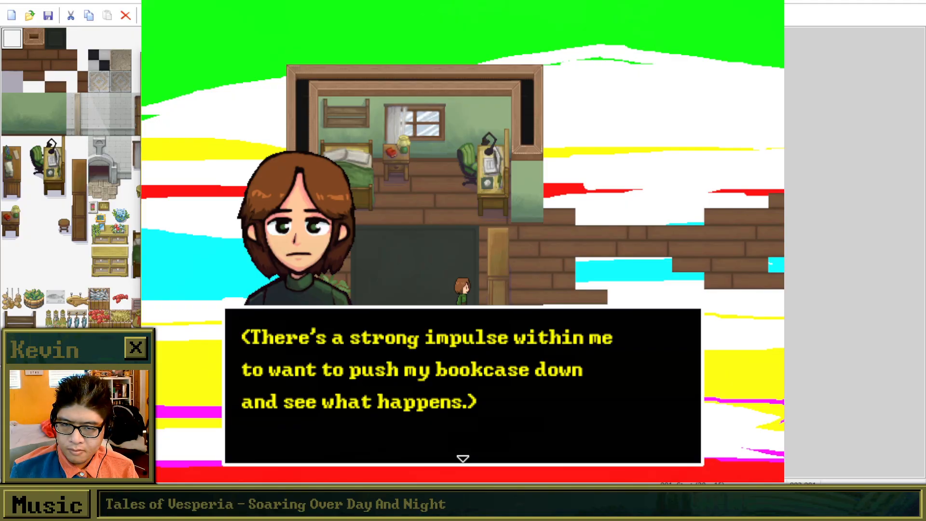
pyautogui.press('Return')
# Walk Brooke across the rug to the potted plant and read her thoughts about plants understanding her.
pyautogui.press('Return')
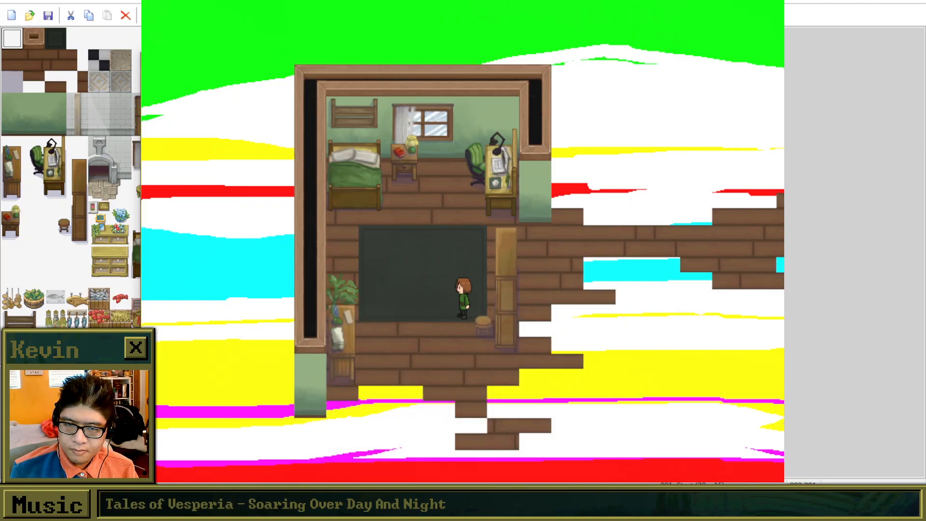
pyautogui.press('Left')
pyautogui.press('Down')
pyautogui.press('Up')
pyautogui.press('Left')
pyautogui.press('Return')
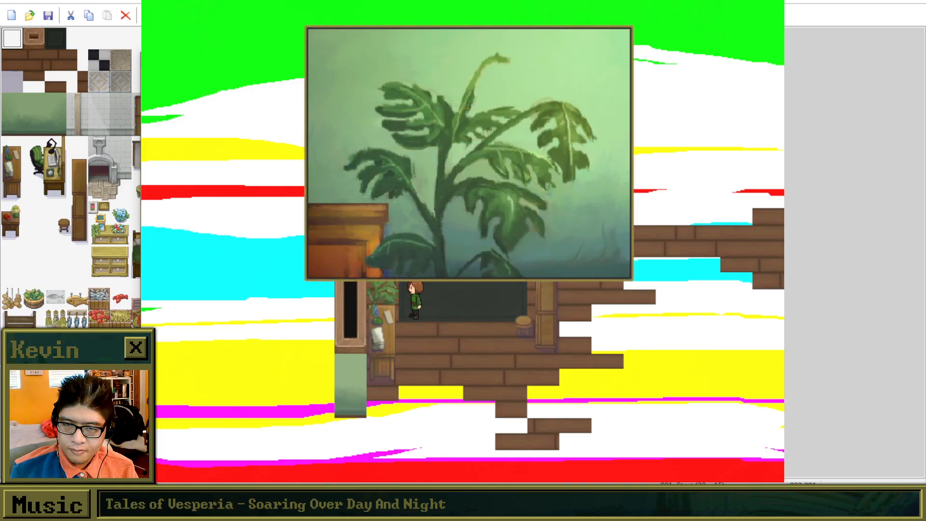
pyautogui.press('Return')
pyautogui.press('Return')
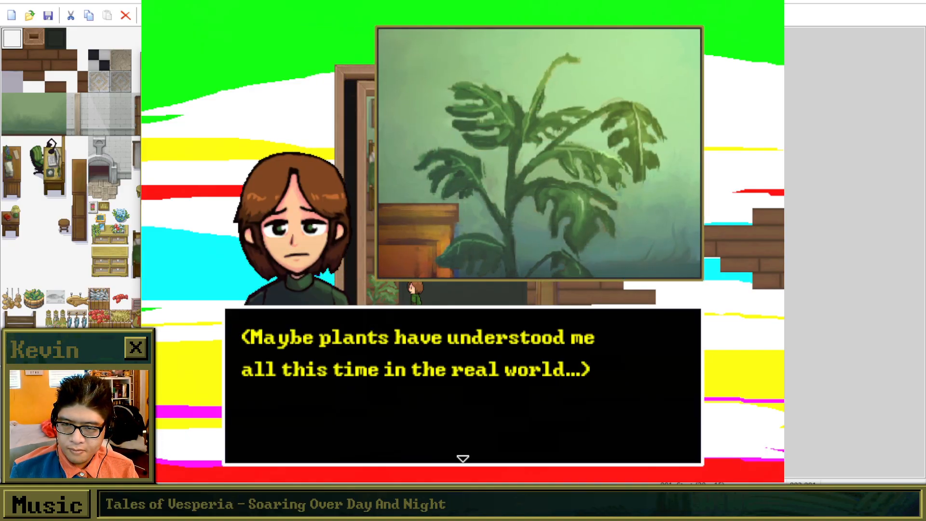
pyautogui.press('Return')
# Move Brooke beside the cabinet below the plant and try to interact with it.
pyautogui.press('Down')
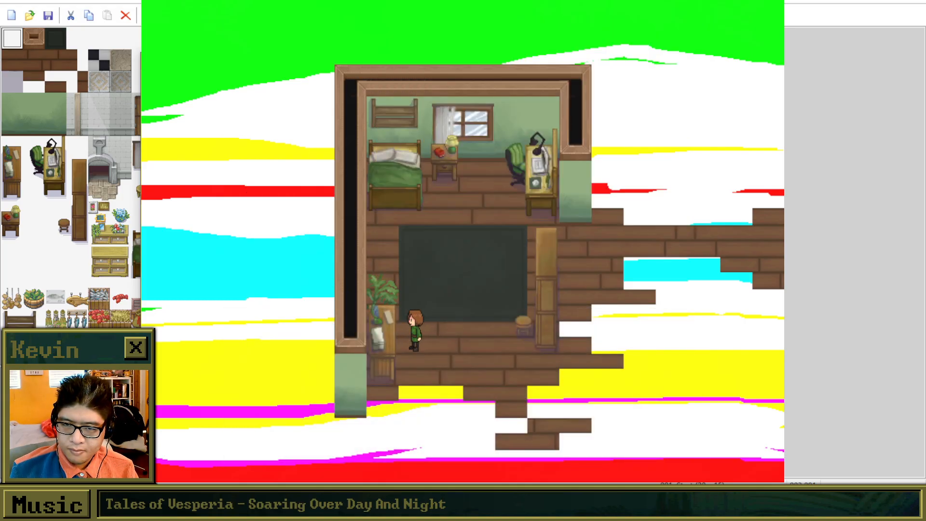
pyautogui.press('Down')
pyautogui.press('Up')
pyautogui.press('Down')
pyautogui.press('Return')
# Walk Brooke around the broken lower floor, the stool and the rug to test where she can move.
pyautogui.press('Right')
pyautogui.press('Down')
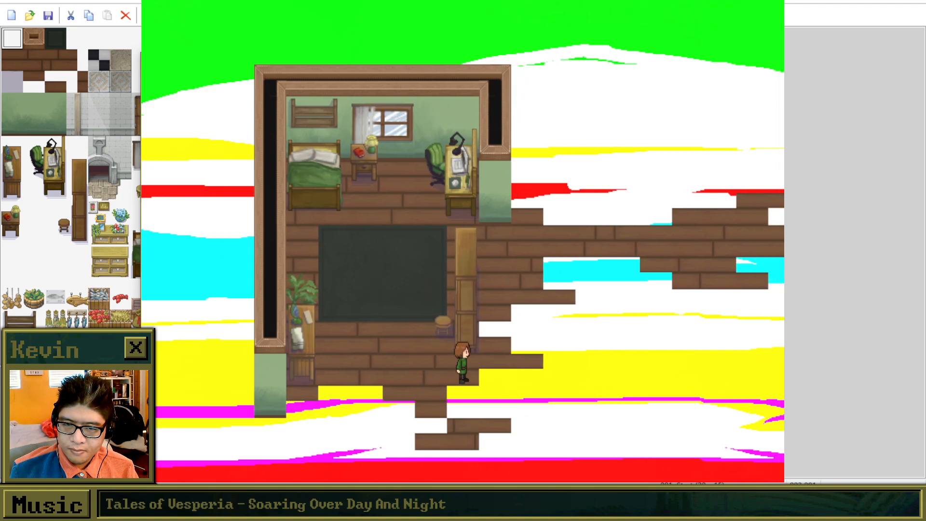
pyautogui.press('Down')
pyautogui.press('Up')
pyautogui.press('Up')
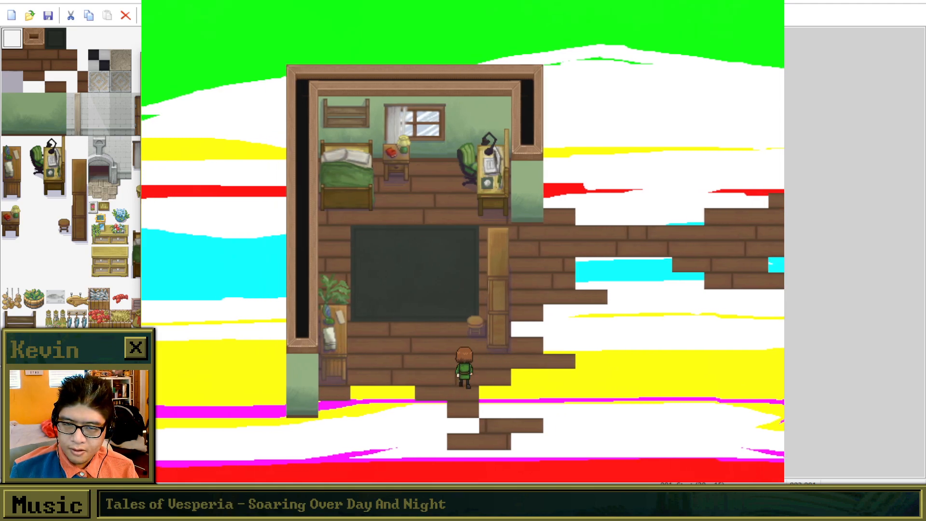
pyautogui.press('Left')
pyautogui.press('Up')
pyautogui.press('Down')
pyautogui.press('Down')
pyautogui.press('Right')
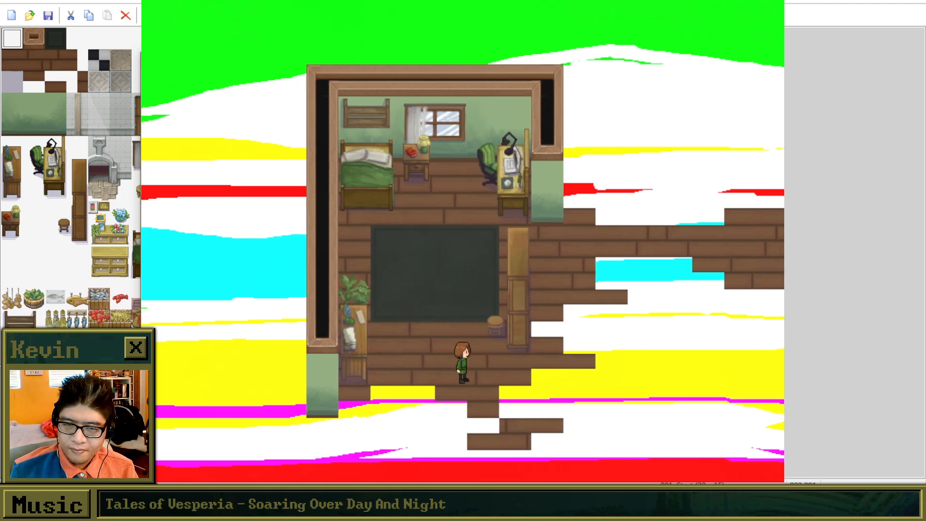
pyautogui.press('Up')
pyautogui.press('Left')
pyautogui.press('Up')
pyautogui.press('Right')
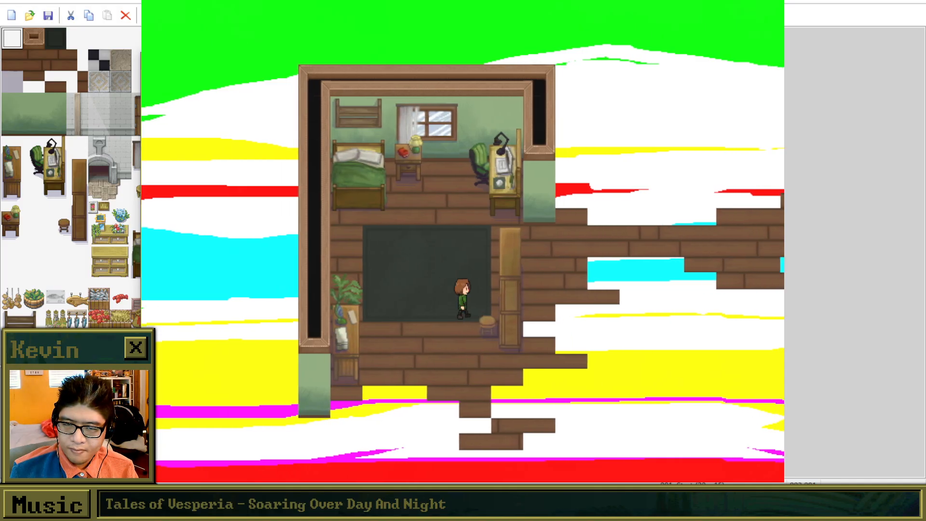
pyautogui.press('Down')
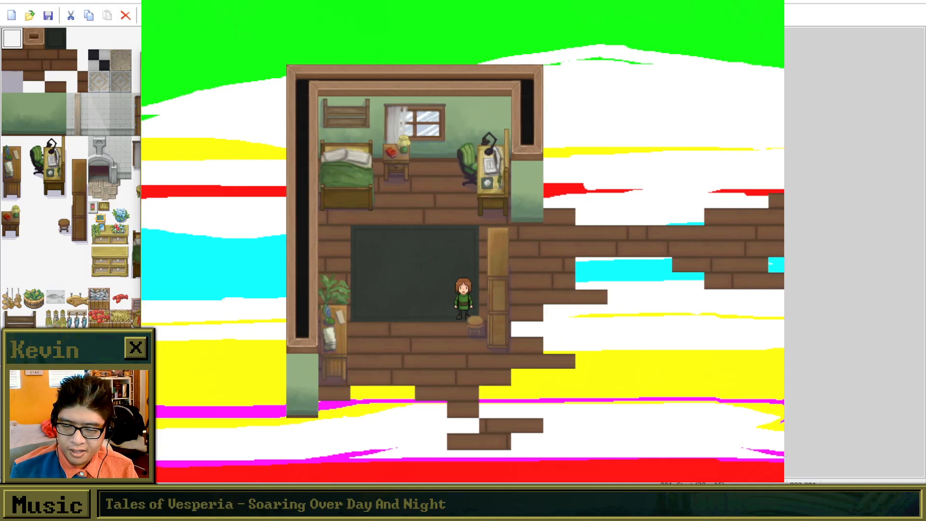
# Walk Brooke behind the bookcase and trigger its dialogue from there, reading it to the end.
pyautogui.press('Up')
pyautogui.press('Right')
pyautogui.press('Return')
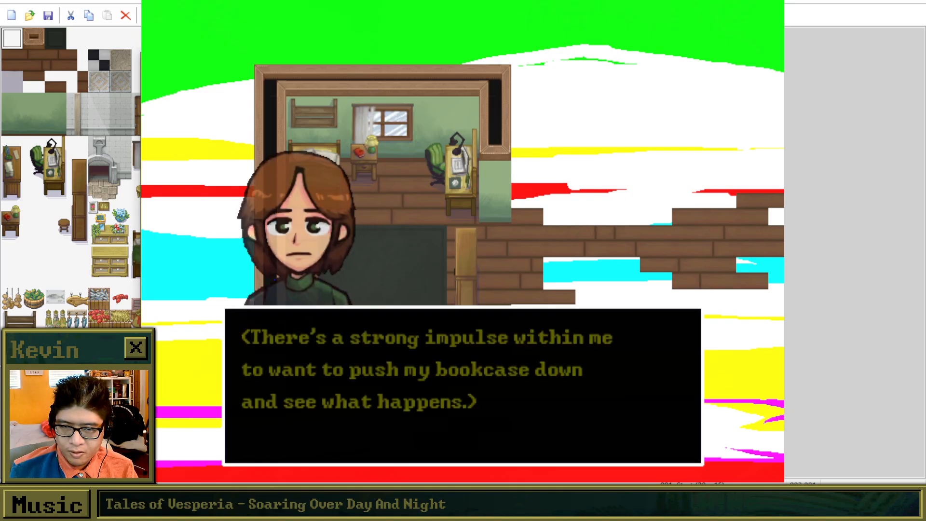
pyautogui.press('Return')
pyautogui.press('Return')
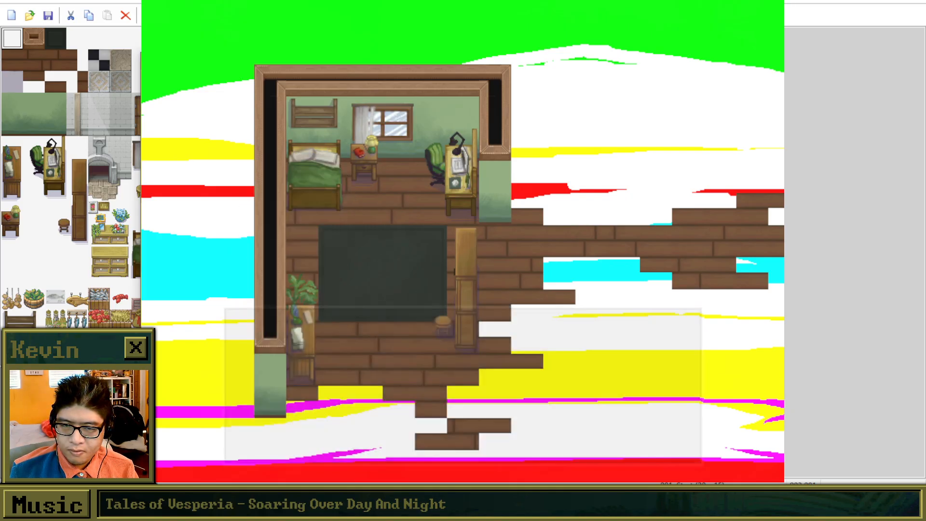
# Walk Brooke out of the bedroom onto the long plank path beyond the bookcase.
pyautogui.press('Down')
pyautogui.press('Right')
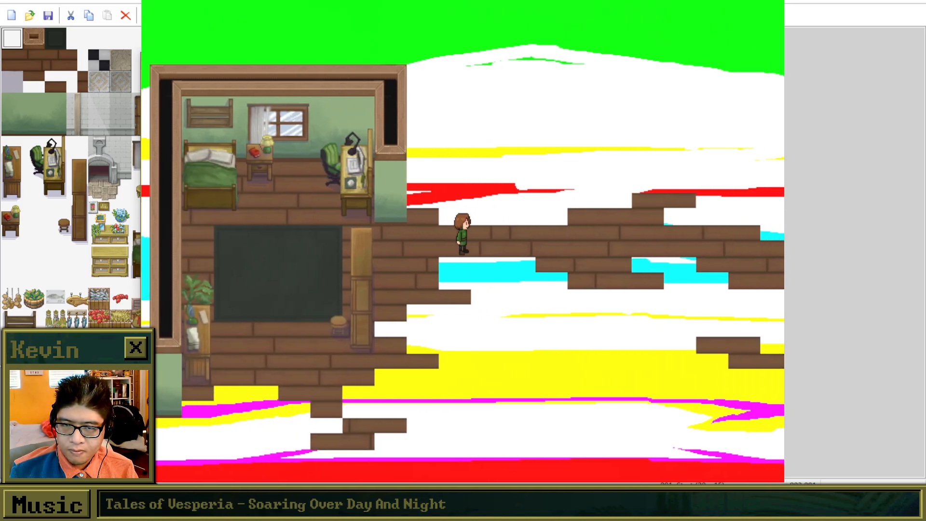
# Walk Brooke along the plank path to the white-brick wall and lead her through its glowing archway.
pyautogui.press('Down')
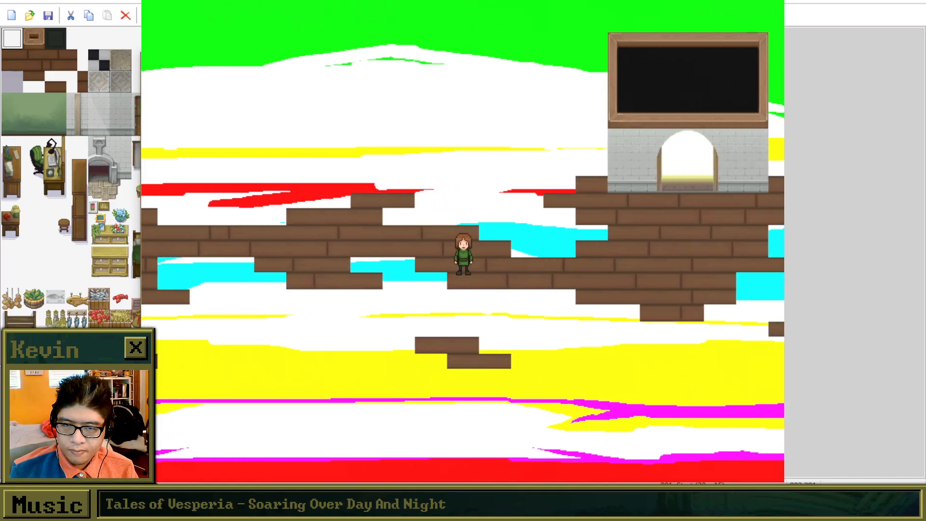
pyautogui.press('Right')
pyautogui.press('Left')
pyautogui.press('Up')
pyautogui.press('Right')
pyautogui.press('Left')
pyautogui.press('Up')
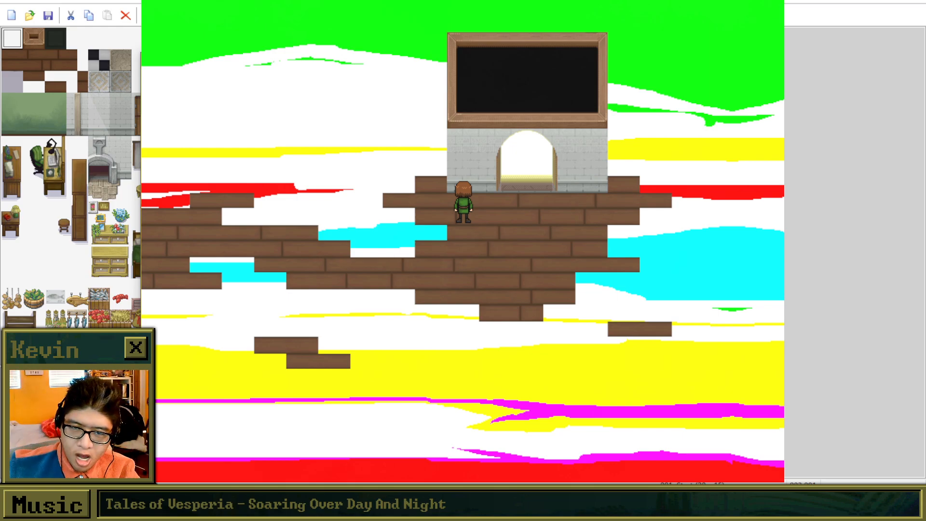
pyautogui.press('Right')
pyautogui.press('Left')
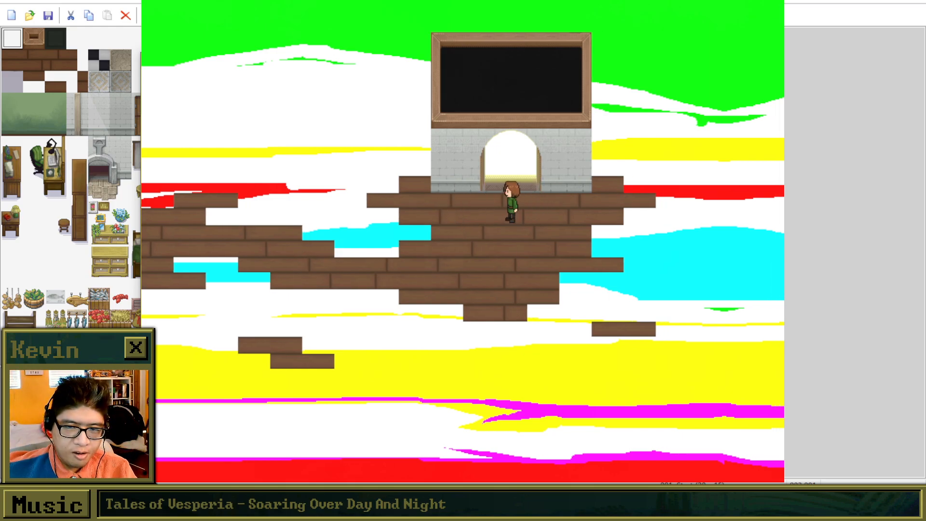
pyautogui.press('Up')
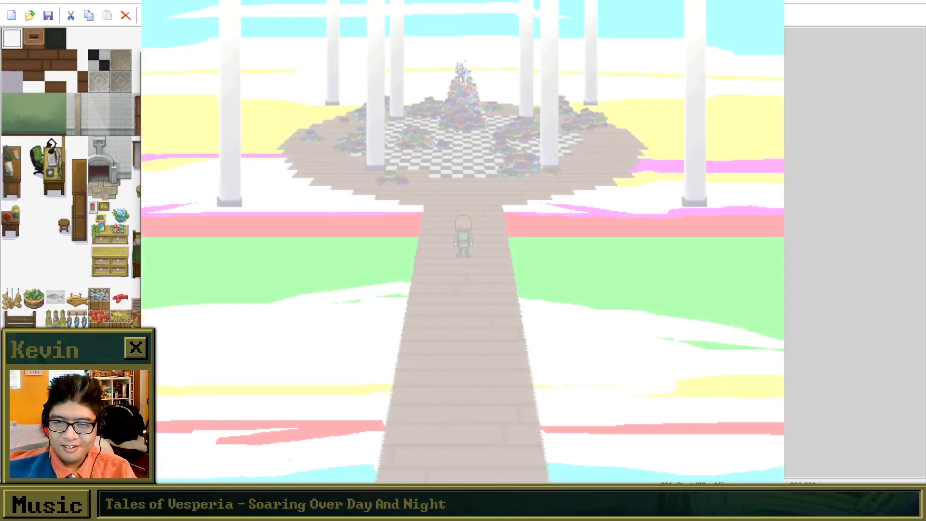
# Walk Brooke up the plank walkway and across the checkered floor to the figure on the book pile.
pyautogui.press('Up')
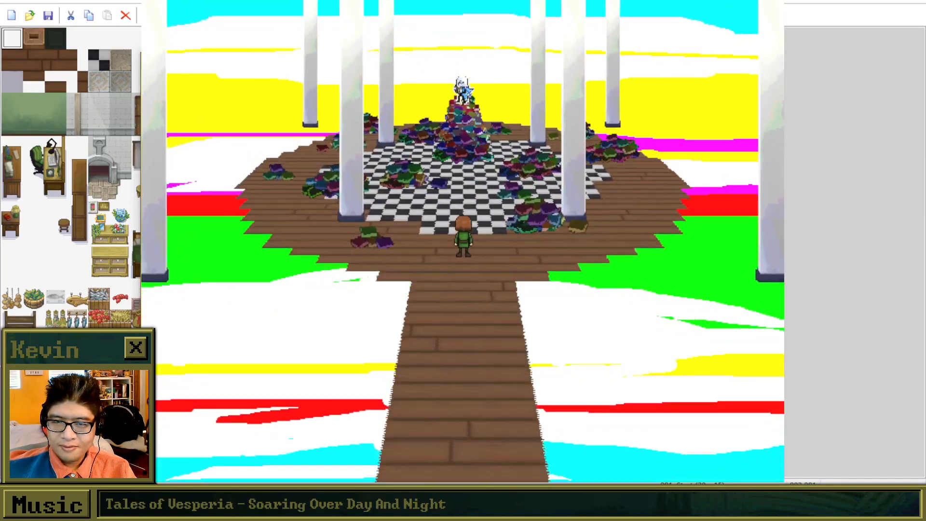
pyautogui.press('Up')
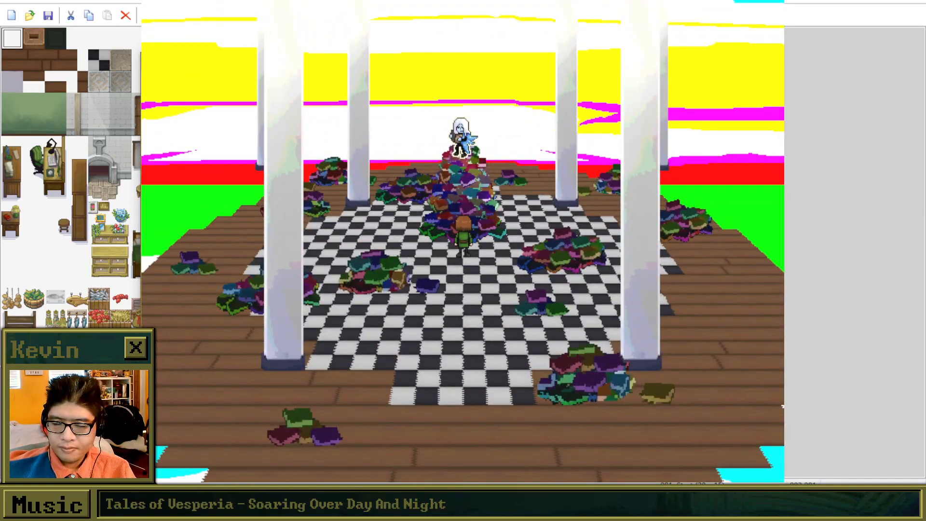
pyautogui.press('Left')
pyautogui.press('Right')
pyautogui.press('Up')
# Talk to the figure on the book pile and advance the description to their greeting about the Nexus.
pyautogui.press('z')
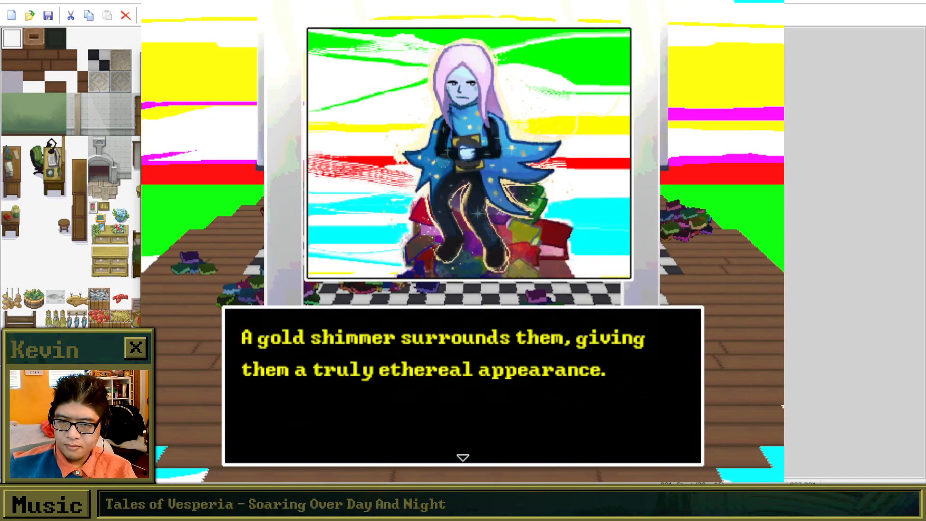
pyautogui.press('Return')
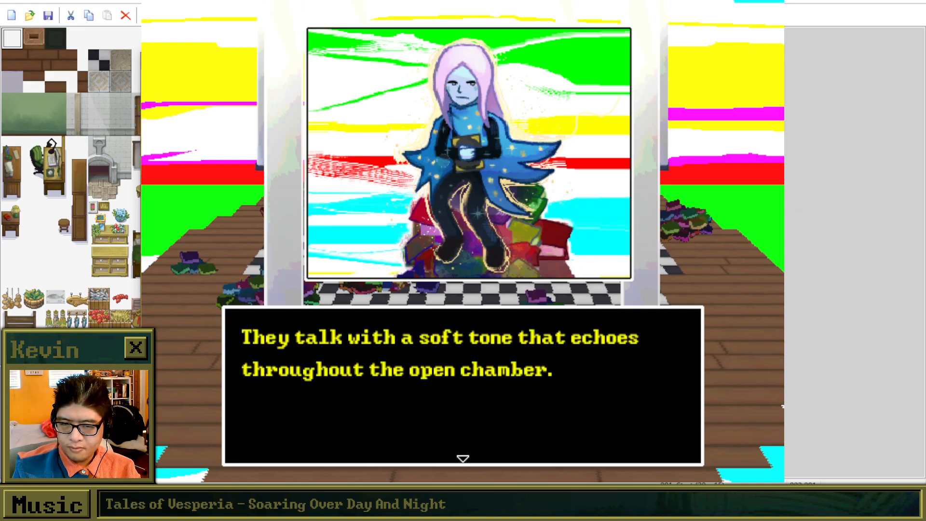
pyautogui.press('Return')
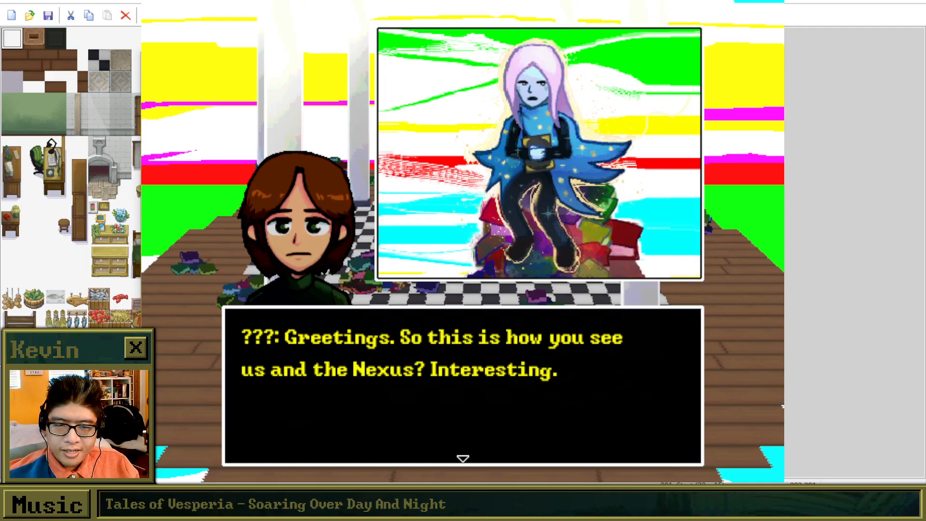
# Switch to Mixcraft 9 RS and hide the windows of all three listed entries.
pyautogui.moveTo(0, 20); pyautogui.dragTo(501, 0)
pyautogui.moveTo(386, 0); pyautogui.dragTo(484, 60)
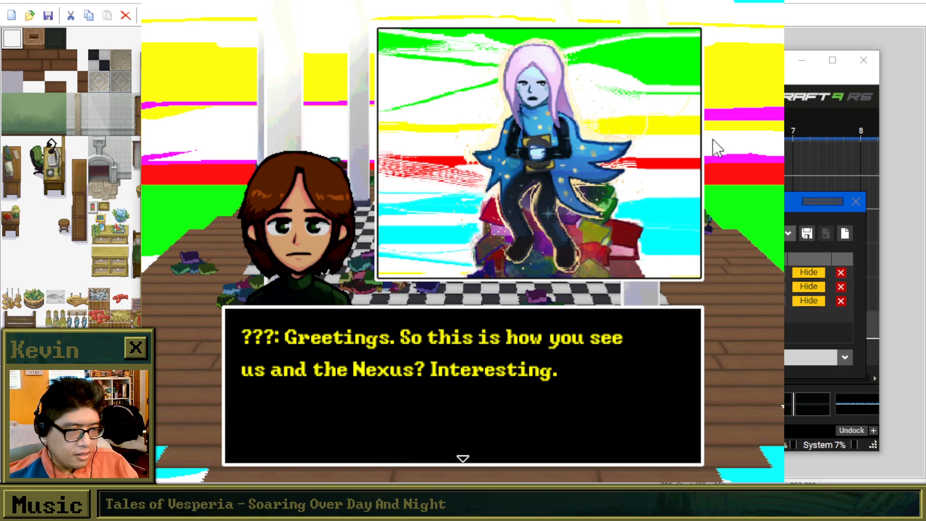
pyautogui.click(809, 287)
pyautogui.click(809, 301)
pyautogui.click(809, 272)
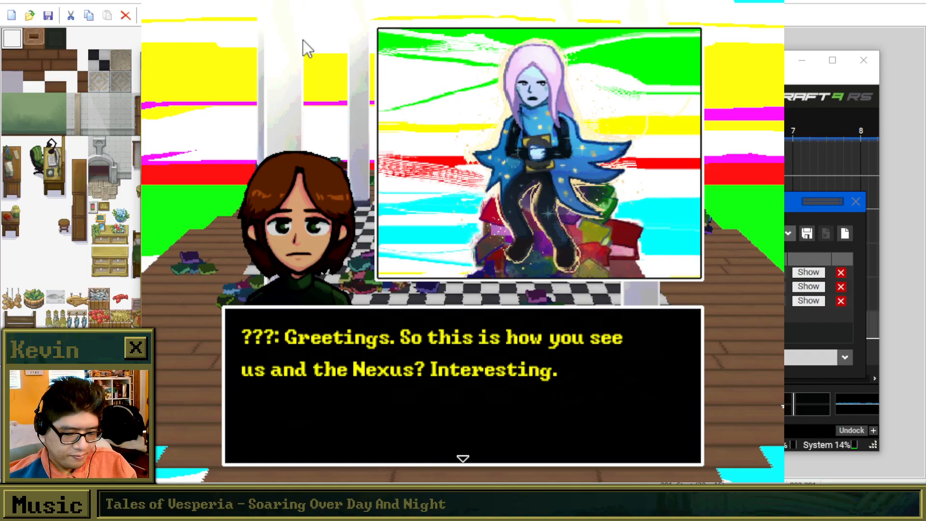
# Advance the dialogue through Brooke's hello to the figure's remark about not going by any name.
pyautogui.press('Return')
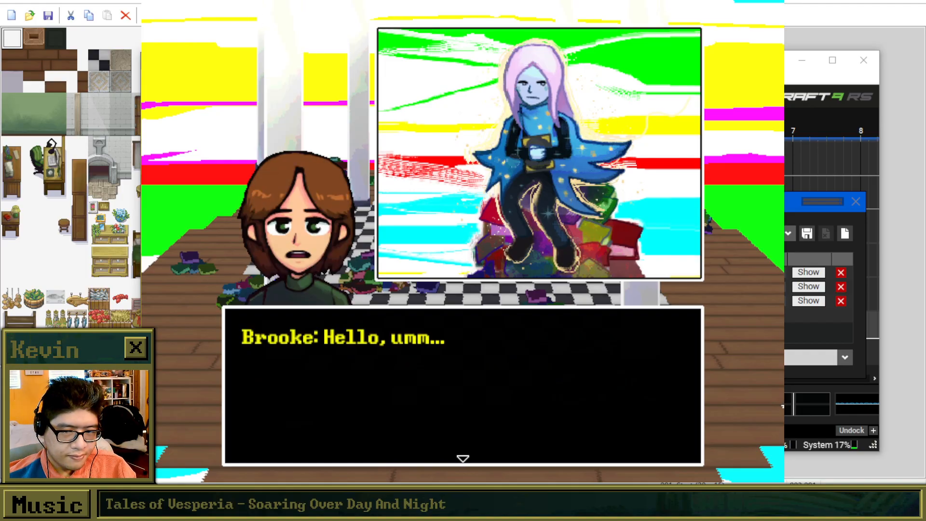
pyautogui.press('Return')
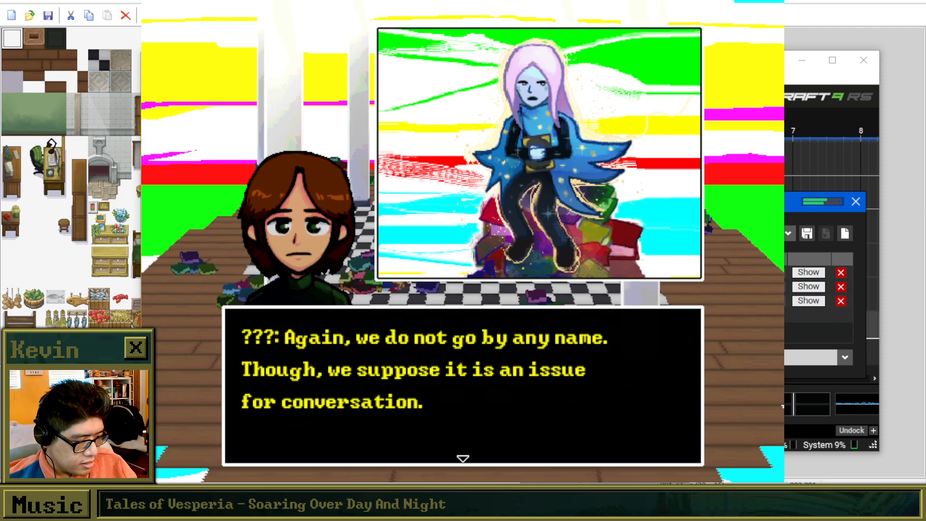
# Close the small list dialog in Mixcraft, reposition the Mixcraft window and return to the game.
pyautogui.press('Escape')
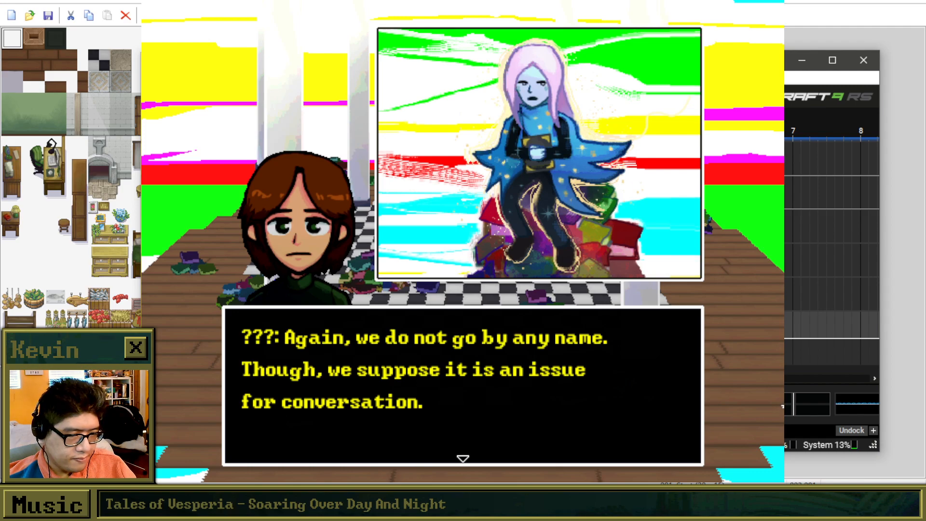
pyautogui.moveTo(579, 60); pyautogui.dragTo(599, 157)
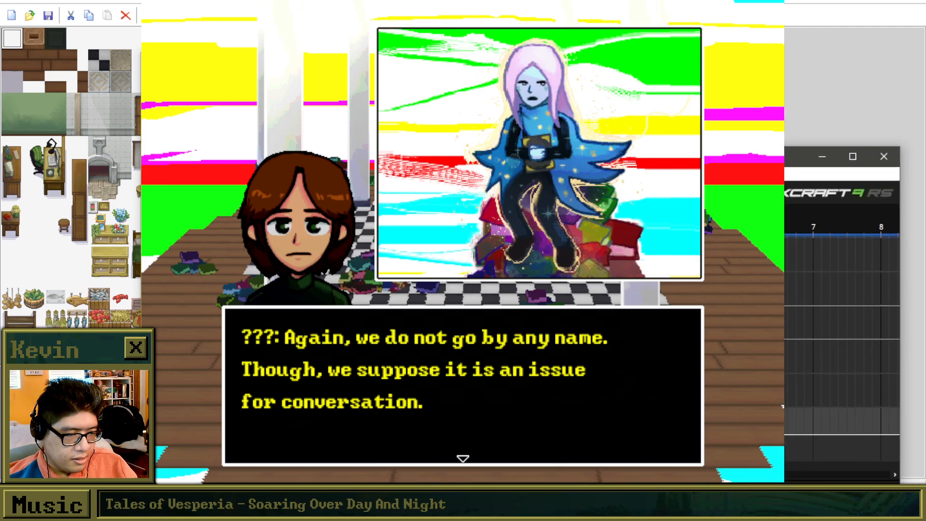
pyautogui.click(204, 3)
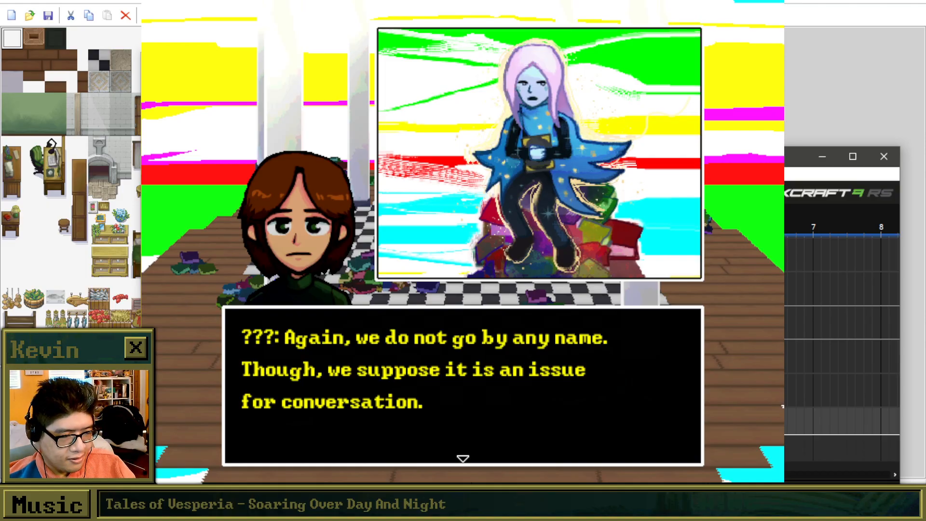
pyautogui.click(479, 3)
# Advance the dialogue from the figure naming themselves Rem, through the Nexus explanation, to Brooke asking how this works.
pyautogui.press('Return')
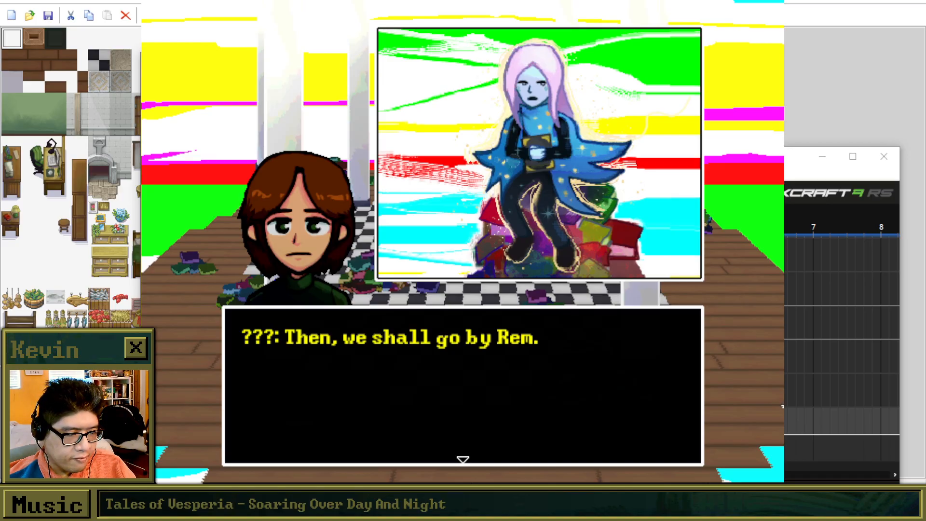
pyautogui.press('Return')
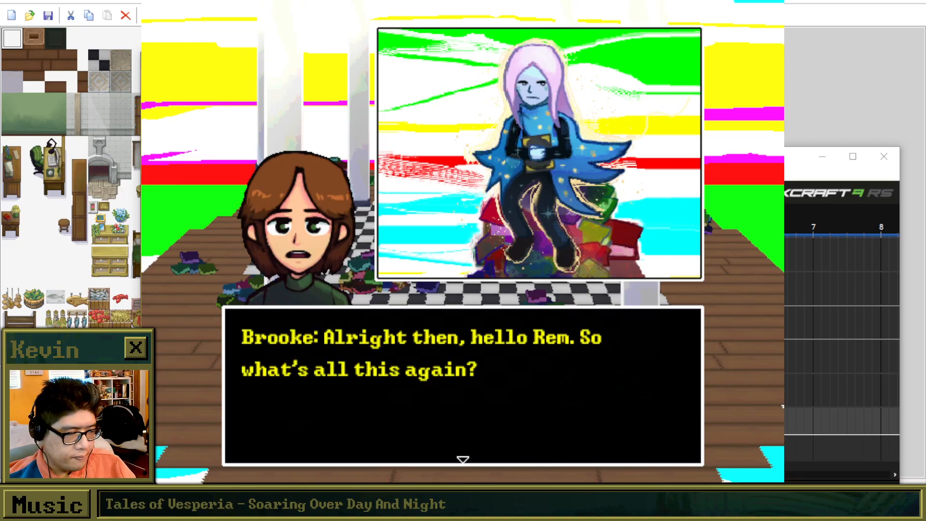
pyautogui.press('Return')
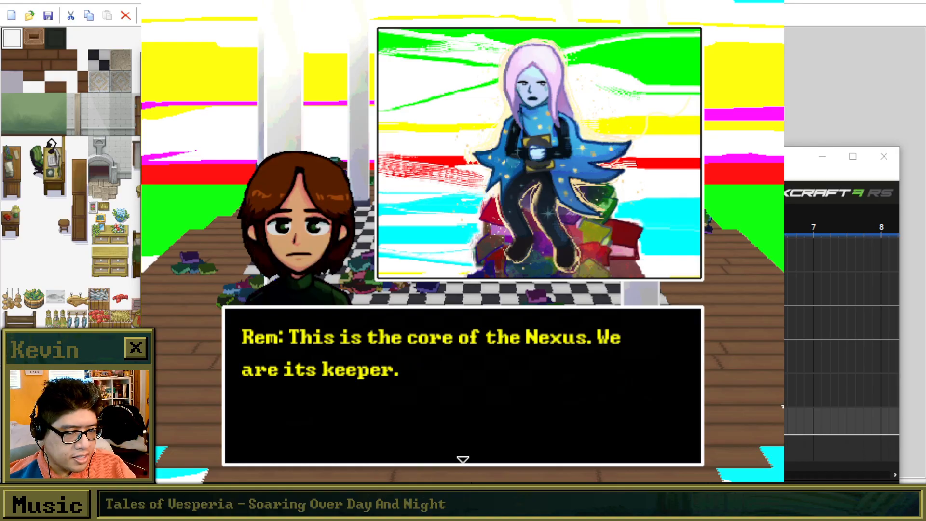
pyautogui.press('Return')
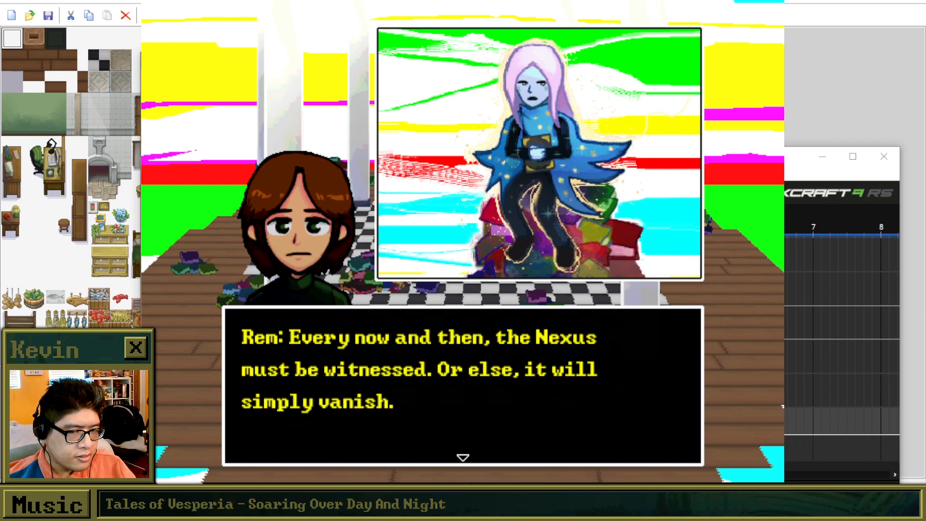
pyautogui.press('Return')
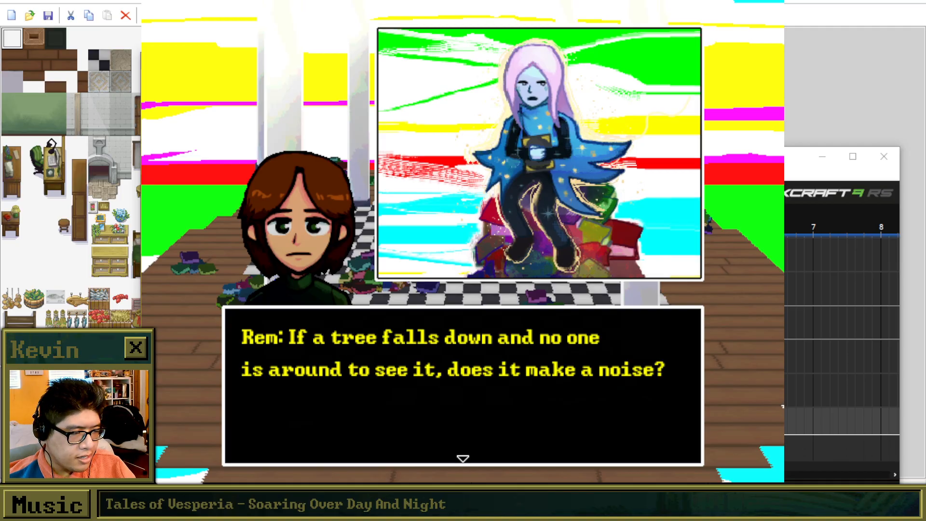
pyautogui.press('Return')
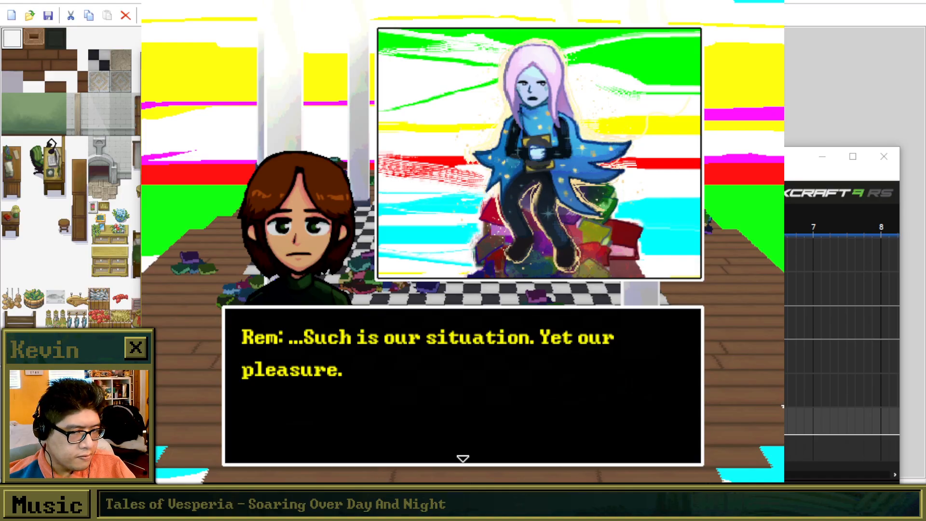
pyautogui.press('Return')
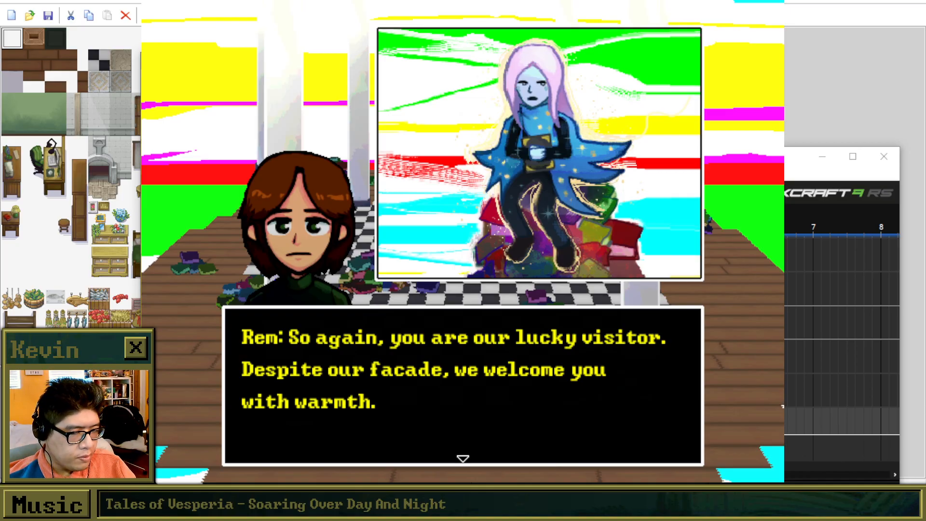
pyautogui.press('Return')
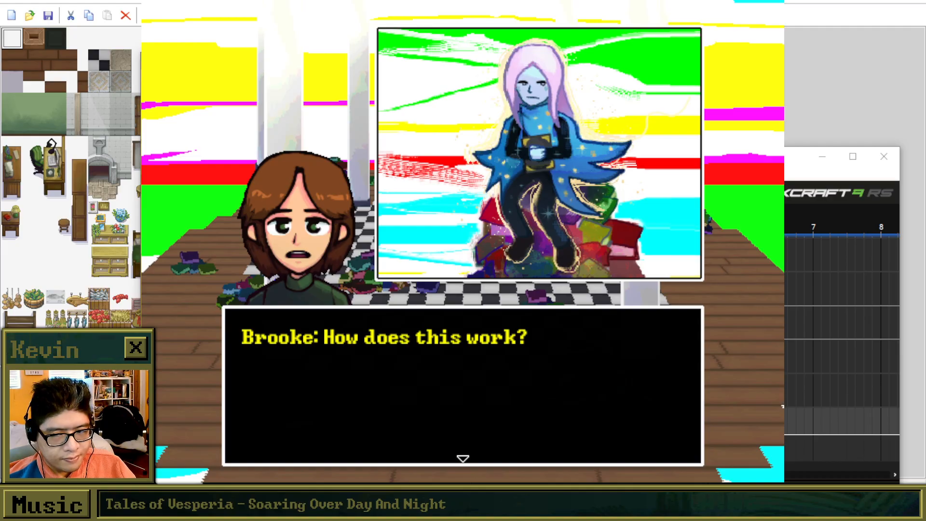
pyautogui.hotkey('alt', 'Tab')
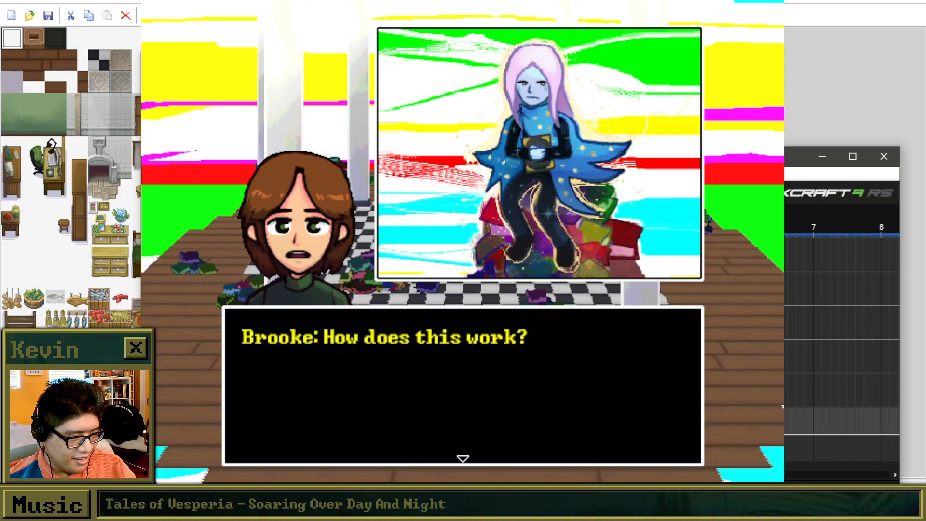
pyautogui.hotkey('alt', 'Tab')
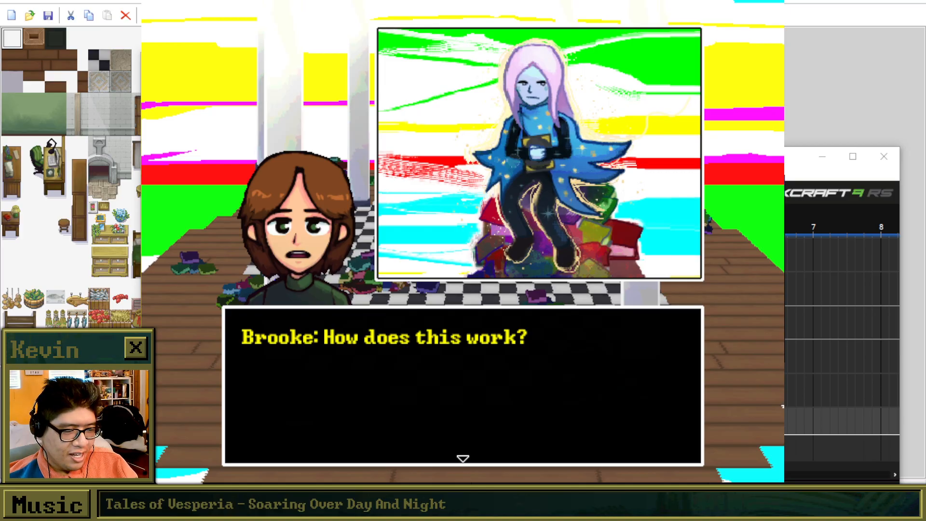
pyautogui.hotkey('alt', 'Tab')
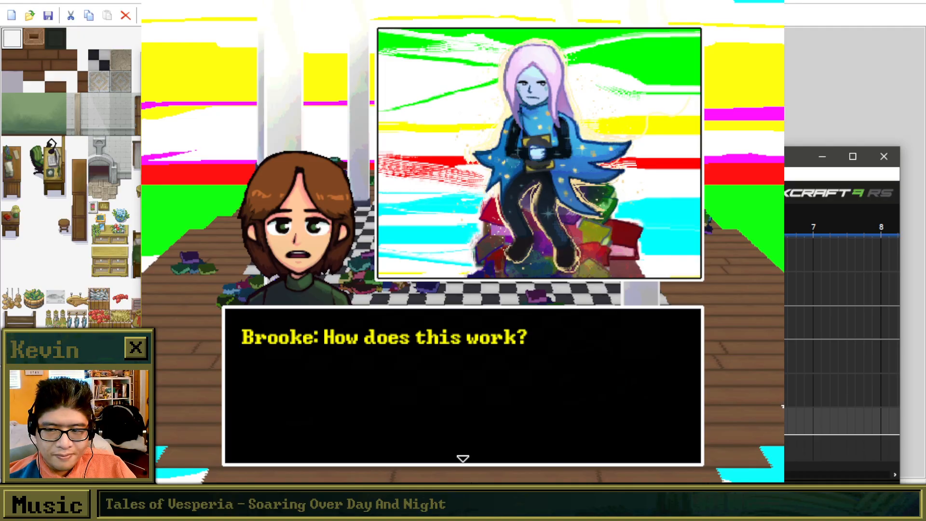
pyautogui.hotkey('alt', 'Tab')
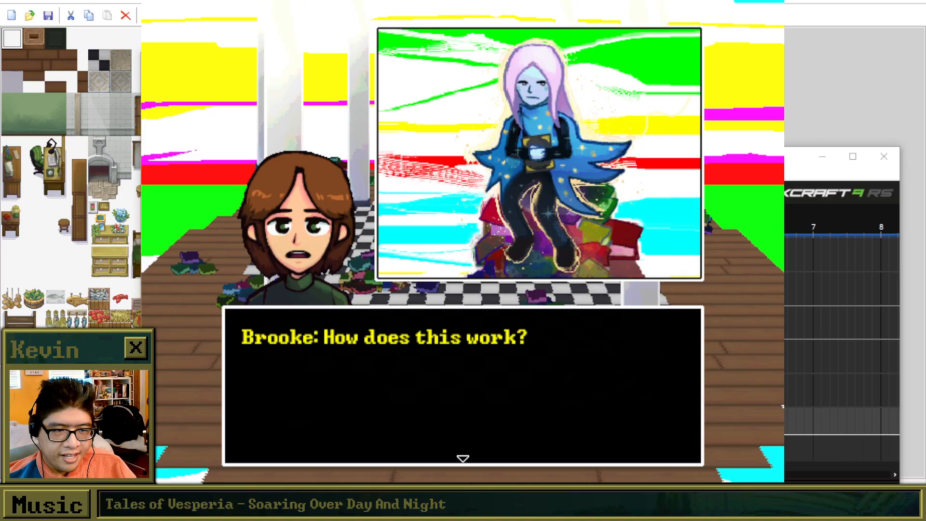
pyautogui.hotkey('alt', 'Tab')
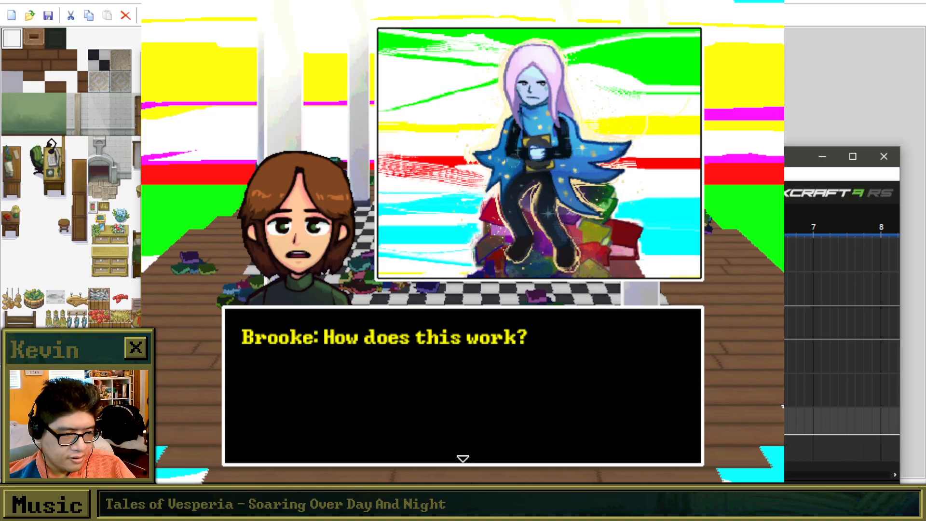
# Return to the game and advance Rem's explanation of the golden pedestal's book through to the invitation to explore the area.
pyautogui.hotkey('alt', 'Tab')
pyautogui.press('Return')
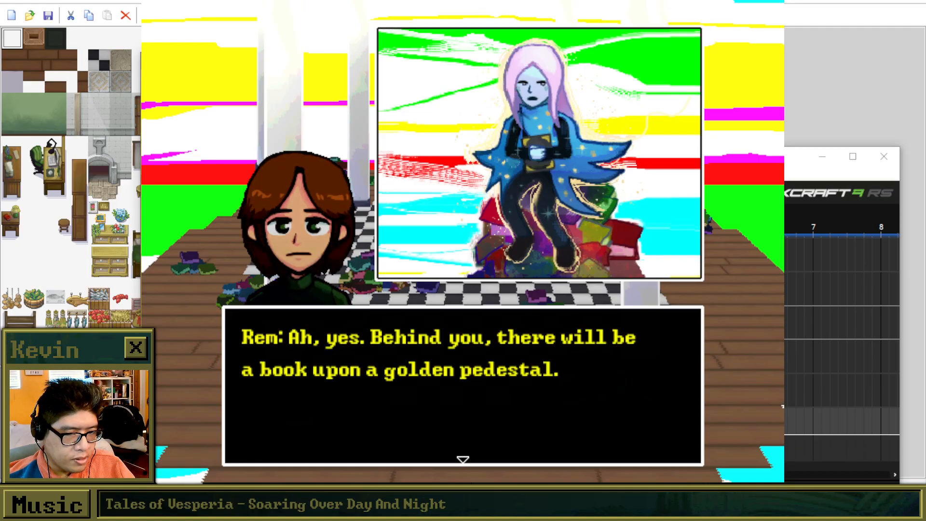
pyautogui.press('Return')
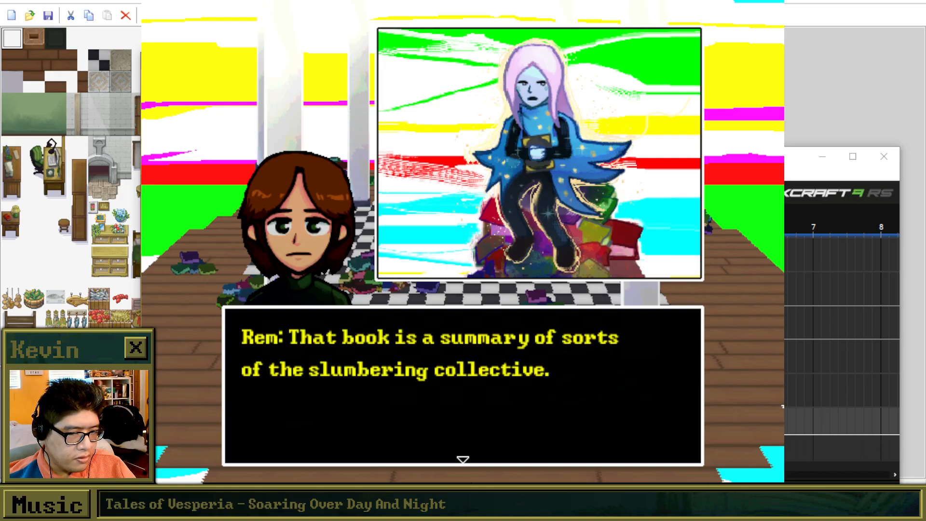
pyautogui.press('Return')
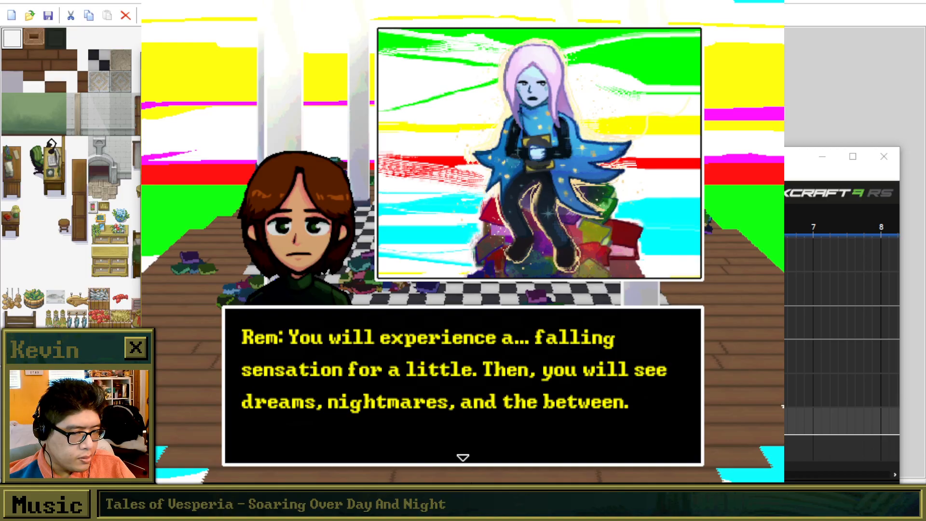
pyautogui.press('Return')
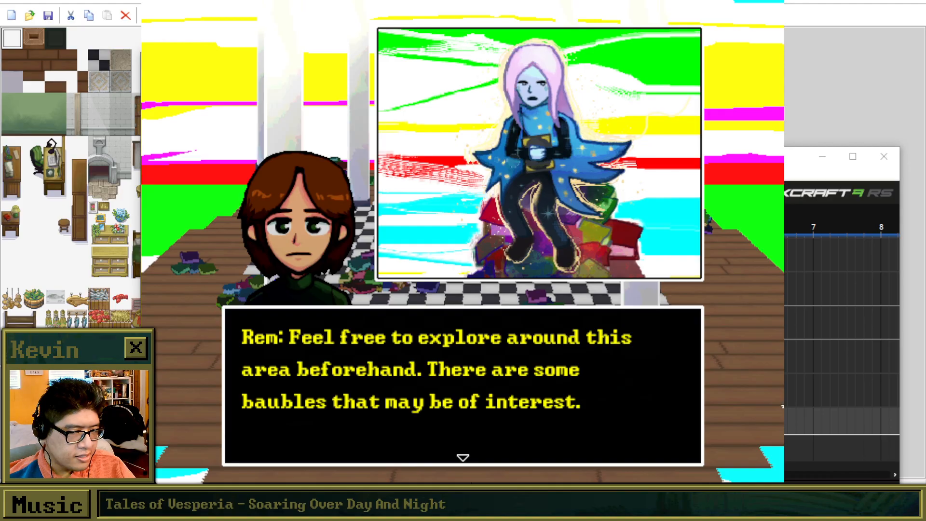
# Advance the dialogue through Rem's explanation of Mementos and Brooke's questions about the golden pedestal until the conversation closes.
pyautogui.press('z')
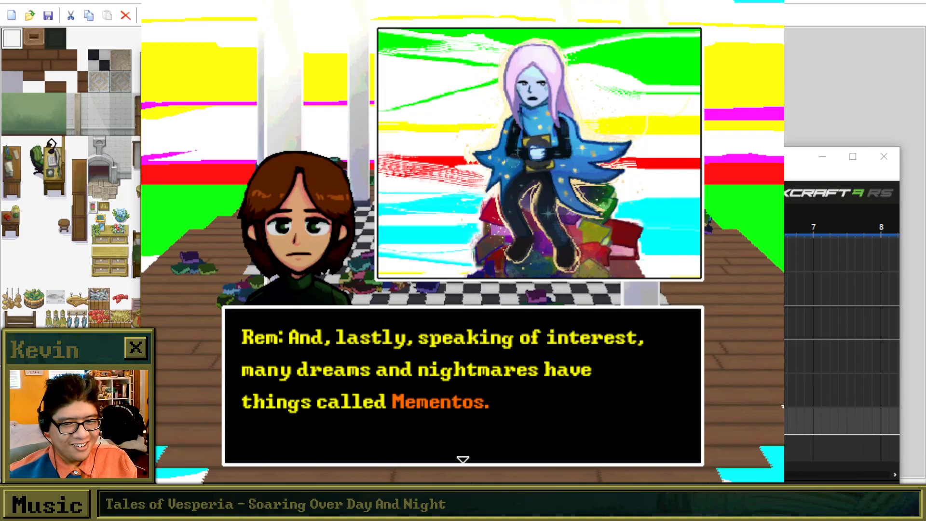
pyautogui.press('z')
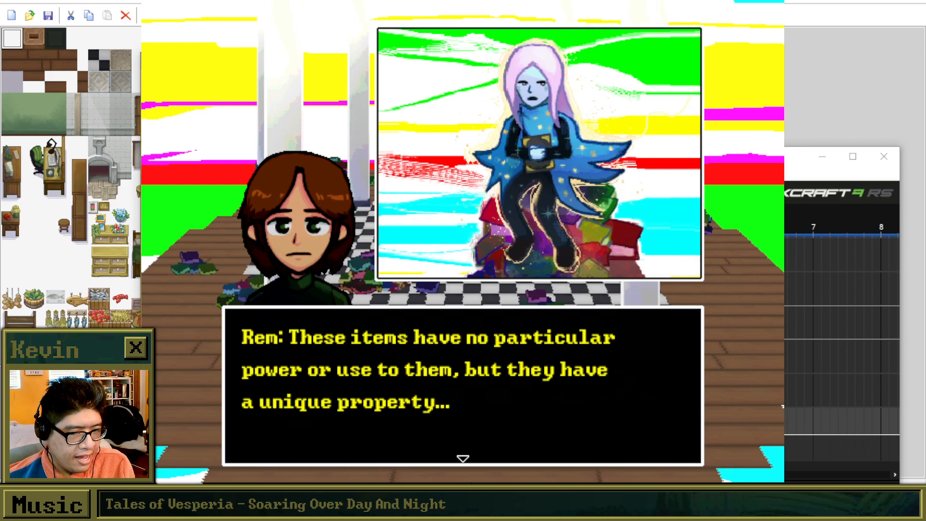
pyautogui.press('z')
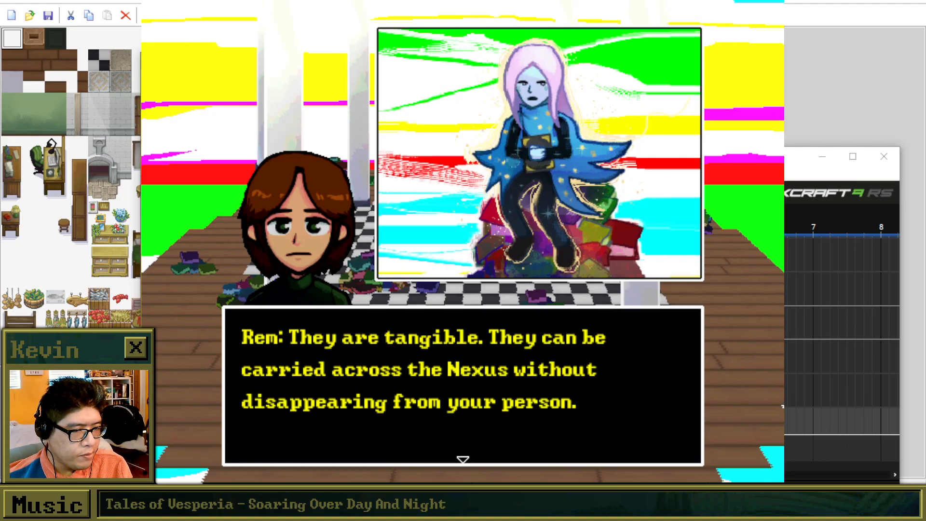
pyautogui.press('z')
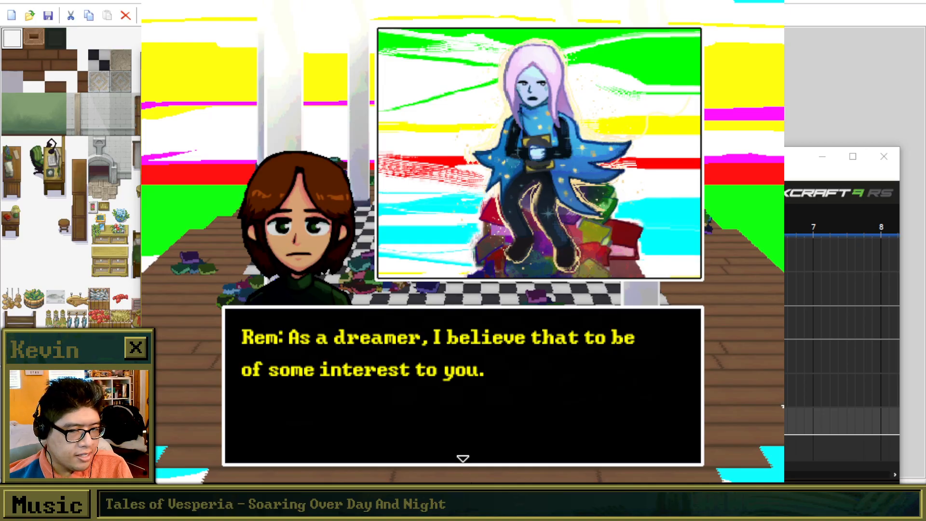
pyautogui.press('z')
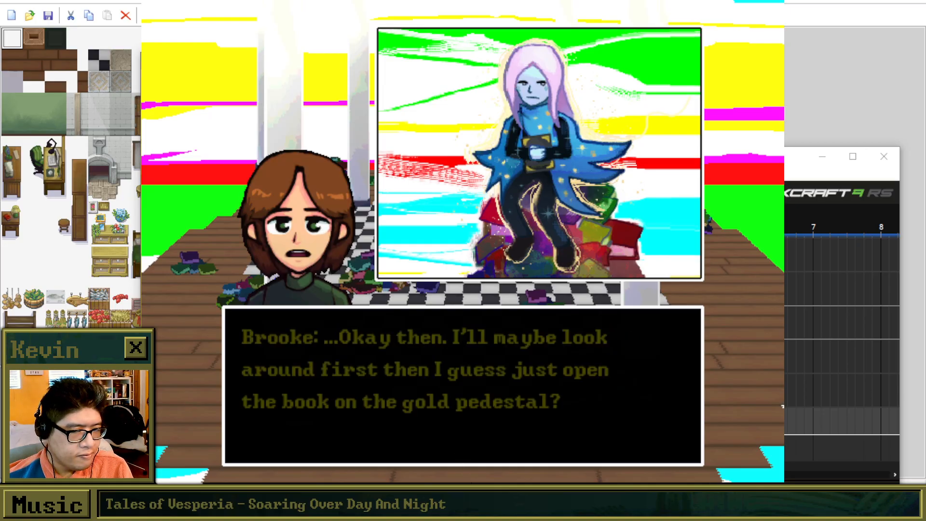
pyautogui.press('z')
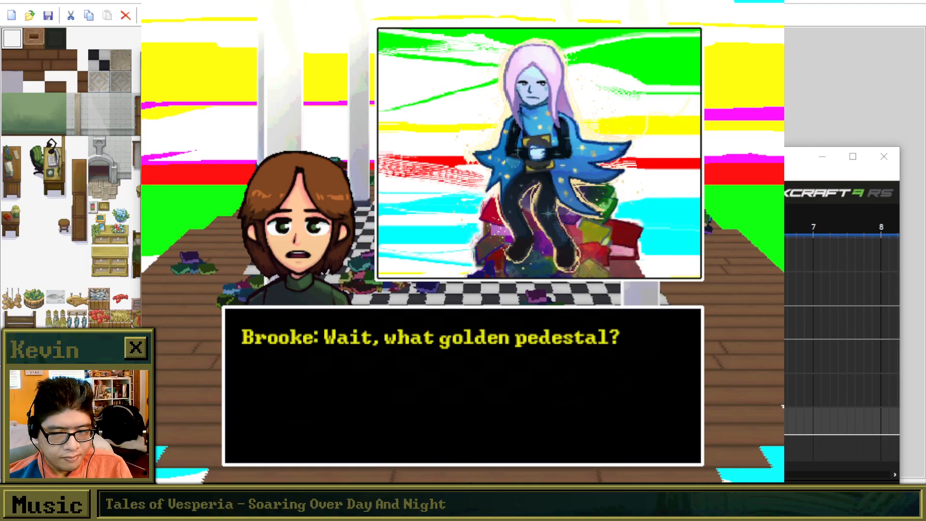
pyautogui.press('z')
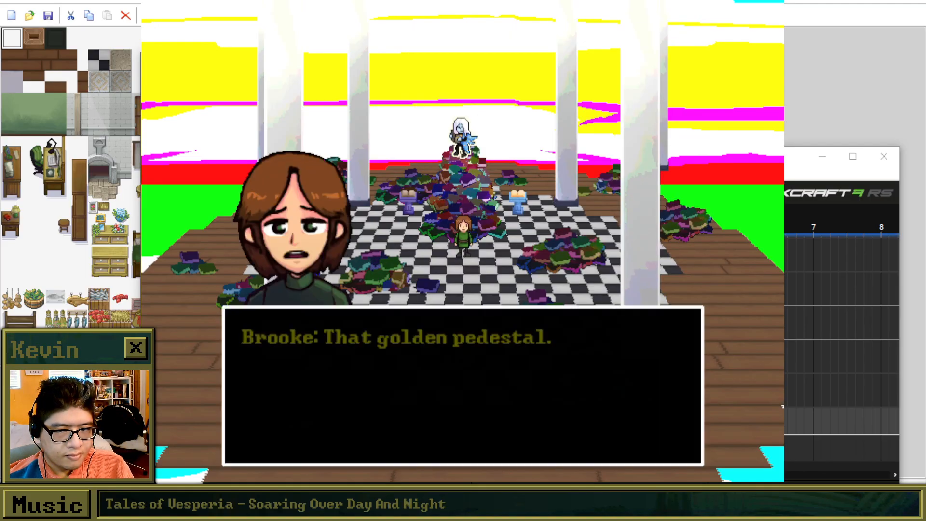
pyautogui.press('z')
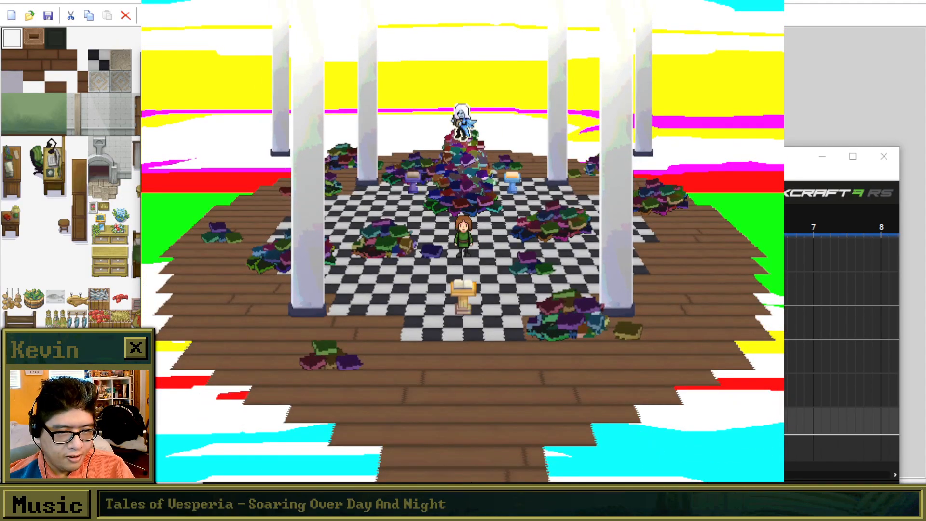
# Walk Brooke back towards Rem's book pile and west across the checkered floor.
pyautogui.press('Up')
pyautogui.press('Up')
pyautogui.press('Left')
pyautogui.press('Left')
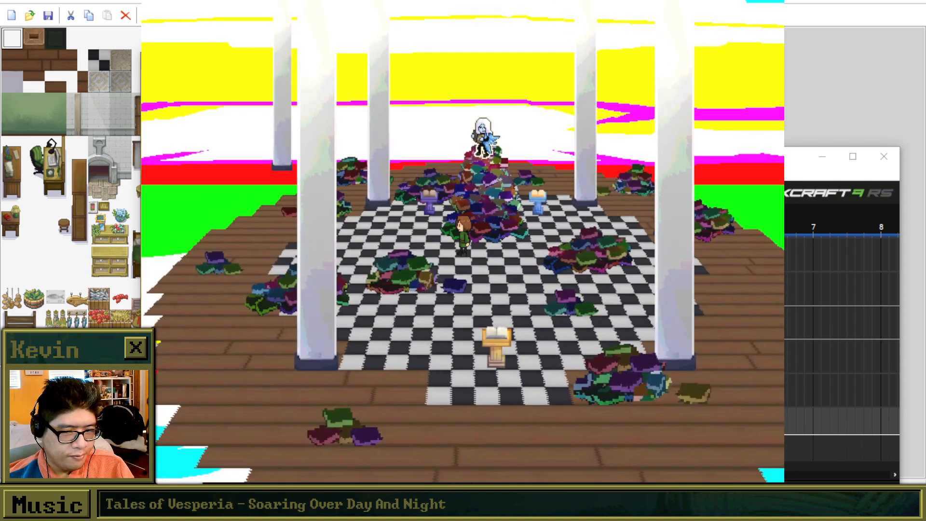
# Move the Mixcraft window upward so its level meters show, and return to the game.
pyautogui.moveTo(724, 156); pyautogui.dragTo(728, 54)
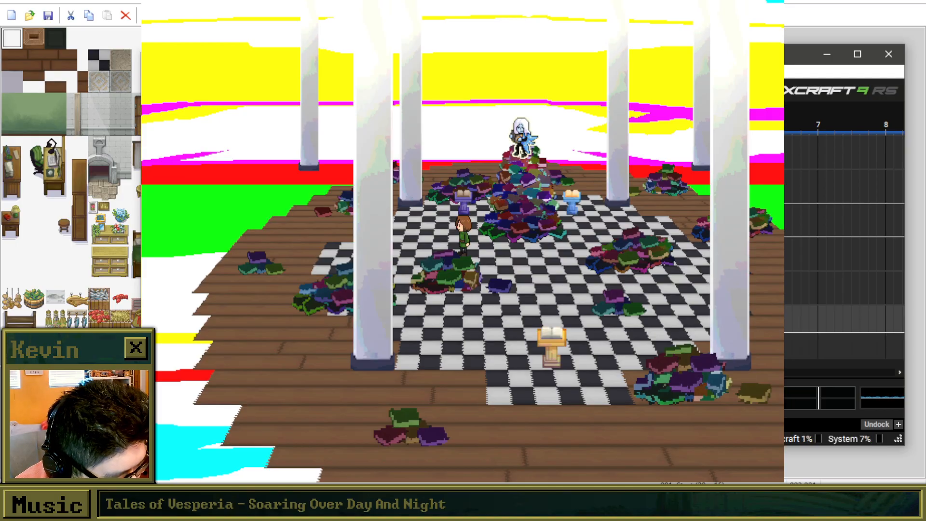
pyautogui.click(338, 186)
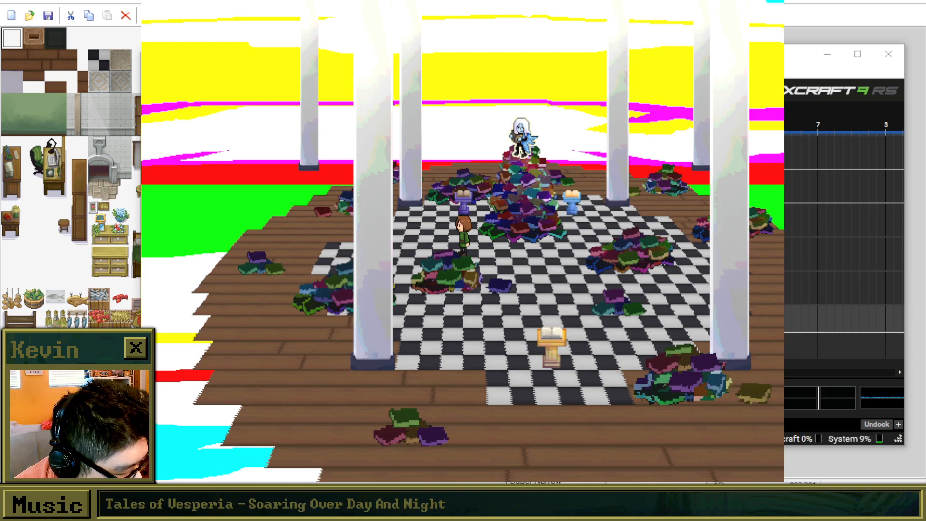
pyautogui.hotkey('alt', 'Tab')
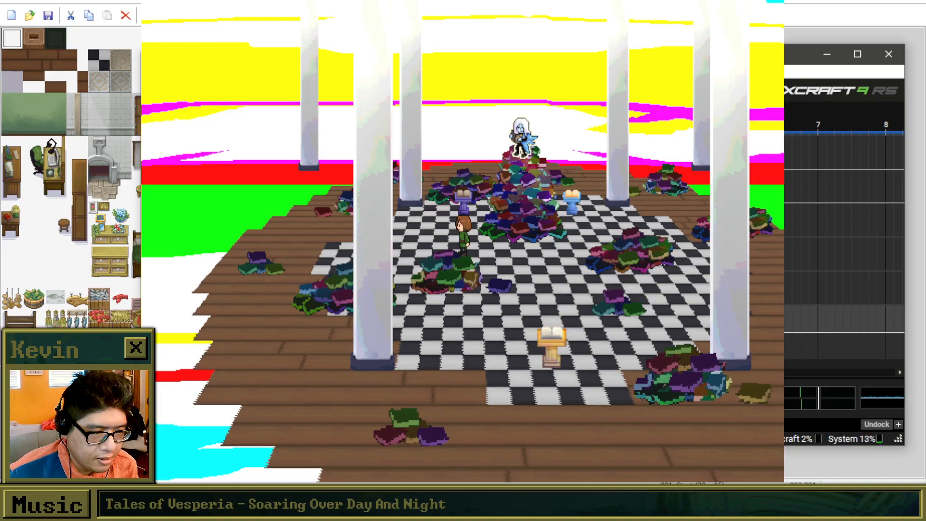
pyautogui.hotkey('alt', 'Tab')
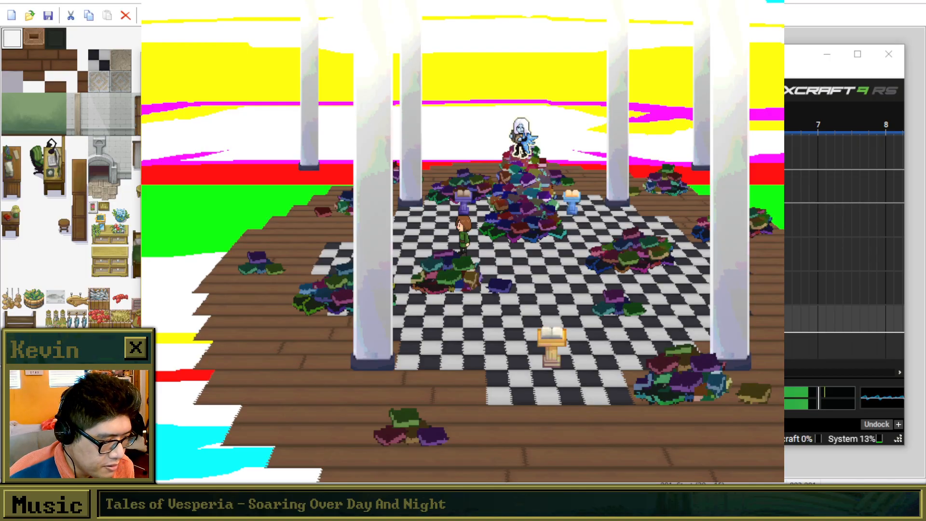
pyautogui.hotkey('alt', 'Tab')
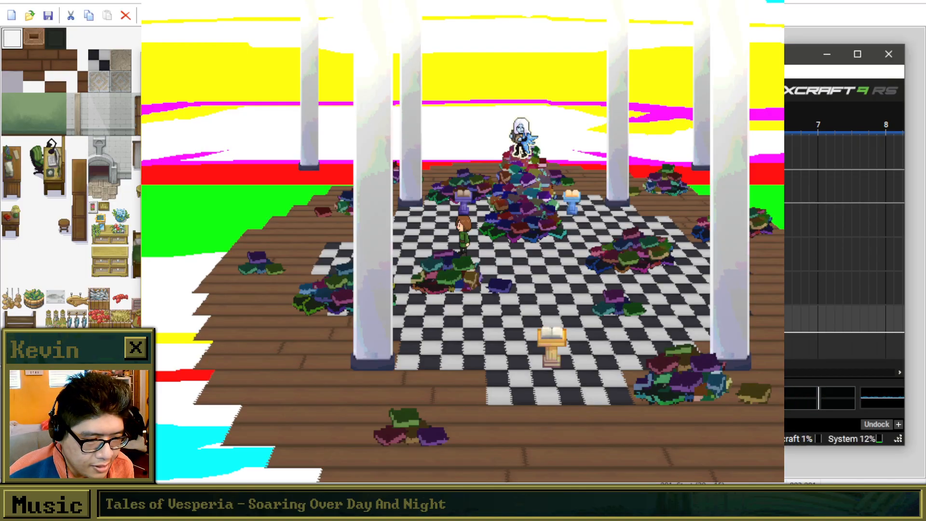
pyautogui.hotkey('alt', 'Tab')
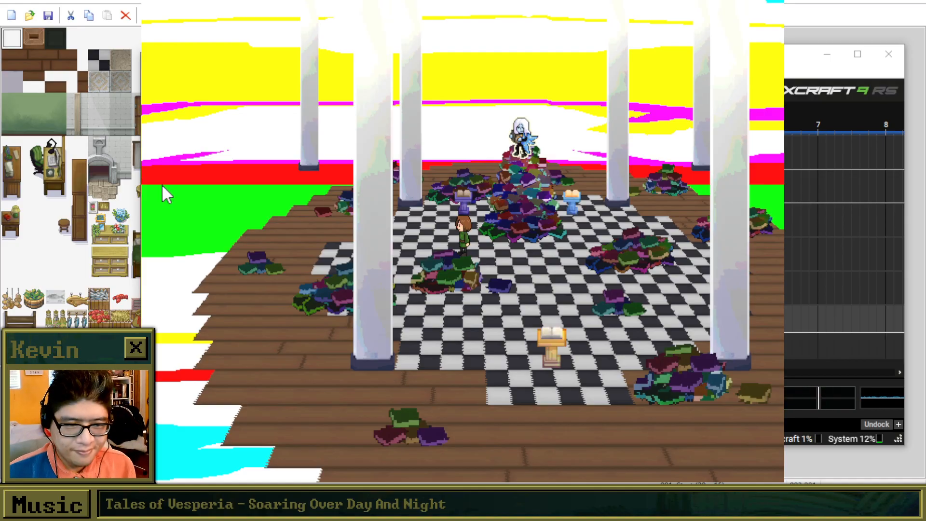
# Walk Brooke to the purple pedestal, inspect its book and advance through Rem's description of the Tome of Nightmares.
pyautogui.press('Right')
pyautogui.press('Left')
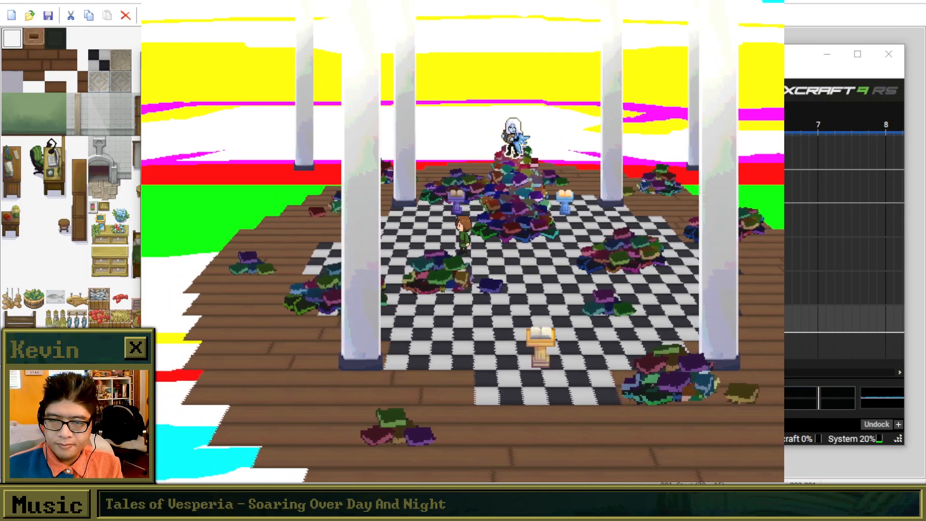
pyautogui.press('Up')
pyautogui.press('z')
pyautogui.press('z')
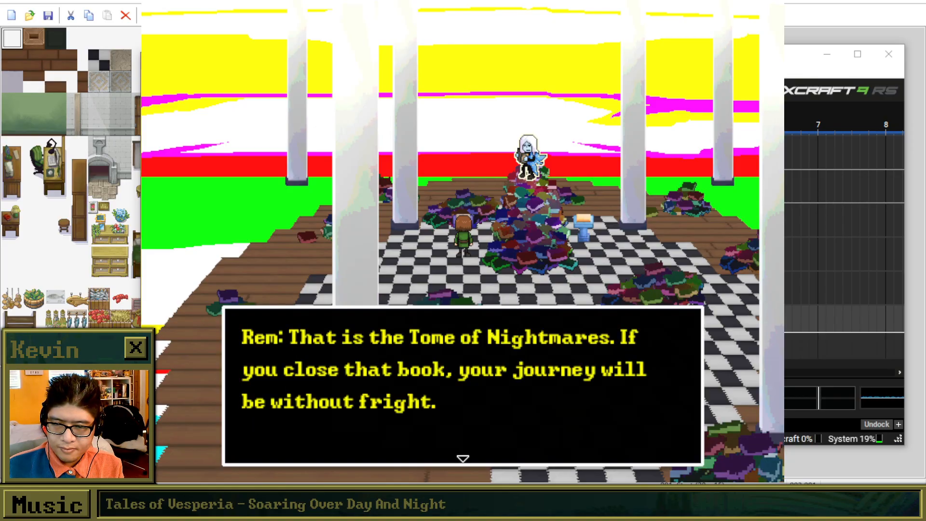
pyautogui.press('z')
# Walk Brooke back to Rem, start a conversation and ask "How does this all work?".
pyautogui.press('z')
pyautogui.press('Down')
pyautogui.press('z')
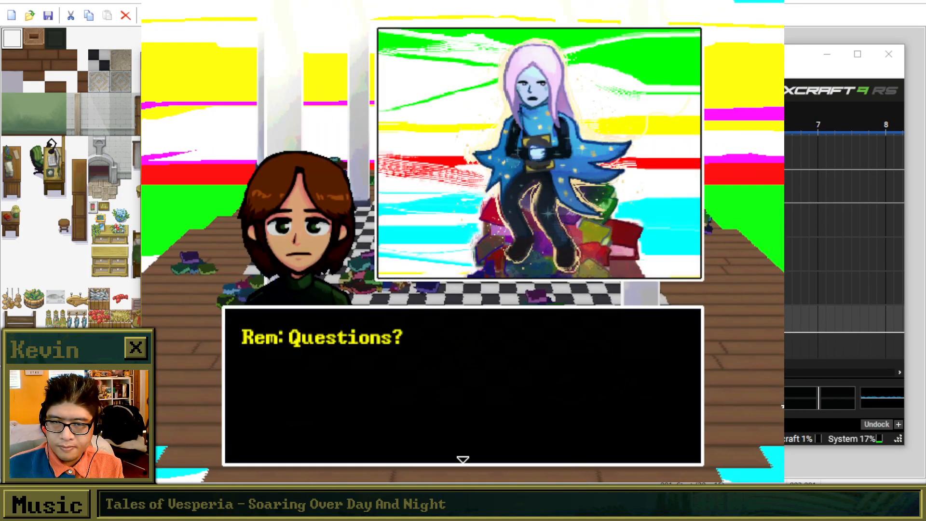
pyautogui.press('z')
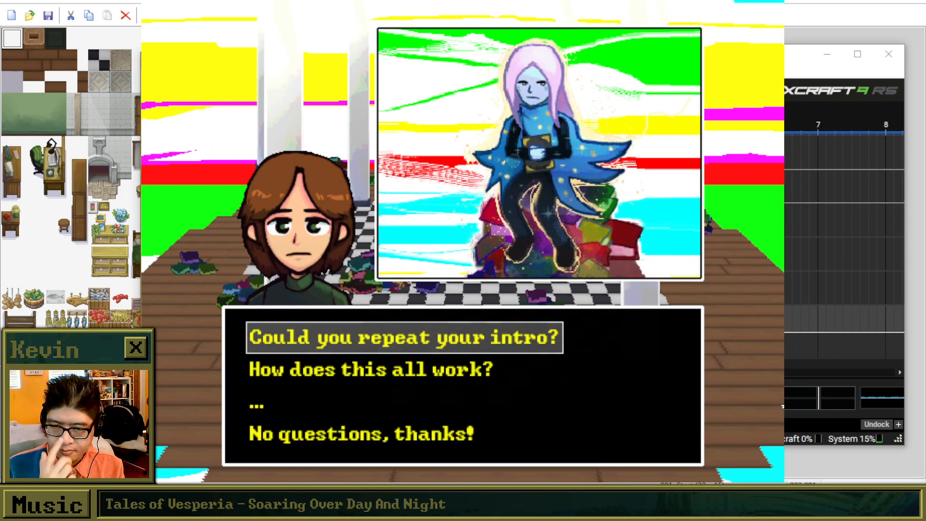
pyautogui.press('Down')
pyautogui.press('z')
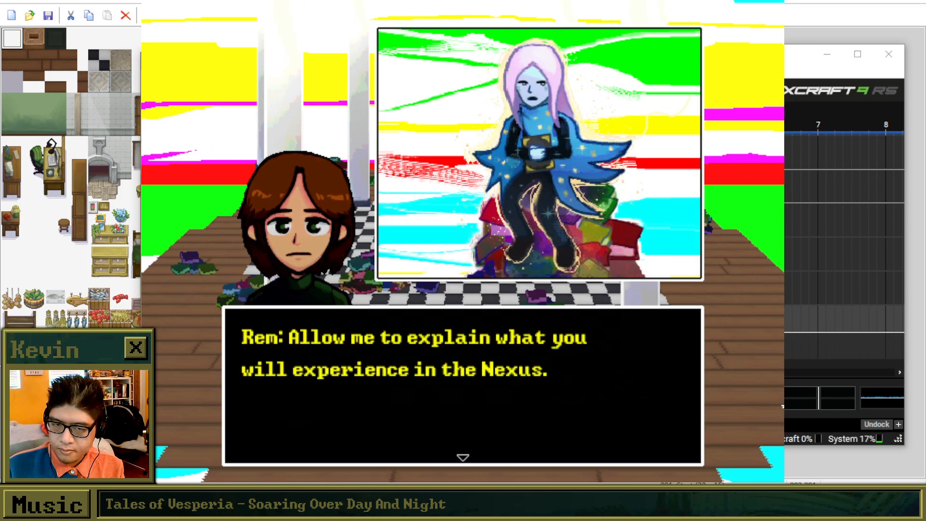
# Advance Rem's flow chart explanation of dreamscapes through to the line about pivot points.
pyautogui.press('z')
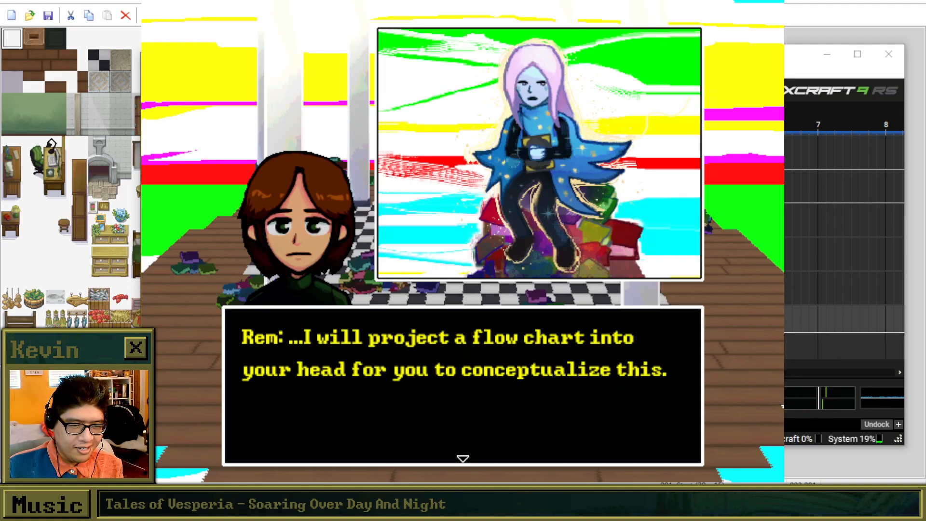
pyautogui.press('z')
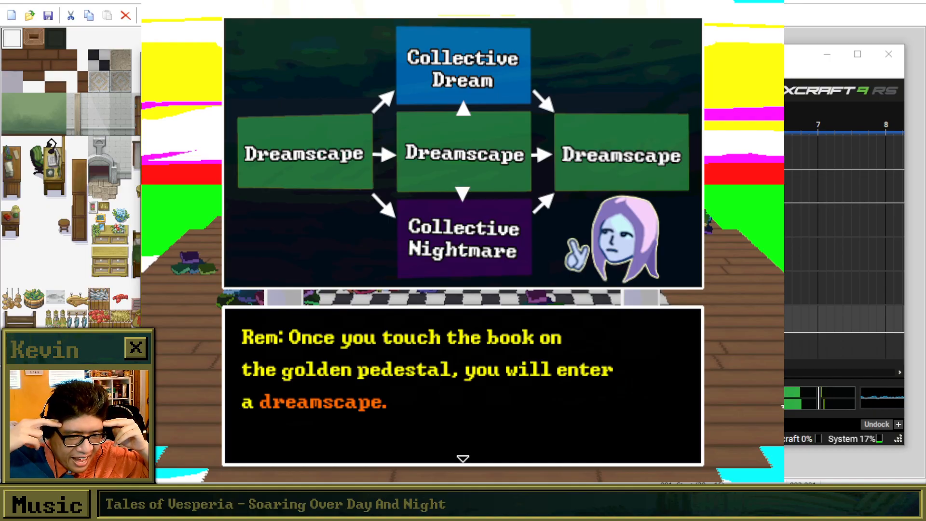
pyautogui.press('Return')
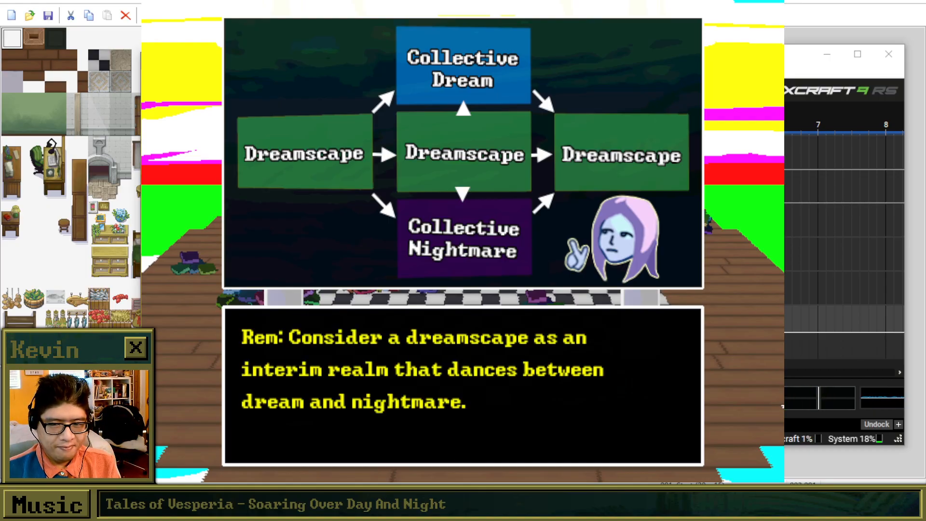
pyautogui.press('Return')
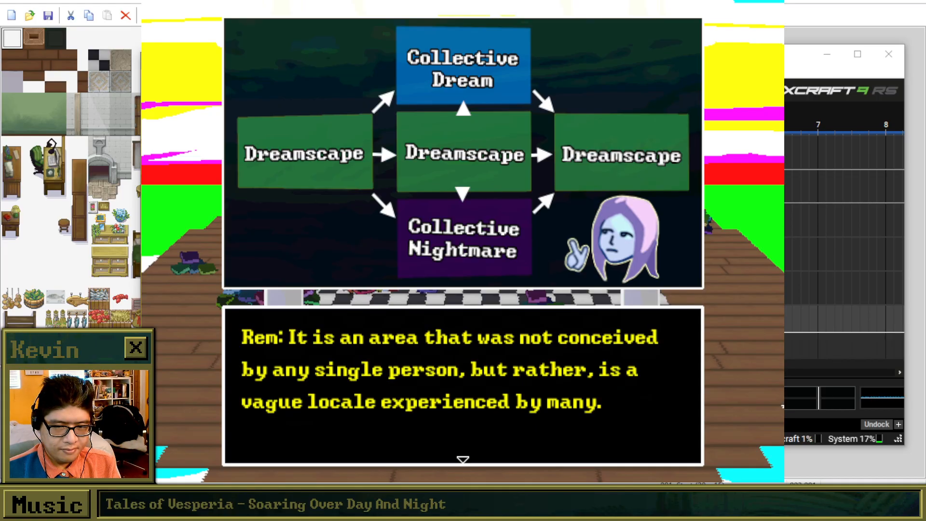
pyautogui.press('Return')
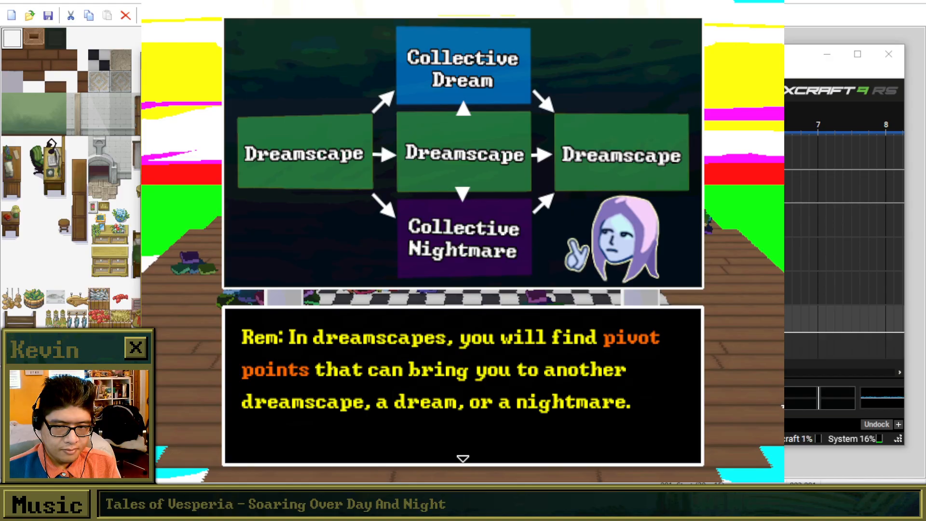
# Advance Rem's remaining explanation of dreams, nightmares and memento locations until the conversation closes.
pyautogui.press('Return')
pyautogui.press('Return')
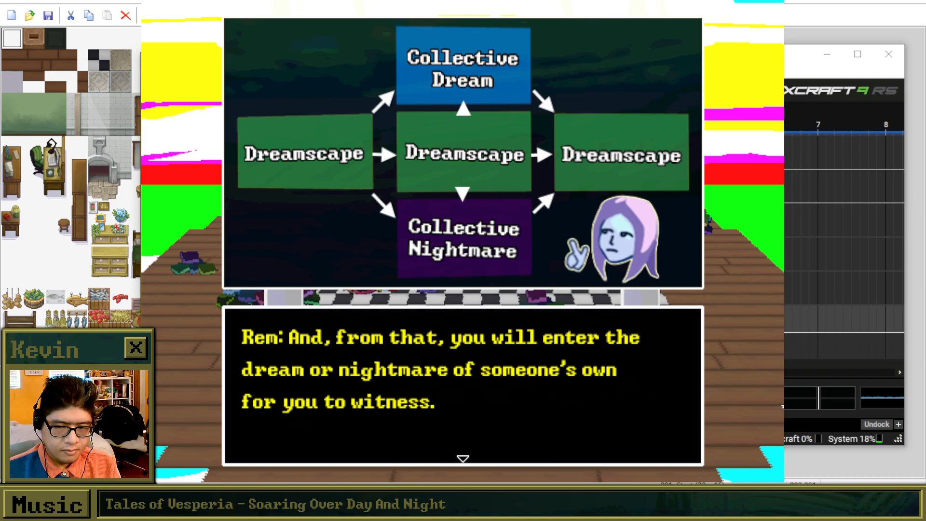
pyautogui.press('Return')
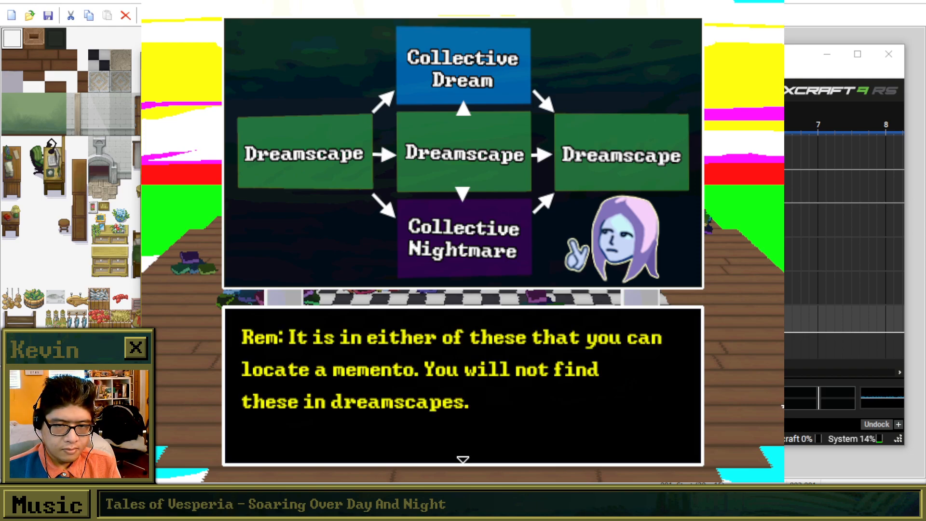
pyautogui.press('Return')
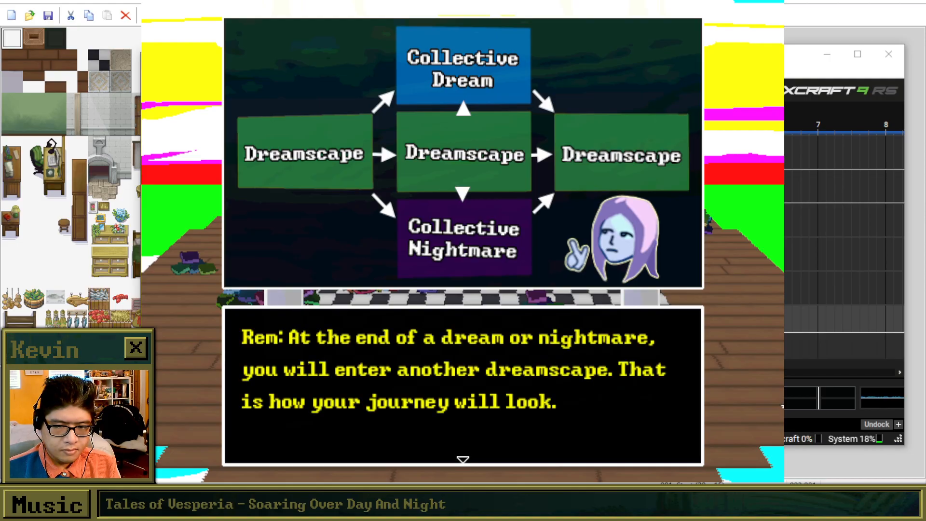
pyautogui.press('Return')
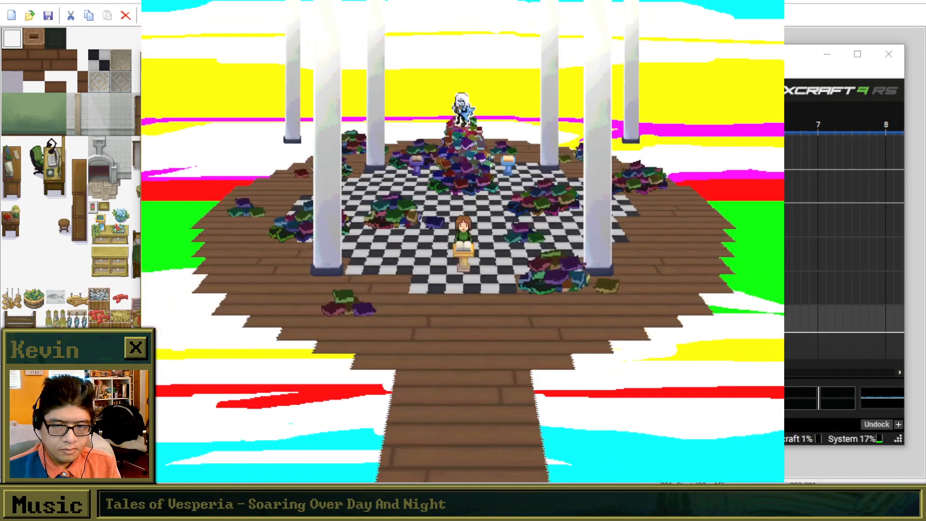
# Interact with the book on the golden pedestal and choose Yes to put Brooke's hands on it.
pyautogui.press('Return')
pyautogui.press('Return')
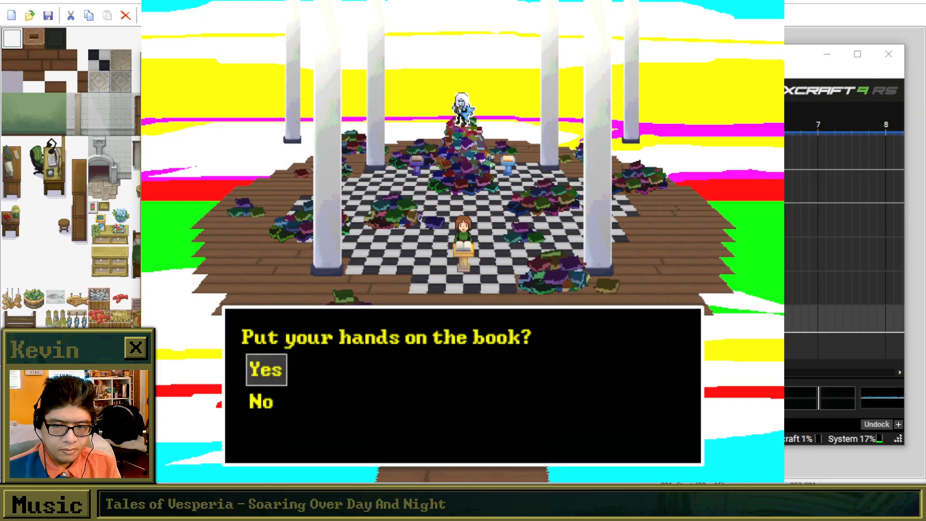
pyautogui.press('Return')
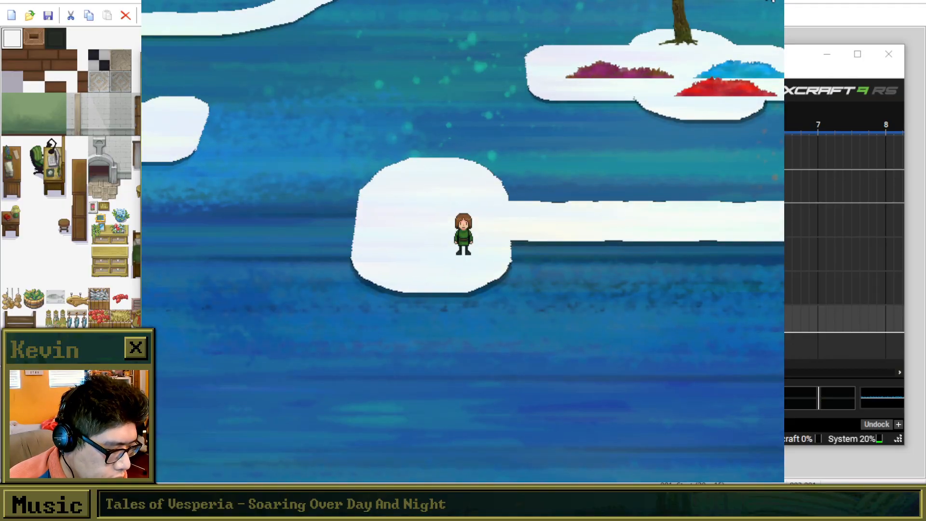
# Close the game playtest and switch to the Mixcraft window, maximizing it.
pyautogui.click(768, 0)
pyautogui.click(54, 16)
pyautogui.hotkey('alt', 'Tab')
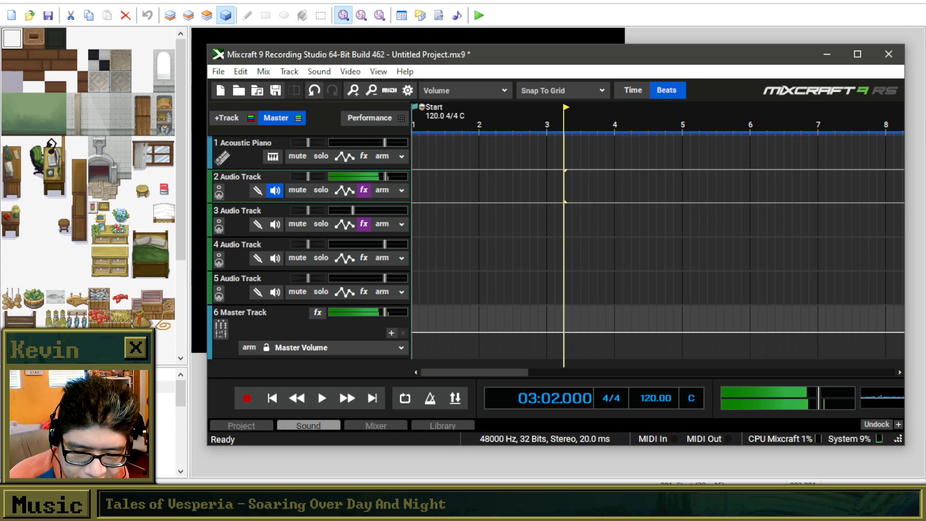
pyautogui.doubleClick(489, 64)
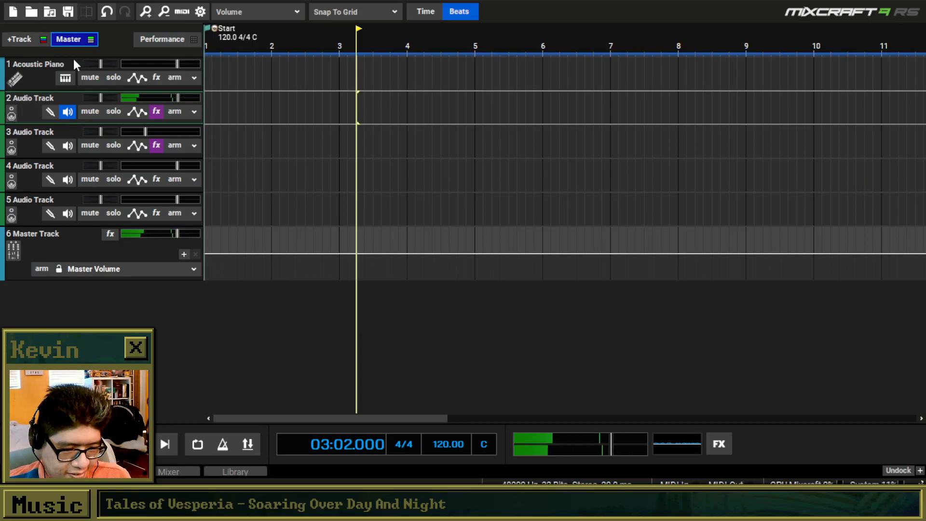
pyautogui.click(64, 78)
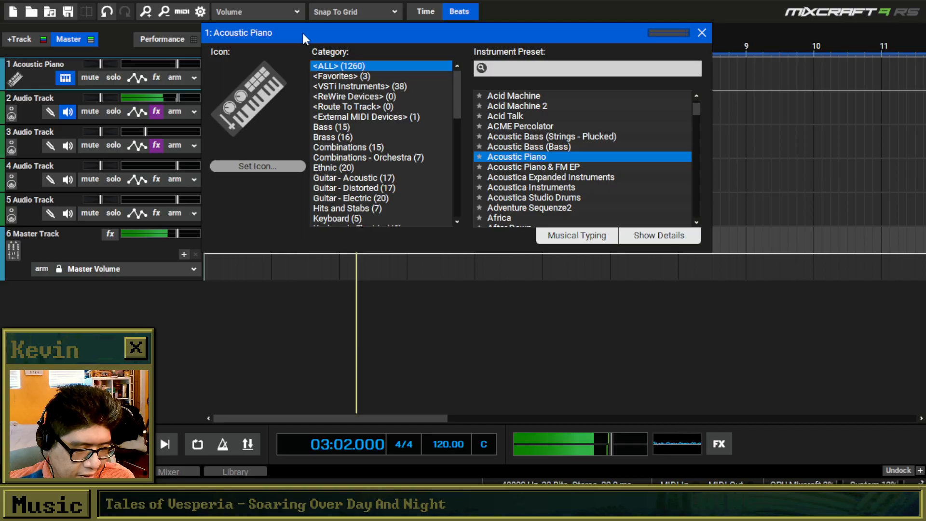
pyautogui.moveTo(305, 35); pyautogui.dragTo(222, 45)
pyautogui.moveTo(281, 39); pyautogui.dragTo(463, 72)
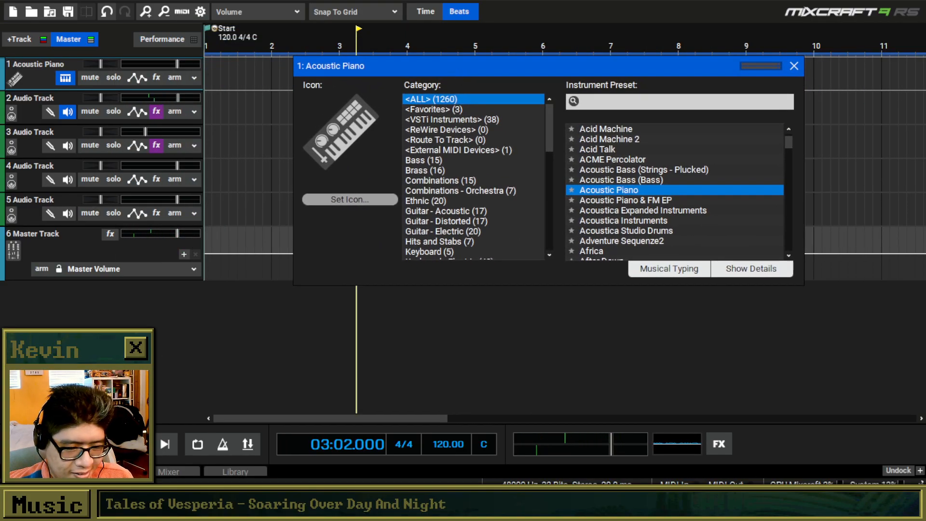
pyautogui.click(68, 112)
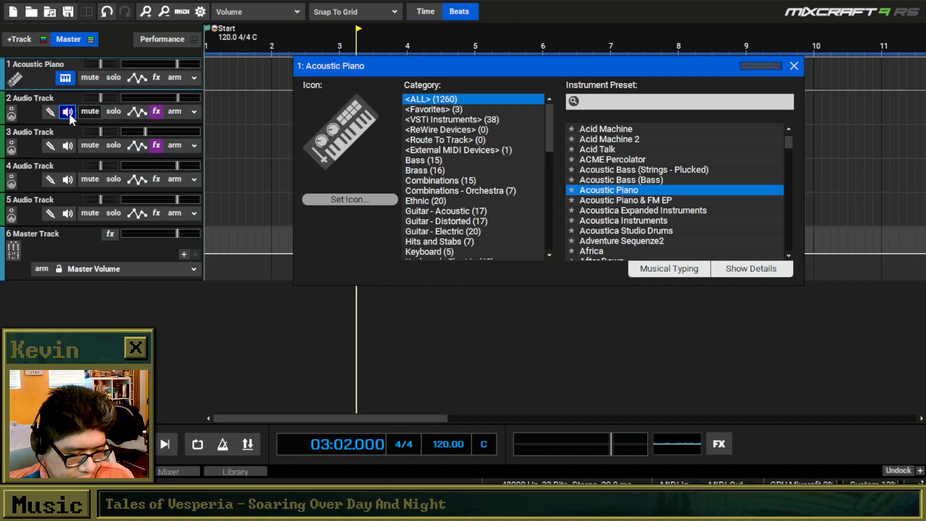
pyautogui.click(32, 12)
pyautogui.click(465, 257)
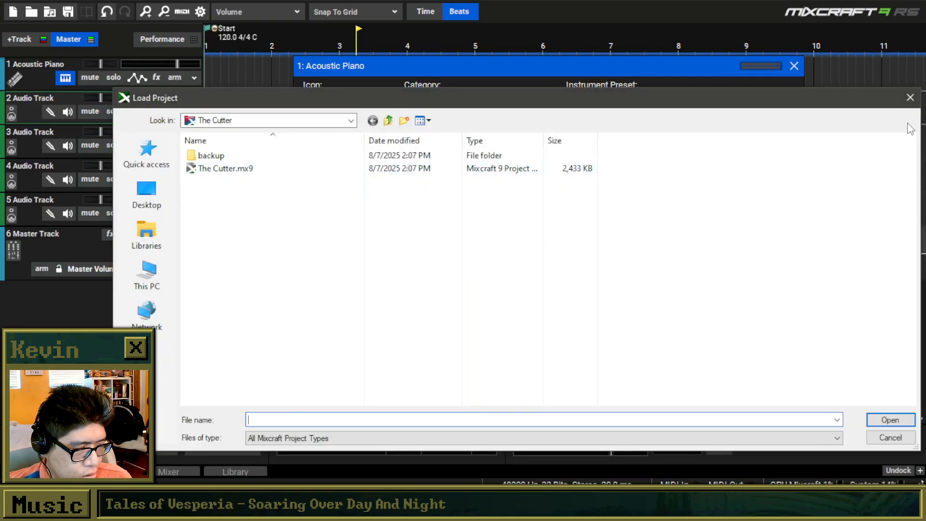
pyautogui.click(910, 103)
# Start a new project with the default track setup, discarding the unsaved changes.
pyautogui.click(13, 13)
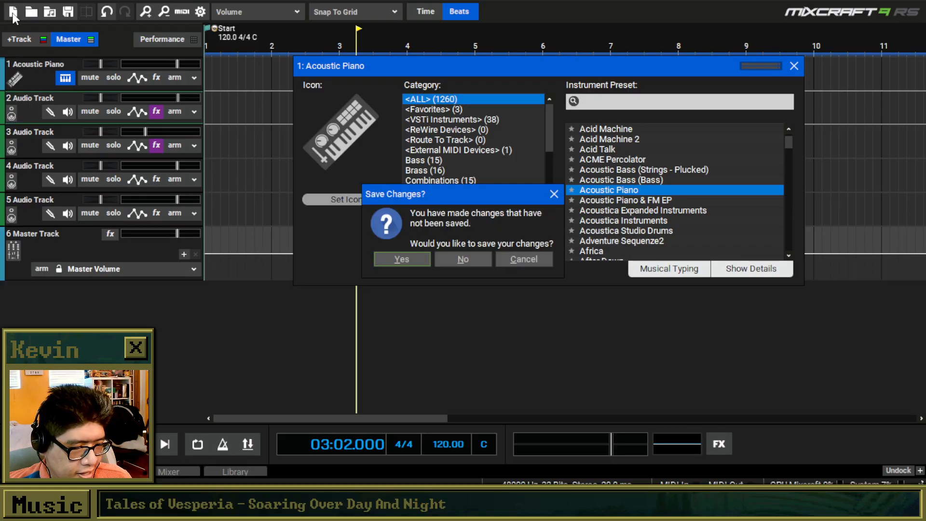
pyautogui.click(463, 258)
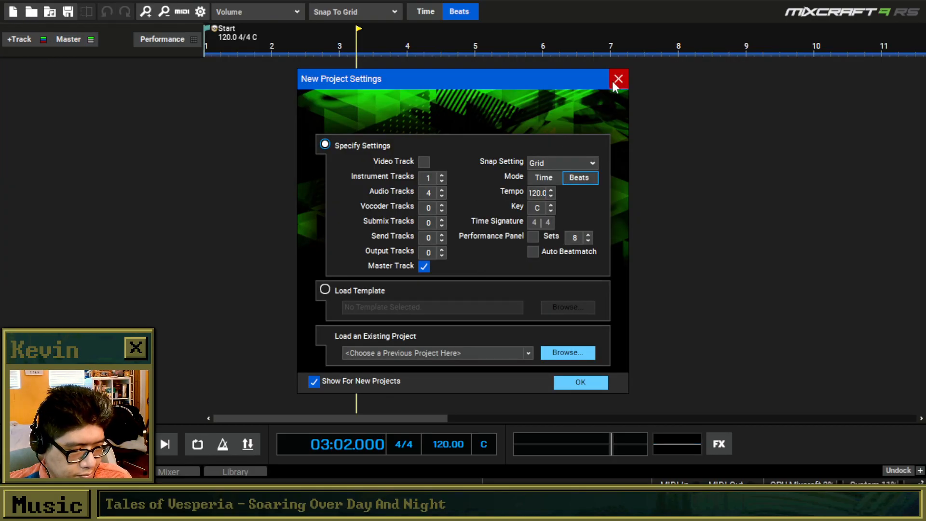
pyautogui.click(619, 78)
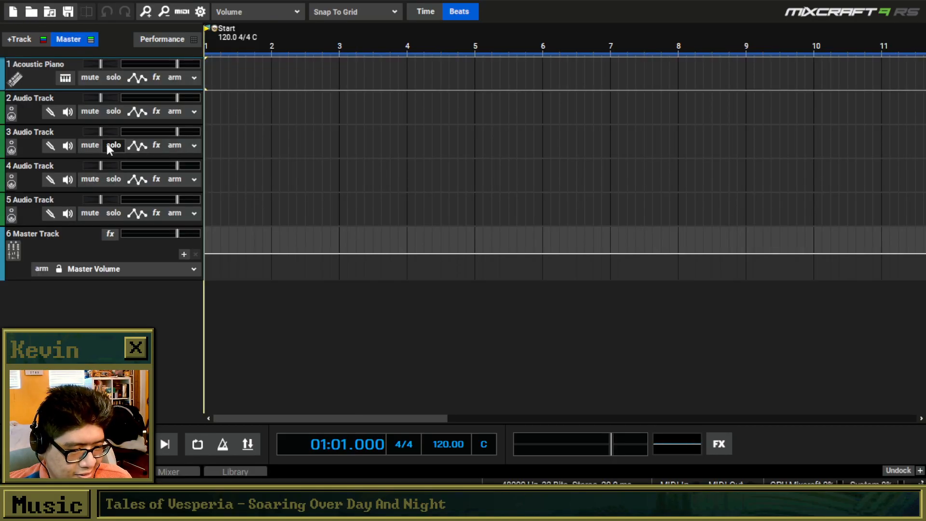
# Assign DecentSampler (VST3) from the VSTi instruments to the Acoustic Piano track and close the instrument window.
pyautogui.click(65, 77)
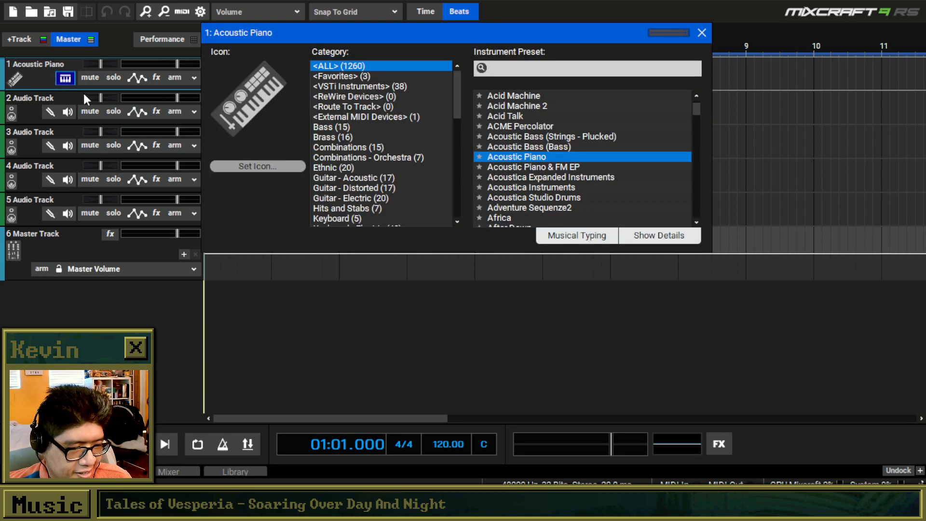
pyautogui.click(386, 86)
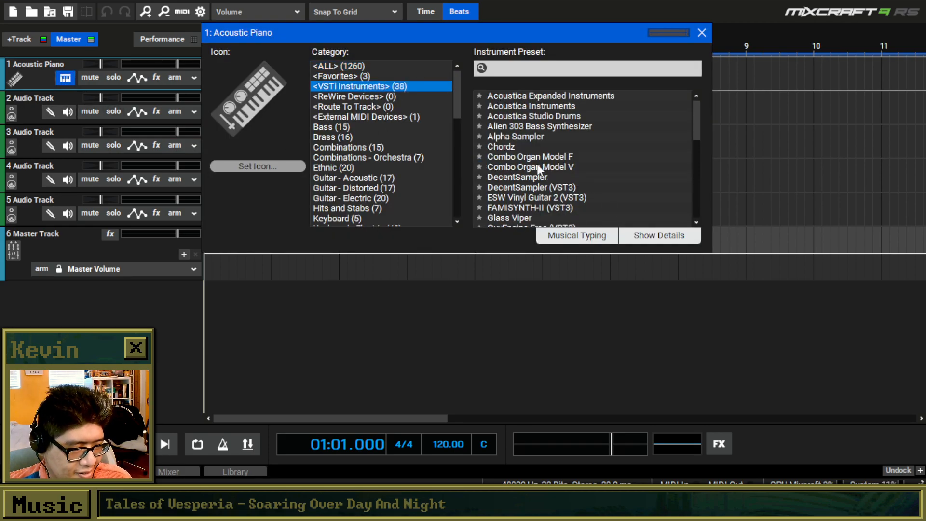
pyautogui.scroll(-2, 539, 168)
pyautogui.moveTo(378, 110); pyautogui.dragTo(376, 113)
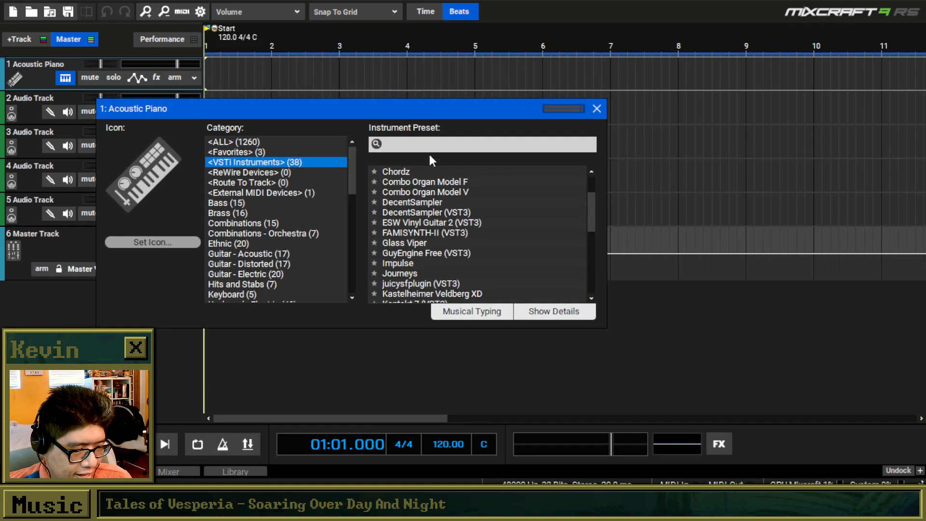
pyautogui.click(438, 212)
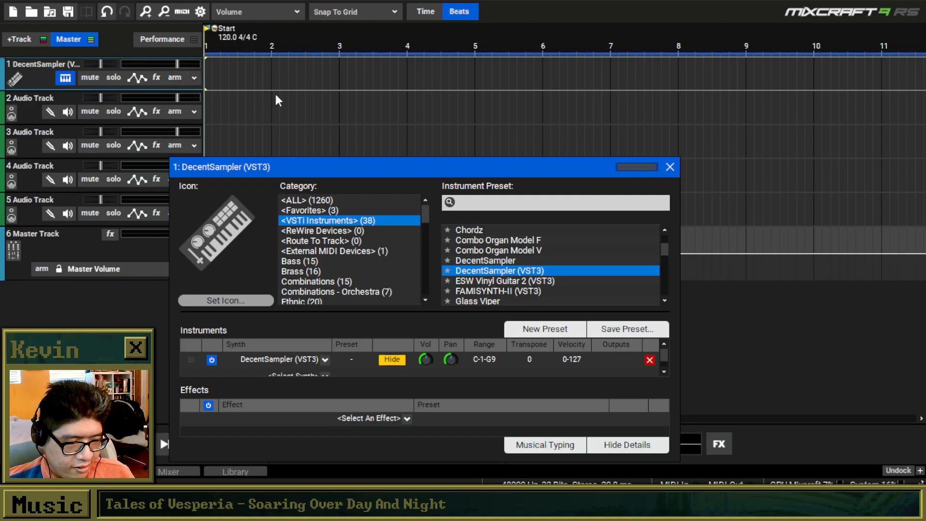
pyautogui.click(669, 168)
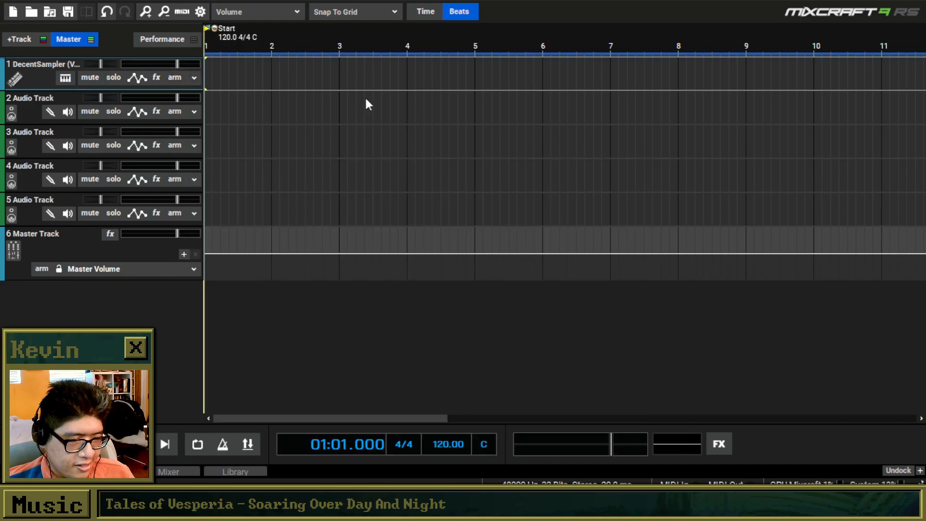
# Create a clip at measure 1 of the DecentSampler track, draw F3 and E4 at its start and play them back.
pyautogui.doubleClick(207, 66)
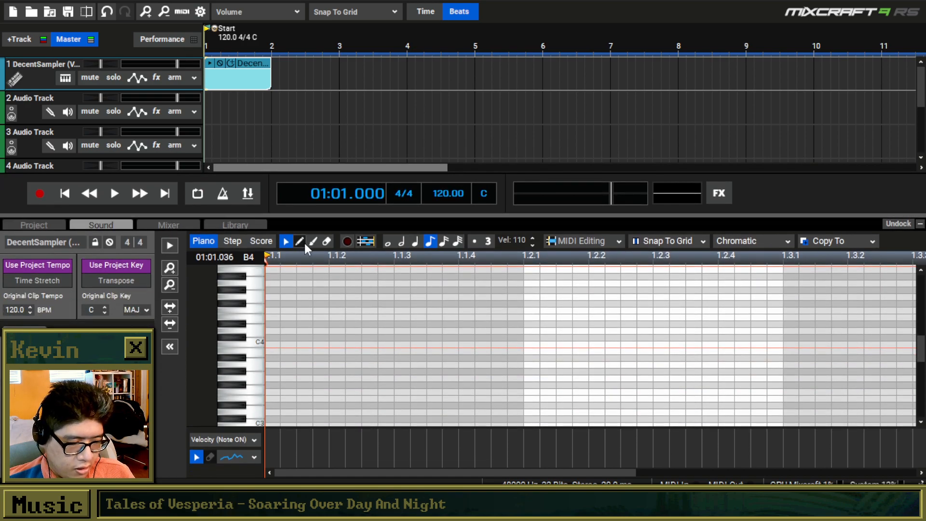
pyautogui.click(303, 241)
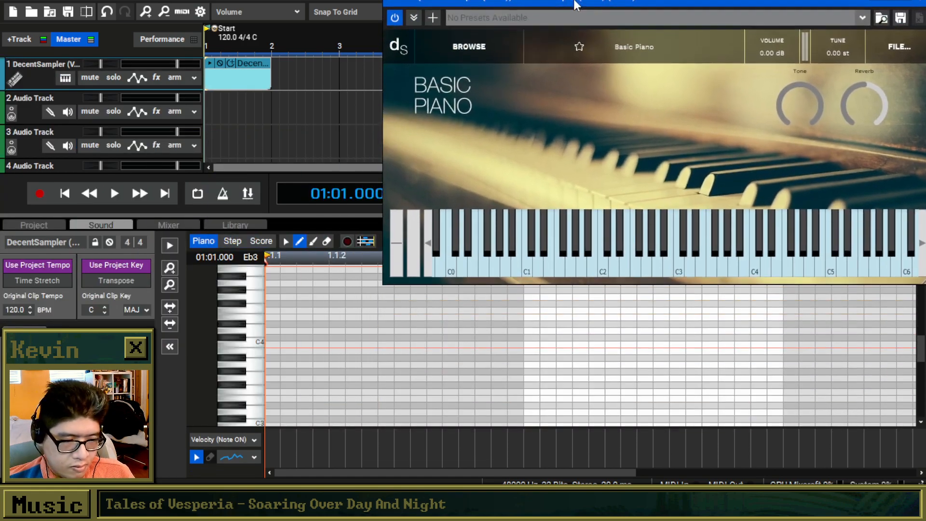
pyautogui.click(271, 391)
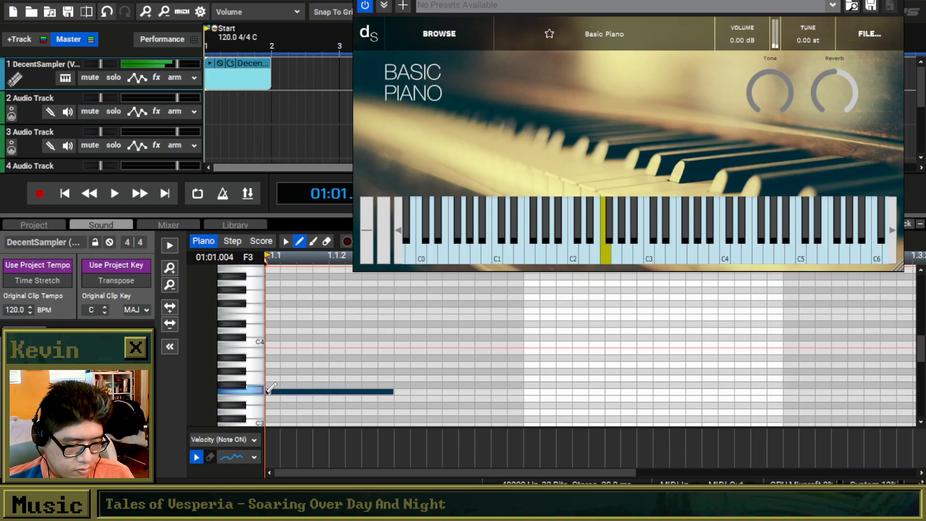
pyautogui.moveTo(276, 329); pyautogui.dragTo(270, 317)
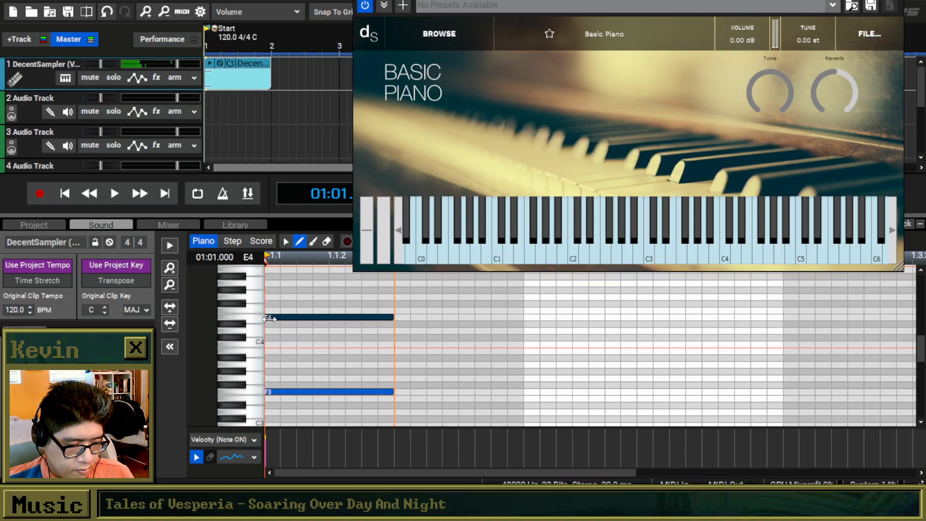
pyautogui.click(66, 194)
pyautogui.press('space')
pyautogui.scroll(-4, 304, 329)
pyautogui.press('space')
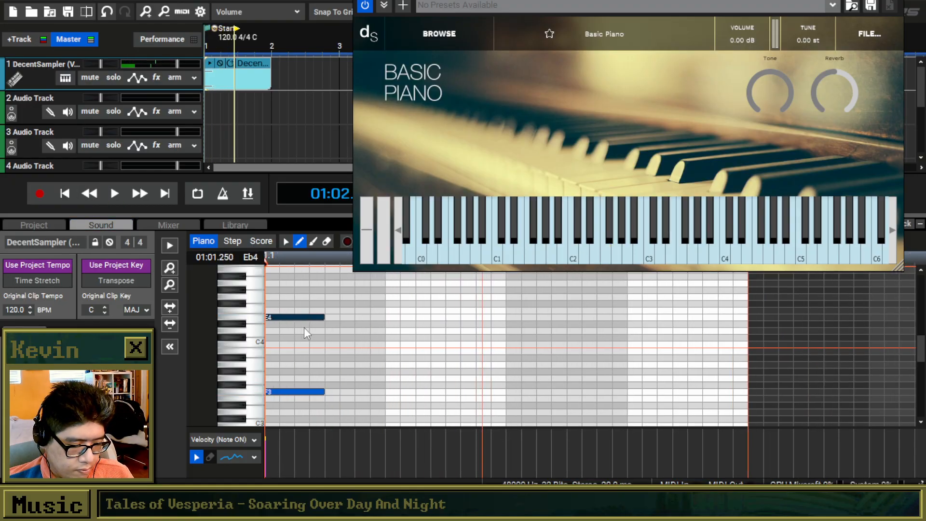
# Close the sampler window, add a C4 note at the clip's start and listen to the chord.
pyautogui.scroll(-2, 304, 327)
pyautogui.click(893, 1)
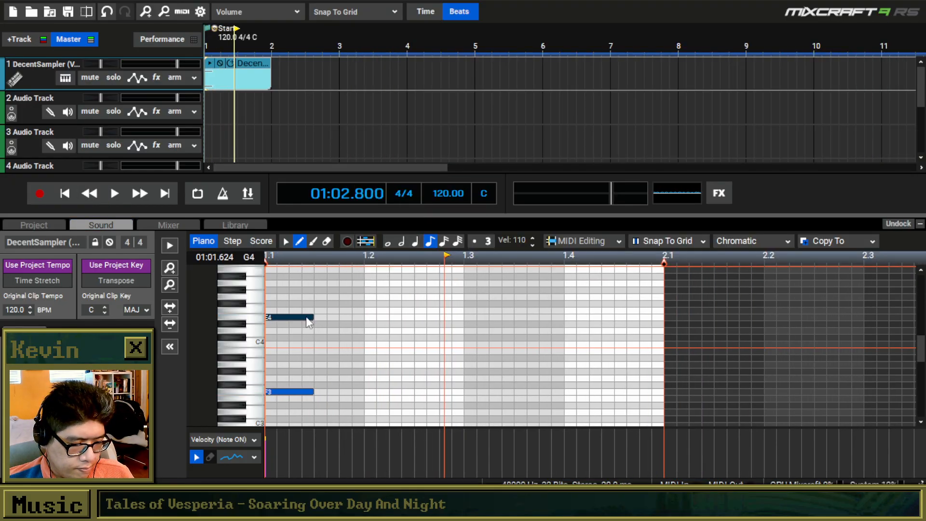
pyautogui.click(269, 344)
pyautogui.click(65, 193)
pyautogui.press('space')
pyautogui.press('space')
# Select the three chord notes and set the project tempo to 100.
pyautogui.click(287, 241)
pyautogui.moveTo(327, 288); pyautogui.dragTo(261, 407)
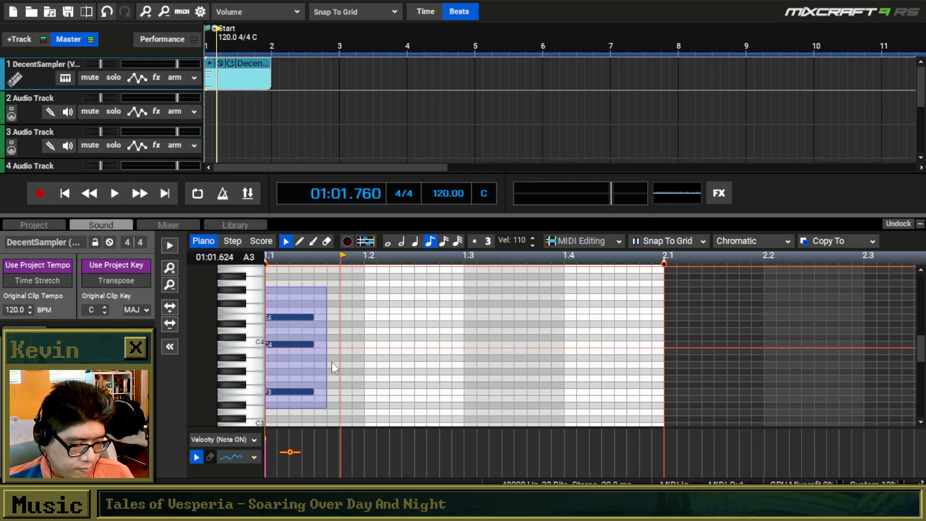
pyautogui.click(448, 195)
pyautogui.write('100')
pyautogui.press('Return')
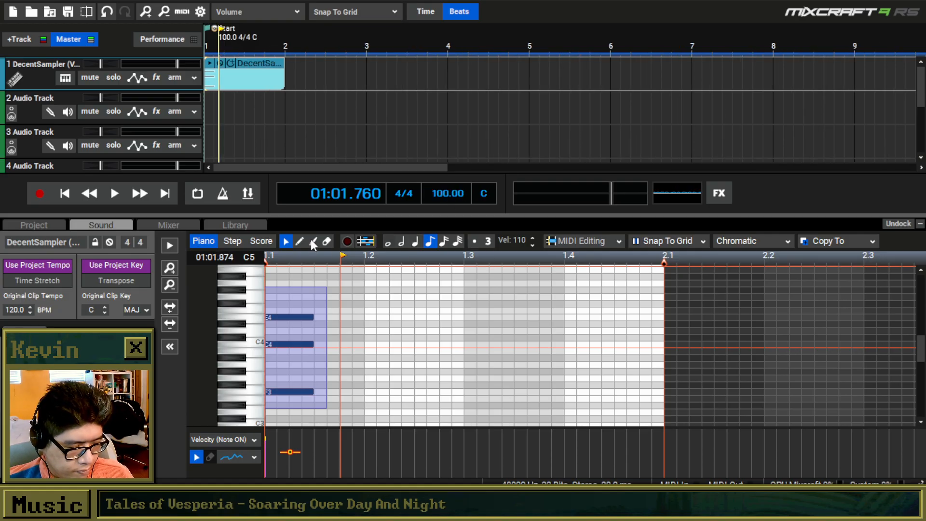
# Lengthen the F3, C4 and E4 notes to one full beat and play the chord from the start.
pyautogui.moveTo(313, 314); pyautogui.dragTo(364, 316)
pyautogui.click(302, 286)
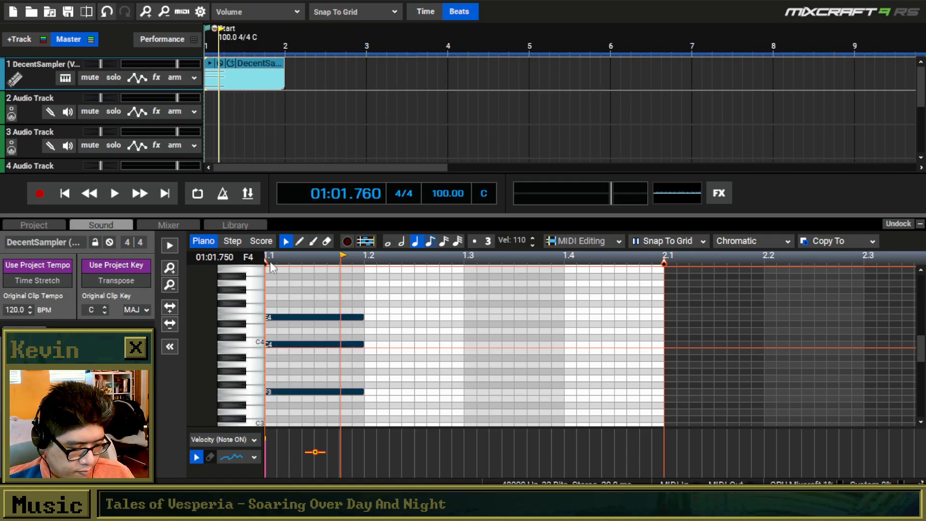
pyautogui.click(66, 197)
pyautogui.press('space')
pyautogui.press('space')
# Draw a one-beat D4 note starting halfway through the first beat and play the clip from the start.
pyautogui.click(300, 245)
pyautogui.click(324, 330)
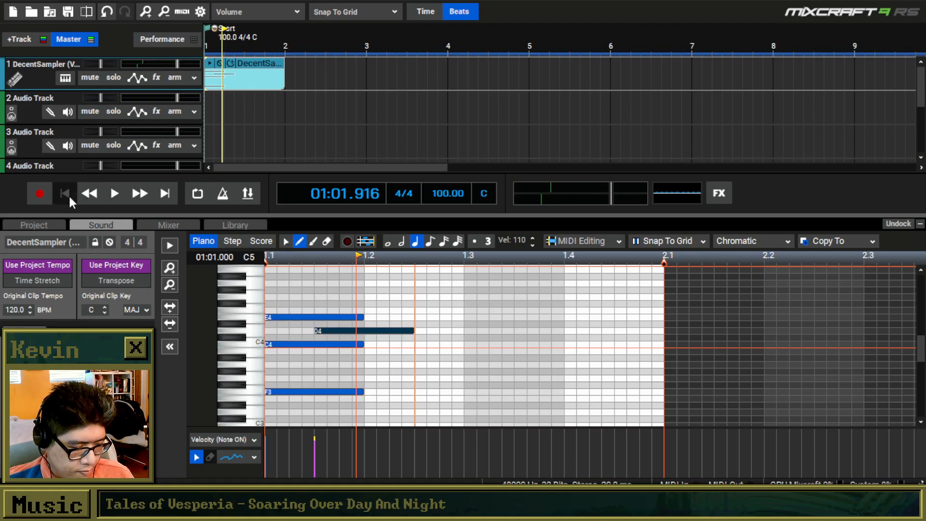
pyautogui.click(65, 193)
pyautogui.press('space')
pyautogui.press('space')
pyautogui.scroll(-2, 299, 316)
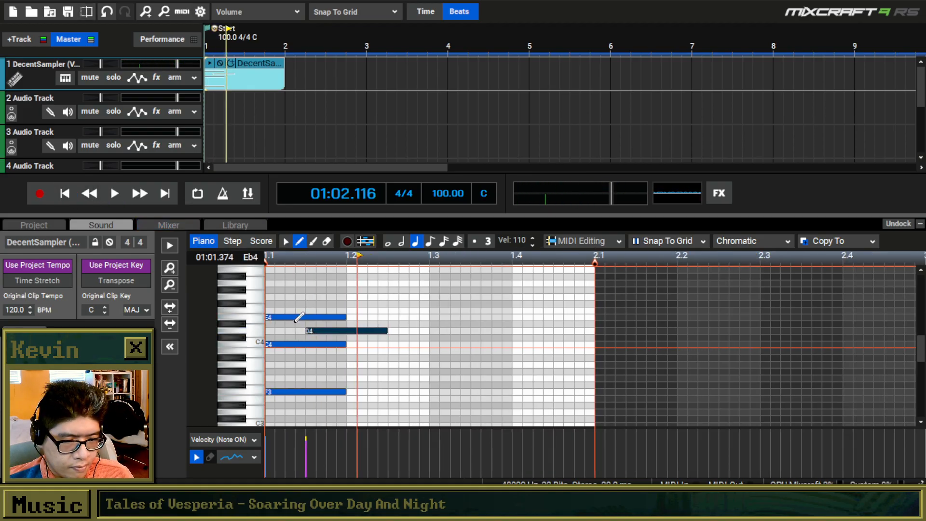
pyautogui.scroll(-1, 298, 317)
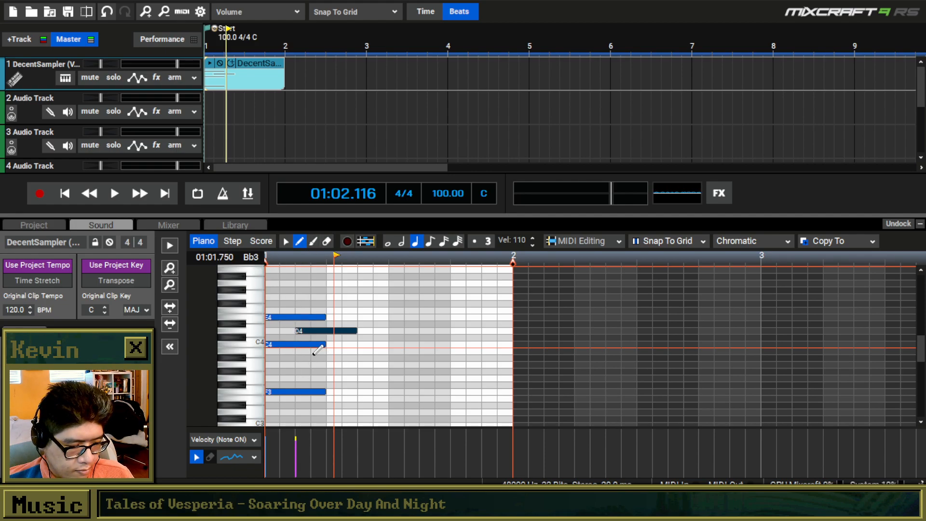
# Move the D4 note to the start of beat 2 and play the clip from the start.
pyautogui.moveTo(316, 333); pyautogui.dragTo(349, 334)
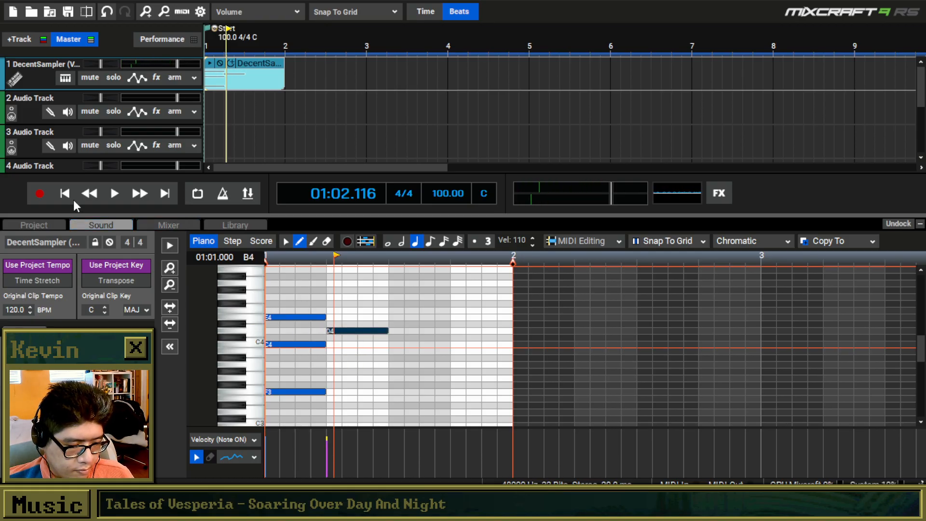
pyautogui.click(72, 200)
pyautogui.press('space')
pyautogui.press('space')
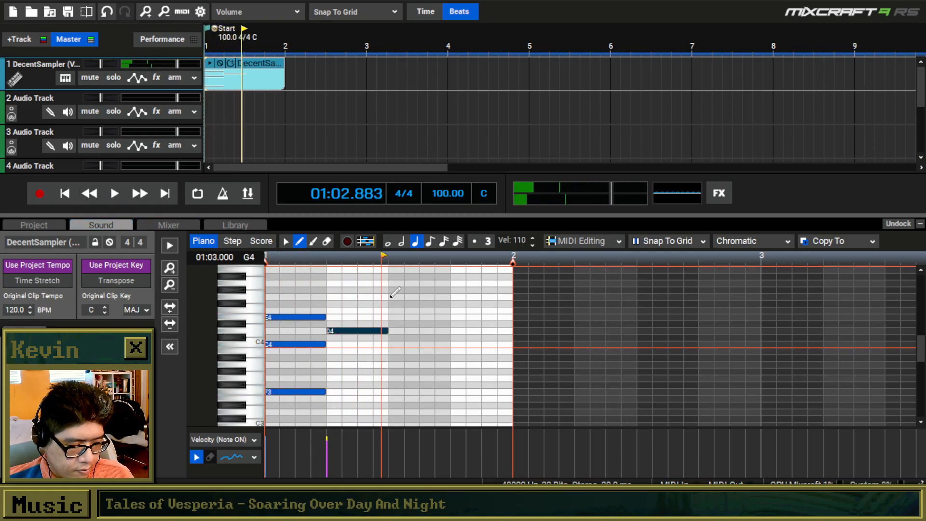
# Draw A4 on beat 3 and D5 on beat 4, enlarging the piano roll to reach the higher notes.
pyautogui.click(390, 283)
pyautogui.click(453, 269)
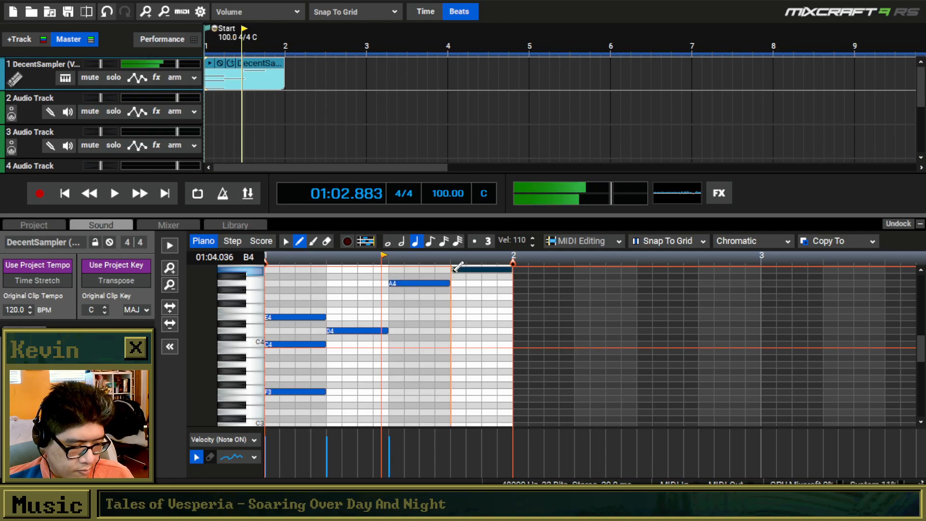
pyautogui.moveTo(454, 271); pyautogui.dragTo(455, 259)
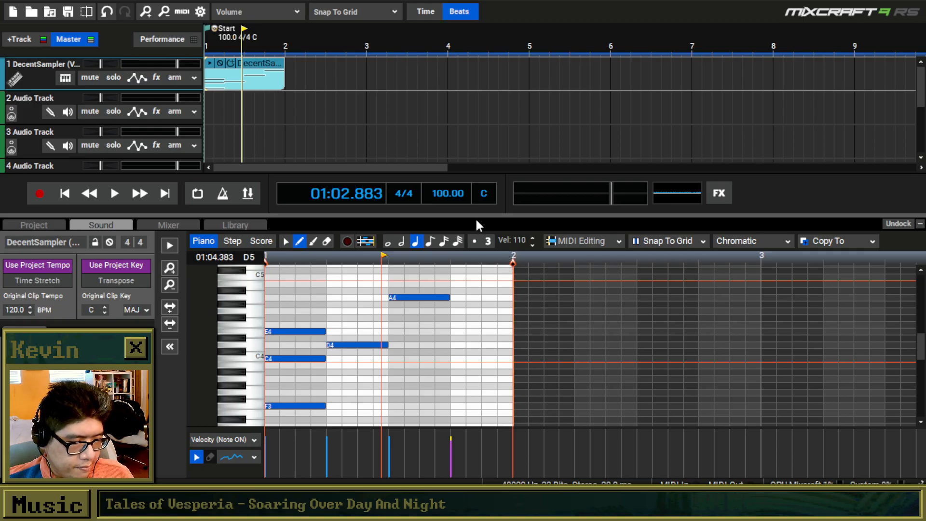
pyautogui.moveTo(477, 215); pyautogui.dragTo(545, 152)
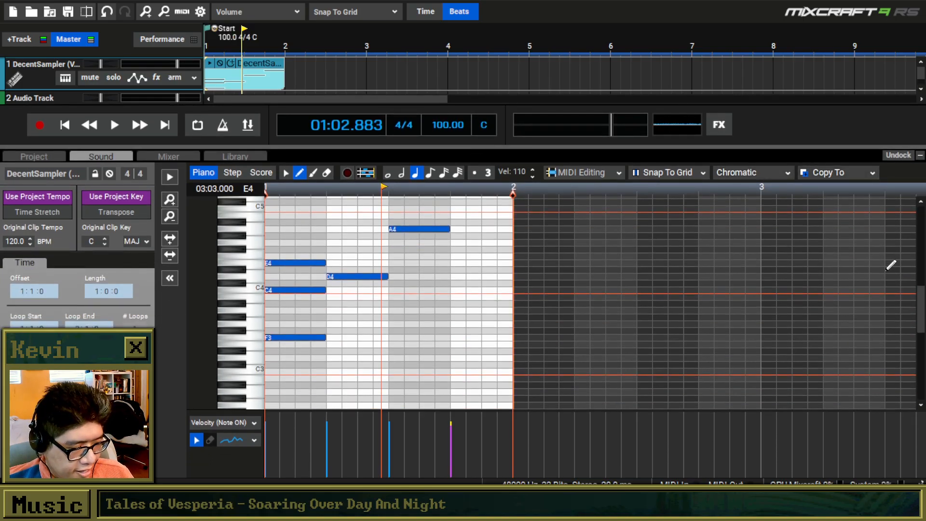
pyautogui.scroll(2, 921, 291)
pyautogui.moveTo(481, 220); pyautogui.dragTo(481, 235)
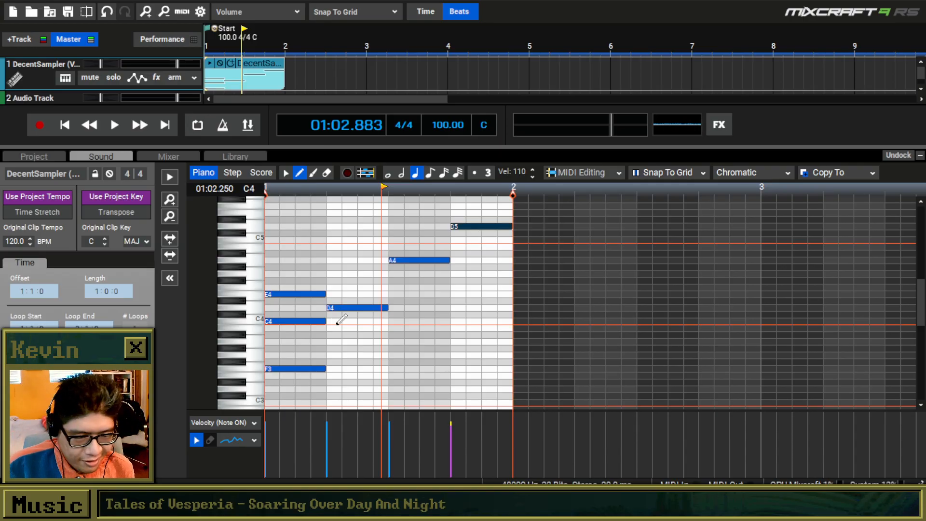
# Add a G4 note above D4 on beat 2 and play the clip from the start.
pyautogui.click(333, 274)
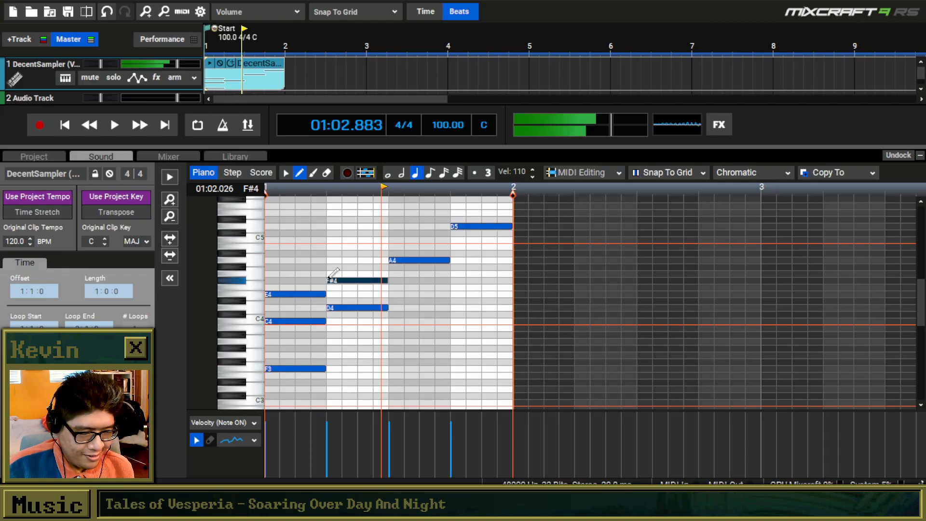
pyautogui.click(65, 125)
pyautogui.press('space')
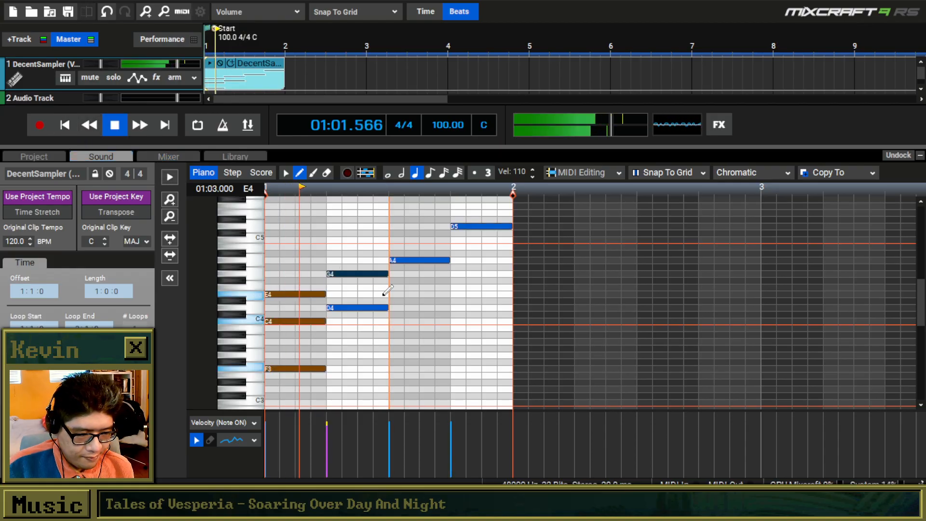
pyautogui.press('space')
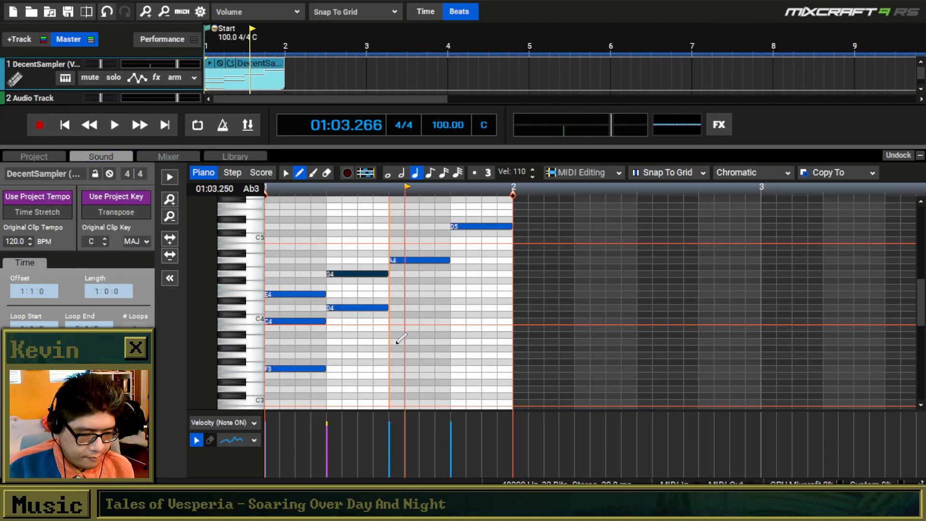
# Add a C4 note under A4 on beat 3 and A3 under D5 on beat 4, and play the clip from the start.
pyautogui.click(396, 320)
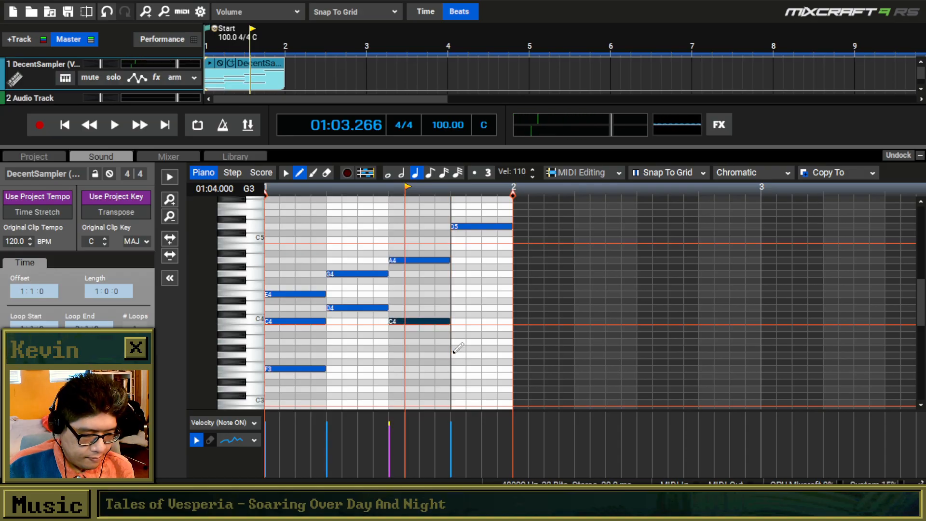
pyautogui.click(456, 341)
pyautogui.click(65, 126)
pyautogui.press('space')
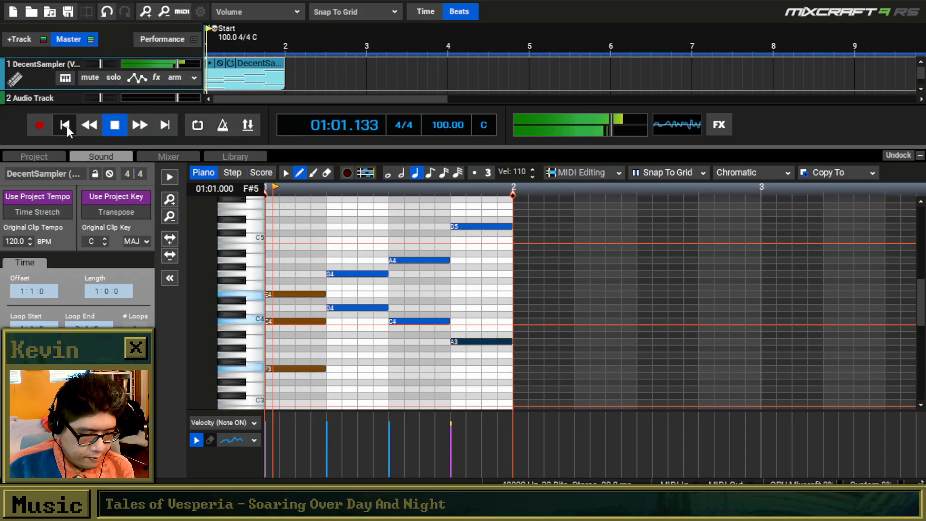
pyautogui.press('space')
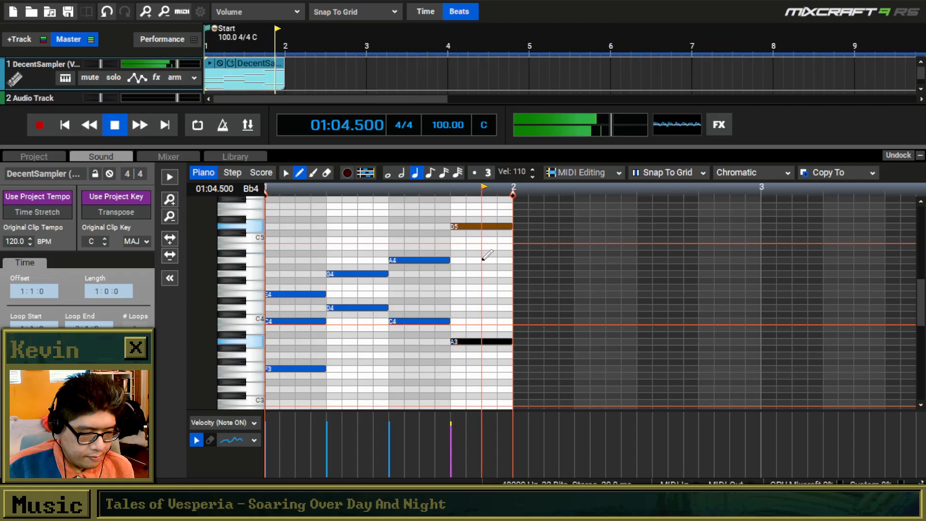
# Build a two-beat chord of F3, D4, A4 and E5 at the start of measure 2 and play the clip from the start.
pyautogui.click(526, 213)
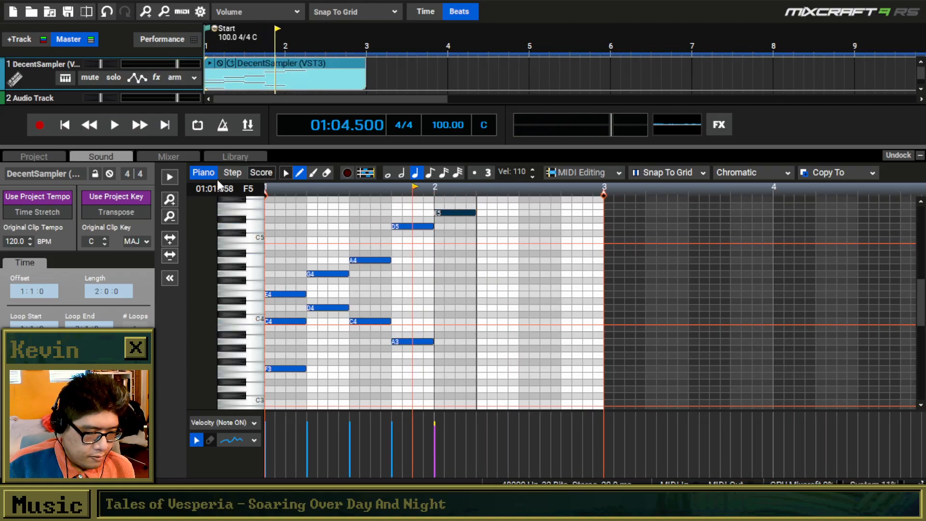
pyautogui.moveTo(473, 212); pyautogui.dragTo(518, 213)
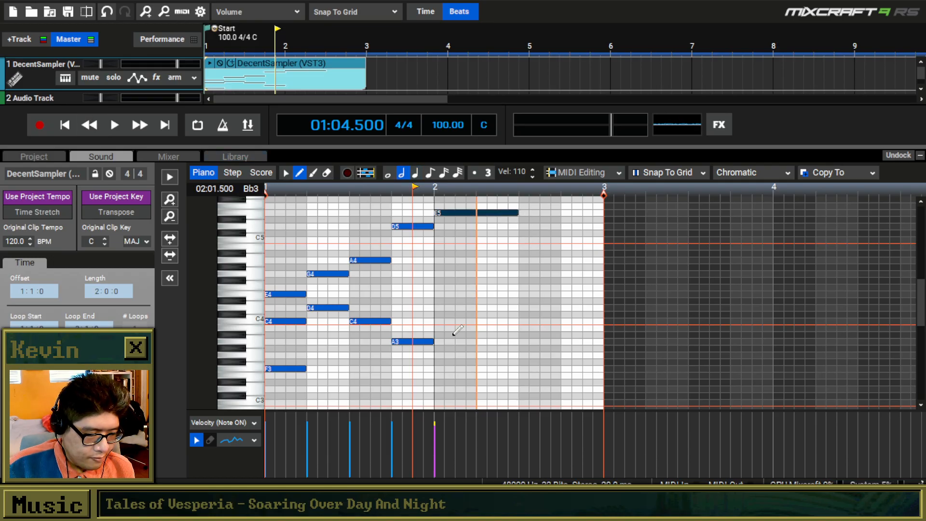
pyautogui.click(439, 369)
pyautogui.click(440, 308)
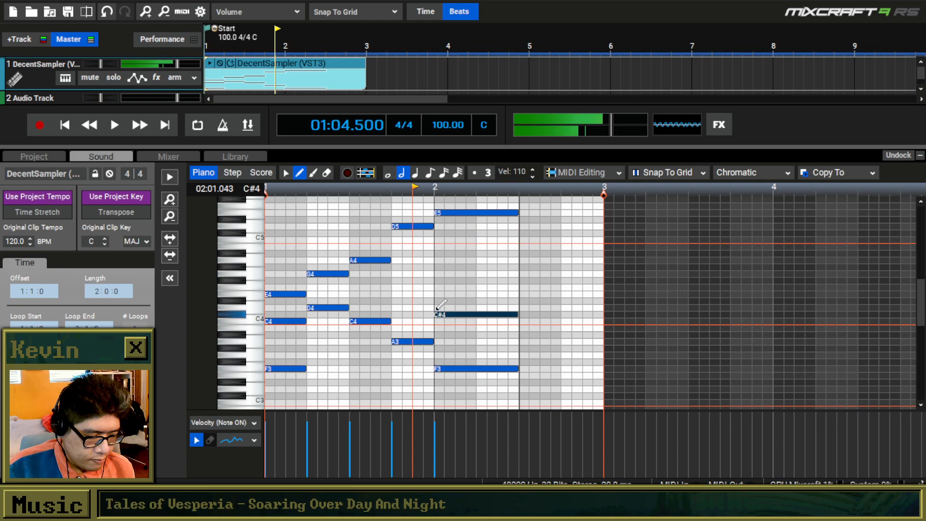
pyautogui.click(440, 260)
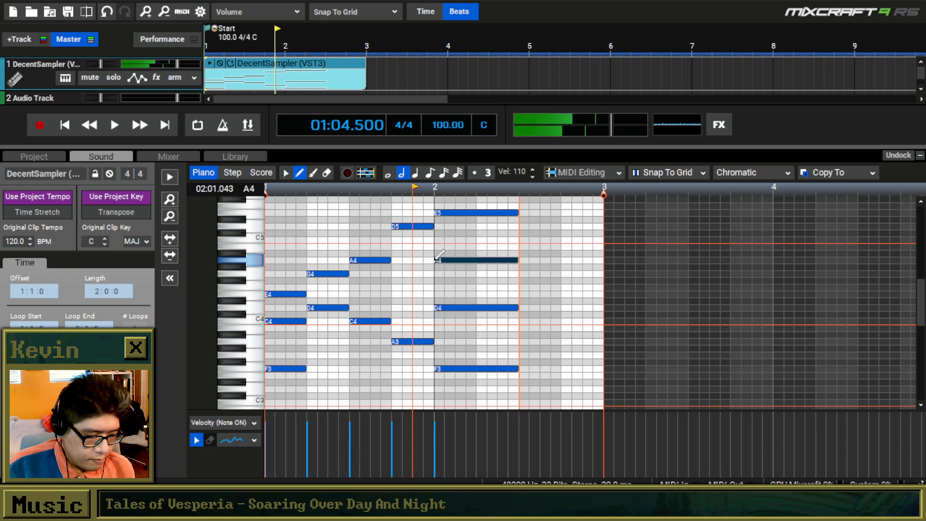
pyautogui.click(65, 125)
pyautogui.press('space')
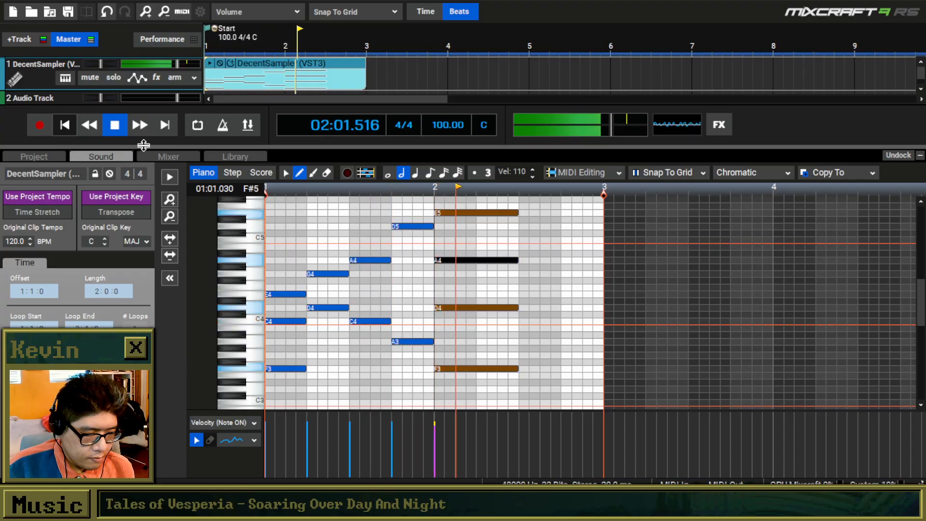
pyautogui.scroll(-1, 379, 259)
pyautogui.press('space')
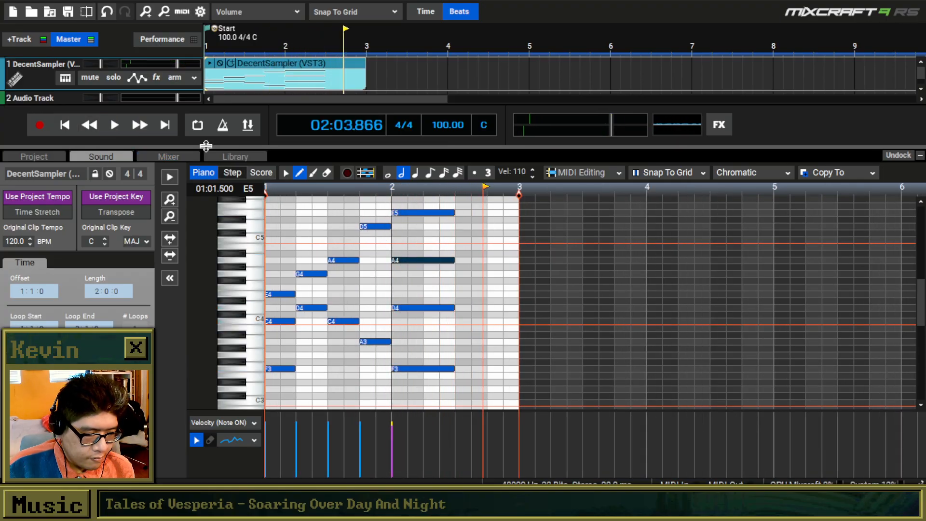
# Switch to the selection tool, select all notes in measures 1 and 2, and place the playhead at the start of measure 3.
pyautogui.click(286, 173)
pyautogui.moveTo(503, 199); pyautogui.dragTo(251, 385)
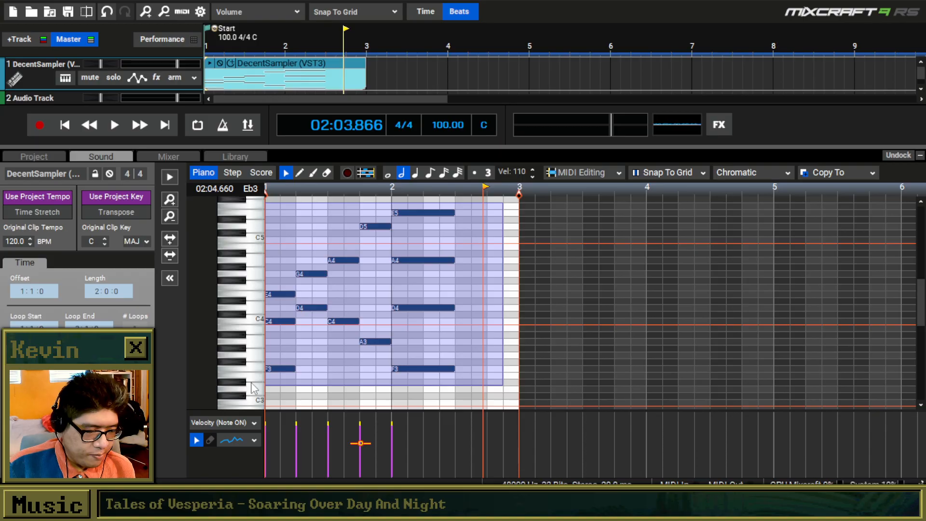
pyautogui.click(523, 220)
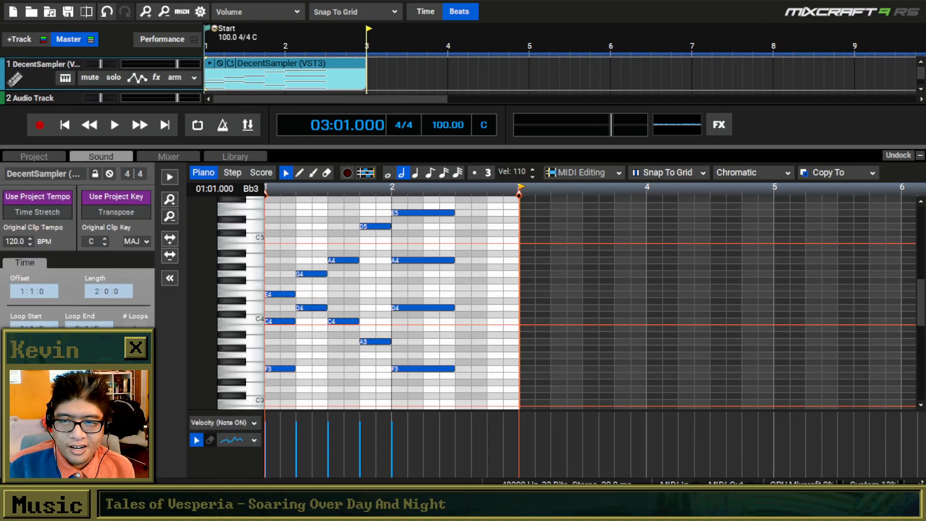
# Switch to wplace.live in the browser and look over the pixel art around the Brooke character on the map.
pyautogui.moveTo(371, 482); pyautogui.dragTo(446, 1)
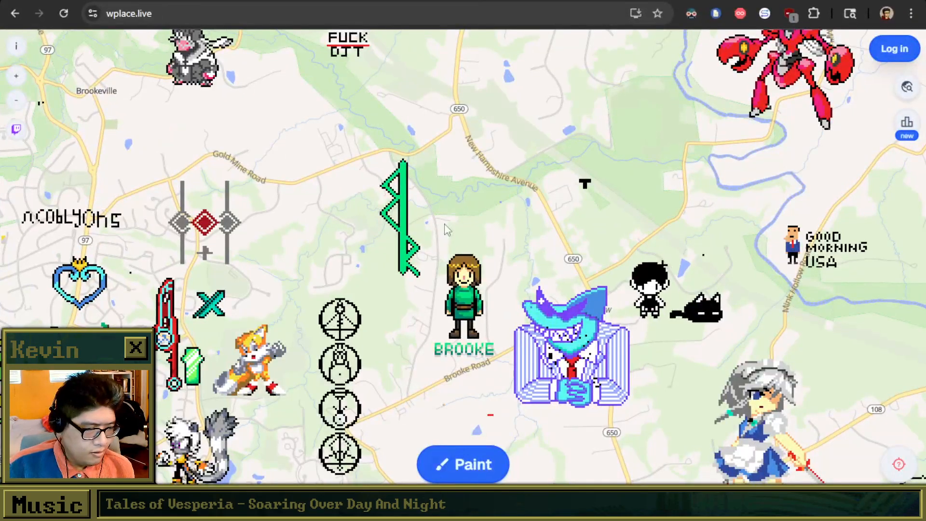
pyautogui.moveTo(437, 288); pyautogui.dragTo(438, 269)
pyautogui.scroll(2, 472, 256)
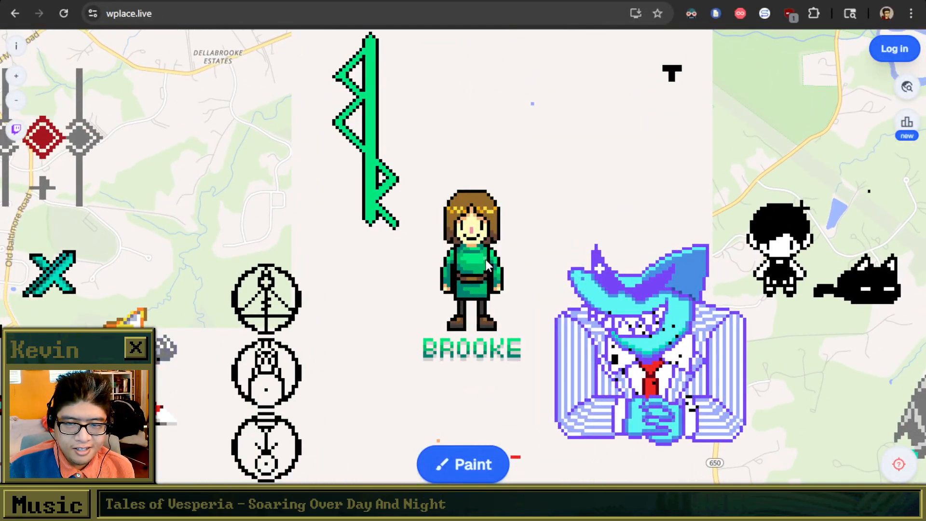
pyautogui.scroll(-2, 485, 259)
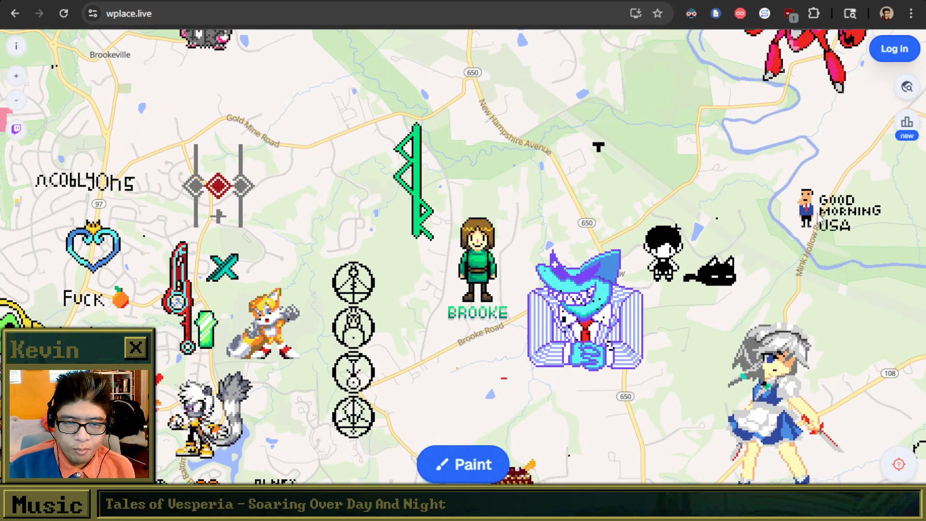
pyautogui.moveTo(548, 211); pyautogui.dragTo(665, 201)
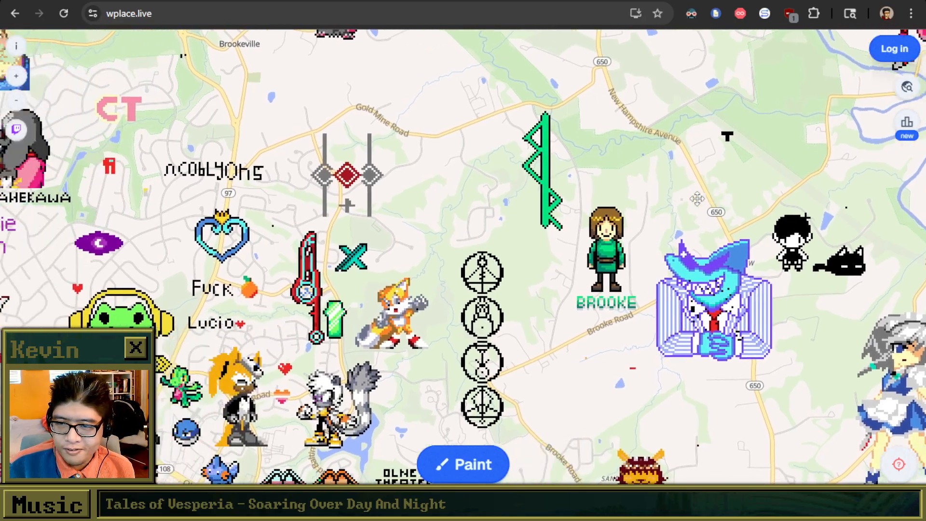
pyautogui.moveTo(529, 226); pyautogui.dragTo(454, 328)
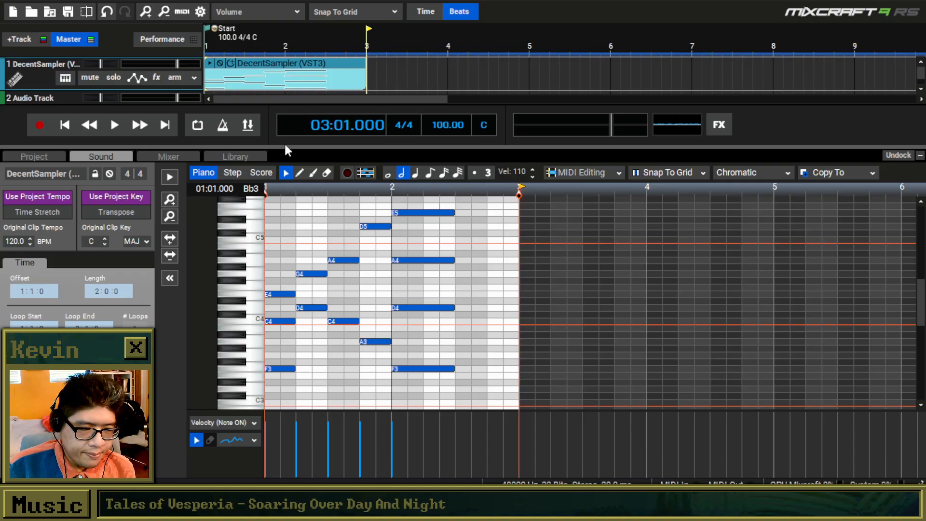
# Return to Mixcraft, enlarge the track area to view the lower tracks, and restore the larger piano roll.
pyautogui.moveTo(284, 146); pyautogui.dragTo(266, 262)
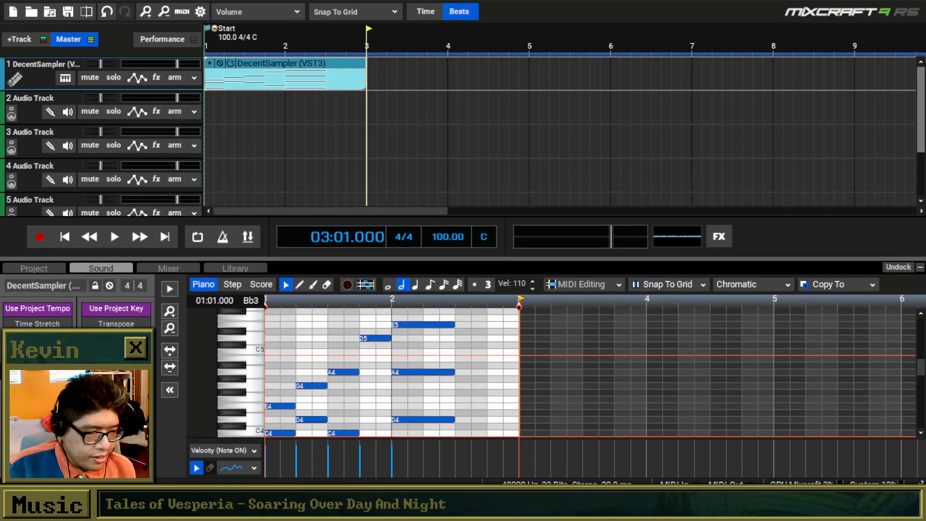
pyautogui.moveTo(921, 80); pyautogui.dragTo(914, 98)
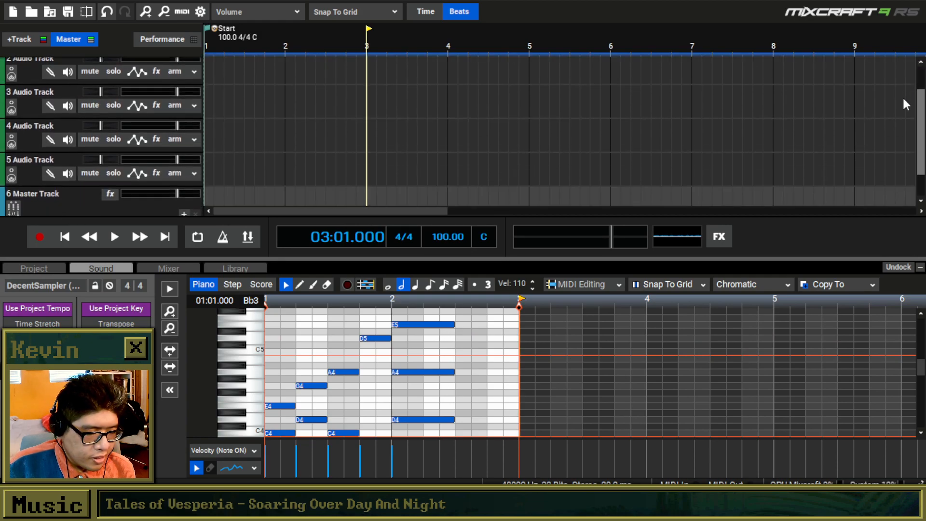
pyautogui.moveTo(421, 259); pyautogui.dragTo(411, 170)
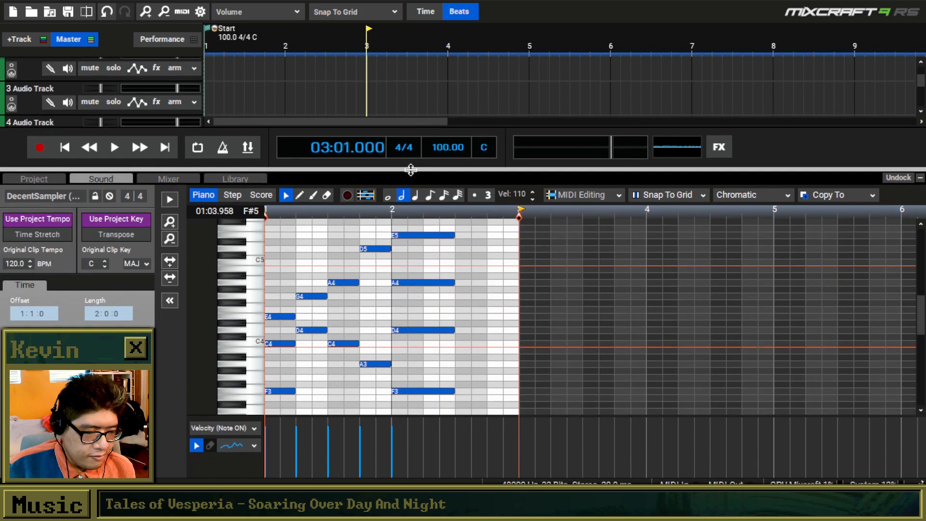
# Play the two-measure phrase from the start.
pyautogui.press('Home')
pyautogui.press('space')
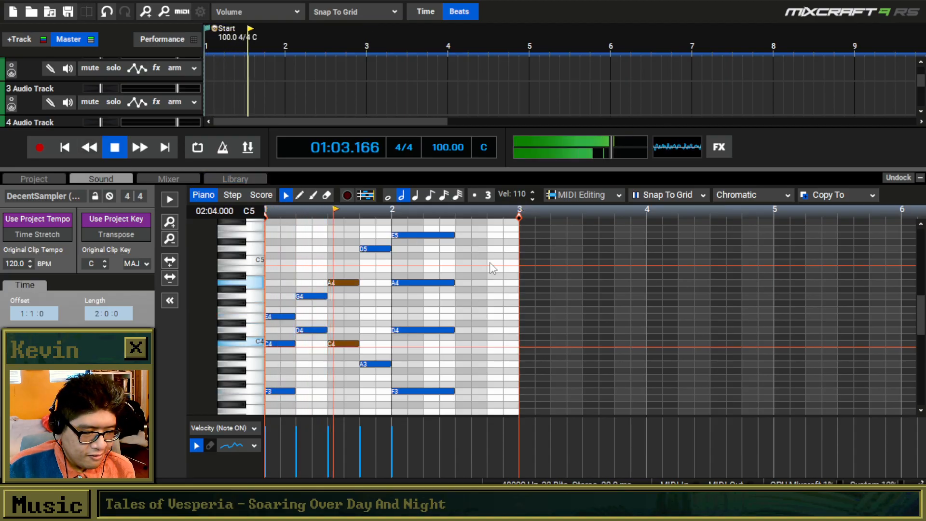
pyautogui.scroll(-2, 491, 245)
pyautogui.scroll(-1, 414, 277)
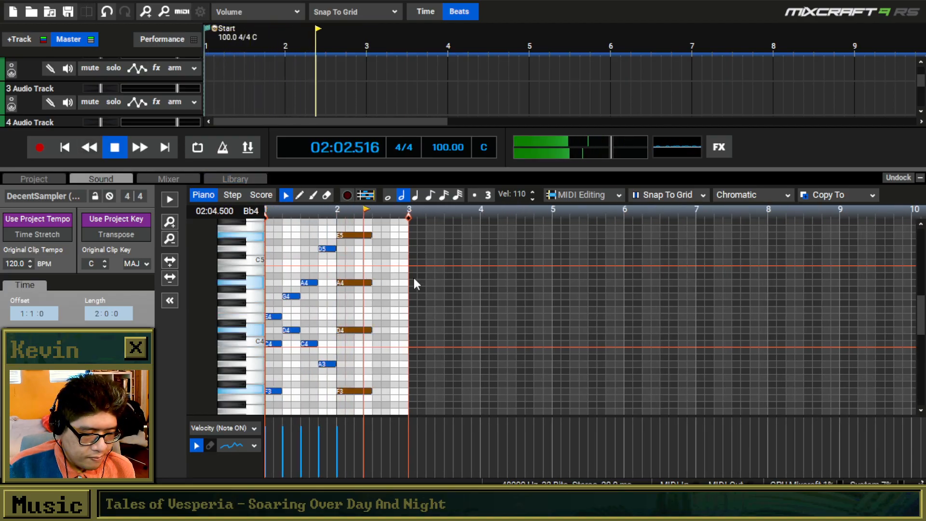
pyautogui.press('space')
# Copy all notes of measures 1 and 2 and paste them at the start of measure 3.
pyautogui.moveTo(416, 224); pyautogui.dragTo(267, 413)
pyautogui.hotkey('ctrl', 'c')
pyautogui.click(411, 241)
pyautogui.hotkey('ctrl', 'v')
pyautogui.click(417, 403)
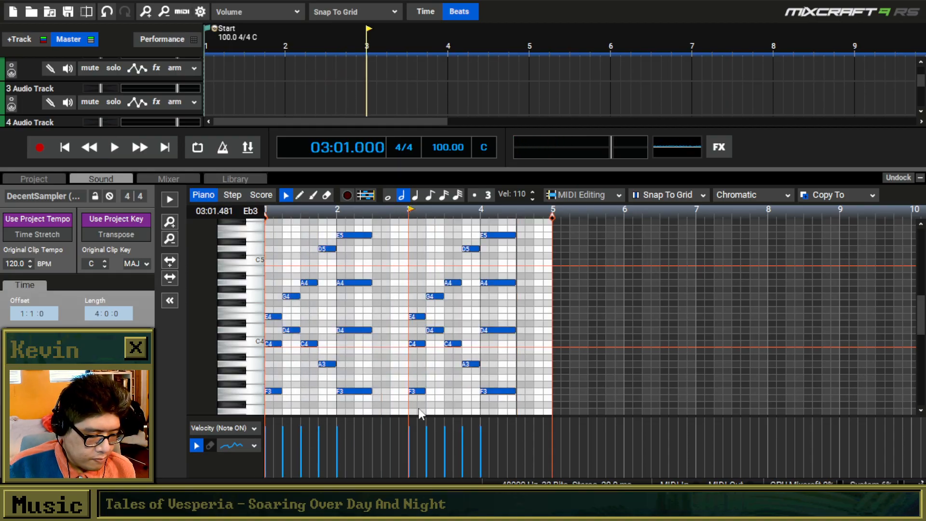
# Transpose the pasted notes in measures 3 and 4 down three semitones and play the clip from the start.
pyautogui.moveTo(525, 408); pyautogui.dragTo(408, 225)
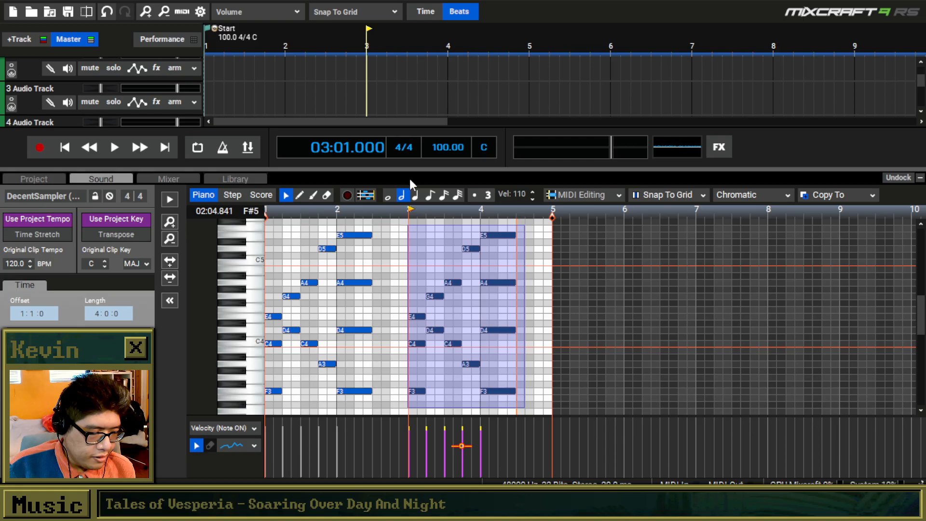
pyautogui.moveTo(409, 169); pyautogui.dragTo(392, 107)
pyautogui.moveTo(418, 370); pyautogui.dragTo(419, 393)
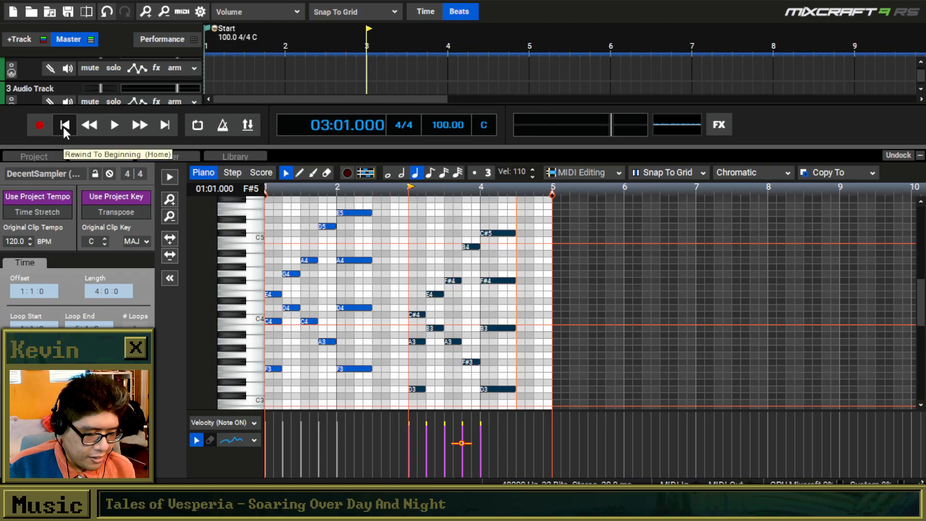
pyautogui.press('space')
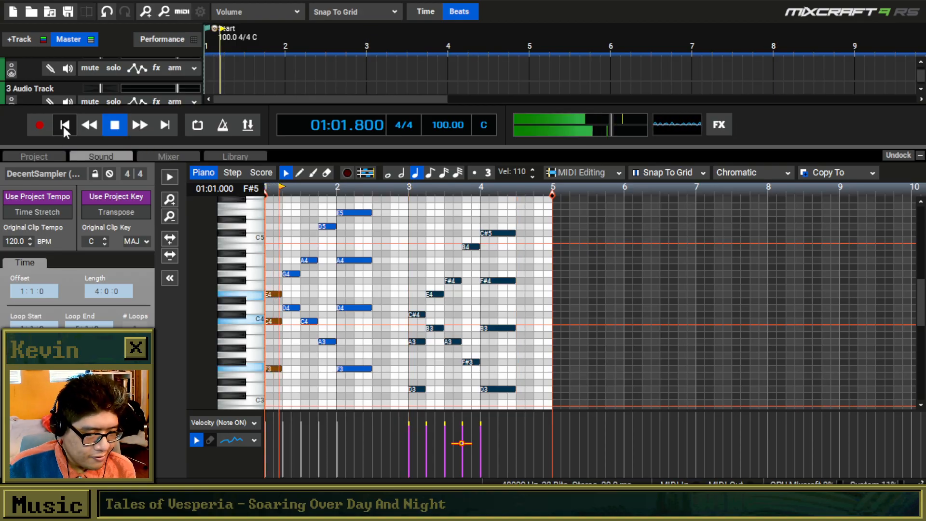
pyautogui.moveTo(443, 262); pyautogui.dragTo(417, 236)
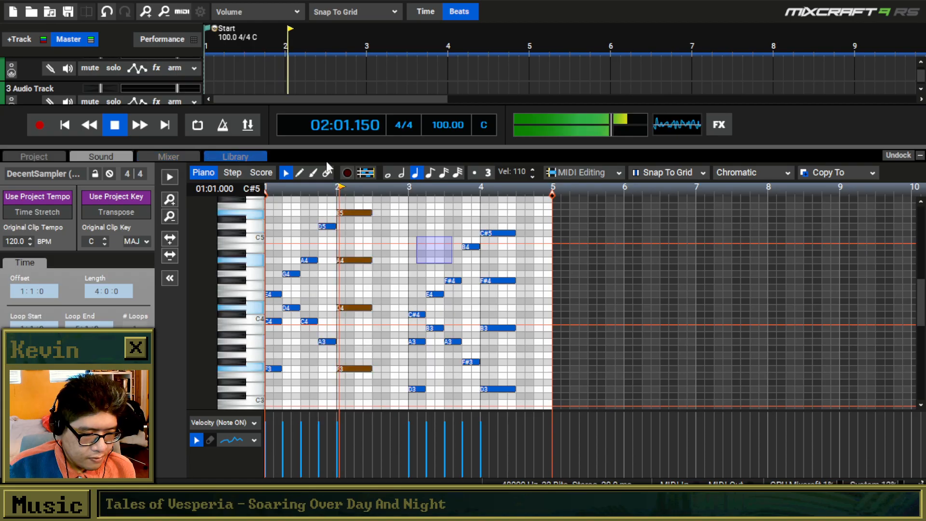
# Change the opening chord of measure 3 to E3, Bb3 and D4, and play from shortly before measure 3.
pyautogui.click(300, 172)
pyautogui.scroll(1, 433, 351)
pyautogui.scroll(1, 433, 351)
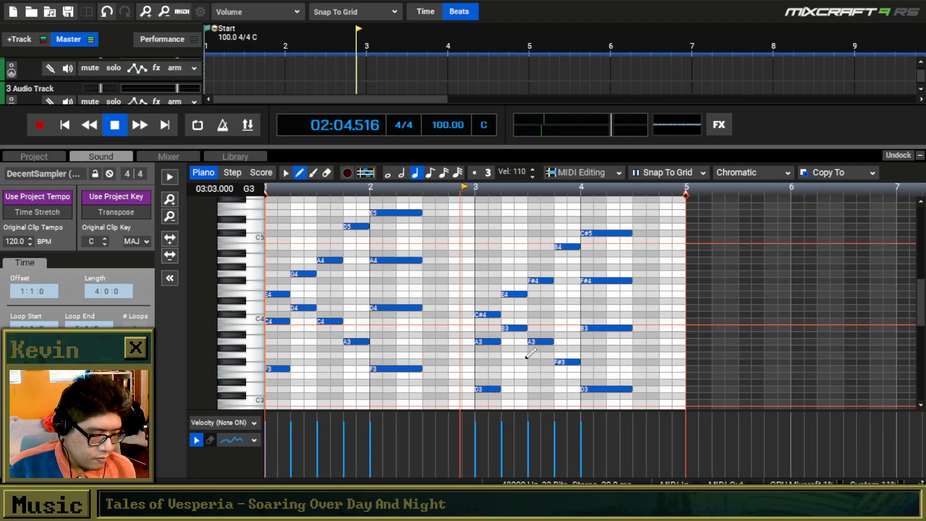
pyautogui.press('space')
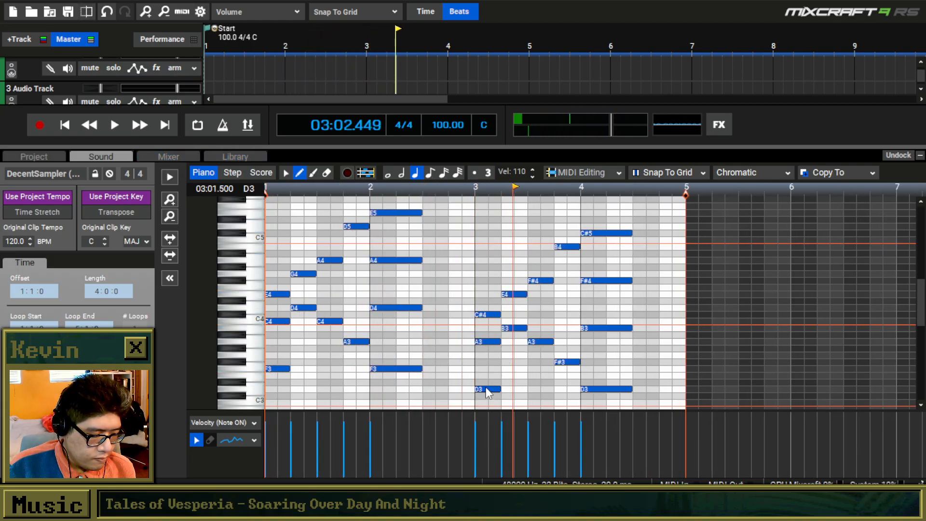
pyautogui.moveTo(487, 390); pyautogui.dragTo(487, 375)
pyautogui.moveTo(488, 343); pyautogui.dragTo(489, 309)
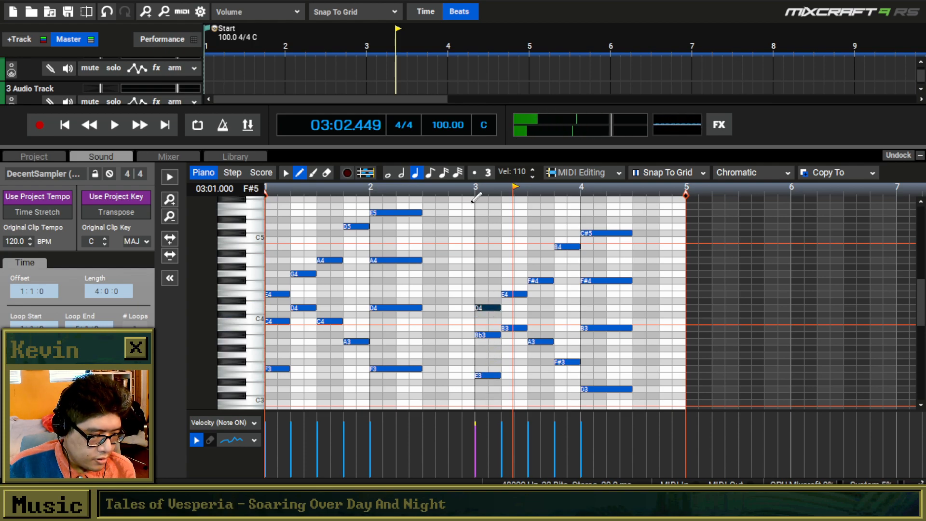
pyautogui.click(433, 185)
pyautogui.press('space')
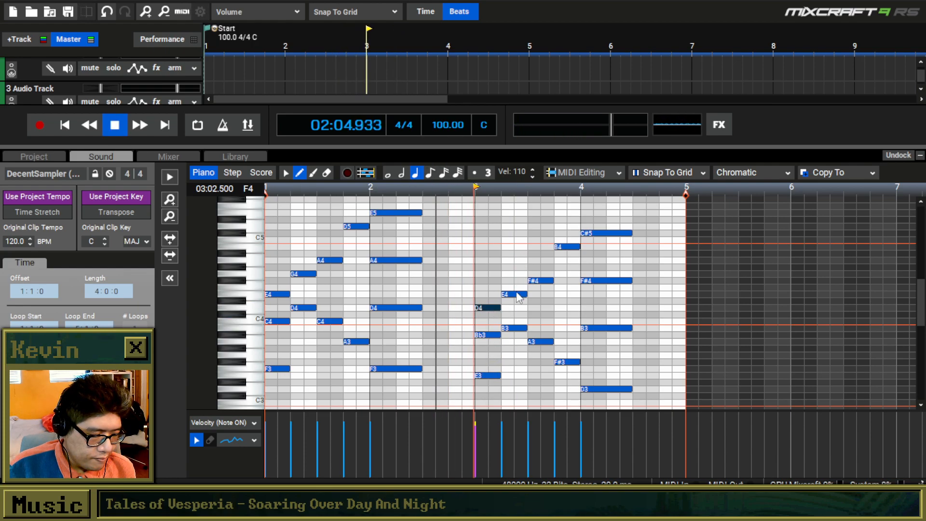
pyautogui.press('space')
# Lower the Bb3 in measure 3's opening chord to A3 and play again from shortly before measure 3.
pyautogui.moveTo(495, 313); pyautogui.dragTo(486, 343)
pyautogui.press('space')
pyautogui.press('space')
pyautogui.click(436, 186)
pyautogui.press('space')
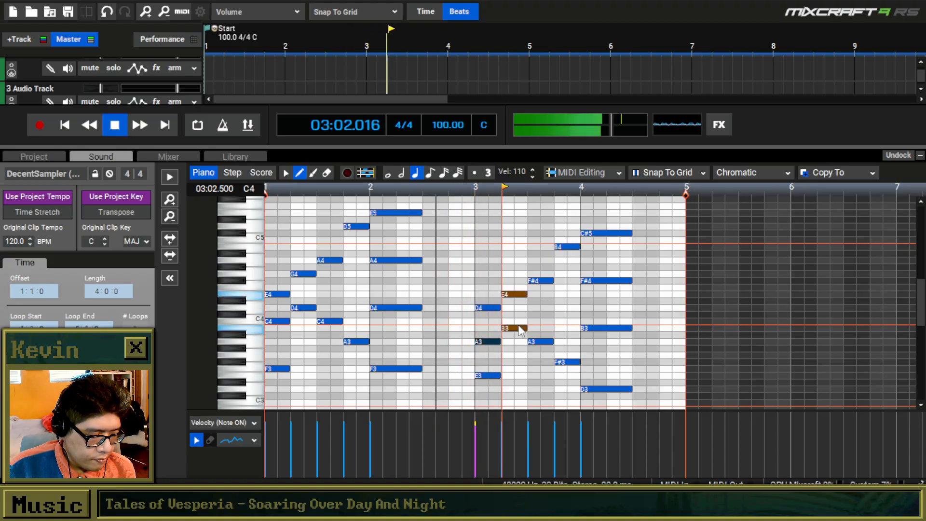
pyautogui.press('space')
# Raise F#4 on beat 3 of measure 3 to D5, and lower measure 4's C#5 to A4 and F#4 to E4.
pyautogui.moveTo(543, 281); pyautogui.dragTo(544, 227)
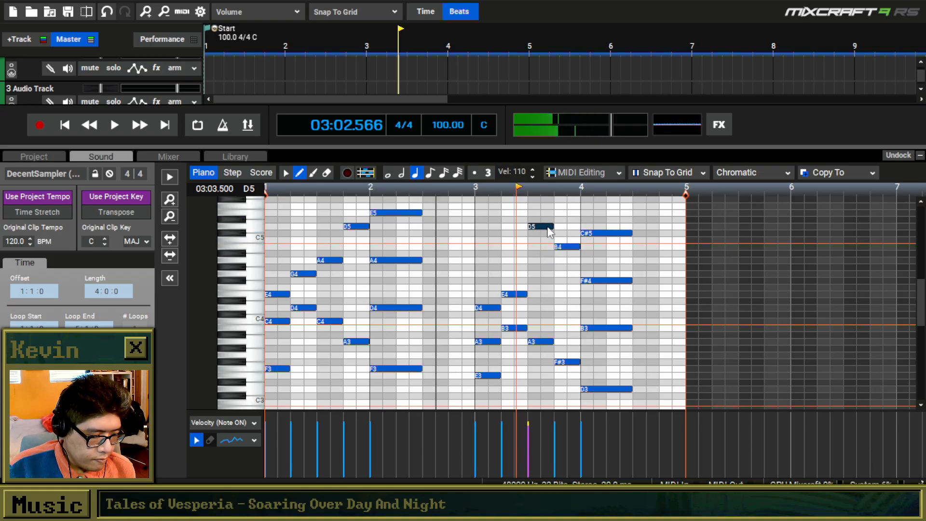
pyautogui.click(568, 247)
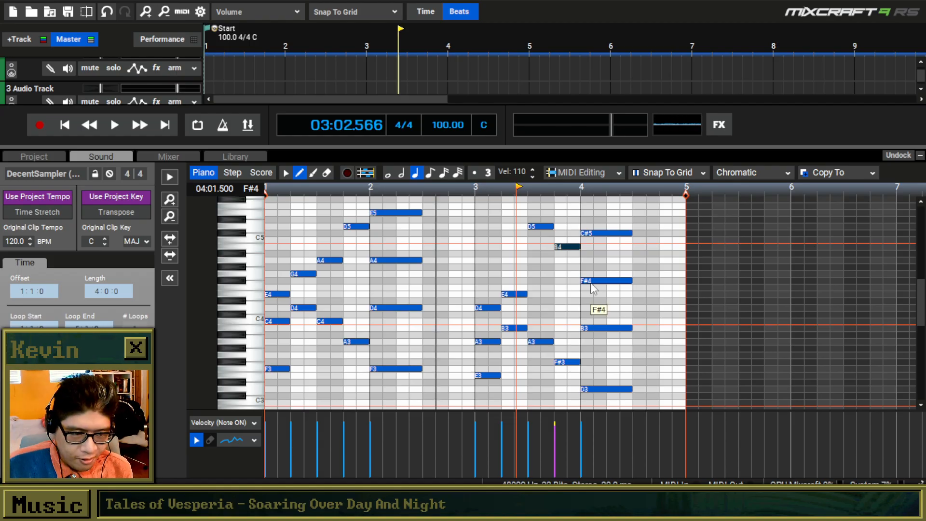
pyautogui.moveTo(596, 236); pyautogui.dragTo(599, 267)
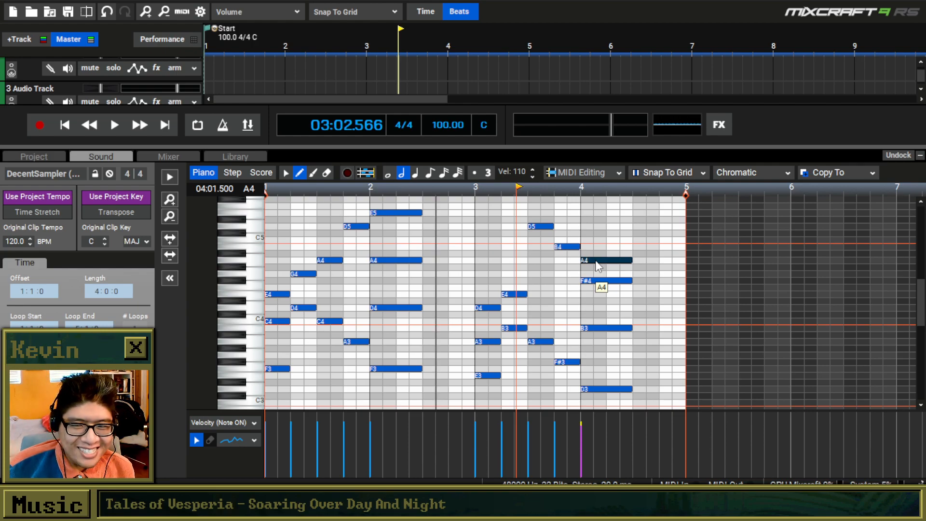
pyautogui.moveTo(612, 280)
pyautogui.mouseDown()
pyautogui.moveTo(630, 316)
pyautogui.moveTo(612, 295)
pyautogui.mouseUp()
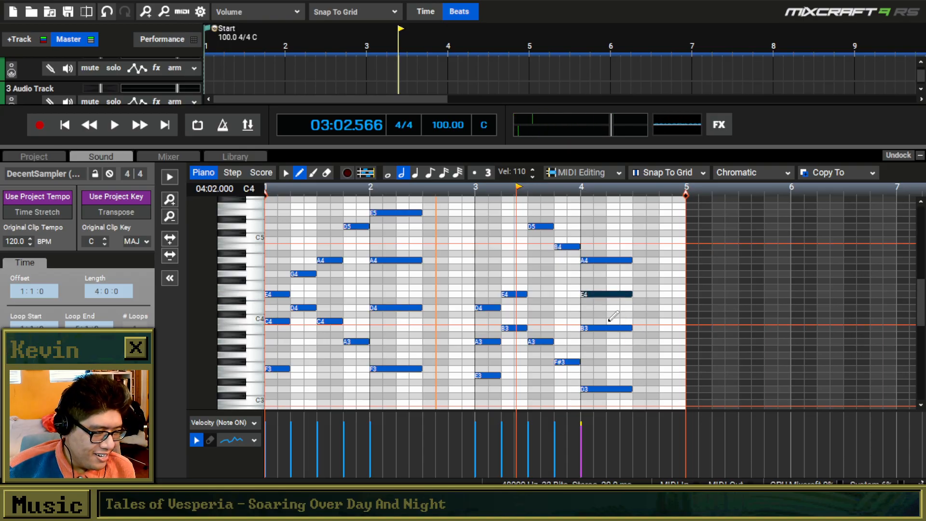
# Play the clip from the start to hear the revised measures 3 and 4, and activate the selection tool.
pyautogui.click(65, 126)
pyautogui.press('space')
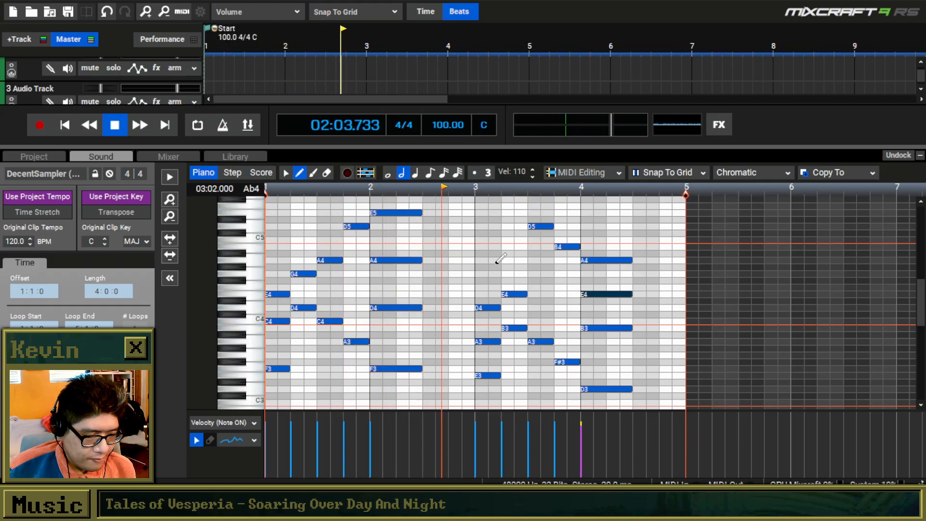
pyautogui.click(287, 172)
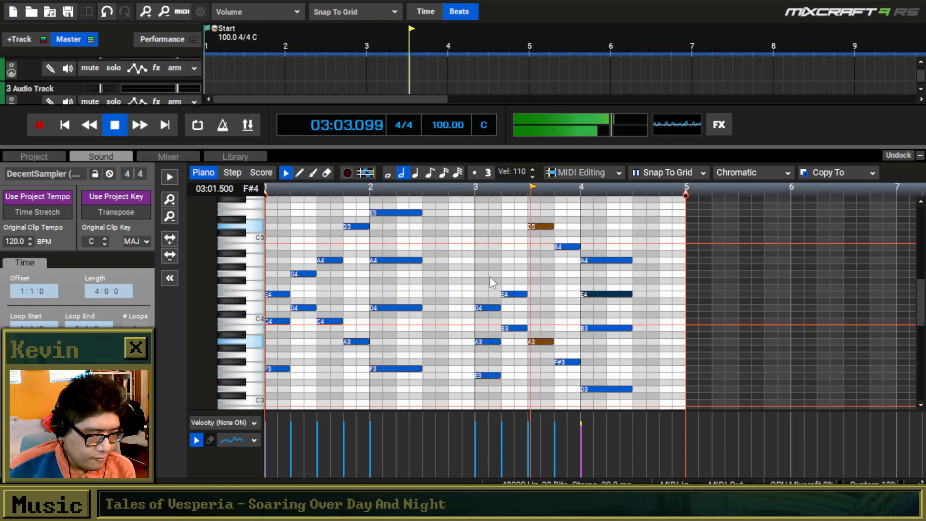
pyautogui.press('space')
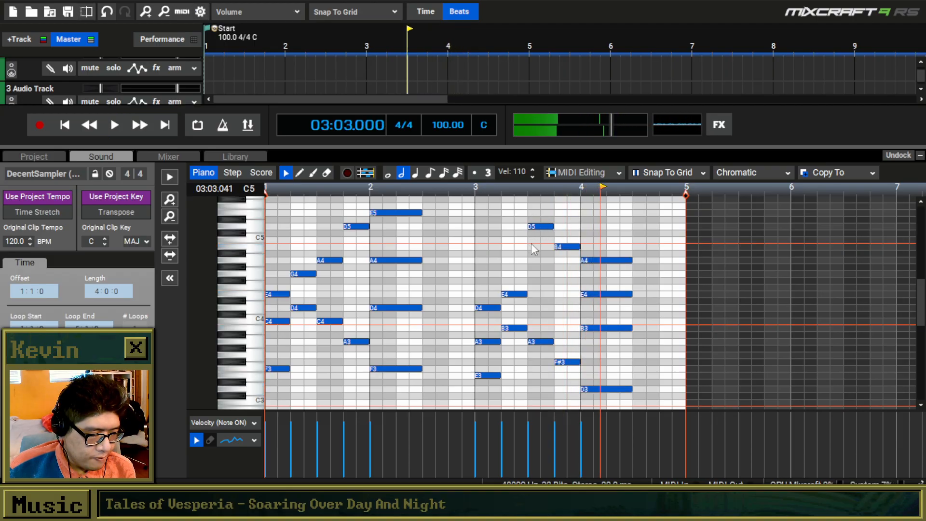
# Raise measure 4's A4 to E5 and lengthen the sustained chords in measures 2 and 4 to three and a half beats.
pyautogui.moveTo(612, 267); pyautogui.dragTo(613, 220)
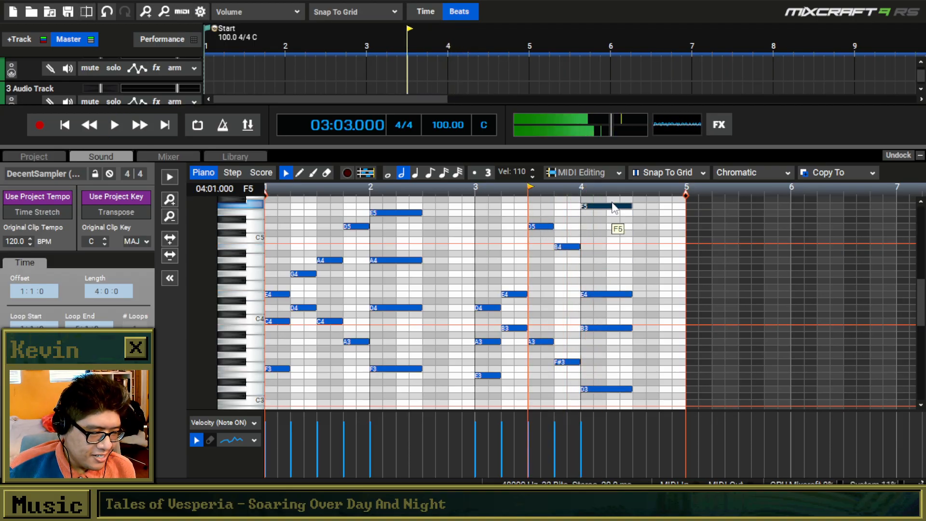
pyautogui.moveTo(447, 203); pyautogui.dragTo(457, 375)
pyautogui.moveTo(676, 400); pyautogui.dragTo(669, 239)
pyautogui.click(662, 251)
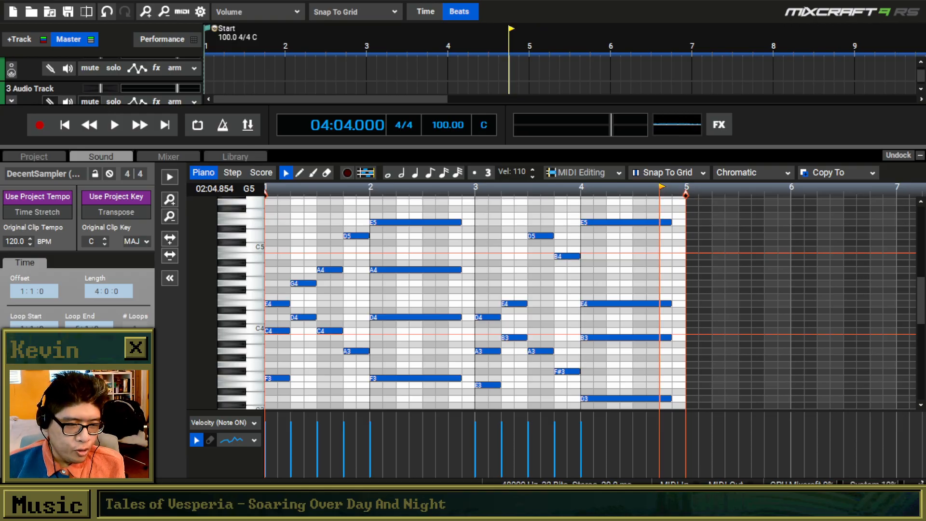
# Play the four-measure progression from the start through the measure 4 chord.
pyautogui.click(69, 128)
pyautogui.click(115, 126)
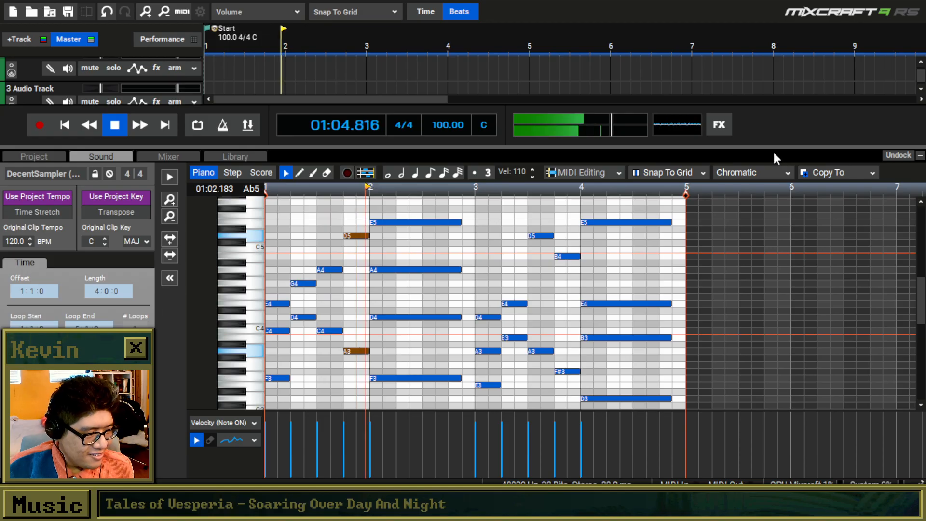
pyautogui.moveTo(773, 148); pyautogui.dragTo(774, 158)
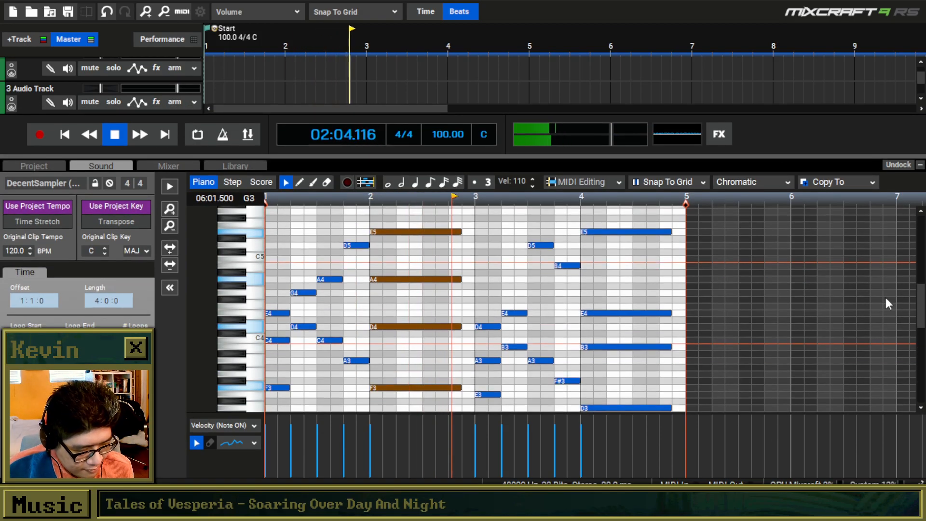
pyautogui.moveTo(920, 292); pyautogui.dragTo(919, 290)
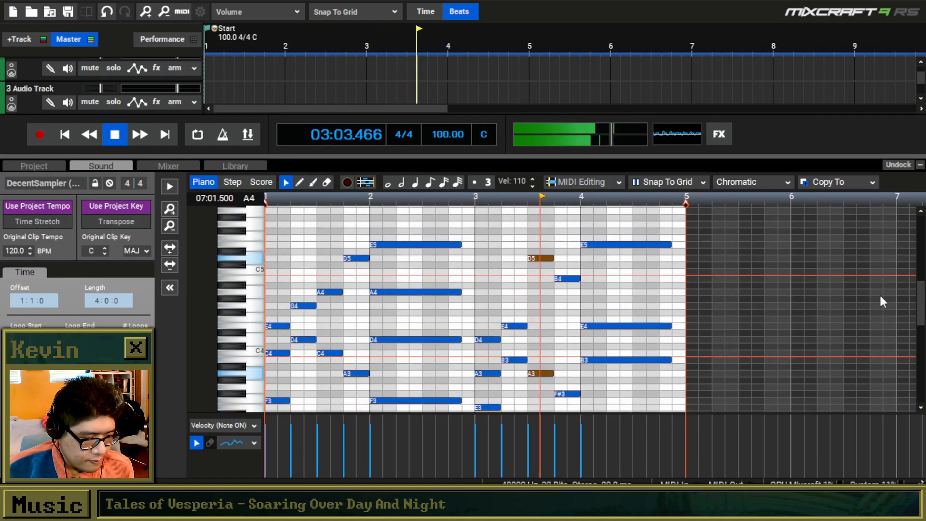
pyautogui.scroll(-1, 608, 253)
pyautogui.scroll(-1, 608, 260)
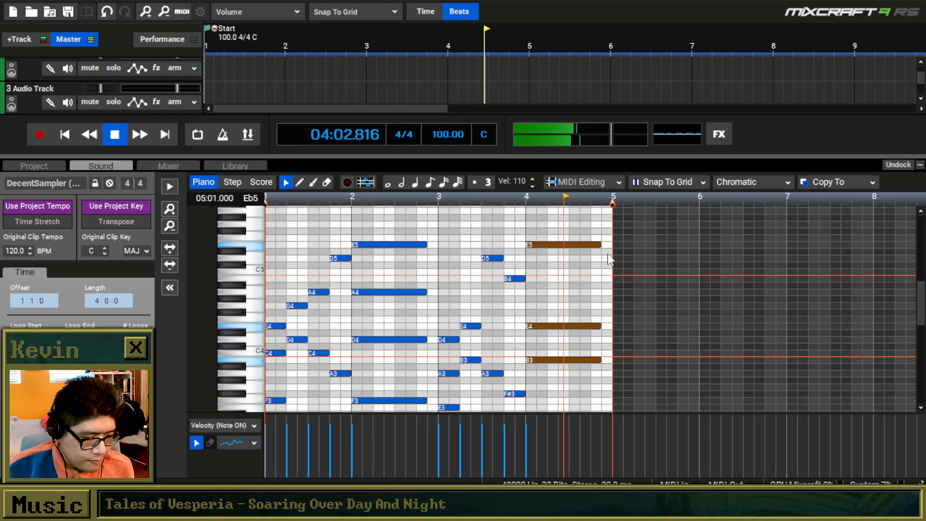
pyautogui.scroll(-1, 309, 208)
pyautogui.press('space')
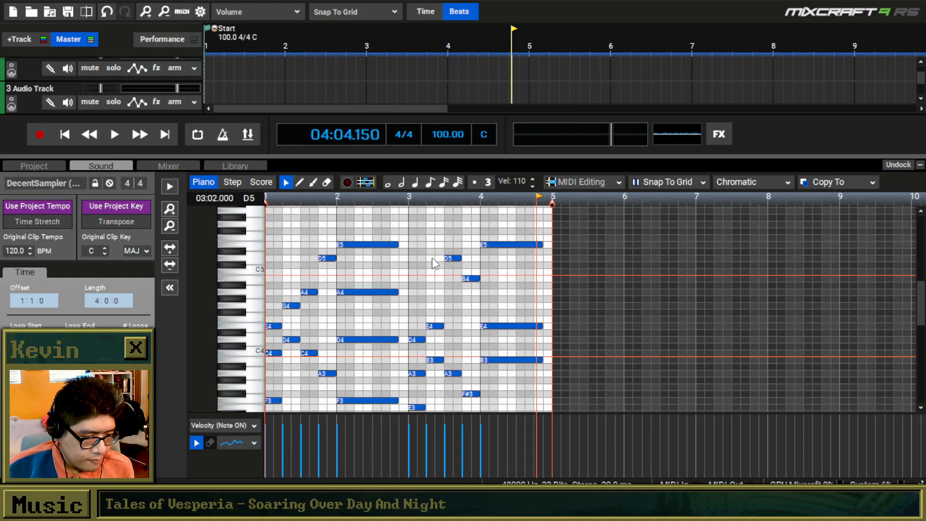
# Duplicate all notes of measures 1 to 4 into measures 5 to 8.
pyautogui.moveTo(596, 218); pyautogui.dragTo(257, 362)
pyautogui.moveTo(923, 339); pyautogui.dragTo(923, 329)
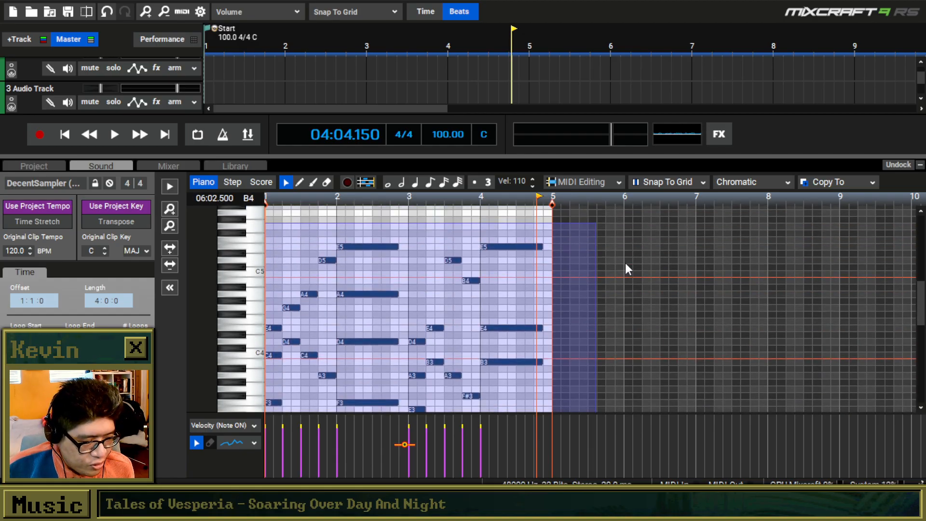
pyautogui.hotkey('ctrl', 'd')
pyautogui.click(558, 241)
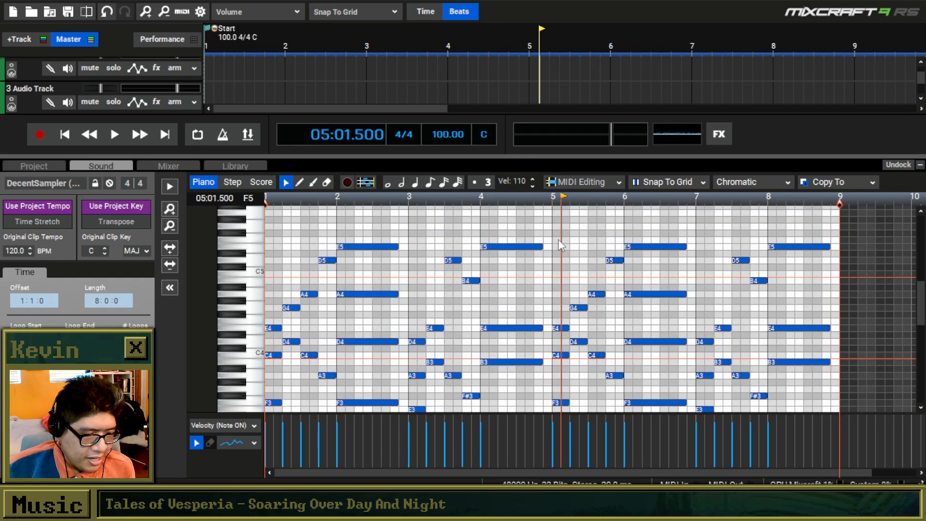
# Play the eight-measure clip from the start.
pyautogui.click(66, 137)
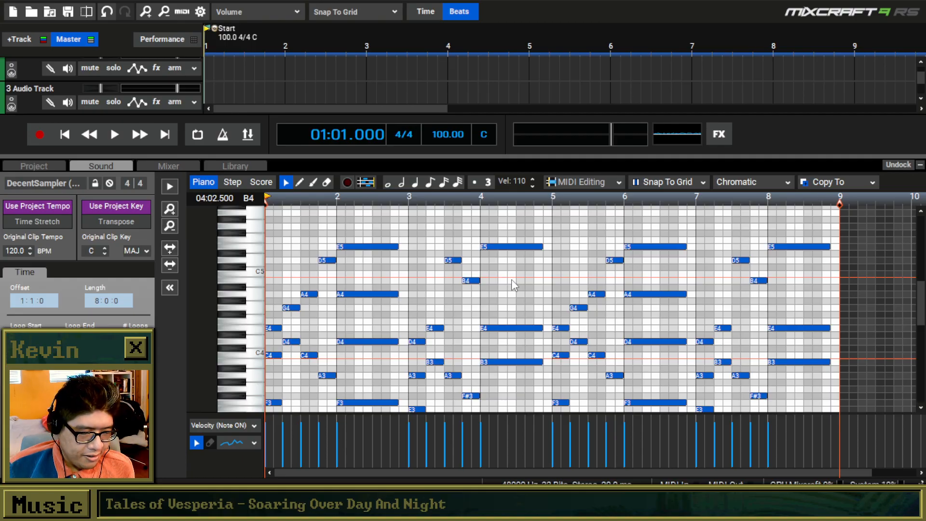
pyautogui.moveTo(696, 277); pyautogui.dragTo(647, 256)
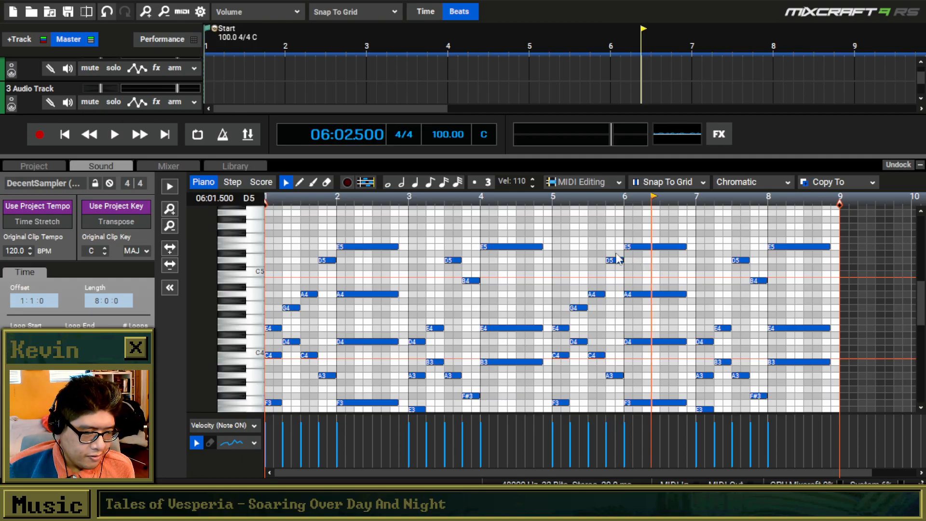
pyautogui.click(268, 197)
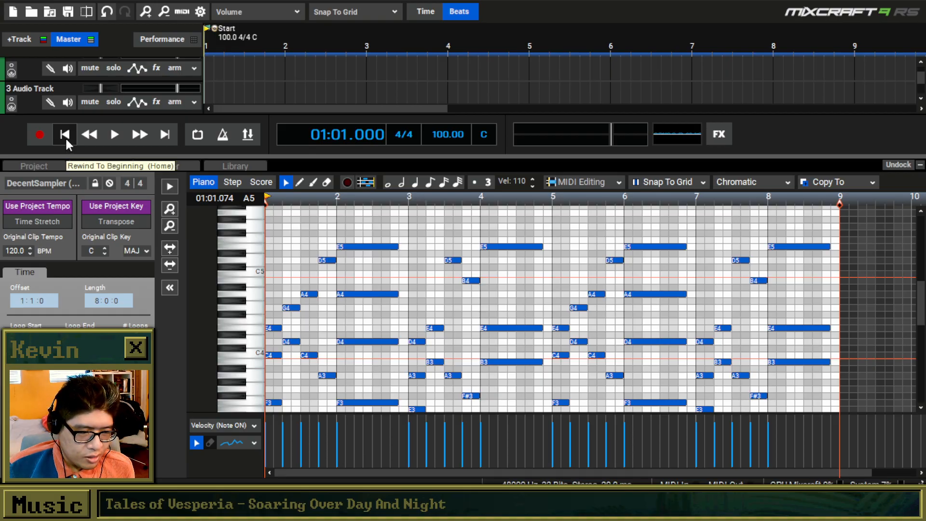
pyautogui.click(112, 137)
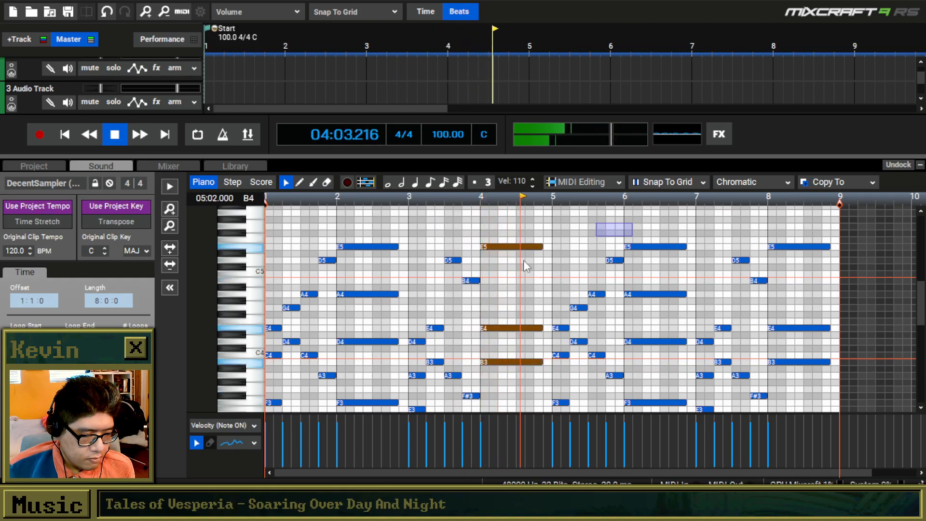
pyautogui.scroll(-3, 546, 298)
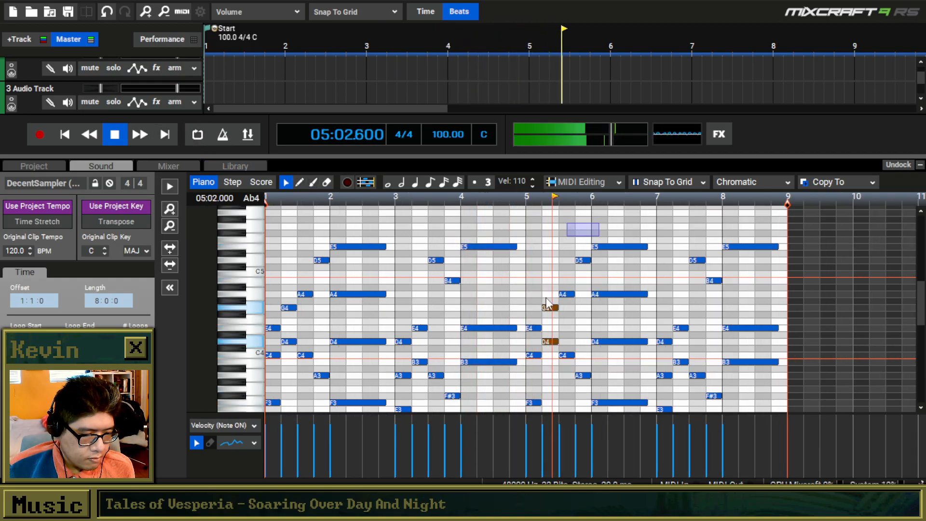
# Enlarge the timeline area and paste a copy of the DecentSampler clip at measure 9.
pyautogui.moveTo(540, 154); pyautogui.dragTo(540, 256)
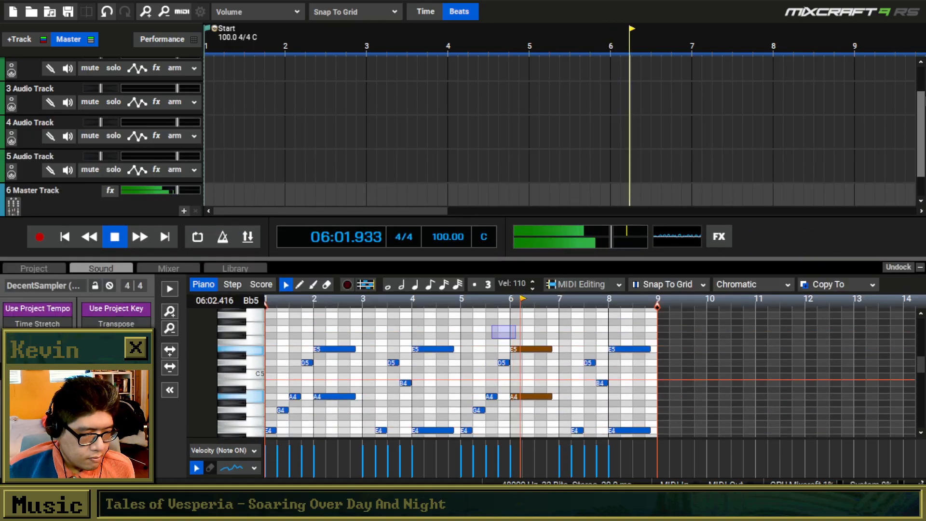
pyautogui.moveTo(920, 98); pyautogui.dragTo(918, 57)
pyautogui.scroll(-2, 652, 104)
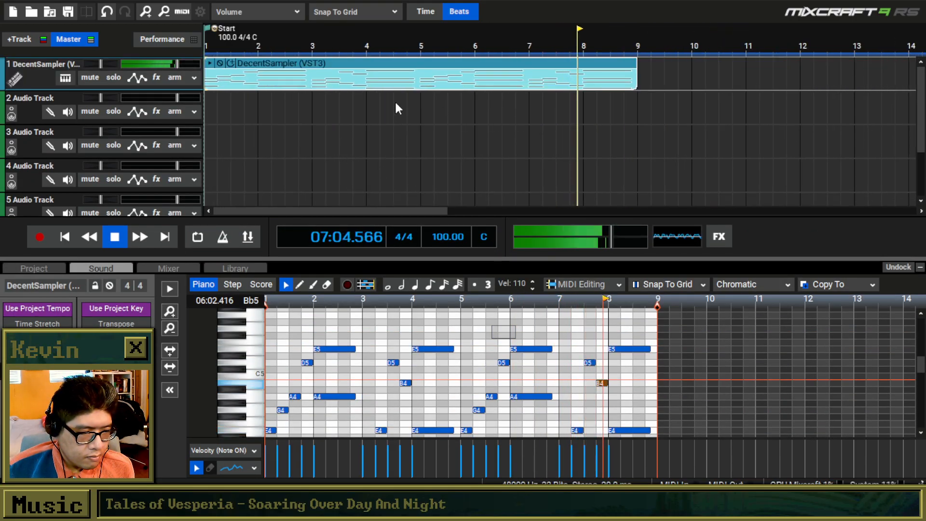
pyautogui.click(398, 63)
pyautogui.press('space')
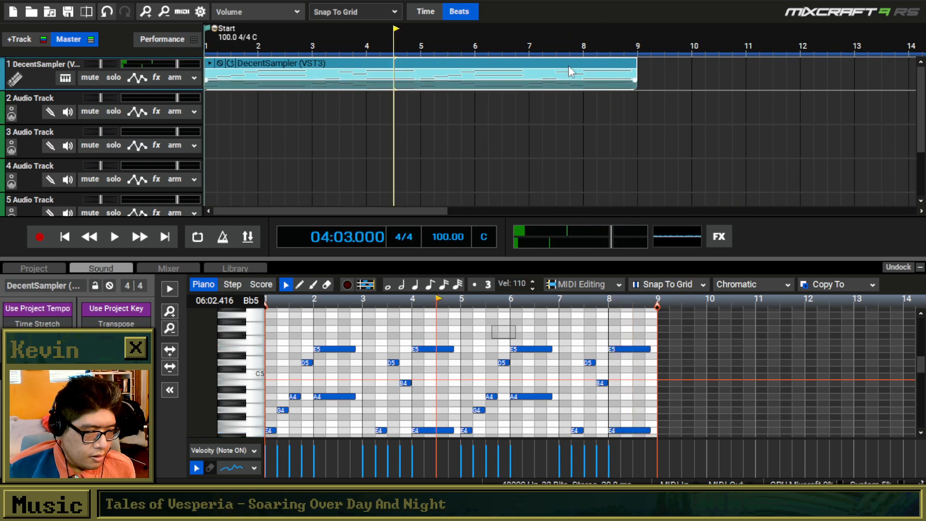
pyautogui.click(640, 63)
pyautogui.hotkey('ctrl', 'v')
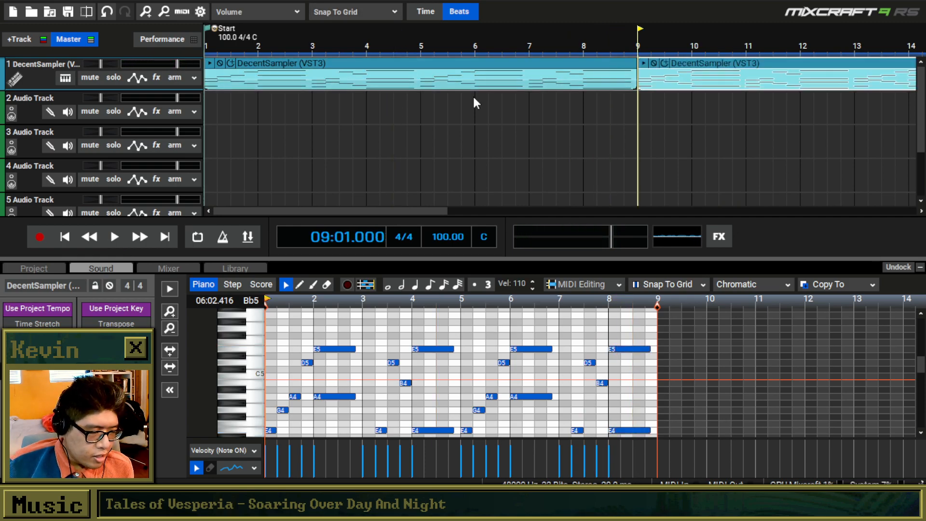
# Insert a virtual instrument track above the DecentSampler track and open its instrument selection.
pyautogui.rightClick(37, 76)
pyautogui.moveTo(68, 86)
pyautogui.click(399, 100)
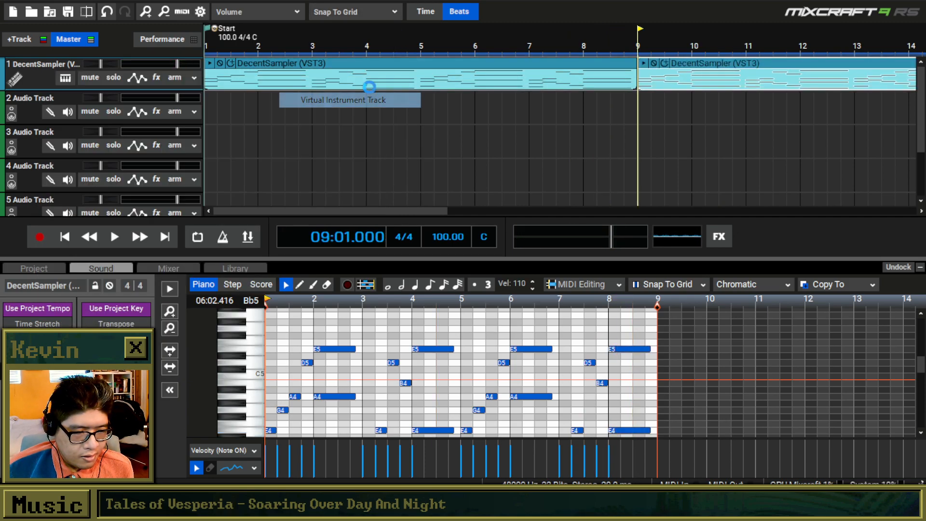
pyautogui.click(65, 79)
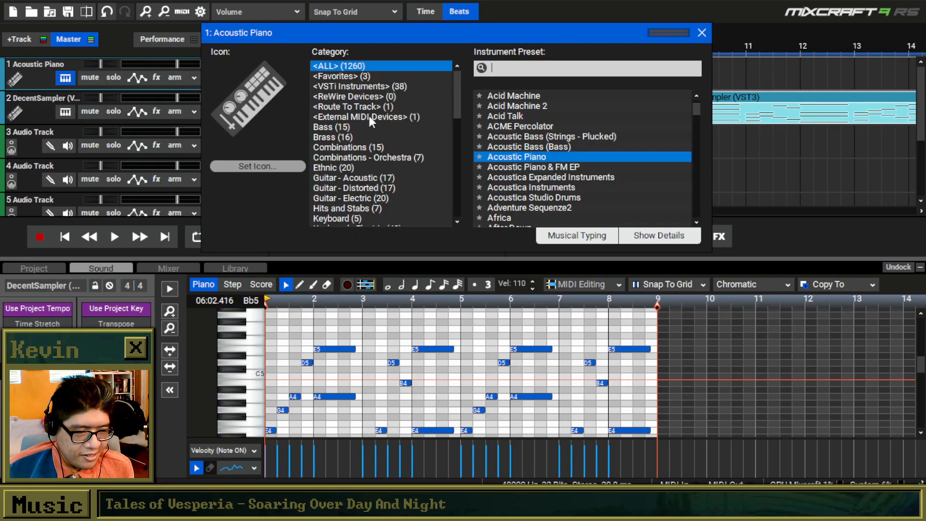
# Try TX16Wx from the VSTi Instruments category as the new track's instrument and show the instrument details.
pyautogui.click(370, 87)
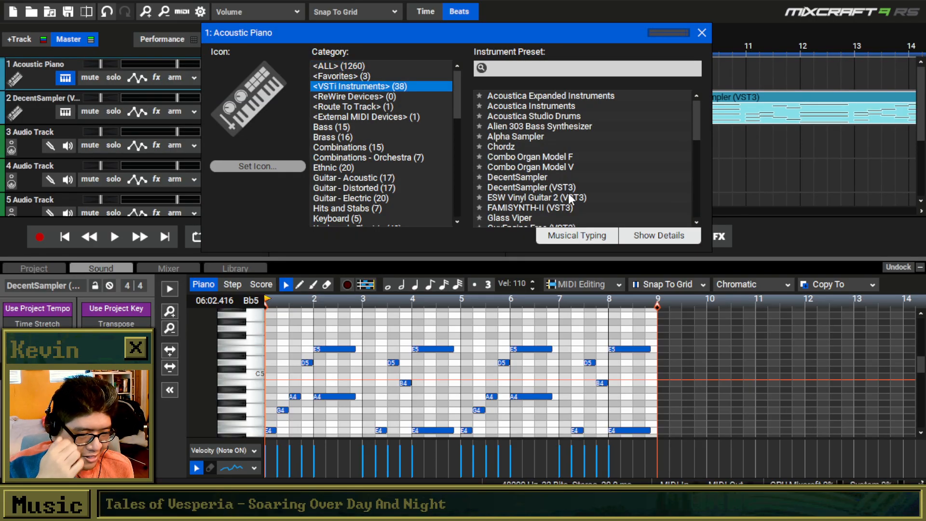
pyautogui.scroll(-2, 569, 196)
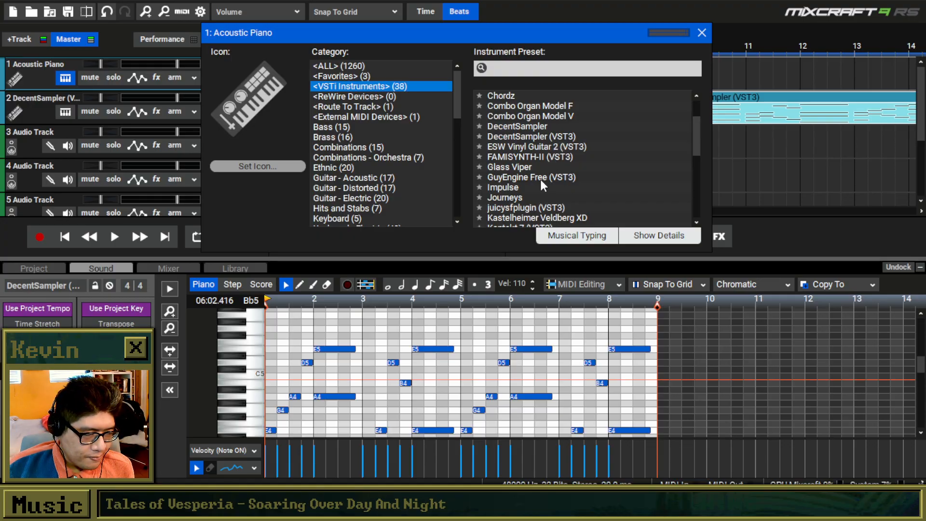
pyautogui.scroll(-2, 545, 183)
pyautogui.scroll(-5, 548, 183)
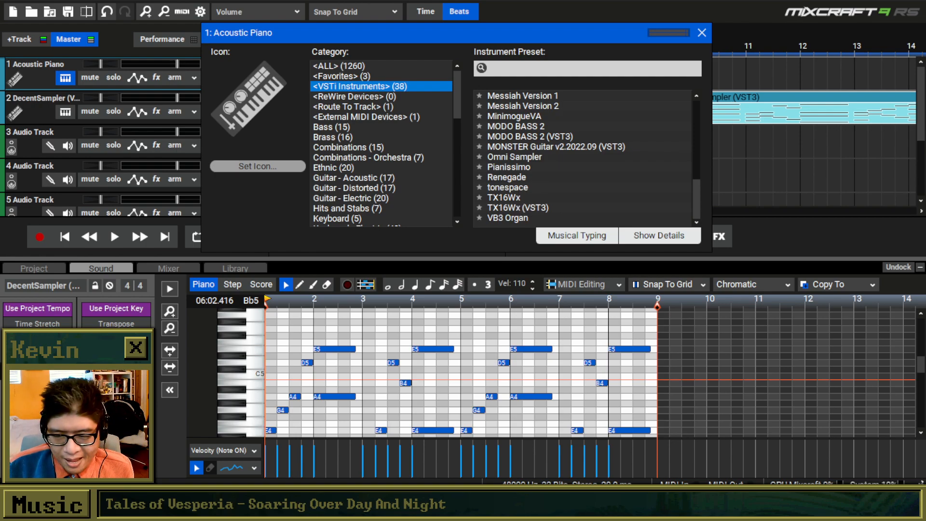
pyautogui.click(514, 202)
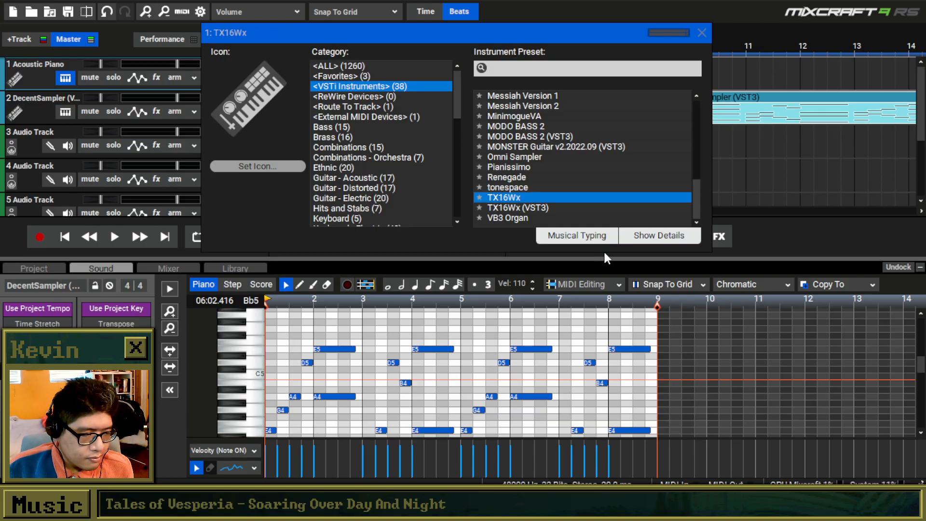
pyautogui.click(659, 236)
# Set the new track's instrument to juicysfplugin (VST3) and move its plugin window clear of the instrument list.
pyautogui.scroll(3, 527, 139)
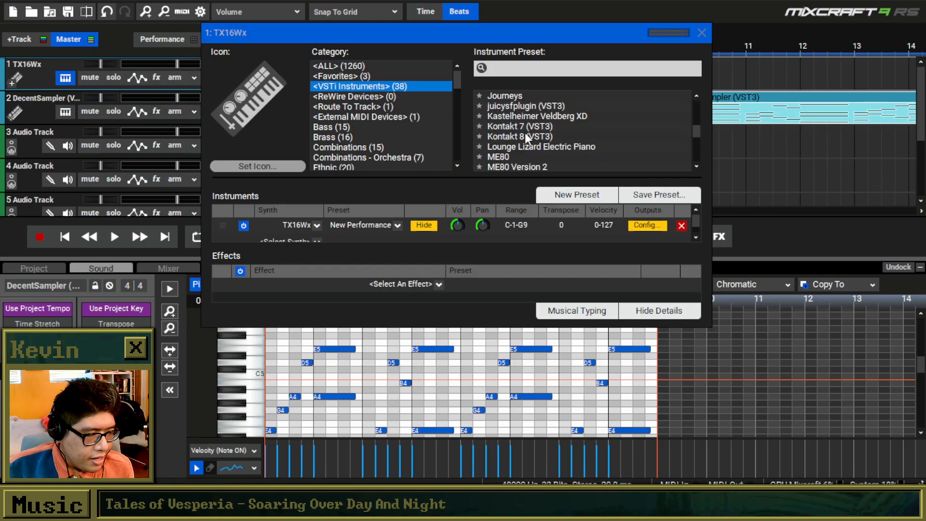
pyautogui.click(529, 111)
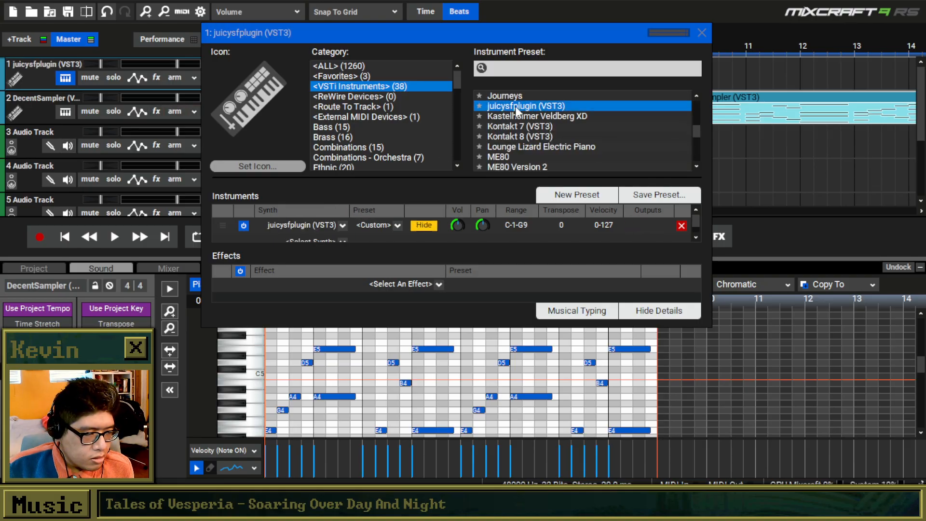
pyautogui.moveTo(454, 106); pyautogui.dragTo(760, 195)
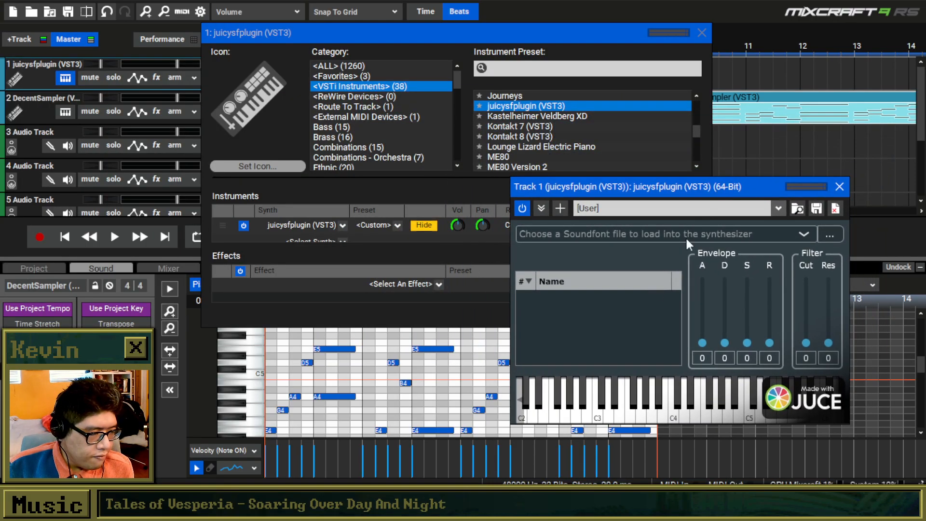
pyautogui.click(803, 234)
pyautogui.click(831, 235)
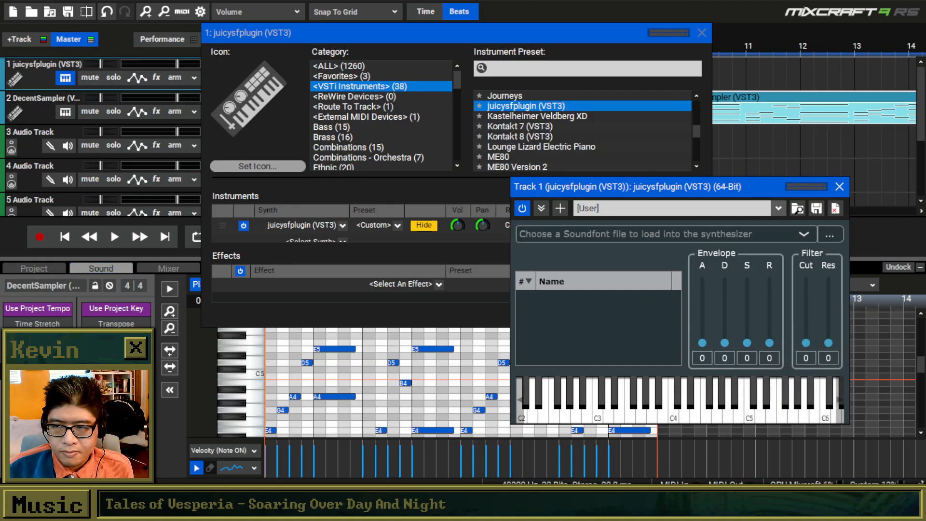
pyautogui.scroll(-1, 338, 316)
pyautogui.scroll(1, 350, 309)
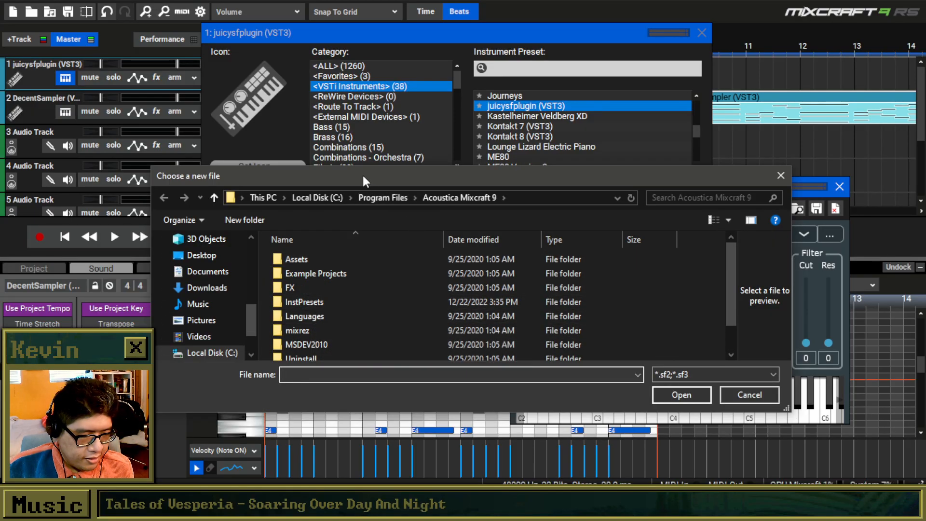
pyautogui.press('Escape')
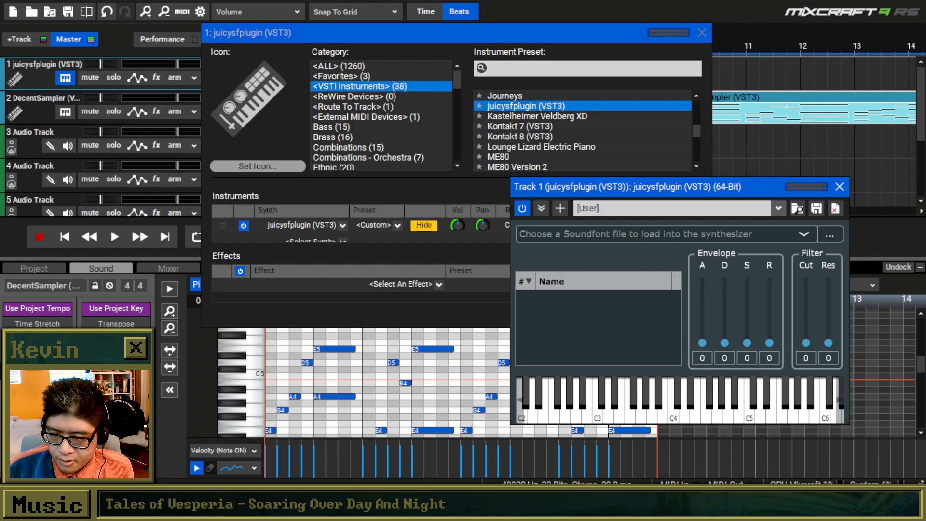
# Load Glover 64.sf2 into juicysfplugin from the Soundfonts folder inside Mixcraft Projects.
pyautogui.click(830, 234)
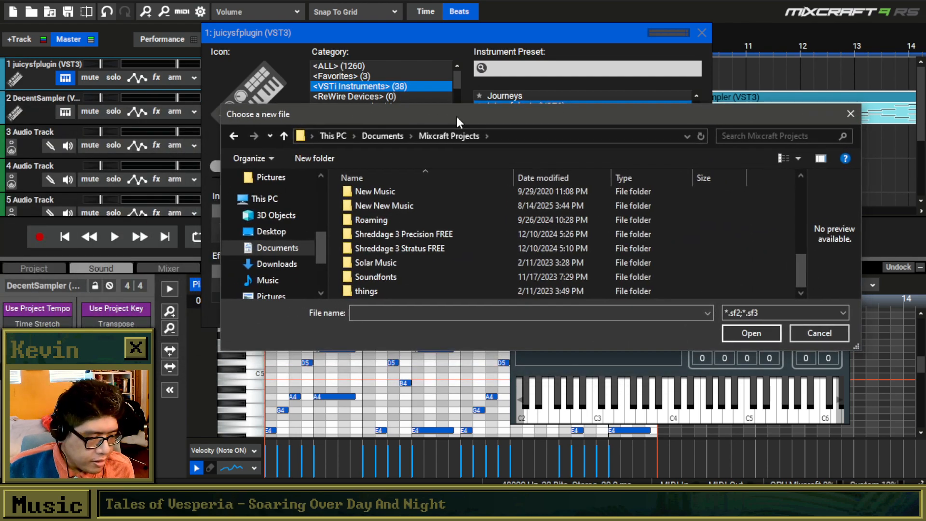
pyautogui.doubleClick(401, 276)
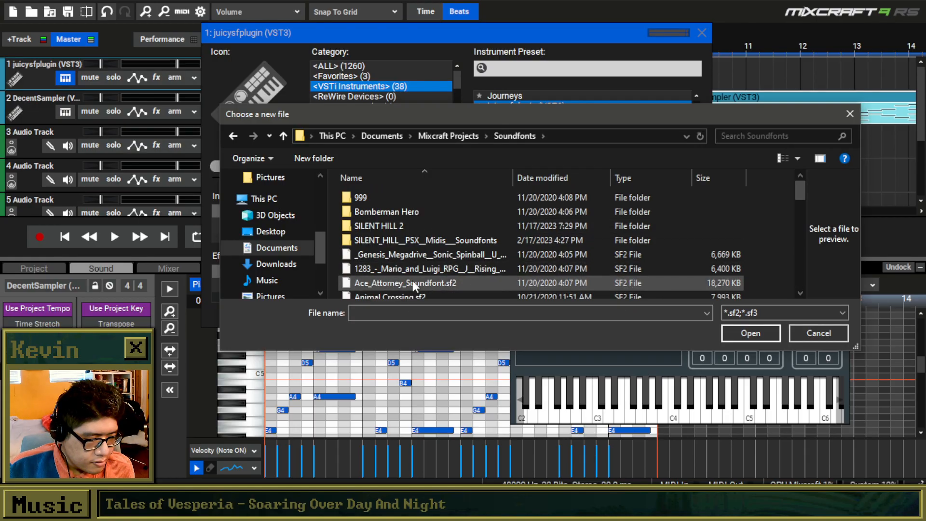
pyautogui.scroll(-2, 424, 250)
pyautogui.scroll(-2, 425, 248)
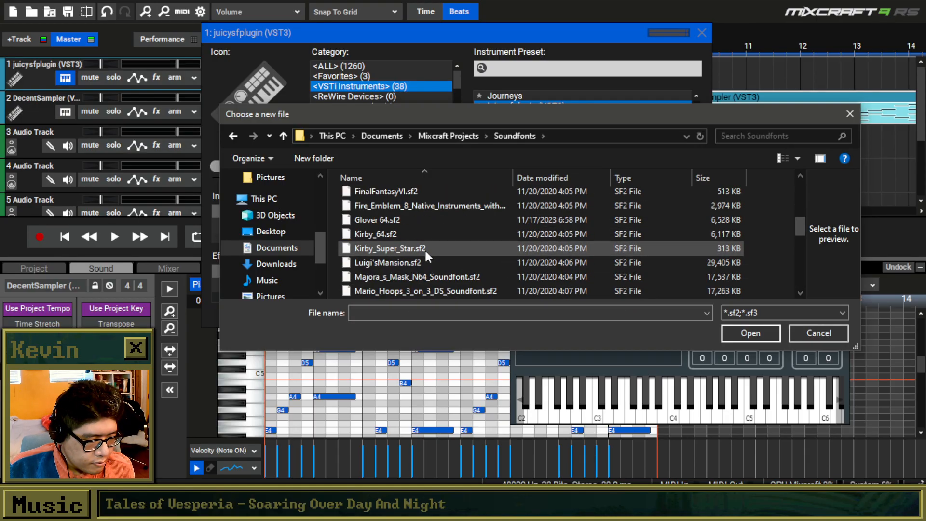
pyautogui.scroll(-2, 425, 248)
pyautogui.scroll(-2, 425, 244)
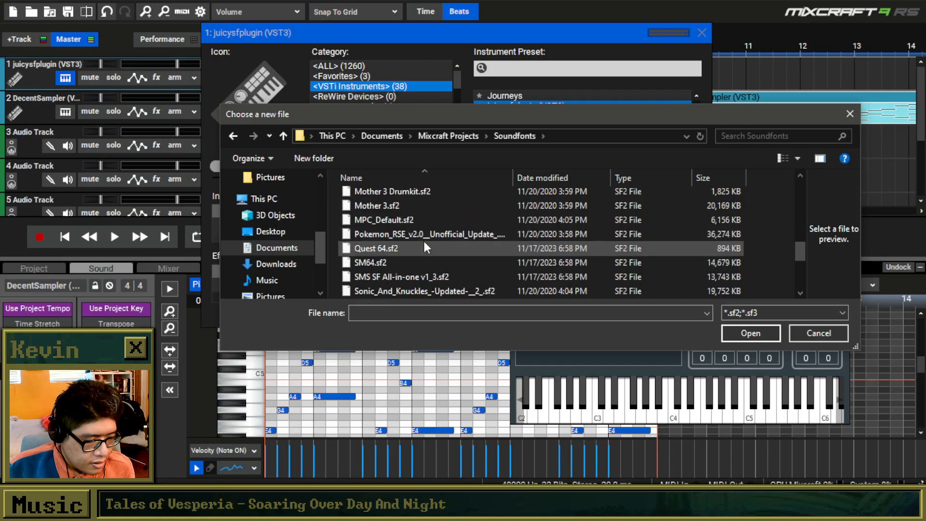
pyautogui.scroll(-4, 424, 247)
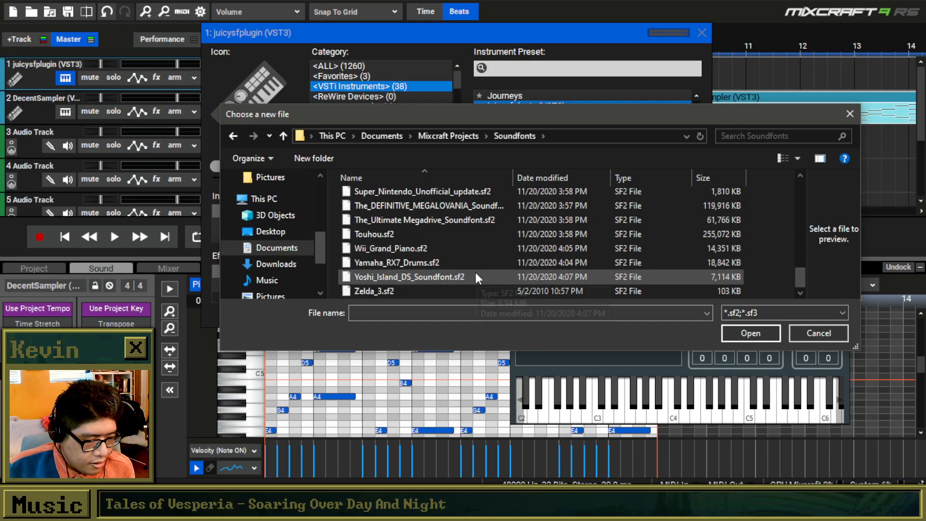
pyautogui.scroll(5, 399, 215)
pyautogui.scroll(2, 400, 215)
pyautogui.doubleClick(410, 210)
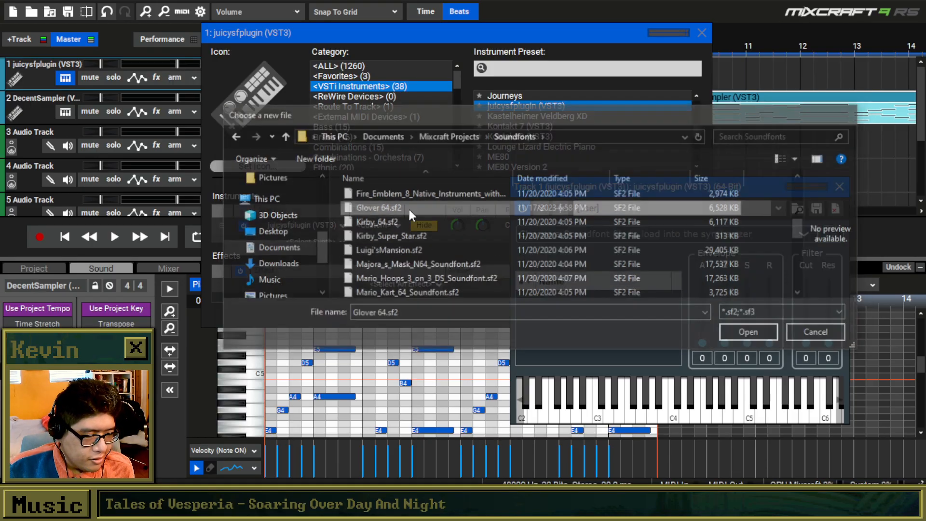
# Audition the loaded soundfont with the Musical Typing keyboard, keeping the instrument window clear of the timeline, and close the keyboard.
pyautogui.scroll(-3, 602, 299)
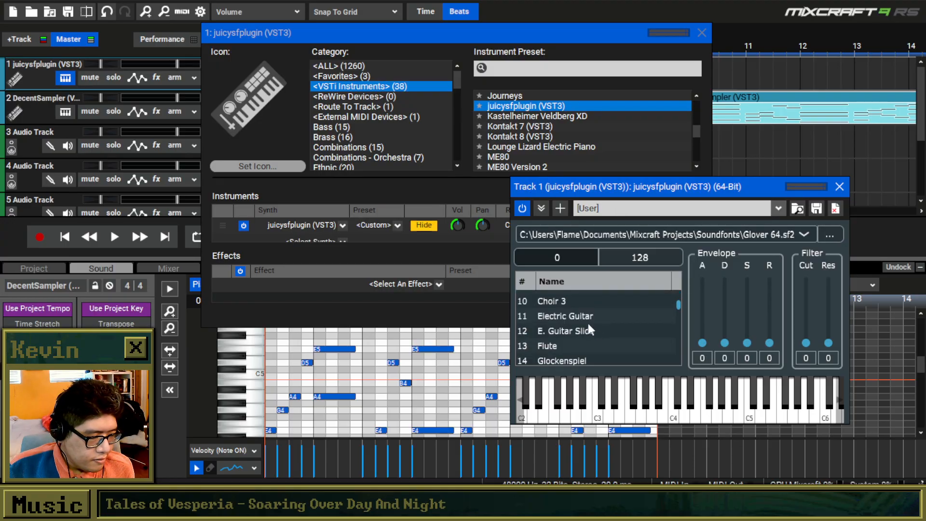
pyautogui.moveTo(423, 33); pyautogui.dragTo(336, 128)
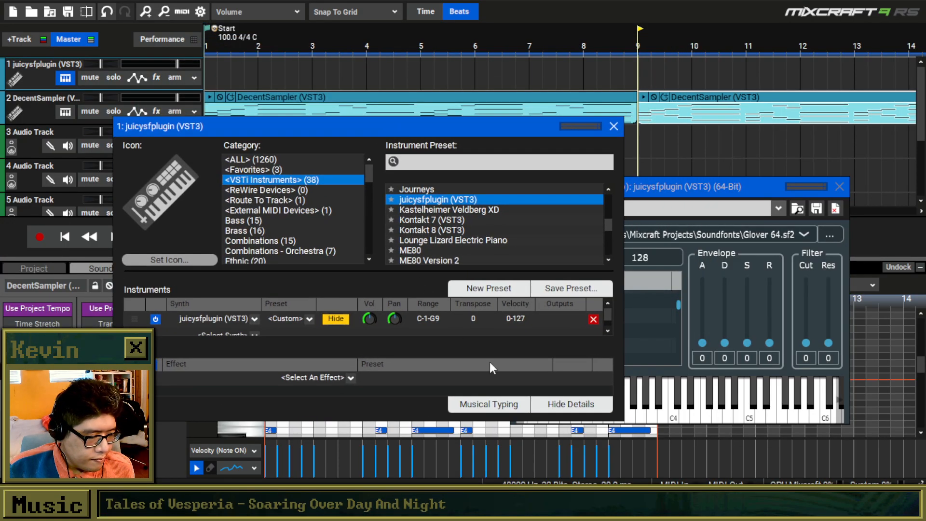
pyautogui.click(497, 405)
pyautogui.press('d')
pyautogui.press('f')
pyautogui.press('s')
pyautogui.press('f')
pyautogui.press('g')
pyautogui.press('h')
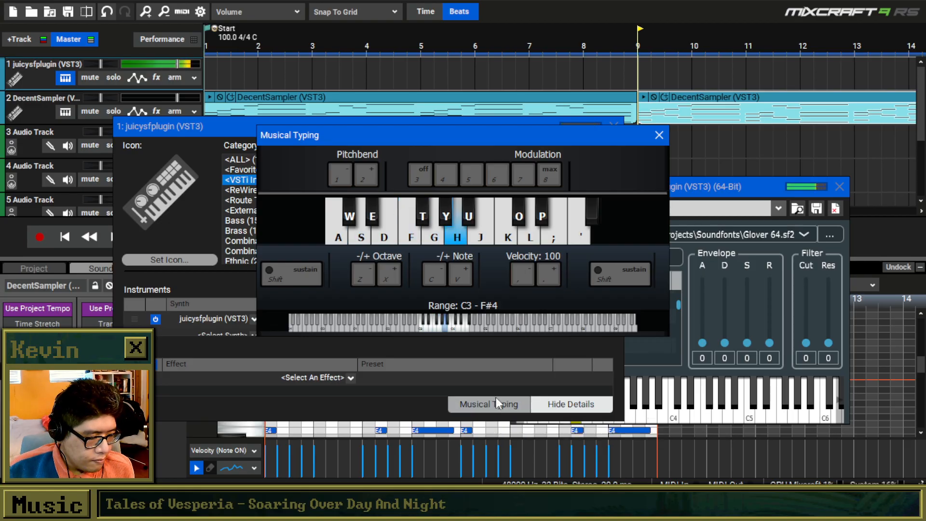
pyautogui.press('s')
pyautogui.press('h')
pyautogui.press('s')
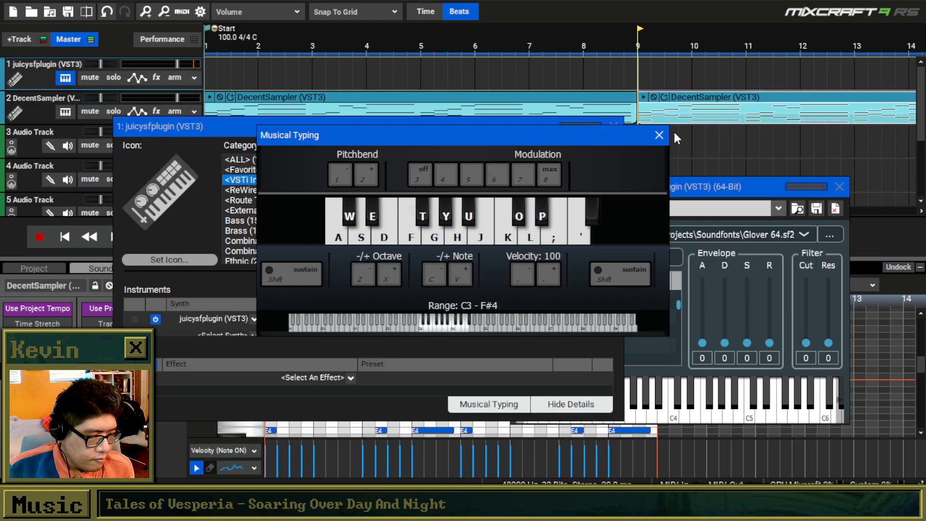
pyautogui.click(659, 135)
# Move the plugin window clear of the instrument settings and choose preset 40, Theremin.
pyautogui.moveTo(675, 186); pyautogui.dragTo(705, 128)
pyautogui.scroll(-8, 628, 254)
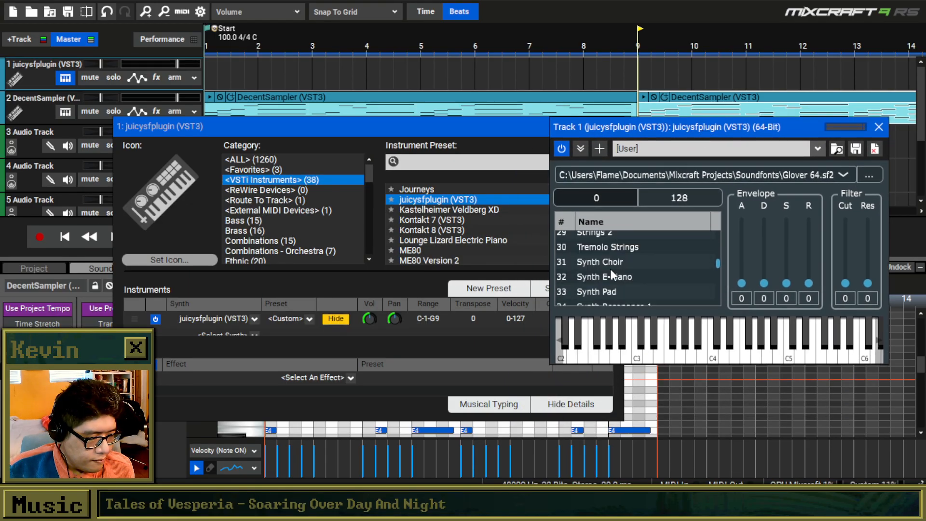
pyautogui.scroll(-1, 618, 270)
pyautogui.scroll(-1, 612, 263)
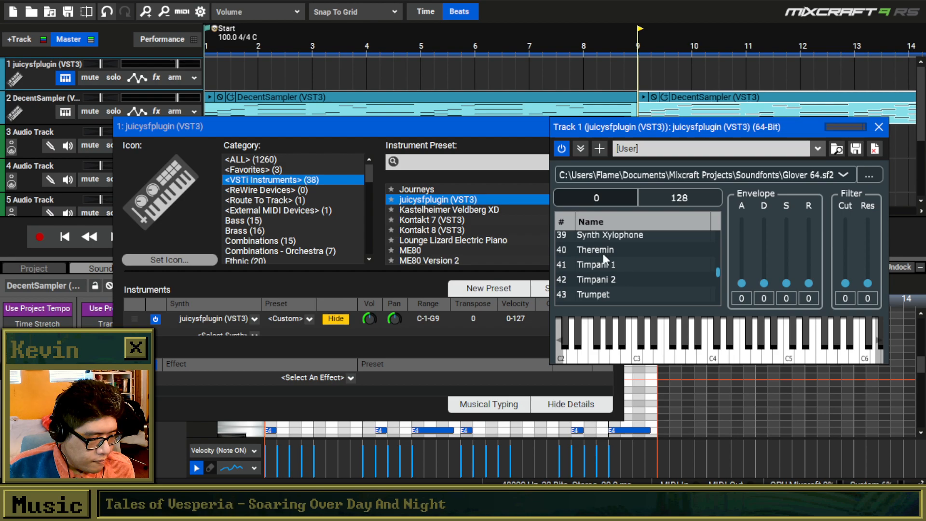
pyautogui.click(611, 249)
# Audition the Theremin preset on the plugin's keyboard, and close the plugin and instrument windows.
pyautogui.click(676, 338)
pyautogui.click(647, 360)
pyautogui.click(584, 361)
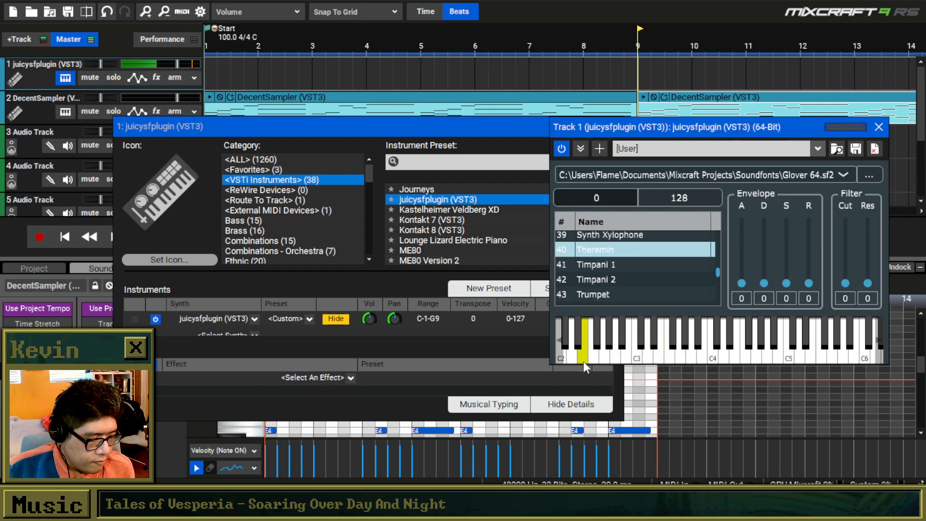
pyautogui.click(686, 340)
pyautogui.click(638, 357)
pyautogui.click(616, 359)
pyautogui.scroll(-1, 389, 62)
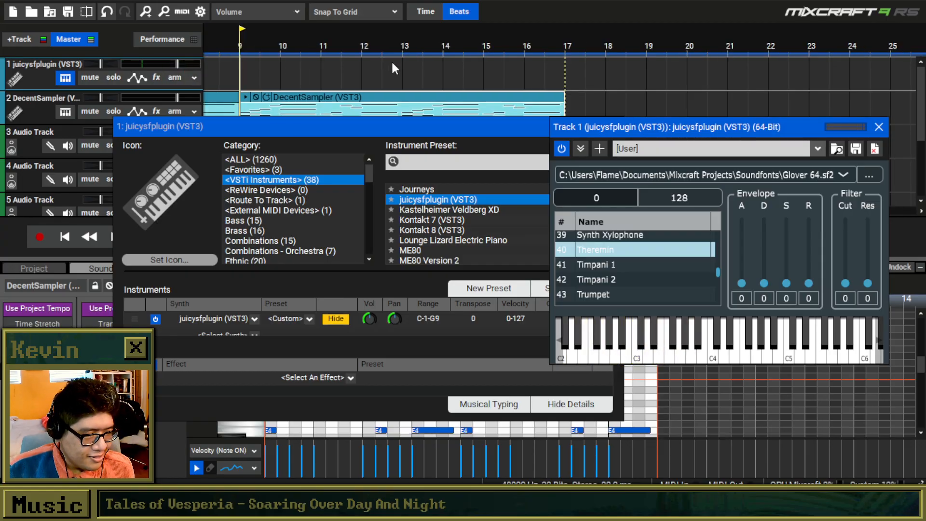
pyautogui.click(879, 127)
pyautogui.click(581, 126)
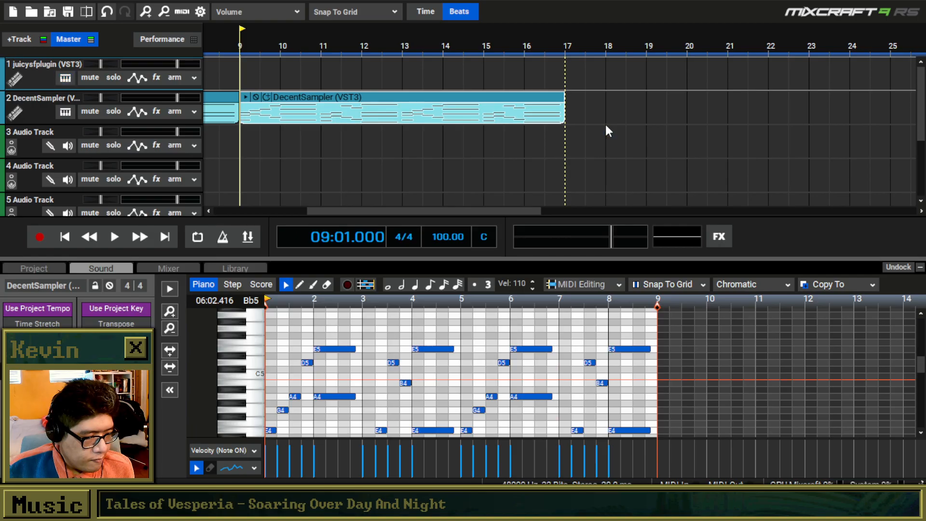
# Add an empty clip at measure 9 on the juicysfplugin track and lower the track's volume.
pyautogui.scroll(-1, 308, 89)
pyautogui.doubleClick(361, 70)
pyautogui.moveTo(178, 64); pyautogui.dragTo(131, 64)
pyautogui.click(379, 64)
pyautogui.click(402, 98)
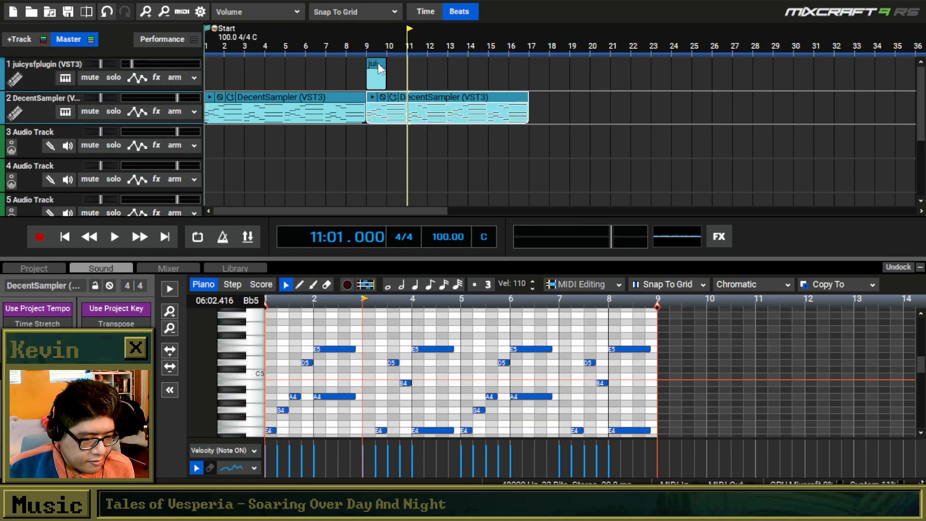
# Draw a quarter-note G4 at the start of the juicysfplugin clip.
pyautogui.click(376, 72)
pyautogui.click(299, 285)
pyautogui.moveTo(286, 349); pyautogui.dragTo(227, 349)
pyautogui.moveTo(533, 349); pyautogui.dragTo(341, 355)
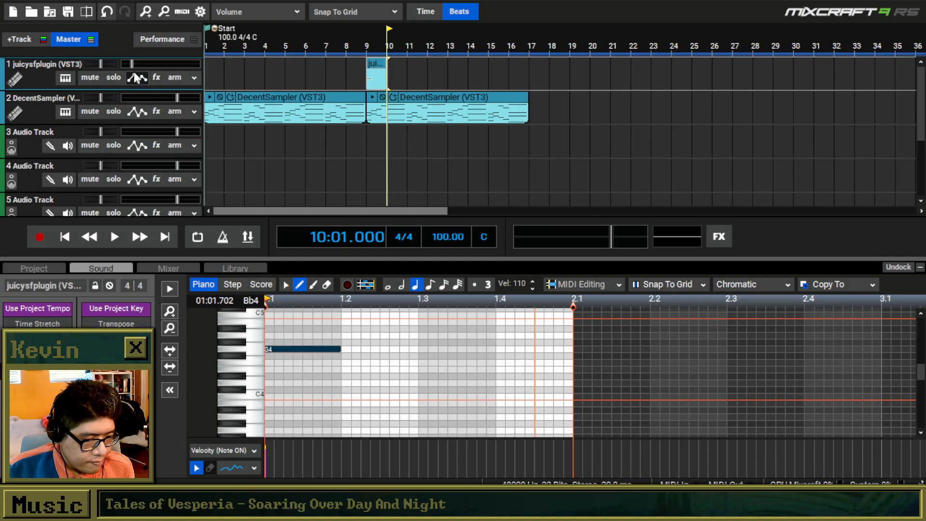
# Play from measure 9, and extend the melody after G4 with dotted quarter notes on E4 and A4.
pyautogui.click(374, 45)
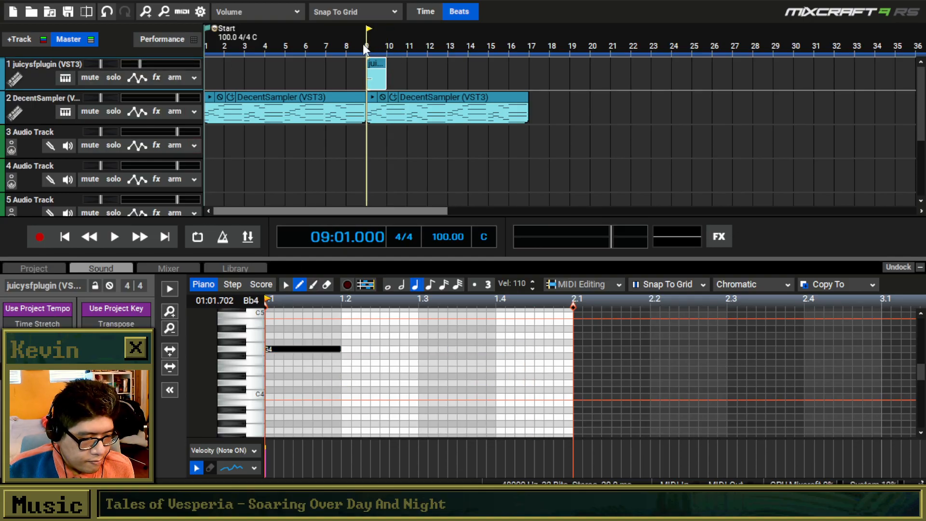
pyautogui.press('space')
pyautogui.scroll(-2, 332, 348)
pyautogui.press('space')
pyautogui.moveTo(321, 350)
pyautogui.mouseDown()
pyautogui.moveTo(352, 353)
pyautogui.moveTo(353, 380)
pyautogui.moveTo(355, 369)
pyautogui.mouseUp()
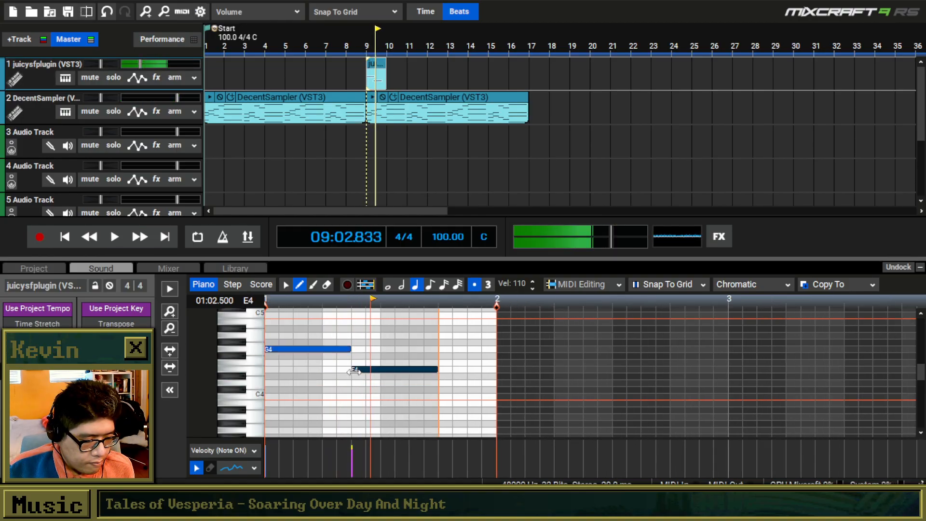
pyautogui.click(439, 336)
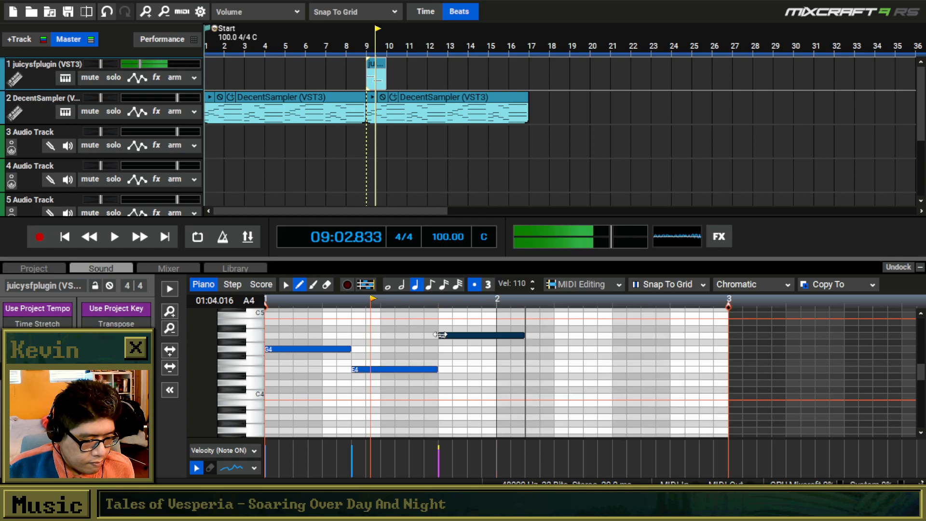
# Play the melody from measure 9 and add a dotted quarter-note C5 directly after the A4.
pyautogui.click(366, 37)
pyautogui.press('space')
pyautogui.scroll(-2, 490, 326)
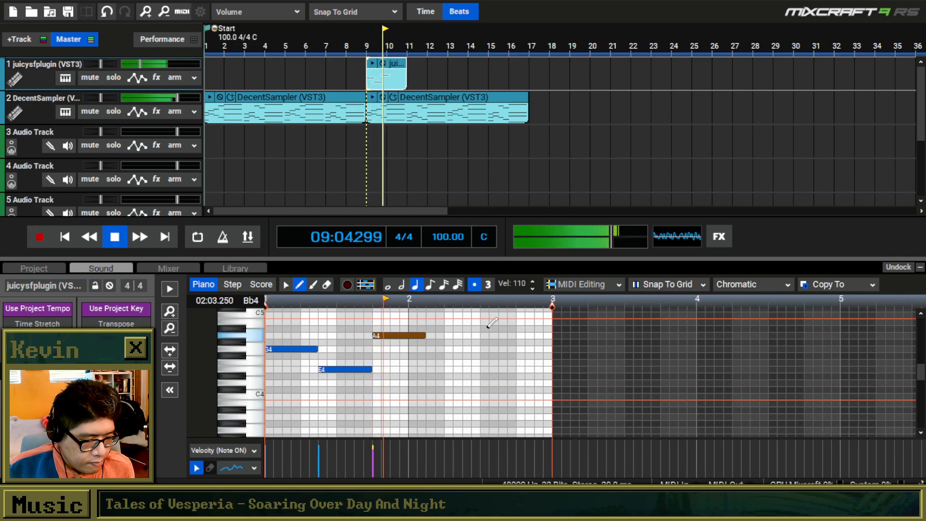
pyautogui.press('space')
pyautogui.moveTo(451, 322); pyautogui.dragTo(432, 314)
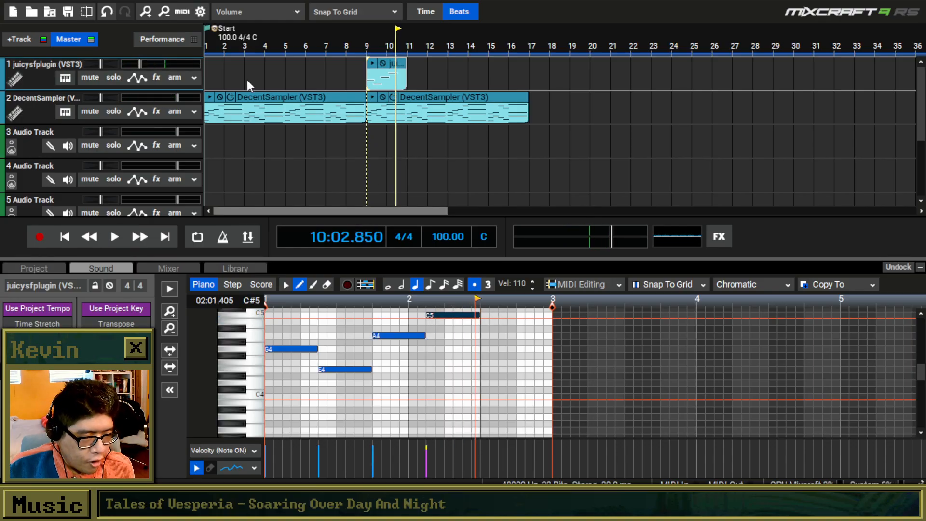
# Mute the juicysfplugin track and save the project as Pause in the New New Music folder.
pyautogui.click(85, 79)
pyautogui.click(15, 1)
pyautogui.click(55, 59)
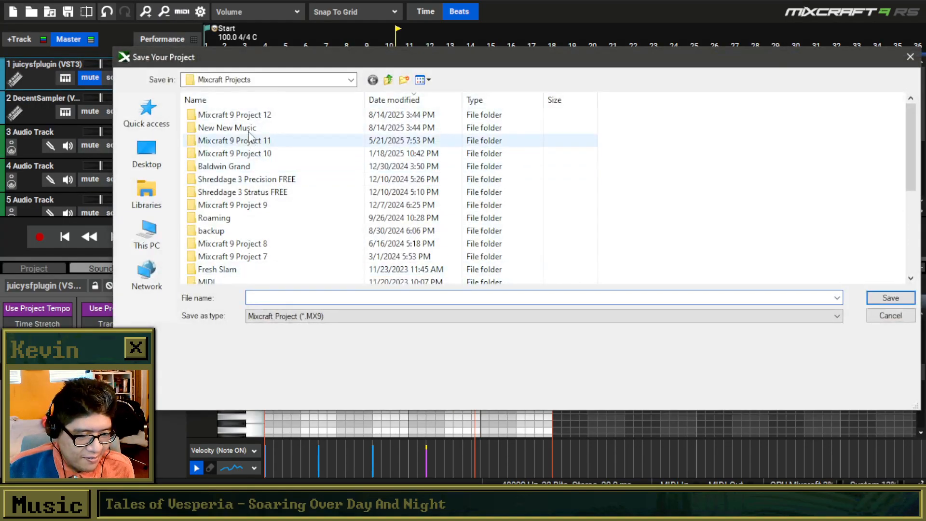
pyautogui.doubleClick(248, 129)
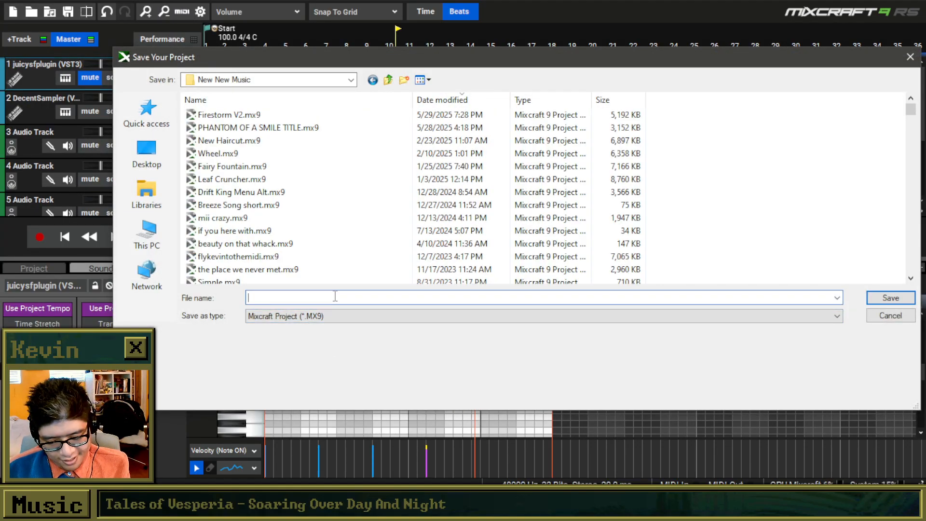
pyautogui.write('Yi')
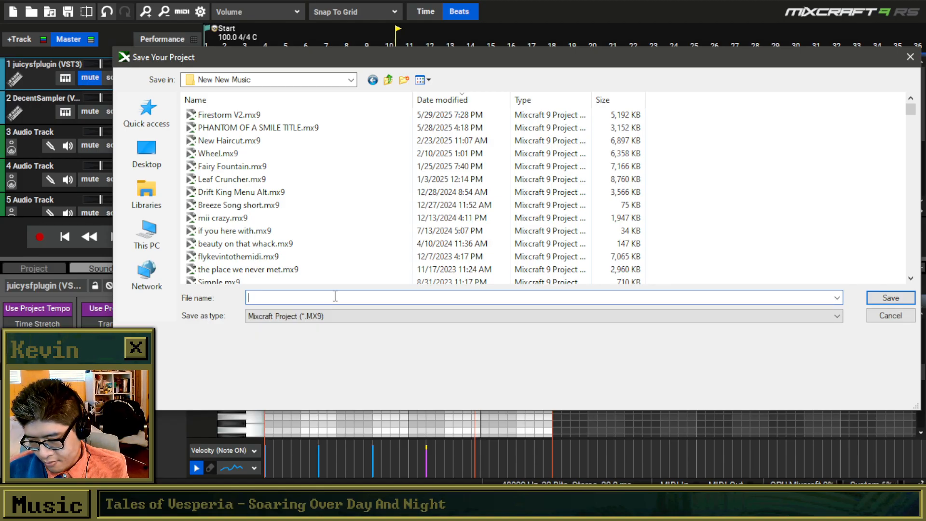
pyautogui.write('Pause')
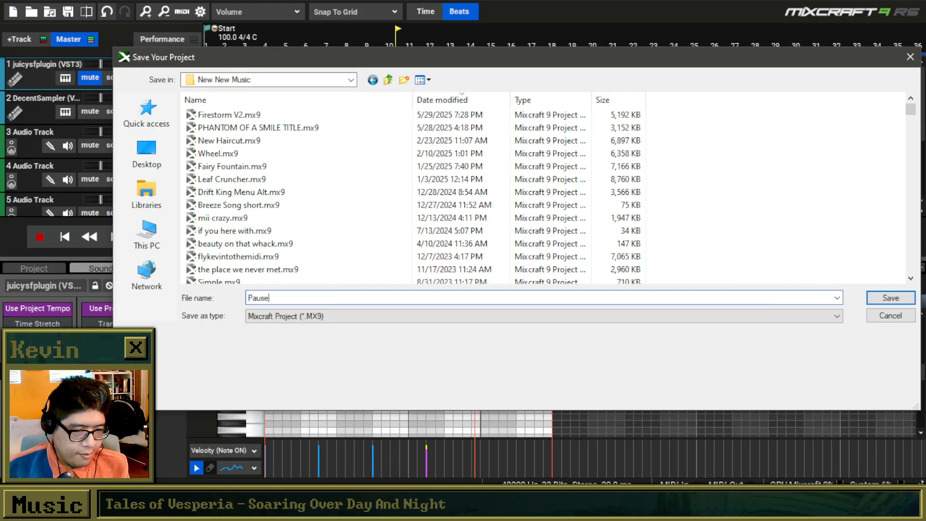
pyautogui.press('Return')
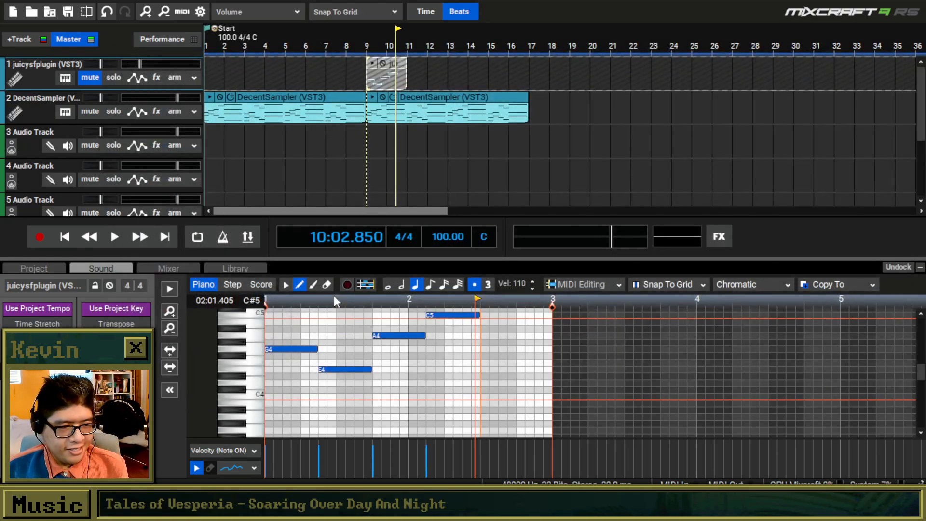
# Start a new project with the default settings, and load an existing project from the New New Music folder.
pyautogui.click(16, 12)
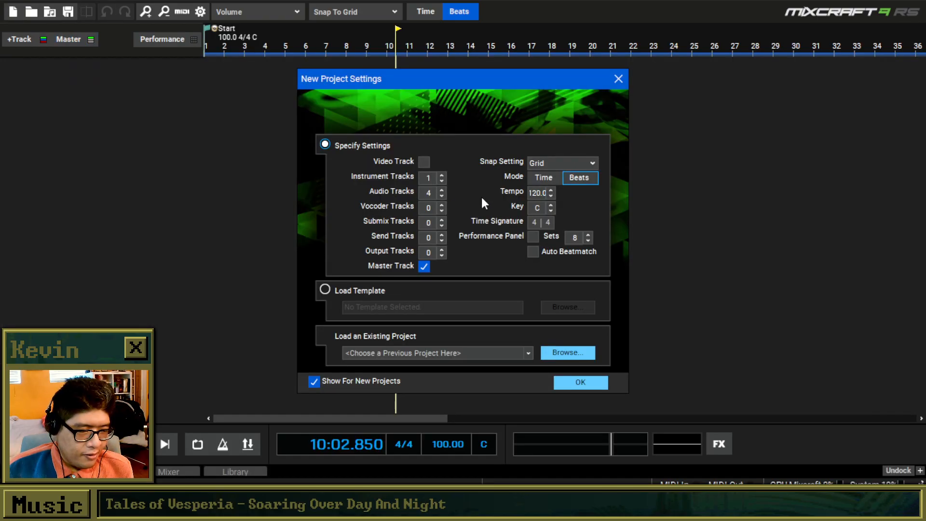
pyautogui.click(619, 80)
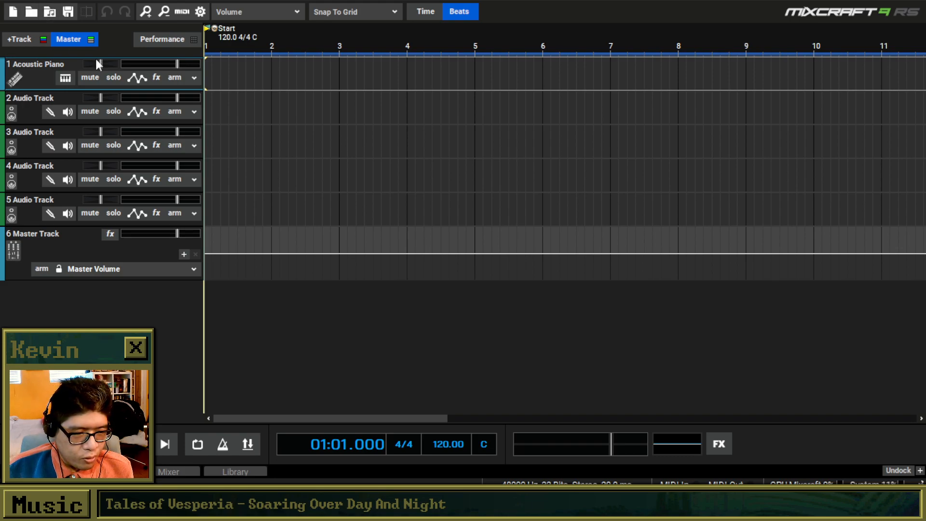
pyautogui.click(31, 12)
pyautogui.click(389, 79)
pyautogui.scroll(-10, 320, 270)
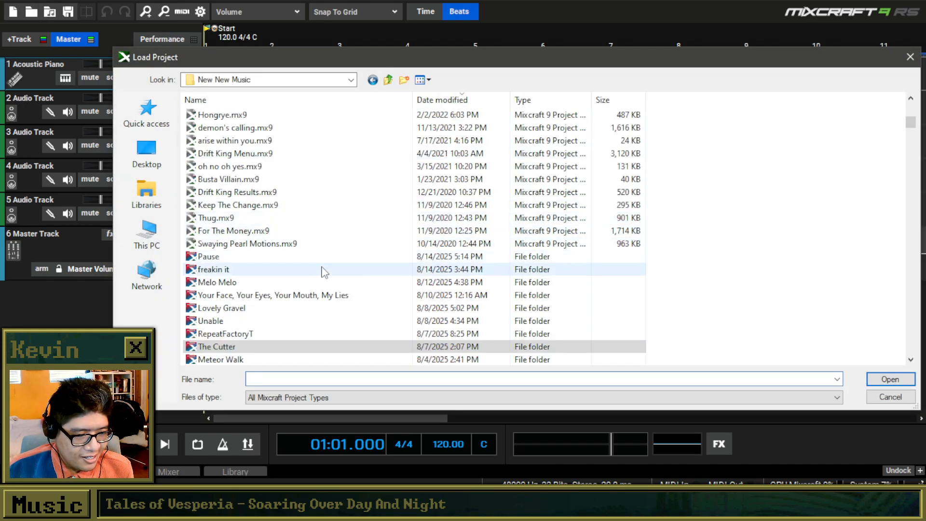
pyautogui.doubleClick(256, 115)
pyautogui.doubleClick(247, 140)
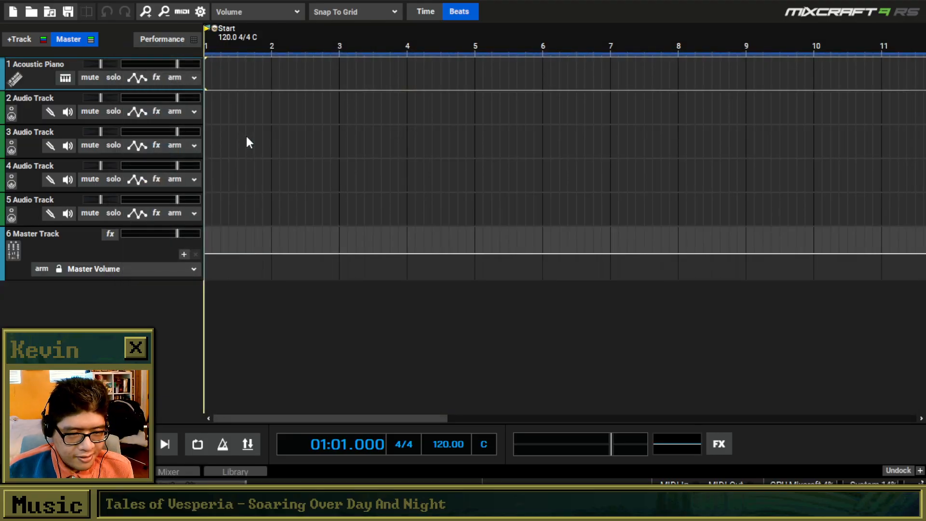
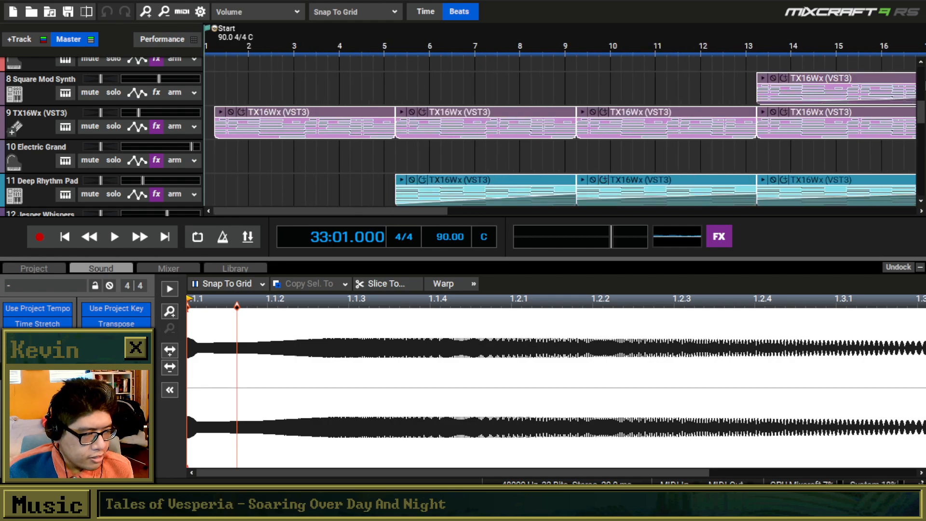
# Play the first TX16Wx clip on track 9 and copy it.
pyautogui.scroll(-2, 478, 155)
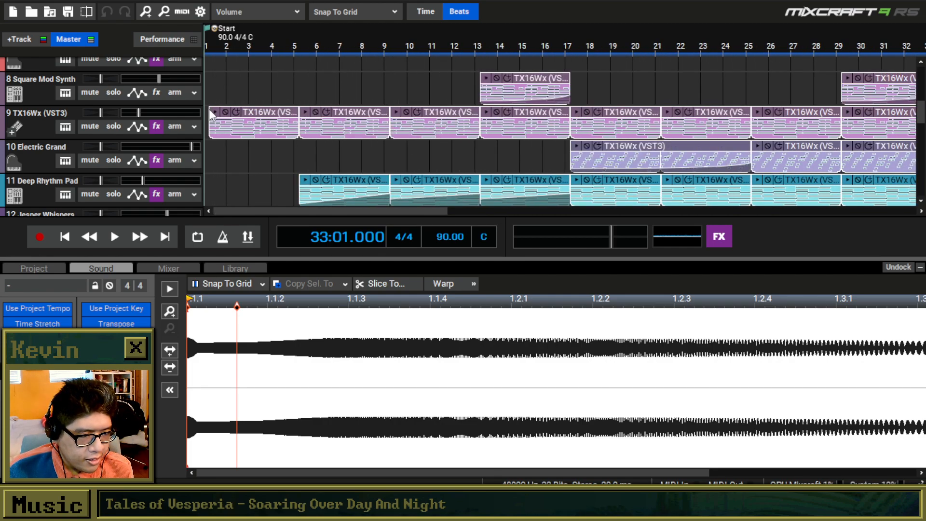
pyautogui.click(213, 112)
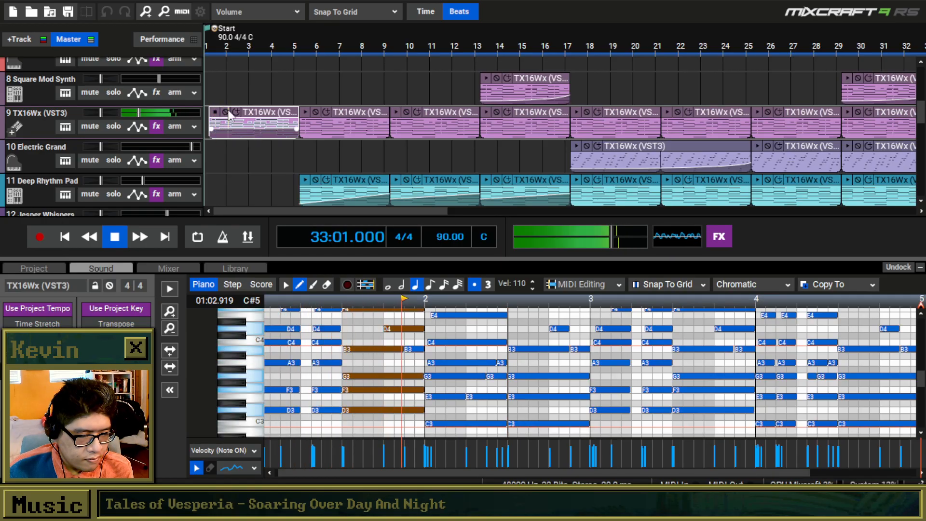
pyautogui.rightClick(291, 114)
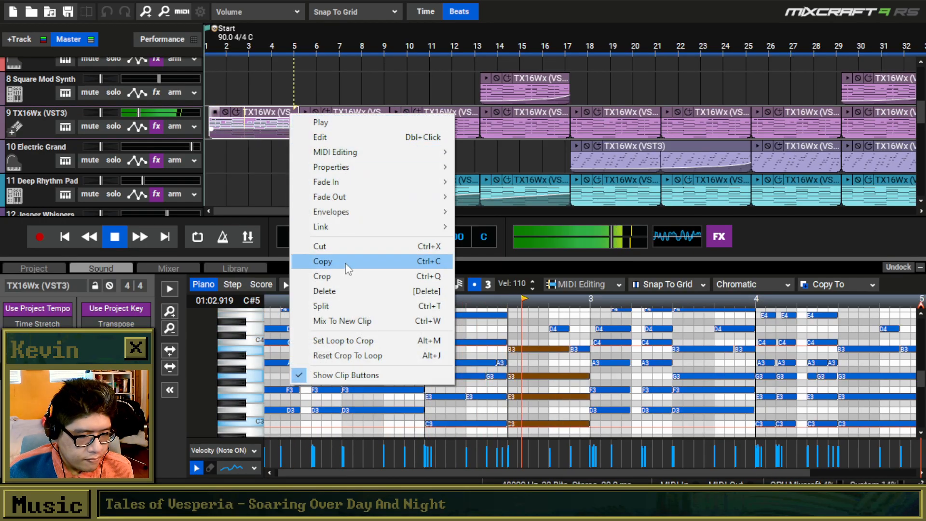
pyautogui.click(341, 262)
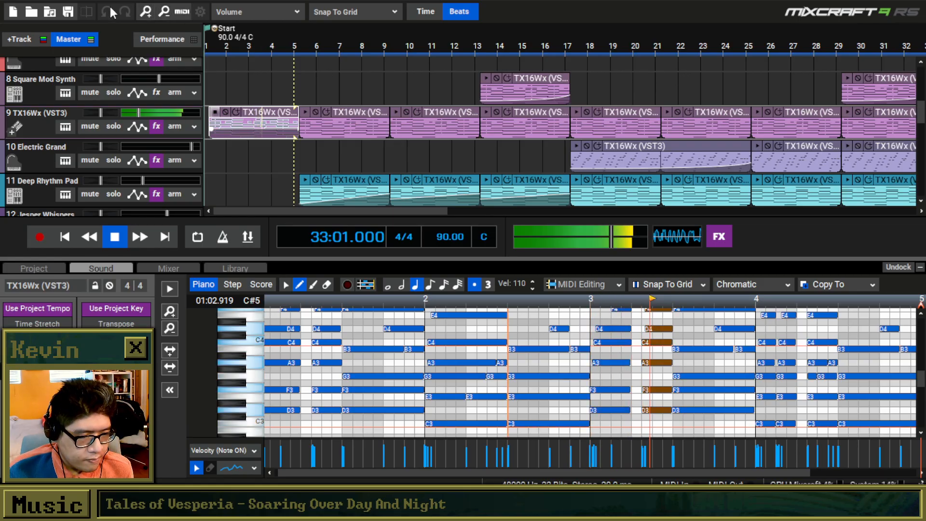
# Start a new project without saving changes, and paste the copied clip at measure 1 of the Acoustic Piano track.
pyautogui.click(13, 12)
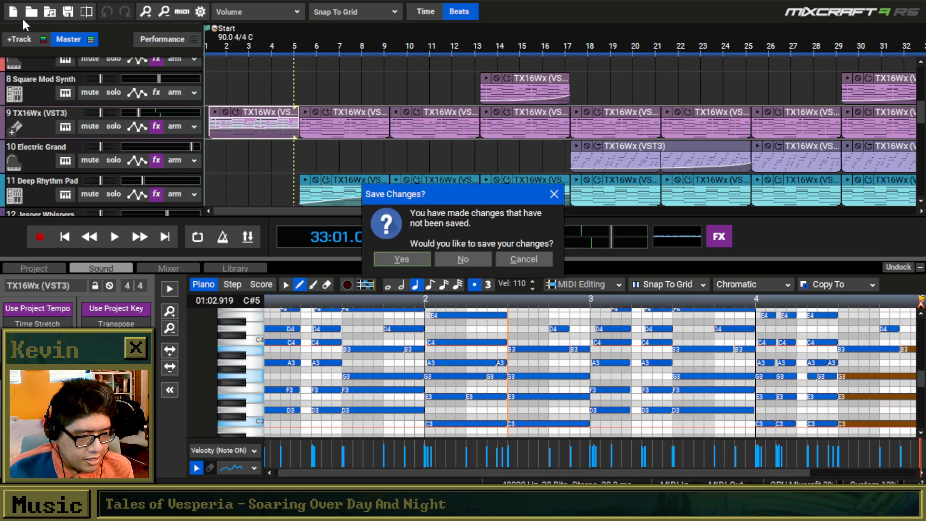
pyautogui.click(465, 259)
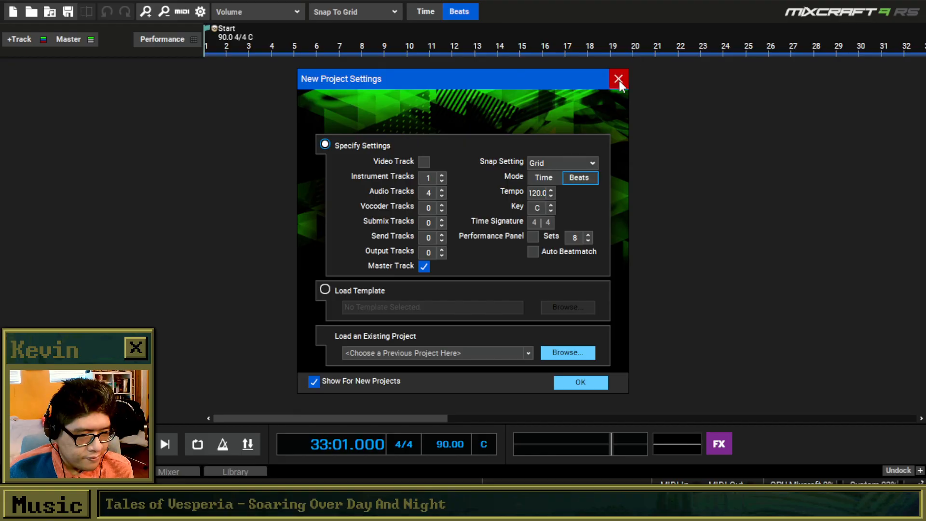
pyautogui.click(618, 79)
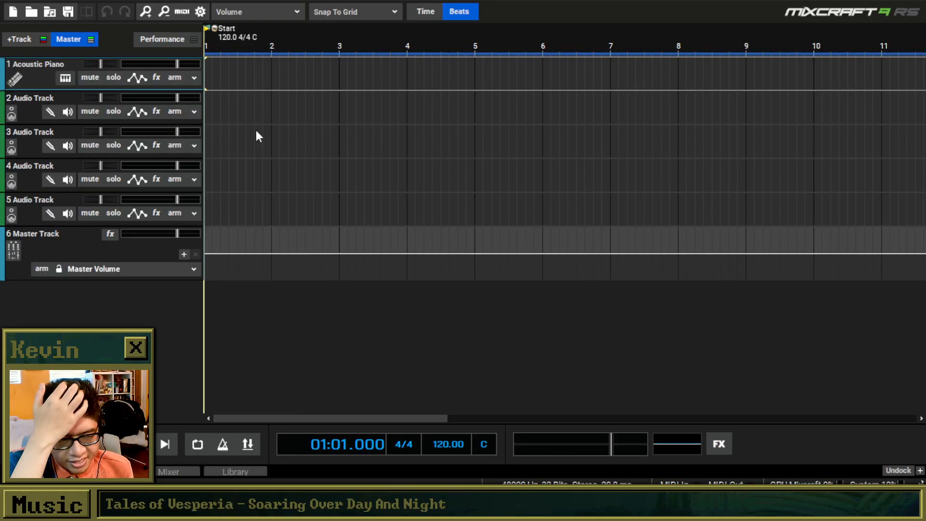
pyautogui.click(211, 104)
pyautogui.click(206, 75)
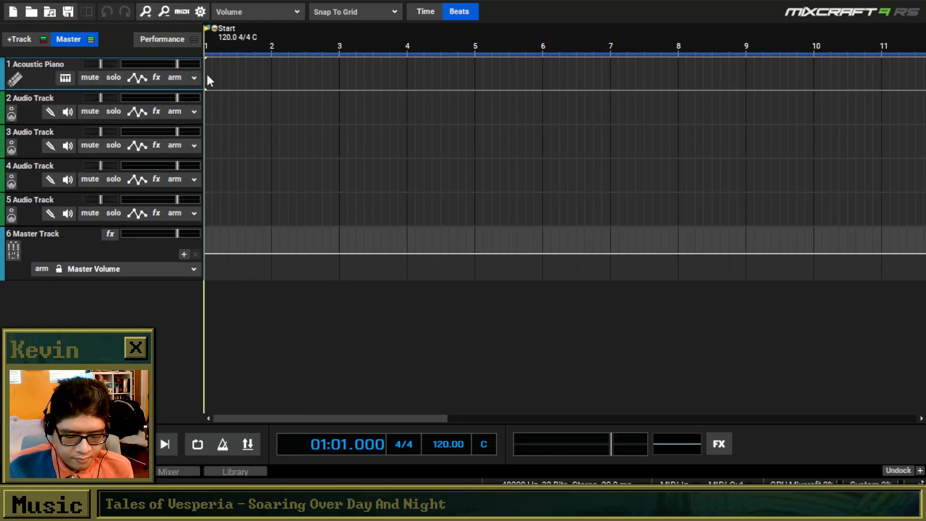
pyautogui.hotkey('ctrl', 'v')
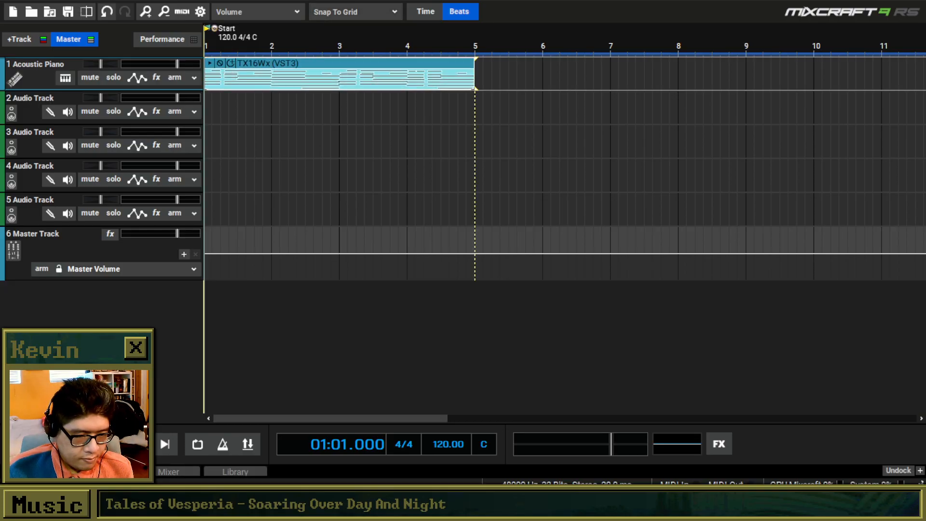
# Open the pasted clip's notes, copy two neighbouring chords near measure 2, and delete the clip from the track.
pyautogui.click(100, 471)
pyautogui.scroll(-2, 288, 385)
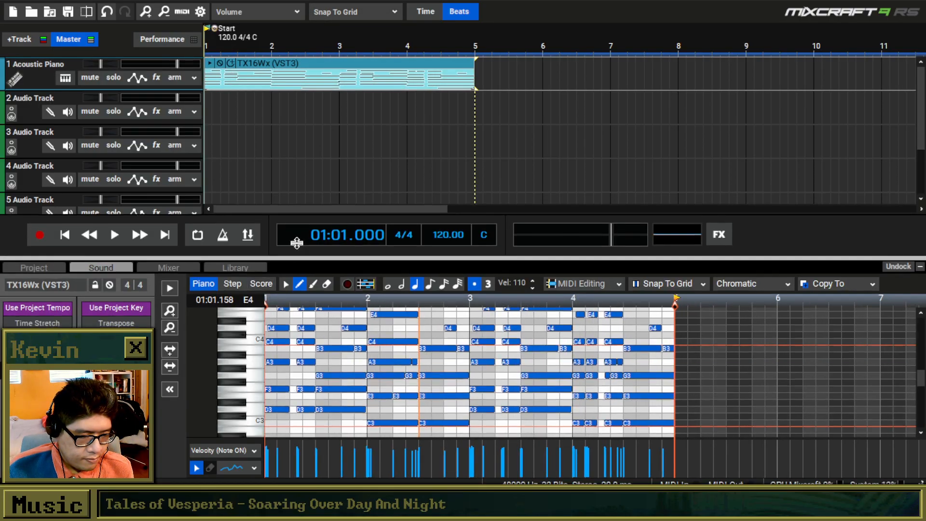
pyautogui.moveTo(294, 258); pyautogui.dragTo(295, 147)
pyautogui.click(287, 173)
pyautogui.scroll(7, 307, 294)
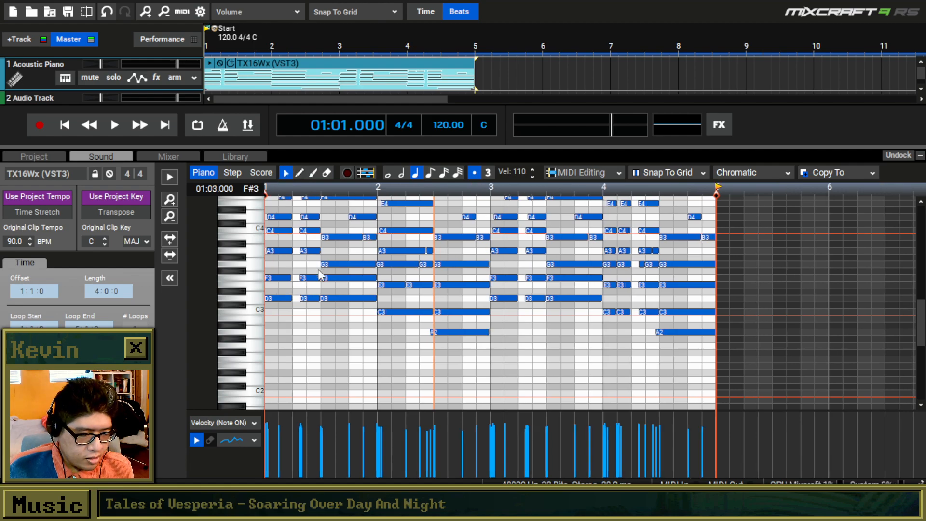
pyautogui.moveTo(288, 308)
pyautogui.mouseDown()
pyautogui.moveTo(331, 219)
pyautogui.moveTo(326, 176)
pyautogui.moveTo(367, 338)
pyautogui.moveTo(477, 352)
pyautogui.mouseUp()
pyautogui.moveTo(398, 348); pyautogui.dragTo(449, 203)
pyautogui.click(311, 73)
pyautogui.press('Delete')
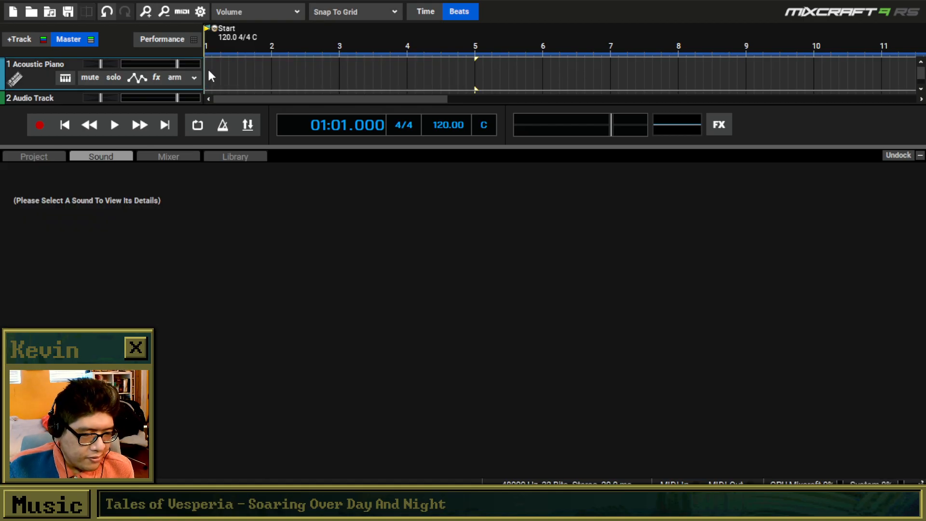
# Create a new clip at the start of the Acoustic Piano track containing the two copied chords.
pyautogui.doubleClick(209, 73)
pyautogui.hotkey('ctrl', 'v')
pyautogui.moveTo(255, 68); pyautogui.dragTo(322, 68)
pyautogui.press('Delete')
pyautogui.click(210, 68)
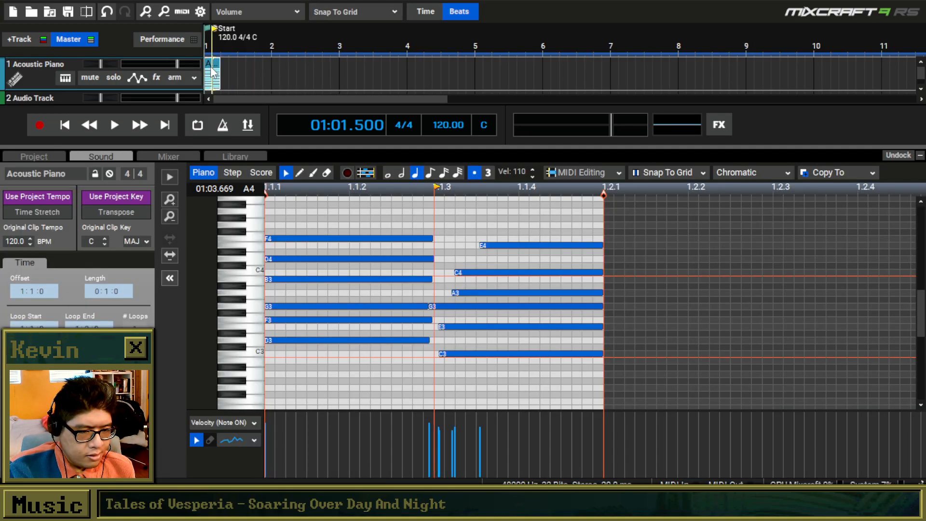
# Set the project tempo to 100 BPM.
pyautogui.scroll(-9, 333, 307)
pyautogui.moveTo(461, 378); pyautogui.dragTo(338, 245)
pyautogui.scroll(-2, 340, 227)
pyautogui.click(368, 227)
pyautogui.write('10')
pyautogui.press('Return')
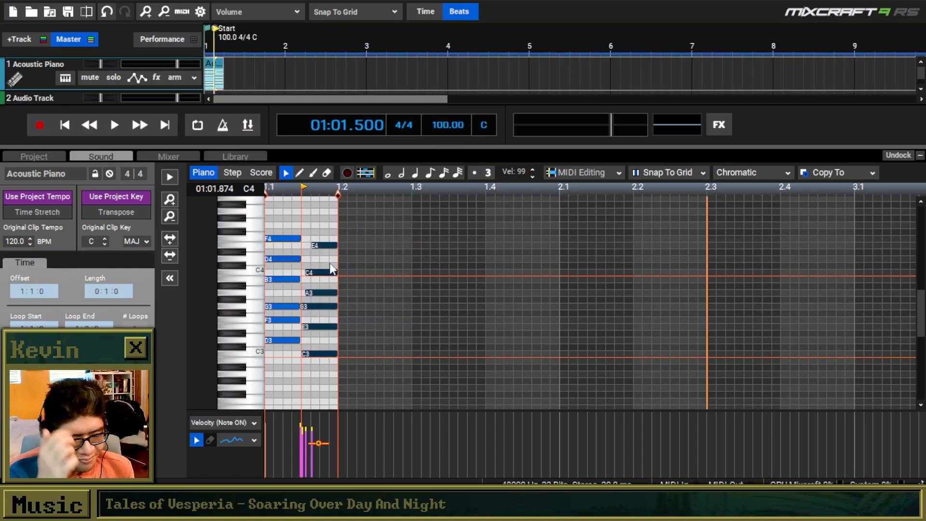
# Stretch the two chords to one beat each and play the clip from the start.
pyautogui.moveTo(324, 356); pyautogui.dragTo(251, 222)
pyautogui.moveTo(300, 241); pyautogui.dragTo(338, 246)
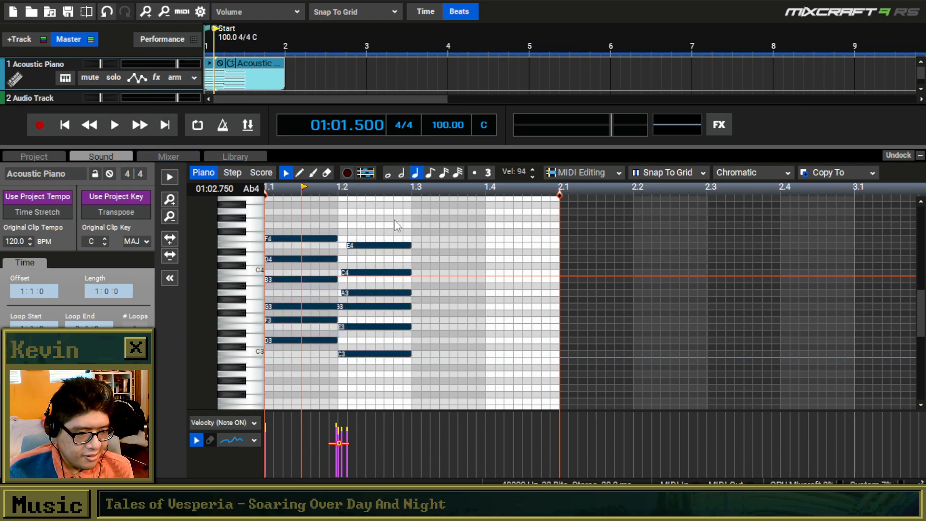
pyautogui.moveTo(394, 218); pyautogui.dragTo(219, 187)
pyautogui.click(72, 123)
pyautogui.press('space')
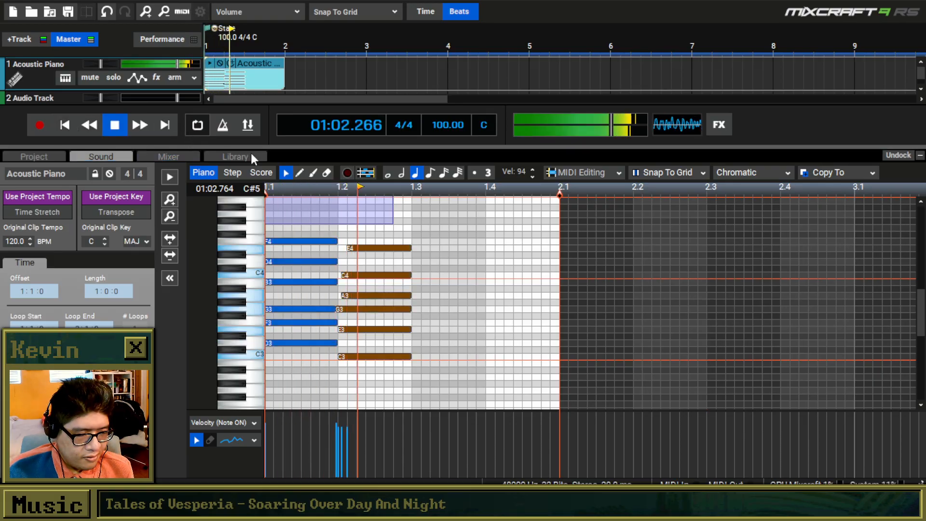
pyautogui.press('space')
# Delete the first chord and move the remaining C3 to E4 chord to the start of the clip.
pyautogui.click(339, 229)
pyautogui.moveTo(341, 234); pyautogui.dragTo(271, 368)
pyautogui.press('Delete')
pyautogui.moveTo(439, 380); pyautogui.dragTo(339, 211)
pyautogui.moveTo(376, 252); pyautogui.dragTo(303, 248)
# Play the remaining chord from the start and shorten its notes to end half a beat into the measure.
pyautogui.click(69, 124)
pyautogui.press('space')
pyautogui.press('space')
pyautogui.moveTo(365, 359); pyautogui.dragTo(303, 238)
pyautogui.click(300, 237)
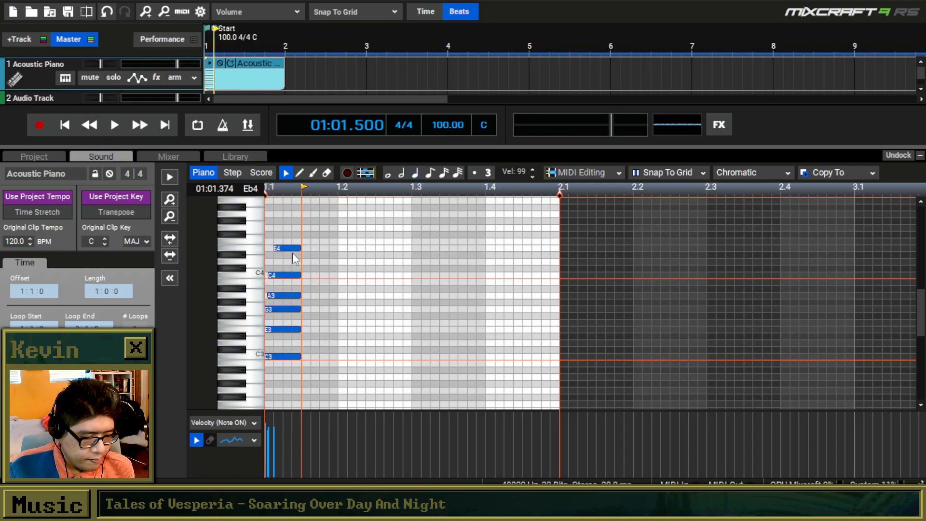
# Raise the chord's E4 note to G4 and align the G4, C4 and A3 notes with the start of the clip.
pyautogui.scroll(1, 292, 253)
pyautogui.moveTo(250, 365); pyautogui.dragTo(261, 282)
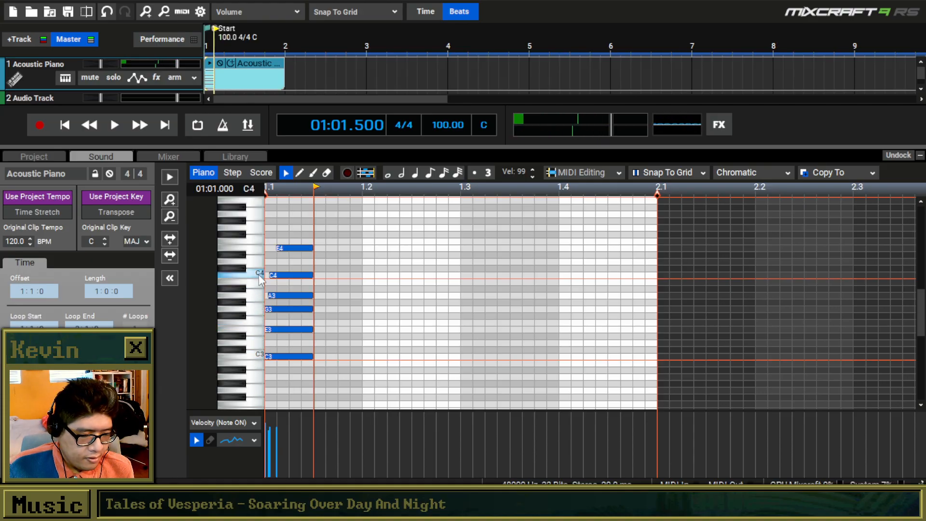
pyautogui.click(259, 276)
pyautogui.click(261, 250)
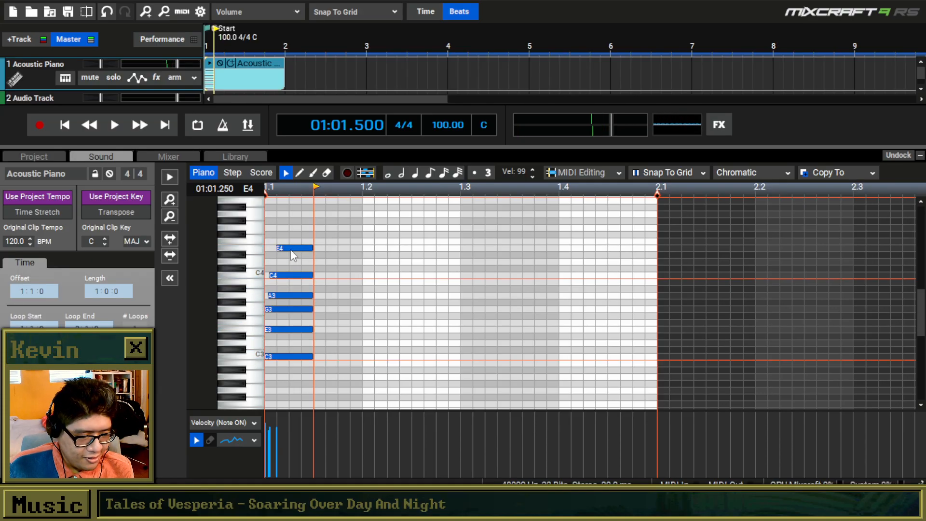
pyautogui.moveTo(291, 248); pyautogui.dragTo(277, 225)
pyautogui.click(285, 275)
pyautogui.click(287, 295)
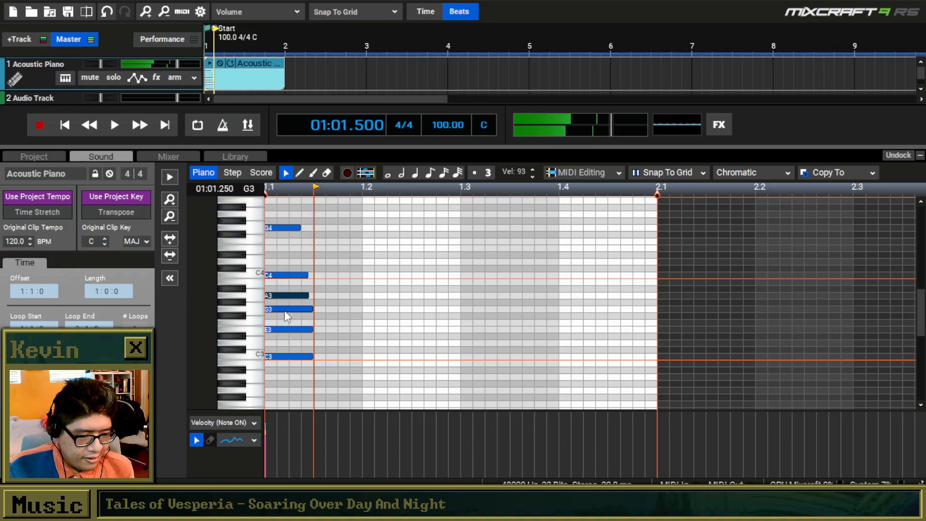
# Even out the chord's notes to half a beat each and play it from the start.
pyautogui.moveTo(327, 372); pyautogui.dragTo(280, 364)
pyautogui.press('Delete')
pyautogui.moveTo(300, 362); pyautogui.dragTo(314, 389)
pyautogui.click(66, 124)
pyautogui.click(114, 125)
pyautogui.scroll(-2, 302, 250)
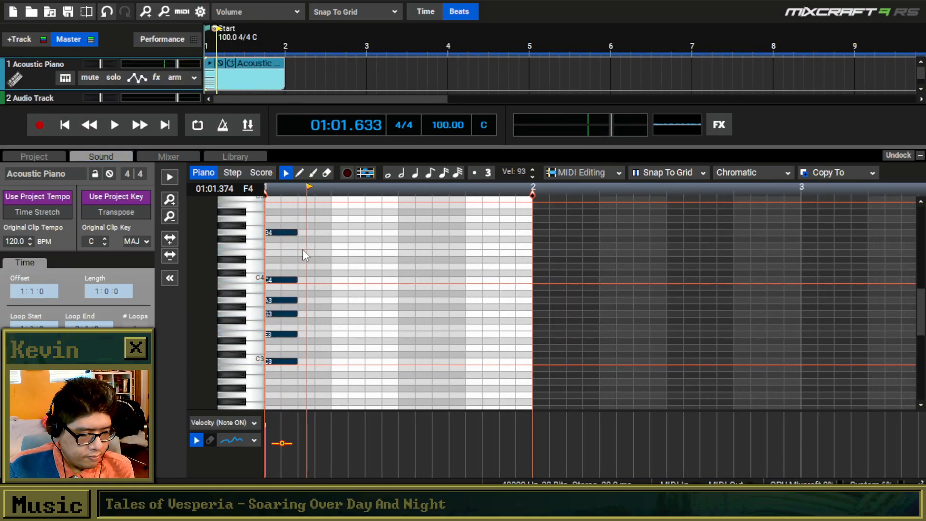
# Raise the chord's C4 note to E4 and play the chord from the start.
pyautogui.moveTo(314, 223); pyautogui.dragTo(279, 367)
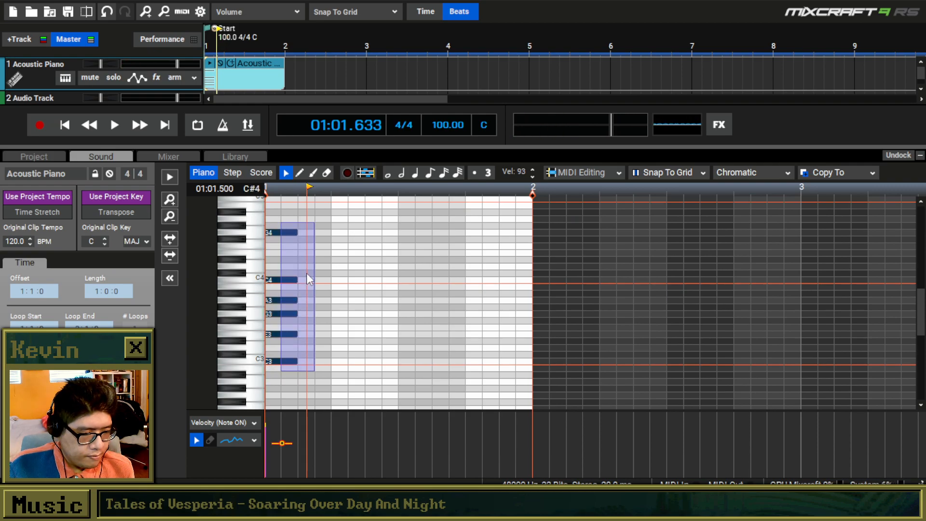
pyautogui.moveTo(309, 224); pyautogui.dragTo(253, 389)
pyautogui.click(332, 351)
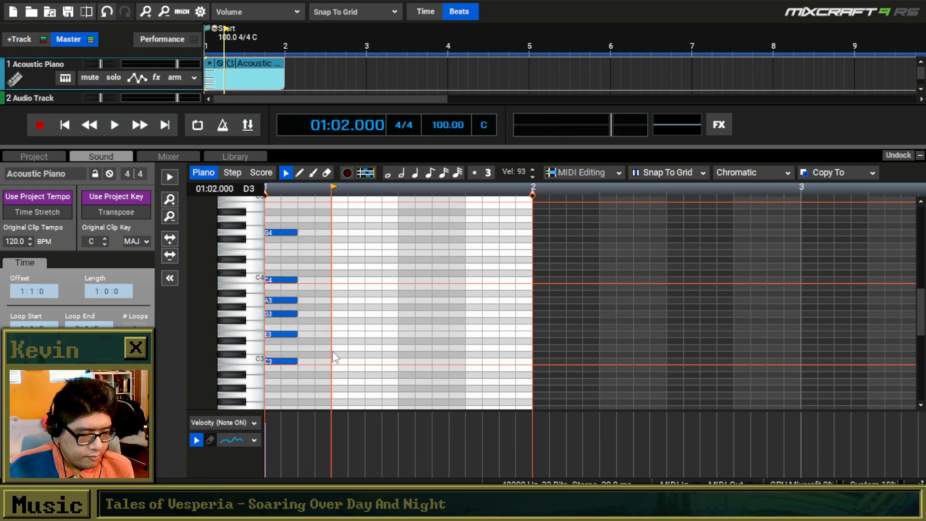
pyautogui.moveTo(284, 278); pyautogui.dragTo(279, 246)
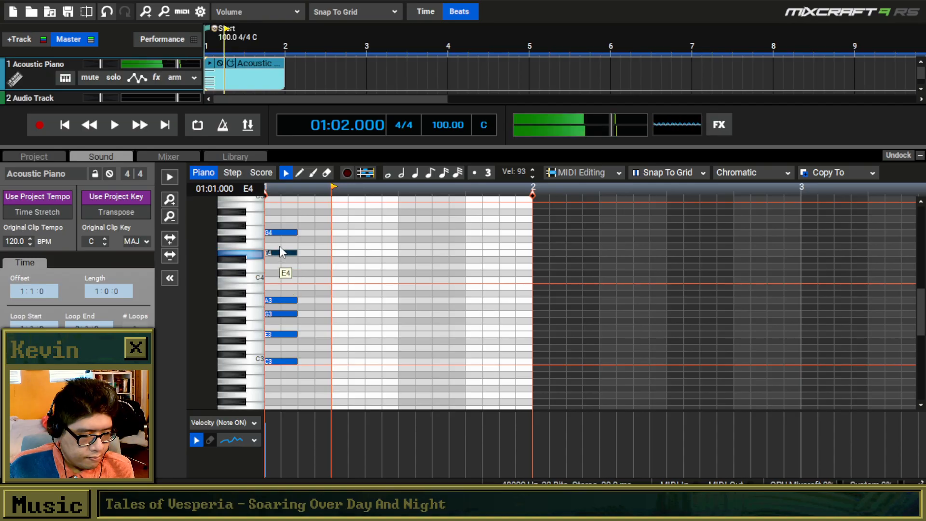
pyautogui.click(65, 127)
pyautogui.press('space')
# Raise the chord's A3 note to C4 and play the chord from the start.
pyautogui.press('space')
pyautogui.moveTo(276, 299); pyautogui.dragTo(274, 272)
pyautogui.click(67, 126)
pyautogui.press('space')
pyautogui.press('space')
# Copy the whole chord and paste it at 01:01.750.
pyautogui.moveTo(317, 365); pyautogui.dragTo(265, 196)
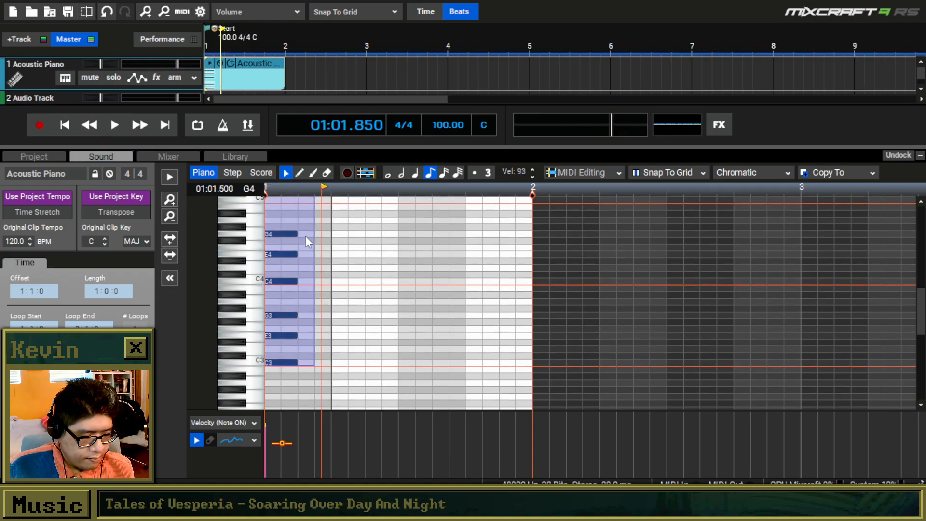
pyautogui.click(313, 230)
pyautogui.hotkey('ctrl', 'v')
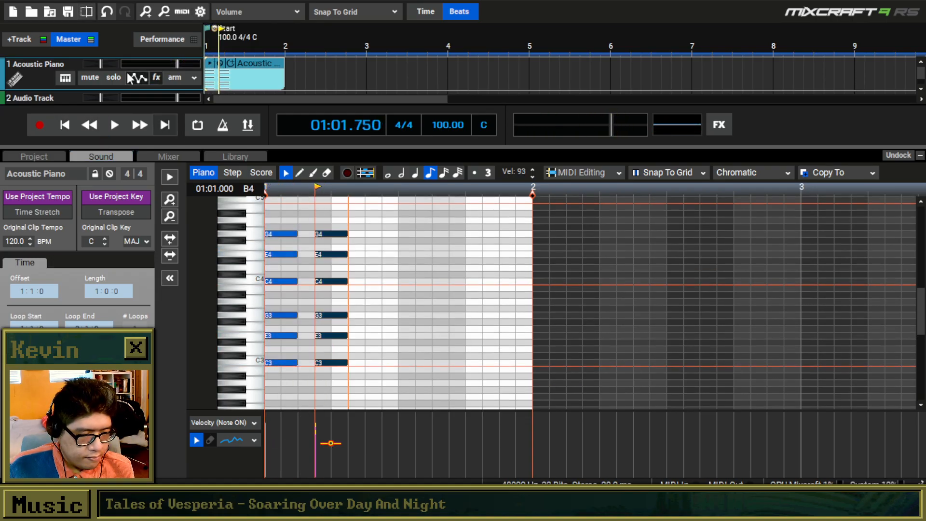
# Change the Acoustic Piano track's instrument to DecentSampler (VST3) and play the two chords from the start.
pyautogui.click(65, 76)
pyautogui.click(354, 88)
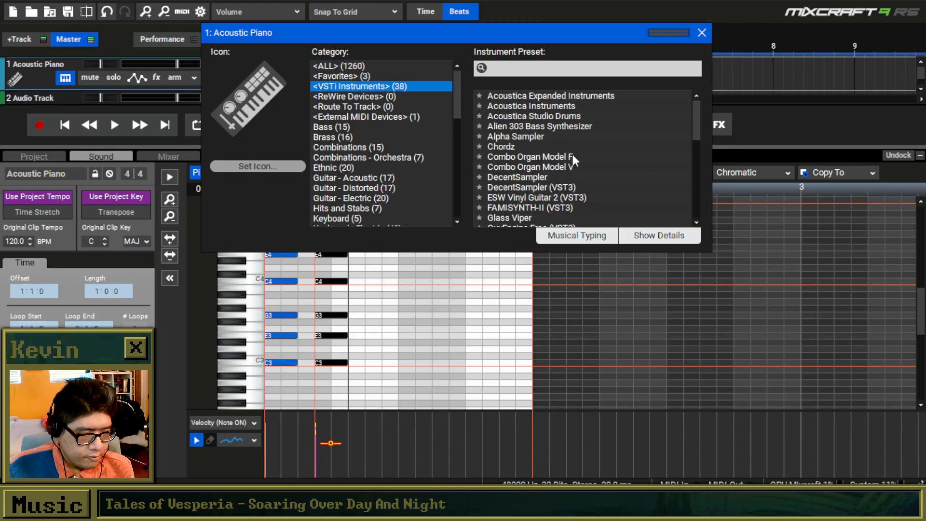
pyautogui.click(554, 187)
pyautogui.click(701, 33)
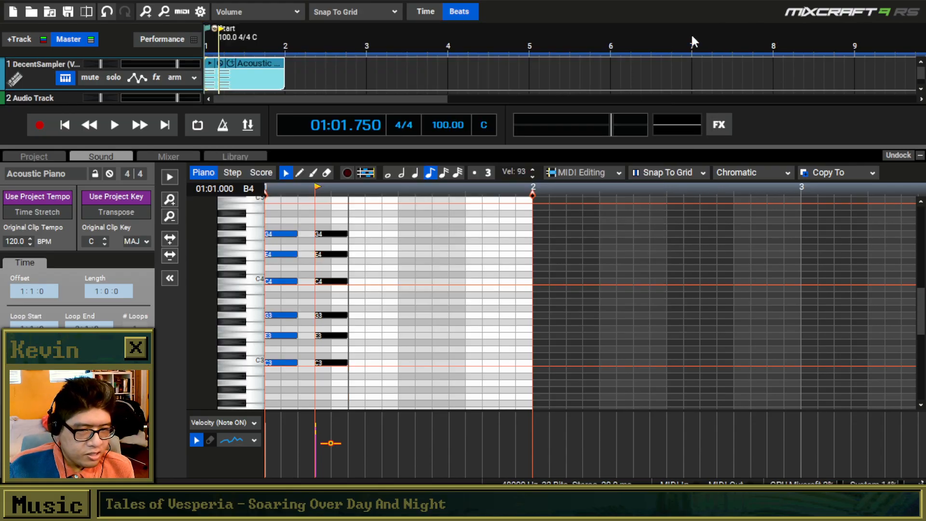
pyautogui.click(71, 126)
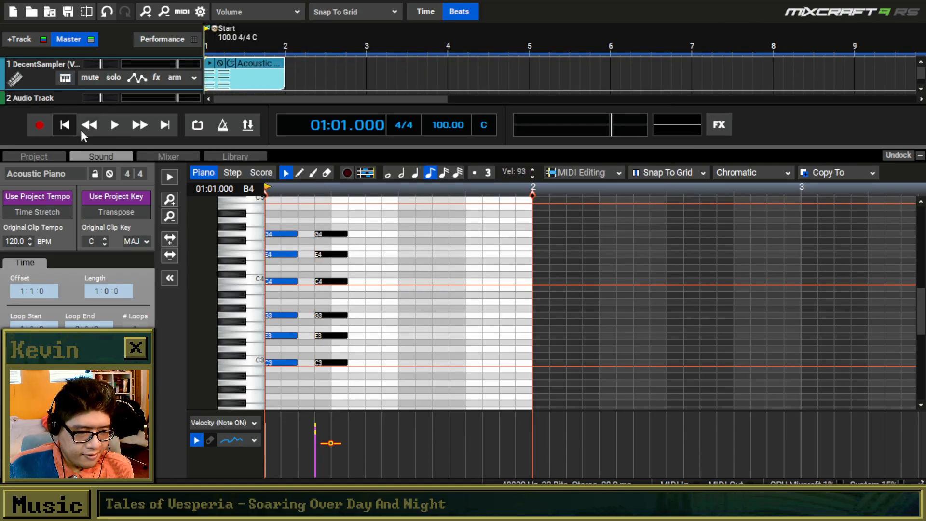
pyautogui.press('space')
pyautogui.press('space')
# Move the second chord to one and a half beats after the first, playing the rhythm from the start to check it.
pyautogui.moveTo(367, 358); pyautogui.dragTo(312, 229)
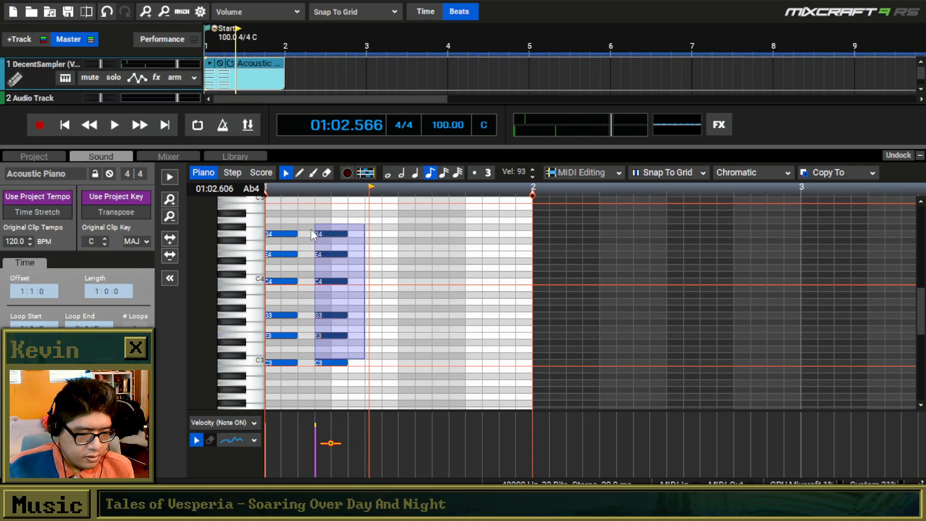
pyautogui.moveTo(371, 226); pyautogui.dragTo(339, 234)
pyautogui.click(71, 124)
pyautogui.press('space')
pyautogui.press('space')
pyautogui.moveTo(338, 233); pyautogui.dragTo(373, 234)
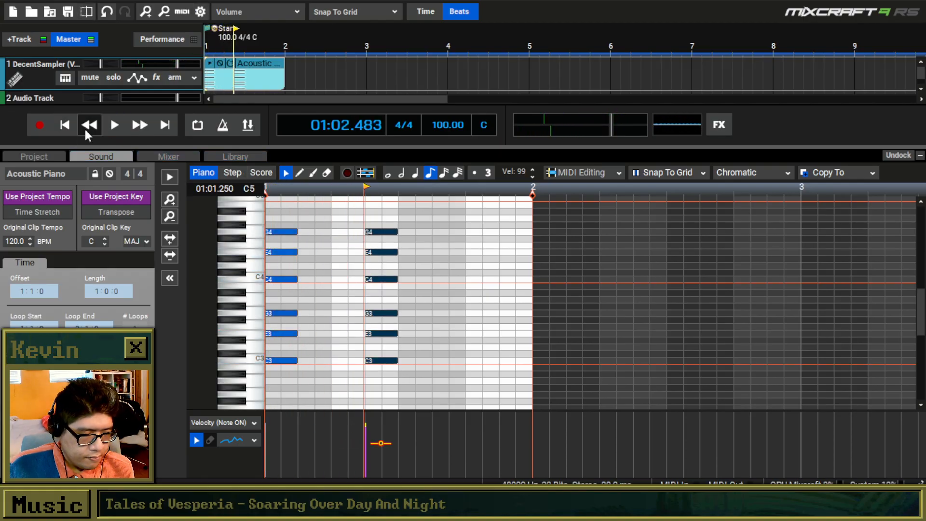
pyautogui.click(70, 126)
pyautogui.press('space')
pyautogui.press('space')
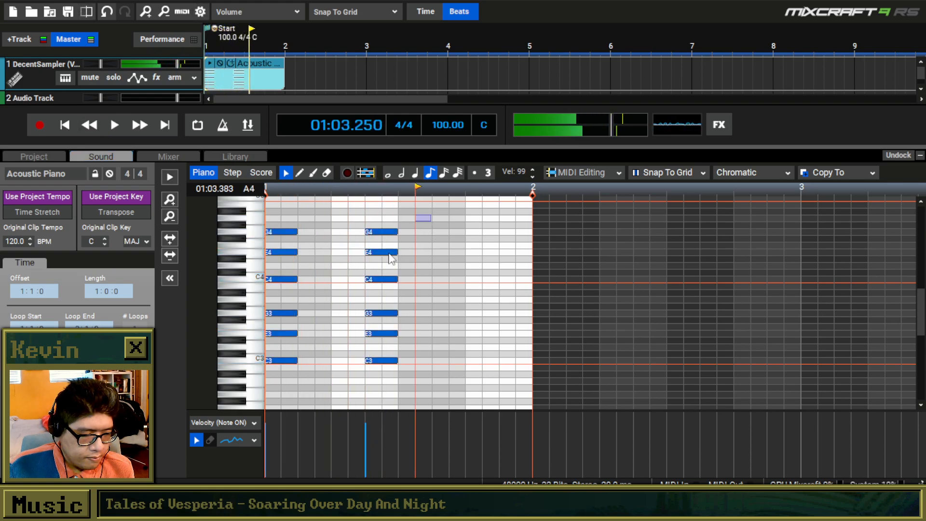
# Copy the second chord, paste it at 01:04.000, and play the three chords from the start.
pyautogui.moveTo(431, 214); pyautogui.dragTo(352, 392)
pyautogui.hotkey('ctrl', 'c')
pyautogui.click(457, 224)
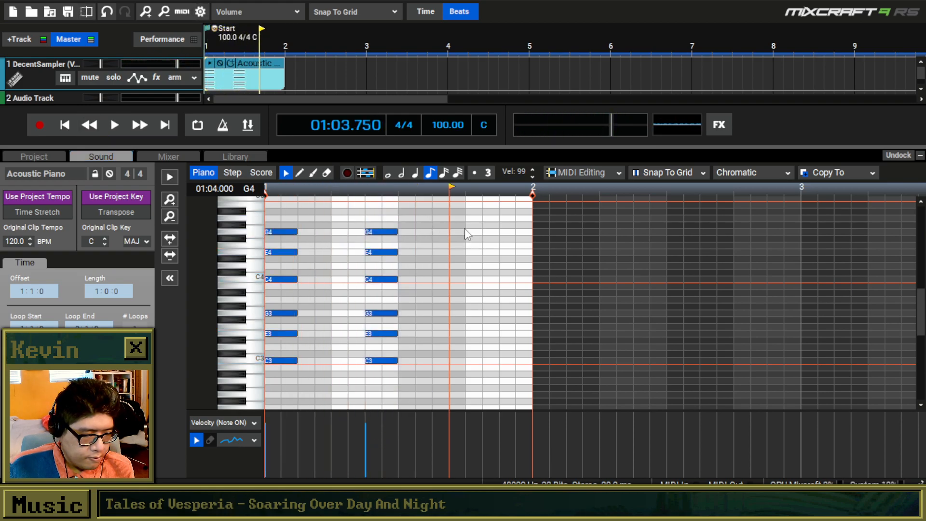
pyautogui.click(465, 230)
pyautogui.hotkey('ctrl', 'v')
pyautogui.moveTo(500, 232); pyautogui.dragTo(482, 232)
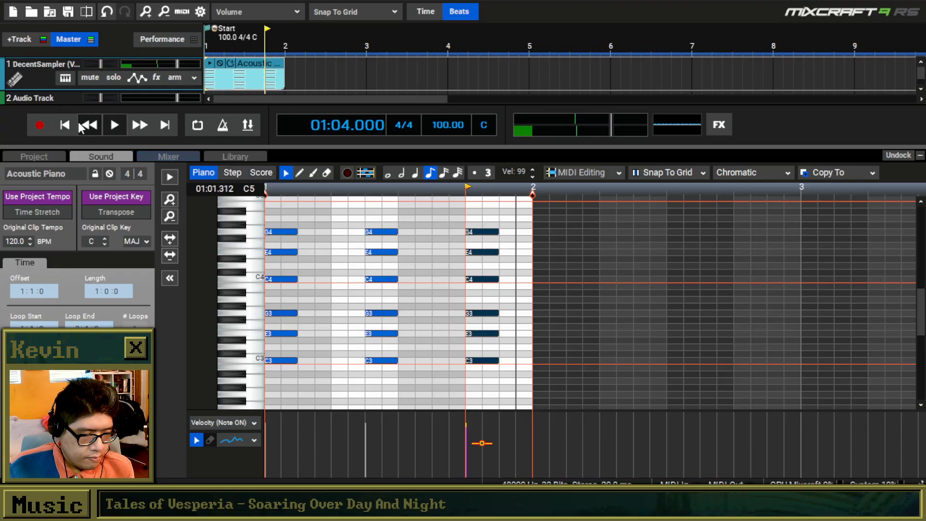
pyautogui.press('space')
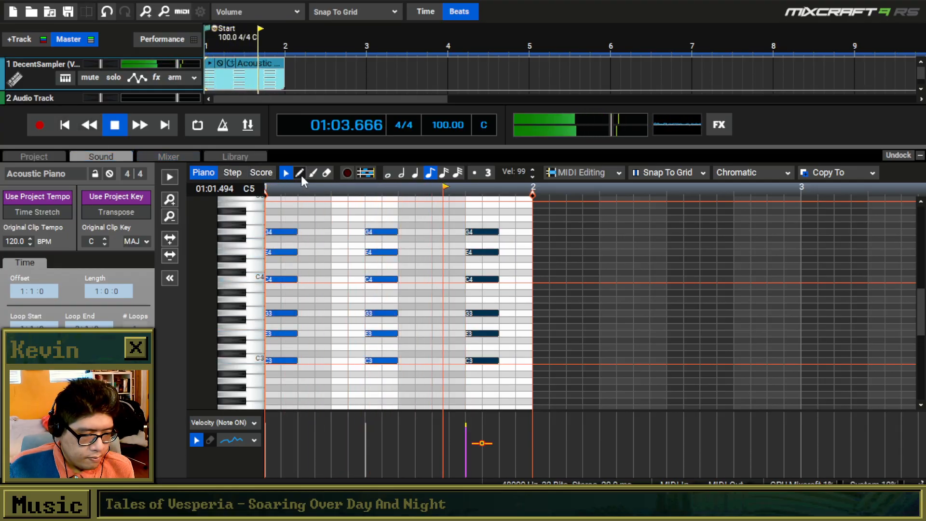
# Draw an eighth-note C5 on top of the second chord and play the pattern with it.
pyautogui.press('space')
pyautogui.click(300, 173)
pyautogui.click(379, 199)
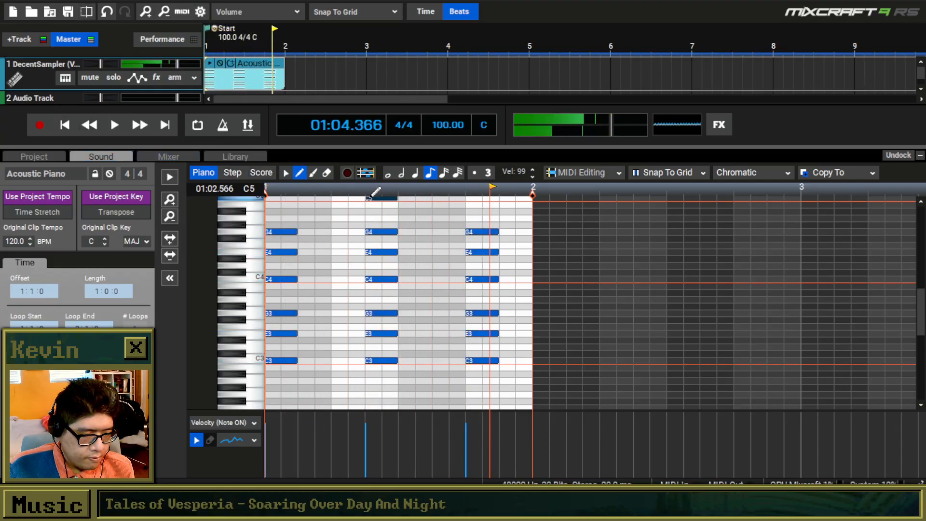
pyautogui.click(104, 129)
pyautogui.scroll(1, 923, 297)
pyautogui.moveTo(922, 298); pyautogui.dragTo(923, 293)
pyautogui.press('space')
pyautogui.scroll(-1, 476, 248)
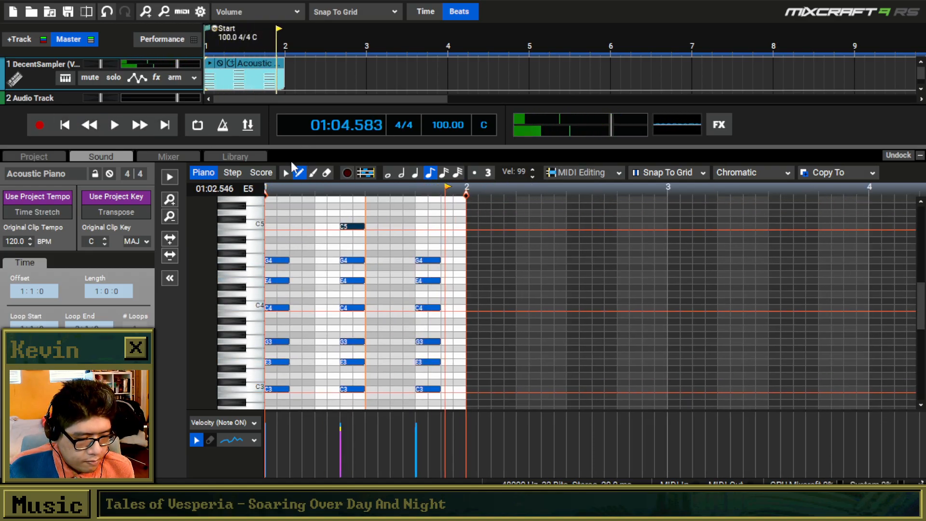
pyautogui.click(287, 173)
pyautogui.scroll(-1, 344, 237)
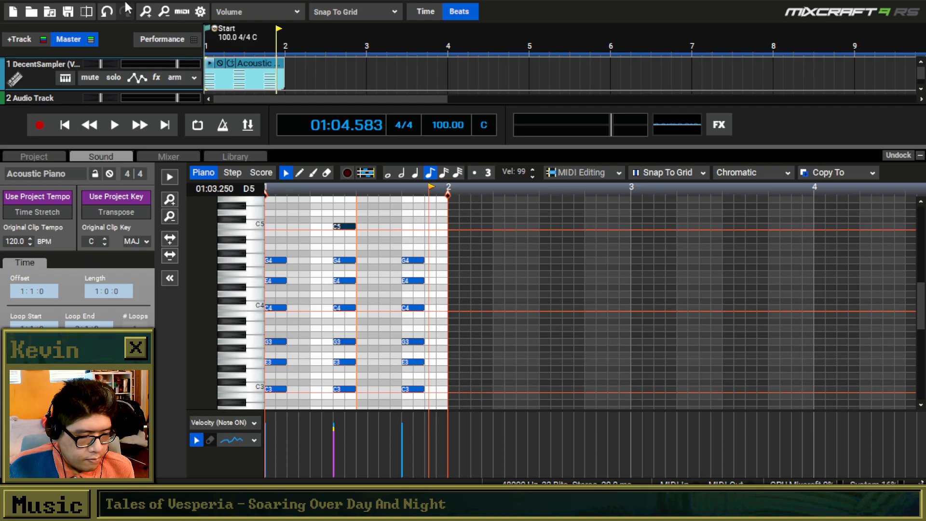
# Open the track's instrument settings and the DecentSampler plugin interface, and play the chords.
pyautogui.click(65, 78)
pyautogui.click(425, 225)
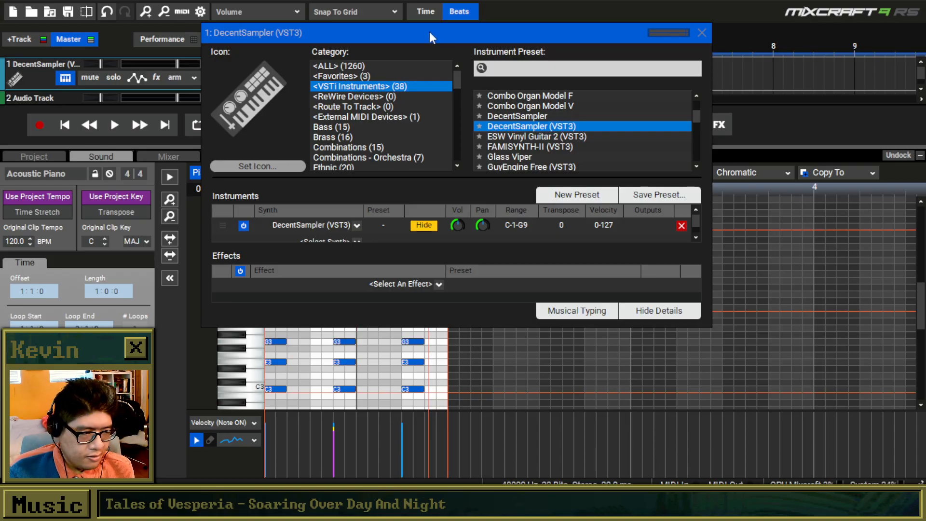
pyautogui.moveTo(413, 34); pyautogui.dragTo(592, 165)
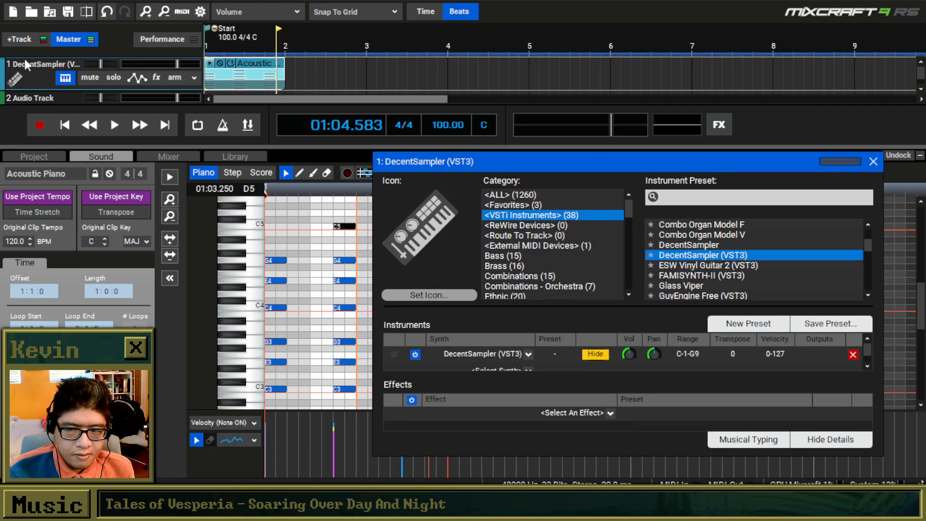
pyautogui.click(200, 56)
pyautogui.press('space')
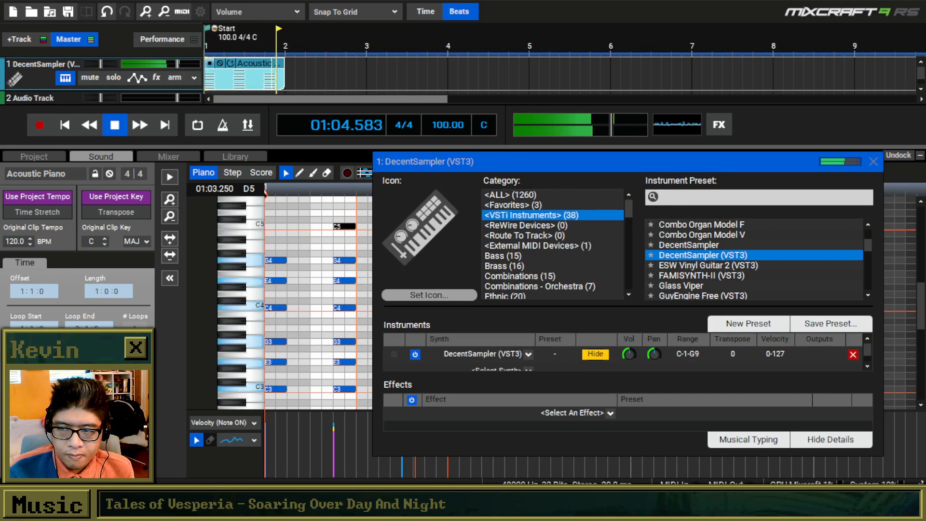
pyautogui.press('space')
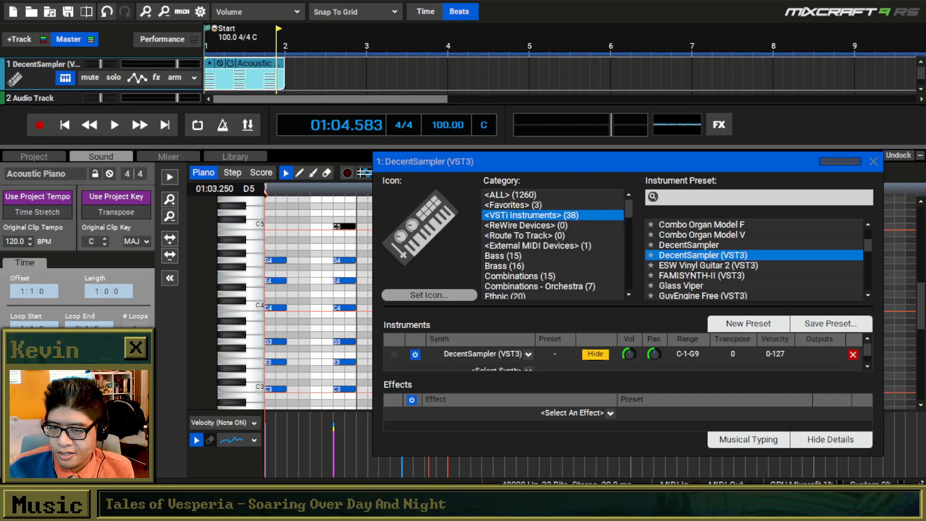
# Lower the DecentSampler track's volume, checking it from the start, and close the instrument window.
pyautogui.moveTo(178, 64)
pyautogui.moveTo(178, 65); pyautogui.dragTo(152, 65)
pyautogui.click(64, 125)
pyautogui.press('space')
pyautogui.moveTo(747, 164); pyautogui.dragTo(591, 161)
pyautogui.click(720, 159)
pyautogui.press('space')
# Set the project tempo to 130 BPM and play the pattern from the start.
pyautogui.click(450, 126)
pyautogui.write('1')
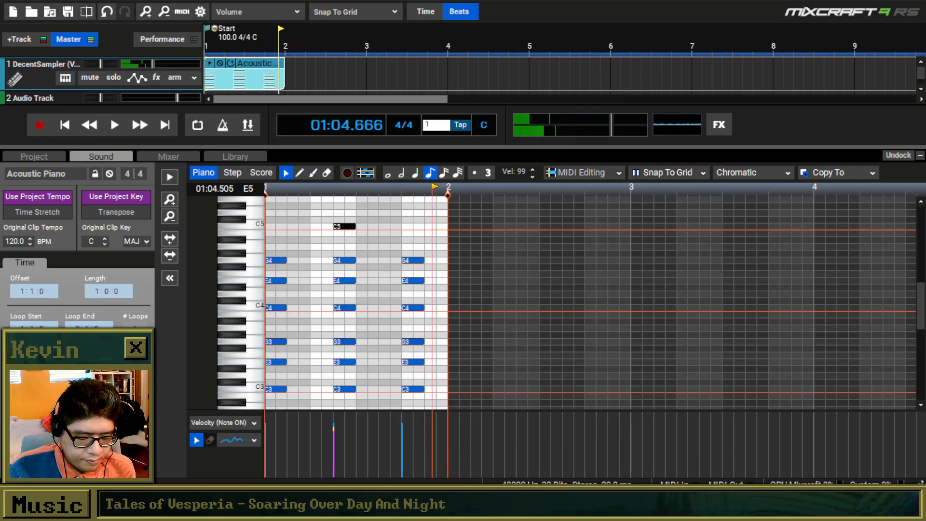
pyautogui.write('3')
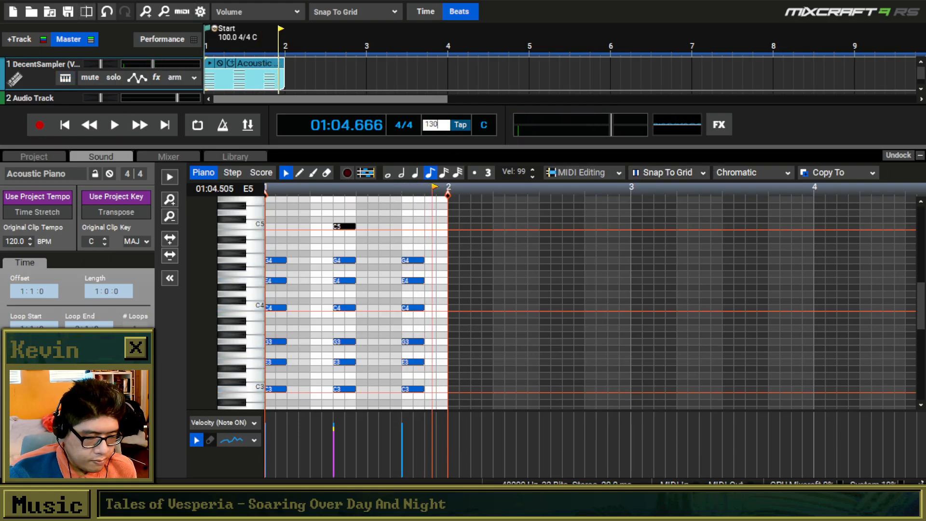
pyautogui.write('0')
pyautogui.press('Return')
pyautogui.click(63, 122)
pyautogui.press('space')
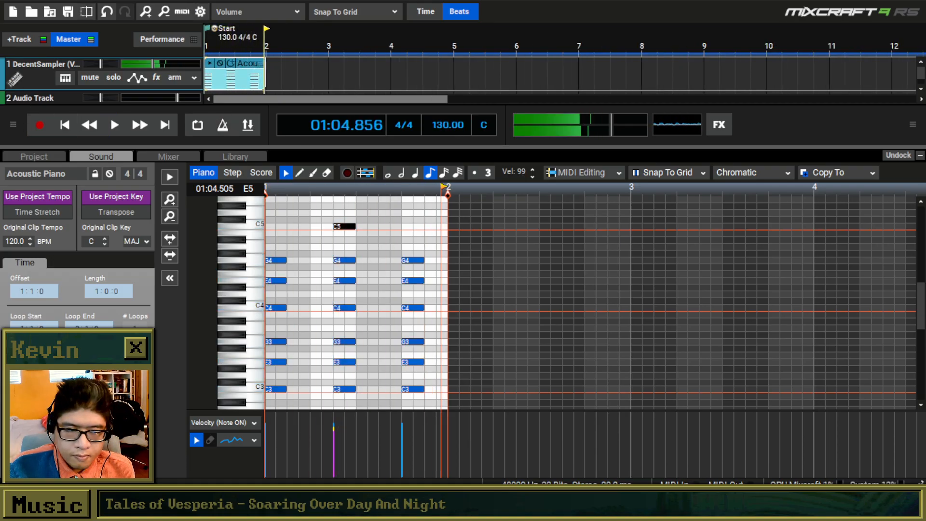
pyautogui.click(65, 124)
pyautogui.press('space')
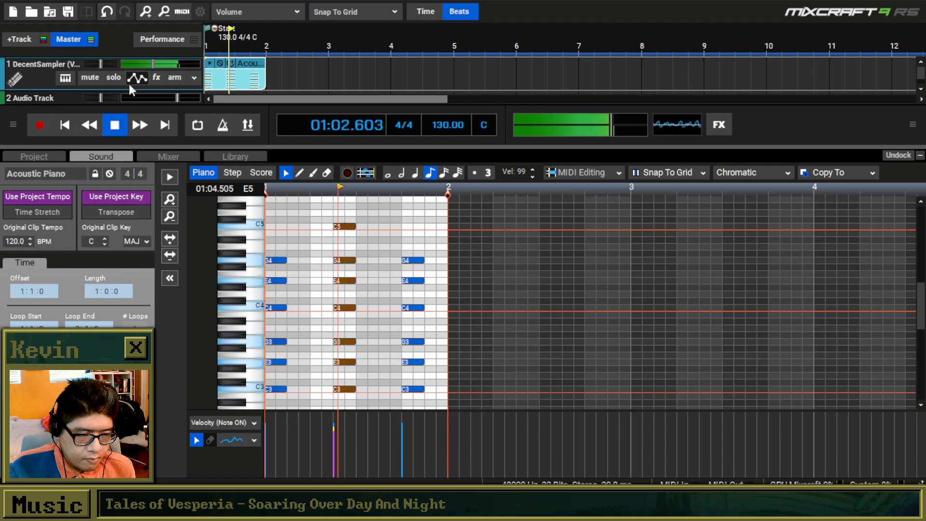
pyautogui.press('space')
# Copy all the notes of bar 1 and paste them at 02:01.000.
pyautogui.scroll(-1, 426, 252)
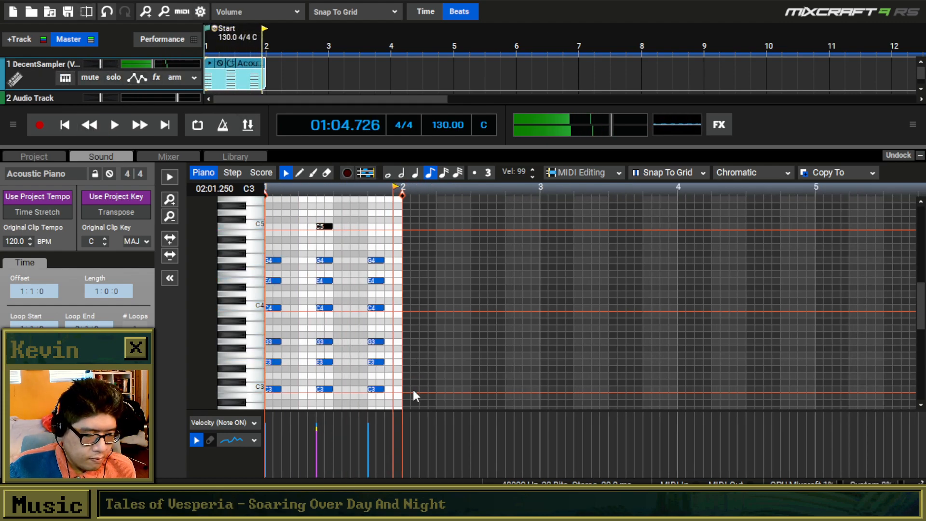
pyautogui.hotkey('ctrl', 'a')
pyautogui.hotkey('ctrl', 'c')
pyautogui.click(403, 222)
pyautogui.hotkey('ctrl', 'v')
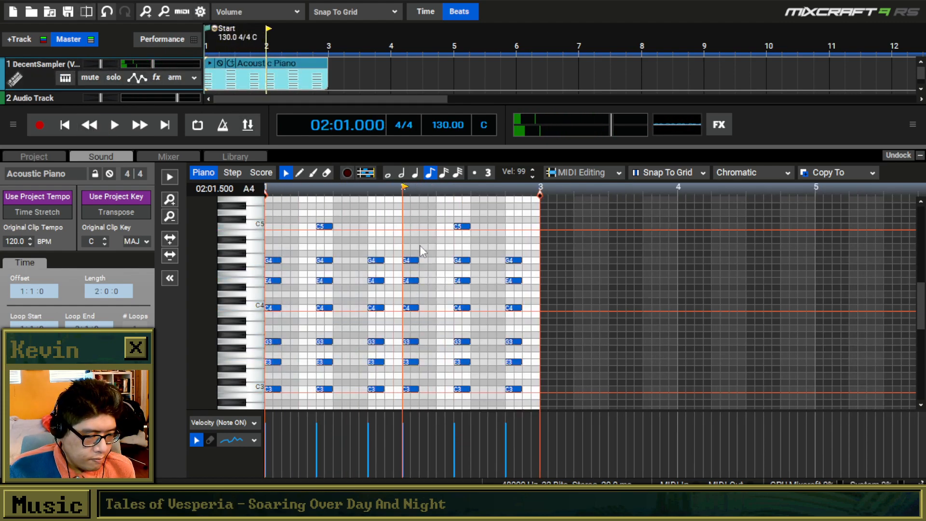
# Move the three C3 notes of bar 2 up to E5 and play both bars from the start.
pyautogui.moveTo(539, 398); pyautogui.dragTo(412, 386)
pyautogui.moveTo(411, 388); pyautogui.dragTo(410, 197)
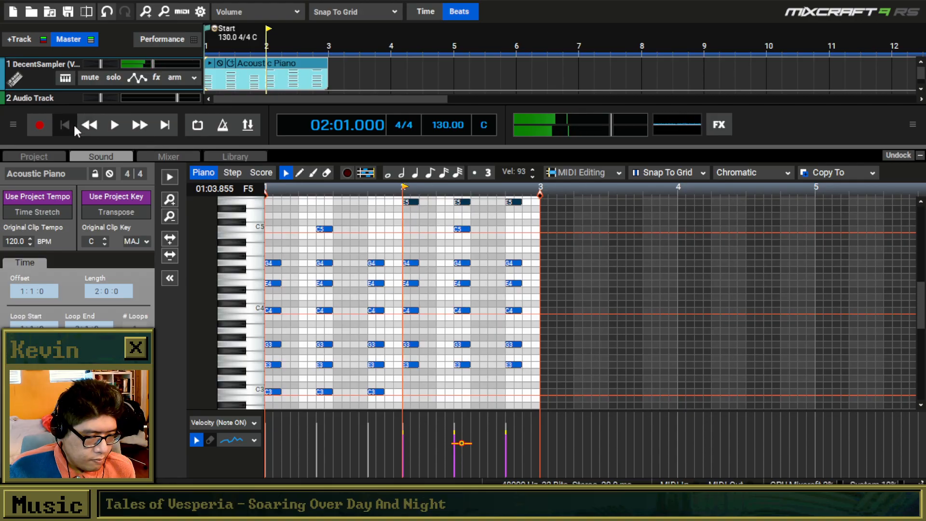
pyautogui.click(74, 126)
pyautogui.press('space')
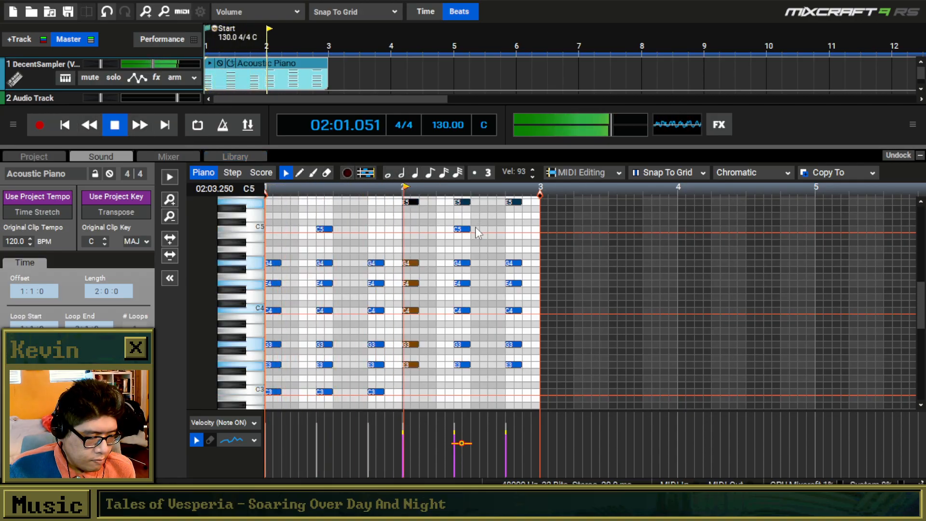
pyautogui.press('space')
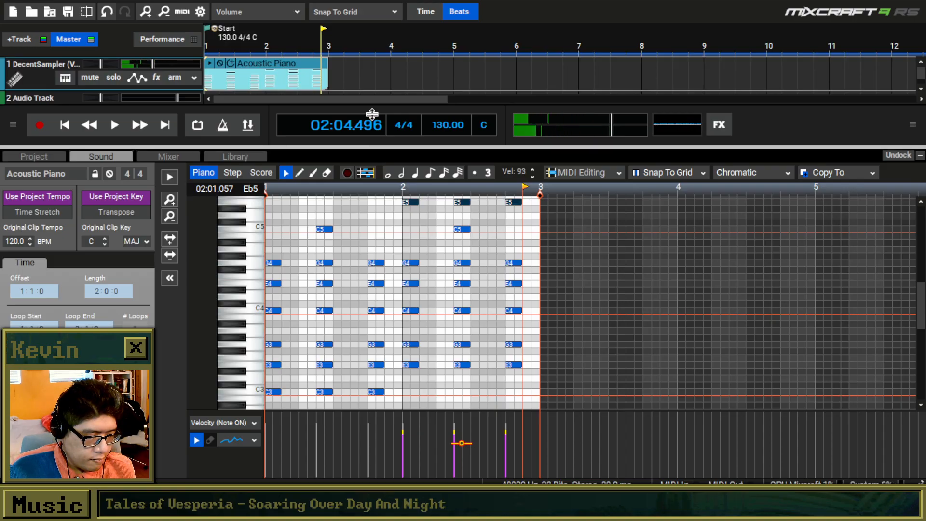
# Copy the bar 1 chords, paste them at 03:01.000, and transpose the copy up four semitones with E3 as the lowest note.
pyautogui.moveTo(393, 401); pyautogui.dragTo(254, 200)
pyautogui.hotkey('ctrl', 'c')
pyautogui.click(543, 218)
pyautogui.hotkey('ctrl', 'v')
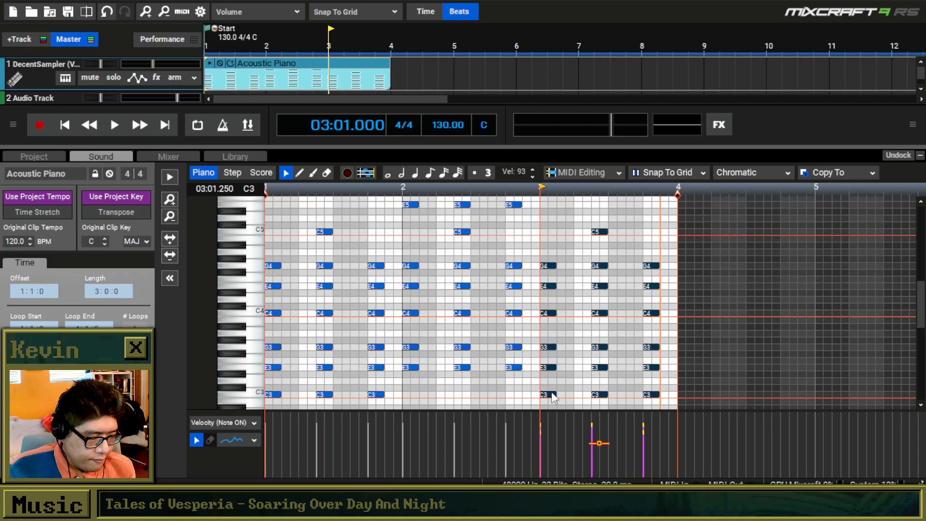
pyautogui.moveTo(552, 393); pyautogui.dragTo(550, 366)
# Play the three-bar progression from the start to check the transposed bar 3.
pyautogui.click(70, 127)
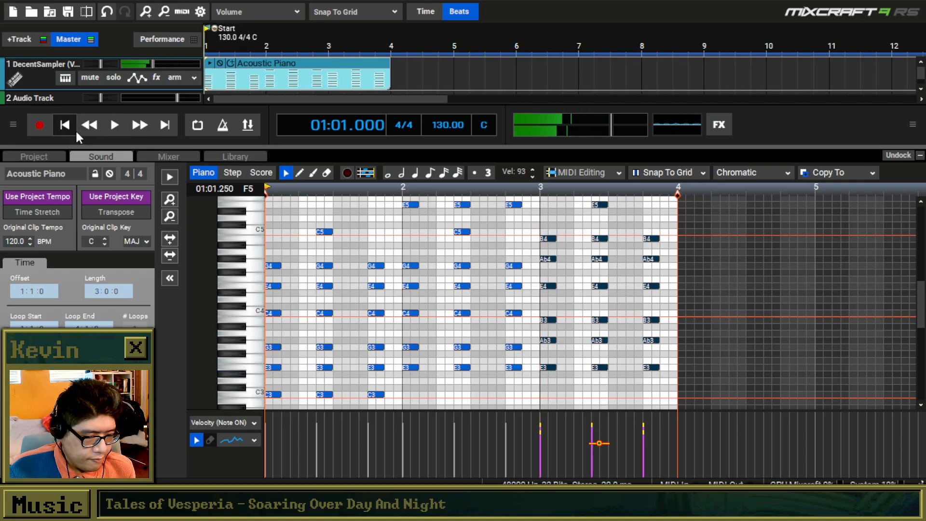
pyautogui.click(114, 125)
pyautogui.click(300, 173)
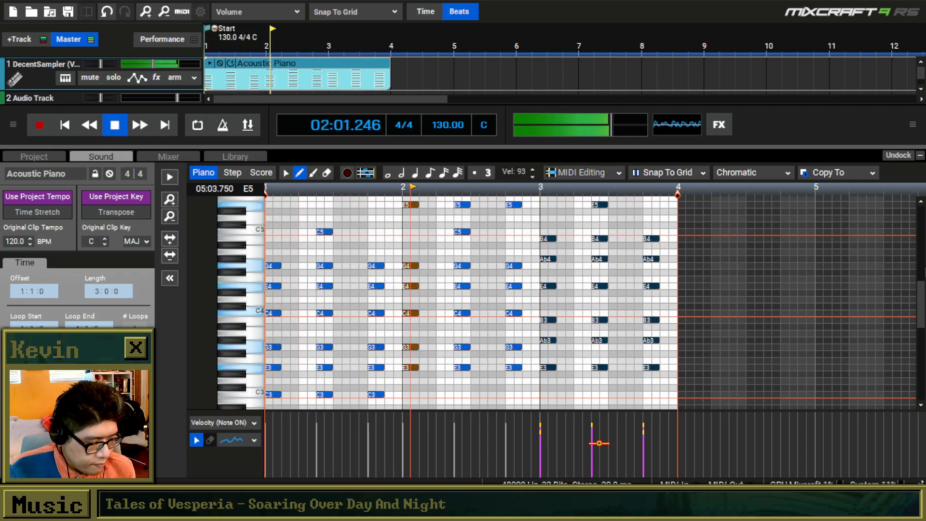
pyautogui.scroll(3, 627, 234)
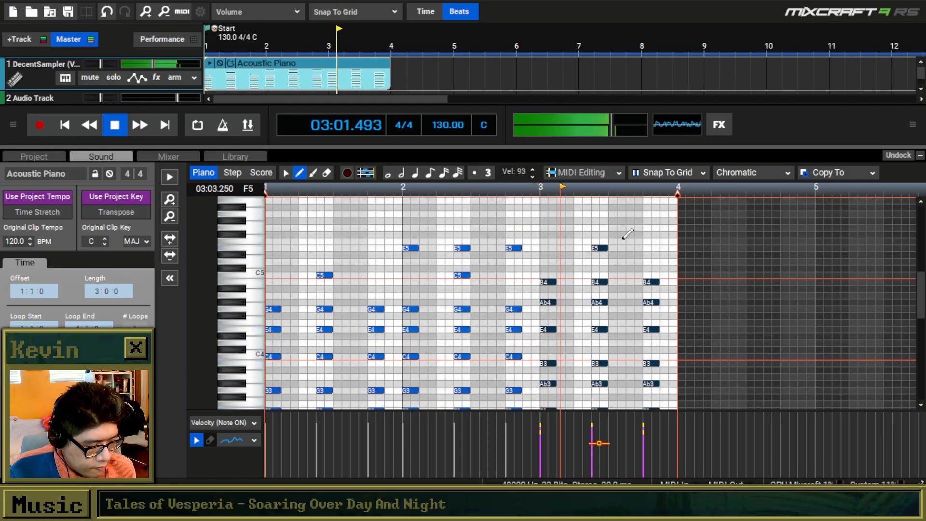
pyautogui.scroll(-1, 596, 223)
pyautogui.press('space')
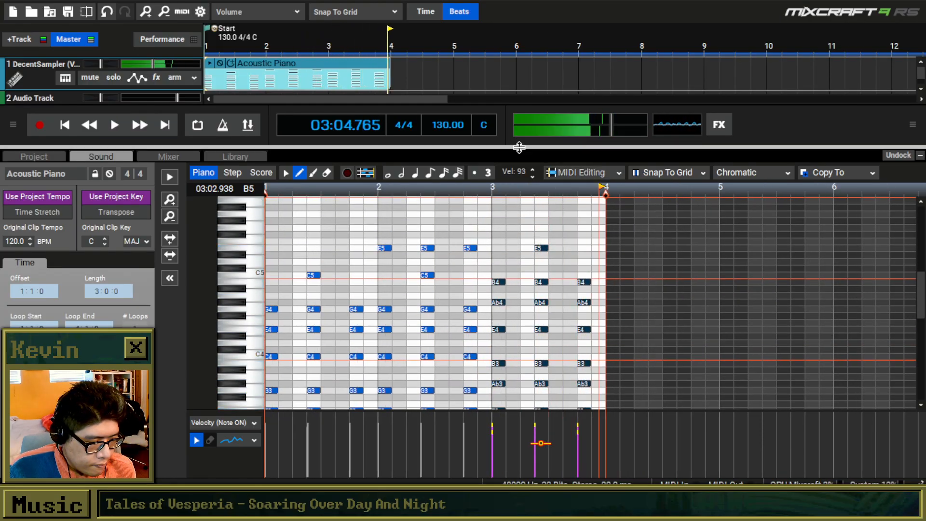
# Copy the bar 3 chords and paste them at 04:01.000.
pyautogui.click(286, 173)
pyautogui.moveTo(607, 217)
pyautogui.mouseDown()
pyautogui.moveTo(528, 417)
pyautogui.moveTo(495, 437)
pyautogui.moveTo(497, 401)
pyautogui.mouseUp()
pyautogui.hotkey('ctrl', 'c')
pyautogui.click(609, 212)
pyautogui.hotkey('ctrl', 'v')
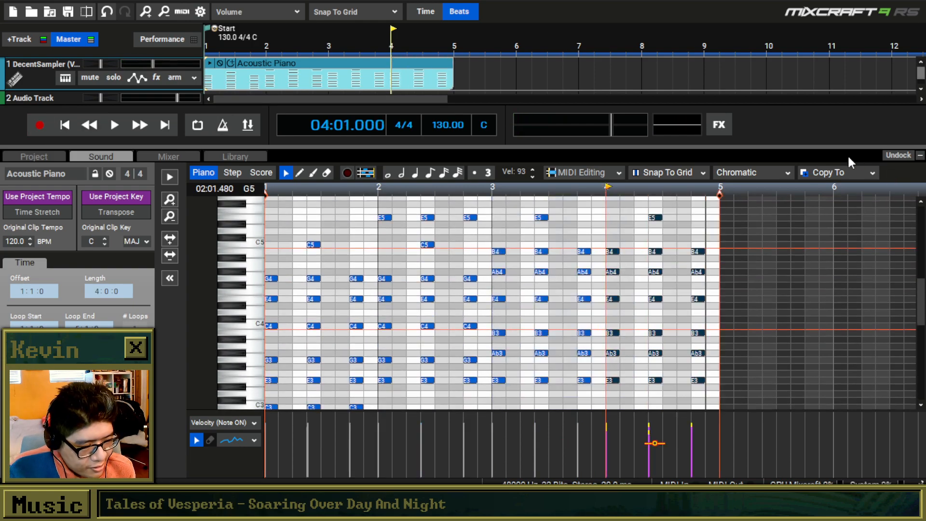
# Humanize all notes of the Acoustic Piano clip with velocities randomized in the range 90 to 111.
pyautogui.moveTo(841, 147); pyautogui.dragTo(841, 260)
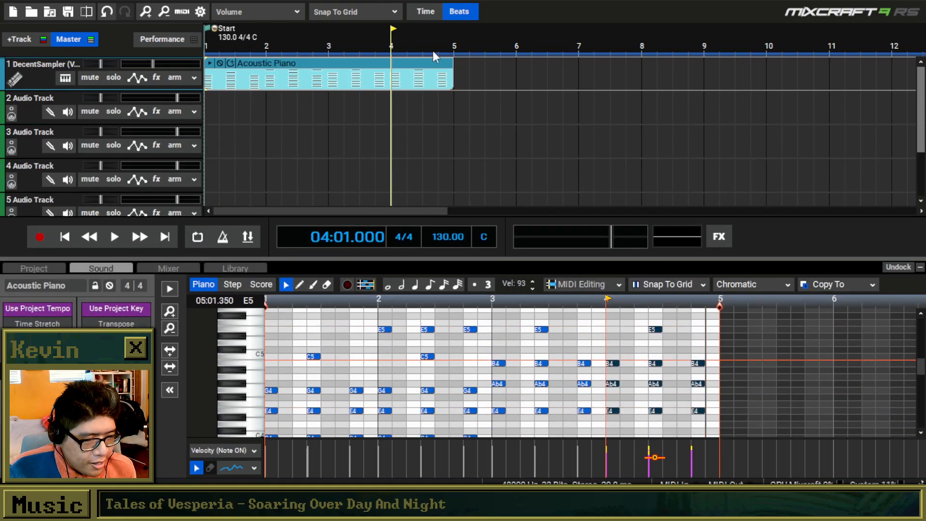
pyautogui.rightClick(427, 66)
pyautogui.moveTo(494, 101)
pyautogui.click(637, 119)
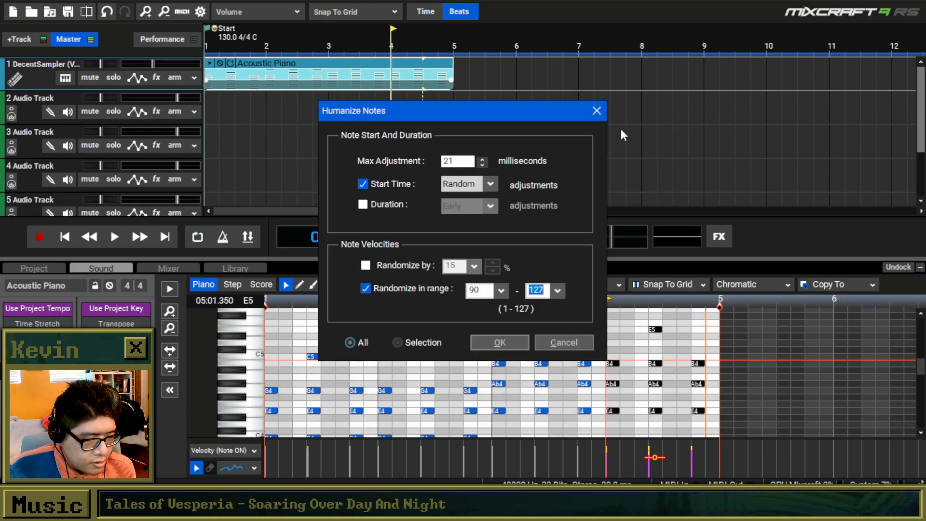
pyautogui.write('110')
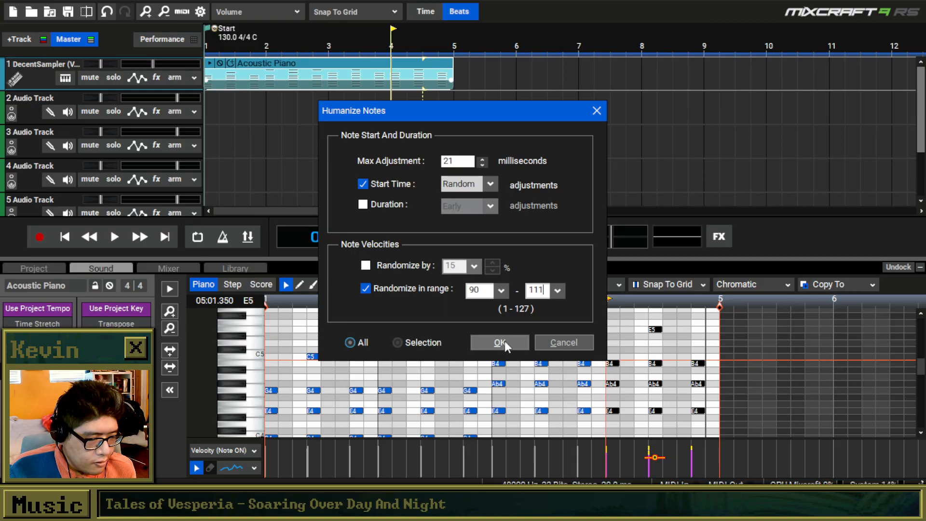
pyautogui.click(505, 341)
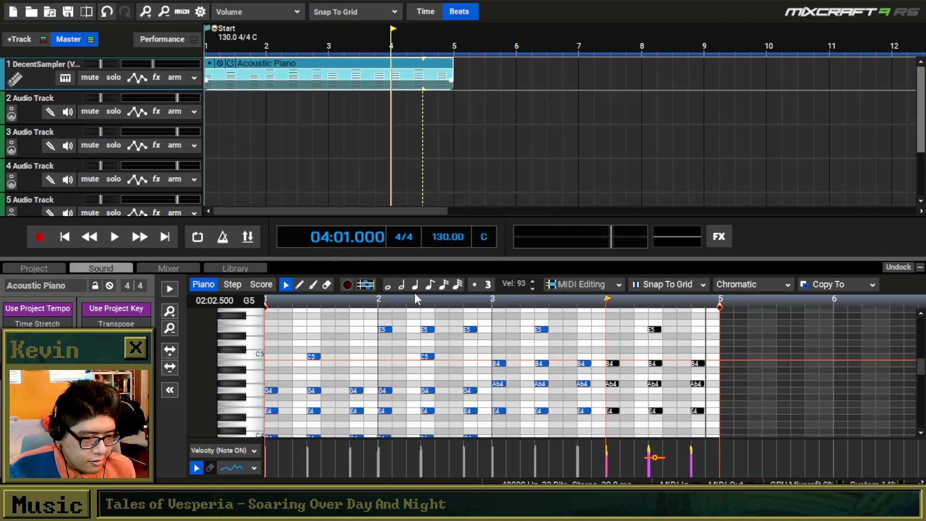
# Add the Hi Hats loop from the library's Electro House song kit to track 2 at the project start.
pyautogui.click(258, 267)
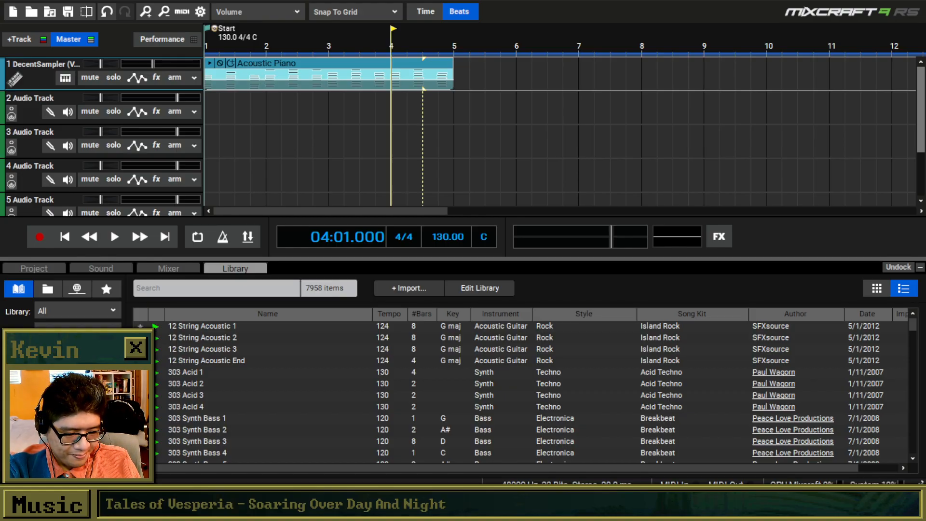
pyautogui.click(63, 400)
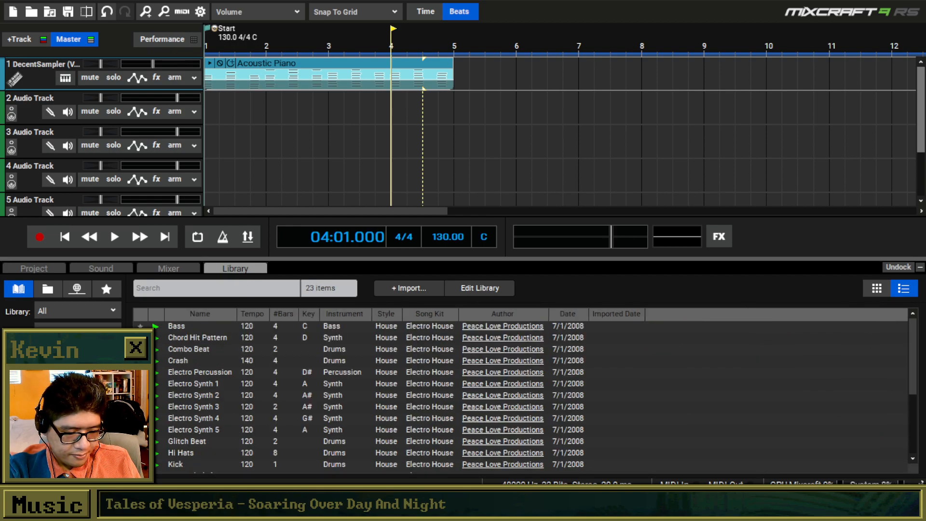
pyautogui.scroll(-2, 183, 419)
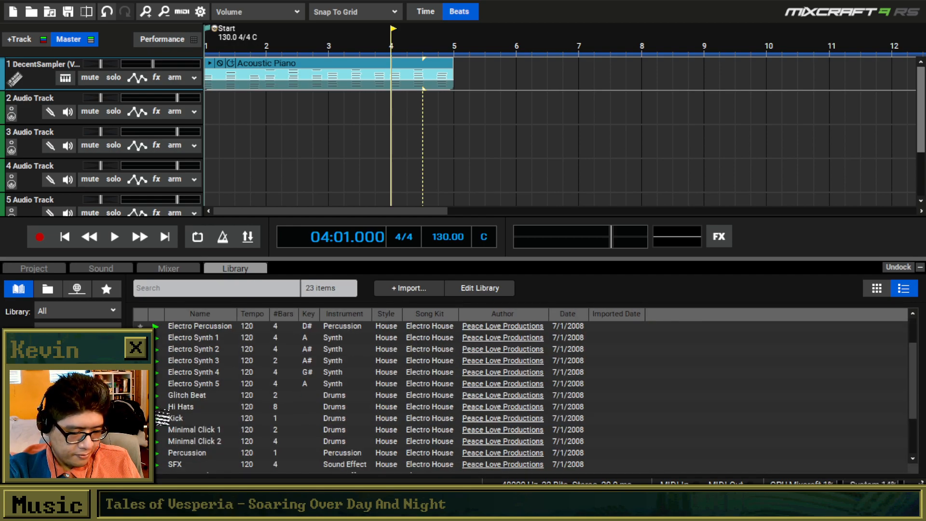
pyautogui.click(179, 406)
pyautogui.moveTo(207, 354); pyautogui.dragTo(207, 118)
# Lower the Hi Hats track's volume, fine-tuning it while both tracks play from the start.
pyautogui.moveTo(150, 102); pyautogui.dragTo(125, 102)
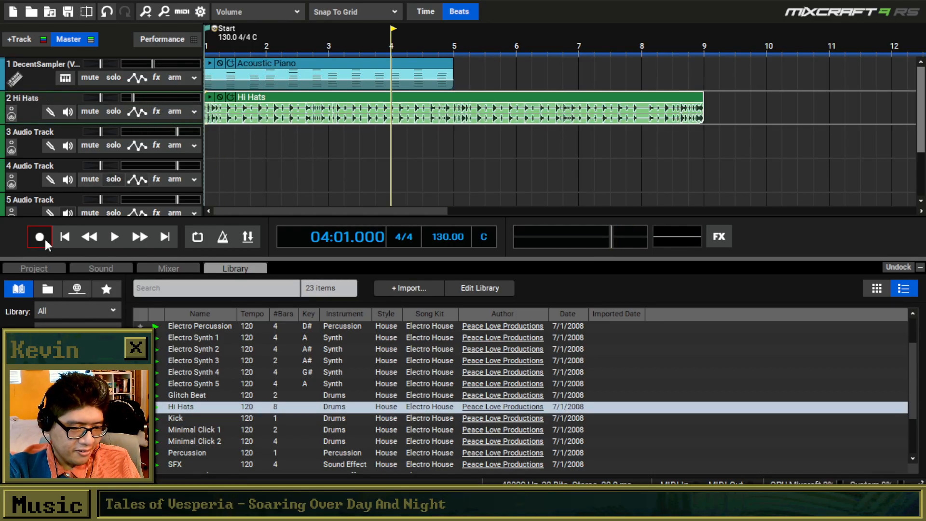
pyautogui.click(69, 238)
pyautogui.press('space')
pyautogui.moveTo(136, 98); pyautogui.dragTo(142, 97)
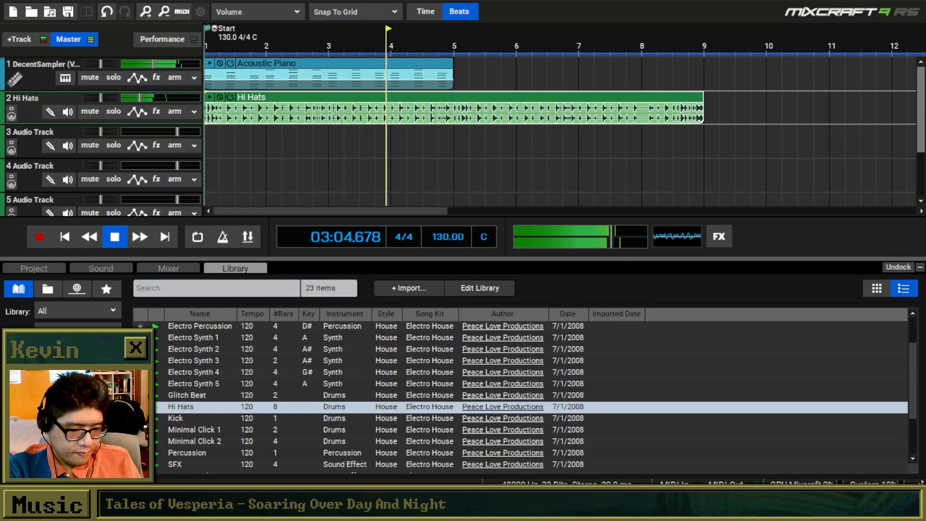
pyautogui.press('space')
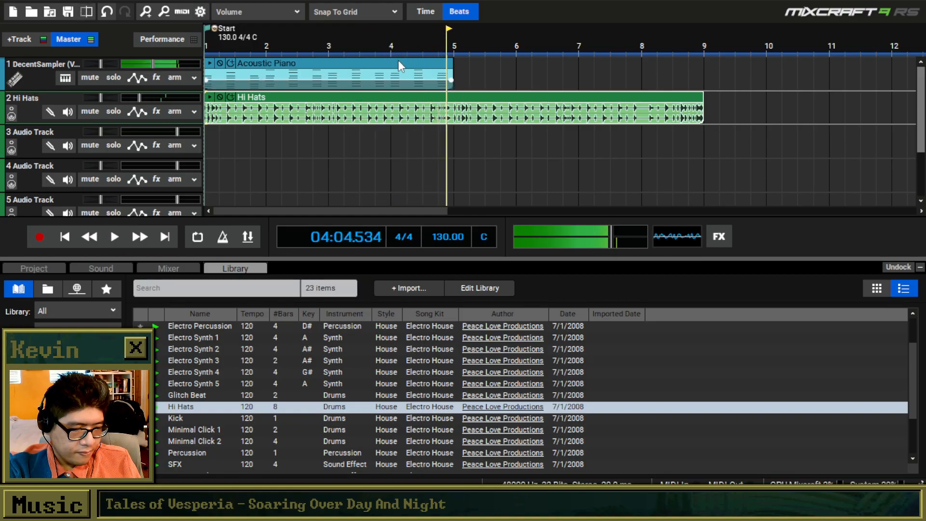
# Copy the five notes from E3 to G4 of each bar 2 chord, paste them at 05:01.000, and transpose them down three semitones.
pyautogui.doubleClick(399, 66)
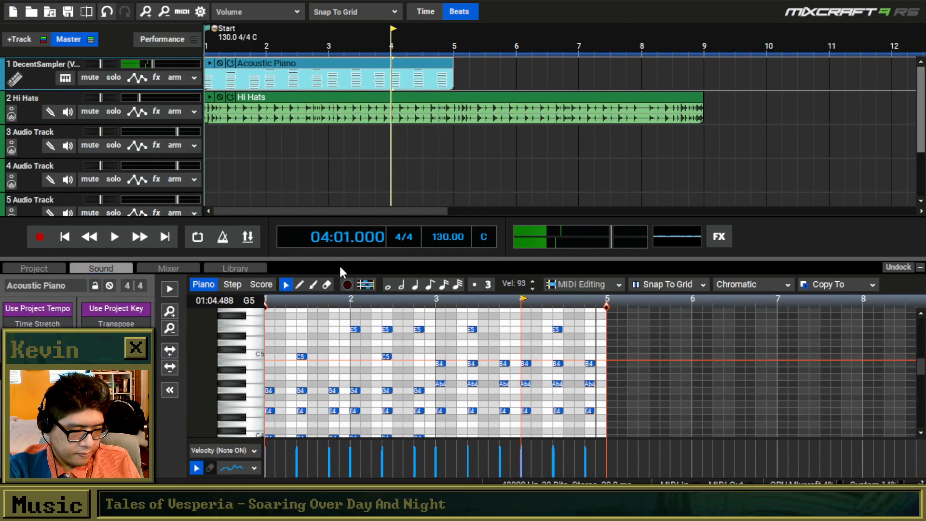
pyautogui.moveTo(339, 260); pyautogui.dragTo(342, 148)
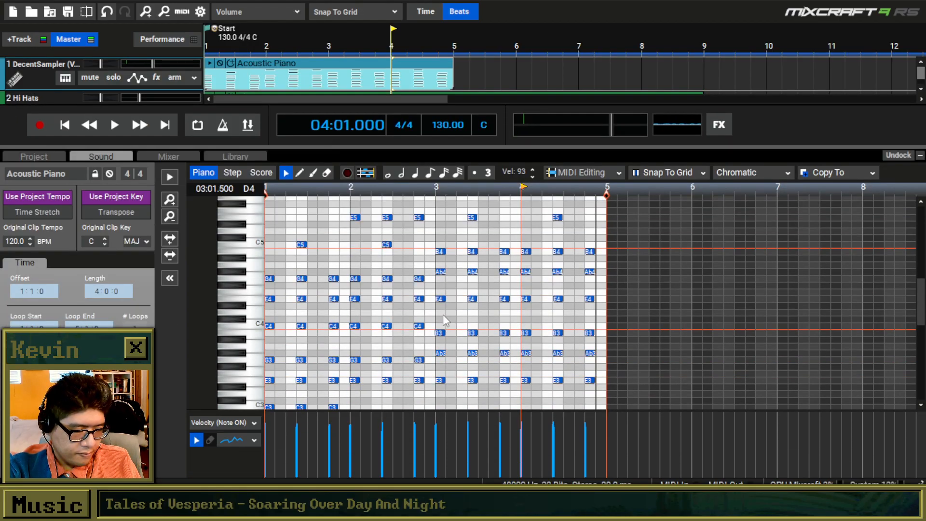
pyautogui.scroll(-1, 443, 315)
pyautogui.moveTo(406, 269); pyautogui.dragTo(340, 380)
pyautogui.click(555, 275)
pyautogui.hotkey('ctrl', 'v')
pyautogui.moveTo(552, 274); pyautogui.dragTo(552, 296)
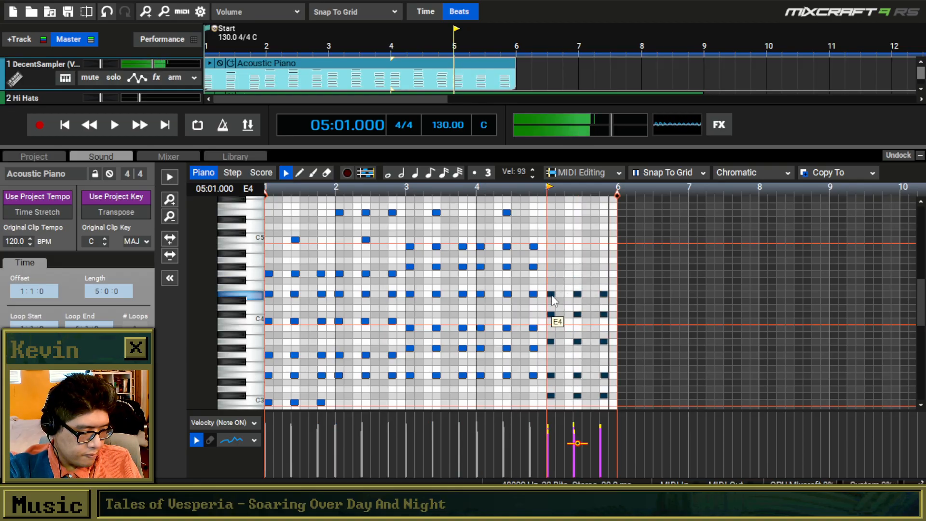
# Play the clip from the start and add an A4 note on top of each of the three chords in bar 5.
pyautogui.click(65, 125)
pyautogui.press('space')
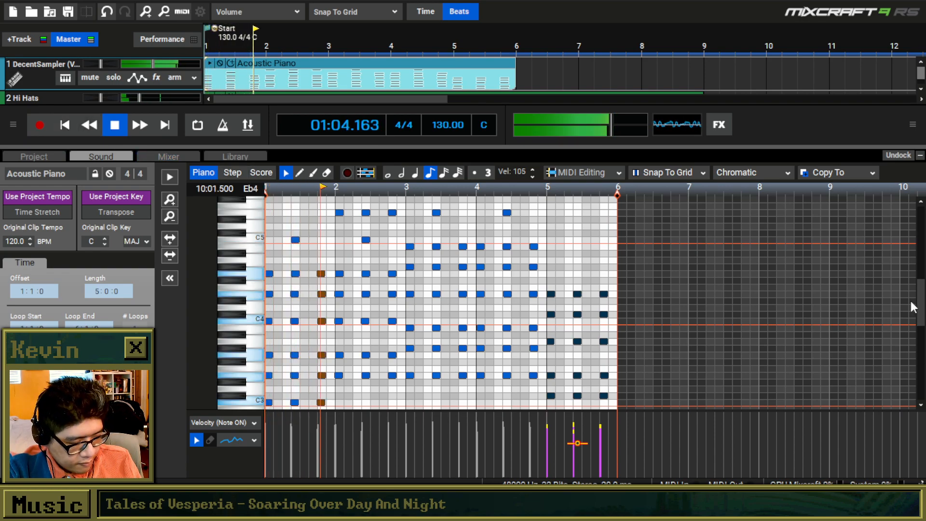
pyautogui.moveTo(923, 305)
pyautogui.mouseDown()
pyautogui.moveTo(922, 322)
pyautogui.moveTo(922, 303)
pyautogui.mouseUp()
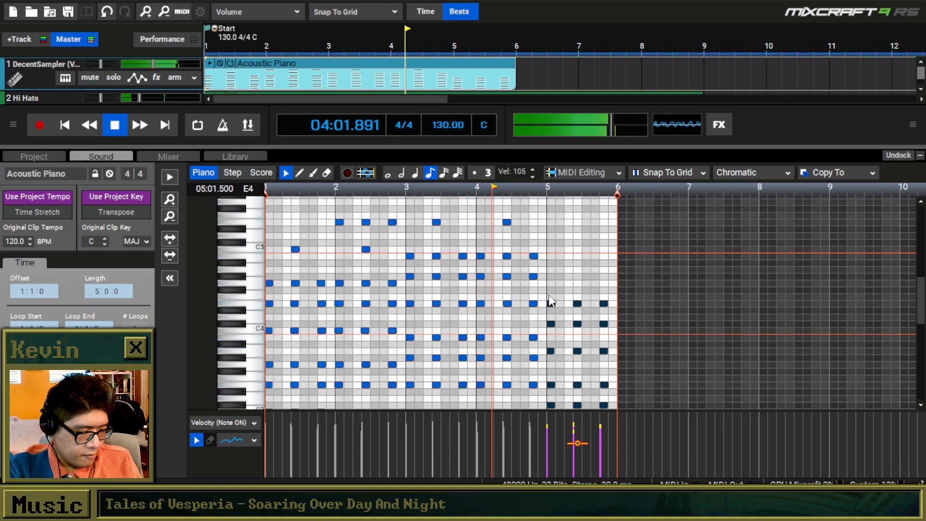
pyautogui.click(300, 173)
pyautogui.press('space')
pyautogui.click(552, 242)
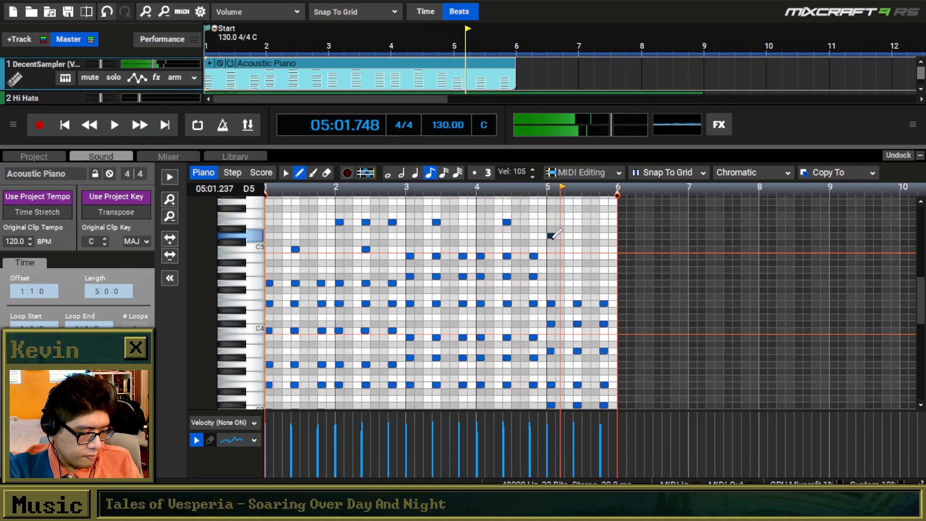
pyautogui.moveTo(550, 242); pyautogui.dragTo(553, 276)
pyautogui.press('space')
pyautogui.press('space')
pyautogui.press('space')
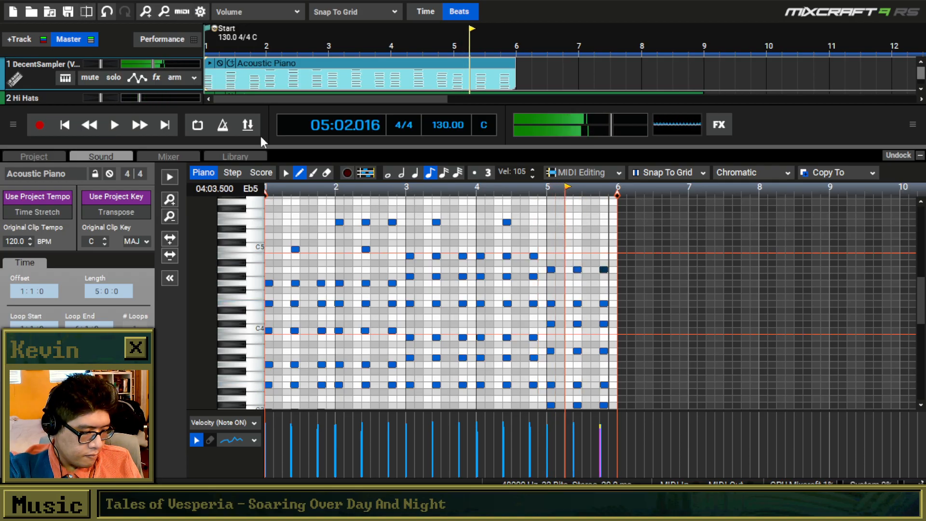
# Copy the three full chords of bar 5 and paste them into bar 6.
pyautogui.click(286, 173)
pyautogui.moveTo(655, 251)
pyautogui.mouseDown()
pyautogui.moveTo(569, 395)
pyautogui.moveTo(550, 404)
pyautogui.mouseUp()
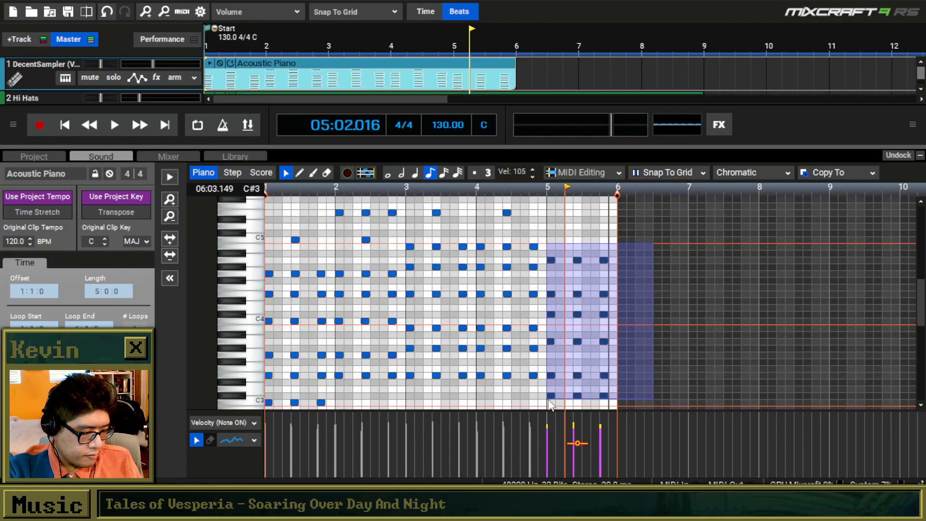
pyautogui.hotkey('ctrl', 'c')
pyautogui.click(621, 263)
pyautogui.hotkey('ctrl', 'v')
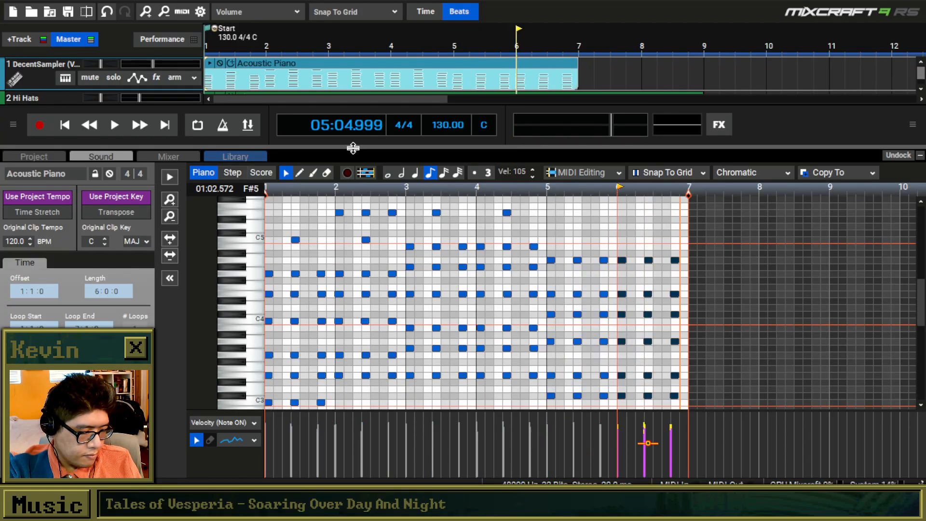
# Play both tracks from the start to check the chords through bar 6 against the Hi Hats loop.
pyautogui.click(65, 125)
pyautogui.press('space')
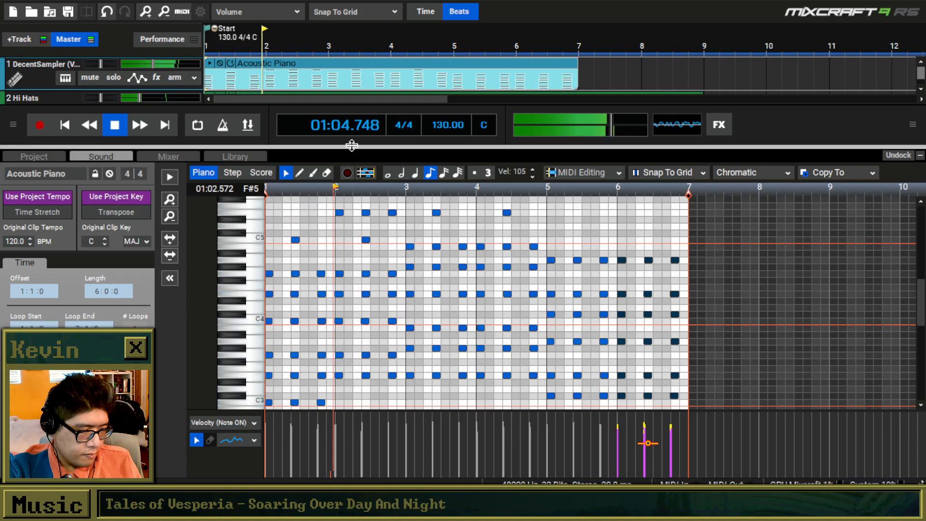
pyautogui.click(258, 158)
pyautogui.moveTo(280, 146); pyautogui.dragTo(281, 261)
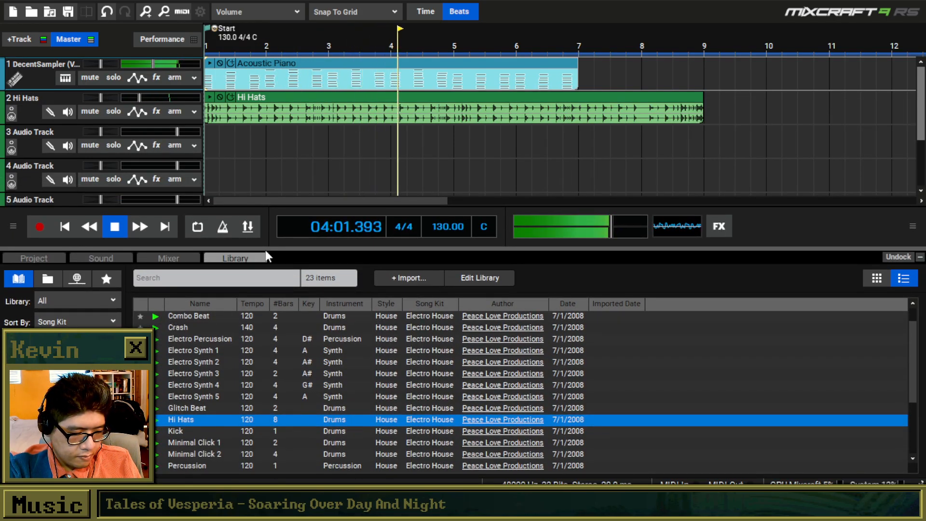
pyautogui.click(486, 64)
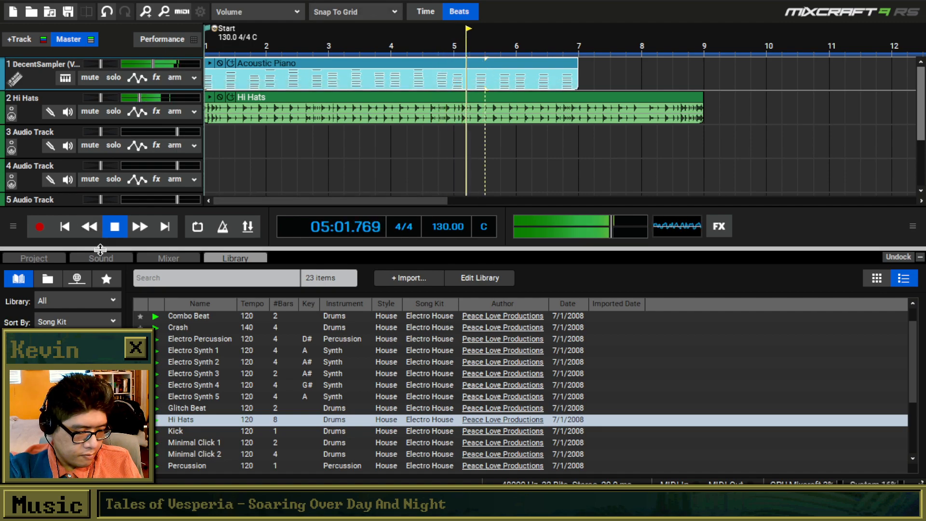
pyautogui.click(100, 257)
pyautogui.scroll(-3, 920, 368)
pyautogui.press('space')
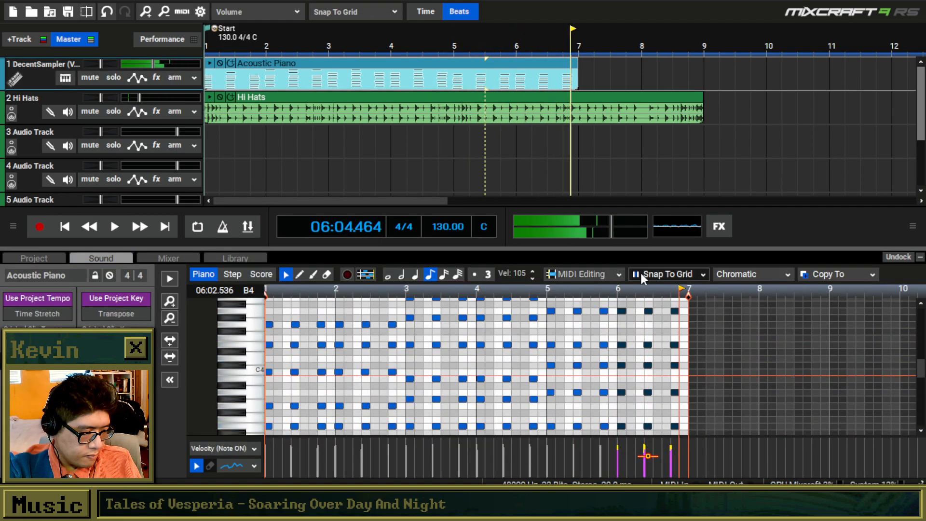
# Copy the bar 4 chords, paste them at 07:01.000, transpose them down two semitones, and play the result.
pyautogui.moveTo(637, 250); pyautogui.dragTo(636, 174)
pyautogui.moveTo(548, 365); pyautogui.dragTo(475, 220)
pyautogui.hotkey('ctrl', 'c')
pyautogui.click(689, 225)
pyautogui.hotkey('ctrl', 'v')
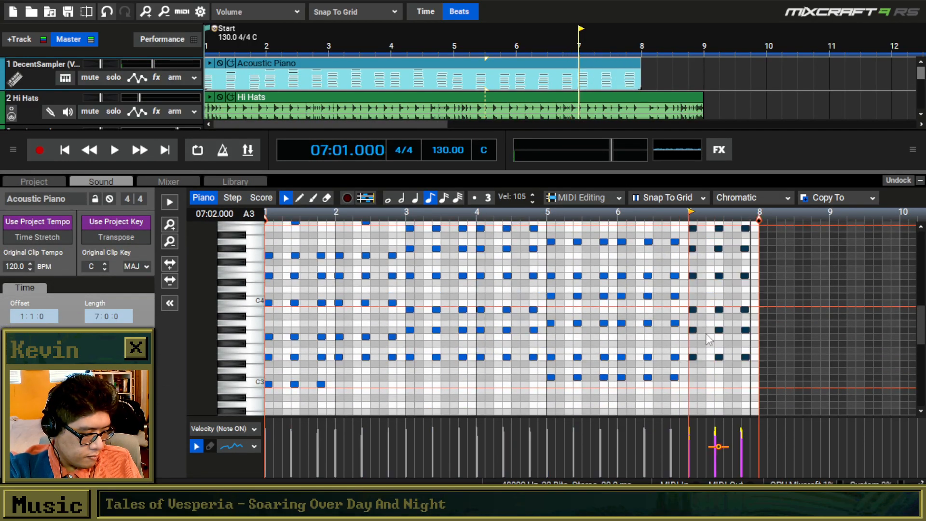
pyautogui.moveTo(695, 358); pyautogui.dragTo(695, 371)
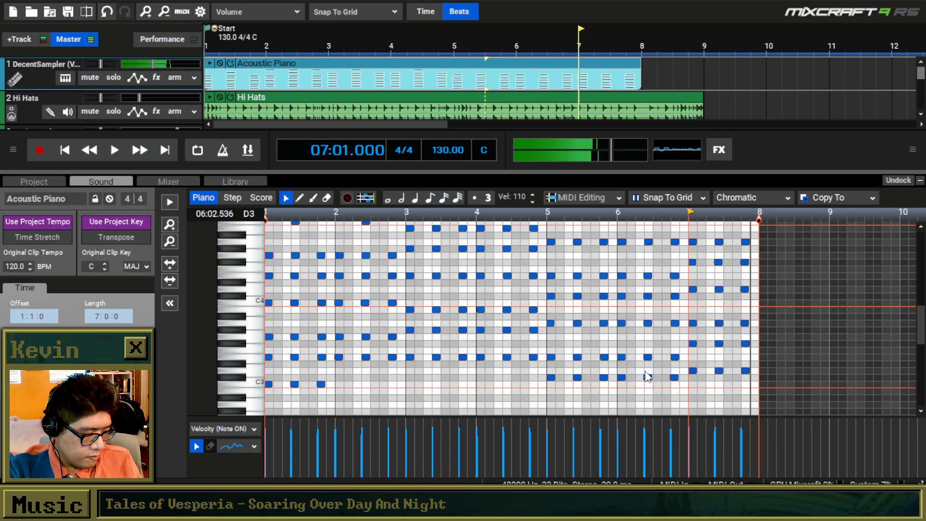
pyautogui.click(645, 374)
pyautogui.press('space')
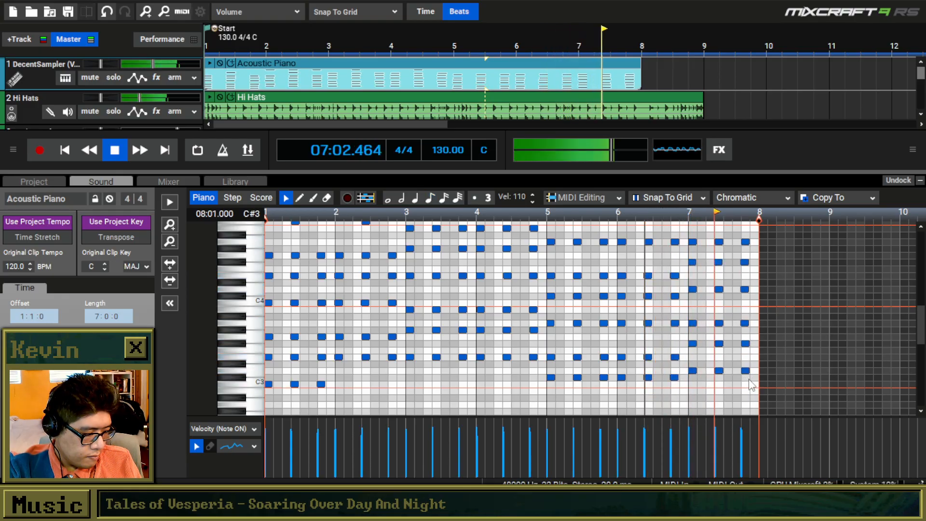
# Copy the bar 7 chords, paste them at 08:01.000, and transpose them up three semitones.
pyautogui.scroll(-2, 701, 377)
pyautogui.press('space')
pyautogui.moveTo(660, 384); pyautogui.dragTo(583, 245)
pyautogui.hotkey('ctrl', 'c')
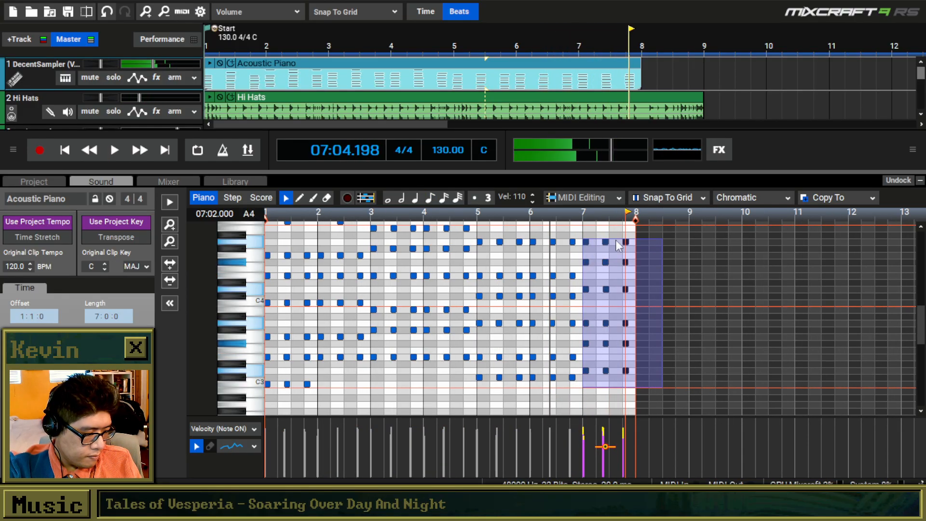
pyautogui.click(636, 237)
pyautogui.hotkey('ctrl', 'v')
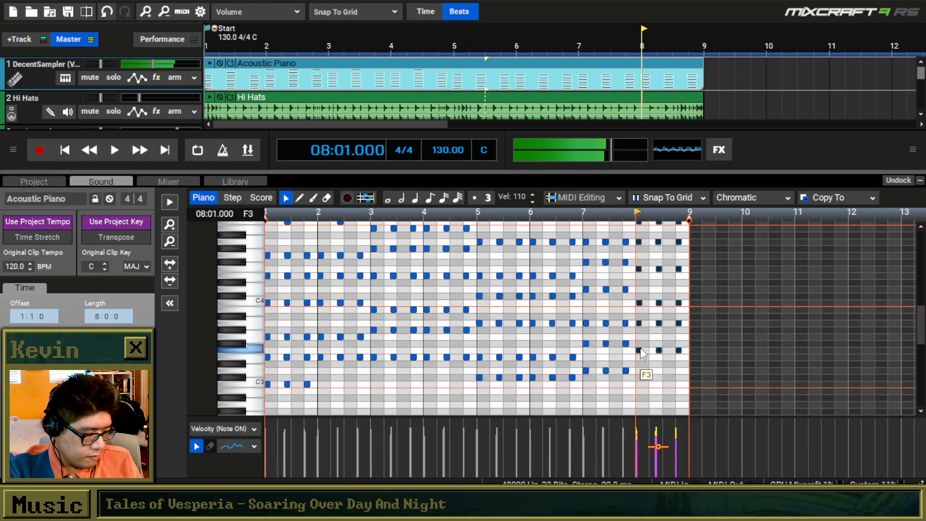
# Play back from bar 7 to check the transition into the new bar 8 chords.
pyautogui.hotkey('ctrl', 'z')
pyautogui.press('space')
pyautogui.press('space')
pyautogui.moveTo(702, 351); pyautogui.dragTo(639, 252)
pyautogui.click(583, 241)
pyautogui.press('space')
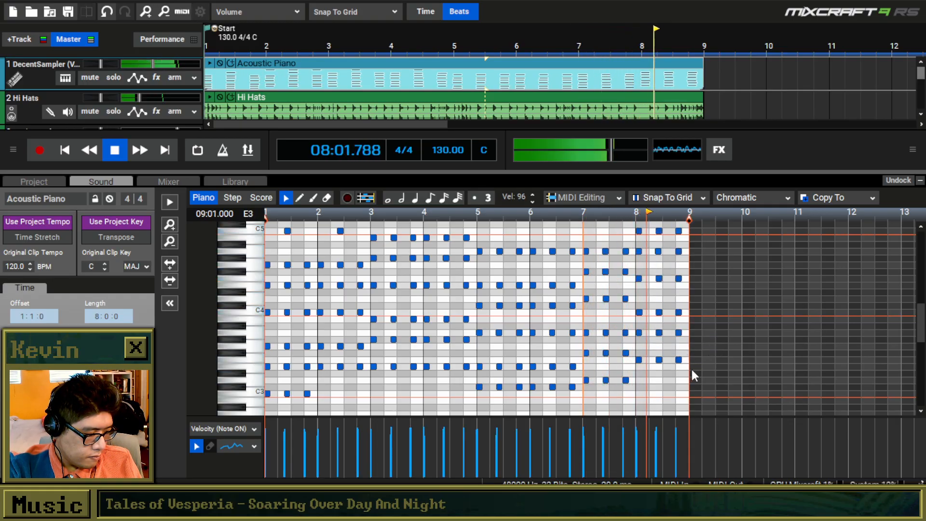
pyautogui.press('space')
# Lower the top C5 notes of the bar 8 chords to B4 and listen to the change.
pyautogui.moveTo(699, 239); pyautogui.dragTo(640, 323)
pyautogui.click(629, 321)
pyautogui.press('space')
# Lower the A4 notes of the bar 8 chords to G4 and play the transition from bar 7.
pyautogui.press('space')
pyautogui.moveTo(695, 337)
pyautogui.mouseDown()
pyautogui.moveTo(639, 341)
pyautogui.moveTo(640, 359)
pyautogui.mouseUp()
pyautogui.press('space')
pyautogui.click(629, 345)
pyautogui.press('space')
pyautogui.press('space')
# Delete the three G4 notes from the bar 8 chords.
pyautogui.press('space')
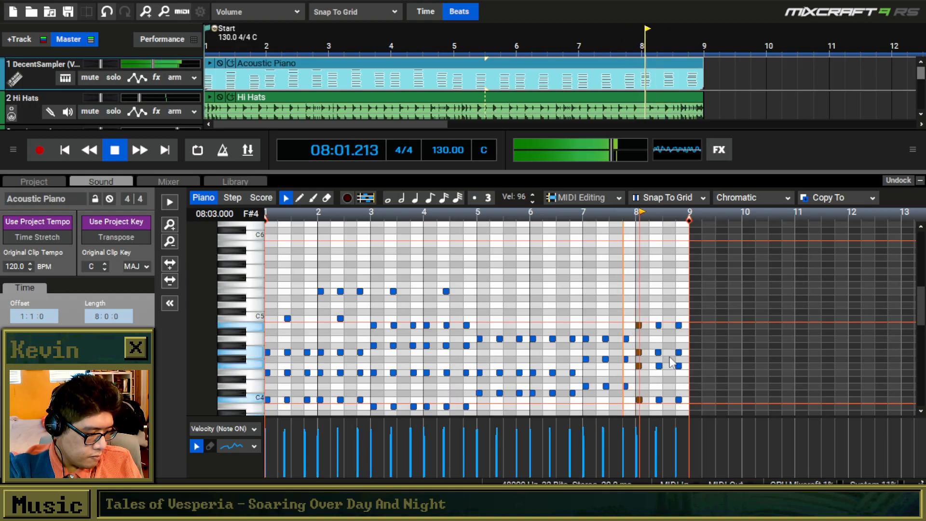
pyautogui.press('space')
pyautogui.moveTo(689, 342); pyautogui.dragTo(632, 354)
pyautogui.press('Delete')
# Turn on loop playback and listen to the eight-bar section from the start with more of the tracks in view.
pyautogui.click(68, 149)
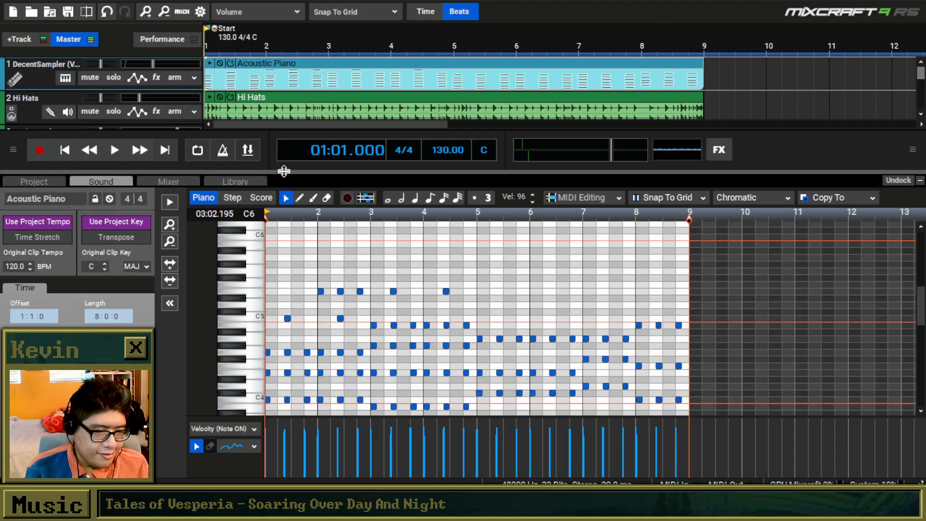
pyautogui.click(197, 150)
pyautogui.press('space')
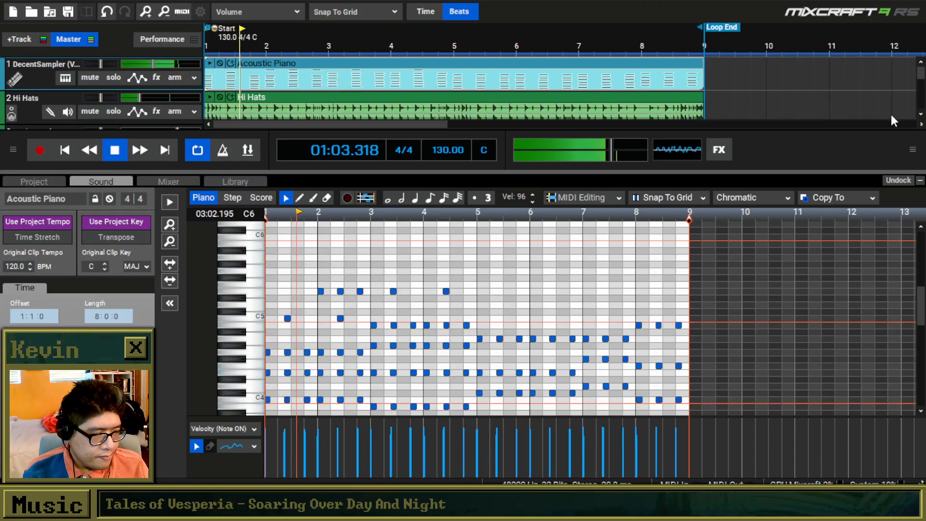
pyautogui.moveTo(653, 173); pyautogui.dragTo(643, 272)
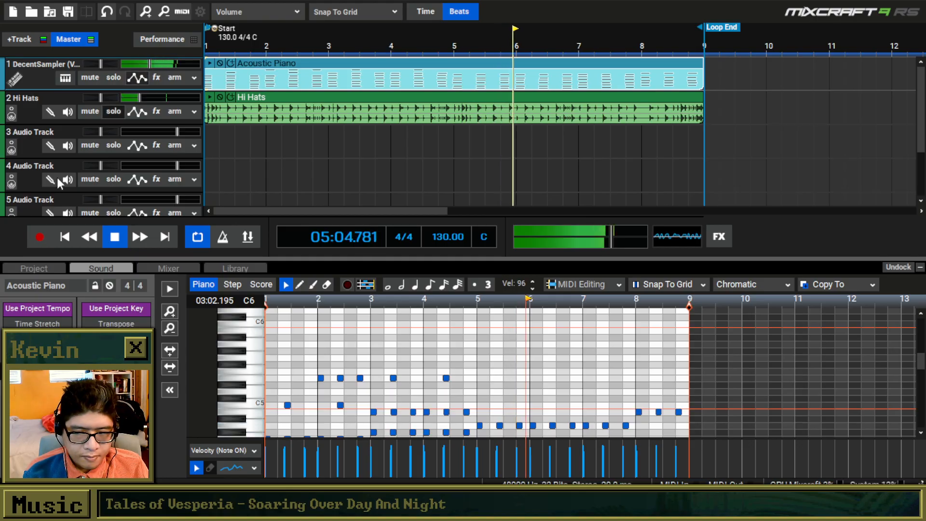
pyautogui.click(122, 237)
pyautogui.moveTo(385, 260); pyautogui.dragTo(380, 226)
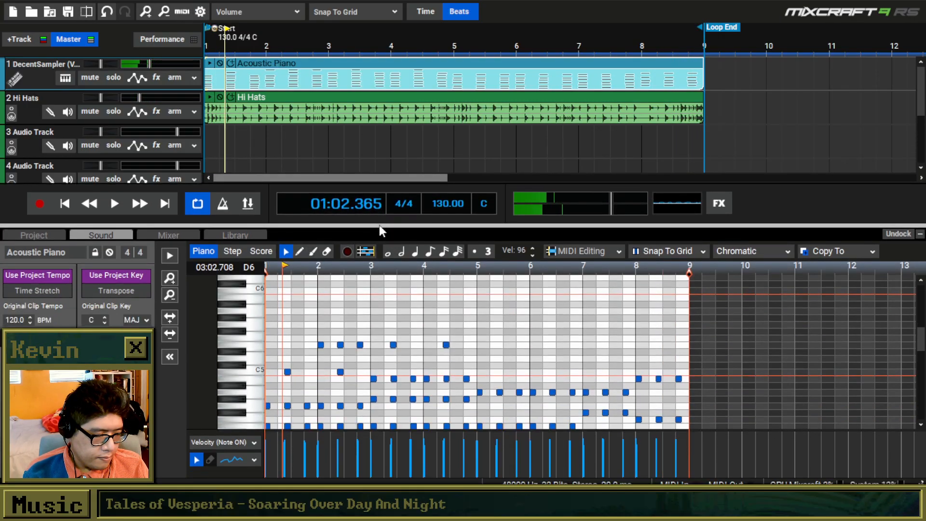
pyautogui.moveTo(637, 340); pyautogui.dragTo(746, 295)
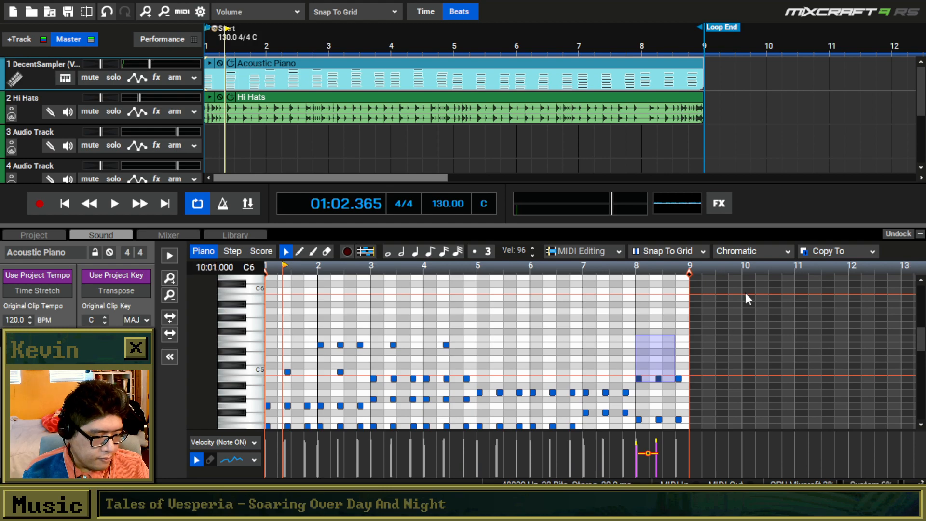
pyautogui.moveTo(920, 346); pyautogui.dragTo(917, 359)
pyautogui.scroll(-3, 454, 322)
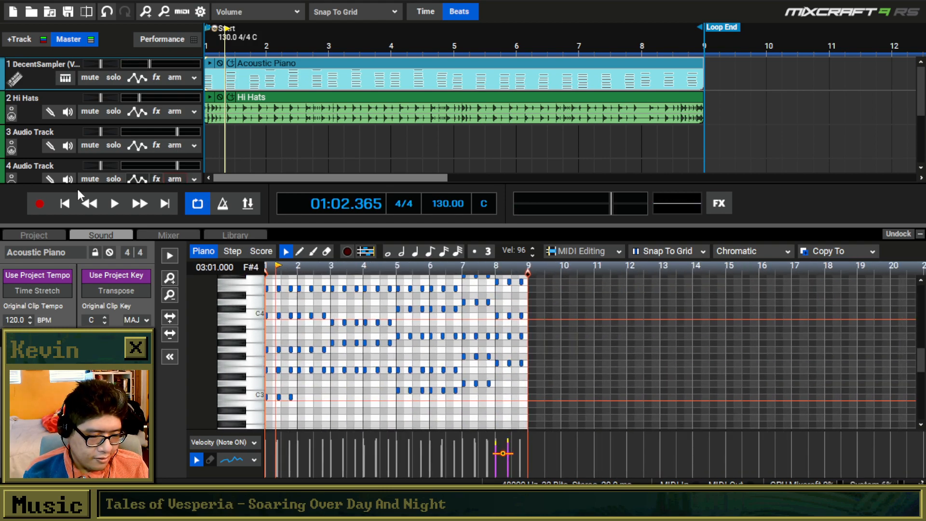
# Replace track 1's DecentSampler instrument with the ESW Vinyl Guitar 2 (VST3) preset while the loop plays.
pyautogui.click(115, 203)
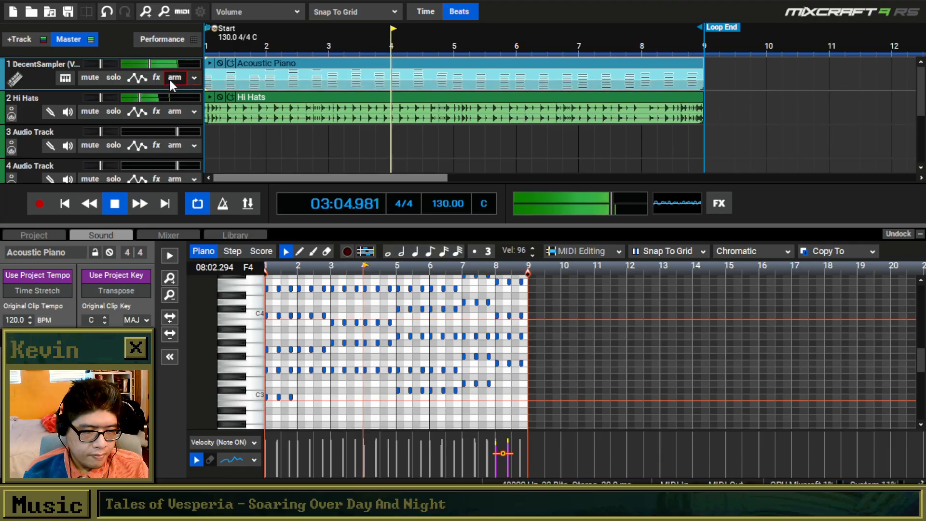
pyautogui.click(65, 76)
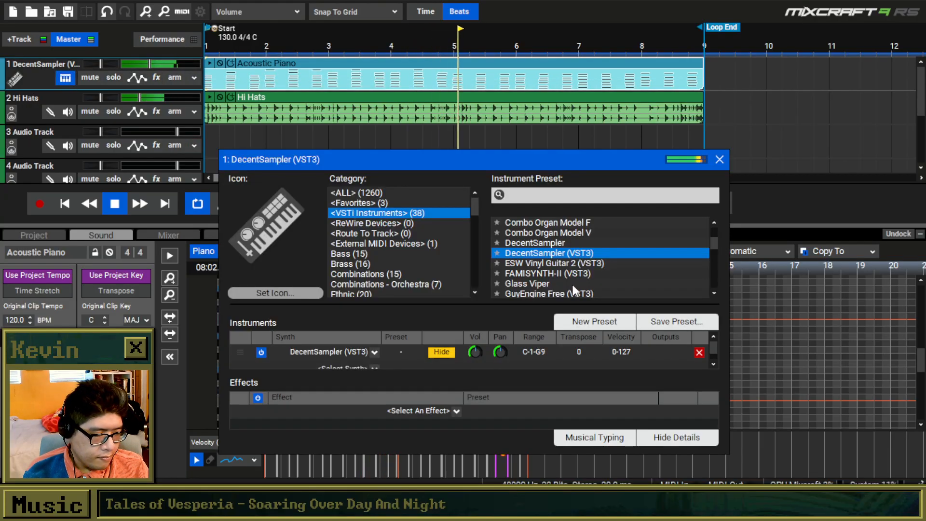
pyautogui.scroll(-2, 572, 282)
pyautogui.scroll(-2, 583, 271)
pyautogui.scroll(-4, 584, 272)
pyautogui.scroll(2, 584, 272)
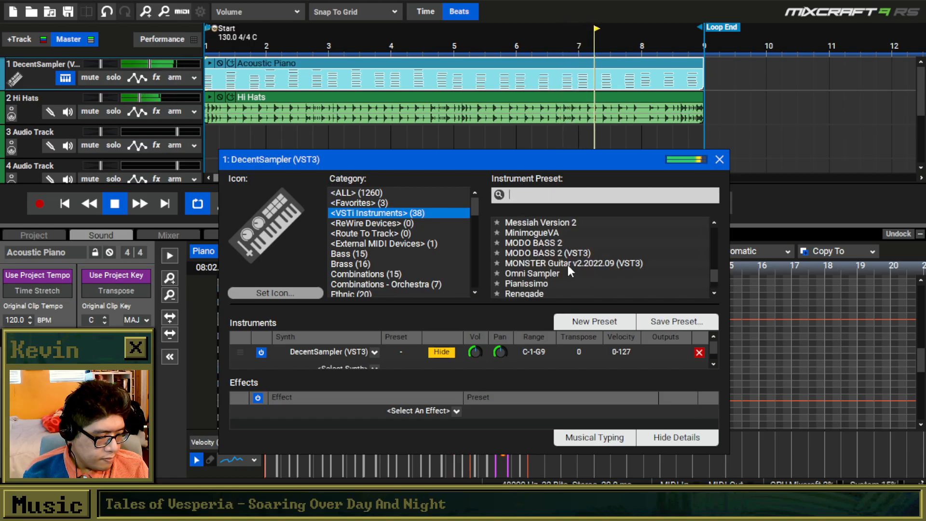
pyautogui.scroll(3, 568, 265)
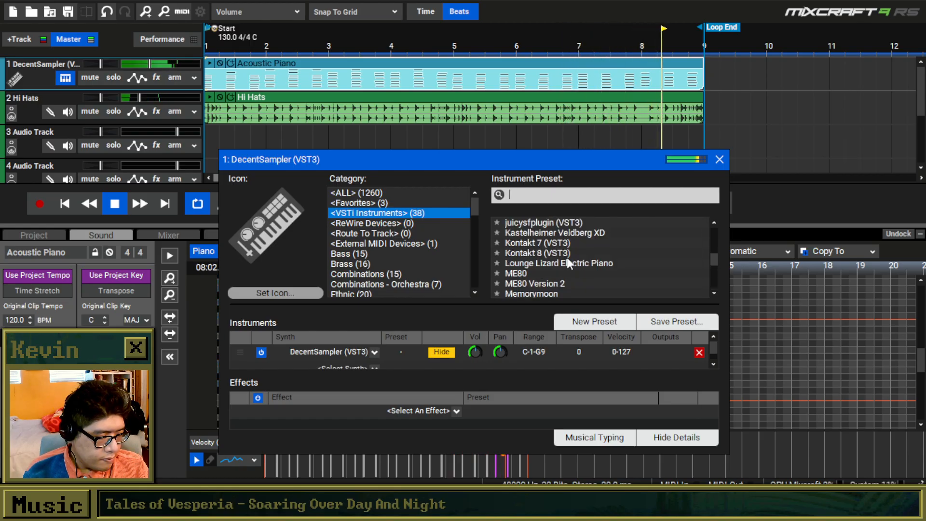
pyautogui.scroll(2, 569, 263)
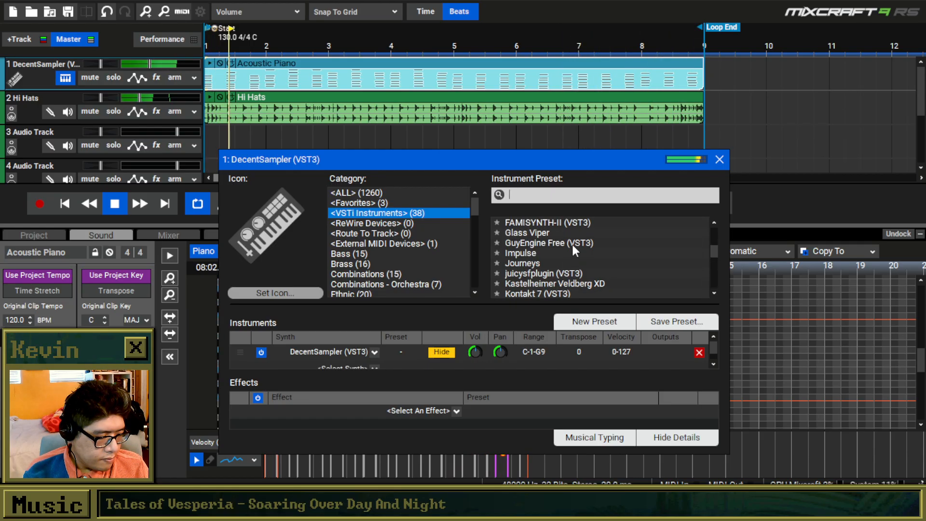
pyautogui.scroll(2, 575, 242)
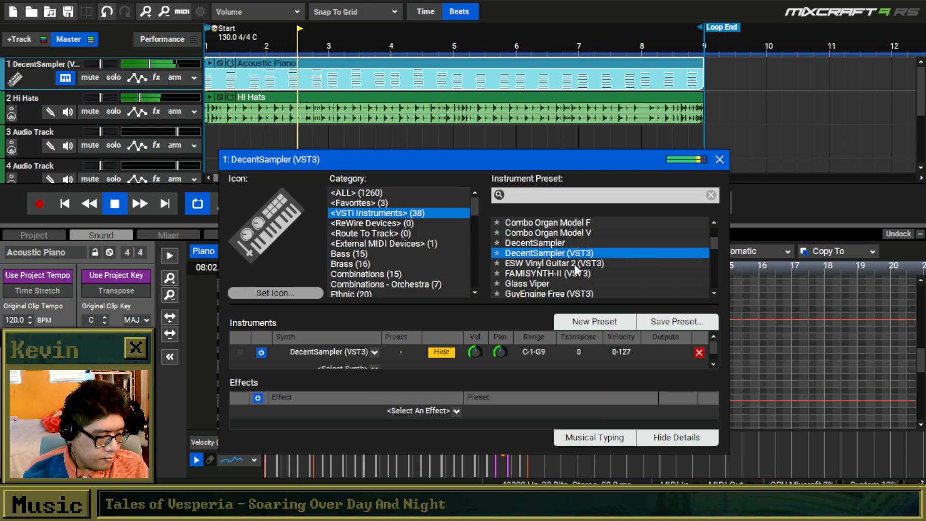
pyautogui.click(573, 264)
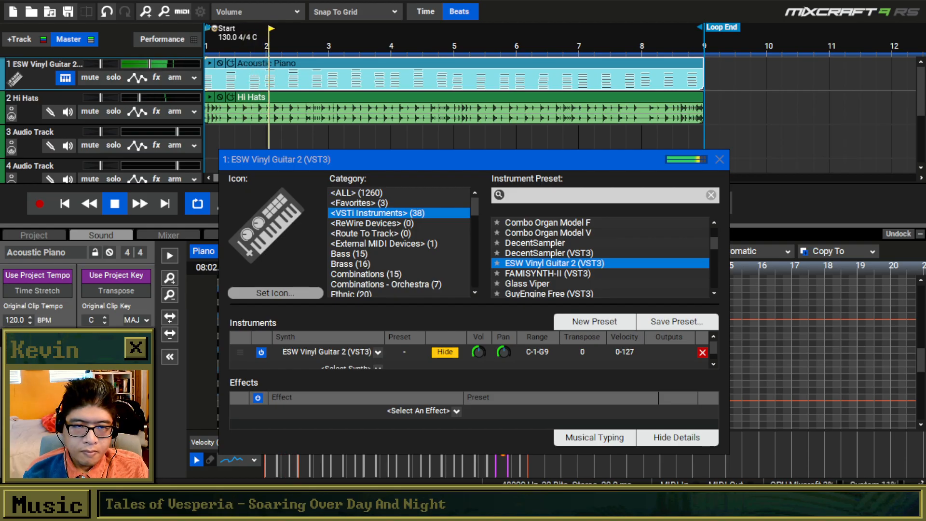
pyautogui.click(720, 159)
pyautogui.press('space')
# Apply the Mastering - CD Master 02 effect chain to the master track.
pyautogui.click(720, 203)
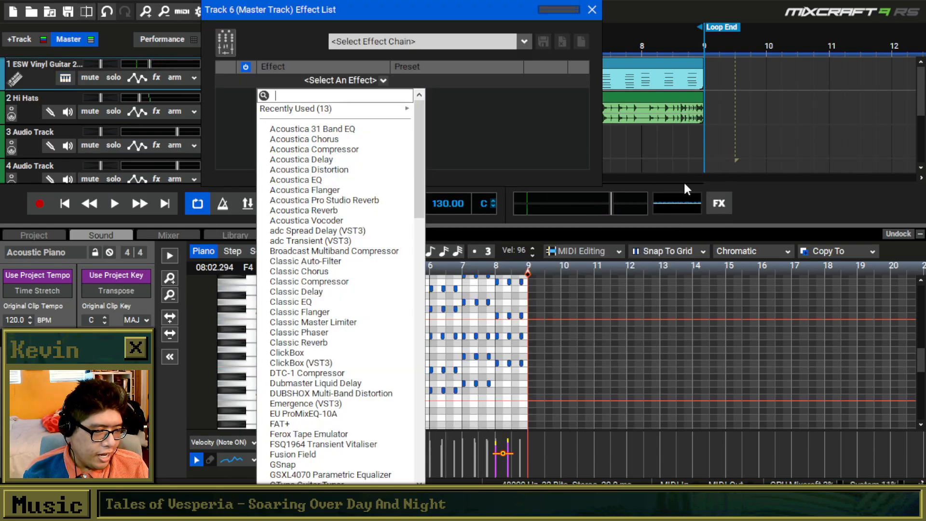
pyautogui.click(524, 41)
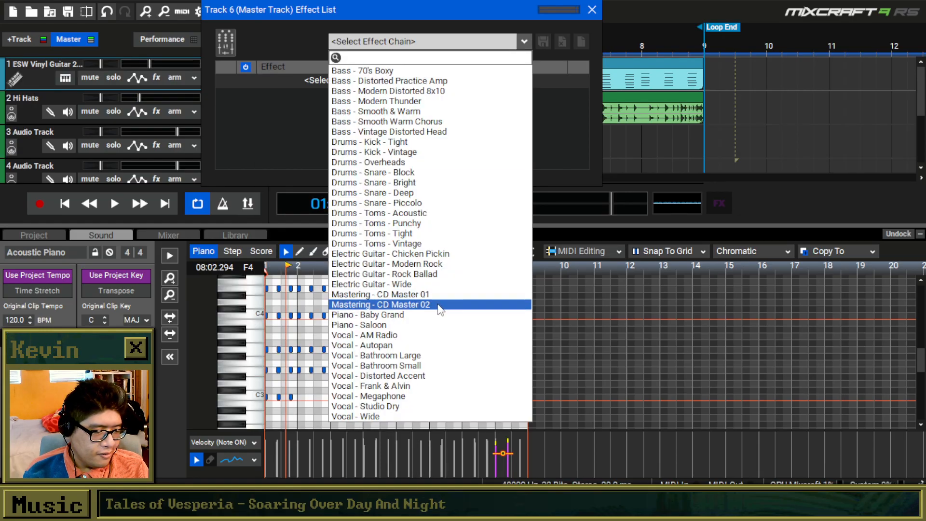
pyautogui.click(434, 305)
pyautogui.click(592, 9)
# Play from the start and slightly lower the volumes of the ESW Vinyl Guitar 2 and Hi Hats tracks.
pyautogui.click(65, 205)
pyautogui.press('space')
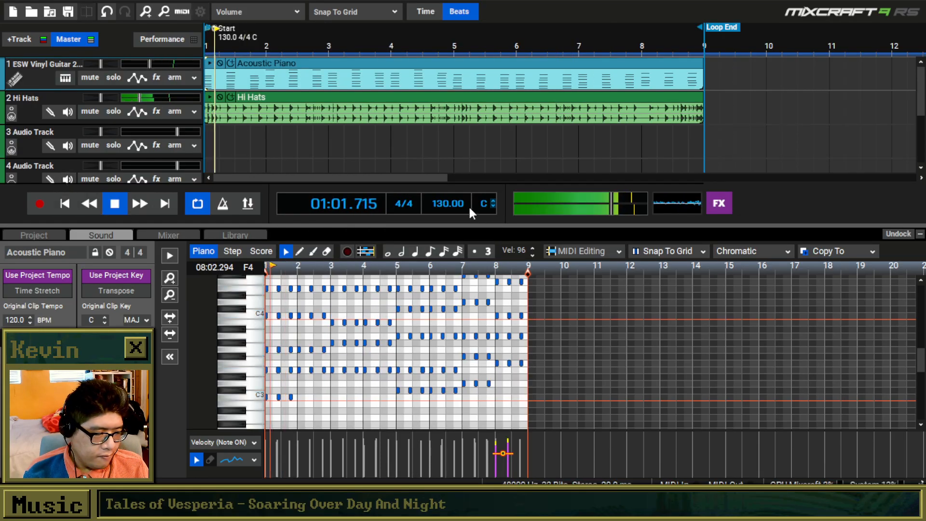
pyautogui.moveTo(149, 65); pyautogui.dragTo(146, 64)
pyautogui.moveTo(140, 98); pyautogui.dragTo(131, 97)
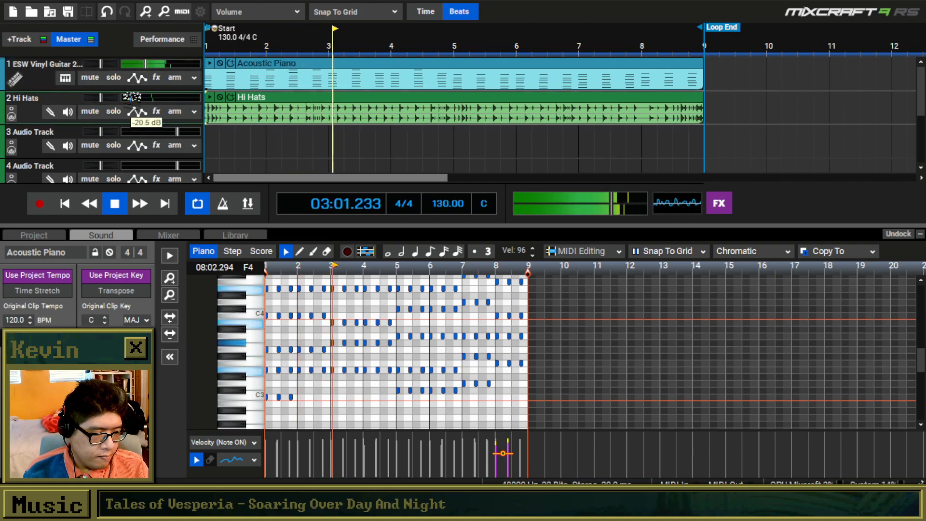
# Set the project tempo to 122 BPM and listen to the loop at the new speed.
pyautogui.click(237, 235)
pyautogui.press('space')
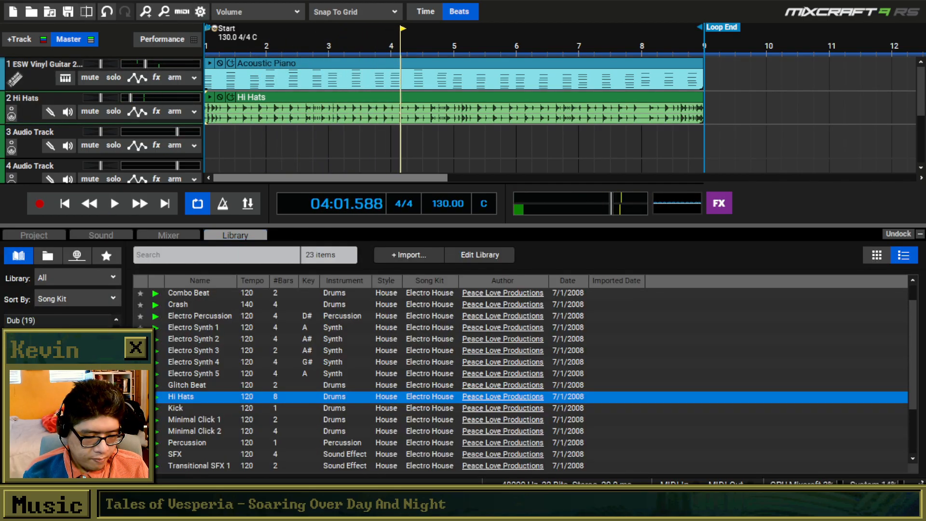
pyautogui.press('Return')
pyautogui.click(90, 205)
pyautogui.click(111, 197)
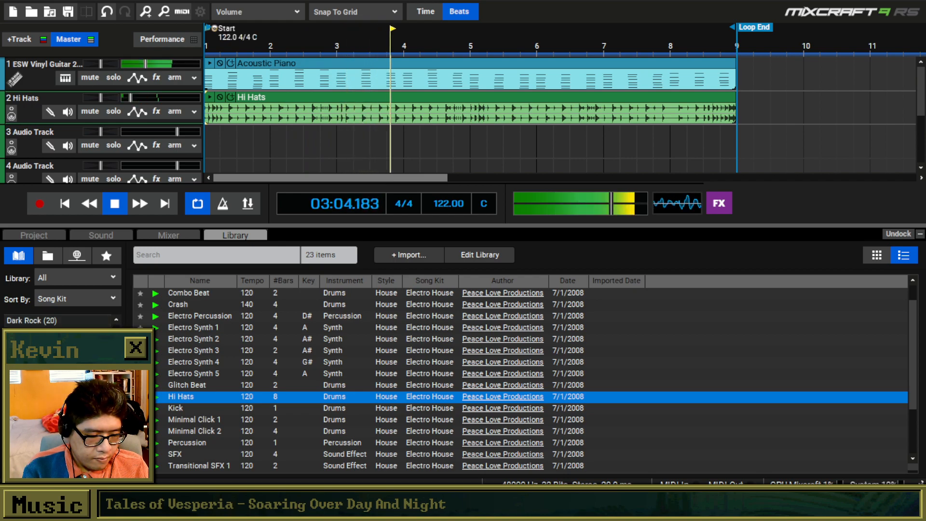
pyautogui.press('space')
# Browse the Drums - Acoustic song kit in the library and audition its Tama Swingstar 22 kick samples.
pyautogui.scroll(-7, 365, 392)
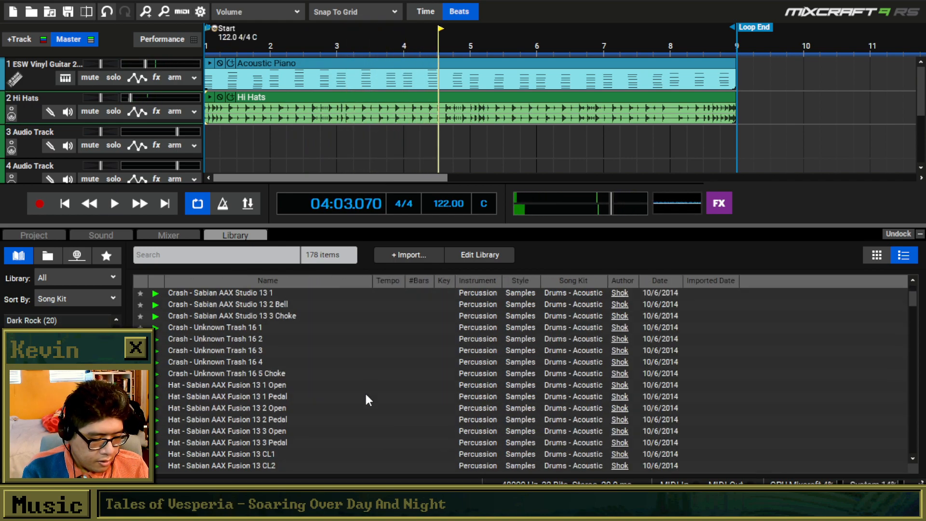
pyautogui.scroll(-6, 360, 388)
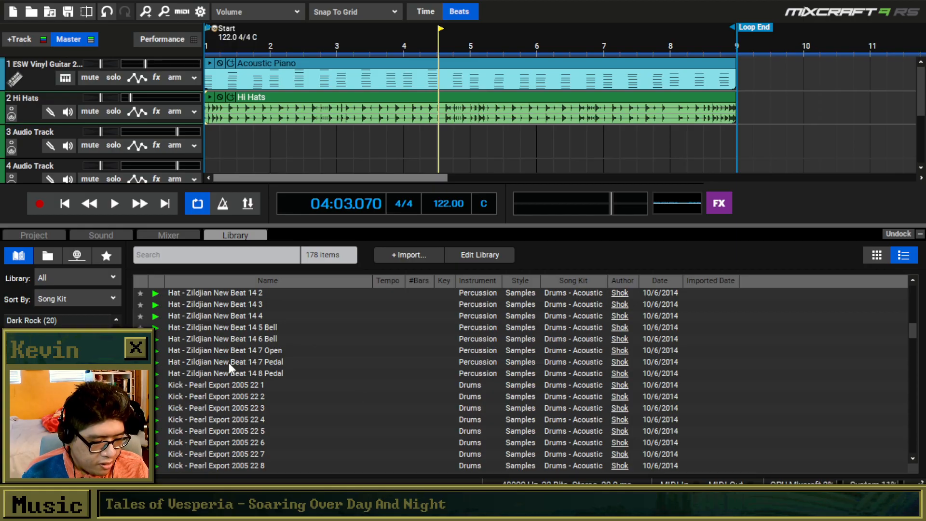
pyautogui.click(164, 385)
pyautogui.scroll(-3, 164, 385)
pyautogui.click(163, 385)
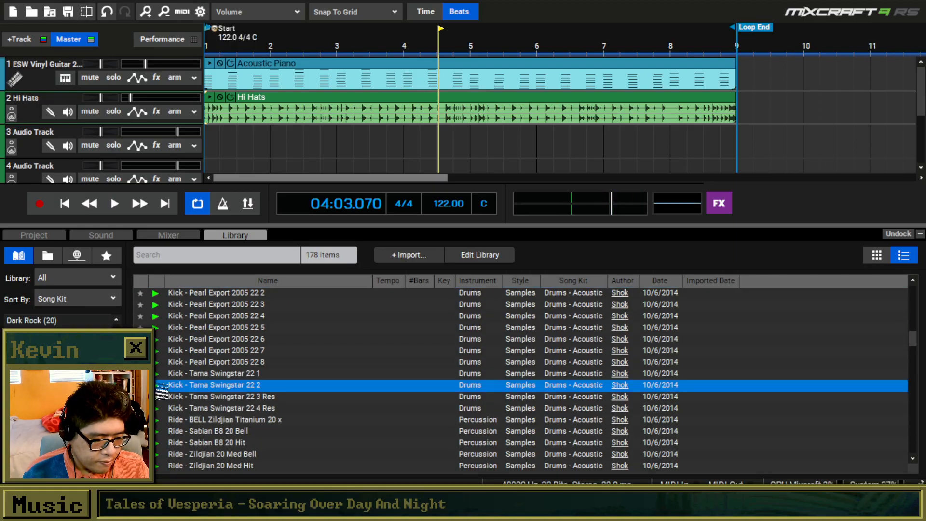
pyautogui.click(161, 374)
pyautogui.click(162, 408)
pyautogui.click(162, 373)
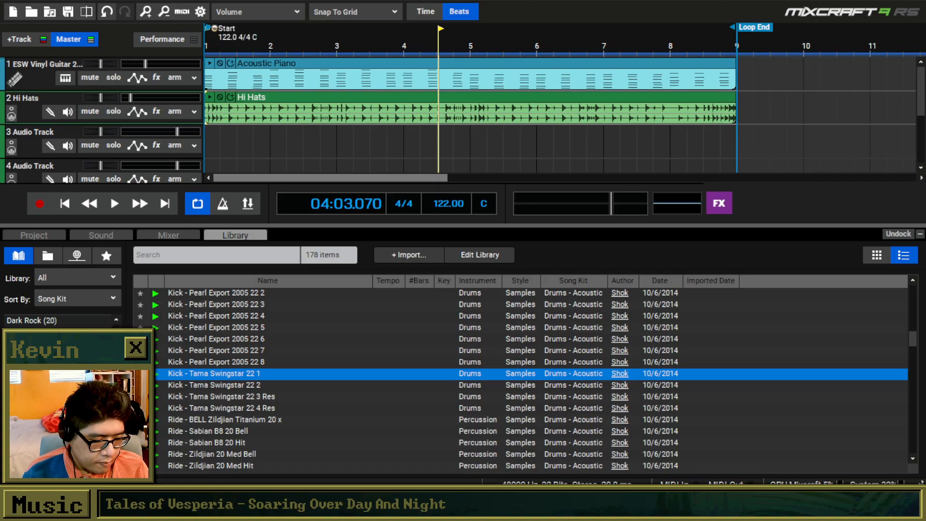
# Browse the Drums - Synthetic song kit to its kick samples and preview Kick - Linn.
pyautogui.click(109, 395)
pyautogui.scroll(-4, 175, 407)
pyautogui.scroll(-9, 171, 405)
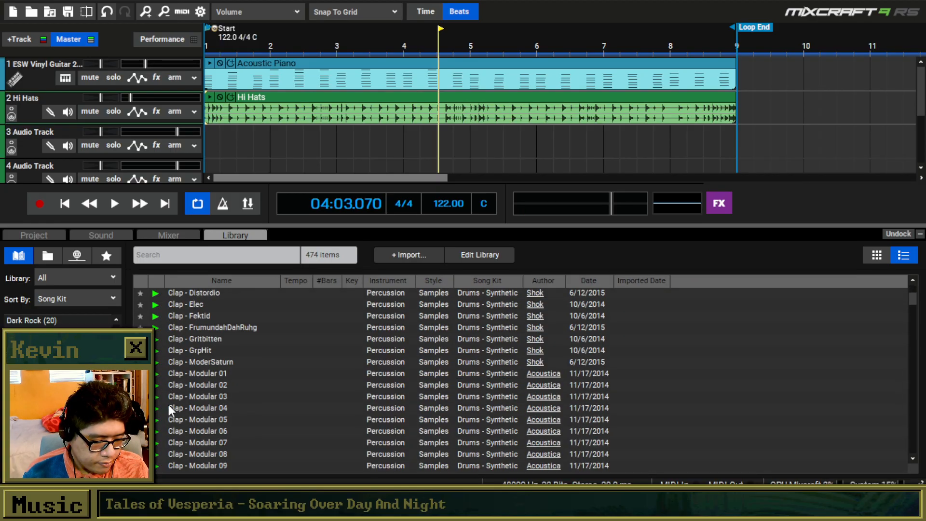
pyautogui.click(166, 385)
pyautogui.scroll(-10, 163, 412)
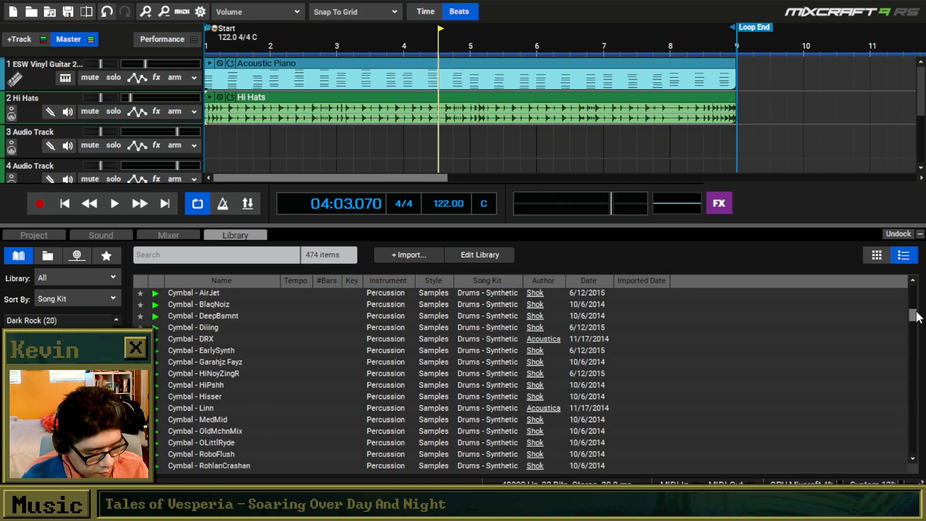
pyautogui.scroll(-15, 912, 325)
pyautogui.scroll(-10, 918, 352)
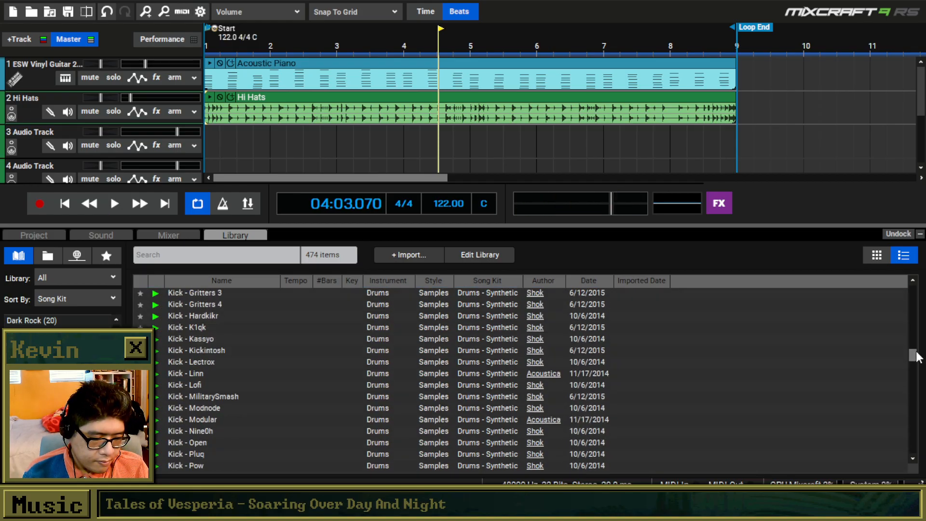
pyautogui.click(164, 385)
pyautogui.click(163, 373)
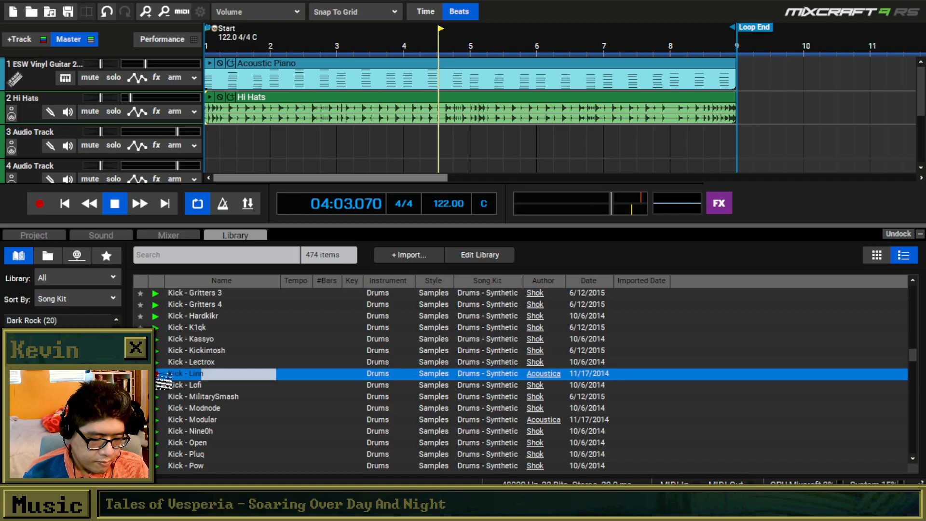
# Audition the synthetic kick samples from Kick - Lectrox back to Kick - Dtroyt.
pyautogui.click(162, 362)
pyautogui.click(158, 350)
pyautogui.click(158, 340)
pyautogui.click(153, 316)
pyautogui.scroll(1, 150, 304)
pyautogui.click(151, 304)
pyautogui.scroll(3, 152, 315)
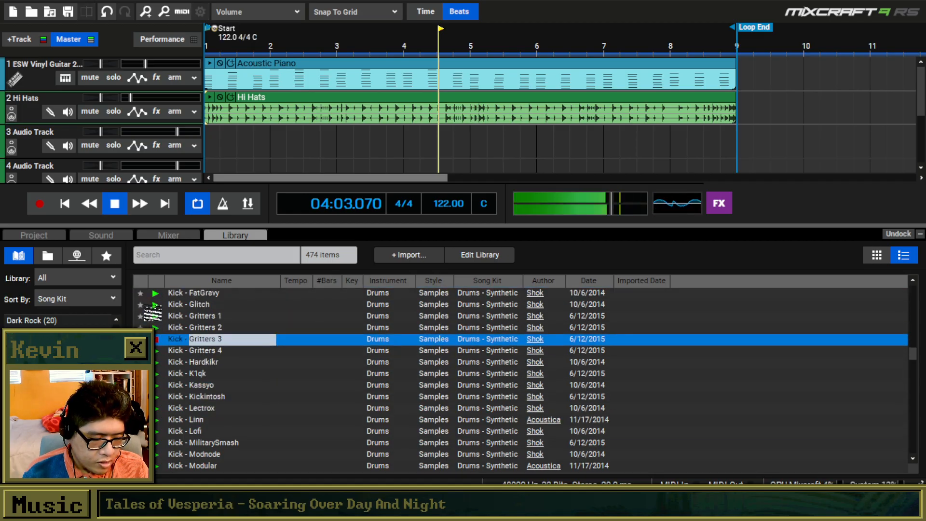
pyautogui.scroll(4, 152, 315)
pyautogui.click(156, 316)
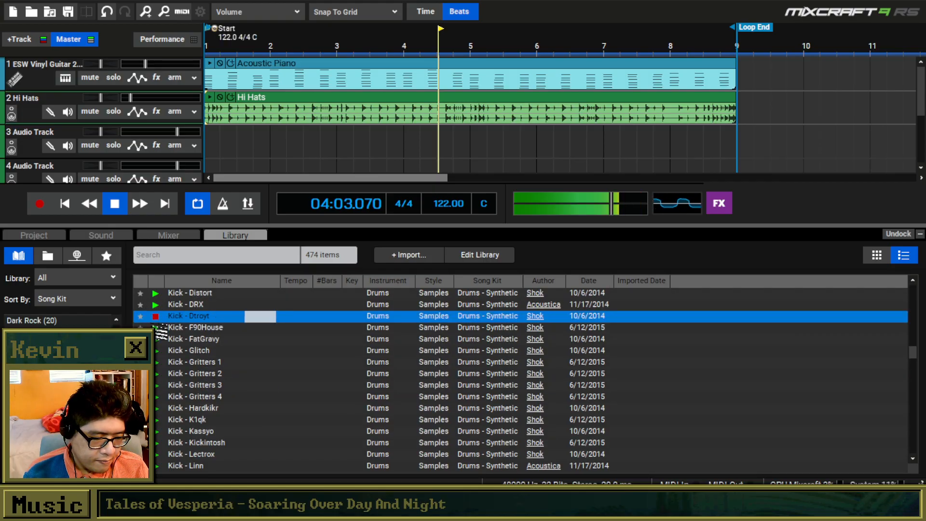
# Audition the earlier synthetic kick samples, from Kick - F90House back through Kick - Boompuhf and Kick - 909.
pyautogui.click(156, 327)
pyautogui.scroll(3, 156, 328)
pyautogui.scroll(2, 156, 328)
pyautogui.click(156, 327)
pyautogui.click(155, 317)
pyautogui.scroll(2, 154, 316)
pyautogui.click(155, 317)
pyautogui.click(156, 304)
pyautogui.scroll(4, 156, 312)
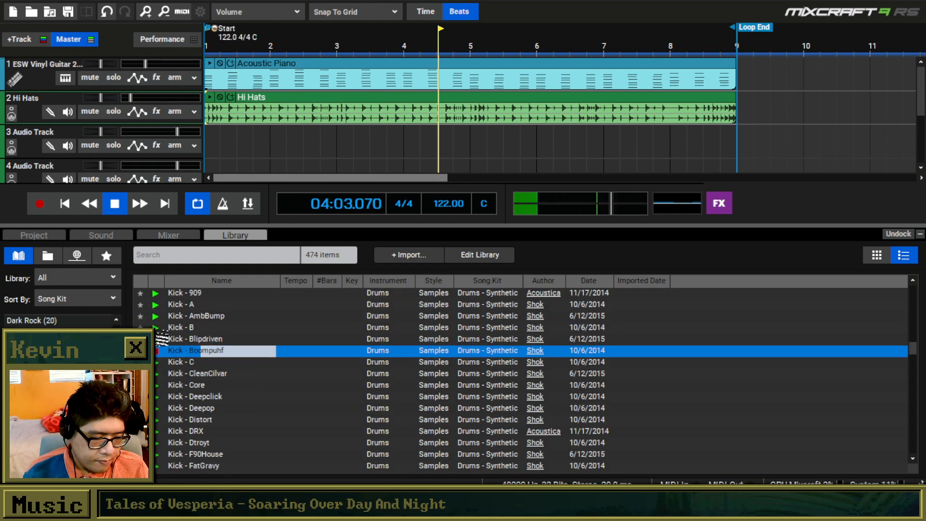
pyautogui.click(156, 327)
pyautogui.click(156, 304)
pyautogui.scroll(2, 156, 311)
pyautogui.click(156, 316)
pyautogui.click(156, 306)
pyautogui.click(156, 318)
pyautogui.scroll(-6, 157, 319)
pyautogui.scroll(5, 157, 319)
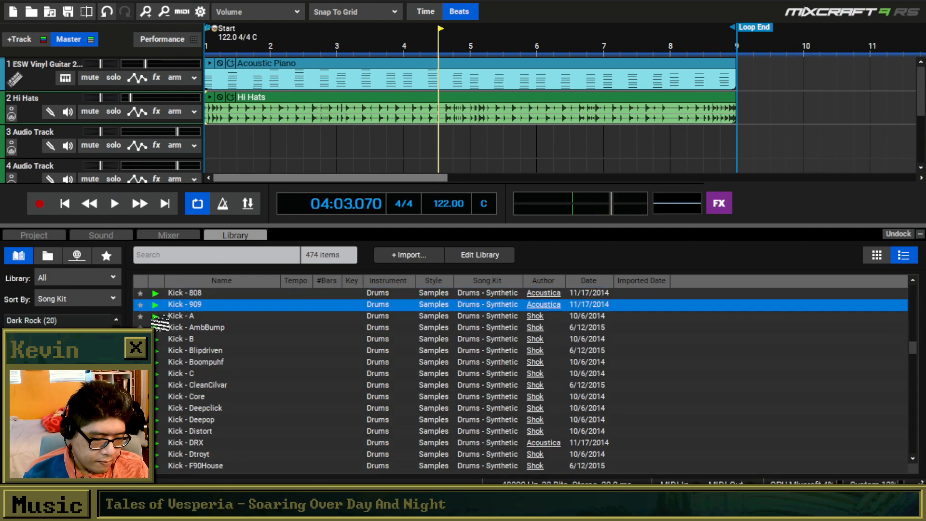
pyautogui.scroll(2, 156, 319)
pyautogui.click(157, 303)
# Audition the synthetic kick samples further down the list, from Kick - R through Kick - Sixsow to Kick - SlowBasketBall.
pyautogui.scroll(-6, 156, 309)
pyautogui.scroll(-20, 159, 316)
pyautogui.click(158, 328)
pyautogui.scroll(-4, 159, 331)
pyautogui.click(158, 329)
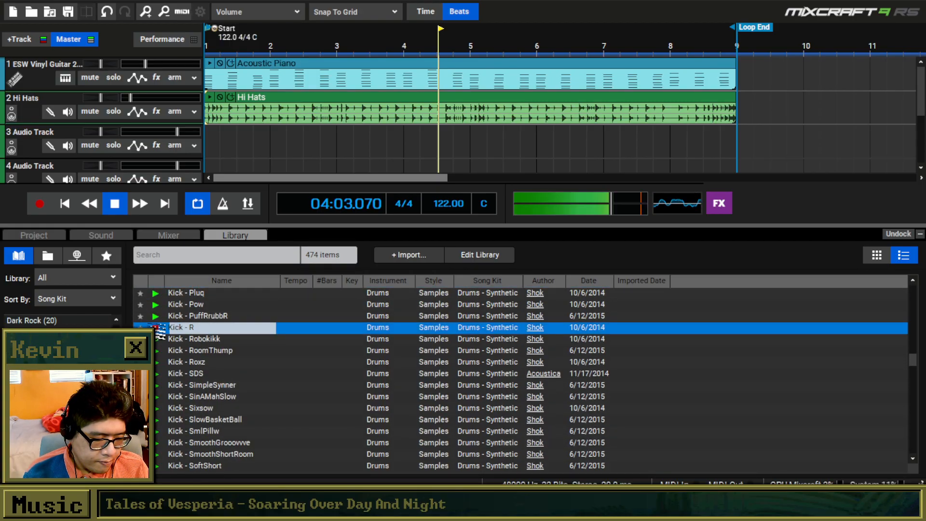
pyautogui.click(158, 351)
pyautogui.click(159, 361)
pyautogui.click(159, 373)
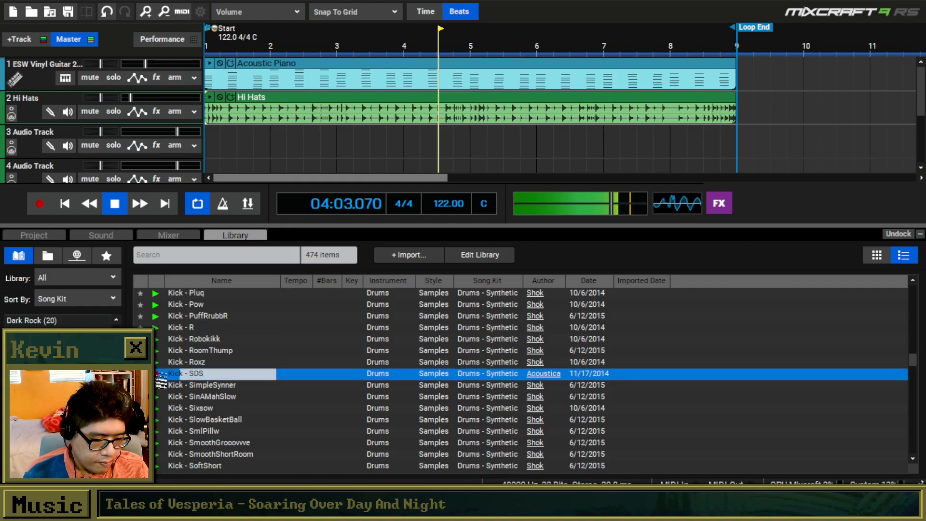
pyautogui.click(159, 385)
pyautogui.click(159, 397)
pyautogui.click(160, 408)
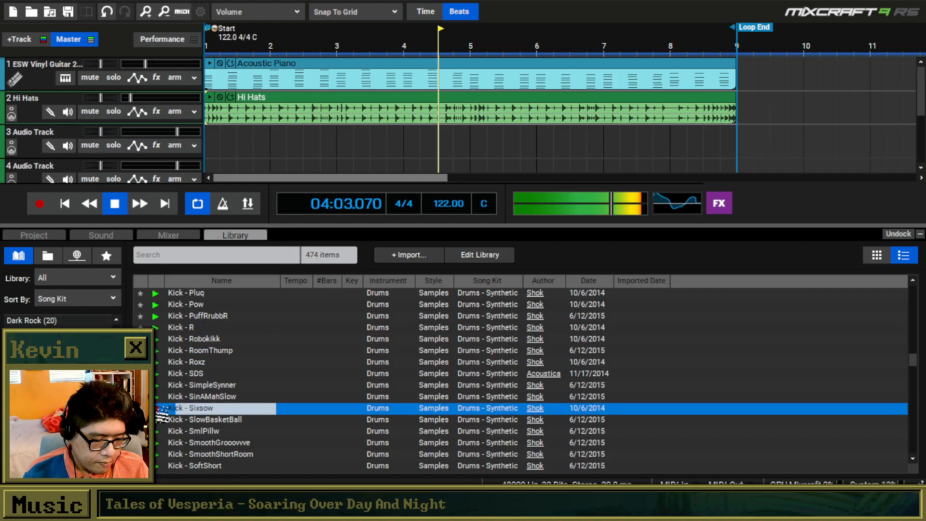
pyautogui.click(162, 420)
# Try Kick - Sixsow on track 3 with a second copy in bar 1, play it back, and delete both clips.
pyautogui.click(169, 410)
pyautogui.moveTo(169, 413); pyautogui.dragTo(211, 142)
pyautogui.hotkey('ctrl', 'c')
pyautogui.click(224, 137)
pyautogui.click(234, 136)
pyautogui.hotkey('ctrl', 'v')
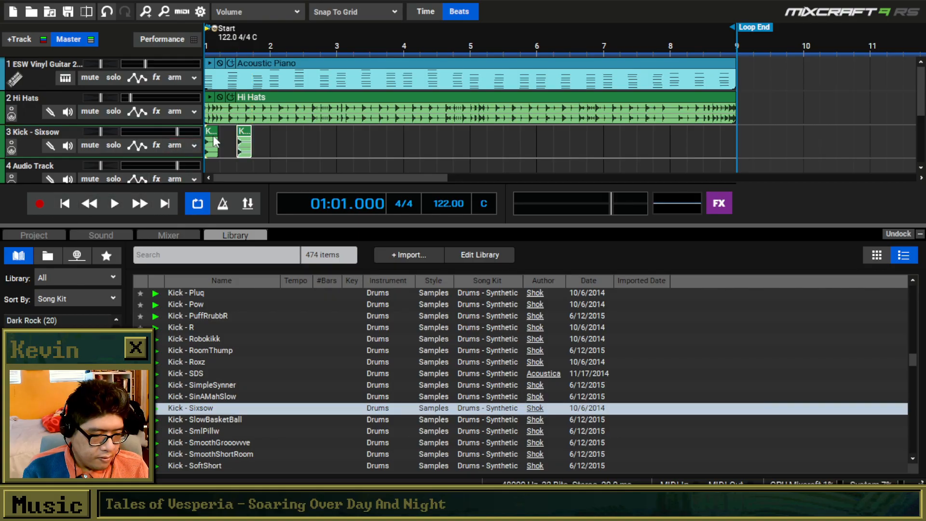
pyautogui.press('space')
pyautogui.press('space')
pyautogui.moveTo(268, 142); pyautogui.dragTo(207, 147)
pyautogui.press('Delete')
# Preview Kick - SoftShort, place it at the start of track 3, and play it from the beginning.
pyautogui.click(158, 431)
pyautogui.scroll(-1, 158, 431)
pyautogui.click(157, 432)
pyautogui.moveTo(179, 433); pyautogui.dragTo(224, 147)
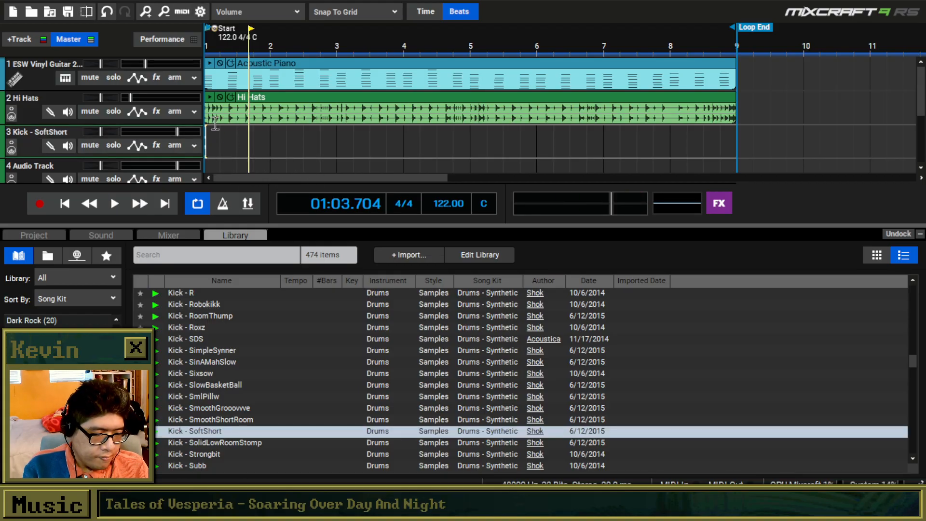
pyautogui.click(67, 203)
pyautogui.press('space')
pyautogui.press('space')
# Add a second SoftShort kick at 1:04.000 on track 3 and lower the track's volume.
pyautogui.click(265, 136)
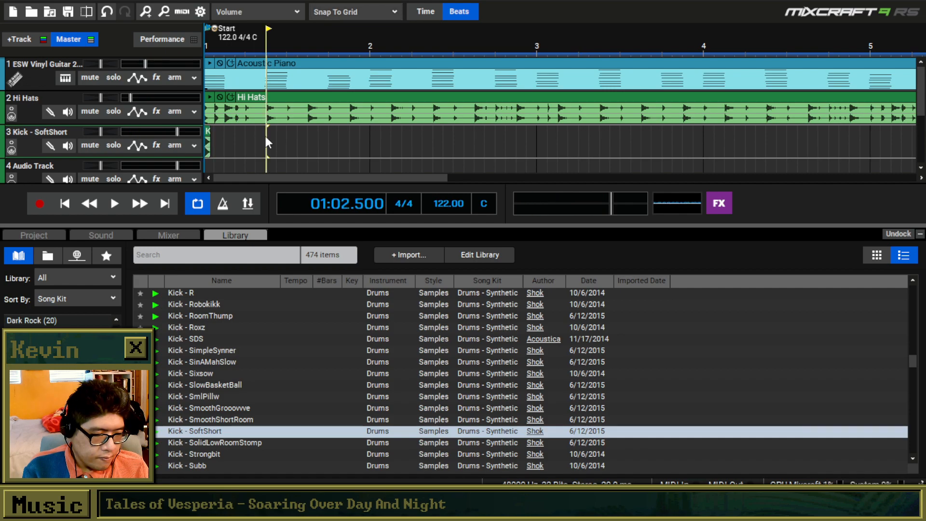
pyautogui.click(327, 135)
pyautogui.moveTo(177, 132); pyautogui.dragTo(151, 132)
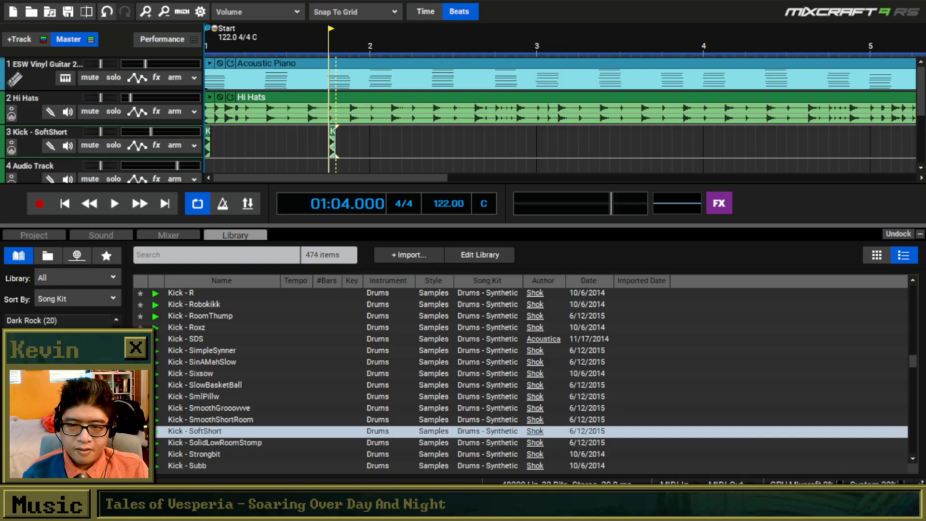
pyautogui.press('super+shift+Right')
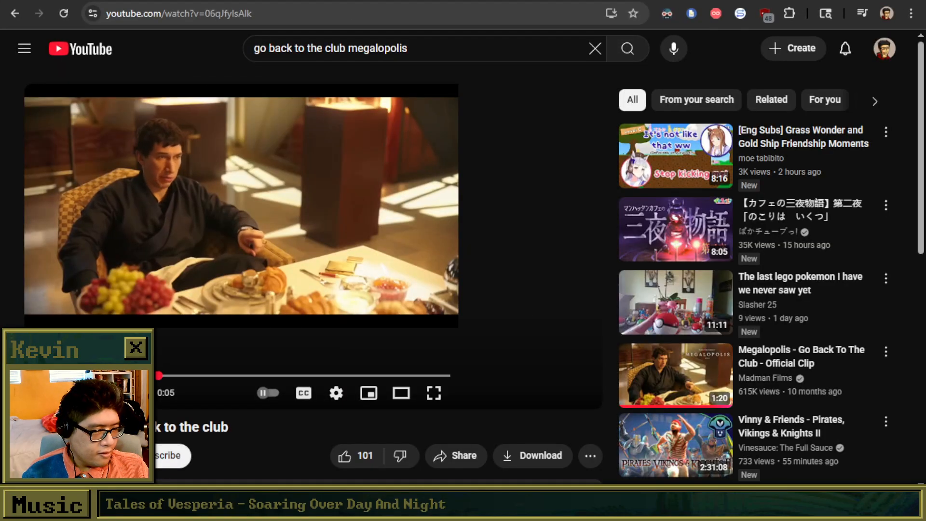
pyautogui.press('super+shift+Left')
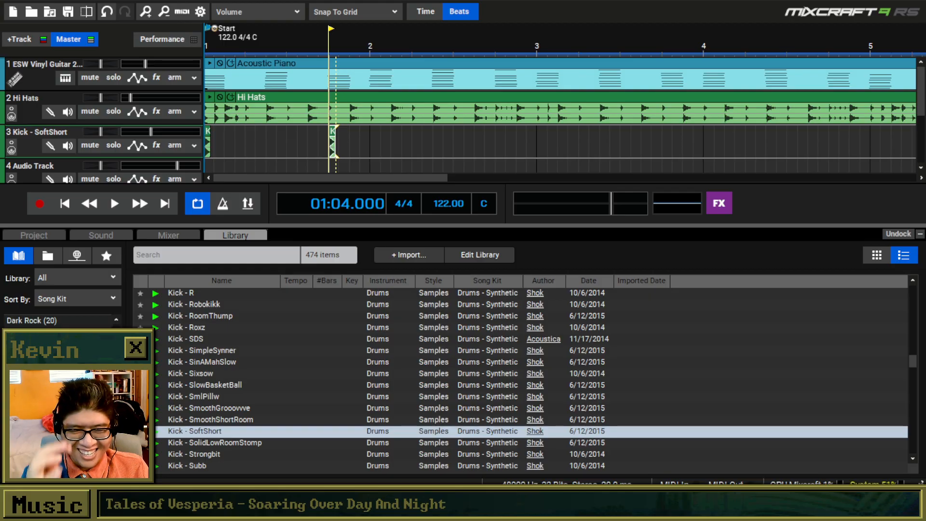
# Paste a copy of both SoftShort kick clips at 1:02.500 on track 3 and play the pattern from the start.
pyautogui.moveTo(341, 138); pyautogui.dragTo(169, 140)
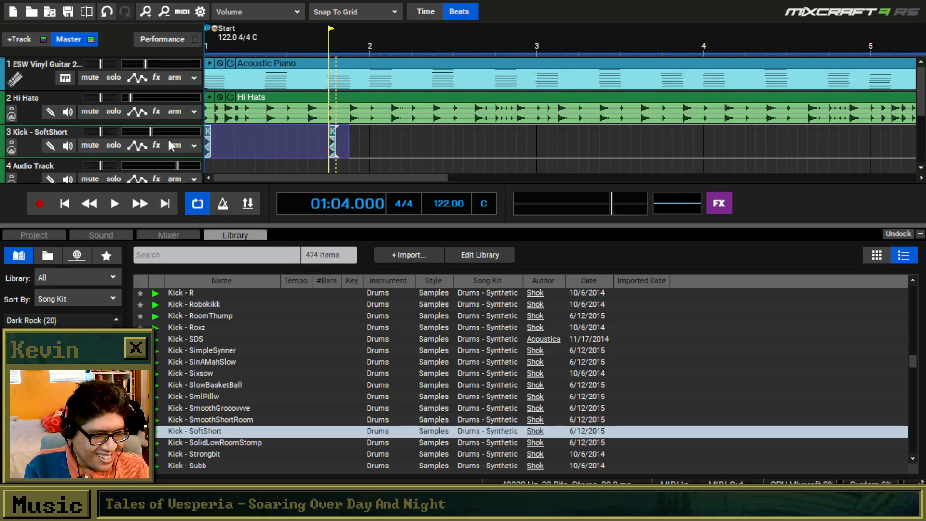
pyautogui.hotkey('ctrl', 'c')
pyautogui.click(269, 137)
pyautogui.hotkey('ctrl', 'v')
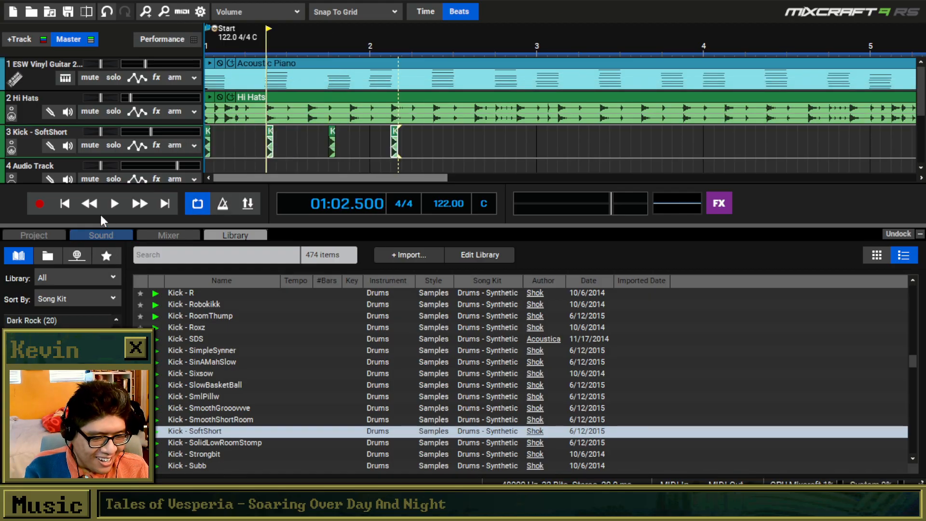
pyautogui.click(65, 206)
pyautogui.press('space')
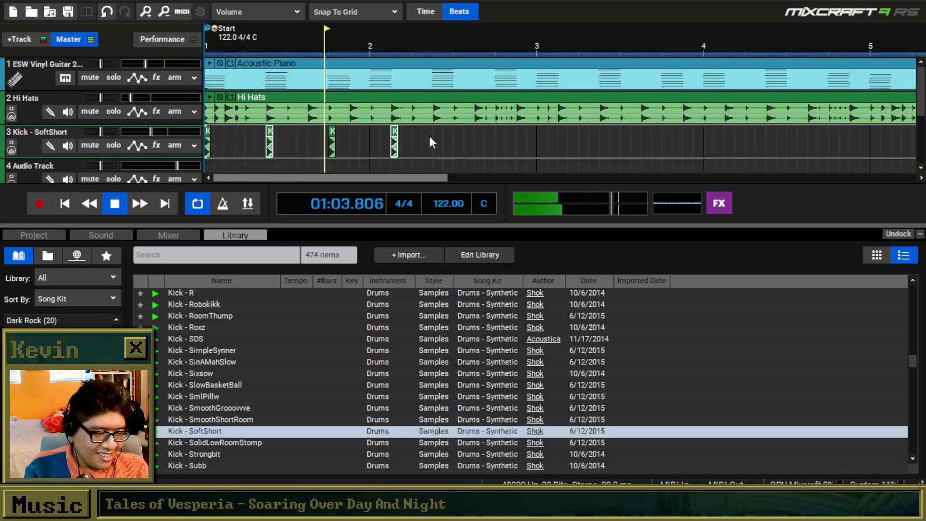
pyautogui.scroll(-1, 429, 136)
pyautogui.scroll(-1, 428, 133)
pyautogui.press('space')
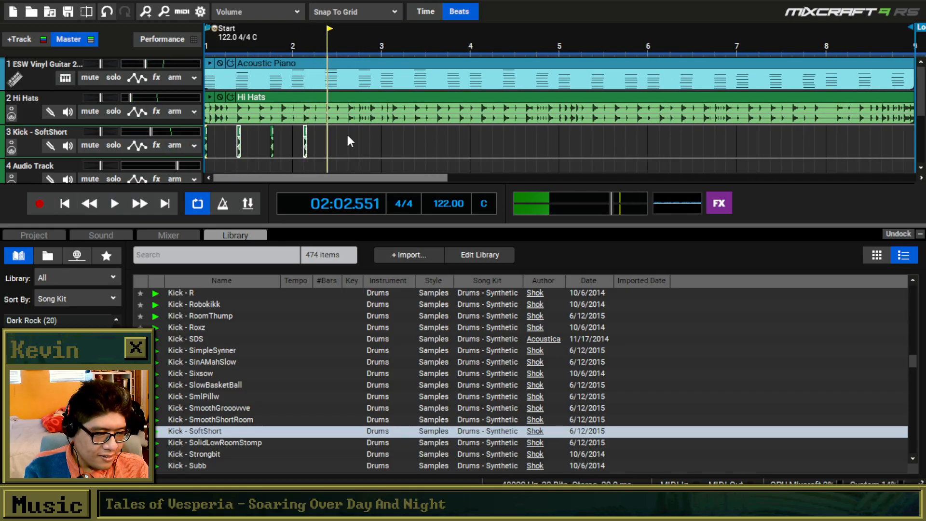
# Paste another copy of the SoftShort kick in the middle of bar 2 on track 3.
pyautogui.click(318, 132)
pyautogui.moveTo(258, 142); pyautogui.dragTo(336, 145)
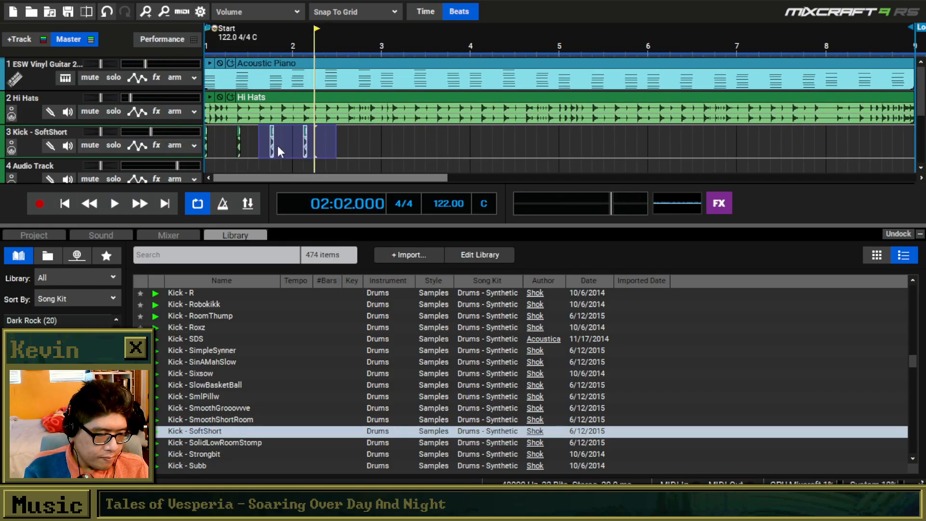
pyautogui.click(340, 129)
pyautogui.hotkey('ctrl', 'v')
# Delete the Hi Hats clip from track 2 and listen to the chords and kicks from the start.
pyautogui.click(326, 100)
pyautogui.press('Delete')
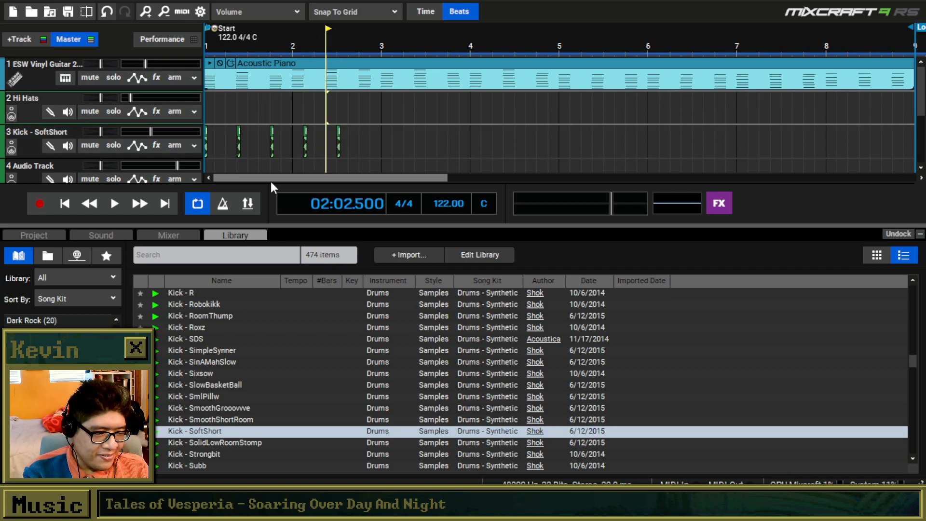
pyautogui.click(64, 204)
pyautogui.press('space')
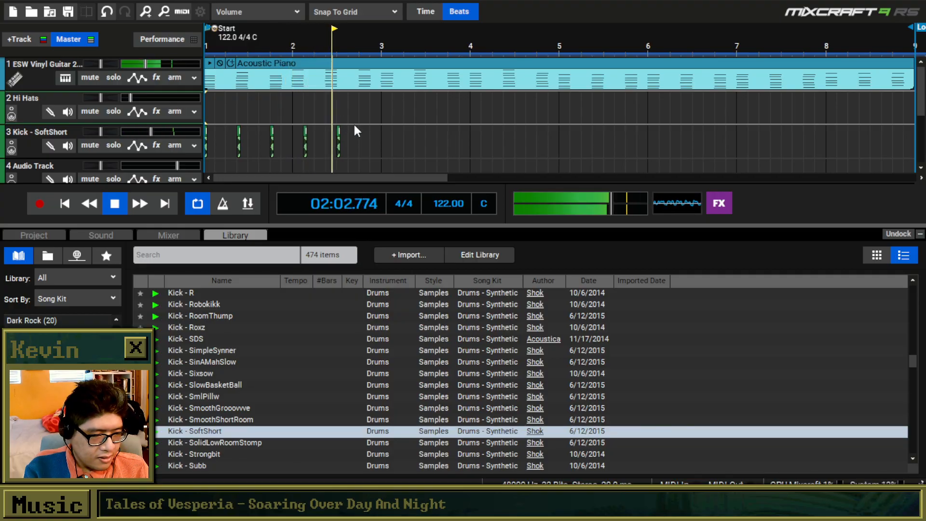
pyautogui.press('space')
# Add a kick at 2:04.000 on track 3, and paste a copy of the full two-bar kick pattern at bar 3.
pyautogui.click(338, 138)
pyautogui.click(366, 144)
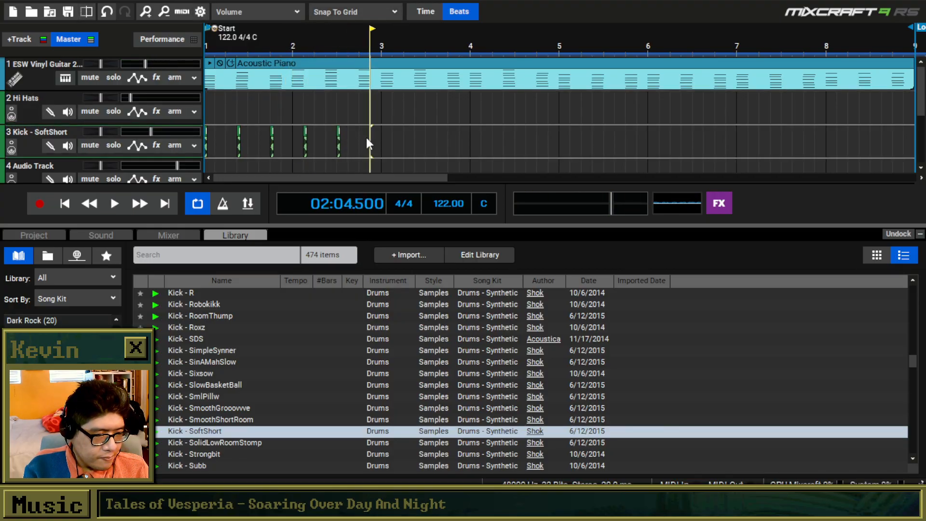
pyautogui.click(362, 145)
pyautogui.click(392, 145)
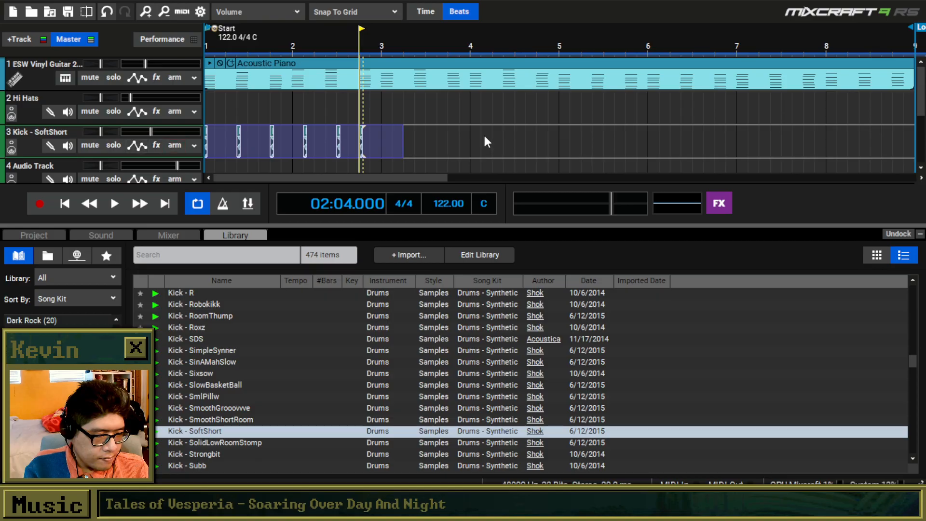
pyautogui.click(381, 137)
pyautogui.click(156, 77)
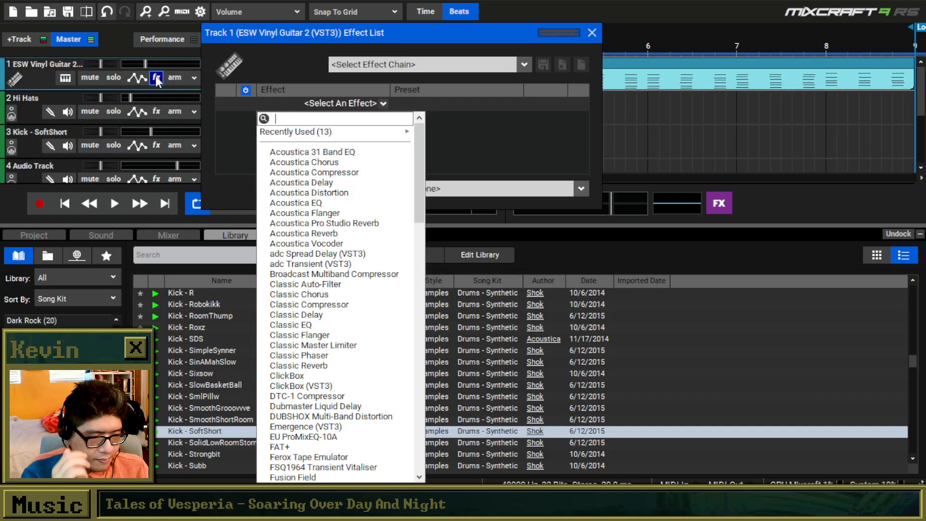
pyautogui.click(157, 79)
pyautogui.click(592, 33)
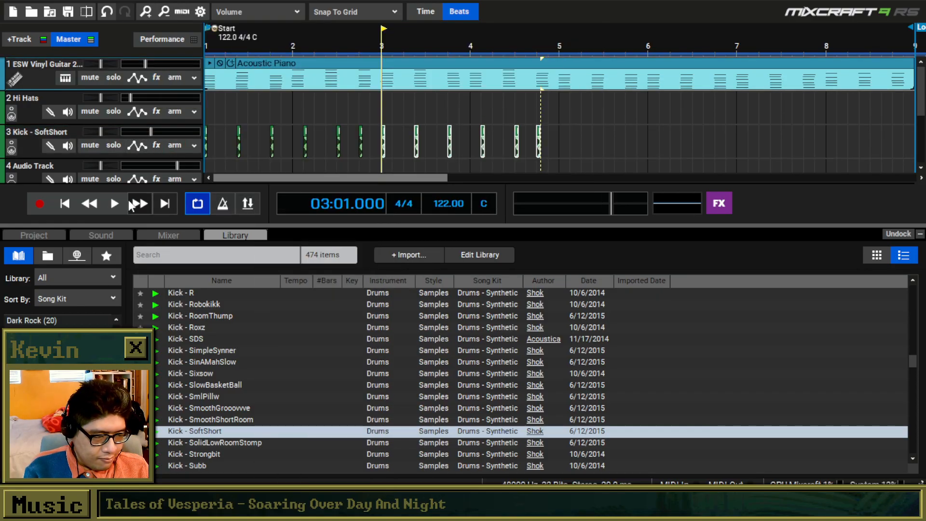
# Play the chords and the extended kick pattern from the start.
pyautogui.click(67, 203)
pyautogui.press('space')
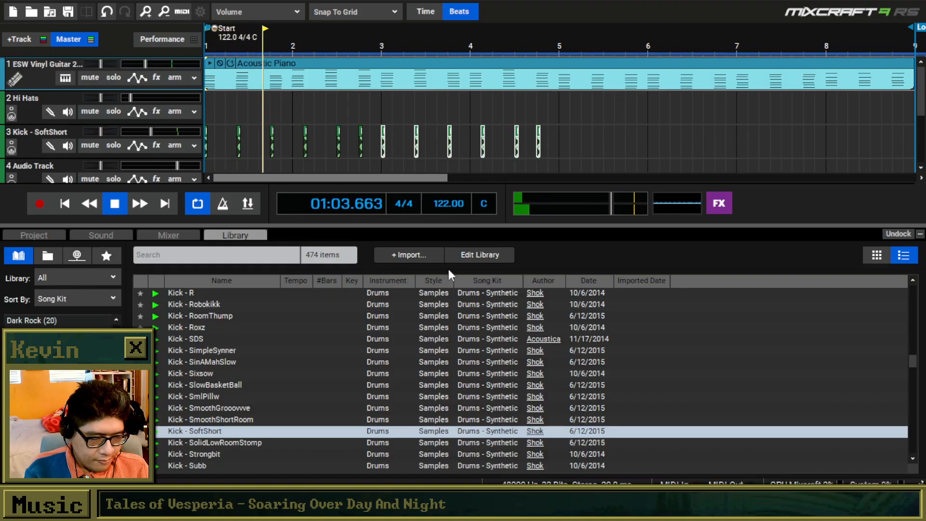
# Humanize all notes in the ESW Vinyl Guitar 2 clip twice, using random start-time adjustments of up to 21 milliseconds.
pyautogui.moveTo(913, 362); pyautogui.dragTo(908, 374)
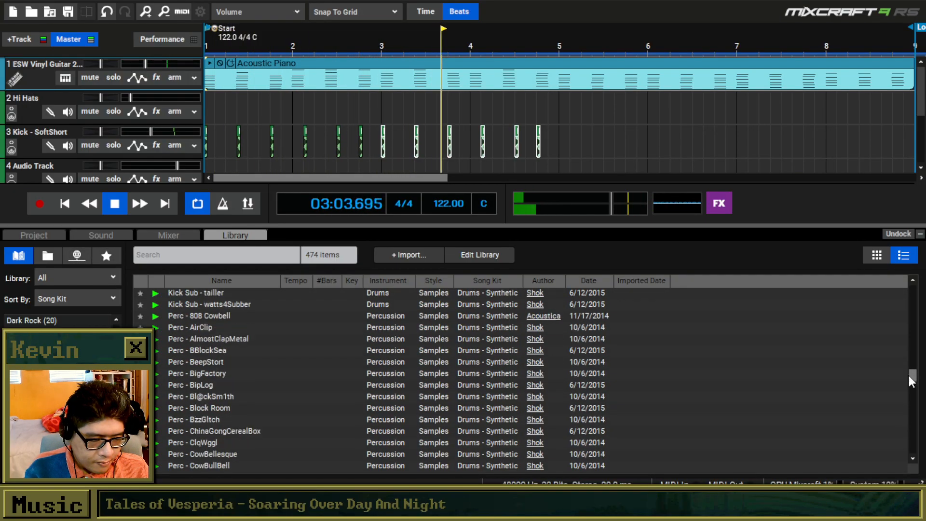
pyautogui.rightClick(245, 70)
pyautogui.moveTo(289, 109)
pyautogui.click(447, 122)
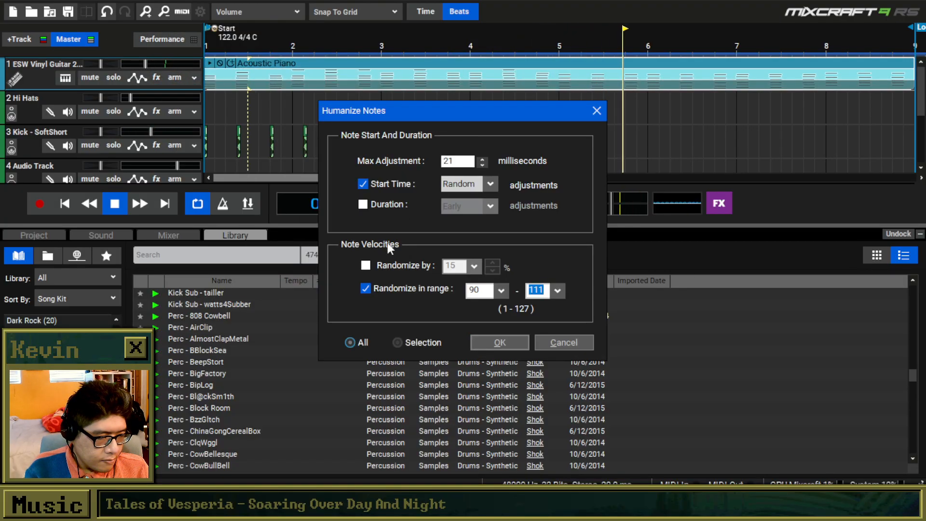
pyautogui.click(505, 341)
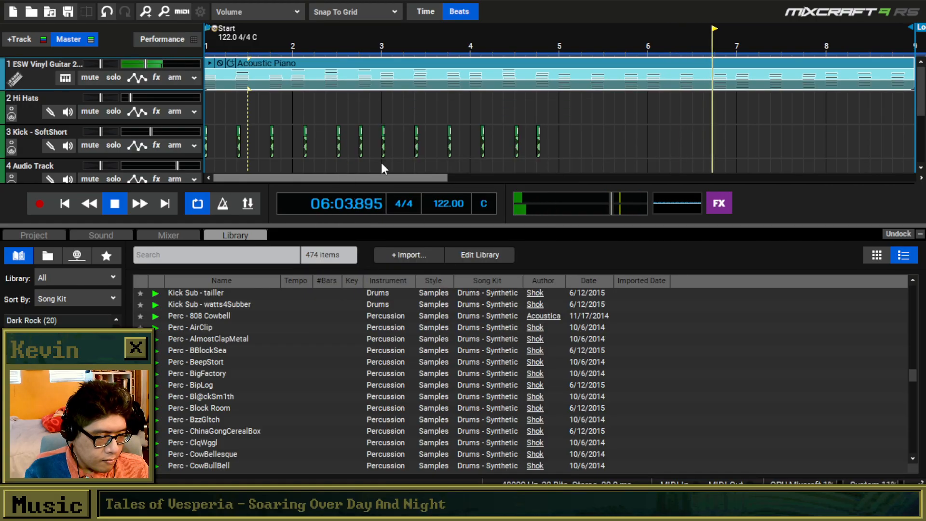
pyautogui.rightClick(317, 60)
pyautogui.moveTo(371, 94)
pyautogui.click(503, 118)
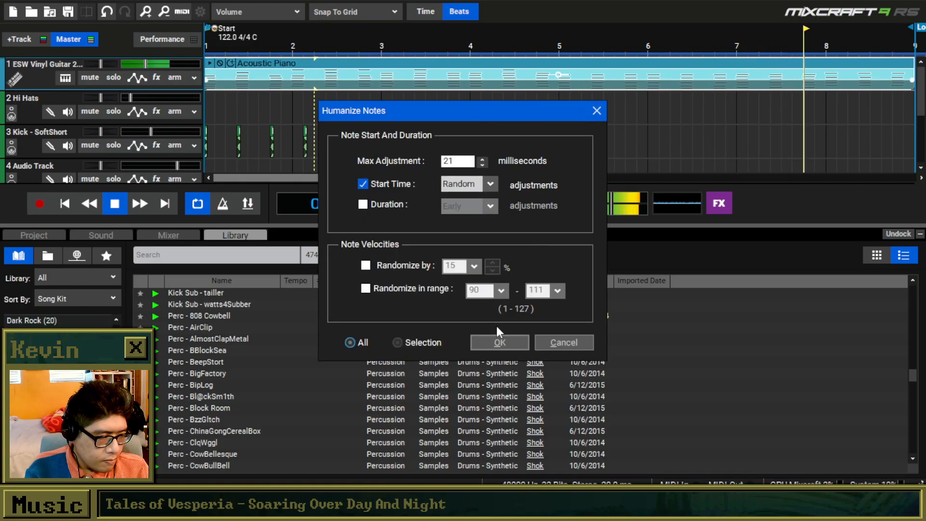
pyautogui.click(494, 341)
# Duplicate the whole four-bar SoftShort kick pattern on track 3 so that it fills bars 5 to 8.
pyautogui.scroll(-5, 501, 108)
pyautogui.scroll(3, 389, 127)
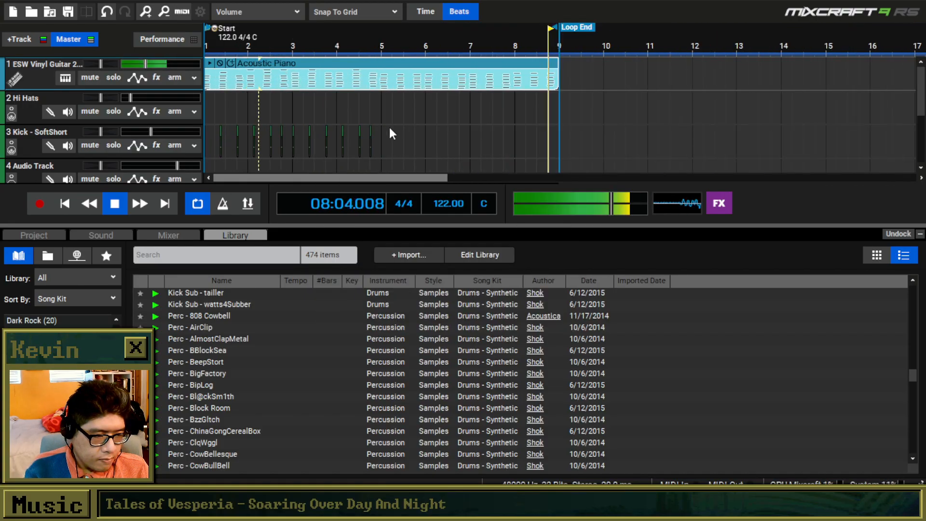
pyautogui.click(416, 137)
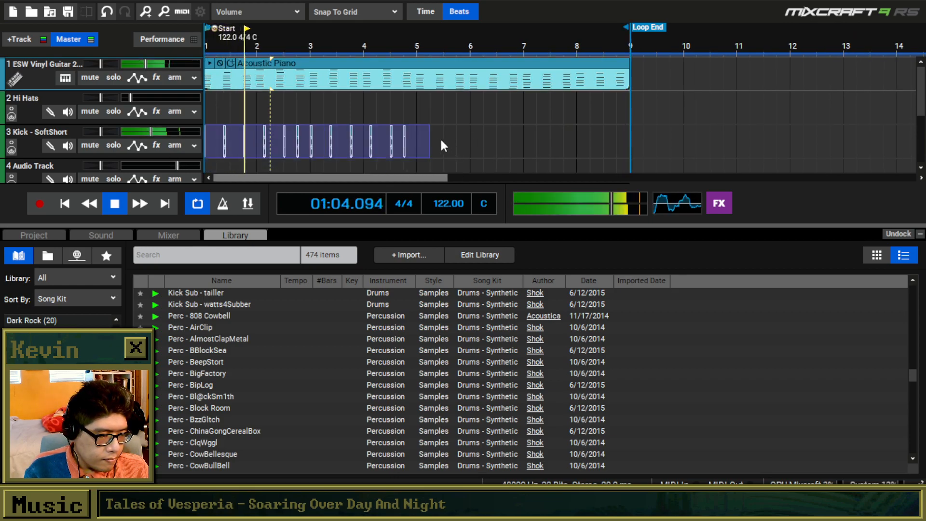
pyautogui.rightClick(419, 138)
pyautogui.click(471, 232)
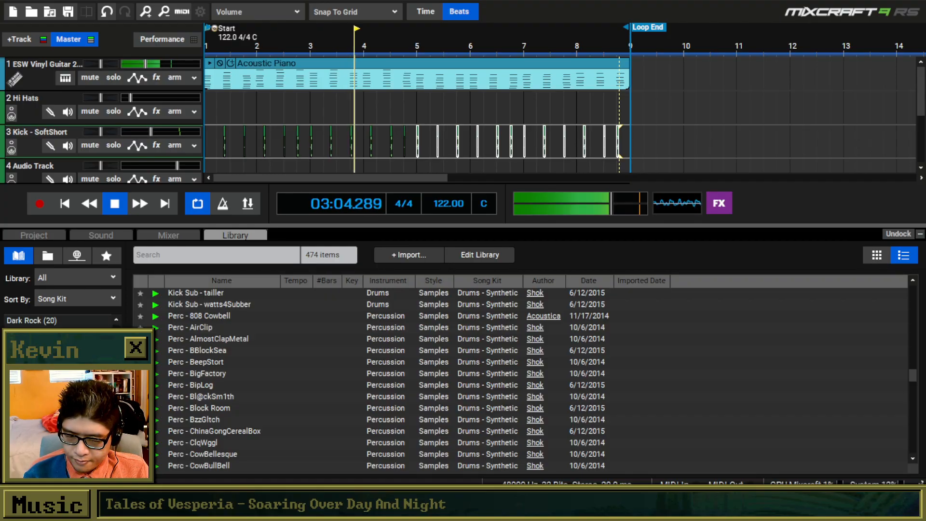
# Show the ESW Vinyl Guitar 2 plug-in interface from its instrument settings and lower the guitar track's volume slightly.
pyautogui.click(66, 77)
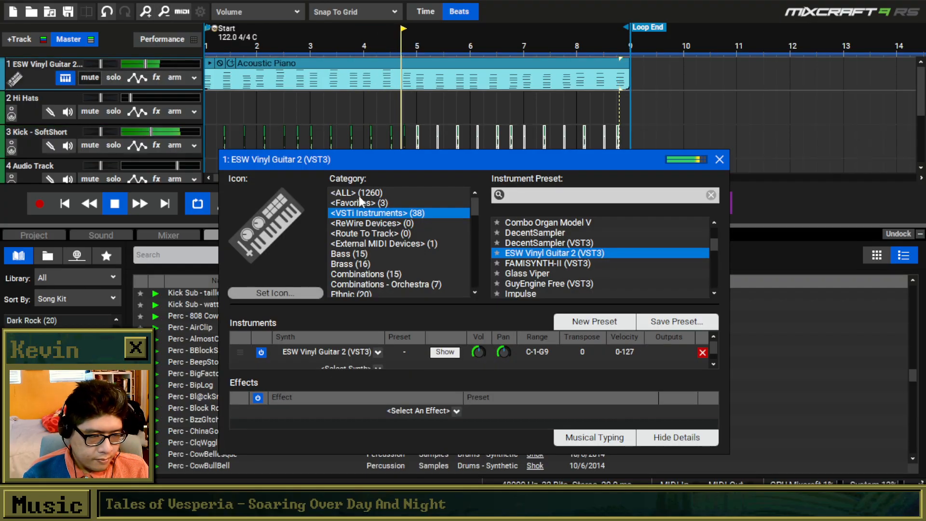
pyautogui.click(445, 351)
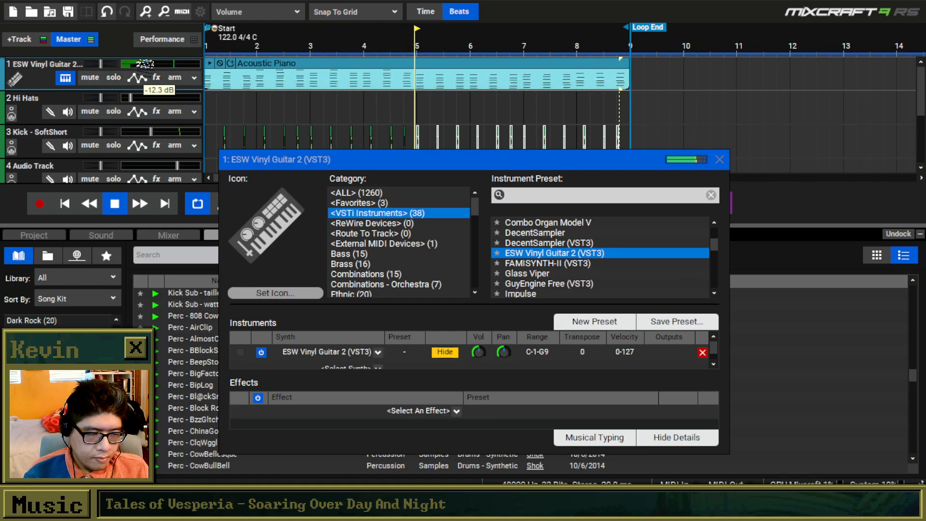
# Add a virtual instrument track above the guitar and assign it the Synth Flute 2 preset from the Wind - Flute category.
pyautogui.rightClick(45, 75)
pyautogui.click(311, 93)
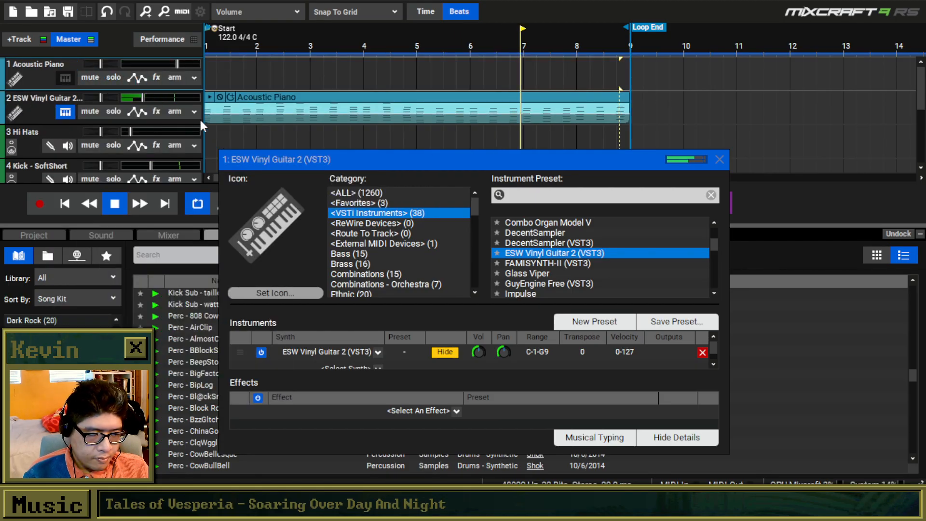
pyautogui.scroll(-5, 389, 186)
pyautogui.scroll(-2, 390, 187)
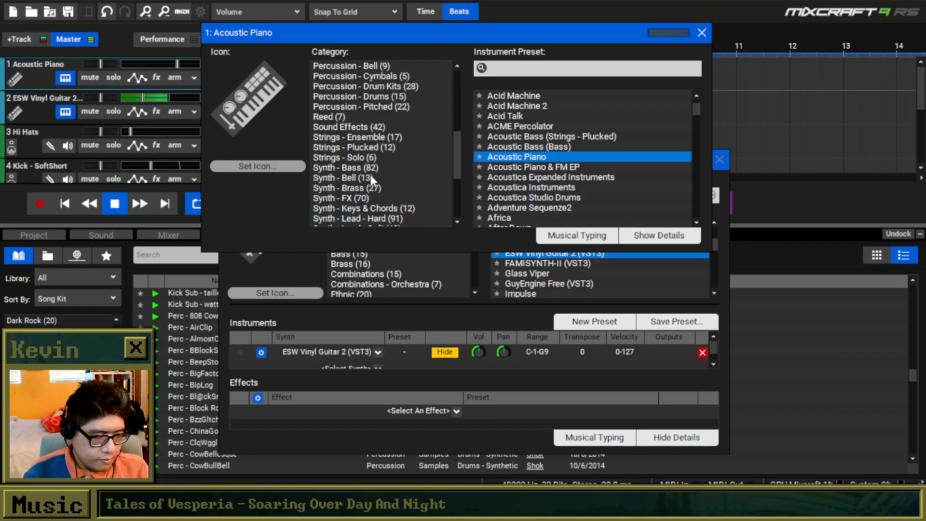
pyautogui.scroll(-3, 369, 173)
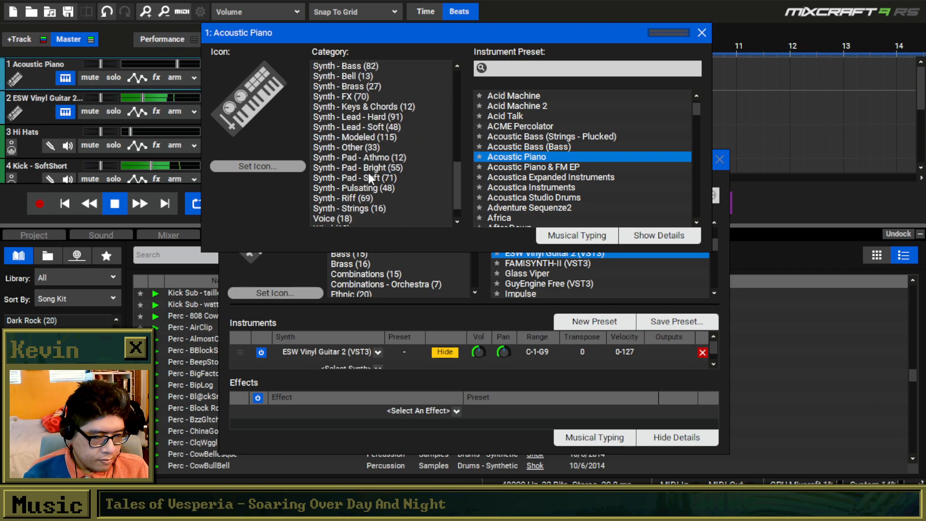
pyautogui.scroll(3, 384, 164)
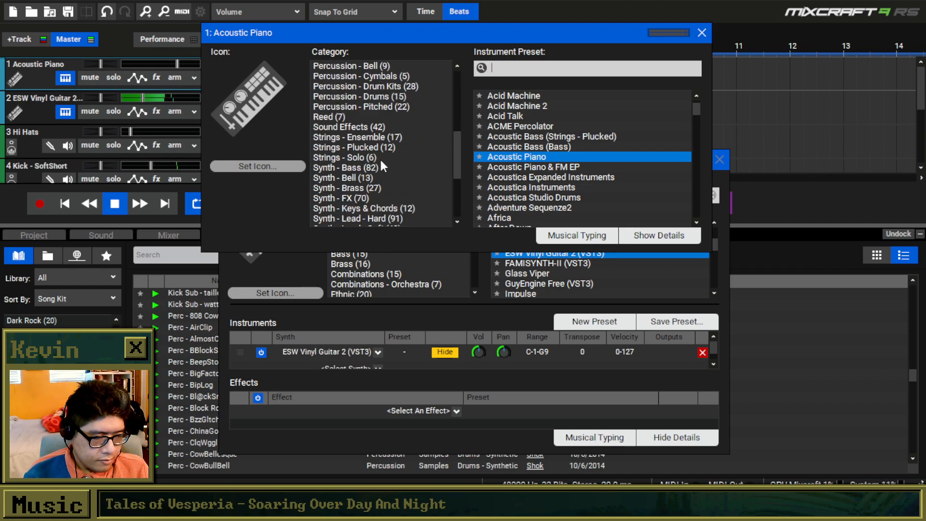
pyautogui.scroll(-4, 374, 152)
pyautogui.click(347, 208)
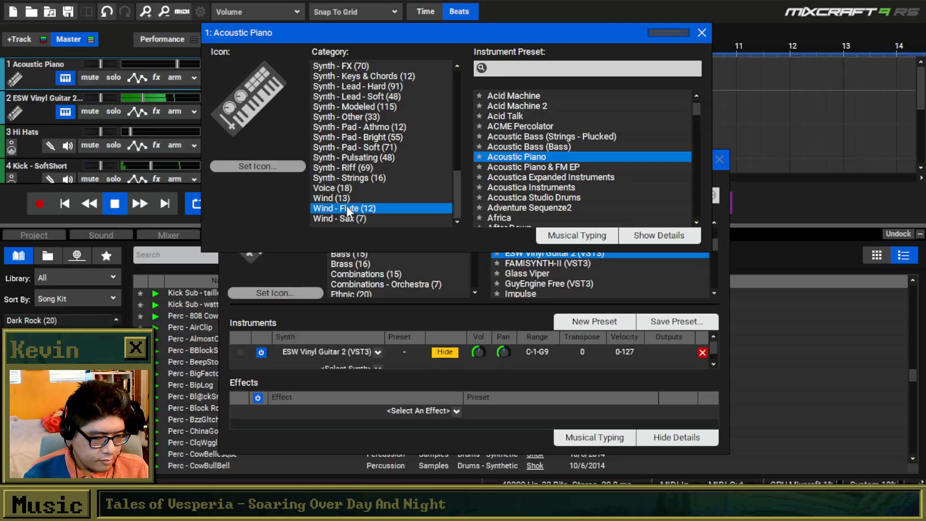
pyautogui.click(525, 177)
# Open Musical Typing for Synth Flute 2, raise its range to C4 - F#5, and lower the flute track's volume.
pyautogui.click(570, 234)
pyautogui.press('t')
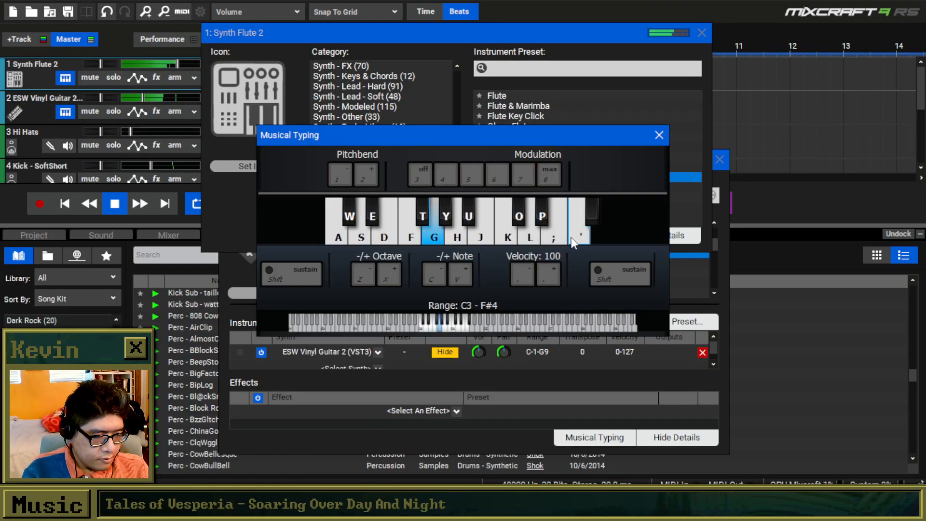
pyautogui.press('x')
pyautogui.press('k')
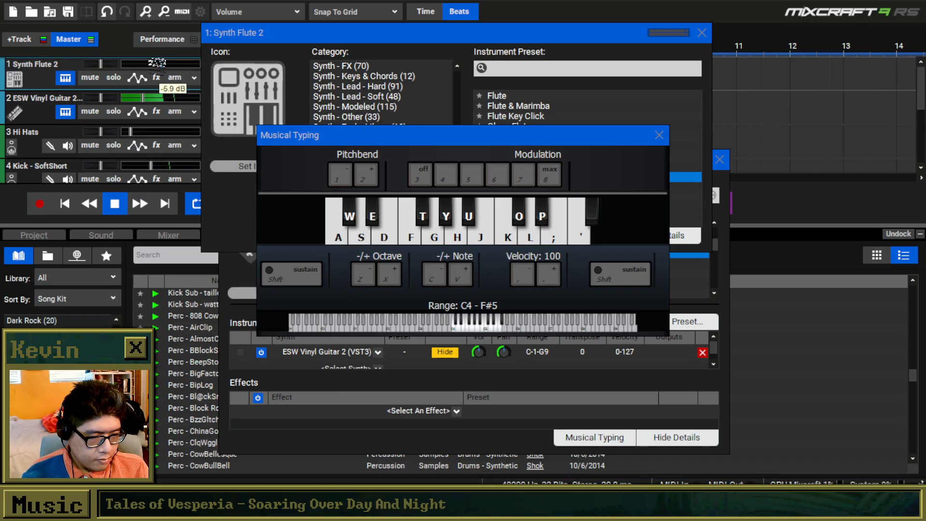
# Try out a flute melody between G4 and E5 with Musical Typing over the looping chords and kicks.
pyautogui.press('k')
pyautogui.press('j')
pyautogui.press('h')
pyautogui.press('j')
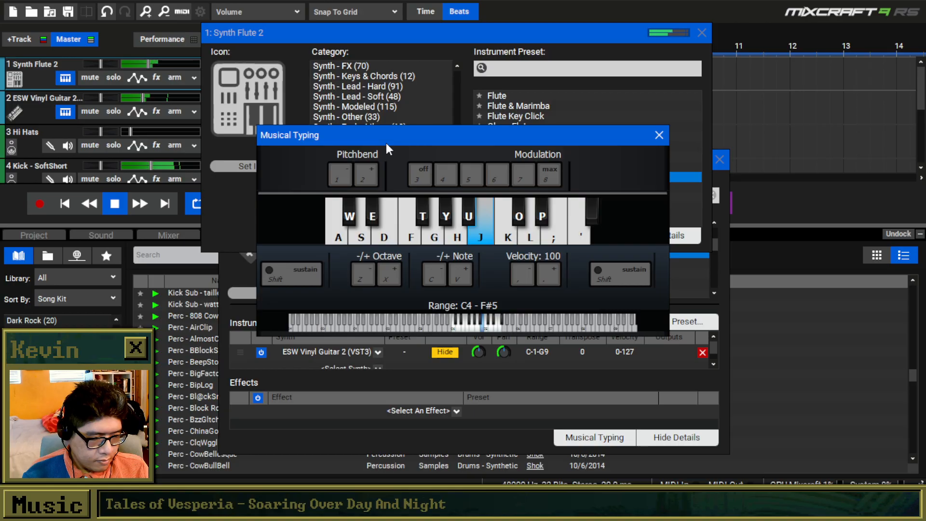
pyautogui.press('l')
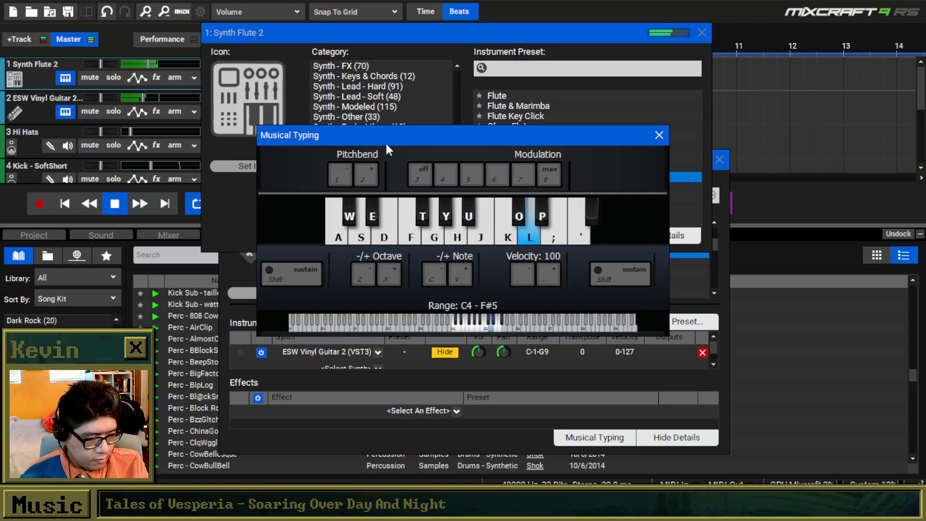
pyautogui.press(';')
pyautogui.press(';')
pyautogui.press(';')
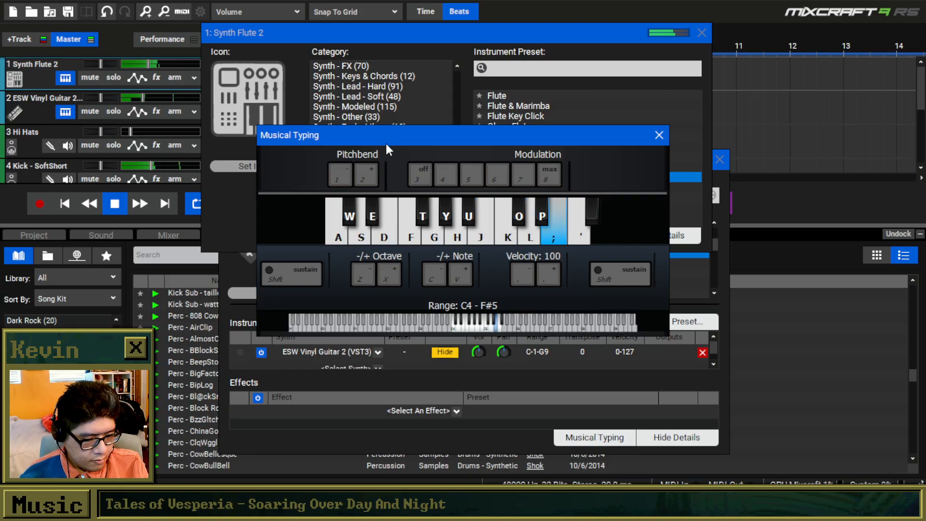
pyautogui.press('k')
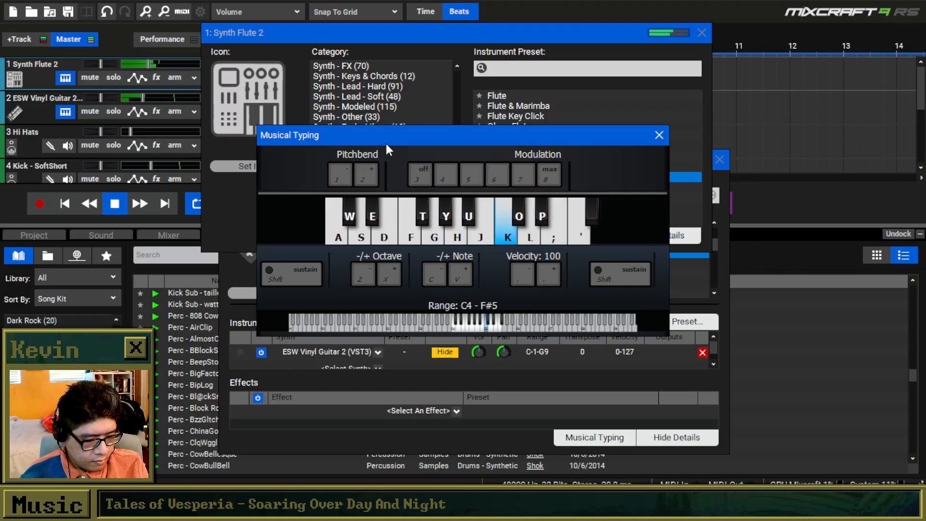
pyautogui.press('j')
pyautogui.press('j')
pyautogui.press('g')
pyautogui.press('h')
pyautogui.press('j')
pyautogui.press('k')
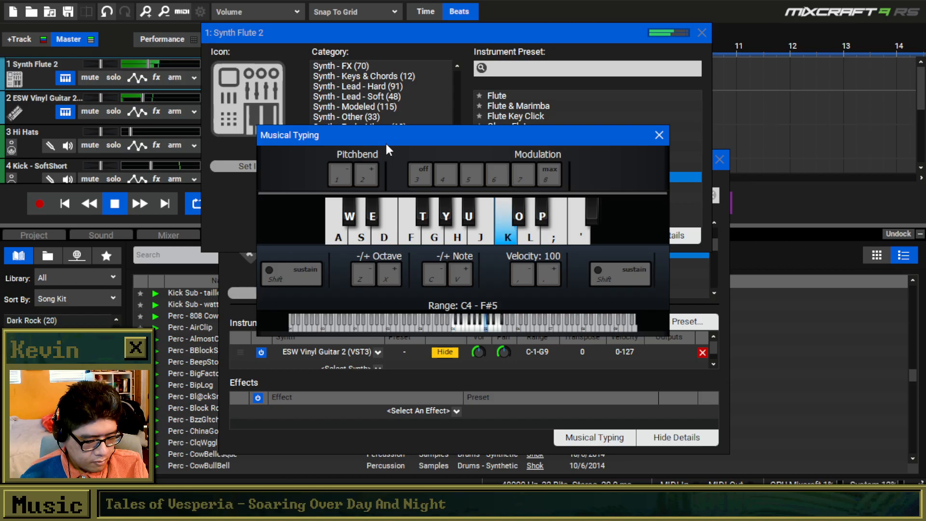
pyautogui.press('l')
pyautogui.press('k')
pyautogui.press('l')
pyautogui.press('k')
pyautogui.press(';')
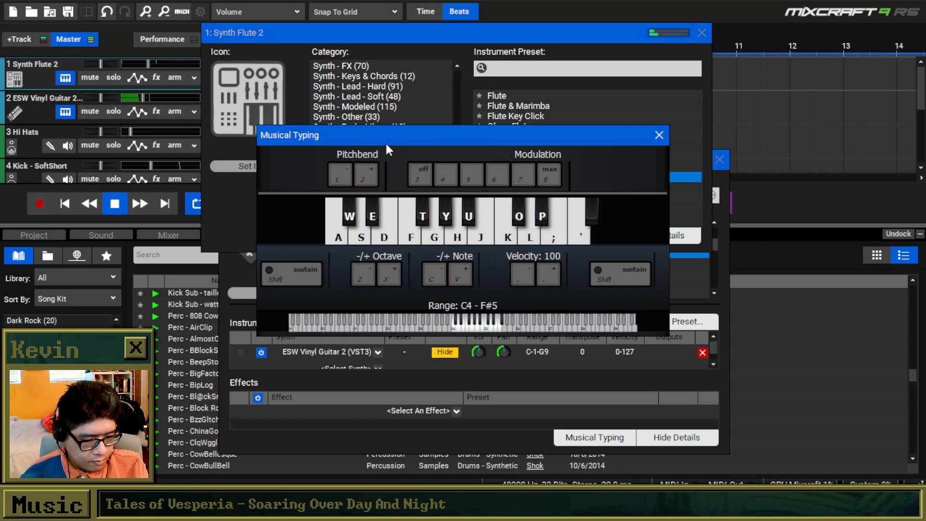
# Raise Musical Typing to the C5 - F#6 range and try a descending phrase of G5, F5 and E5.
pyautogui.press('x')
pyautogui.press('g')
pyautogui.press('f')
pyautogui.press('d')
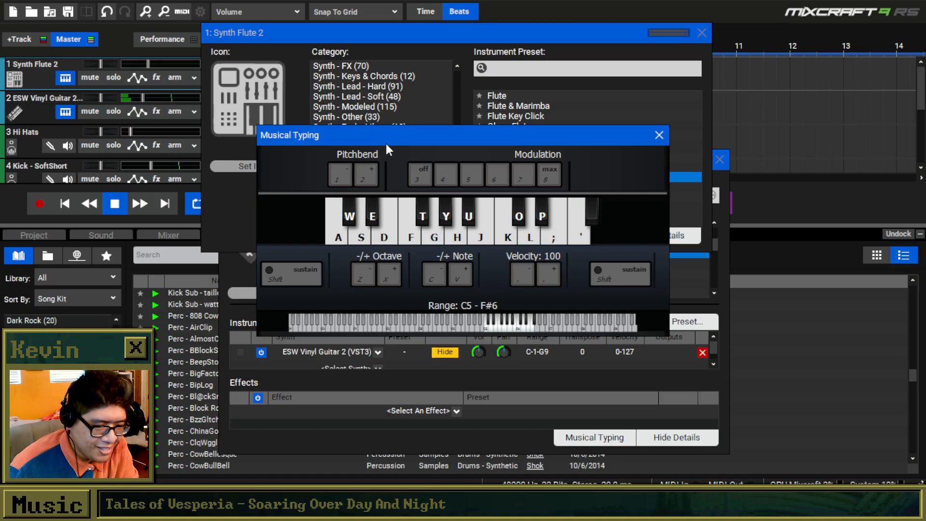
# Stop playback and close the Synth Flute 2, Musical Typing and ESW Vinyl Guitar 2 windows.
pyautogui.click(118, 198)
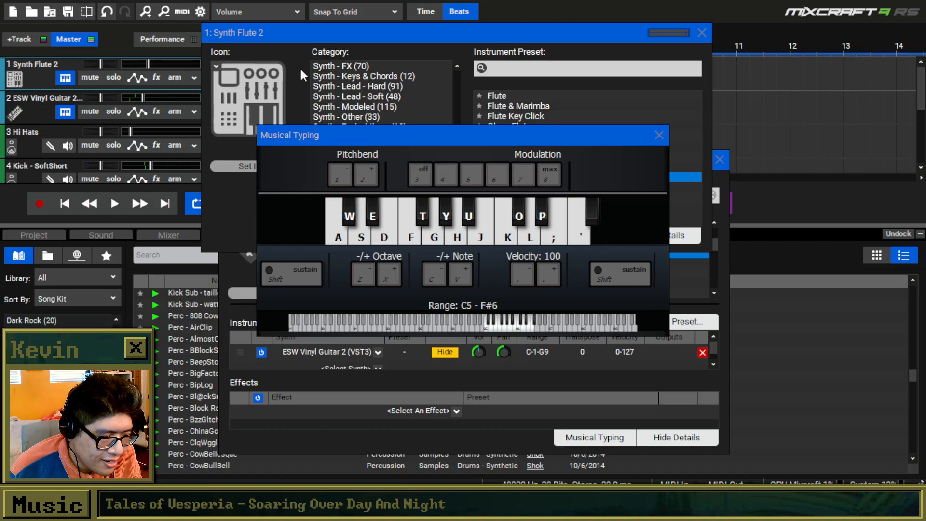
pyautogui.click(311, 44)
pyautogui.click(702, 32)
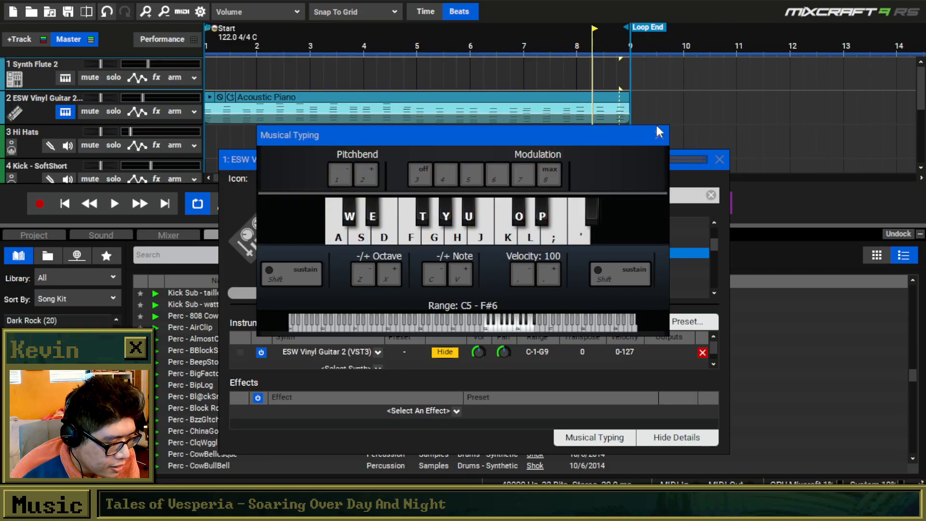
pyautogui.moveTo(593, 133); pyautogui.dragTo(634, 119)
pyautogui.click(700, 122)
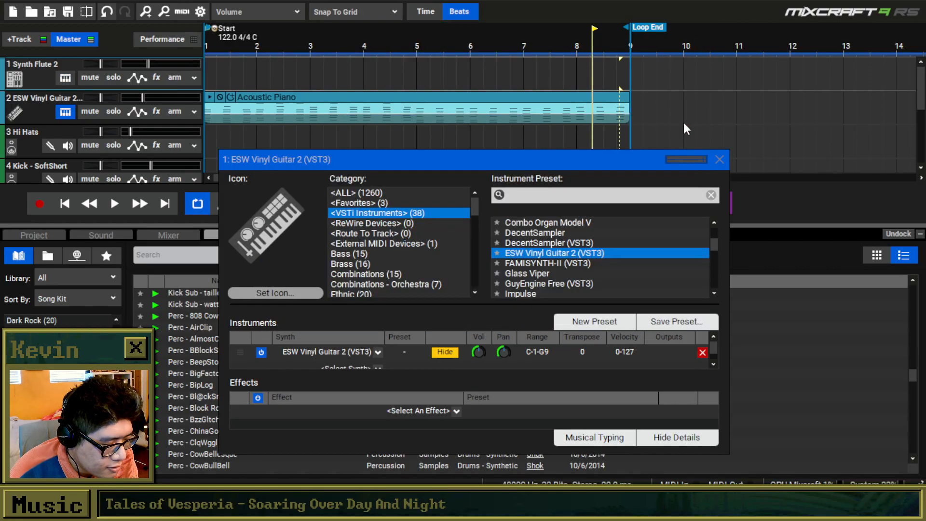
pyautogui.click(719, 160)
# Browse the synthetic percussion samples in the library and audition a few, including Perc - Modular Smash.
pyautogui.scroll(-8, 202, 381)
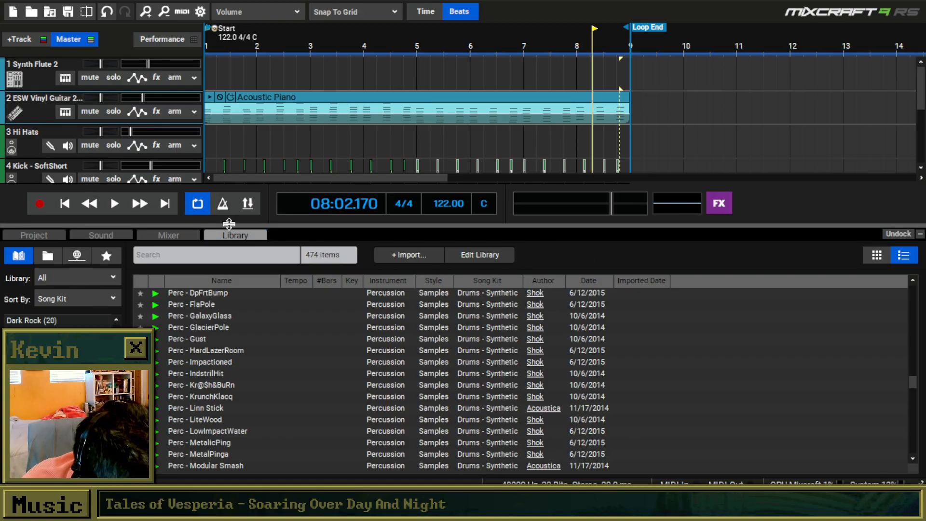
pyautogui.scroll(-2, 195, 395)
pyautogui.click(170, 386)
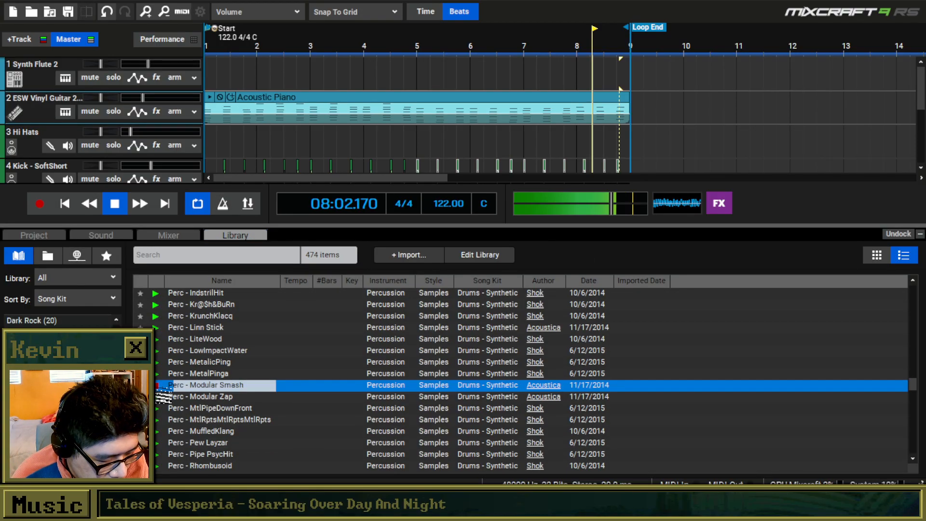
pyautogui.scroll(-5, 169, 389)
pyautogui.click(170, 386)
pyautogui.scroll(-2, 170, 388)
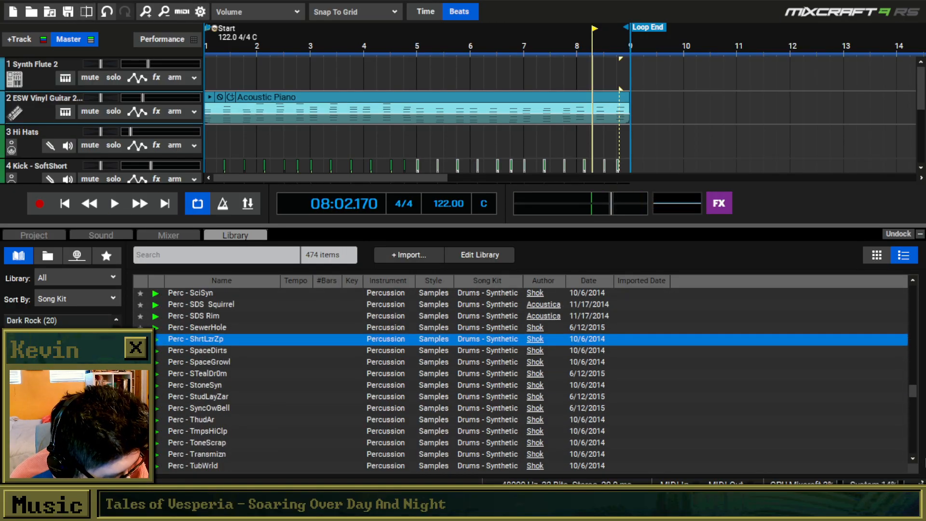
pyautogui.scroll(-5, 915, 400)
# Widen the library listing to all song kits and search it for "shaker".
pyautogui.scroll(10, 100, 317)
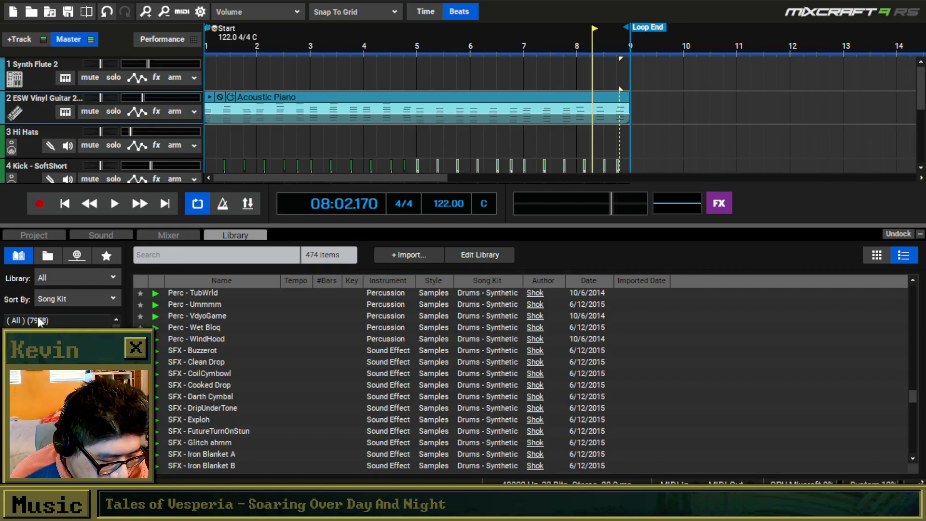
pyautogui.click(50, 319)
pyautogui.click(158, 255)
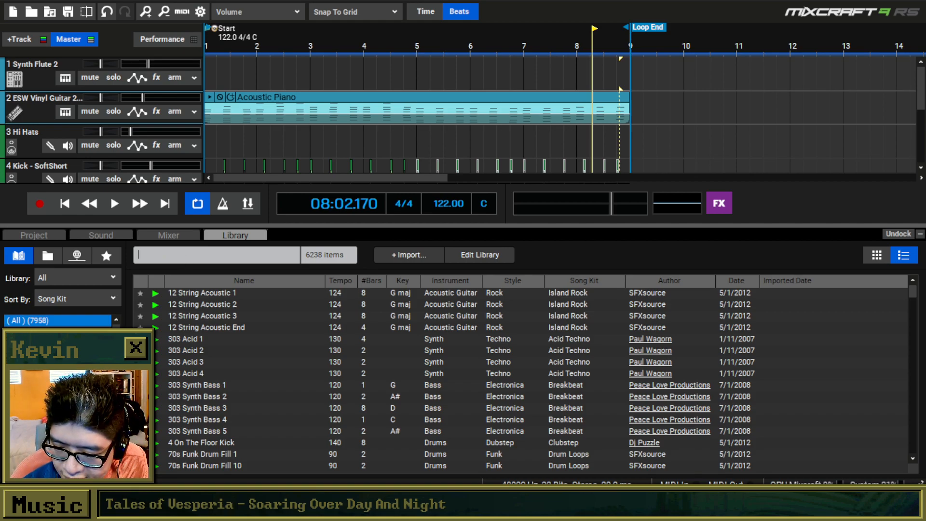
pyautogui.write('shaker')
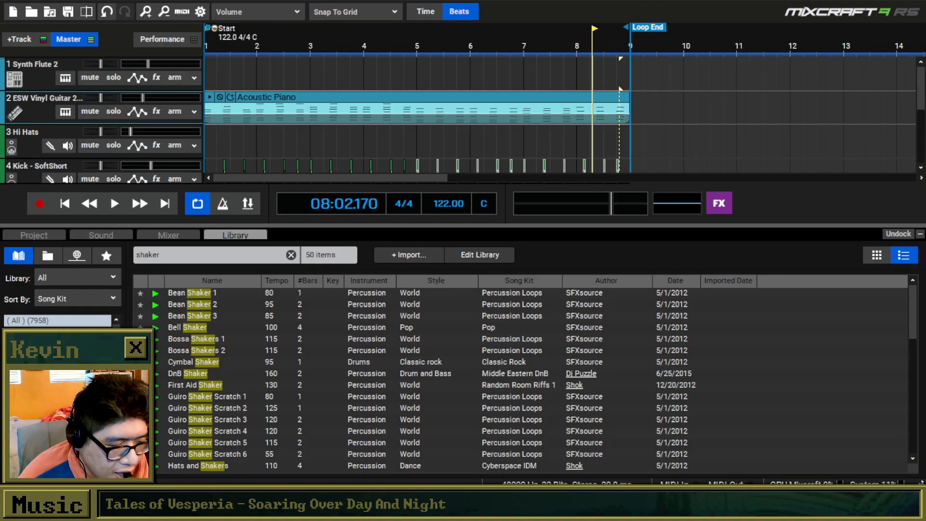
# Play the chords and kicks briefly from the start of the project, and stop within the first bar.
pyautogui.click(64, 203)
pyautogui.press('space')
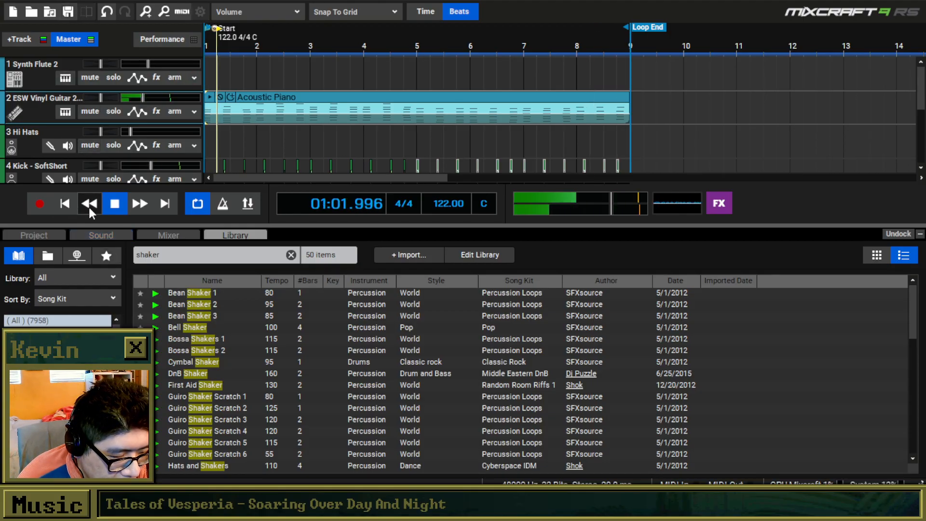
pyautogui.click(114, 203)
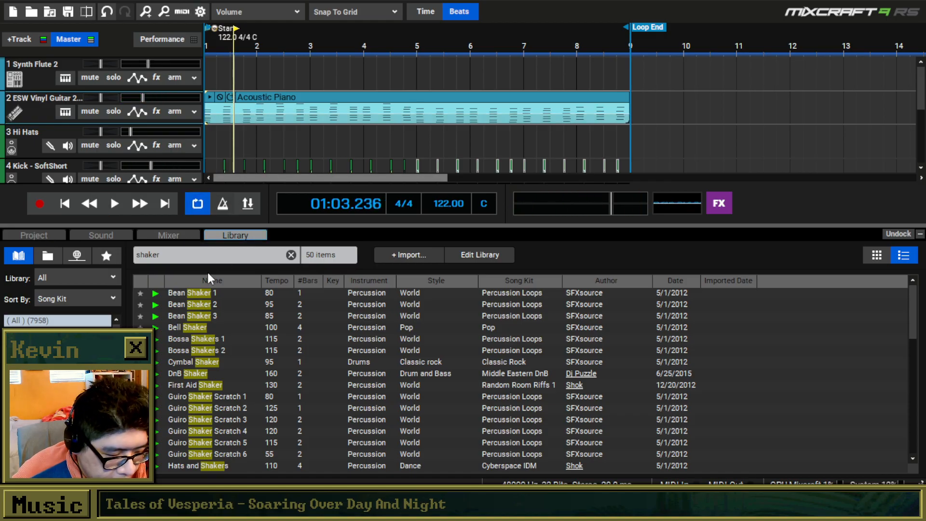
pyautogui.moveTo(919, 87); pyautogui.dragTo(919, 109)
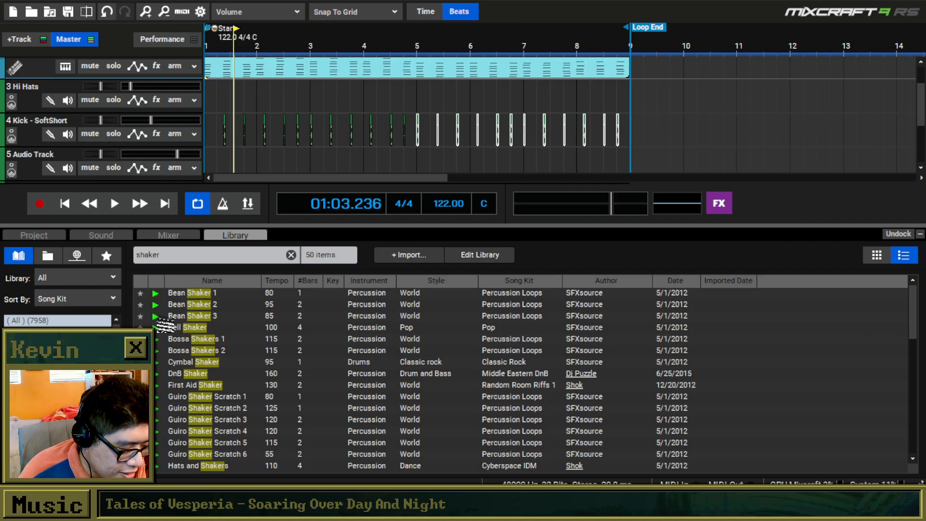
# Try the Bean Shaker 1 loop at the start of track 5, play it from the beginning, and delete the clip.
pyautogui.click(155, 292)
pyautogui.moveTo(159, 300); pyautogui.dragTo(167, 173)
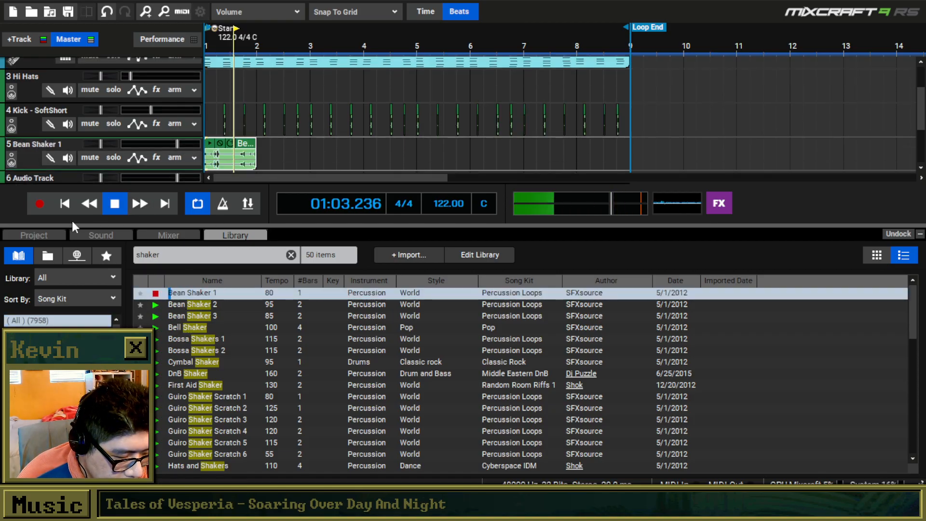
pyautogui.click(62, 204)
pyautogui.press('space')
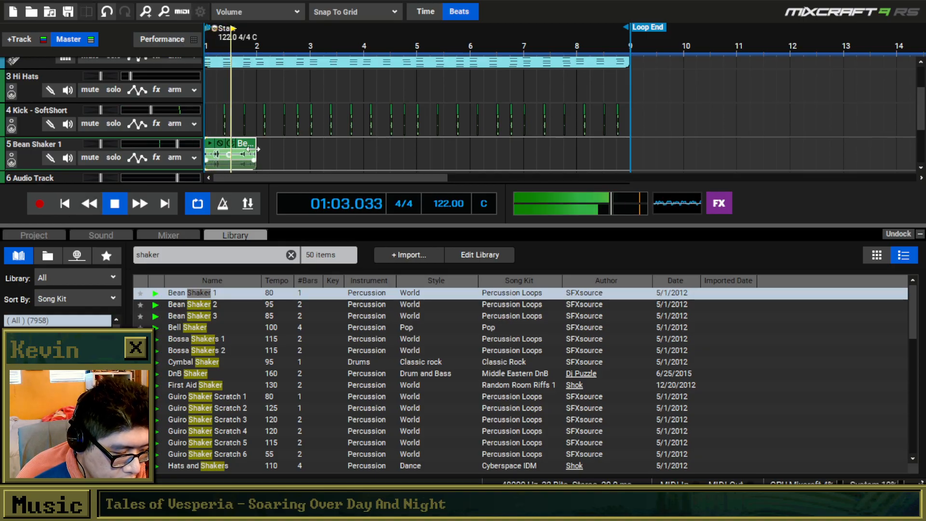
pyautogui.press('space')
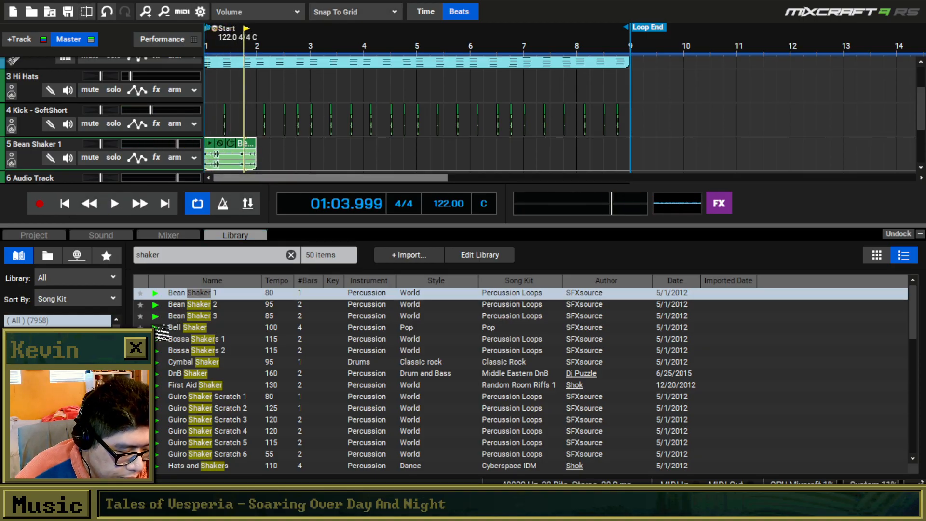
pyautogui.press('Delete')
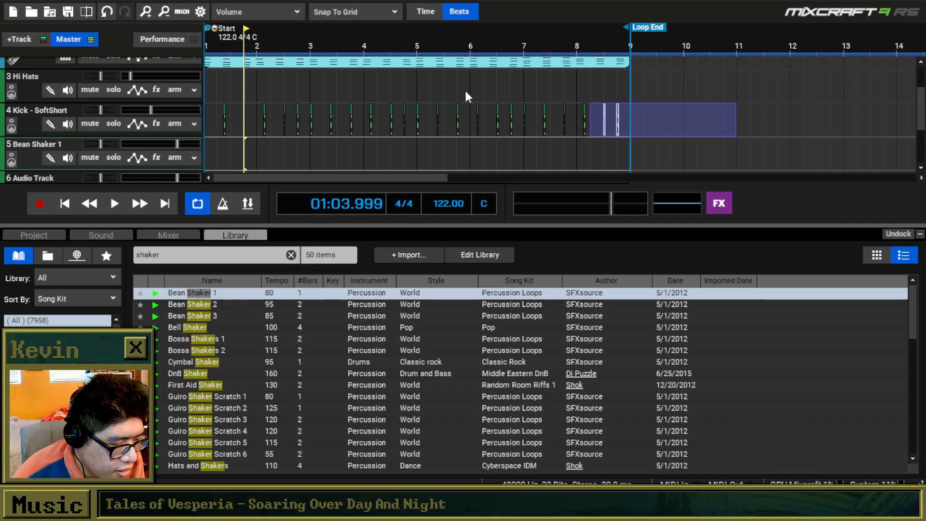
# Select all the clips in the arrangement and mute the guitar chords and kicks.
pyautogui.moveTo(740, 105); pyautogui.dragTo(112, 36)
pyautogui.click(220, 95)
pyautogui.moveTo(256, 97); pyautogui.dragTo(216, 99)
pyautogui.click(585, 87)
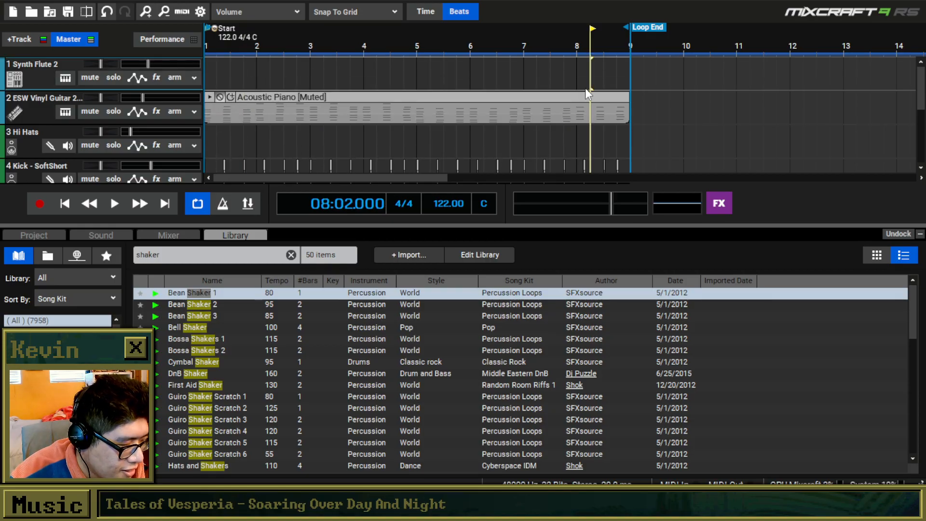
# Delete the muted chord clip from the ESW Vinyl Guitar 2 track and every kick clip from the Kick - SoftShort track.
pyautogui.click(568, 97)
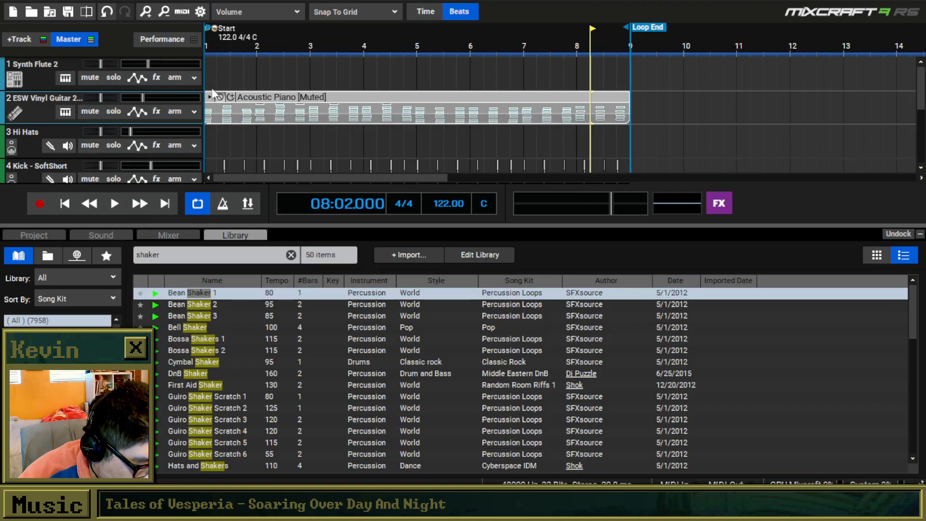
pyautogui.click(275, 107)
pyautogui.press('Delete')
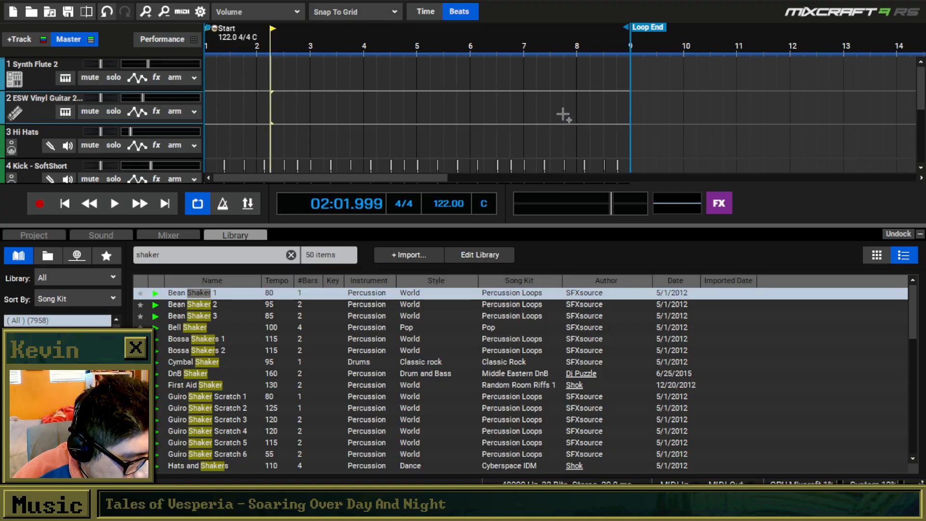
pyautogui.moveTo(918, 88); pyautogui.dragTo(909, 95)
pyautogui.moveTo(724, 152); pyautogui.dragTo(119, 131)
pyautogui.press('Delete')
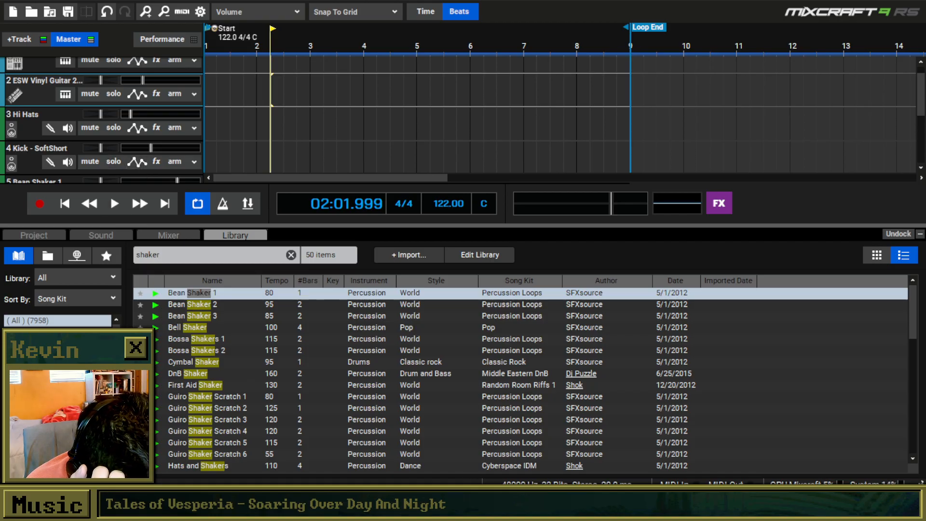
# Audition shaker loops from Bossa Shakers 1 onward and place First Aid Shaker at the start of track 4, keeping the project tempo.
pyautogui.click(156, 340)
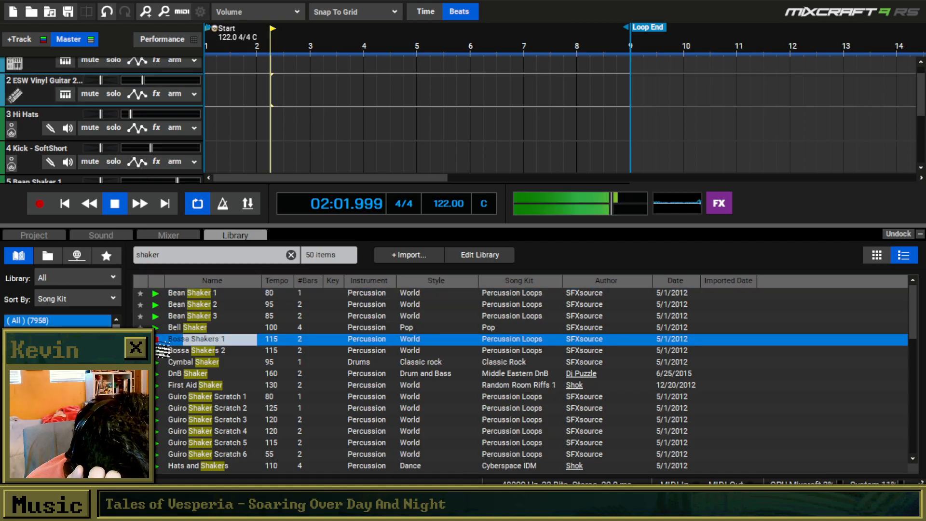
pyautogui.press('Up')
pyautogui.press('Down')
pyautogui.press('Down')
pyautogui.press('Down')
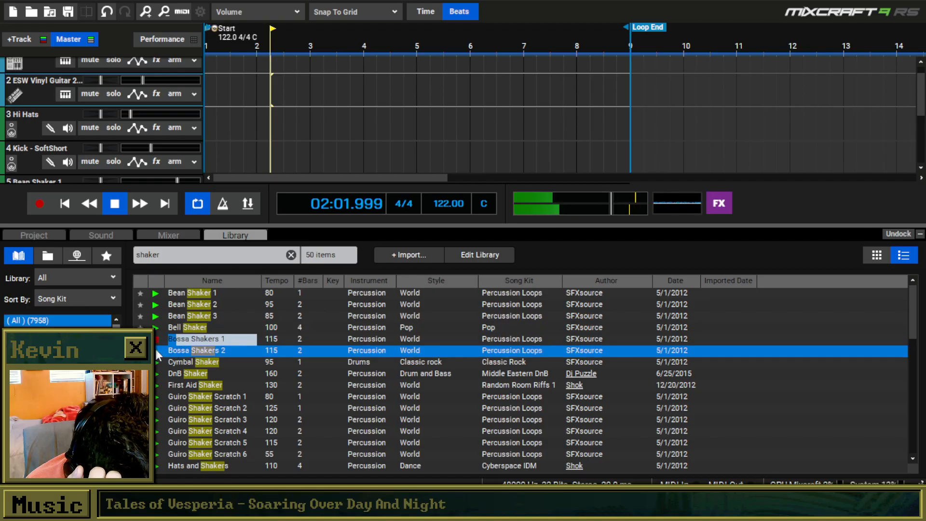
pyautogui.press('Down')
pyautogui.press('Down')
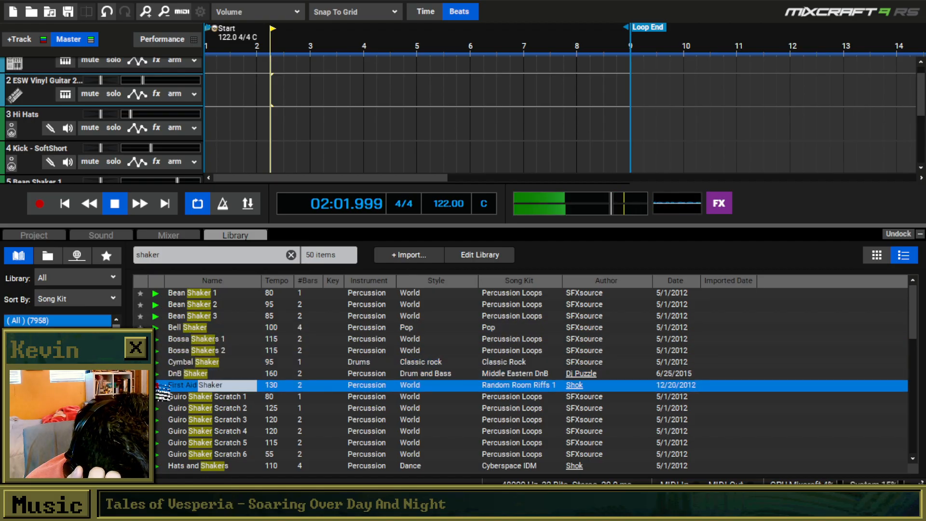
pyautogui.moveTo(163, 393); pyautogui.dragTo(200, 158)
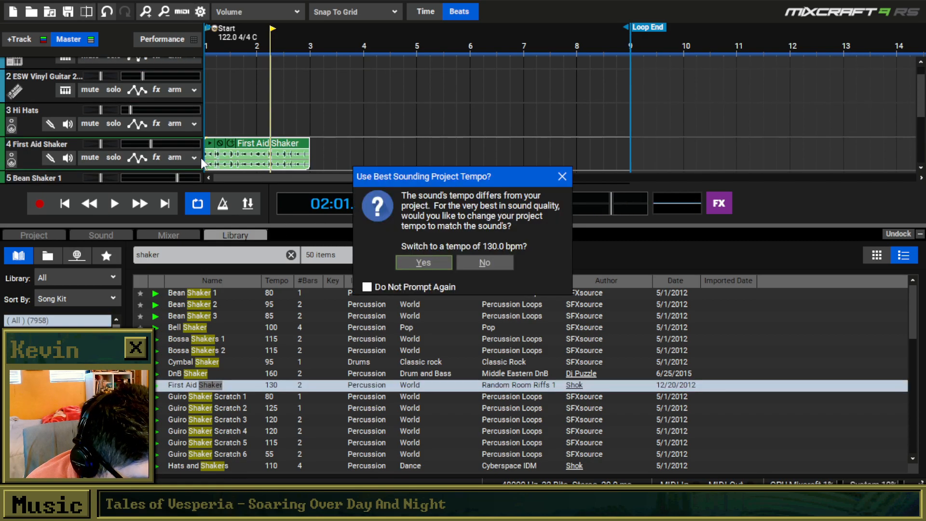
pyautogui.click(476, 263)
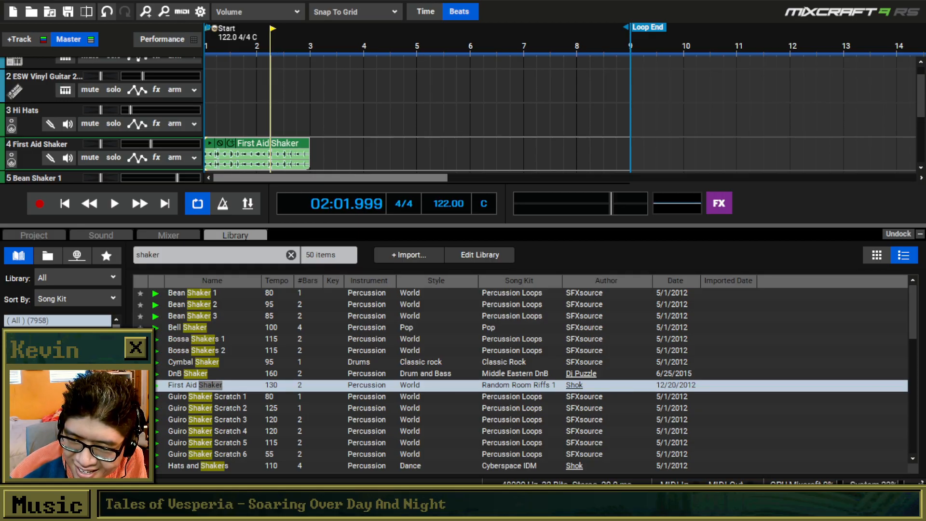
# Switch to the browser, bring up the Busta Rhymes in studio video, and skip ahead in it.
pyautogui.moveTo(0, 144); pyautogui.dragTo(555, 0)
pyautogui.click(535, 0)
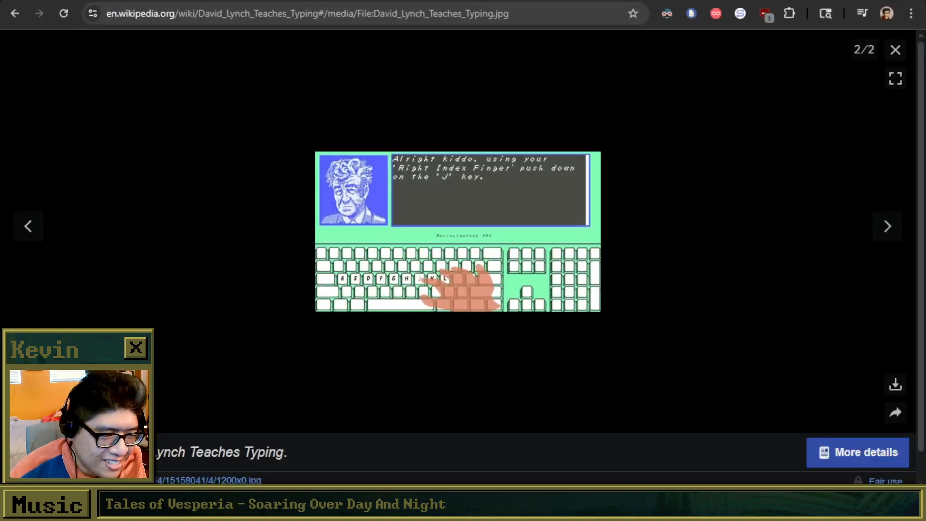
pyautogui.hotkey('ctrl', 'Tab')
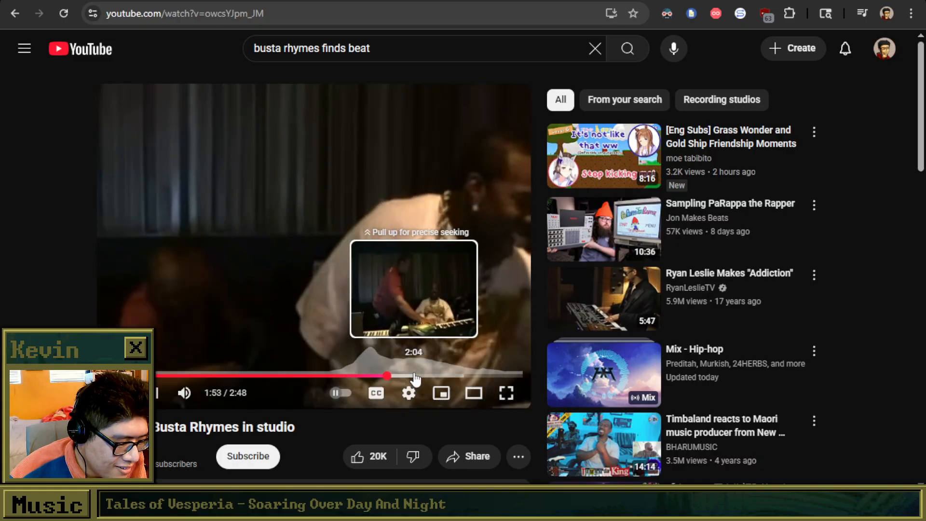
pyautogui.click(415, 376)
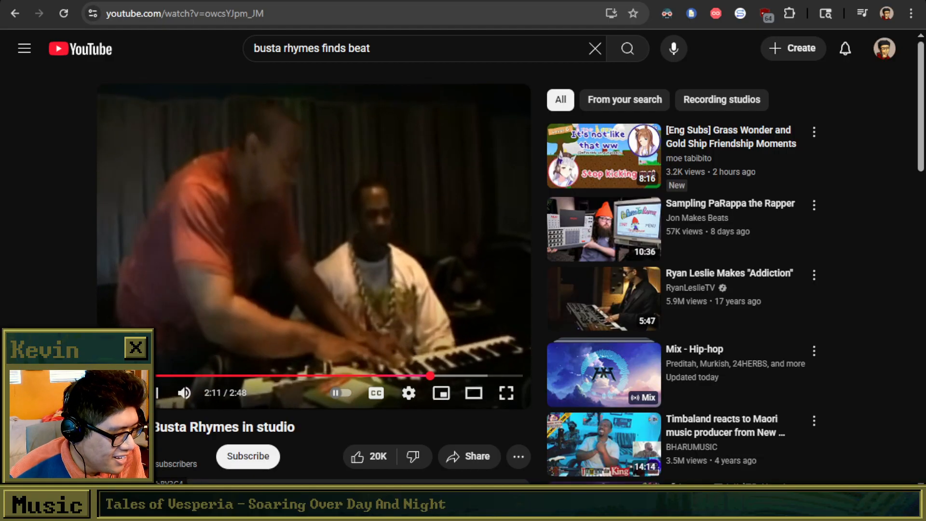
# Return to Mixcraft and briefly listen to the First Aid Shaker clip on track 4.
pyautogui.hotkey('alt', 'Tab')
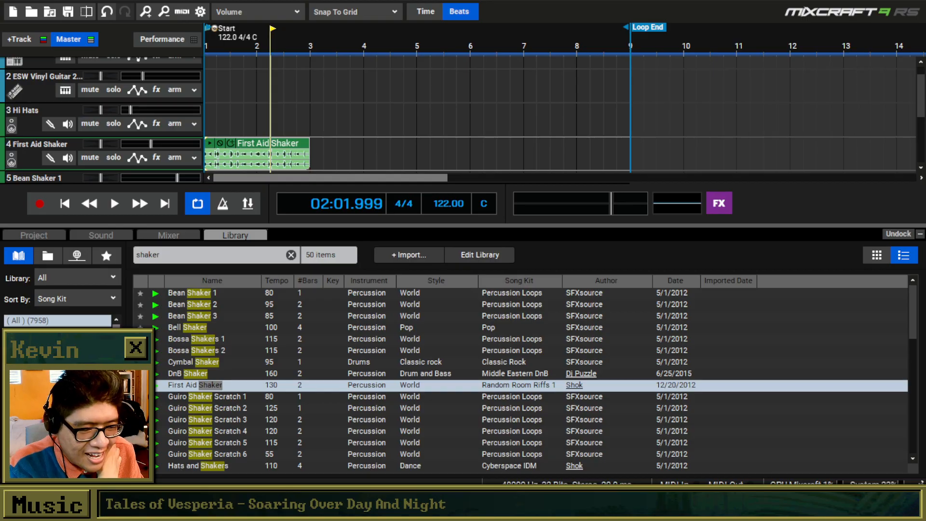
pyautogui.press('space')
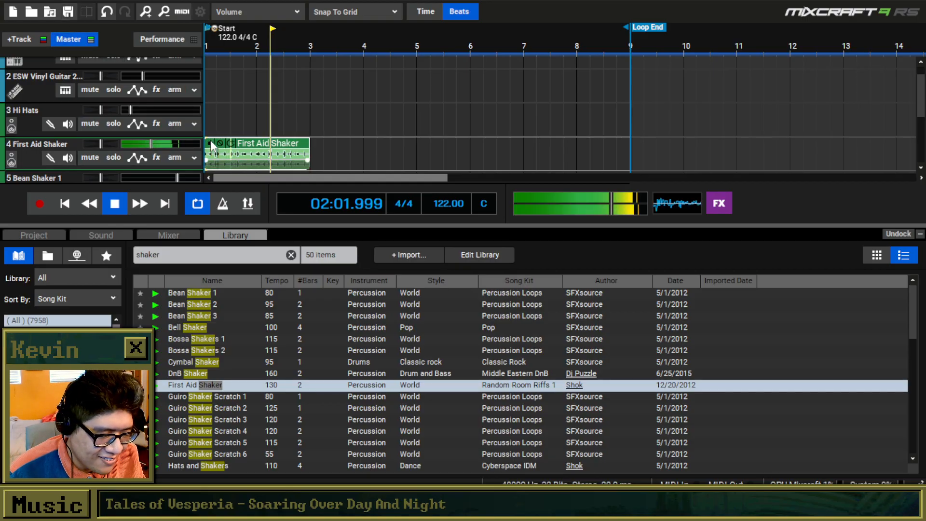
pyautogui.press('space')
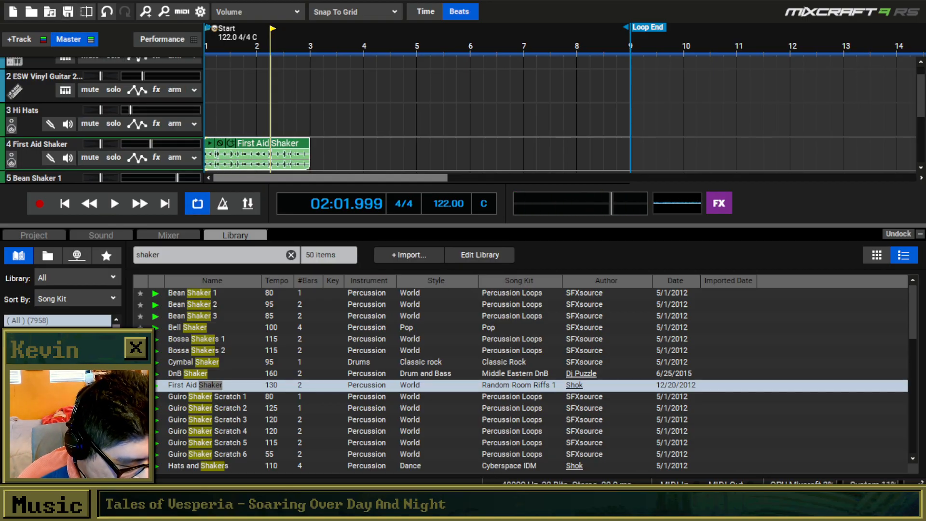
# Clear the shaker search and browse the library's song kits to the Drums - Acoustic samples.
pyautogui.scroll(-6, 58, 320)
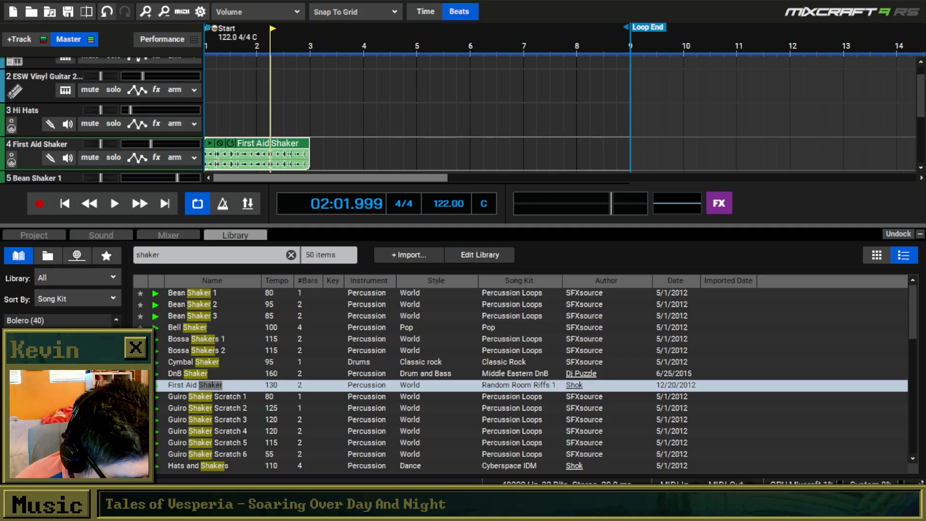
pyautogui.scroll(-2, 58, 320)
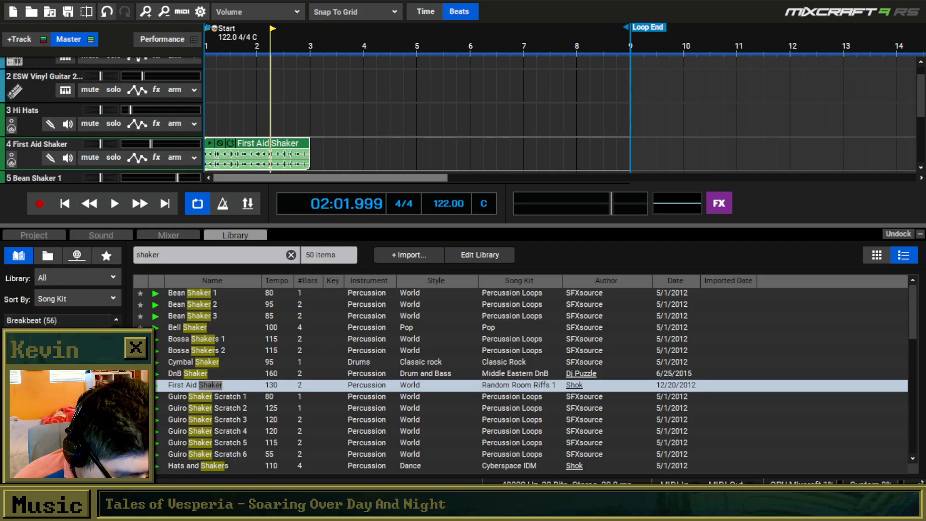
pyautogui.click(291, 255)
pyautogui.scroll(2, 58, 321)
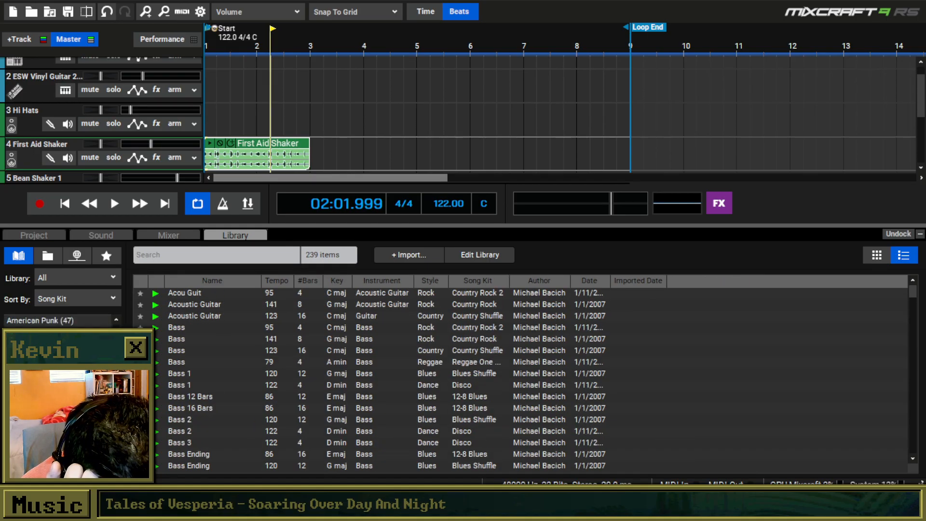
pyautogui.scroll(-3, 58, 321)
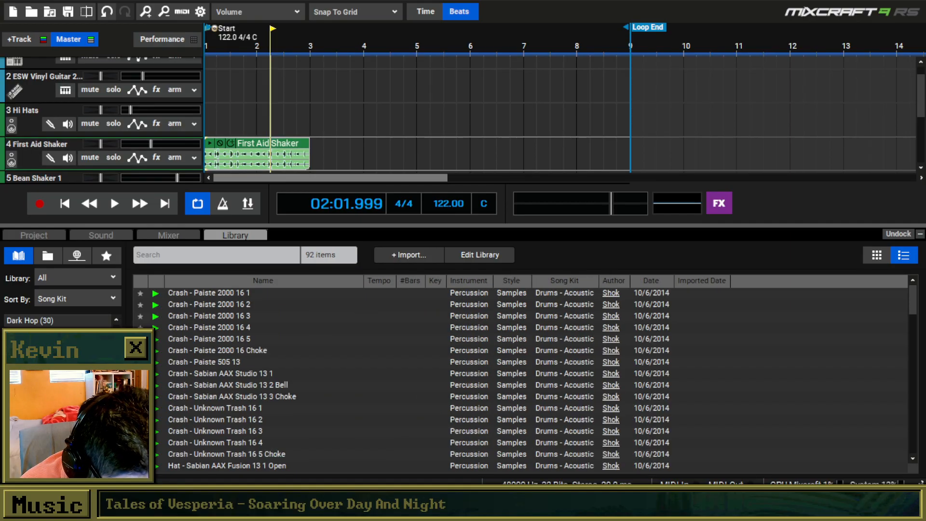
pyautogui.scroll(-10, 157, 401)
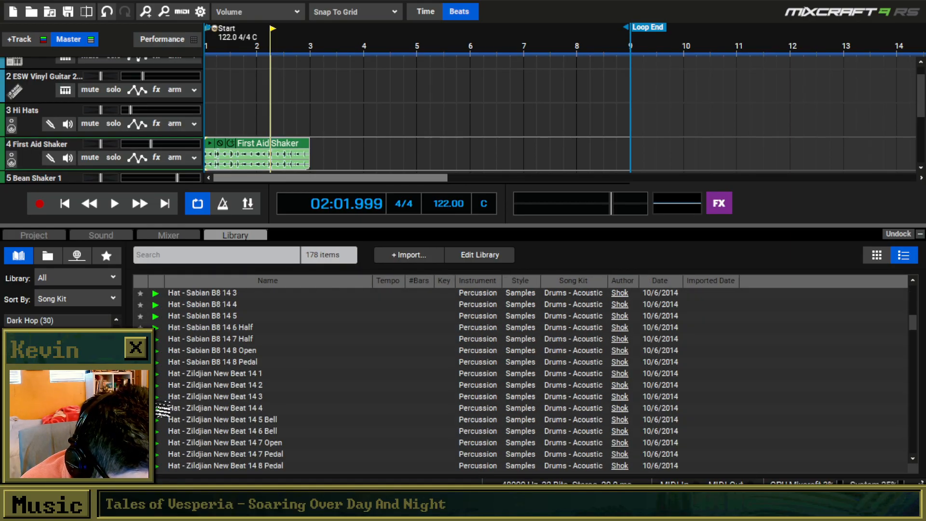
# Place Kick - Pearl Export 2005 22 1 at the start of track 3 and Kick - Pearl Export 2005 22 2 about half a beat in.
pyautogui.click(158, 399)
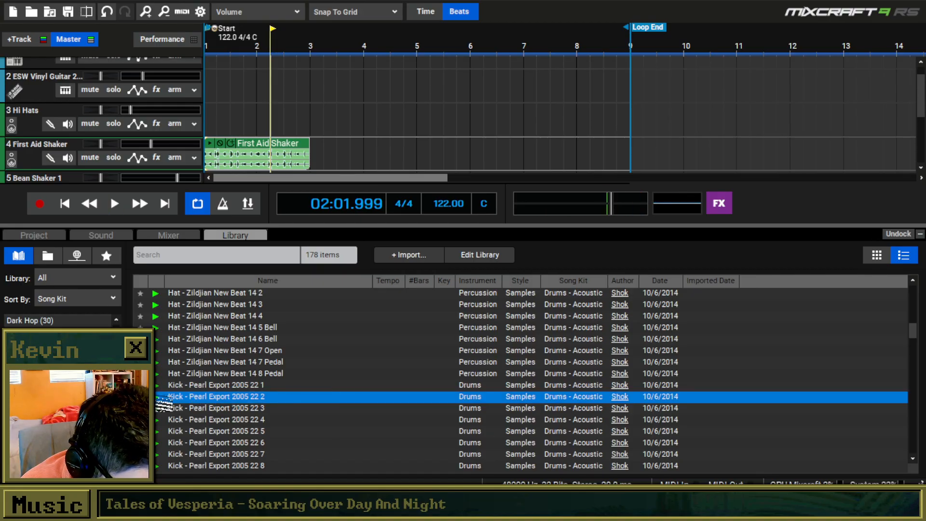
pyautogui.click(163, 385)
pyautogui.moveTo(163, 385); pyautogui.dragTo(218, 118)
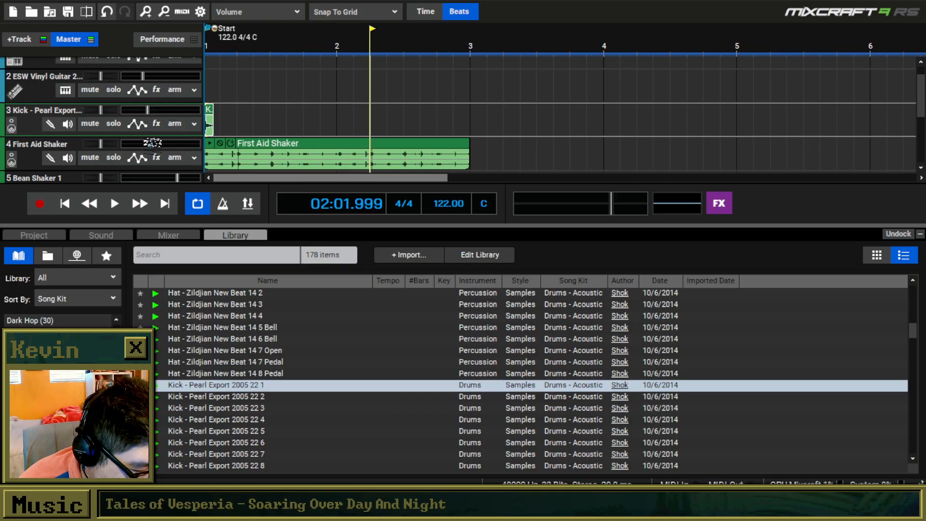
pyautogui.click(166, 398)
pyautogui.moveTo(165, 405)
pyautogui.mouseDown()
pyautogui.moveTo(227, 125)
pyautogui.moveTo(239, 126)
pyautogui.moveTo(214, 132)
pyautogui.mouseUp()
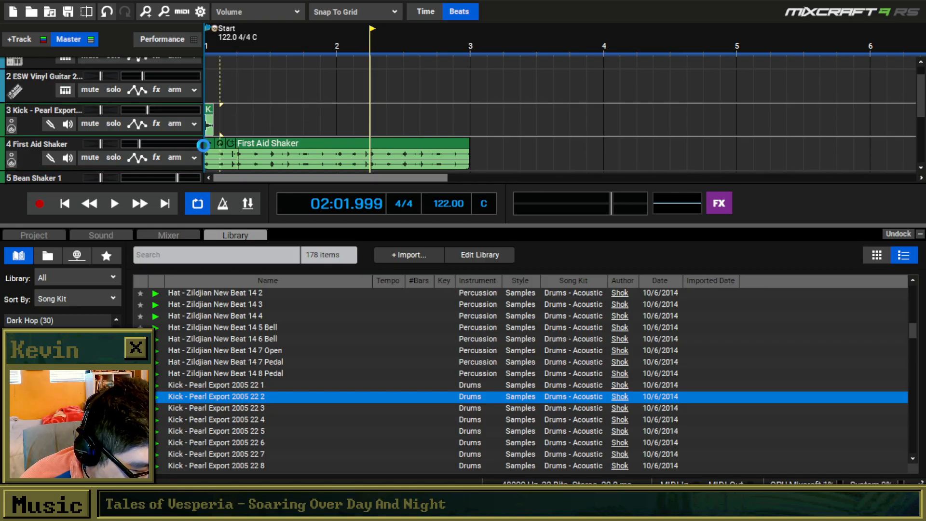
# Play the two kicks from the start and move the second one earlier, directly against the first.
pyautogui.click(65, 203)
pyautogui.press('space')
pyautogui.press('space')
pyautogui.scroll(1, 240, 112)
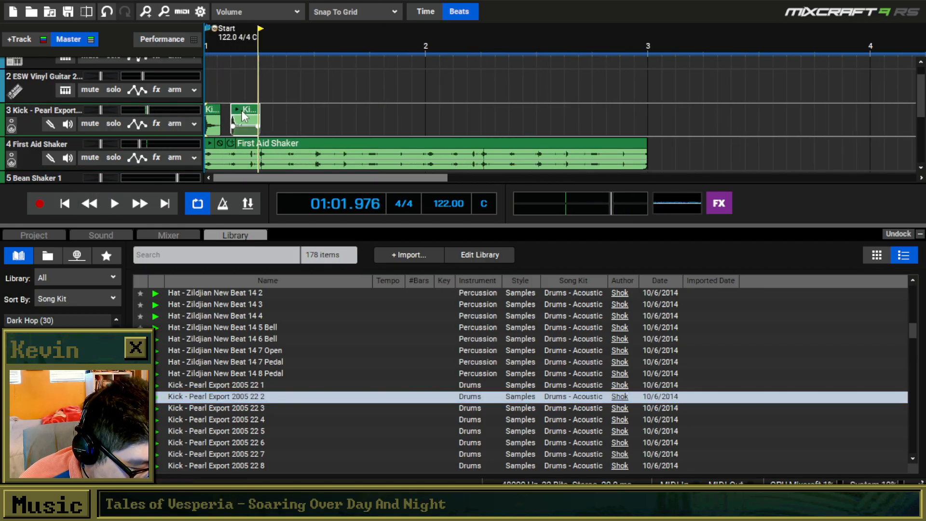
pyautogui.moveTo(241, 110); pyautogui.dragTo(229, 110)
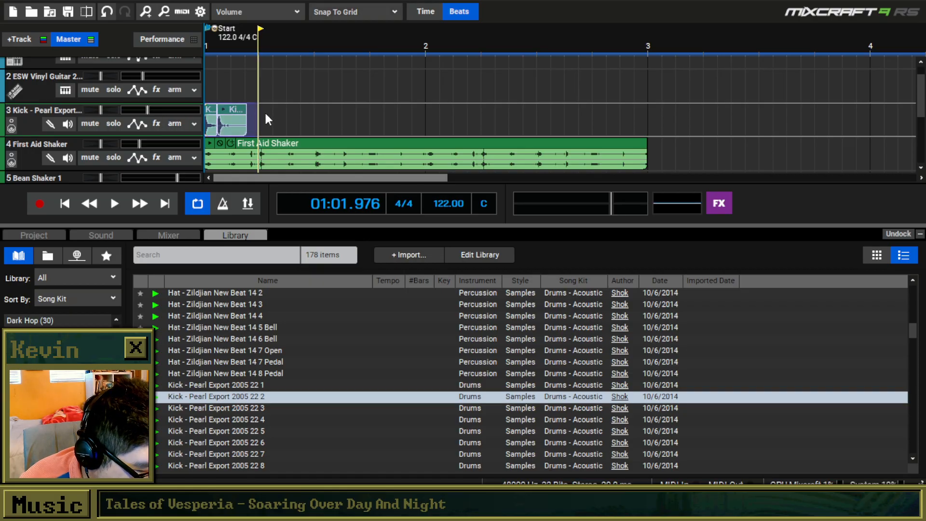
# Copy the pair of kicks to beat 2 of bar 1 and play the pattern from the start.
pyautogui.click(265, 113)
pyautogui.hotkey('ctrl', 'v')
pyautogui.click(64, 203)
pyautogui.press('space')
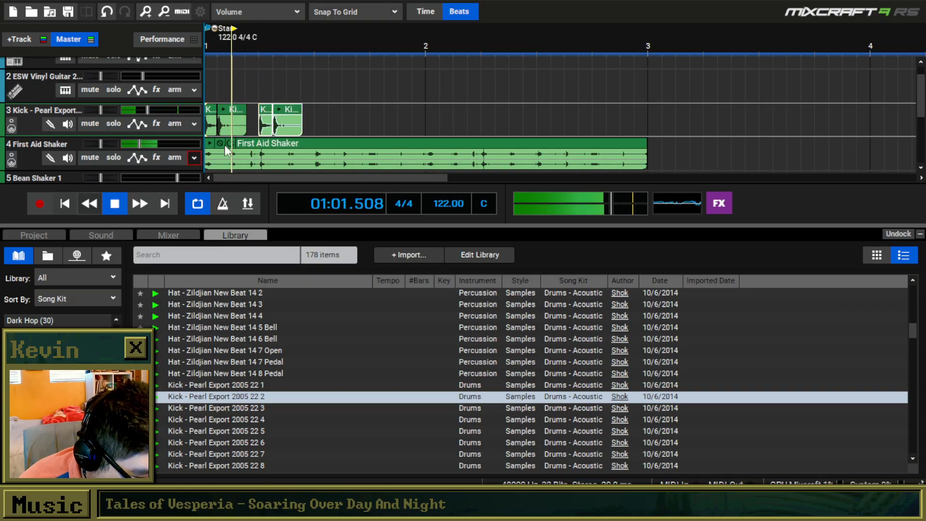
pyautogui.press('space')
# Try nudging the second kick of the first pair slightly, and replay the opening beats from the start.
pyautogui.click(325, 100)
pyautogui.scroll(1, 271, 113)
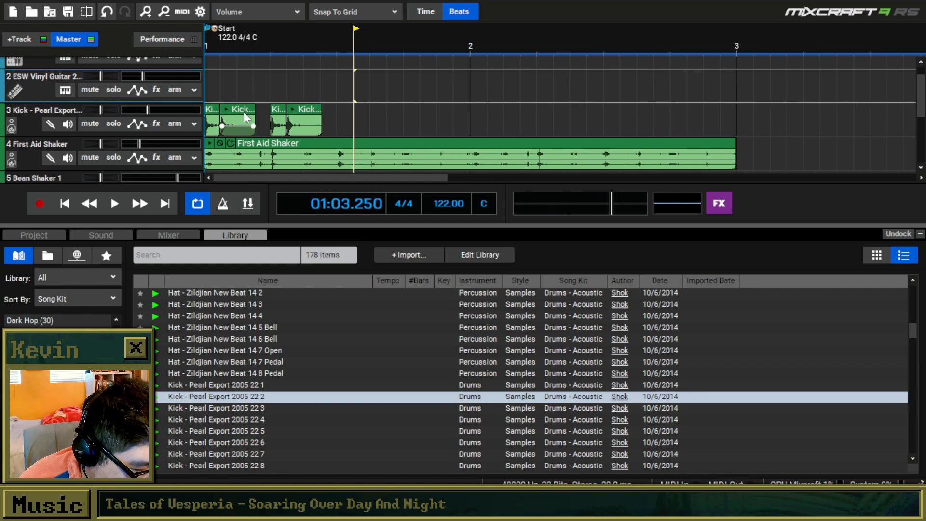
pyautogui.scroll(1, 244, 112)
pyautogui.moveTo(250, 111)
pyautogui.mouseDown()
pyautogui.moveTo(277, 118)
pyautogui.moveTo(256, 106)
pyautogui.mouseUp()
pyautogui.click(69, 202)
pyautogui.press('space')
pyautogui.press('space')
pyautogui.click(68, 202)
pyautogui.press('space')
pyautogui.press('space')
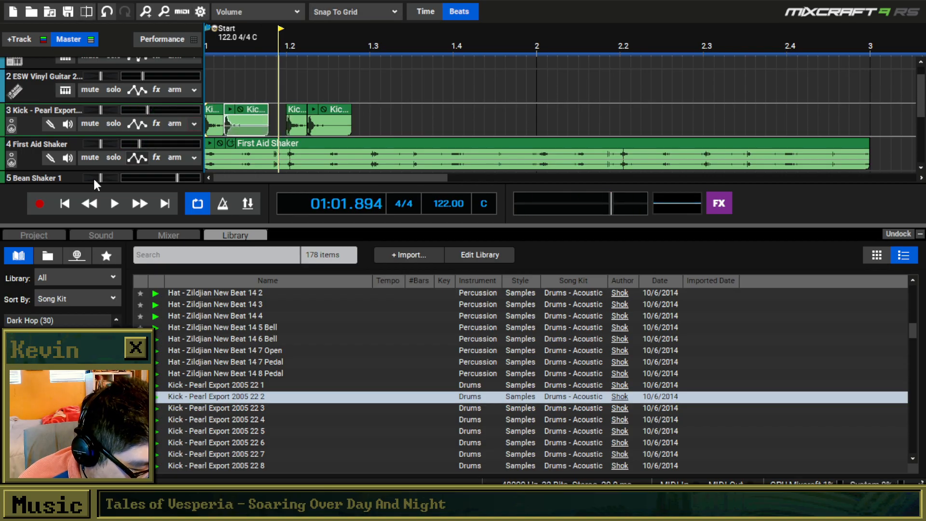
# Shift the second kick pair a quarter beat past beat 2 and play the pattern against the shaker from the start.
pyautogui.click(69, 203)
pyautogui.press('space')
pyautogui.scroll(-3, 320, 141)
pyautogui.press('space')
pyautogui.moveTo(297, 114); pyautogui.dragTo(260, 111)
pyautogui.click(68, 202)
pyautogui.press('space')
pyautogui.press('space')
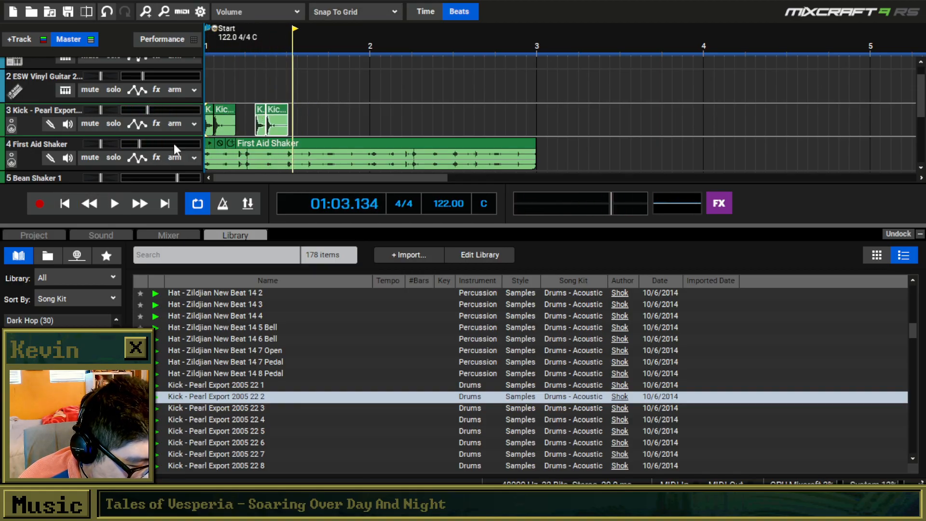
# Replay the pattern, move the second kick pair back to beat 2, and delete the pair's last kick.
pyautogui.click(65, 204)
pyautogui.press('space')
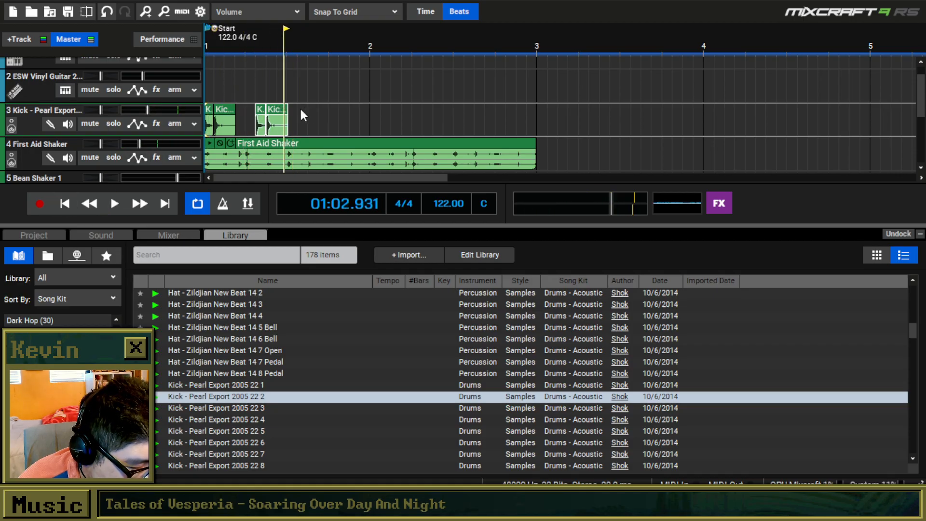
pyautogui.moveTo(257, 112)
pyautogui.mouseDown()
pyautogui.moveTo(246, 112)
pyautogui.moveTo(269, 109)
pyautogui.mouseUp()
pyautogui.click(292, 106)
pyautogui.click(261, 115)
pyautogui.press('Delete')
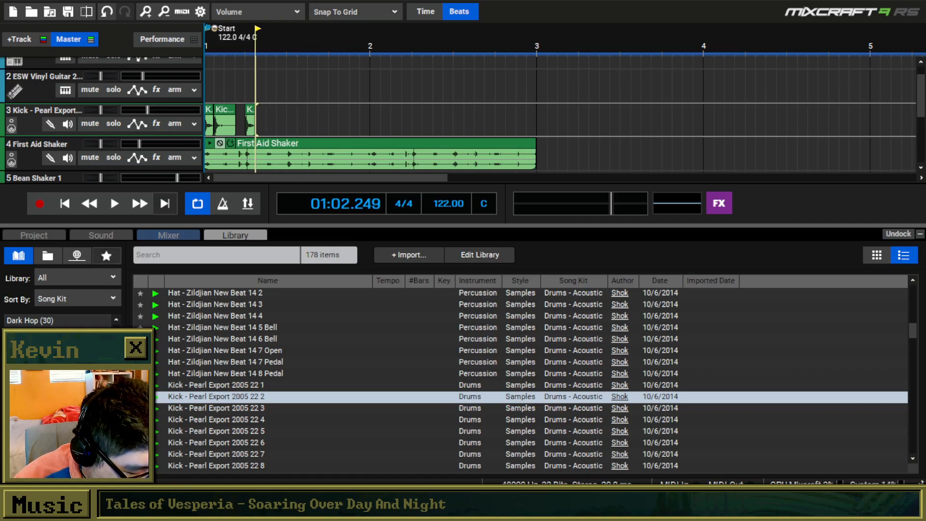
# Add the Kick - Pearl Export 2005 22 5 sample directly after the beat 2 kick and play the pattern from the start.
pyautogui.moveTo(217, 431); pyautogui.dragTo(263, 126)
pyautogui.click(89, 203)
pyautogui.press('space')
pyautogui.press('space')
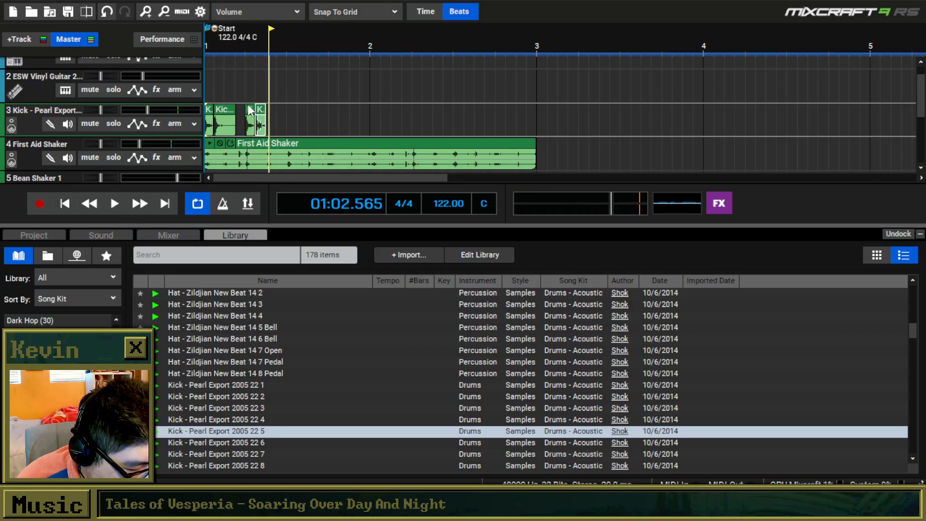
# Append copies of the first and second opening kicks at the third and fourth quarters of beat 2.
pyautogui.click(209, 115)
pyautogui.hotkey('ctrl', 'c')
pyautogui.click(267, 111)
pyautogui.hotkey('ctrl', 'v')
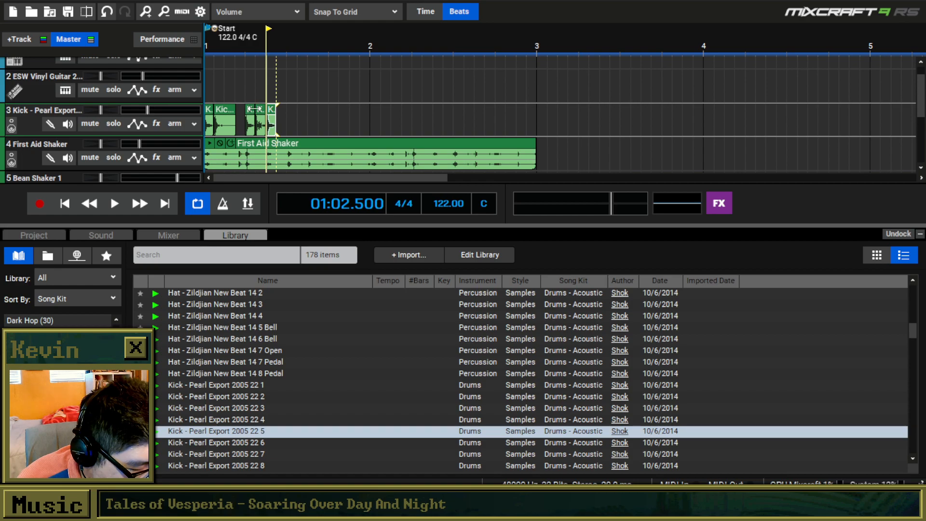
pyautogui.click(225, 120)
pyautogui.hotkey('ctrl', 'c')
pyautogui.click(277, 114)
pyautogui.hotkey('ctrl', 'v')
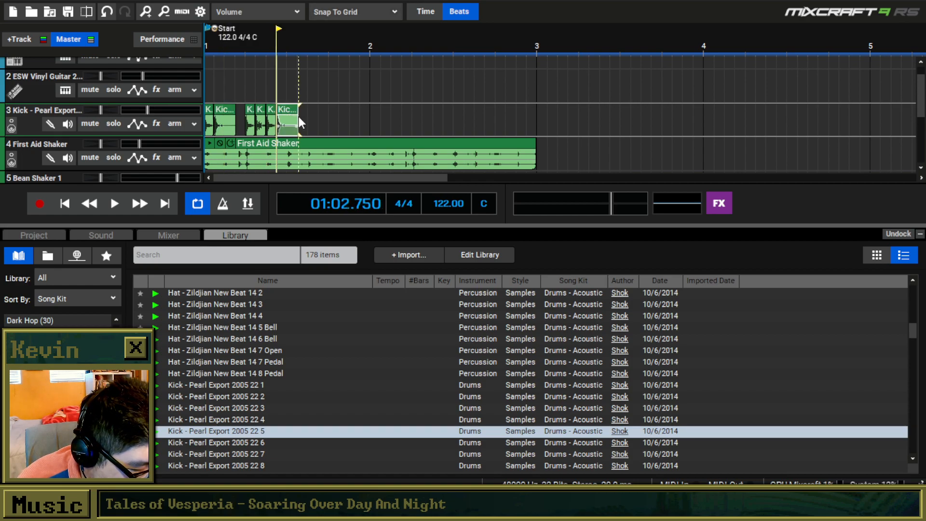
# Copy the opening pair of kicks to beat 3 of bar 1.
pyautogui.moveTo(298, 117); pyautogui.dragTo(208, 119)
pyautogui.hotkey('ctrl', 'c')
pyautogui.click(288, 107)
pyautogui.hotkey('ctrl', 'v')
# Set the project tempo to 100 BPM, replay the beat, and close the small gaps between the short kick clips.
pyautogui.click(447, 204)
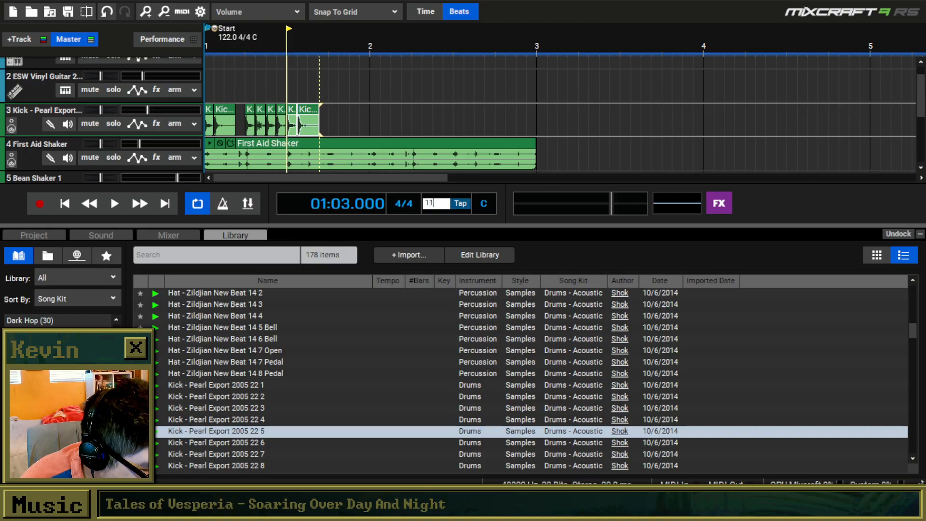
pyautogui.write('100')
pyautogui.press('Return')
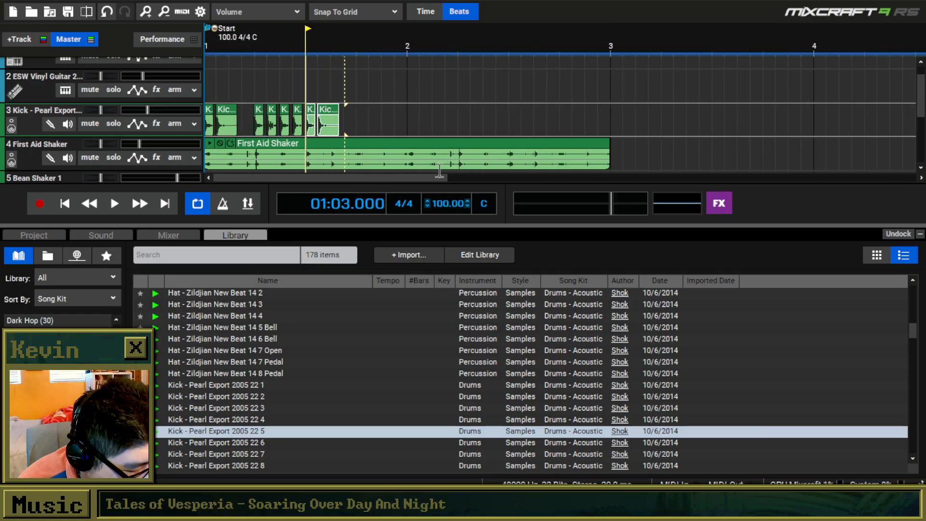
pyautogui.press('space')
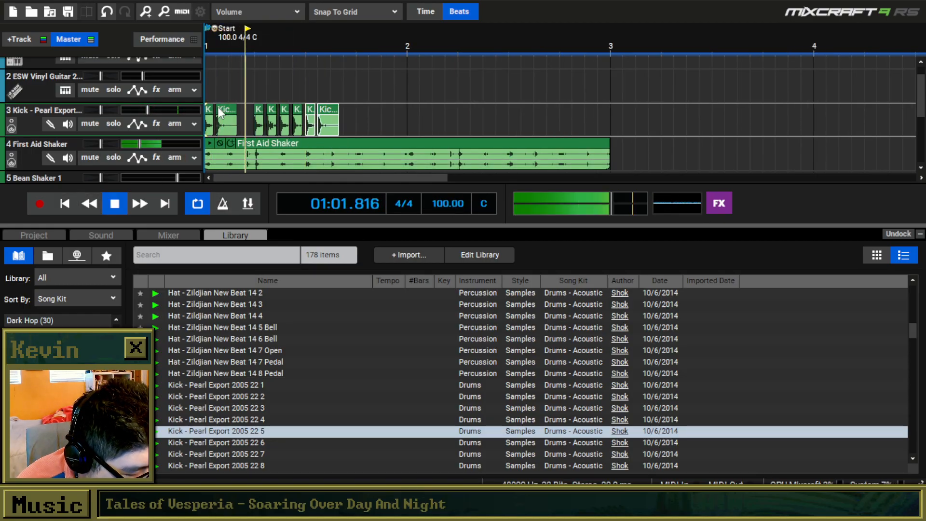
pyautogui.press('space')
pyautogui.click(265, 116)
pyautogui.click(288, 115)
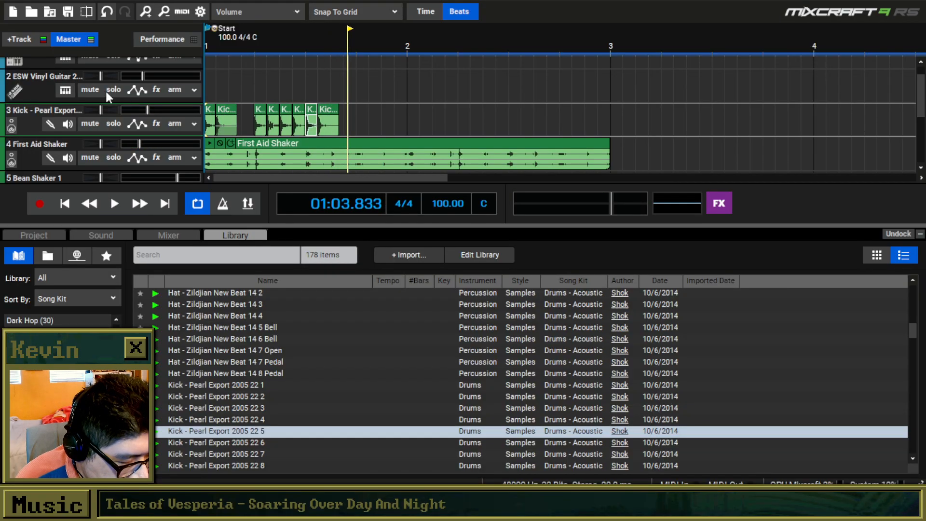
# Open the Musical Typing keyboard for the ESW Vinyl Guitar 2 track and sound out a D-F-A chord with the upper D.
pyautogui.click(66, 89)
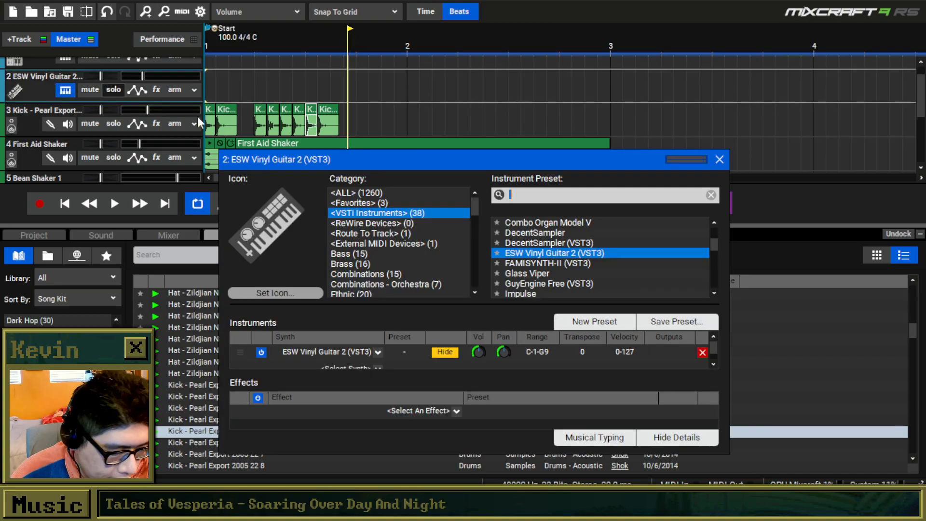
pyautogui.click(603, 437)
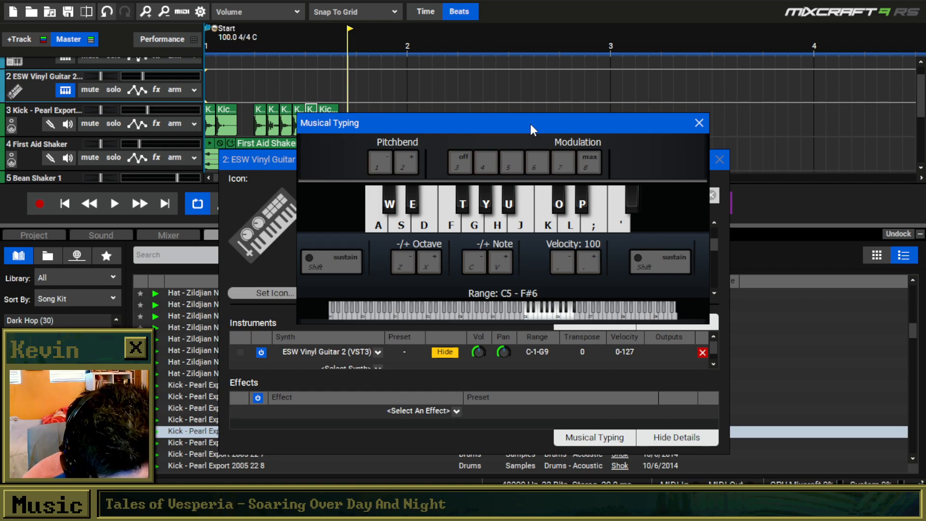
pyautogui.press('l')
pyautogui.press('h')
pyautogui.press('f')
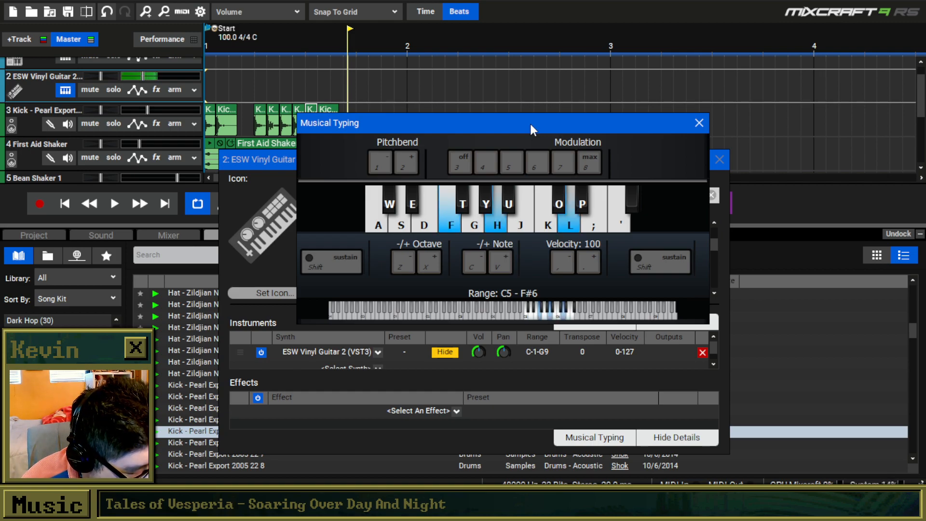
pyautogui.press('s')
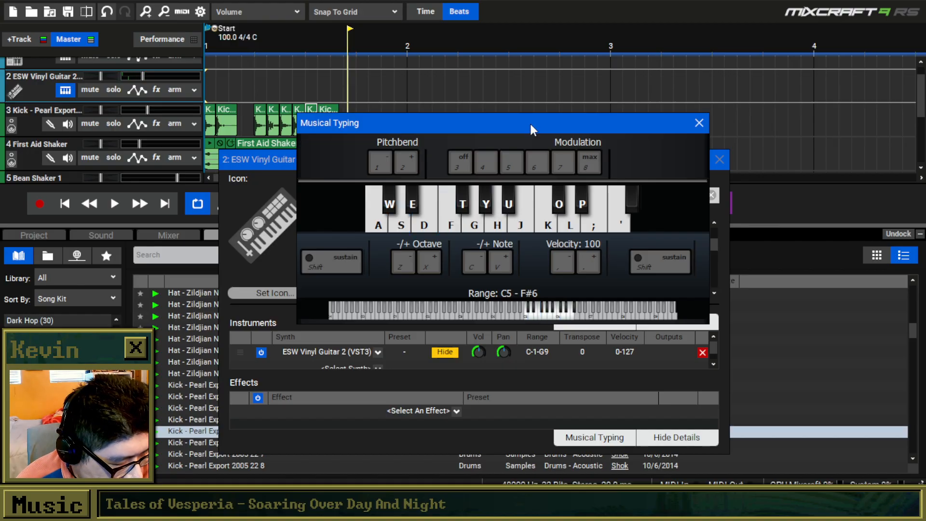
# Audition the guitar chords D-F-A-C, C-E-G-B and C-Eb-G-Bb on the Musical Typing keyboard.
pyautogui.press('l')
pyautogui.press('h')
pyautogui.press('f')
pyautogui.press('s')
pyautogui.press('k')
pyautogui.press('s')
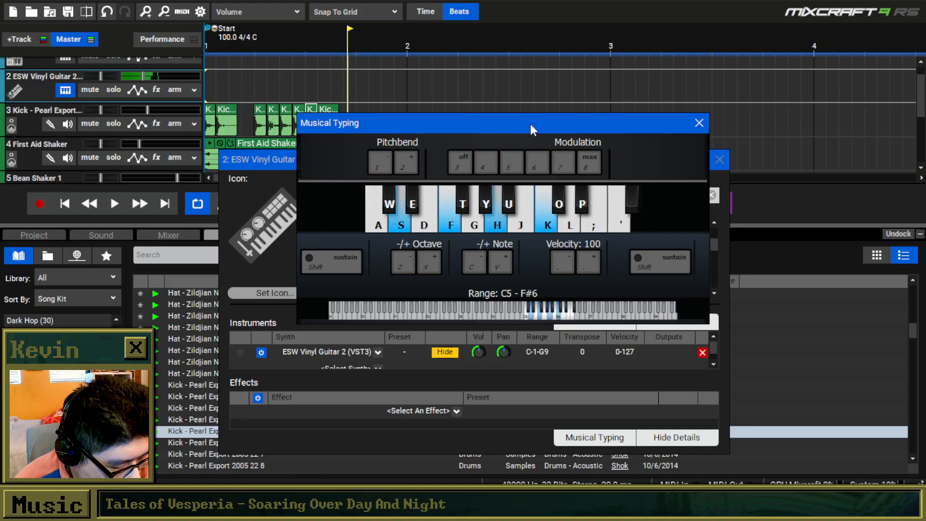
pyautogui.press('j')
pyautogui.press('g')
pyautogui.press('d')
pyautogui.press('a')
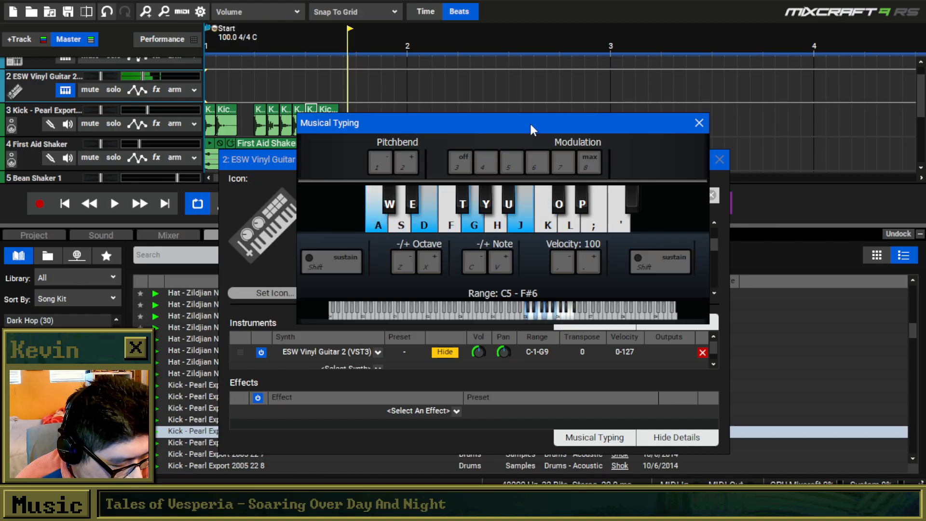
pyautogui.press('a')
pyautogui.press('g')
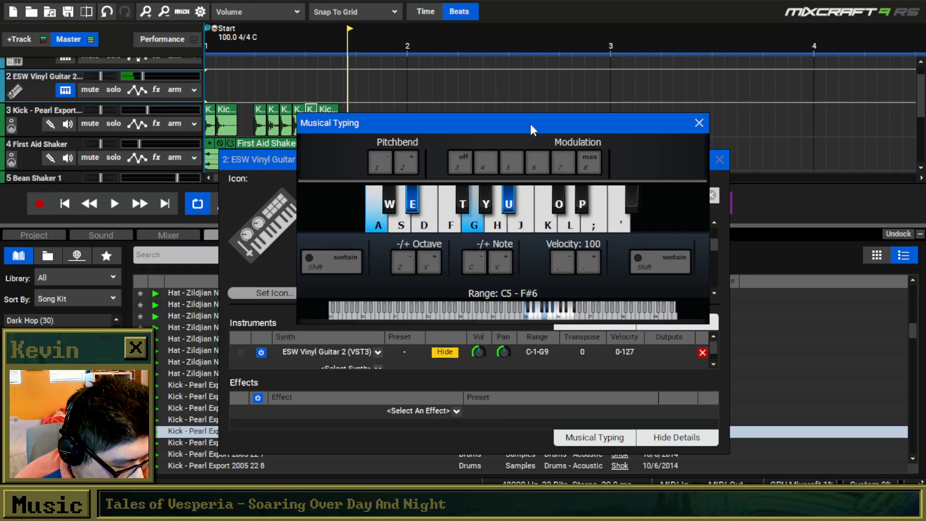
# Try a guitar progression that returns to the D-F-A-C chord, varies its upper notes and resolves to C-E-G-B.
pyautogui.press('s')
pyautogui.press('f')
pyautogui.press('h')
pyautogui.press('k')
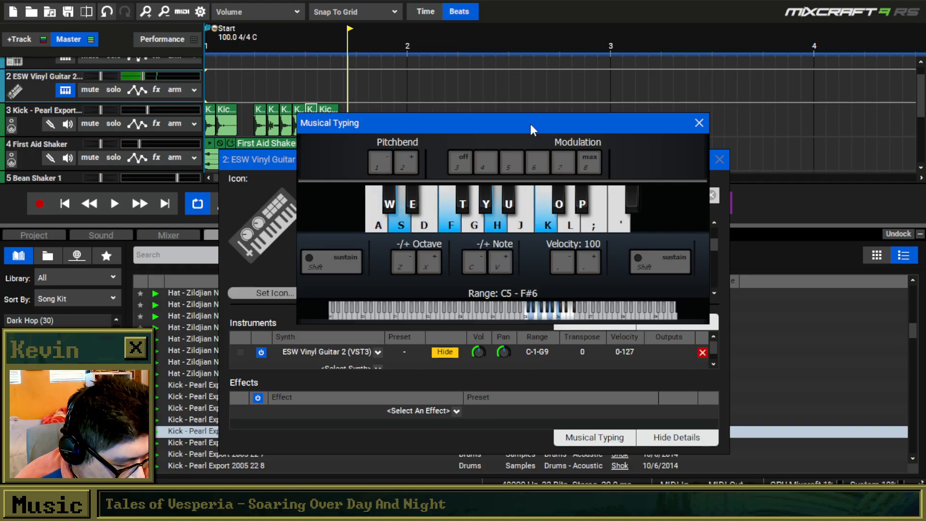
pyautogui.press('s')
pyautogui.press('f')
pyautogui.press('h')
pyautogui.press('k')
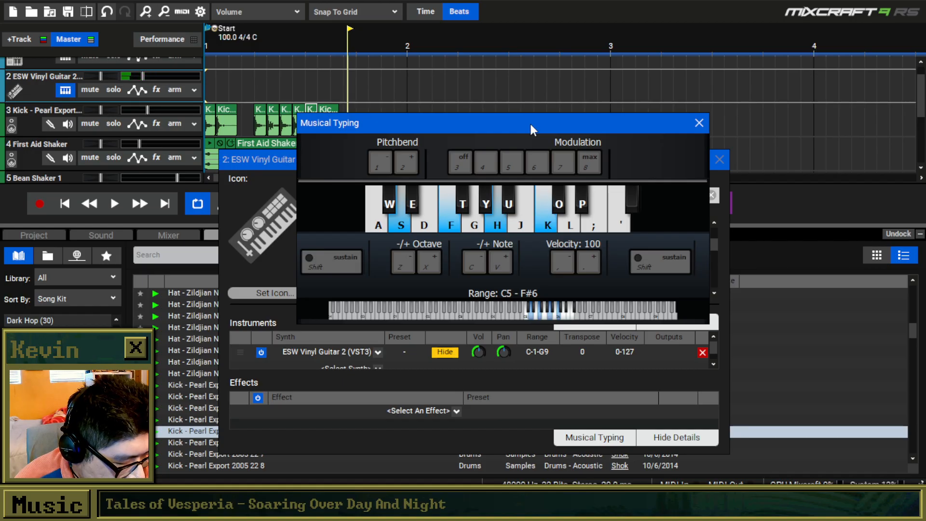
pyautogui.press('h')
pyautogui.press('l')
pyautogui.press("'")
pyautogui.press('s')
pyautogui.press('f')
pyautogui.press('j')
pyautogui.press('l')
pyautogui.press('s')
pyautogui.press('h')
pyautogui.press('k')
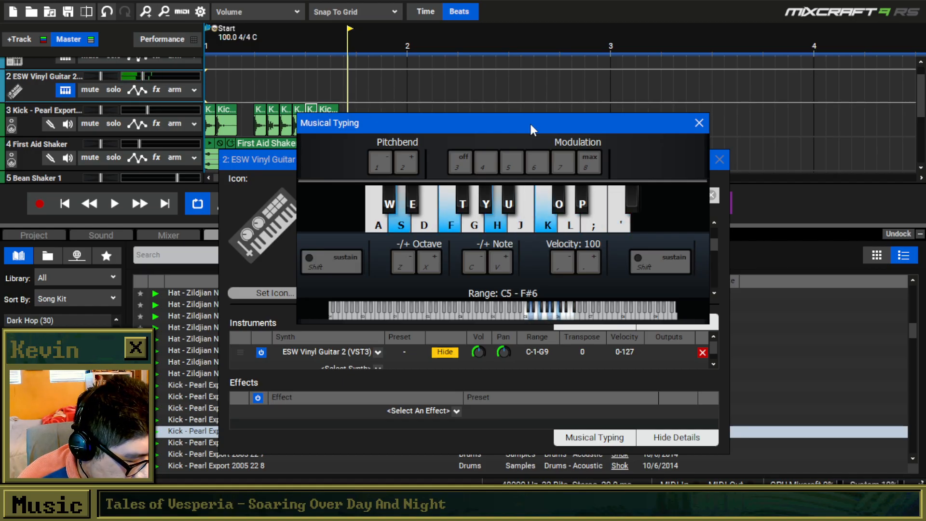
pyautogui.press('h')
pyautogui.press('a')
pyautogui.press('g')
pyautogui.press('s')
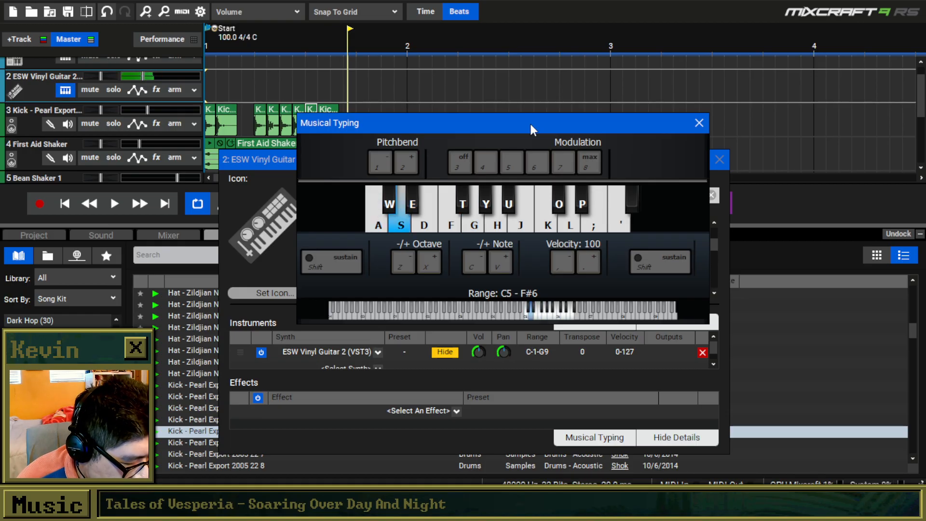
pyautogui.press('f')
pyautogui.press('k')
pyautogui.press('a')
pyautogui.press('d')
pyautogui.press('g')
pyautogui.press('j')
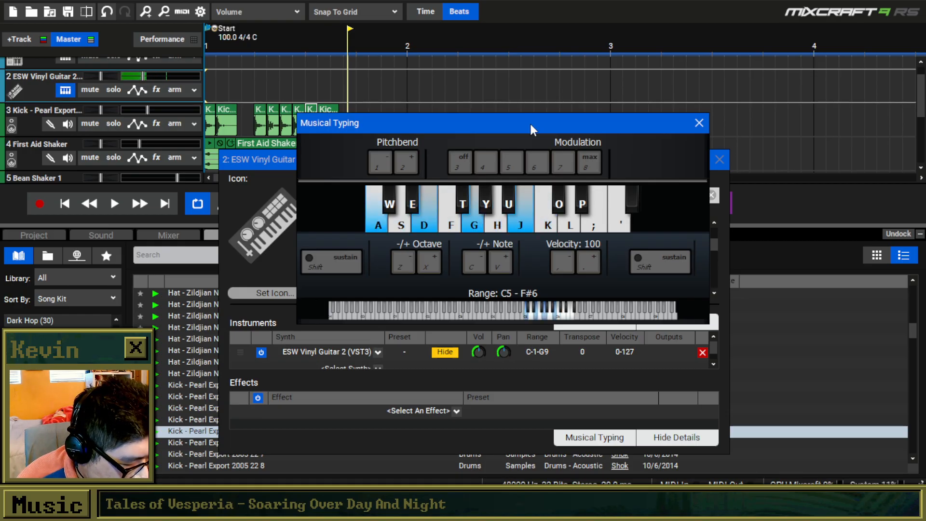
# Improvise broken chords and short runs with the vinyl guitar sound, and close its instrument window.
pyautogui.press('d')
pyautogui.press('k')
pyautogui.press(';')
pyautogui.press('s')
pyautogui.press('f')
pyautogui.press('k')
pyautogui.press(';')
pyautogui.press('d')
pyautogui.press('j')
pyautogui.press('l')
pyautogui.press('a')
pyautogui.press('a')
pyautogui.press('d')
pyautogui.press('h')
pyautogui.press('k')
pyautogui.press('k')
pyautogui.press('s')
pyautogui.press('f')
pyautogui.press('d')
pyautogui.press('f')
pyautogui.press('h')
pyautogui.press('k')
pyautogui.press('s')
pyautogui.press('d')
pyautogui.press('f')
pyautogui.press('k')
pyautogui.press('s')
pyautogui.press('d')
pyautogui.press('f')
pyautogui.press('h')
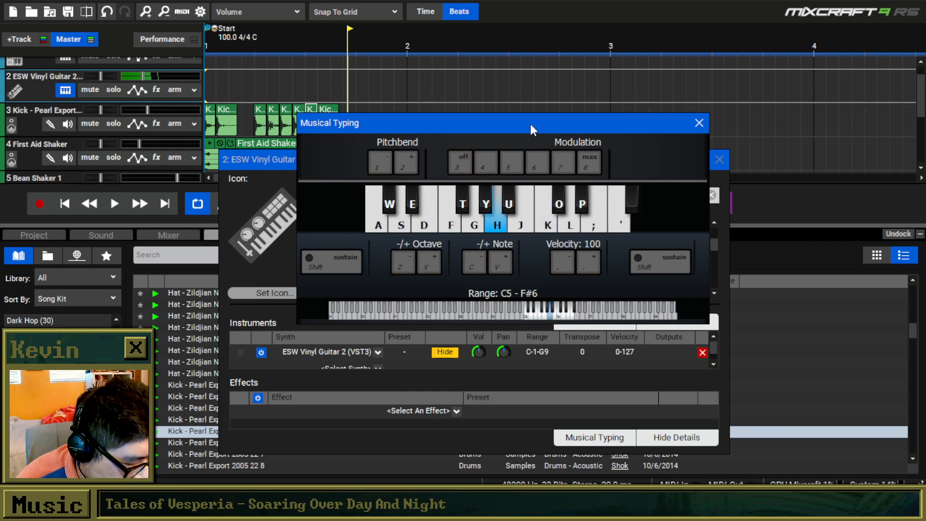
pyautogui.press('a')
pyautogui.press('s')
pyautogui.press('d')
pyautogui.press('s')
pyautogui.press('f')
pyautogui.press('h')
pyautogui.press('k')
pyautogui.press('s')
pyautogui.press('d')
pyautogui.press('f')
pyautogui.press('a')
pyautogui.press('s')
pyautogui.press('d')
pyautogui.press('f')
pyautogui.press('h')
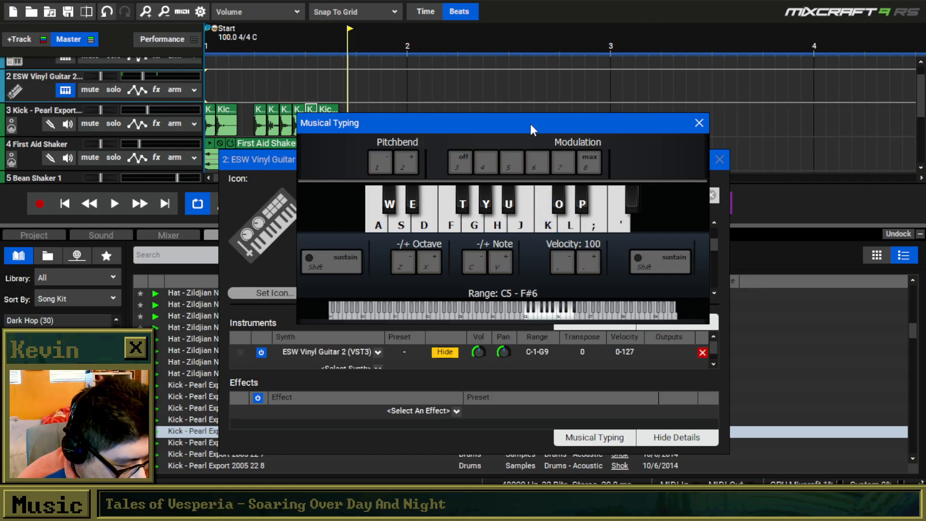
pyautogui.moveTo(535, 115); pyautogui.dragTo(496, 233)
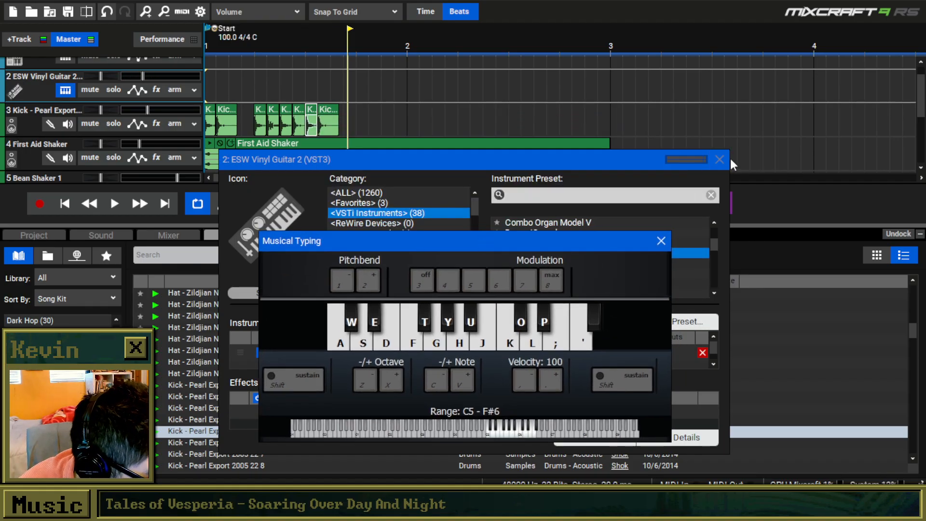
pyautogui.click(719, 159)
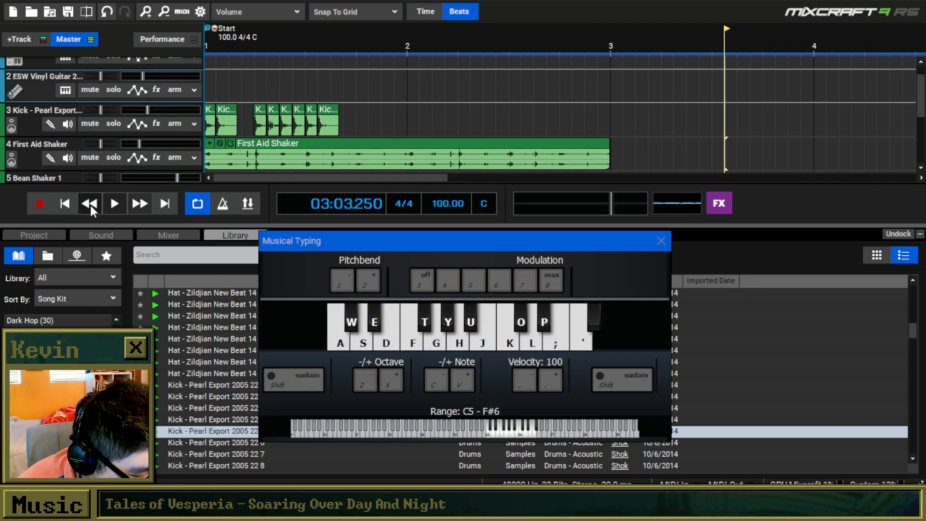
# Play the beat from the start and copy the beat 3 kick pair to beat 4 of bar 1.
pyautogui.click(69, 205)
pyautogui.press('space')
pyautogui.press('space')
pyautogui.moveTo(355, 117); pyautogui.dragTo(303, 117)
pyautogui.click(356, 118)
pyautogui.hotkey('ctrl', 'v')
# Copy the complete bar 1 kick pattern to the start of bar 2.
pyautogui.moveTo(402, 119); pyautogui.dragTo(156, 116)
pyautogui.hotkey('ctrl', 'c')
pyautogui.click(408, 120)
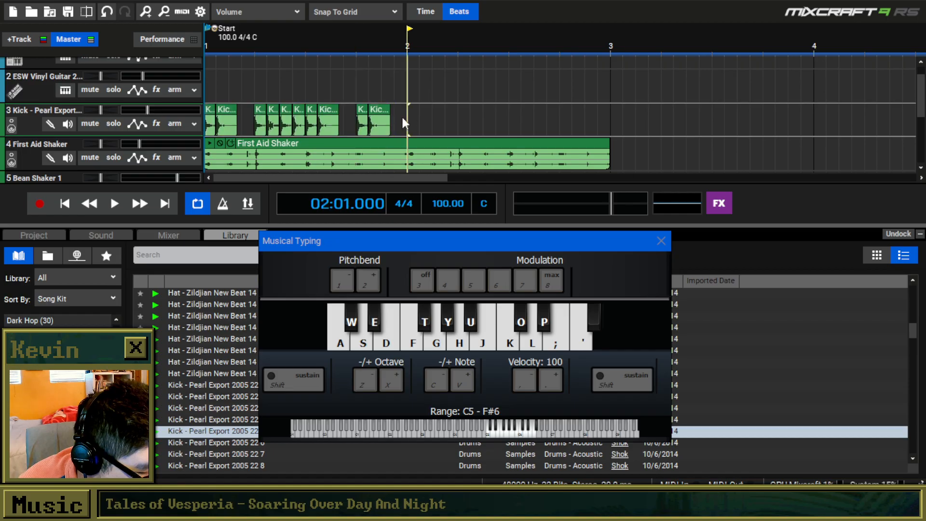
pyautogui.hotkey('ctrl', 'v')
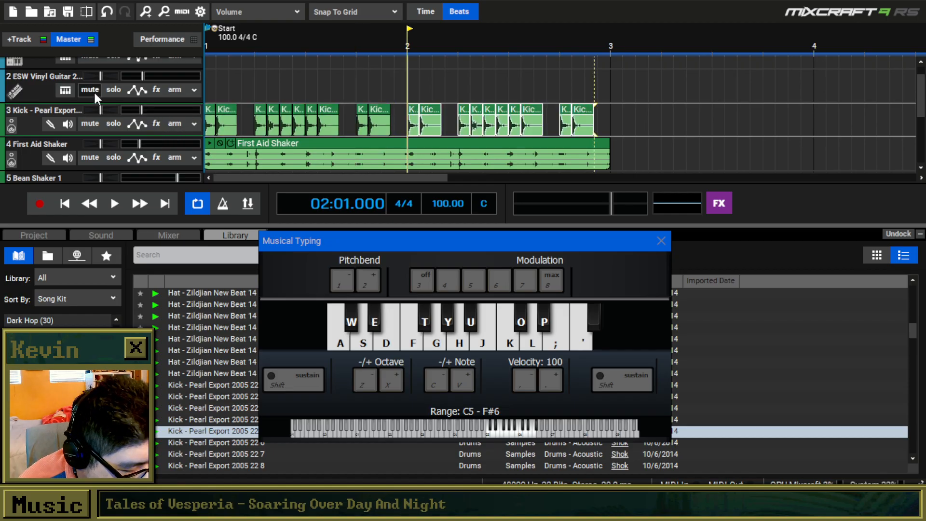
# Create an empty one-bar clip at bar 1 of the ESW Vinyl Guitar 2 track and ready the pencil for note drawing.
pyautogui.doubleClick(204, 80)
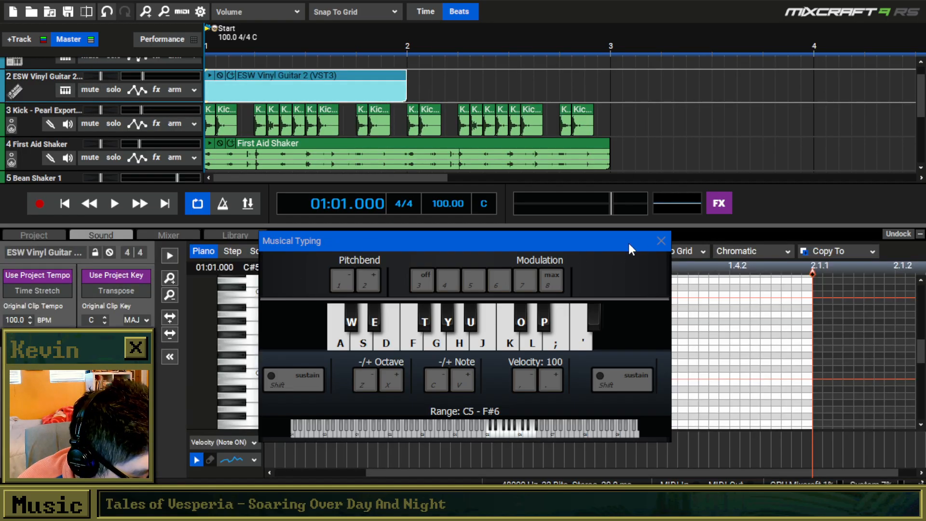
pyautogui.click(660, 241)
pyautogui.click(299, 251)
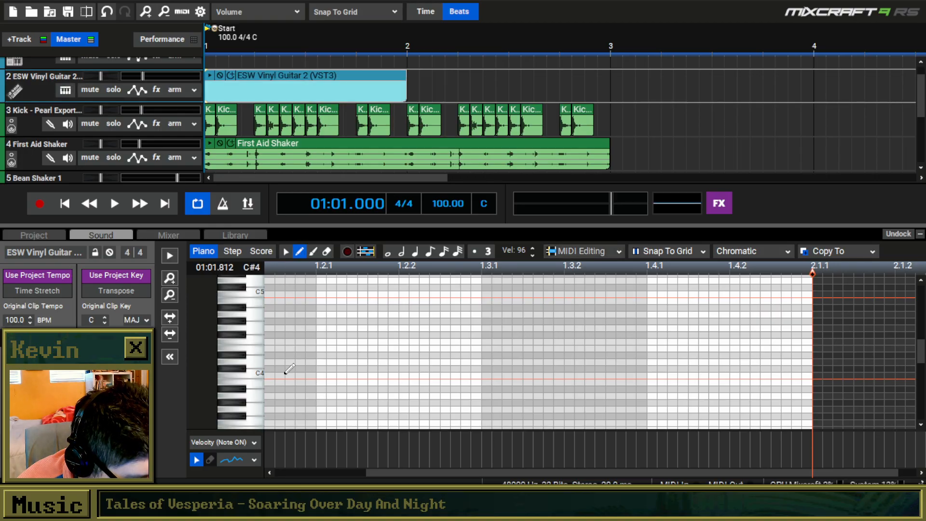
# Draw a strummed guitar chord of E4, G4, B4, D5 and E5 from bar 1, each note starting a 32nd after the previous.
pyautogui.moveTo(268, 361); pyautogui.dragTo(267, 347)
pyautogui.scroll(-2, 274, 329)
pyautogui.moveTo(338, 344); pyautogui.dragTo(269, 343)
pyautogui.click(280, 328)
pyautogui.click(289, 301)
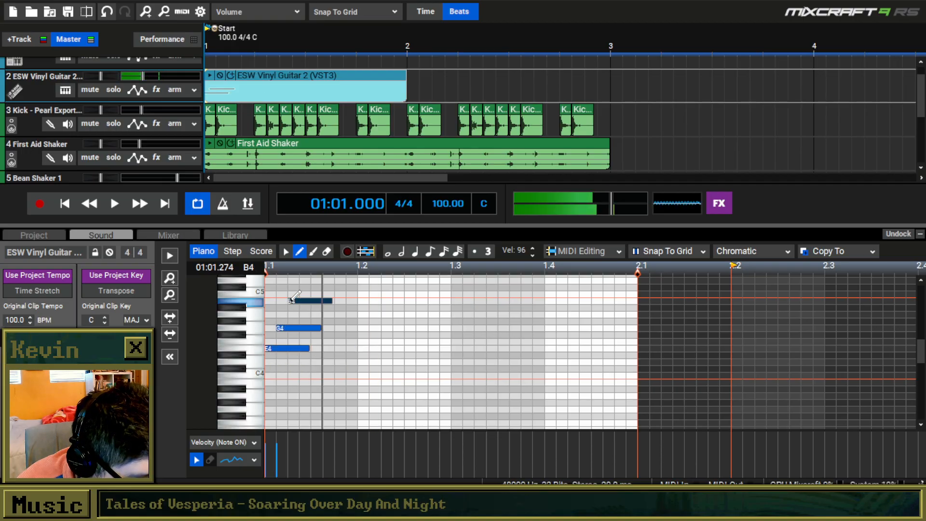
pyautogui.click(304, 281)
pyautogui.moveTo(921, 356); pyautogui.dragTo(921, 348)
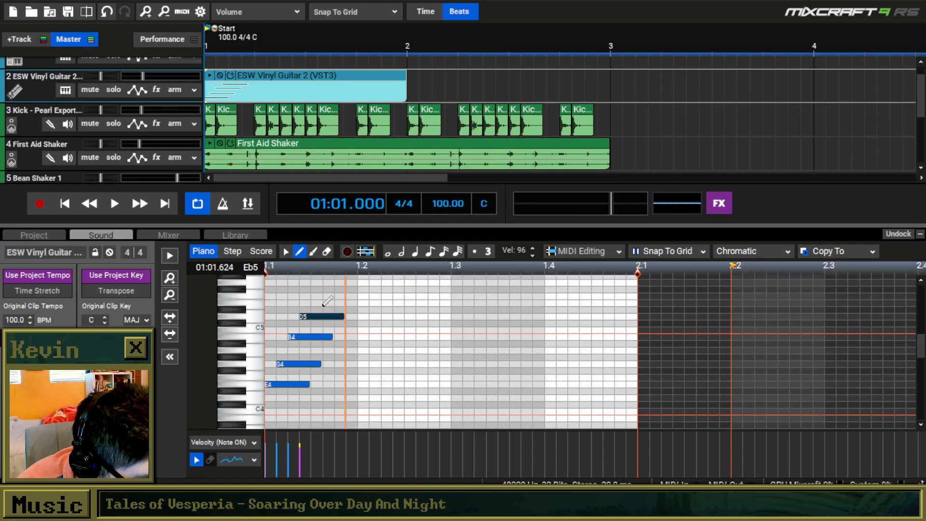
pyautogui.click(315, 303)
# Play the strummed chord from the start and lengthen its five notes to one and a half beats each.
pyautogui.click(64, 204)
pyautogui.press('space')
pyautogui.press('space')
pyautogui.click(286, 251)
pyautogui.moveTo(369, 285)
pyautogui.mouseDown()
pyautogui.moveTo(296, 380)
pyautogui.moveTo(301, 395)
pyautogui.moveTo(424, 387)
pyautogui.moveTo(405, 389)
pyautogui.mouseUp()
pyautogui.click(439, 393)
# Transpose all five chord notes up two semitones to begin on F#4, and play the result from the start.
pyautogui.moveTo(462, 401); pyautogui.dragTo(219, 275)
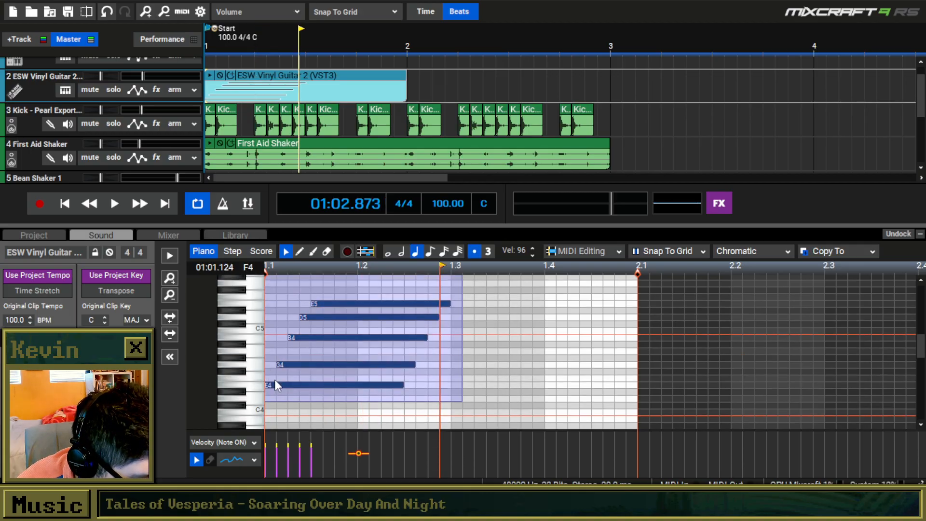
pyautogui.click(274, 374)
pyautogui.moveTo(487, 408); pyautogui.dragTo(208, 267)
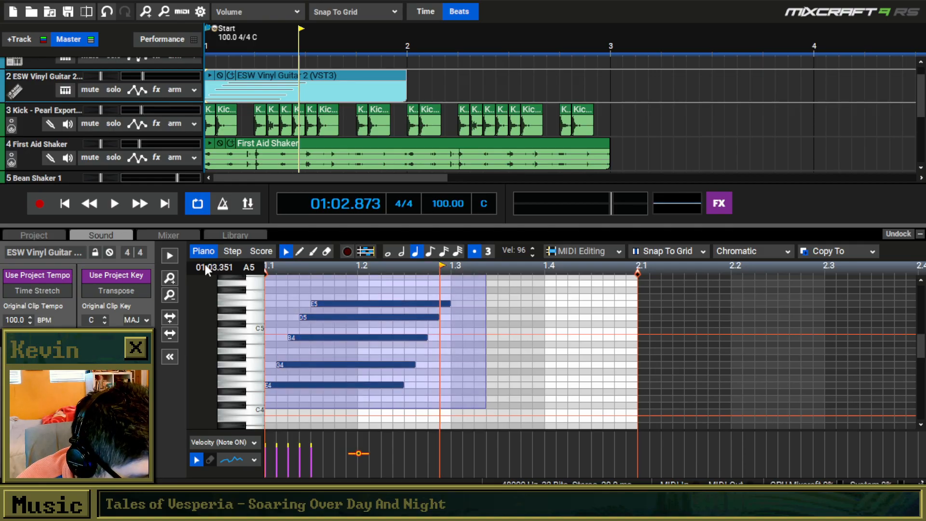
pyautogui.moveTo(280, 384); pyautogui.dragTo(280, 374)
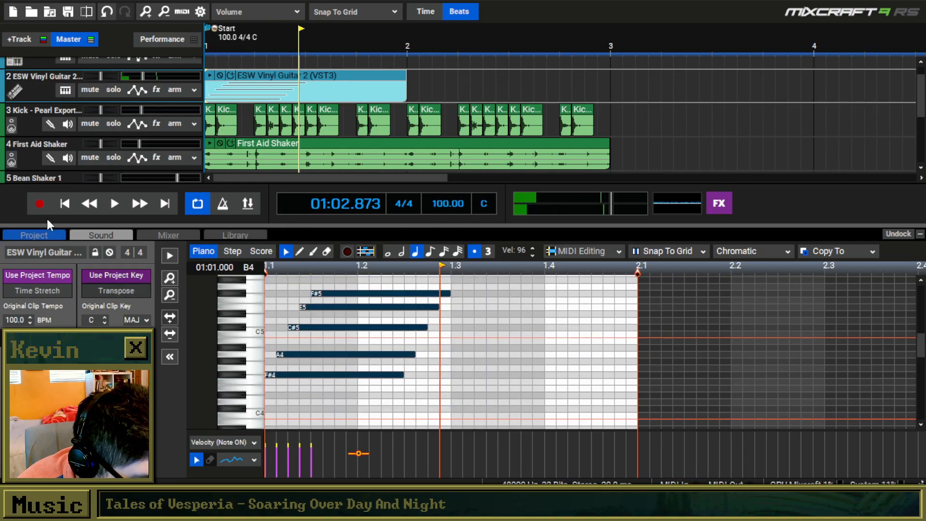
pyautogui.click(66, 204)
pyautogui.press('space')
pyautogui.scroll(-4, 376, 329)
pyautogui.press('space')
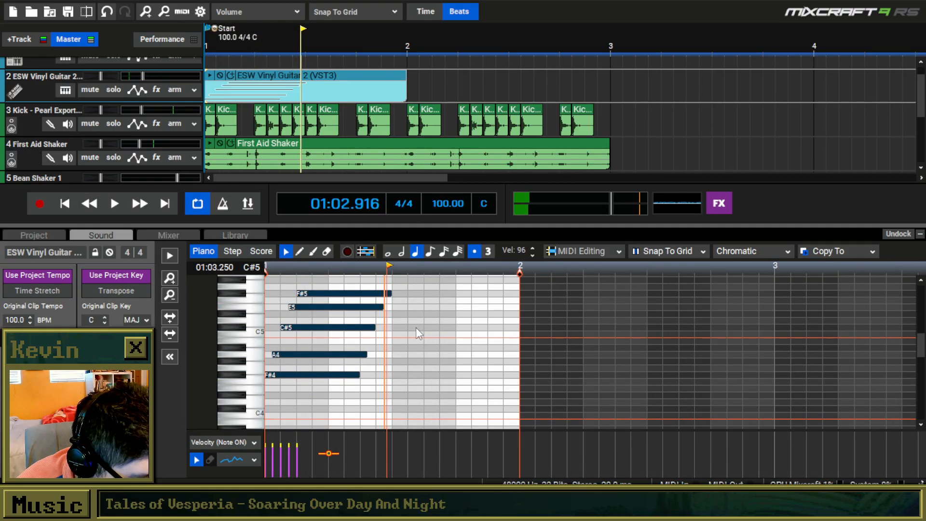
# Copy the strummed chord to beat 3 of bar 1 and lower the copy two semitones to begin on E4.
pyautogui.moveTo(424, 284); pyautogui.dragTo(243, 400)
pyautogui.hotkey('ctrl', 'c')
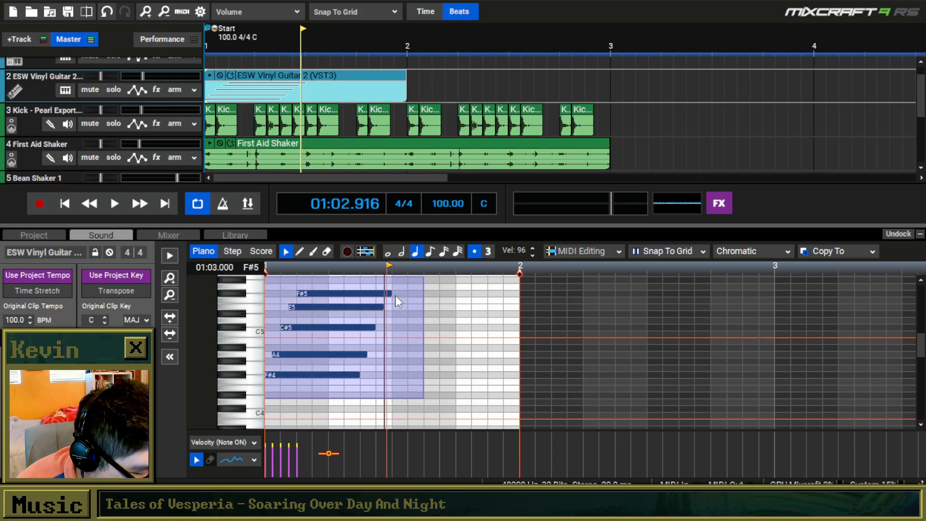
pyautogui.click(396, 295)
pyautogui.hotkey('ctrl', 'v')
pyautogui.moveTo(409, 379); pyautogui.dragTo(404, 390)
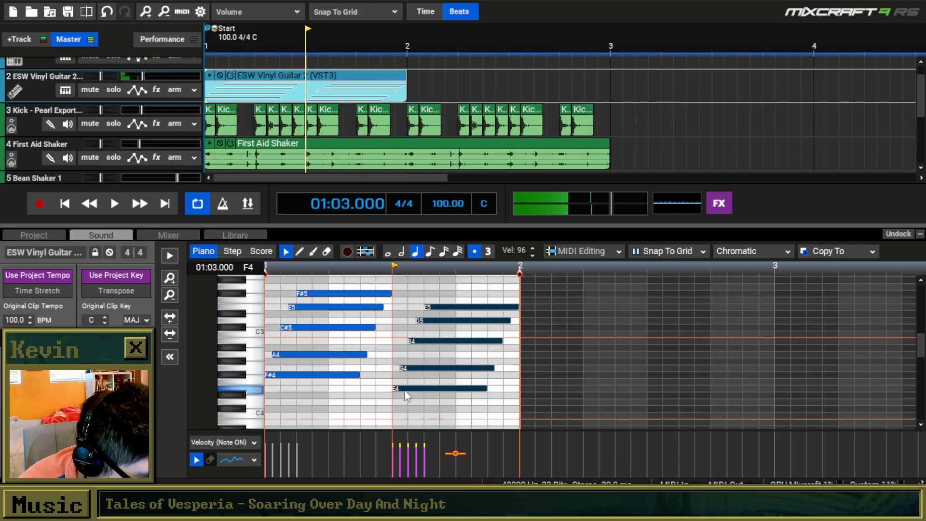
# Play the chords from the start, and move the second chord to bar 2, lowered two semitones to begin on D4.
pyautogui.click(69, 205)
pyautogui.press('space')
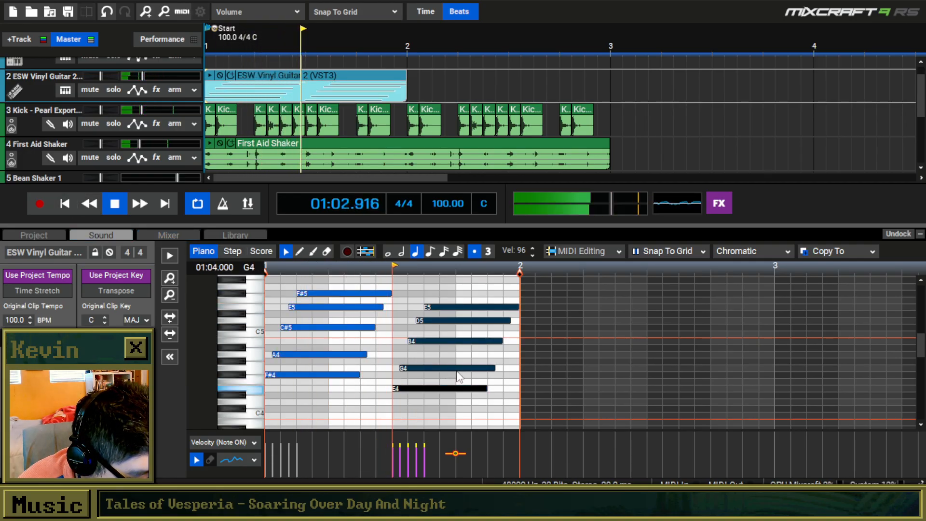
pyautogui.scroll(-2, 469, 384)
pyautogui.press('space')
pyautogui.moveTo(472, 392); pyautogui.dragTo(363, 298)
pyautogui.moveTo(368, 388); pyautogui.dragTo(458, 405)
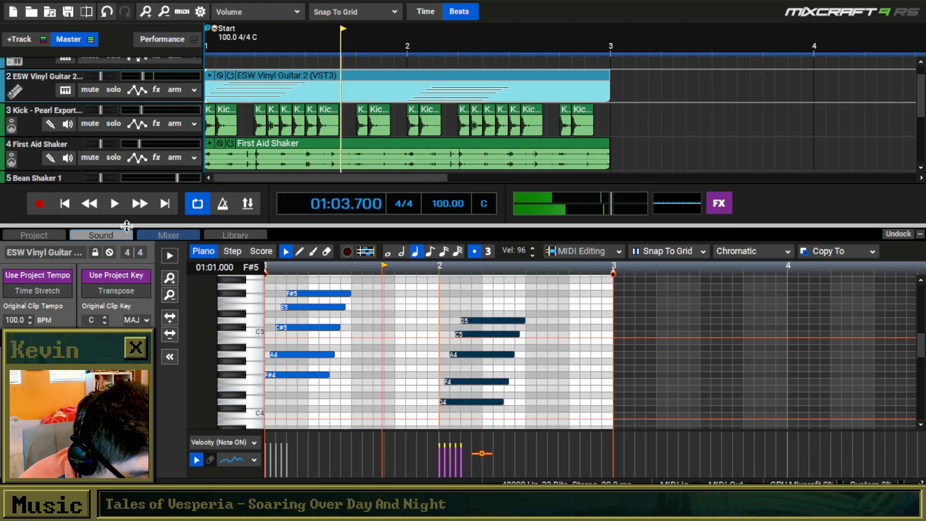
# Play the two chords from the start and lengthen all notes of both by about two beats, towards the end of their bars.
pyautogui.click(65, 204)
pyautogui.press('space')
pyautogui.press('space')
pyautogui.moveTo(383, 284); pyautogui.dragTo(414, 384)
pyautogui.moveTo(601, 296); pyautogui.dragTo(587, 411)
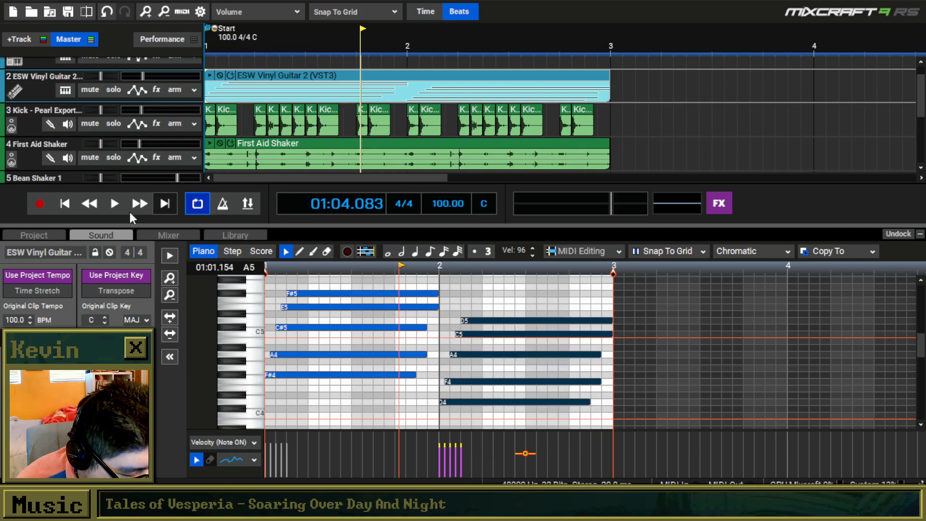
# Set the loop end at bar 3 and, while the loop plays, raise the second chord's top note to E5.
pyautogui.scroll(-5, 549, 132)
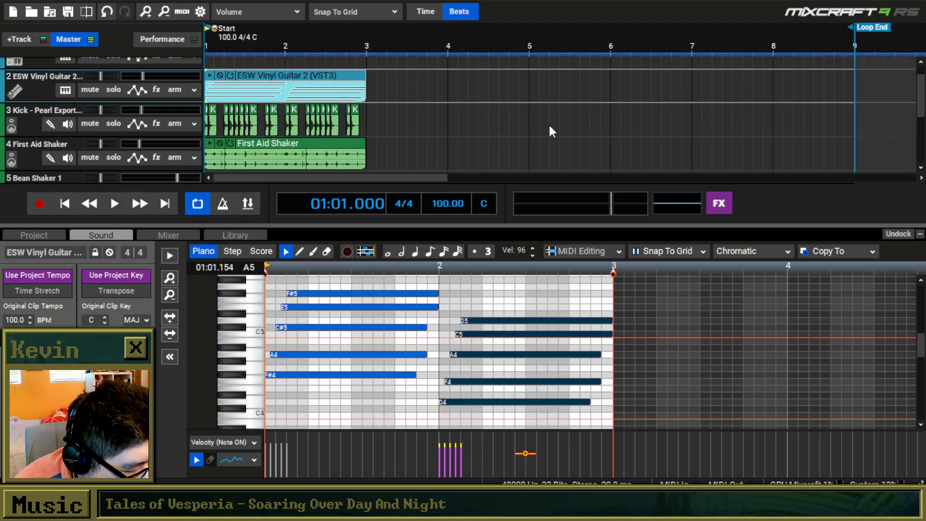
pyautogui.moveTo(730, 29)
pyautogui.mouseDown()
pyautogui.moveTo(572, 50)
pyautogui.moveTo(335, 51)
pyautogui.mouseUp()
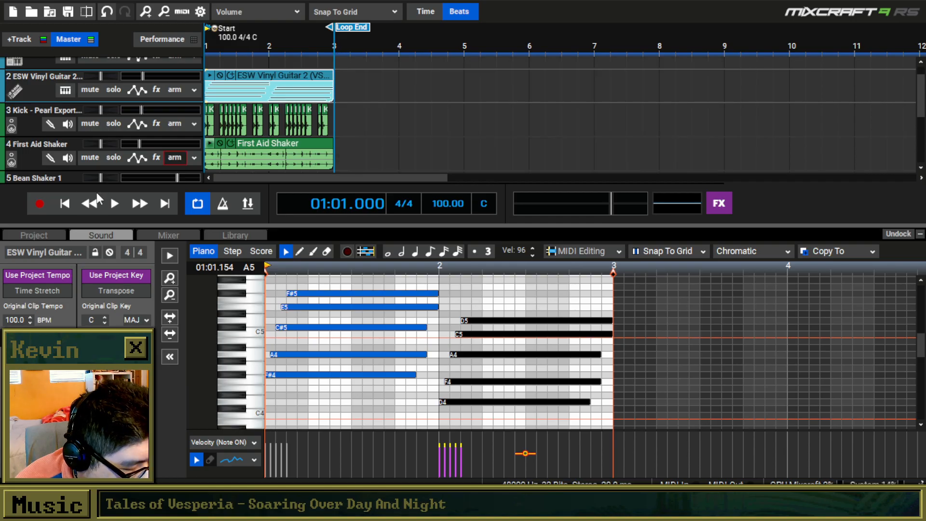
pyautogui.click(116, 204)
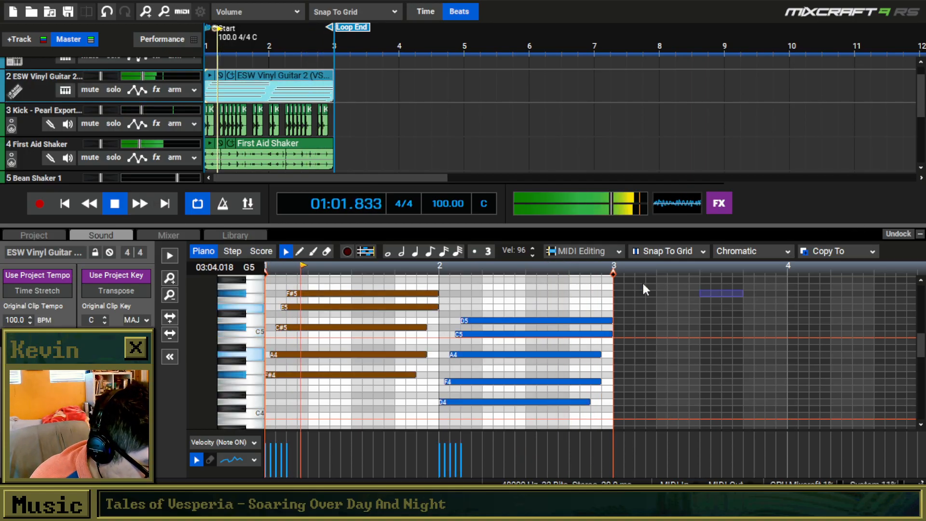
pyautogui.moveTo(543, 321); pyautogui.dragTo(545, 311)
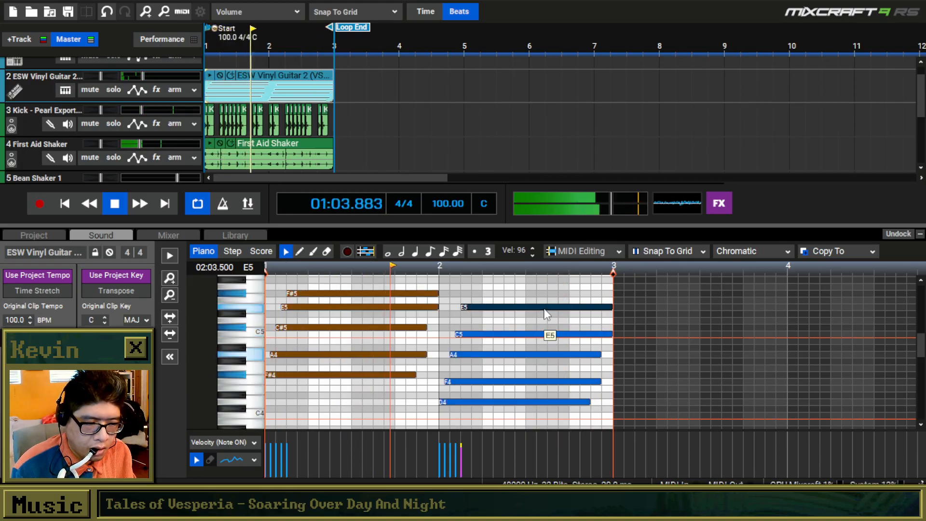
# Lower the First Aid Shaker track volume and the fourth, sixth and eighth kick clips in bar 1, replaying from the start to check.
pyautogui.scroll(4, 216, 139)
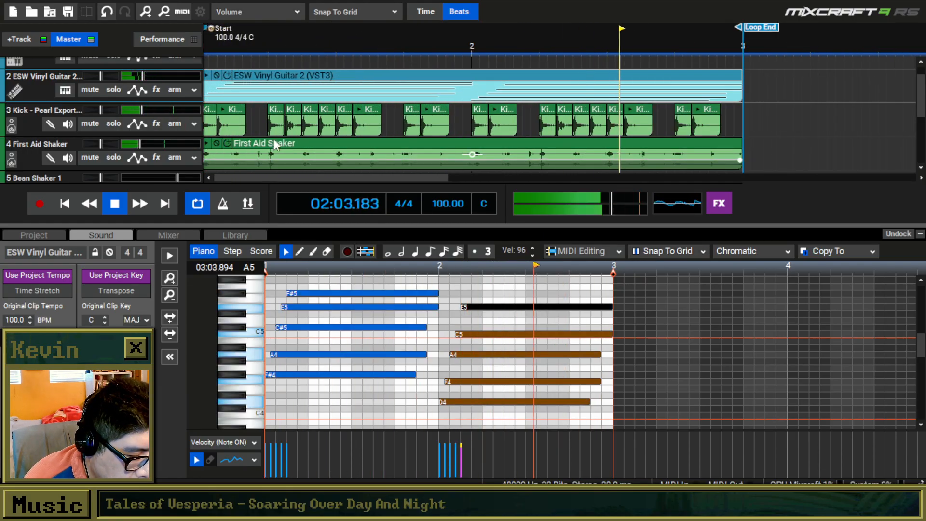
pyautogui.scroll(3, 275, 125)
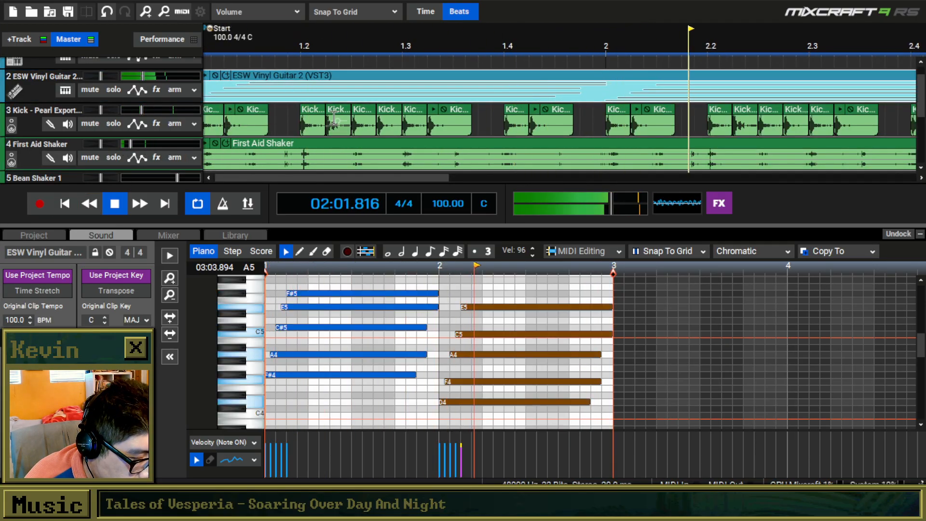
pyautogui.press('space')
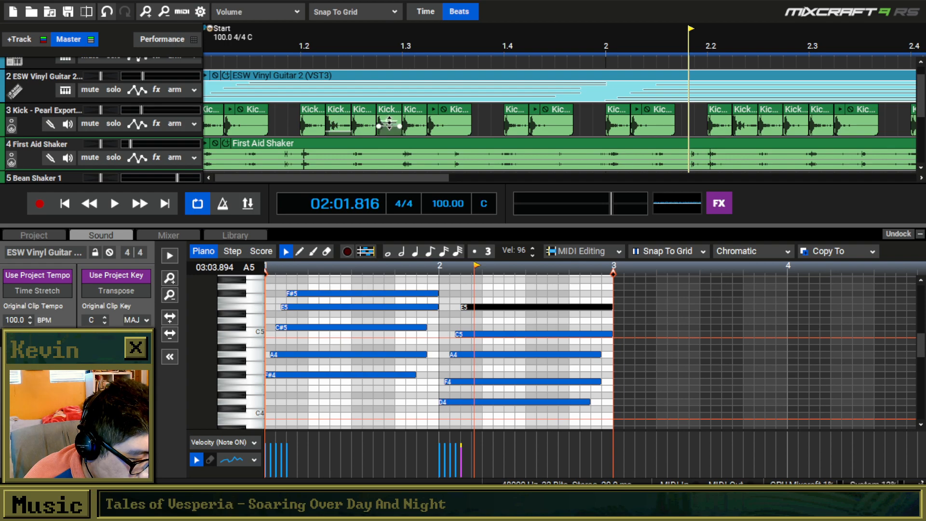
pyautogui.click(65, 204)
pyautogui.press('space')
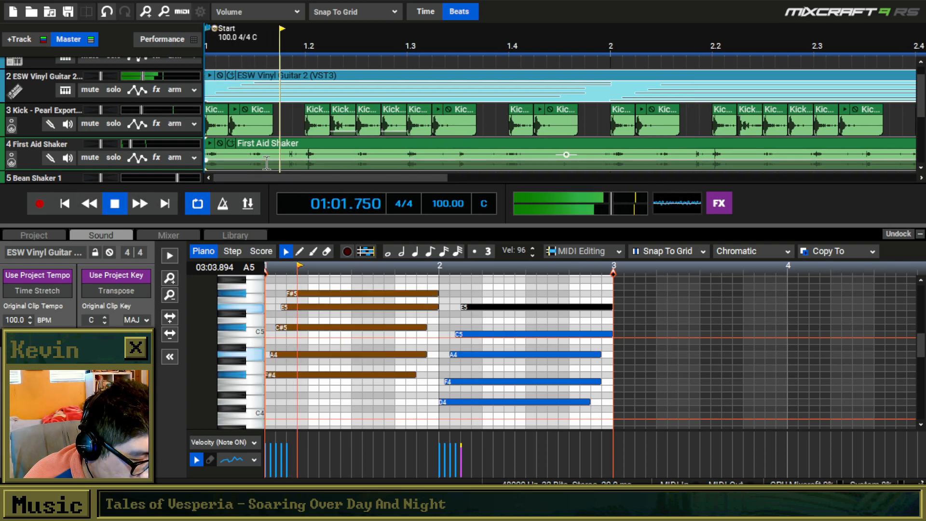
pyautogui.press('space')
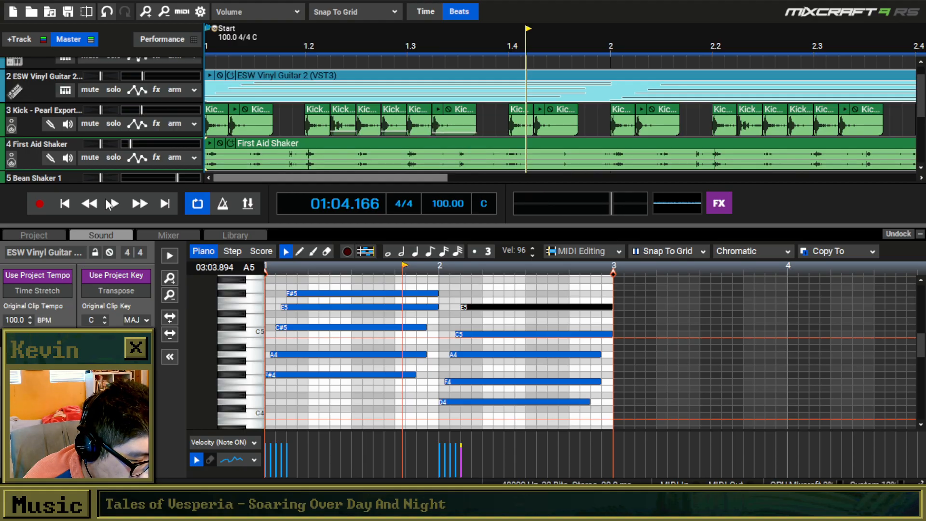
pyautogui.click(73, 202)
pyautogui.press('space')
pyautogui.scroll(-1, 391, 118)
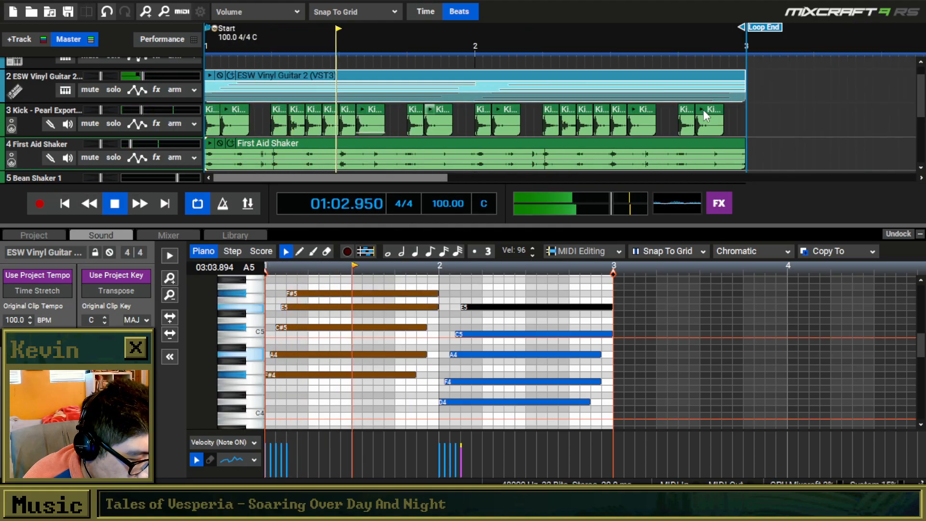
# Replace the kick clips in bar 2 with a copy of bar 1's kick clips and play the loop from the start.
pyautogui.moveTo(746, 128); pyautogui.dragTo(204, 123)
pyautogui.press('Delete')
pyautogui.hotkey('ctrl', 'c')
pyautogui.click(473, 114)
pyautogui.hotkey('ctrl', 'v')
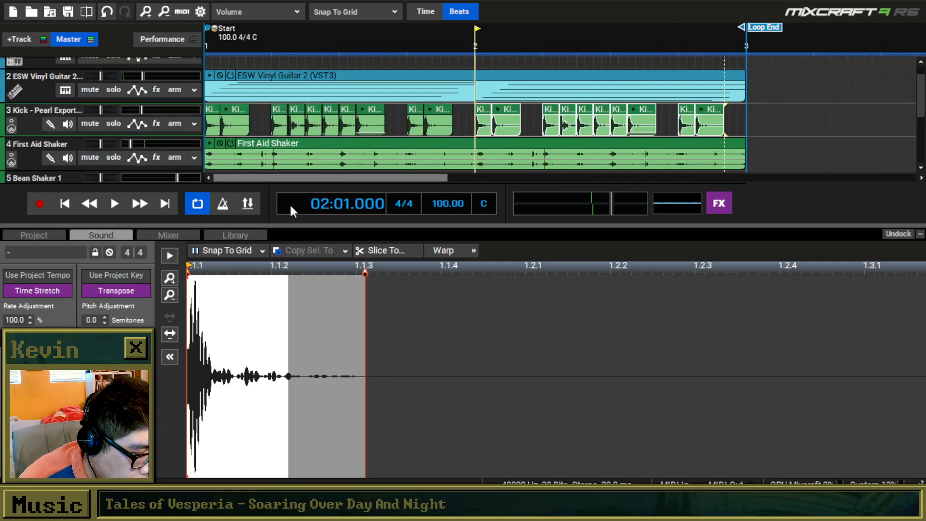
pyautogui.click(65, 205)
pyautogui.click(116, 209)
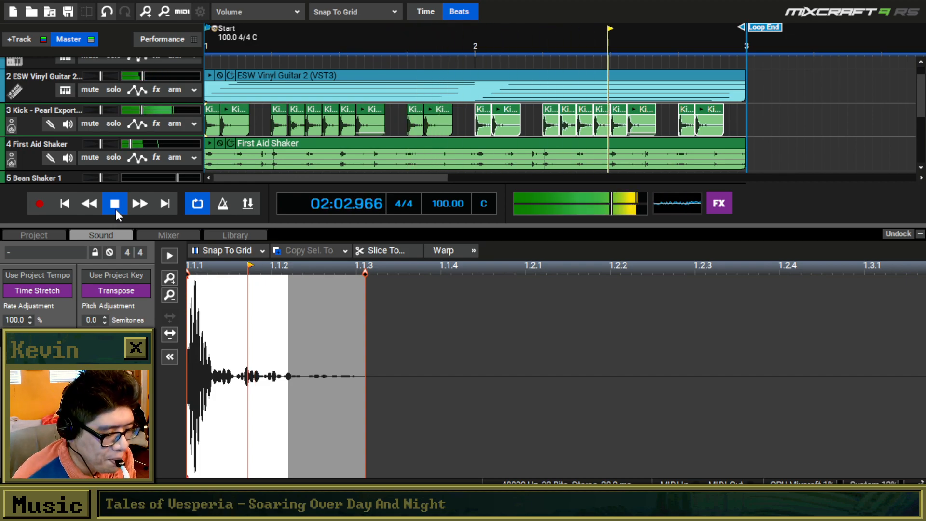
pyautogui.click(115, 210)
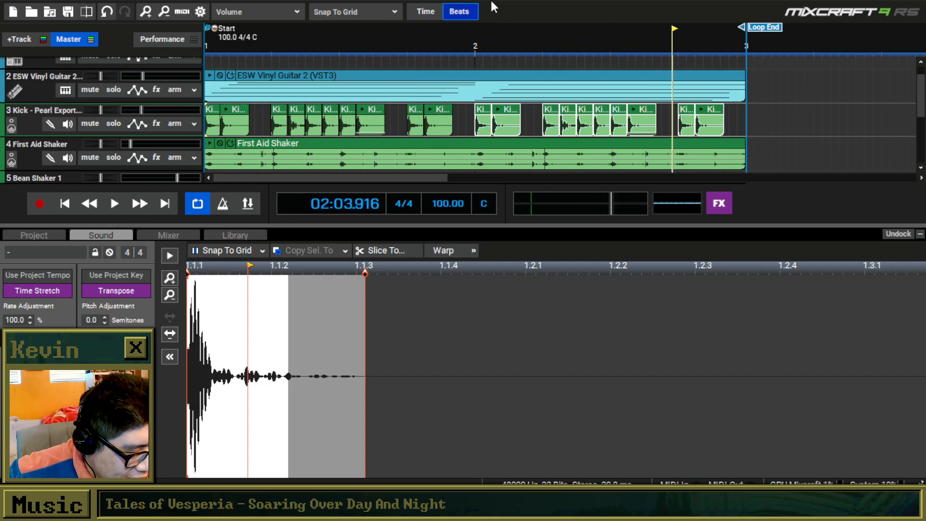
# In the guitar clip, change the first chord's A4 to Bb4 and its E5 to Eb5, and play the result.
pyautogui.click(383, 74)
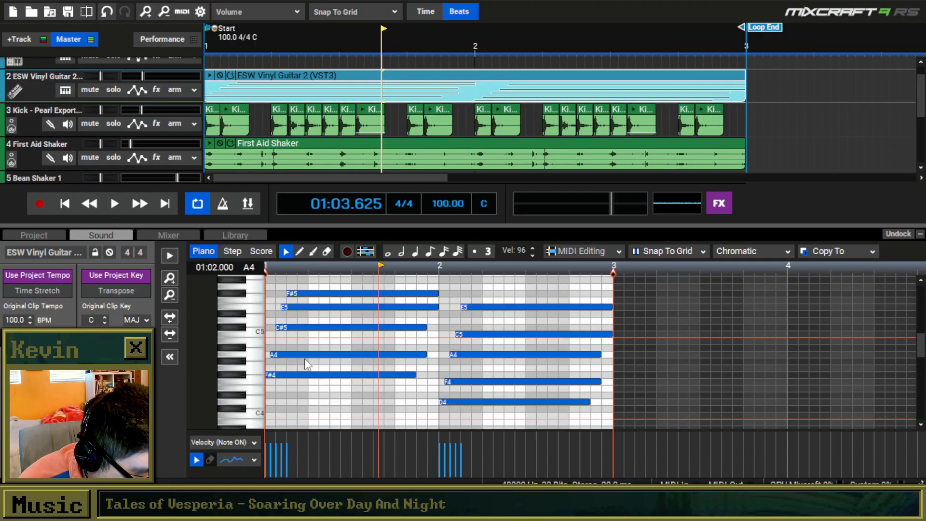
pyautogui.moveTo(439, 399); pyautogui.dragTo(271, 318)
pyautogui.press('Home')
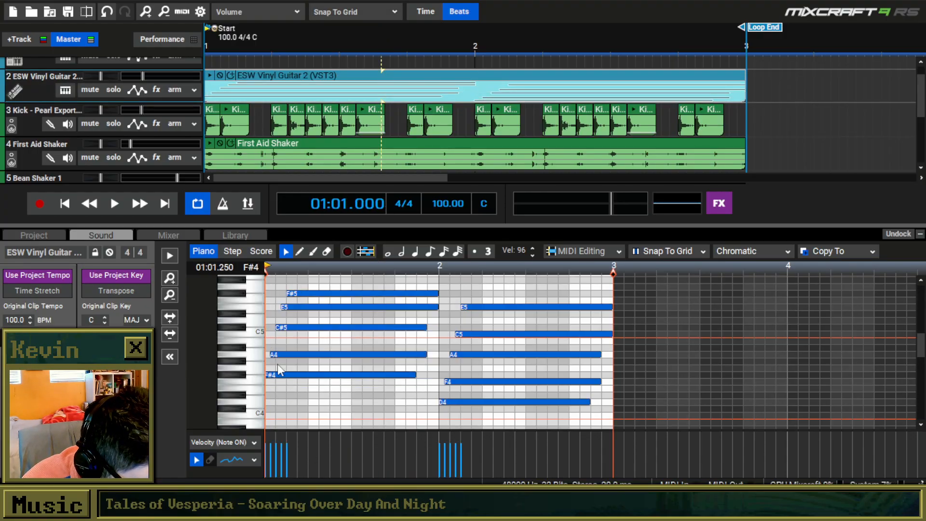
pyautogui.scroll(2, 291, 349)
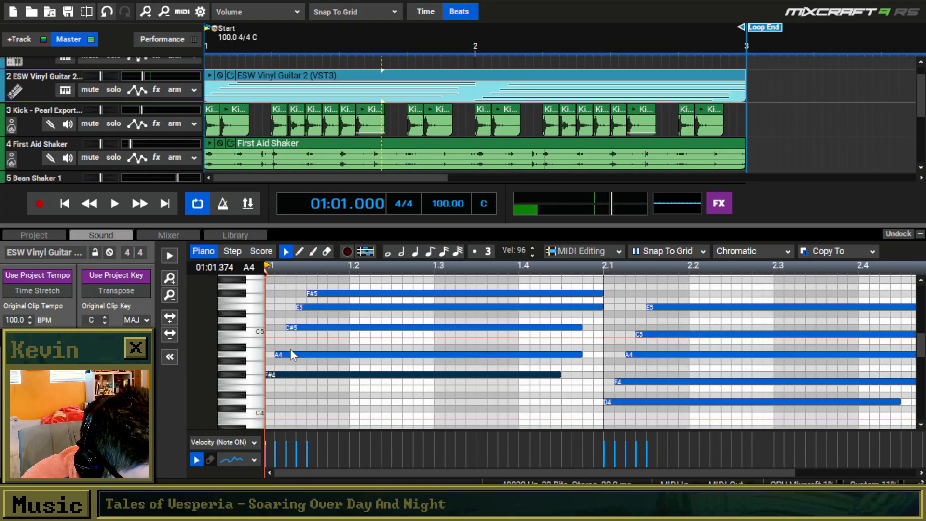
pyautogui.moveTo(290, 354); pyautogui.dragTo(292, 348)
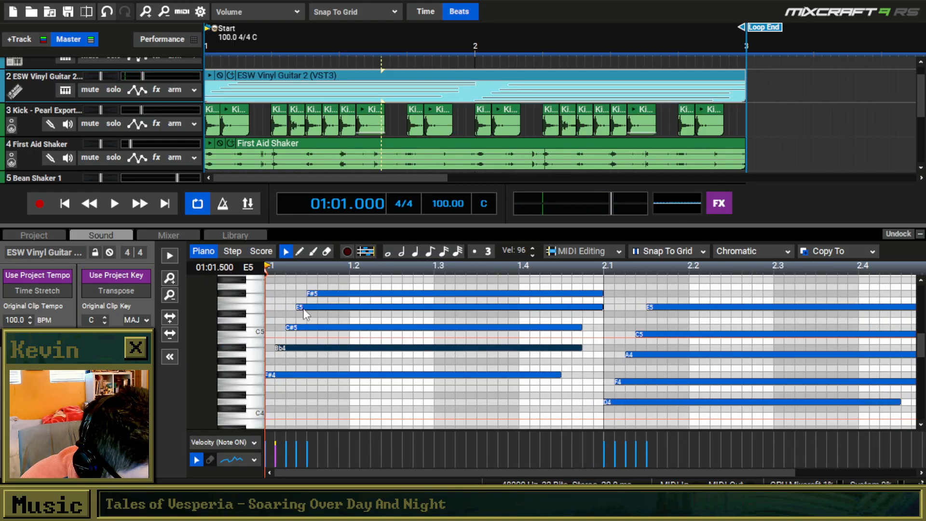
pyautogui.moveTo(306, 308); pyautogui.dragTo(306, 314)
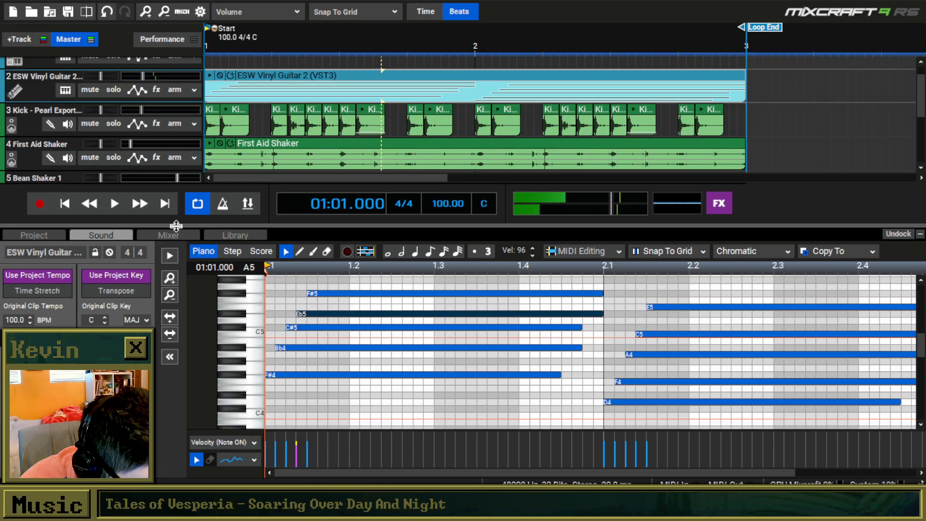
pyautogui.press('space')
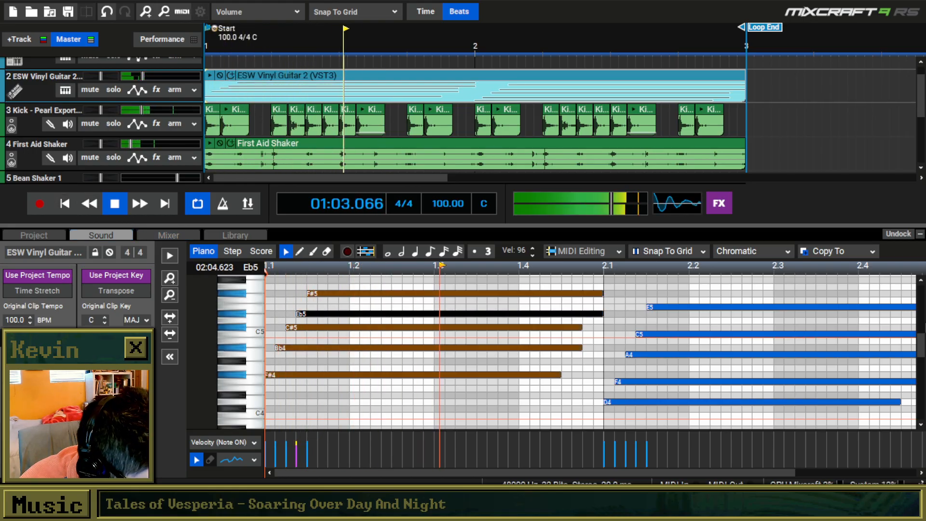
pyautogui.scroll(-2, 655, 383)
pyautogui.press('space')
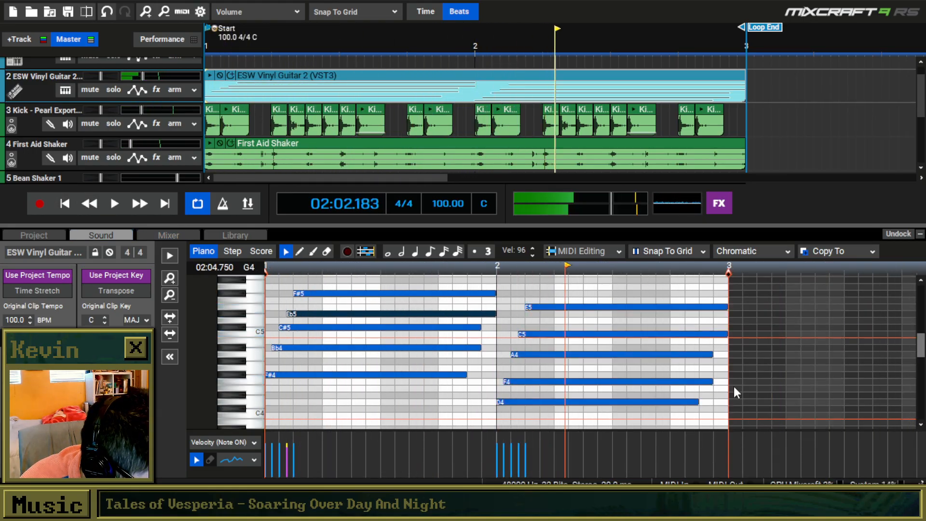
# Replay the loop, try Ab5 as the first chord's top note, and listen again from the start.
pyautogui.scroll(-1, 599, 389)
pyautogui.click(64, 204)
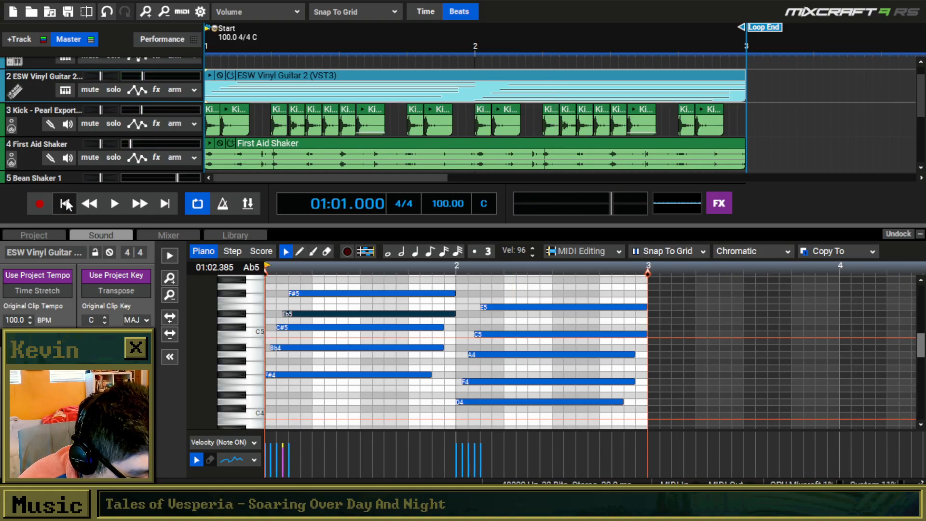
pyautogui.press('space')
pyautogui.press('space')
pyautogui.scroll(1, 922, 356)
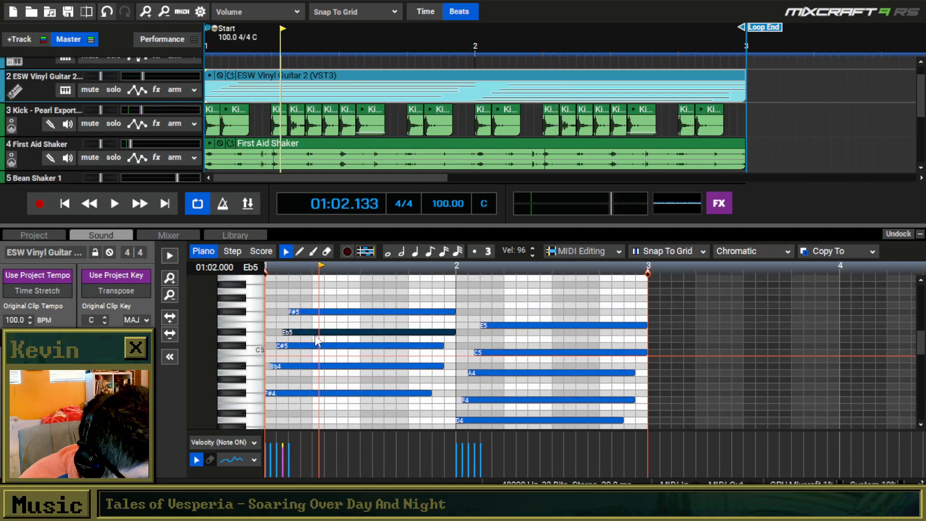
pyautogui.moveTo(315, 312); pyautogui.dragTo(316, 302)
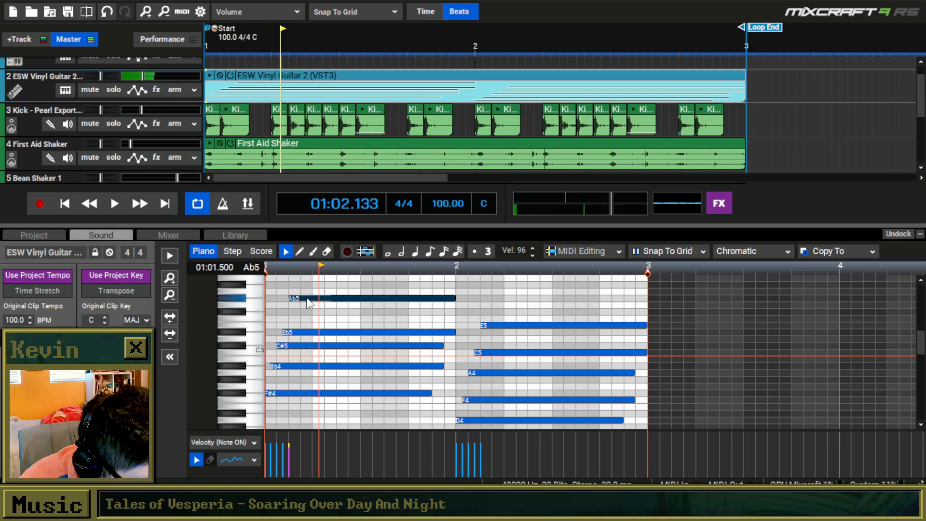
pyautogui.click(65, 204)
pyautogui.press('space')
pyautogui.scroll(3, 330, 297)
pyautogui.press('space')
# Raise the first chord's top note to Bb5 and play the loop from the start.
pyautogui.moveTo(326, 298); pyautogui.dragTo(323, 280)
pyautogui.click(64, 204)
pyautogui.press('space')
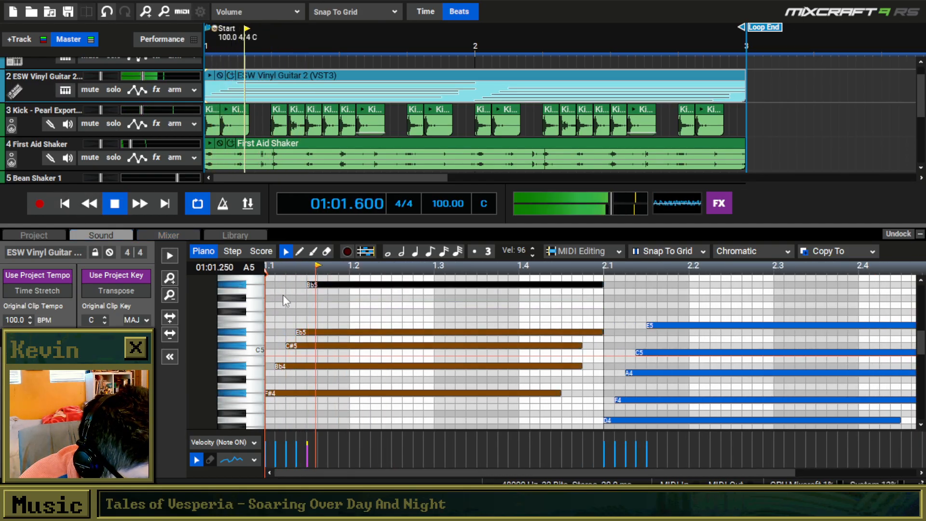
pyautogui.scroll(-1, 308, 311)
pyautogui.scroll(-1, 308, 311)
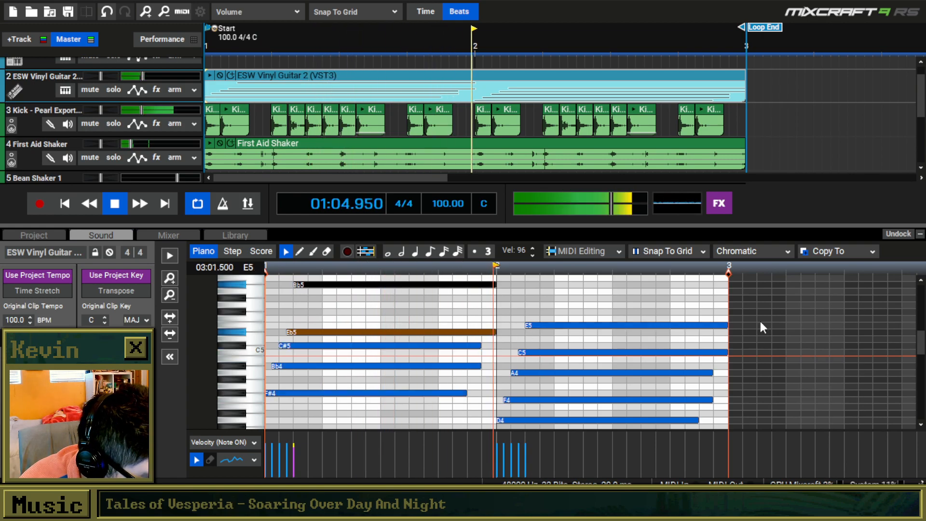
pyautogui.press('space')
# Replace the bar 2 chord with a copy of the first chord lowered three semitones to begin on Eb4, and play from the start.
pyautogui.moveTo(751, 311); pyautogui.dragTo(248, 280)
pyautogui.press('Delete')
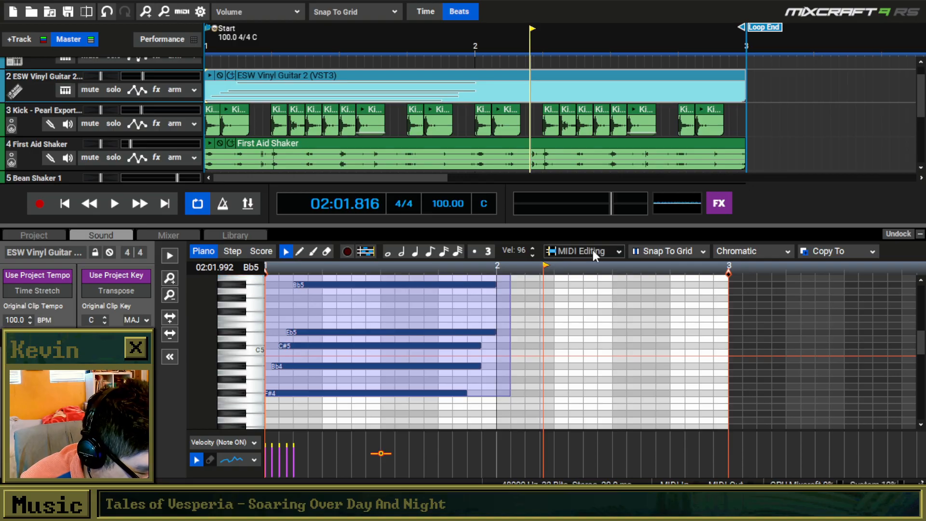
pyautogui.click(502, 292)
pyautogui.hotkey('ctrl', 'v')
pyautogui.moveTo(528, 393); pyautogui.dragTo(526, 418)
pyautogui.click(64, 205)
pyautogui.press('space')
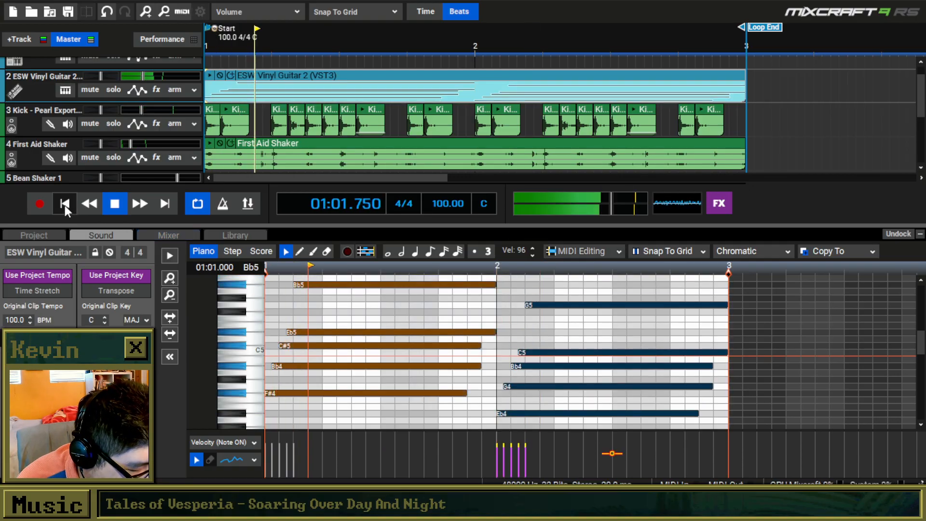
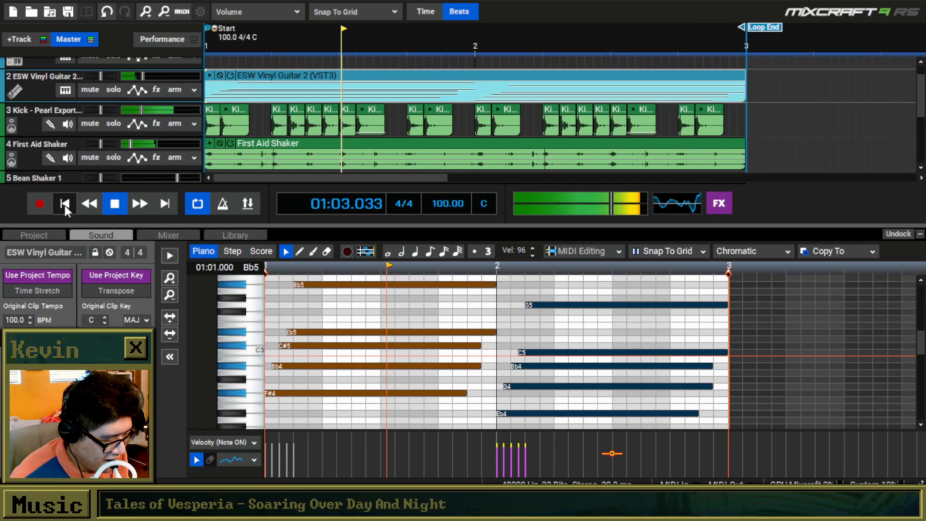
# Stop playback and save the project as "Gleebworld" in the New New Music folder.
pyautogui.press('space')
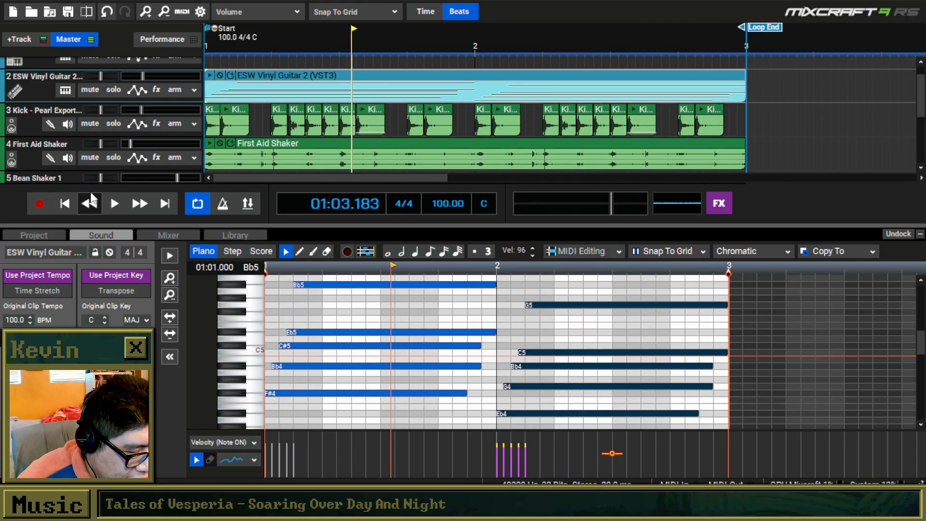
pyautogui.click(28, 1)
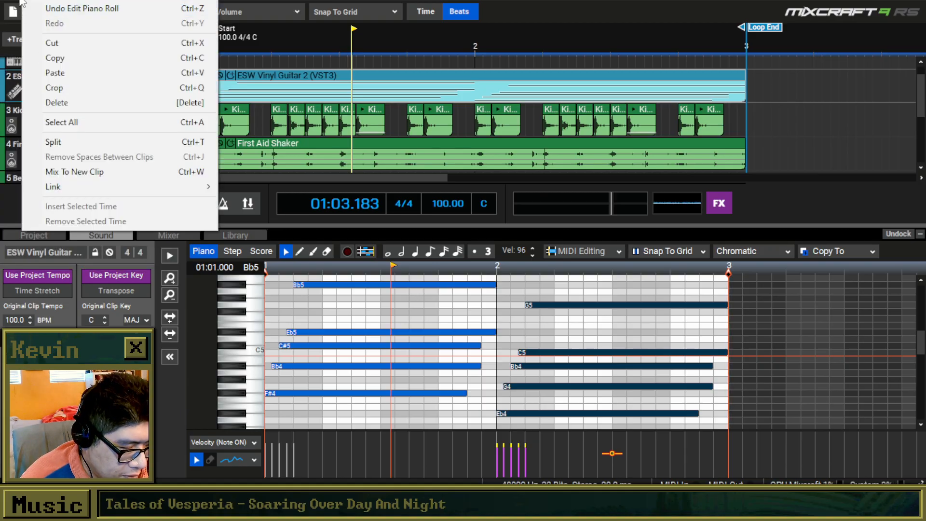
pyautogui.click(61, 63)
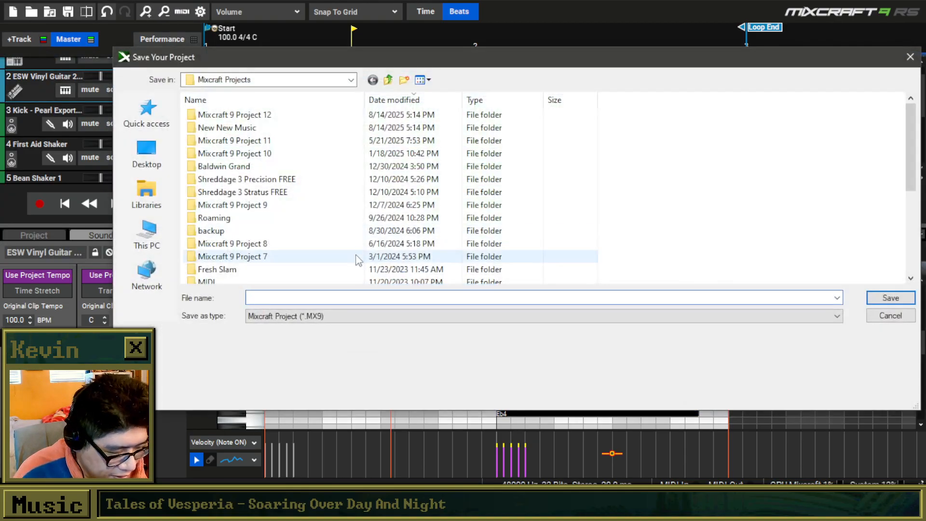
pyautogui.doubleClick(213, 128)
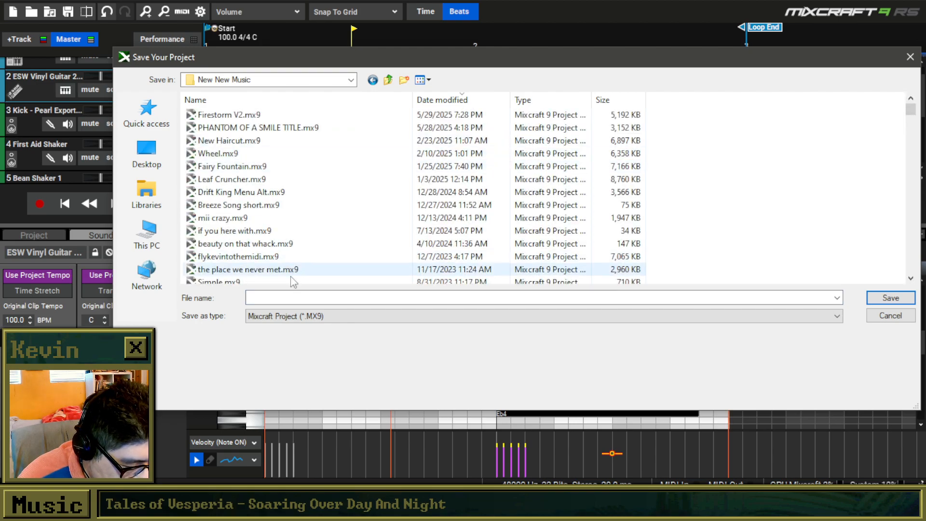
pyautogui.write('Gell')
pyautogui.press('BackSpace')
pyautogui.press('BackSpace')
pyautogui.press('BackSpace')
pyautogui.write('leebworld')
pyautogui.press('Return')
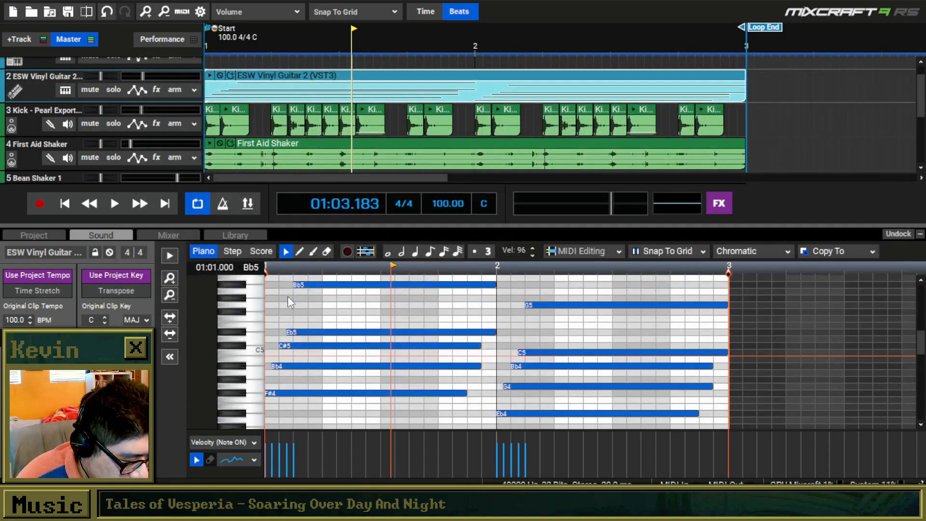
# Transpose the guitar chord in bar 2 up so its lowest note is Bb4, and play the loop from the start.
pyautogui.moveTo(756, 289); pyautogui.dragTo(540, 413)
pyautogui.moveTo(540, 413); pyautogui.dragTo(543, 366)
pyautogui.click(83, 205)
pyautogui.press('space')
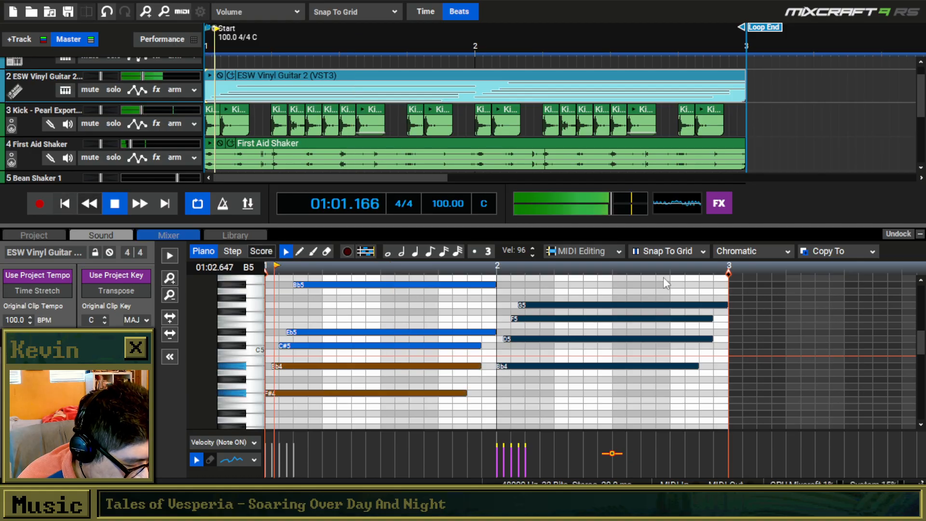
pyautogui.moveTo(922, 352)
pyautogui.mouseDown()
pyautogui.moveTo(922, 343)
pyautogui.moveTo(922, 350)
pyautogui.mouseUp()
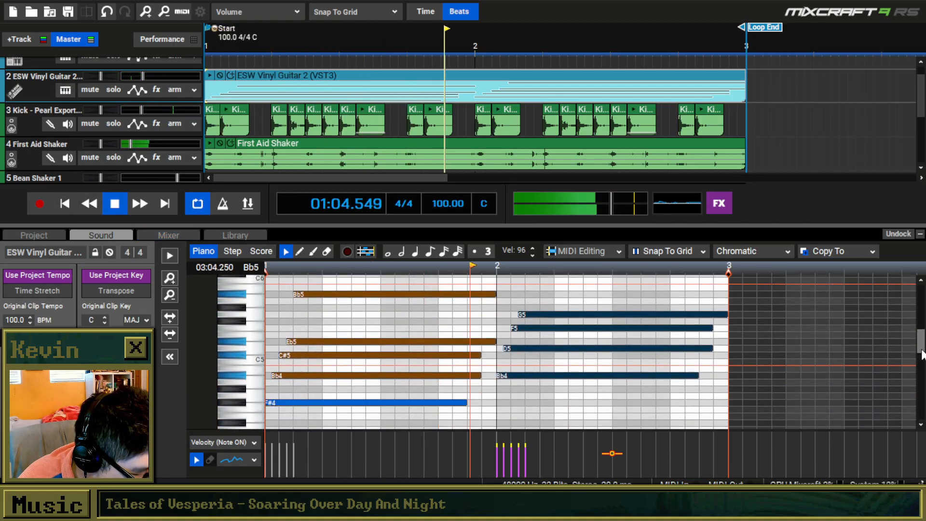
pyautogui.scroll(-1, 640, 384)
pyautogui.scroll(-4, 641, 383)
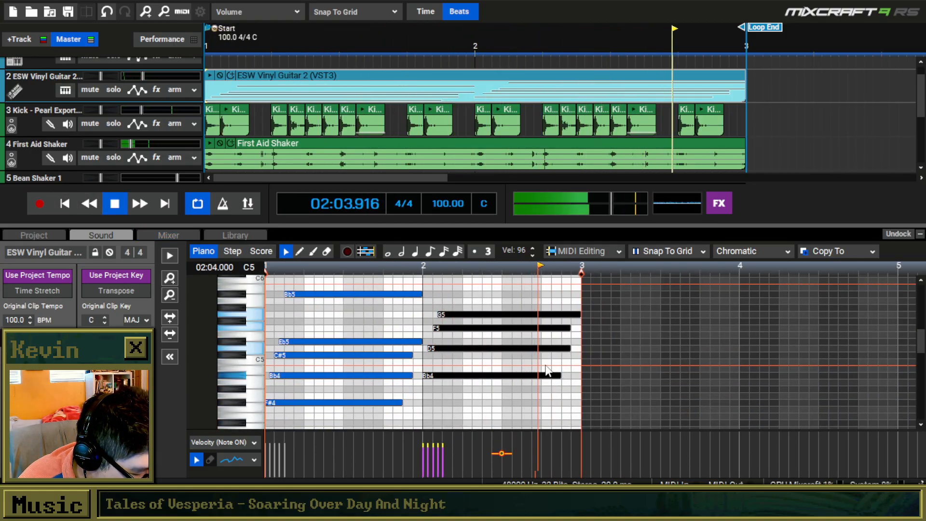
pyautogui.press('space')
# Copy the bar 2 guitar chord into bar 3, transpose it so its lowest note is Ab4, and play the result.
pyautogui.moveTo(564, 384); pyautogui.dragTo(376, 257)
pyautogui.hotkey('ctrl', 'c')
pyautogui.click(511, 324)
pyautogui.hotkey('ctrl', 'v')
pyautogui.click(521, 410)
pyautogui.moveTo(575, 358); pyautogui.dragTo(532, 285)
pyautogui.moveTo(532, 285); pyautogui.dragTo(531, 305)
pyautogui.click(116, 204)
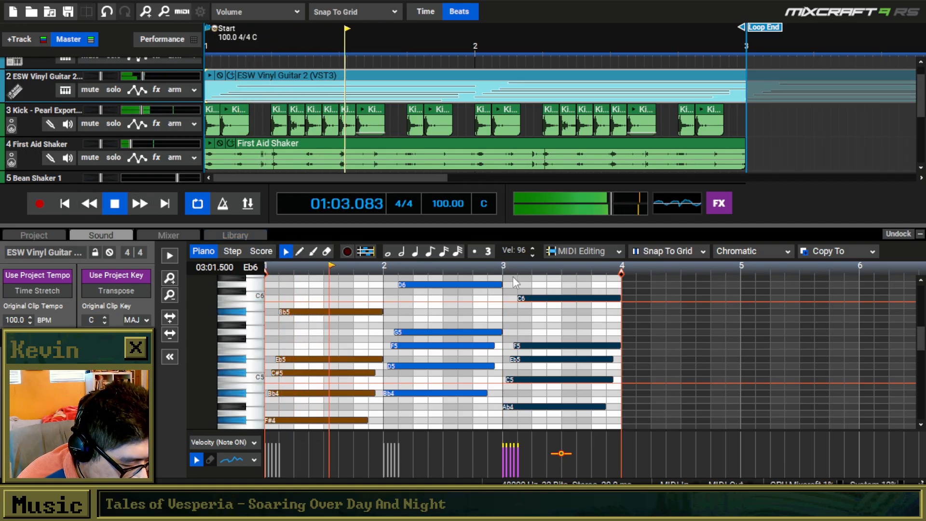
# Repeat the kick and shaker clips up to bar 5 and move the loop end to bar 5.
pyautogui.scroll(-2, 674, 125)
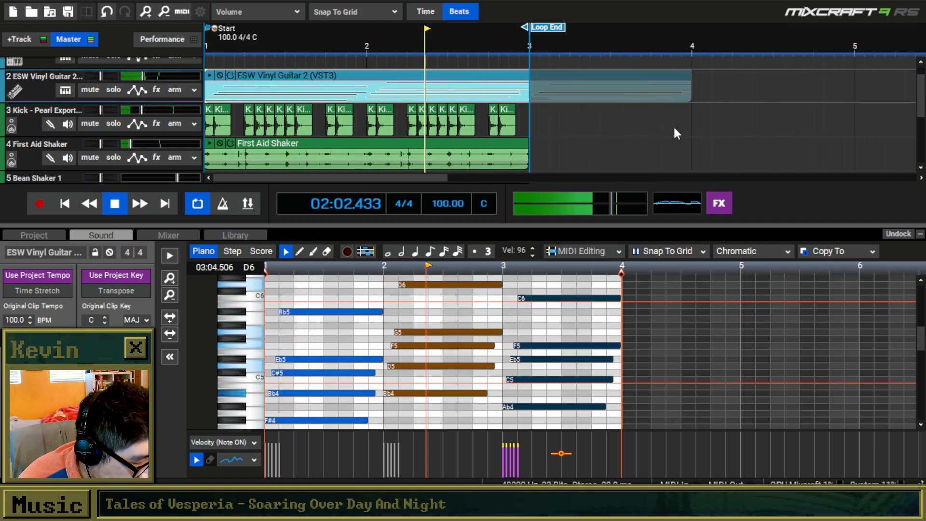
pyautogui.click(921, 234)
pyautogui.moveTo(544, 174); pyautogui.dragTo(57, 129)
pyautogui.rightClick(533, 137)
pyautogui.click(555, 227)
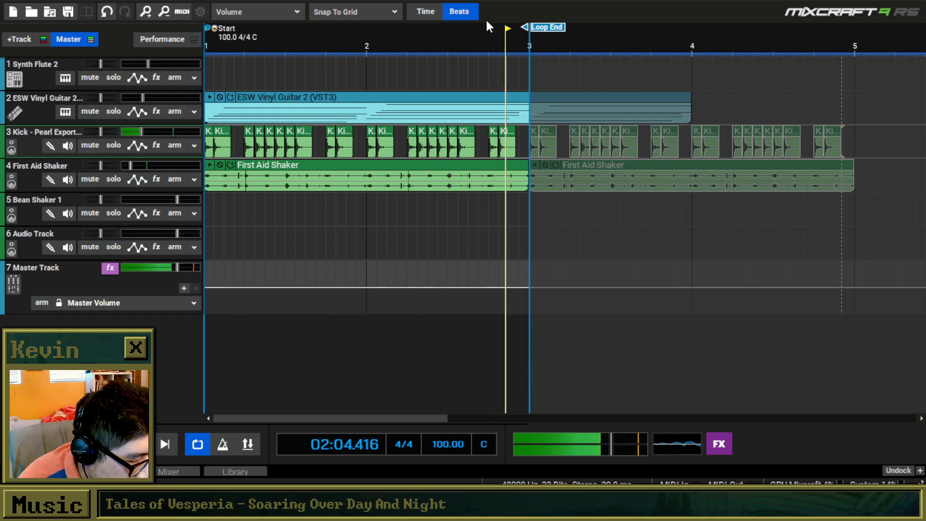
pyautogui.moveTo(540, 28)
pyautogui.mouseDown()
pyautogui.moveTo(865, 55)
pyautogui.moveTo(857, 55)
pyautogui.mouseUp()
# Copy the bar 3 chord of the guitar clip into bar 4 and lower it one semitone so its root is G4.
pyautogui.click(653, 96)
pyautogui.click(101, 472)
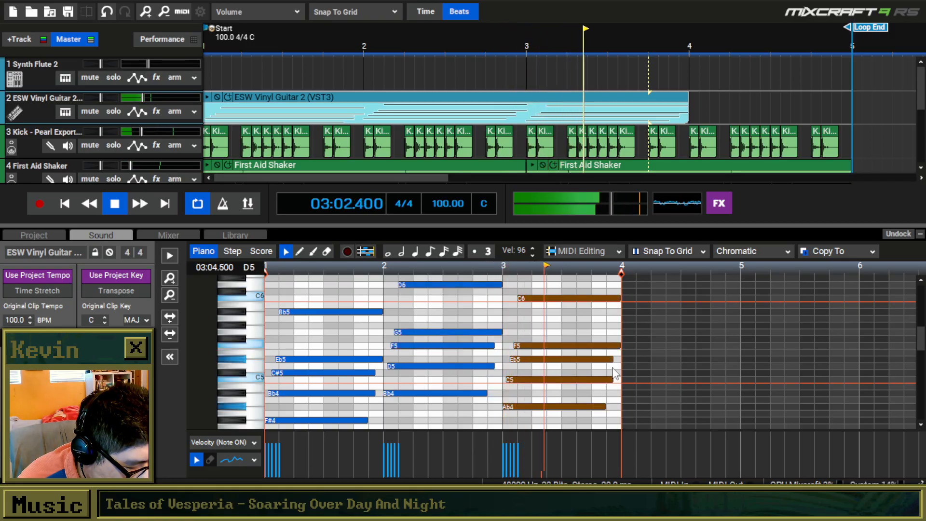
pyautogui.press('space')
pyautogui.moveTo(651, 416); pyautogui.dragTo(505, 296)
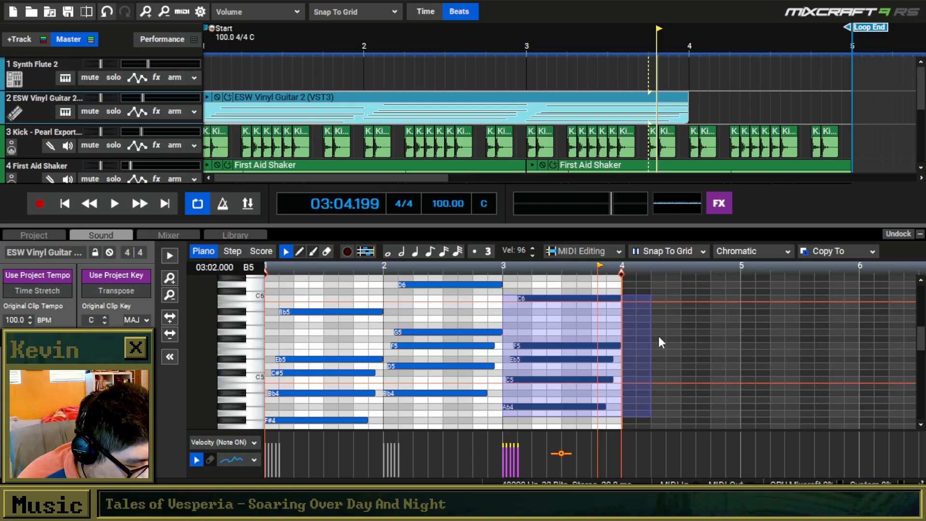
pyautogui.click(626, 311)
pyautogui.hotkey('ctrl', 'v')
pyautogui.press('Down')
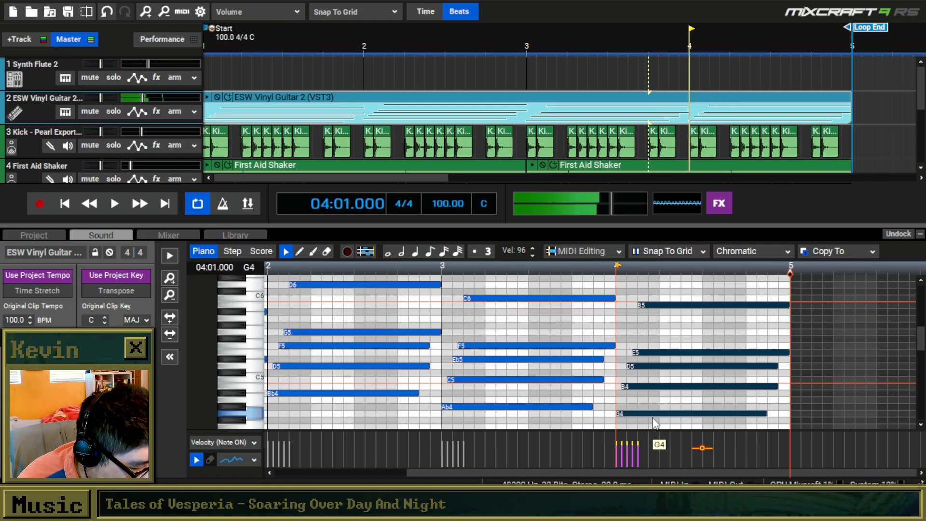
# Lower the top note of the bar 4 guitar chord to G5 and play the progression.
pyautogui.click(636, 384)
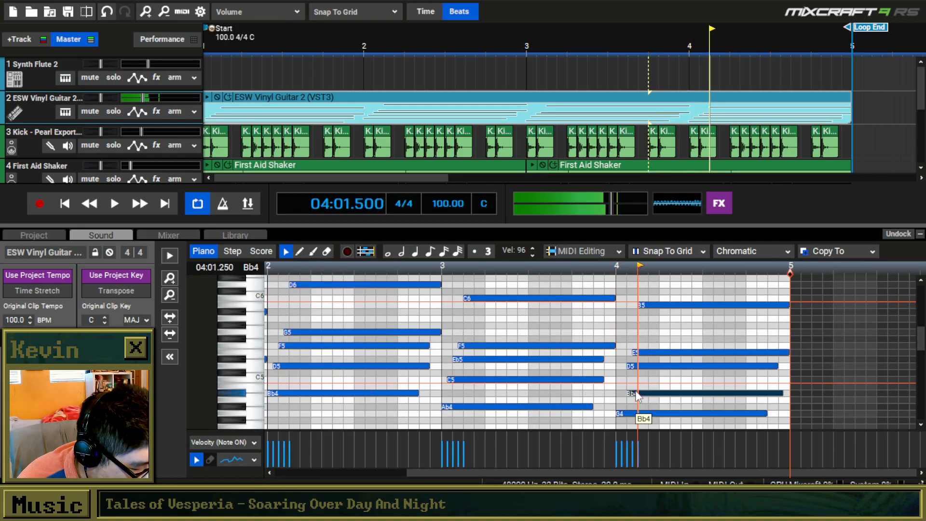
pyautogui.press('space')
pyautogui.scroll(2, 594, 401)
pyautogui.press('space')
pyautogui.moveTo(648, 304); pyautogui.dragTo(650, 335)
pyautogui.press('space')
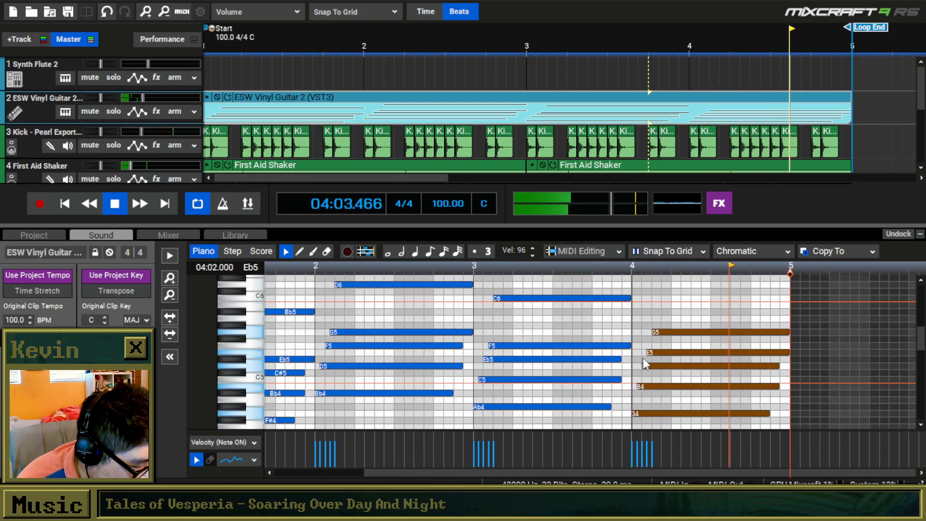
pyautogui.scroll(-2, 644, 358)
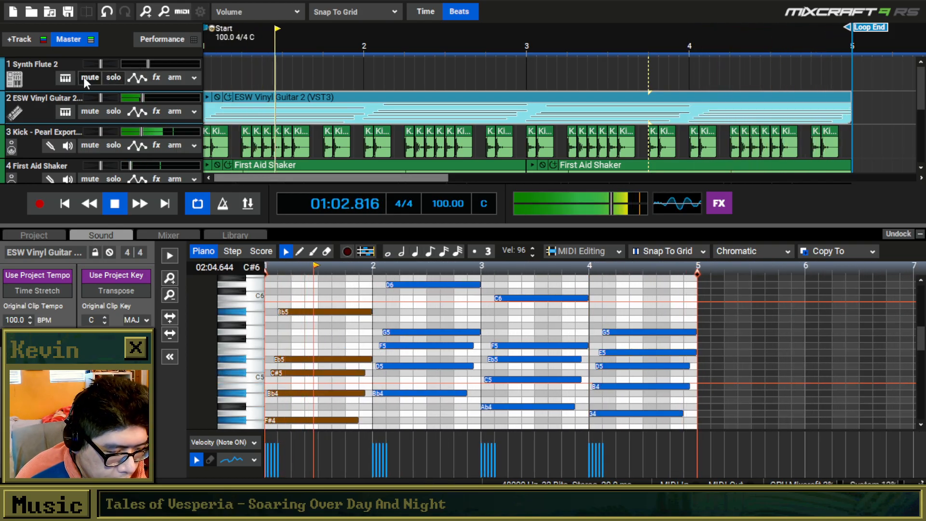
# Change the Synth Flute 2 track's instrument to the Mini Sub Bass preset from the Synth - Bass category and stop playback.
pyautogui.click(67, 77)
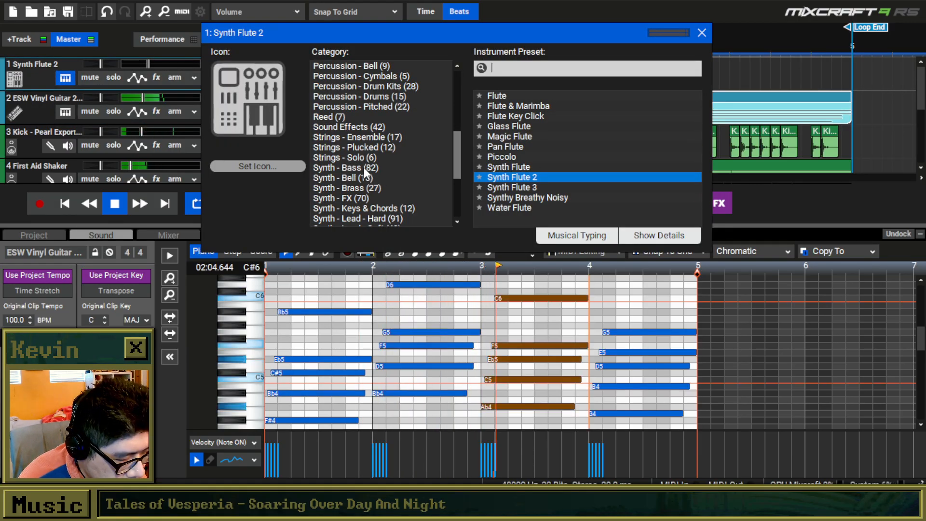
pyautogui.click(364, 167)
pyautogui.scroll(-2, 486, 173)
pyautogui.scroll(-8, 511, 188)
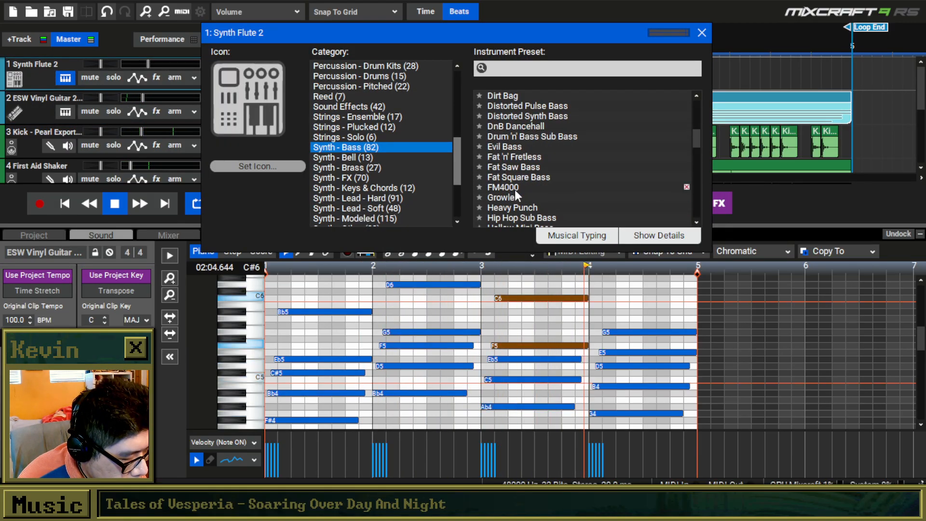
pyautogui.scroll(-3, 535, 189)
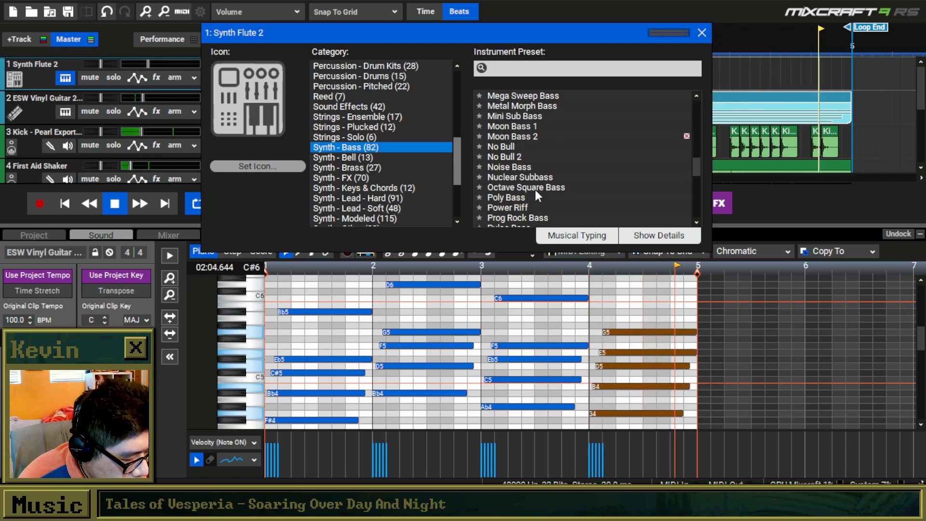
pyautogui.click(528, 116)
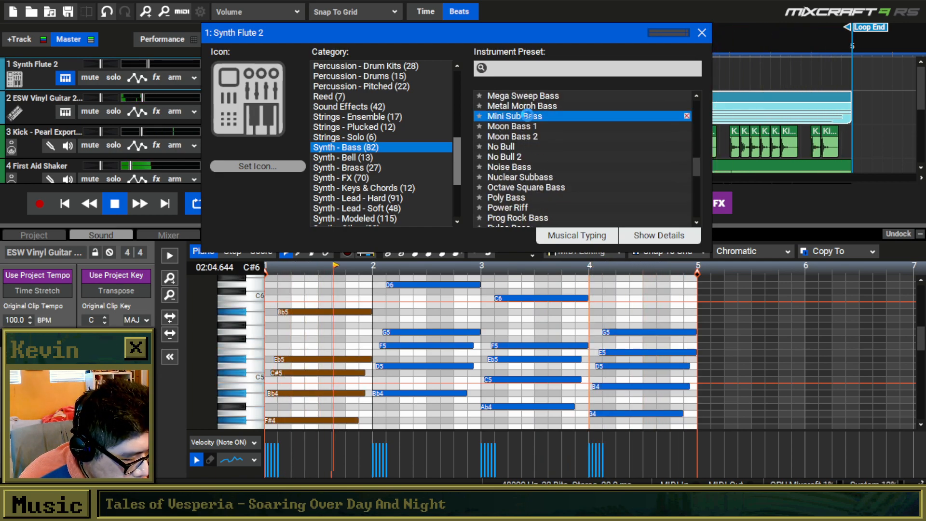
pyautogui.click(702, 33)
pyautogui.click(120, 204)
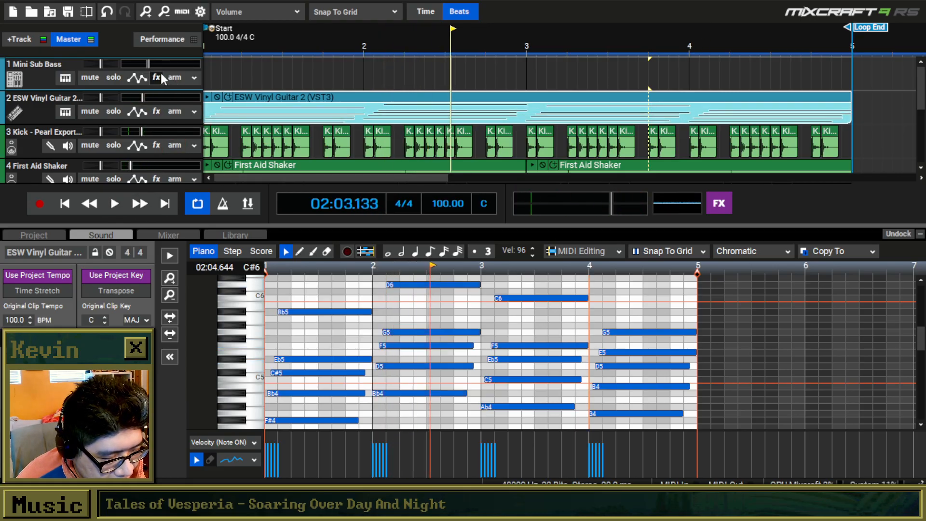
# Add an empty clip in bar 1 of the Mini Sub Bass track and open it for drawing notes in the low octaves.
pyautogui.scroll(-3, 214, 71)
pyautogui.doubleClick(206, 70)
pyautogui.scroll(-2, 304, 303)
pyautogui.click(299, 252)
pyautogui.click(274, 109)
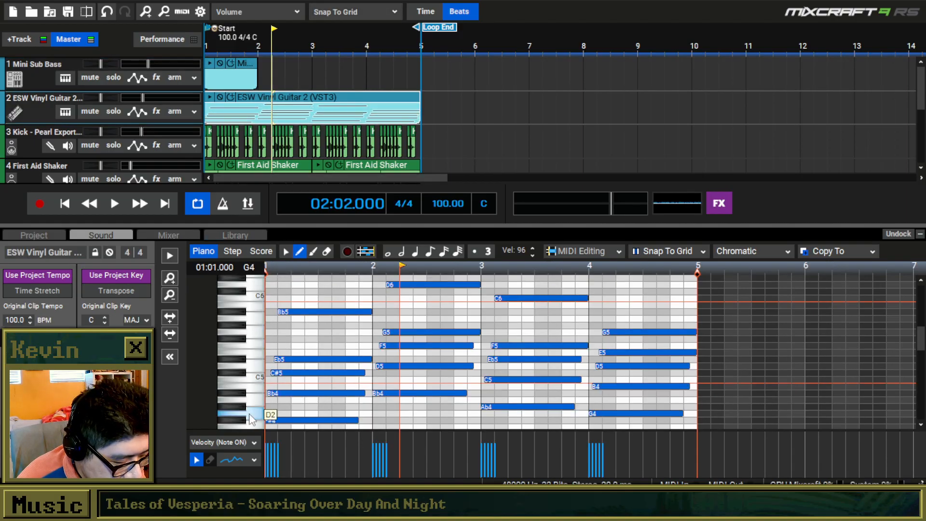
pyautogui.click(221, 64)
pyautogui.scroll(-5, 275, 396)
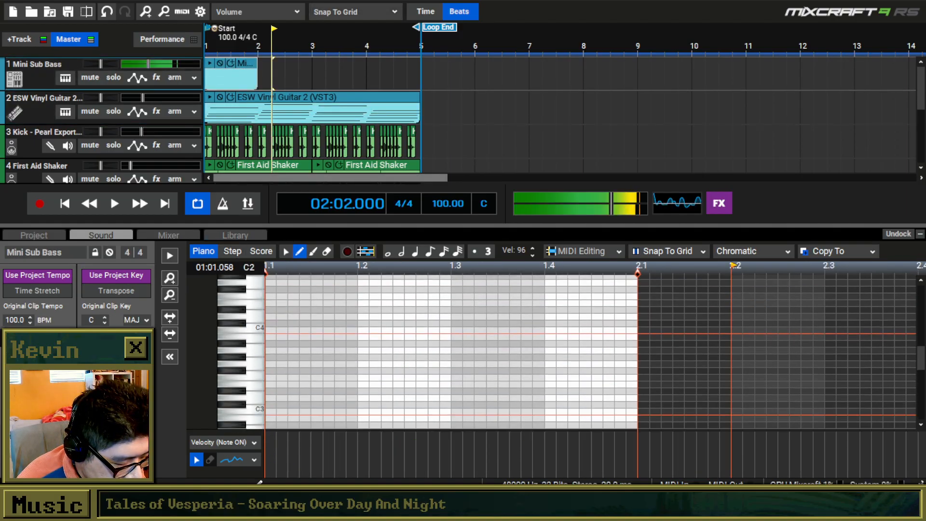
# Draw a short F#2 note at the start of the bass clip and audition it with the loop.
pyautogui.moveTo(269, 368); pyautogui.dragTo(589, 368)
pyautogui.scroll(-1, 405, 364)
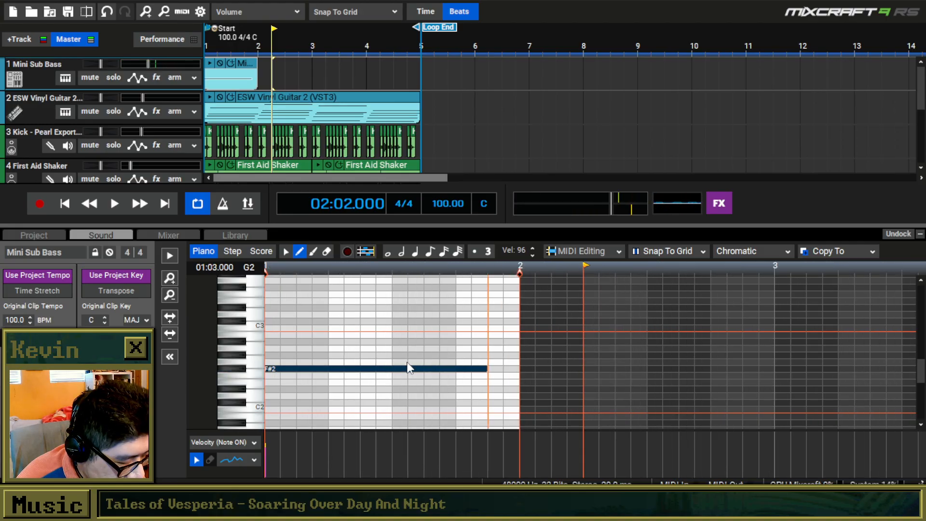
pyautogui.moveTo(344, 370); pyautogui.dragTo(310, 352)
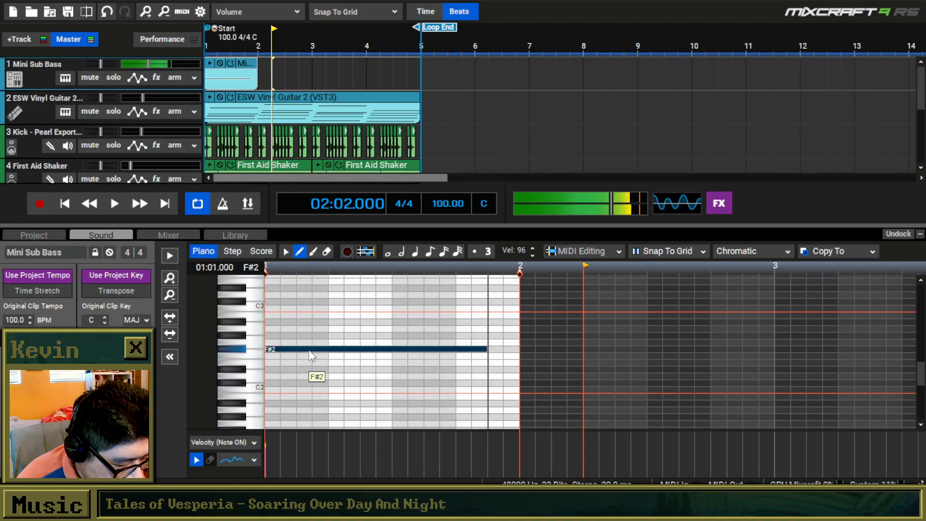
pyautogui.moveTo(484, 349); pyautogui.dragTo(246, 340)
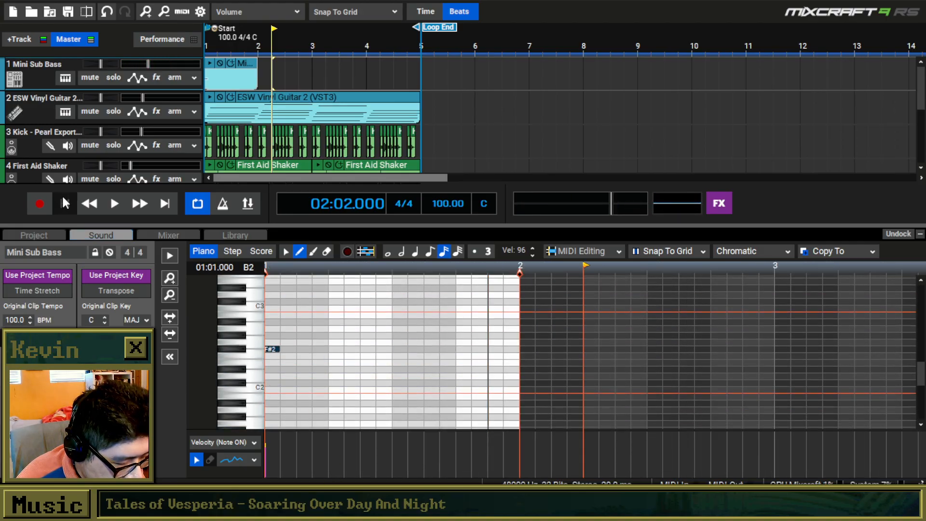
pyautogui.press('space')
pyautogui.moveTo(279, 349); pyautogui.dragTo(295, 352)
# Delete the bar 1 clip from the Mini Sub Bass track.
pyautogui.click(245, 80)
pyautogui.press('Delete')
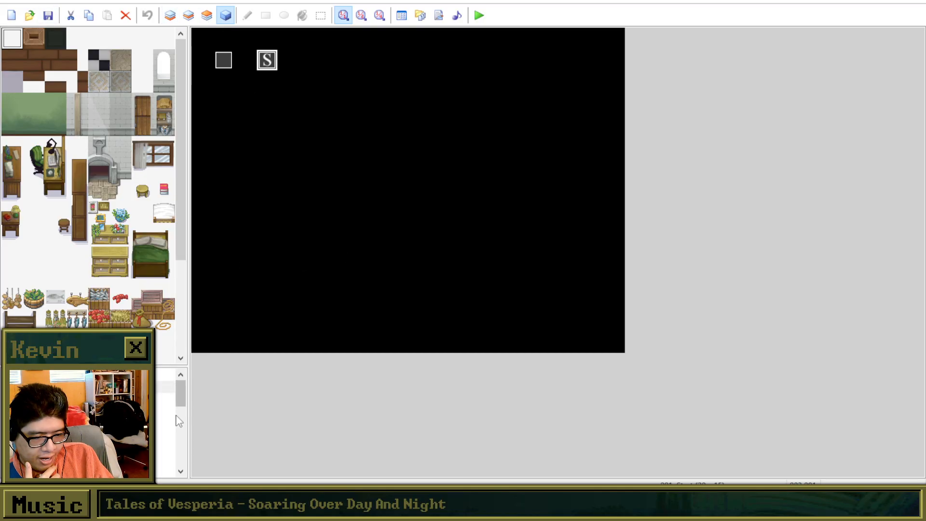
# Open the map with the white walkways and set the player's starting position on the rounded platform.
pyautogui.scroll(-5, 167, 415)
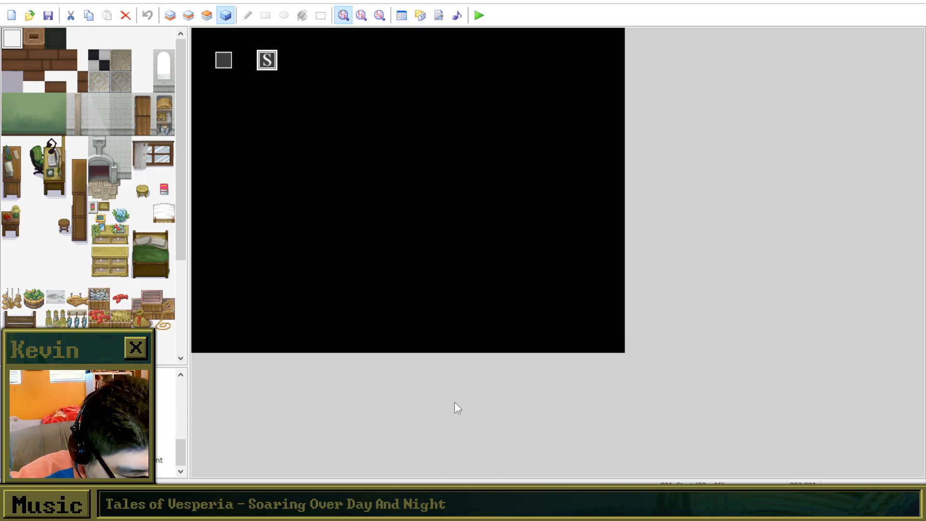
pyautogui.scroll(2, 97, 423)
pyautogui.click(97, 424)
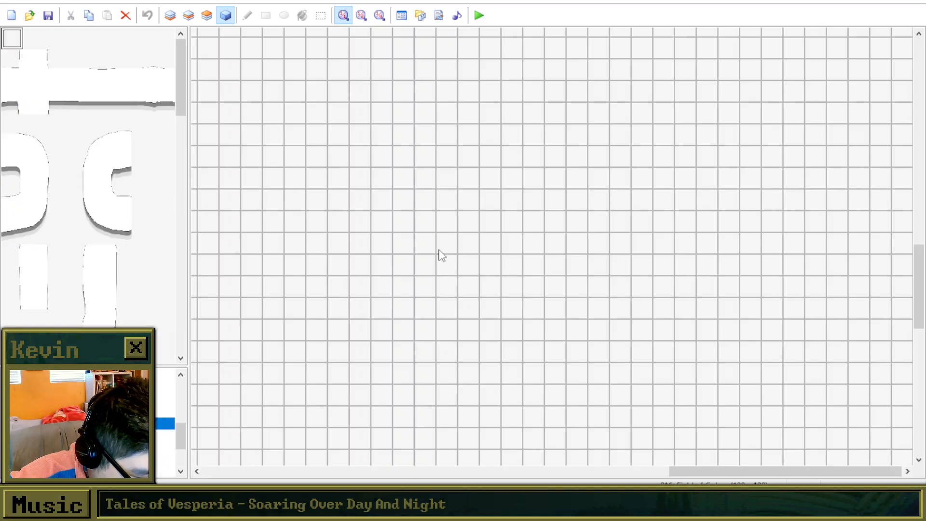
pyautogui.press('Down')
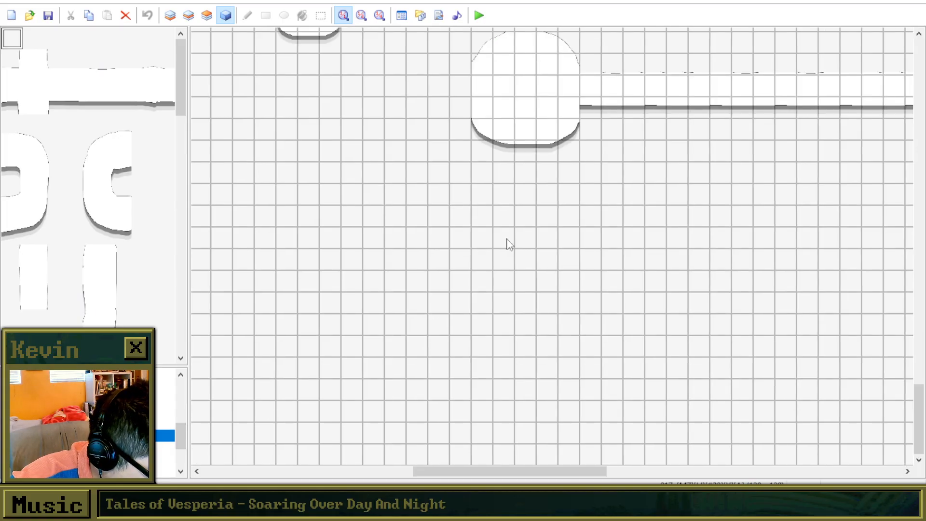
pyautogui.rightClick(529, 98)
pyautogui.click(593, 188)
# Launch a playtest, begin a new game and walk the character right along the white walkway.
pyautogui.click(480, 15)
pyautogui.click(456, 268)
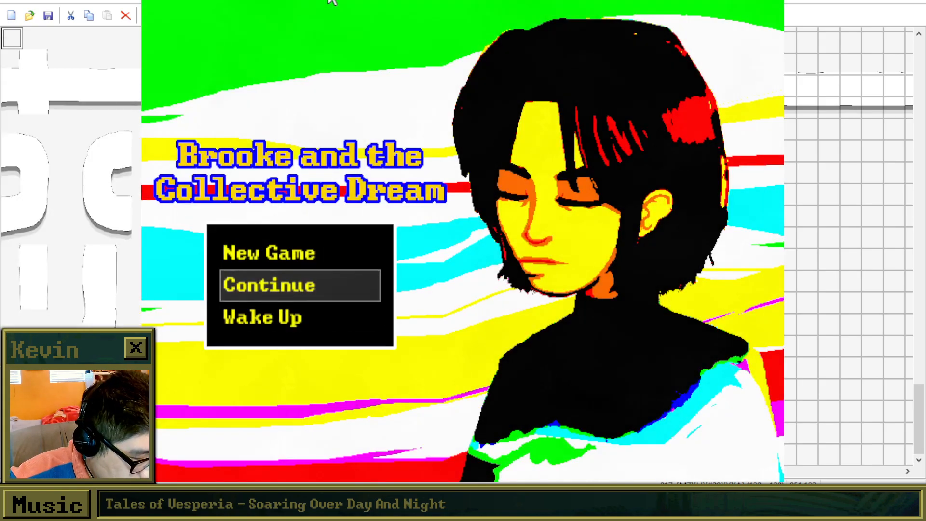
pyautogui.press('Up')
pyautogui.press('Return')
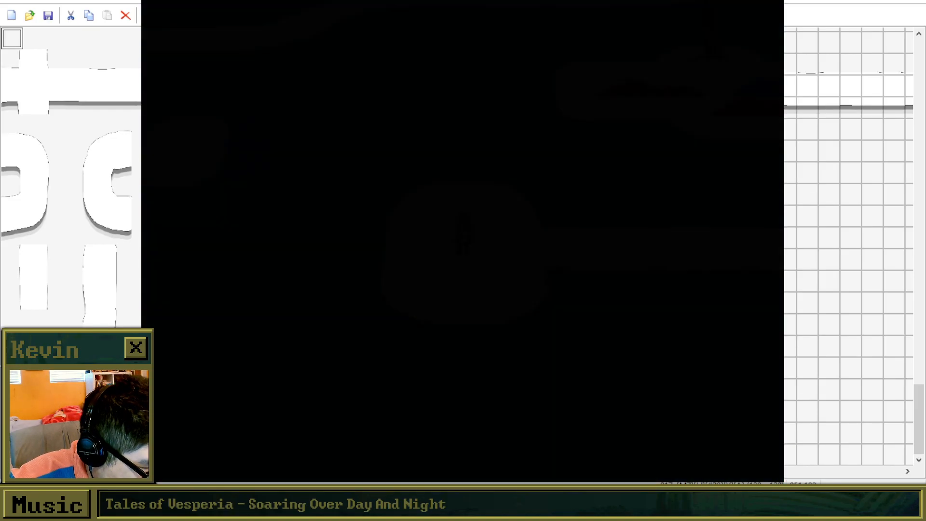
pyautogui.press('Right')
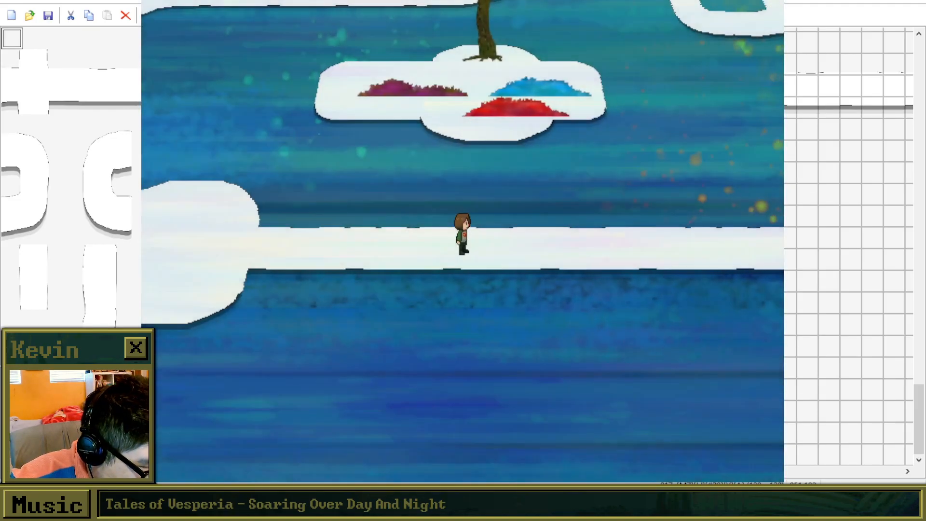
pyautogui.press('Right')
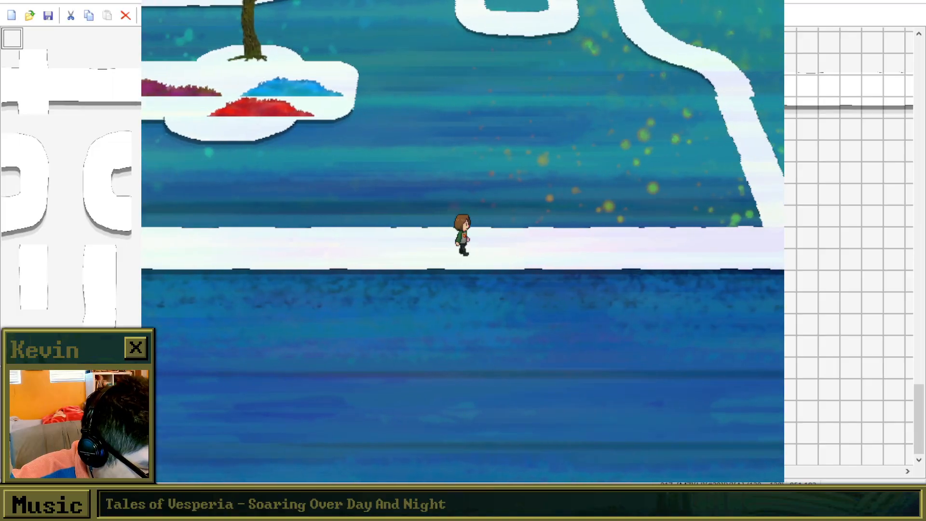
# Walk the character right to the branching path and up it to the red creature.
pyautogui.press('Right')
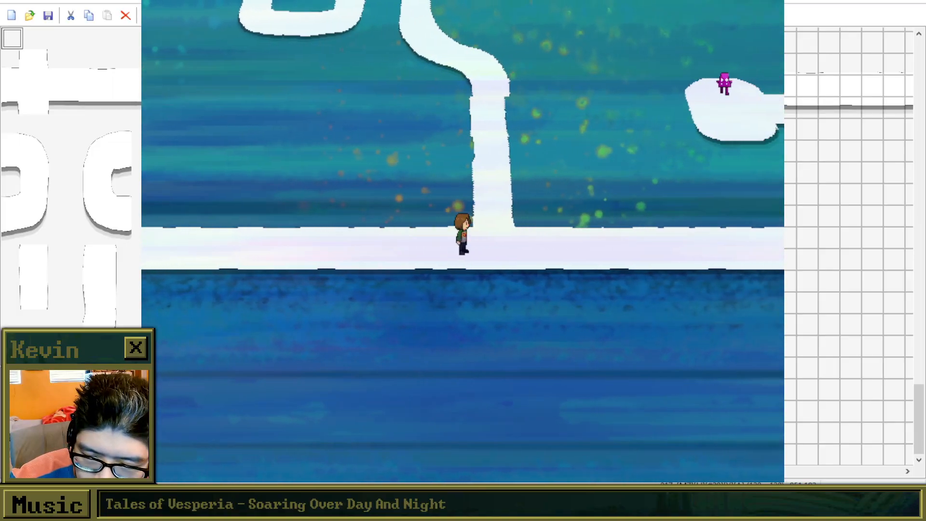
pyautogui.press('Up')
pyautogui.press('Up')
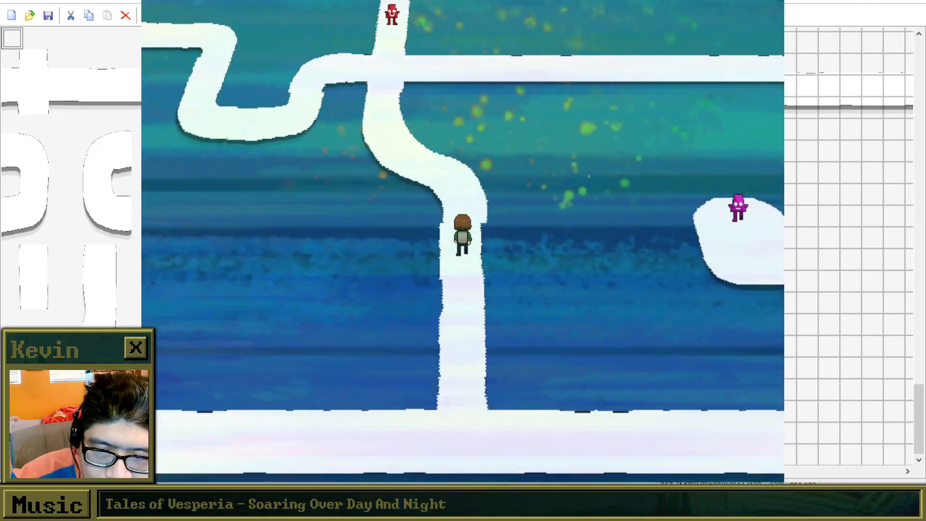
pyautogui.press('Up')
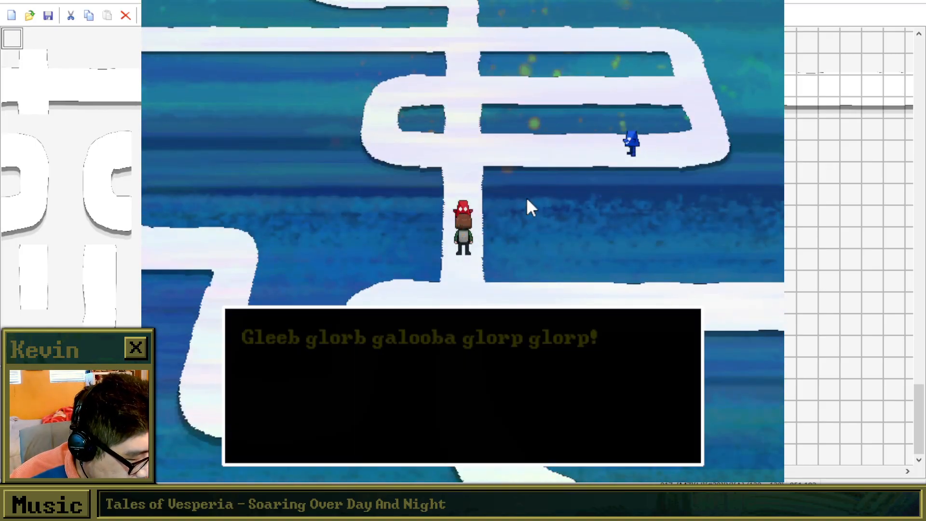
# Talk to the red creature and go through its dialogue to the end.
pyautogui.press('Return')
pyautogui.press('Return')
pyautogui.press('Down')
pyautogui.press('Return')
pyautogui.press('Return')
pyautogui.press('Return')
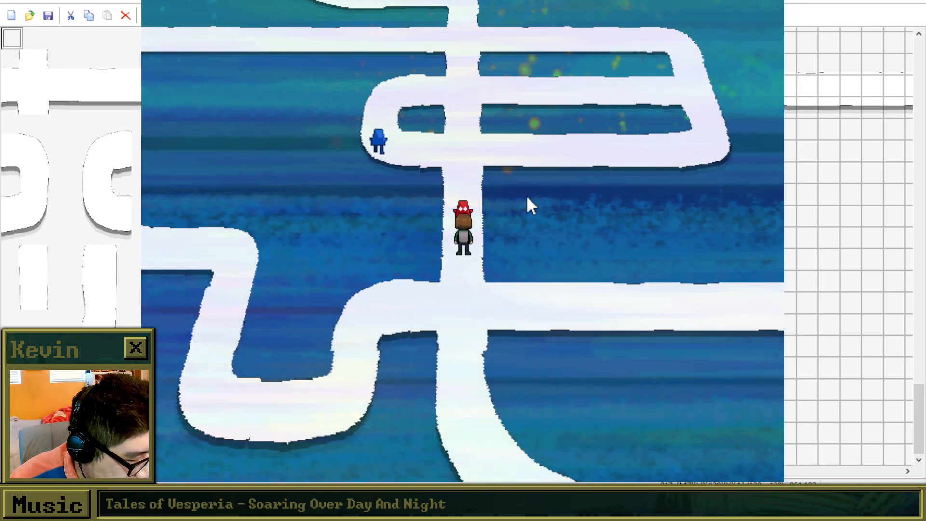
pyautogui.press('Return')
# Walk the character back down to the crossing and left along the winding walkway to the bare tree.
pyautogui.press('Down')
pyautogui.press('Left')
pyautogui.press('Down')
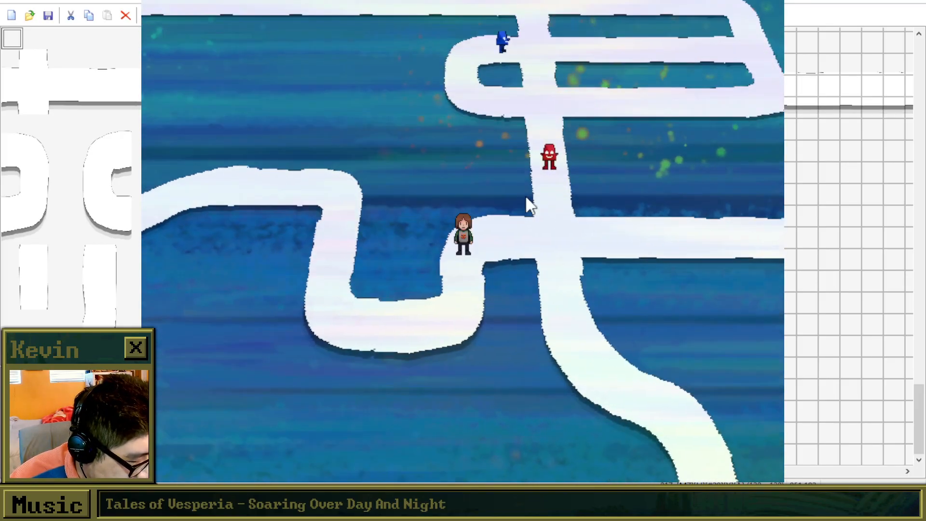
pyautogui.press('Left')
pyautogui.press('Up')
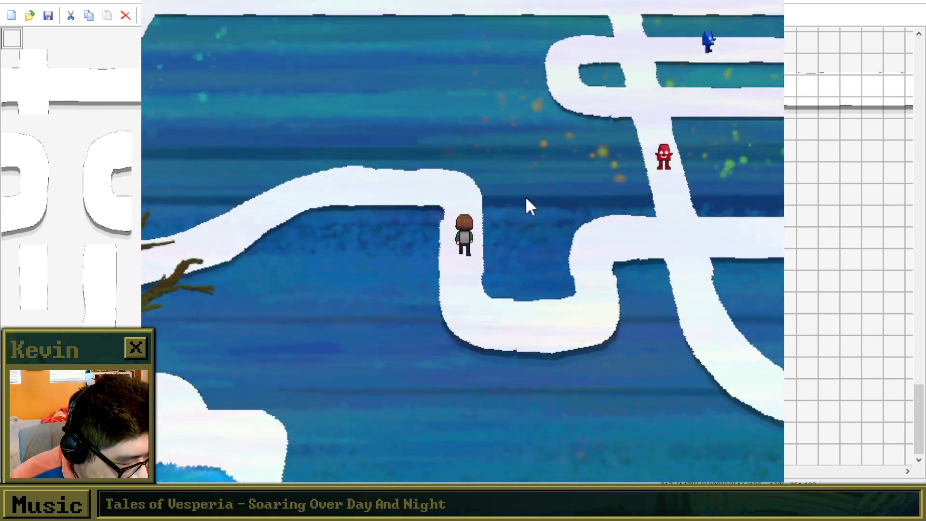
pyautogui.press('Left')
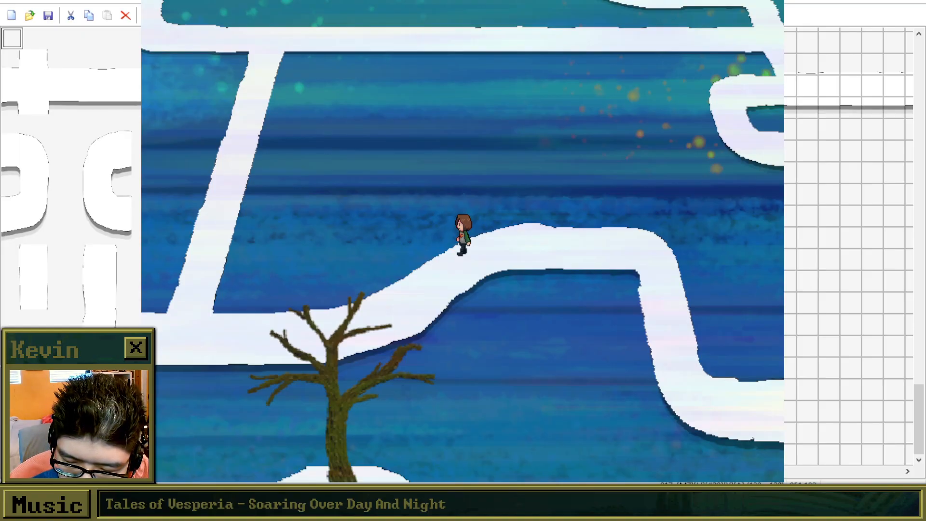
pyautogui.press('Down')
pyautogui.press('Left')
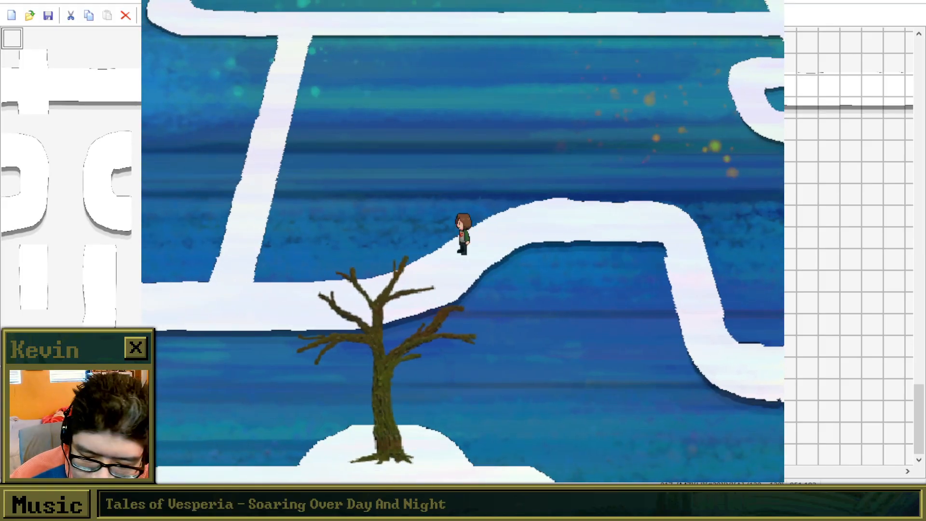
pyautogui.press('Down')
pyautogui.press('Left')
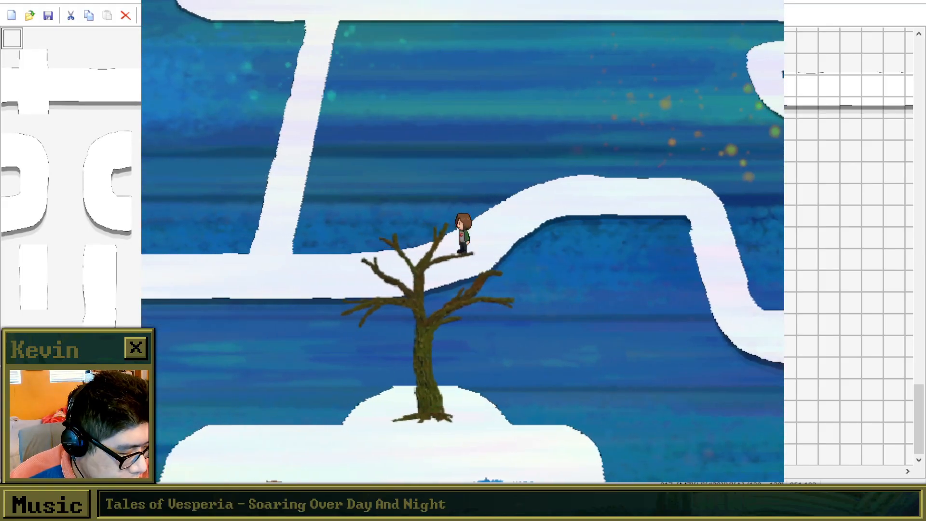
# Walk past the bare tree and up the narrow path to the upper walkway junction, then close the playtest.
pyautogui.press('Left')
pyautogui.press('Up')
pyautogui.press('Up')
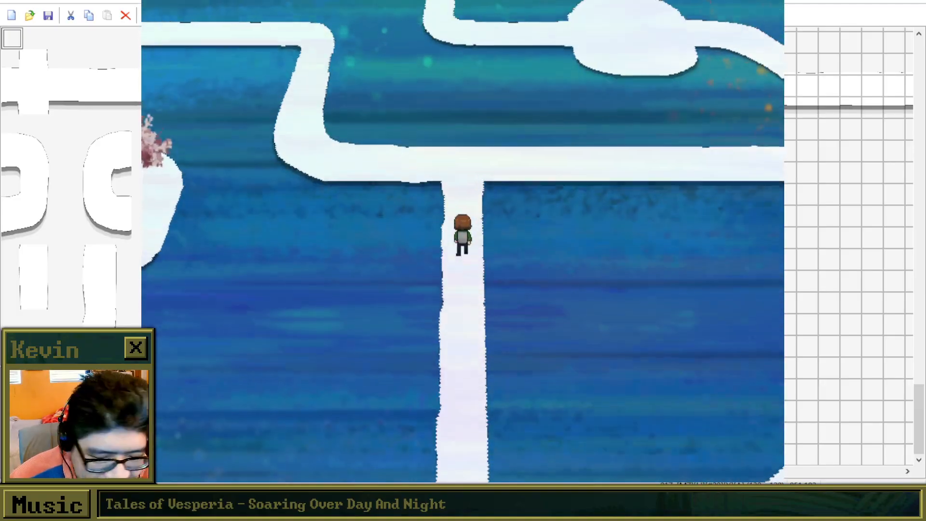
pyautogui.press('Up')
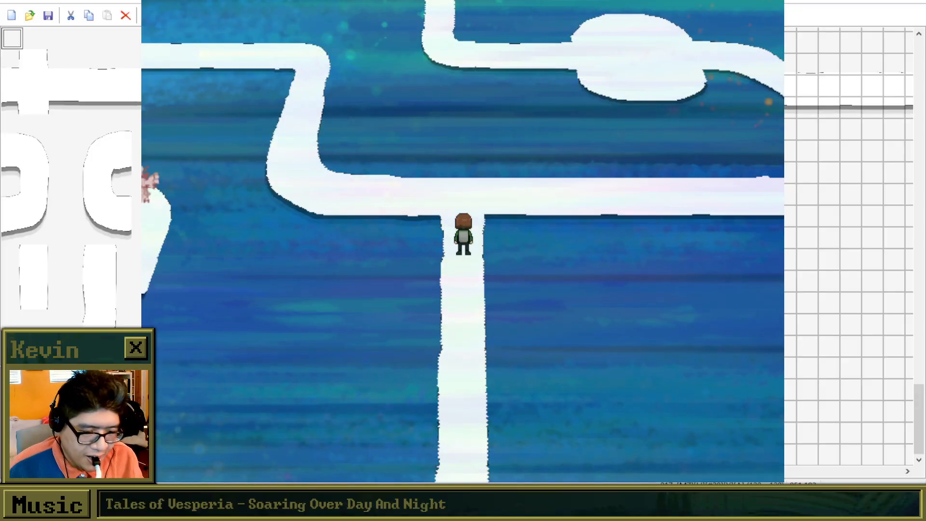
pyautogui.click(763, 1)
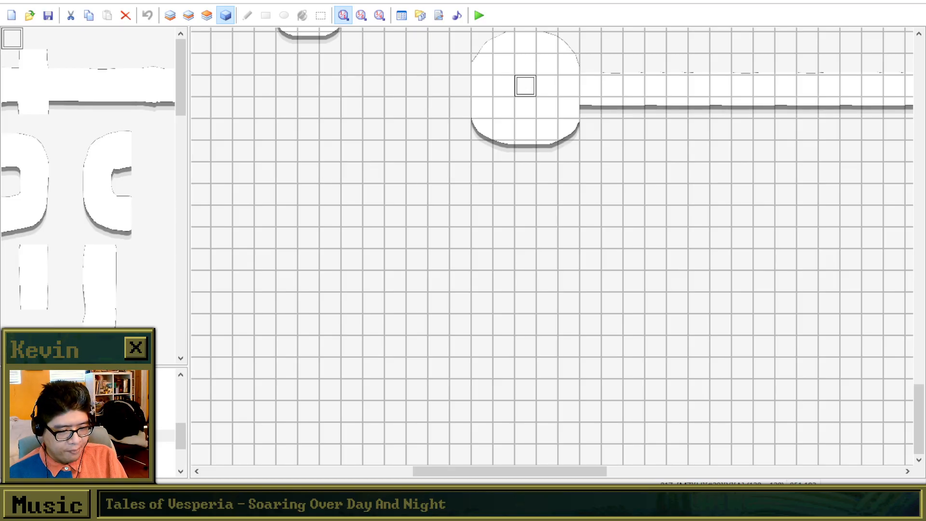
# Browse the project's maps and open the tall dark wood-floored map with the central carpet and rows of events.
pyautogui.click(120, 448)
pyautogui.click(121, 412)
pyautogui.click(121, 424)
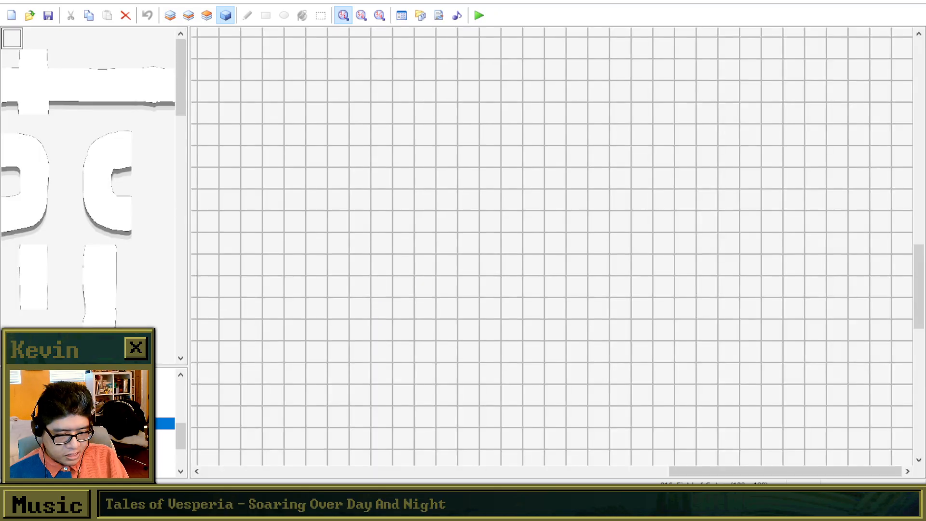
pyautogui.click(121, 448)
pyautogui.scroll(-2, 121, 448)
pyautogui.click(120, 411)
pyautogui.click(121, 423)
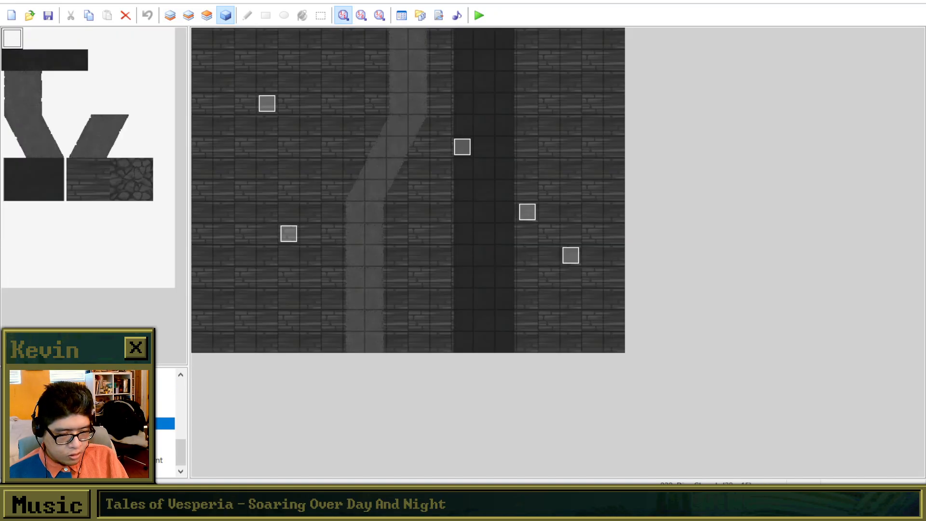
pyautogui.click(121, 436)
pyautogui.click(120, 448)
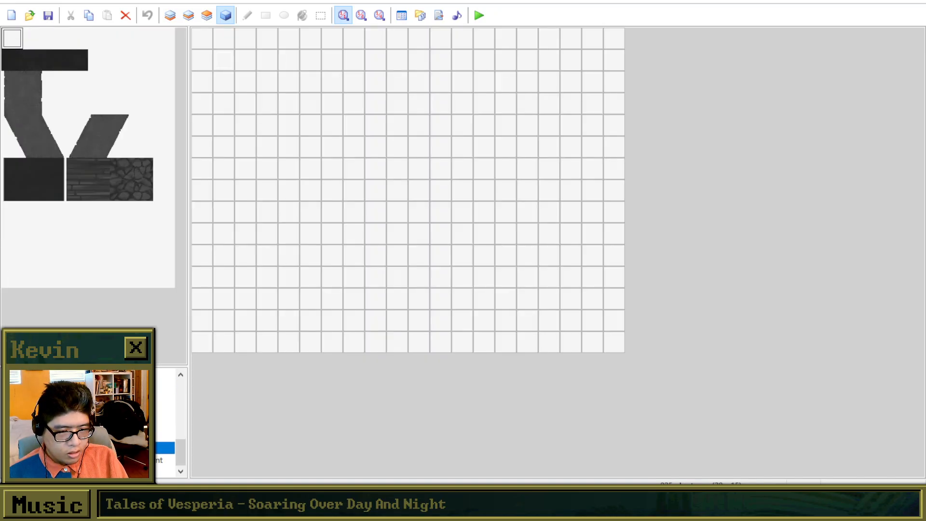
pyautogui.click(120, 436)
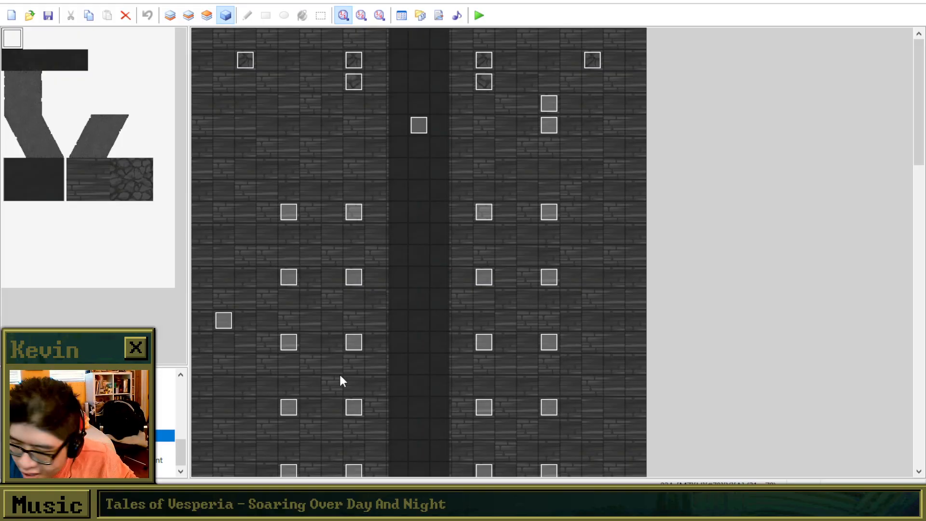
# Set the player's starting position on the central carpet and begin a new game in a playtest, saving the project changes.
pyautogui.rightClick(421, 276)
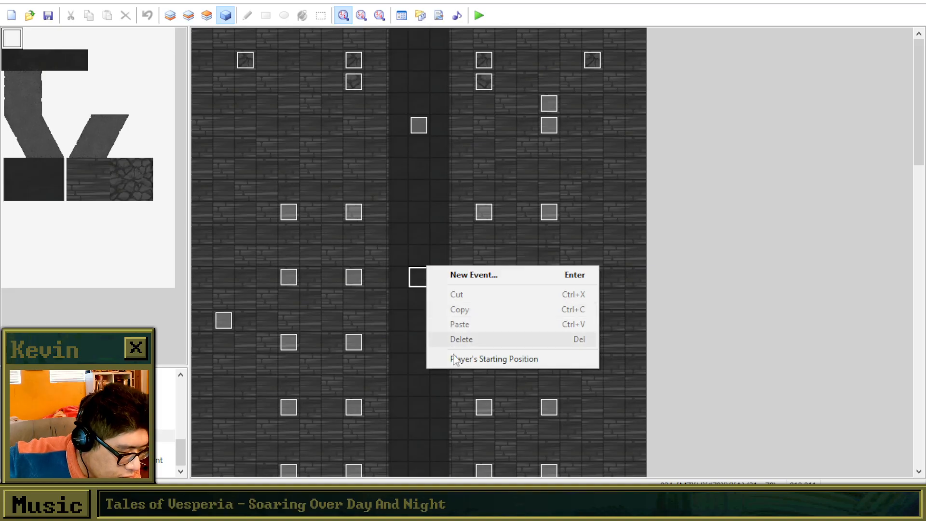
pyautogui.click(462, 359)
pyautogui.click(479, 15)
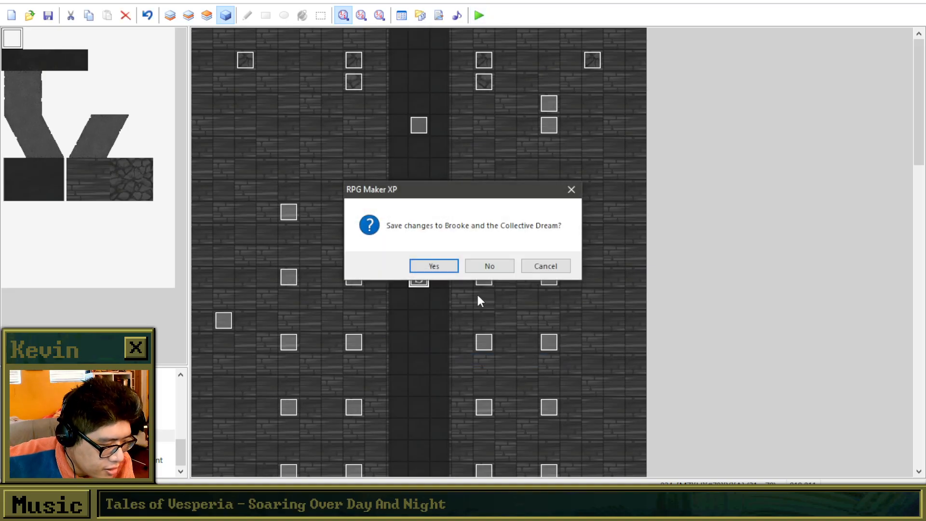
pyautogui.click(451, 271)
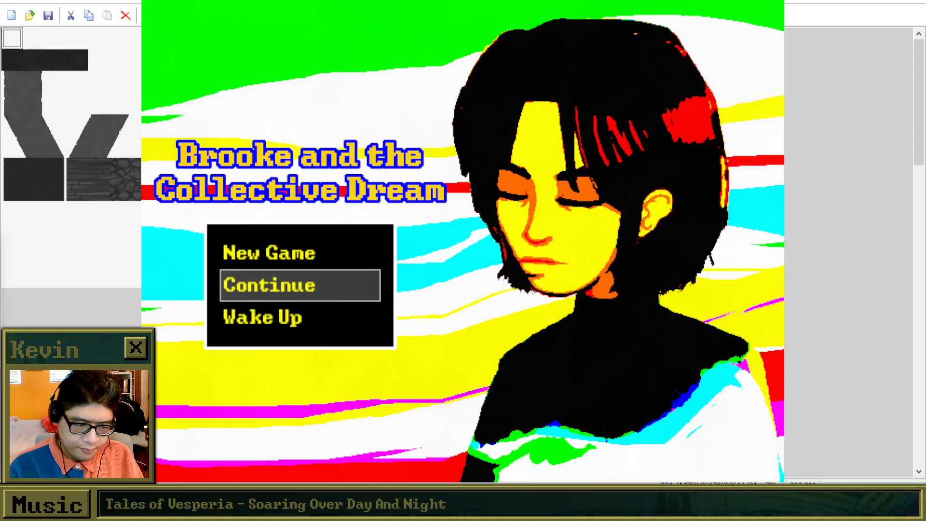
pyautogui.press('Up')
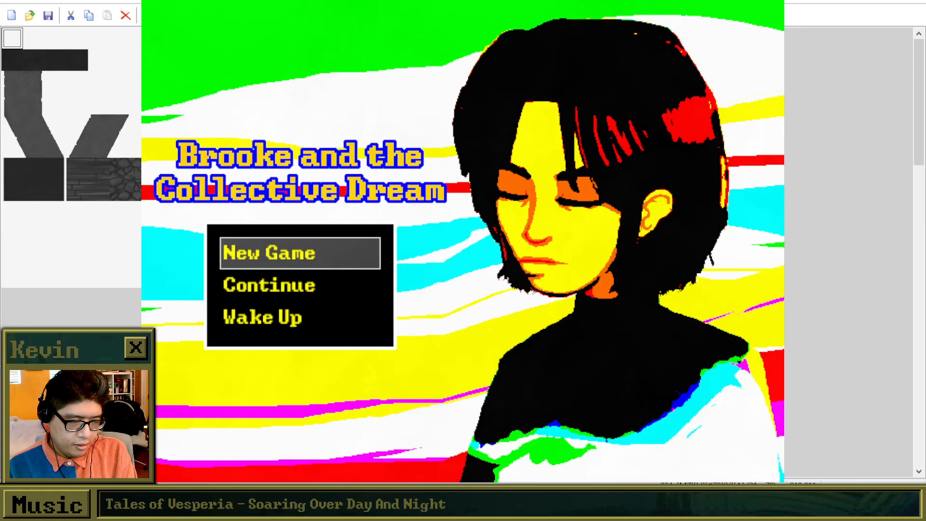
pyautogui.press('Return')
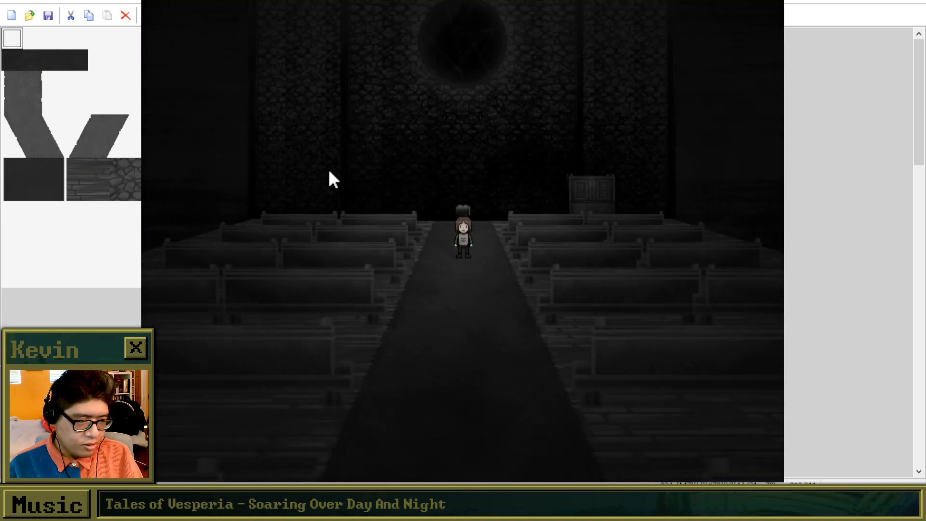
# Walk the character up the aisle to the wooden booth, interact with it and choose Yes to go inside.
pyautogui.press('Up')
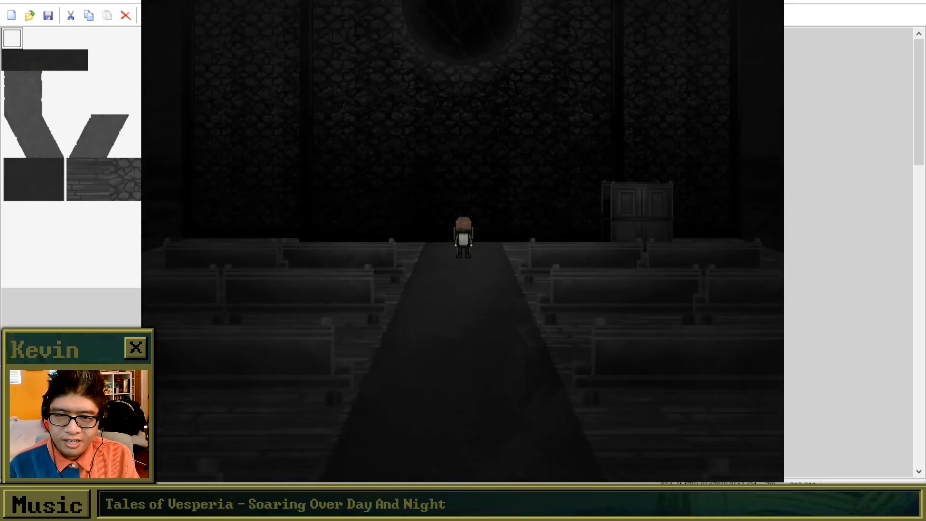
pyautogui.press('Right')
pyautogui.press('Return')
pyautogui.press('Return')
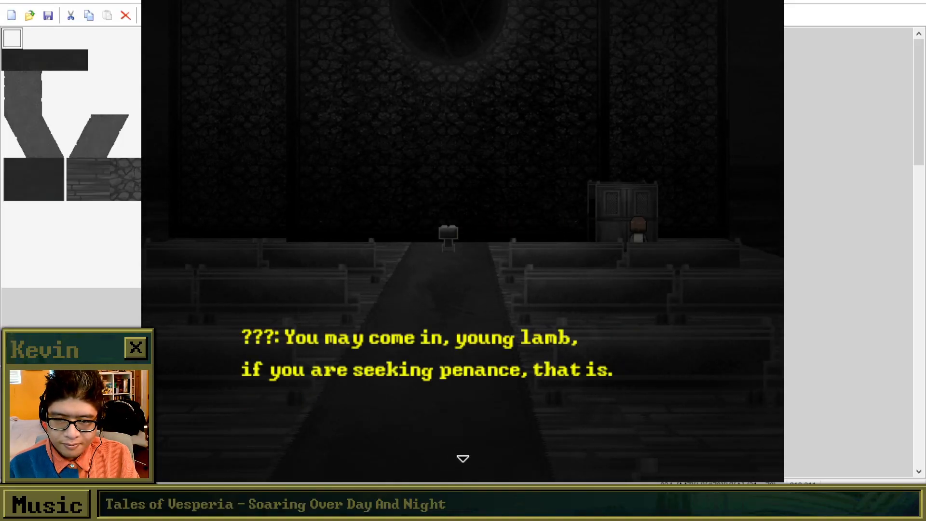
pyautogui.press('Return')
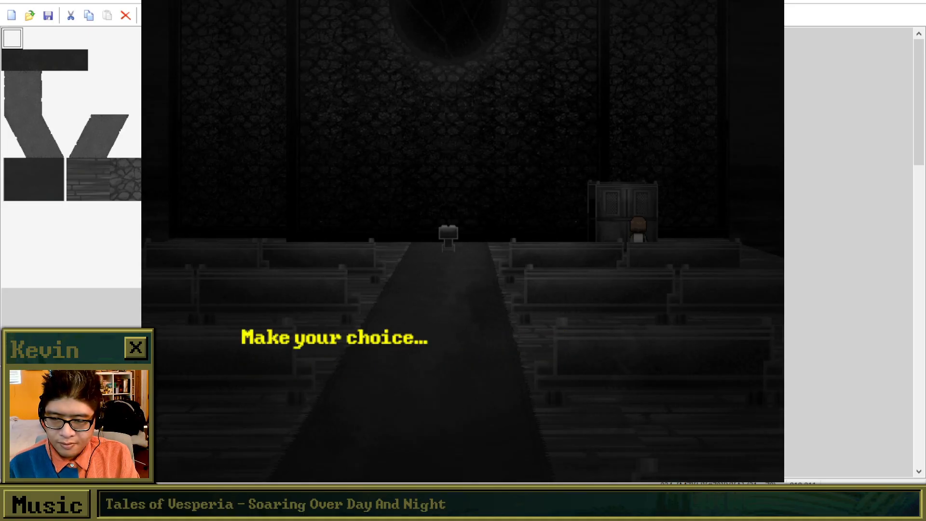
pyautogui.press('Return')
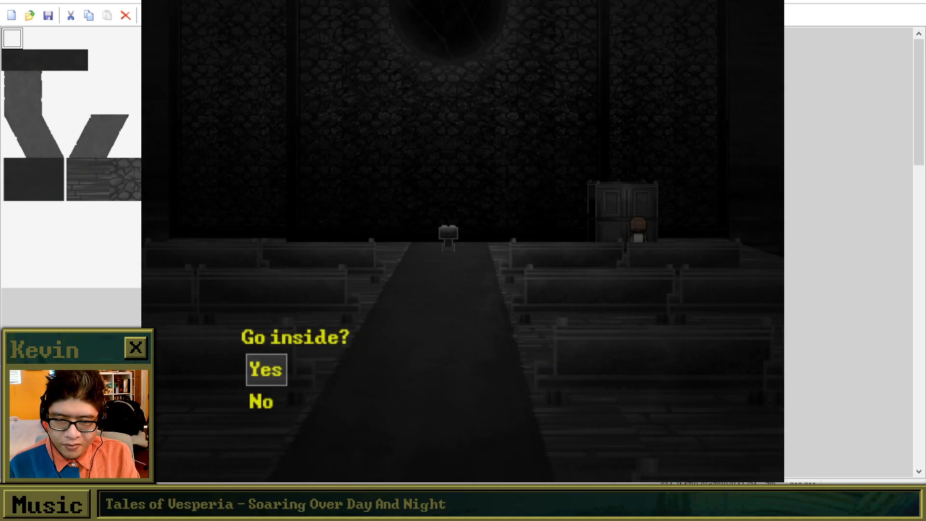
pyautogui.press('Return')
pyautogui.press('Return')
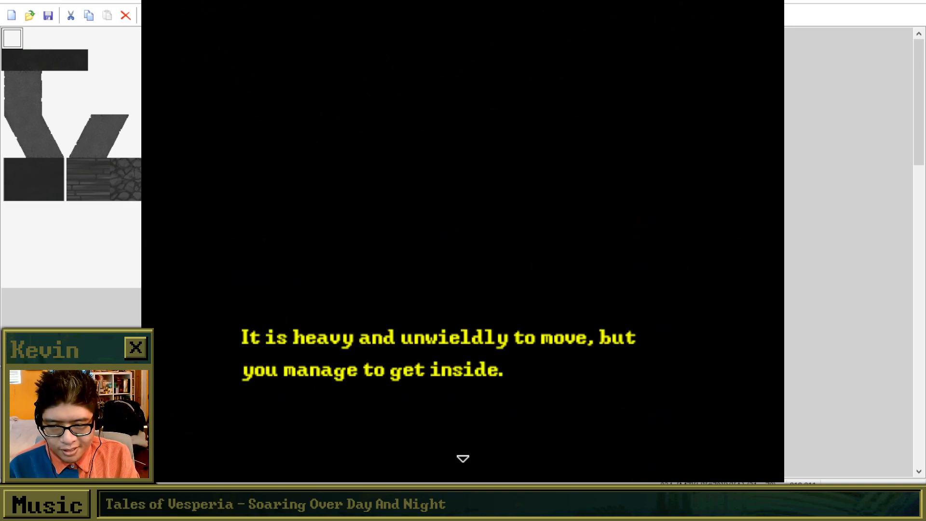
# Advance the dialogue inside the booth to the question "What did you lie about?".
pyautogui.press('Return')
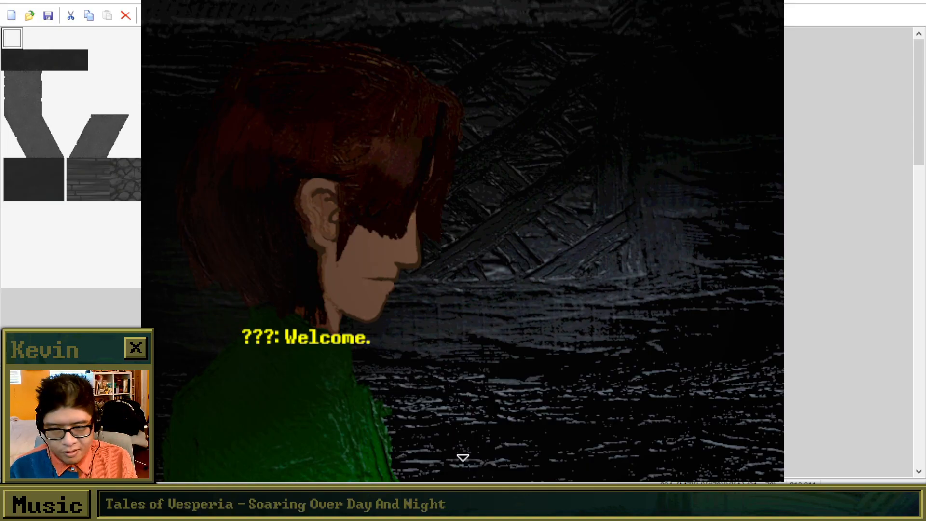
pyautogui.press('Return')
pyautogui.press('Return')
pyautogui.press('Return')
pyautogui.press('Return')
pyautogui.press('Return')
pyautogui.press('Return')
pyautogui.press('Return')
pyautogui.press('Return')
pyautogui.press('Return')
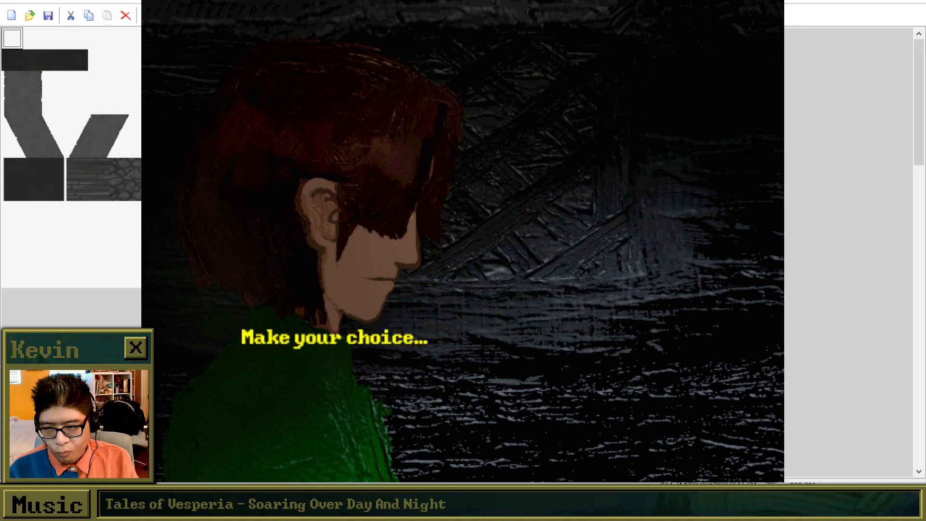
pyautogui.press('Return')
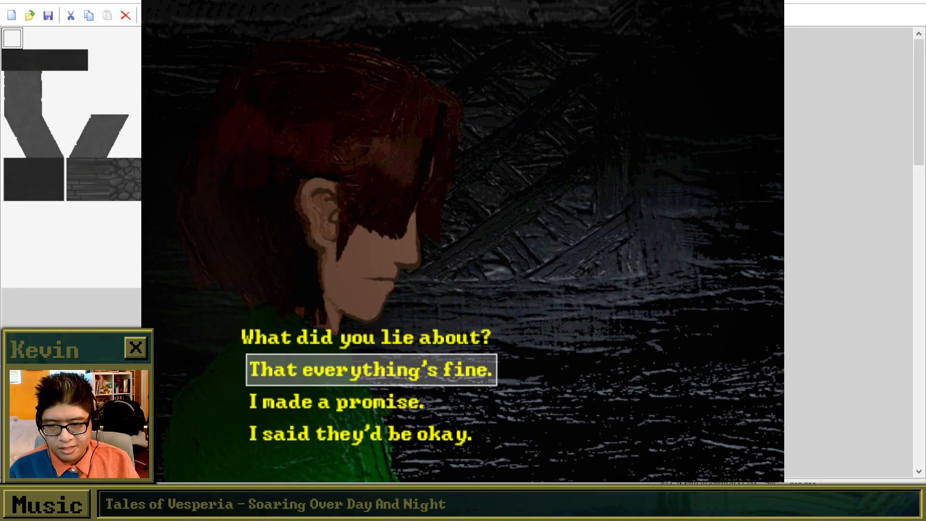
# Cycle the selection through the three answers to "What did you lie about?" and highlight "I said they'd be okay.".
pyautogui.press('Down')
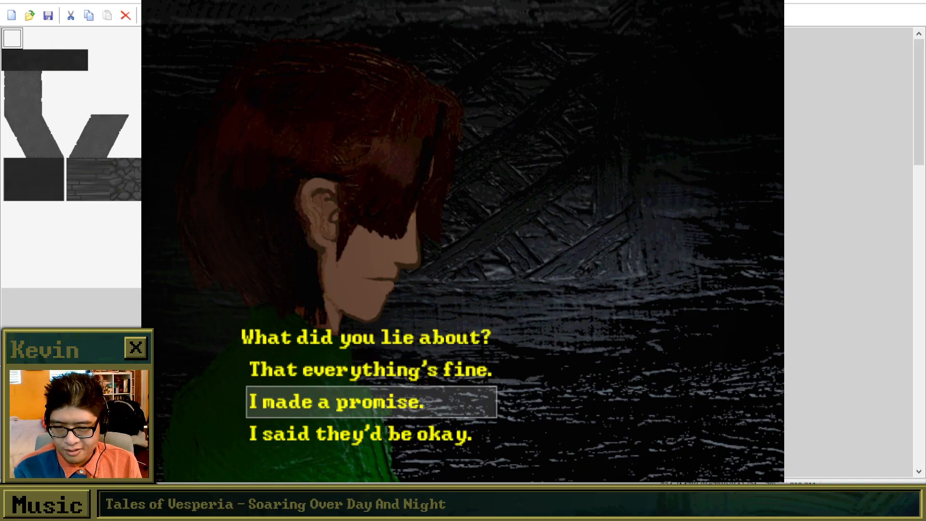
pyautogui.press('Down')
pyautogui.press('Up')
pyautogui.press('Down')
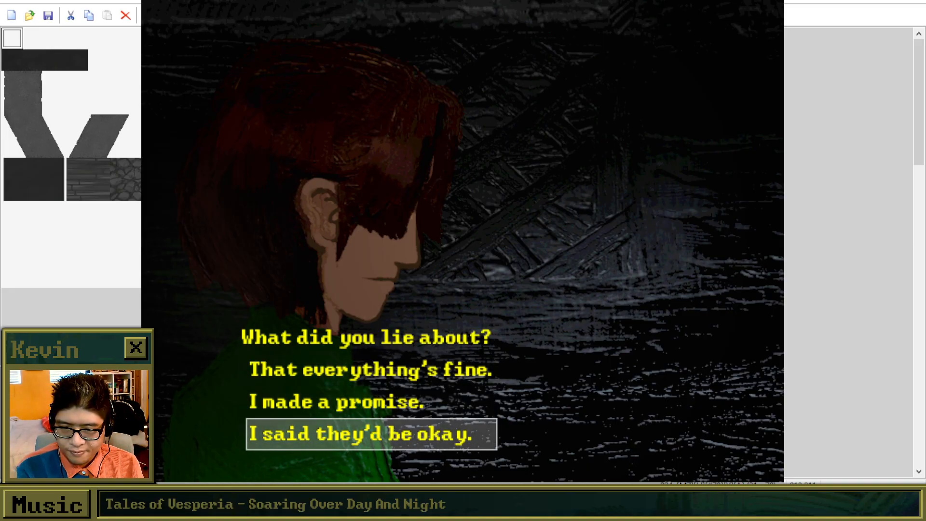
pyautogui.press('Down')
pyautogui.press('Down')
pyautogui.press('Up')
pyautogui.press('Down')
pyautogui.press('Up')
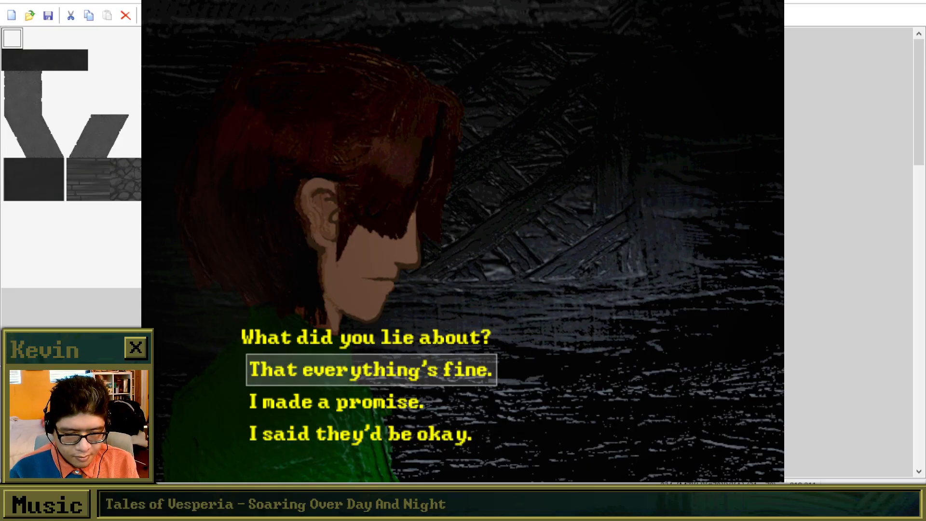
pyautogui.press('Up')
pyautogui.press('Up')
pyautogui.press('Up')
pyautogui.press('Up')
pyautogui.press('Up')
pyautogui.press('Up')
pyautogui.press('Down')
pyautogui.press('Down')
pyautogui.press('Up')
pyautogui.press('Up')
pyautogui.press('Down')
pyautogui.press('Up')
pyautogui.press('Up')
pyautogui.press('Up')
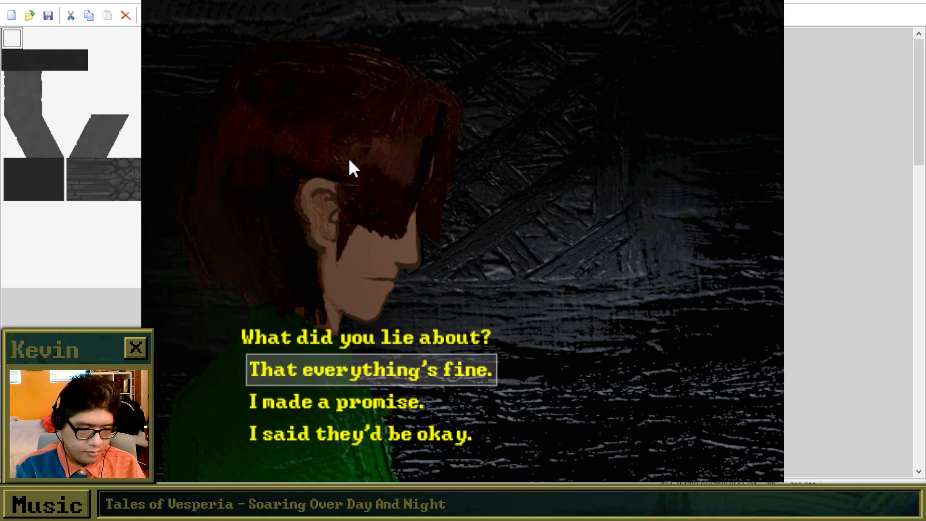
pyautogui.press('Down')
pyautogui.press('Down')
pyautogui.press('Down')
pyautogui.press('Down')
pyautogui.press('Down')
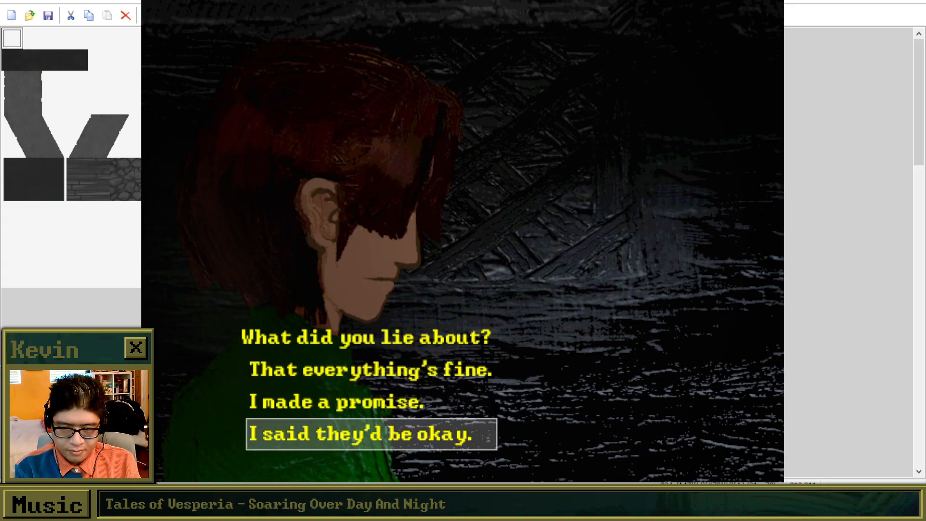
pyautogui.press('Down')
# Cycle the highlight through the answers to "What did you lie about?" again and choose "I said they'd be okay.".
pyautogui.press('Down')
pyautogui.press('Down')
pyautogui.press('Down')
pyautogui.press('Down')
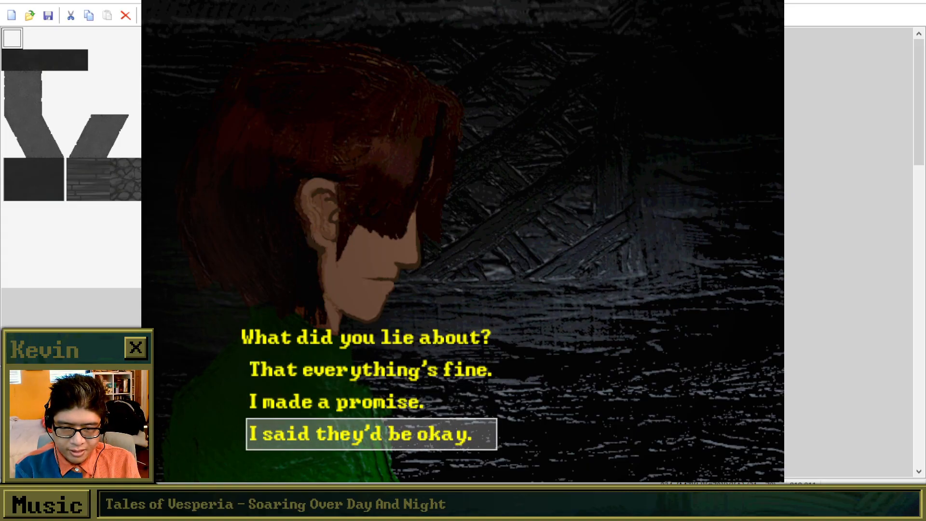
pyautogui.press('Down')
pyautogui.press('Down')
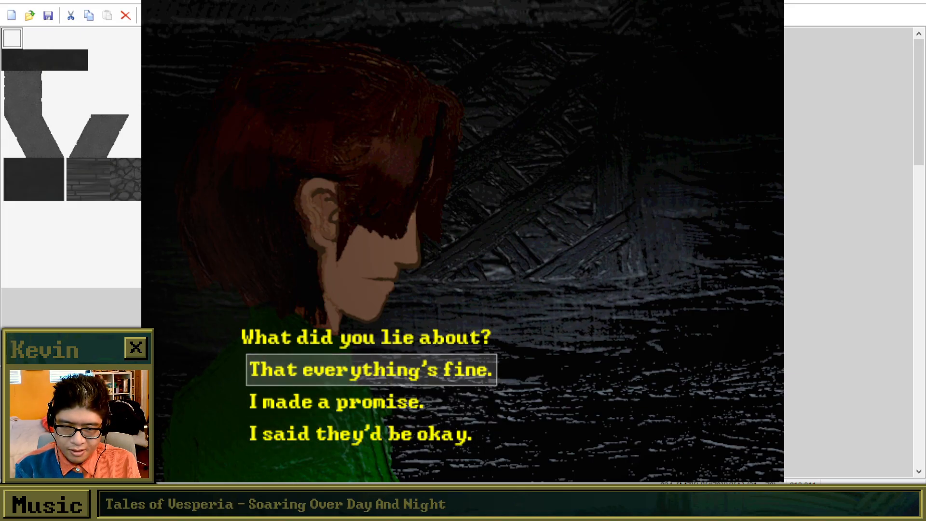
pyautogui.press('Up')
pyautogui.press('Down')
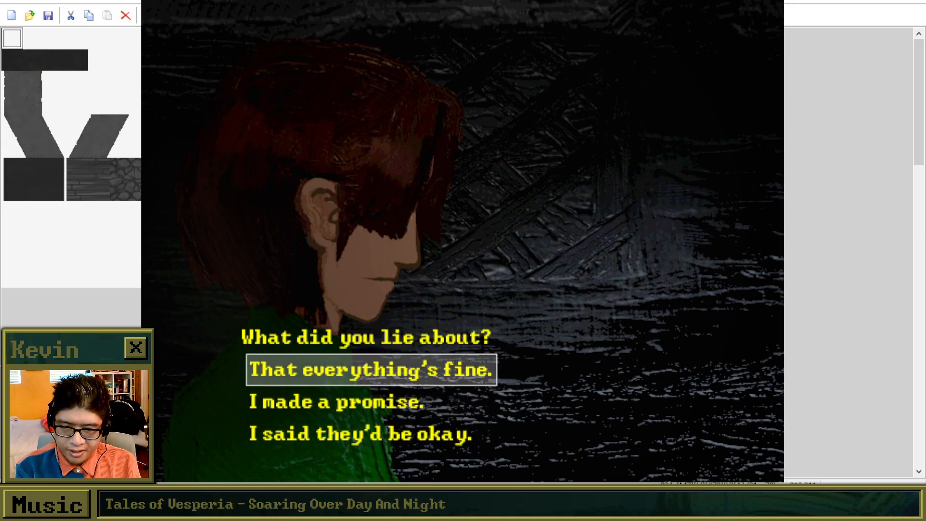
pyautogui.press('Up')
pyautogui.press('Up')
pyautogui.press('Down')
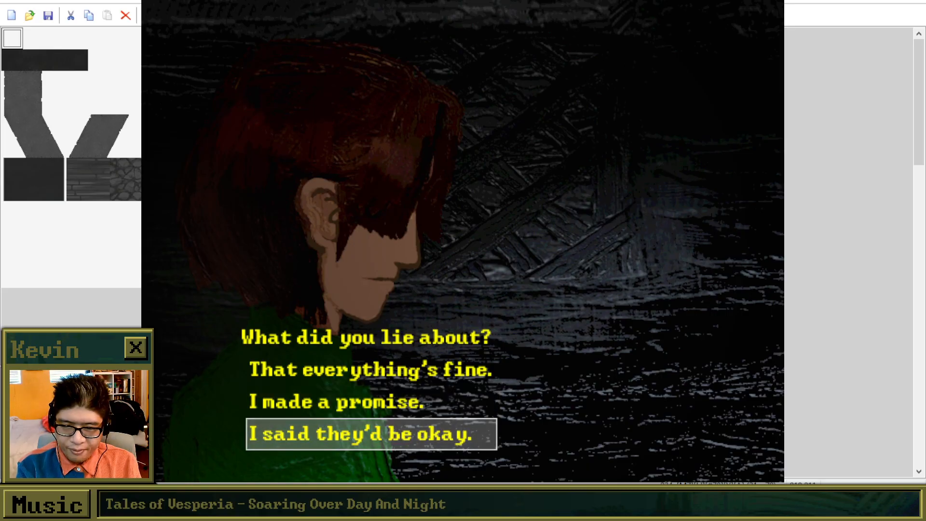
pyautogui.press('Up')
pyautogui.press('Down')
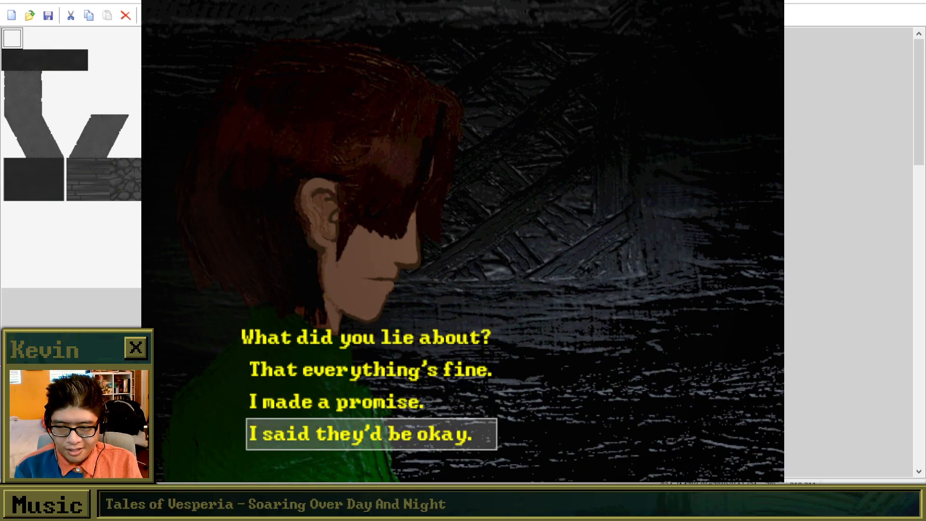
pyautogui.press('Return')
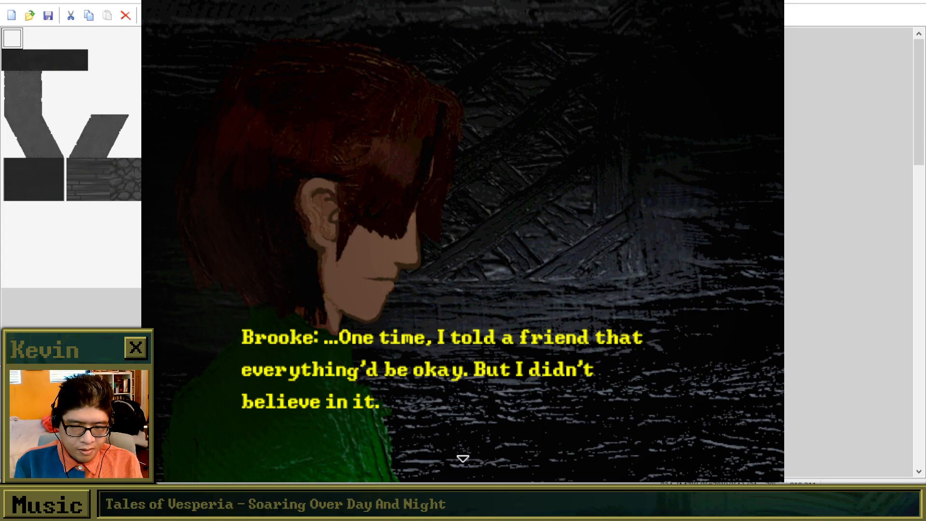
# Advance through Brooke's confession about the friend's operation to the unseen listener's "...I see." reply.
pyautogui.press('Return')
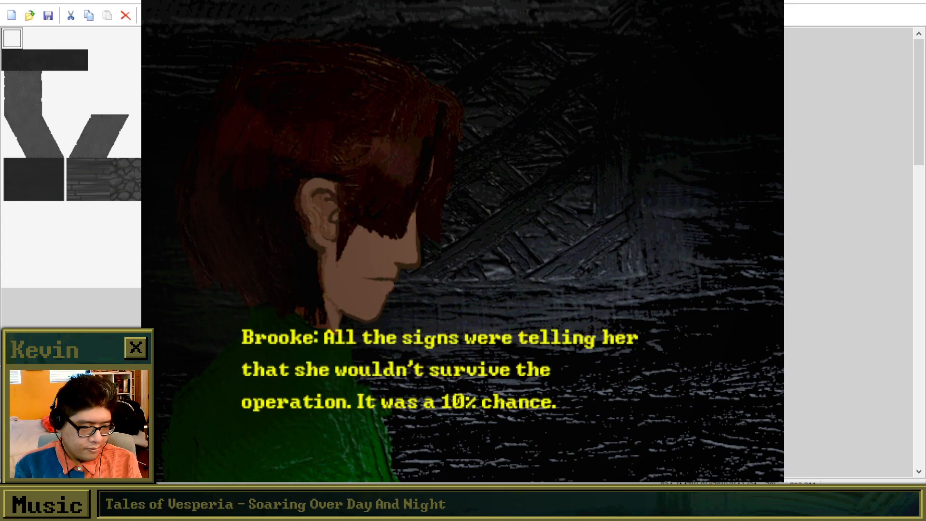
pyautogui.press('Return')
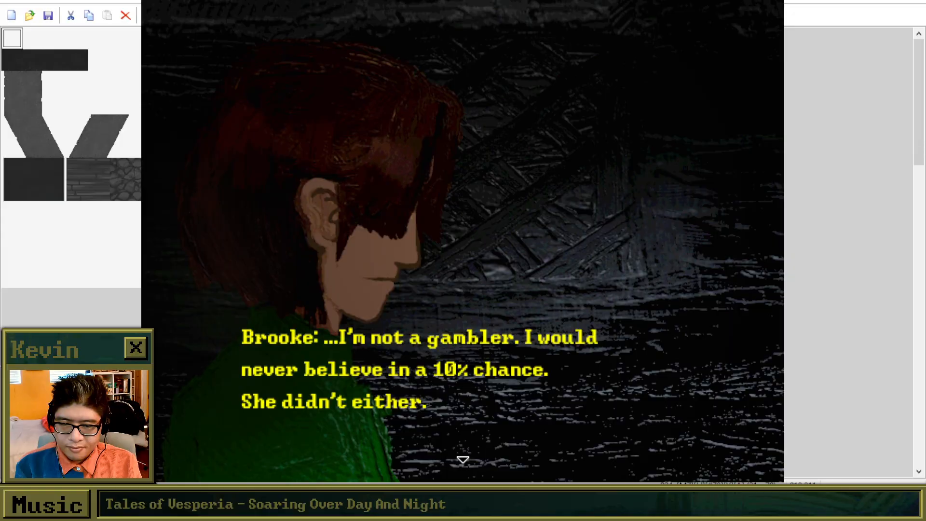
pyautogui.press('Return')
pyautogui.press('Return')
pyautogui.press('Return')
pyautogui.press('Return')
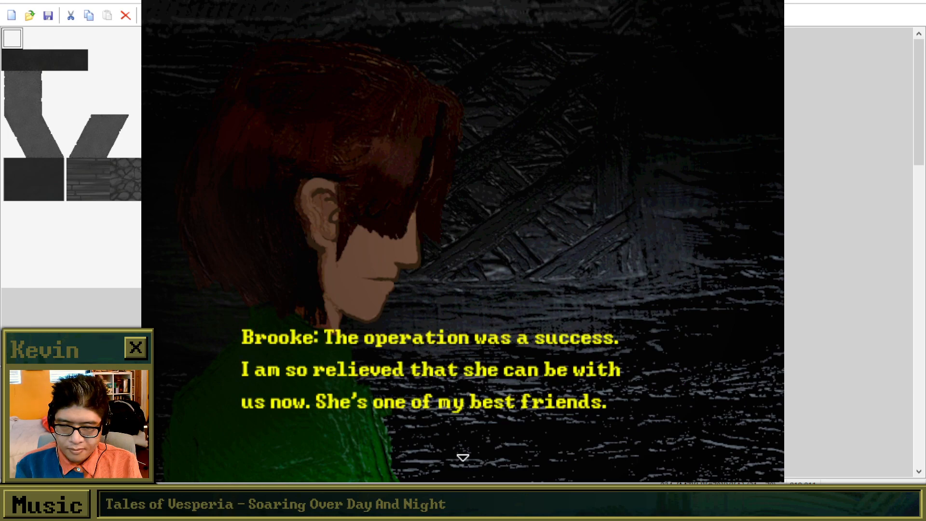
pyautogui.press('Return')
pyautogui.press('Return')
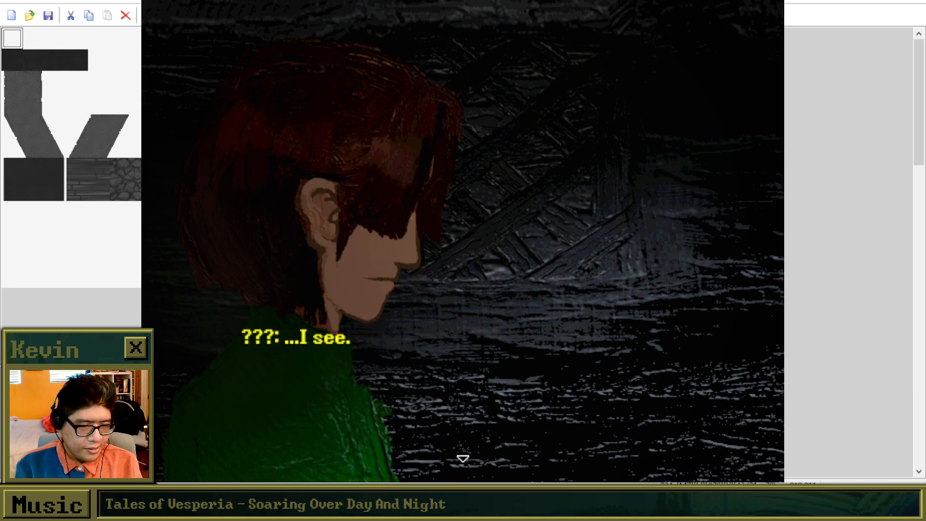
# Advance through the listener's reply about temptation and faith, past the line about saying what is right and repenting later.
pyautogui.press('Return')
pyautogui.press('Return')
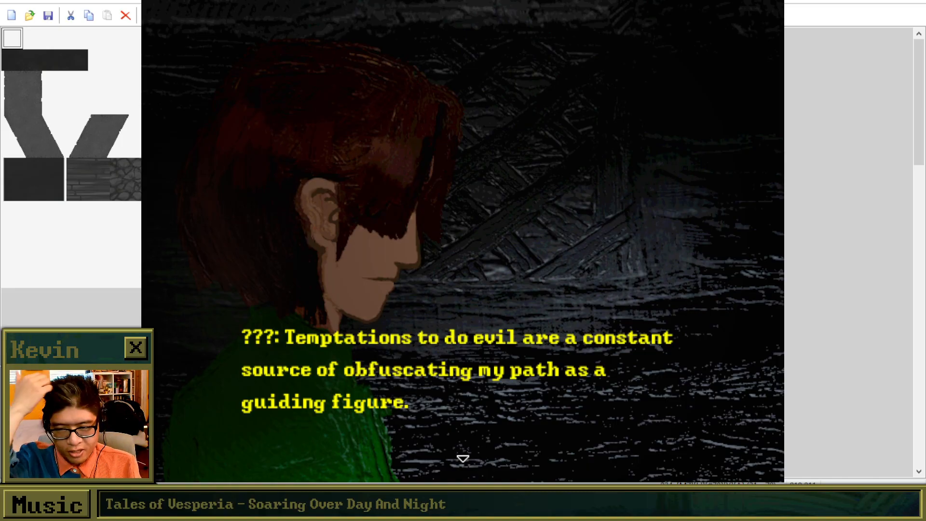
pyautogui.press('Return')
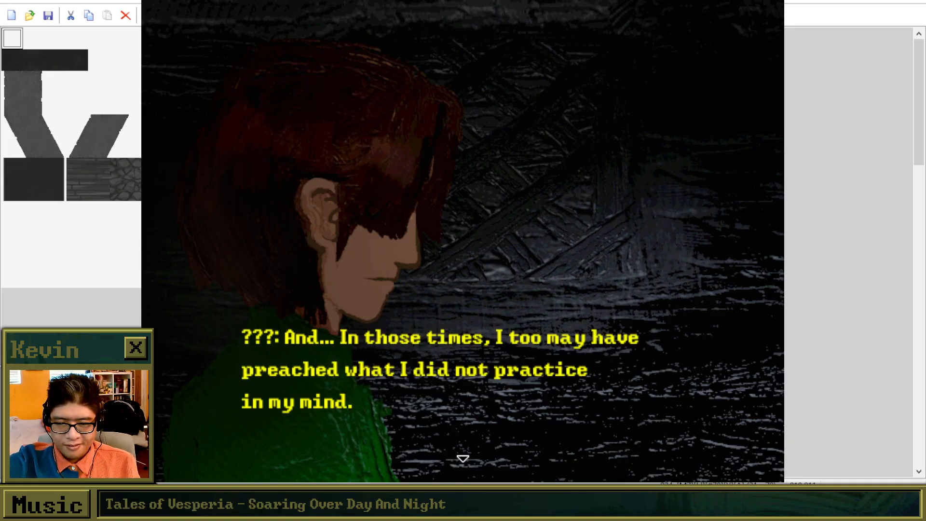
pyautogui.press('Return')
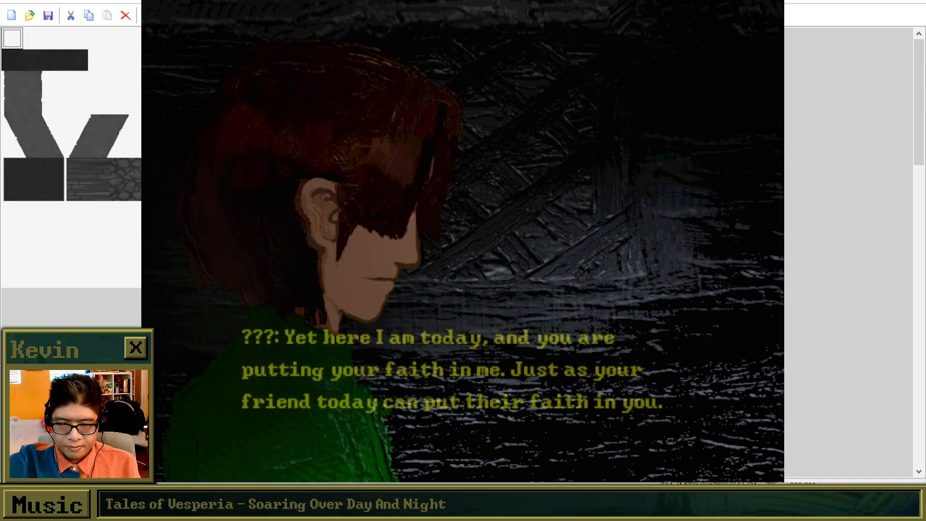
pyautogui.press('Return')
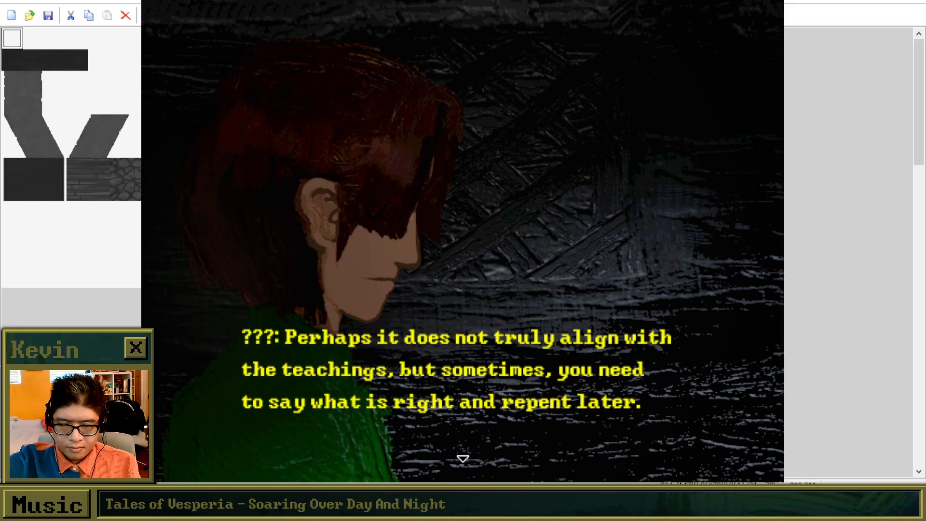
pyautogui.press('Return')
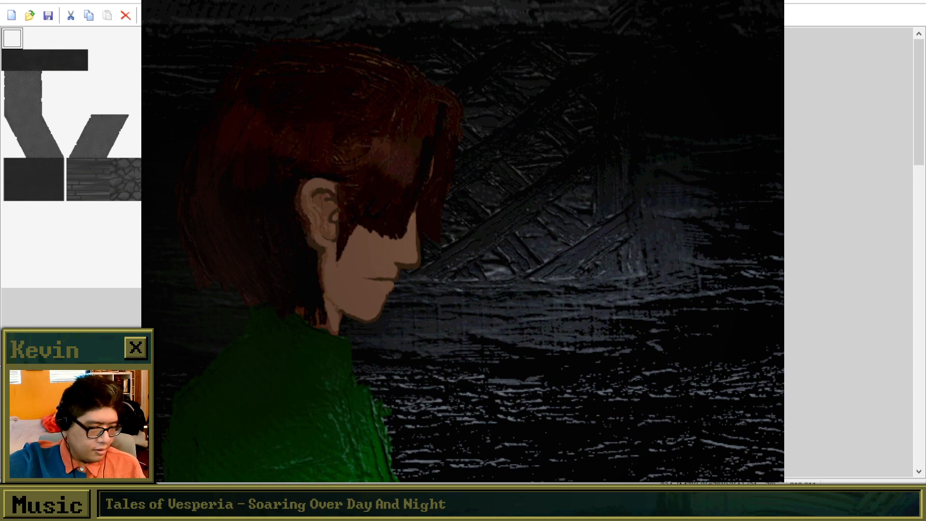
# Close the playtest and browse the project's maps, opening the furnished bedroom map with green walls and a dark rug.
pyautogui.click(725, 103)
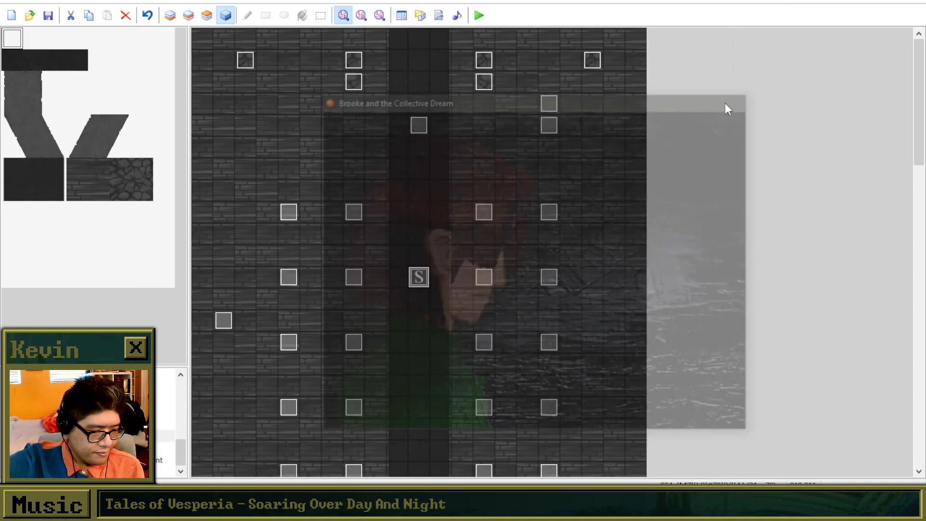
pyautogui.click(121, 423)
pyautogui.click(121, 399)
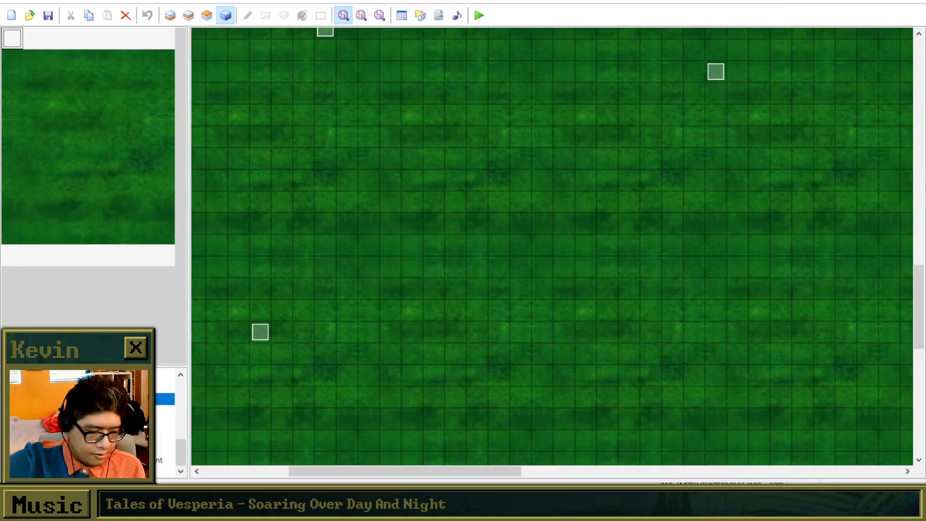
pyautogui.click(121, 387)
pyautogui.scroll(4, 120, 387)
pyautogui.click(120, 387)
pyautogui.scroll(2, 121, 387)
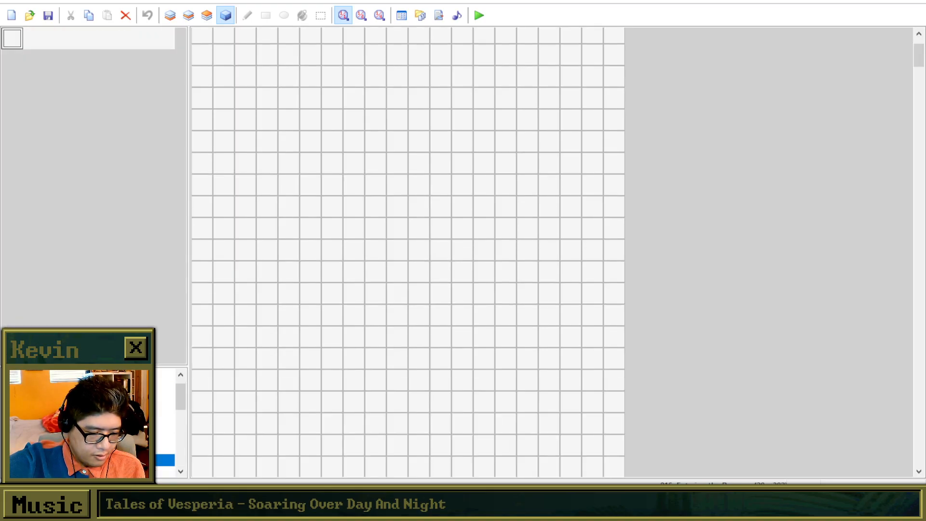
pyautogui.click(121, 387)
pyautogui.click(121, 399)
pyautogui.click(121, 411)
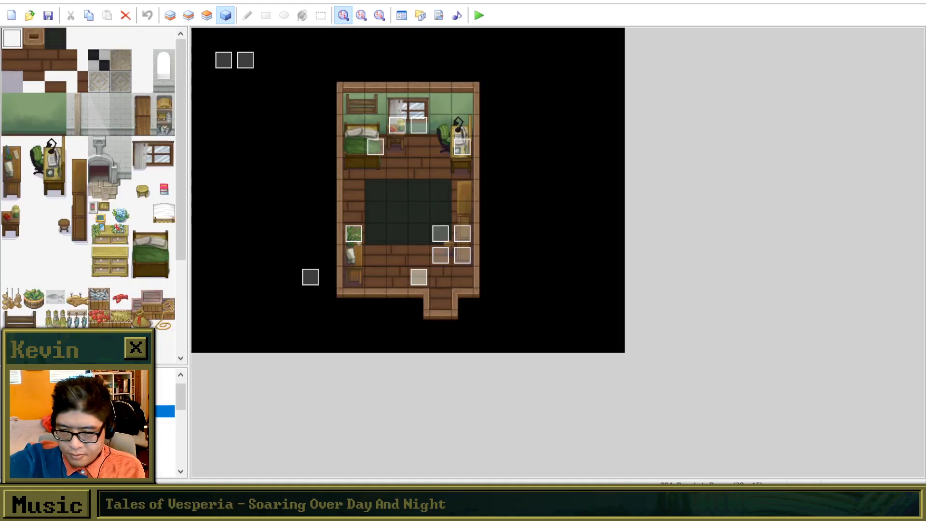